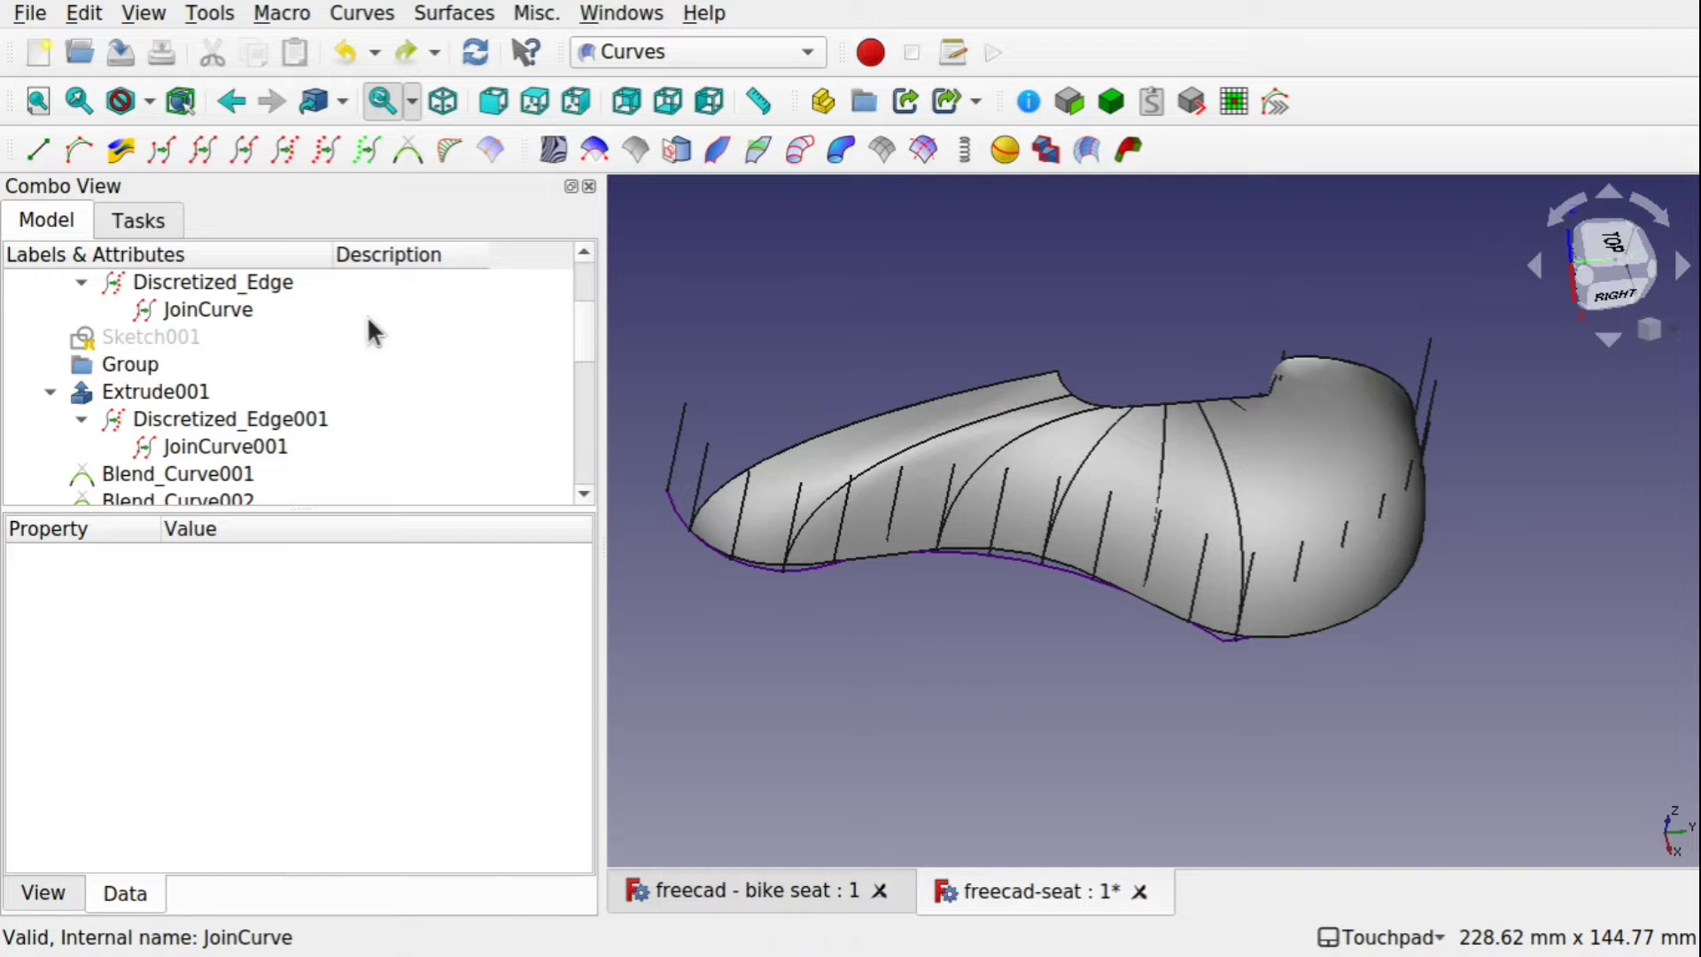
left_click(256, 280)
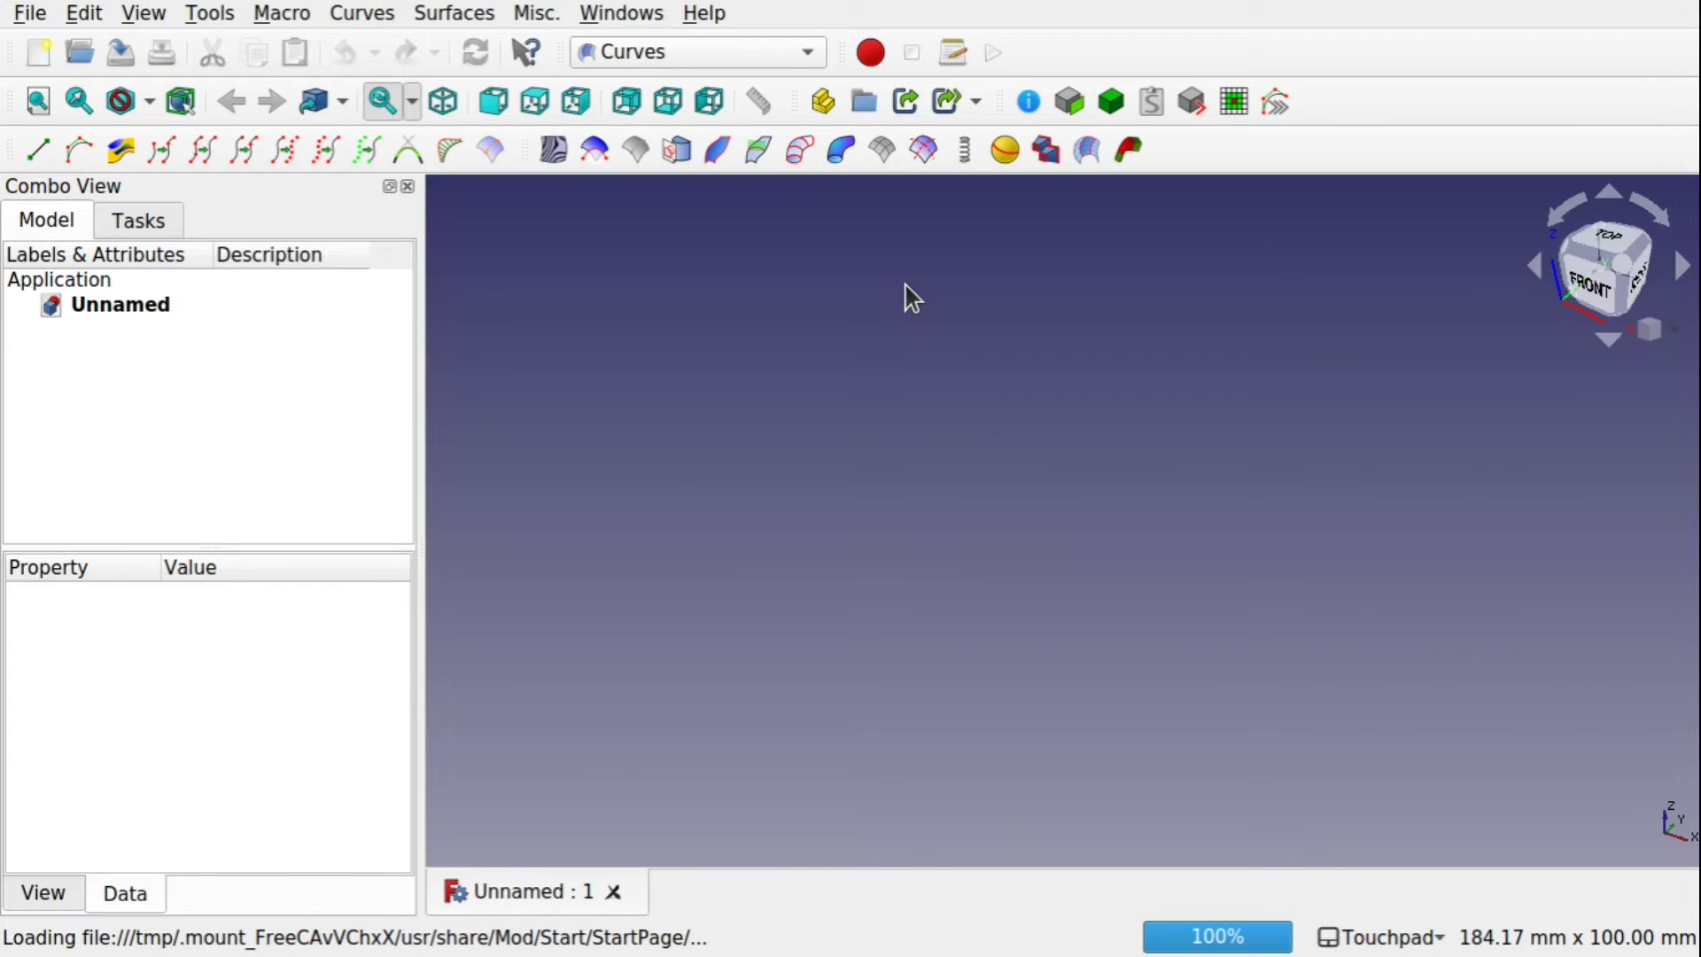
left_click(700, 55)
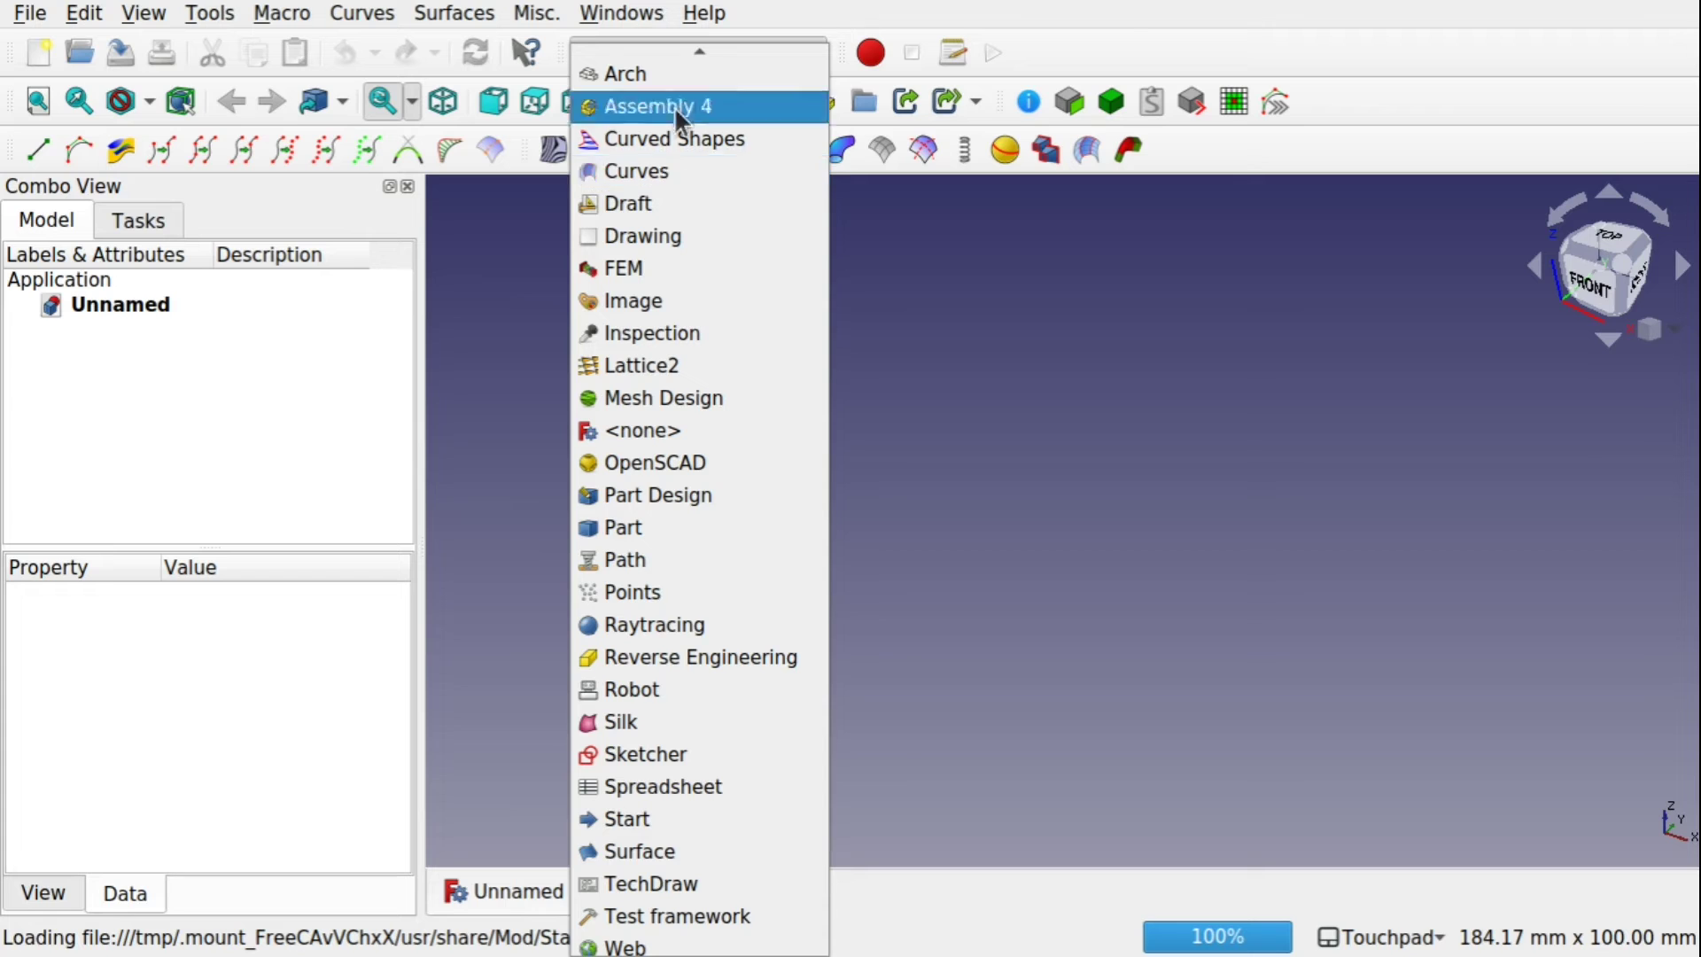
left_click(1075, 221)
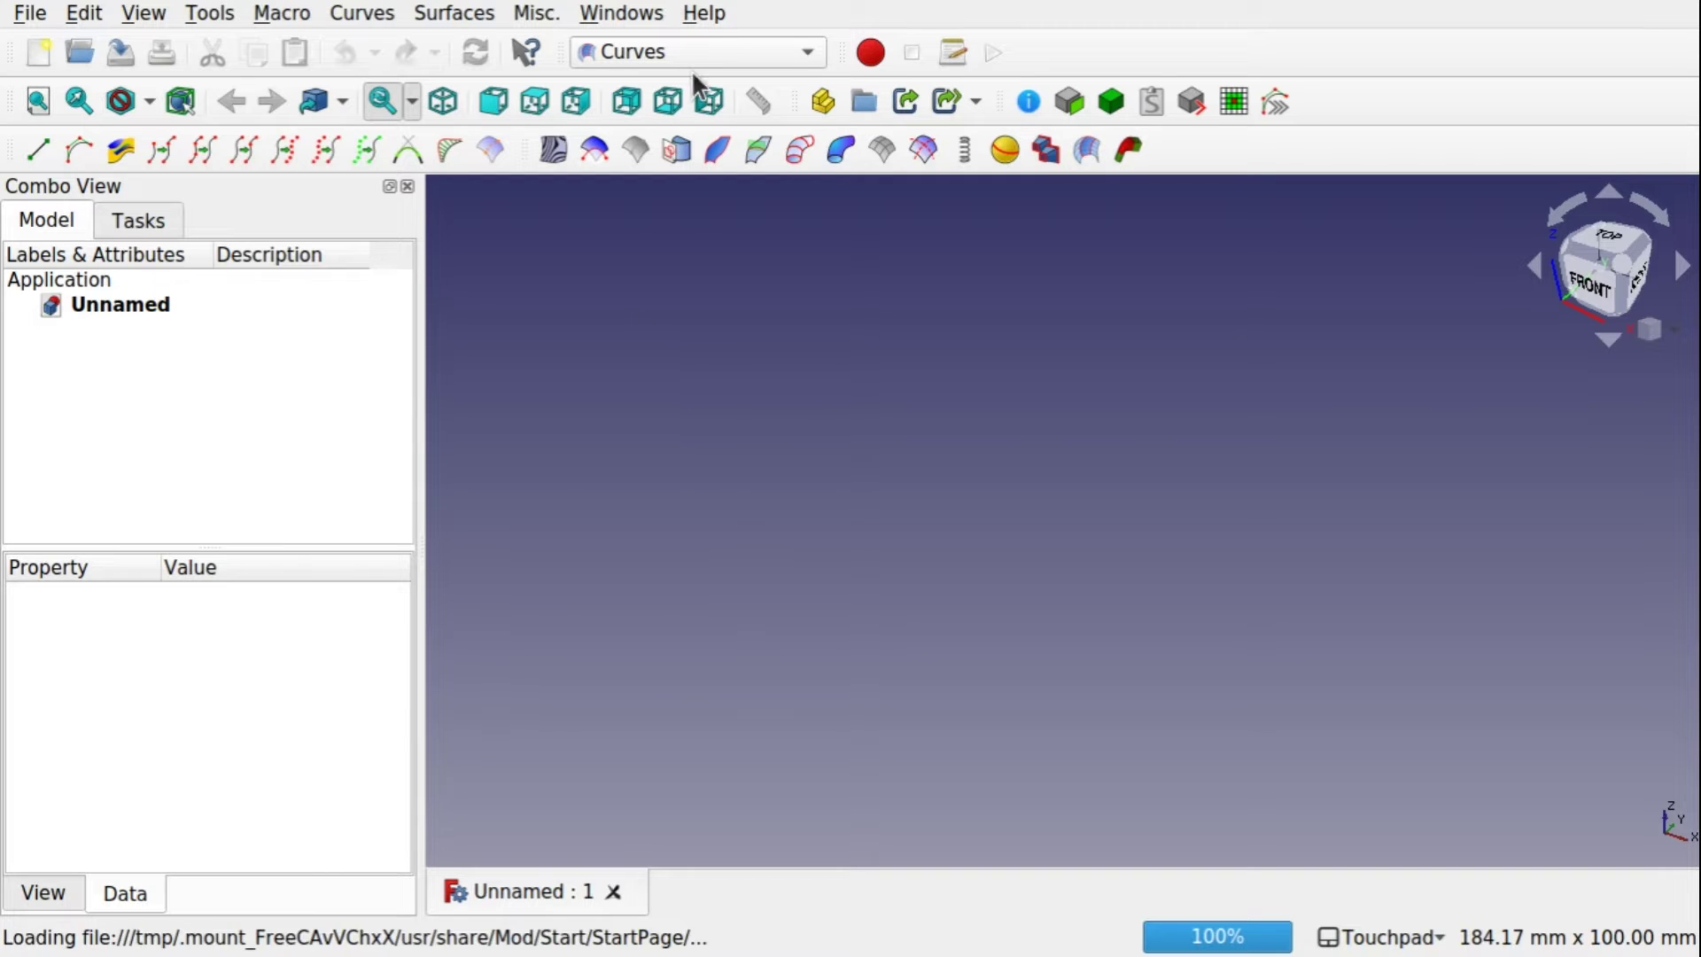
Switch to the Sketcher workbench and create a new sketch on the XY-Plane with 0 mm offset
left_click(714, 58)
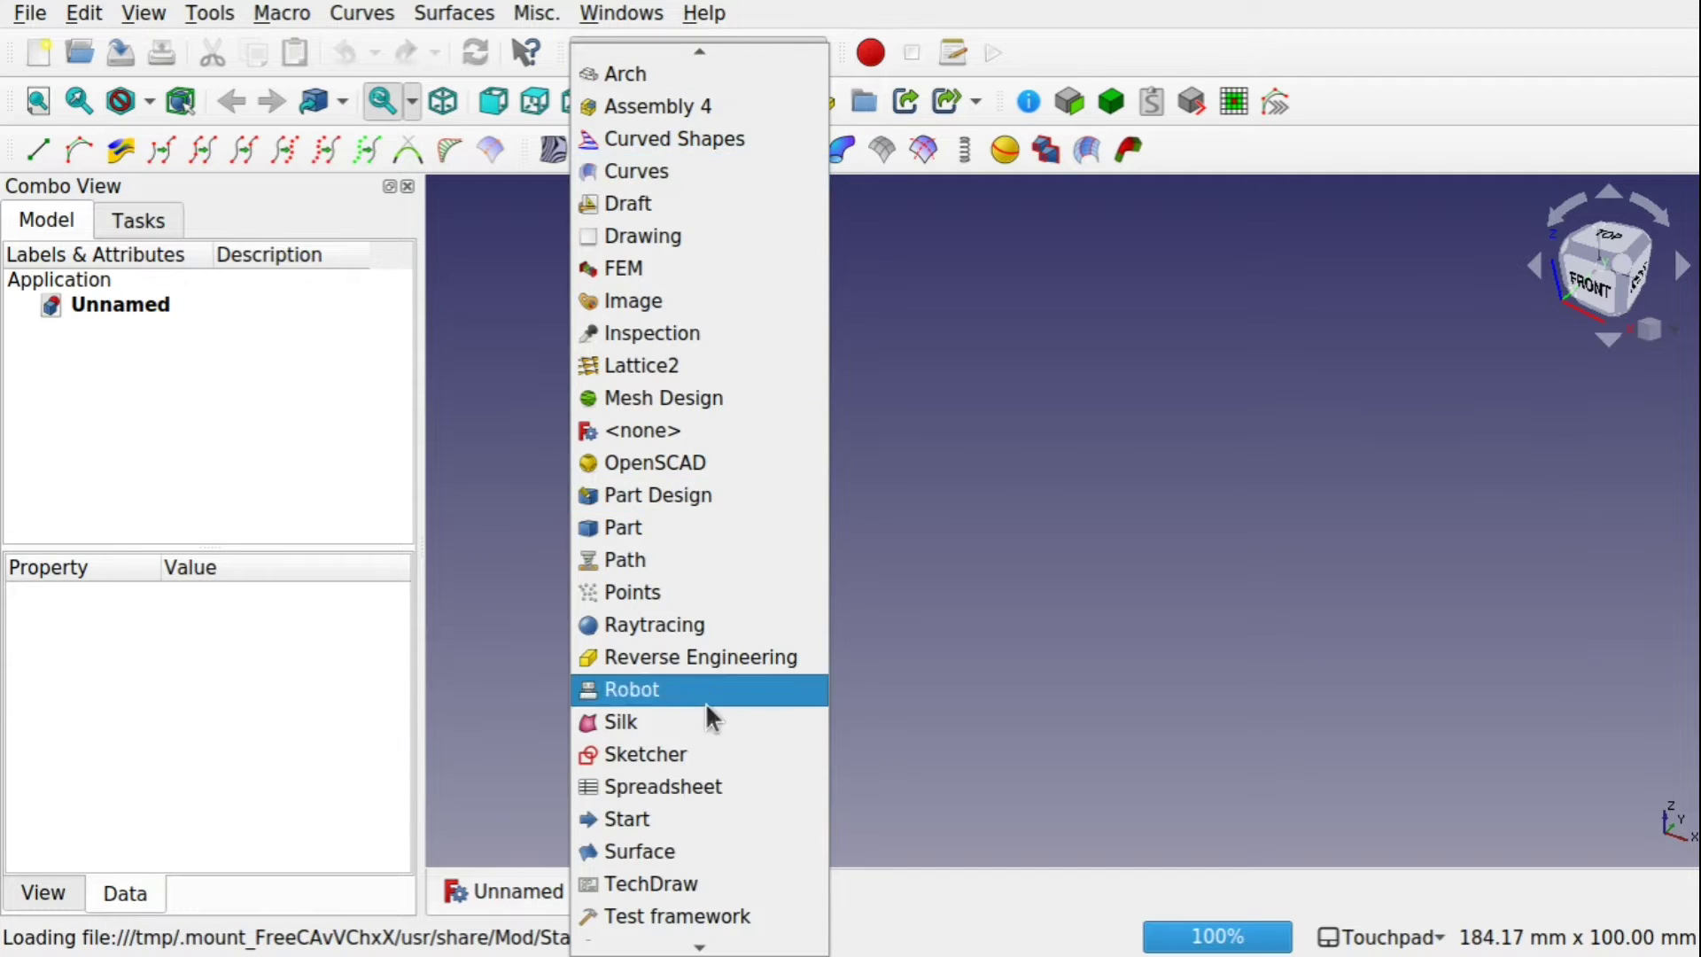
left_click(738, 751)
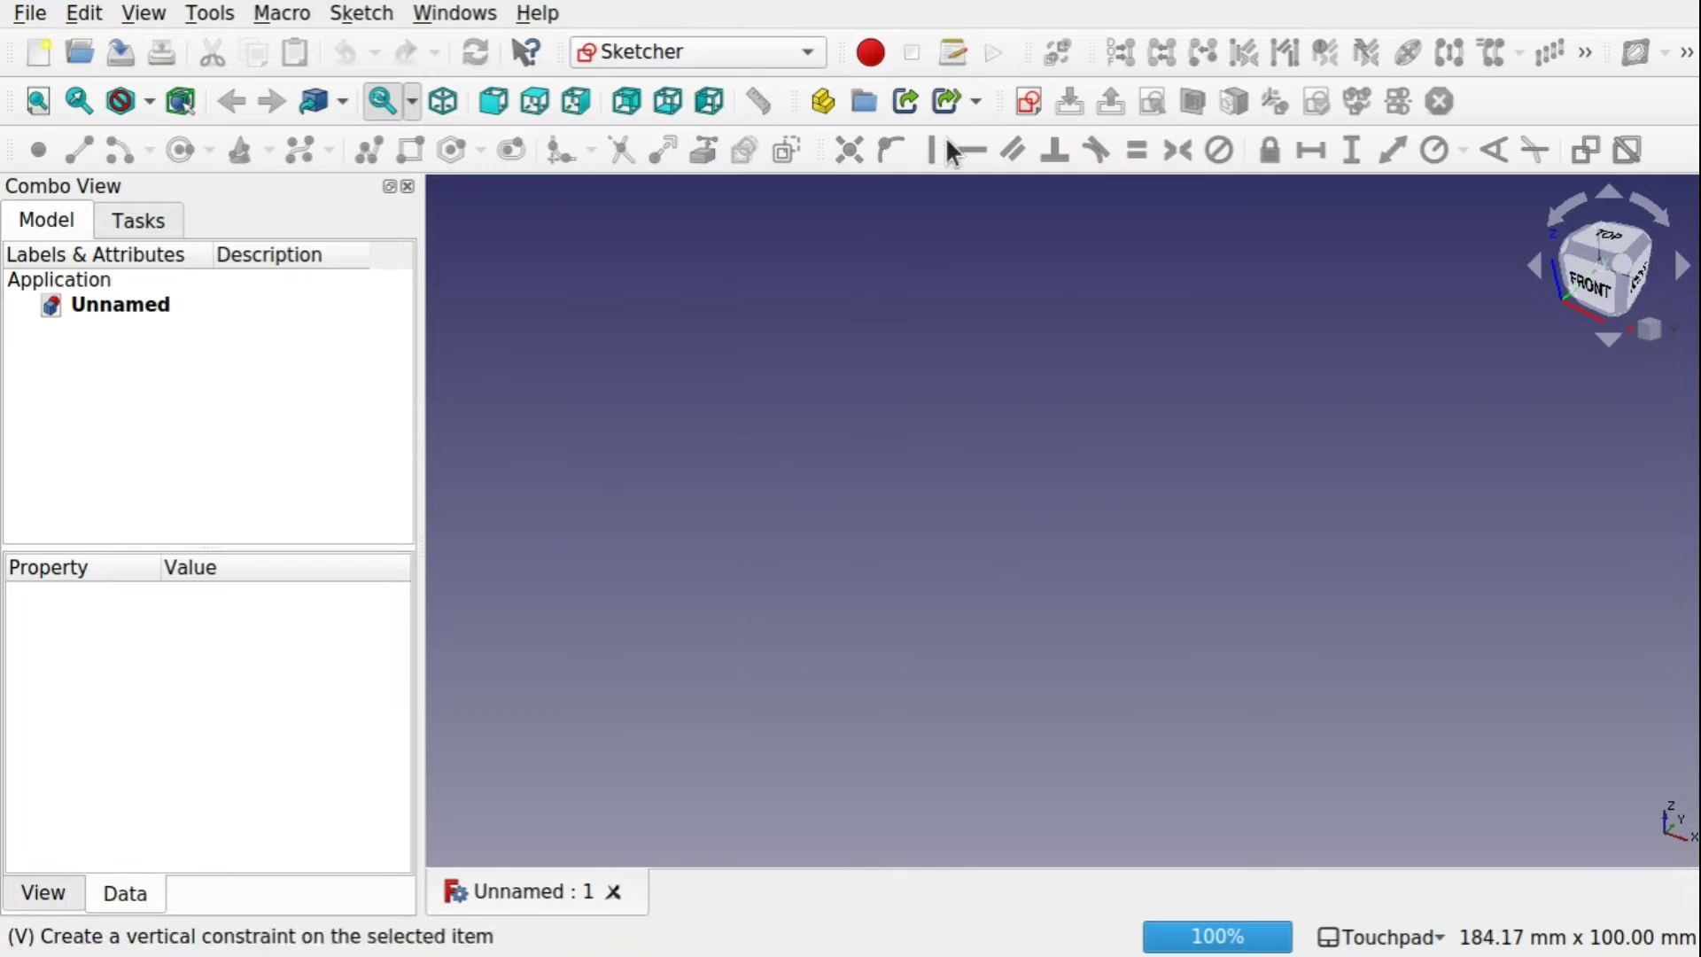
left_click(1023, 105)
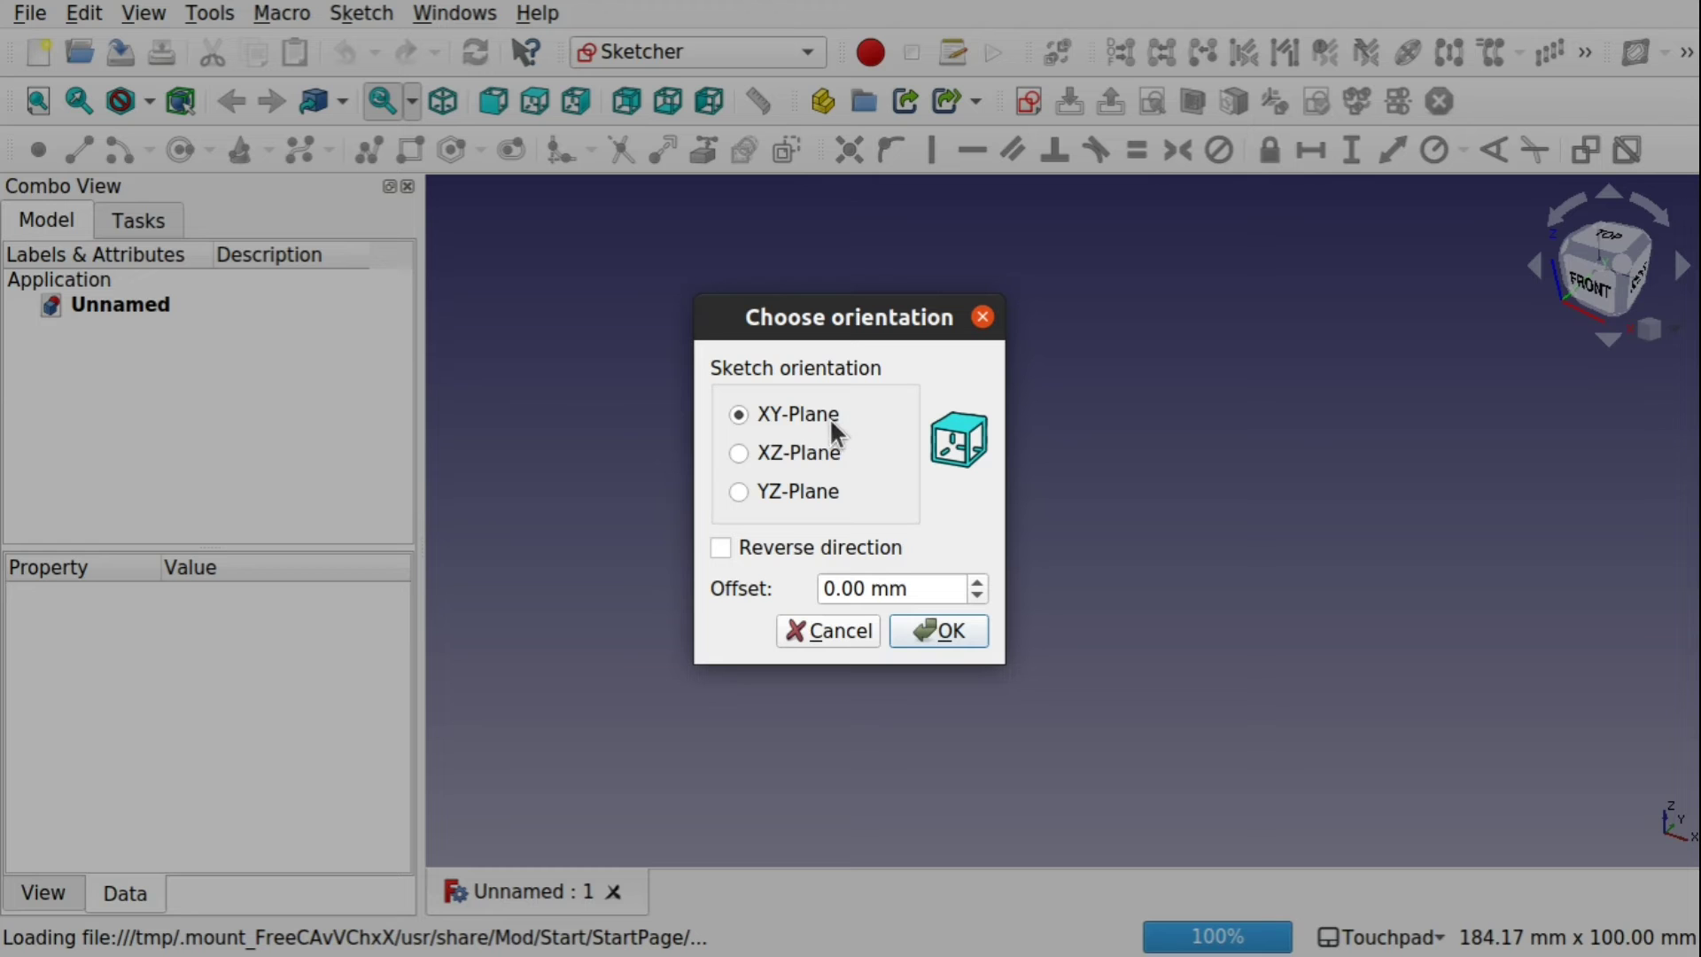
left_click(955, 637)
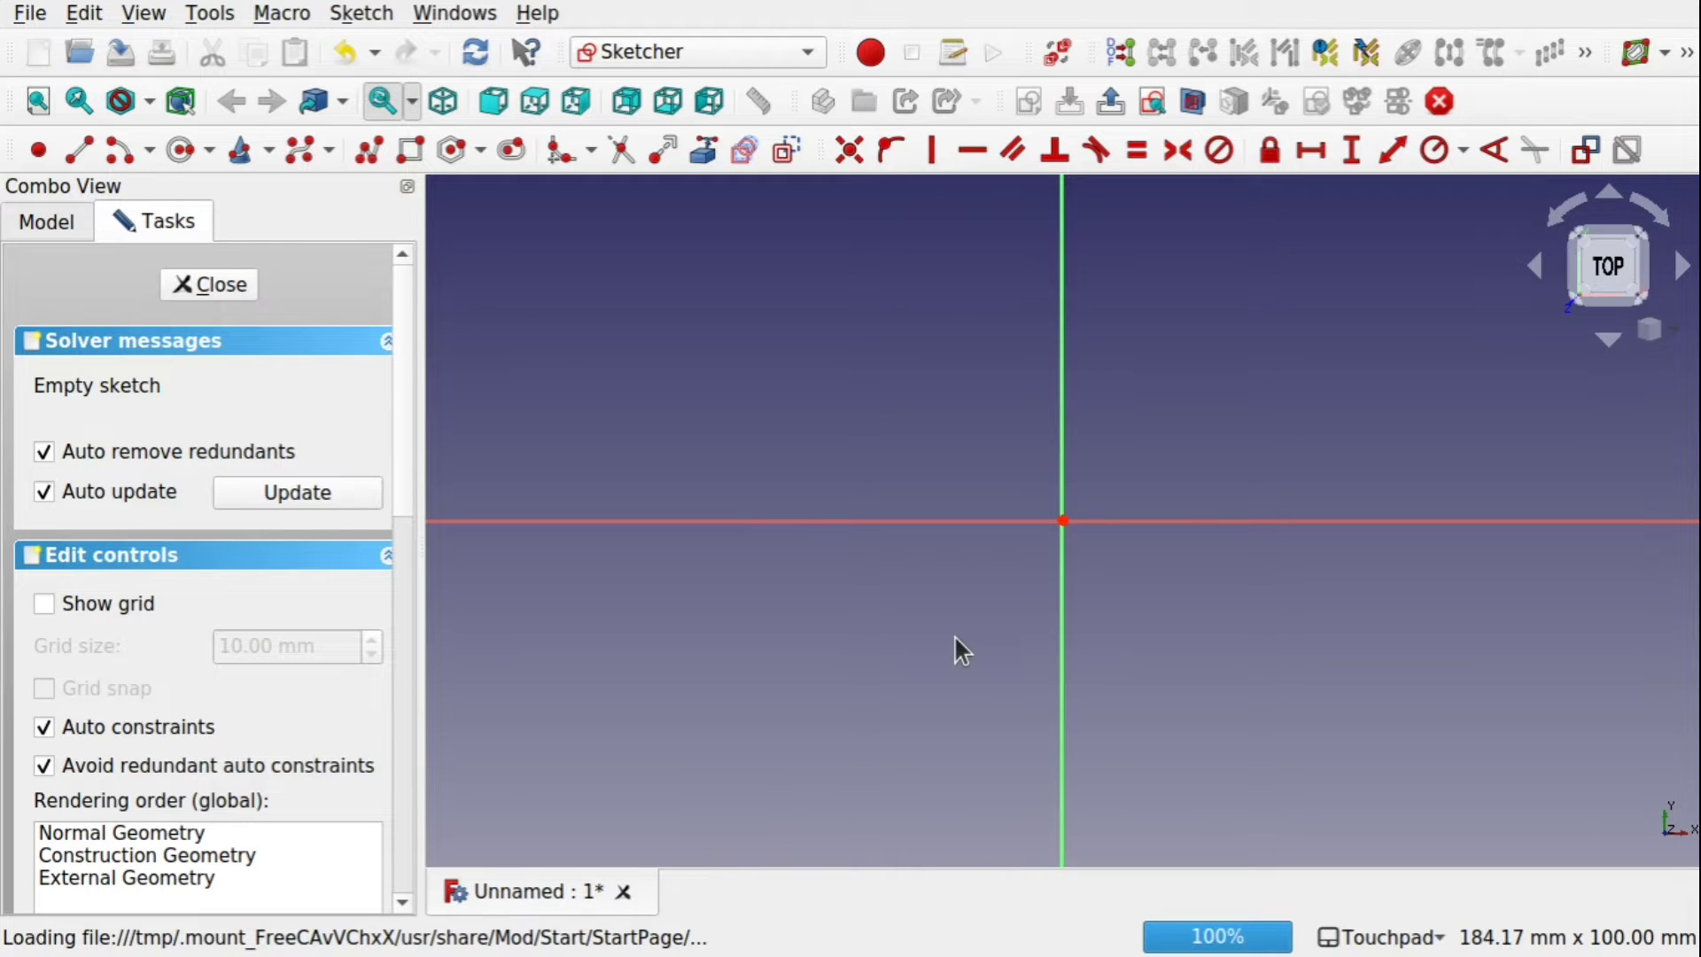
Draw a vertical line on the negative X side and a nearly vertical one about 35 mm long on the positive X side, and close the sketch
left_click(74, 153)
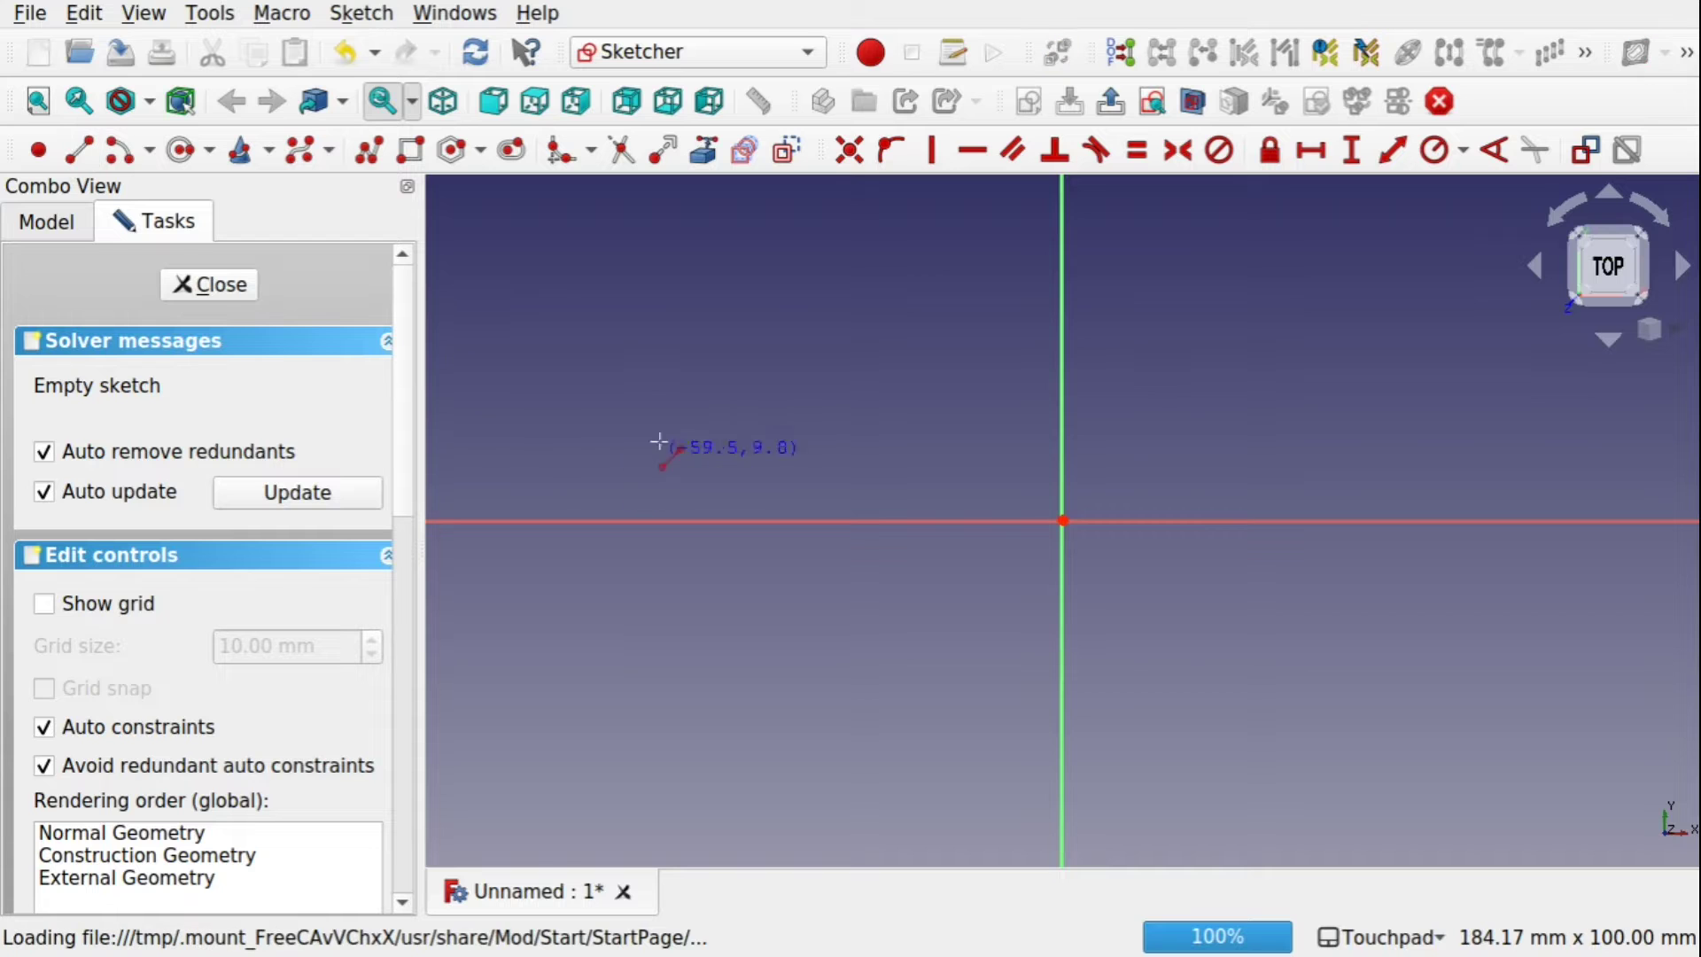
left_click(667, 425)
left_click(666, 669)
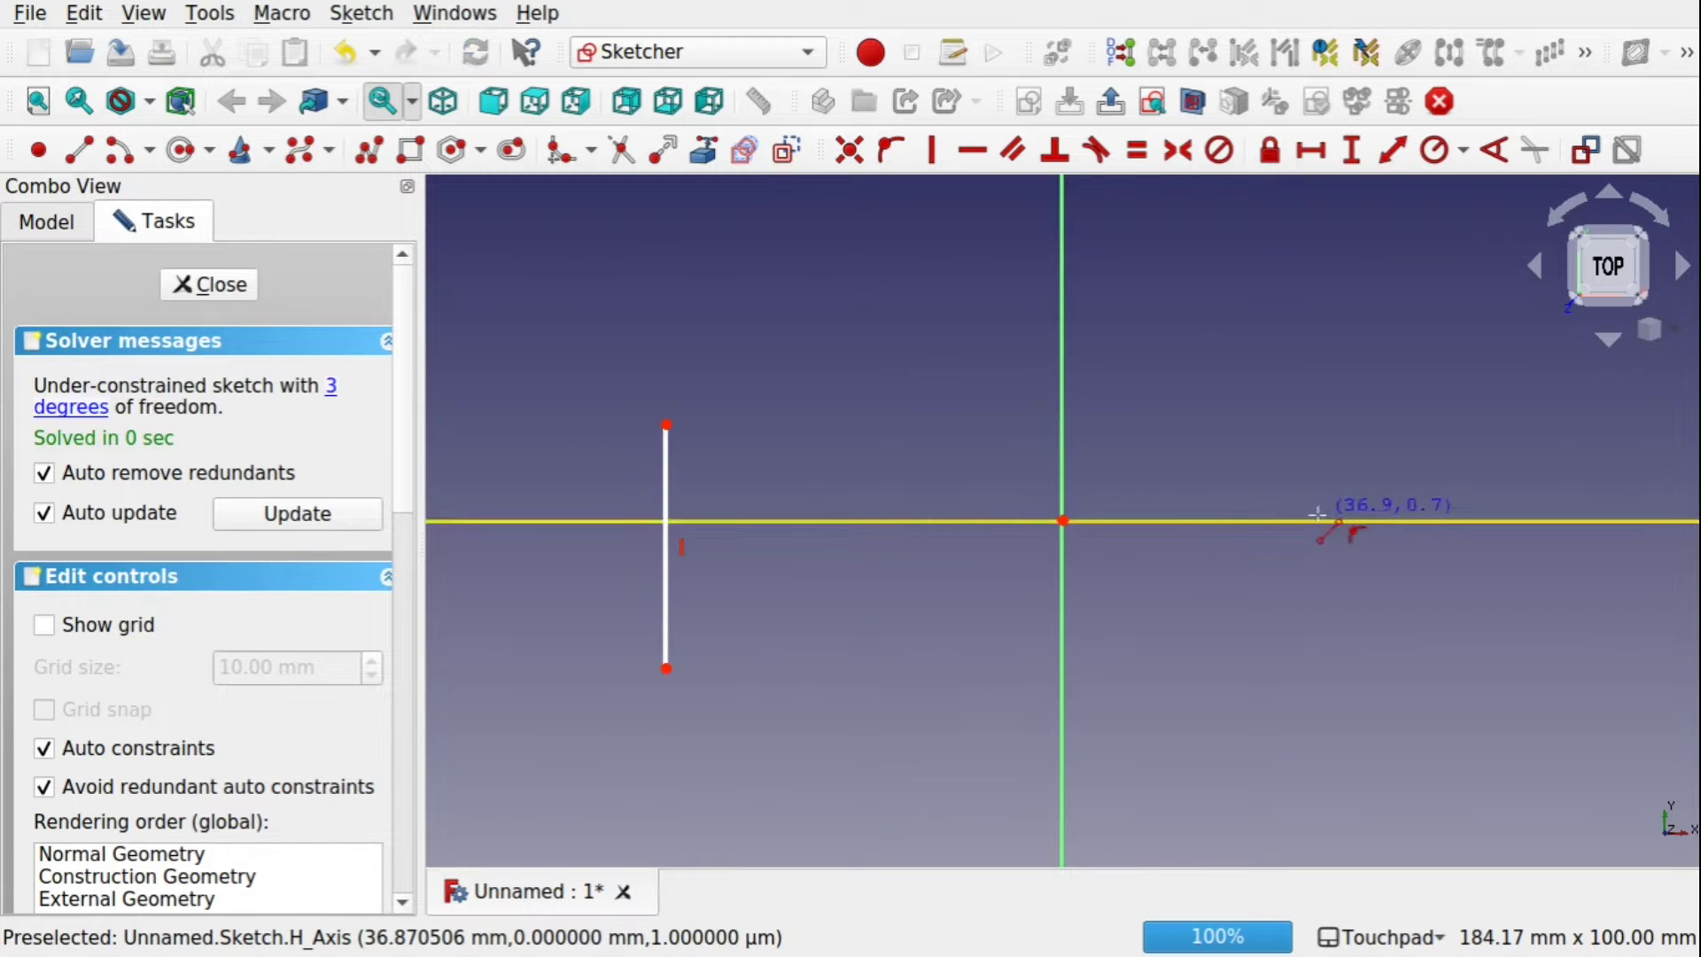
left_click(1357, 437)
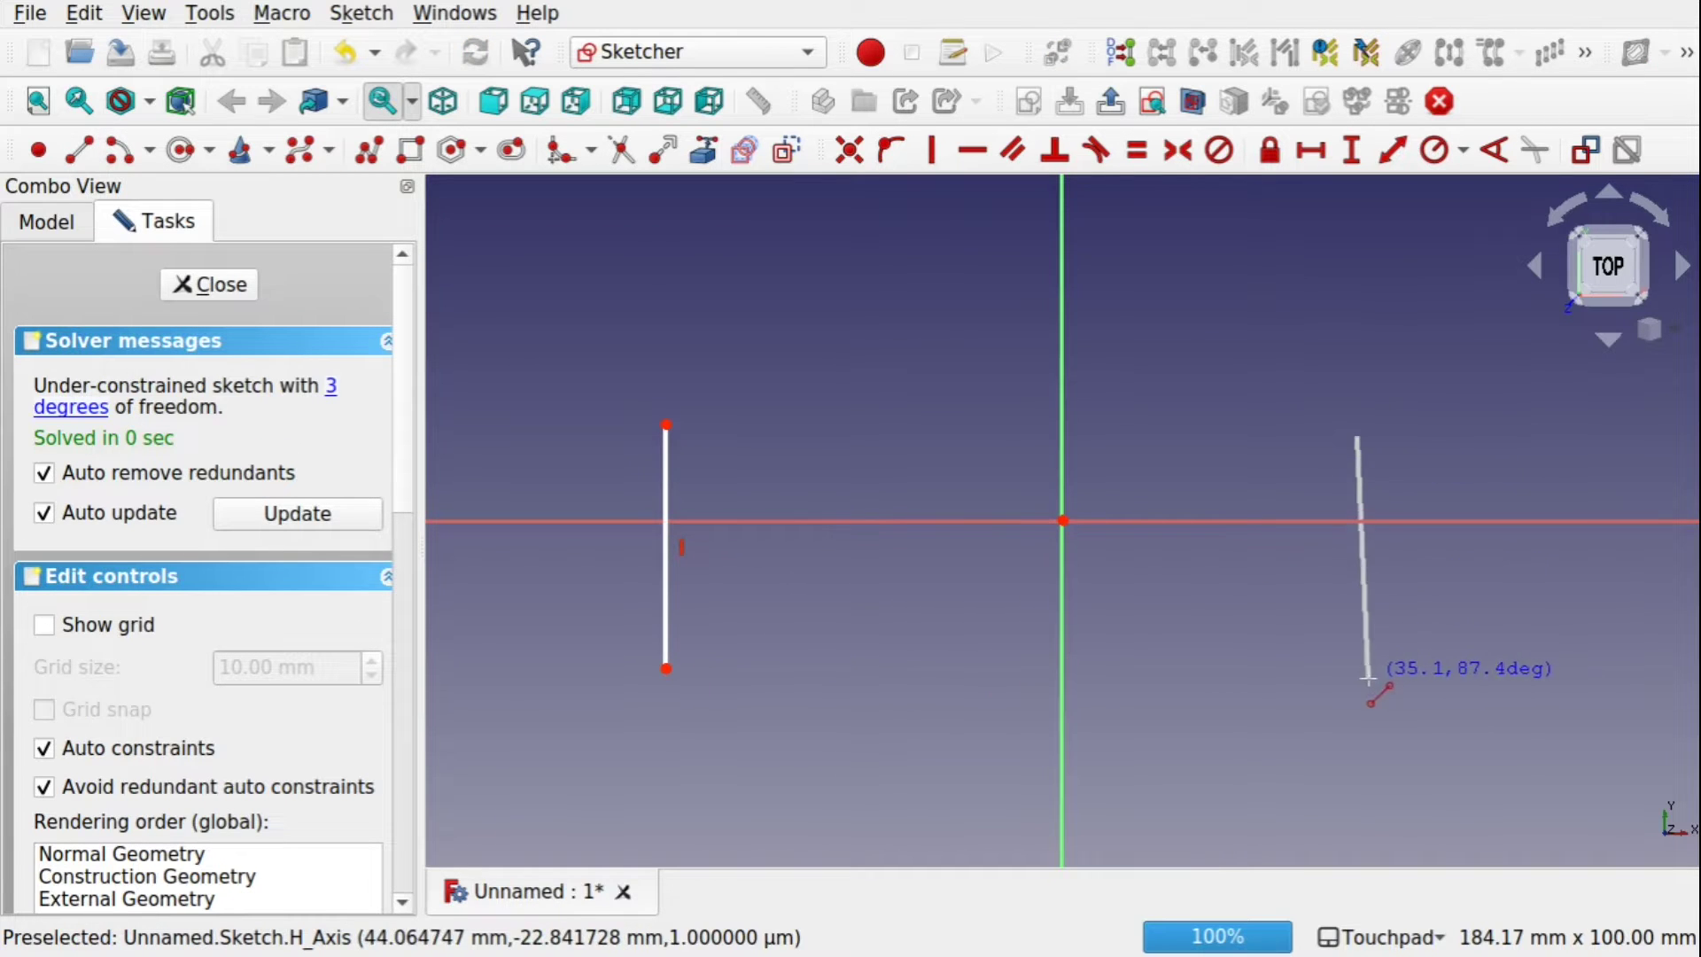
left_click(1369, 679)
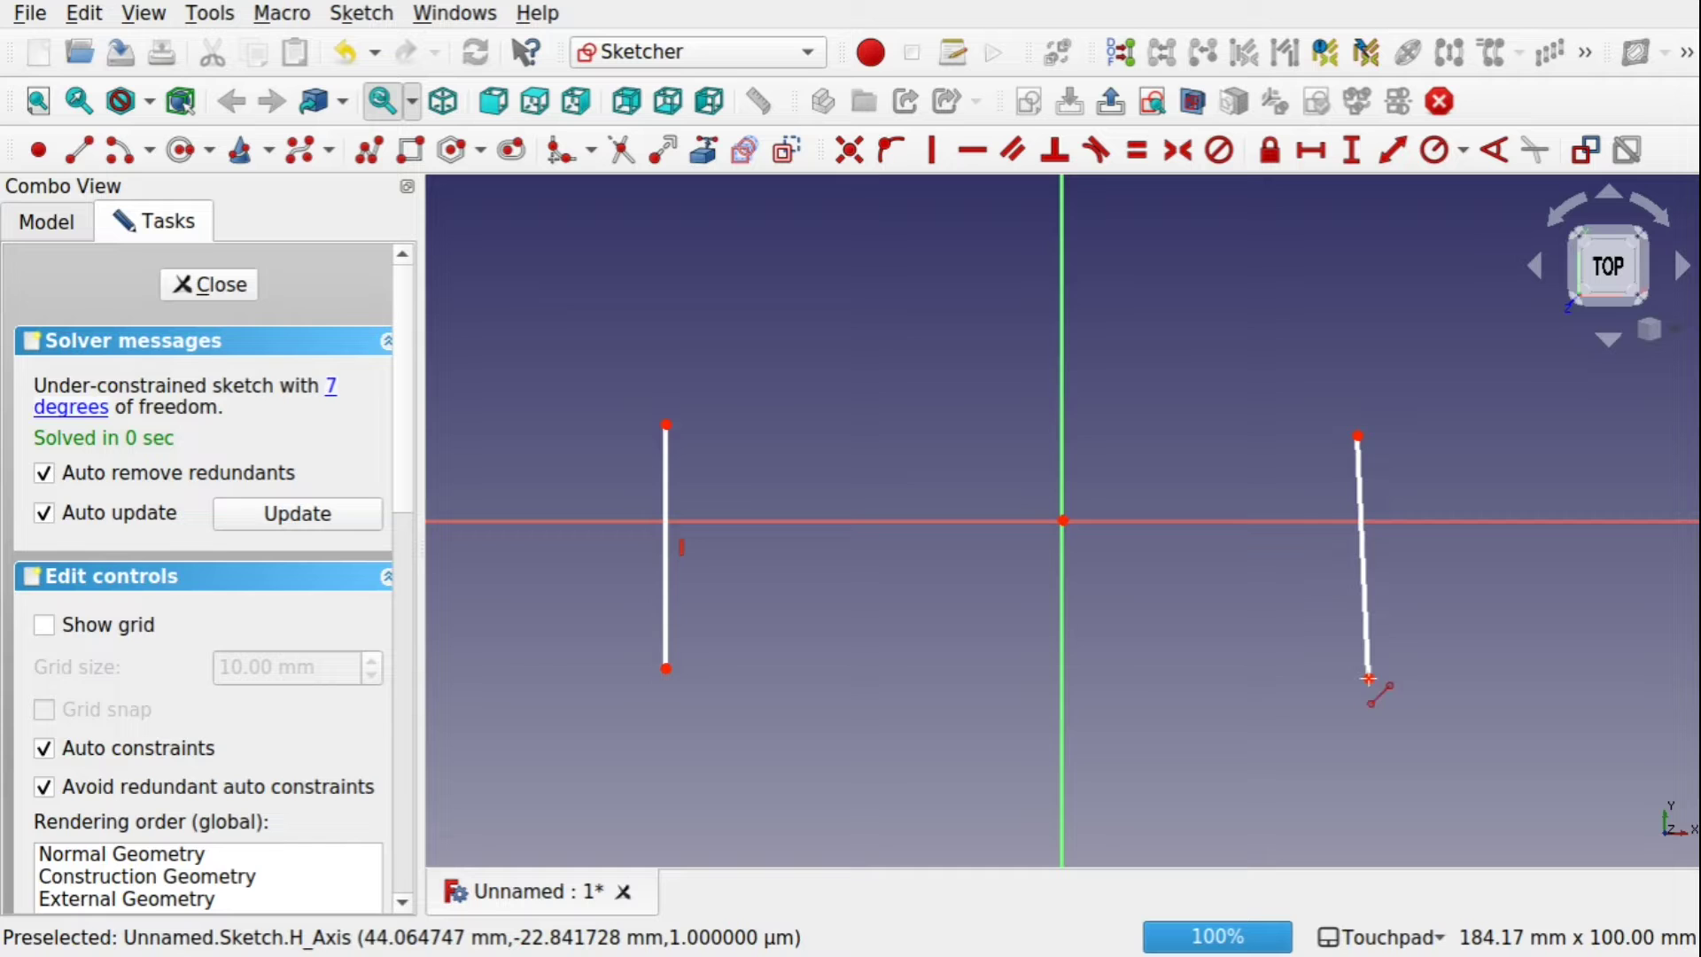
left_click(219, 289)
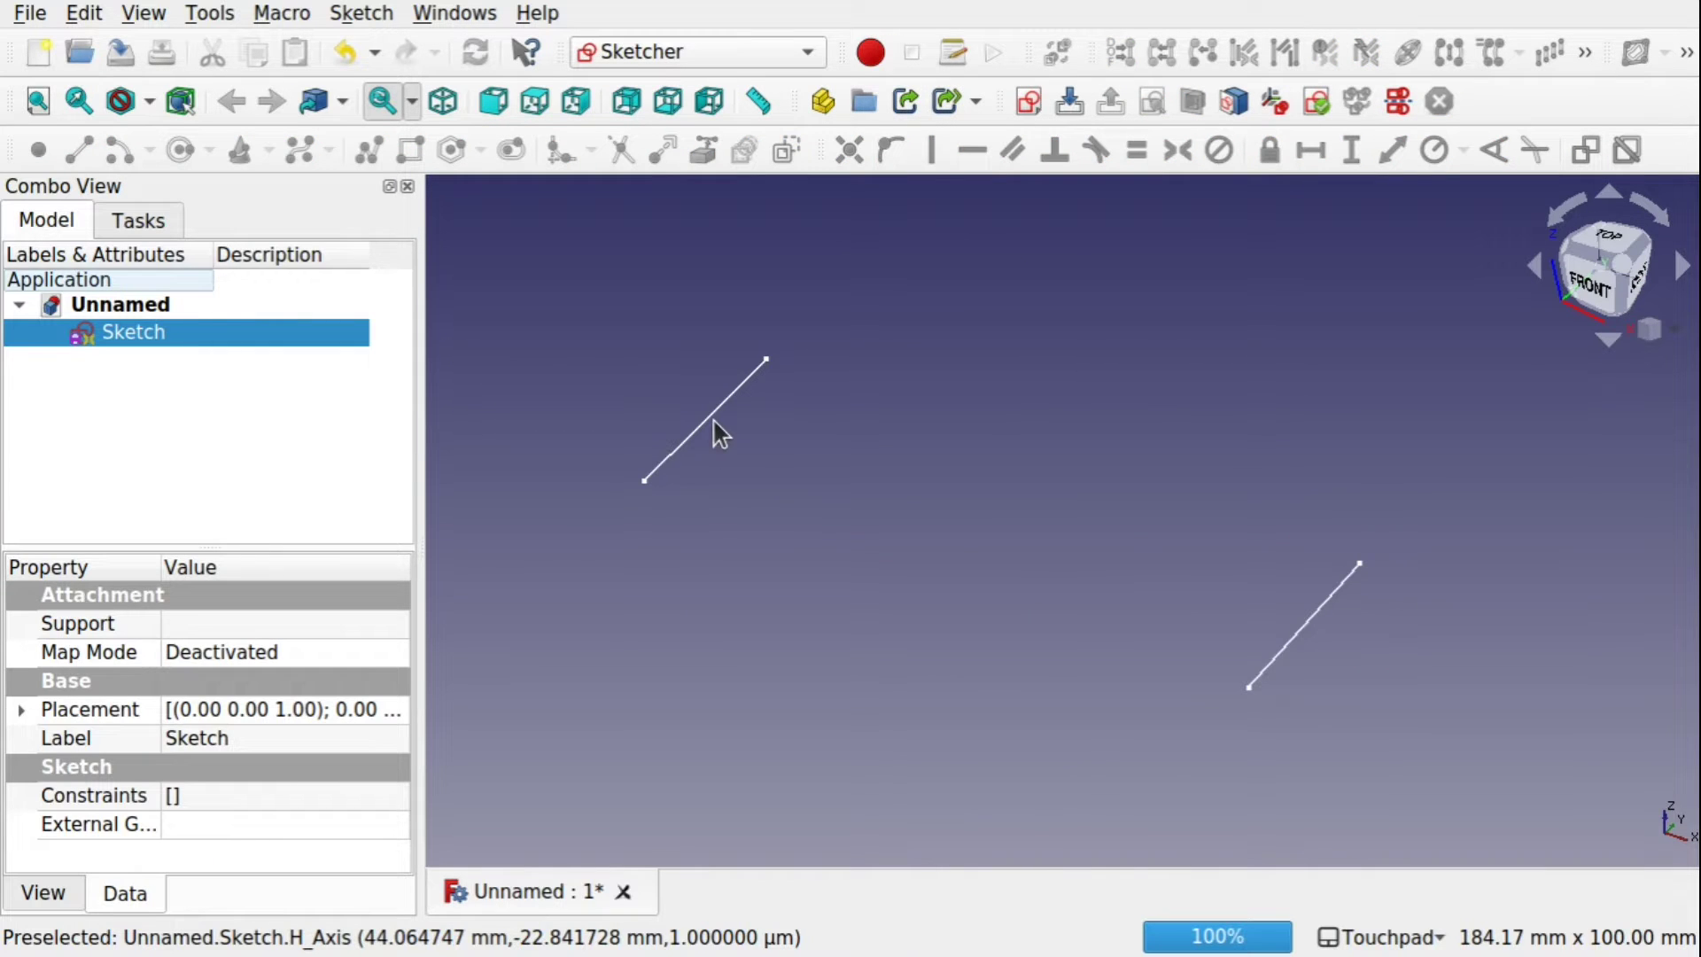
Switch to the Curves workbench and create a blend curve between the two sketch lines
left_click(1607, 223)
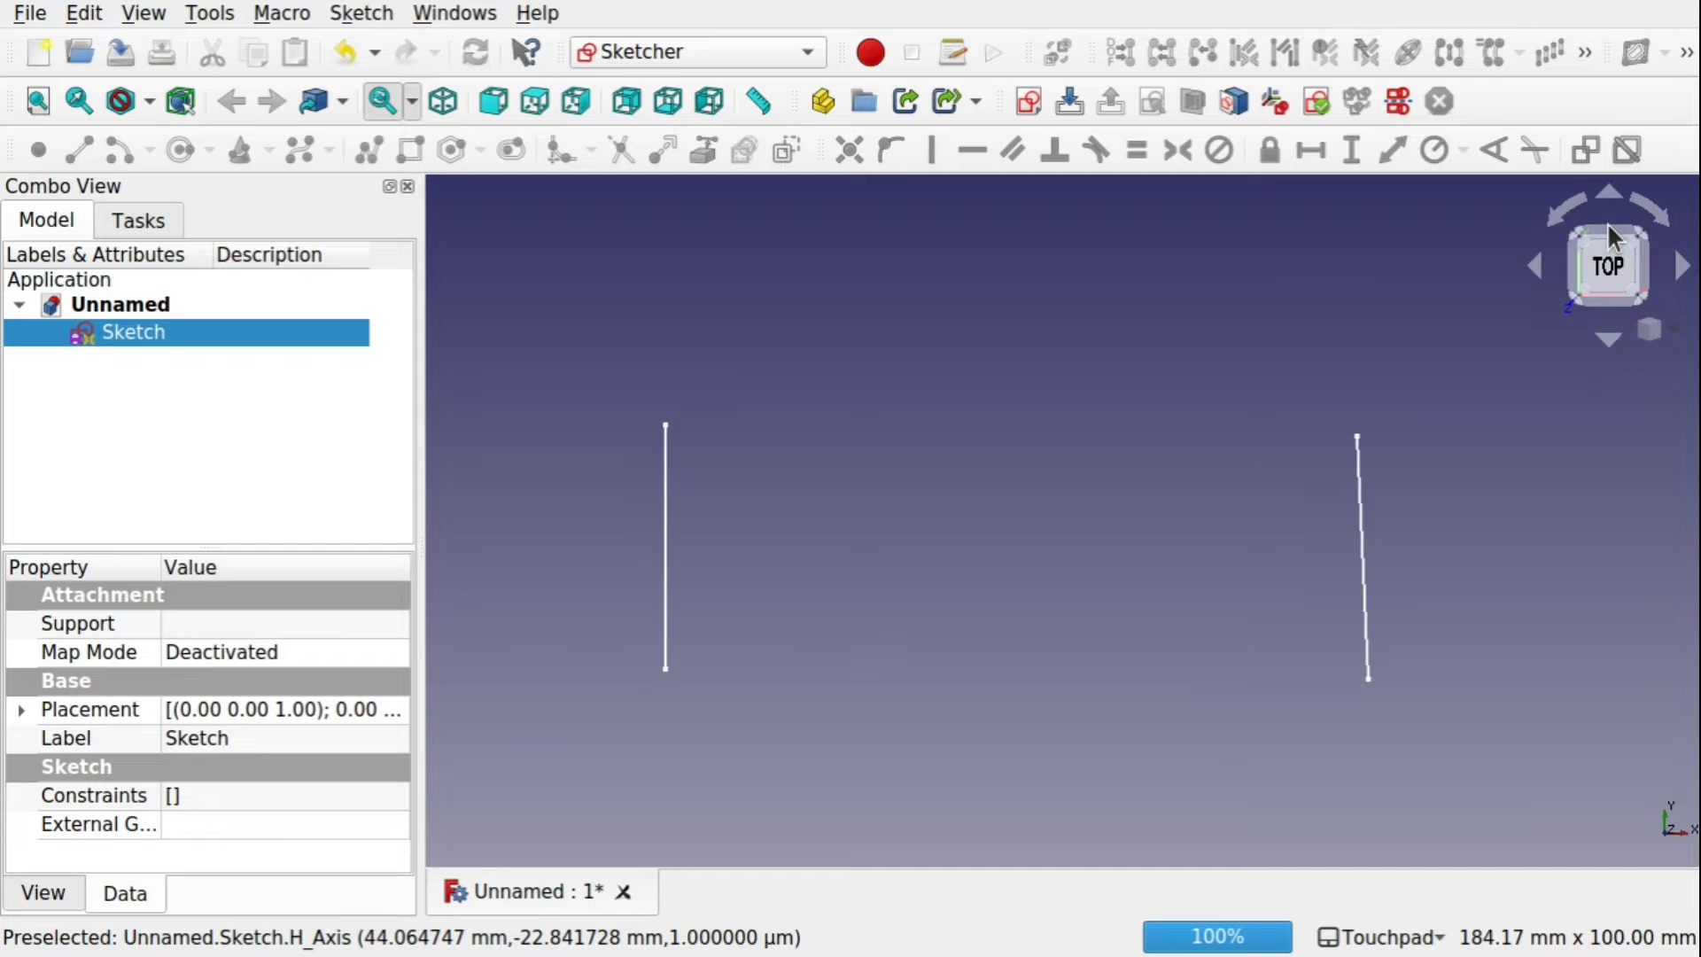
left_click(694, 51)
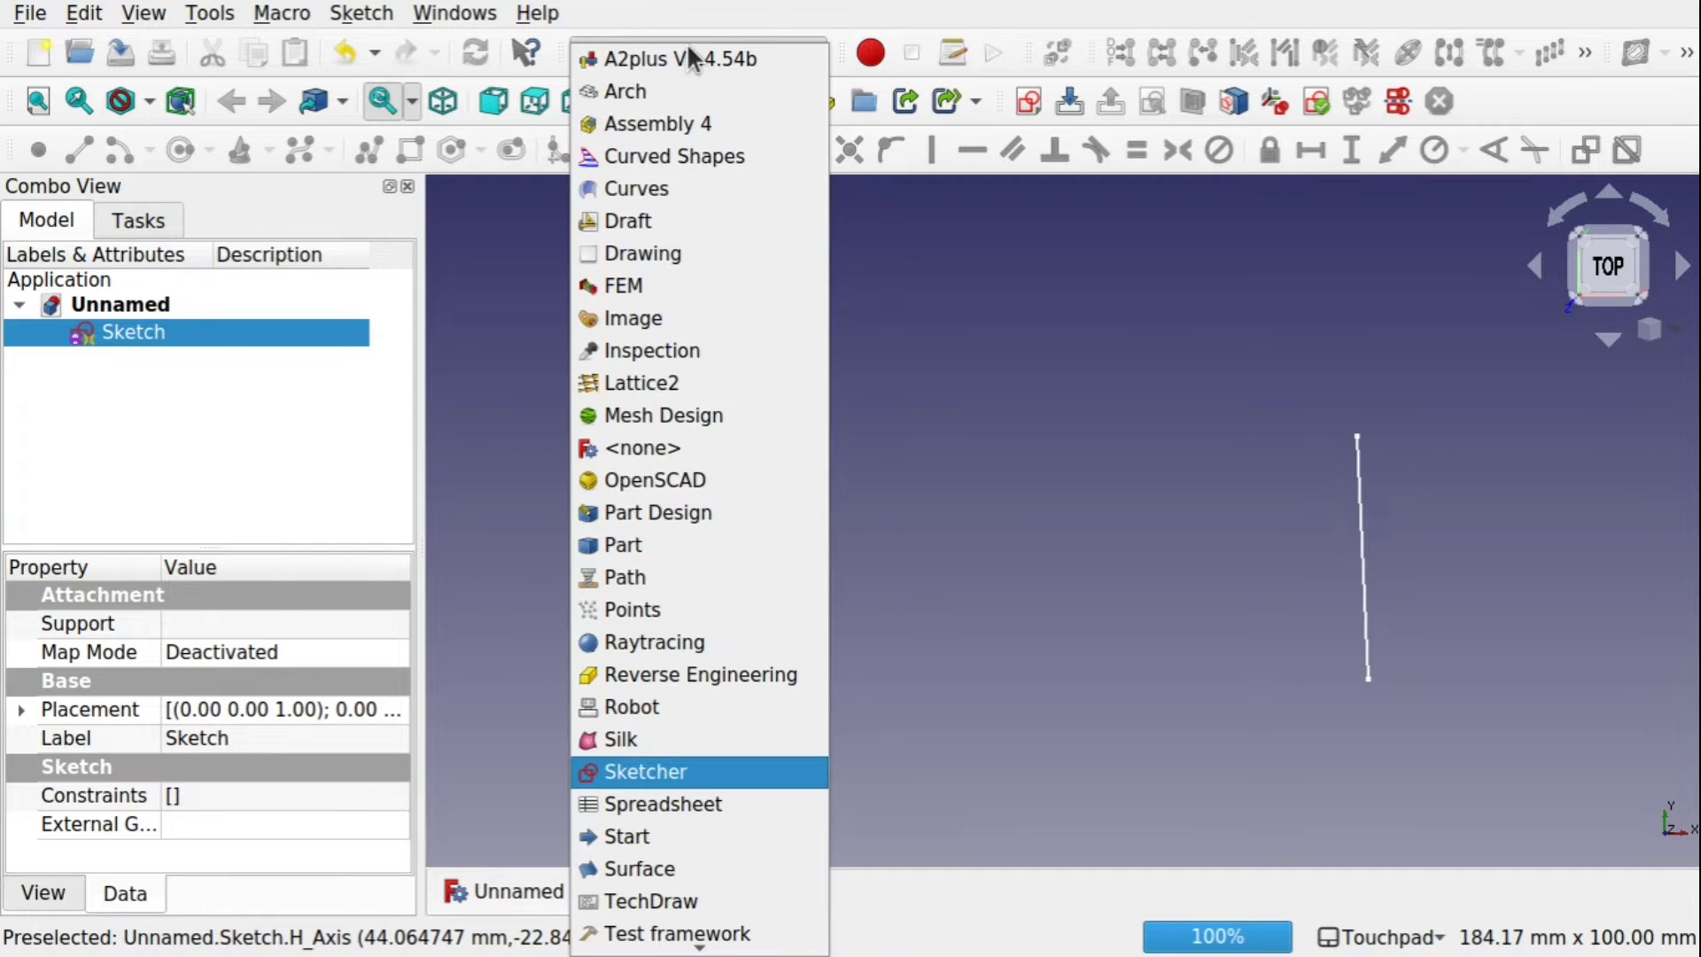
left_click(662, 189)
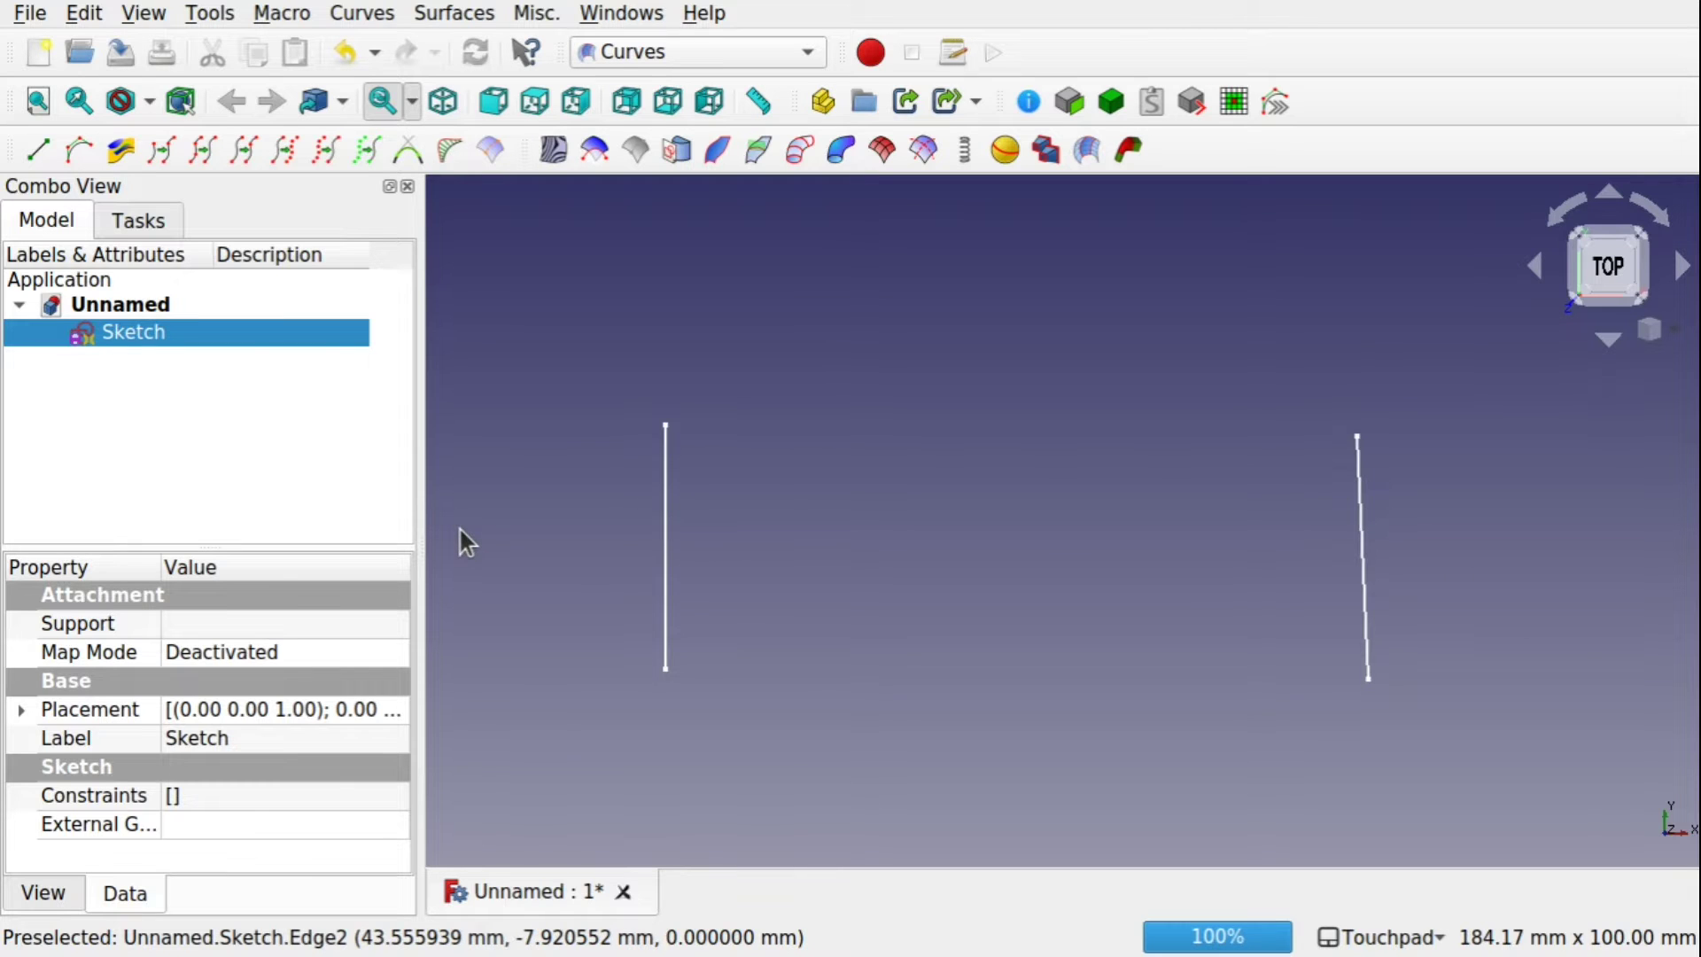
left_click(798, 532)
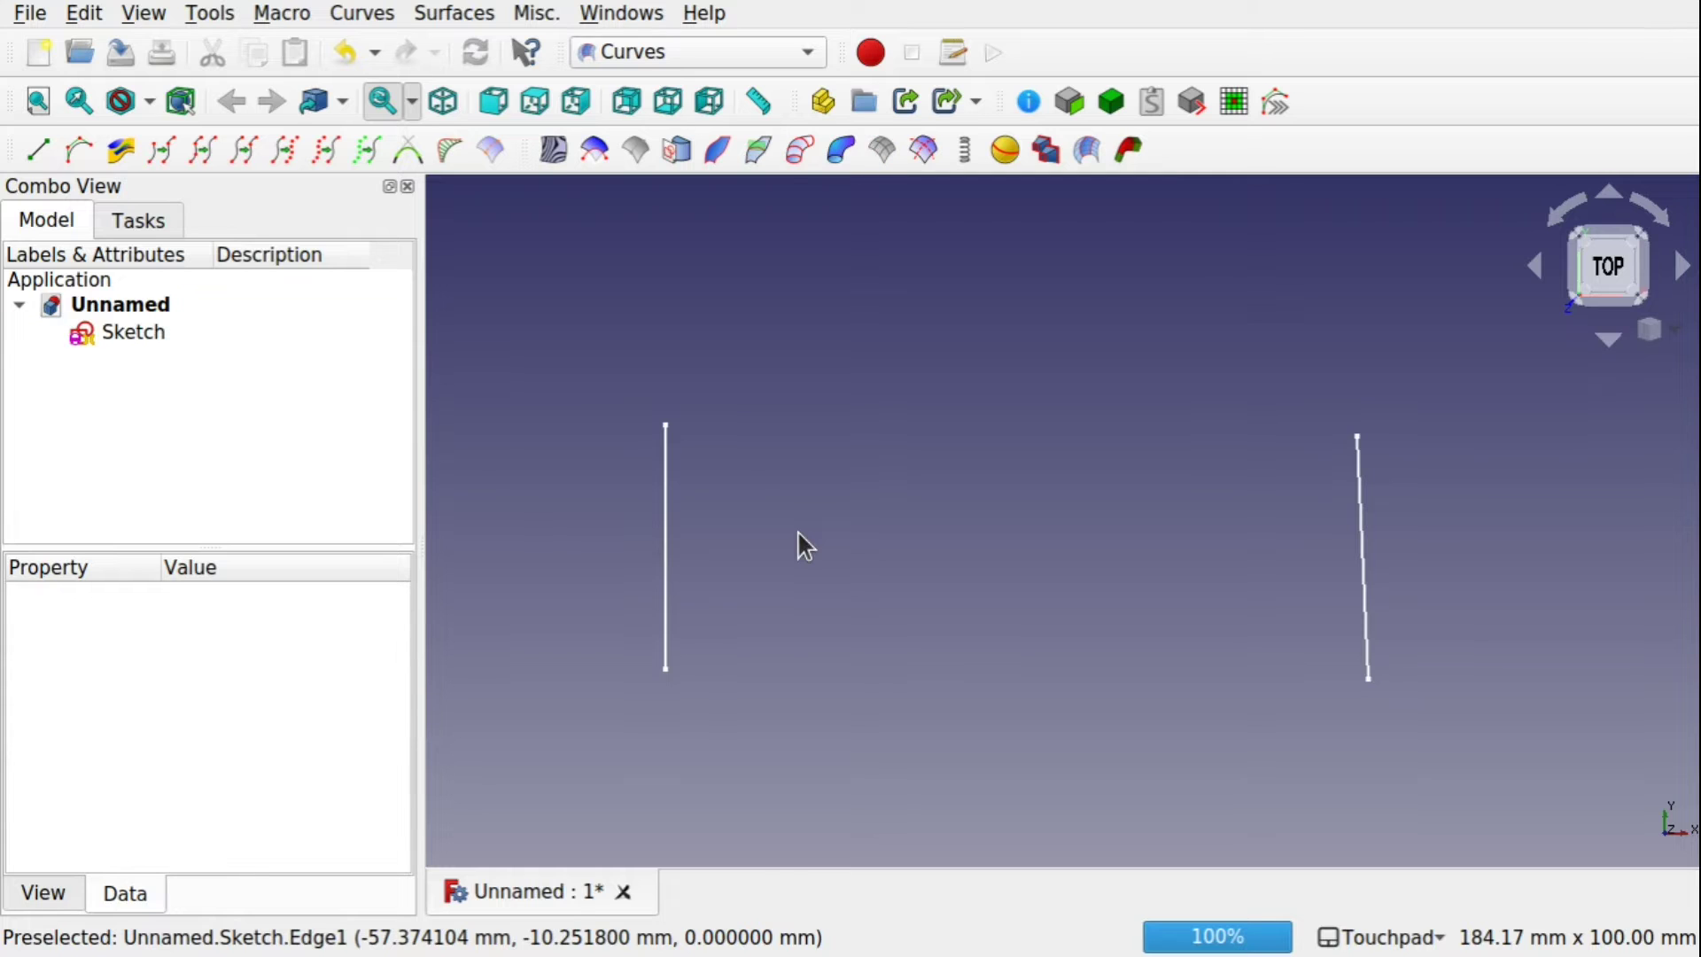
left_click(665, 558)
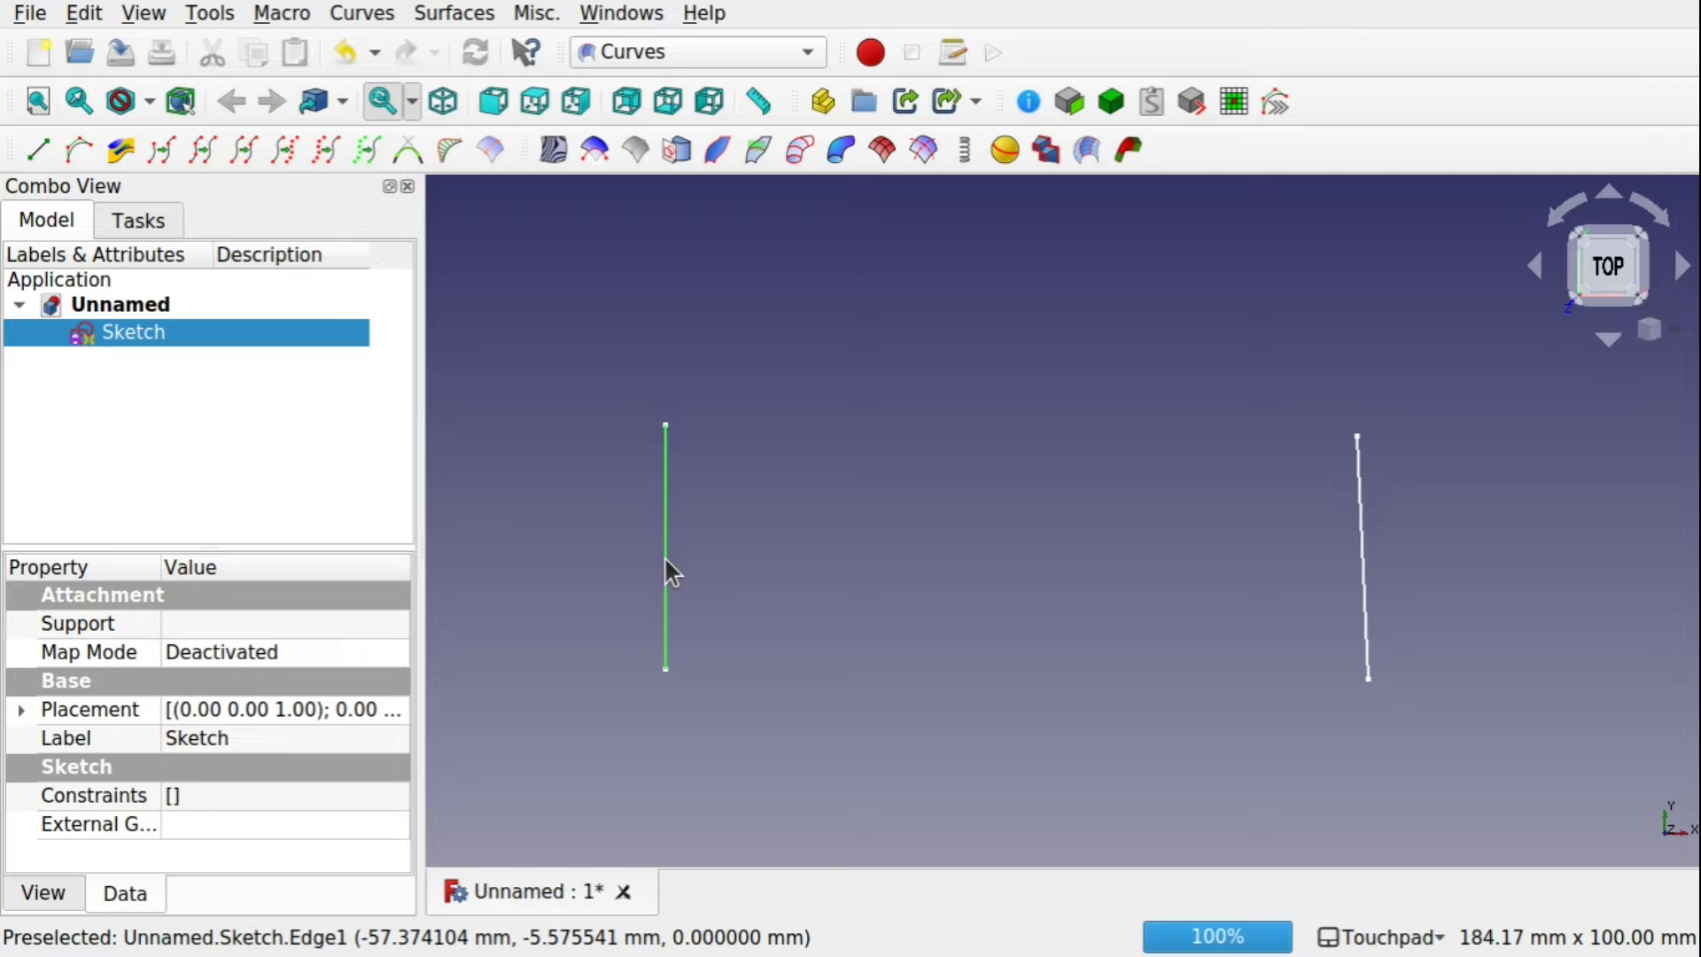
left_click(1364, 555, "ctrl")
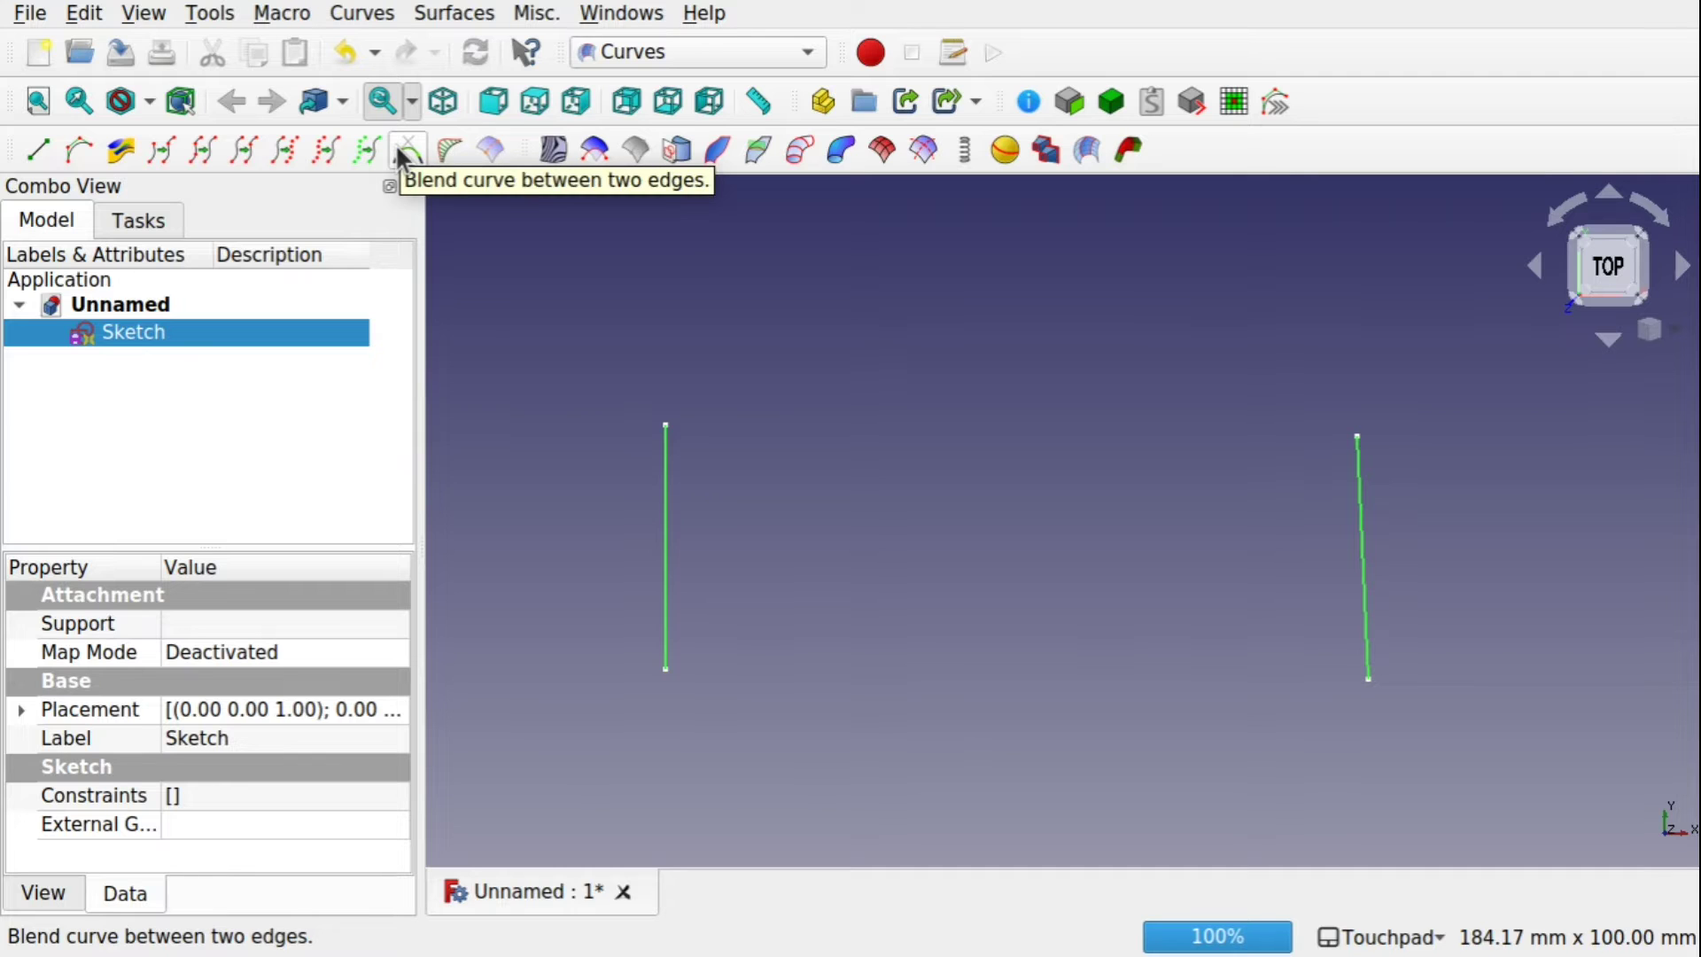
left_click(357, 13)
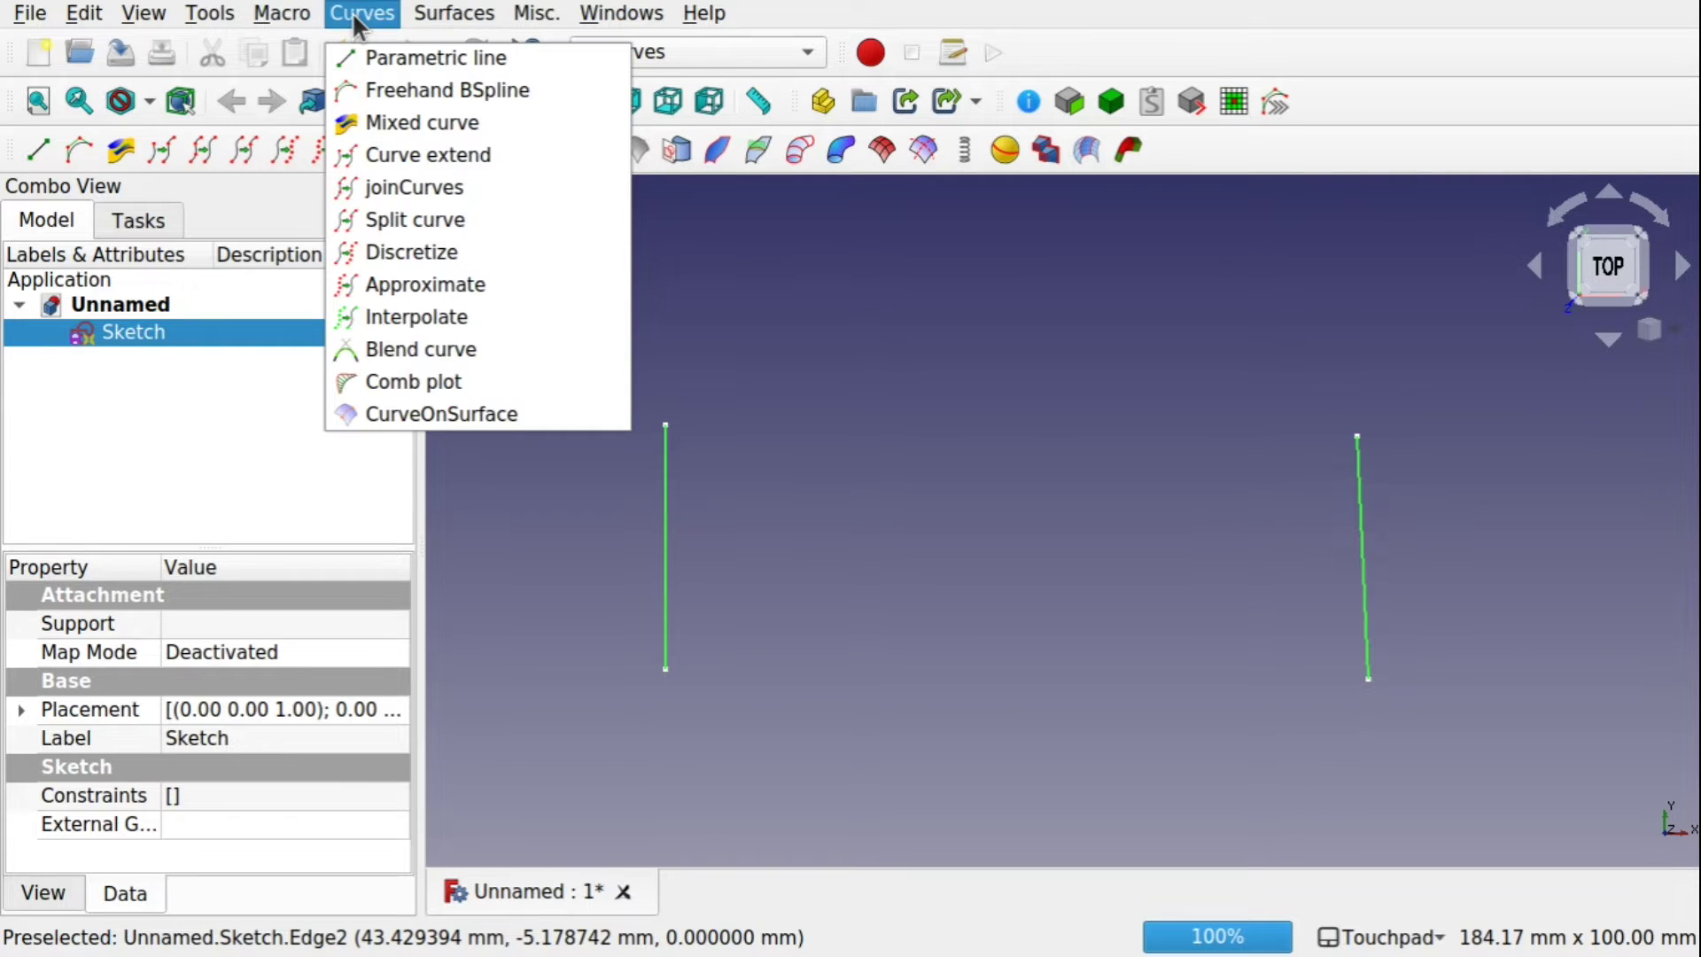
left_click(453, 359)
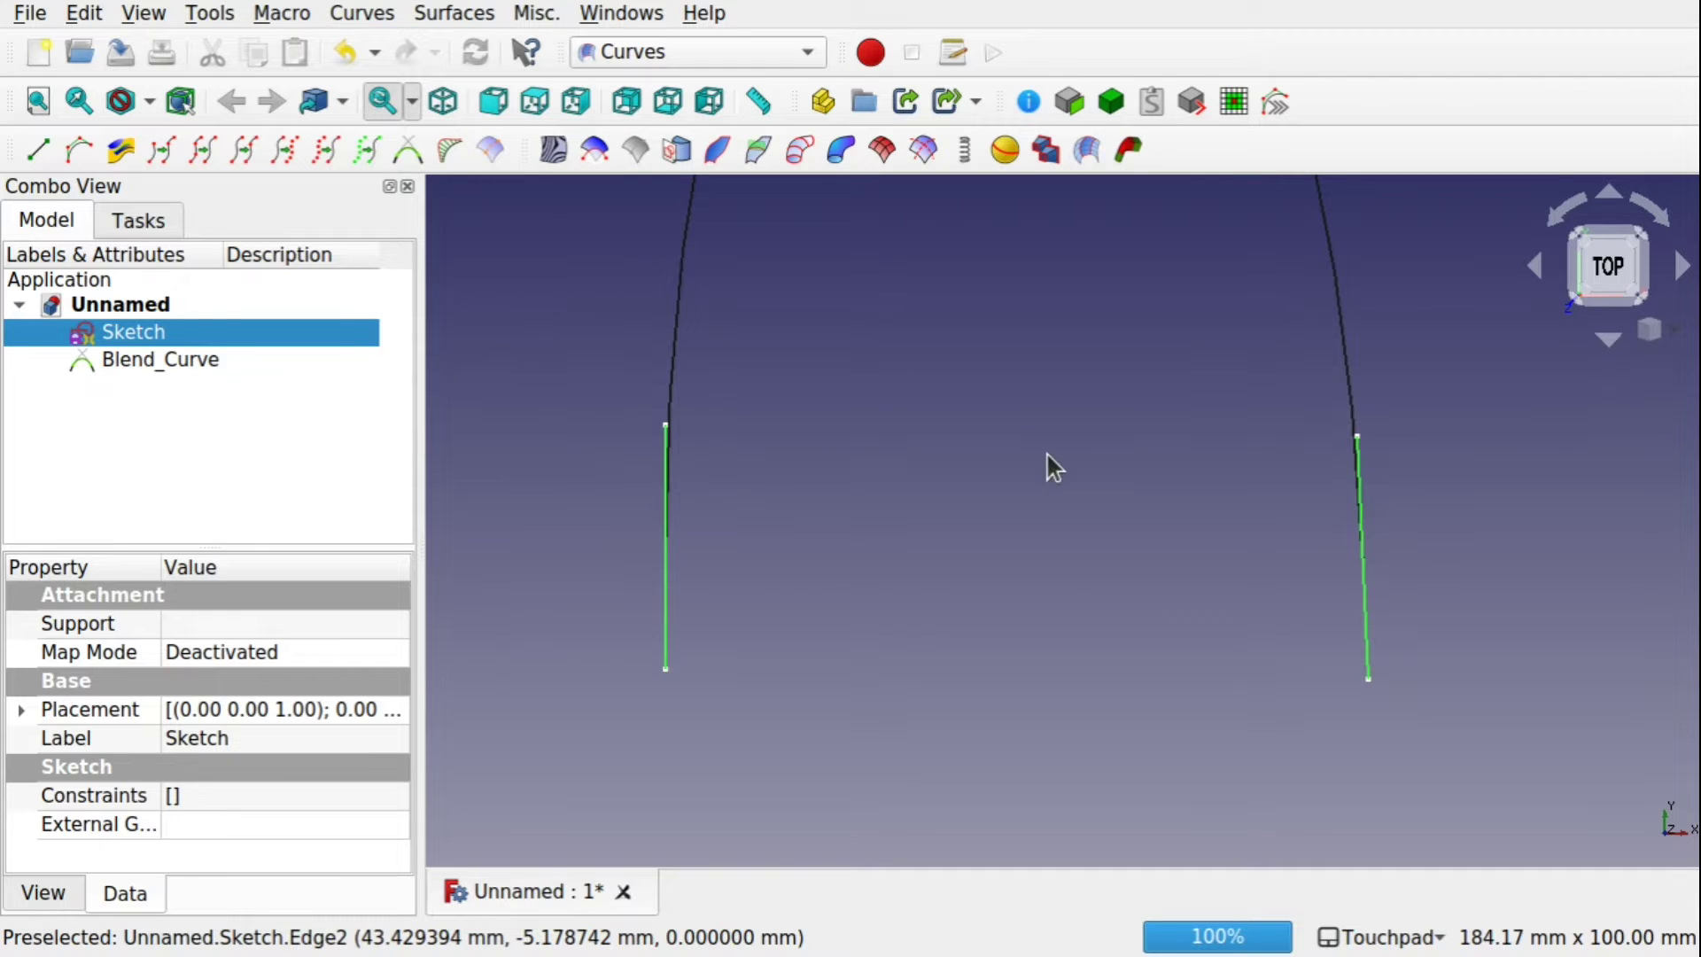
Toggle the sketch's visibility repeatedly to examine where the blend curve meets the two lines
scroll(1047, 455, "down", 5)
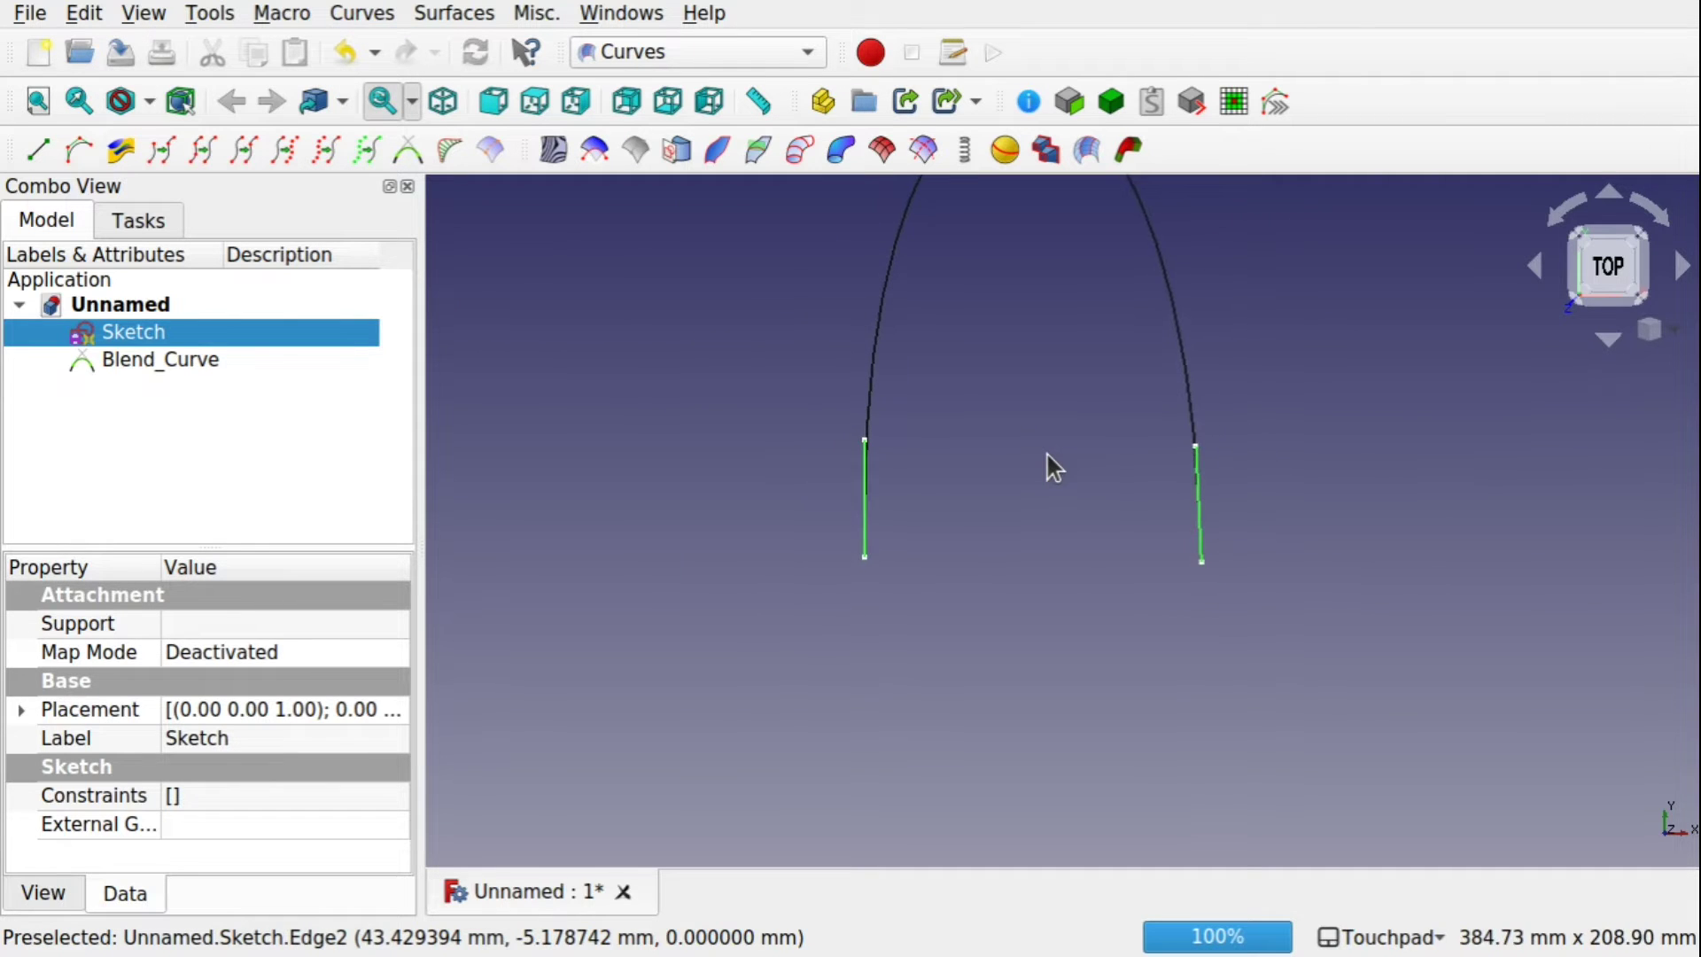
middle_click_drag(1047, 455, 1051, 605, "shift")
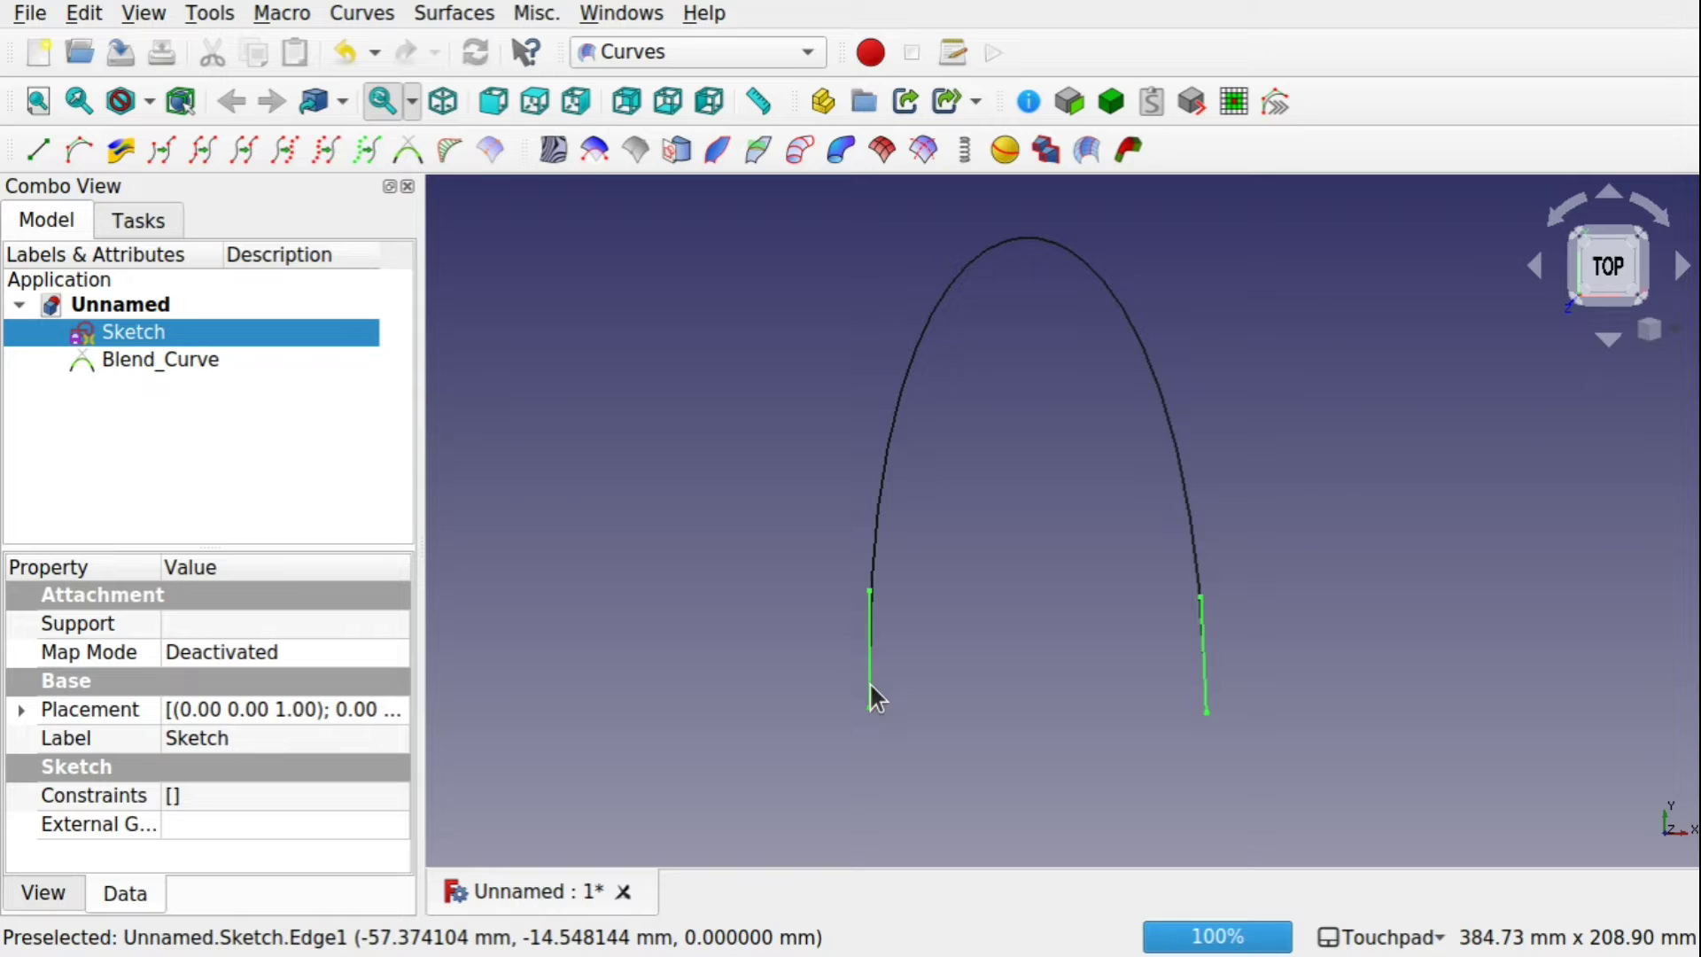
key("space")
key("space")
key("space")
key("space")
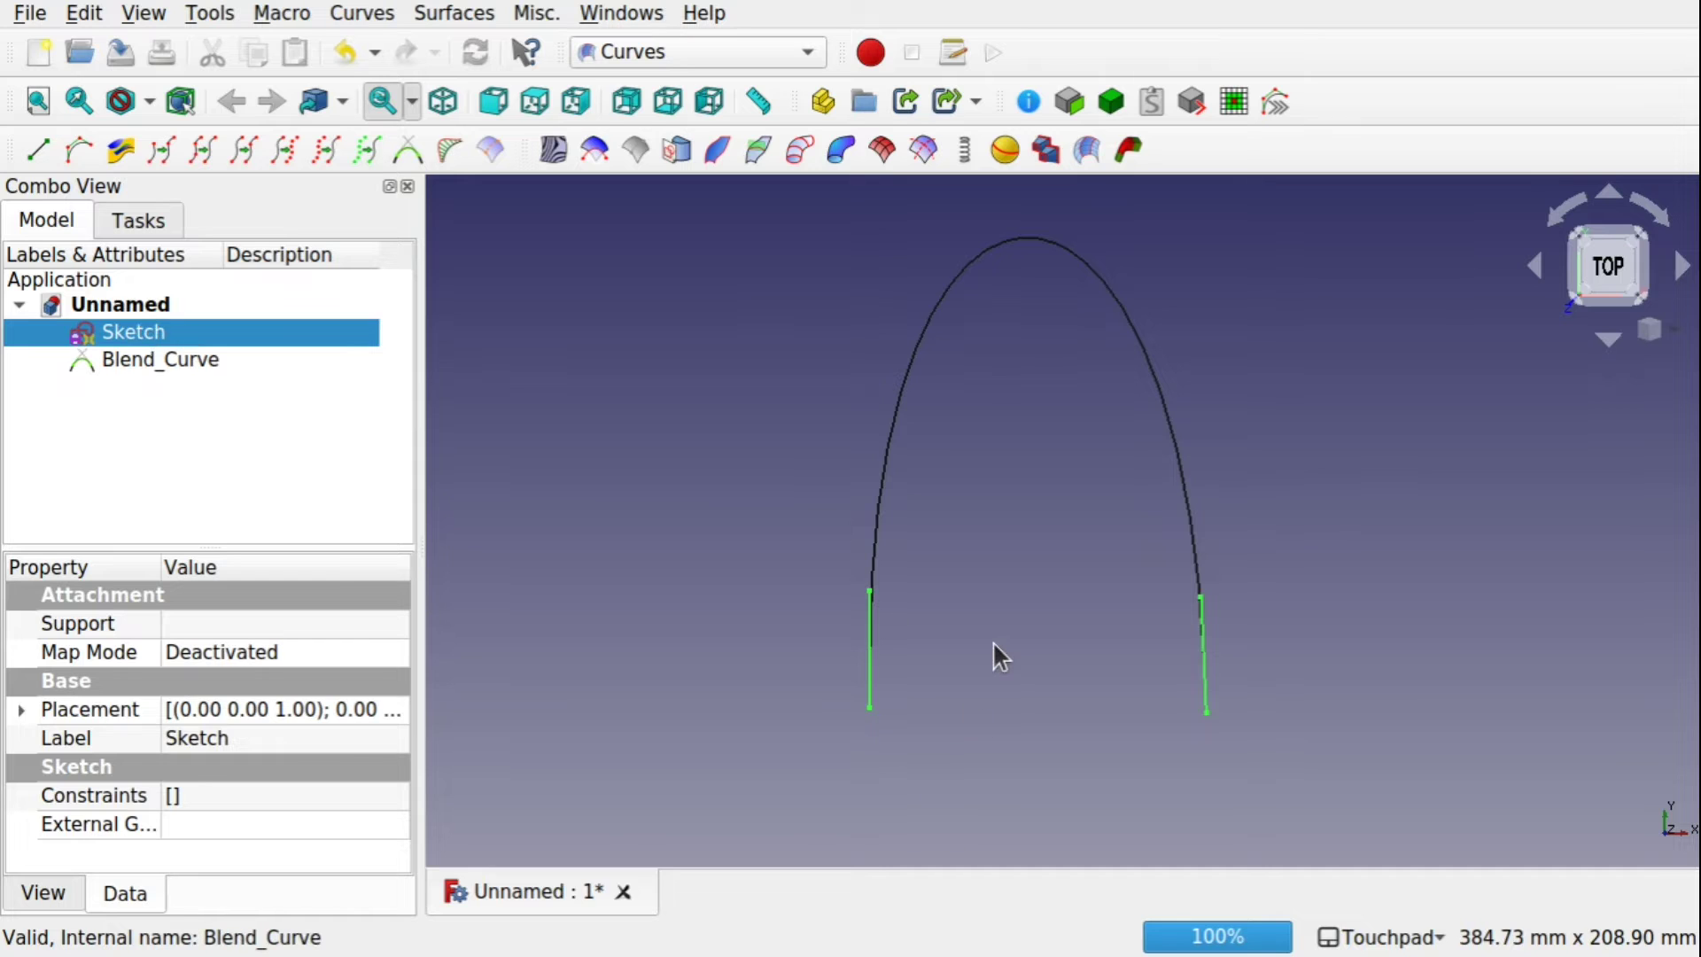
key("space")
key("space")
key("space")
key("space")
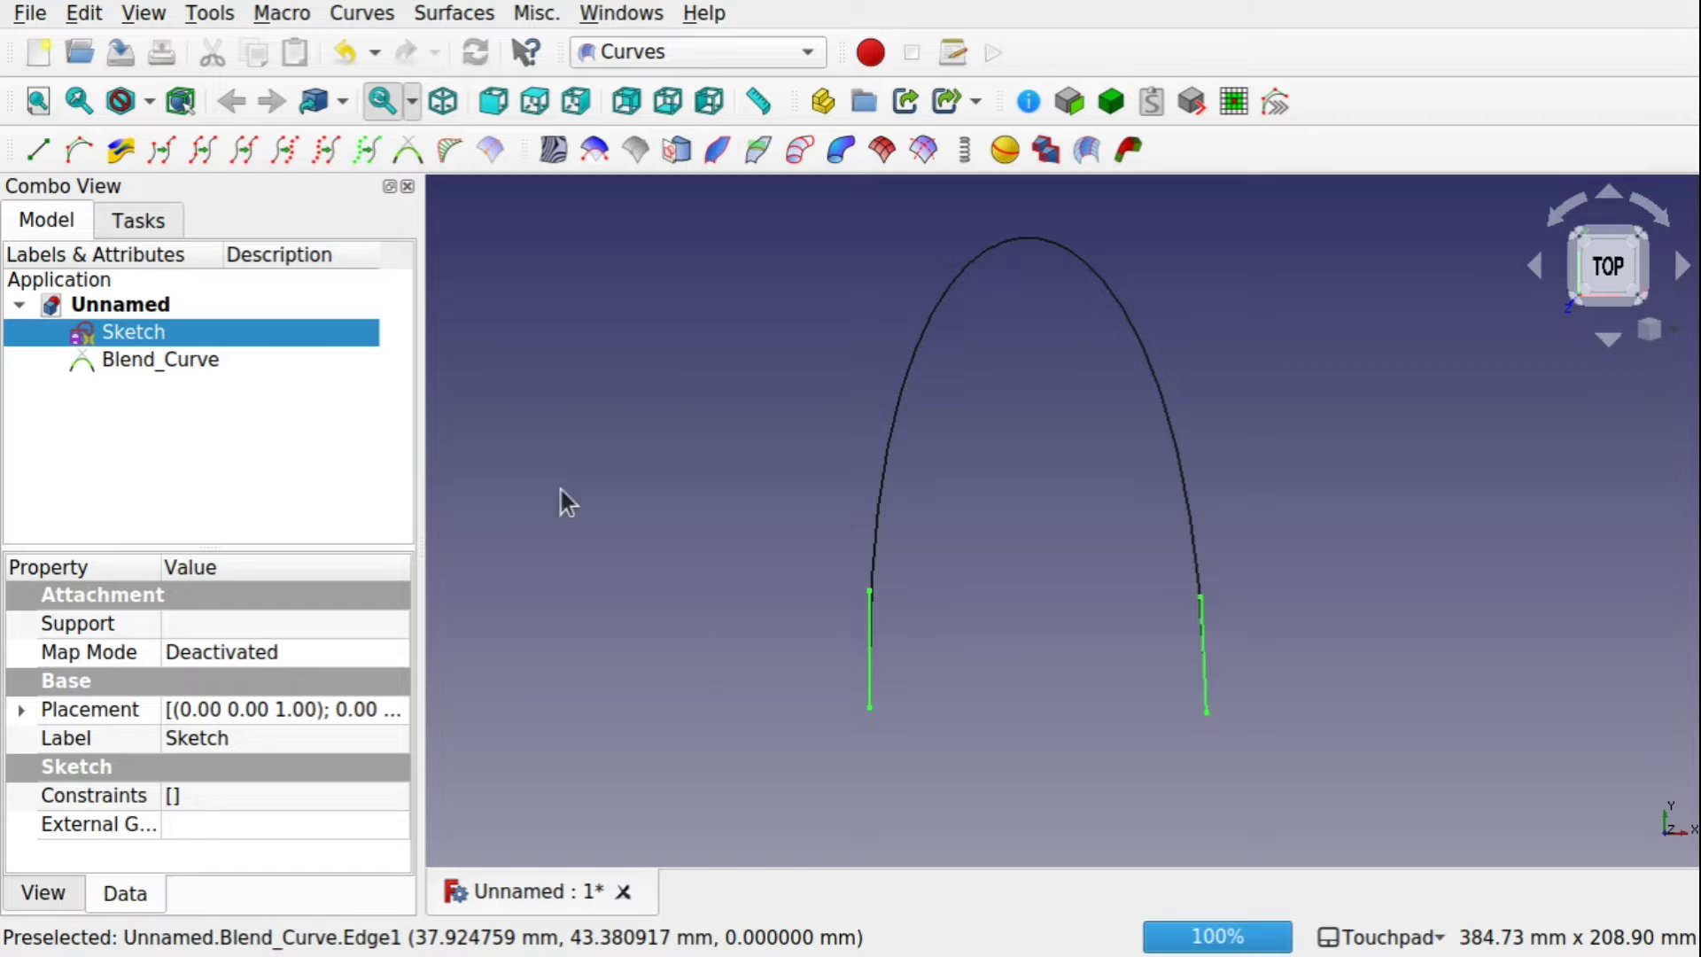
Examine the blend curve's Edge1 and Edge2 properties and match them to the two sketch lines
left_click(192, 363)
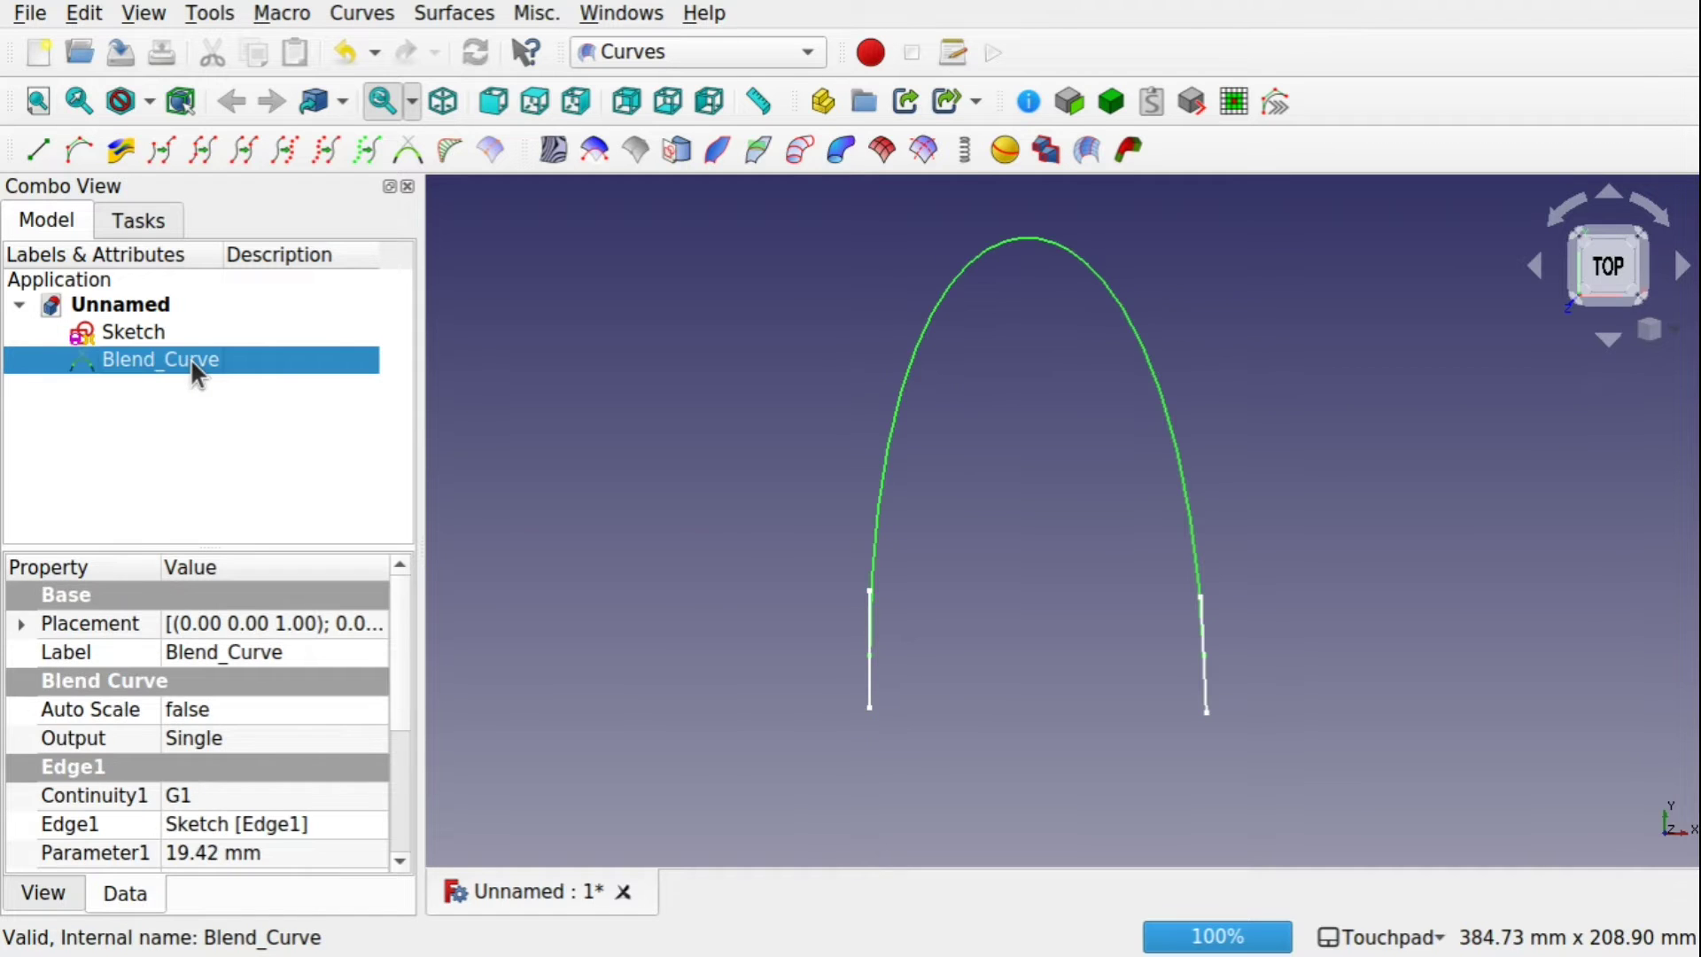
left_click_drag(231, 545, 231, 392)
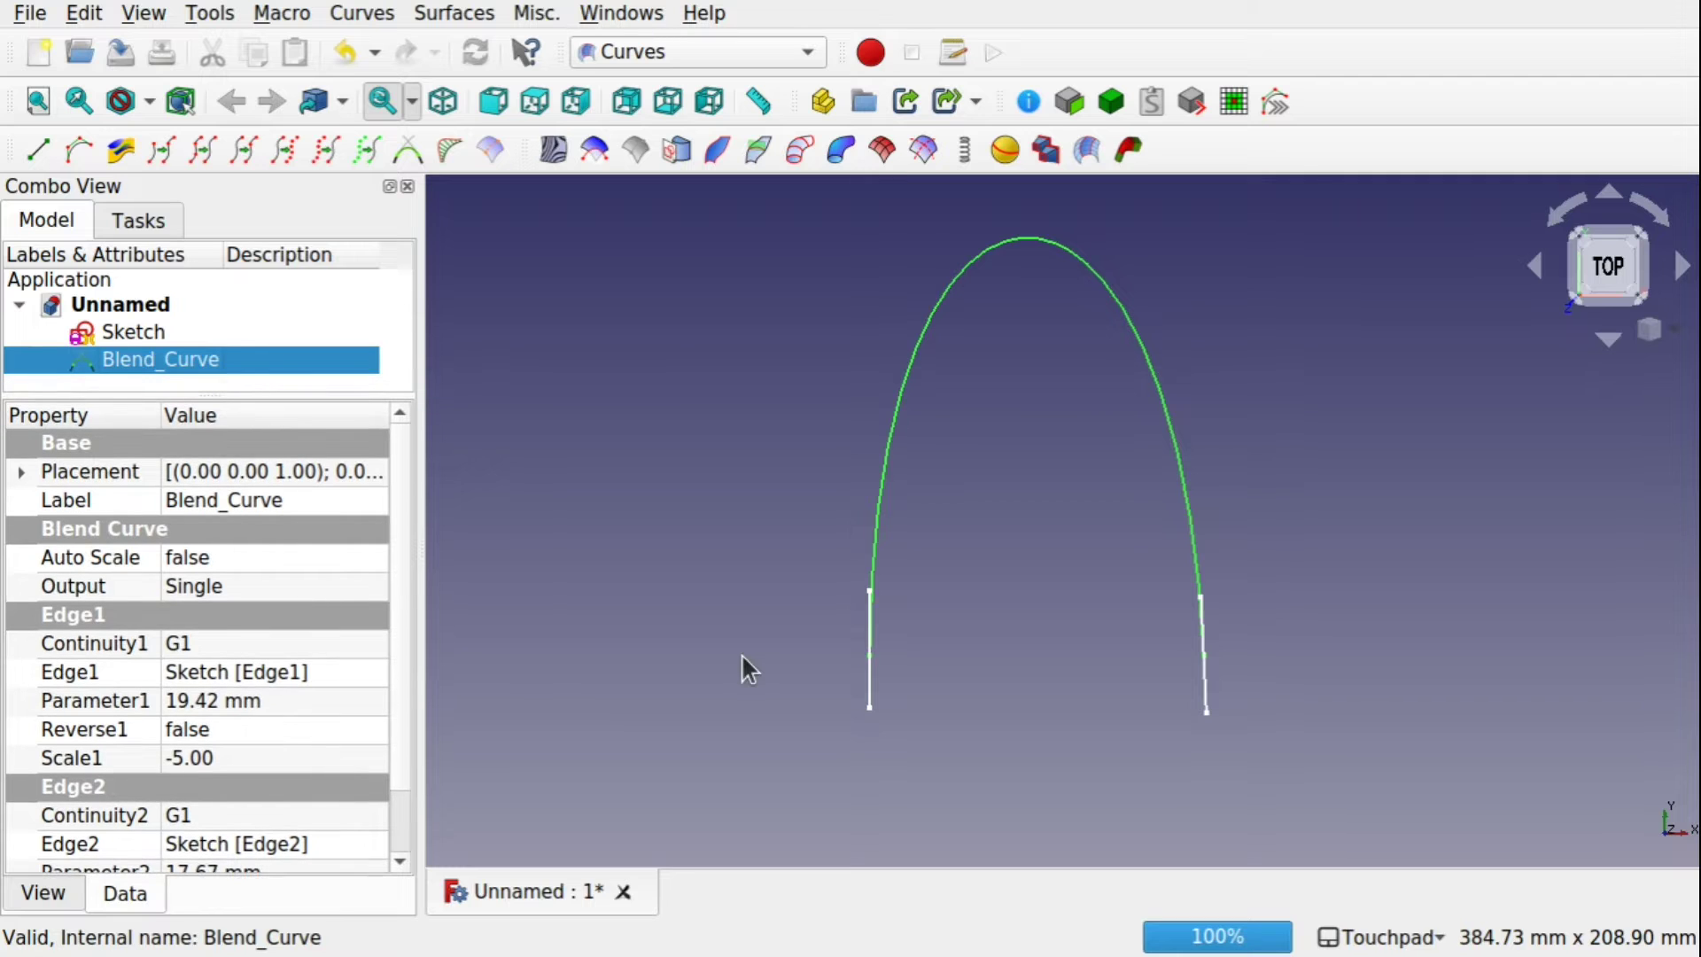
left_click(864, 681)
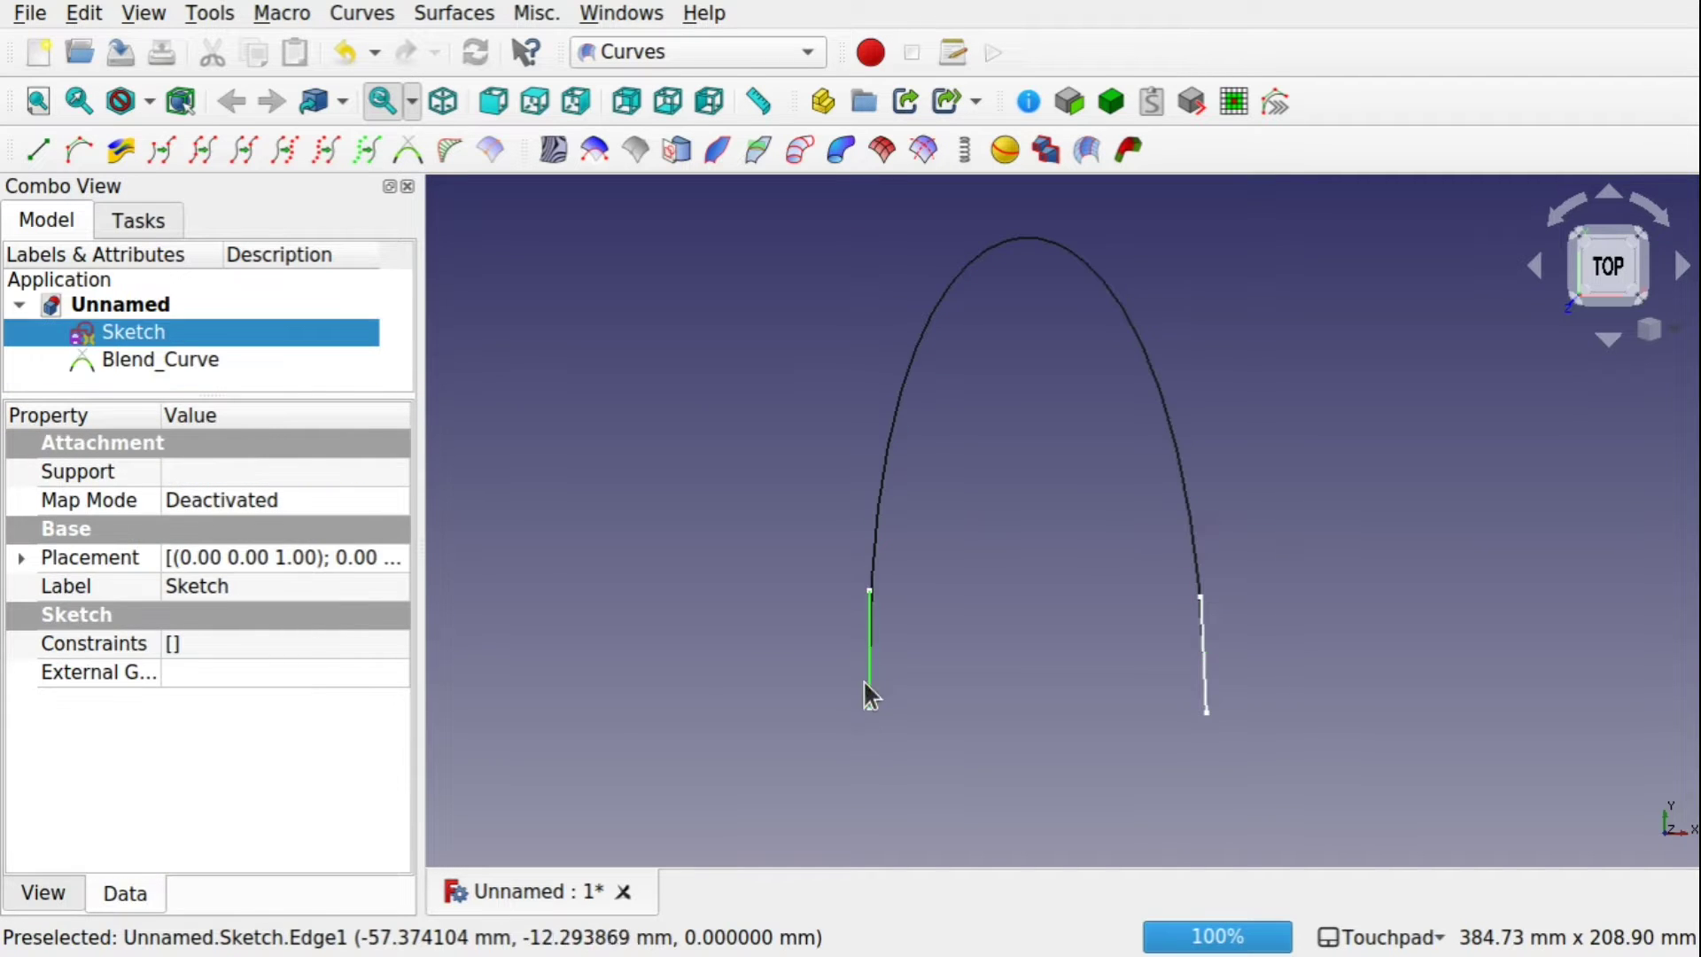
left_click(1196, 672)
left_click(1203, 673)
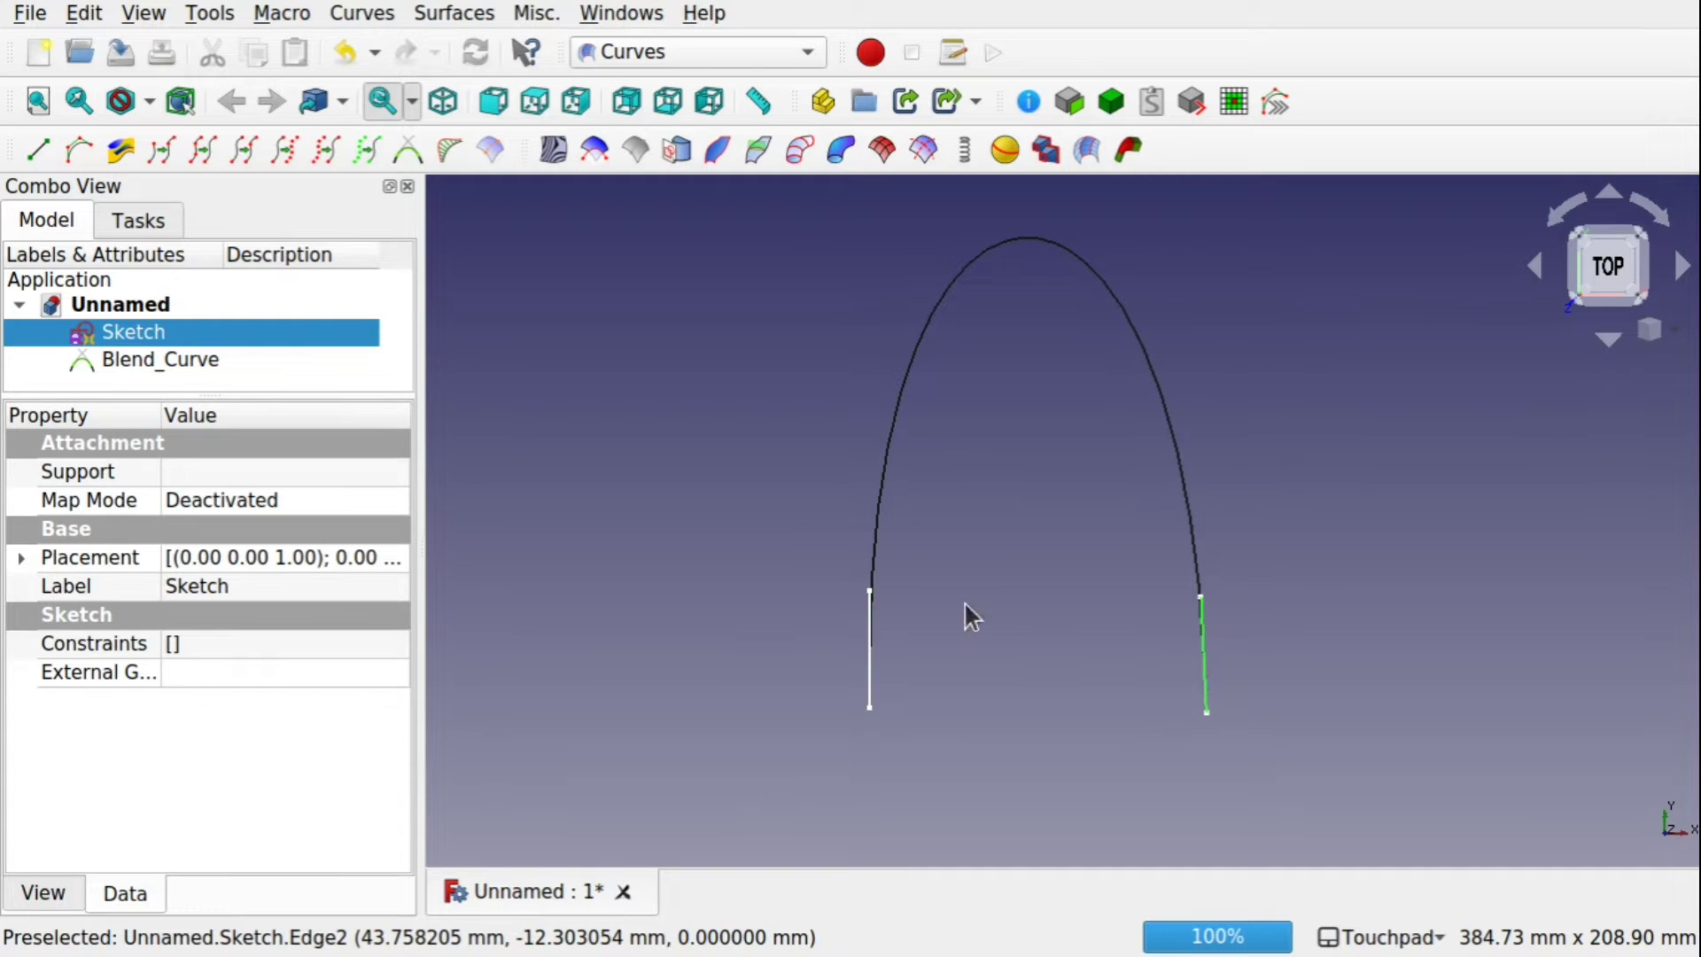
left_click(869, 673)
left_click(1204, 660)
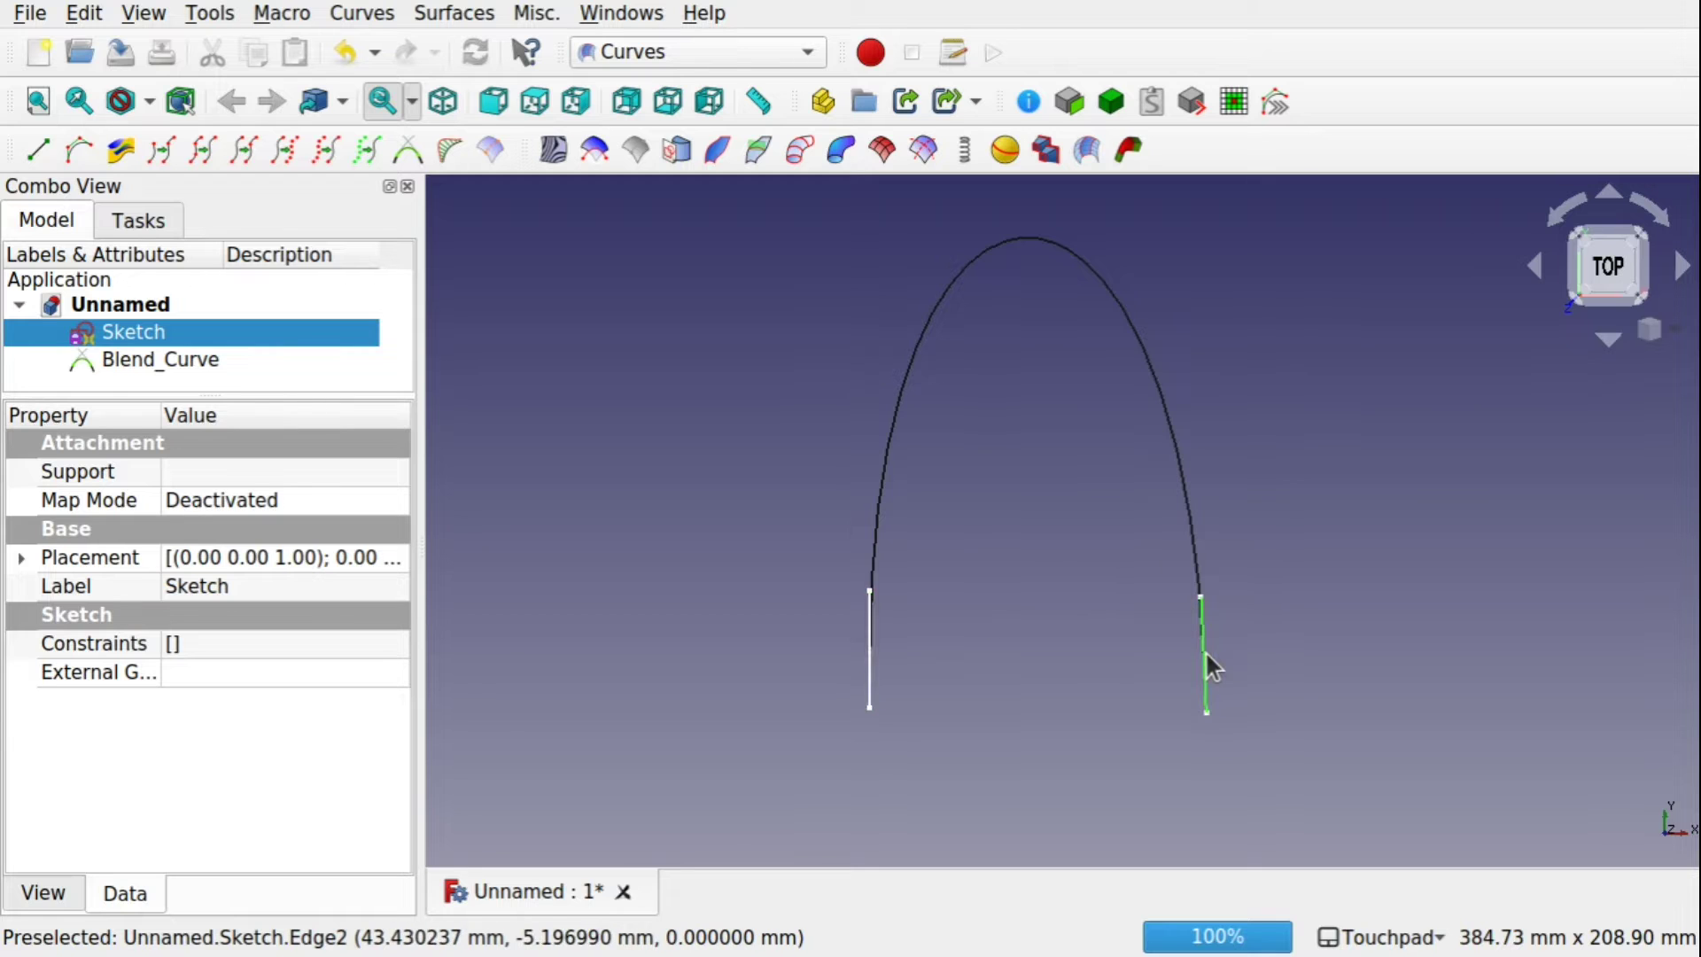
left_click(179, 363)
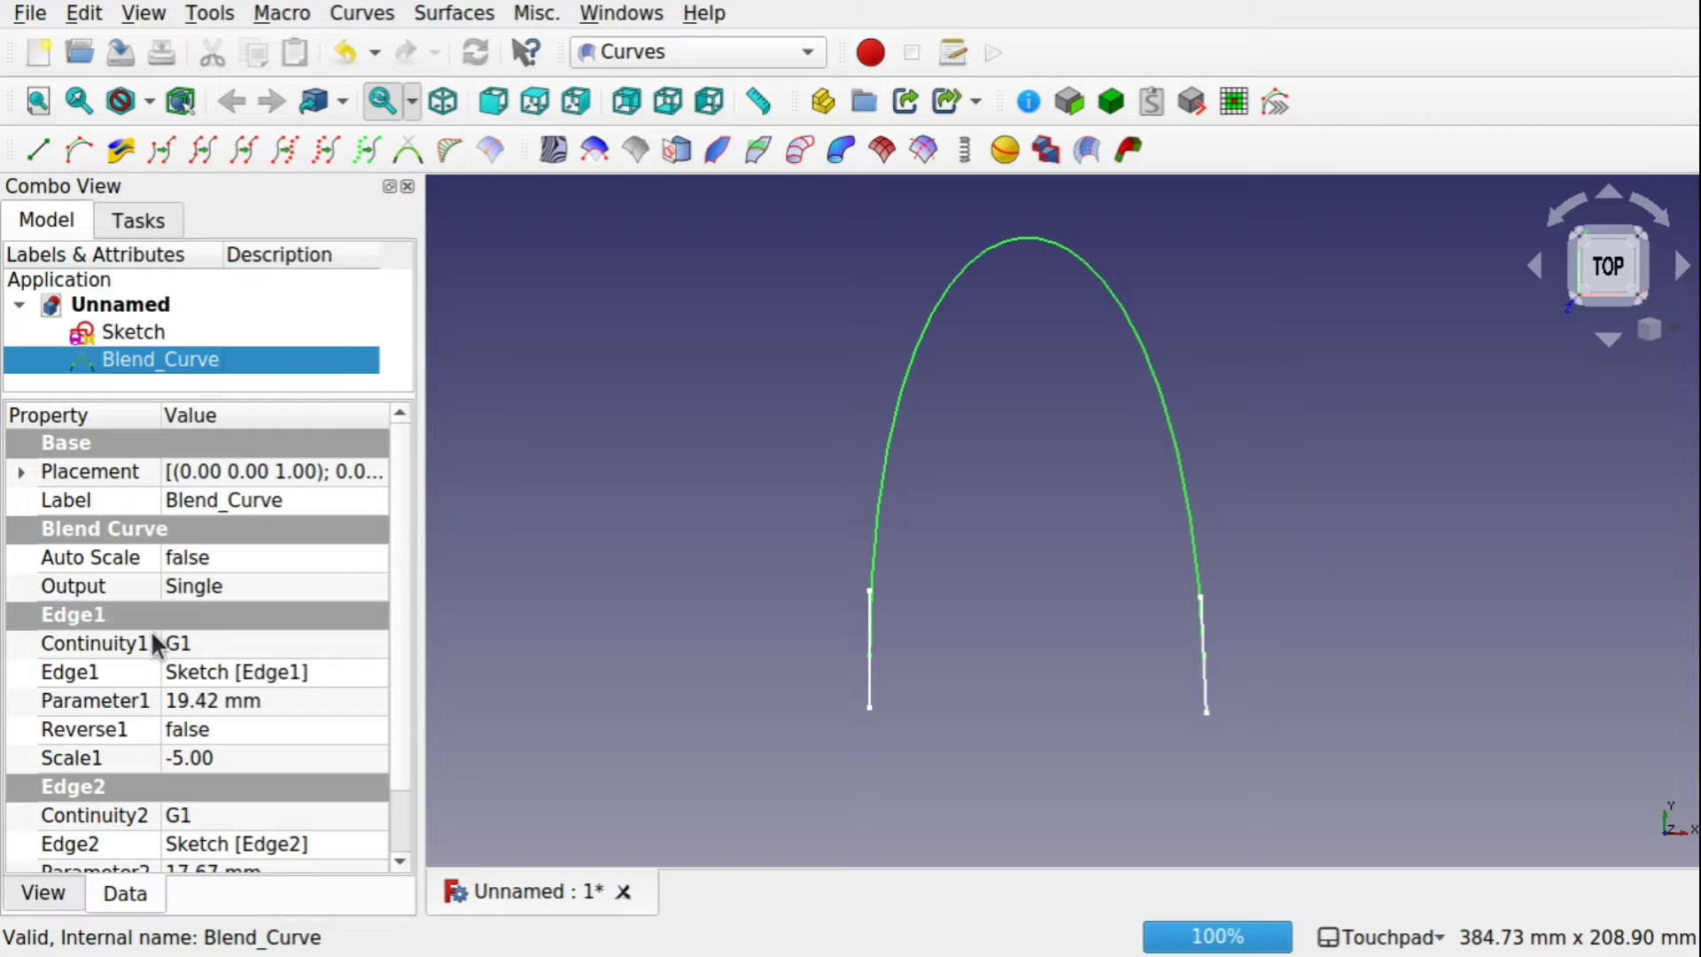
scroll(406, 673, "down", 2)
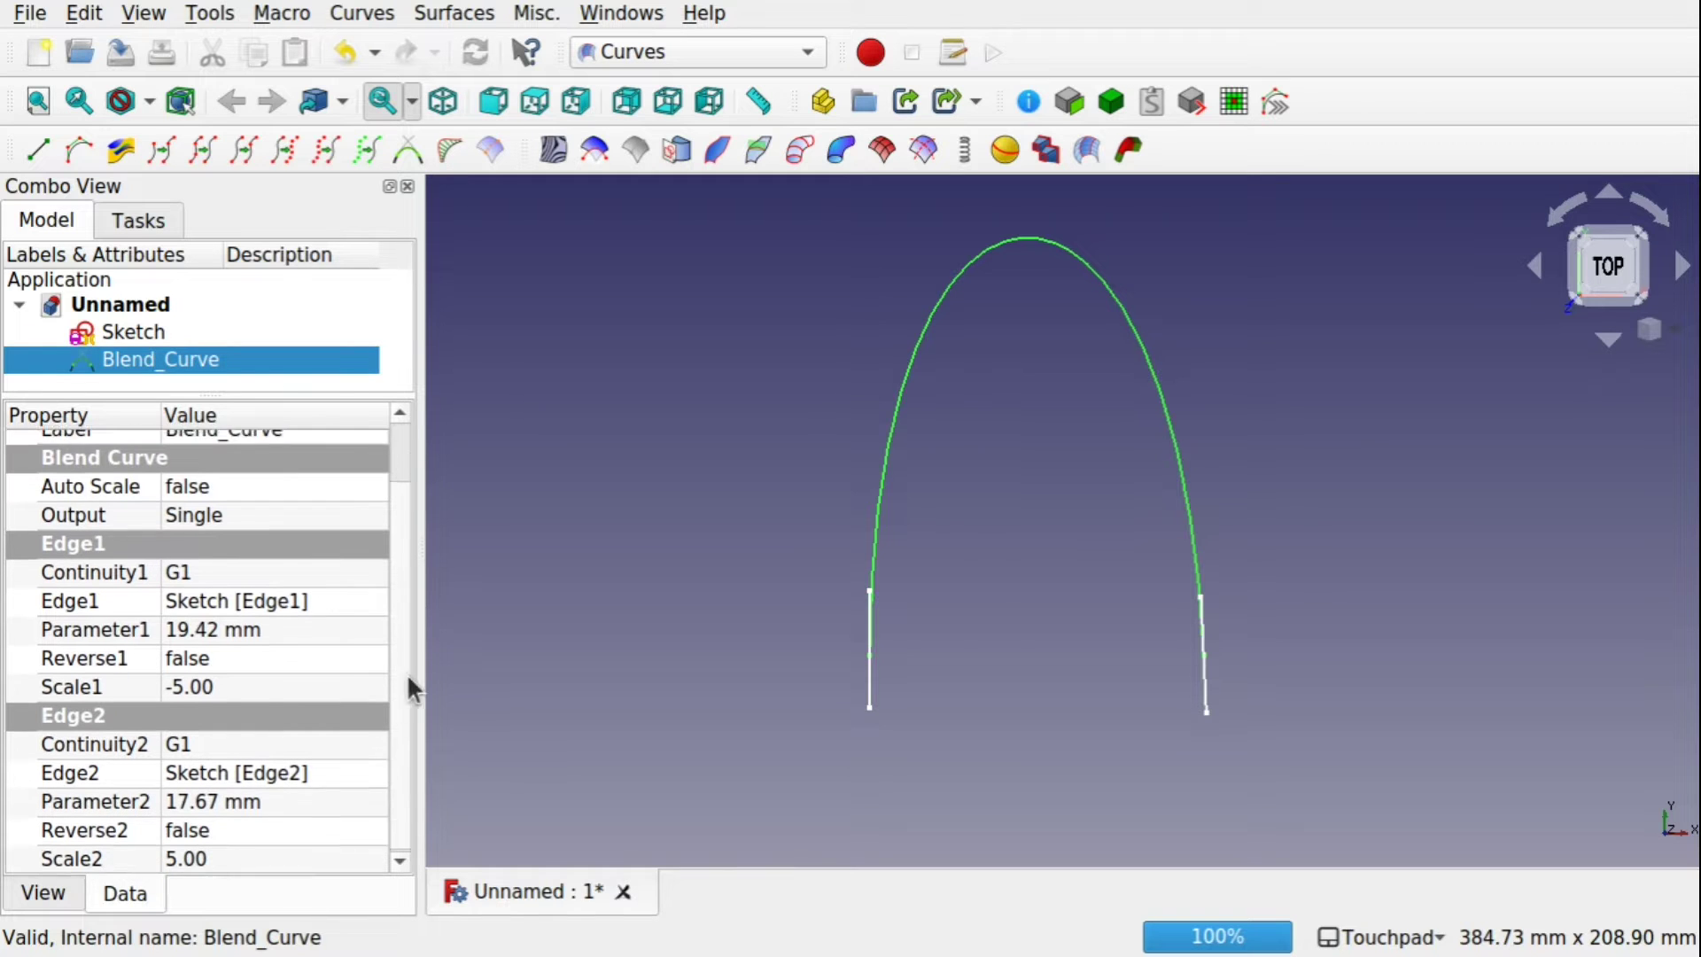
scroll(404, 637, "up", 2)
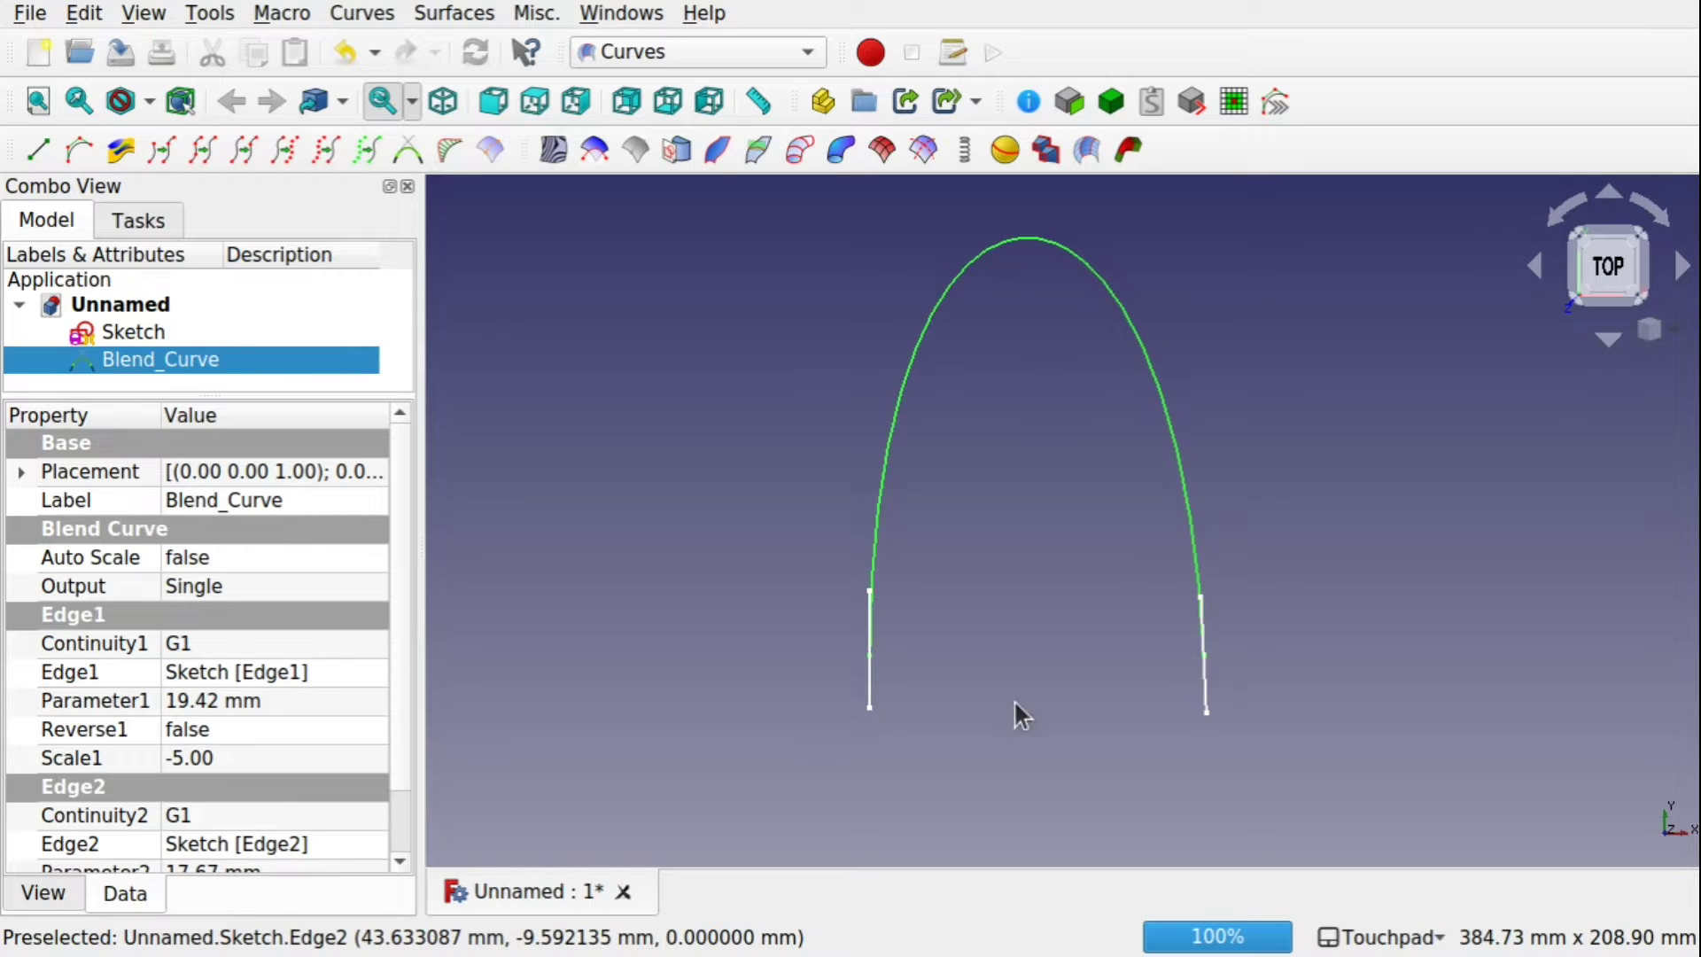
Set the blend curve's continuity at Edge1 to C0
left_click(226, 641)
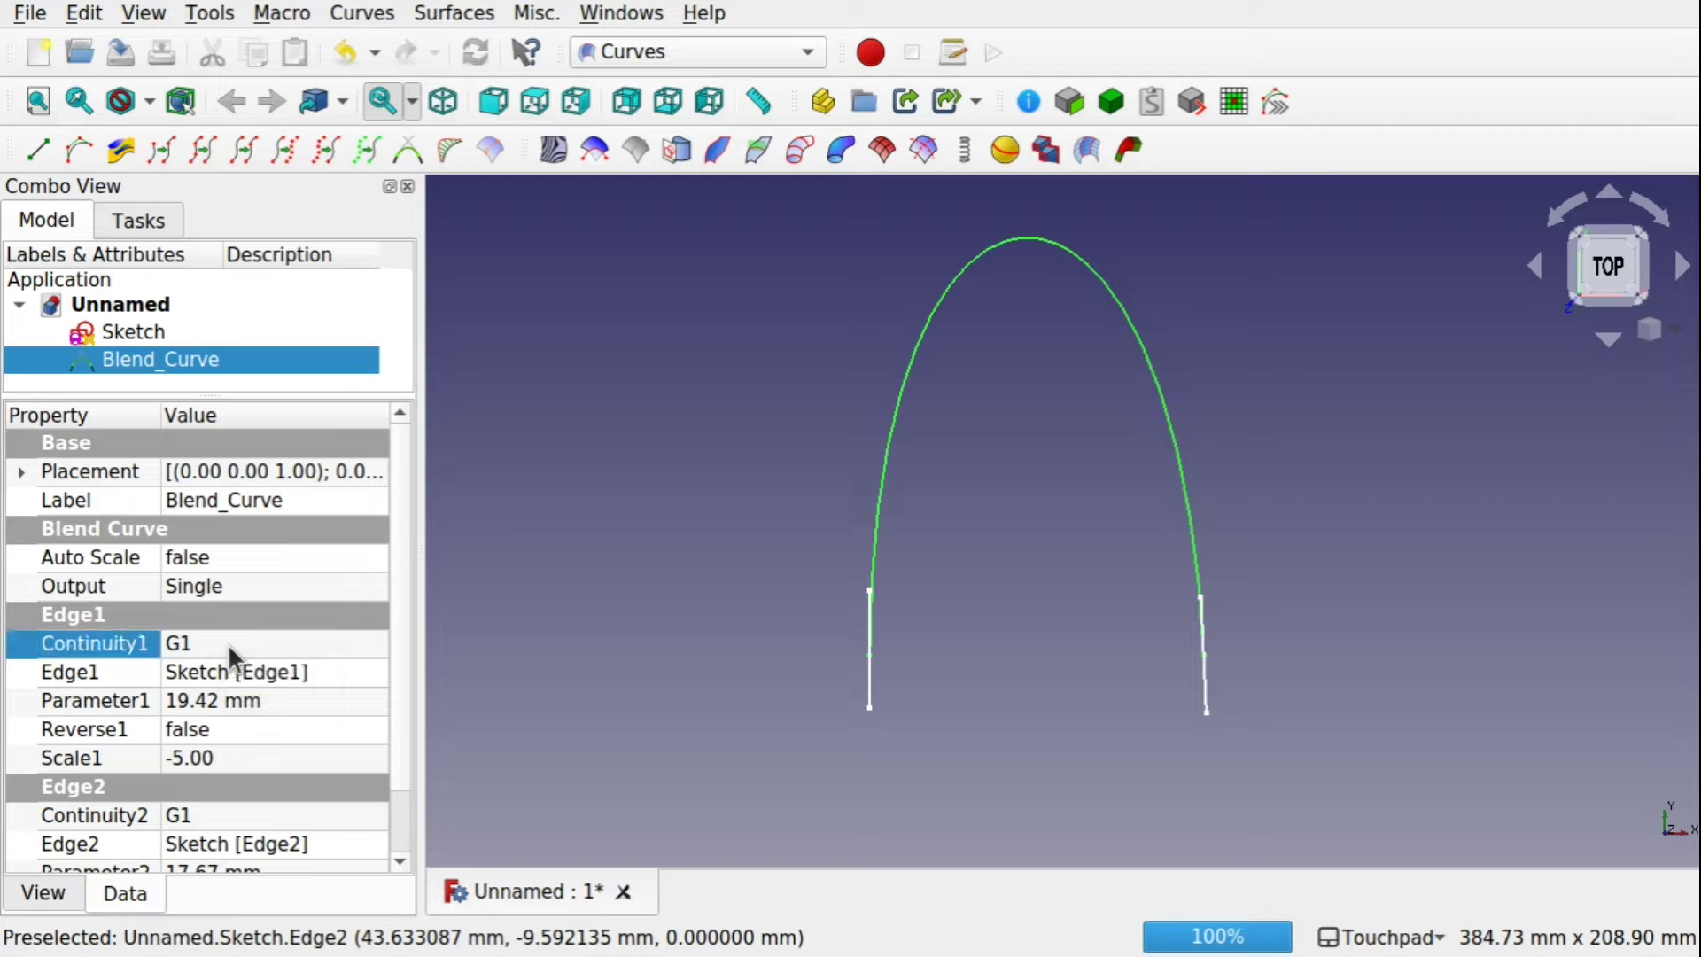
left_click(227, 641)
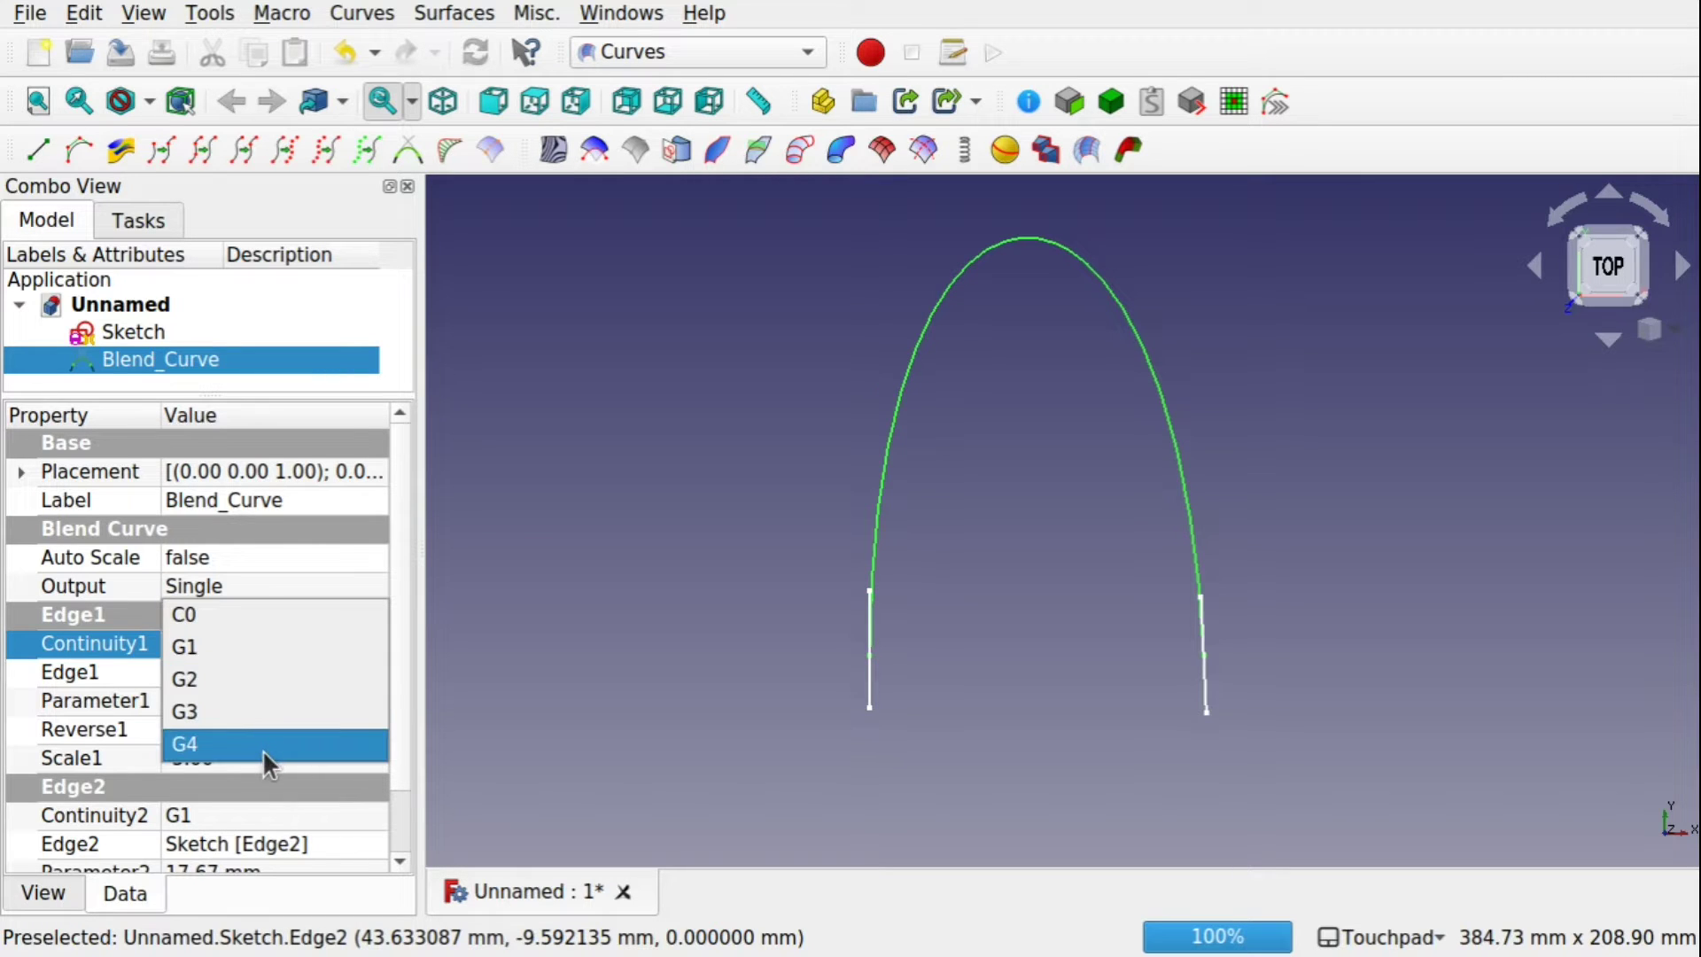
left_click(231, 623)
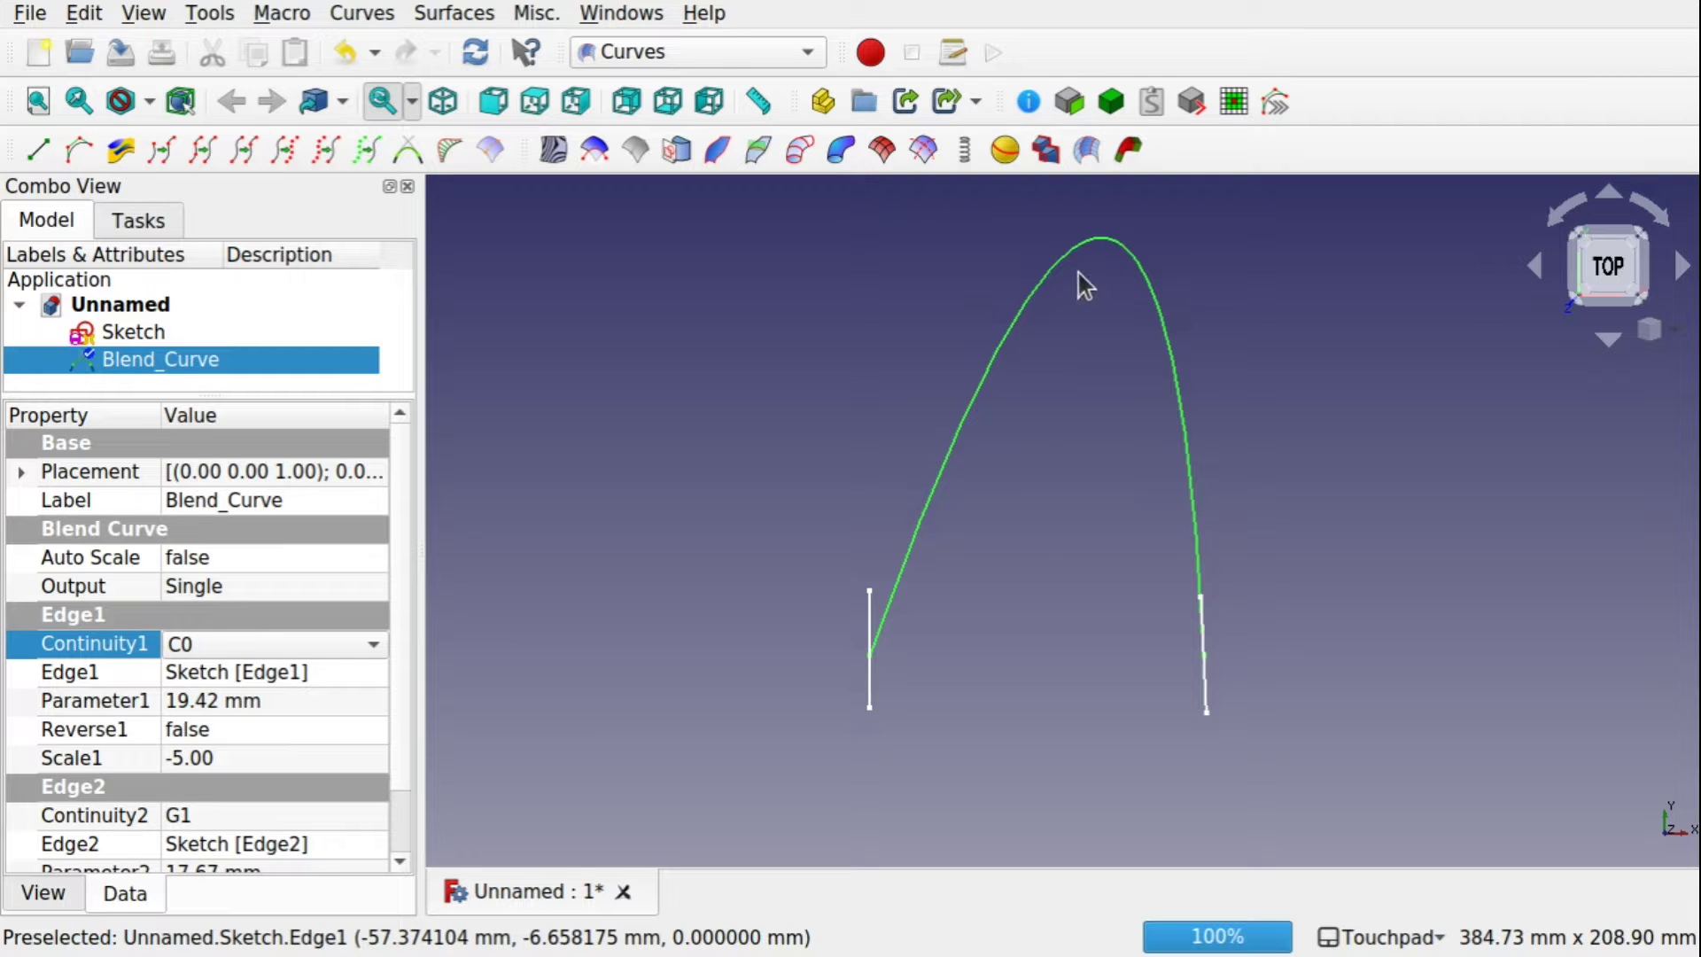
Set the blend curve's continuity at Edge2 to C0 and reselect the curve
left_click(263, 813)
left_click(263, 813)
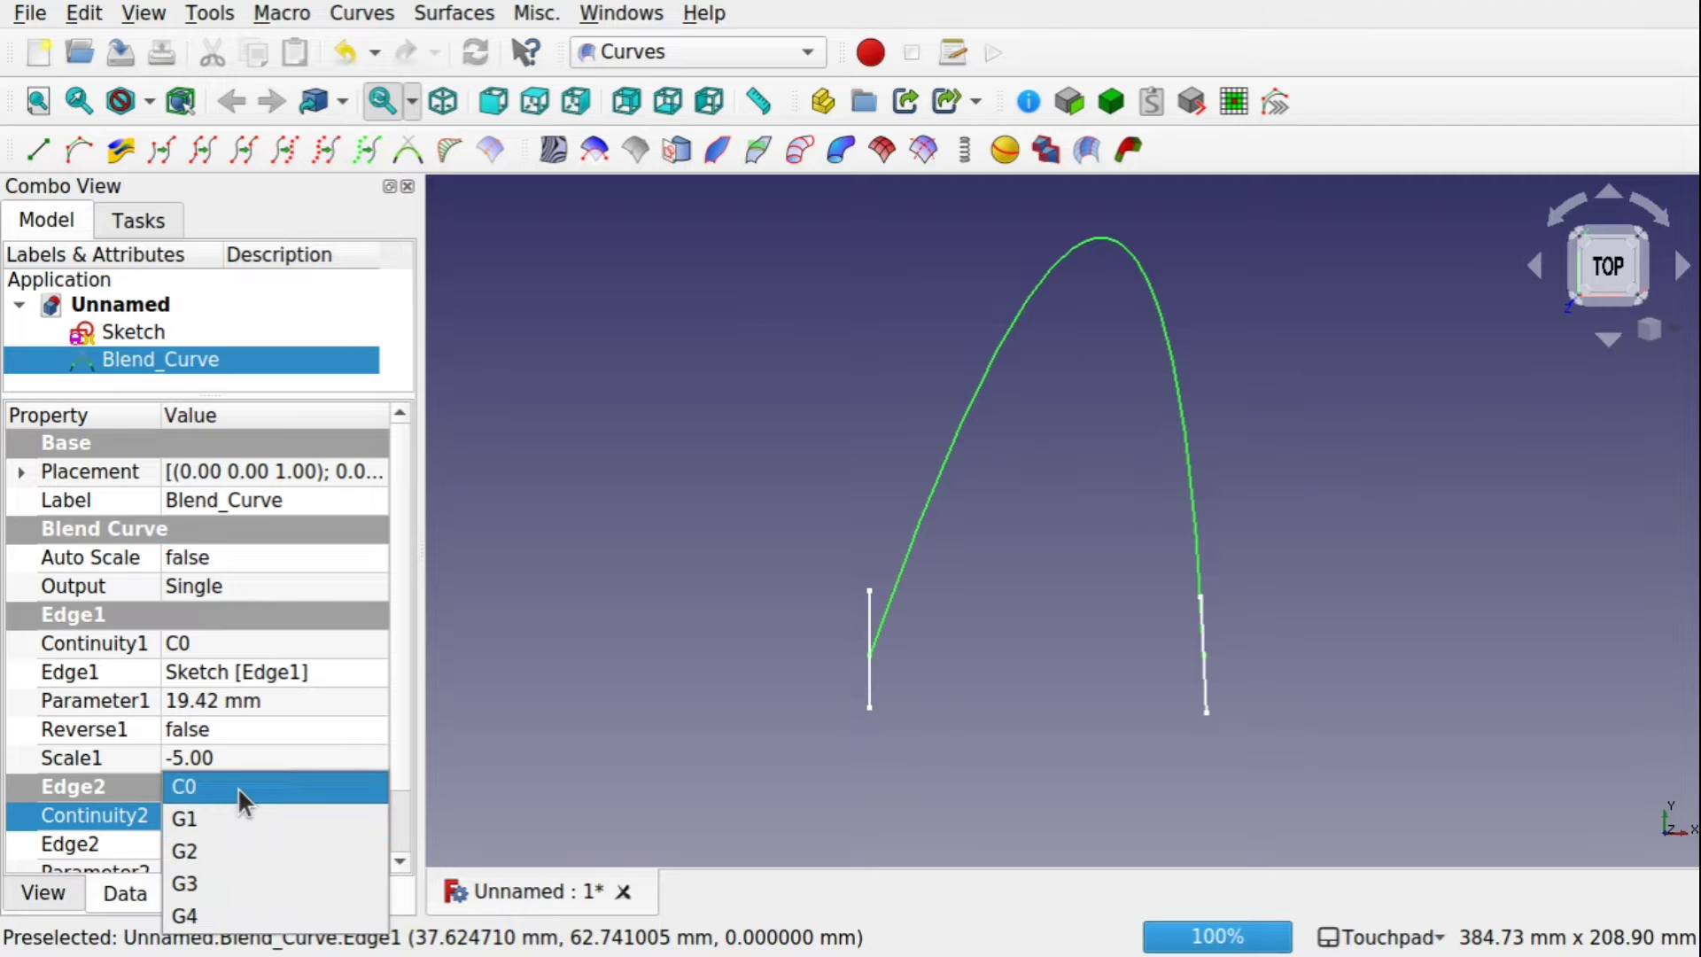
left_click(237, 786)
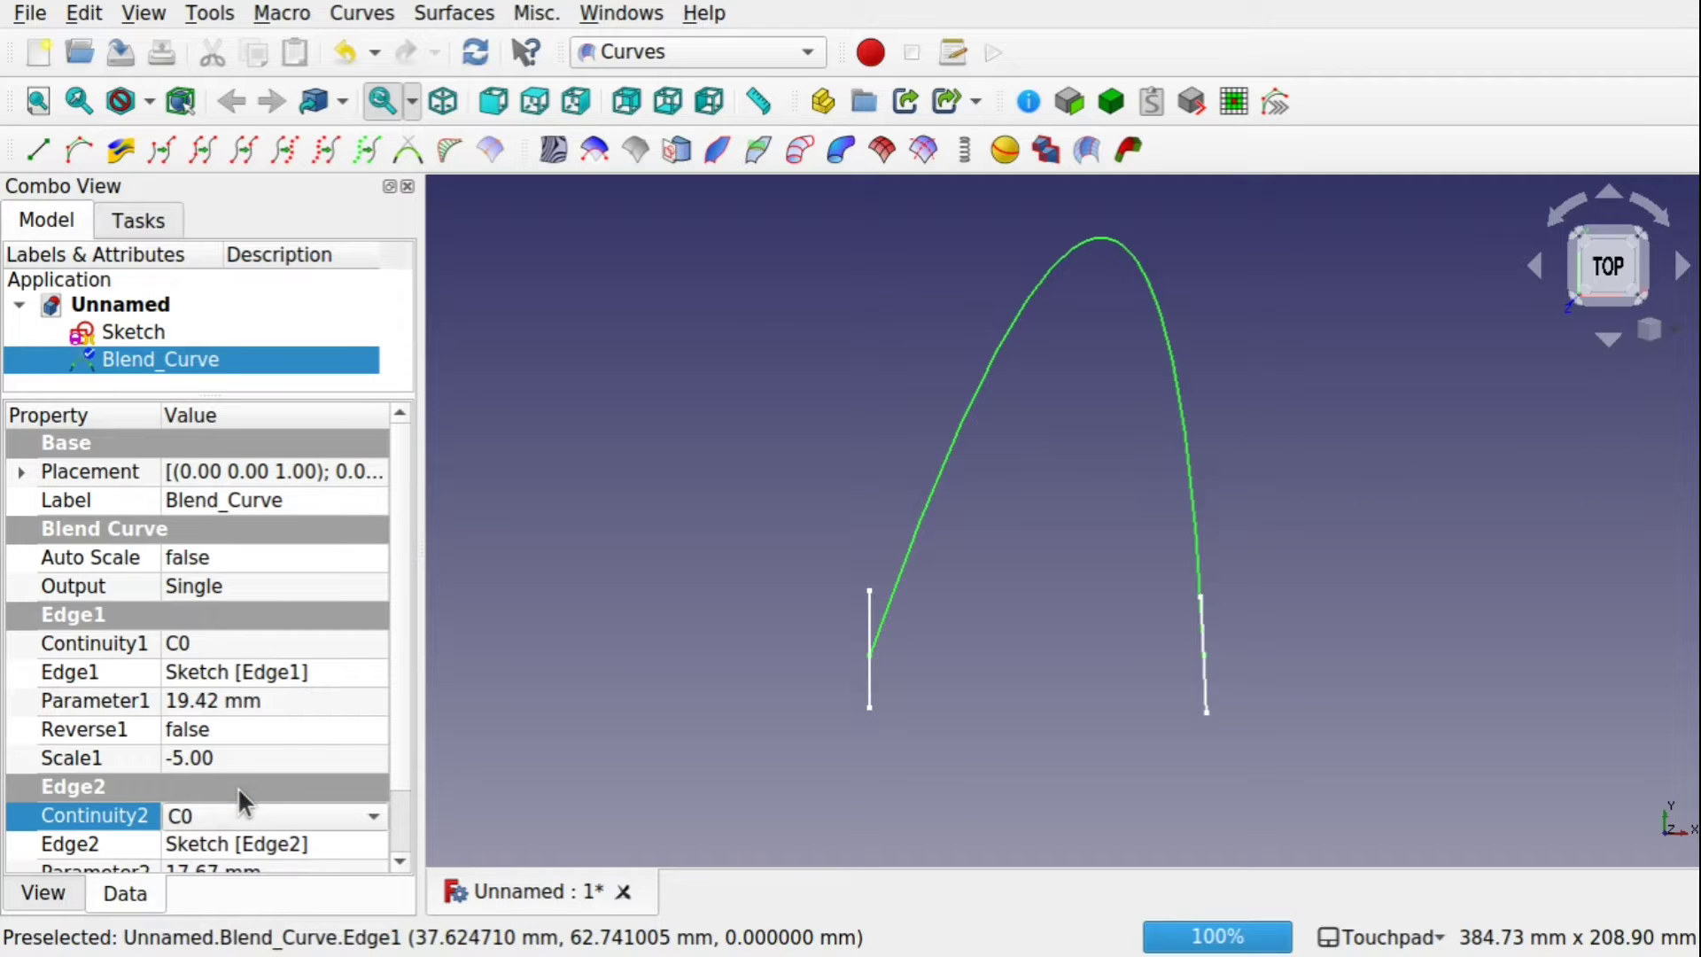
left_click(555, 710)
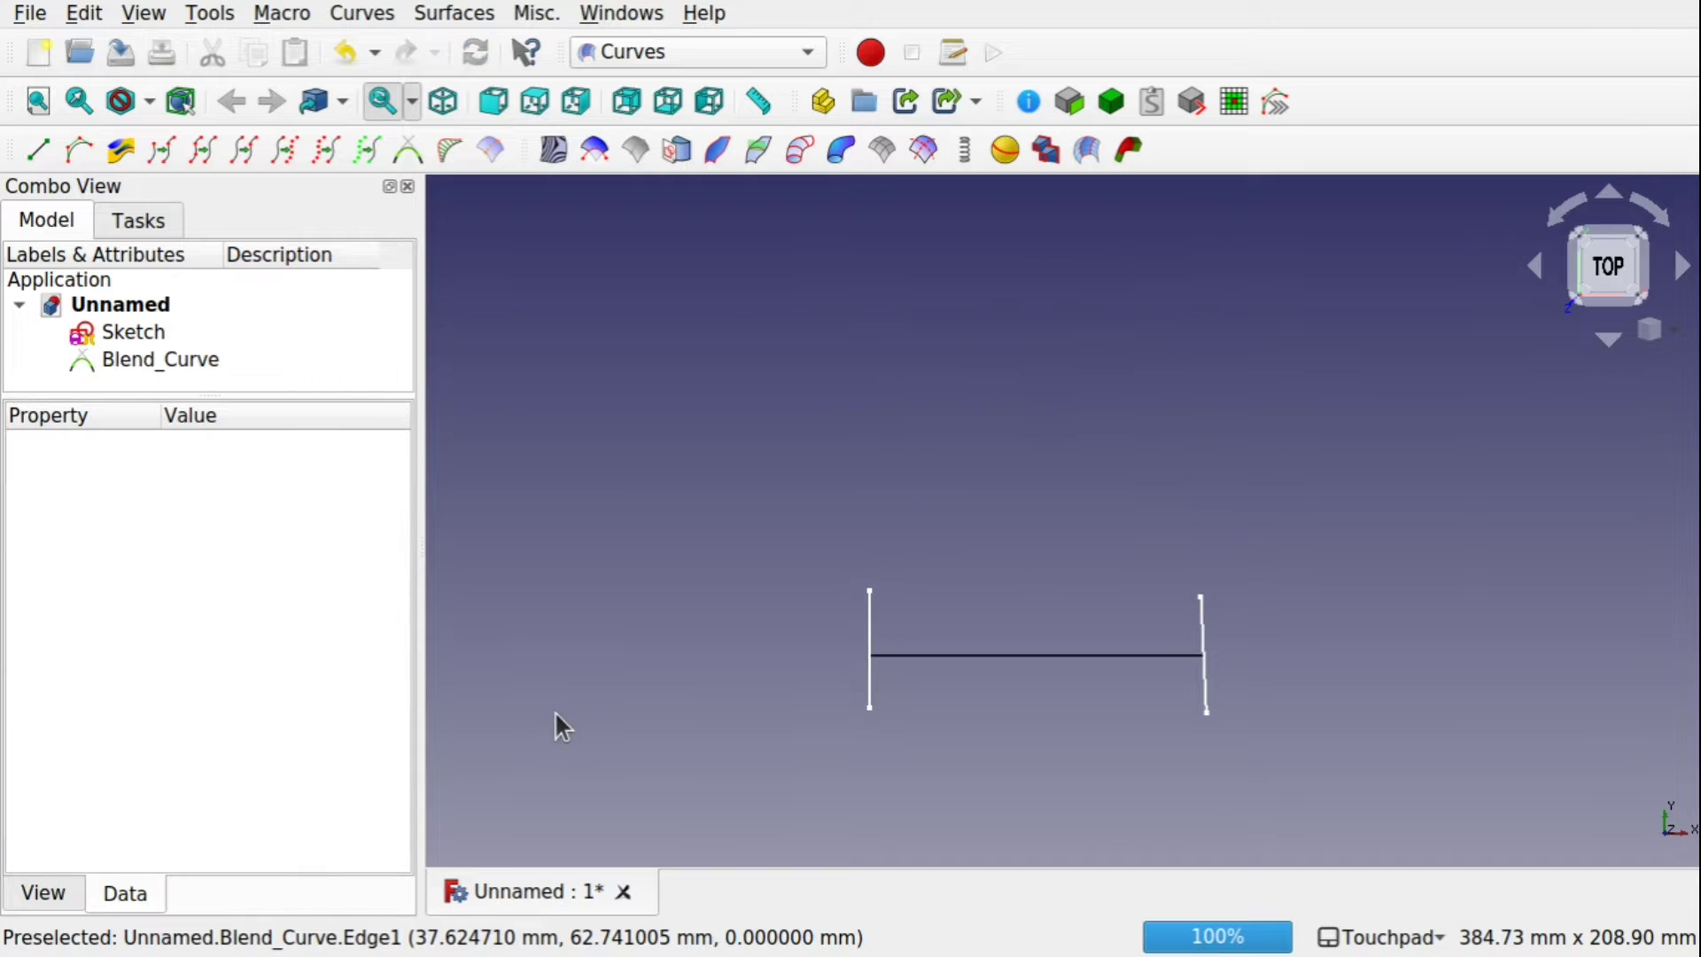
left_click(1001, 656)
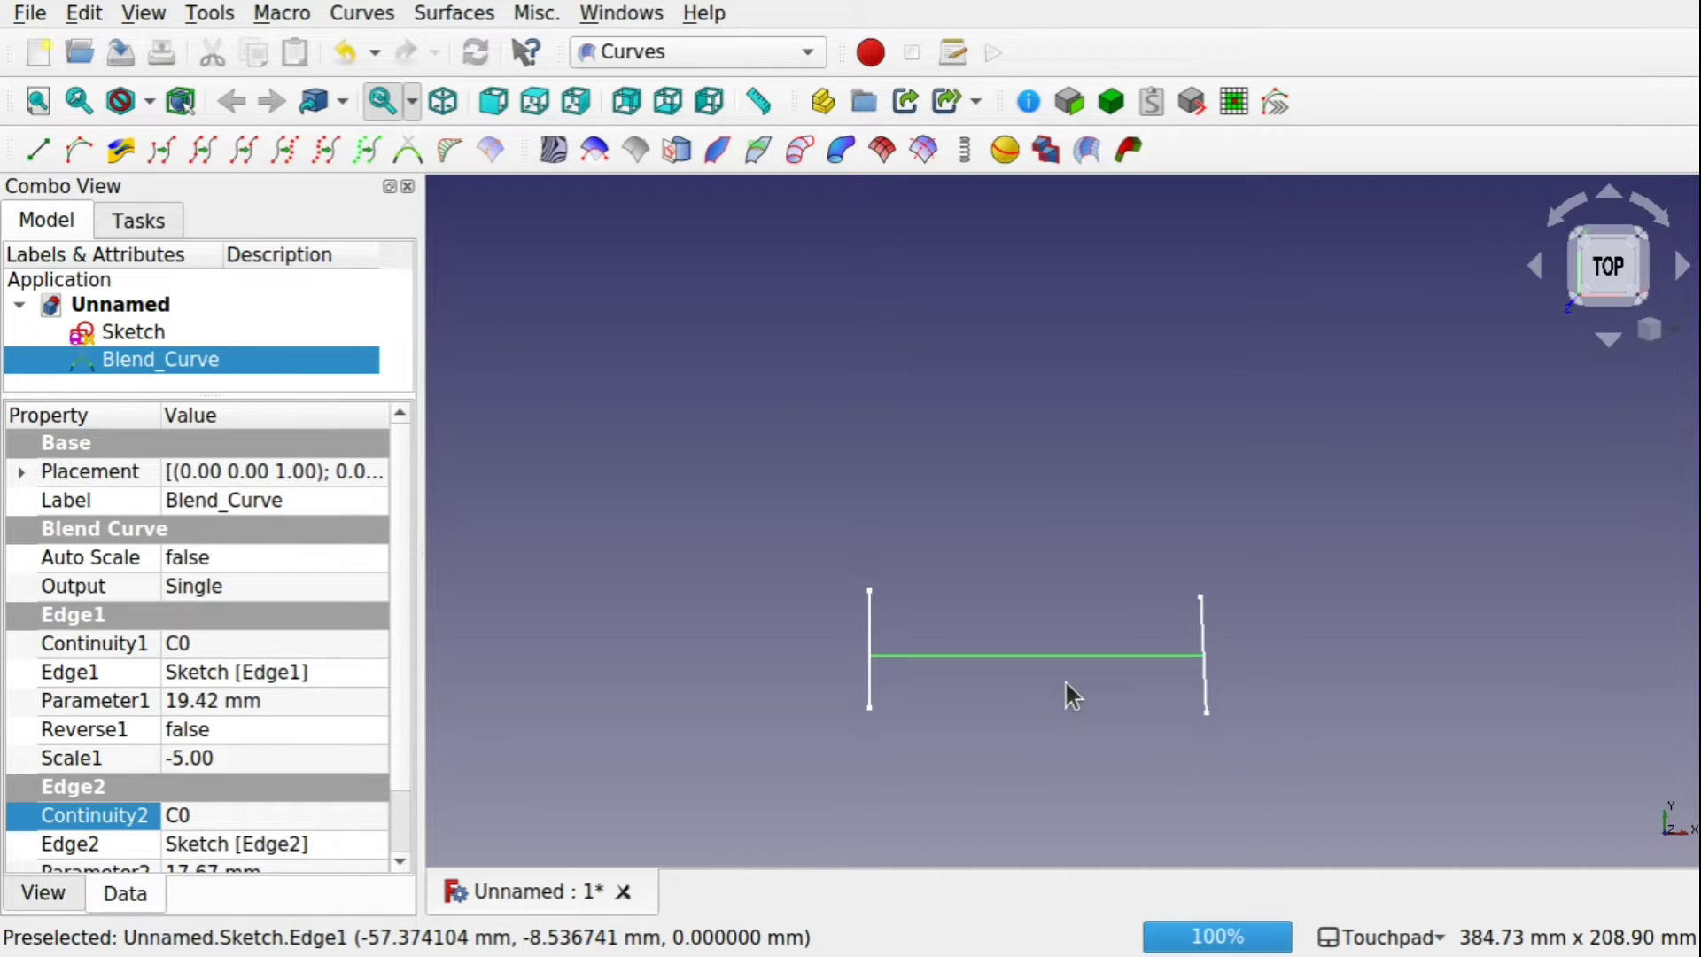
Add a 35.25 mm vertical distance constraint to the left line in the sketch and close the sketch
left_click_drag(397, 647, 399, 741)
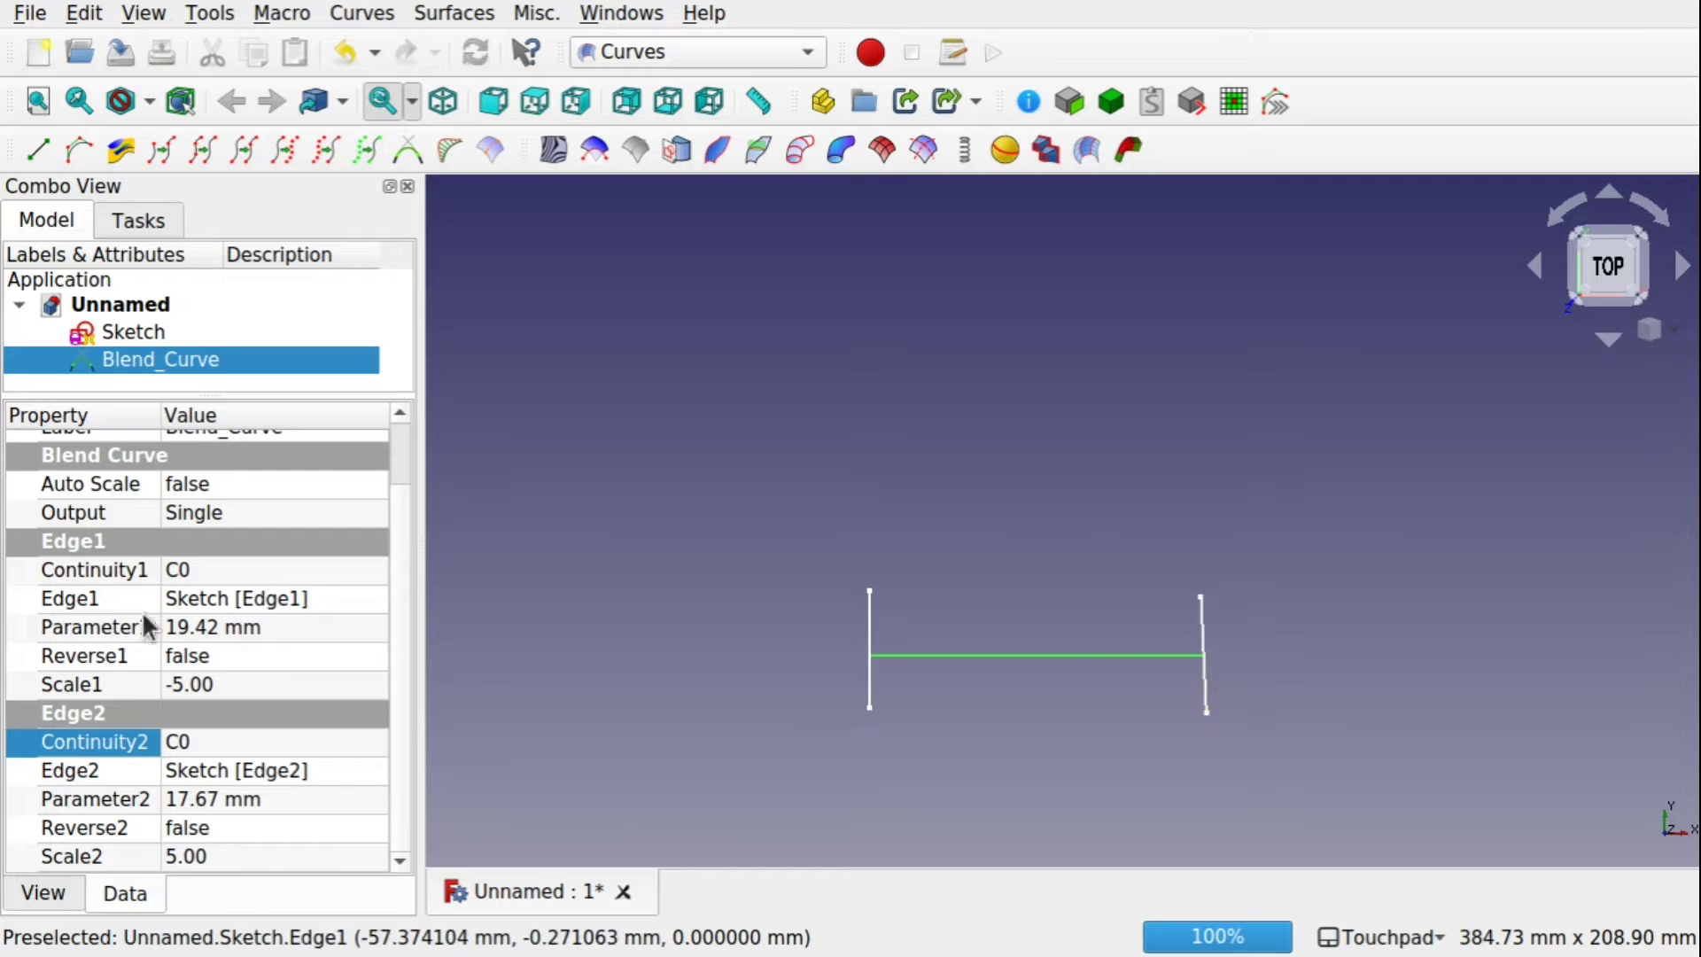
left_click(868, 617)
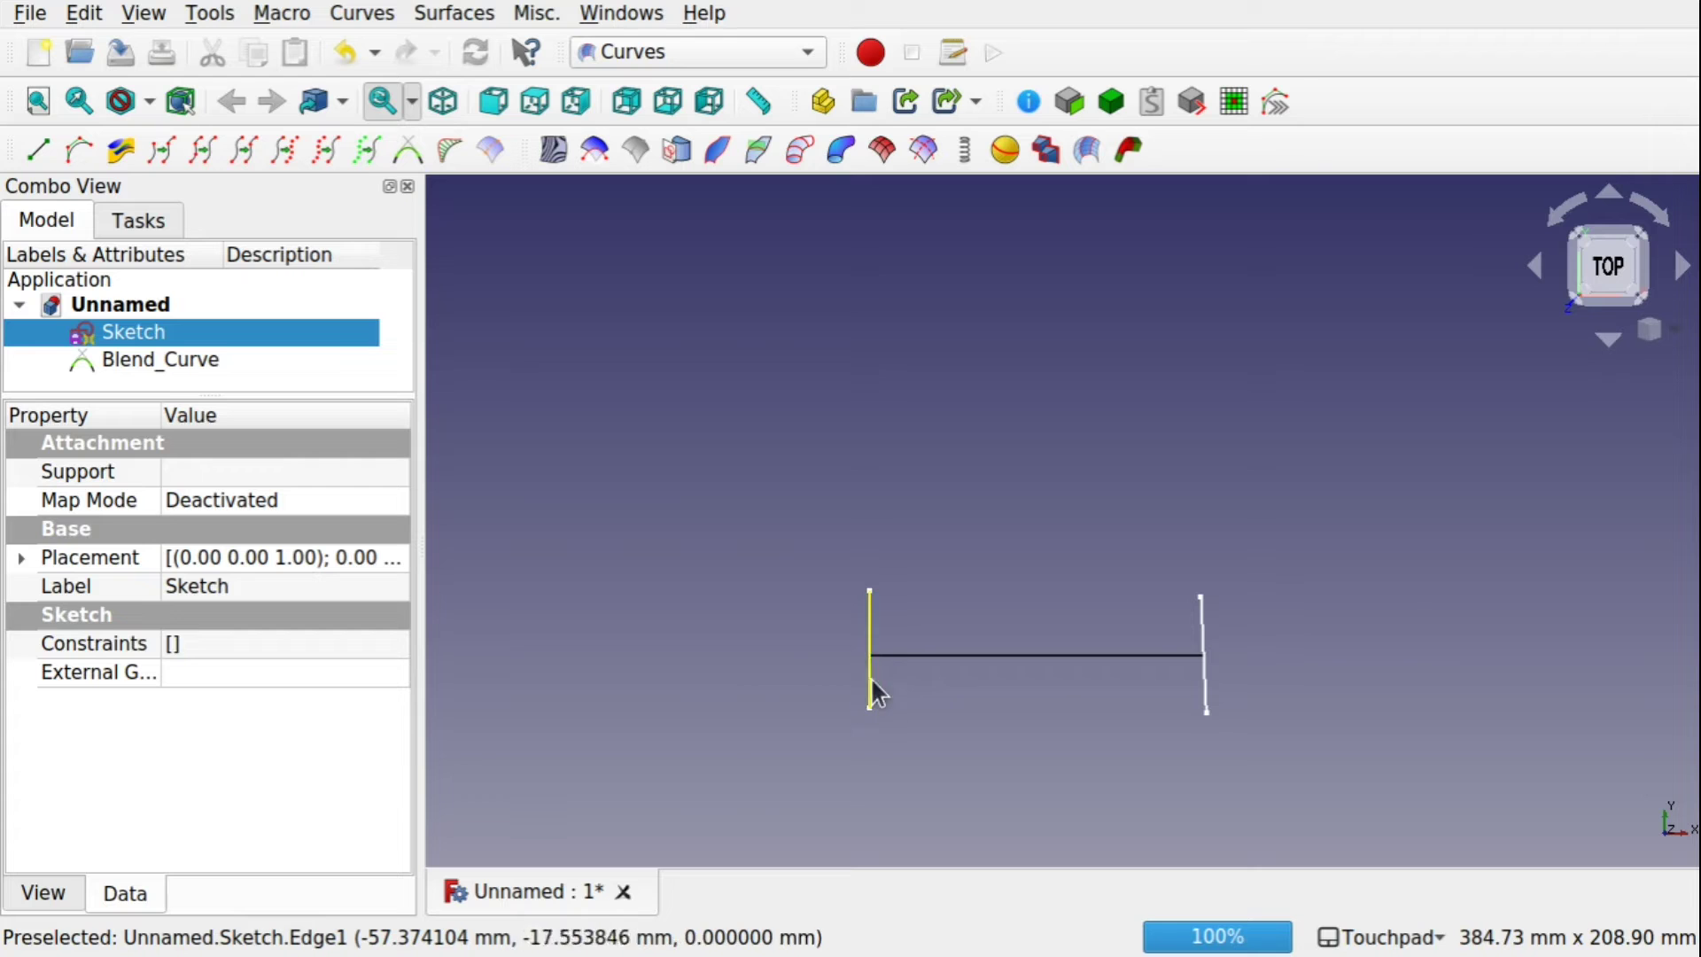
left_click(162, 363)
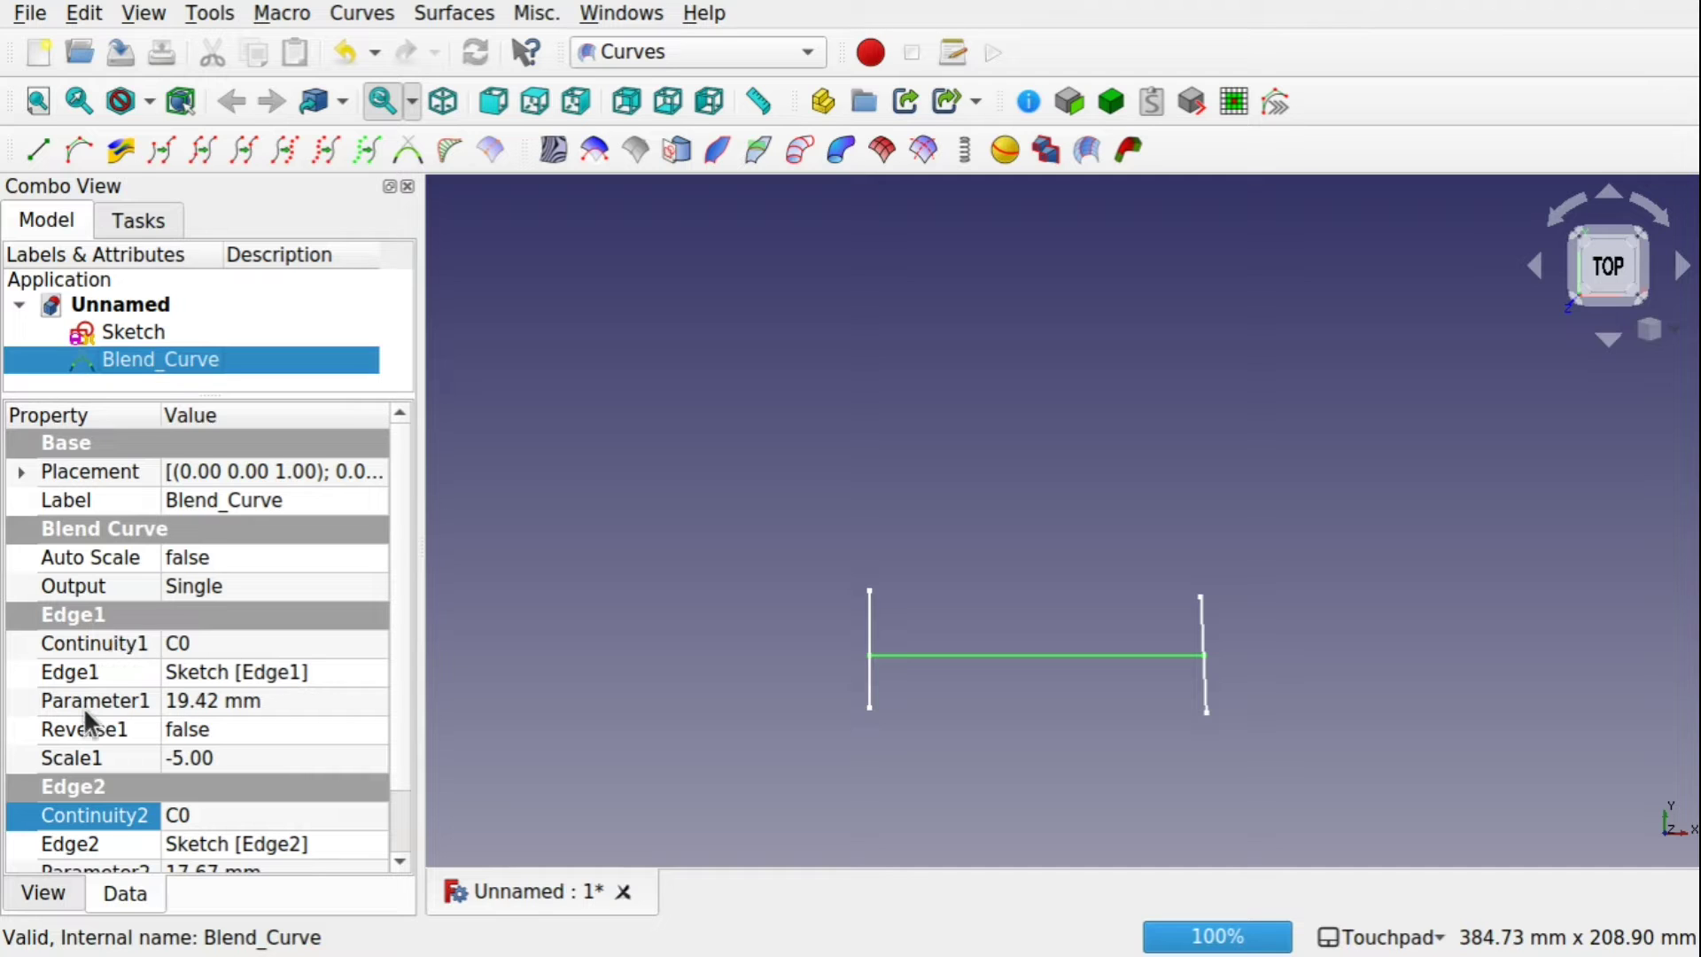
left_click(224, 707)
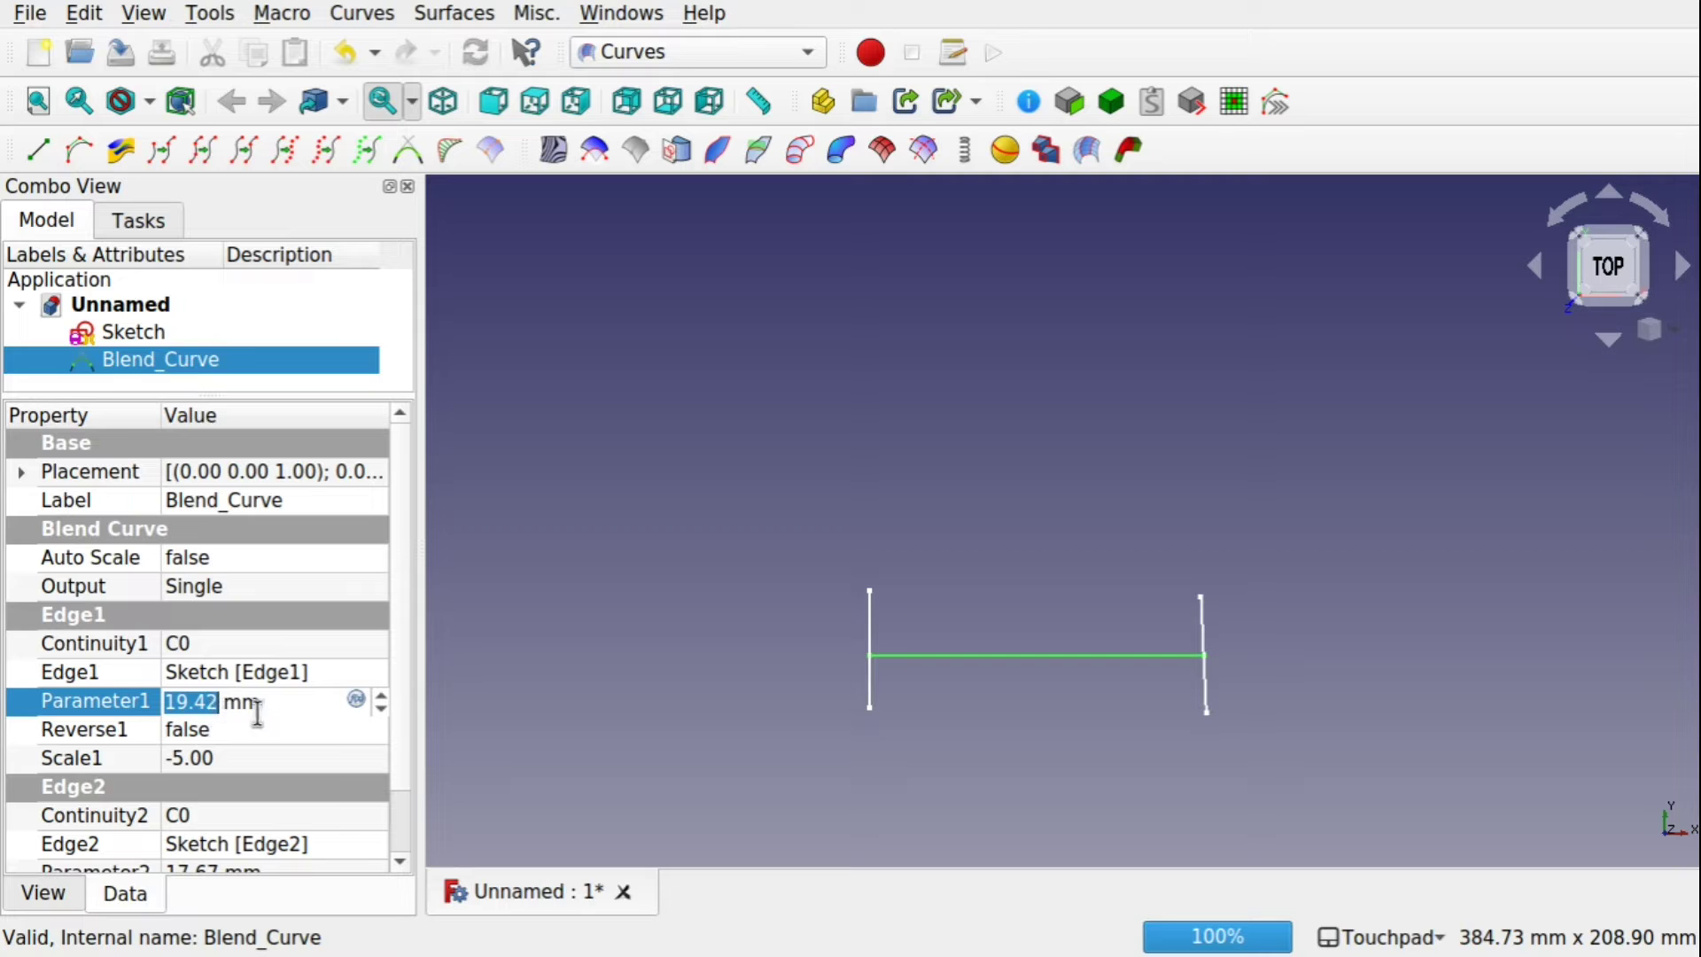
double_click(151, 331)
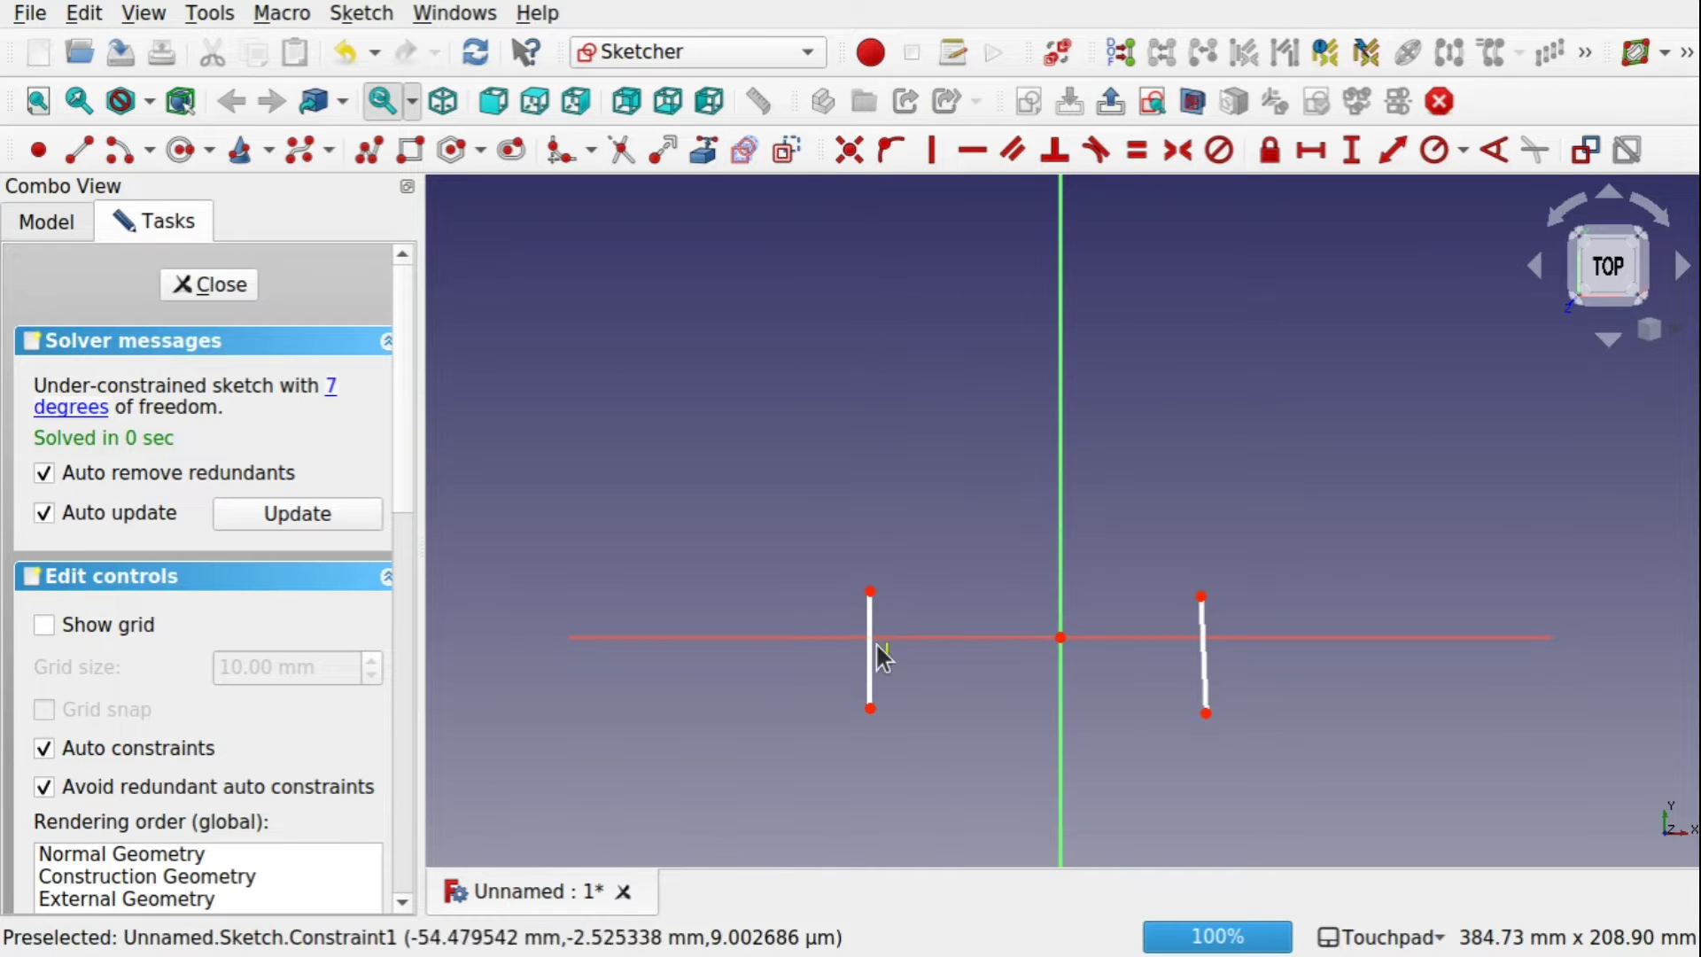
left_click(873, 656)
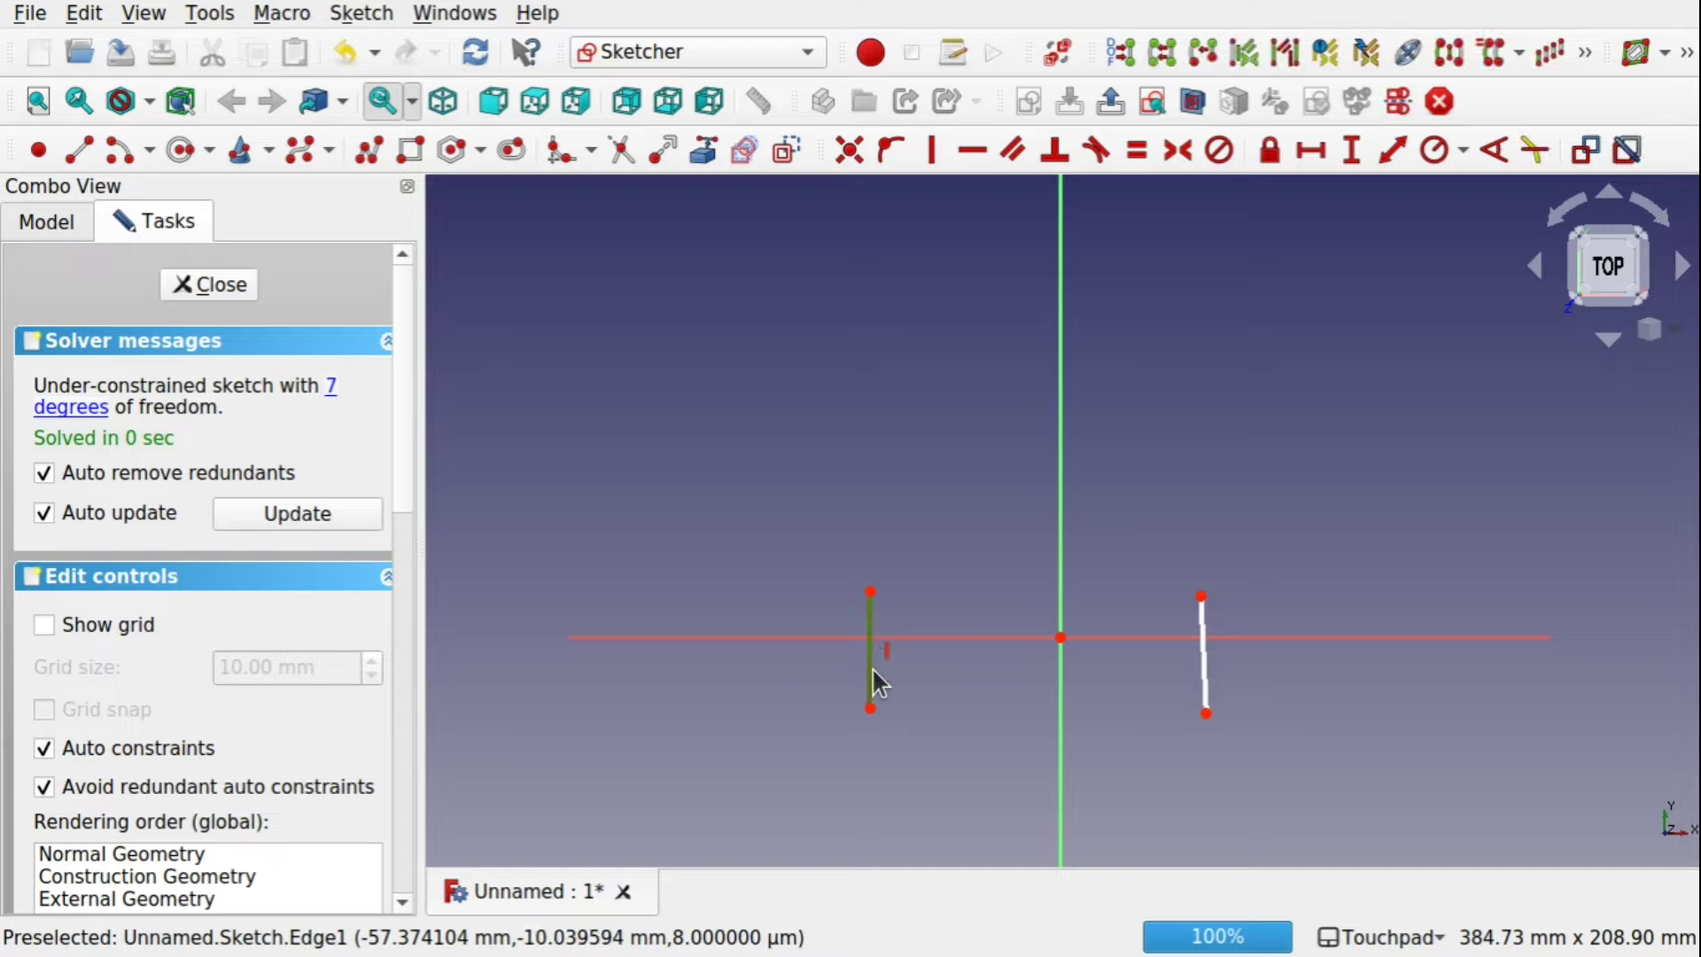
scroll(872, 667, "up", 3)
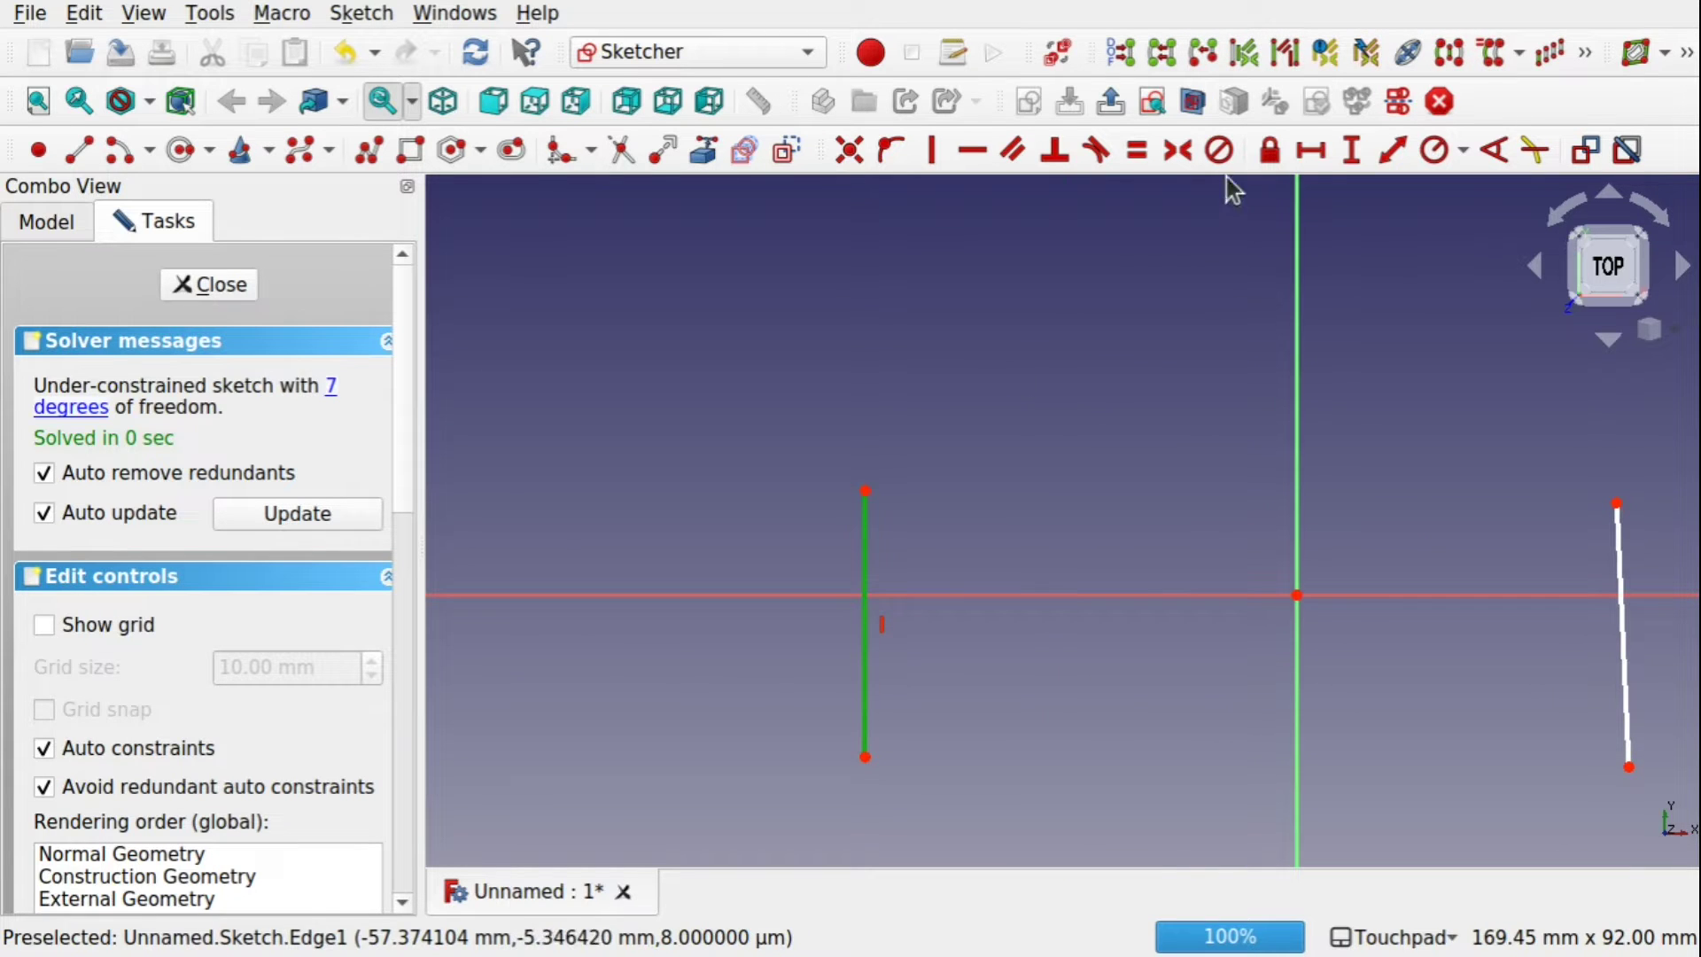
left_click(1339, 151)
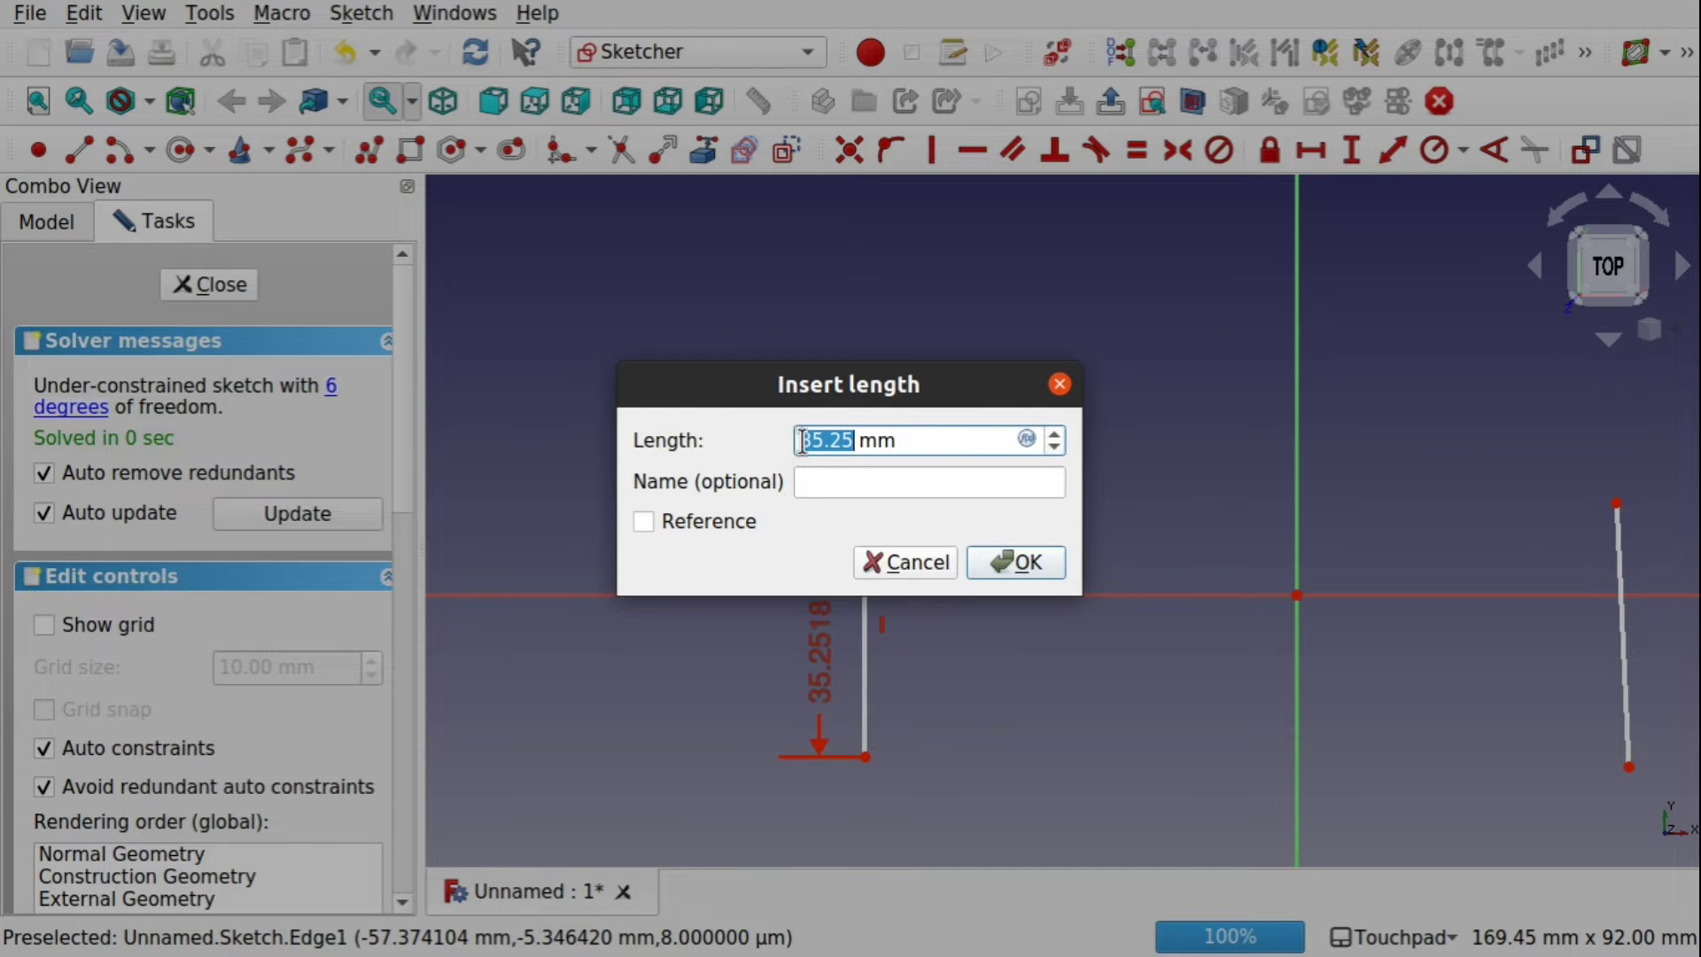
left_click(1027, 564)
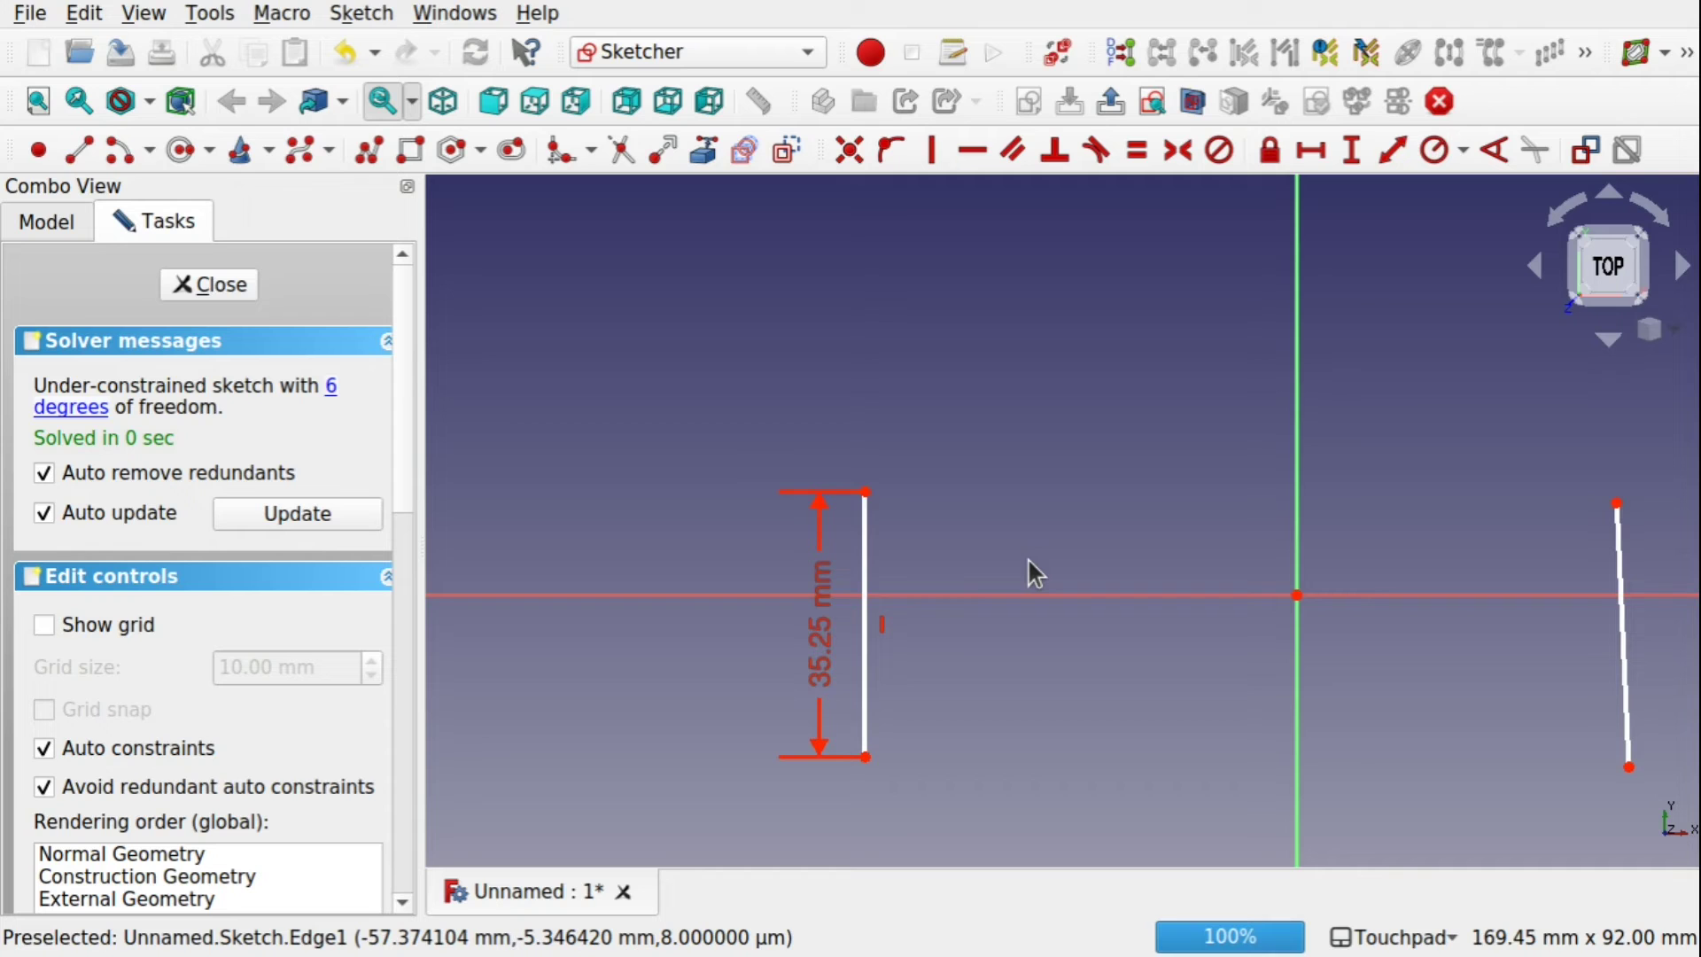
left_click(222, 285)
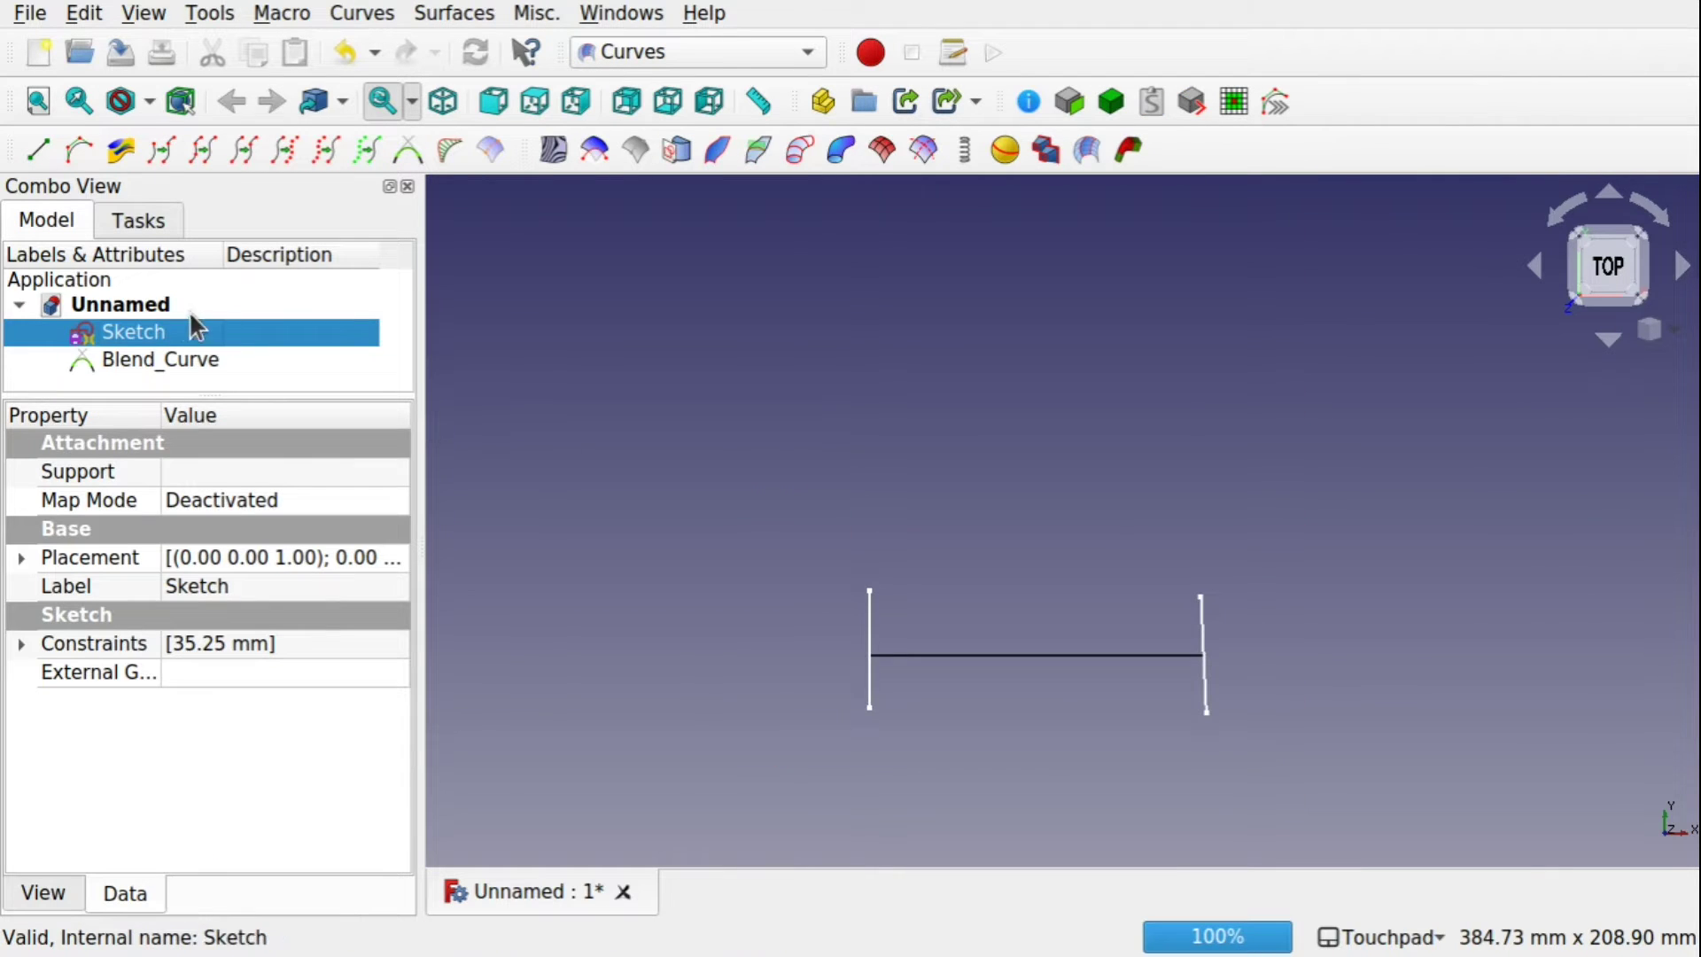
Vary the blend curve's Parameter1 between 29.42 mm and 0.42 mm to slide its start point along the left line
left_click(161, 350)
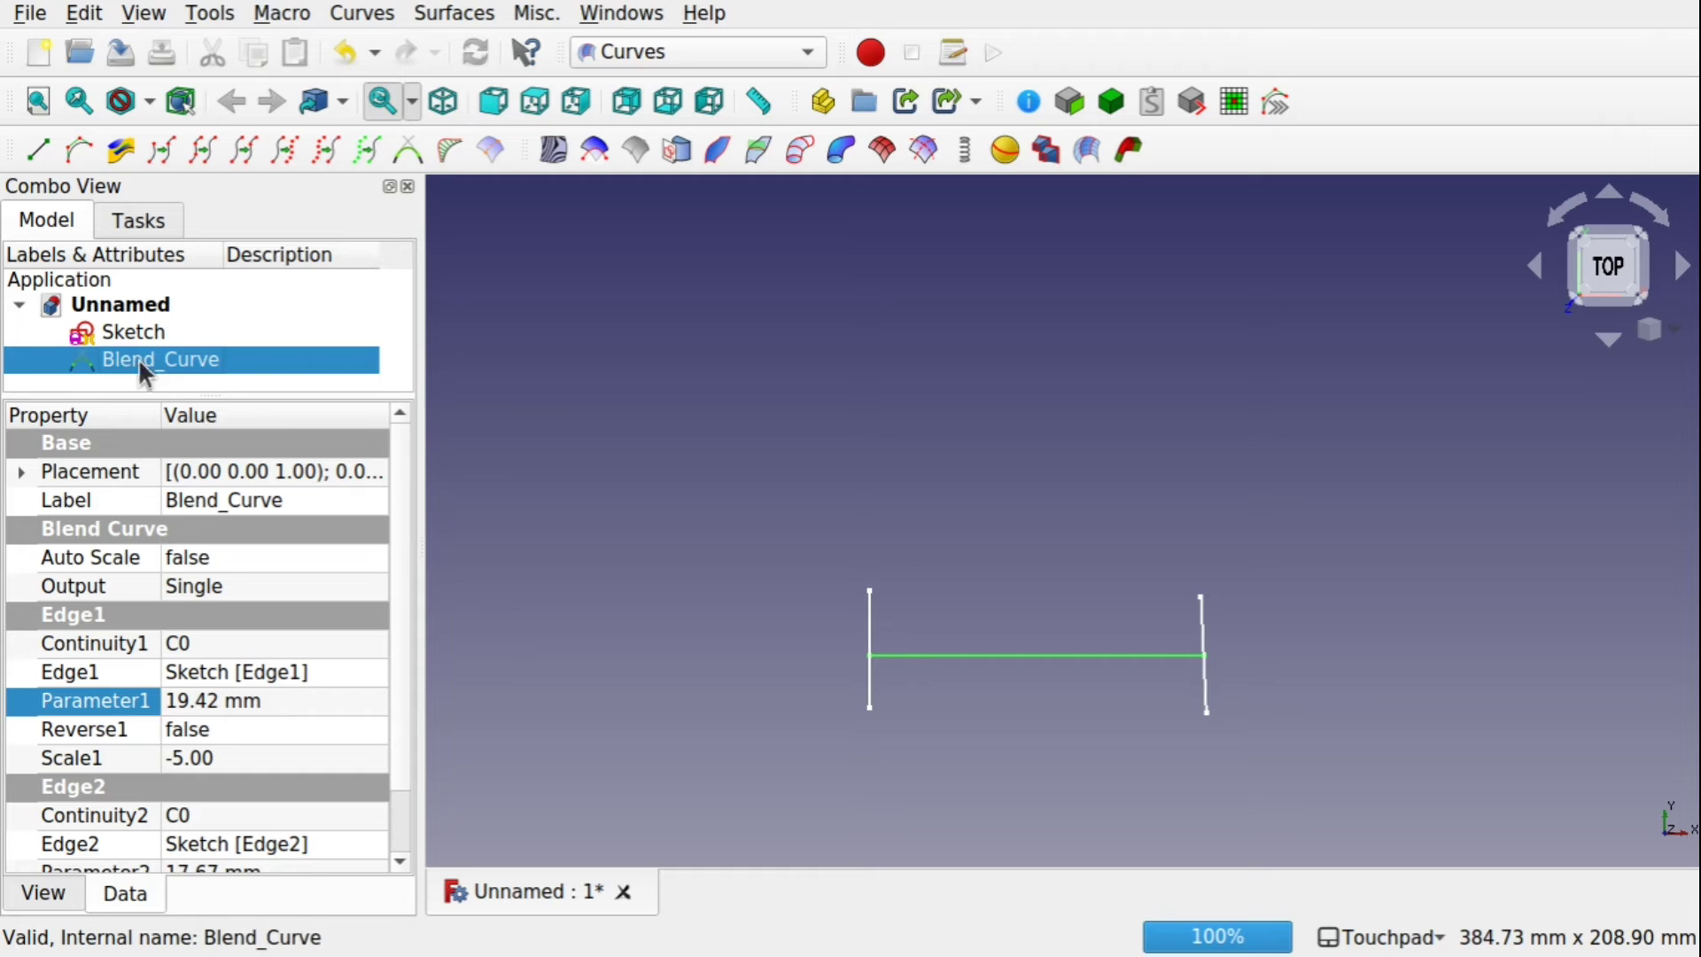
scroll(1062, 709, "up", 4)
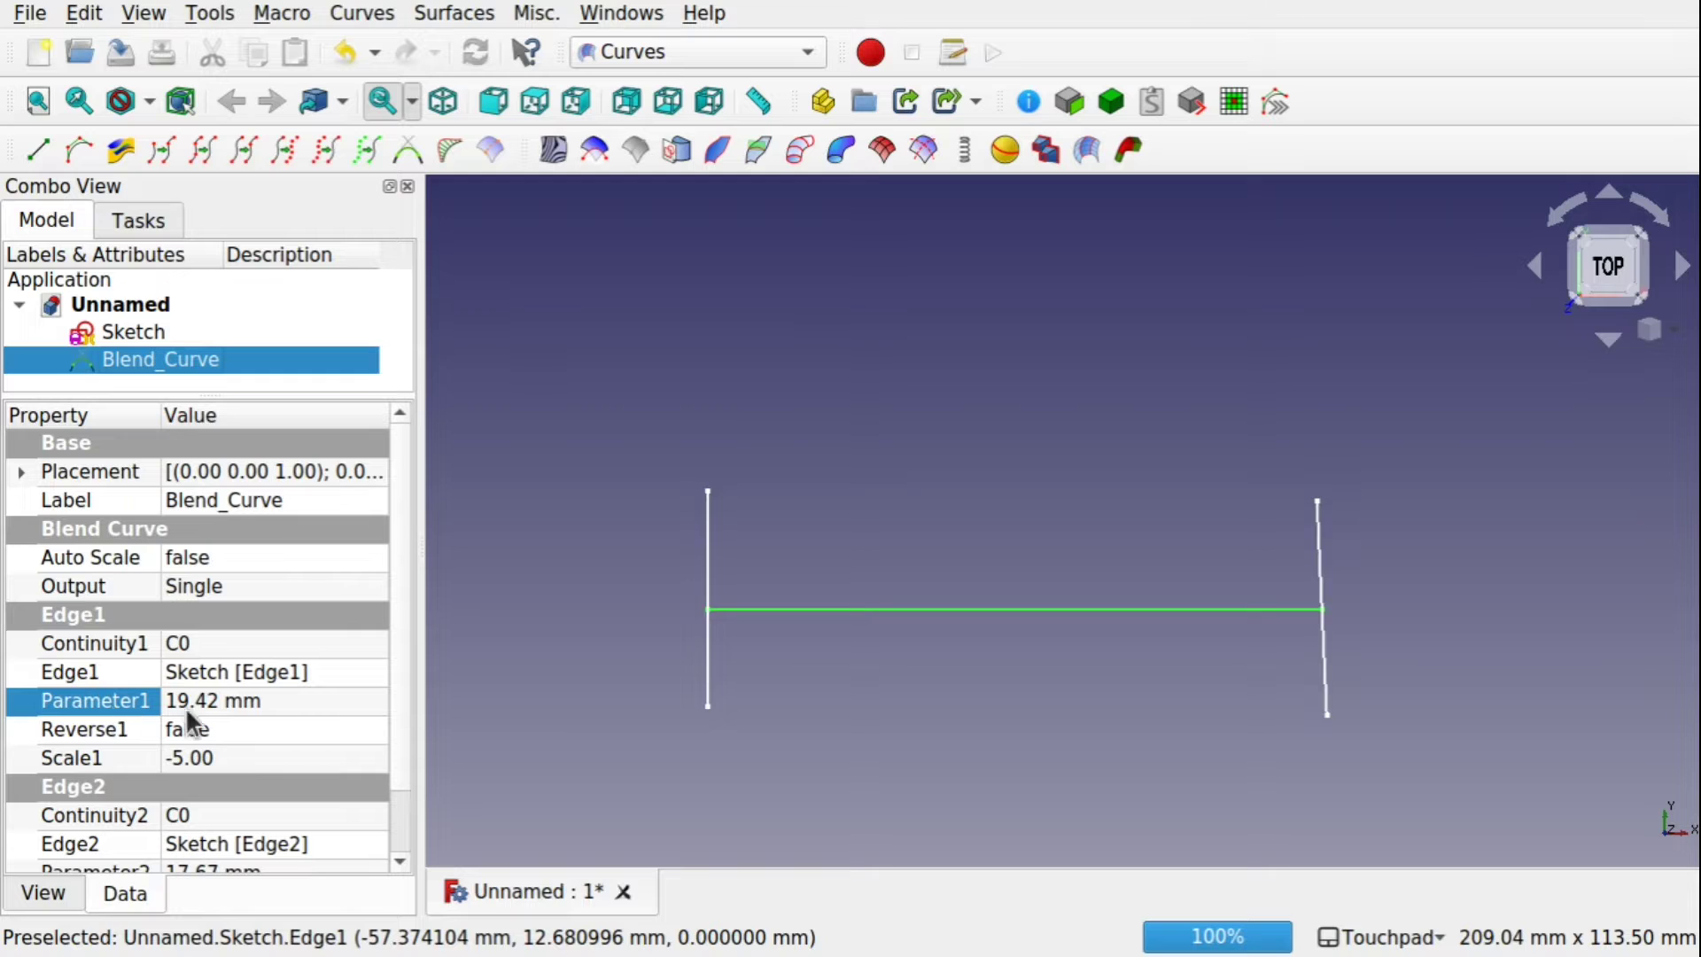
left_click(301, 703)
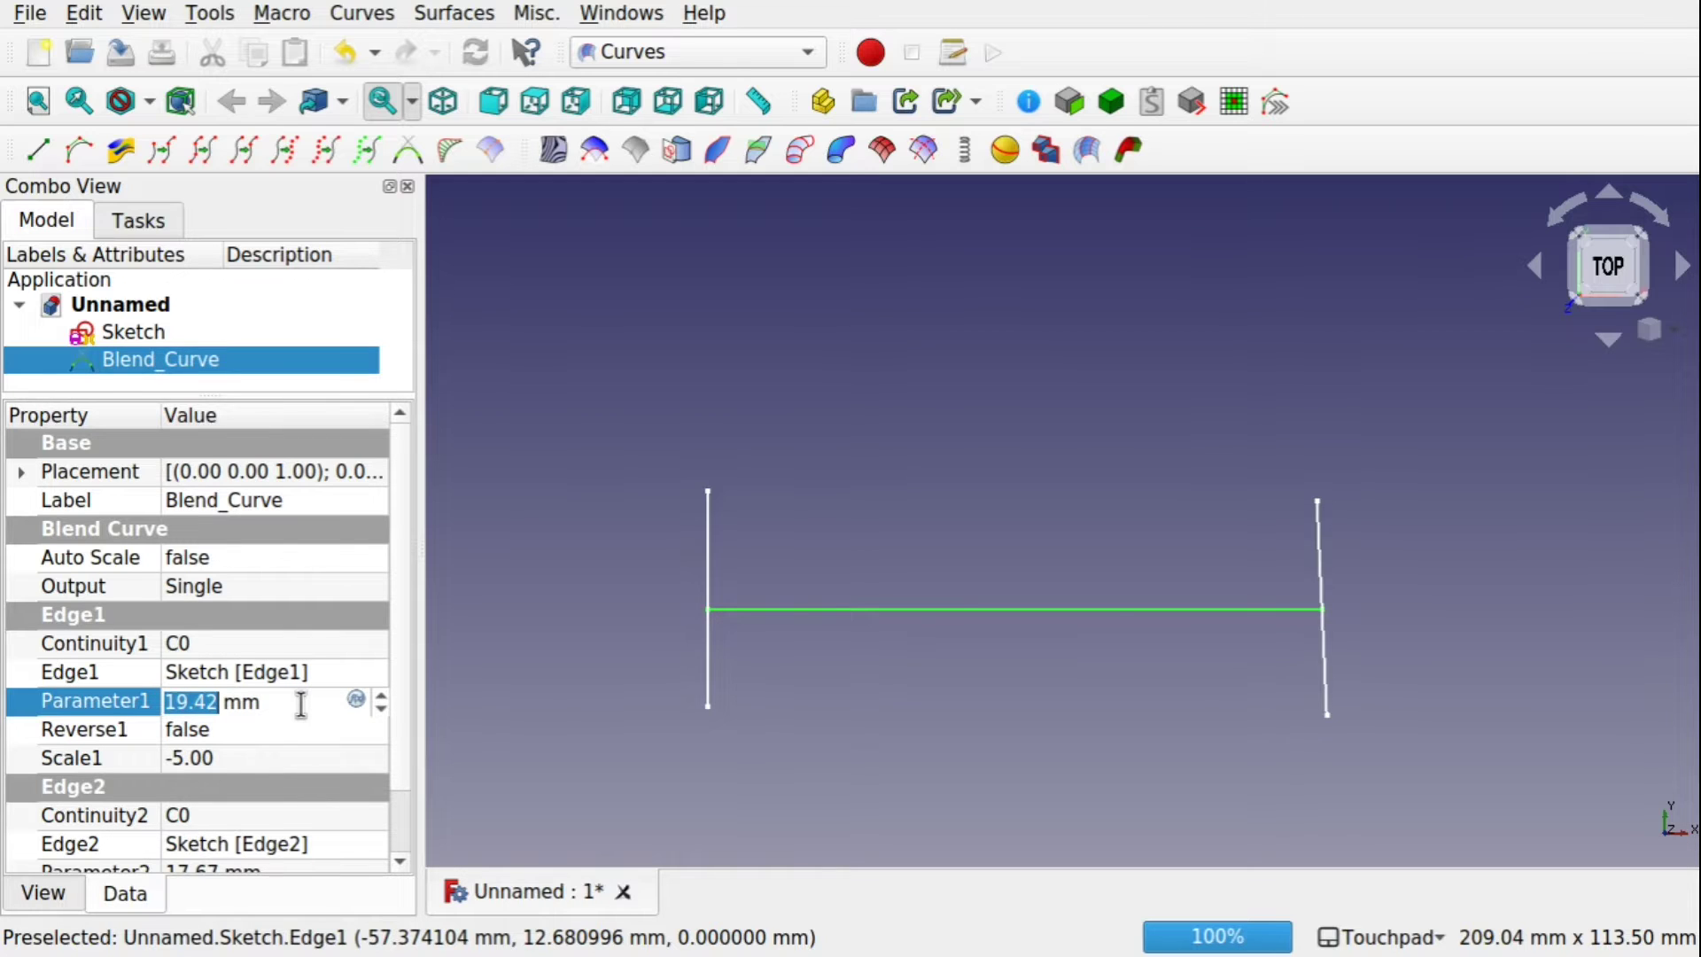
scroll(302, 703, "up", 2)
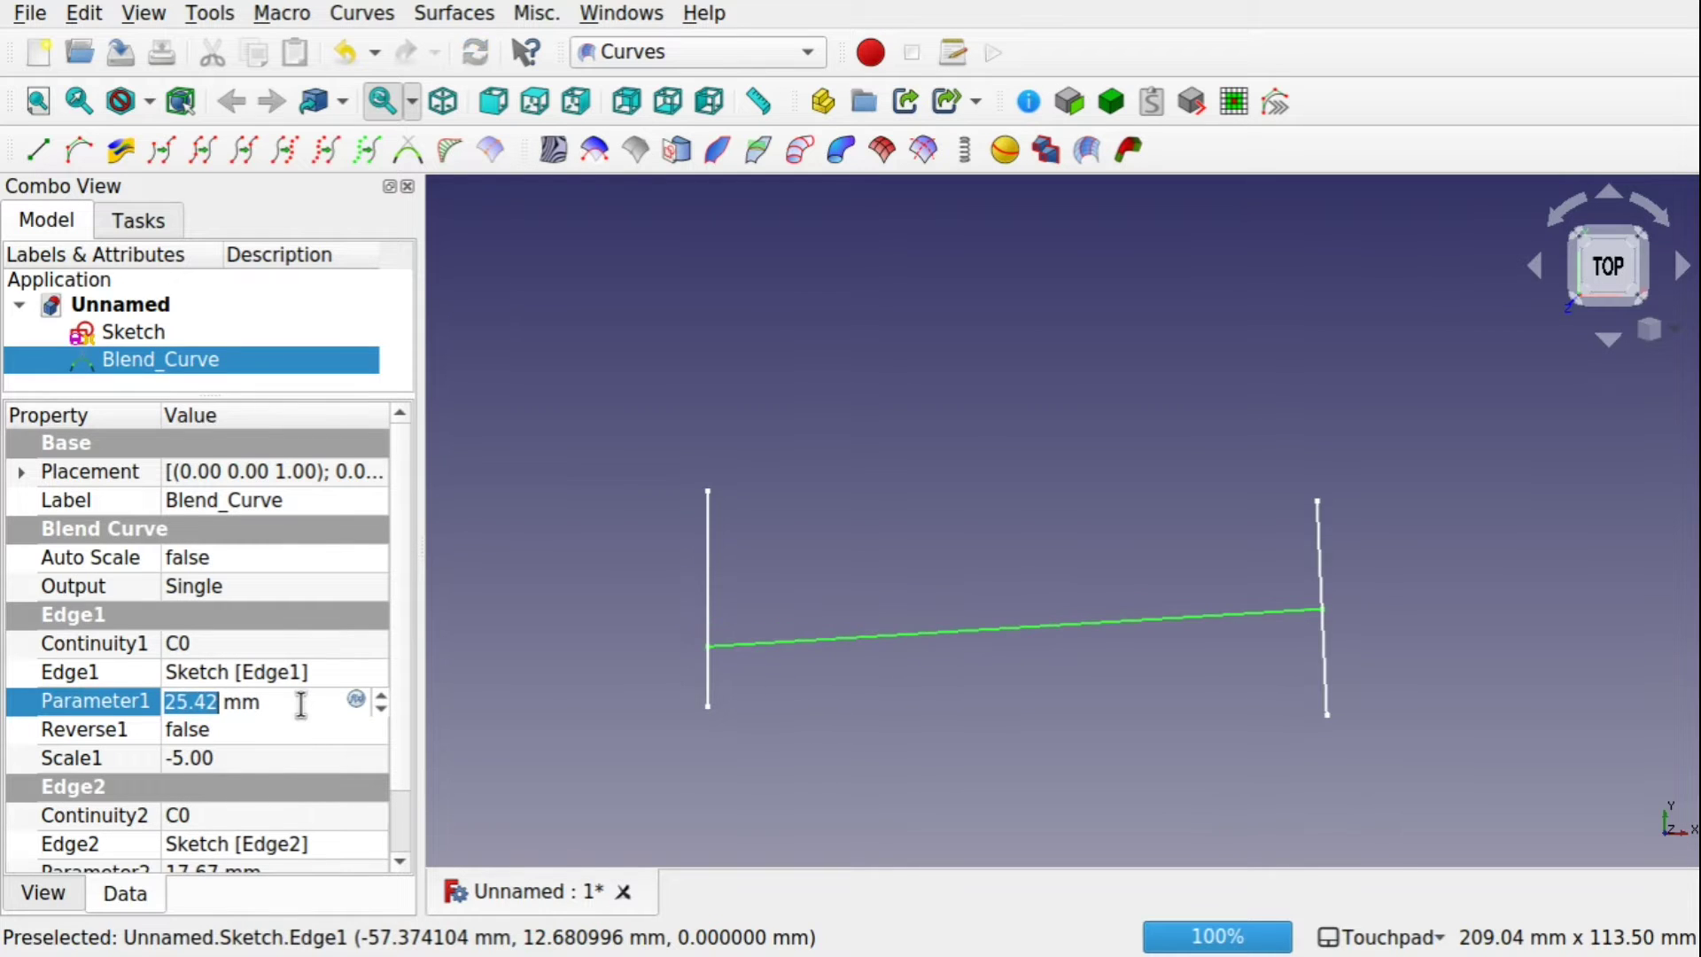
scroll(301, 703, "down", 3)
scroll(301, 704, "up", 5)
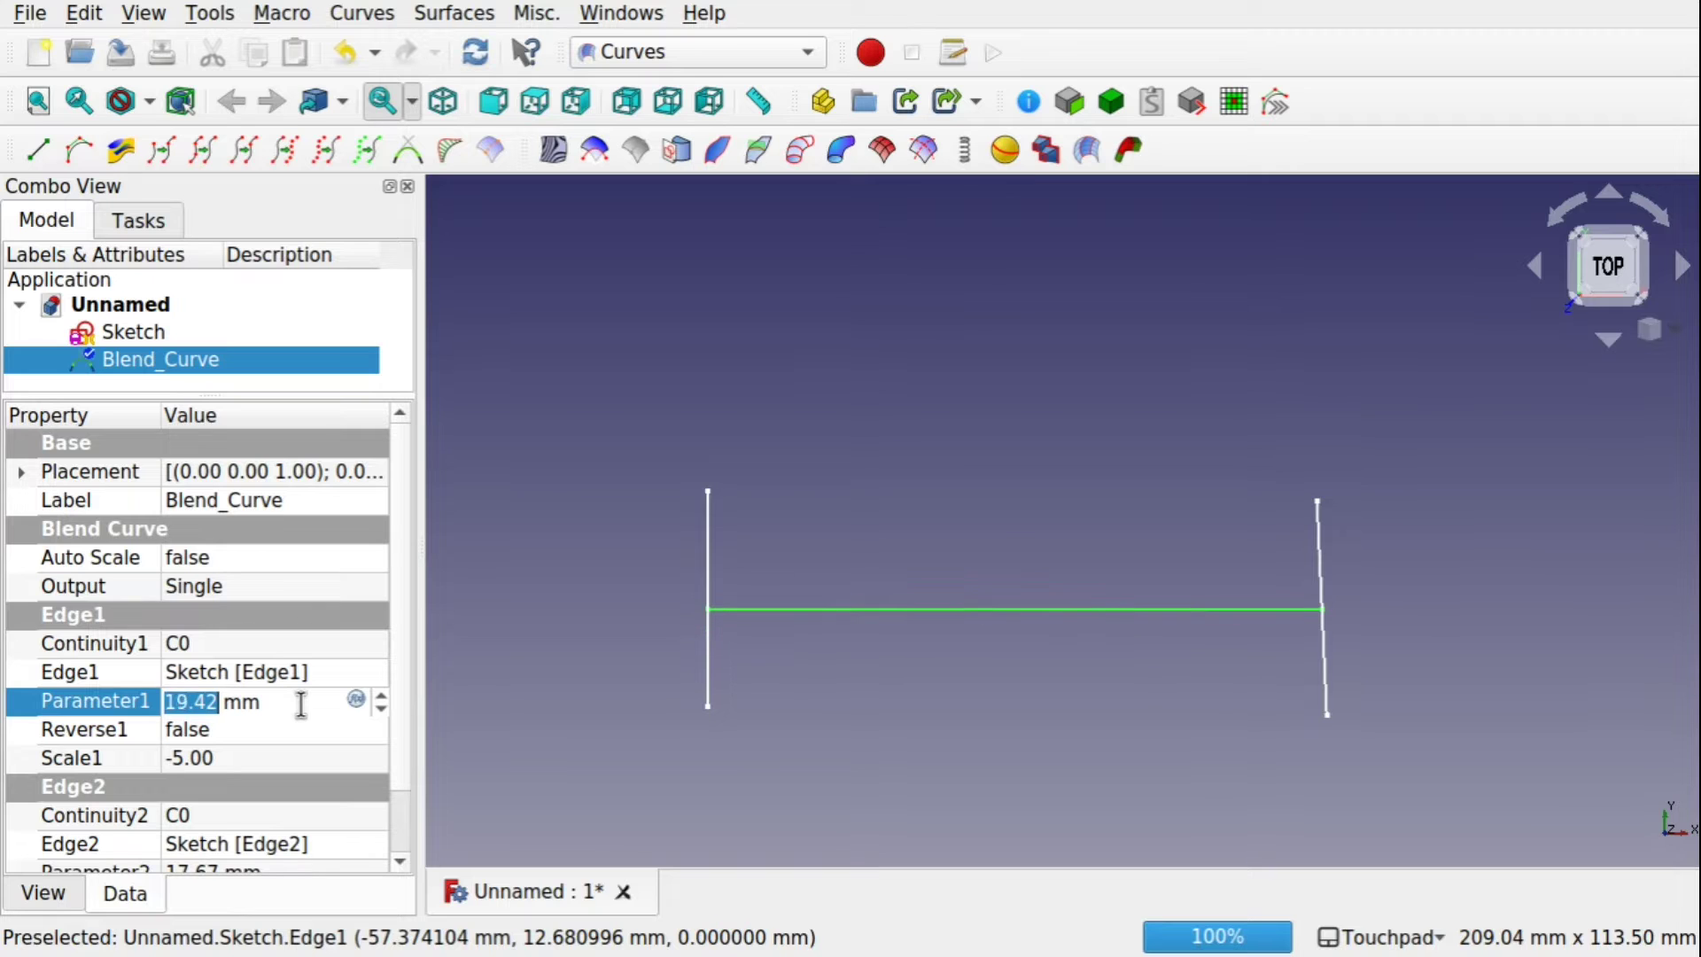
scroll(301, 704, "up", 10)
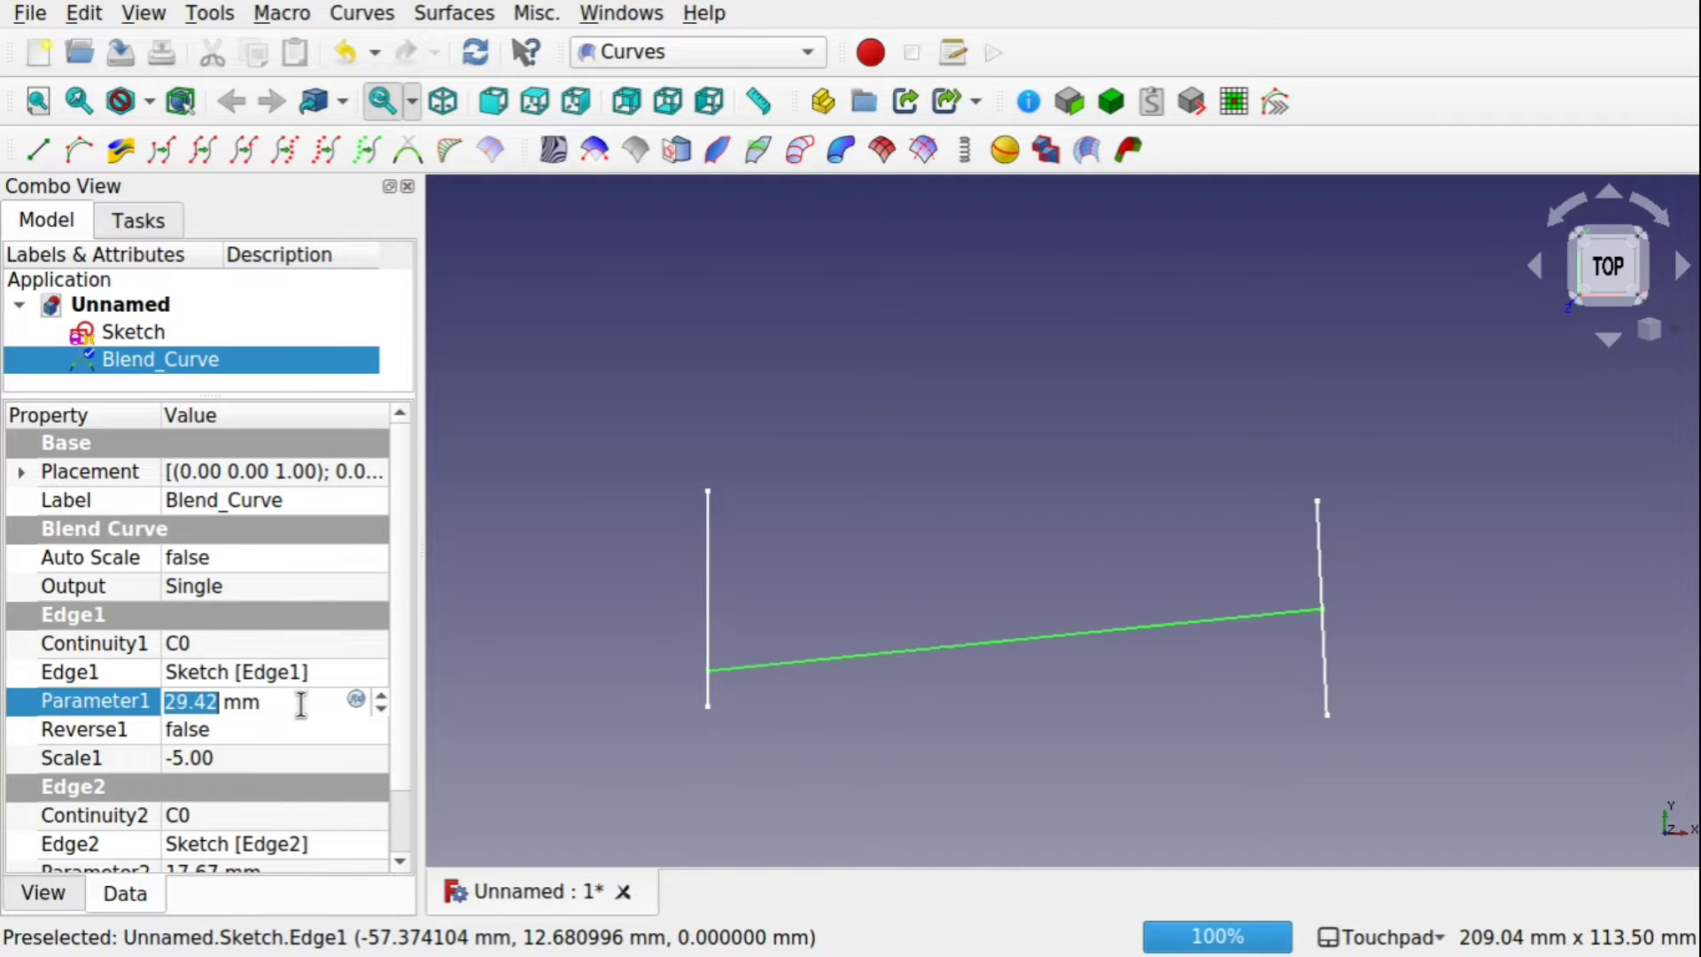
scroll(302, 704, "down", 20)
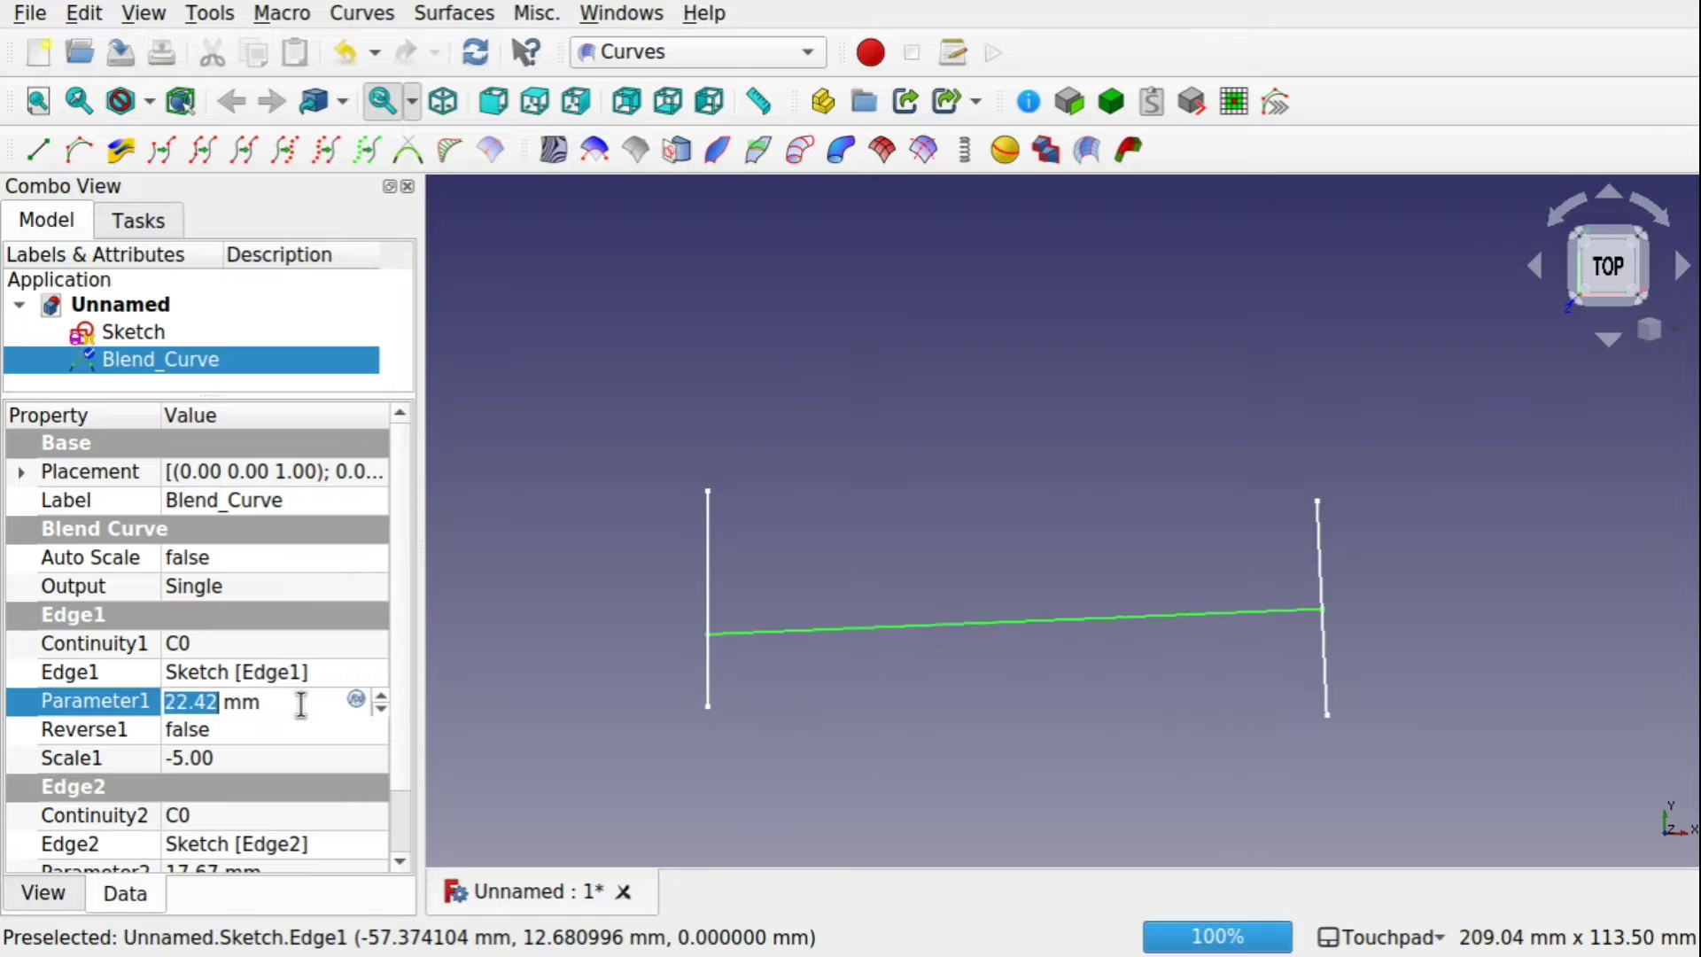
scroll(301, 704, "down", 2)
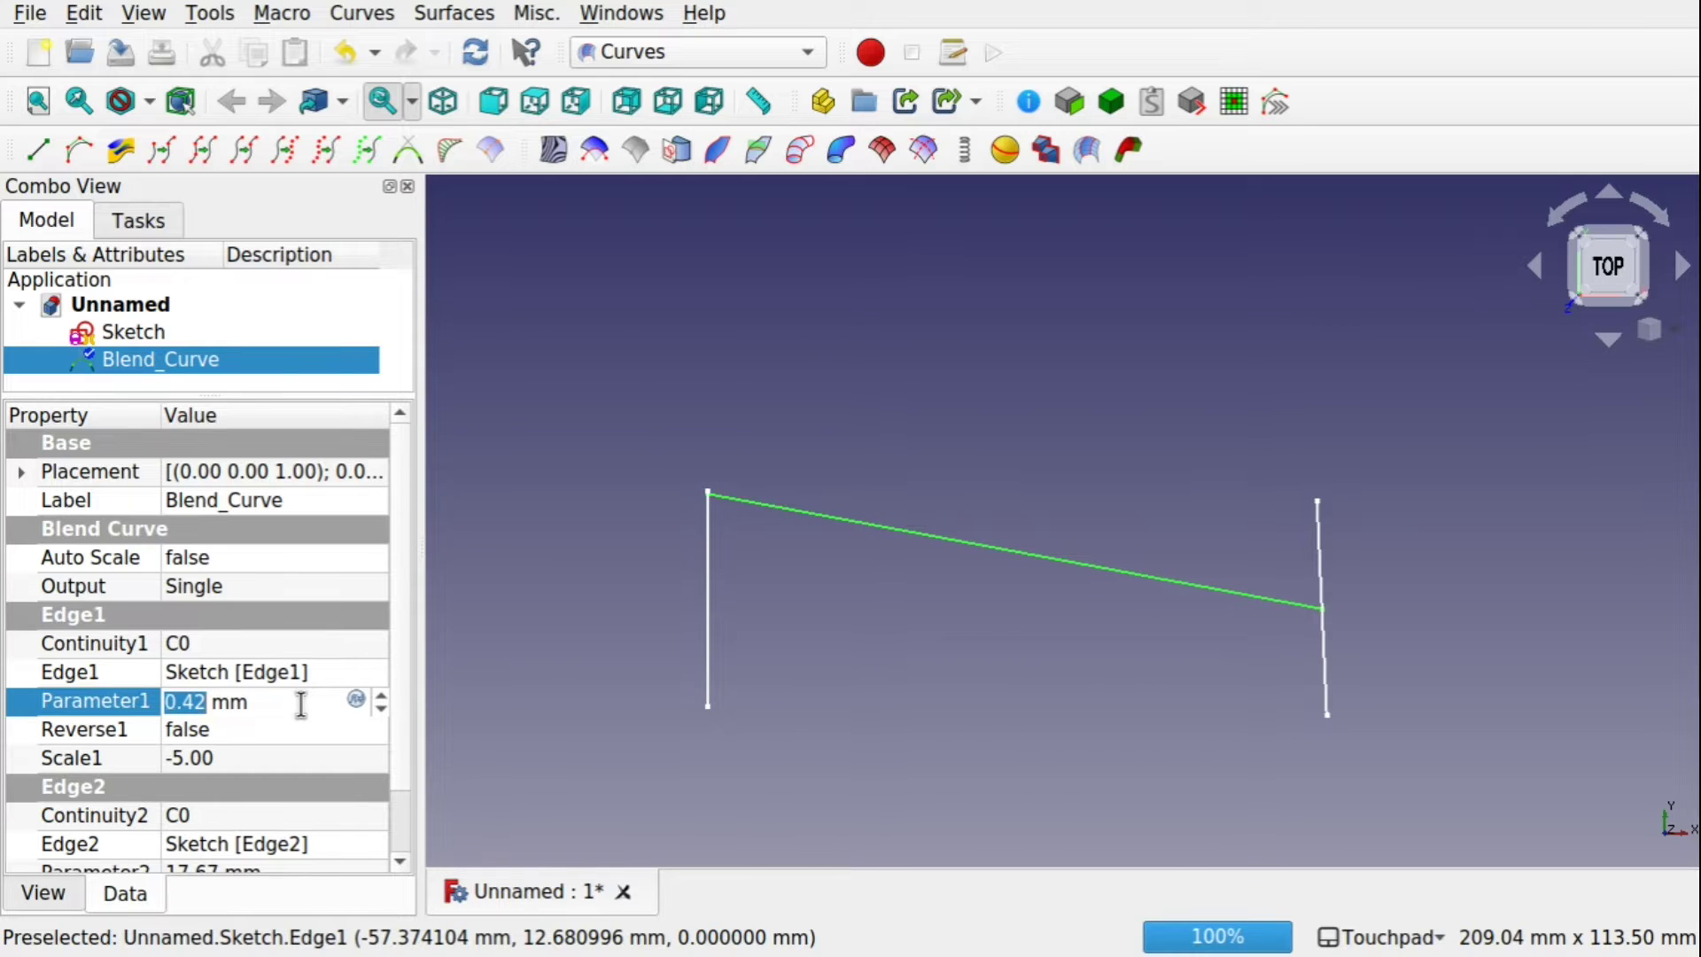
Try Parameter1 values of 0 mm, 35 mm and 40 mm to test the blend curve's location on the left line
scroll(301, 704, "up", 1)
type("0")
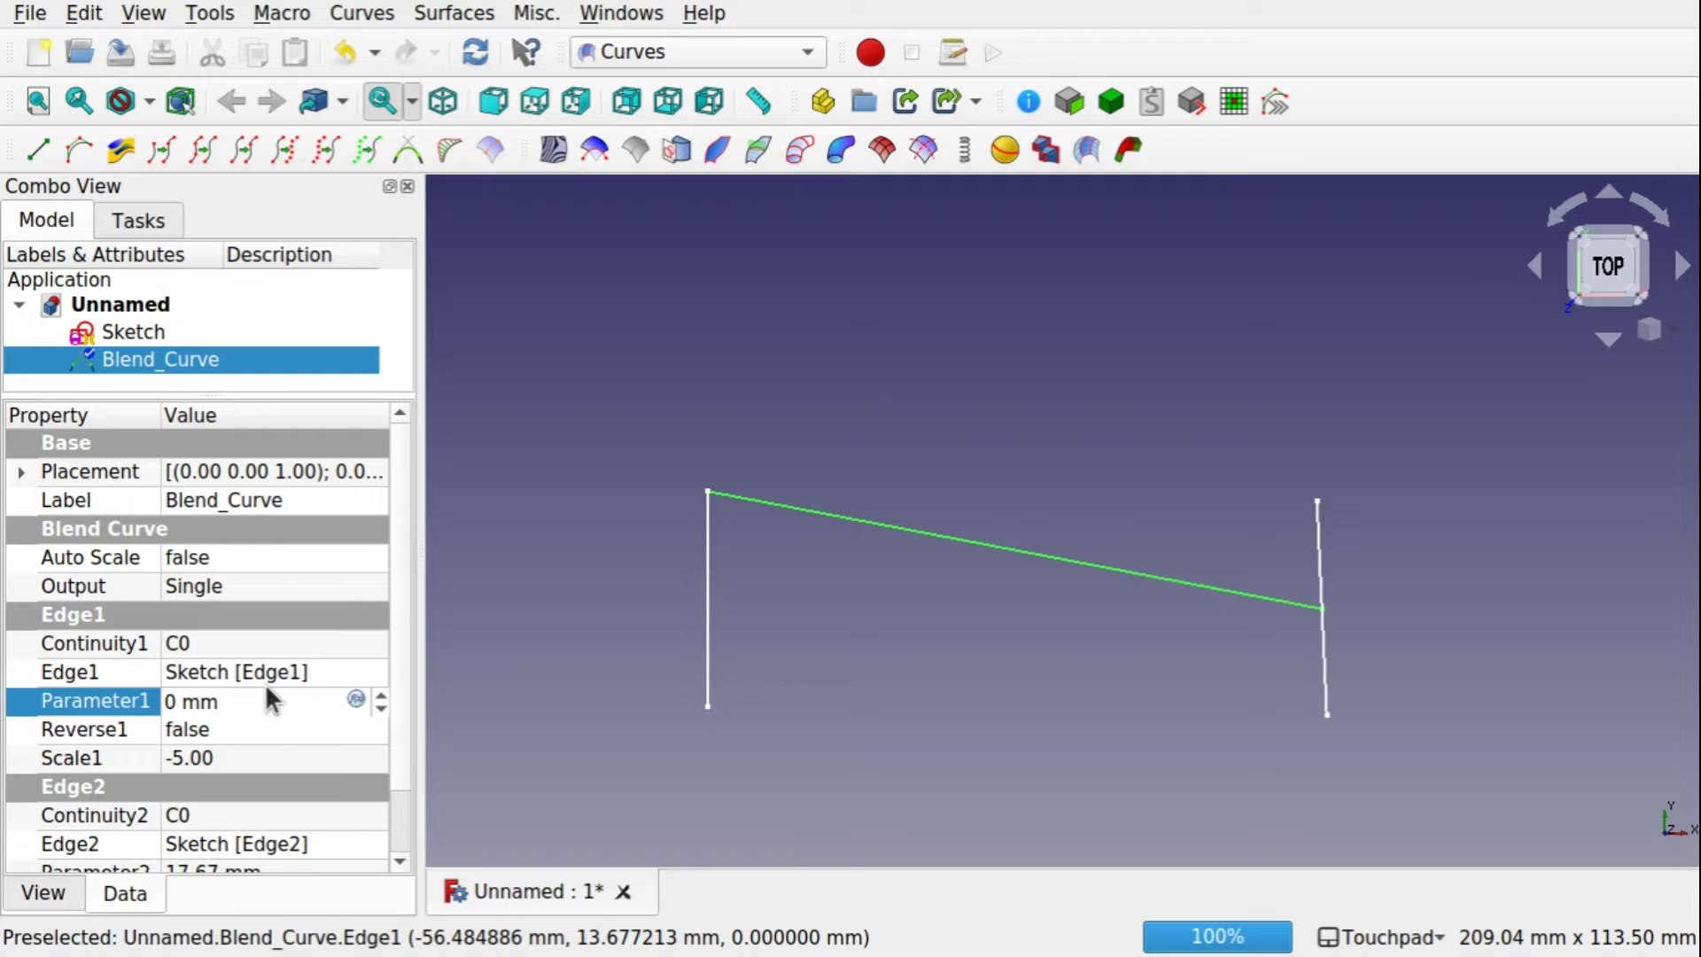
key("BackSpace")
type("35")
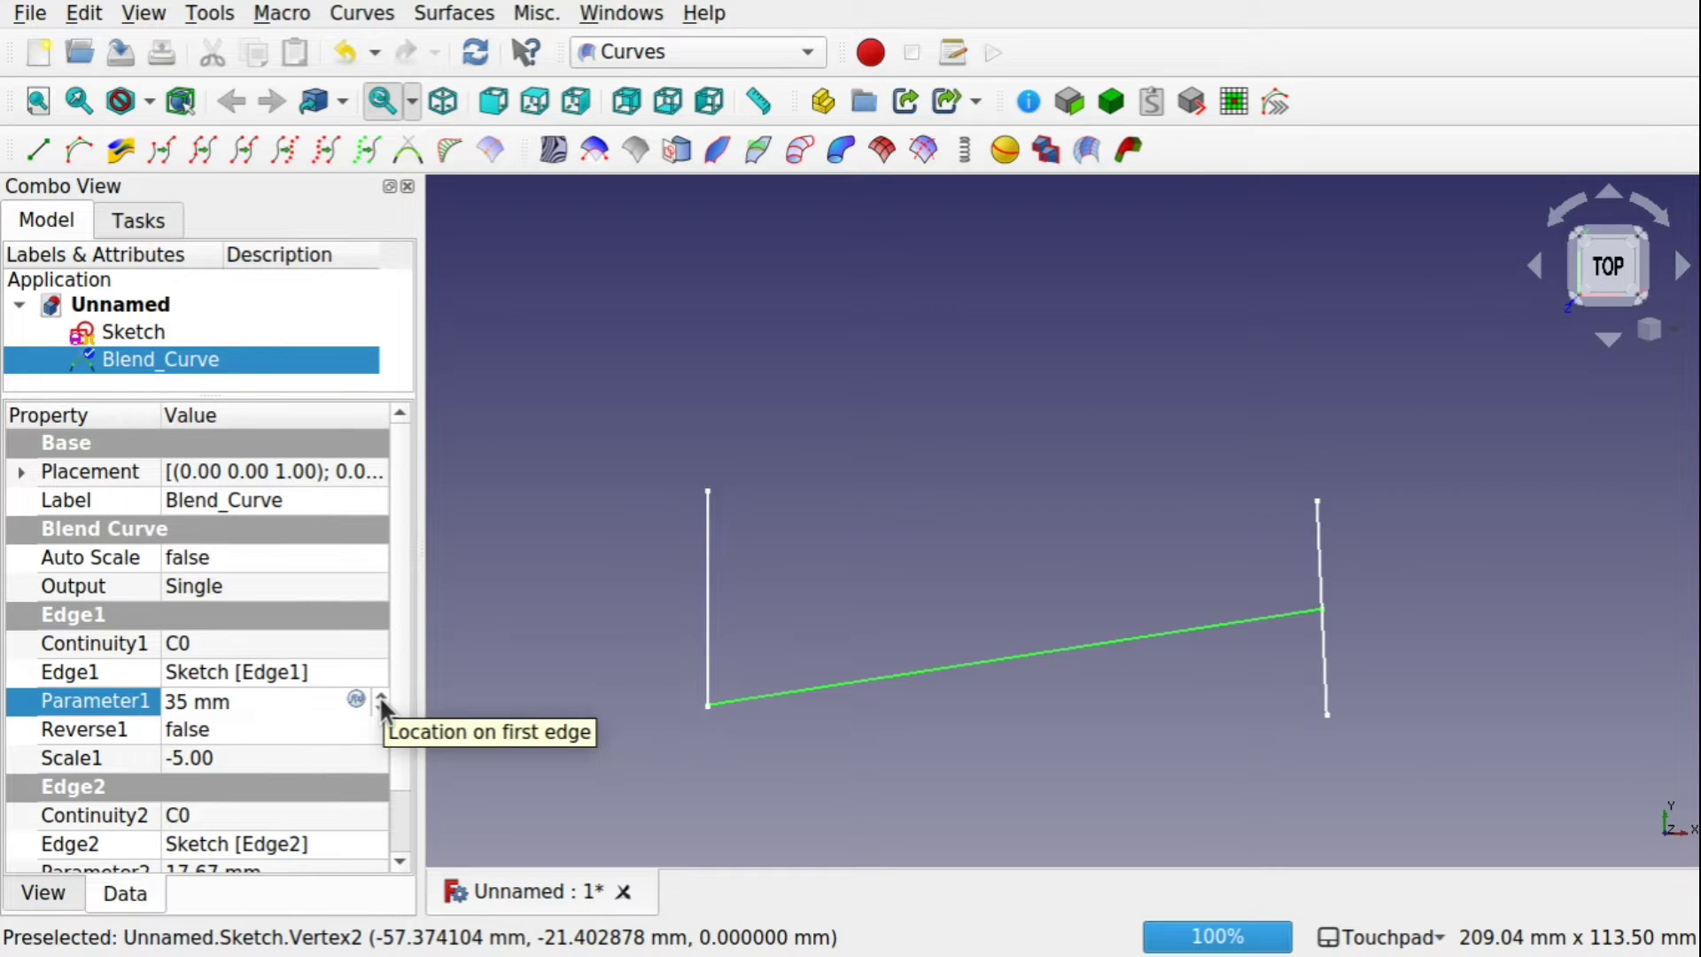
key("BackSpace")
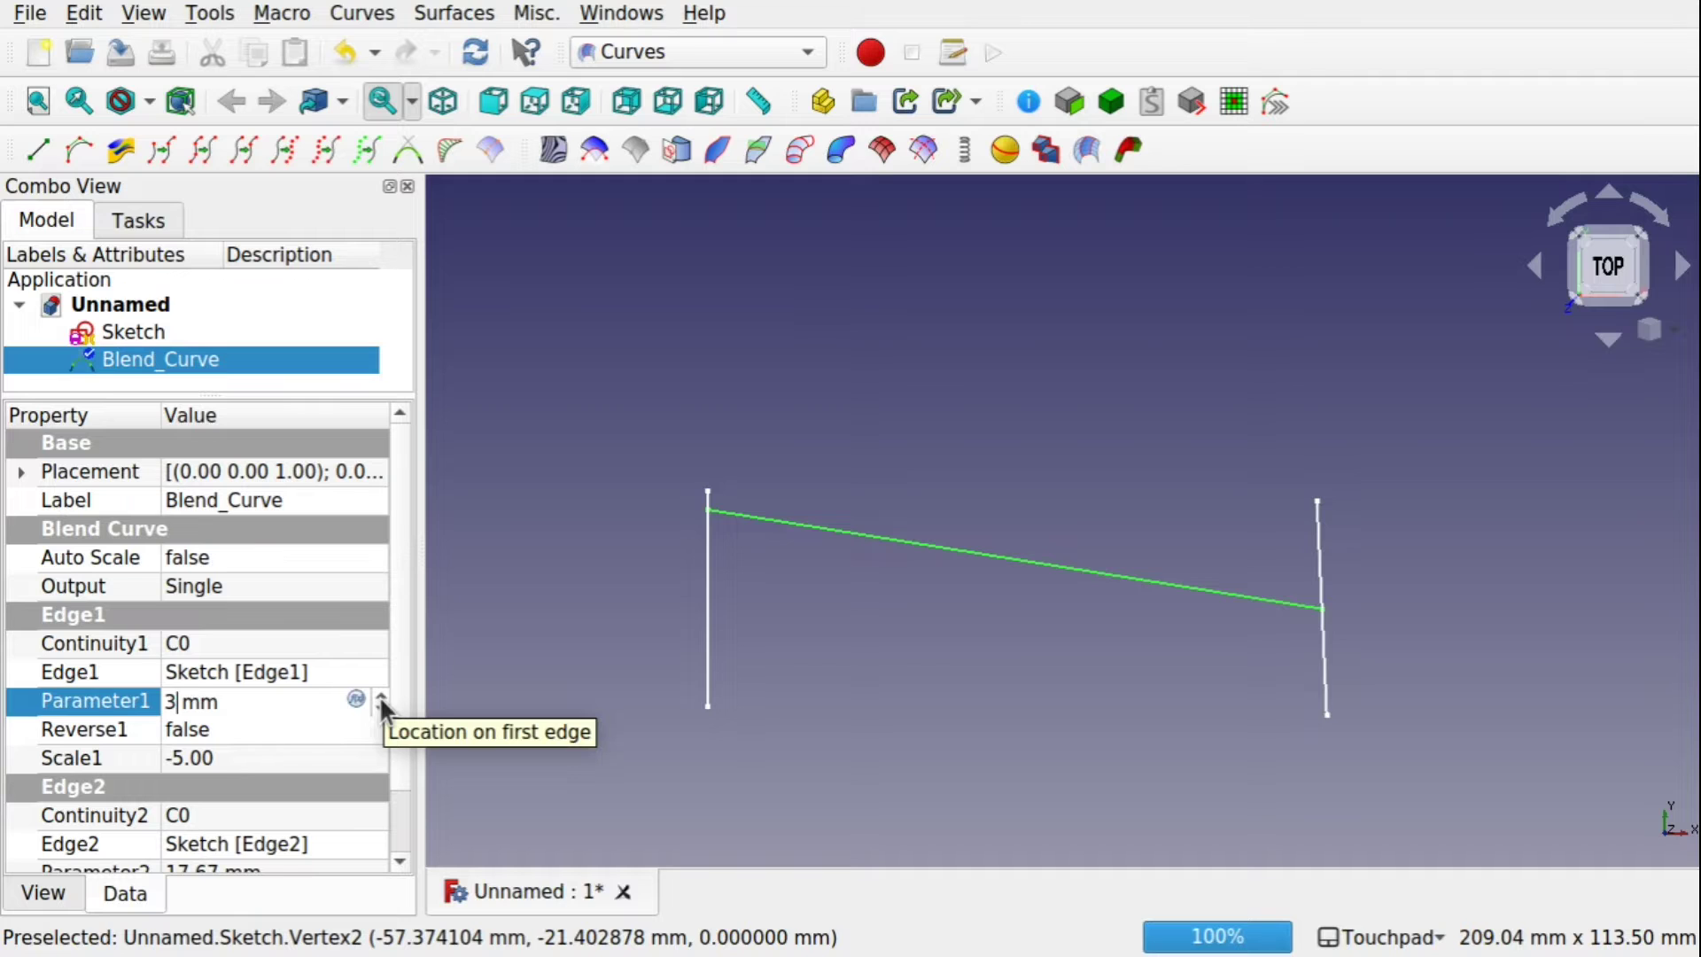
key("BackSpace")
type("40")
key("Return")
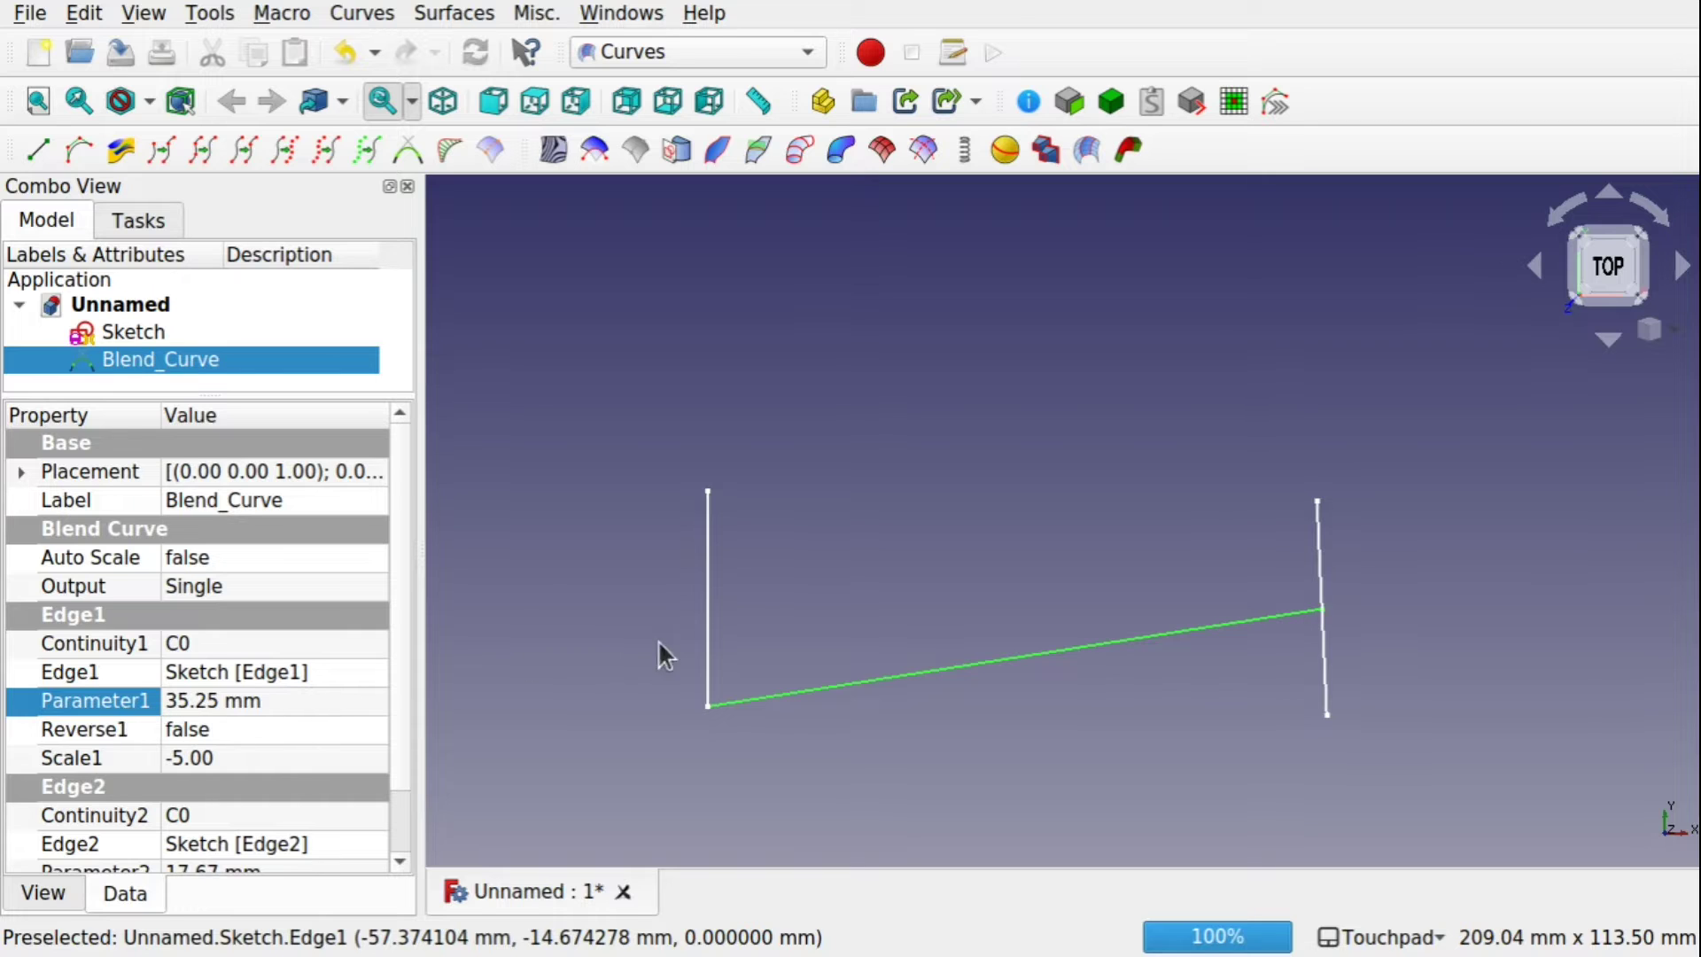
Reset the blend curve's Parameter1 to 0 mm and raise it to 40 mm to compare both ends of the left line
left_click(186, 703)
type("0")
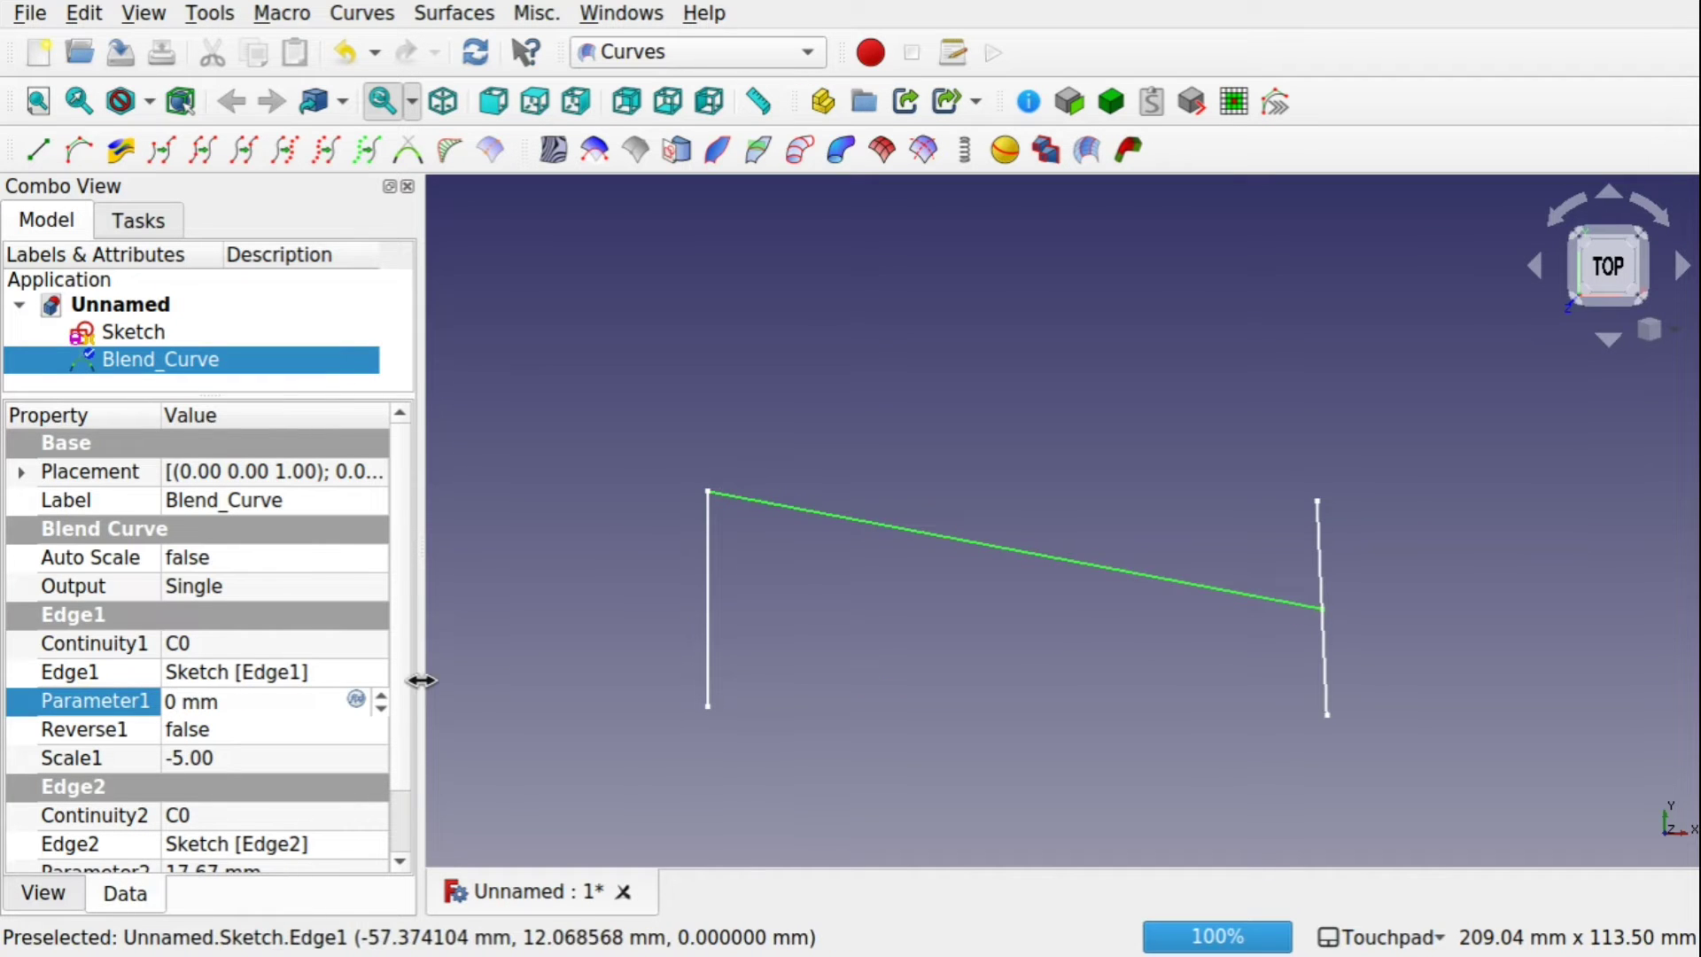
key("BackSpace")
type("40")
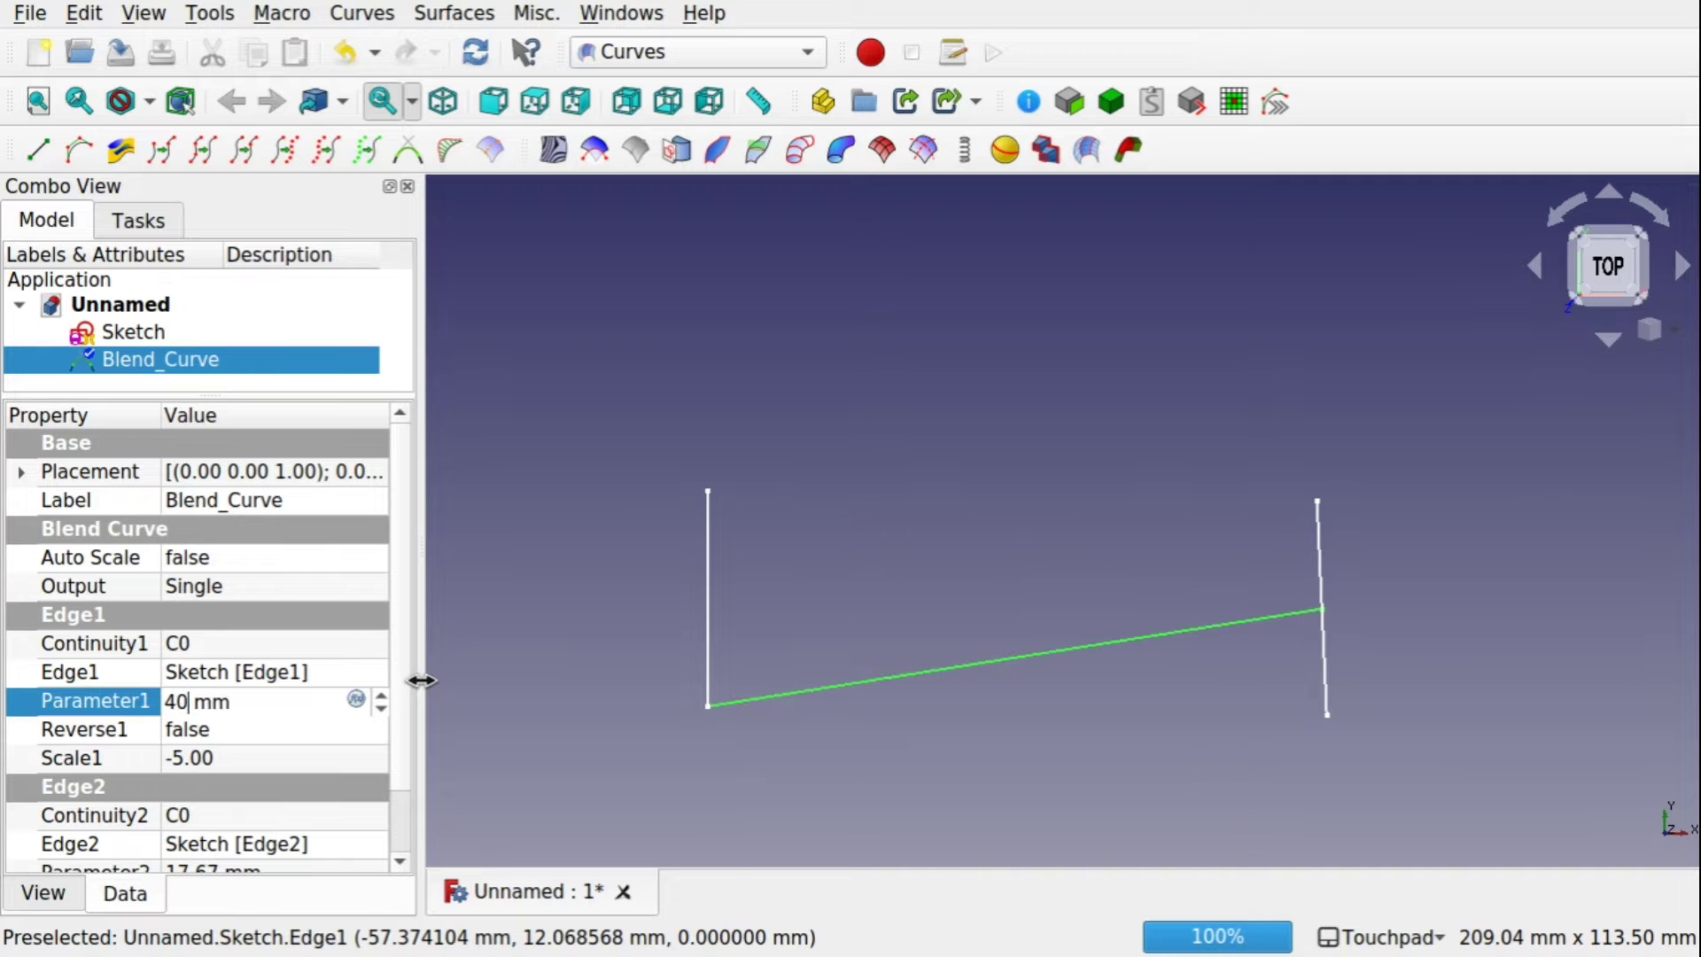
key("Return")
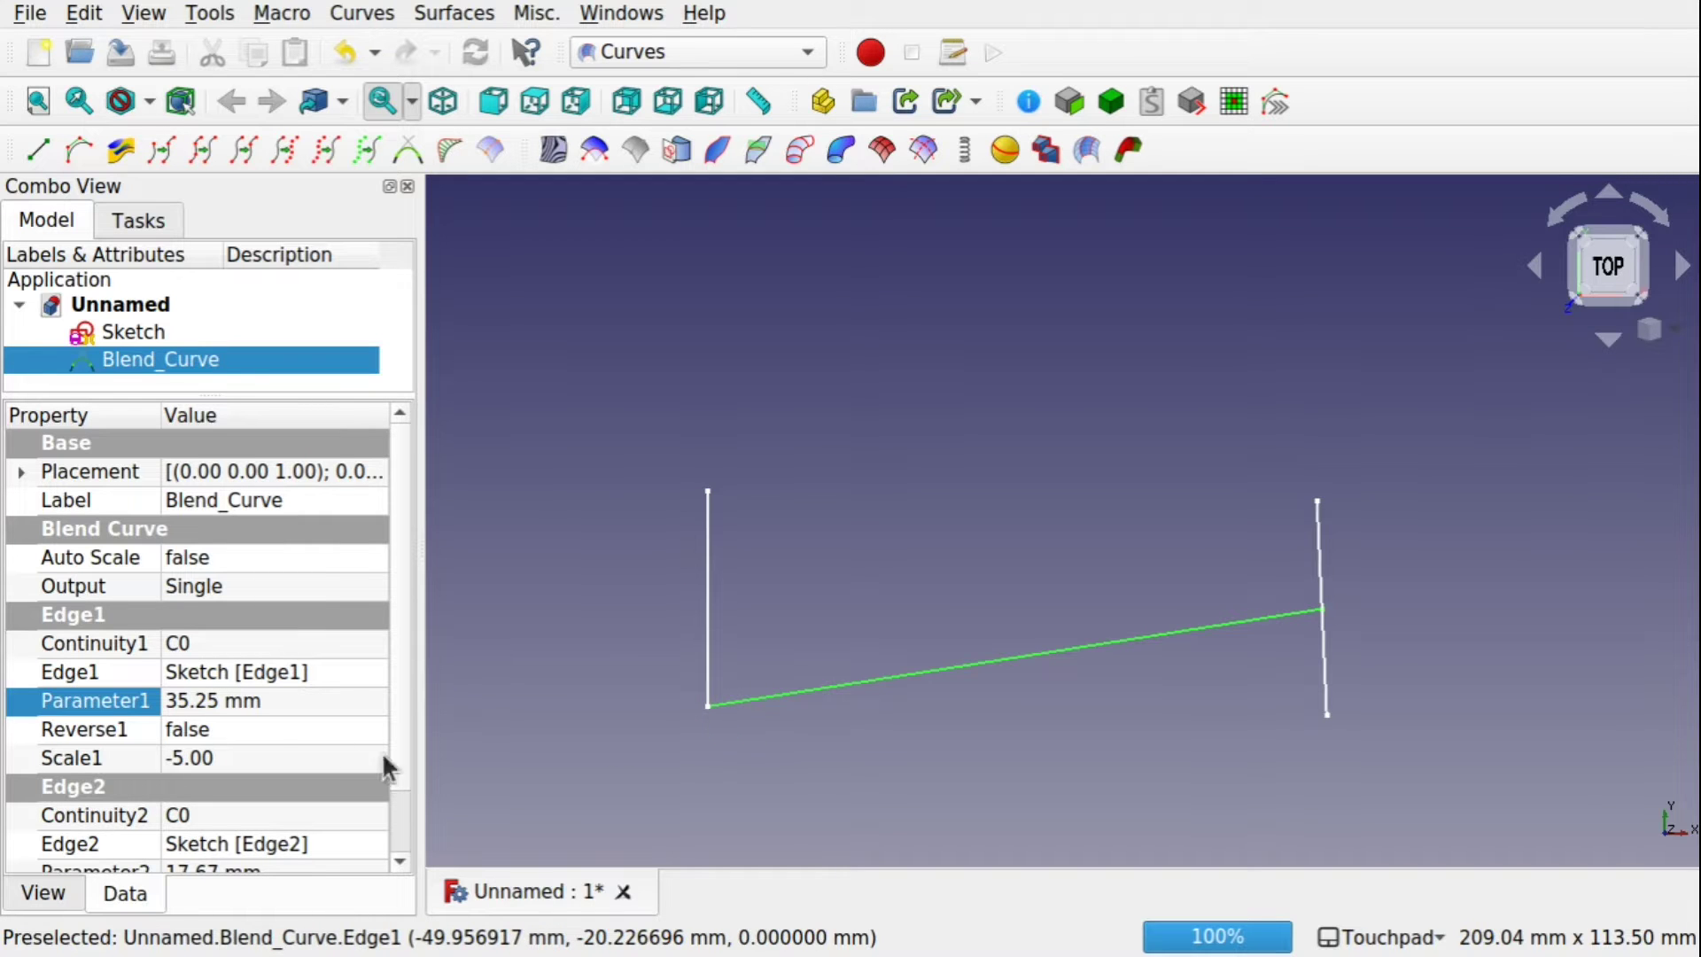
Test the blend curve's Reverse1 property by setting it to true and back to false, and reselect the curve
left_click(241, 730)
left_click(236, 765)
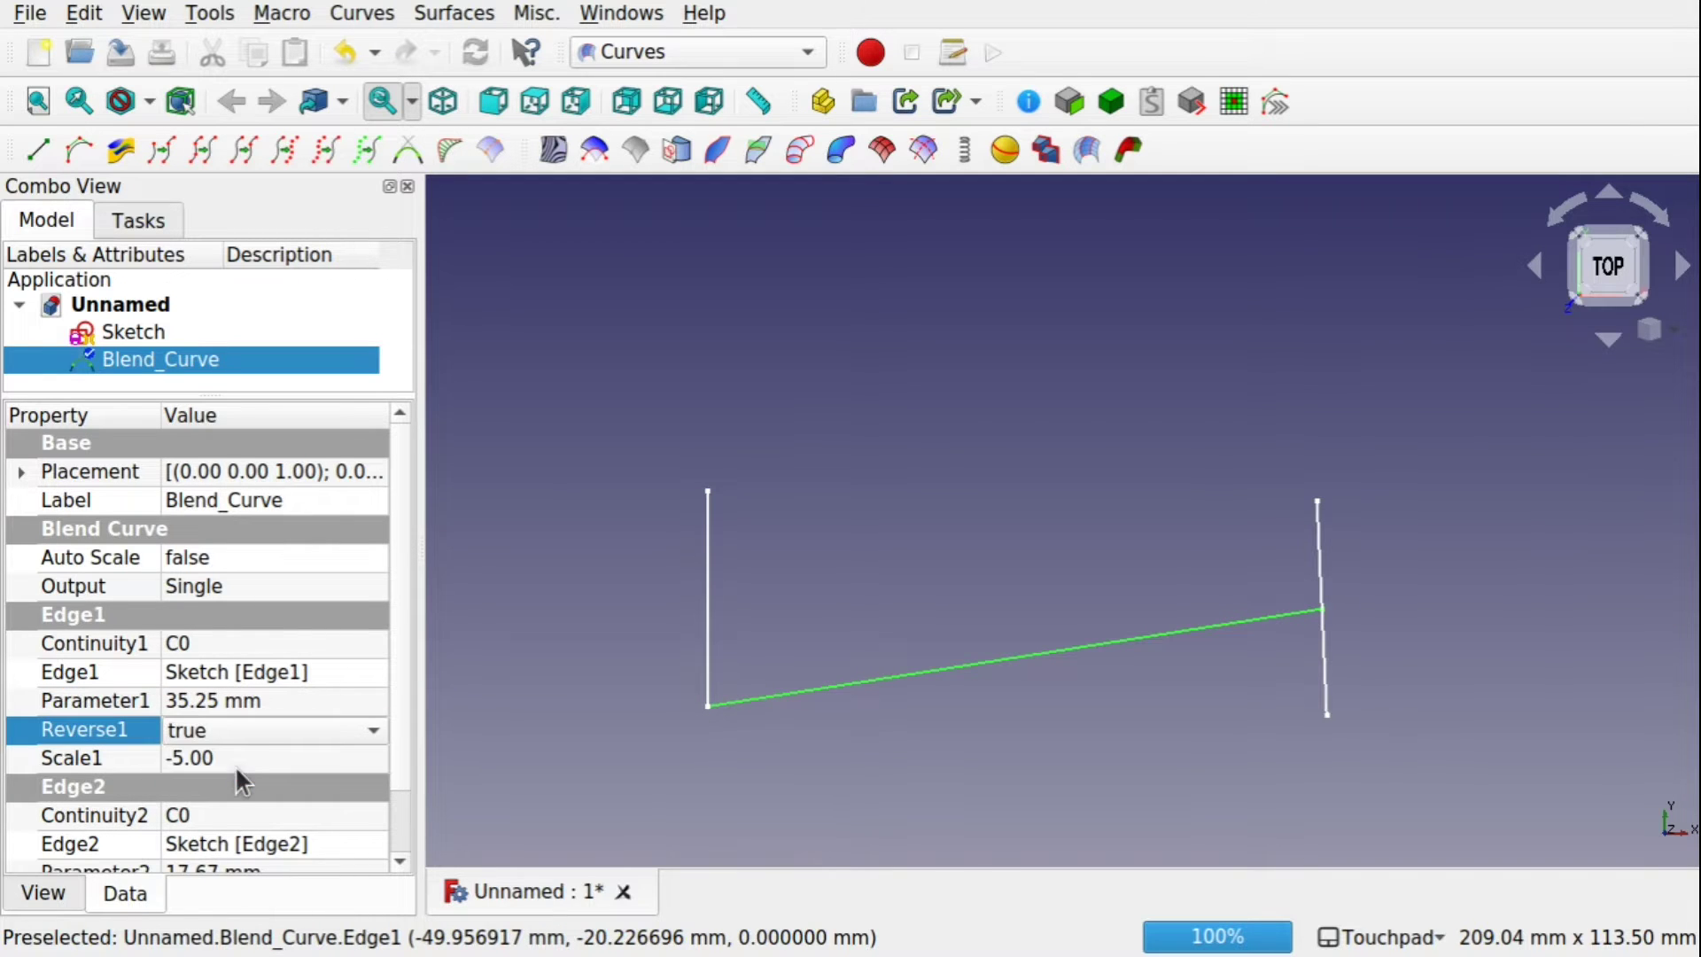
left_click(297, 675)
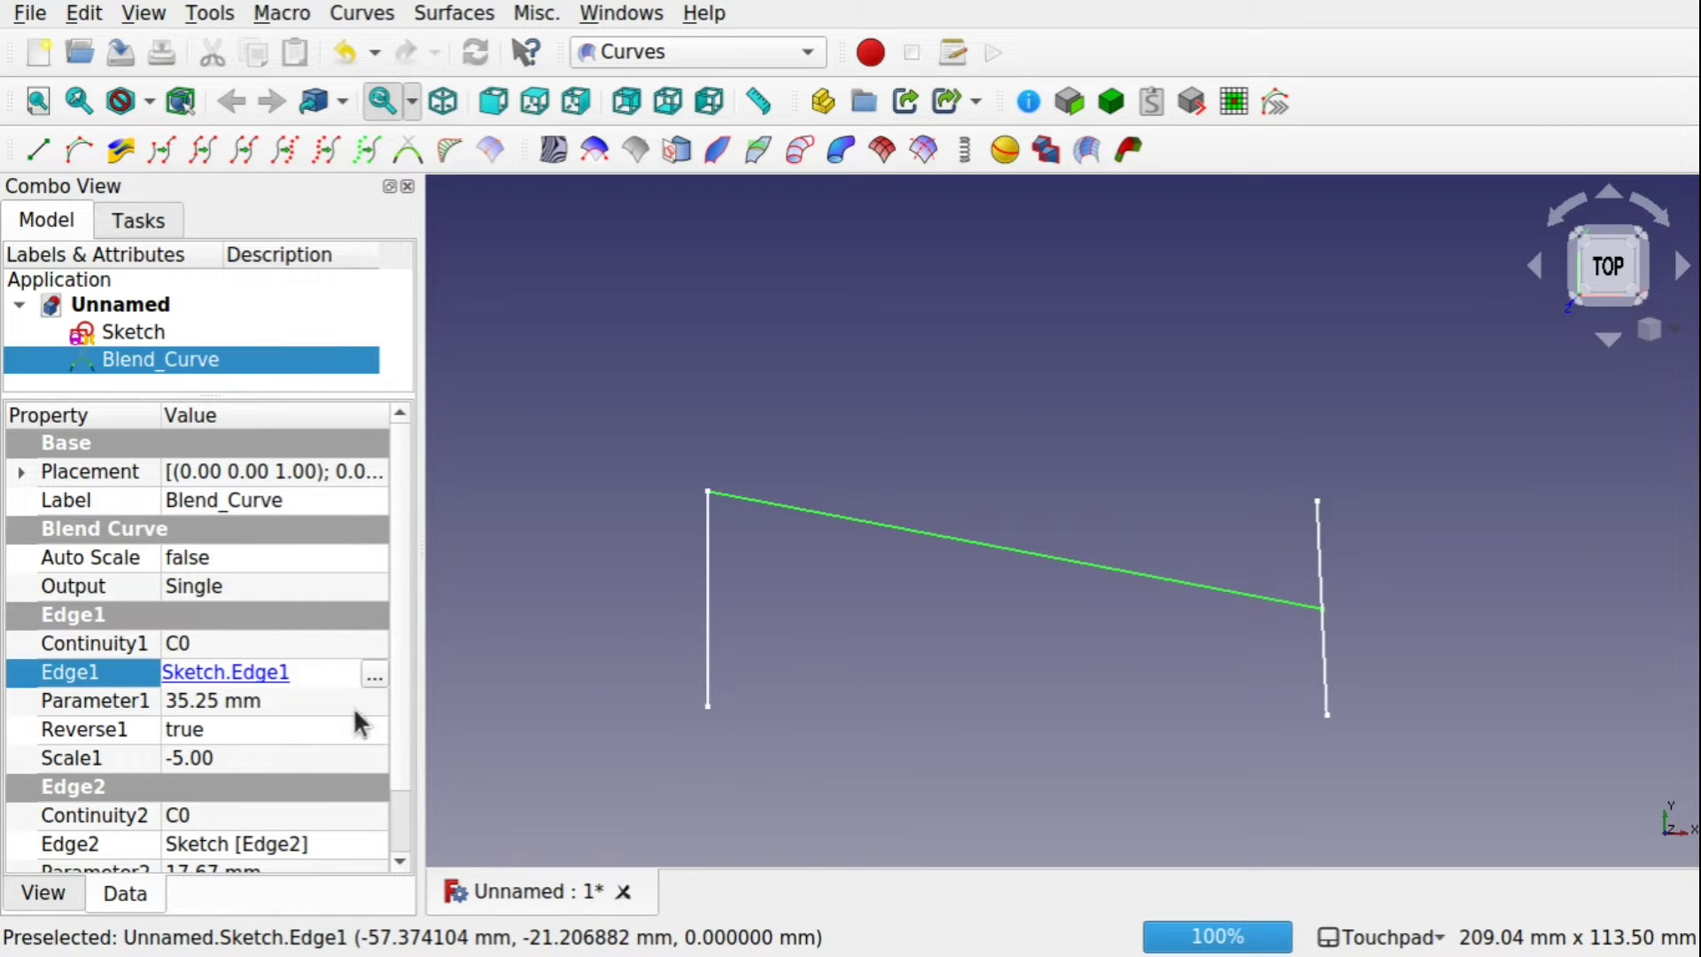
left_click(270, 724)
left_click(270, 725)
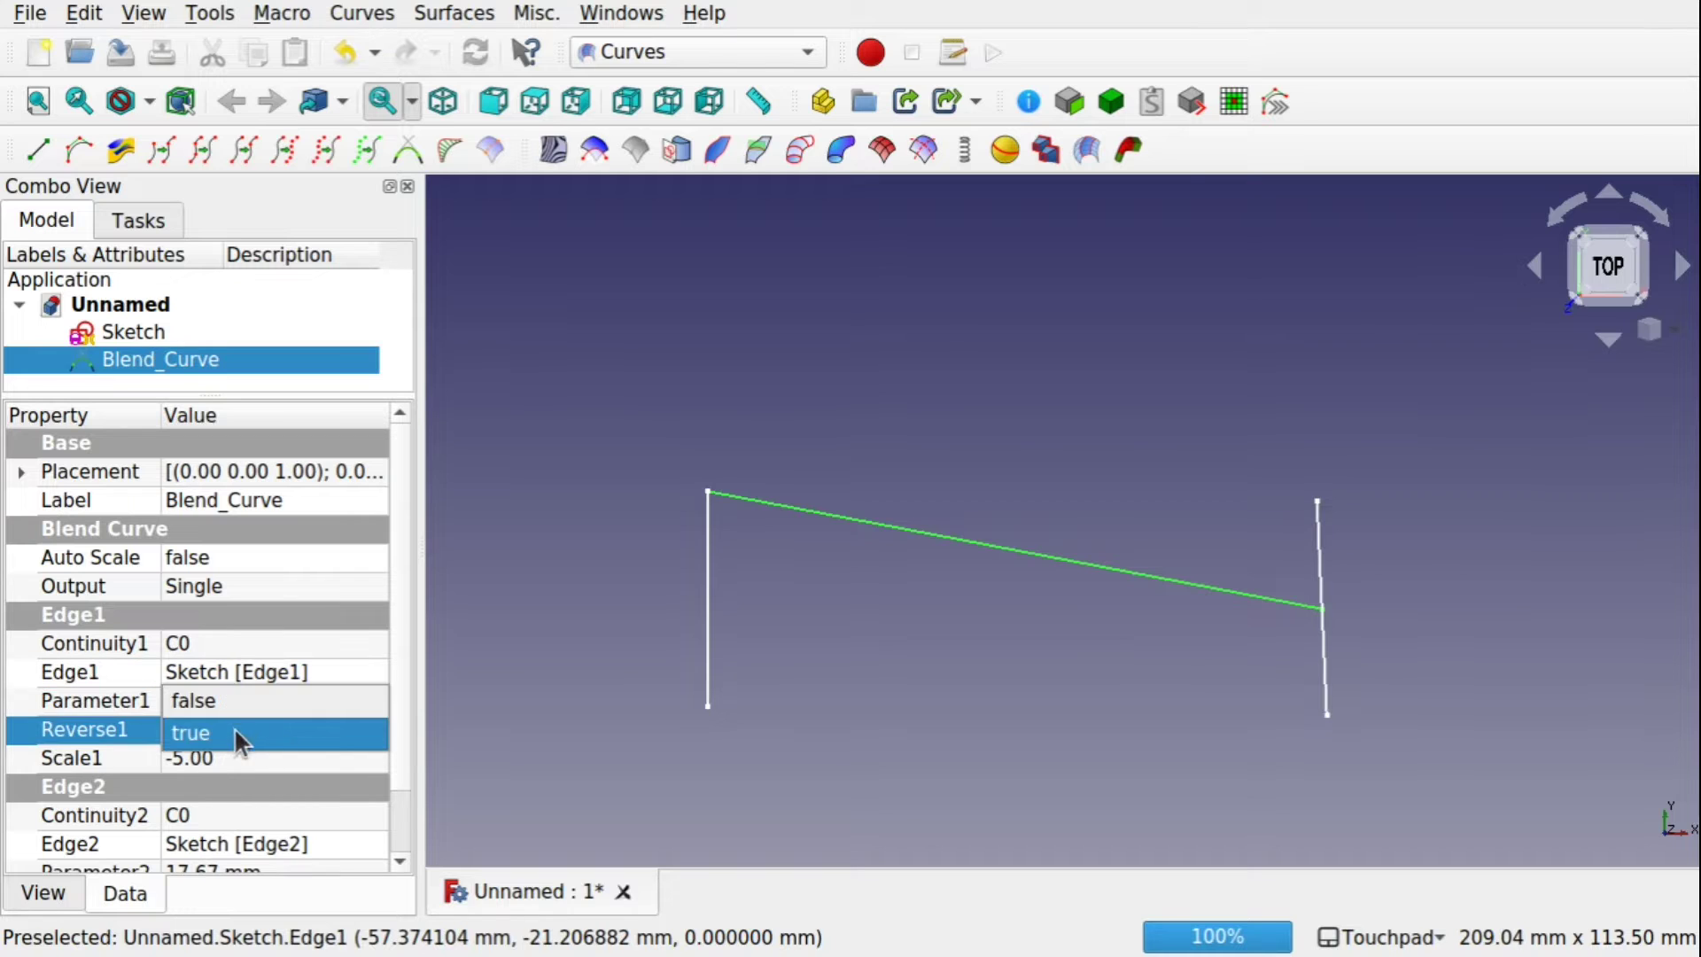
left_click(251, 705)
left_click(801, 652)
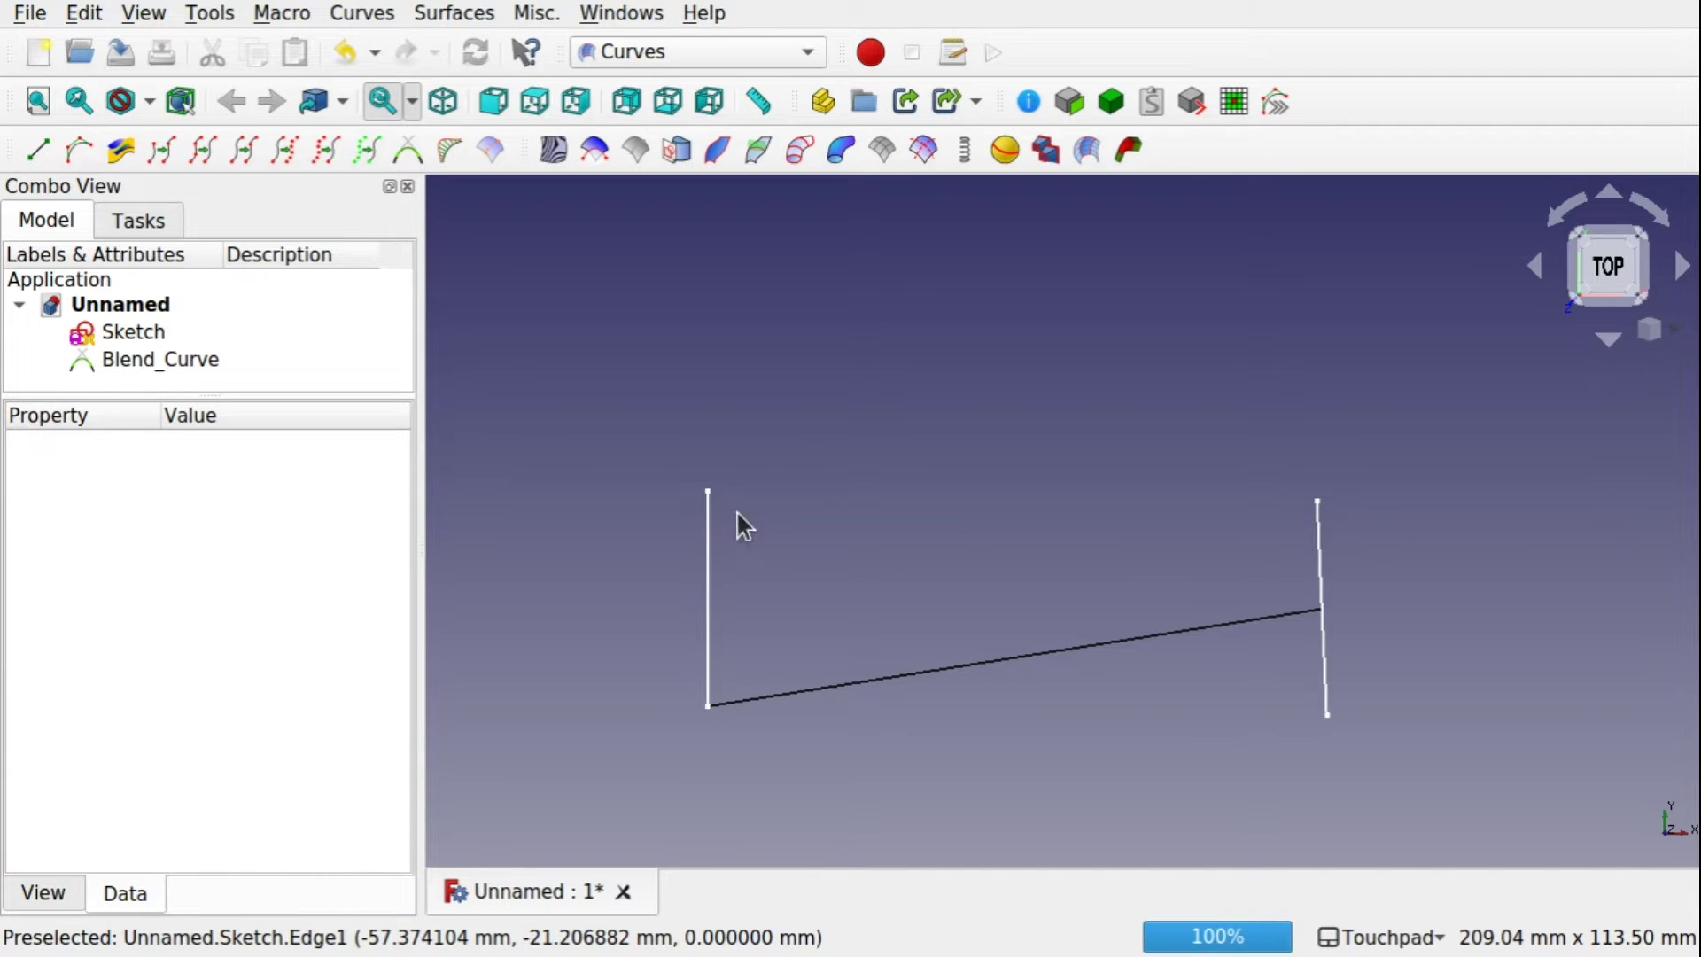
left_click(140, 333)
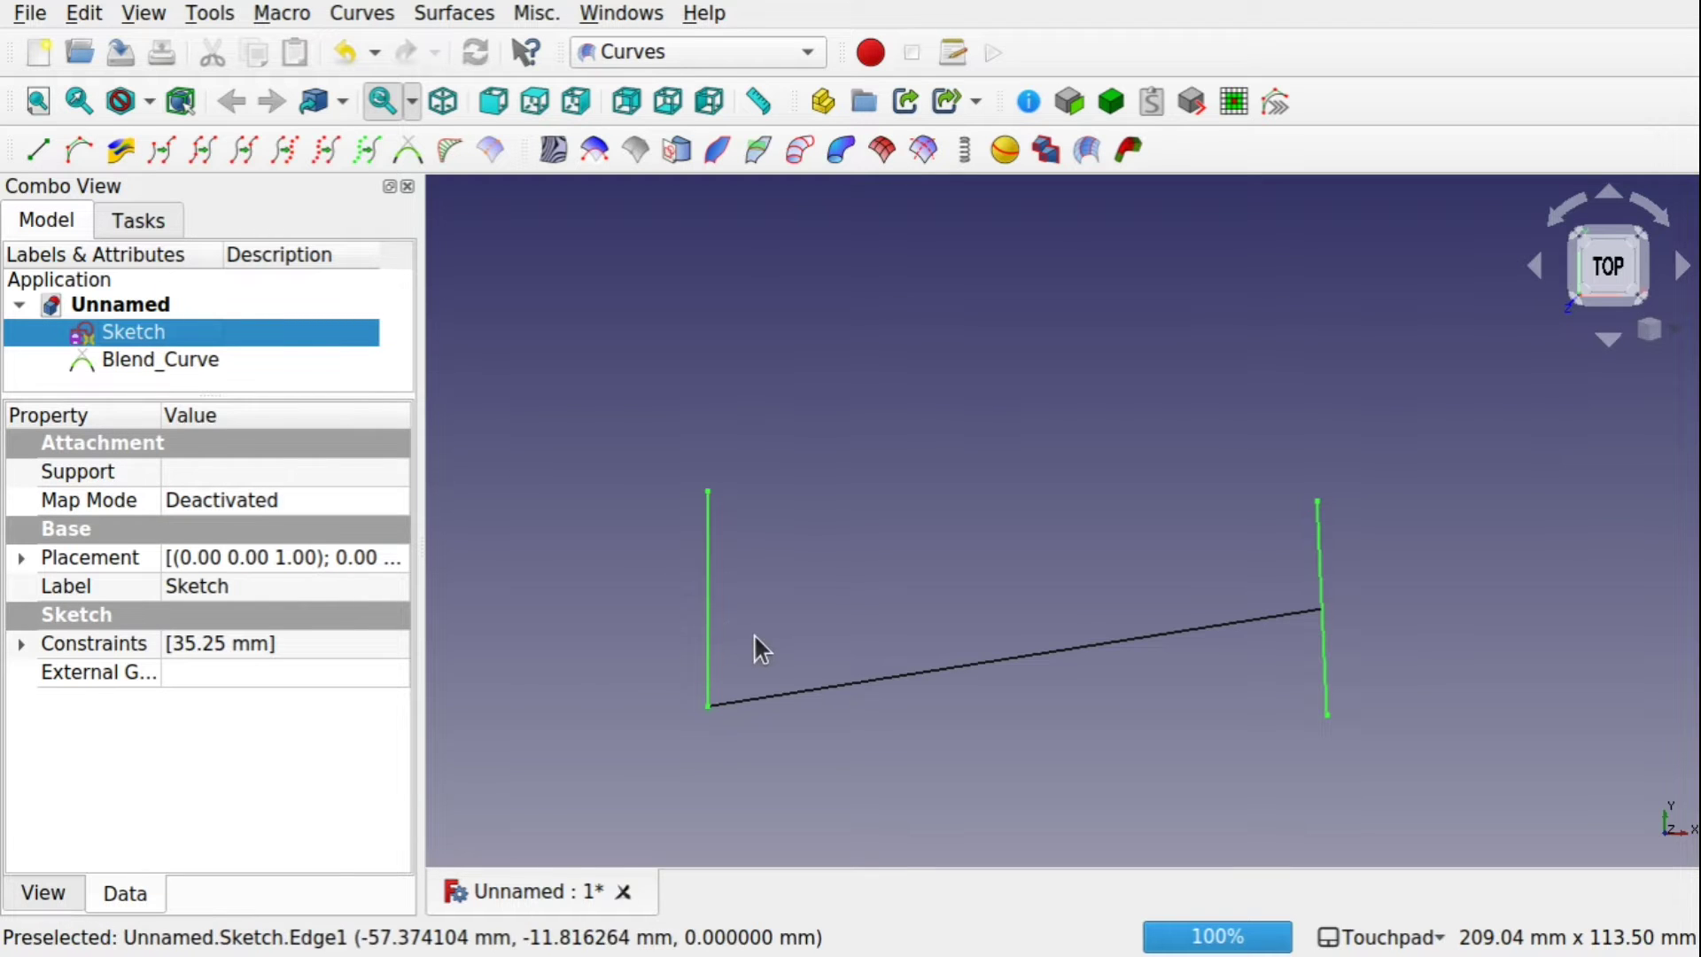
left_click(161, 363)
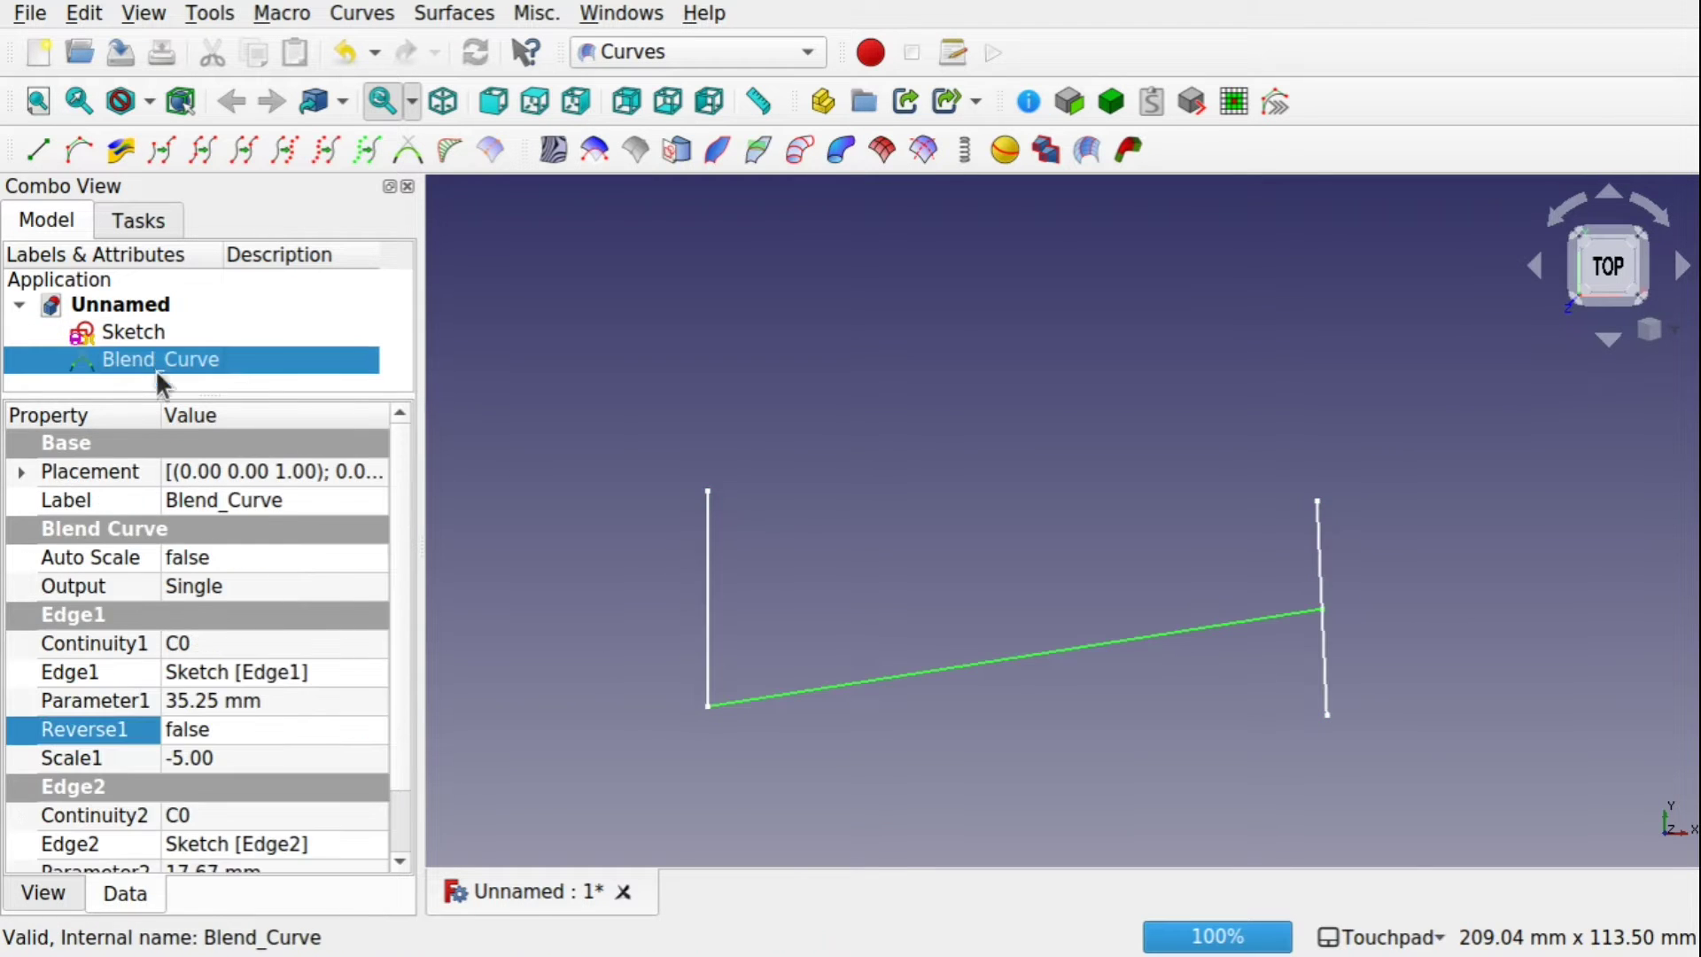
Set both the Reverse1 and Reverse2 properties of the blend curve to true
left_click(262, 731)
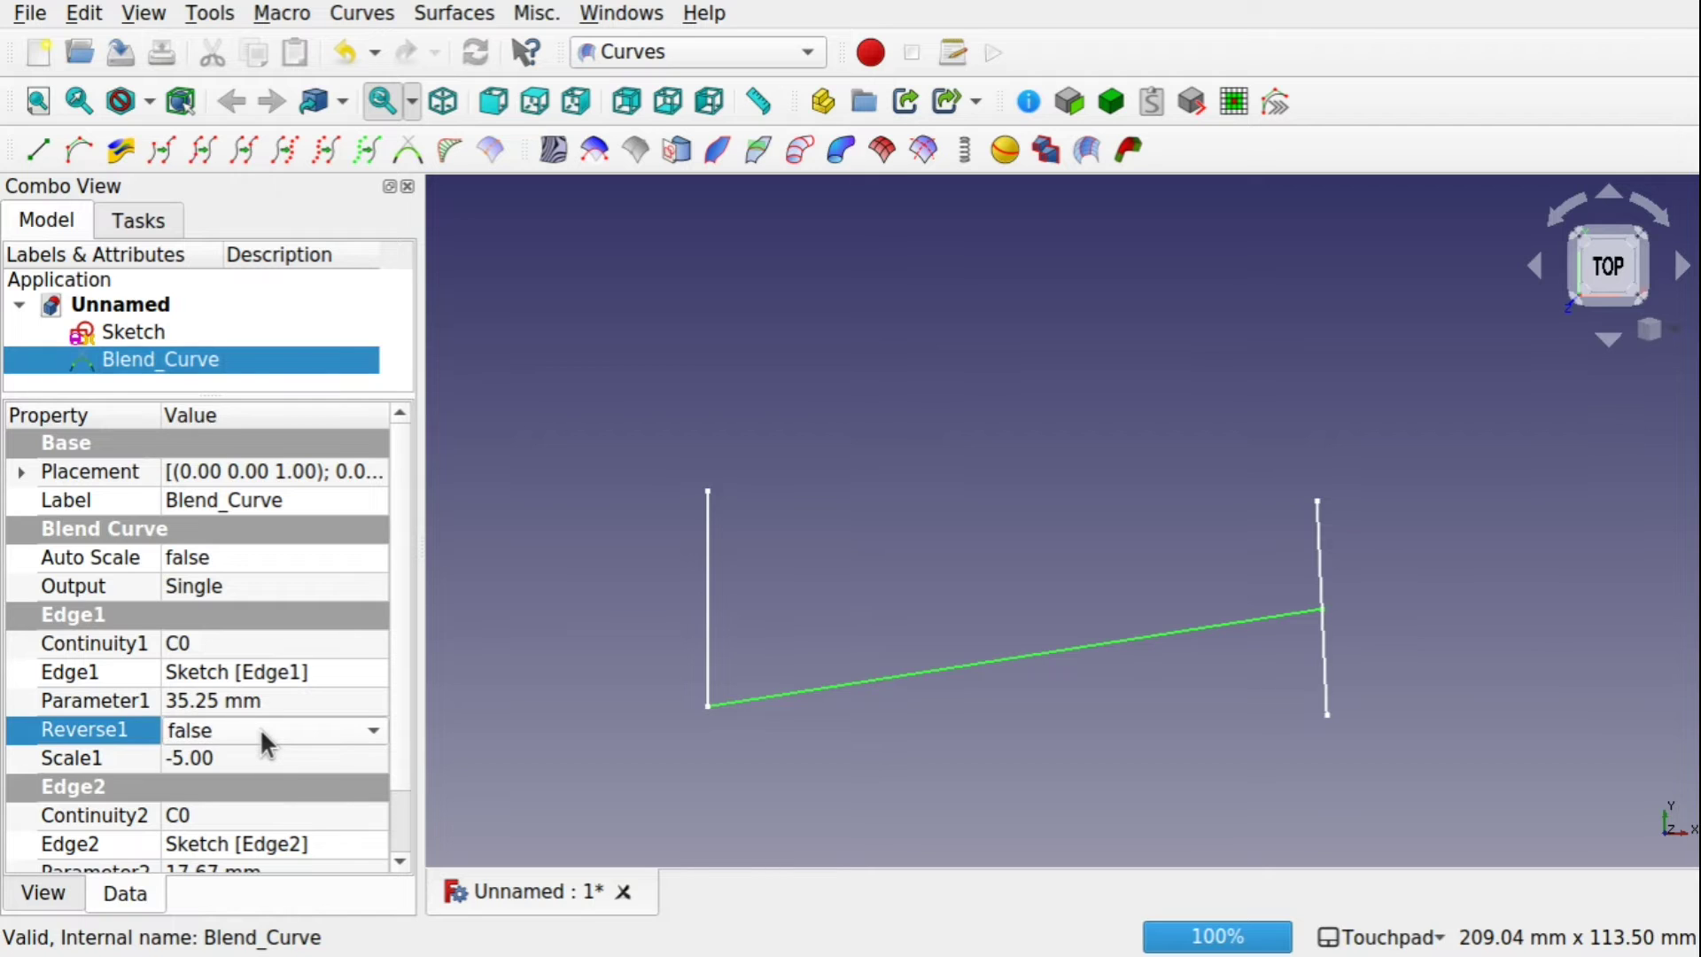
left_click(259, 726)
left_click(250, 764)
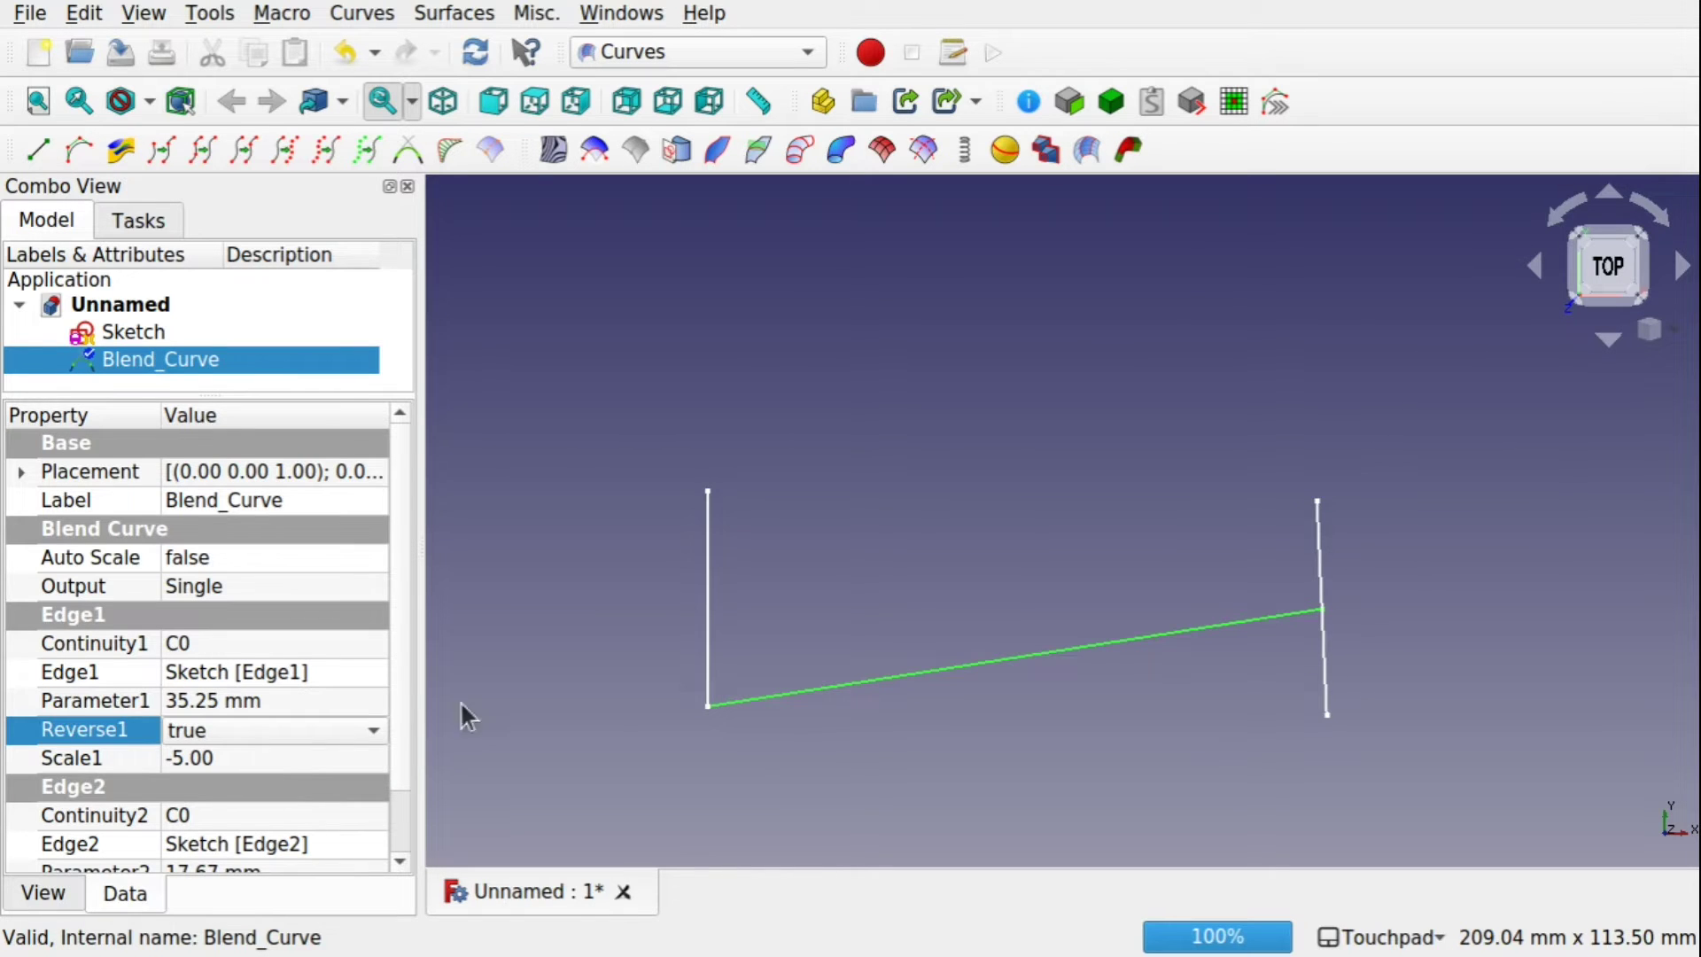
scroll(398, 770, "down", 2)
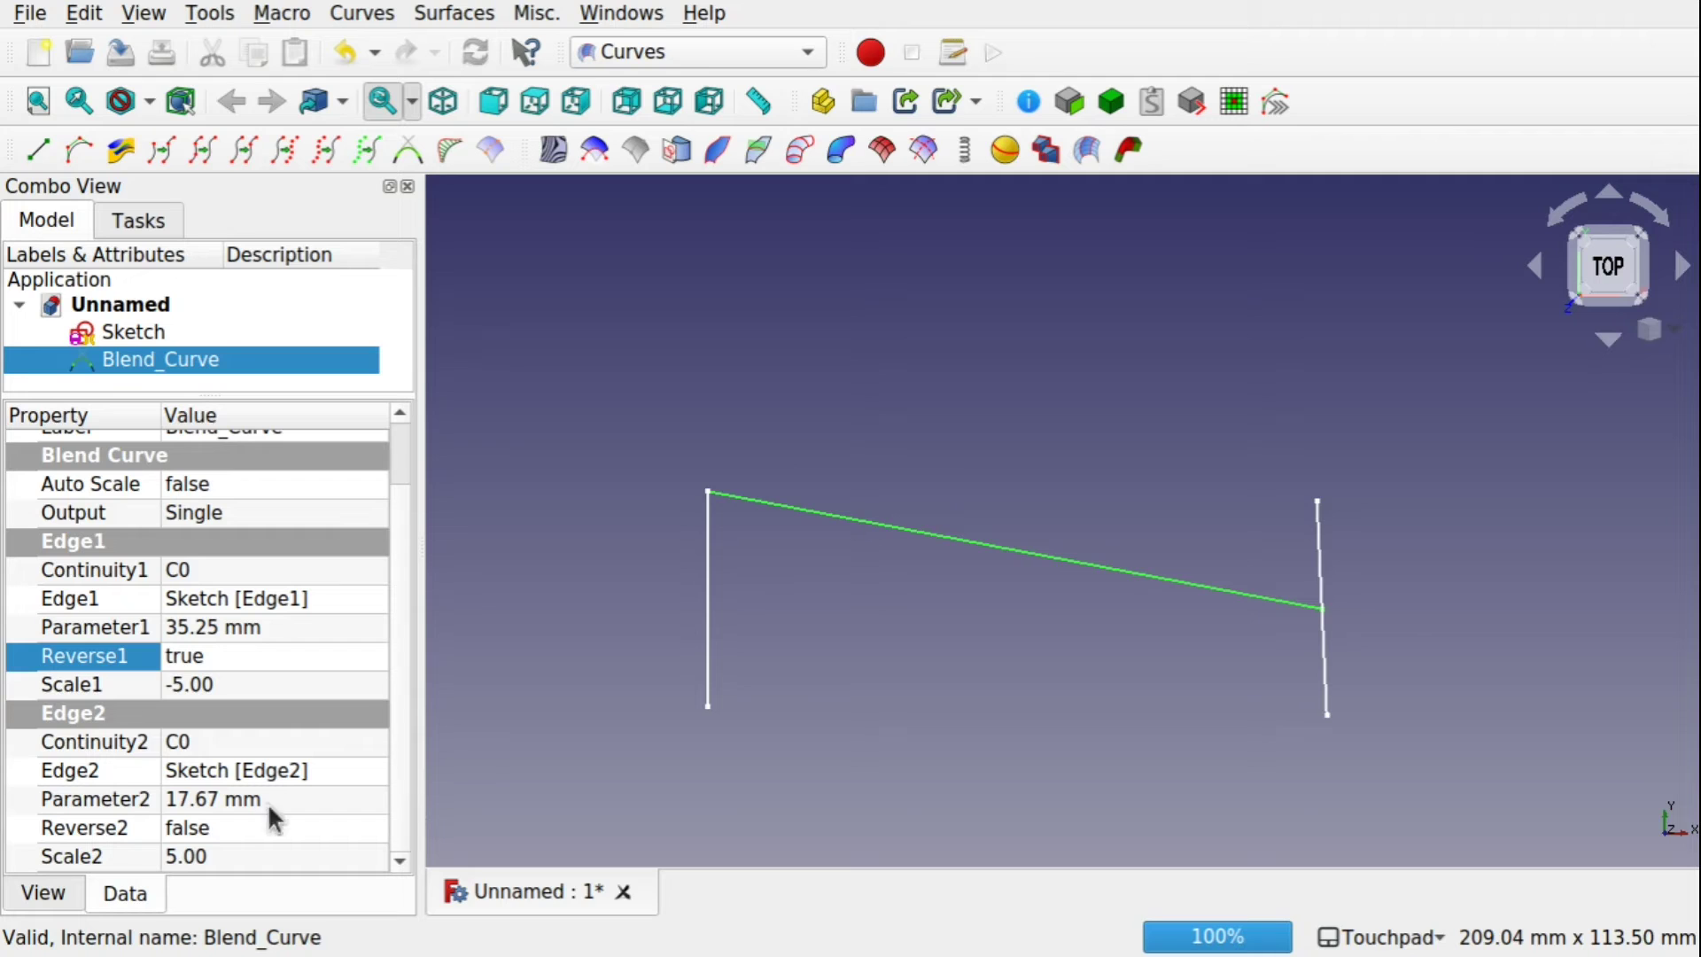
left_click(241, 828)
left_click(241, 827)
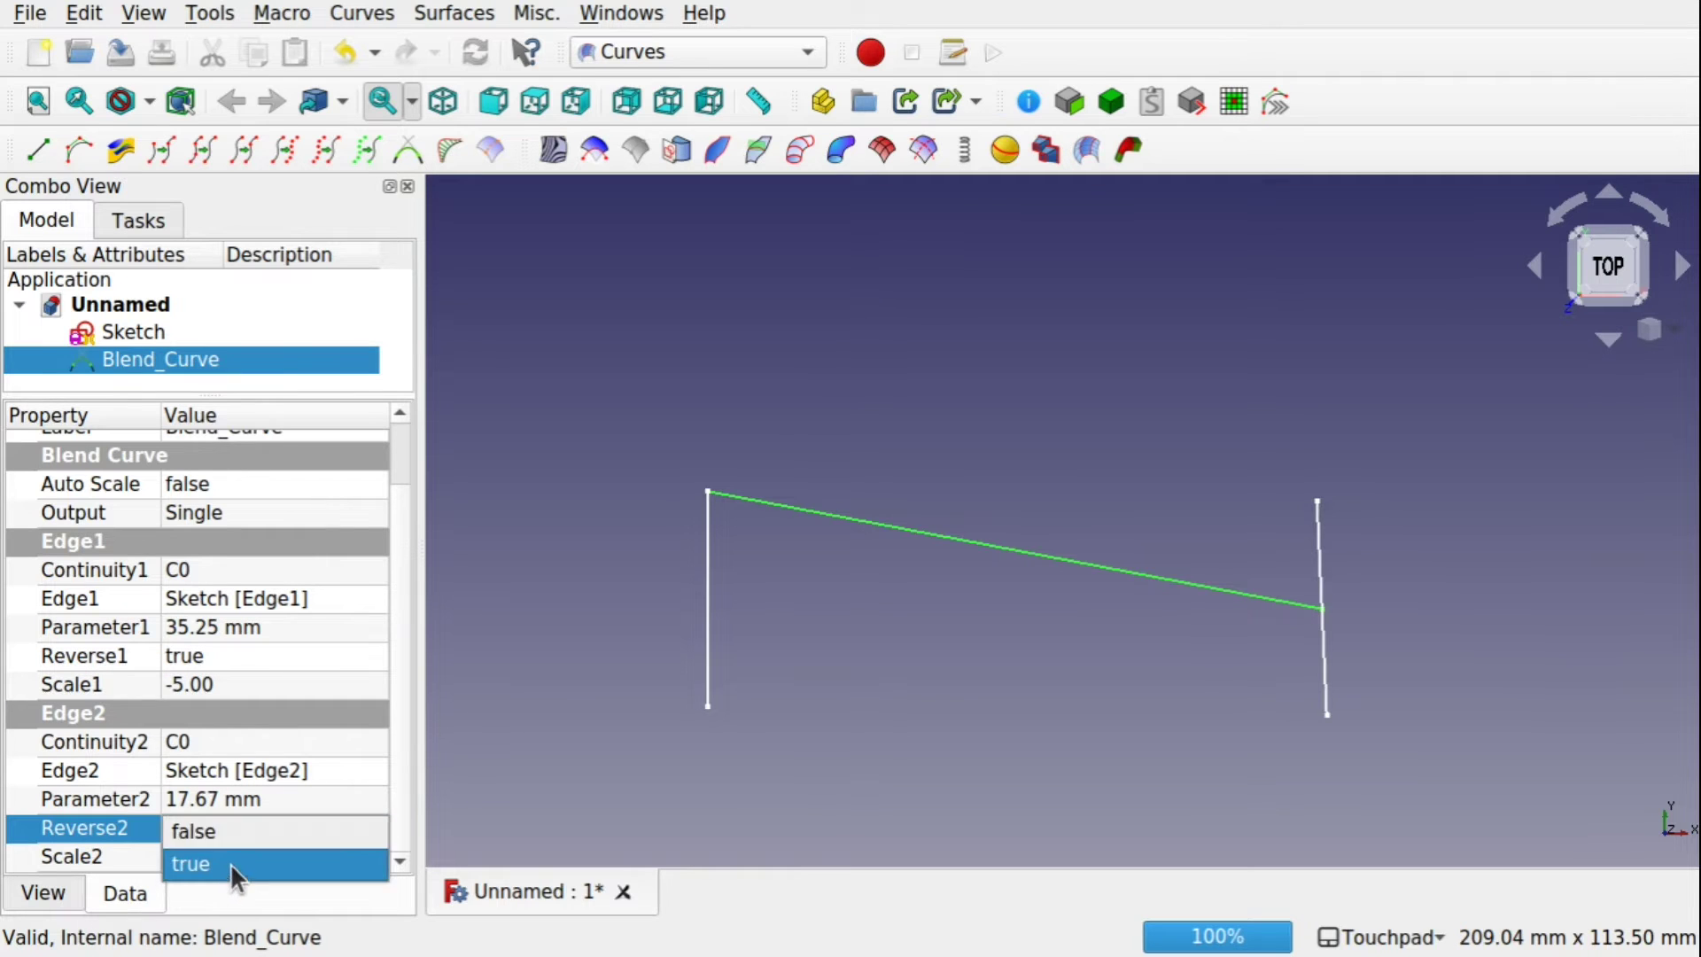
left_click(230, 863)
left_click(261, 655)
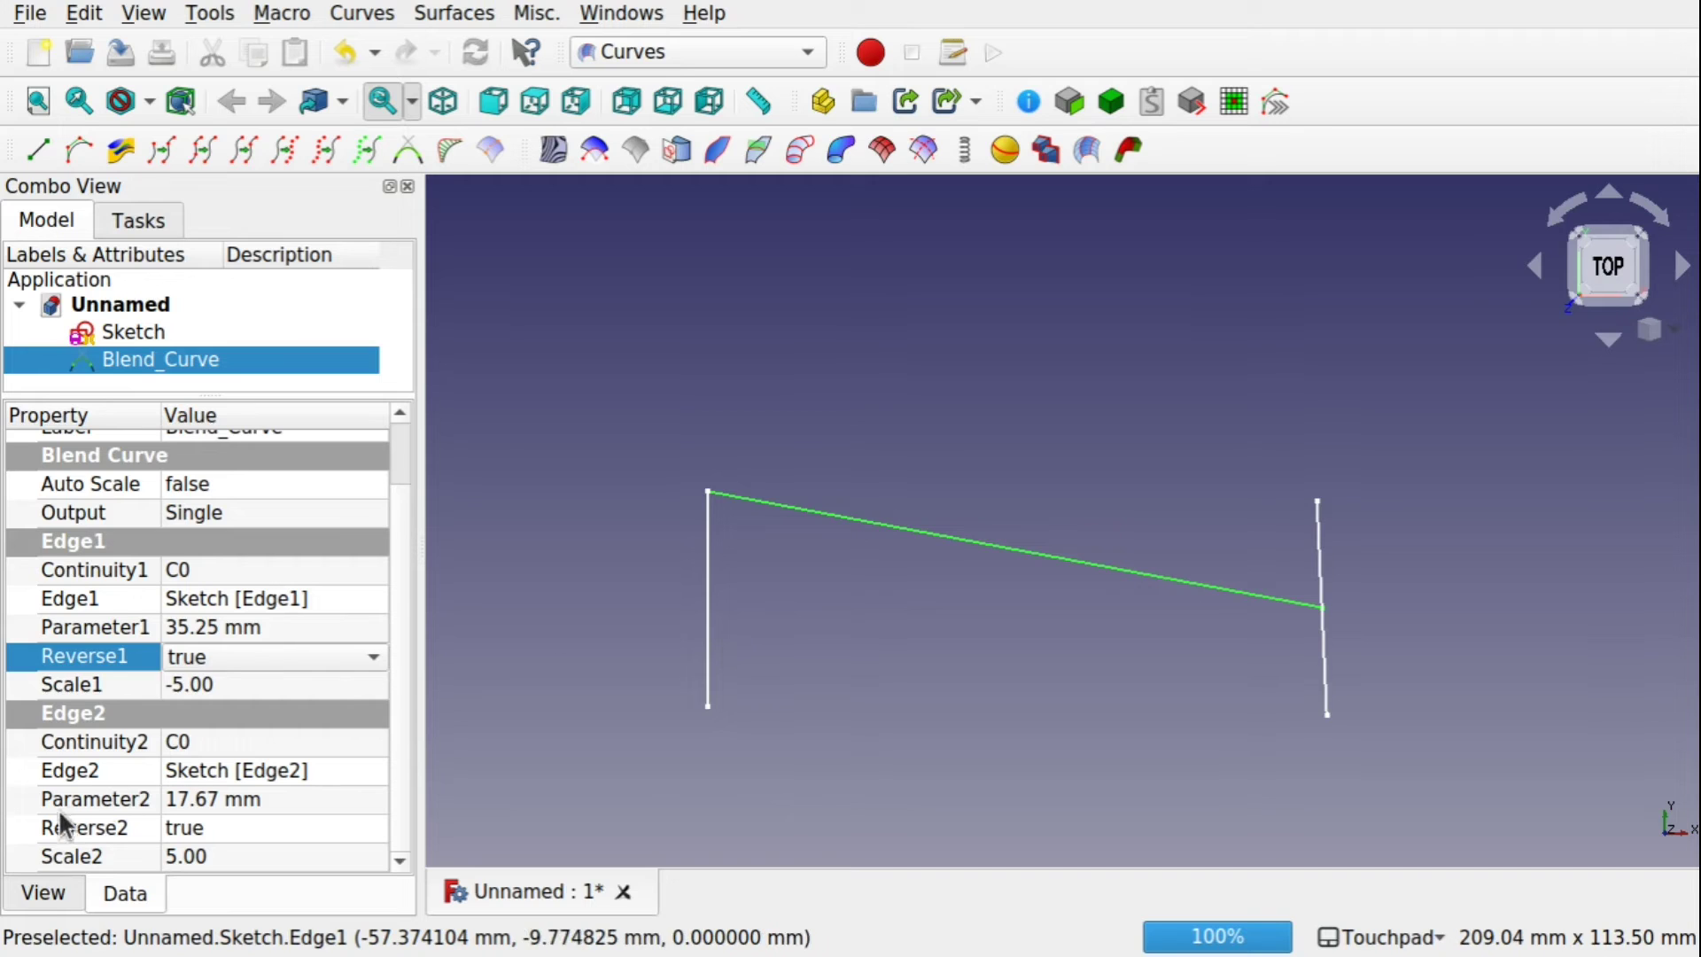
Set the blend curve's Parameter2 to 0 mm, and enter 89 mm to move its end point along the right line
left_click(287, 797)
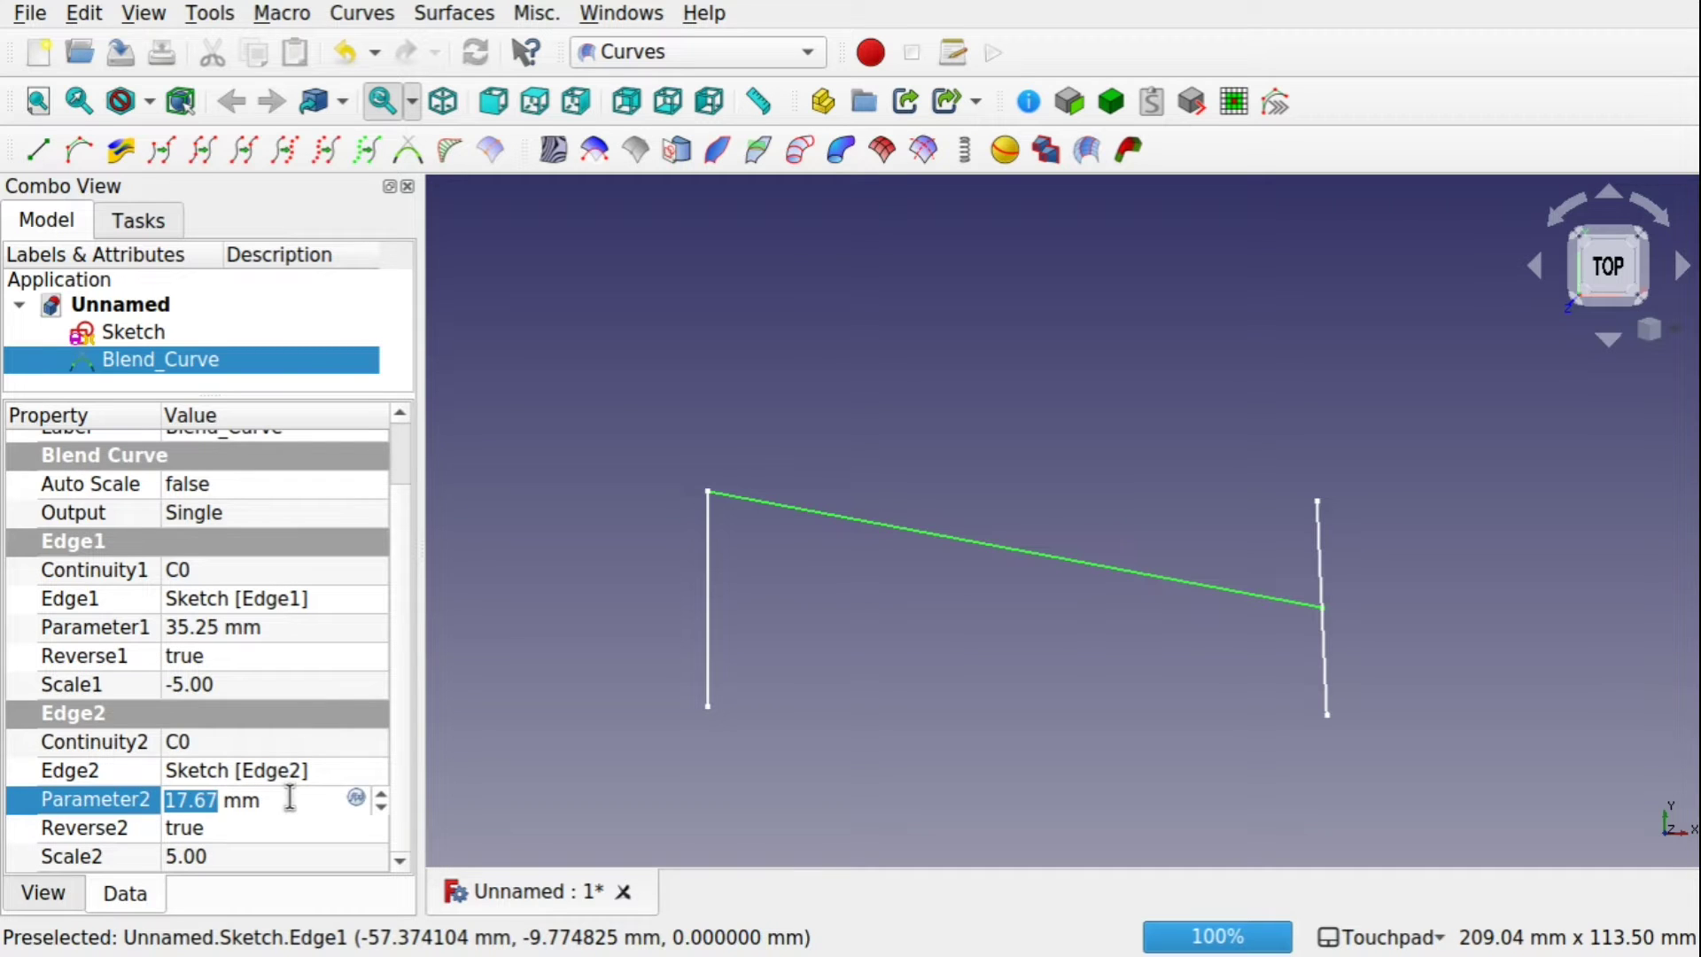
type("0")
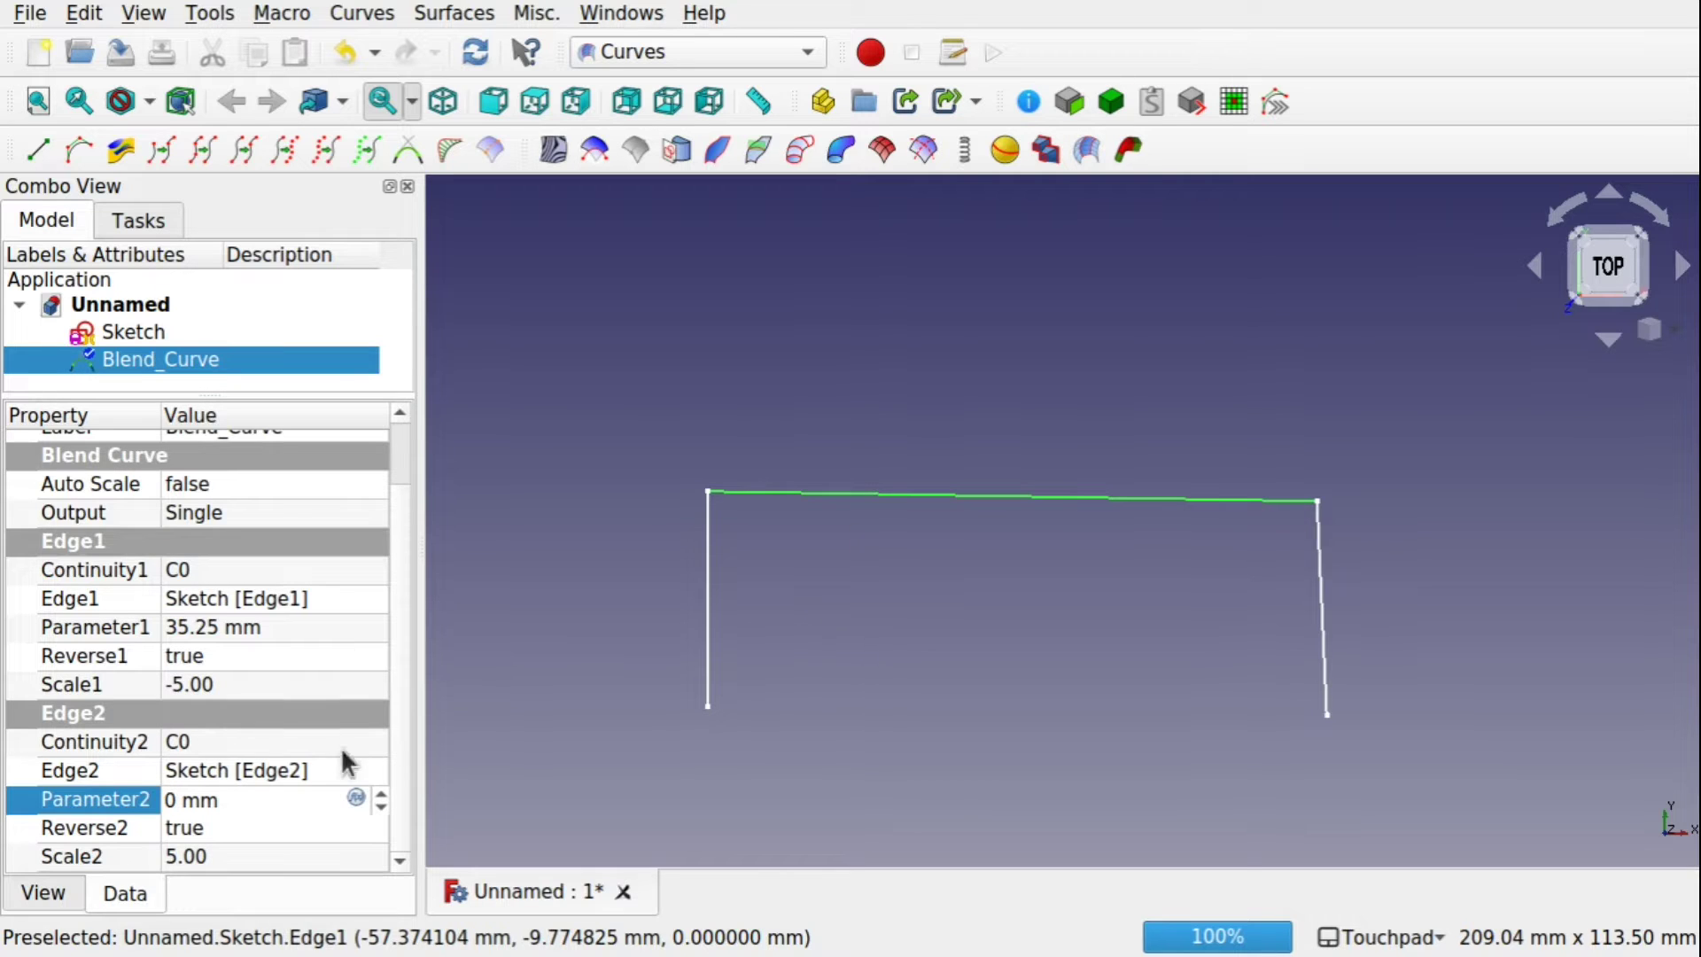
left_click(234, 802)
left_click_drag(233, 802, 74, 810)
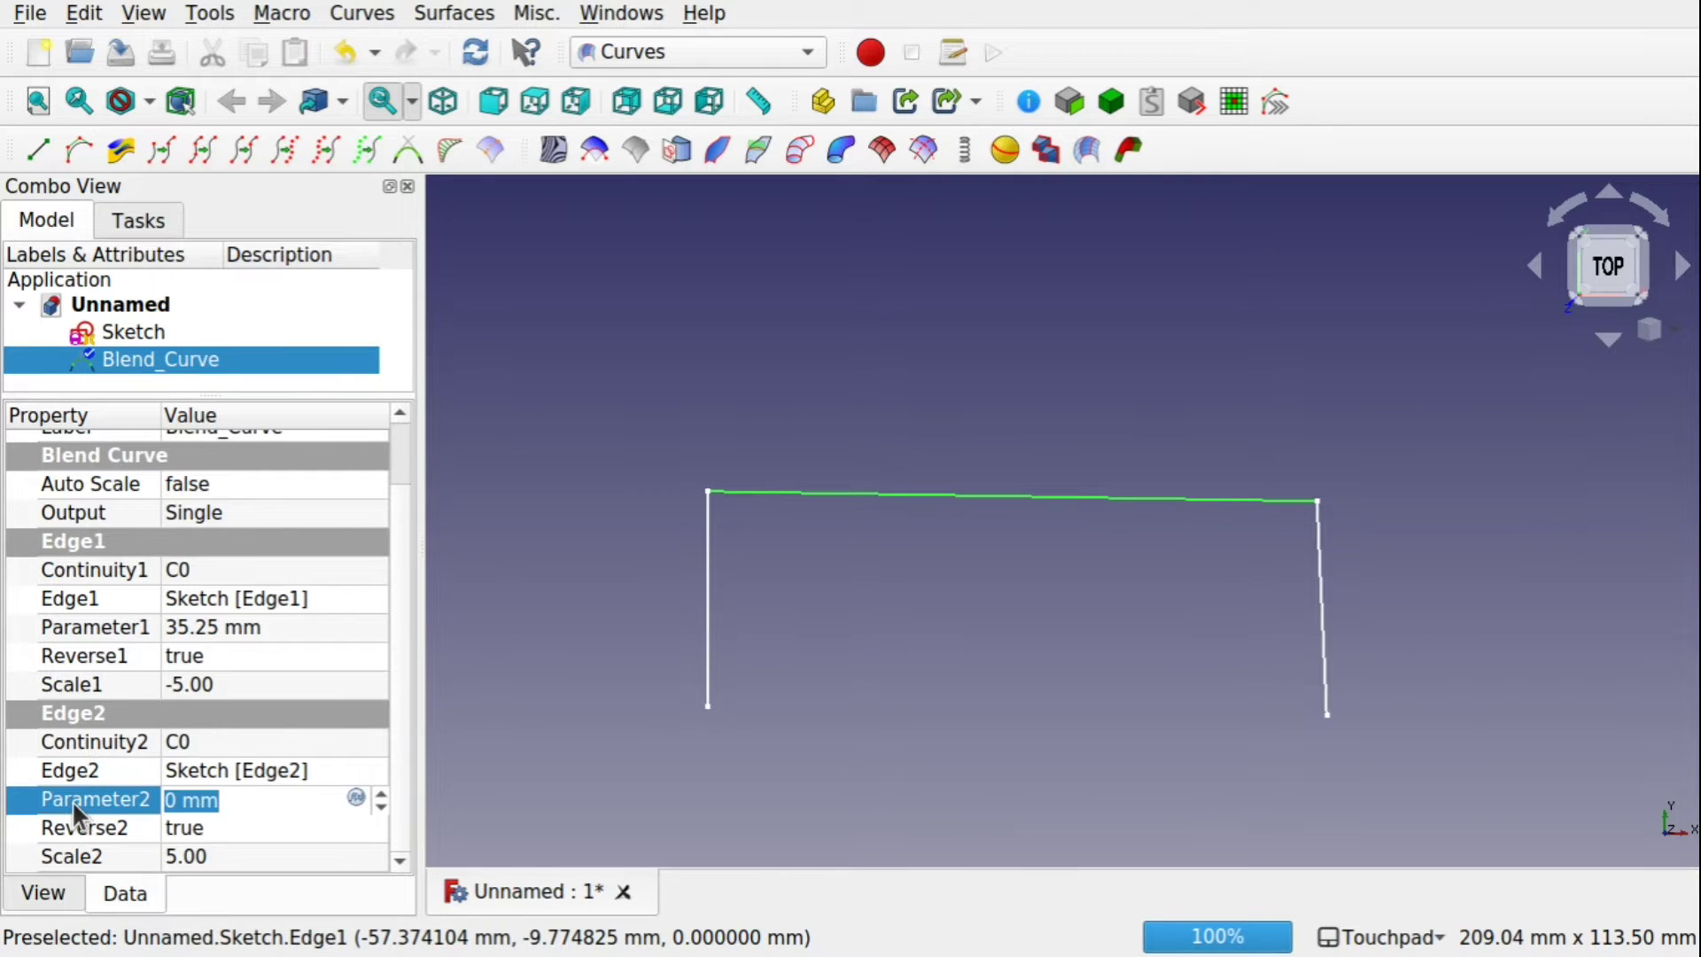
type("89")
key("Return")
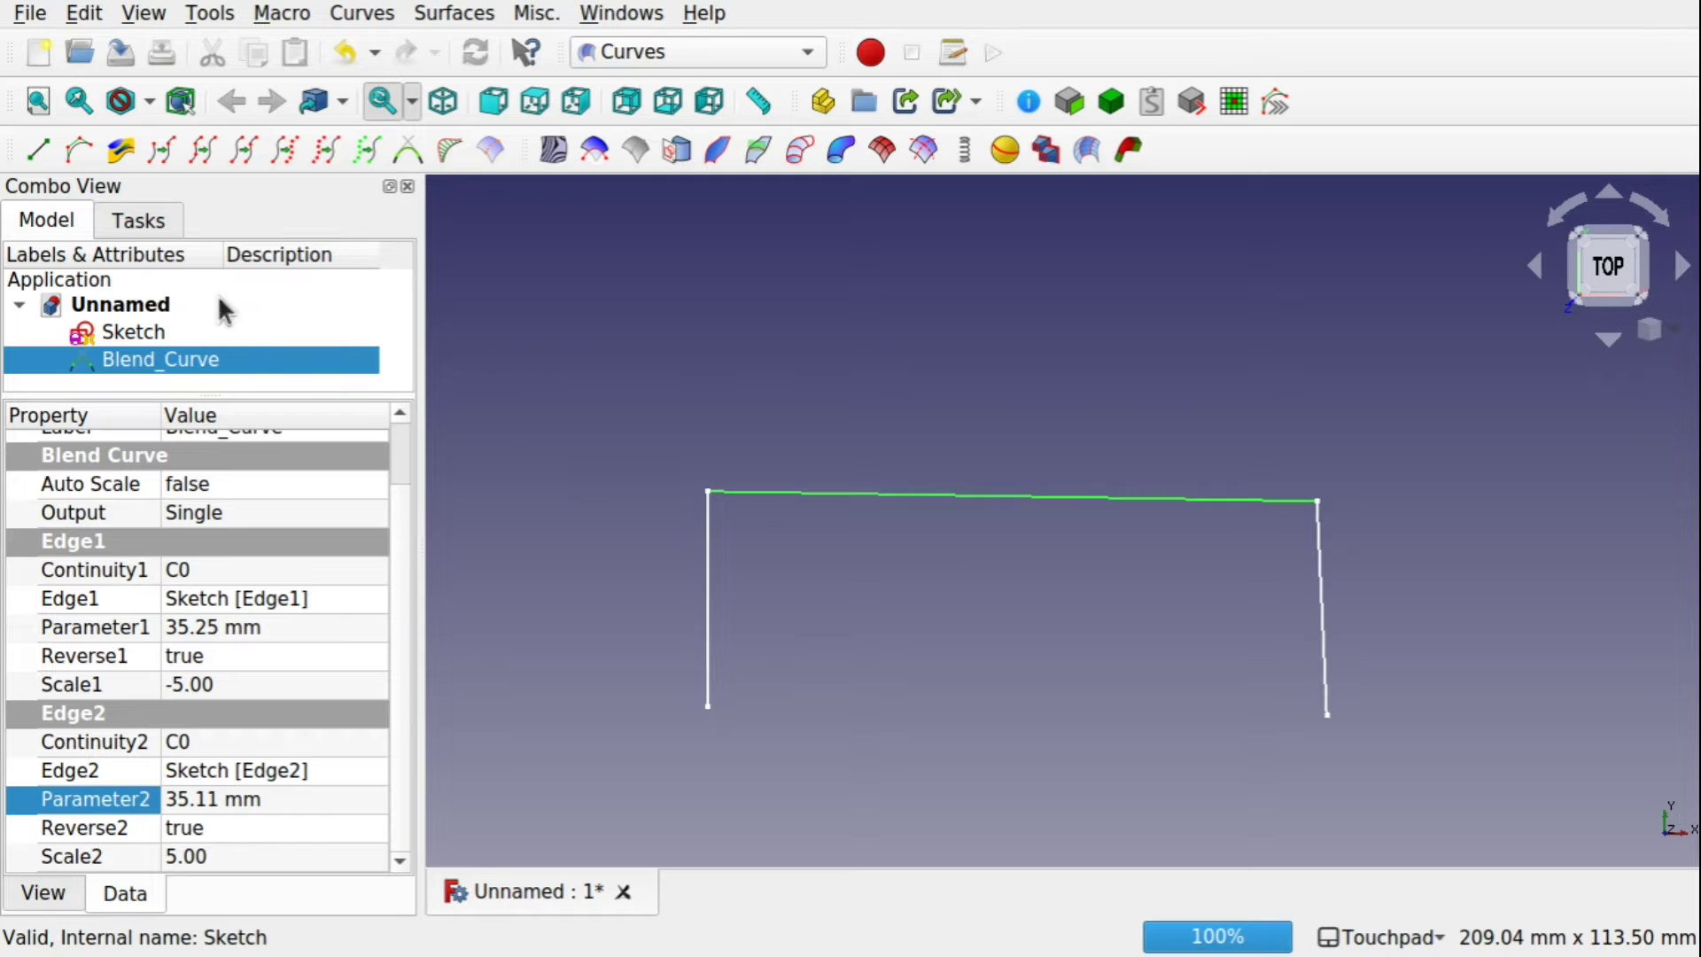
Open the sketch containing the two lines for editing
double_click(156, 331)
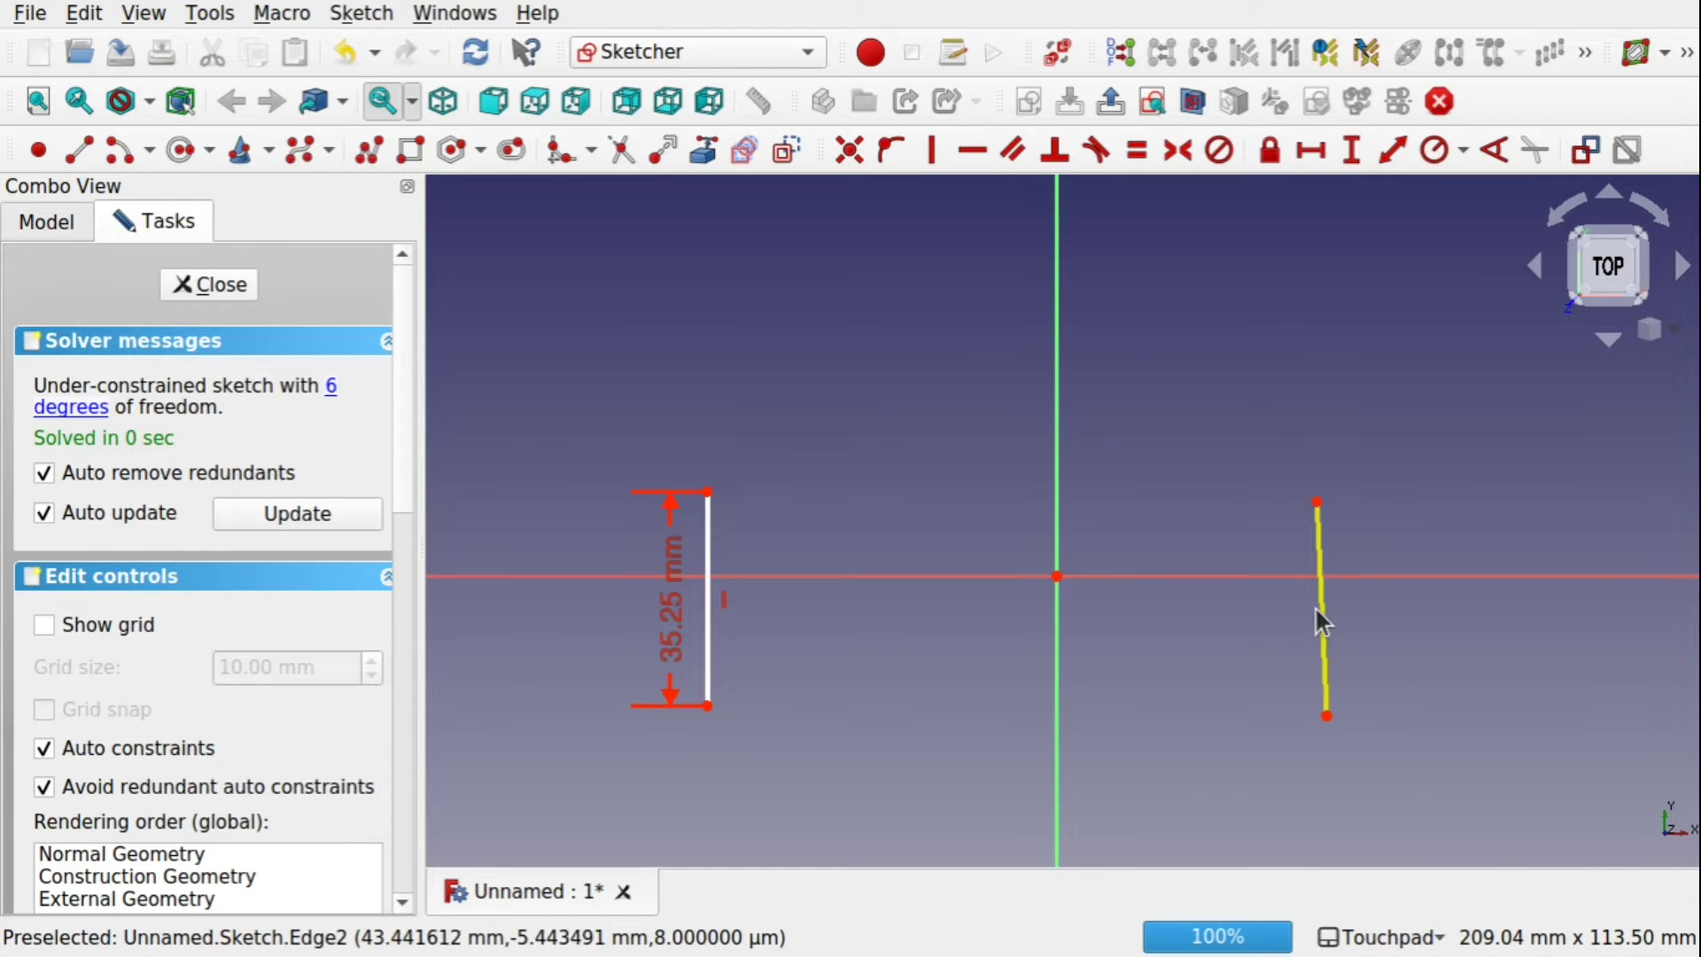
left_click(1320, 622)
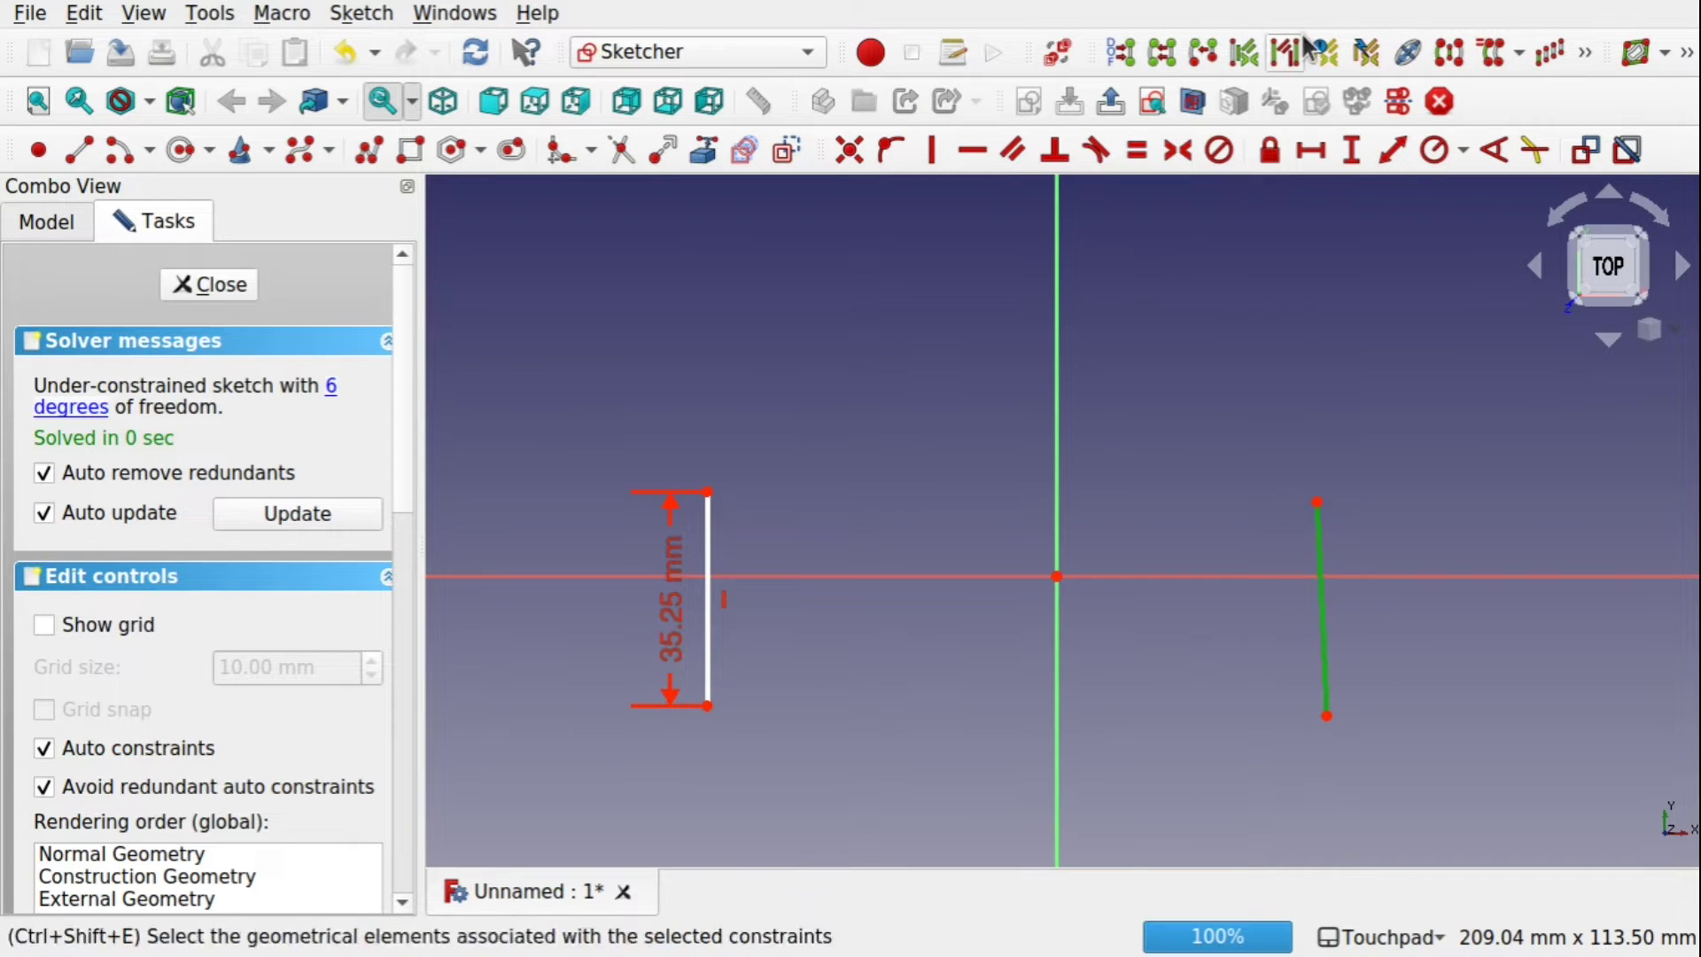
left_click(1357, 148)
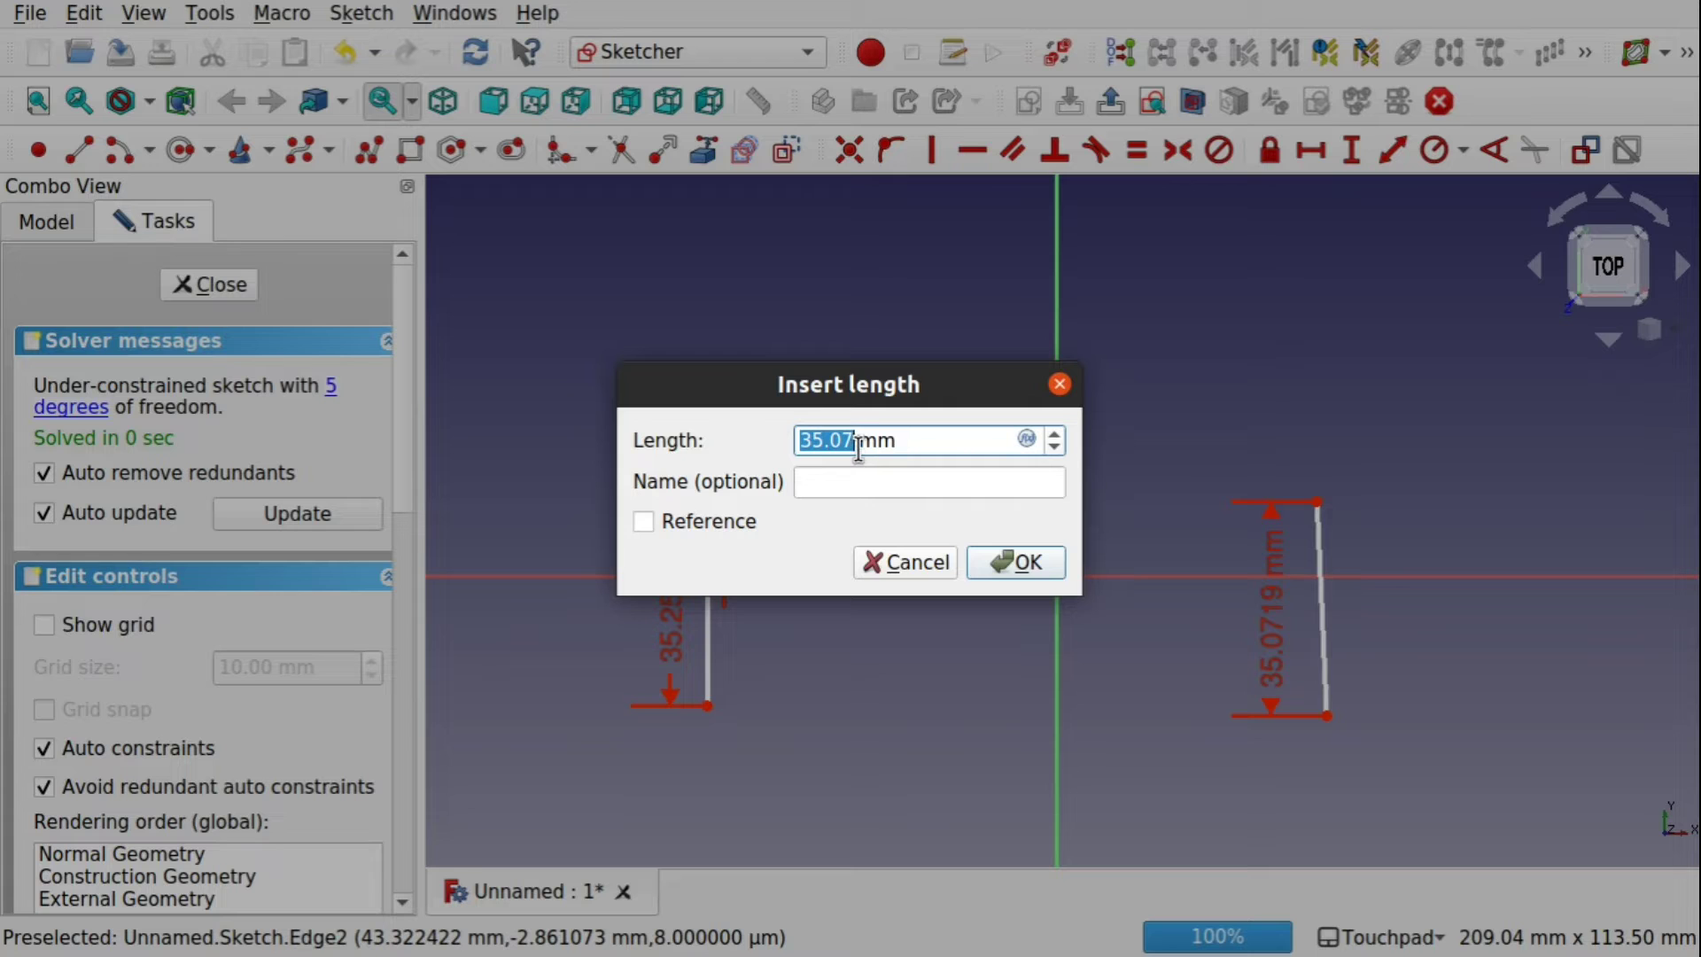
left_click(932, 567)
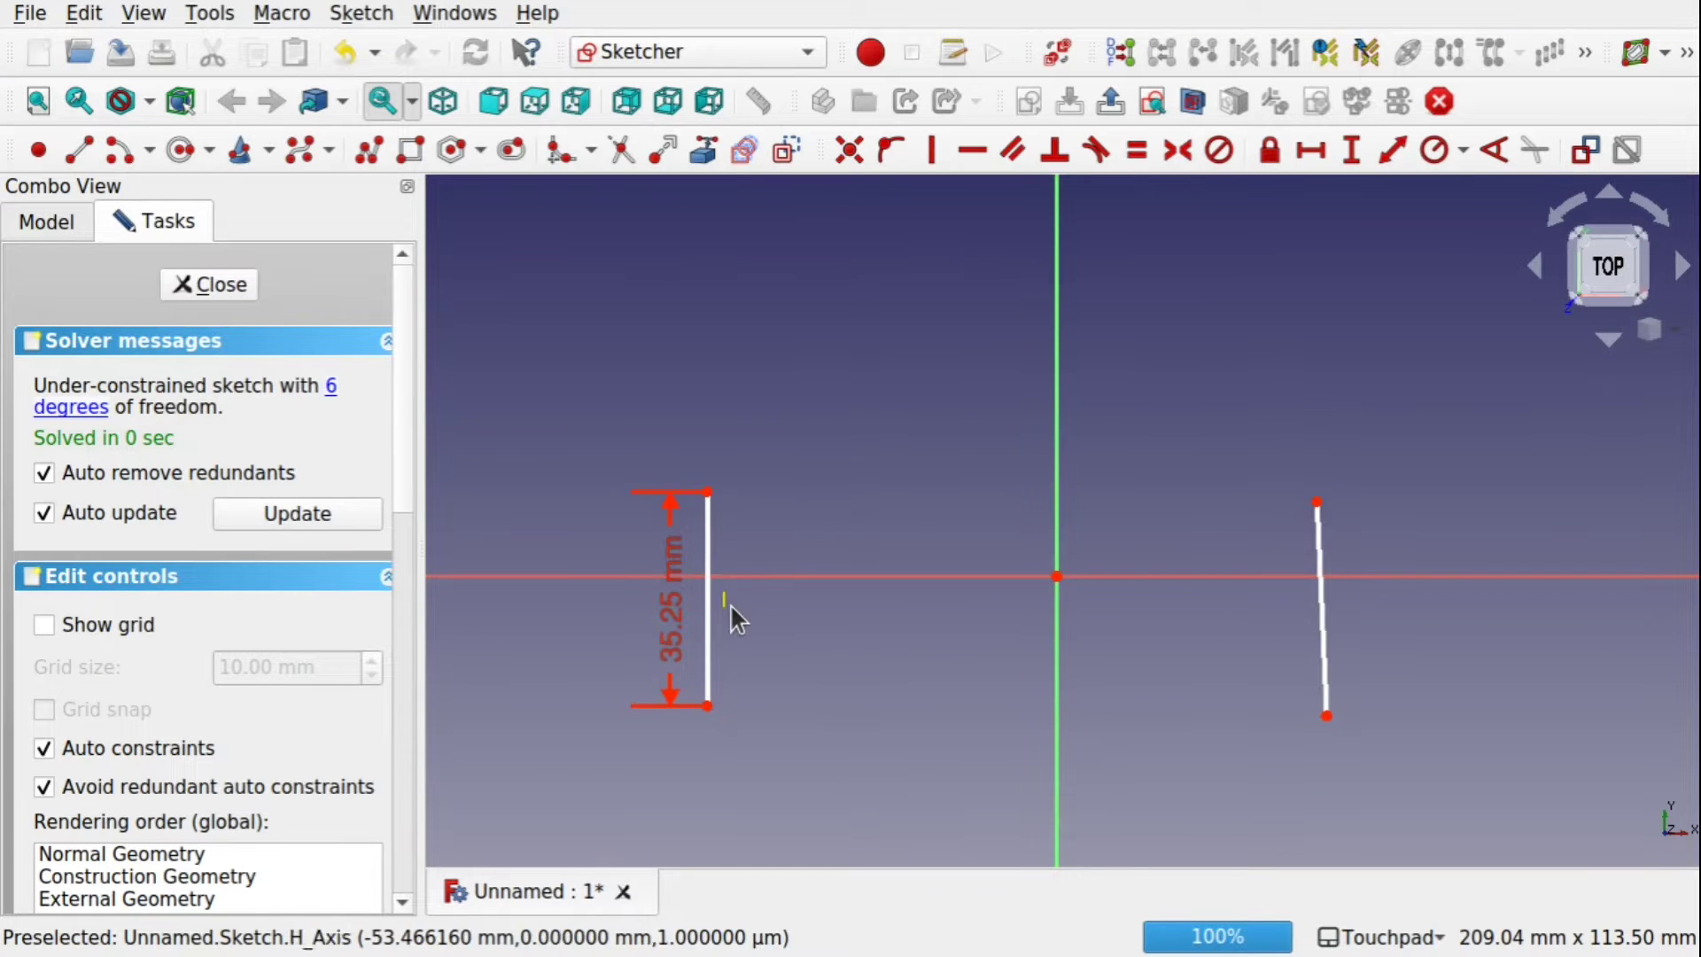
Add a 35.11 mm distance constraint along the right line and close the sketch
left_click(1324, 625)
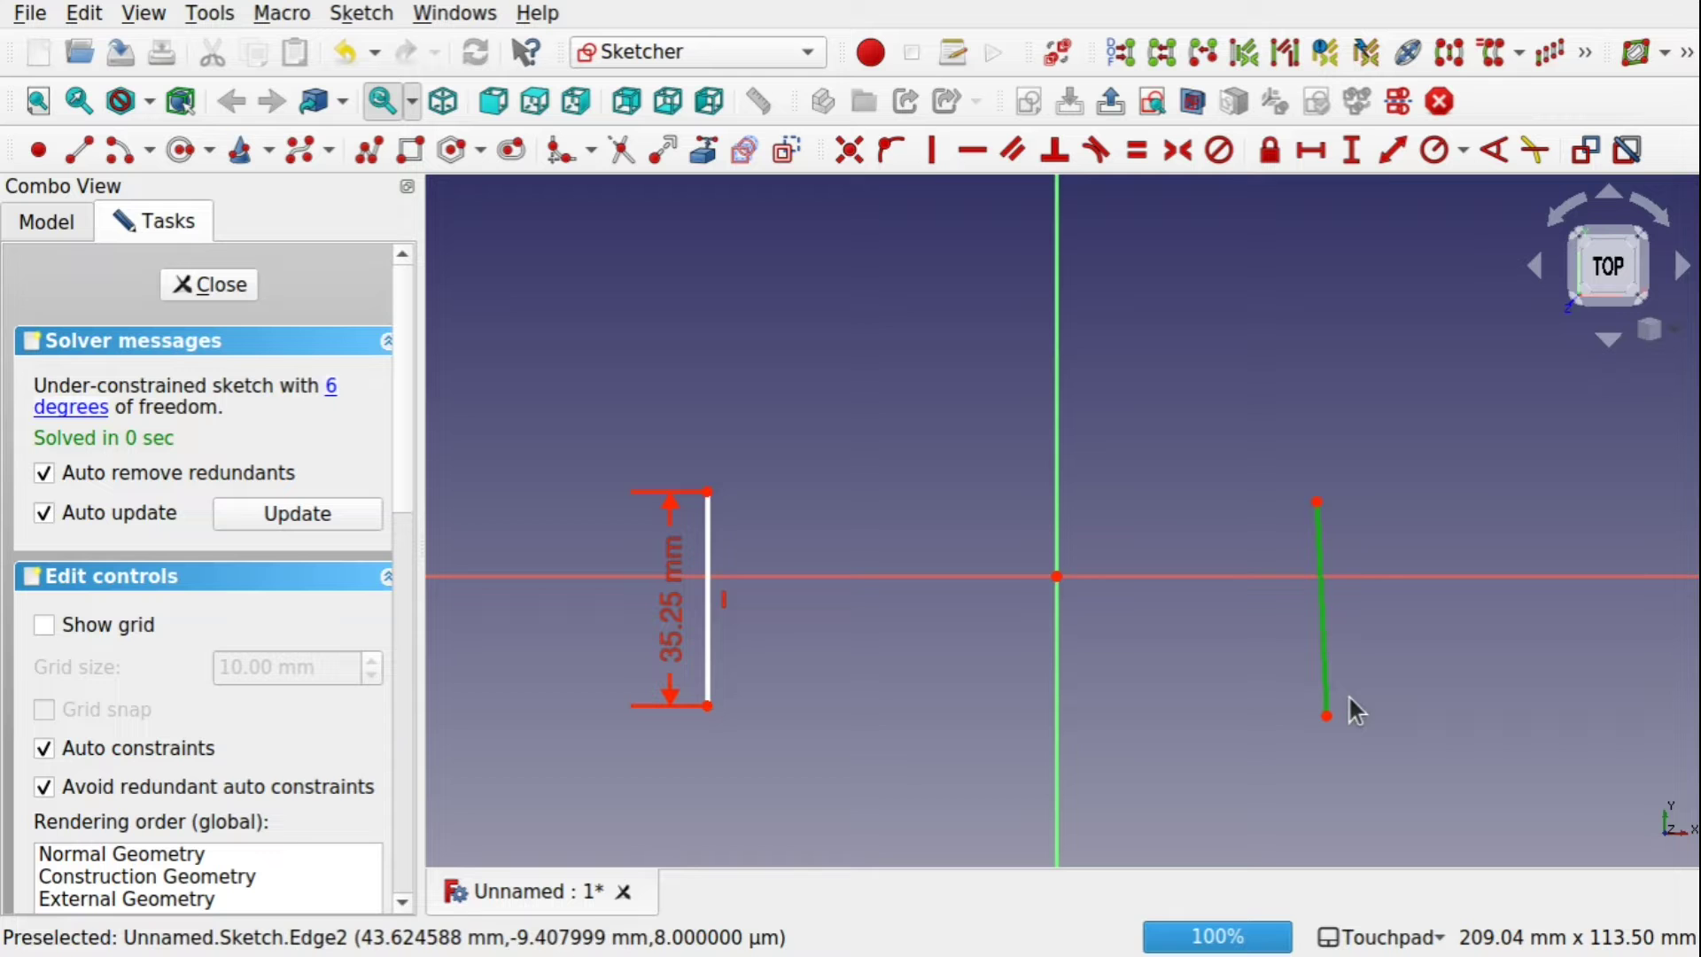
left_click(1383, 158)
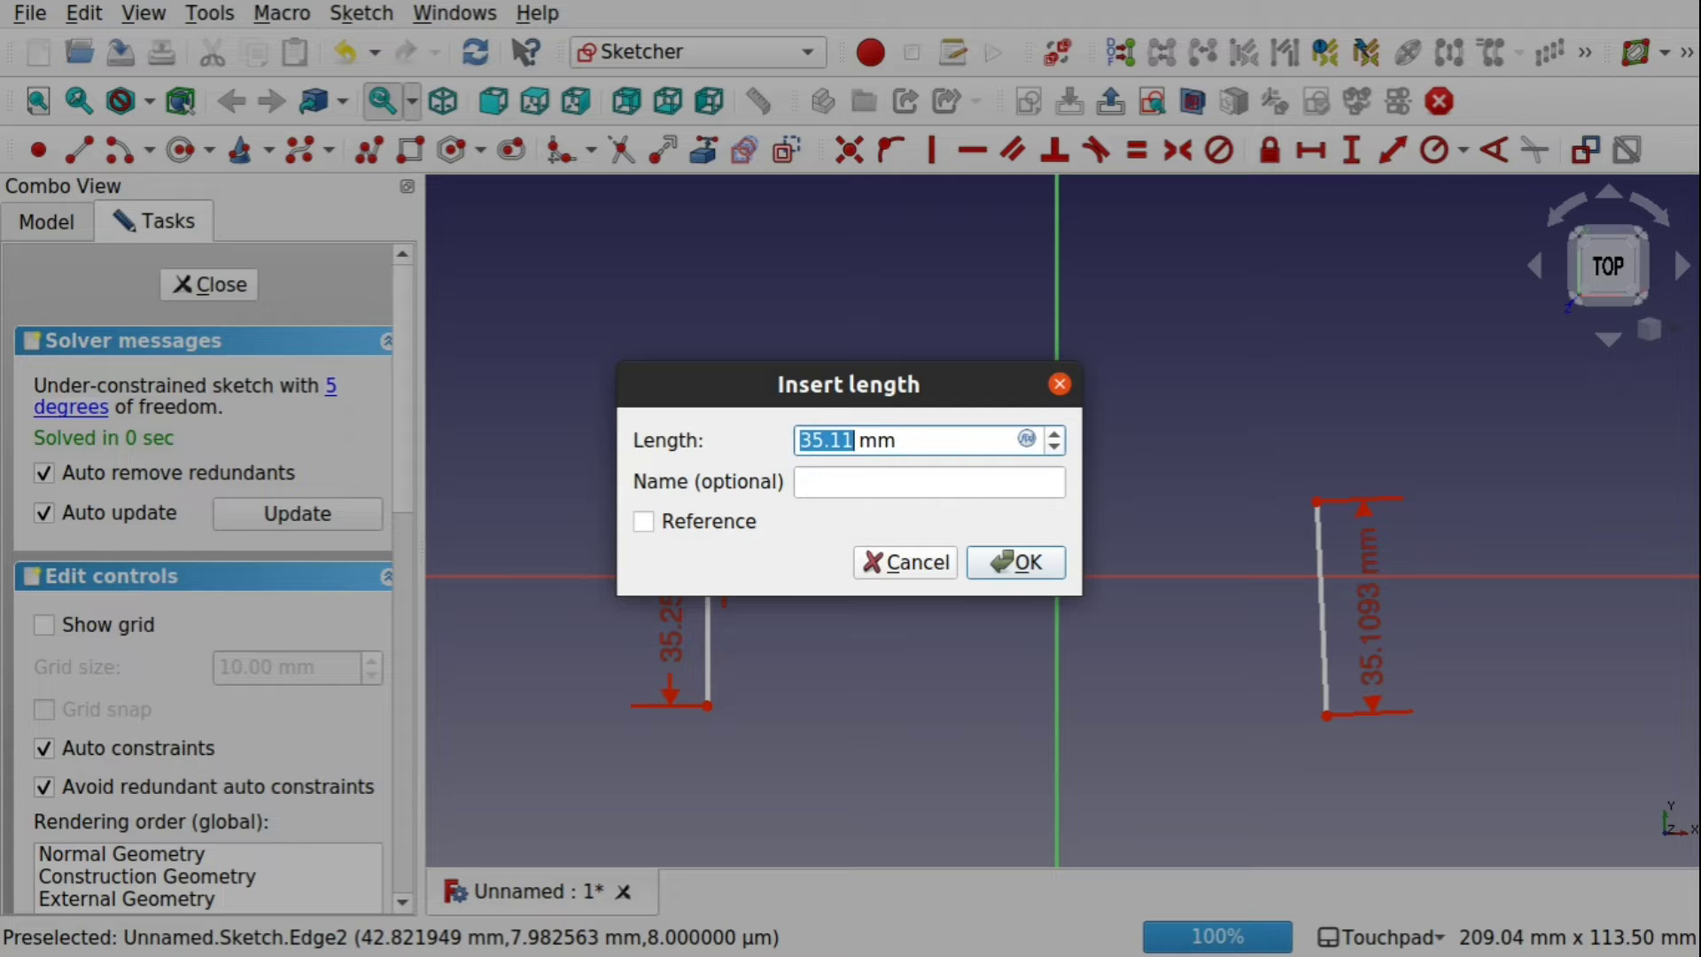
left_click(1016, 561)
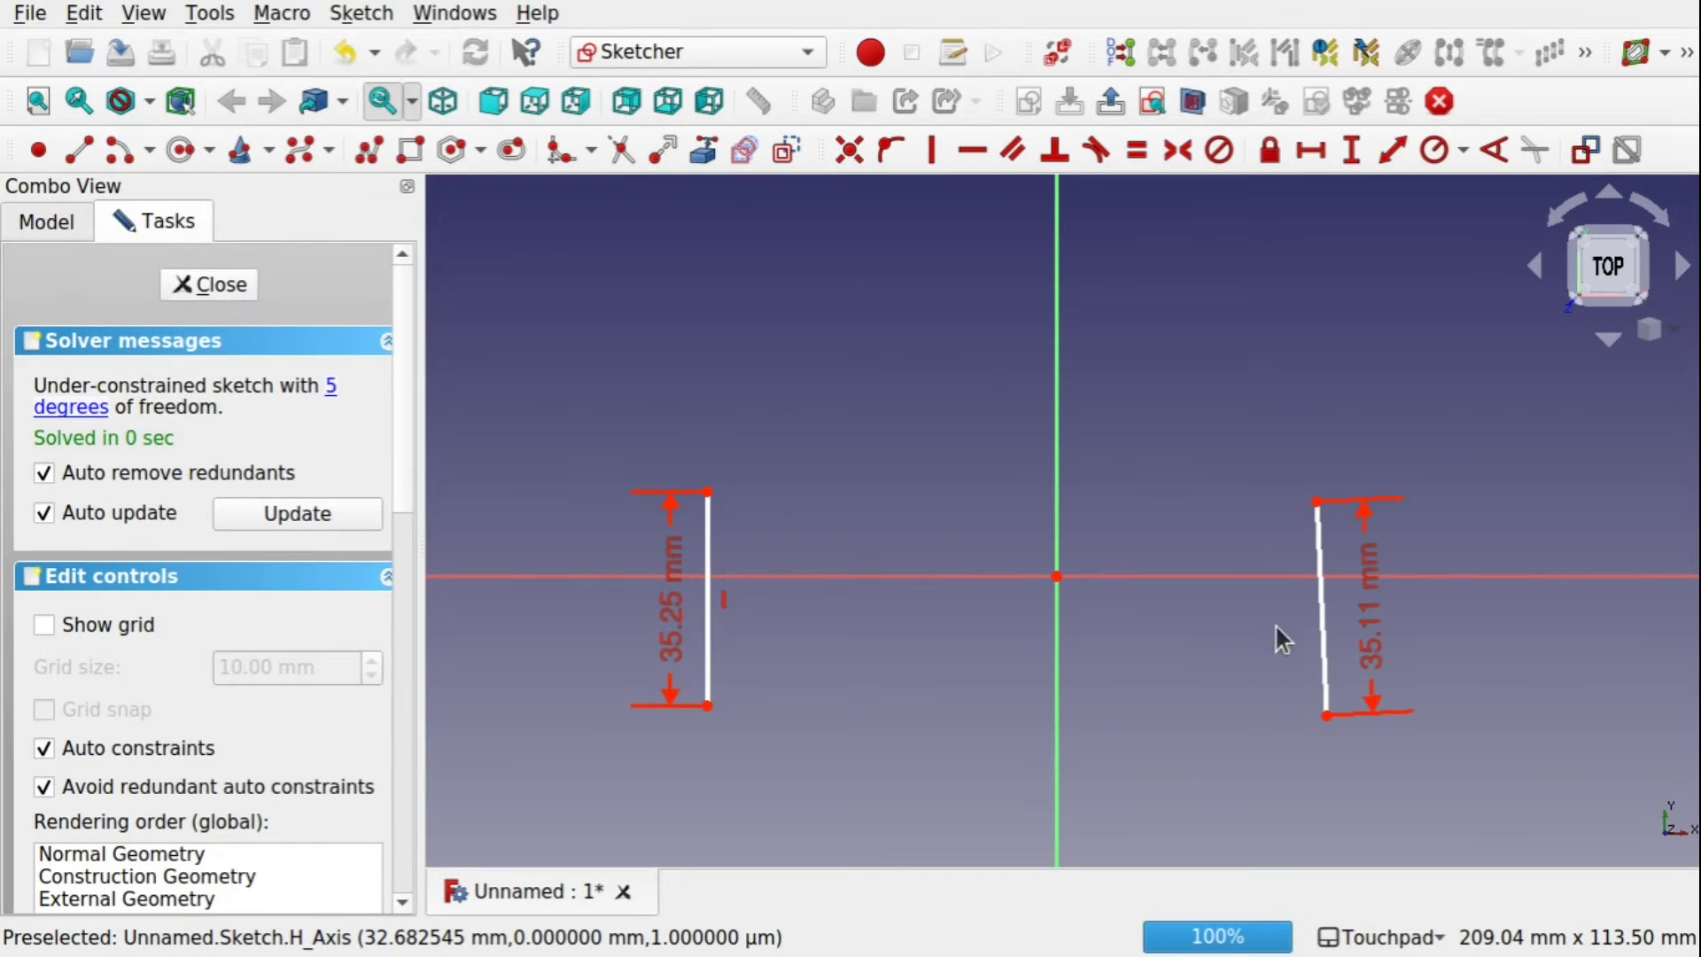
left_click(209, 284)
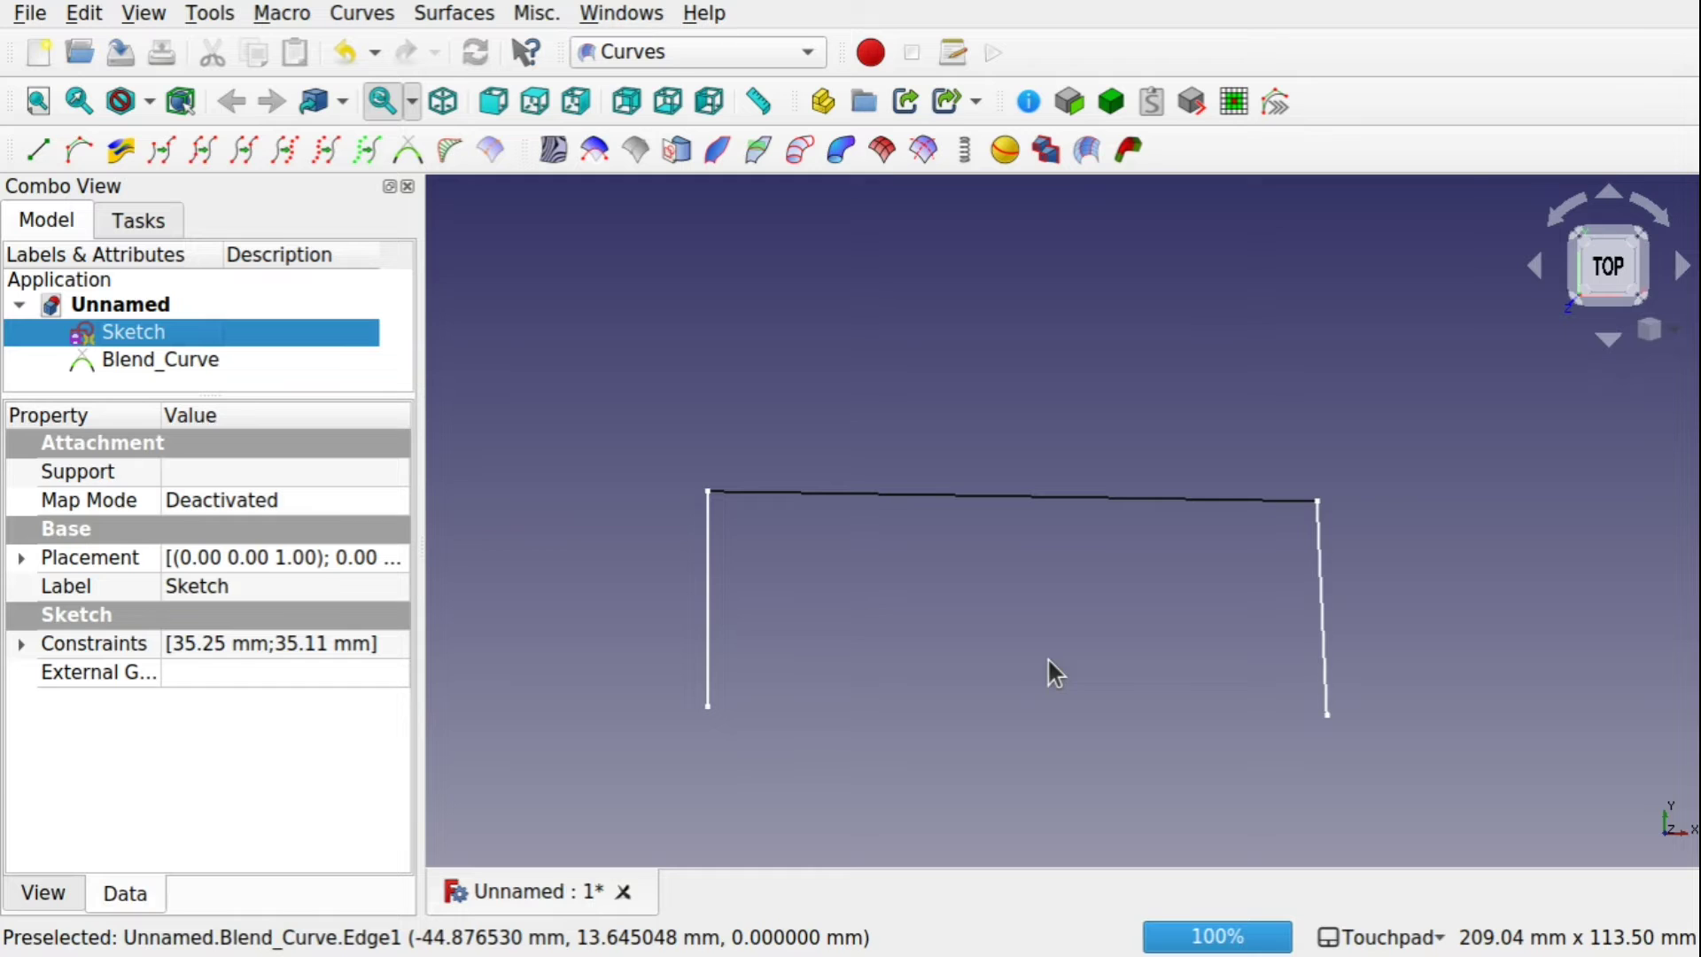
Set the blend curve's Continuity1 to G1
left_click(185, 372)
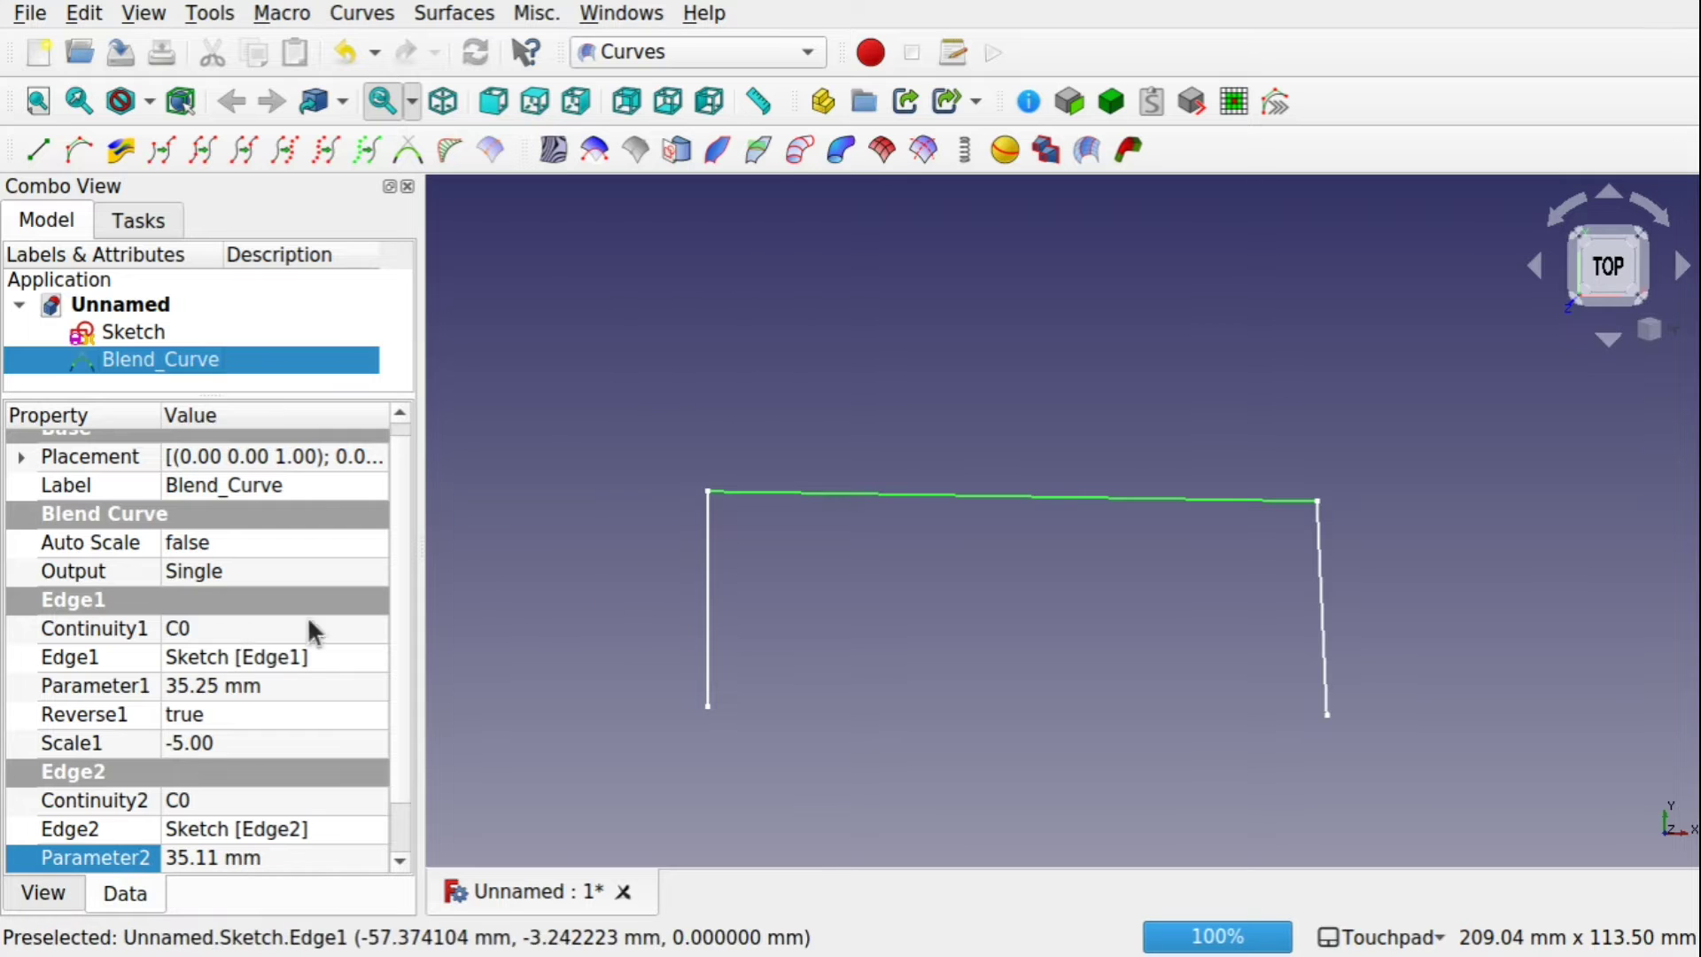
left_click(224, 625)
left_click(223, 625)
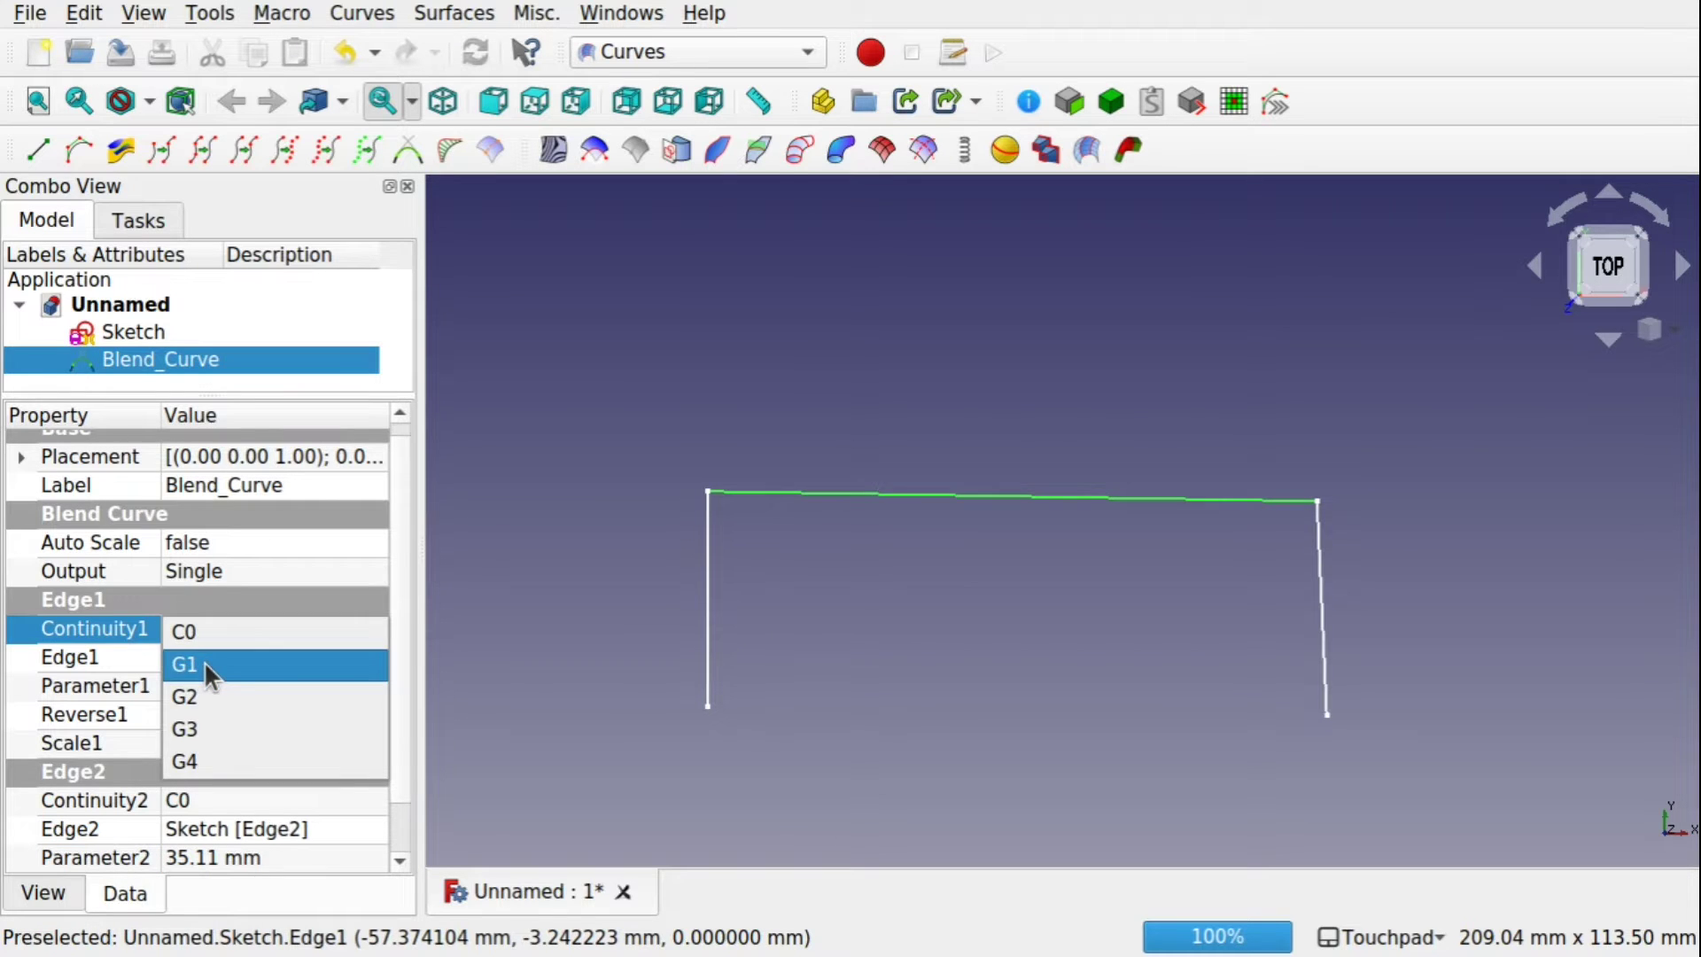
left_click(204, 661)
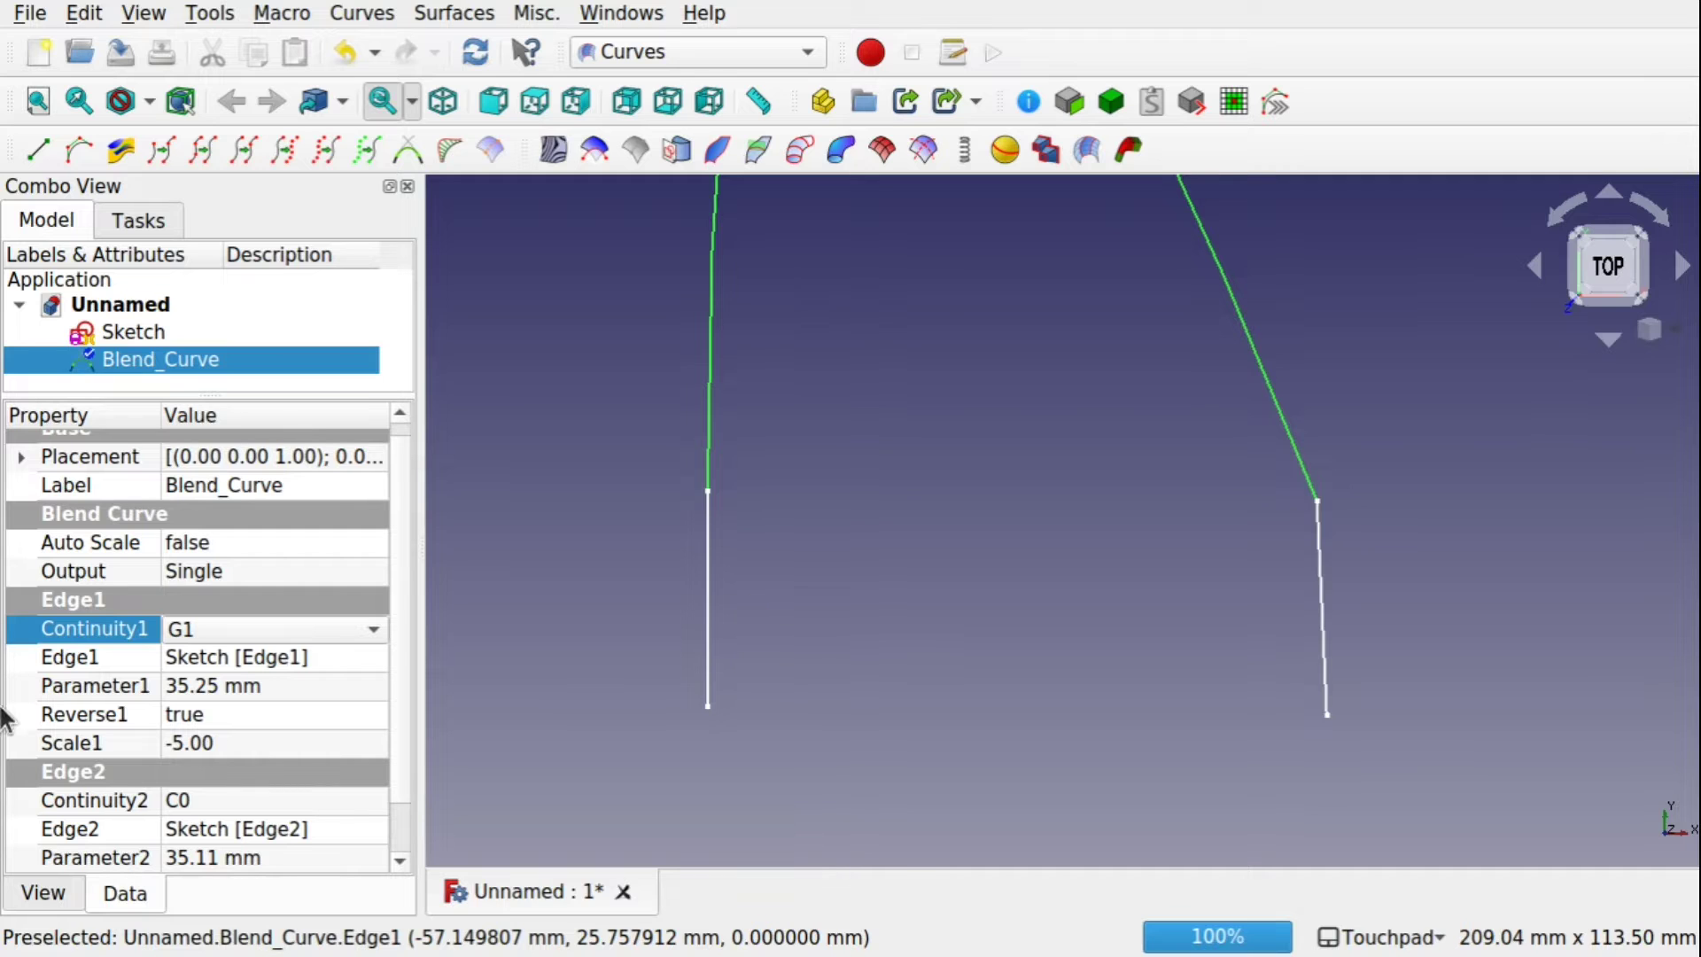
Vary the blend curve's Scale1 gradually to 0, through -1.65 and 0.10, and leave it at -1.05
left_click(263, 744)
left_click(263, 746)
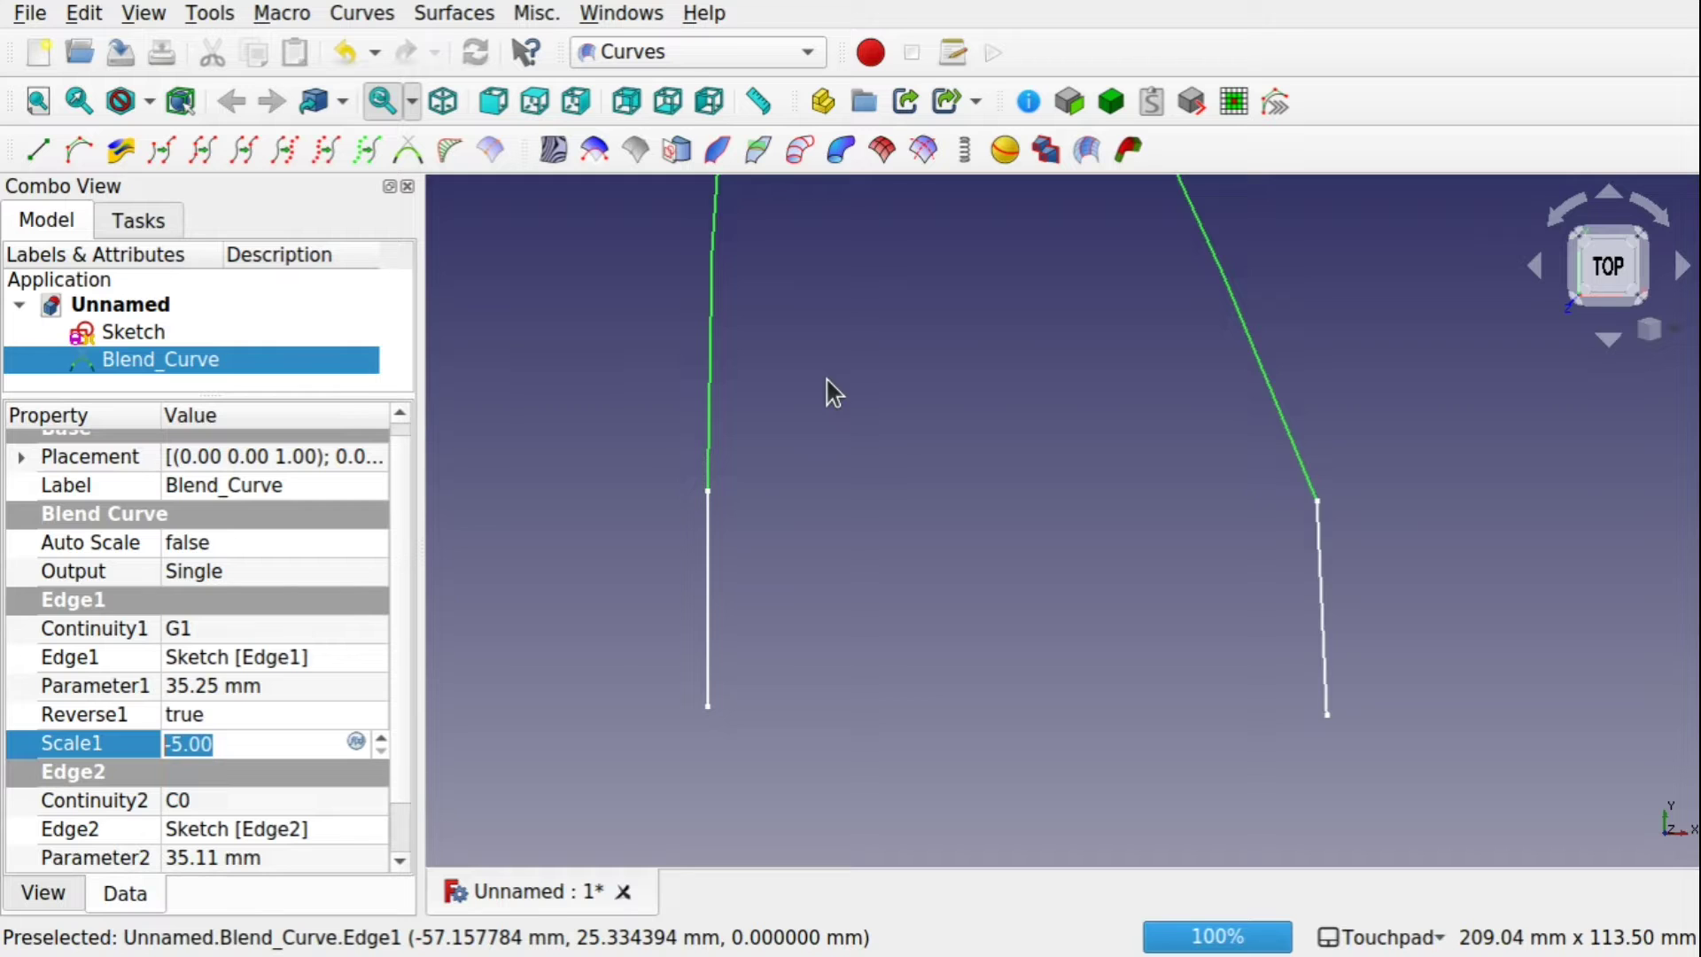
scroll(830, 390, "down", 5)
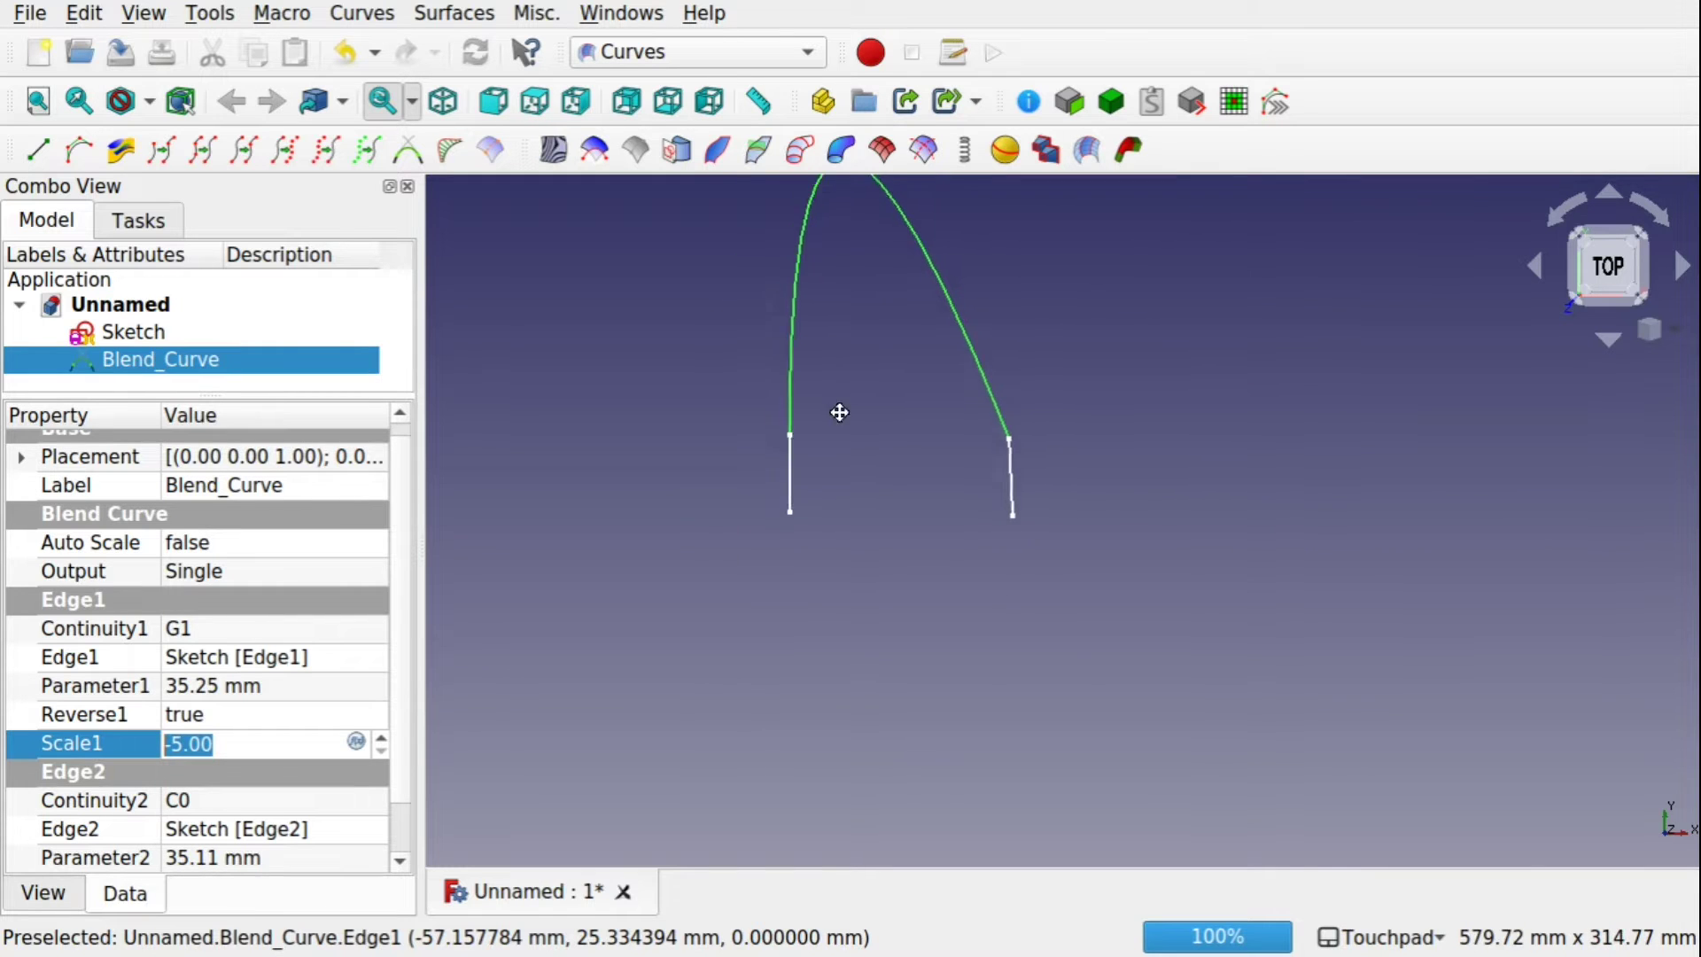
middle_click_drag(839, 412, 884, 597)
scroll(880, 594, "up", 3)
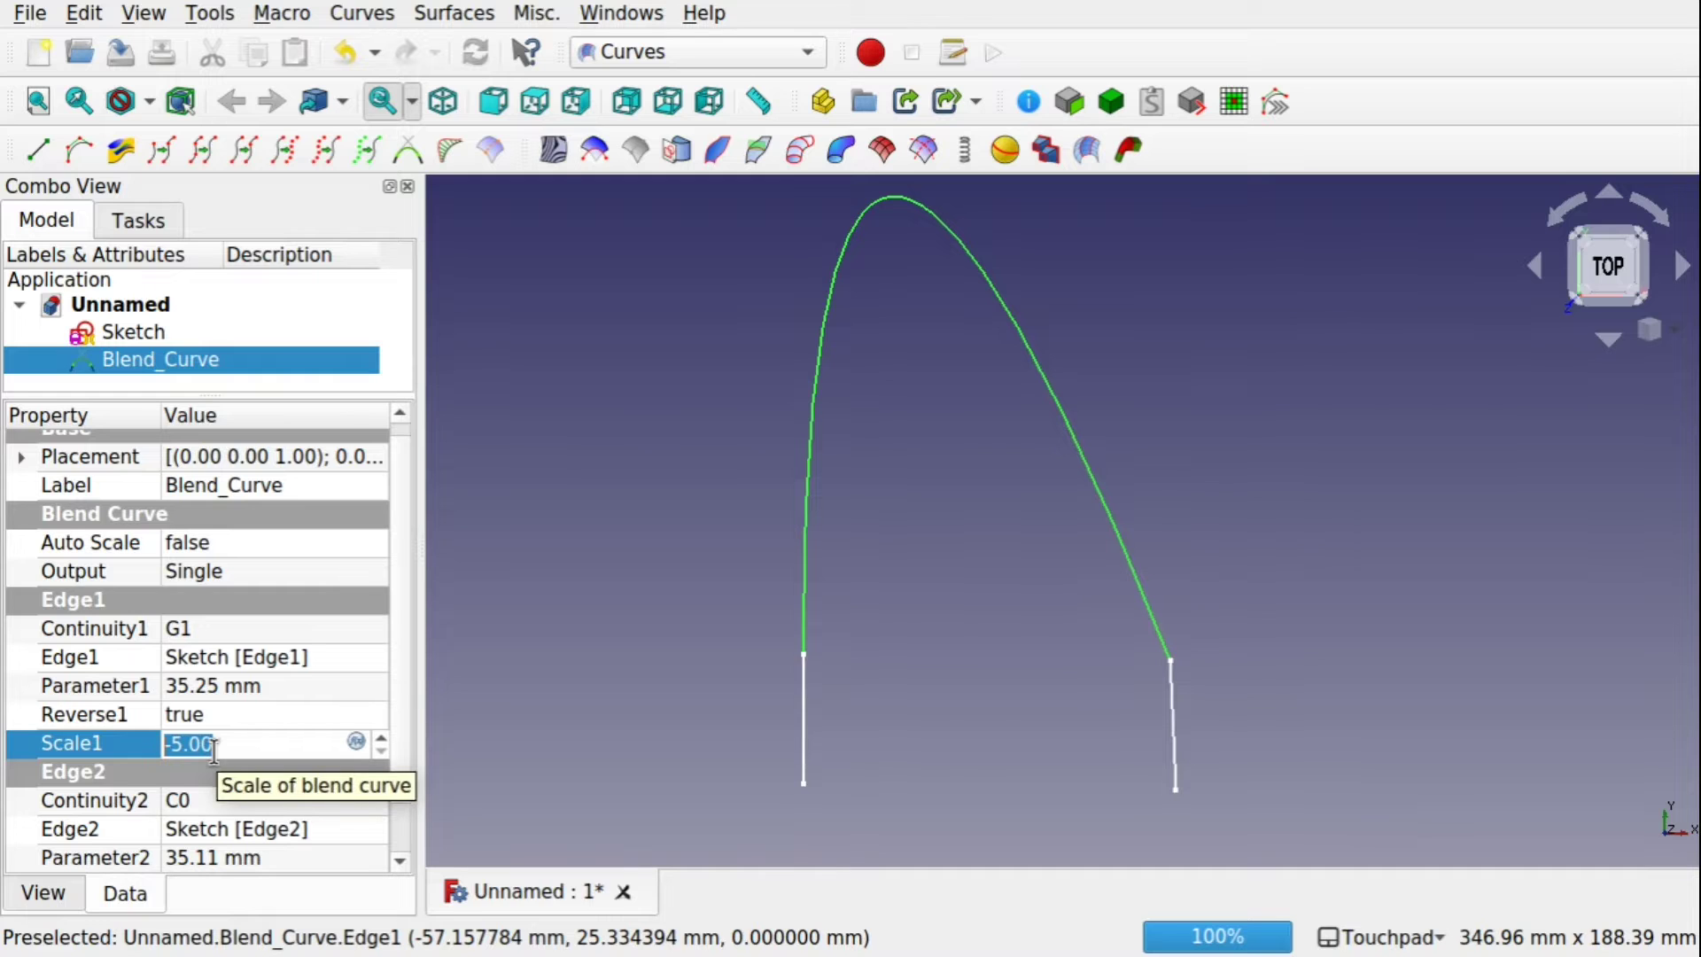
scroll(213, 749, "up", 7)
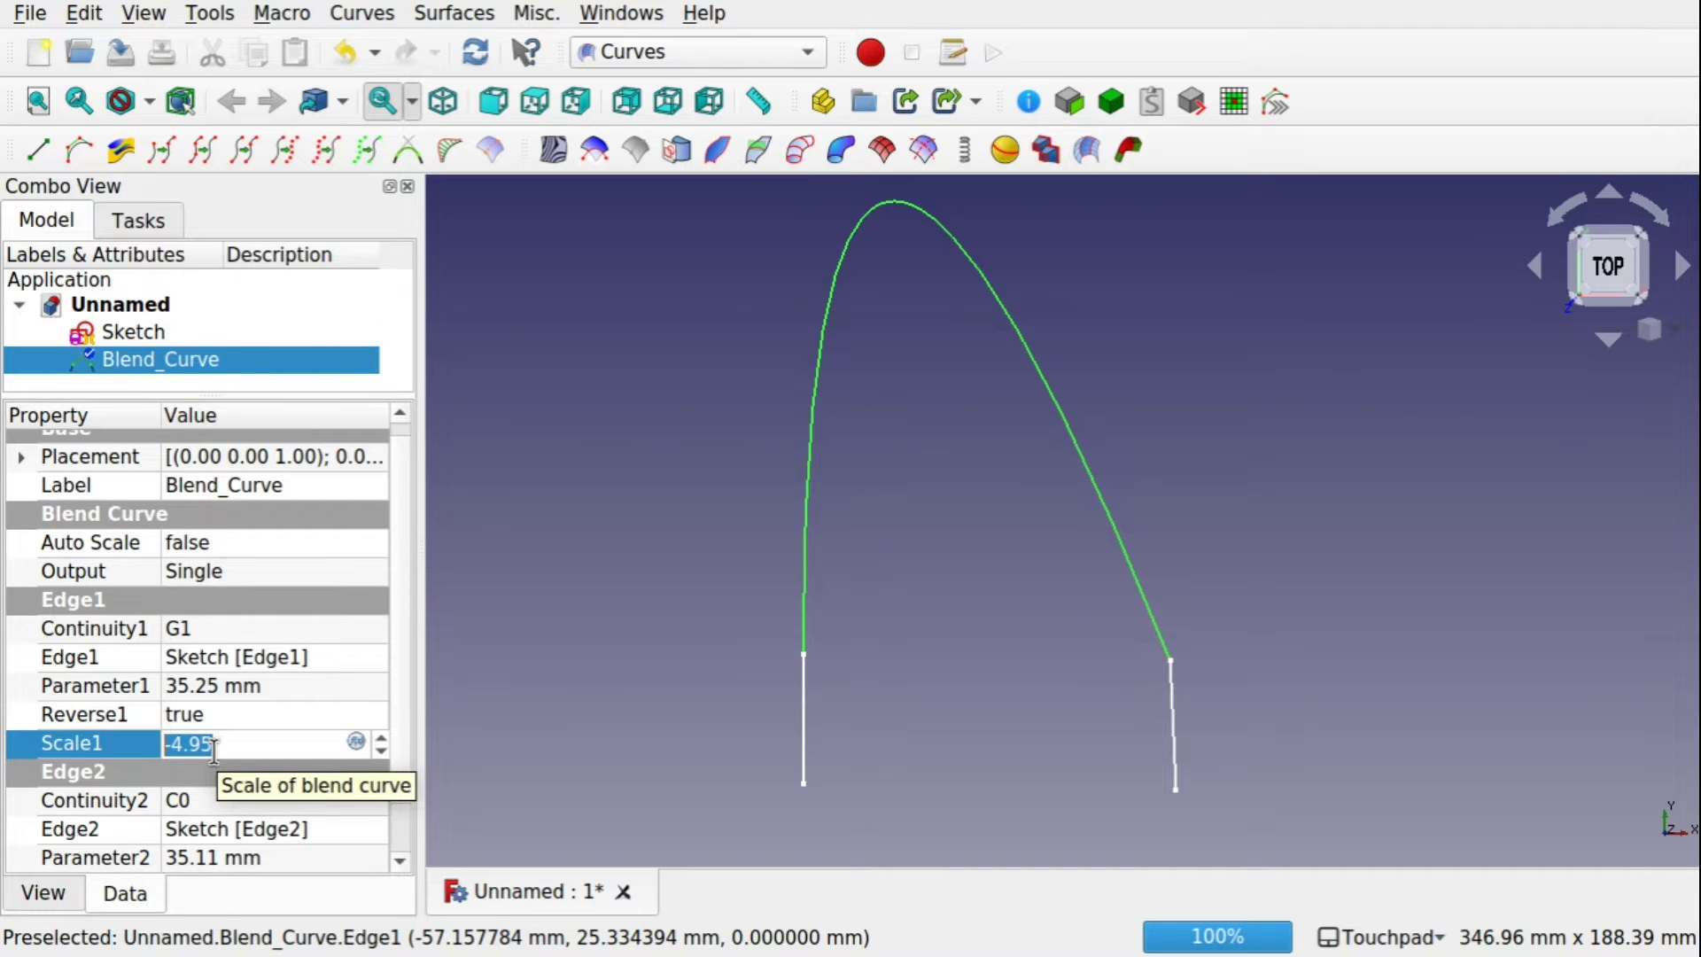
scroll(214, 750, "up", 20)
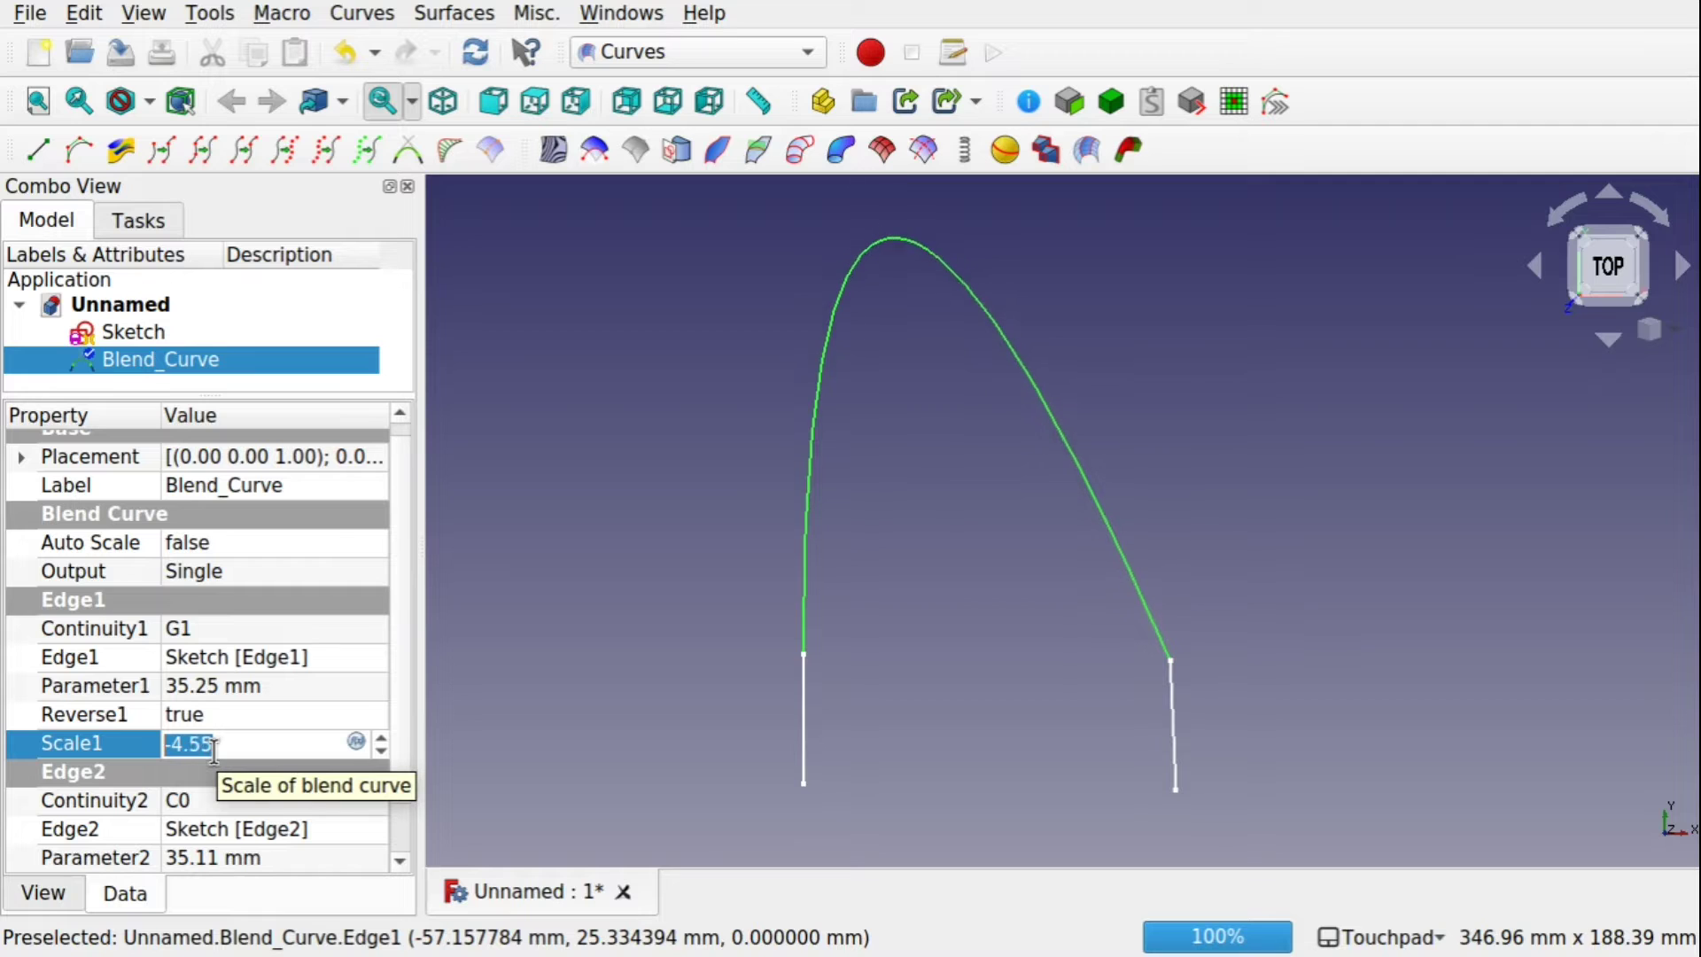
scroll(214, 750, "up", 20)
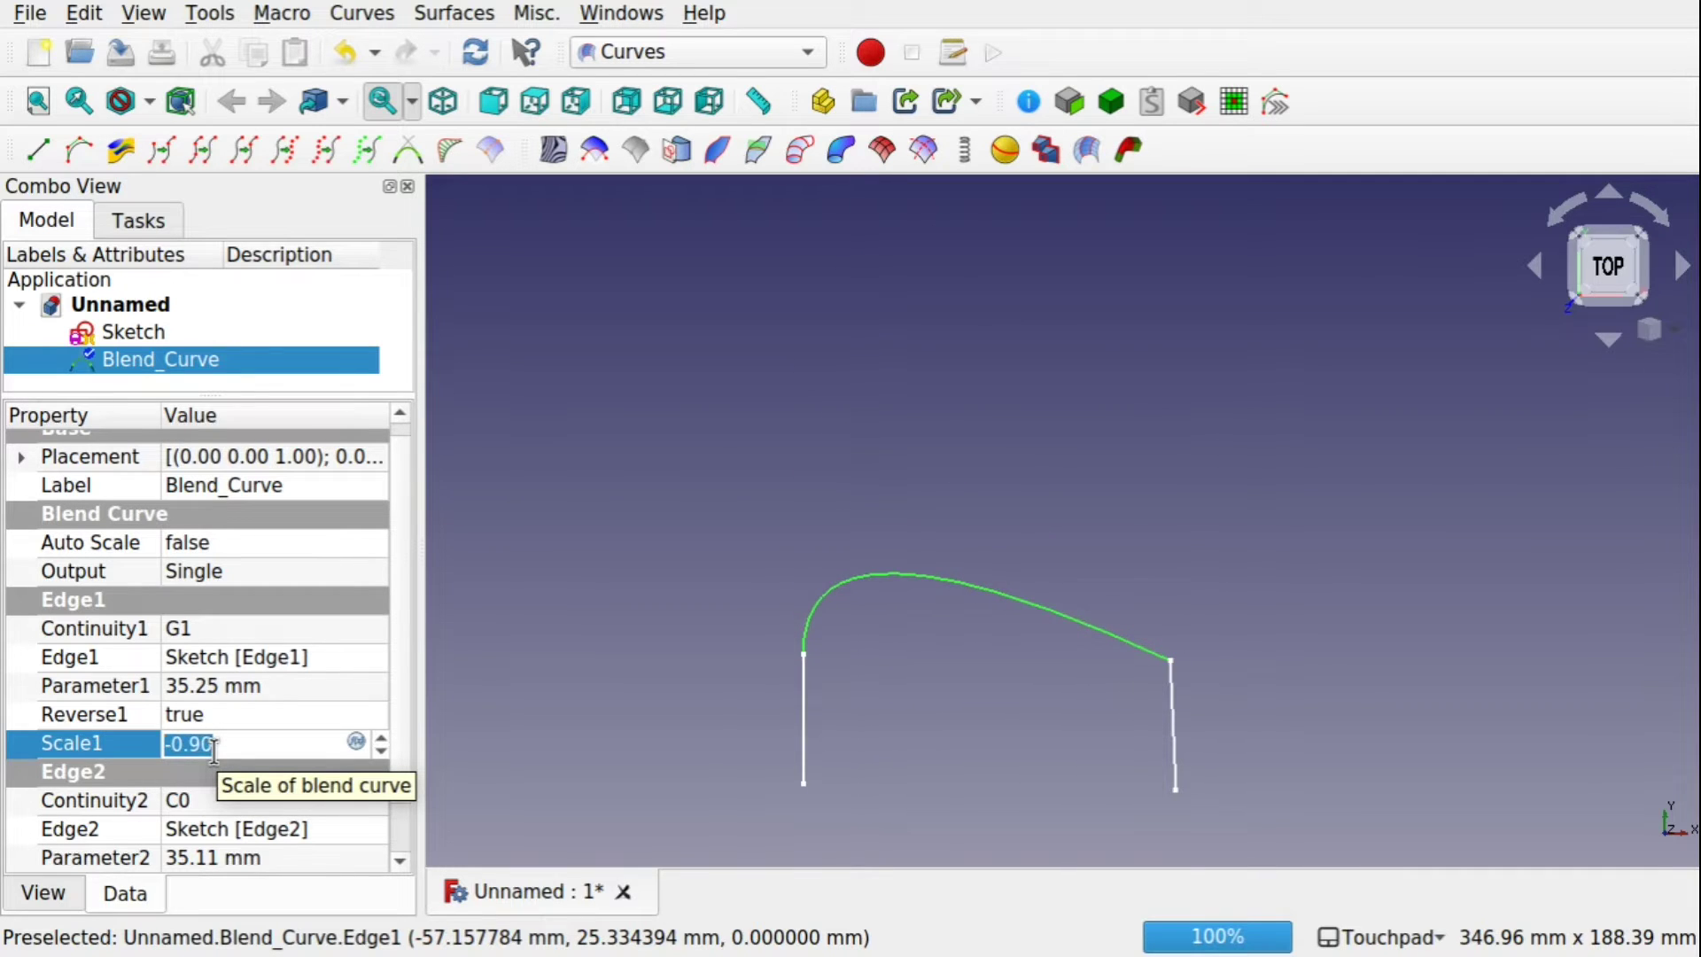
scroll(214, 749, "up", 10)
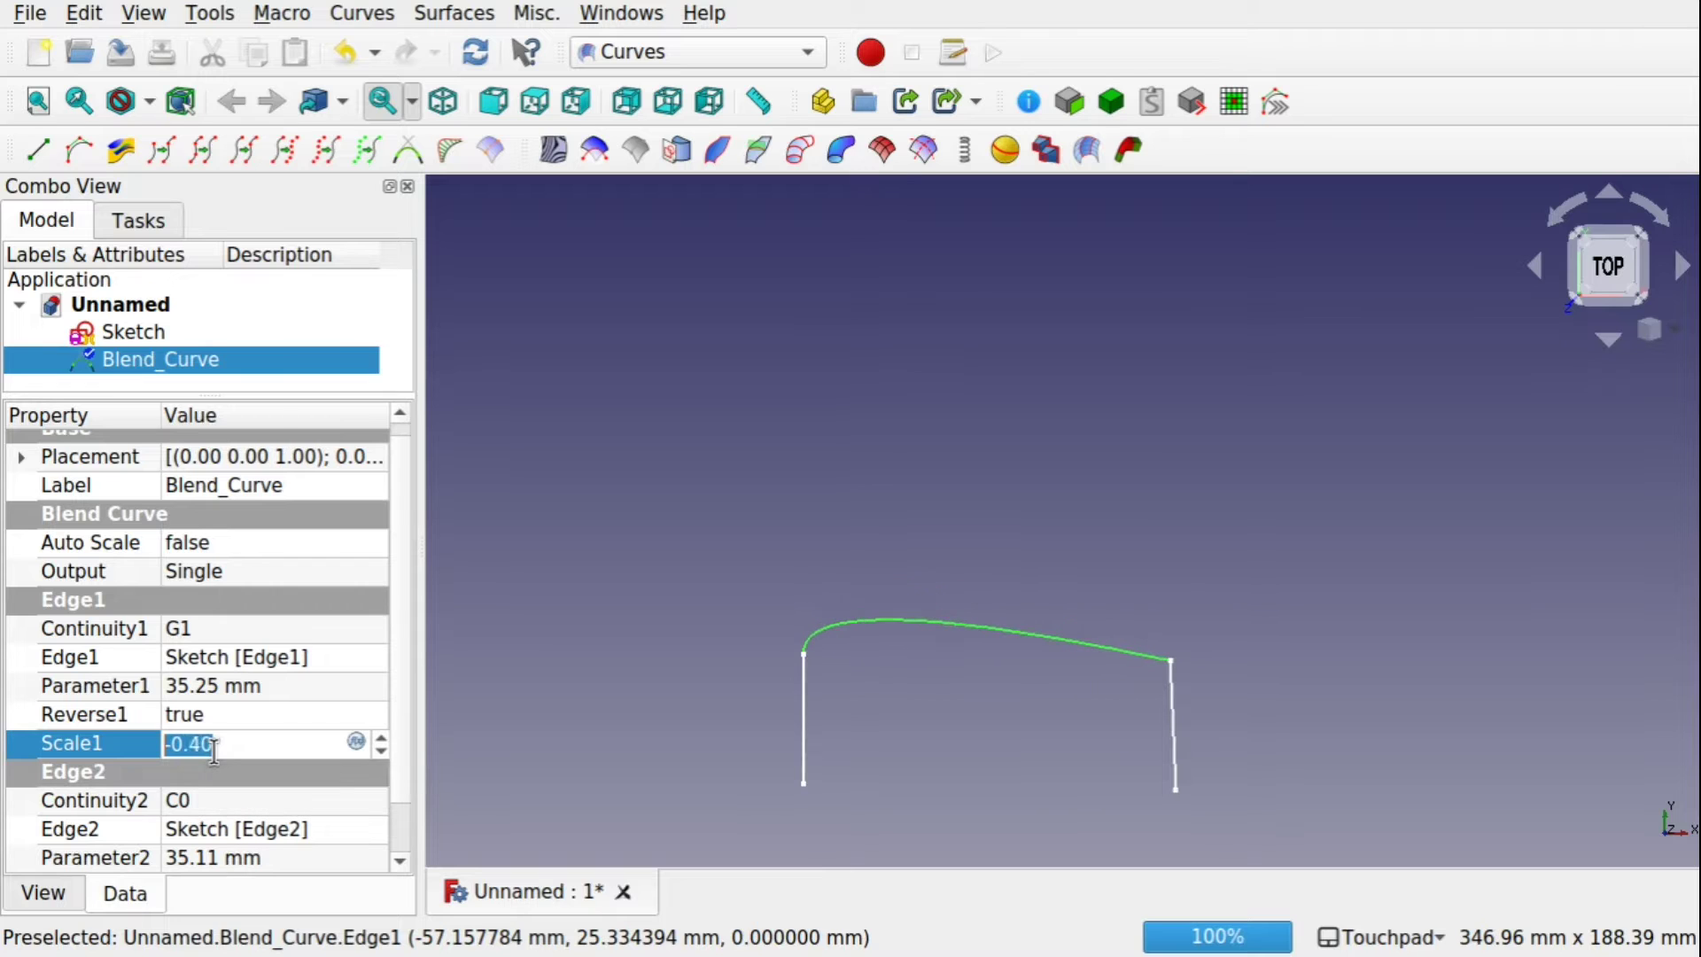
scroll(214, 750, "up", 8)
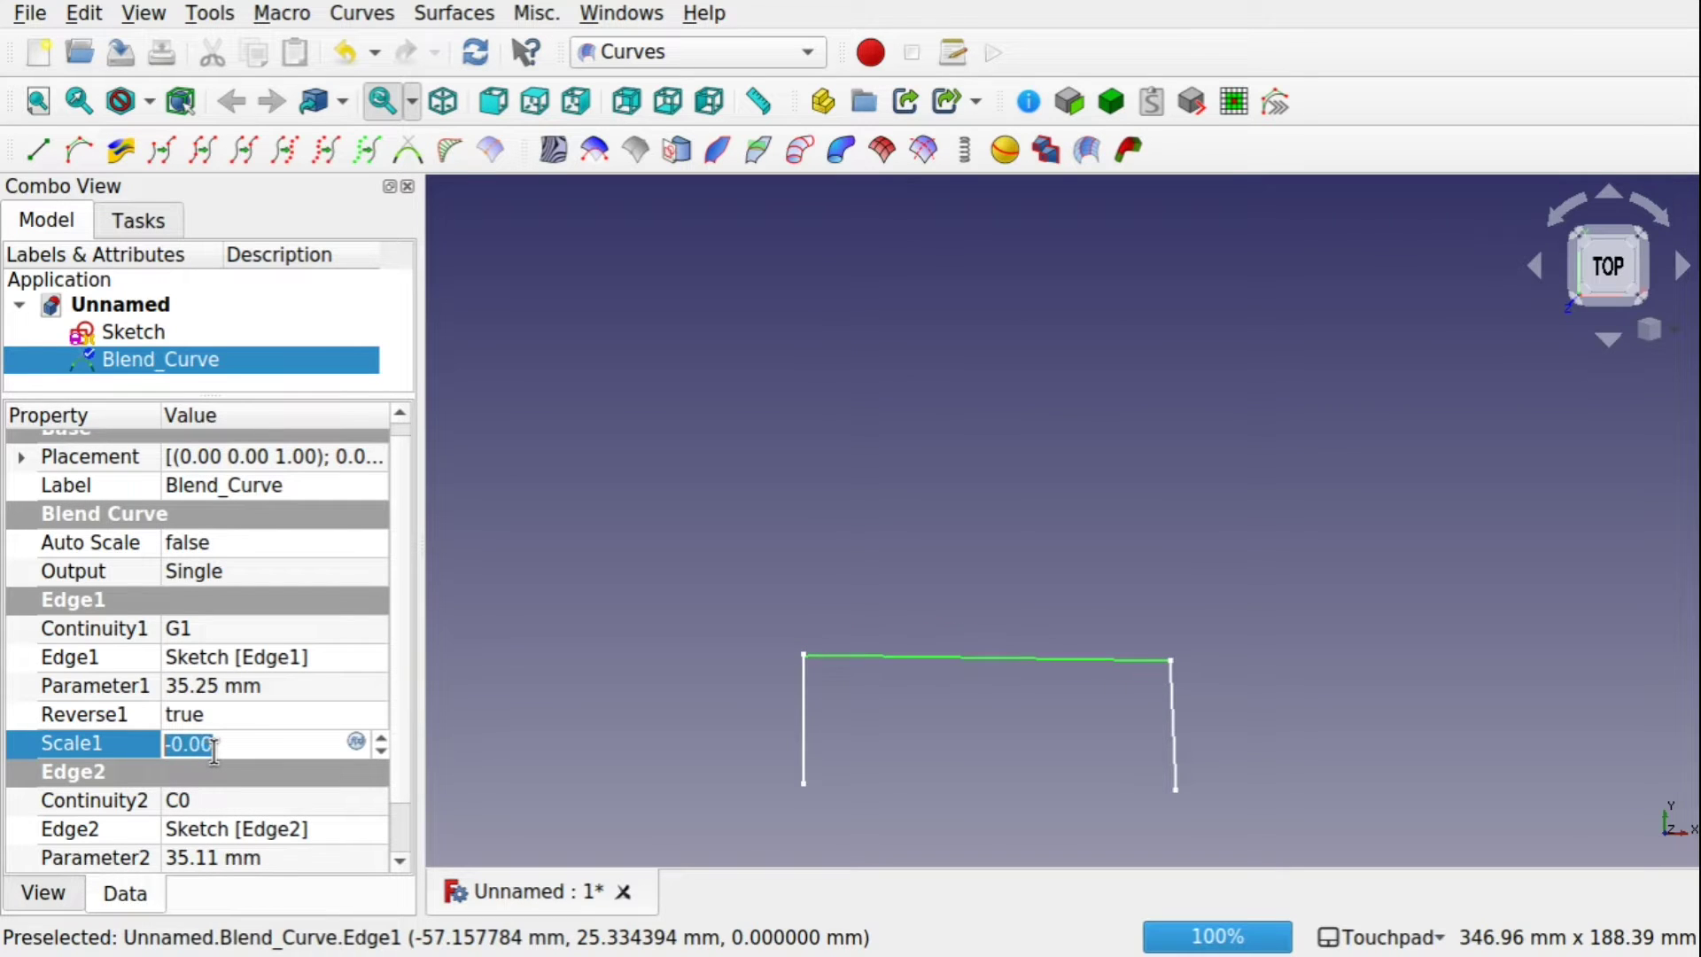
scroll(214, 749, "down", 20)
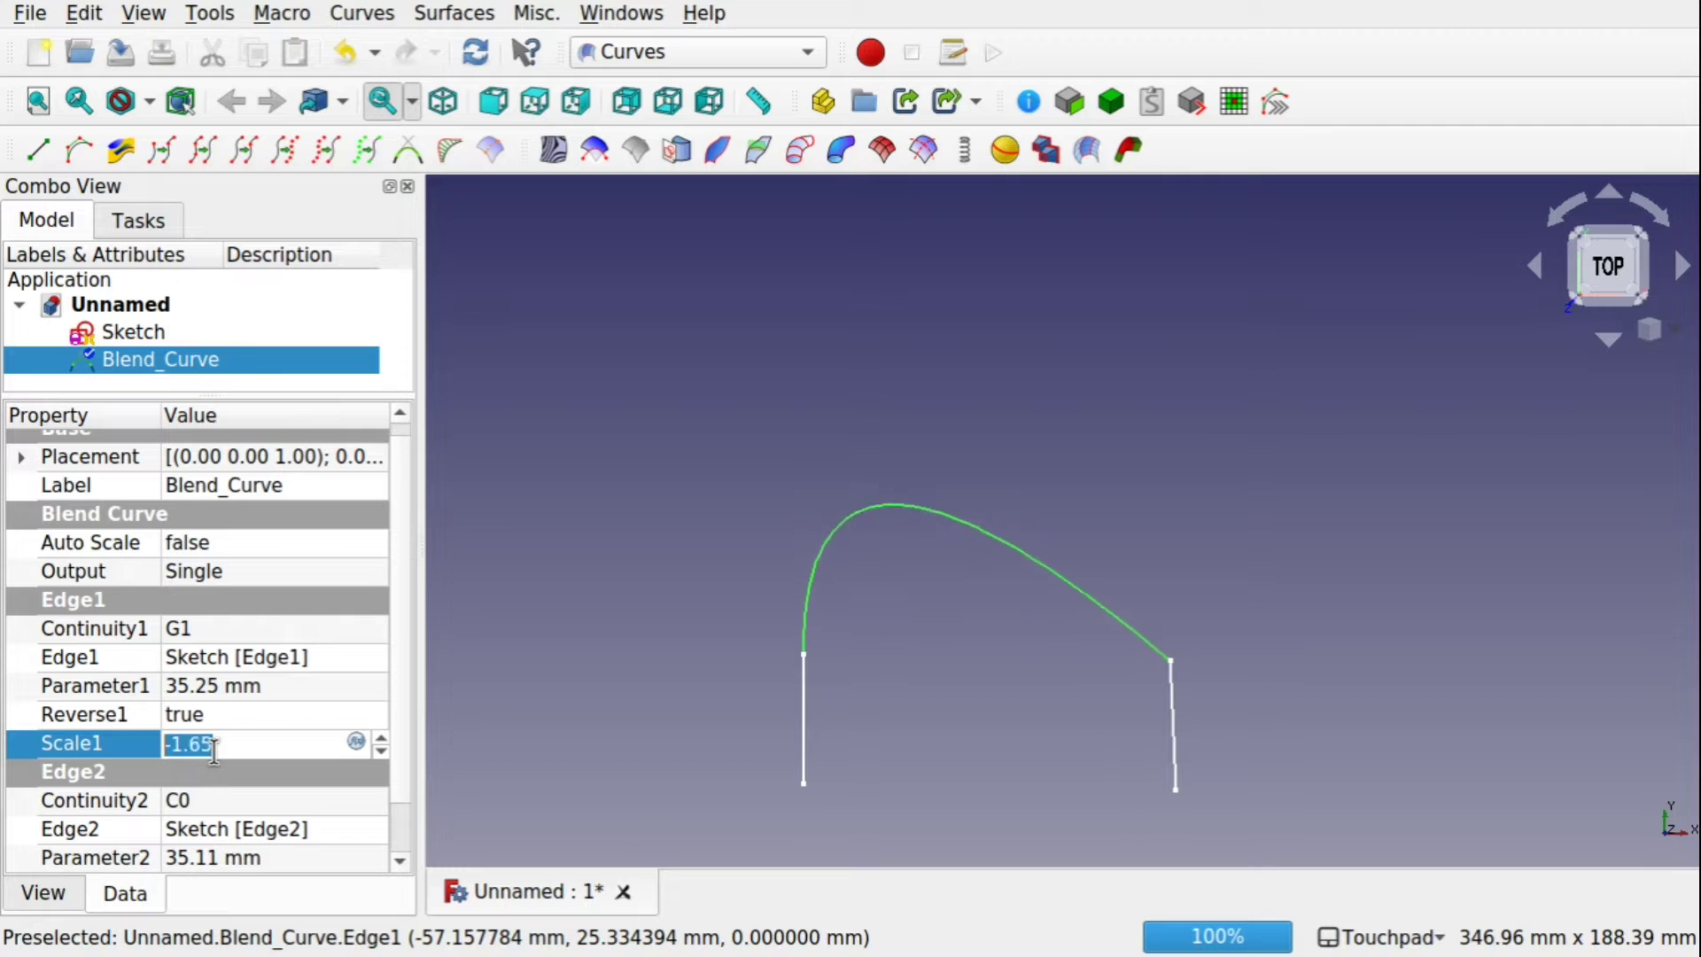
scroll(213, 749, "up", 20)
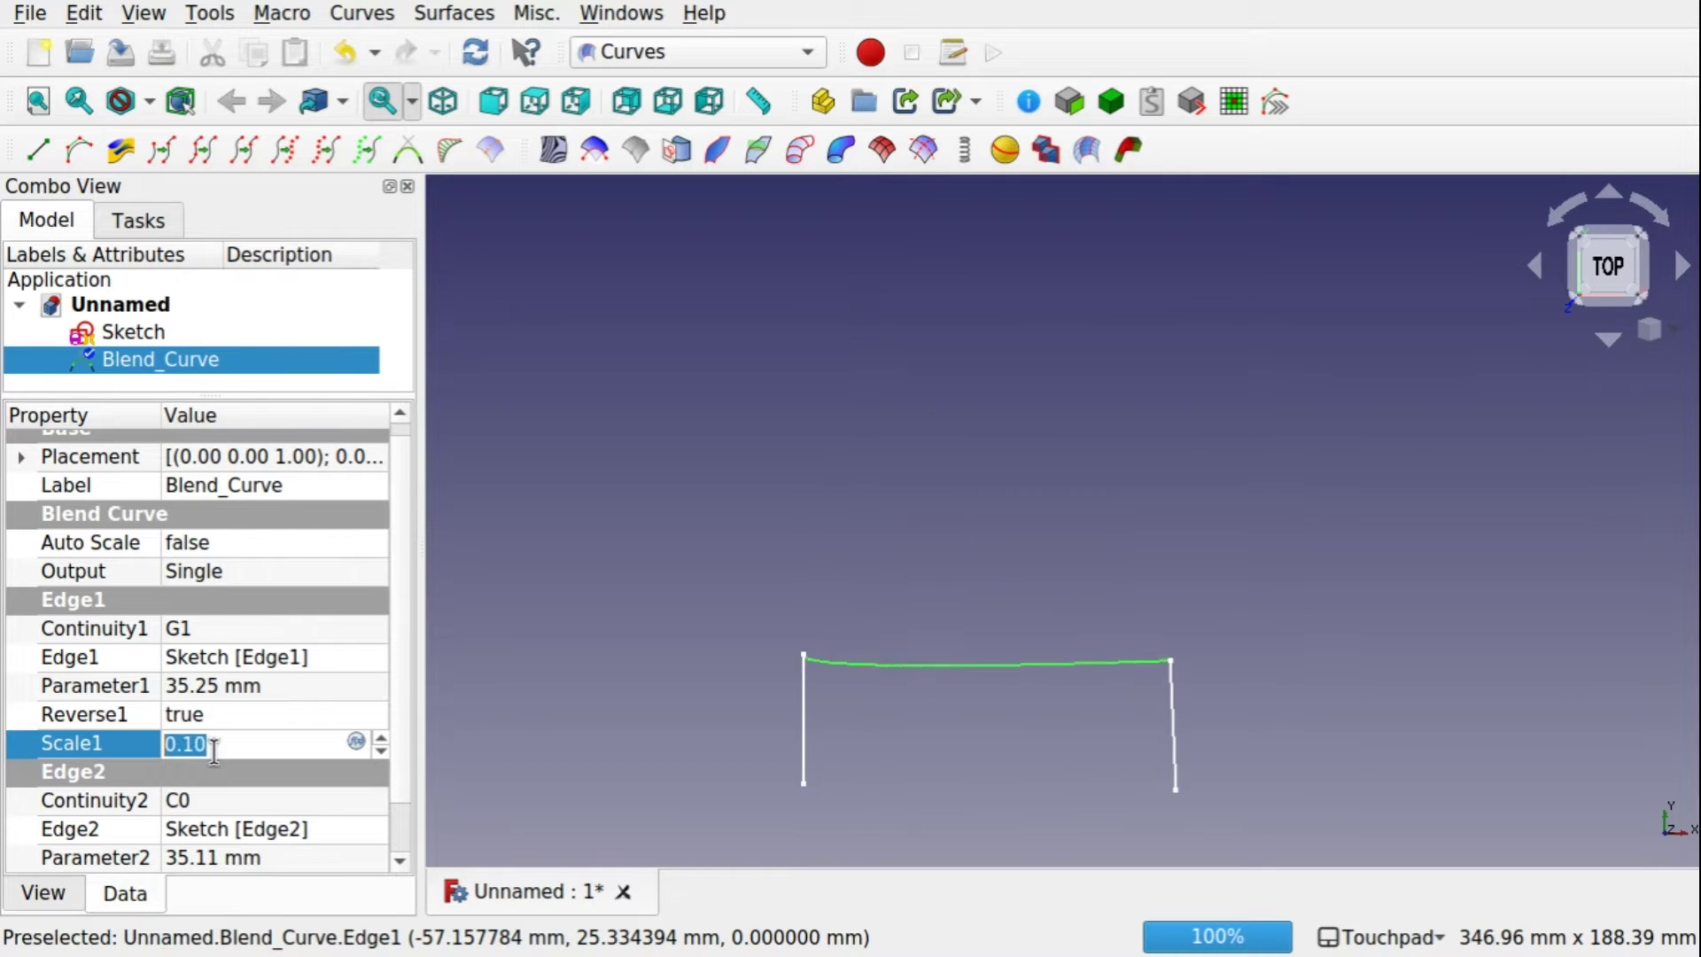
scroll(214, 750, "down", 20)
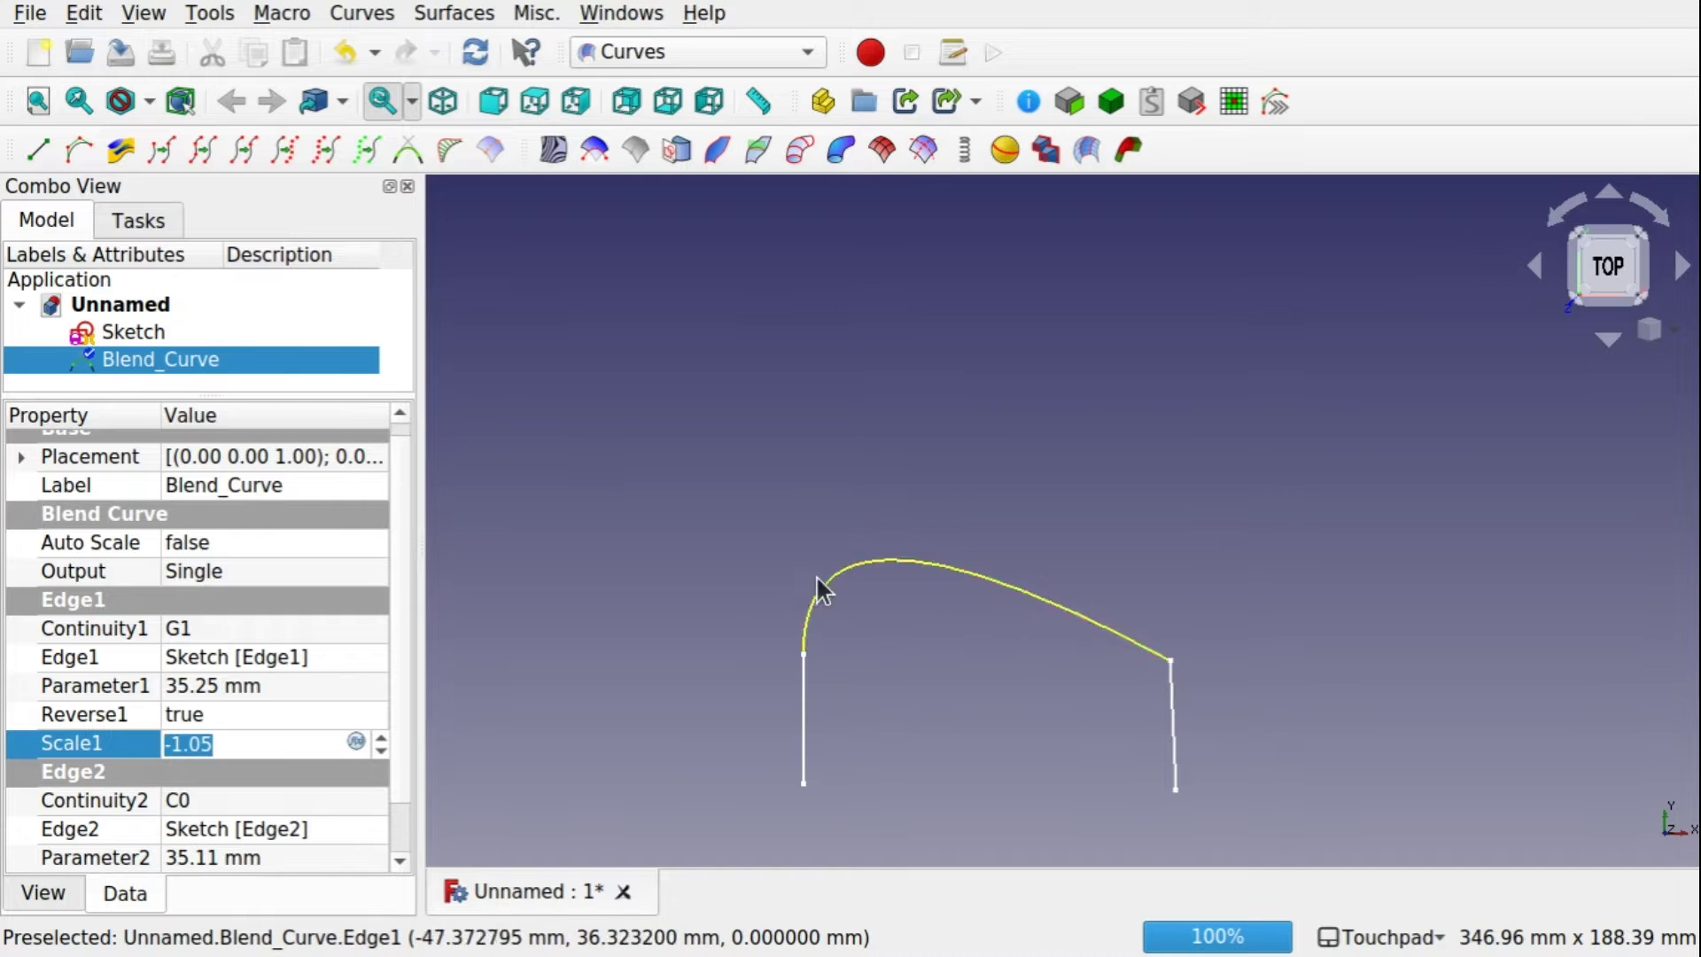
key("Right")
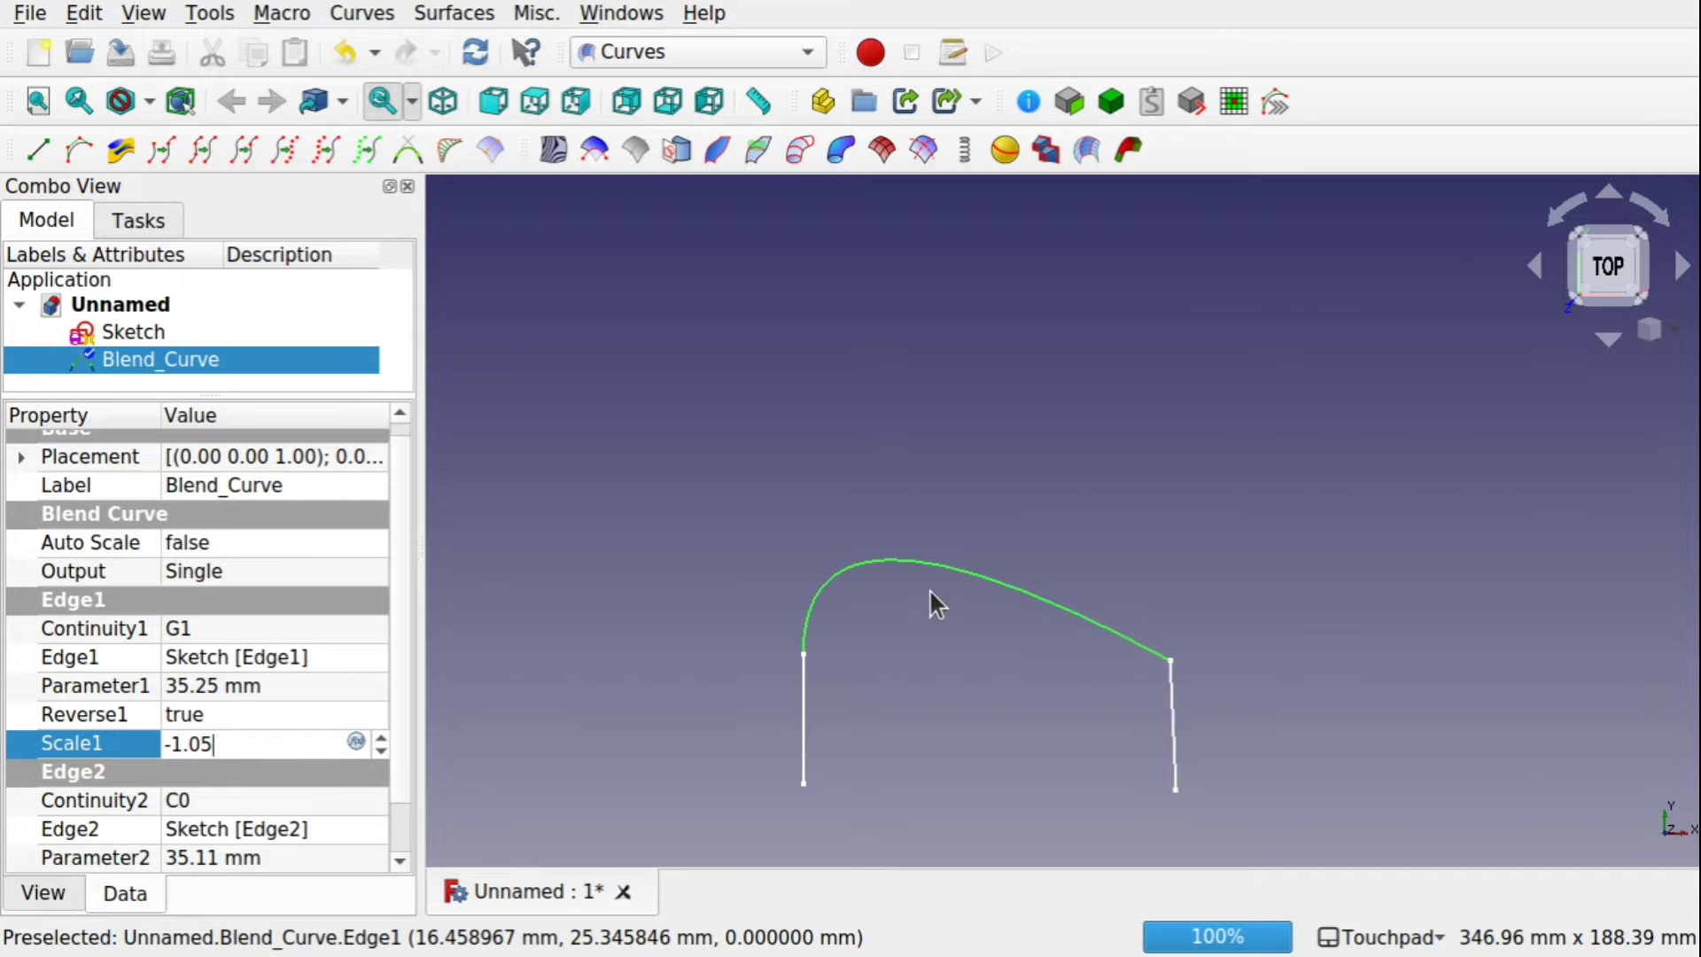
Set the blend curve's Continuity1 to G2
left_click(234, 625)
left_click(234, 625)
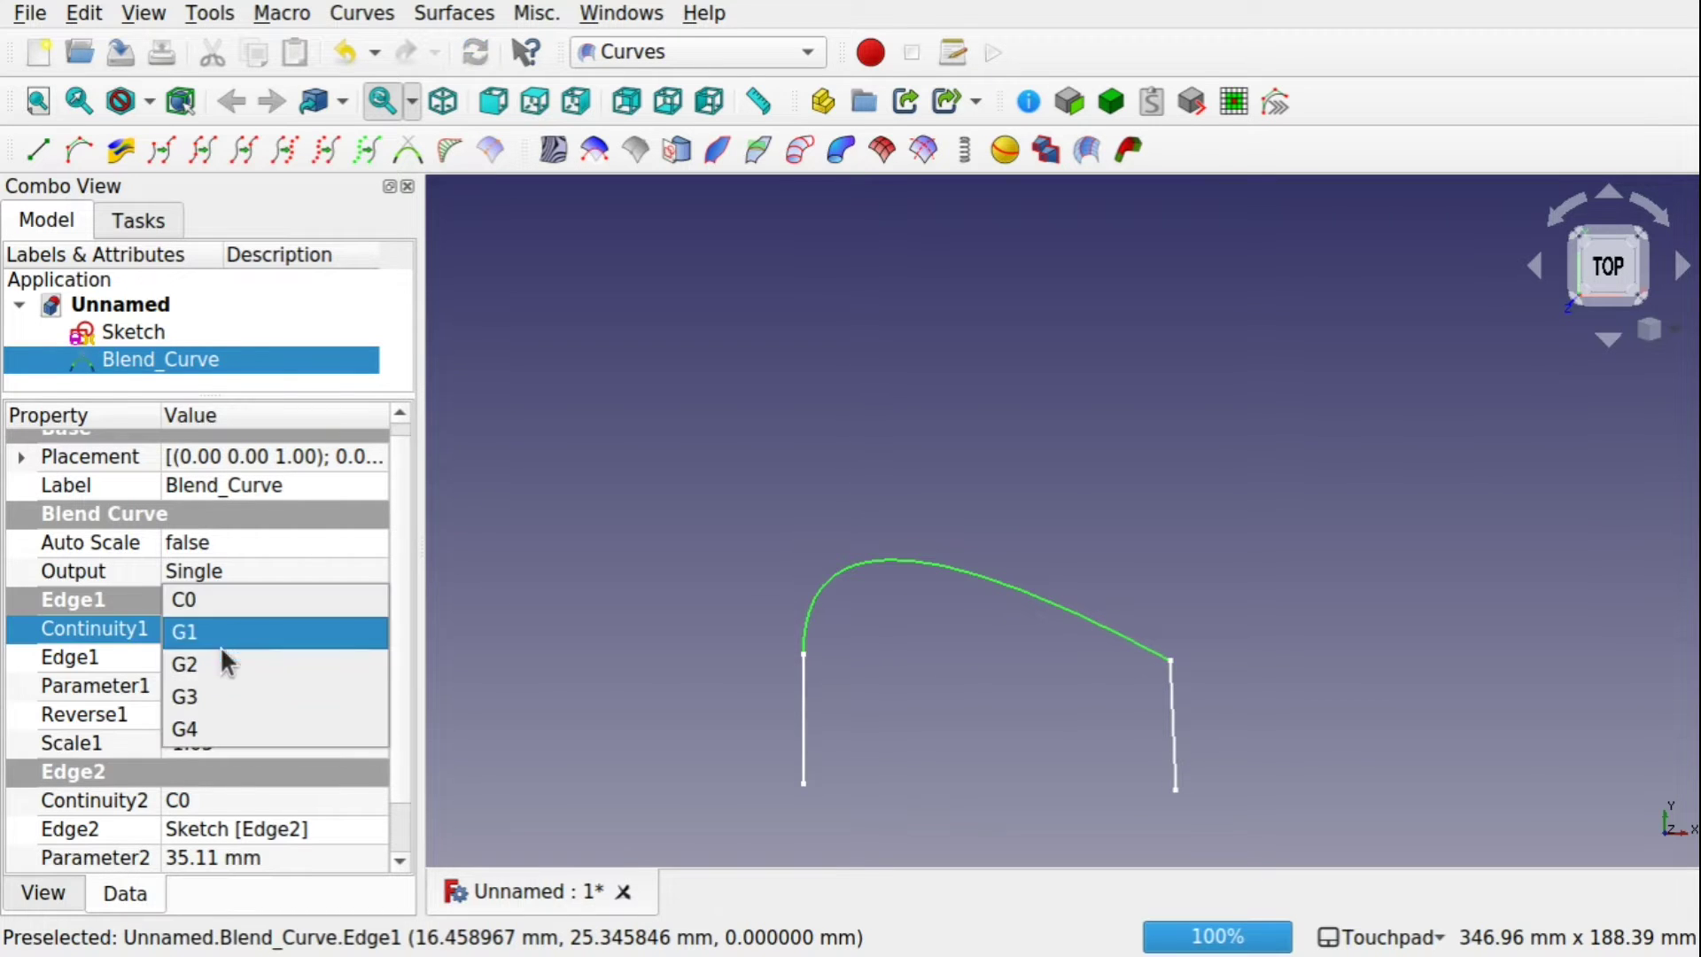
left_click(216, 661)
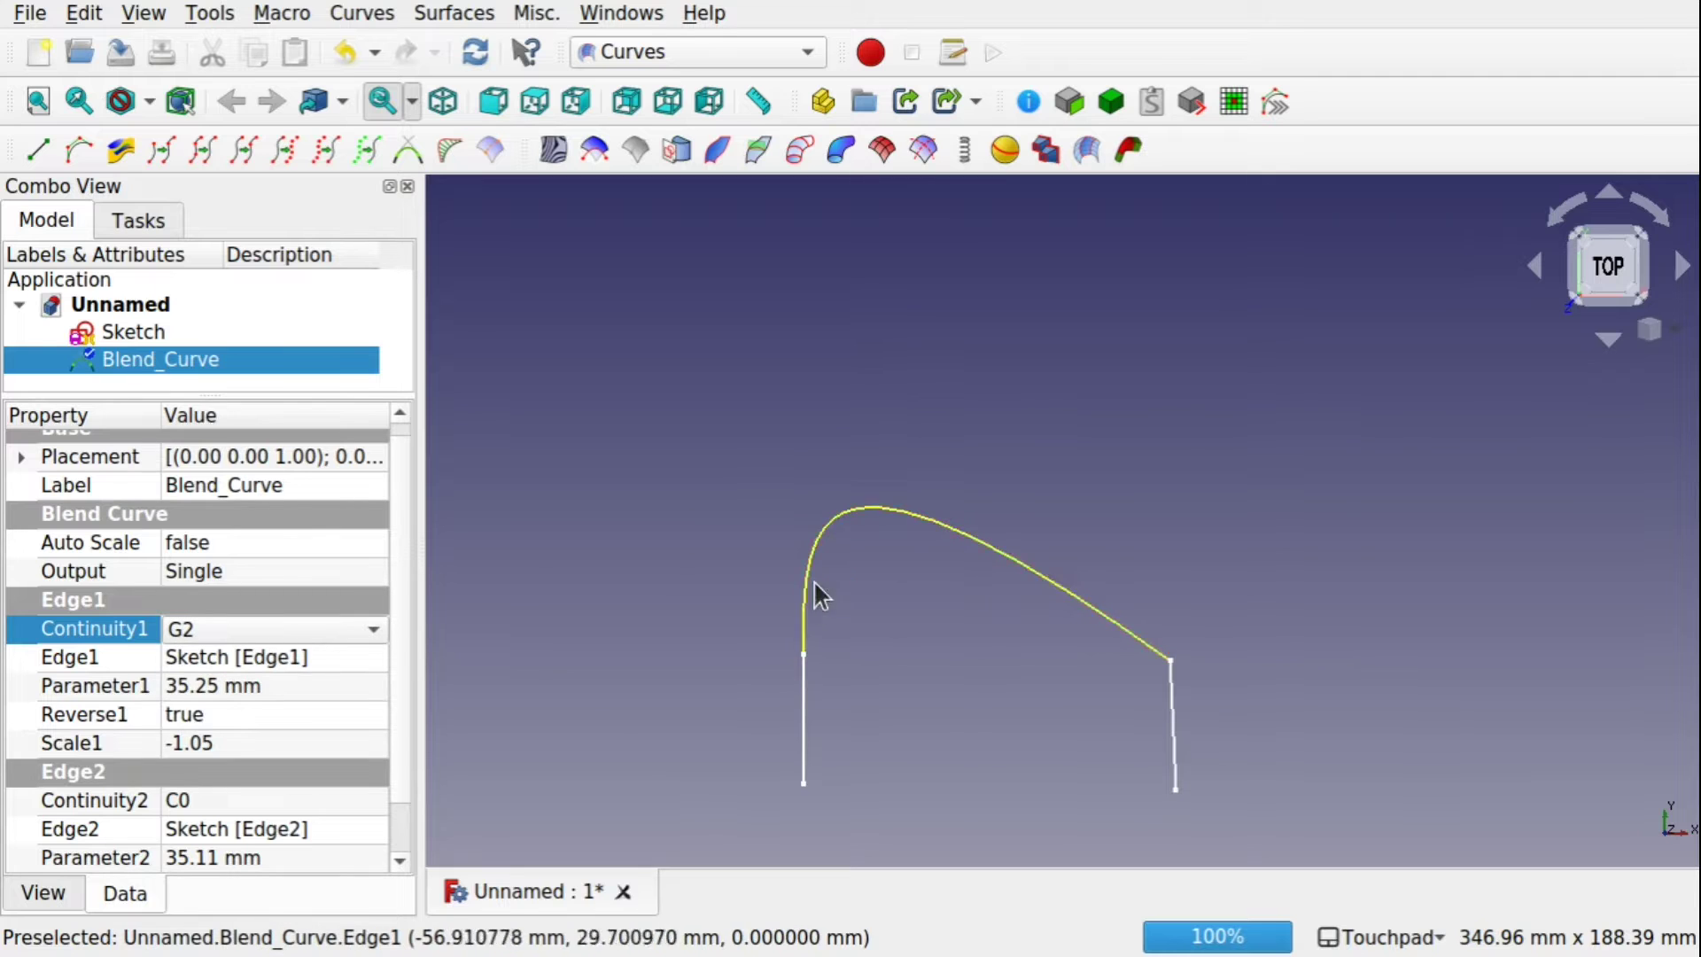
Set the blend curve's Continuity1 to G3 and vary its Scale1, leaving it at -0.35
left_click(230, 628)
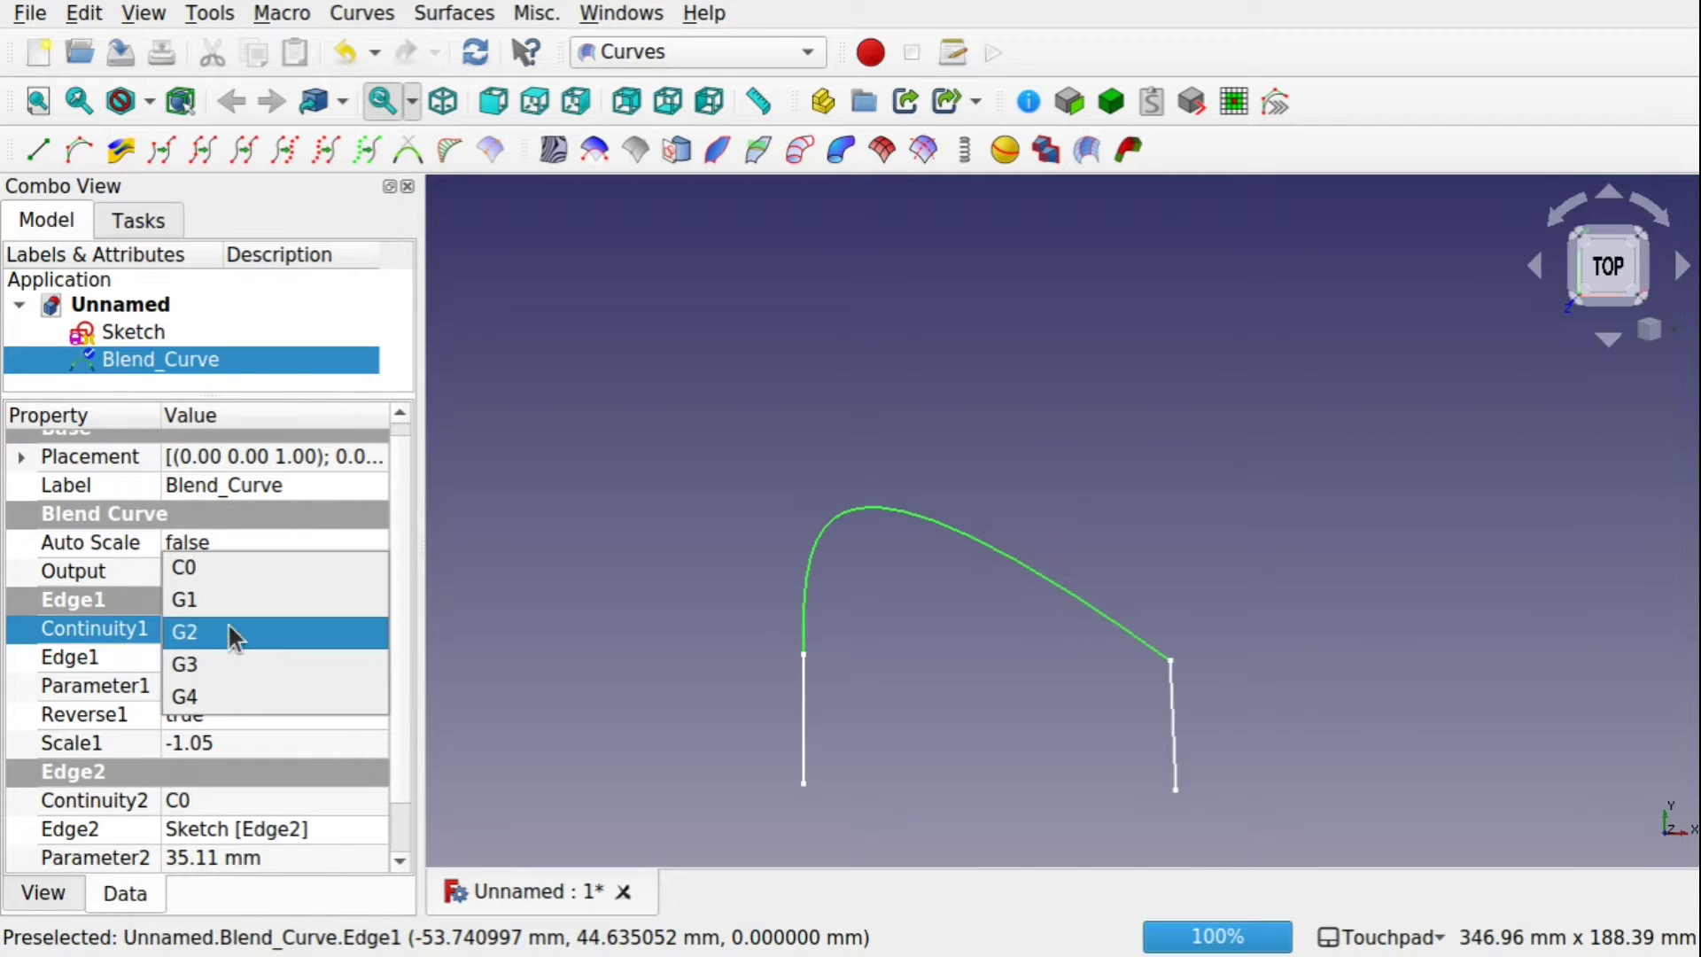
left_click(222, 656)
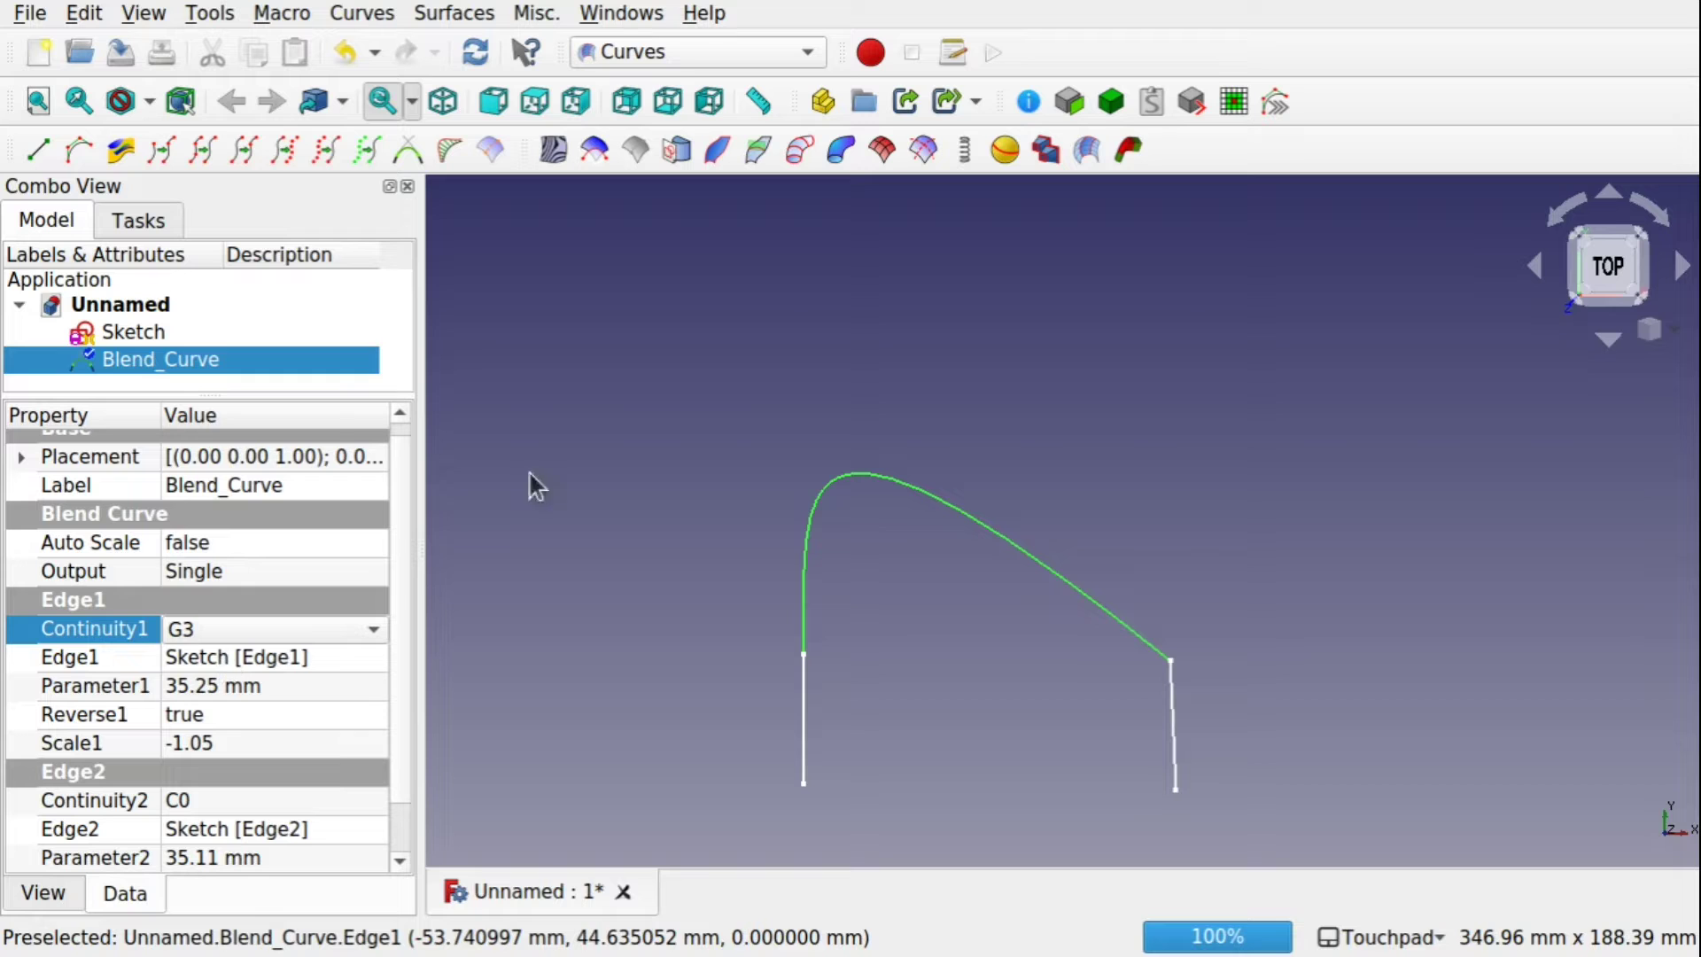
left_click(235, 742)
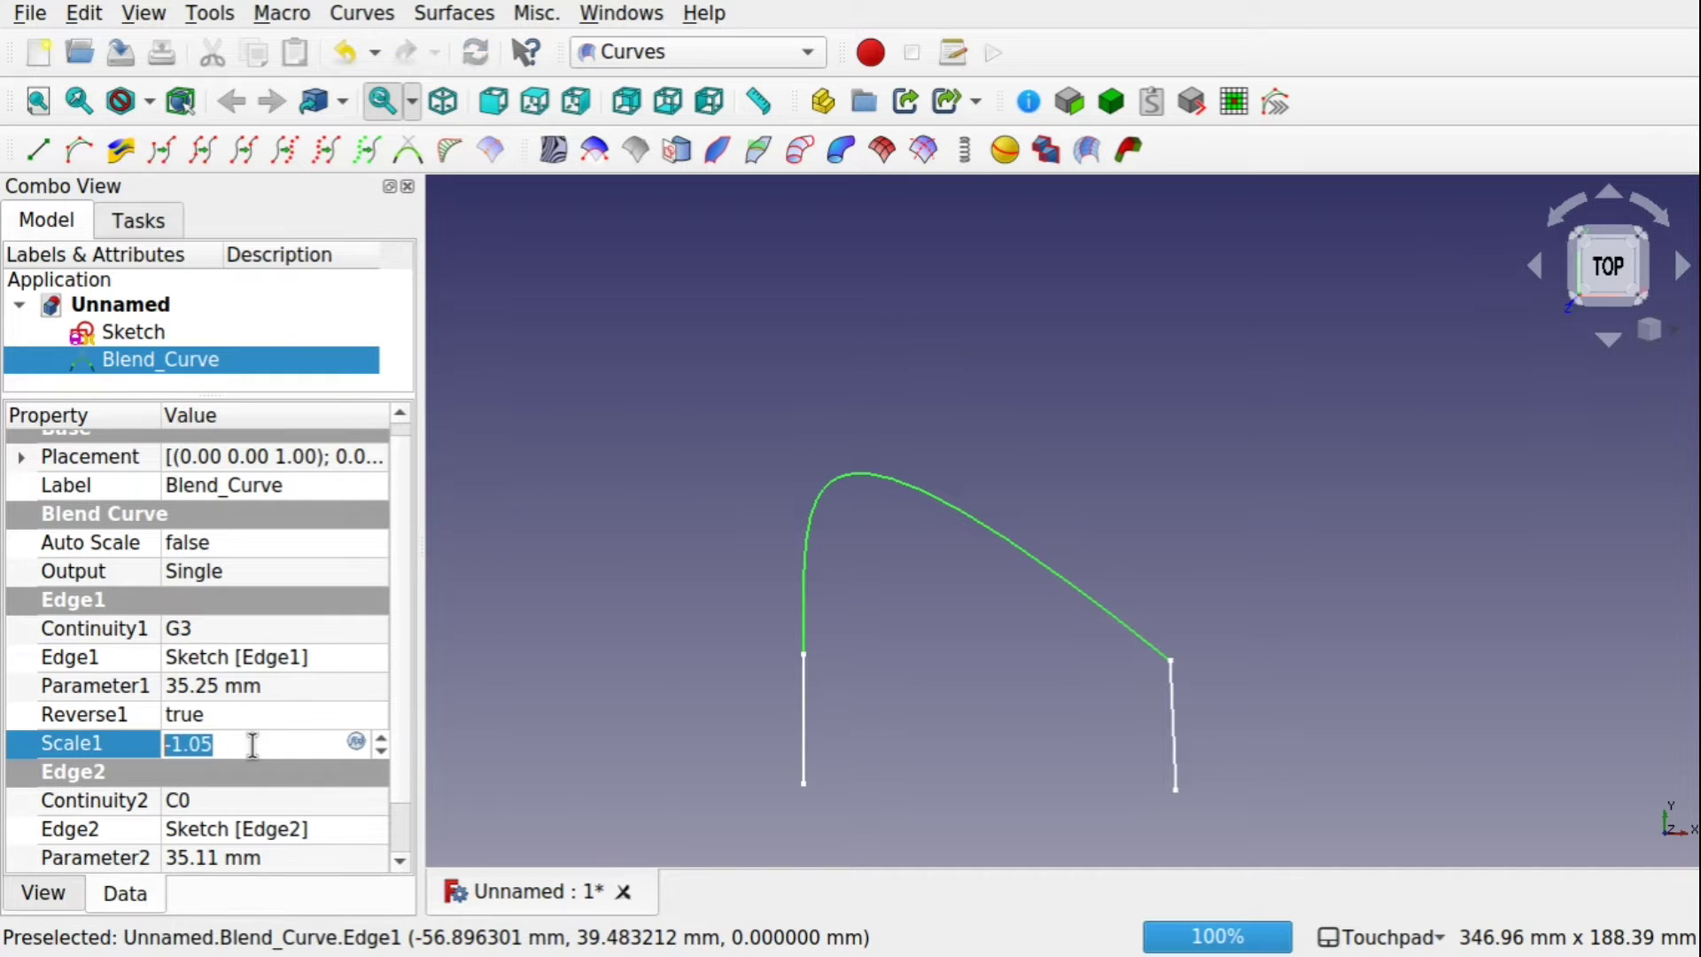
scroll(252, 744, "up", 15)
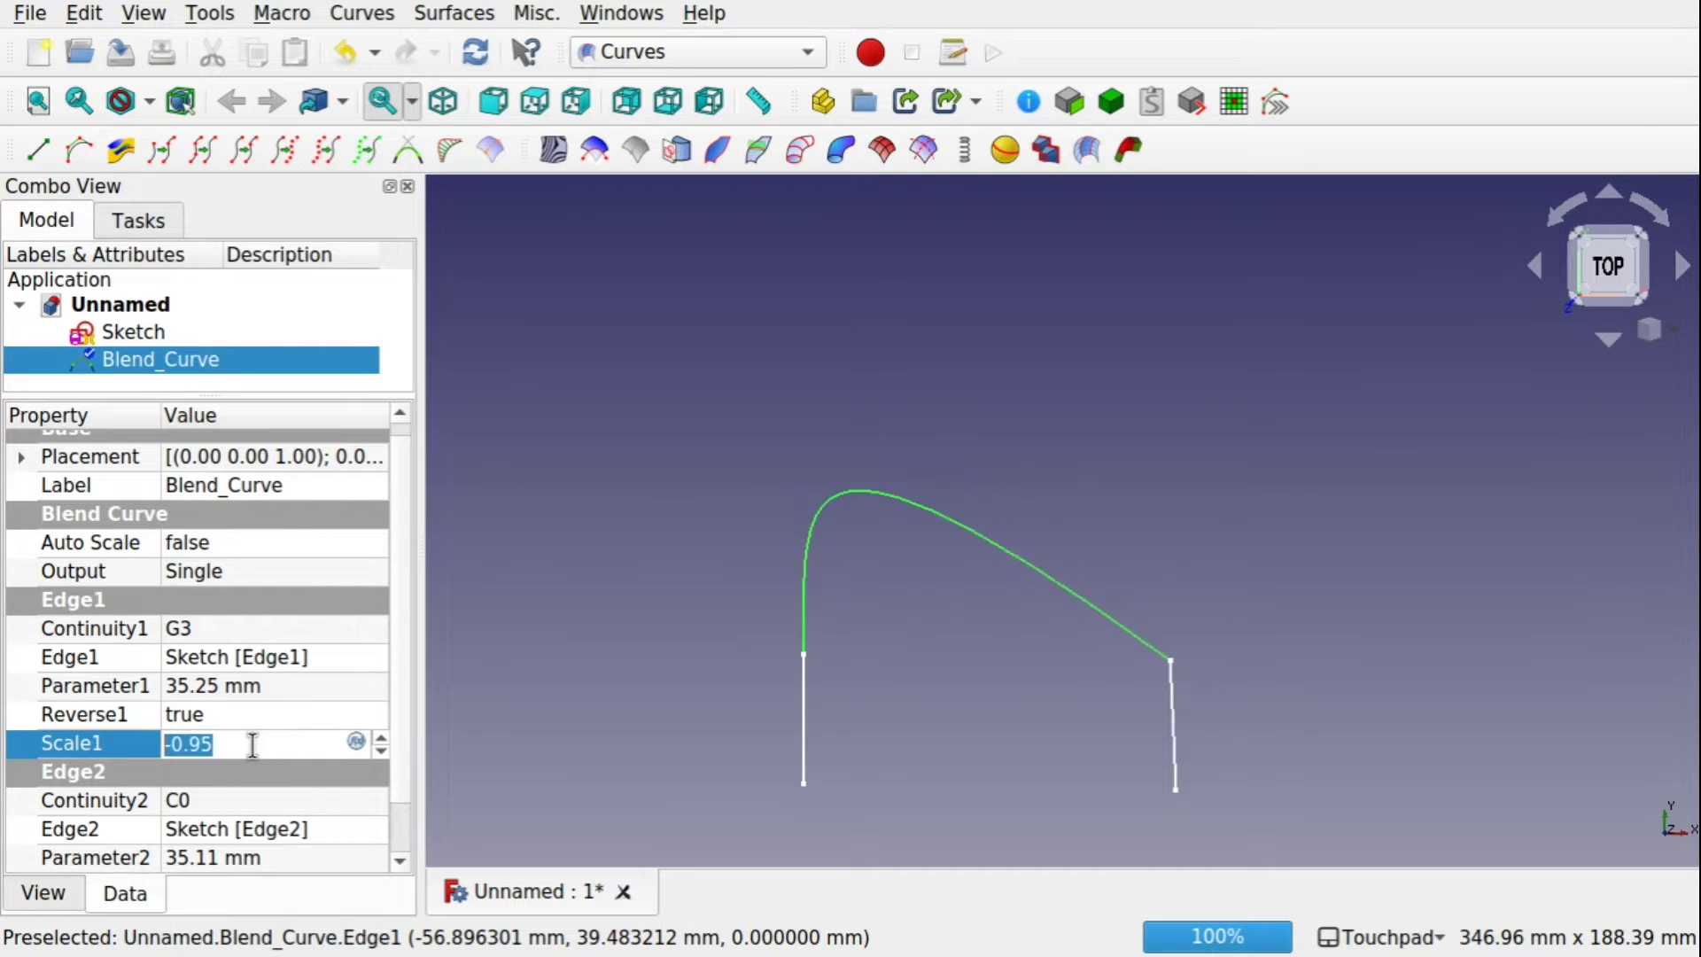
scroll(252, 744, "down", 13)
scroll(253, 744, "up", 12)
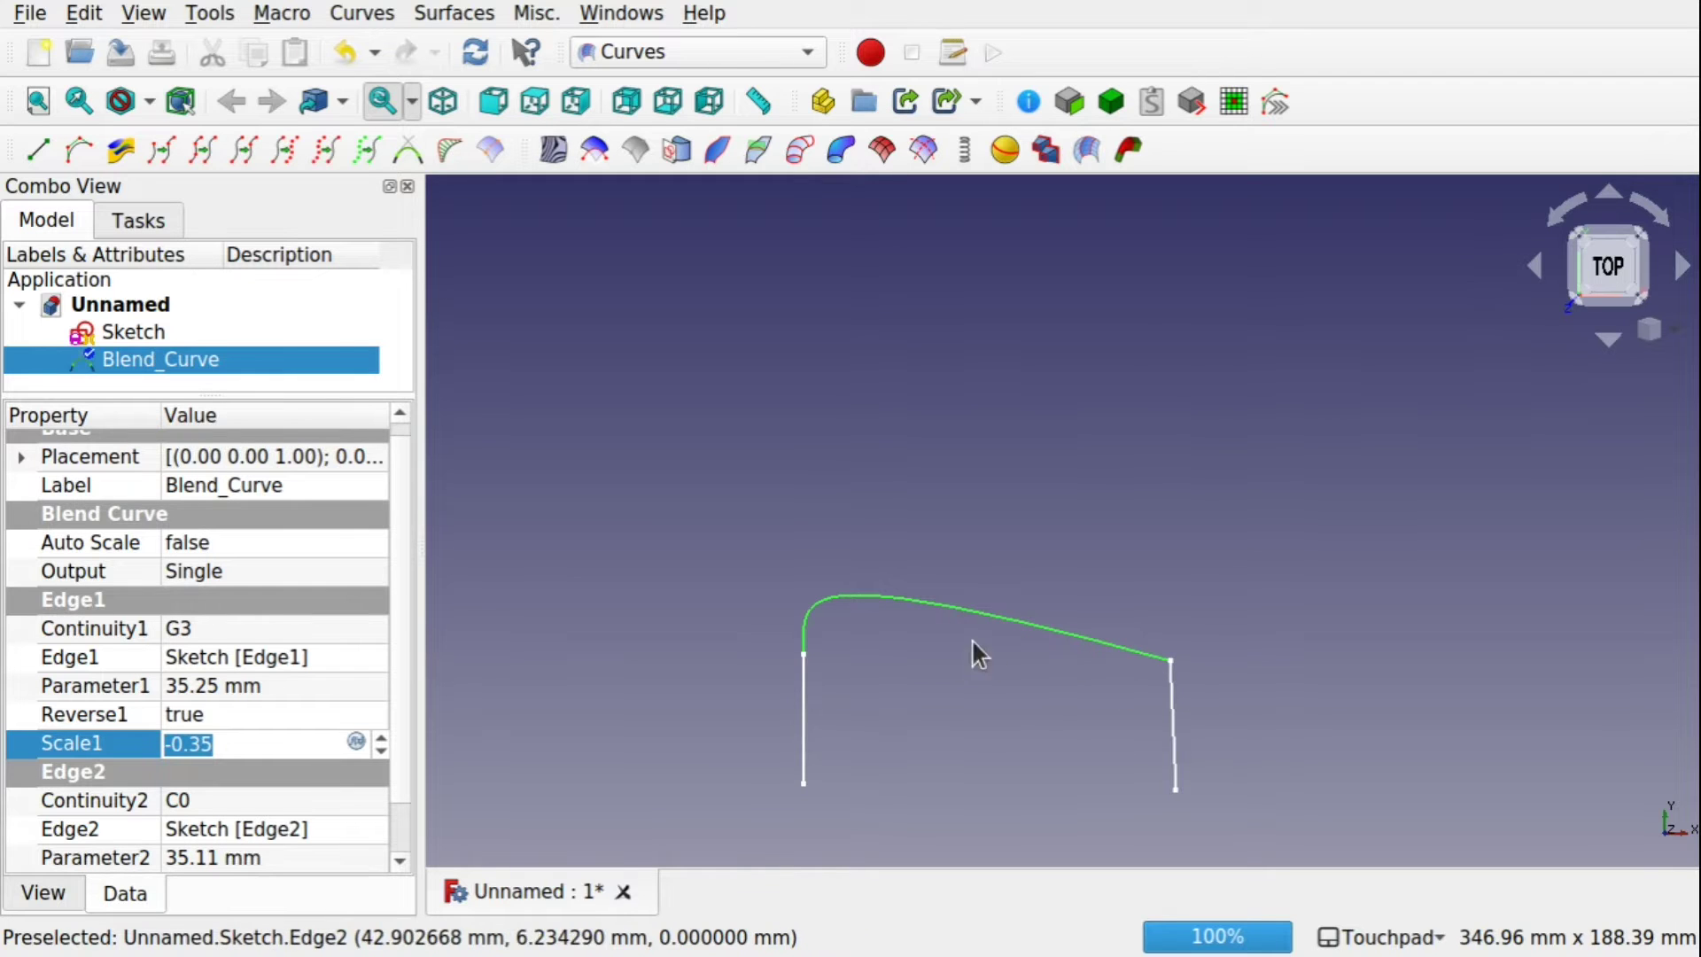
Set the blend curve's Continuity2 to G3
left_click(236, 800)
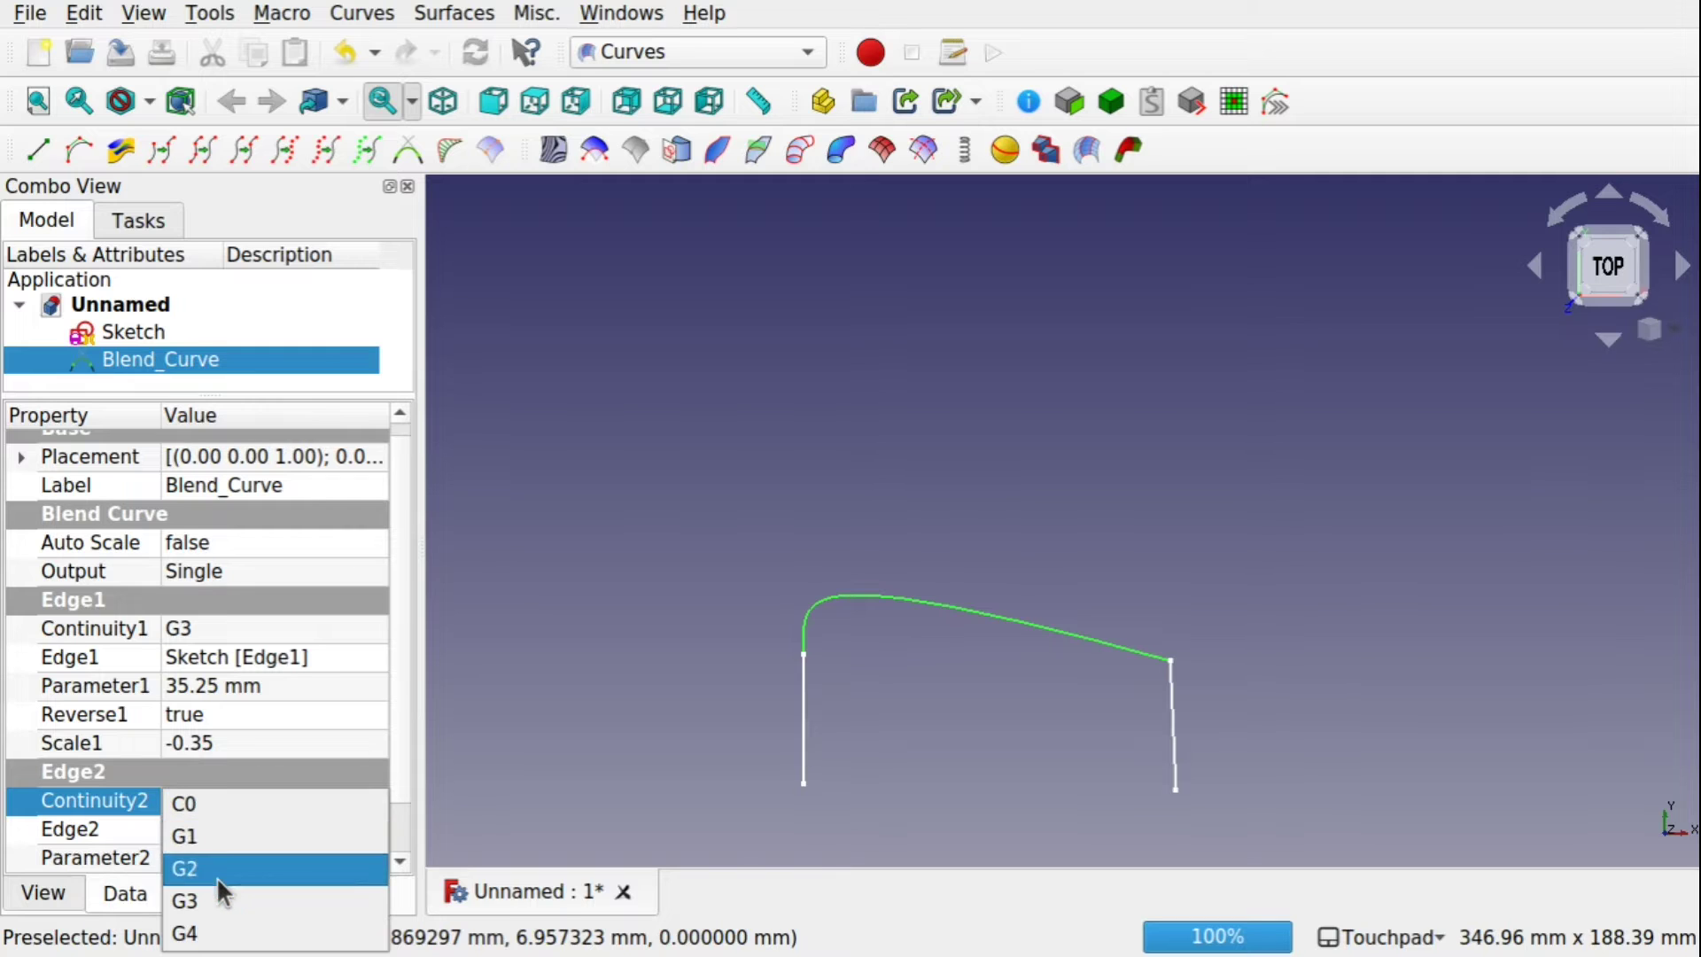
left_click(216, 888)
left_click(236, 799)
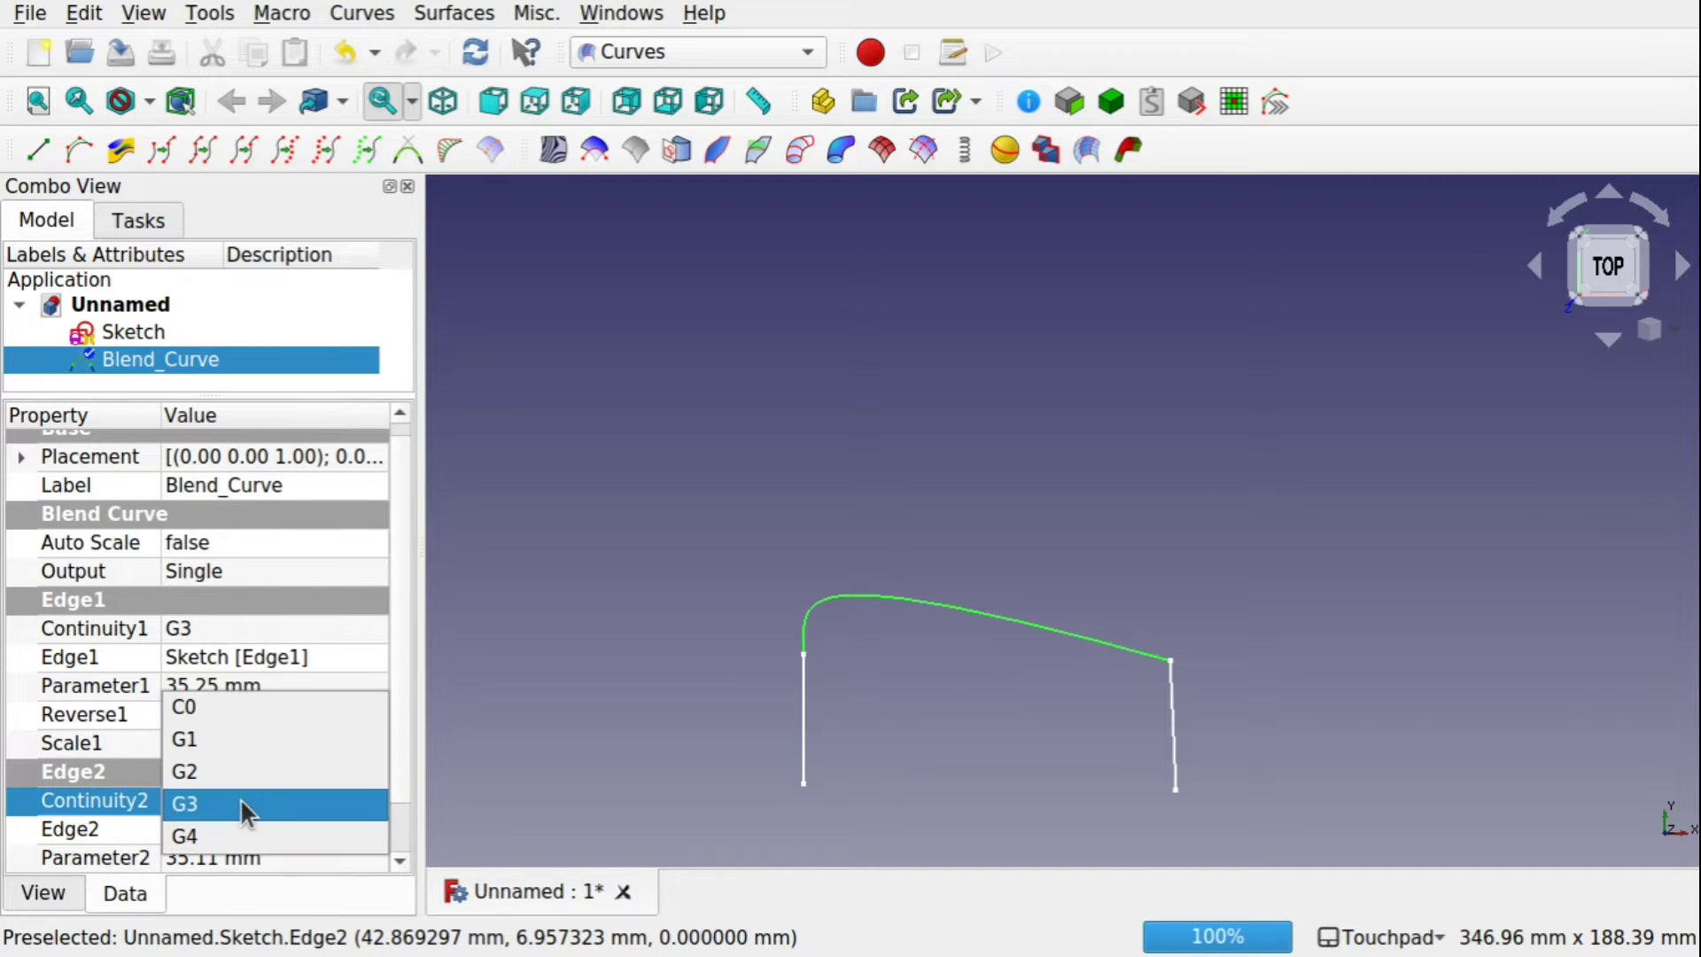
left_click(241, 802)
left_click(308, 853)
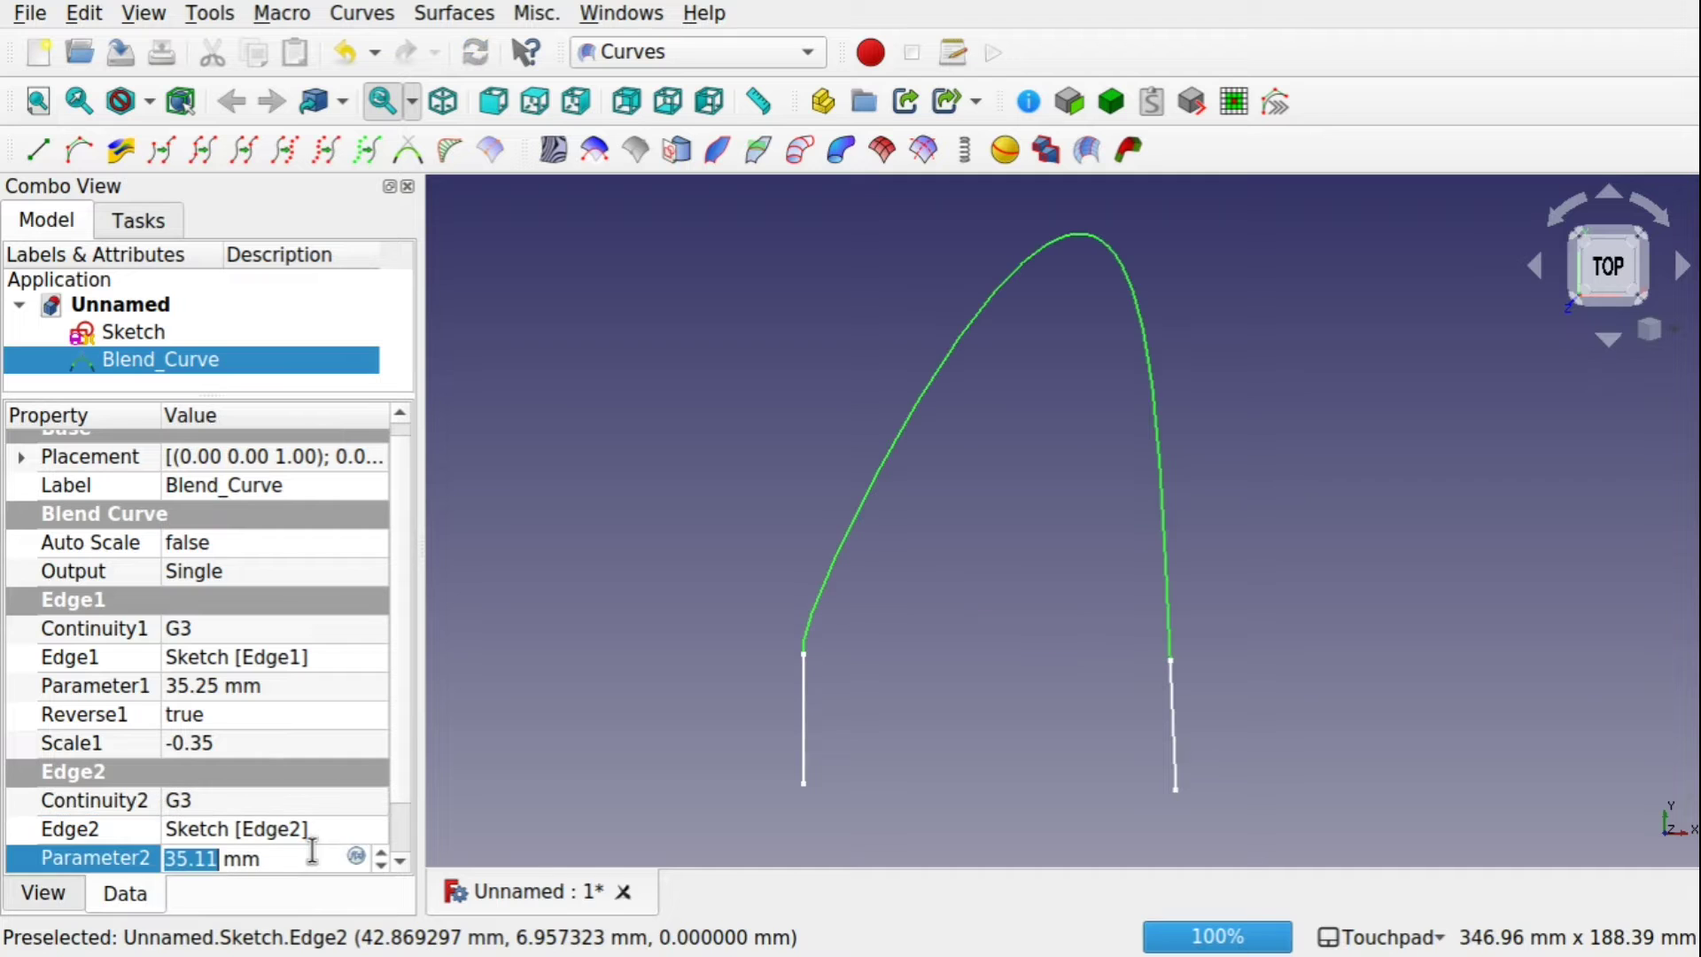
key("Return")
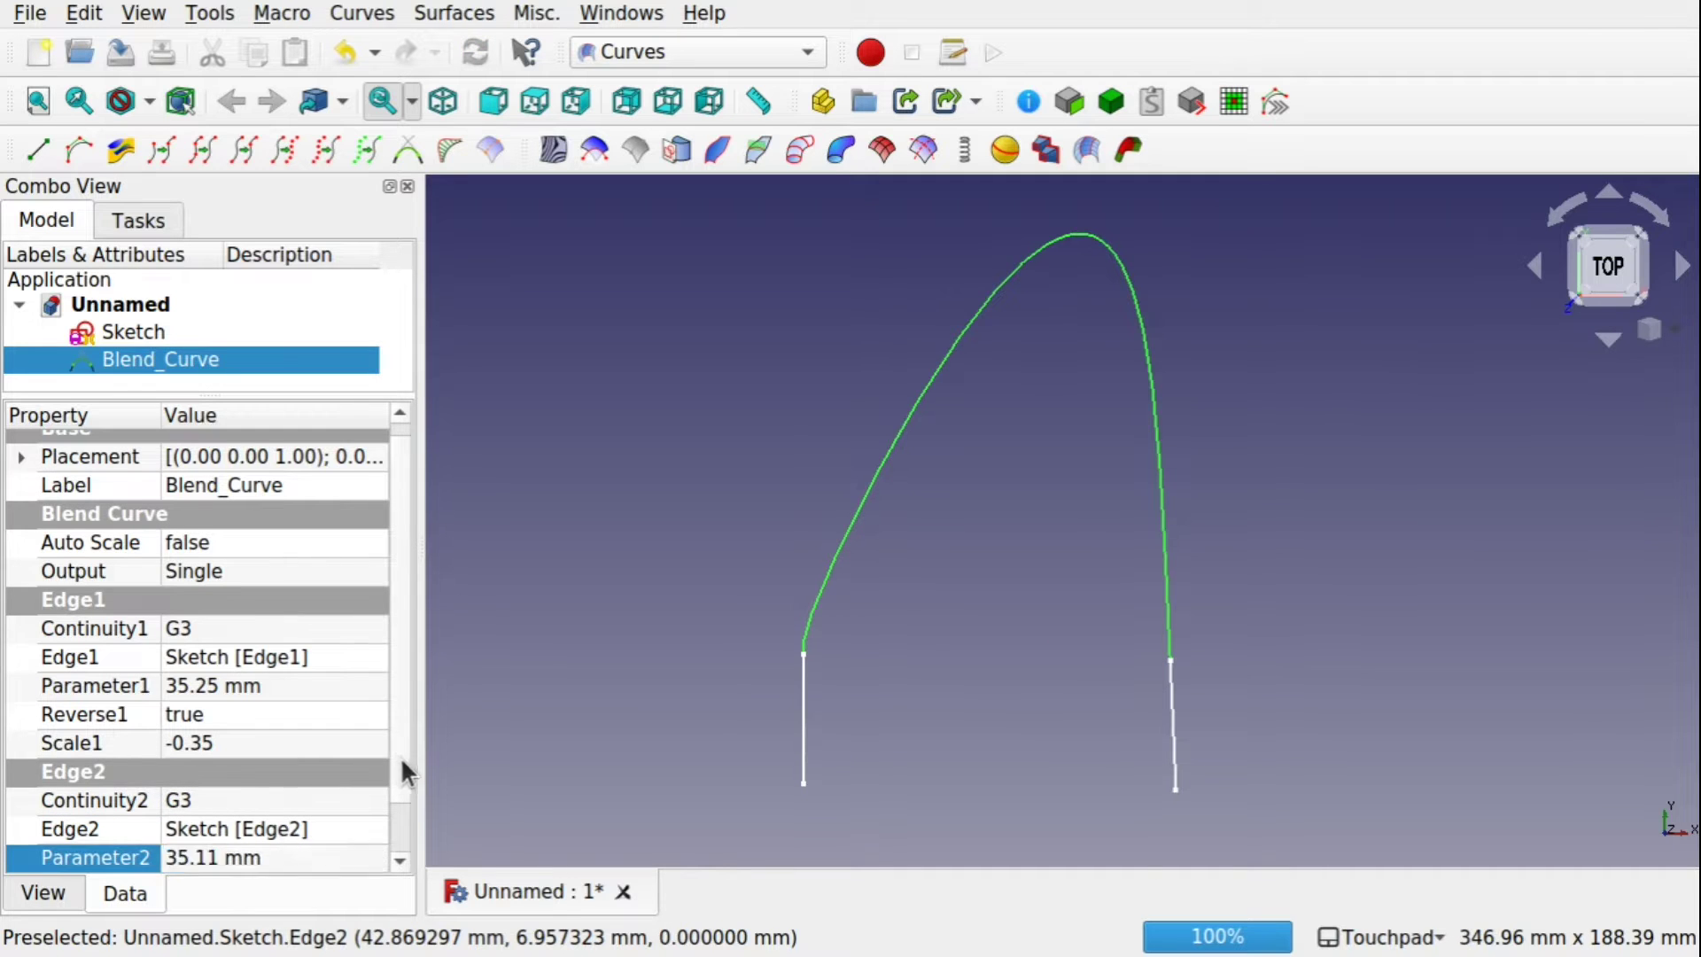
Lower the blend curve's Scale2 gradually to 0.50
scroll(401, 757, "down", 1)
left_click(244, 856)
scroll(253, 856, "down", 20)
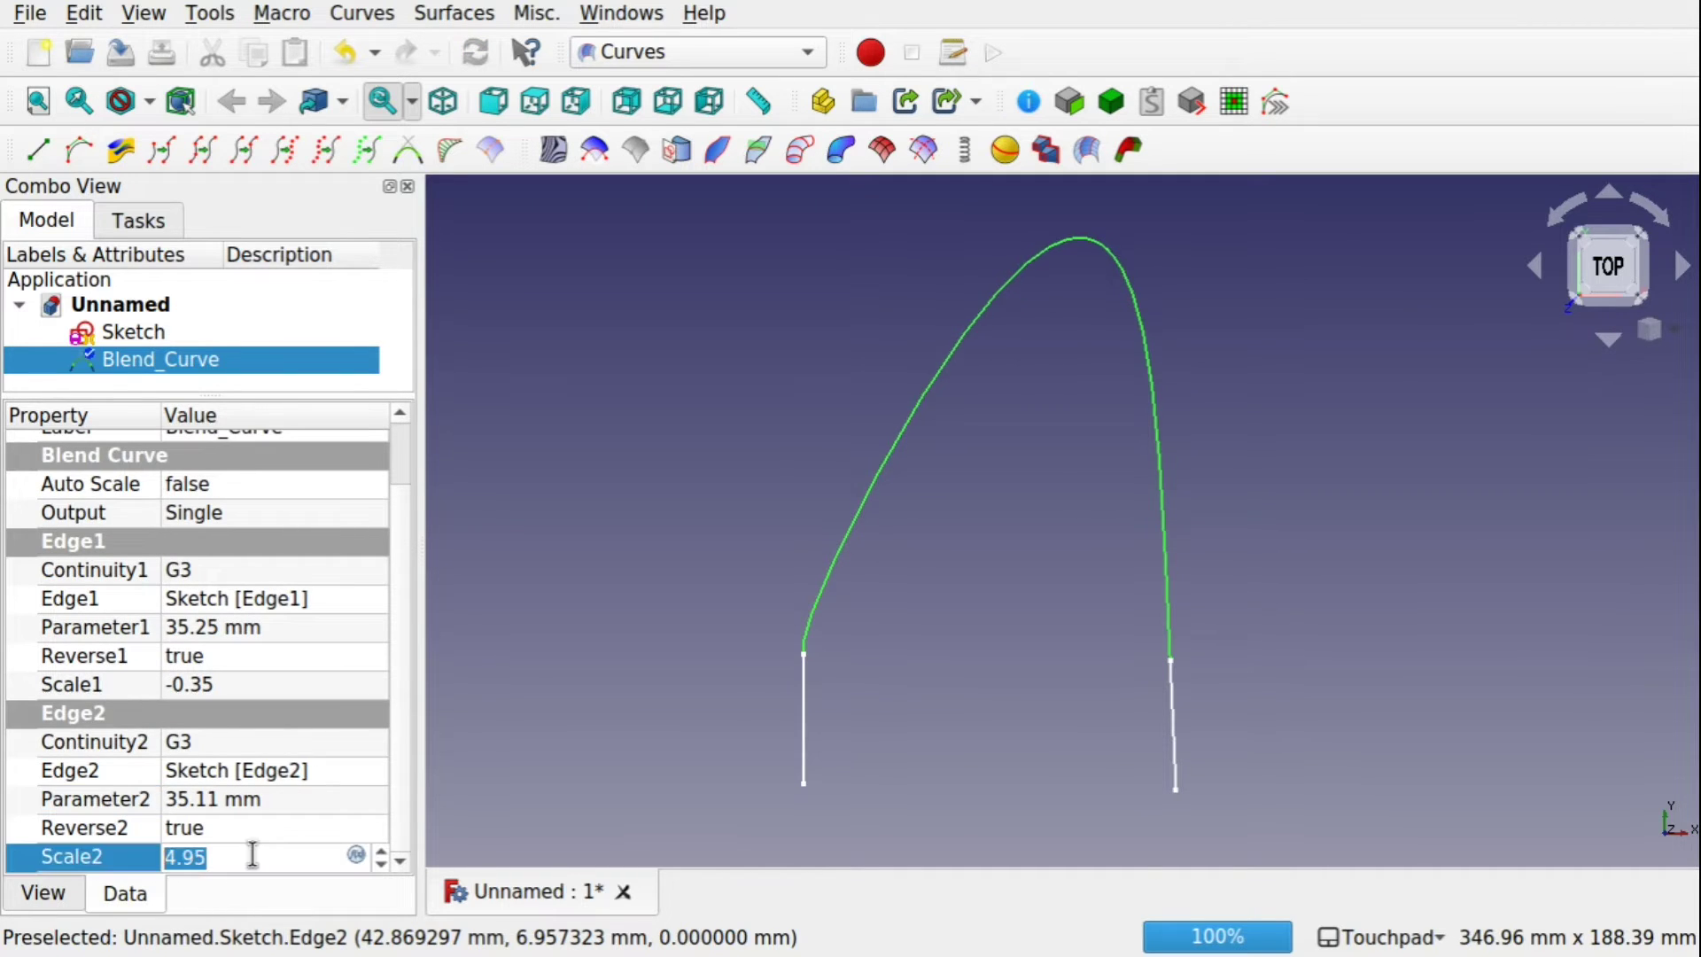
scroll(252, 855, "down", 17)
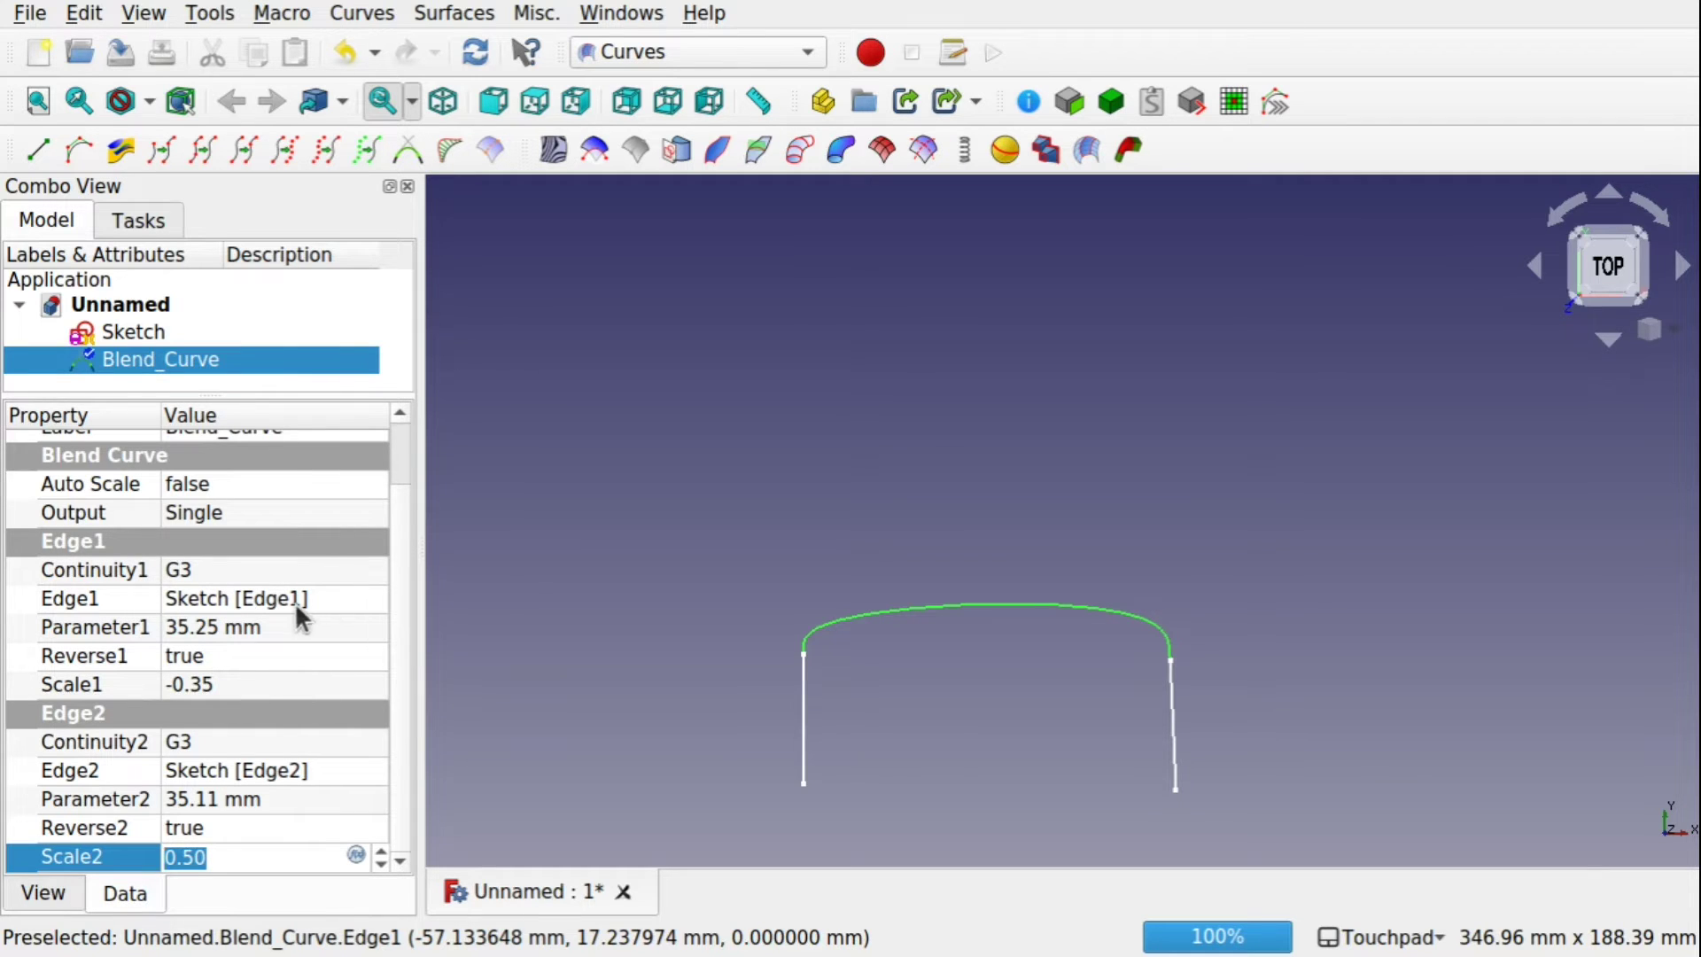
Reopen the sketch, add a vertical line crossing the horizontal axis between the two existing lines, and close the sketch
left_click(153, 343)
double_click(151, 340)
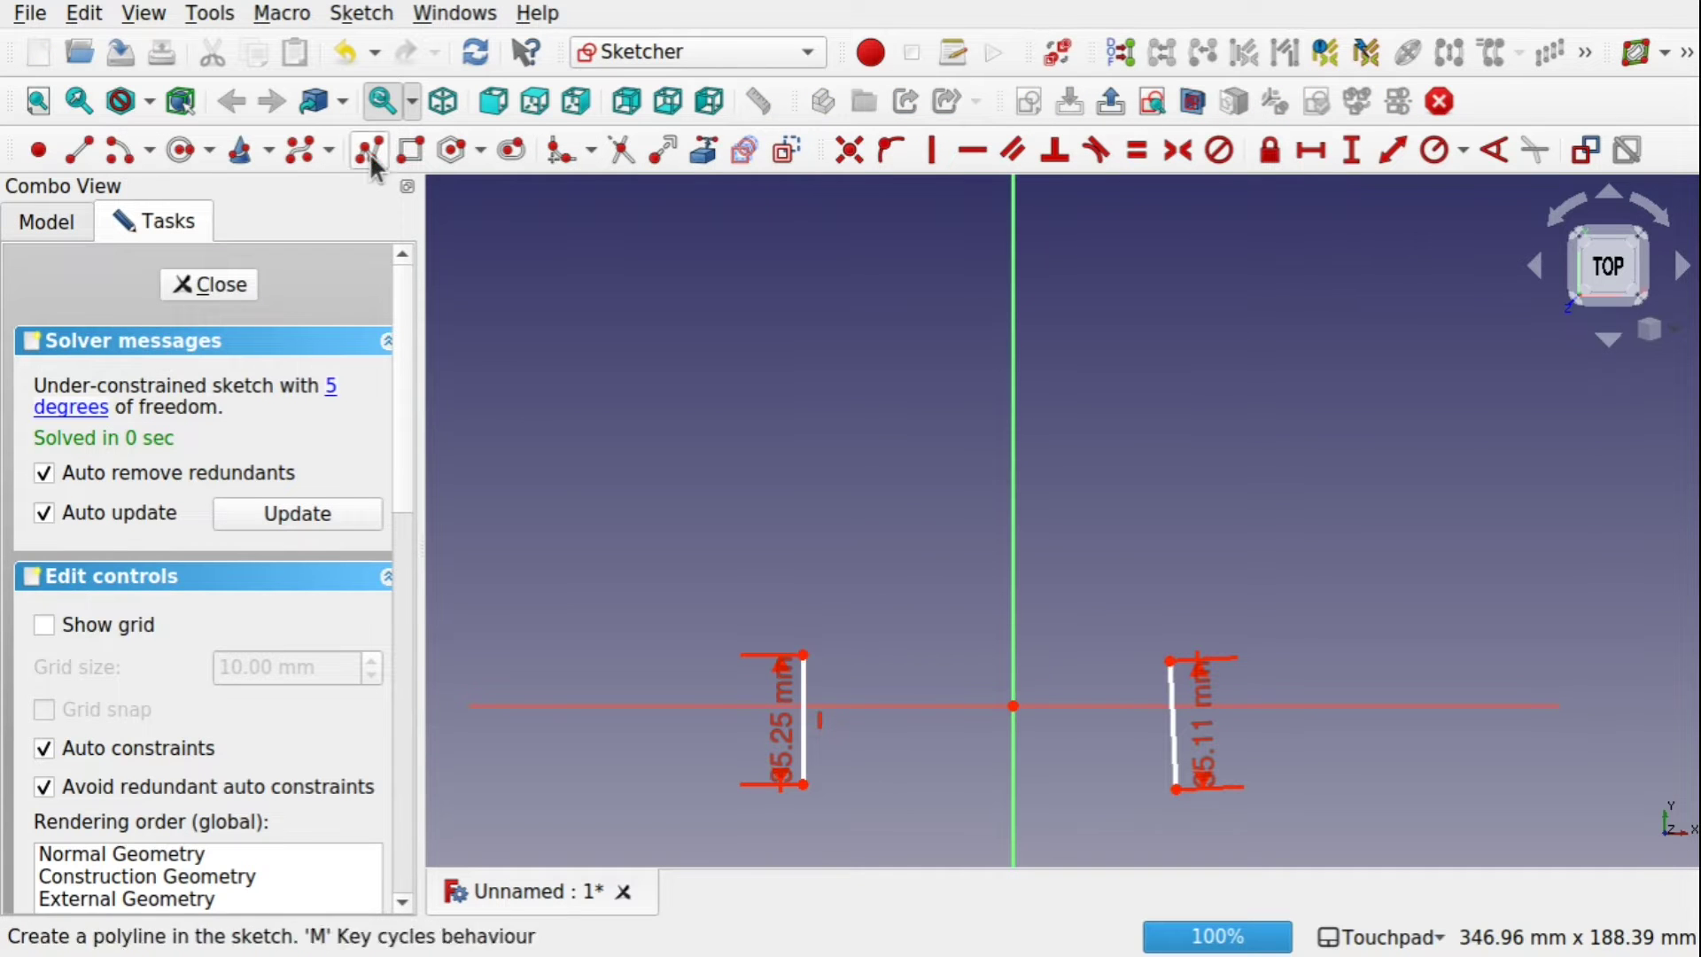
left_click(79, 150)
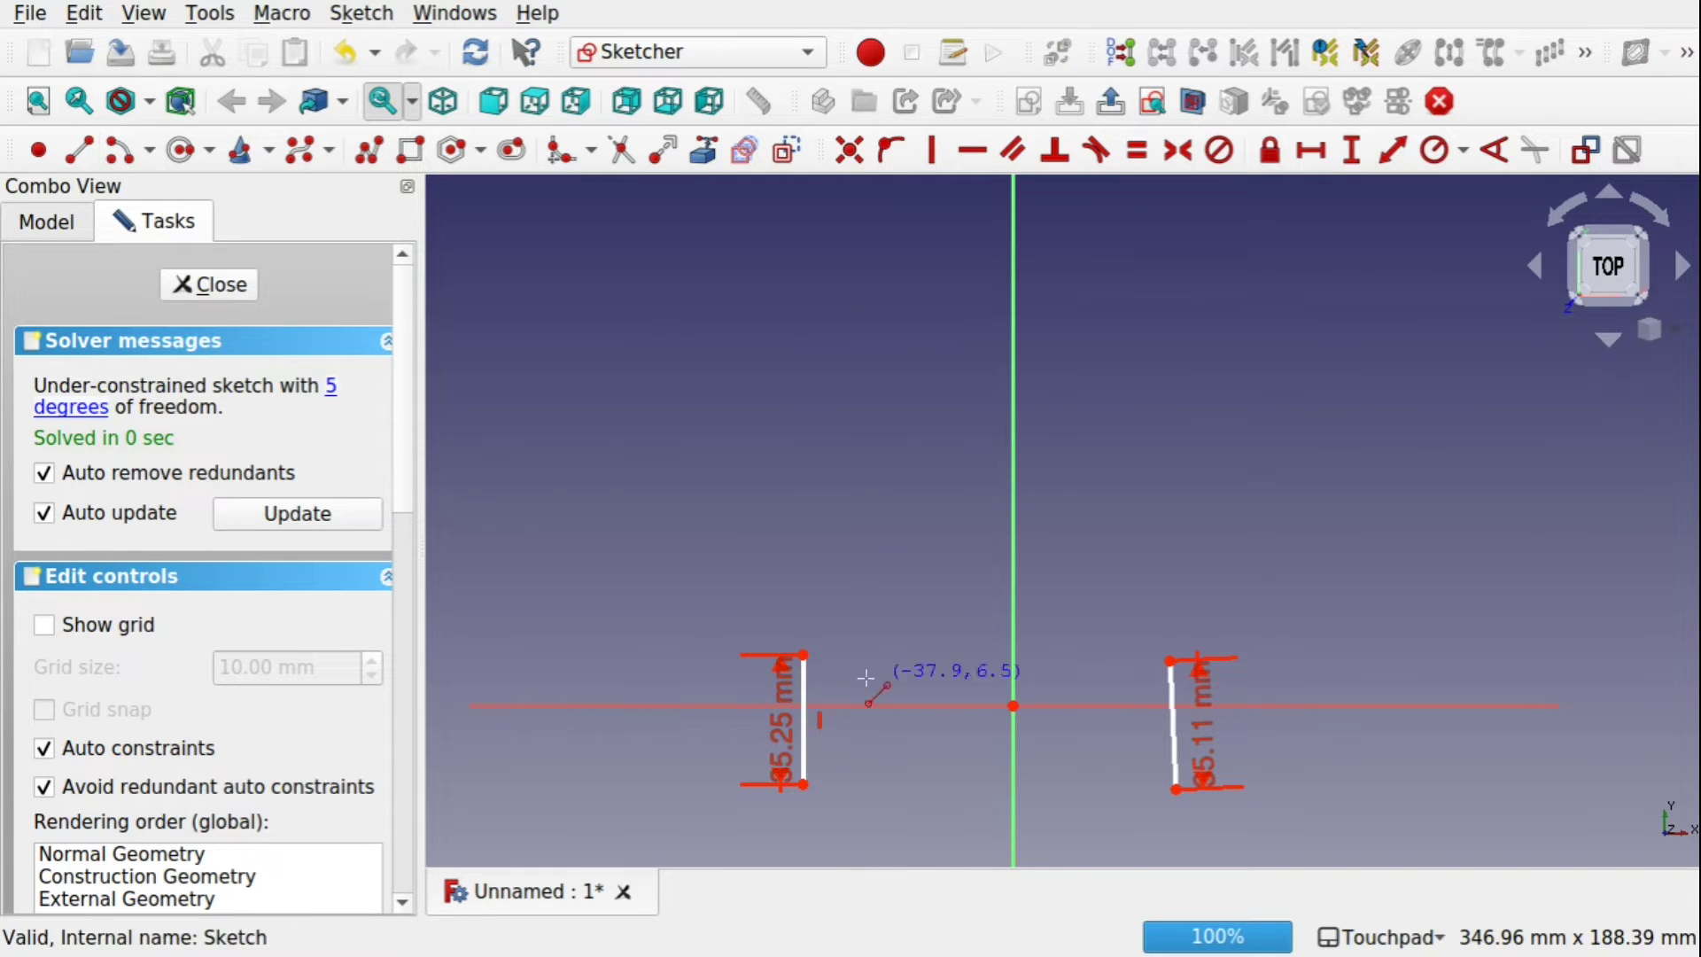
left_click(985, 763)
left_click(988, 660)
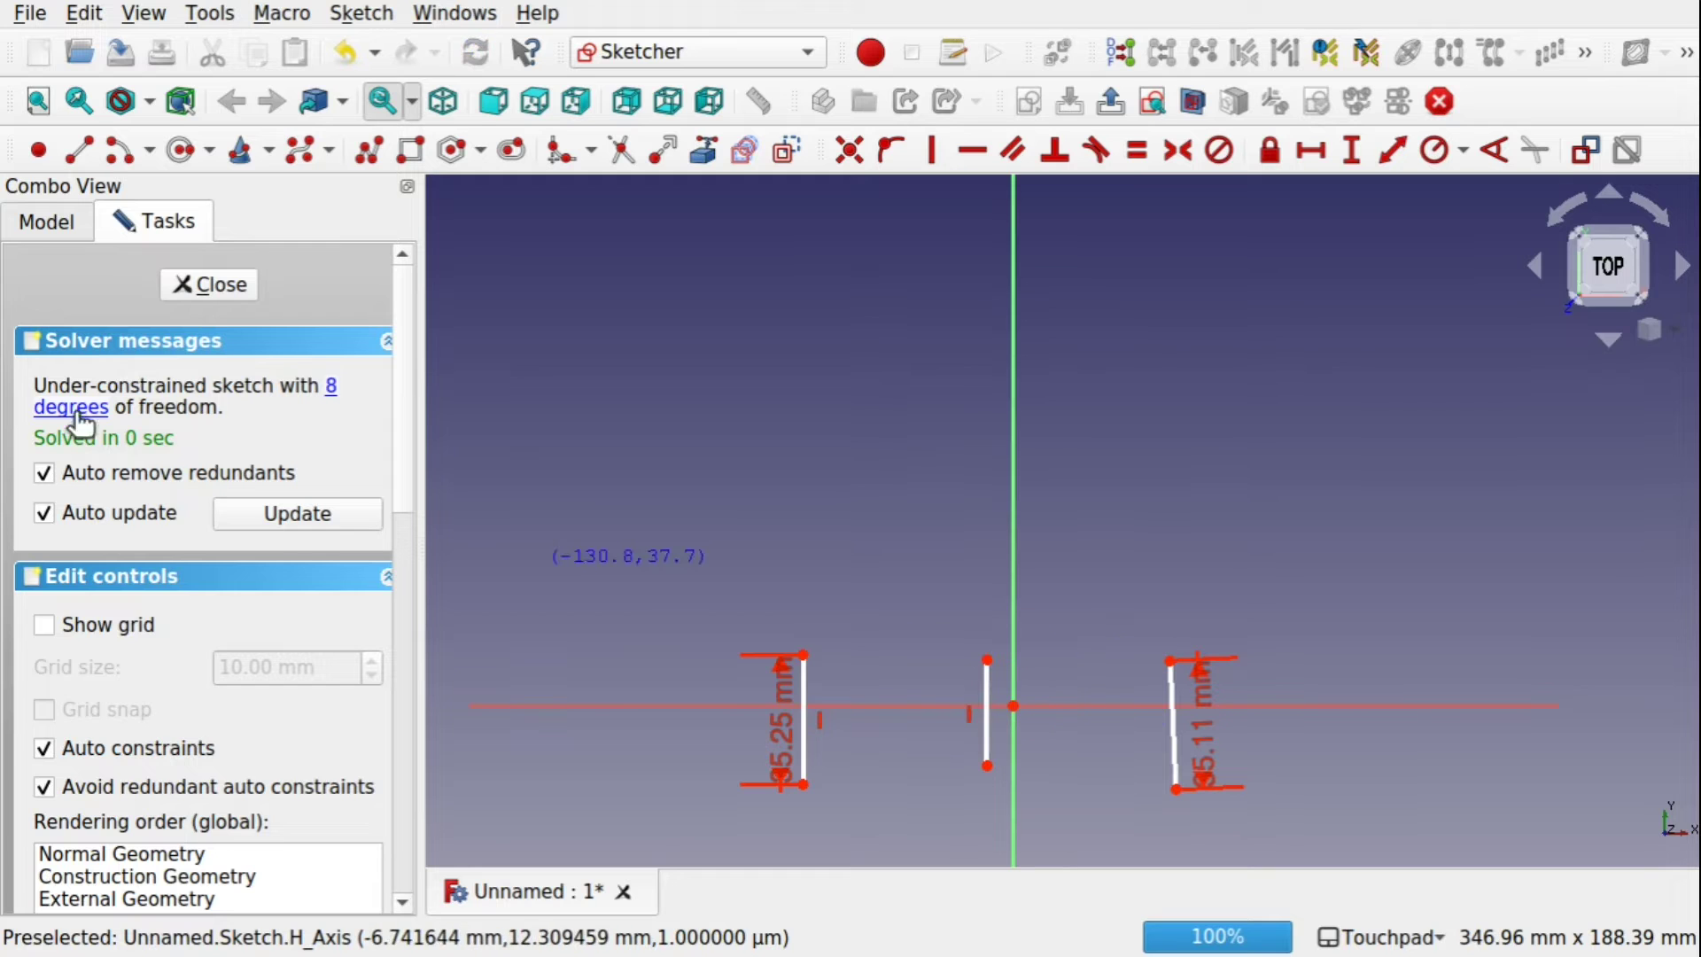
left_click(203, 295)
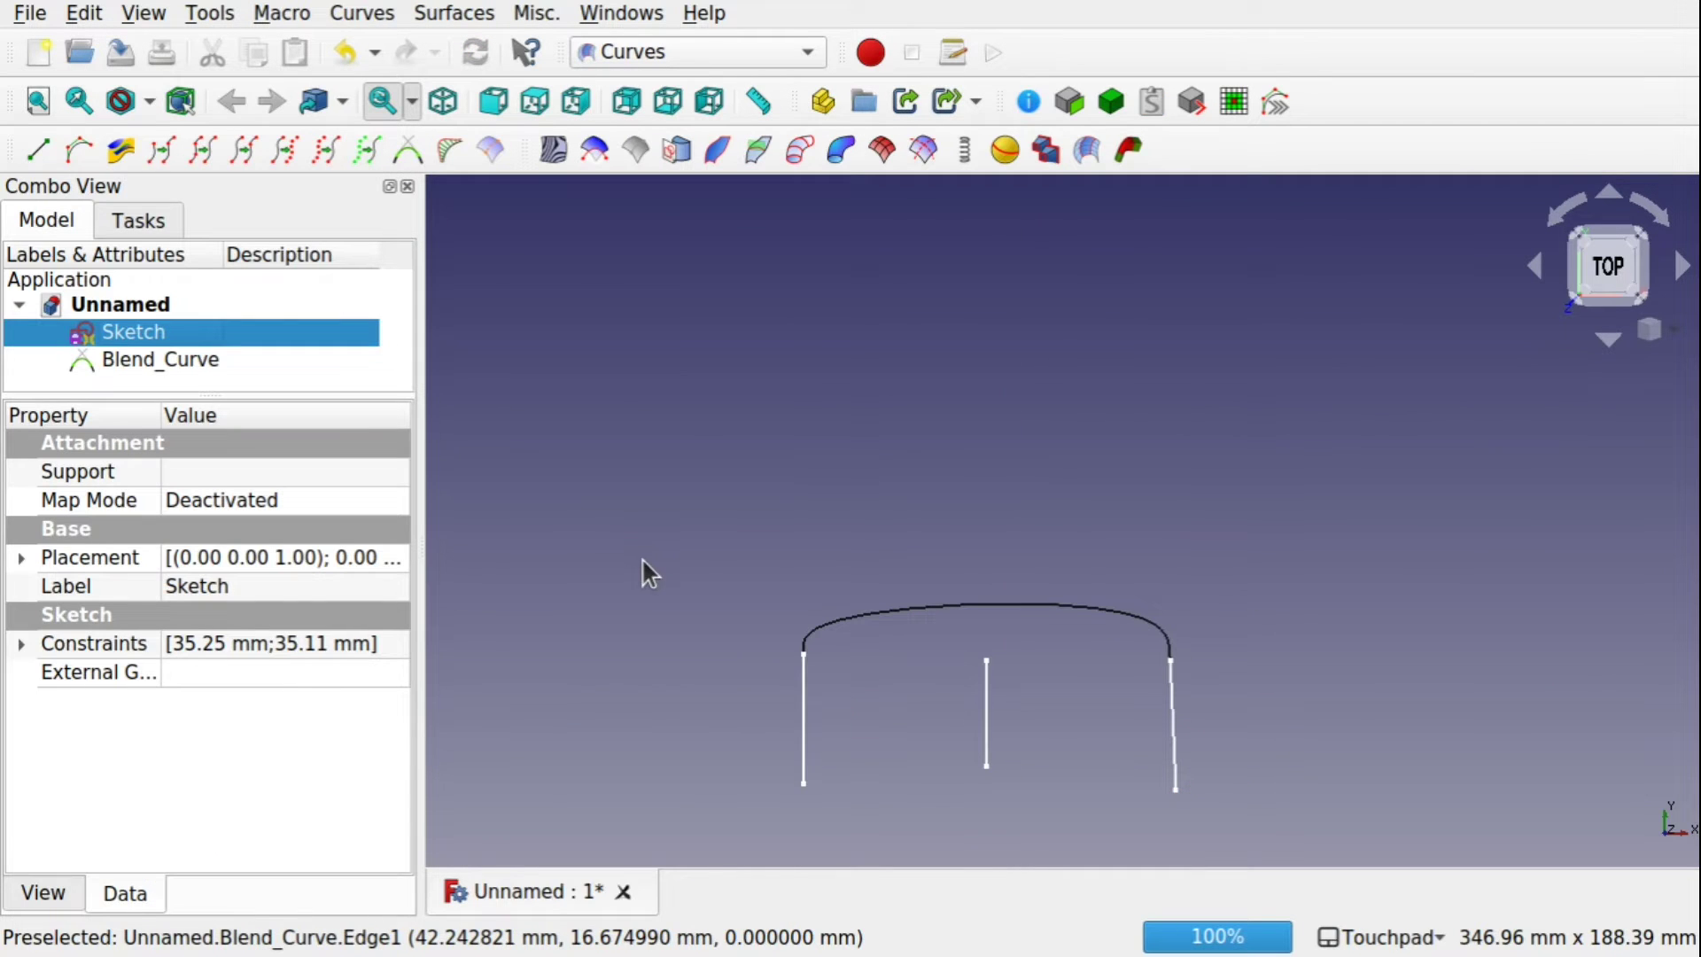
Relink the blend curve's Edge2 to the new middle line, Edge3 of the sketch, and recompute the model
left_click(159, 360)
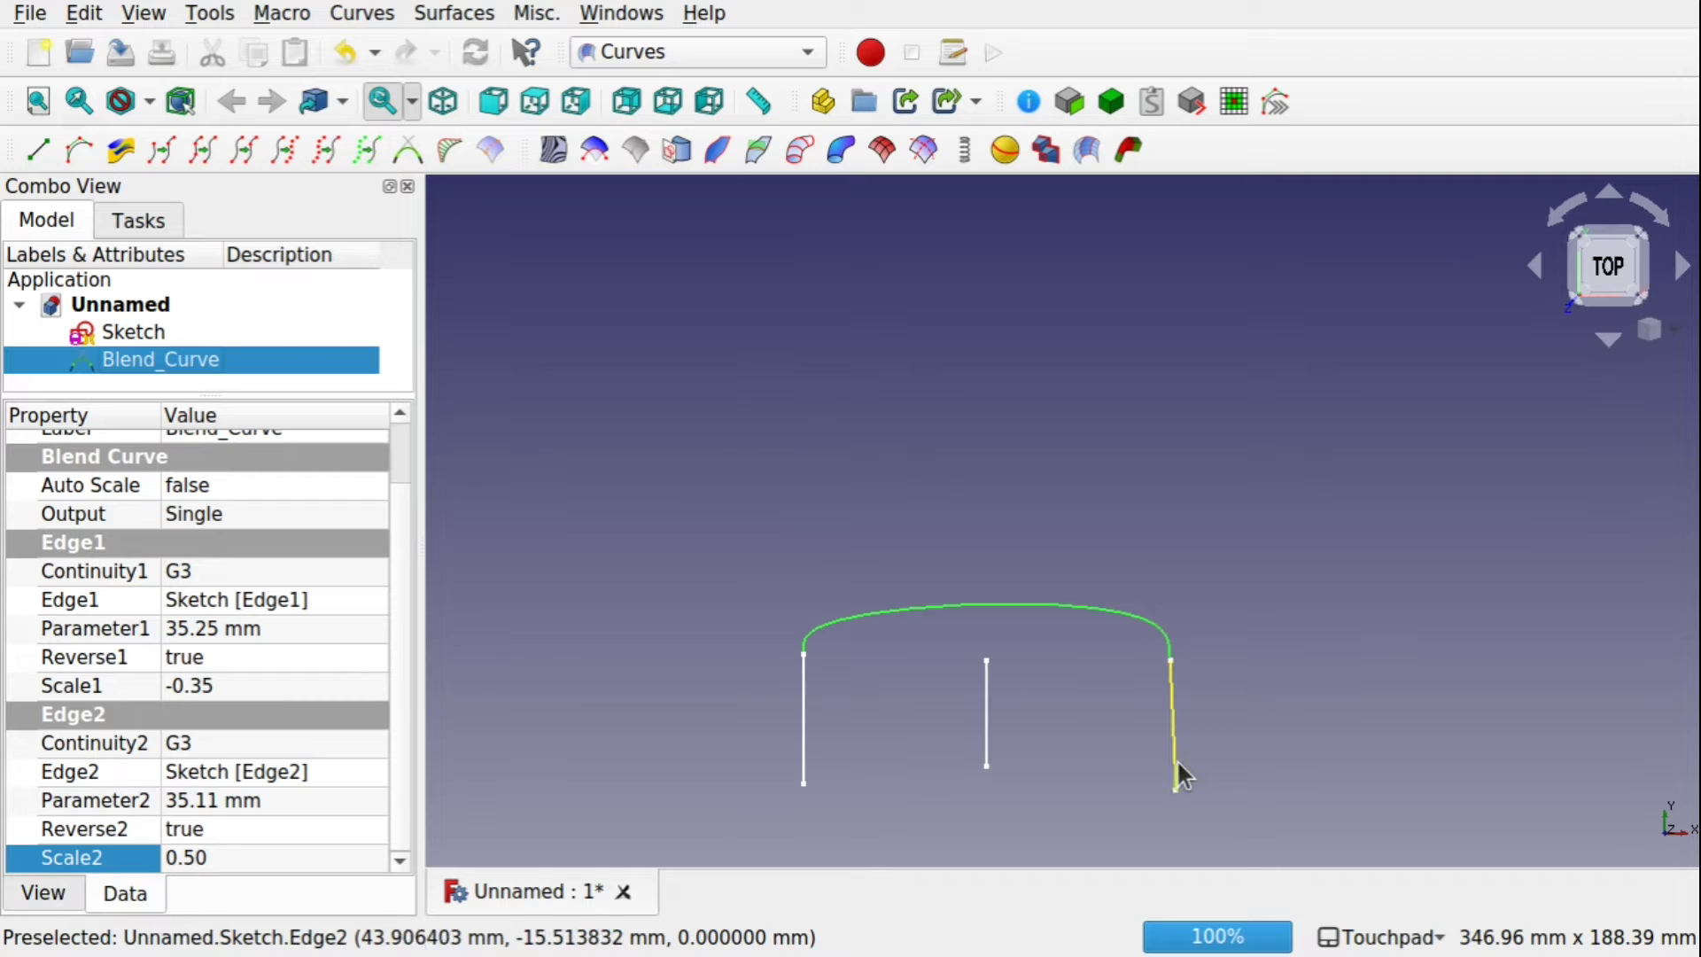
left_click(386, 776)
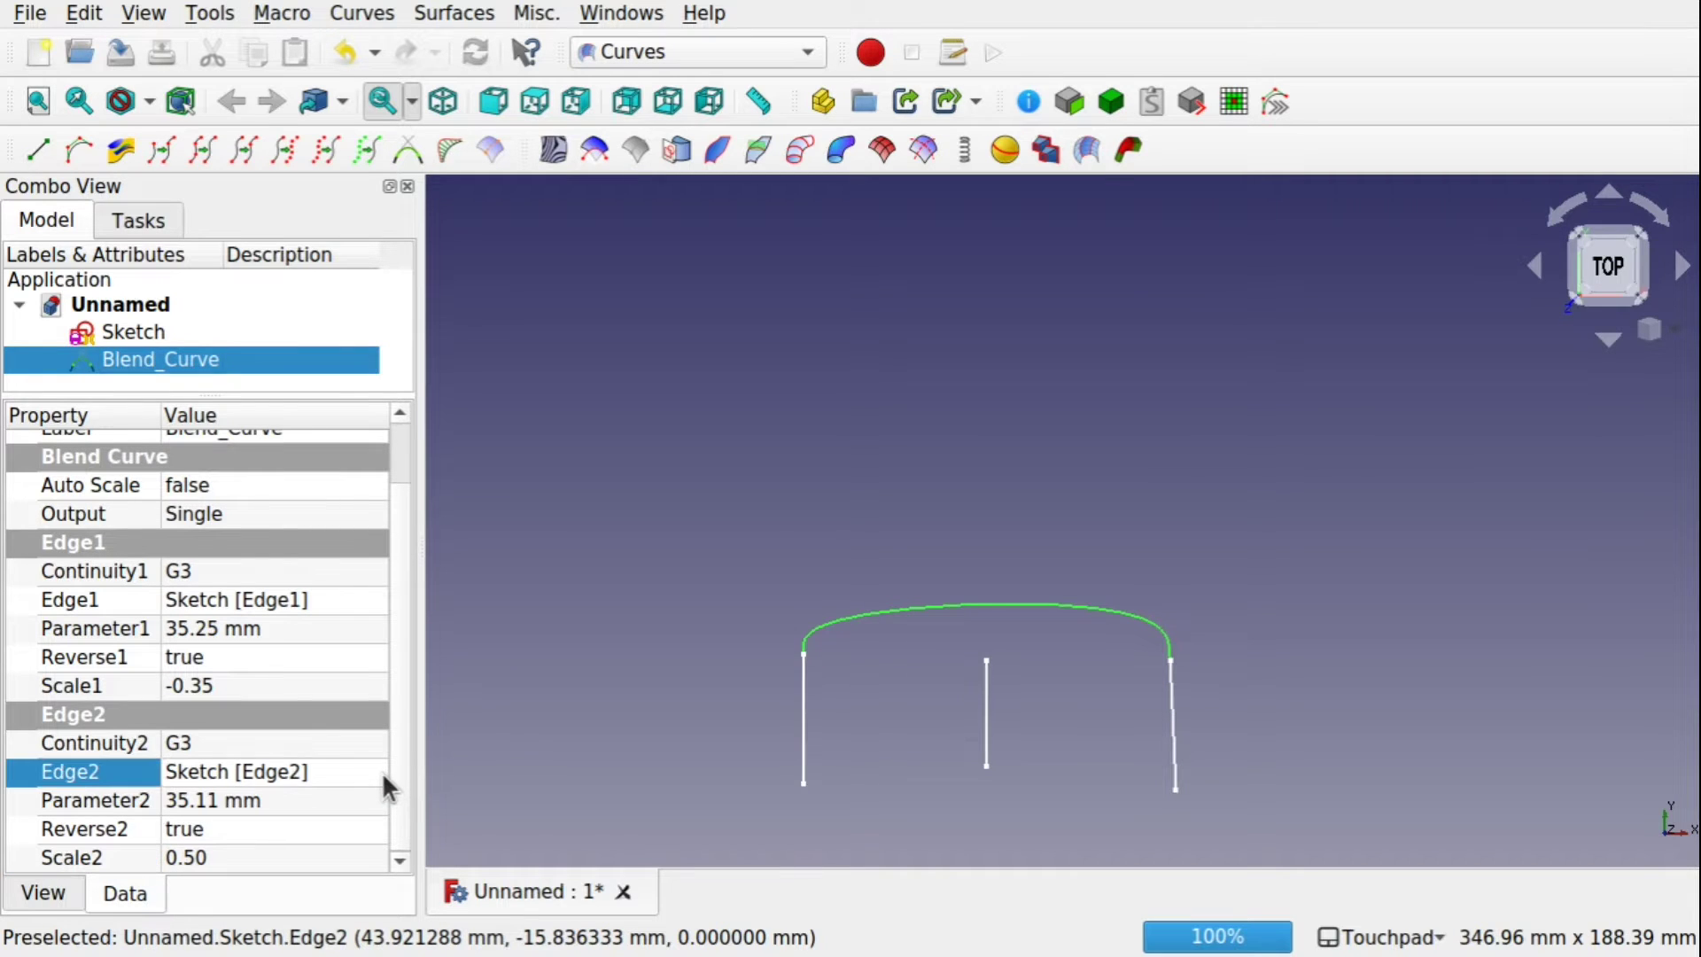
left_click(382, 776)
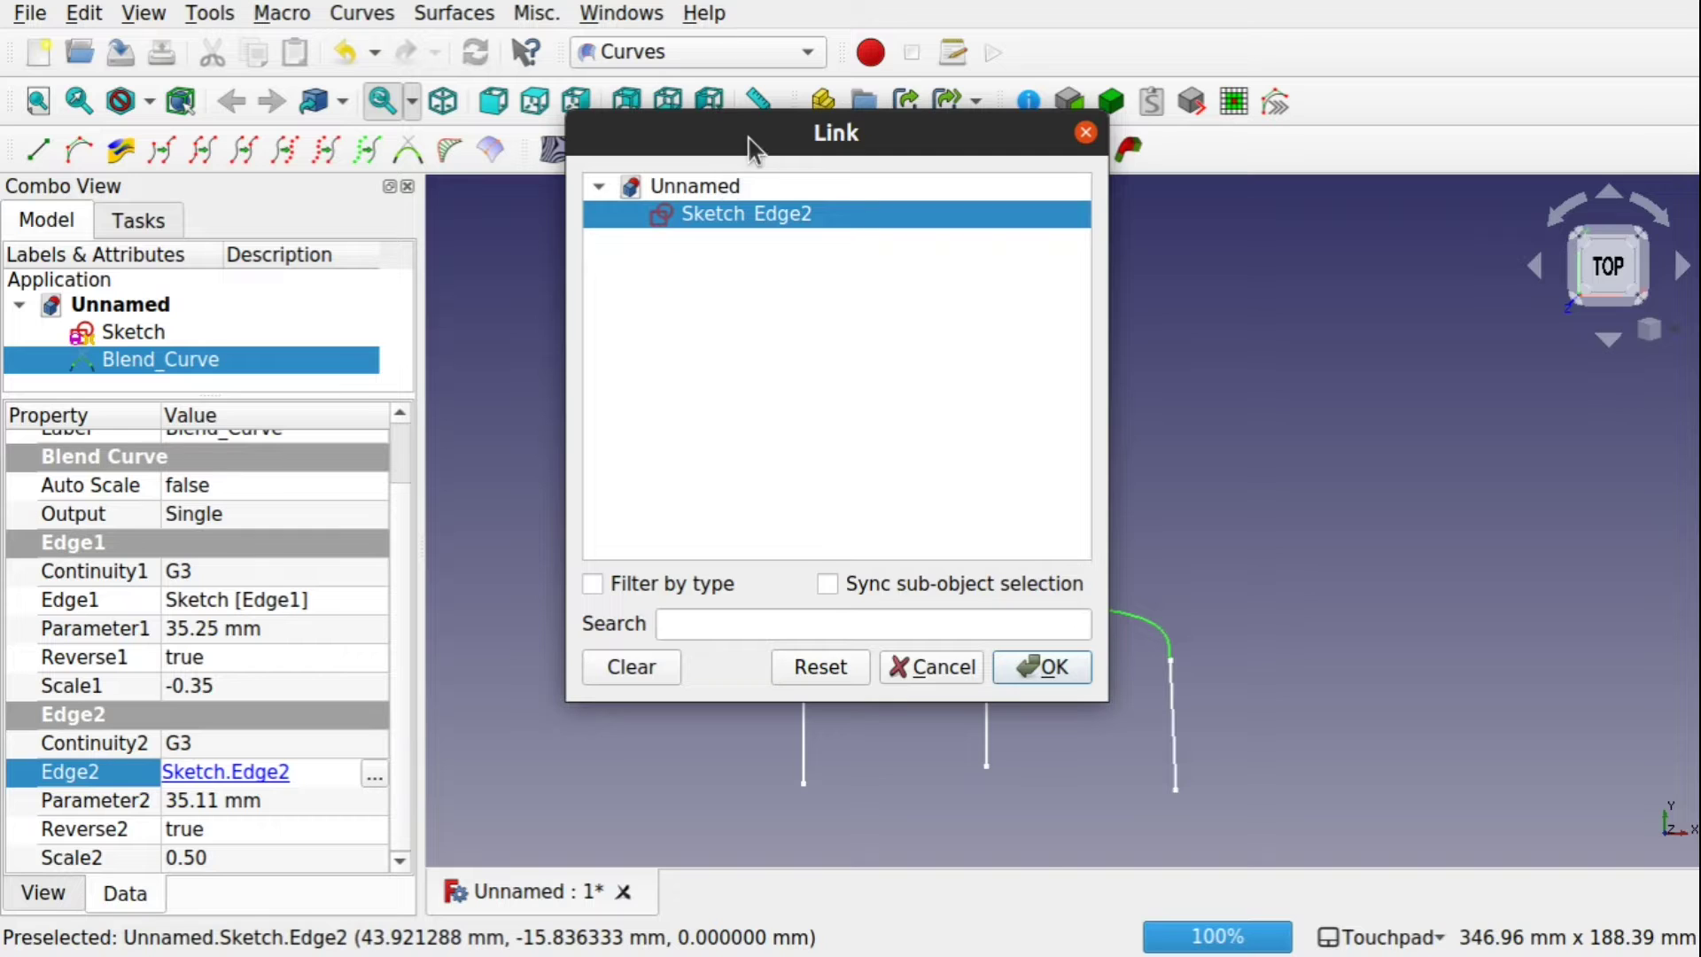
left_click_drag(751, 151, 1210, 215)
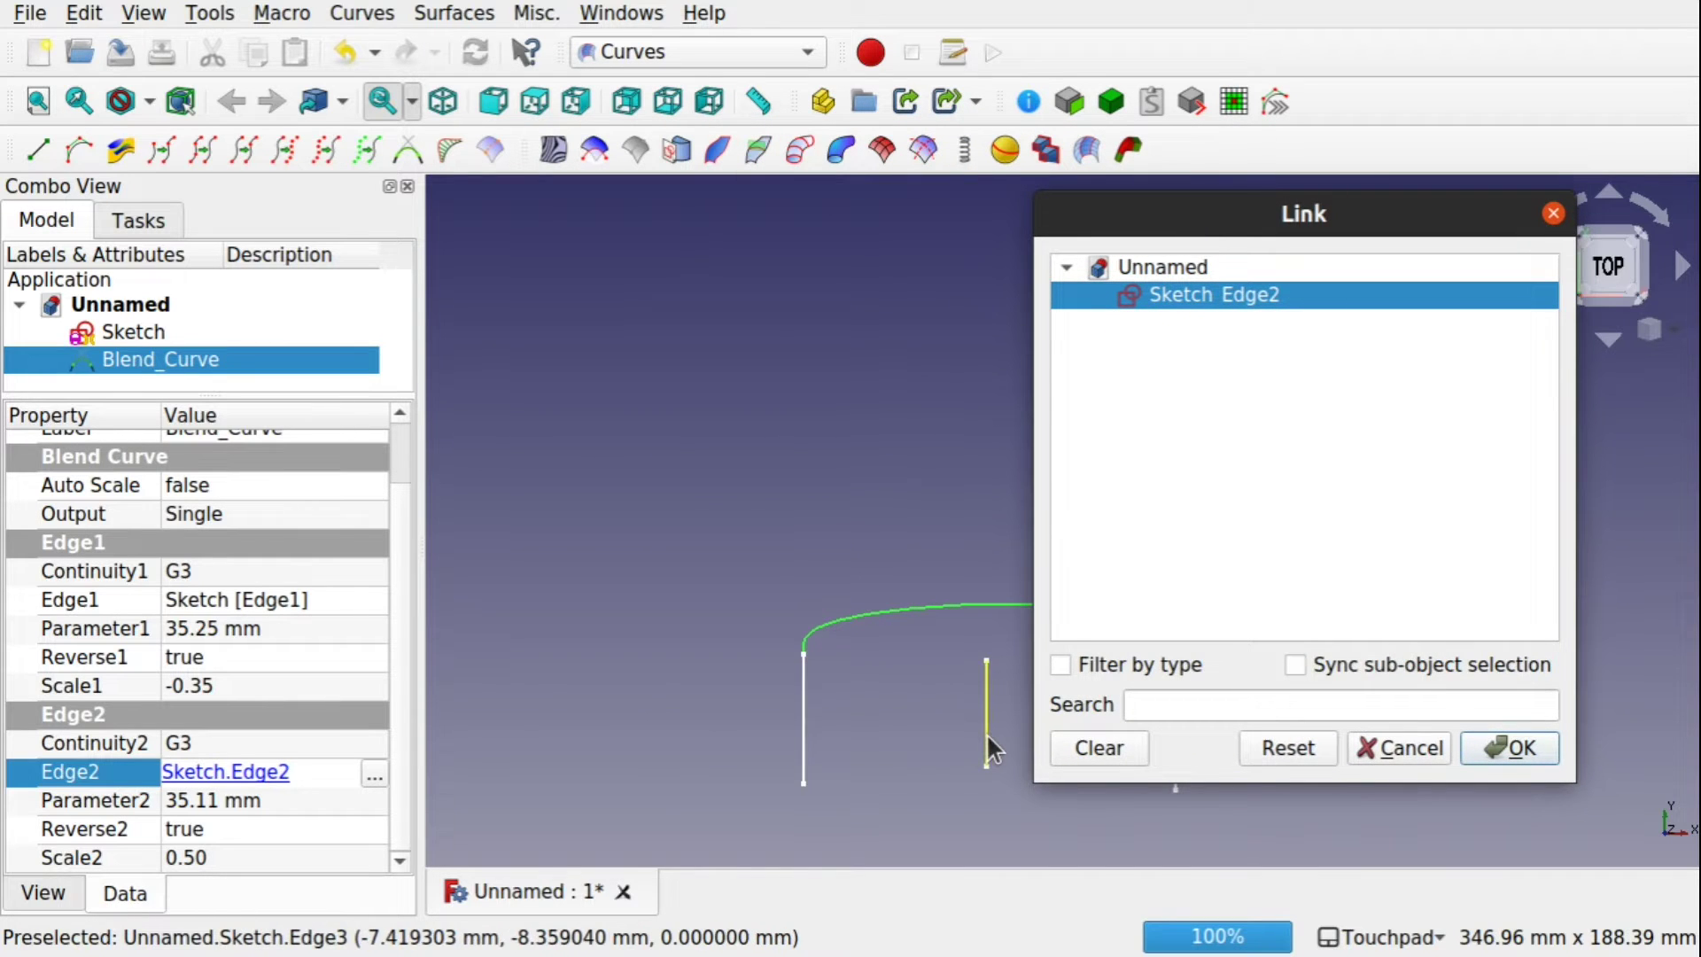
left_click(1102, 747)
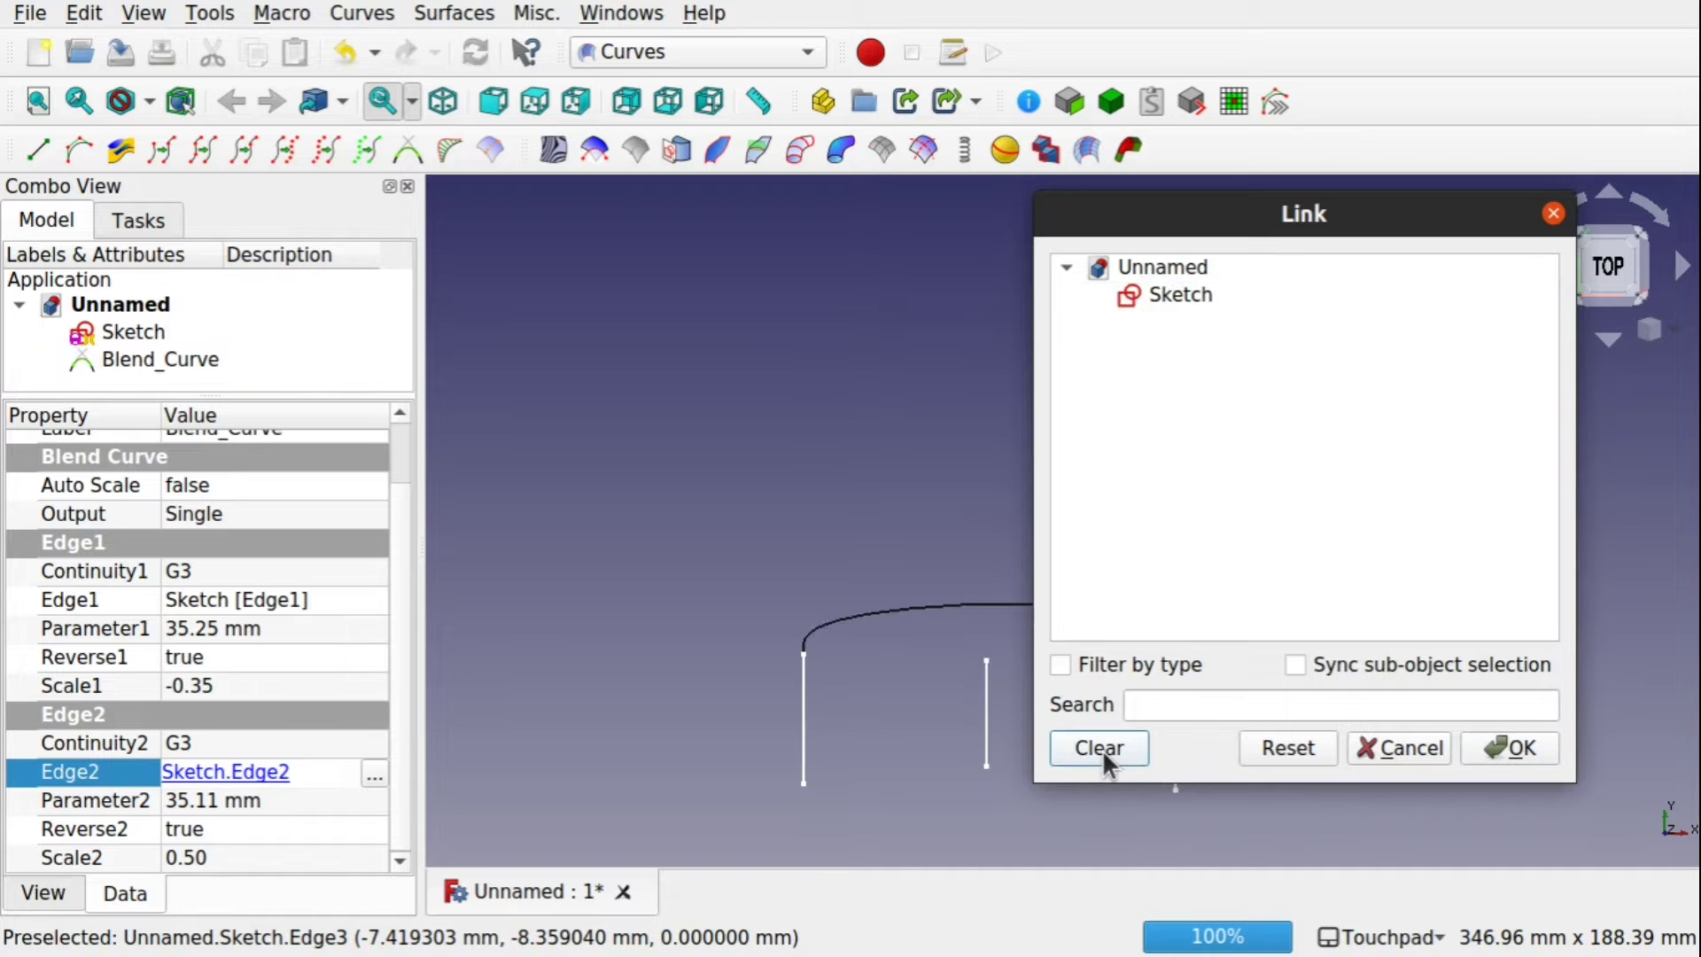
left_click(982, 729)
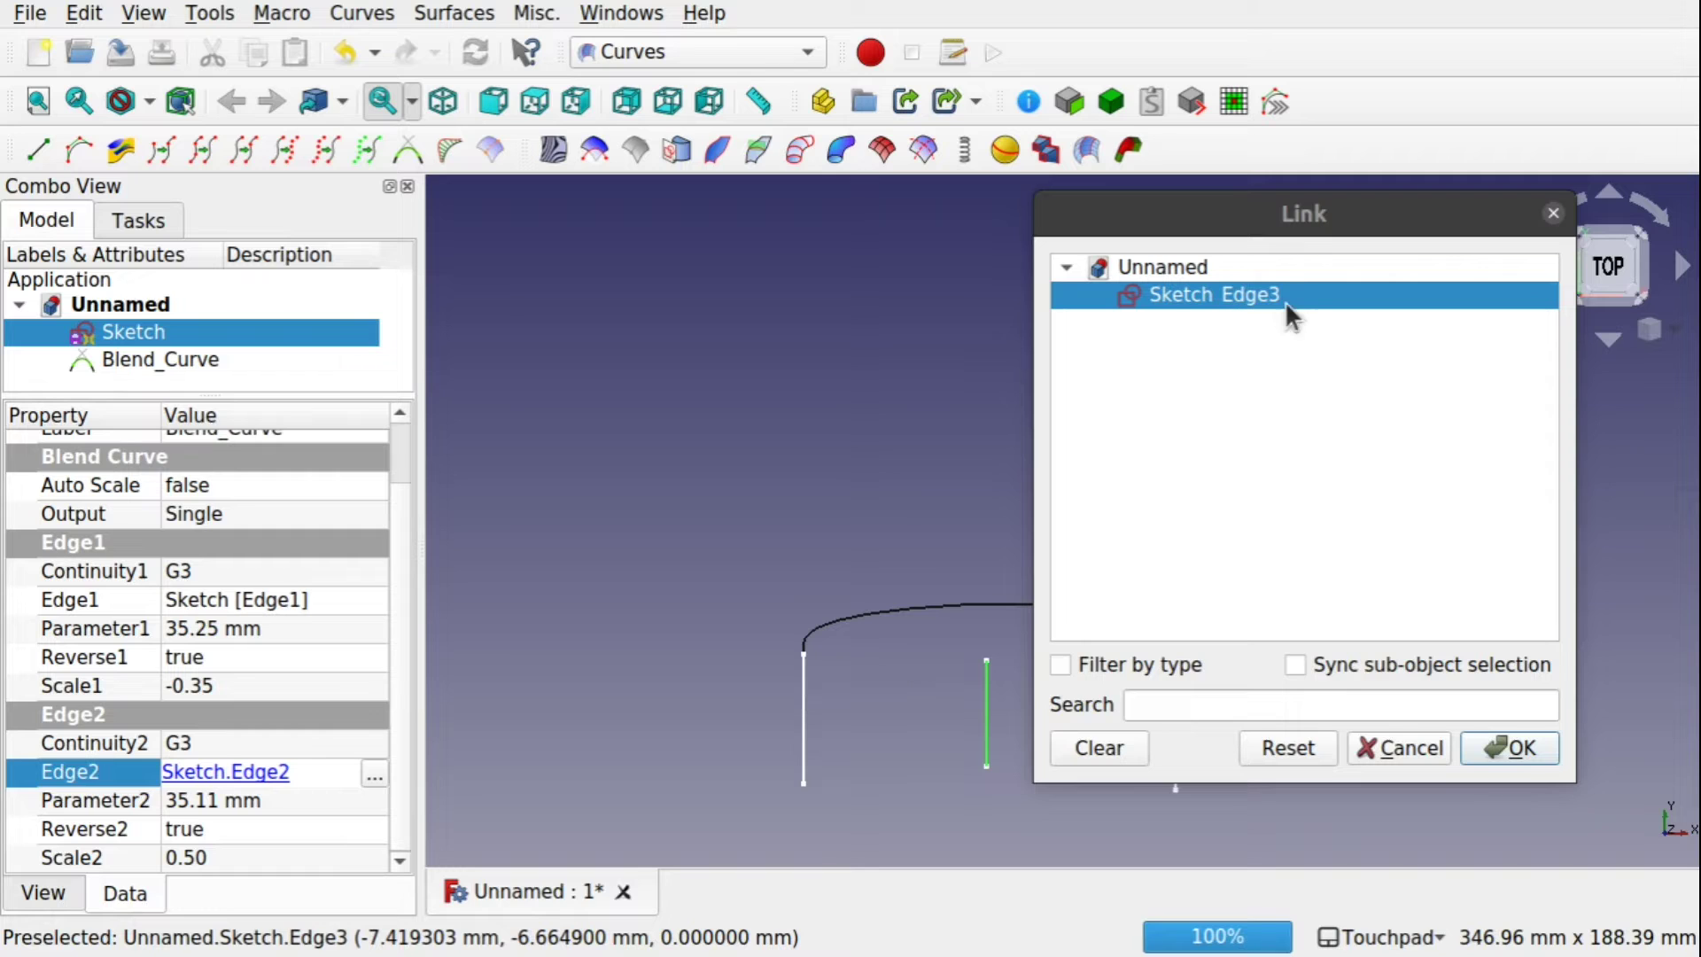
left_click(1525, 749)
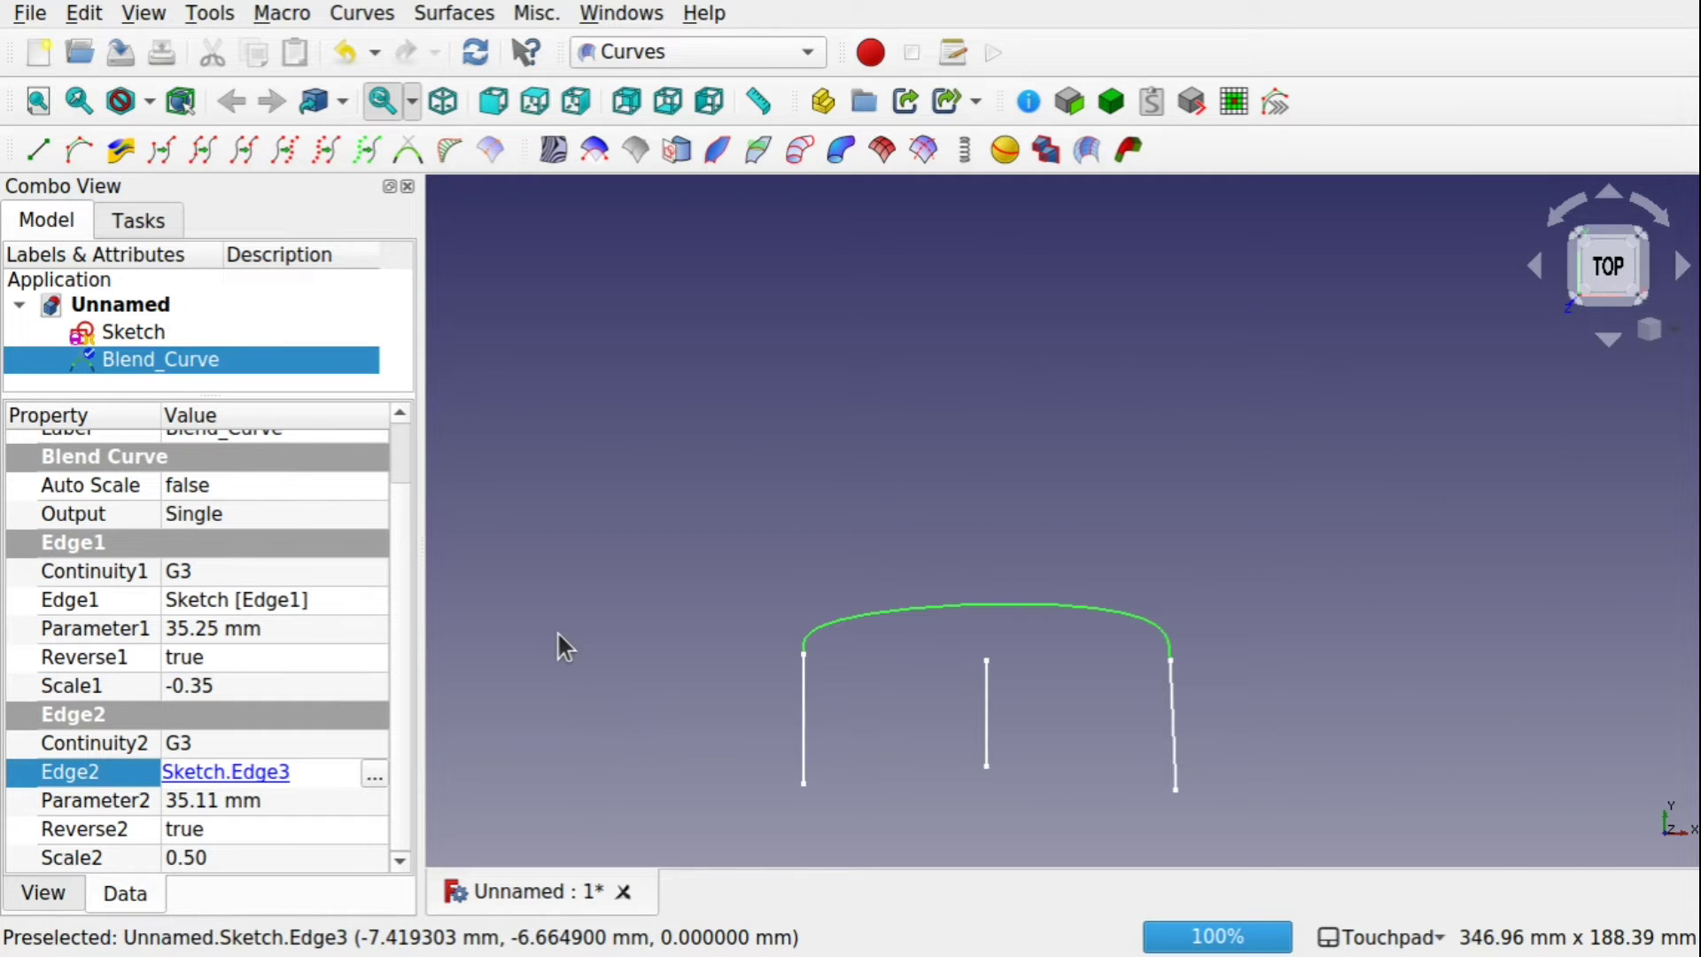
key("ctrl+r")
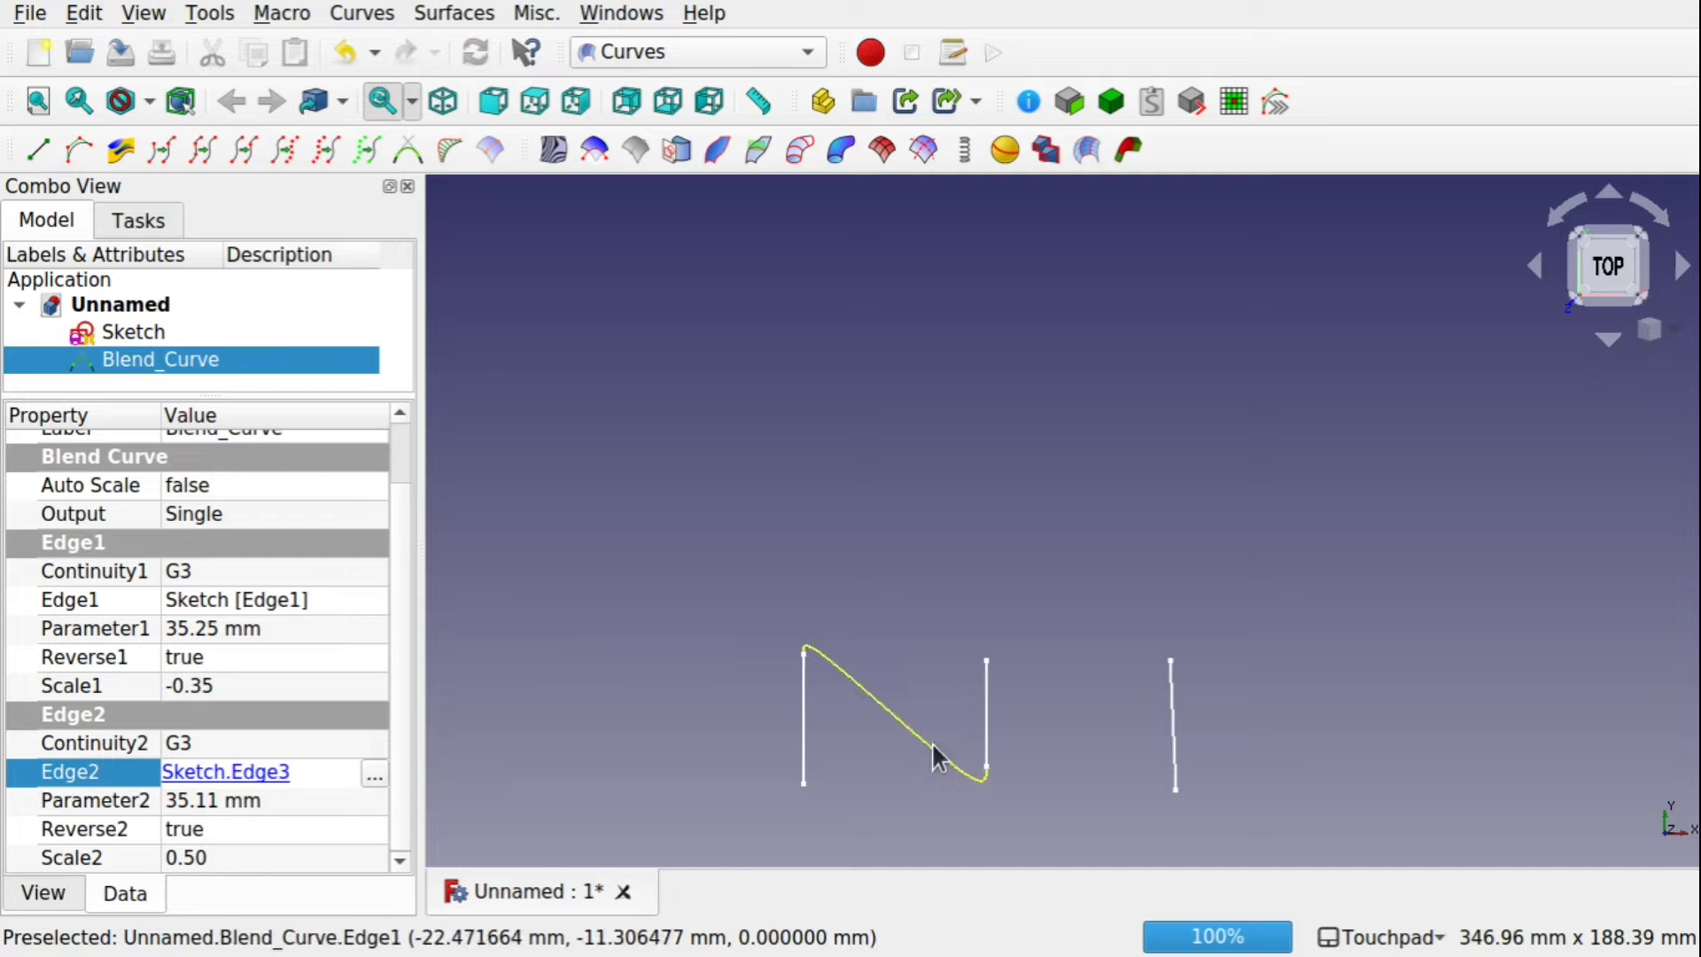
Set the blend curve's Reverse2 to false
left_click(296, 600)
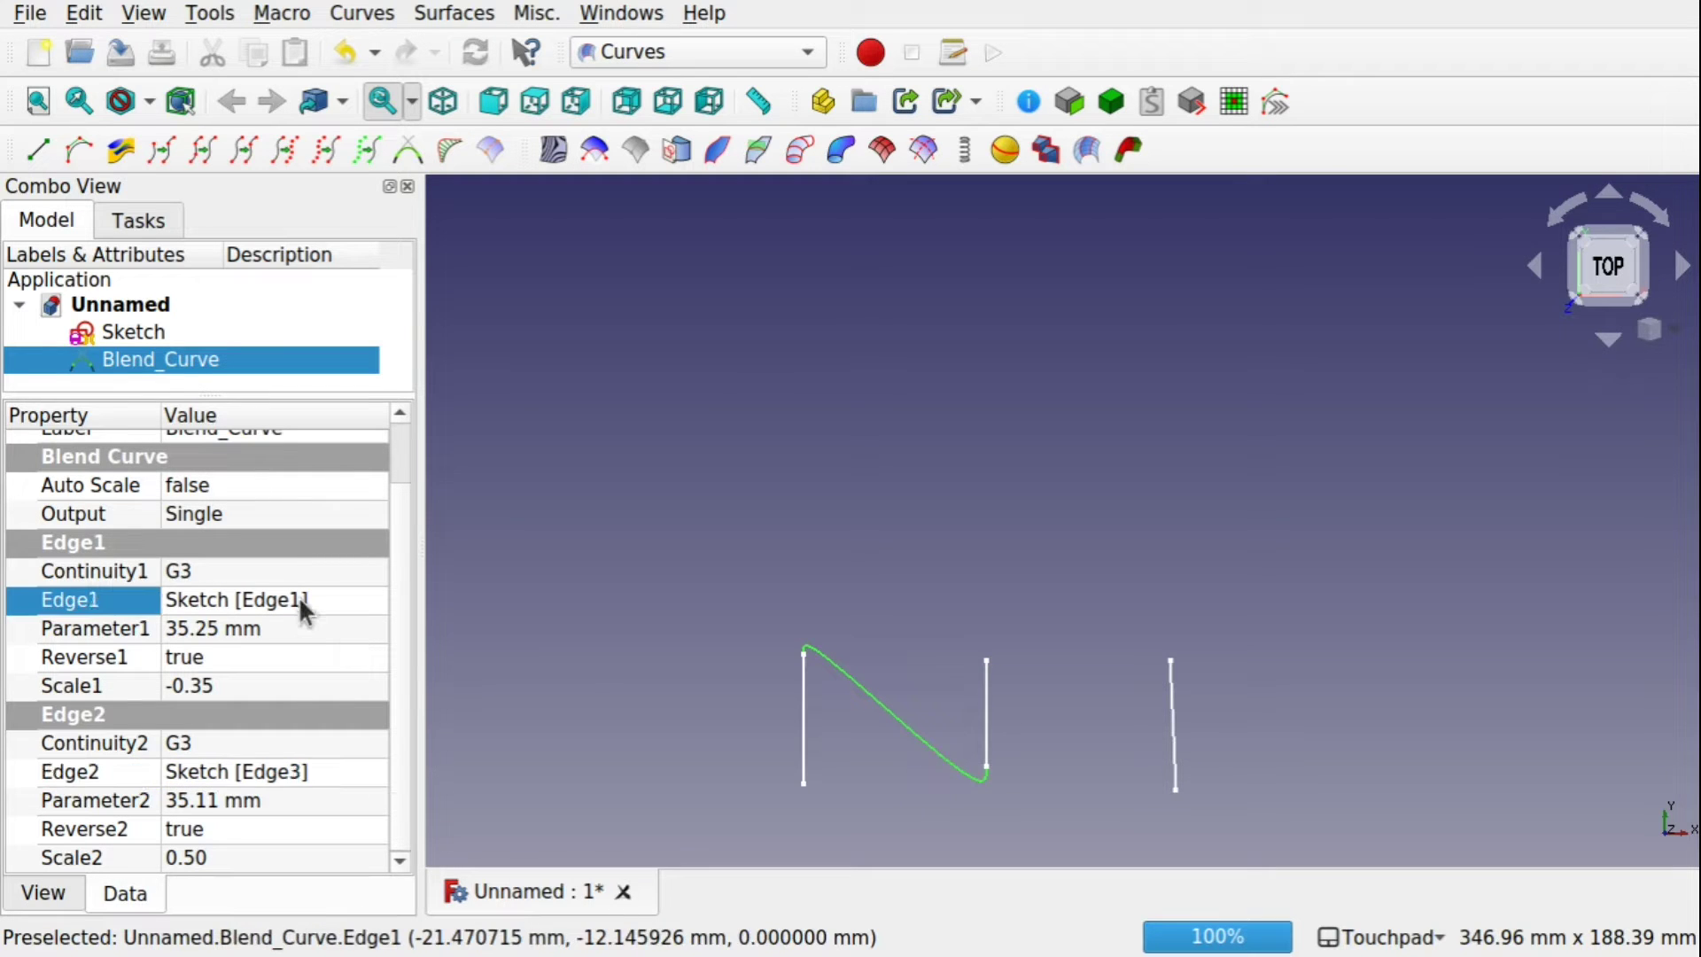
left_click(231, 828)
left_click(231, 829)
left_click(239, 808)
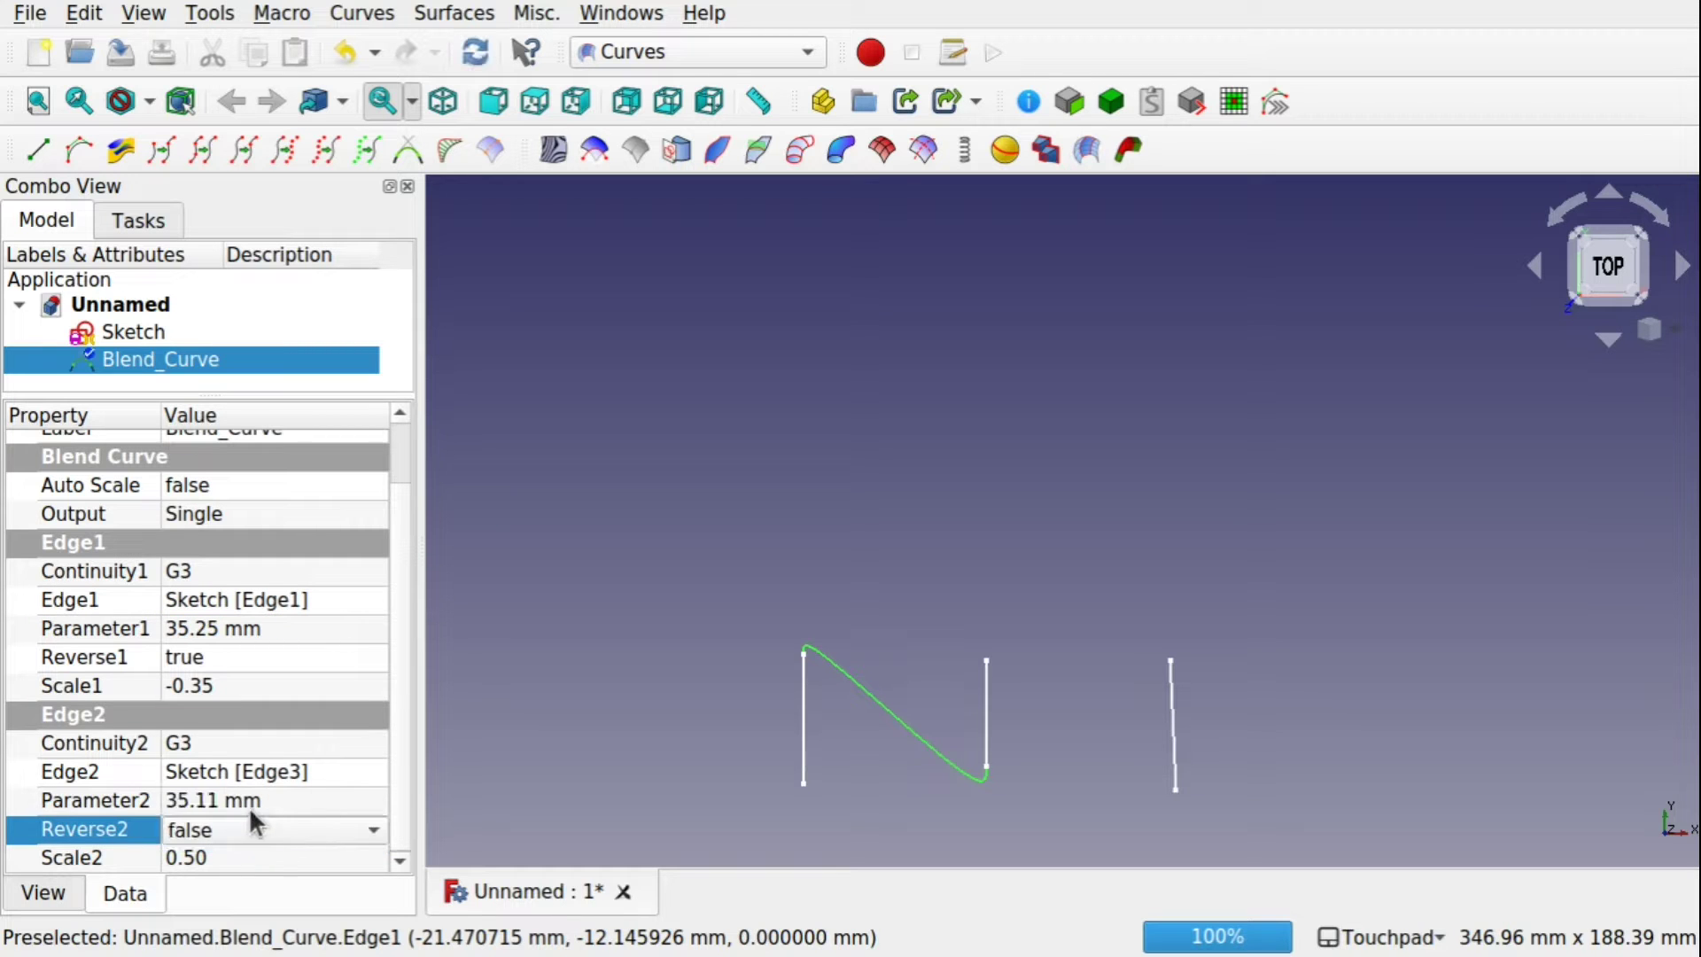
left_click(269, 744)
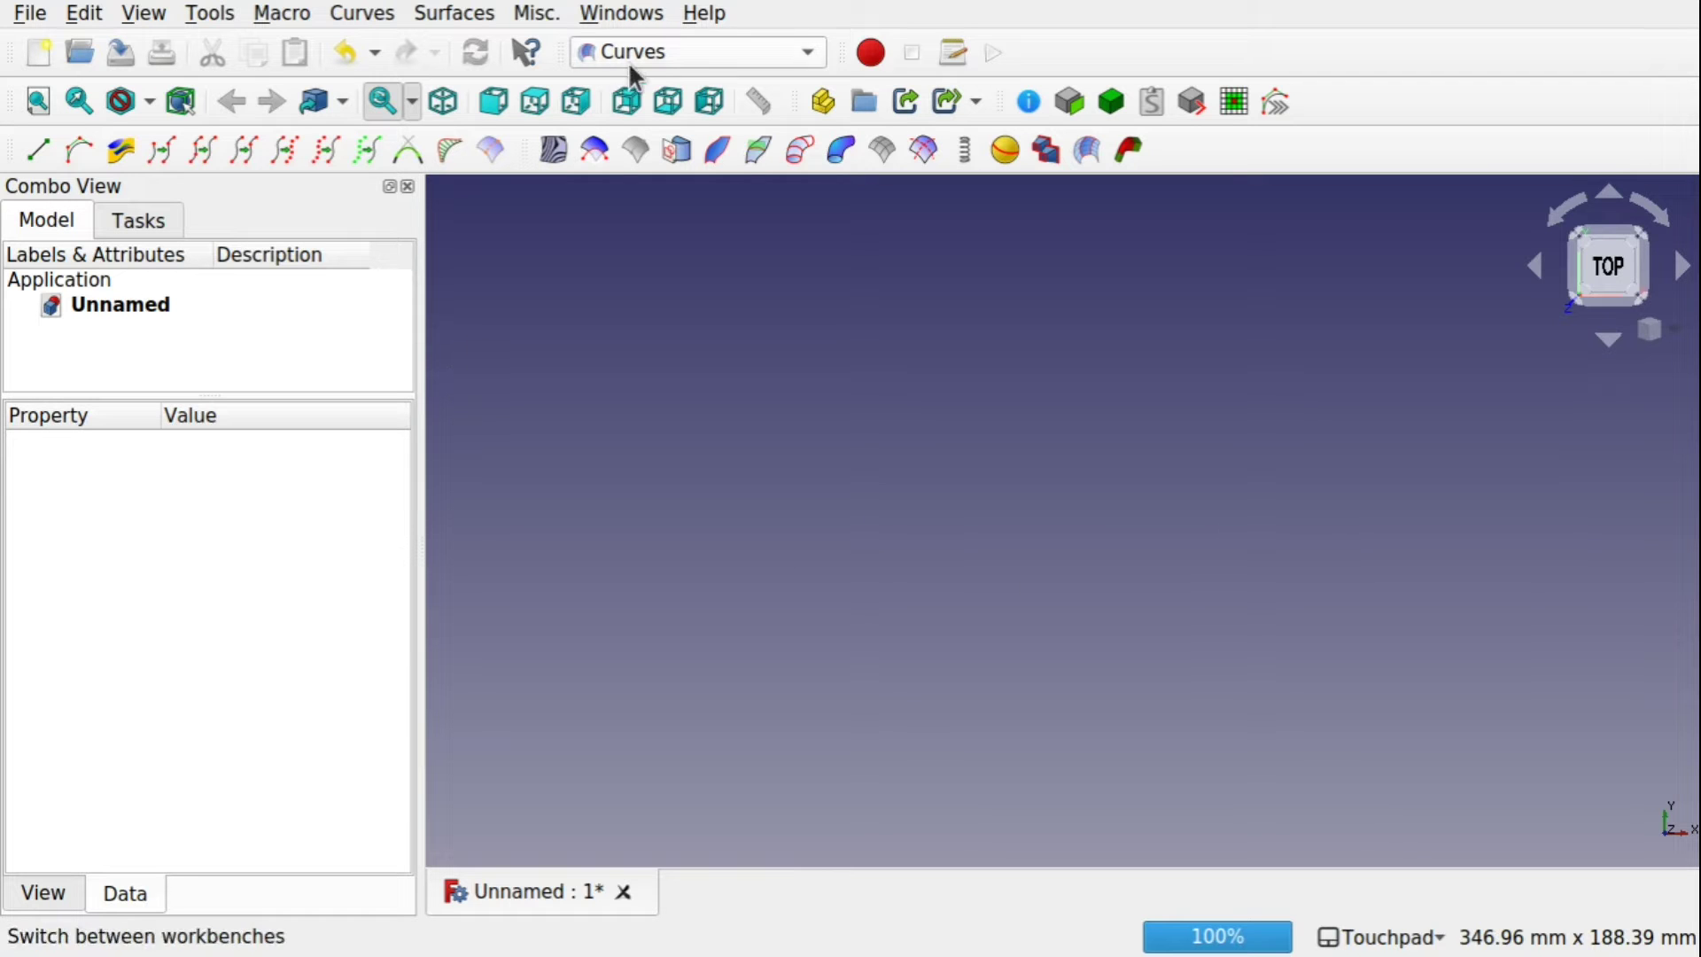
Switch to the Sketcher workbench and create a new sketch on the XY-Plane
left_click(673, 54)
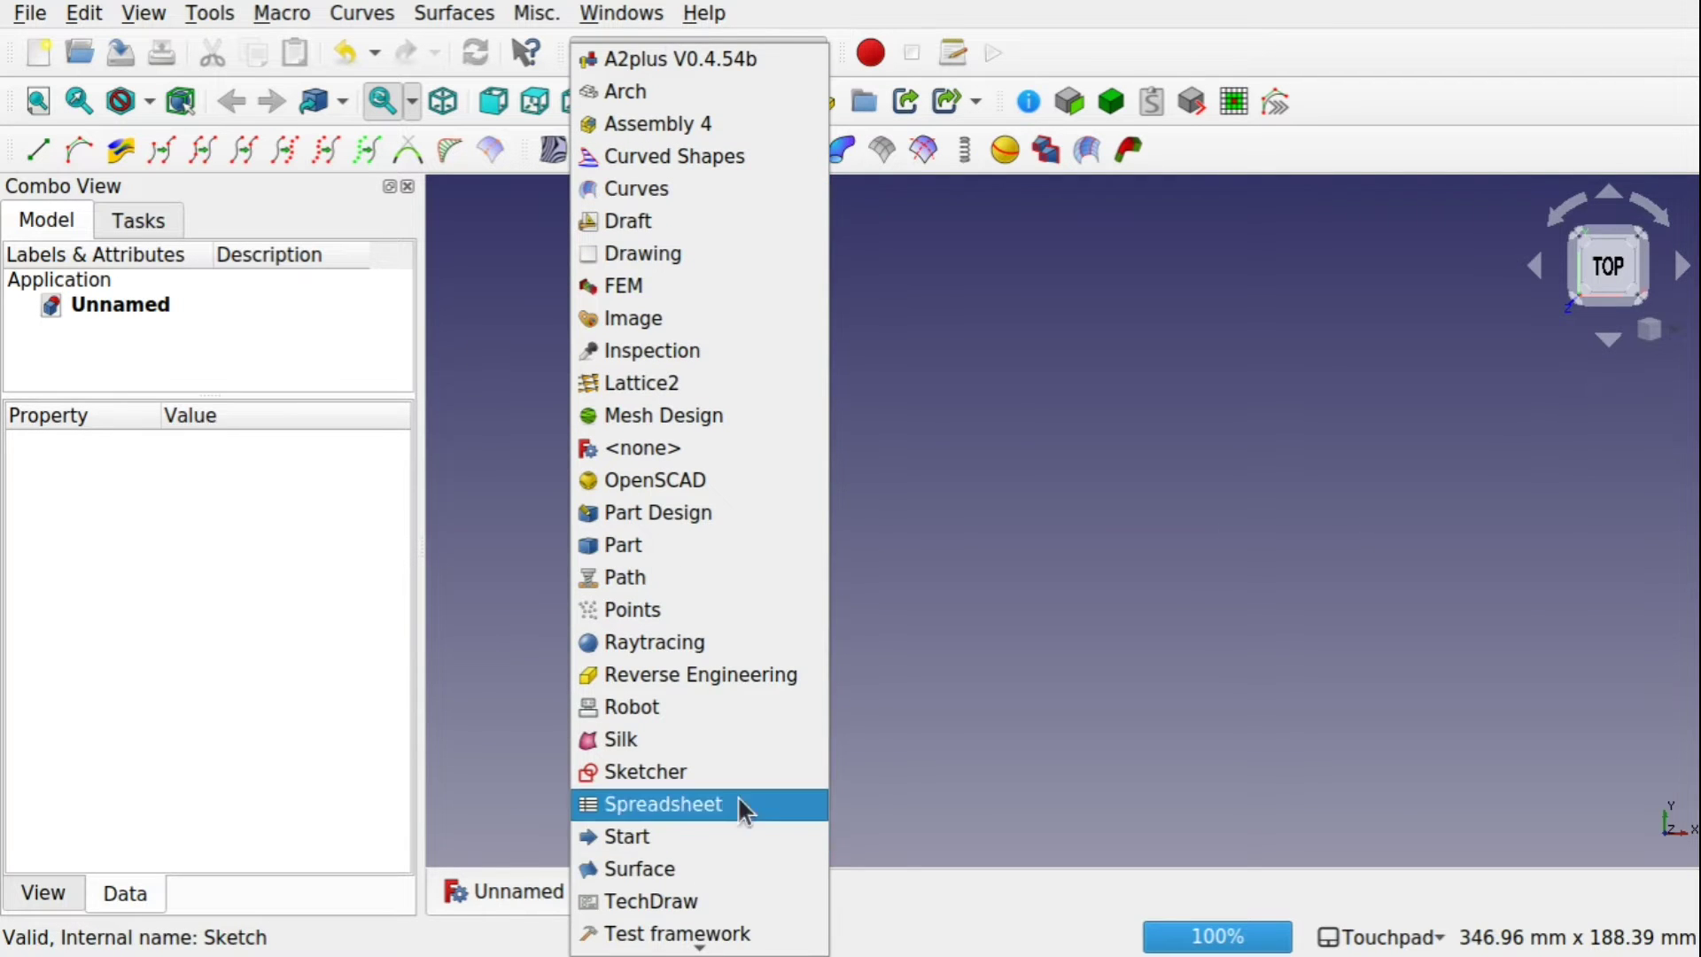
left_click(769, 771)
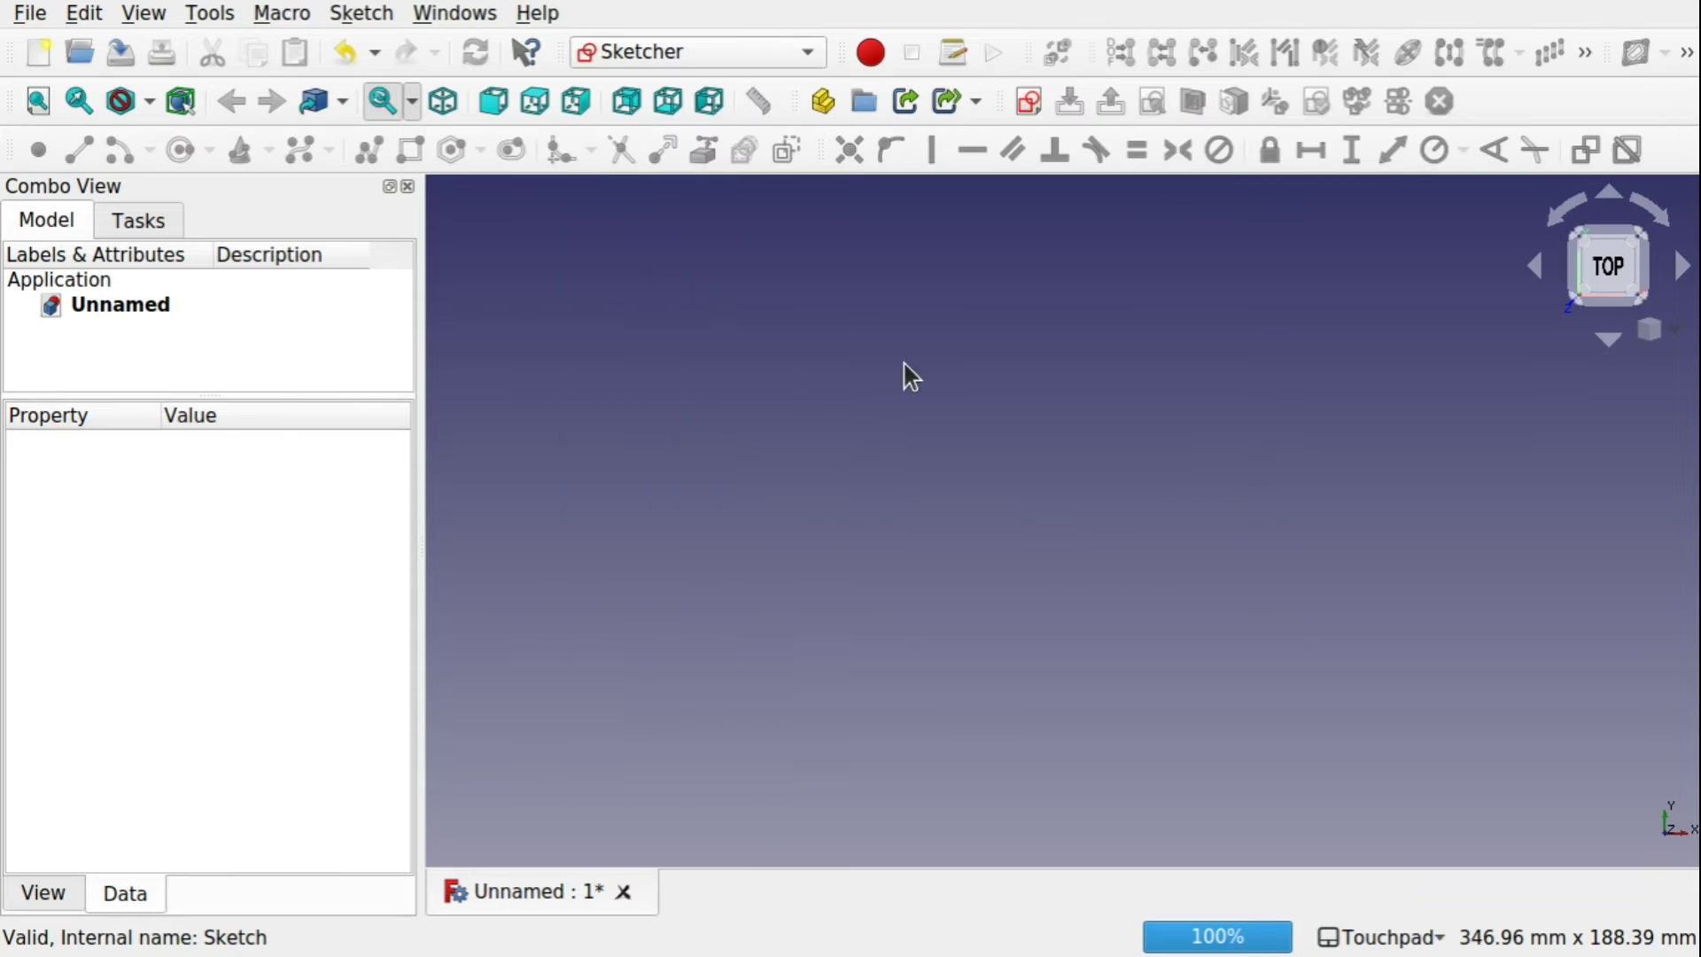
left_click(1027, 103)
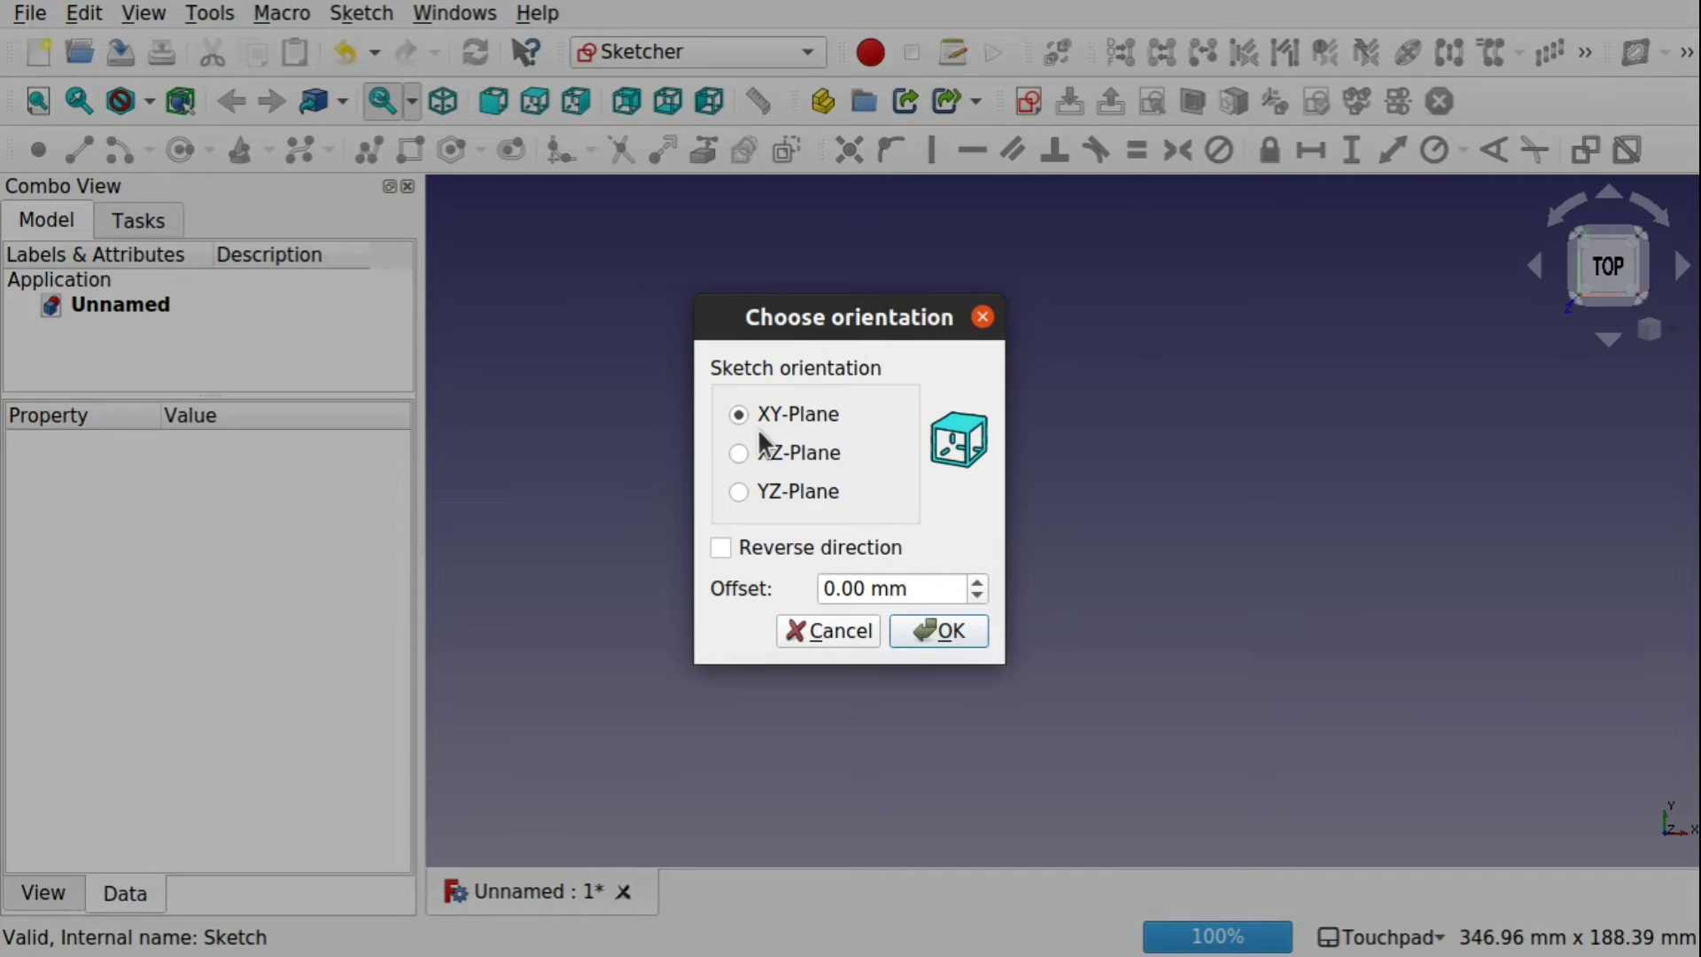
left_click(928, 629)
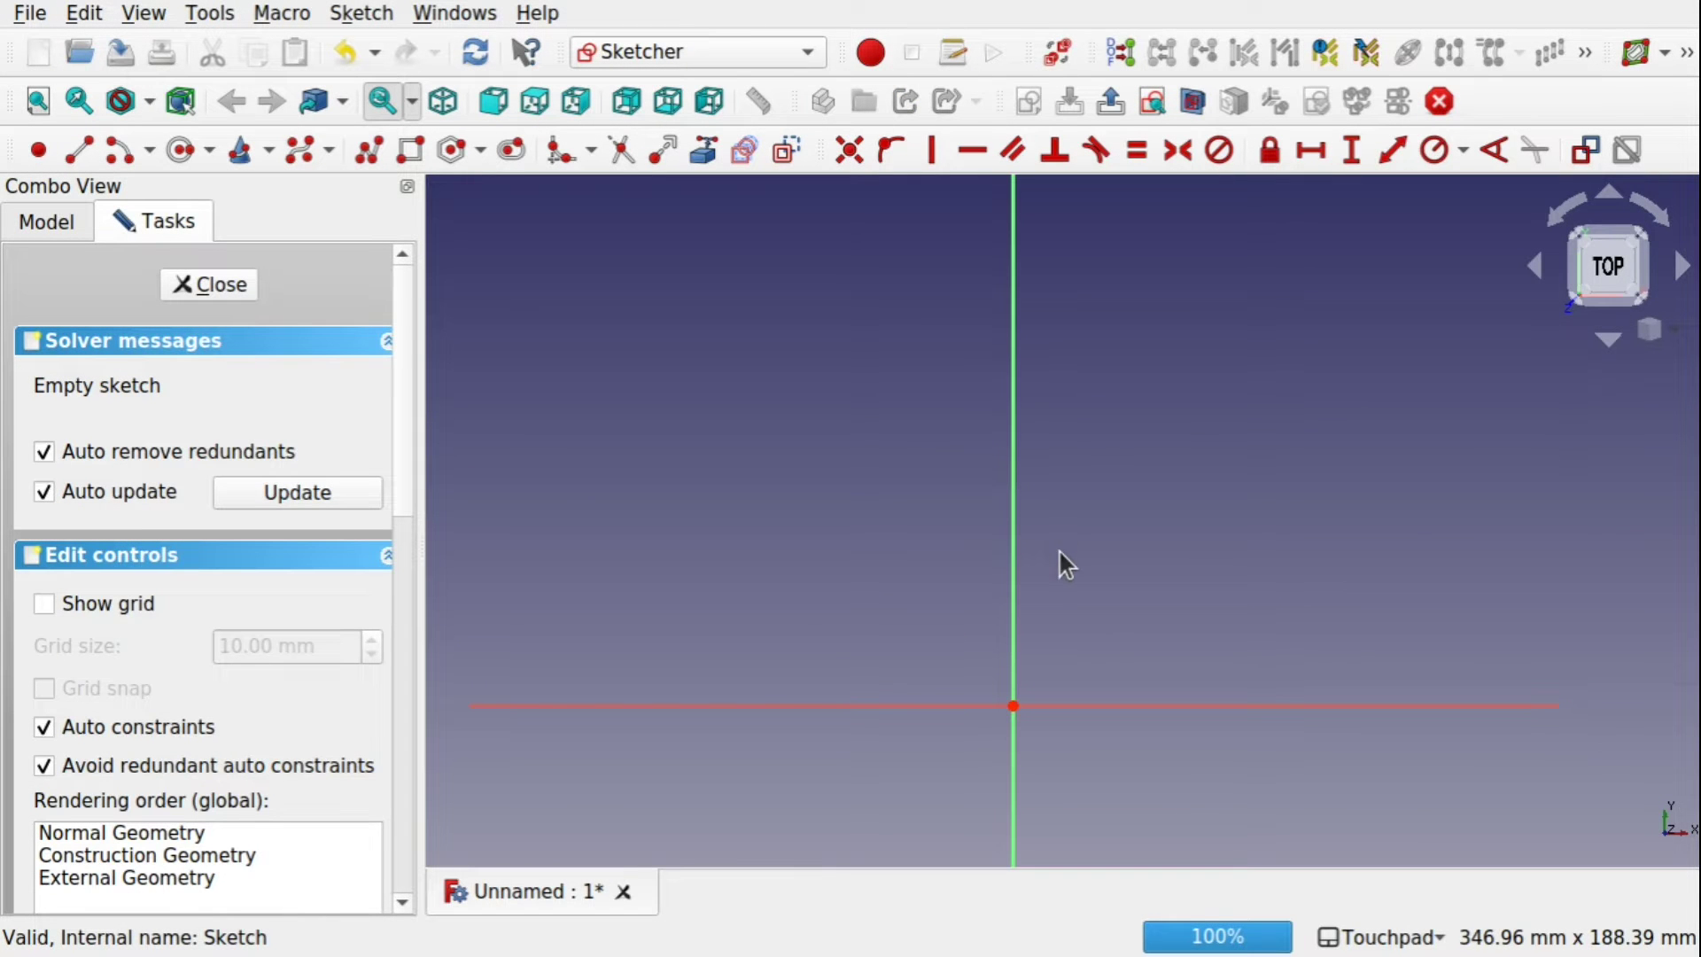
mouse_move(1081, 561)
middle_mouse_down()
mouse_move(1078, 357)
mouse_move(1108, 401)
middle_mouse_up()
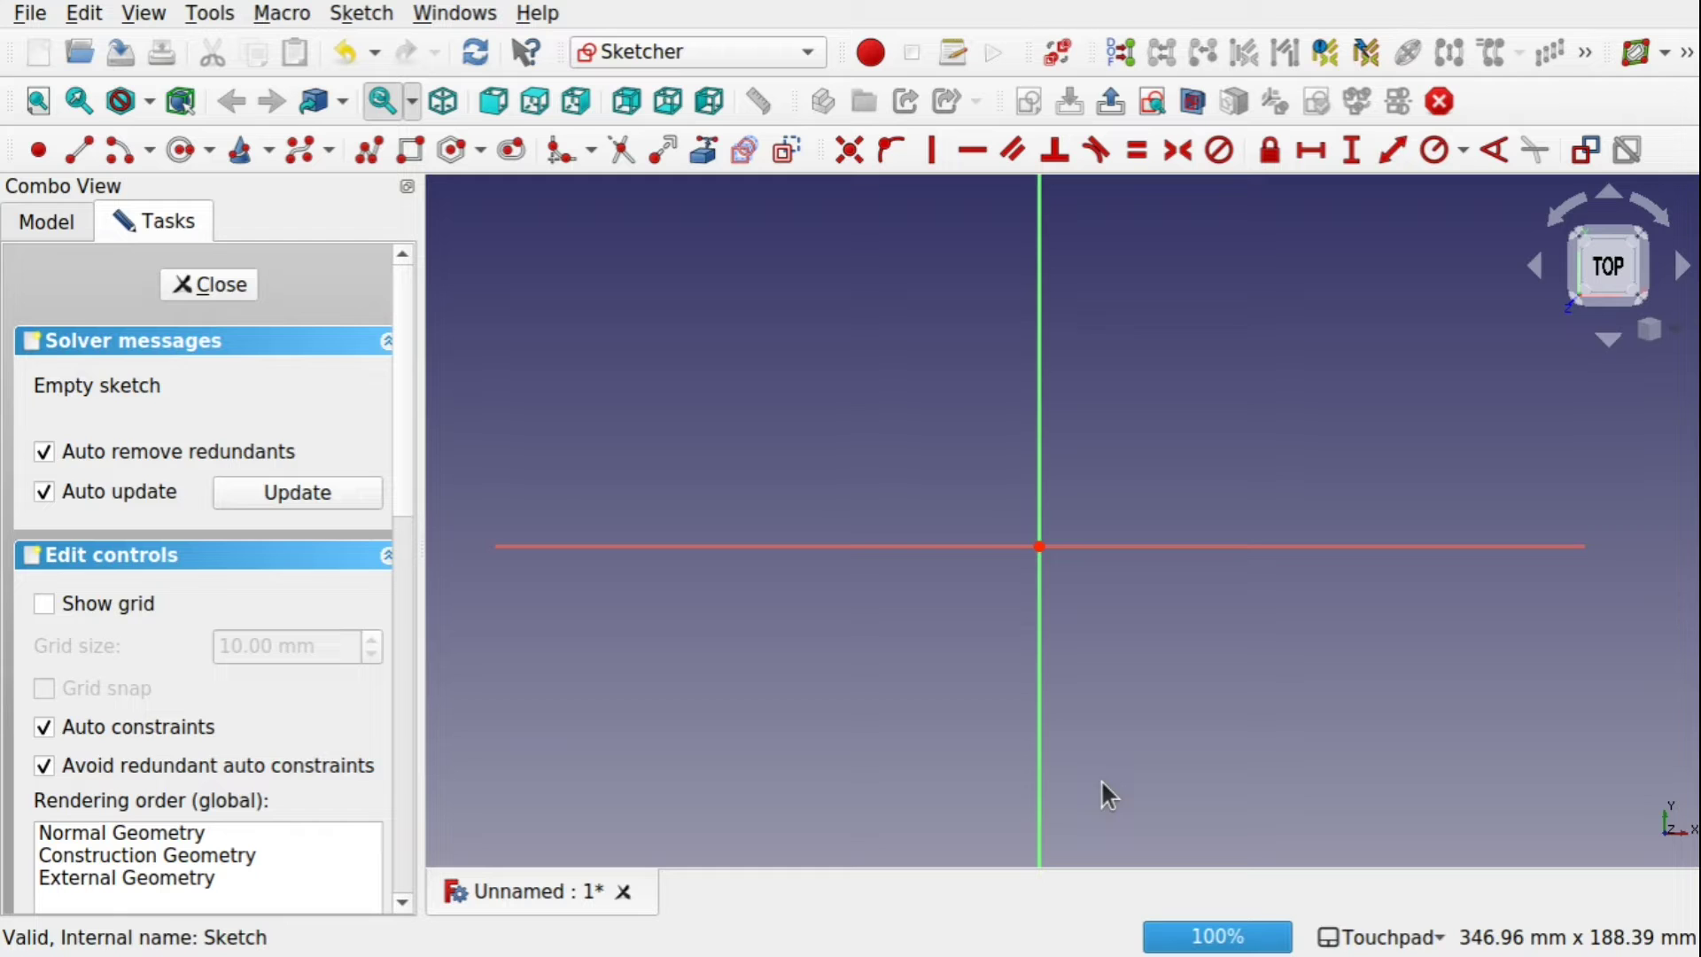
Draw two circles centred on the vertical axis, a small one about 61 mm above the origin and one of about 36 mm radius below it
left_click(182, 149)
left_click(1040, 319)
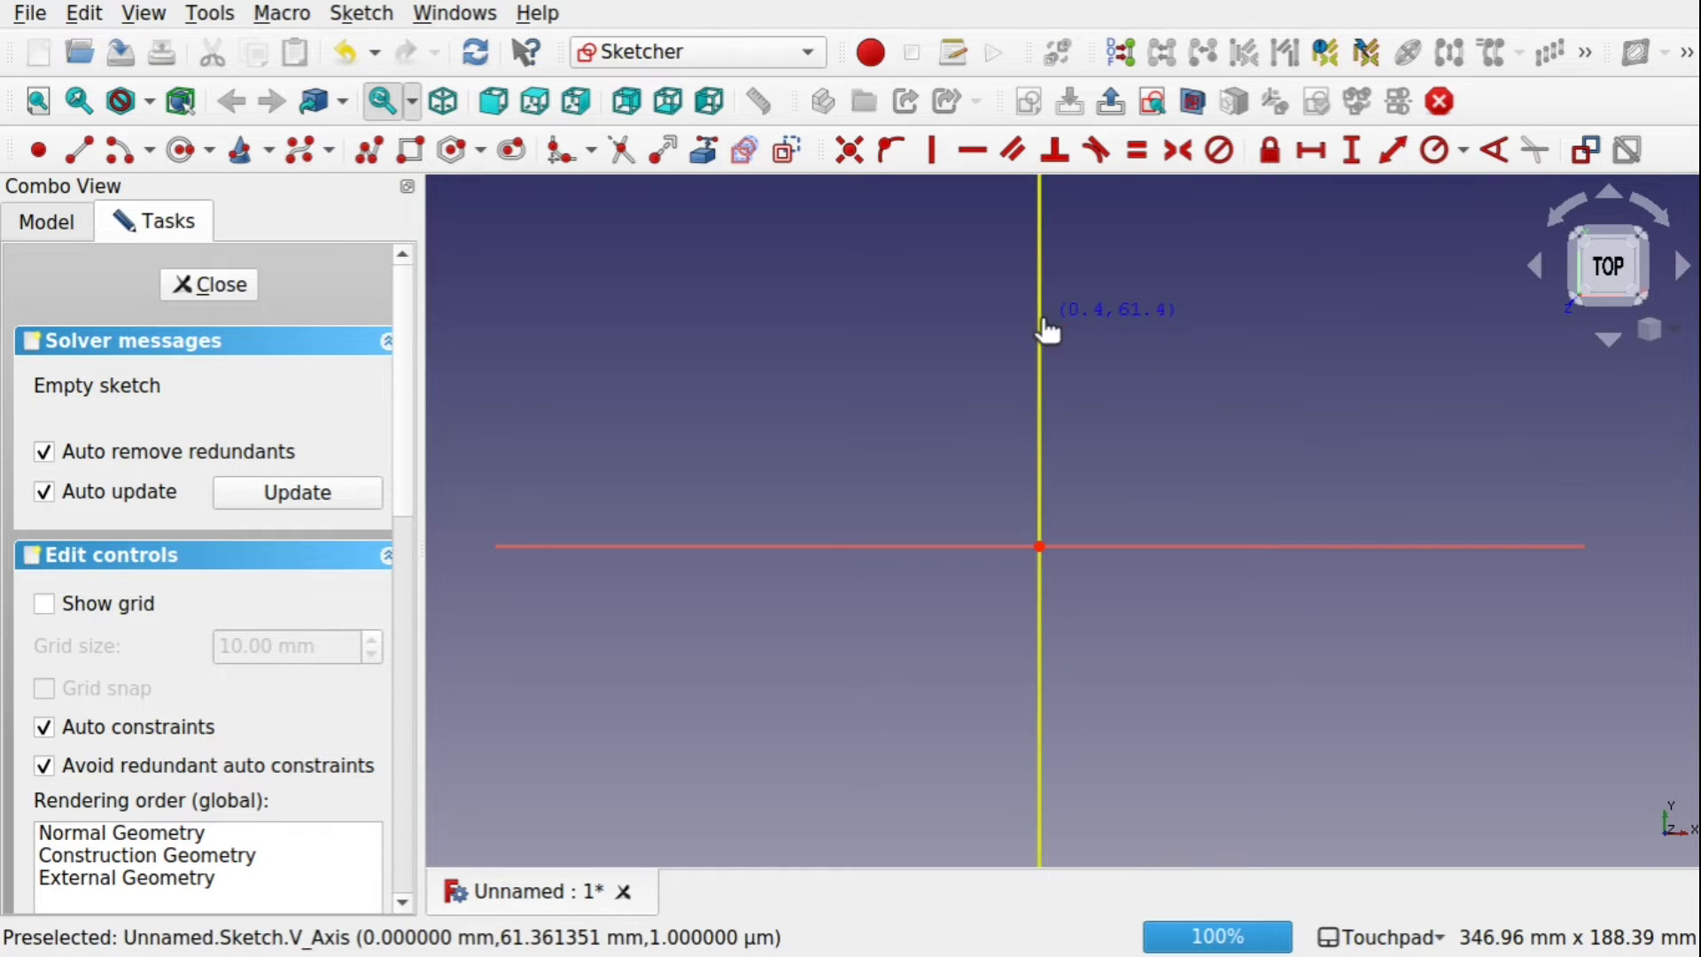
left_click(1091, 357)
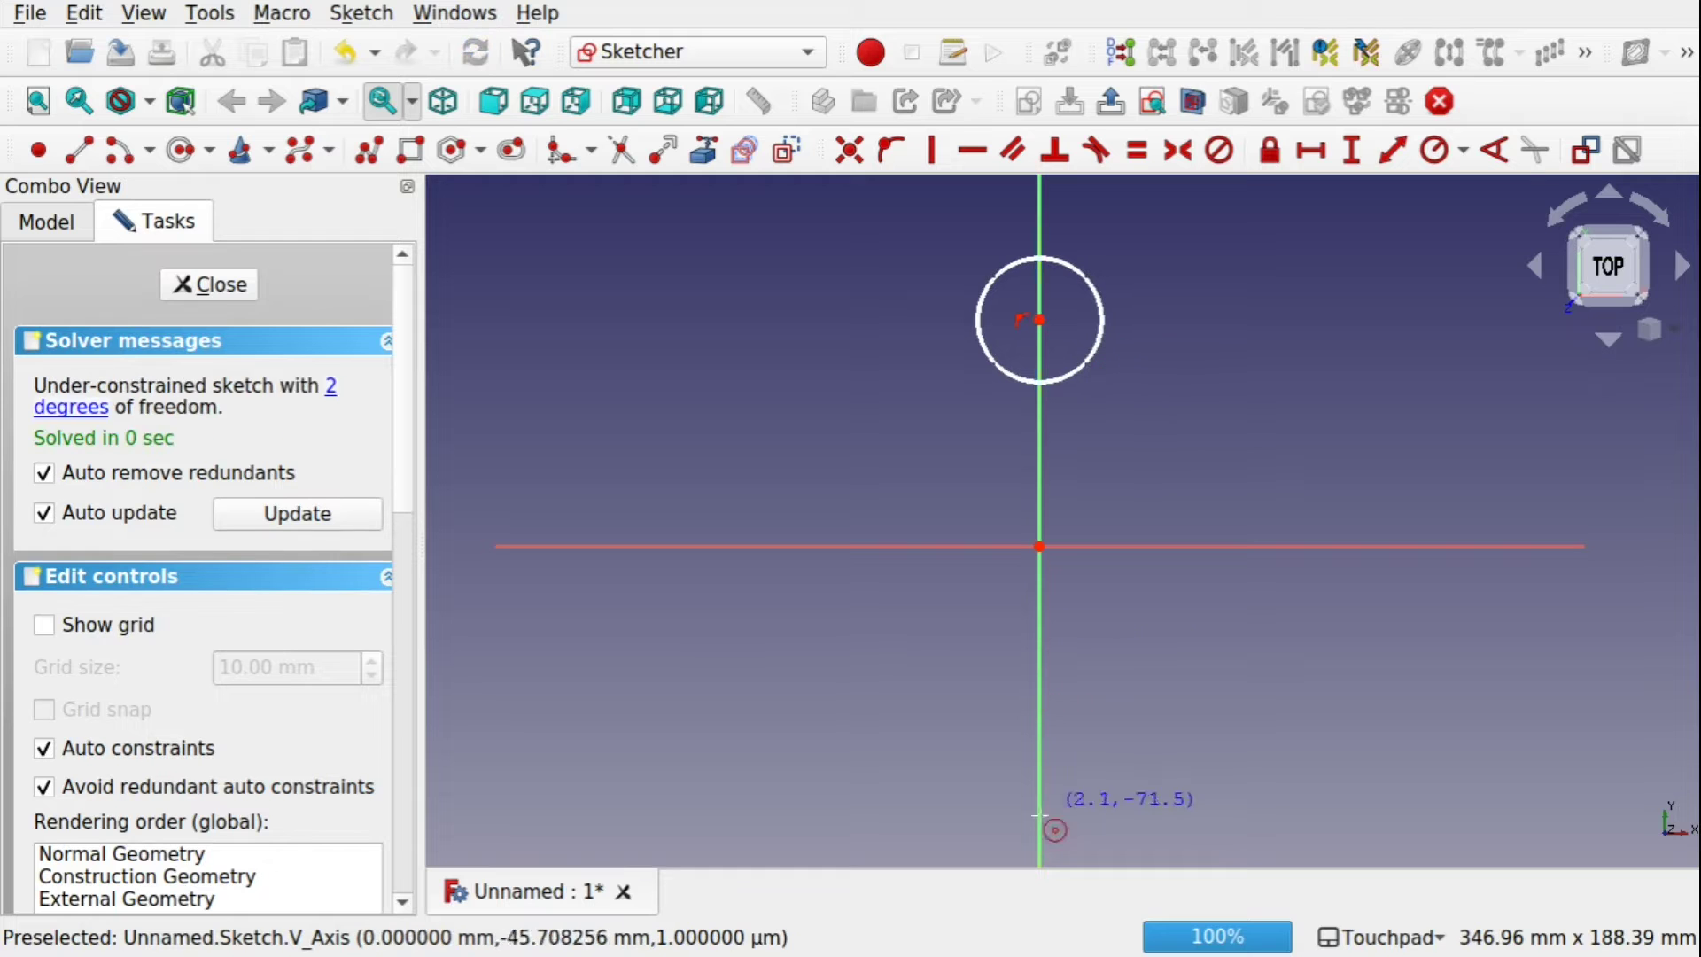
left_click(1039, 738)
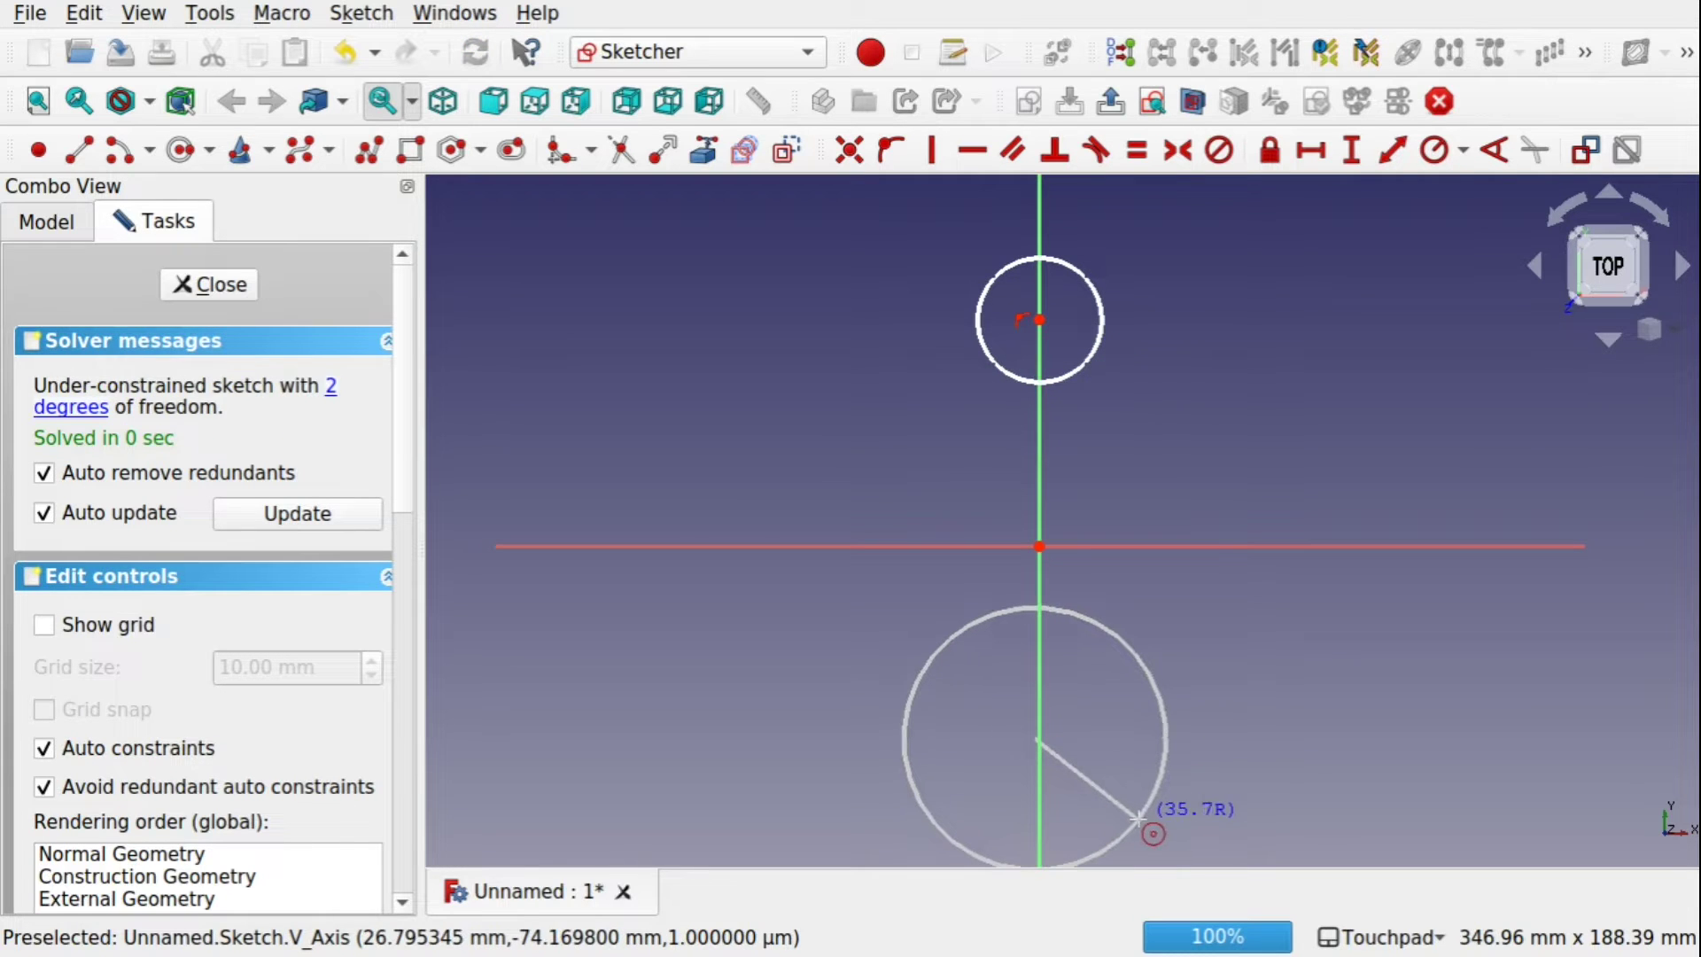
left_click(1143, 820)
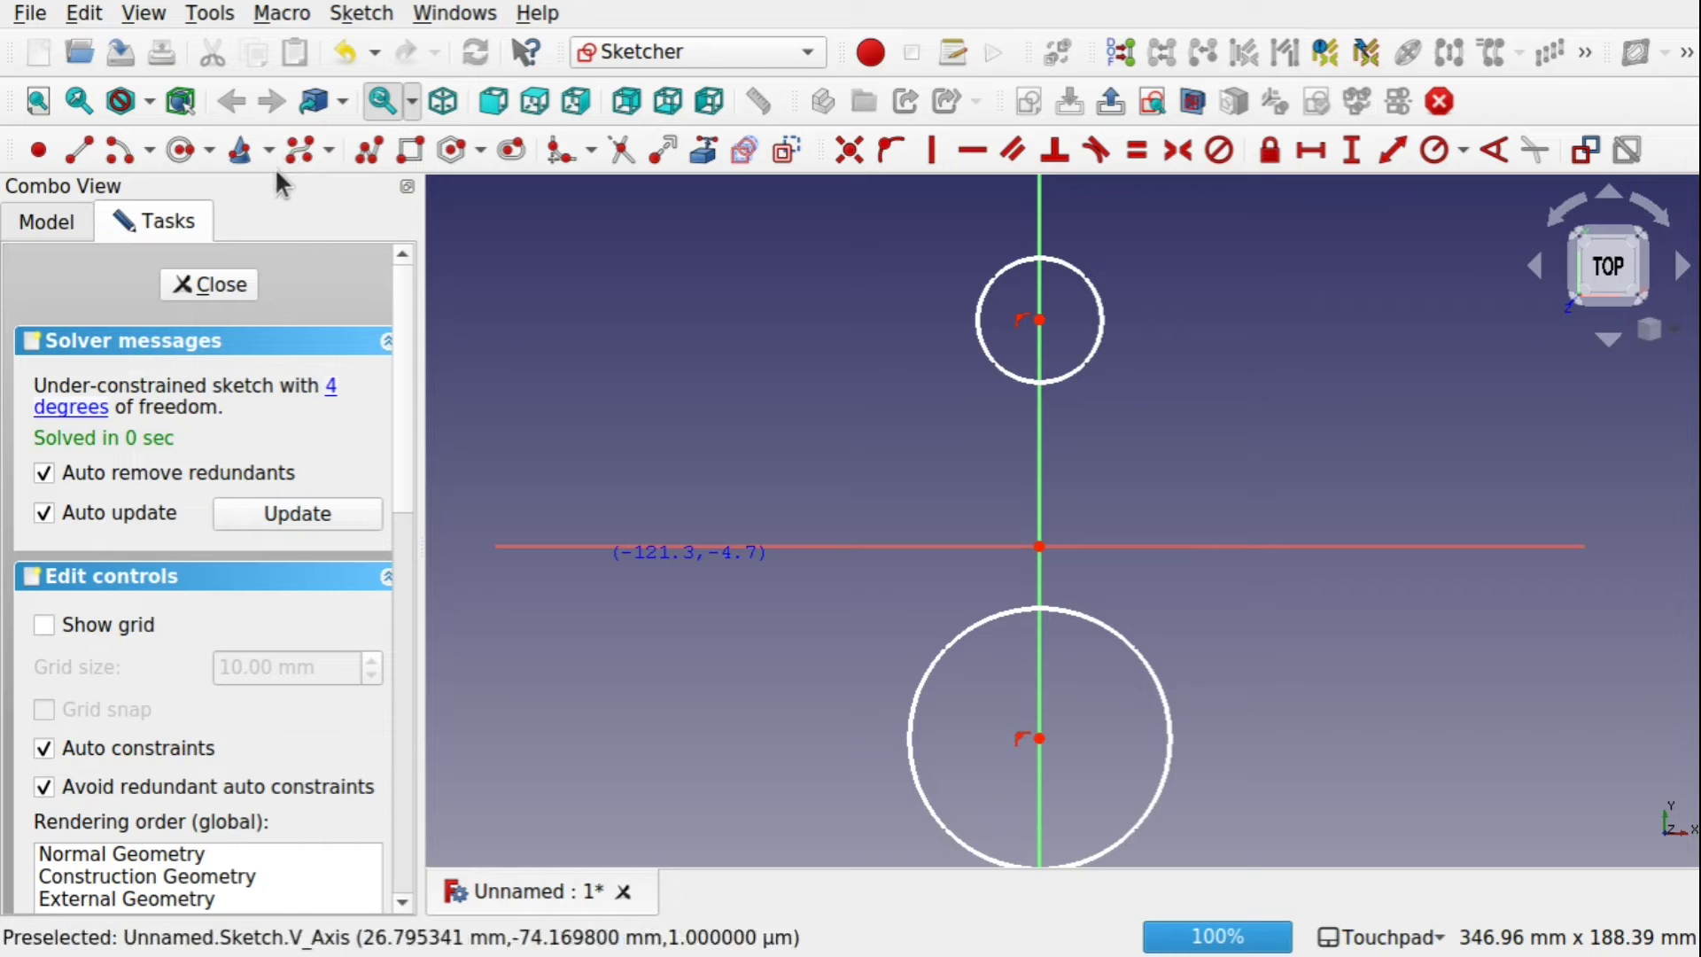
Draw an arc by end points and rim point joining the right sides of the two circles, bowed inward toward the vertical axis
left_click(330, 150)
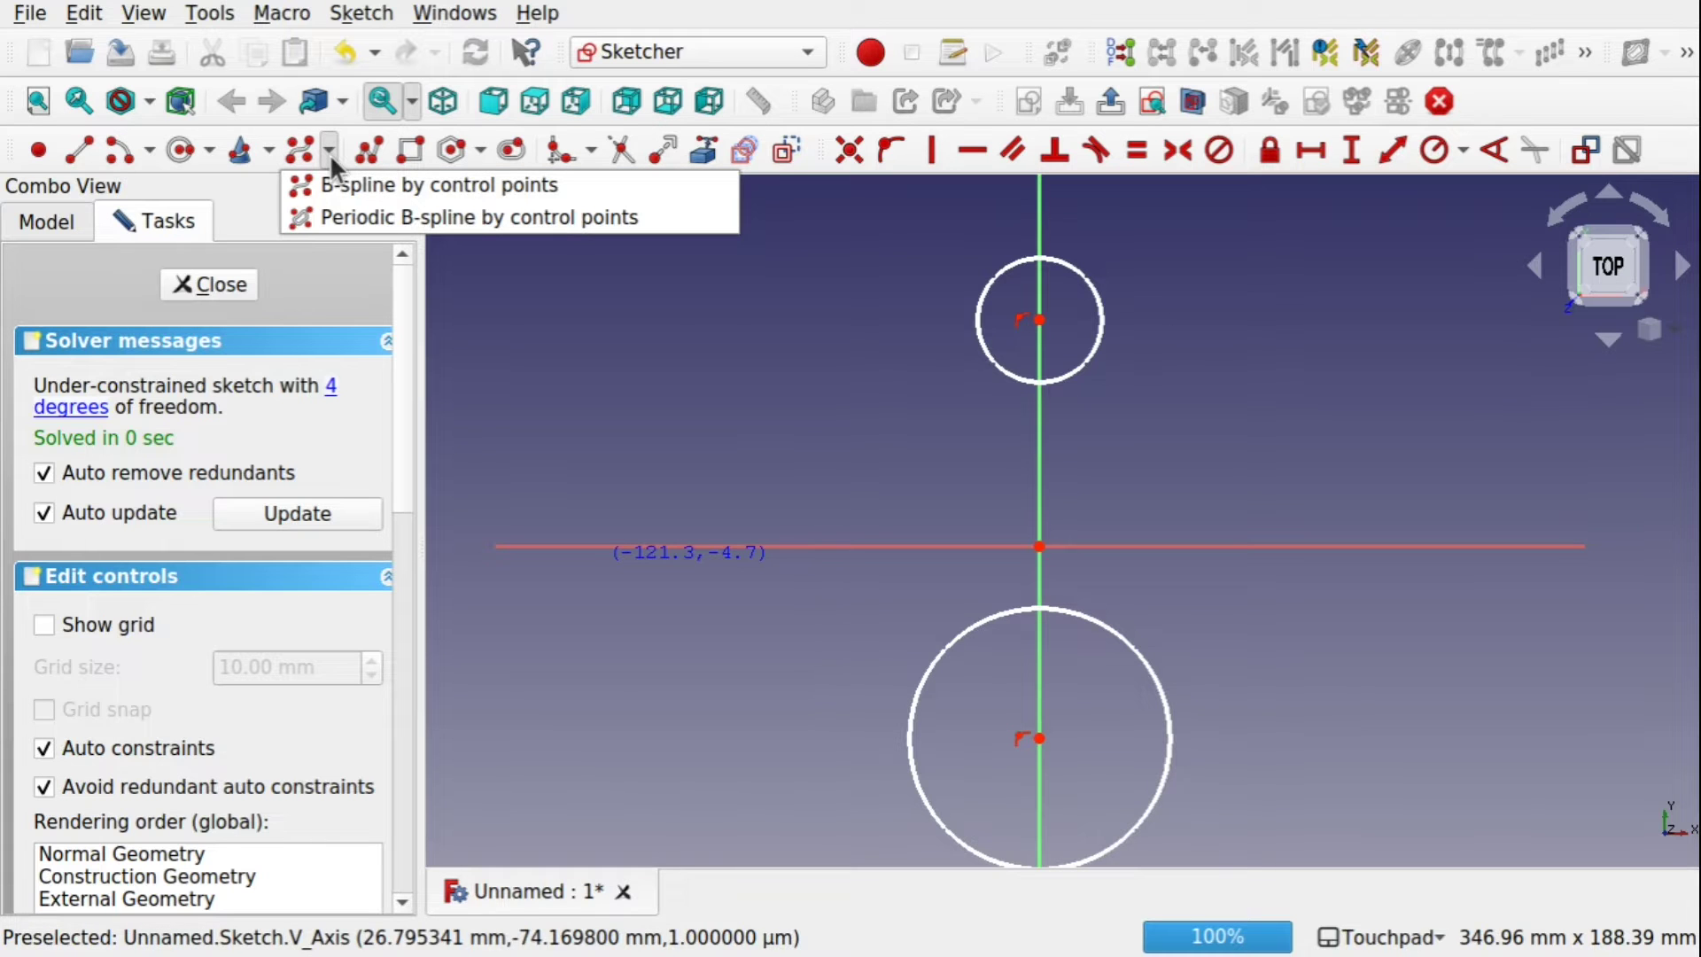
left_click(329, 153)
left_click(149, 152)
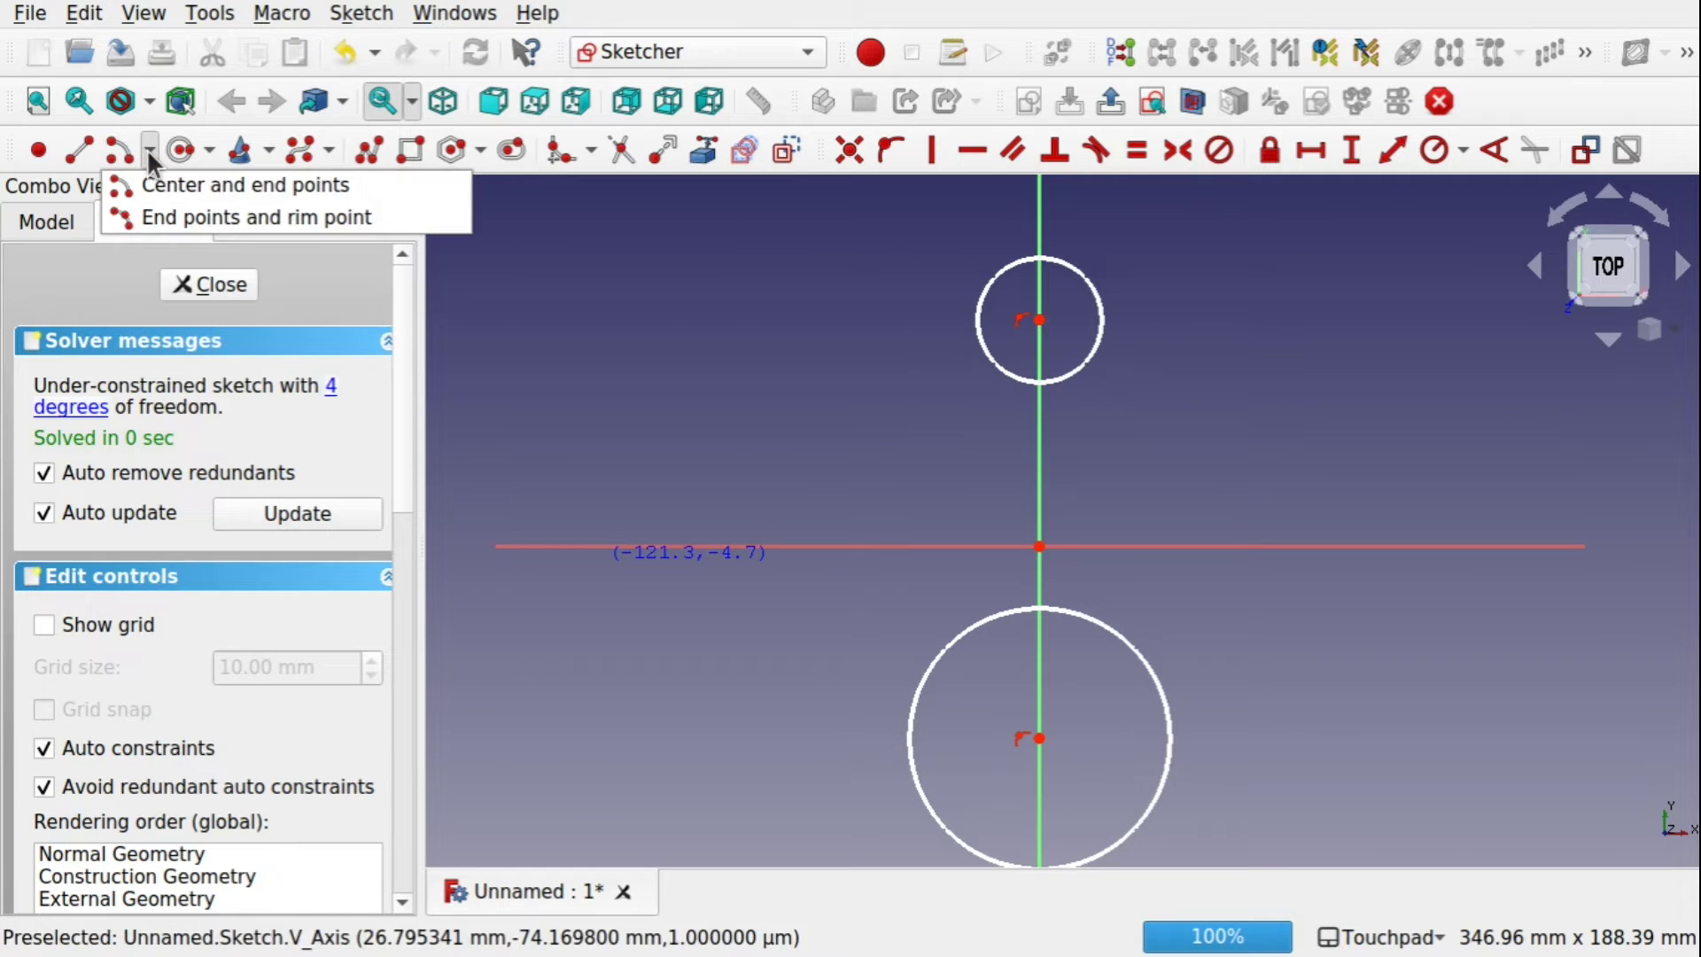
left_click(205, 213)
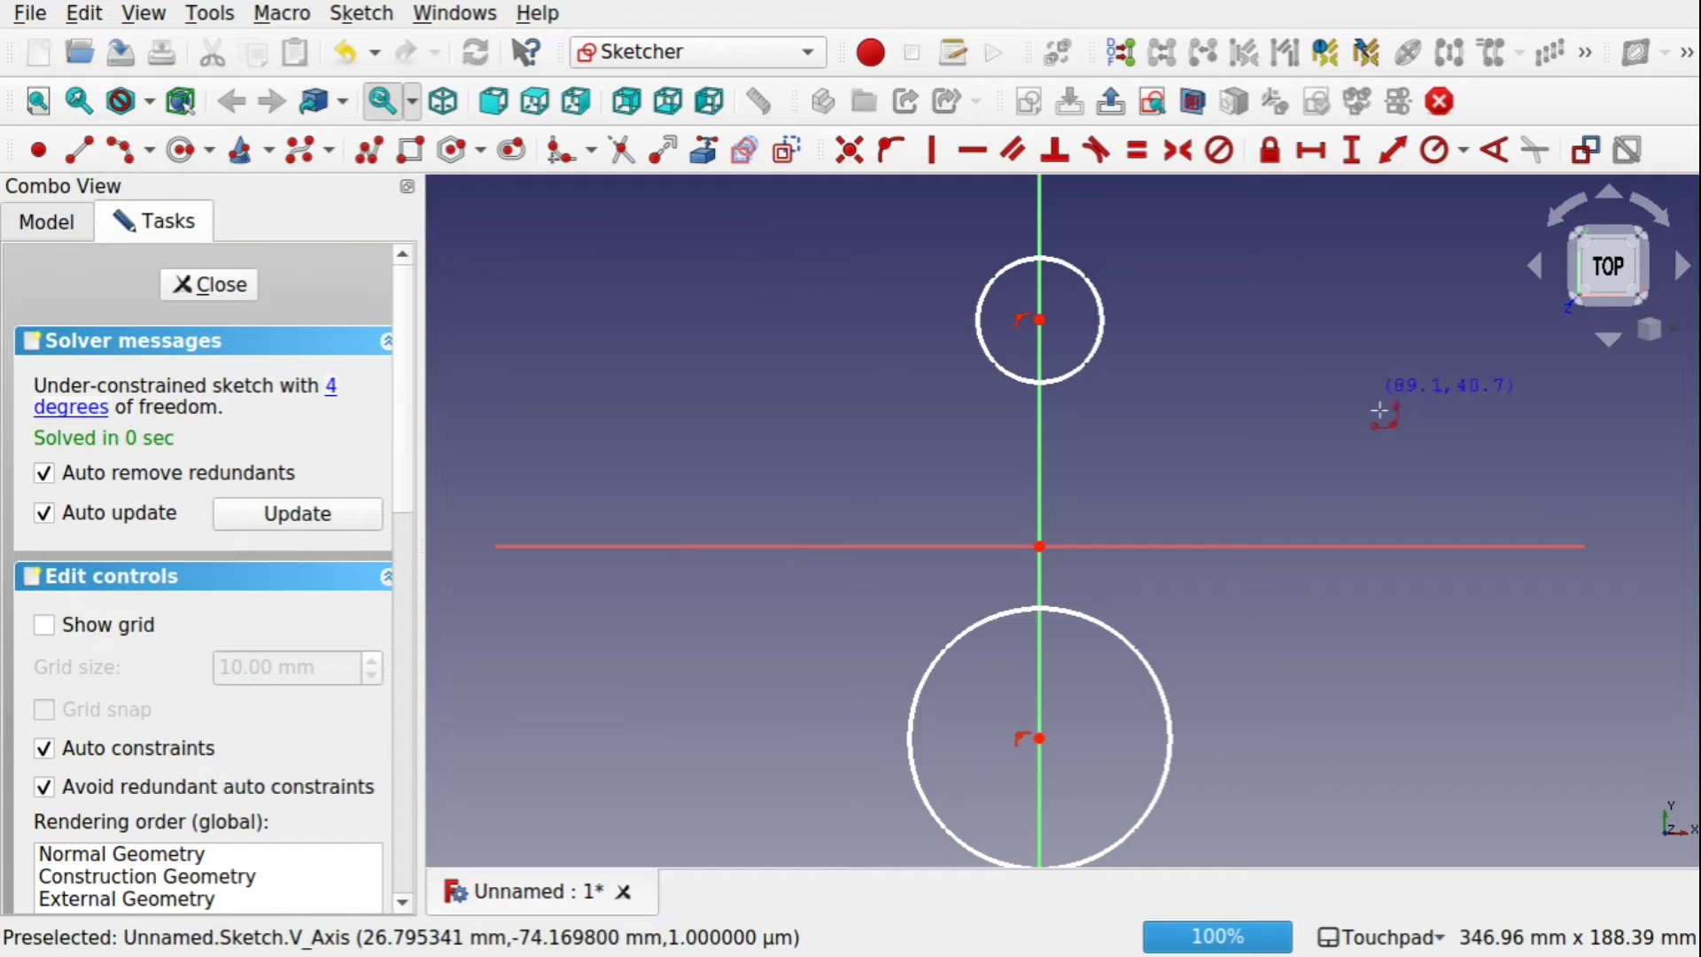
left_click(1106, 325)
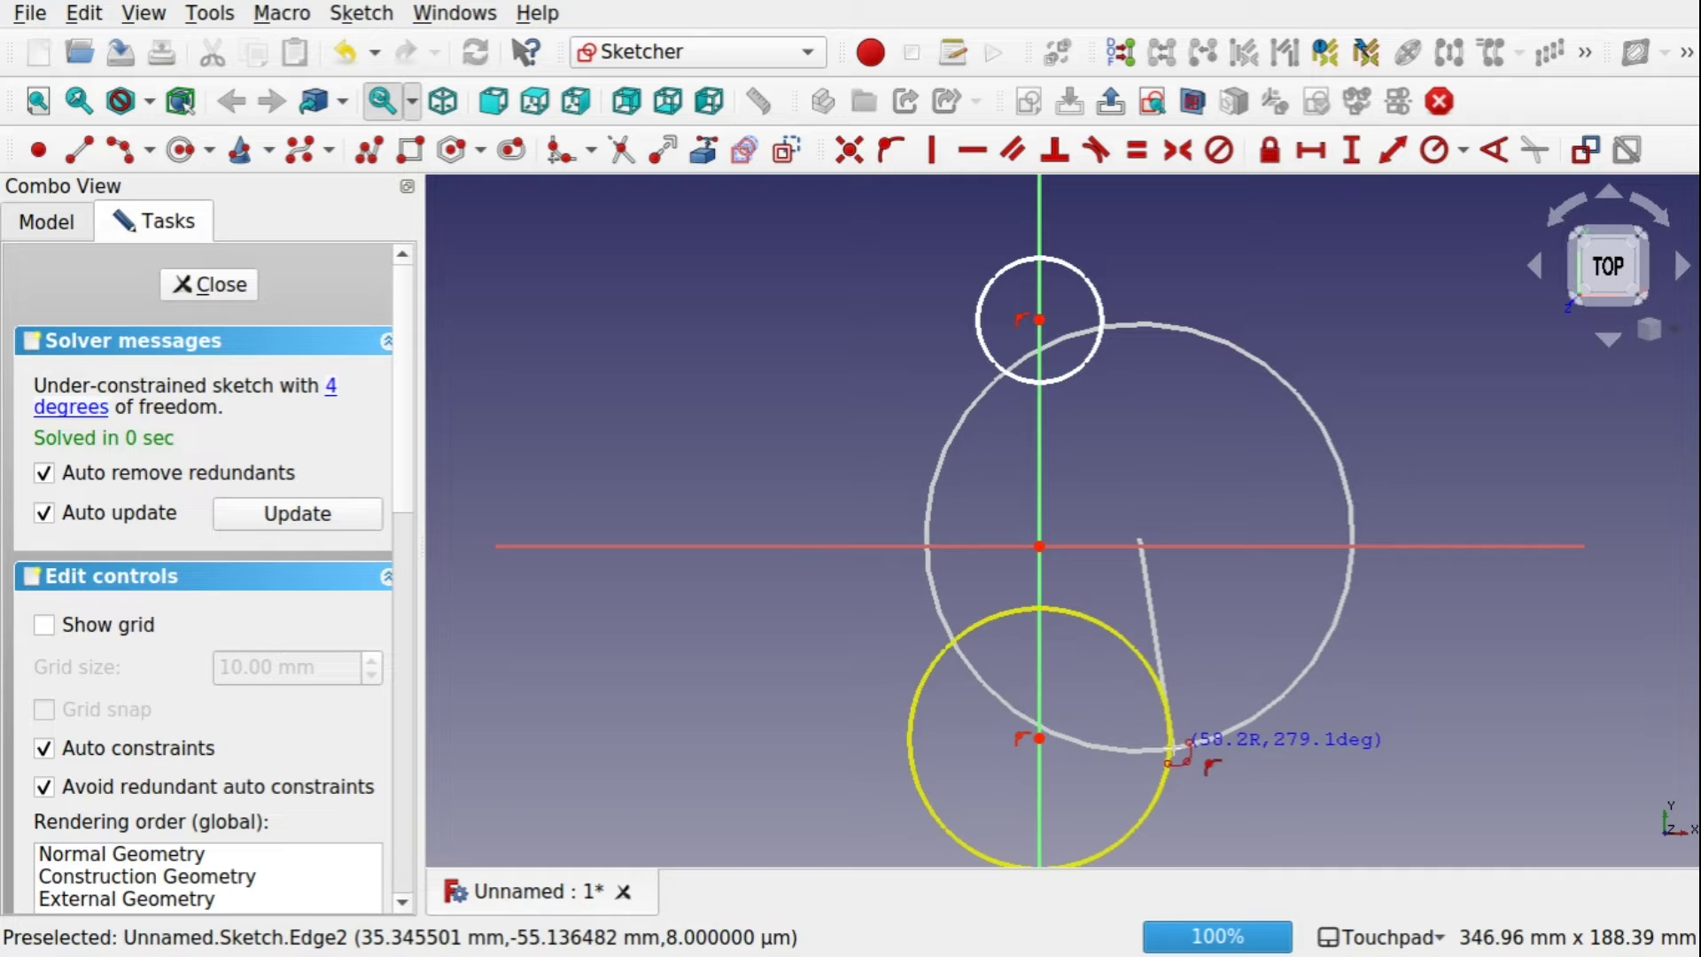
left_click(1174, 747)
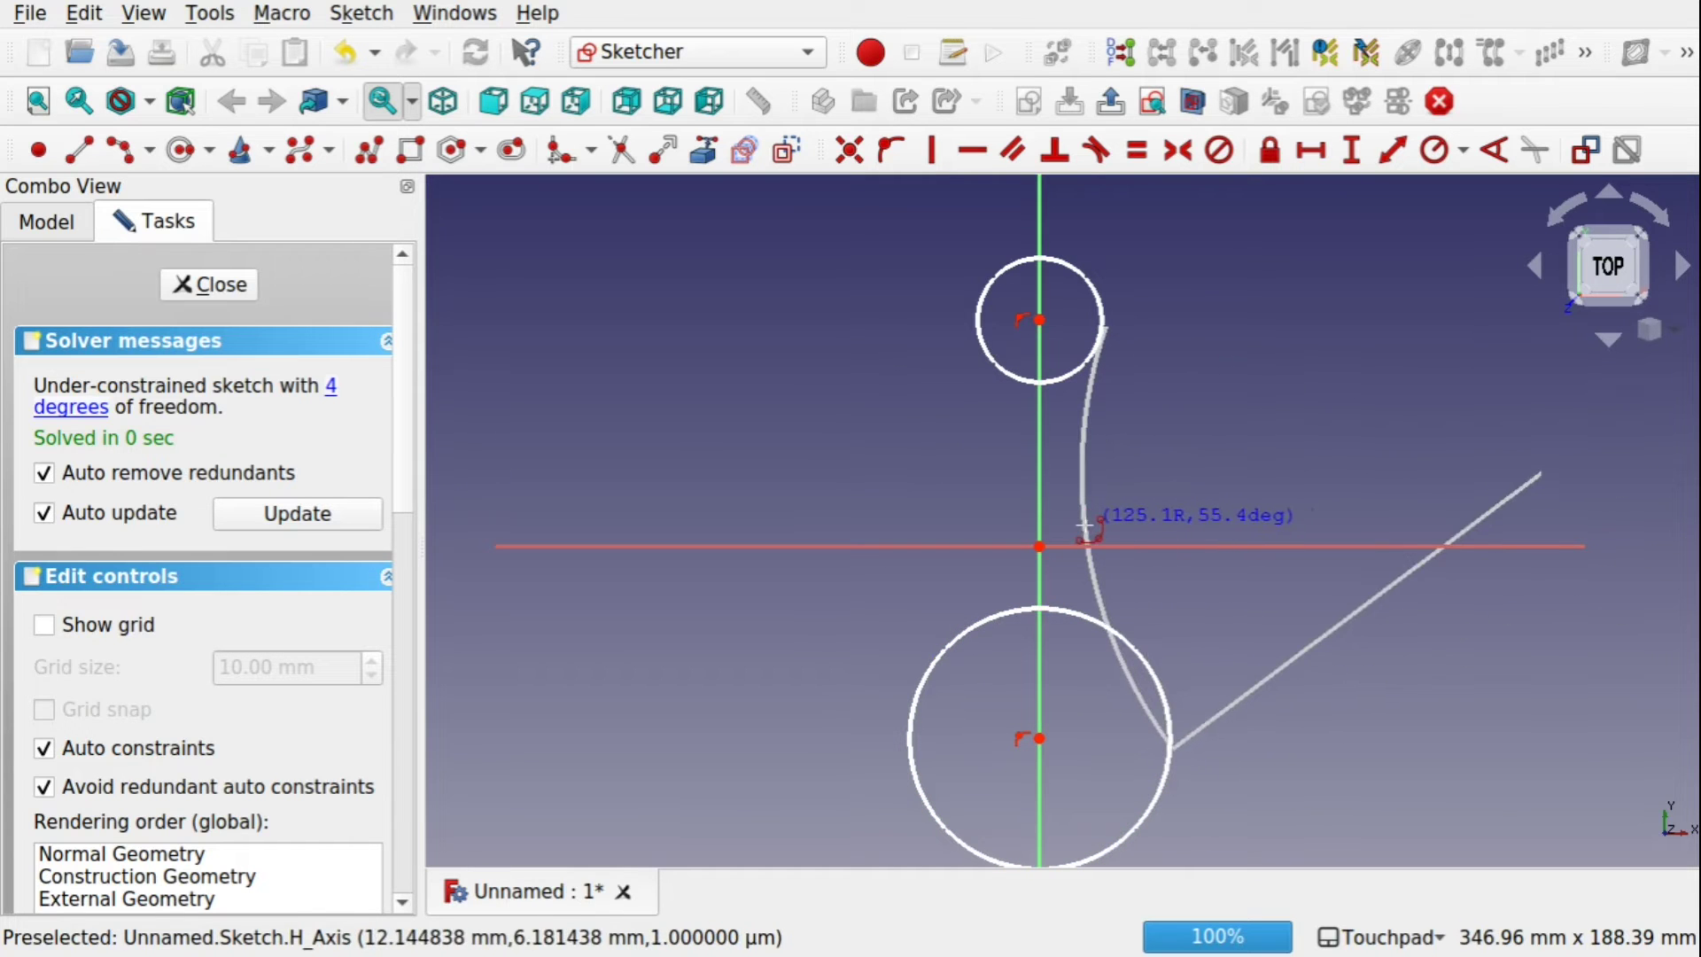
left_click(1096, 529)
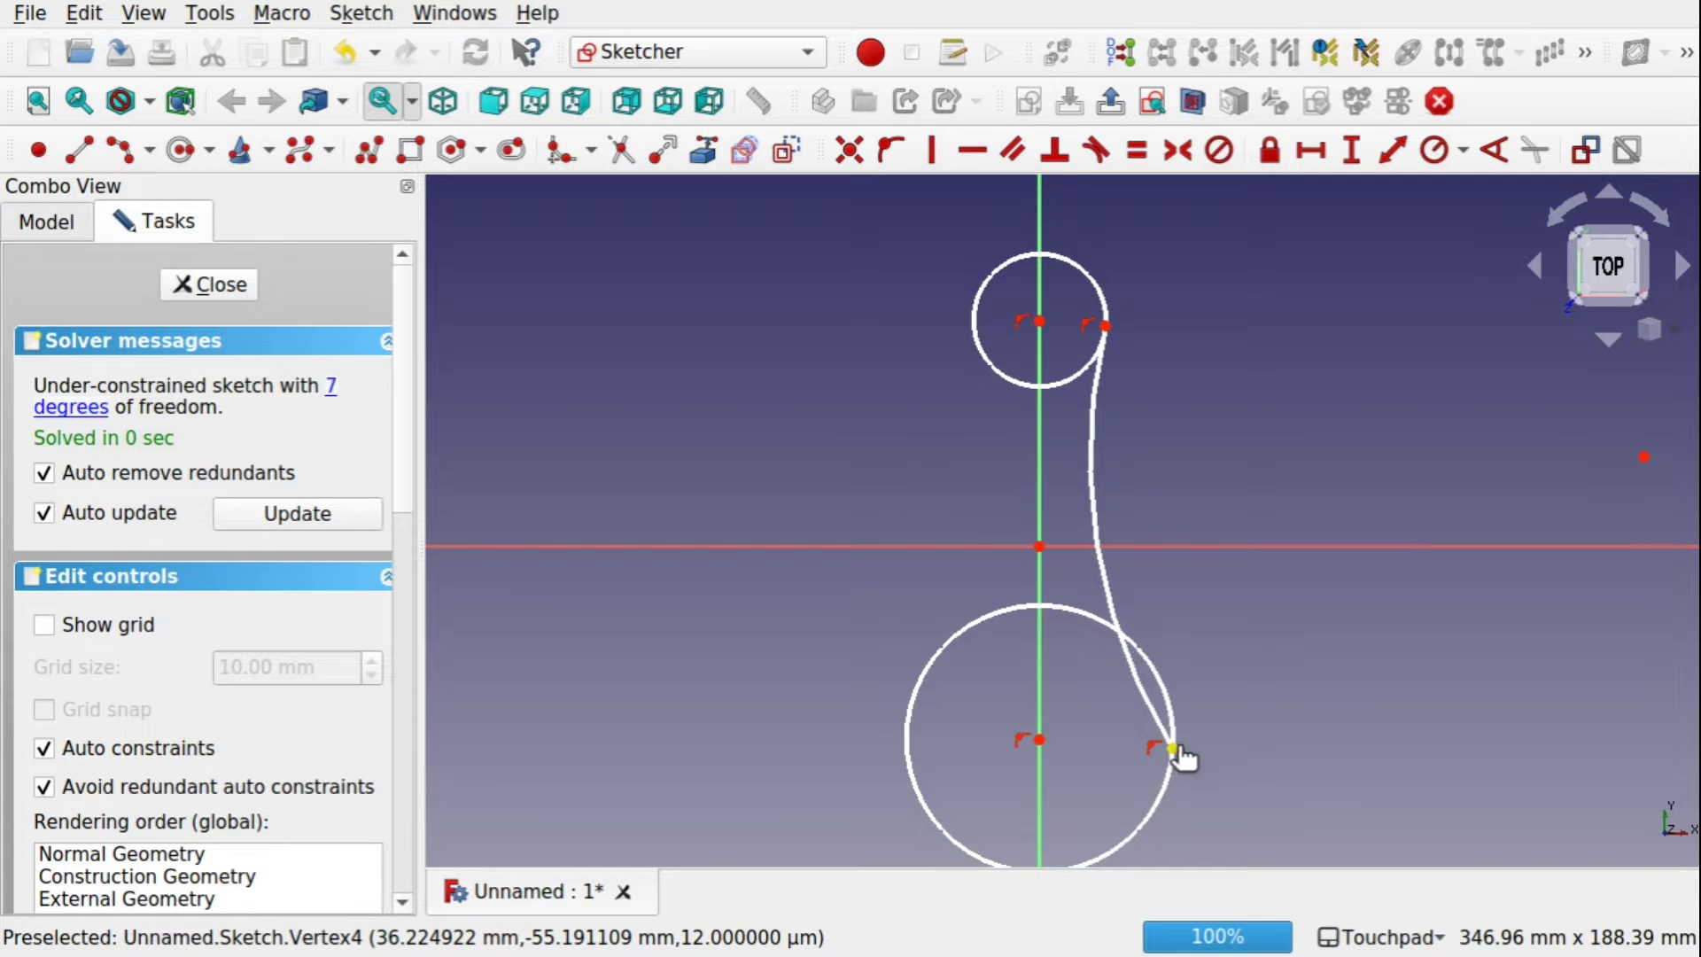
Pull the connecting arc and its lower end outward to enlarge both circles, and trim the part of the arc inside the lower circle
left_click_drag(1174, 749, 1194, 737)
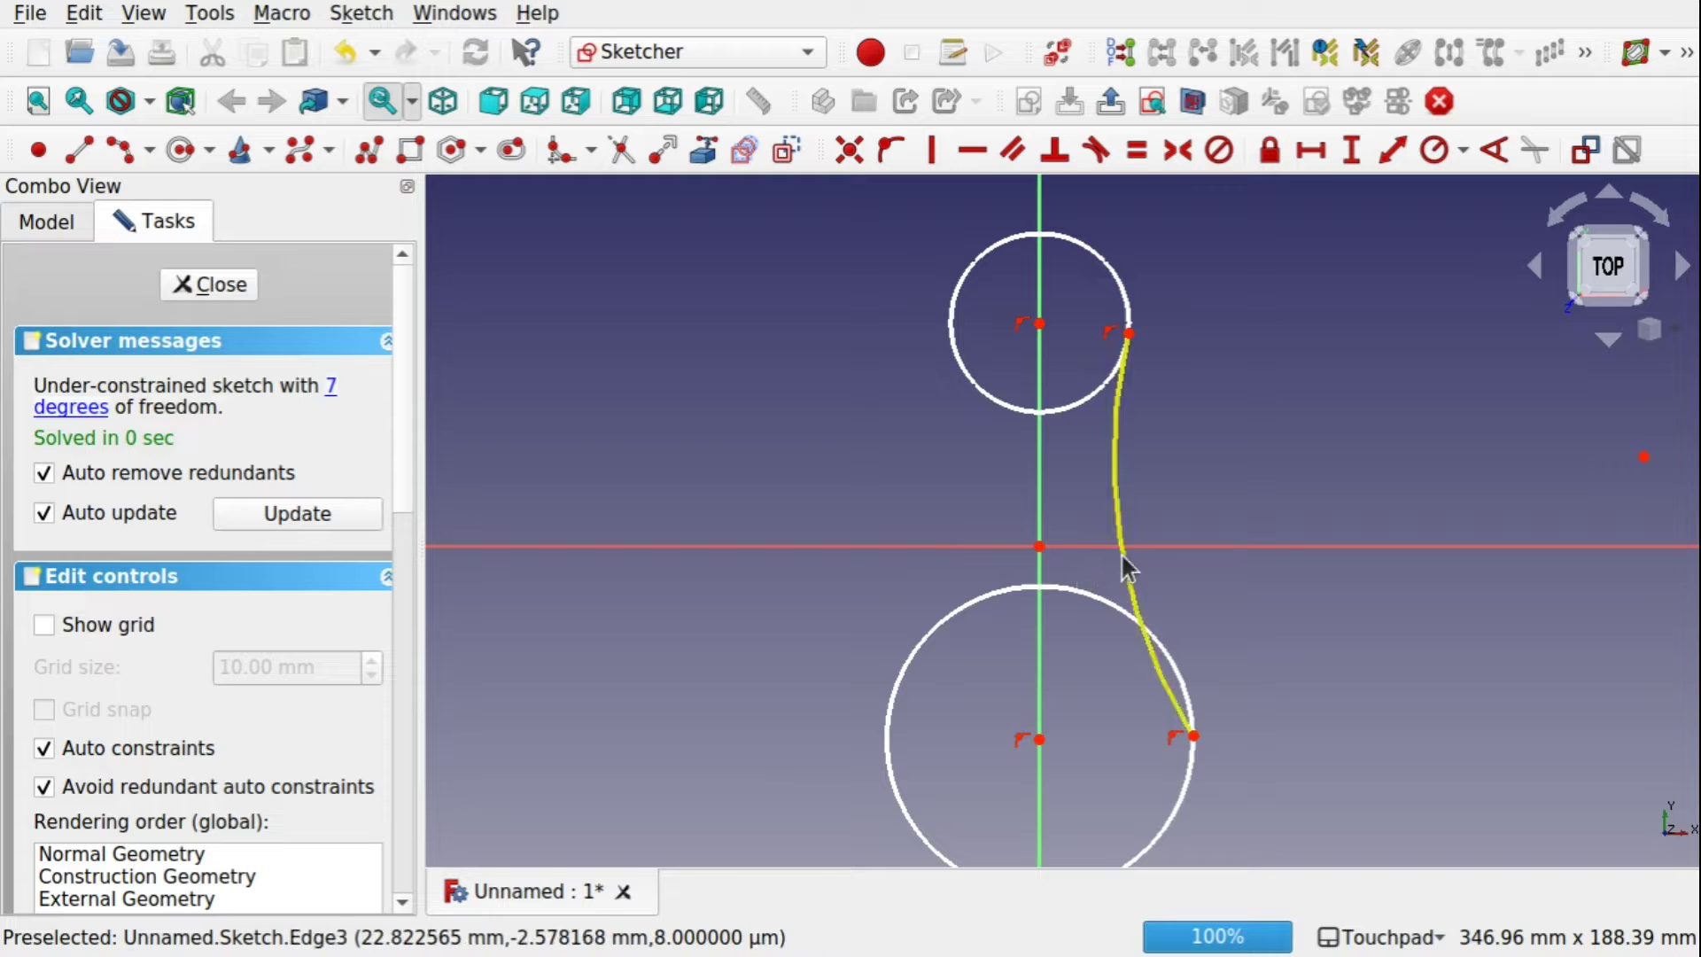
mouse_move(1123, 559)
left_mouse_down()
mouse_move(1146, 561)
mouse_move(1126, 564)
mouse_move(1128, 547)
left_mouse_up()
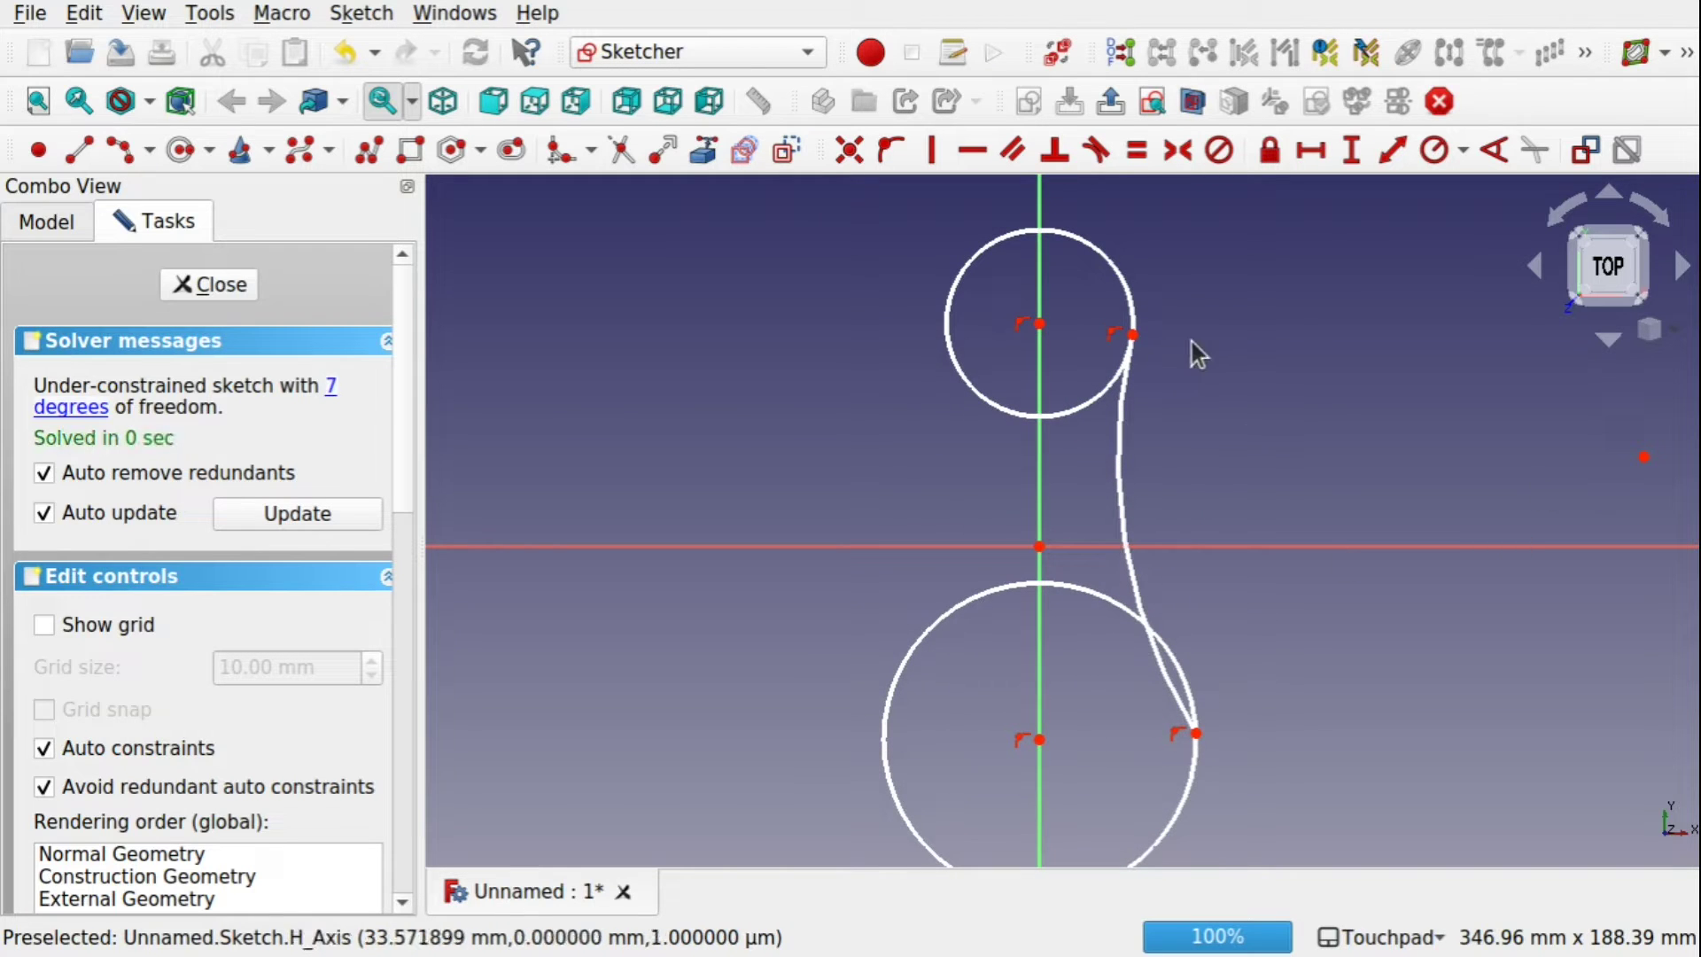
left_click(622, 150)
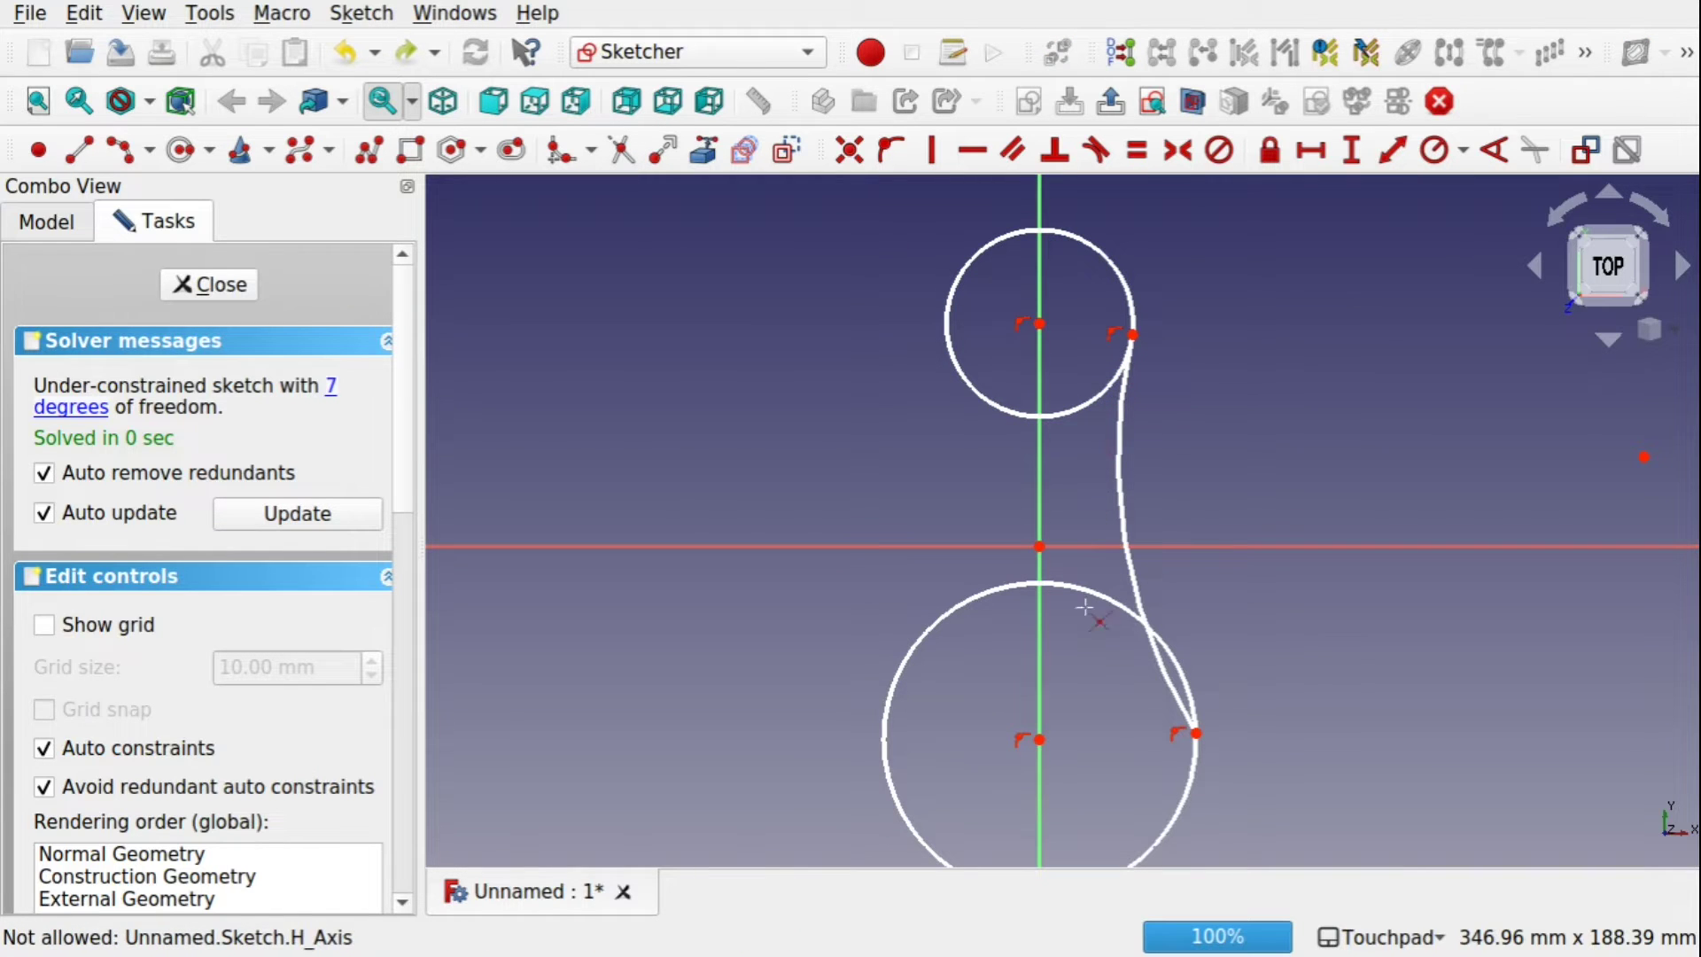
left_click(1169, 691)
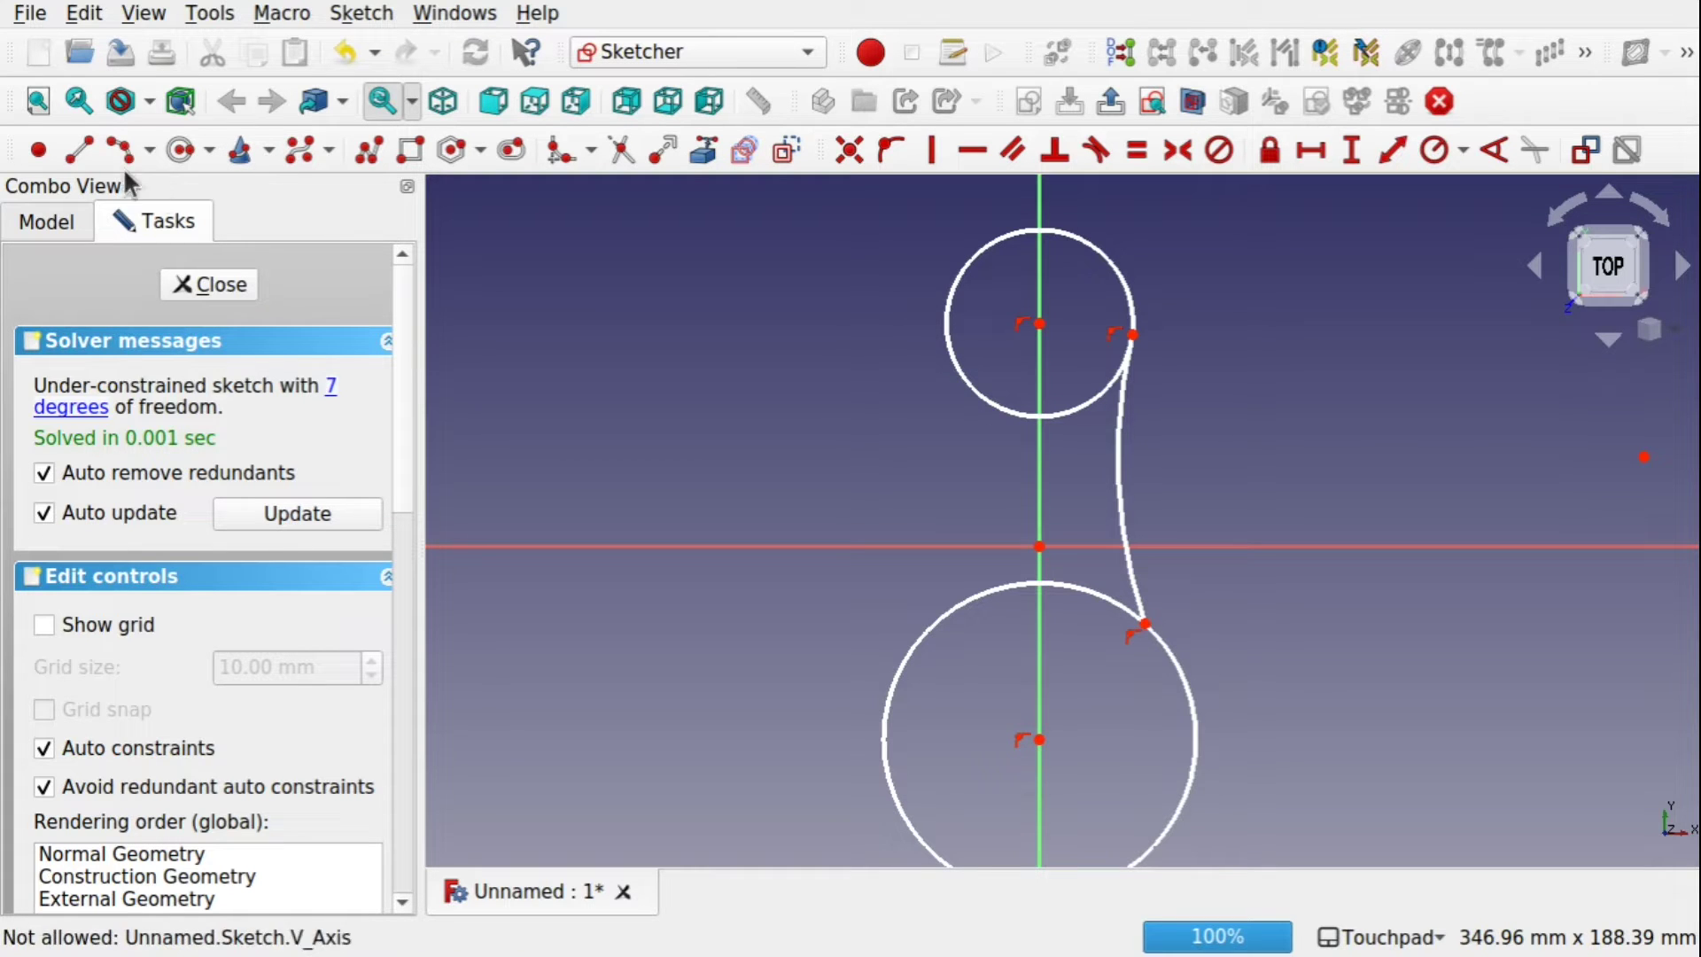
Draw a line about 200 mm long on the vertical axis, from above the upper circle to below the lower circle
left_click(80, 147)
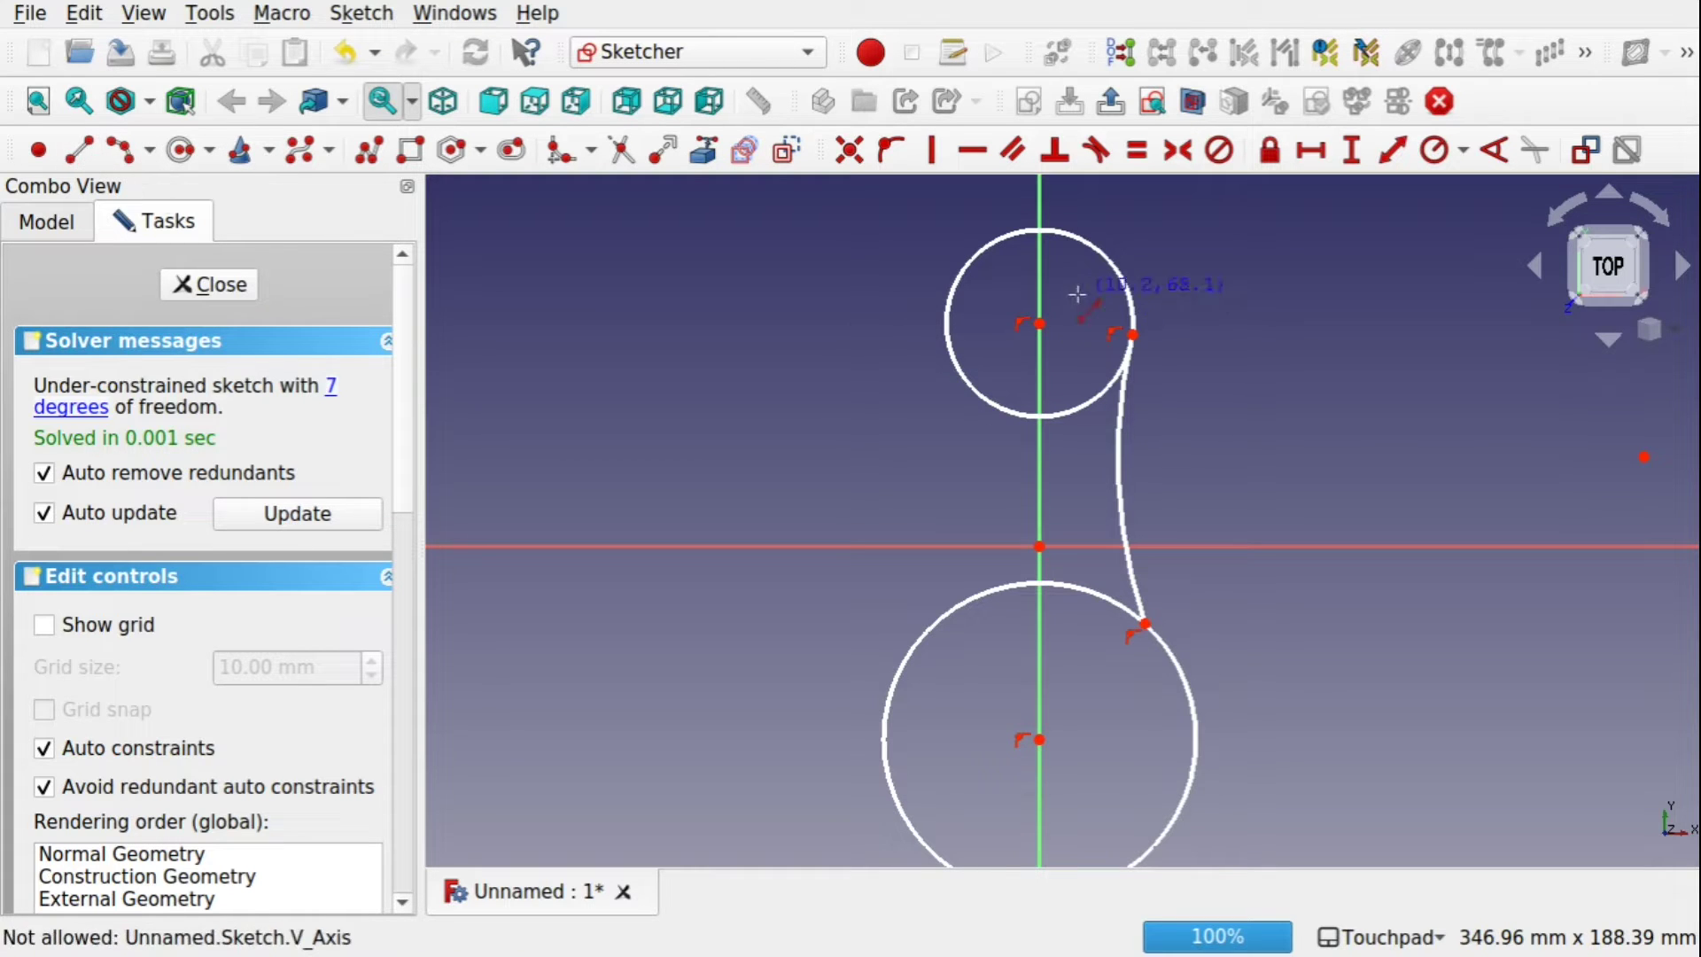
left_click(1038, 209)
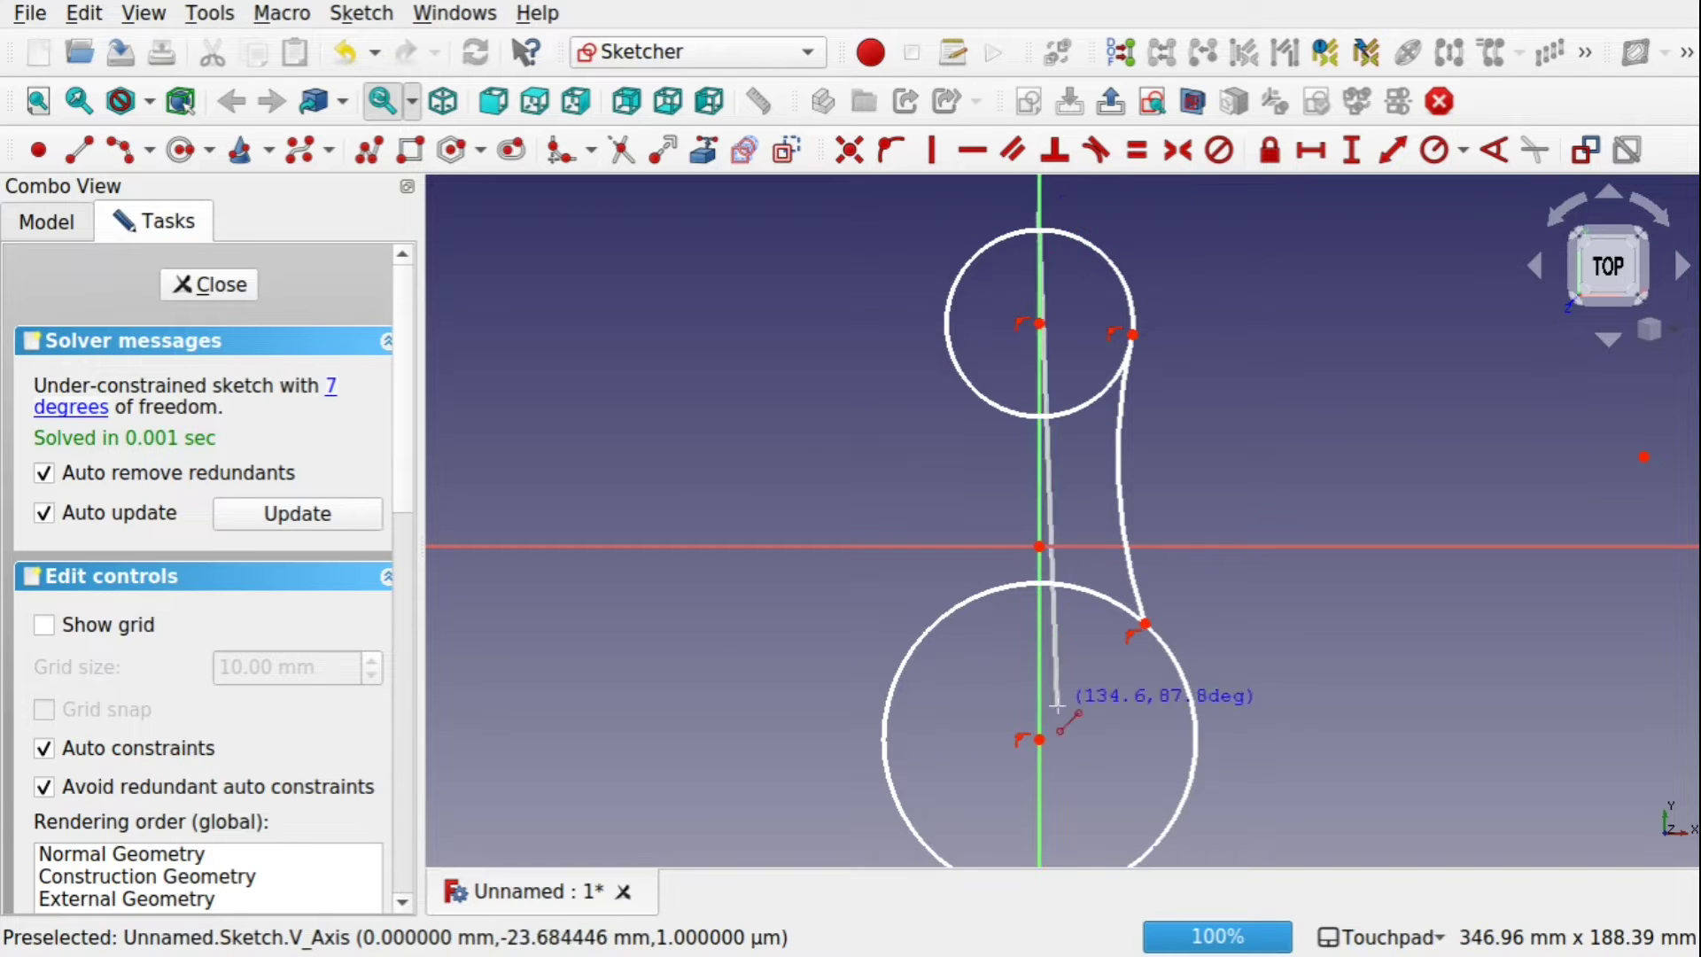
middle_click_drag(1026, 831, 1059, 615, "shift")
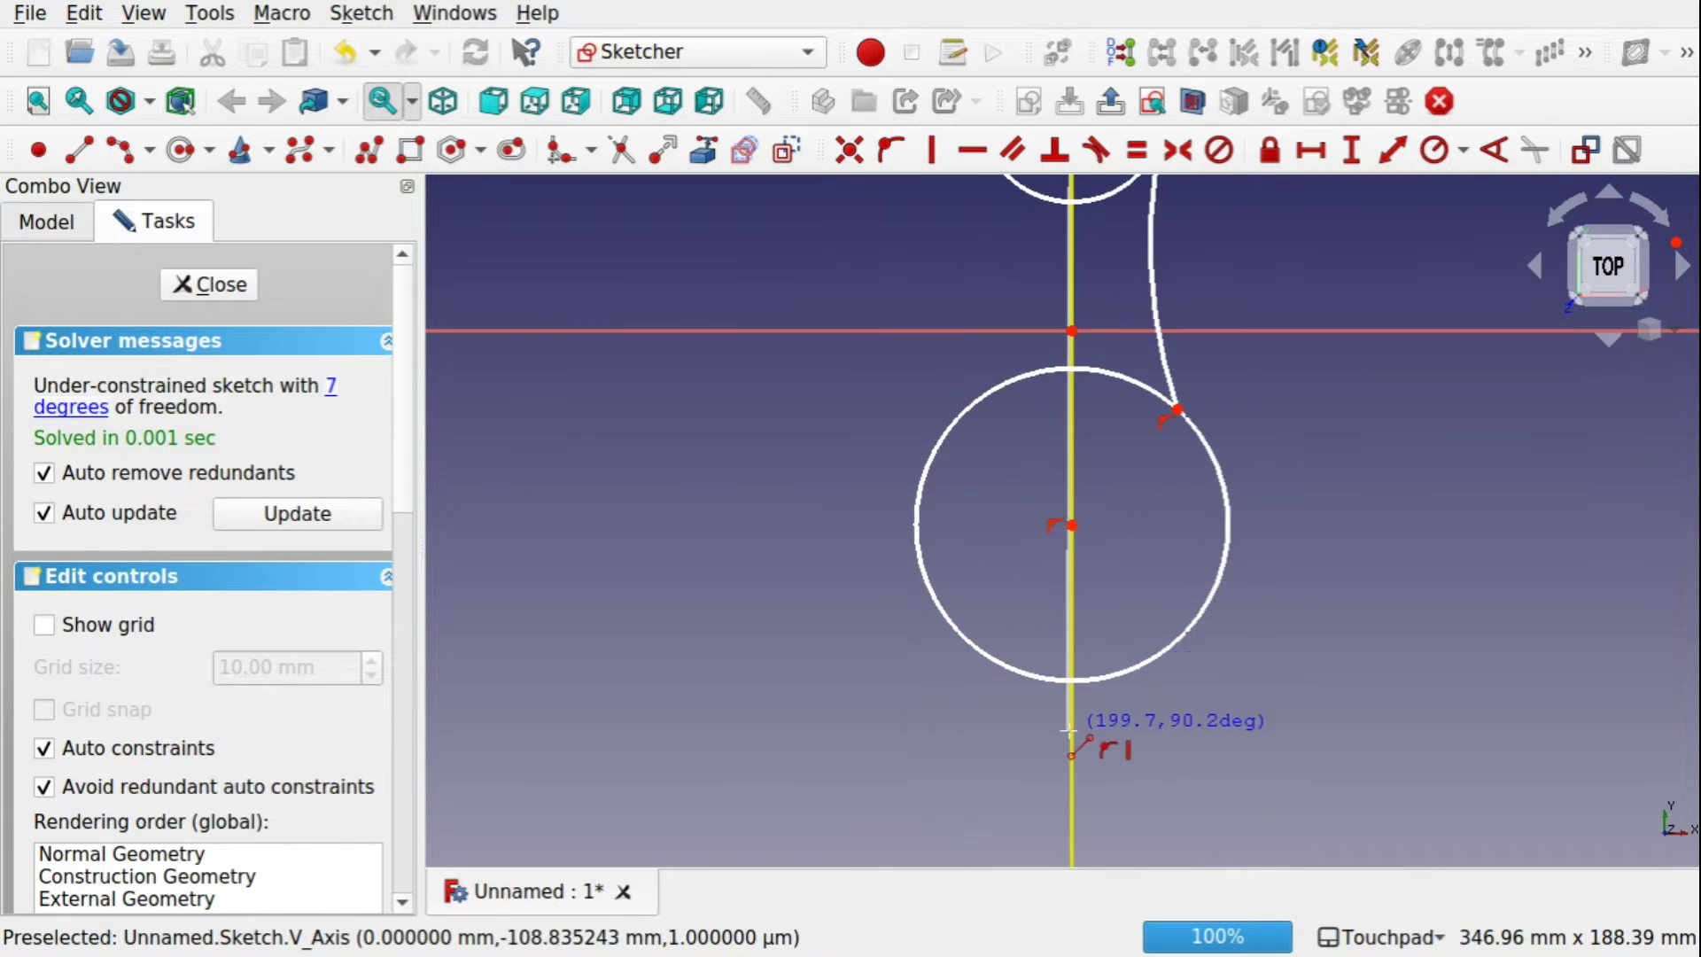
left_click(1067, 730)
mouse_move(1190, 637)
middle_mouse_down("shift")
mouse_move(1129, 707)
mouse_move(1084, 859)
middle_mouse_up("shift")
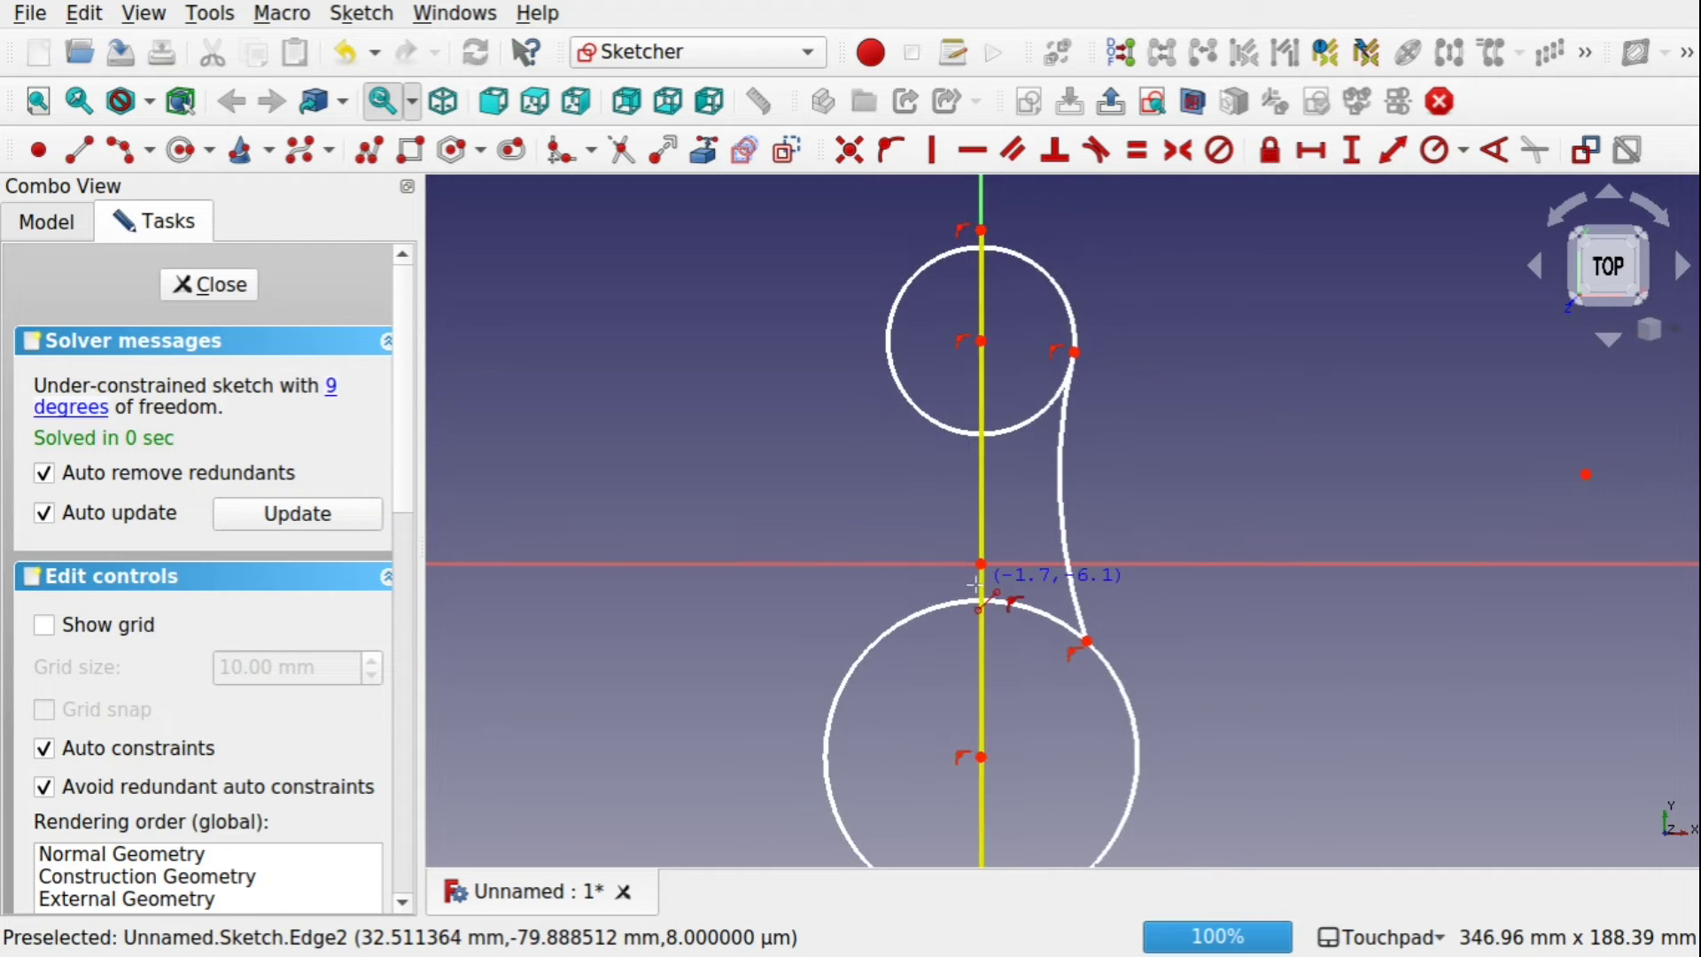
Trim away the left halves of both circles and the circle segments between the vertical line and the connecting arc
left_click(622, 149)
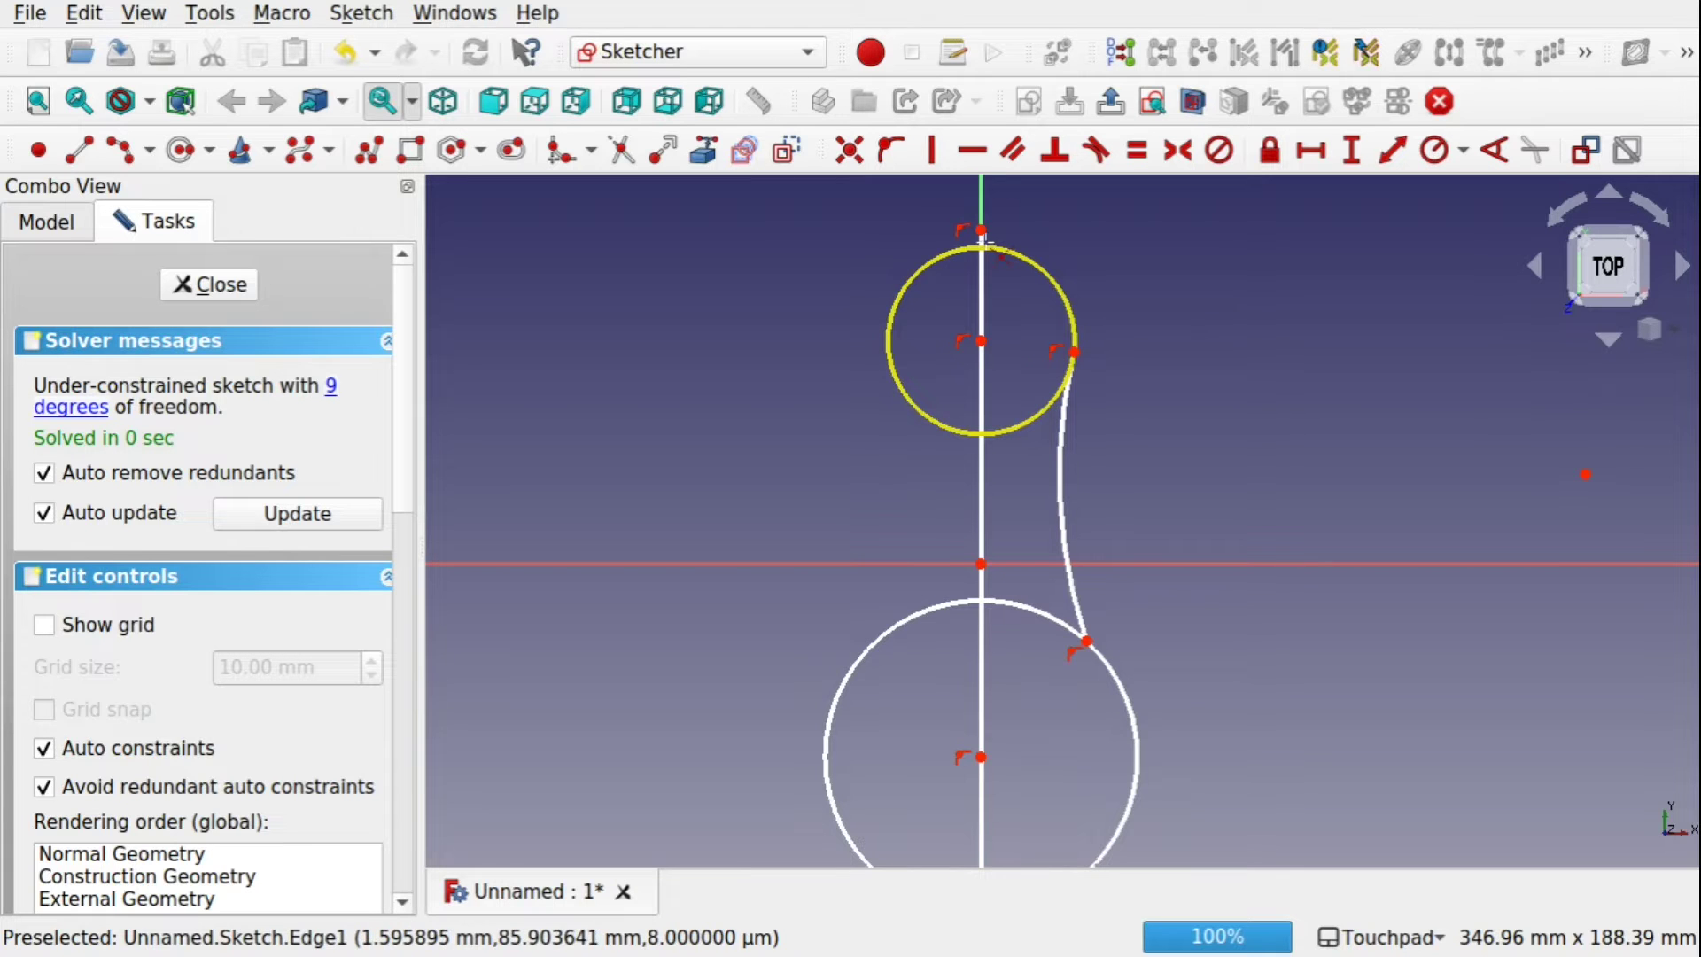
left_click(958, 253)
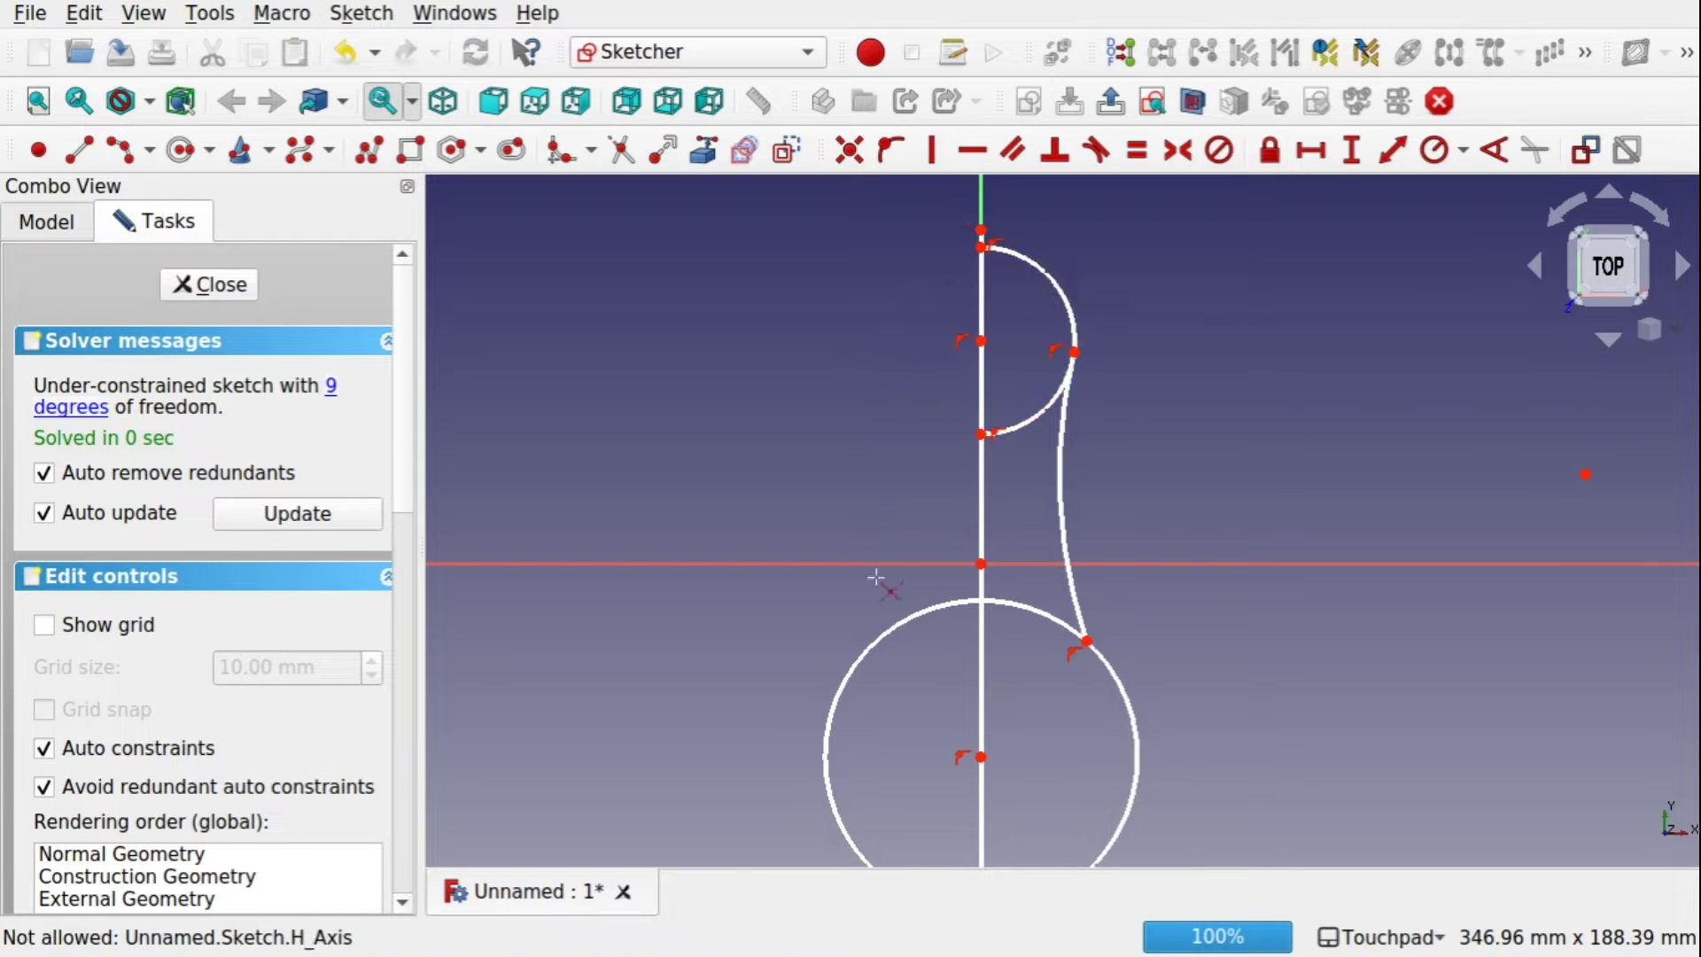
left_click(883, 634)
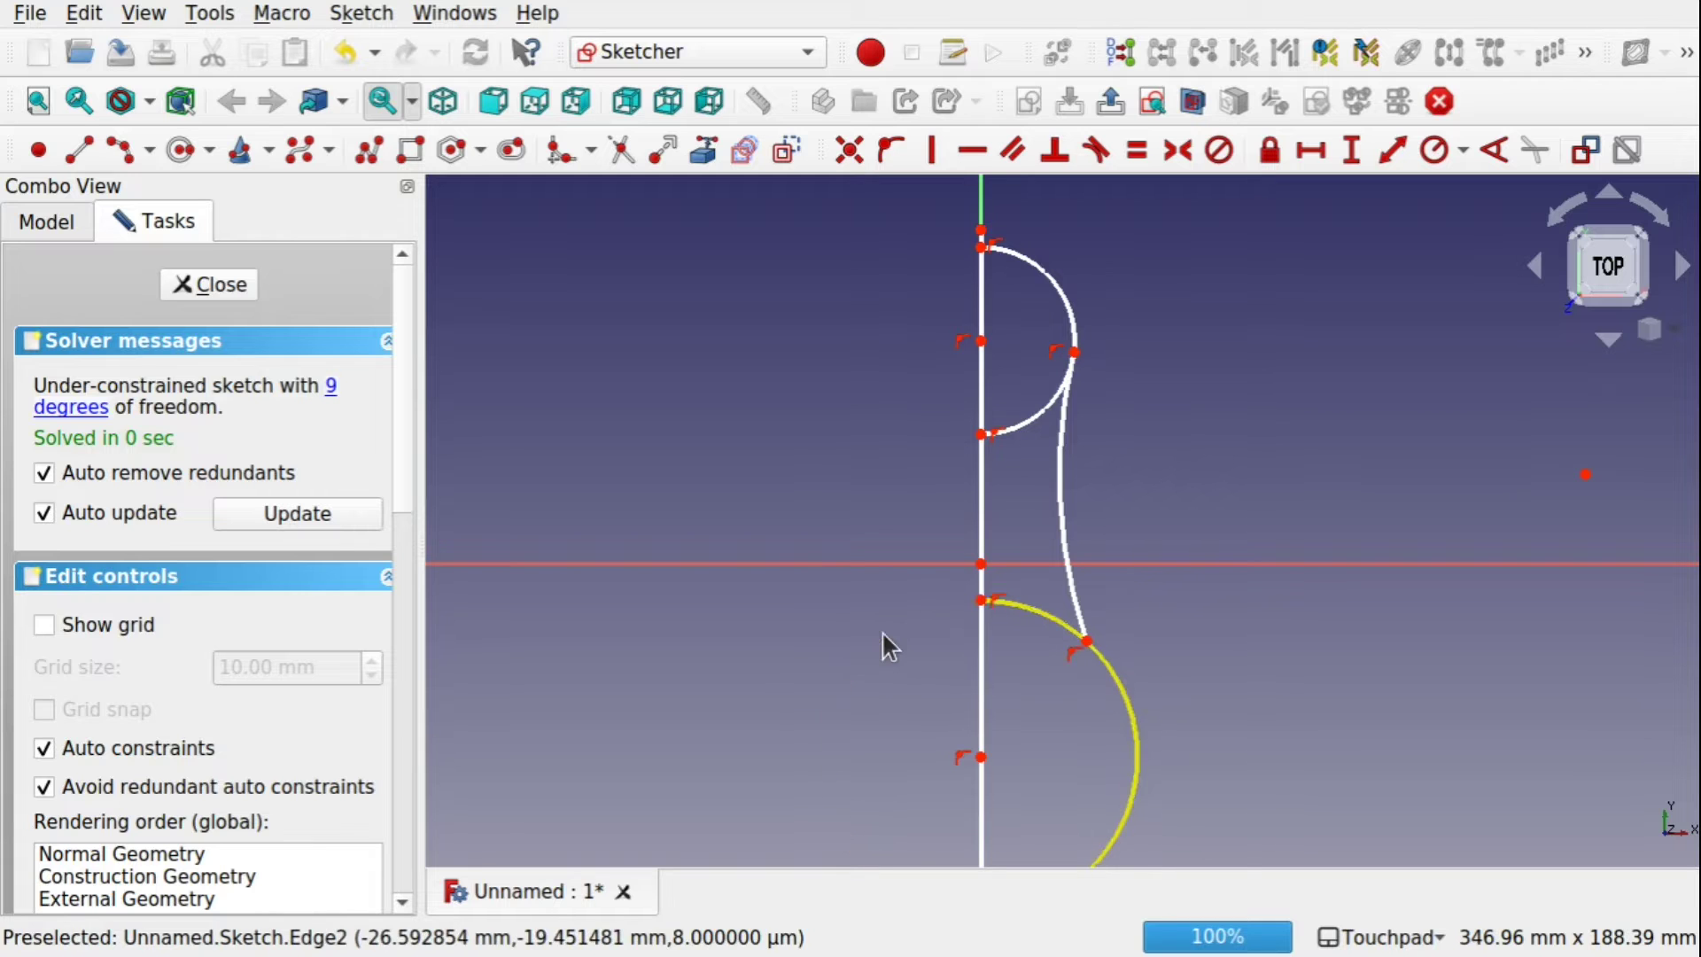
left_click(1038, 422)
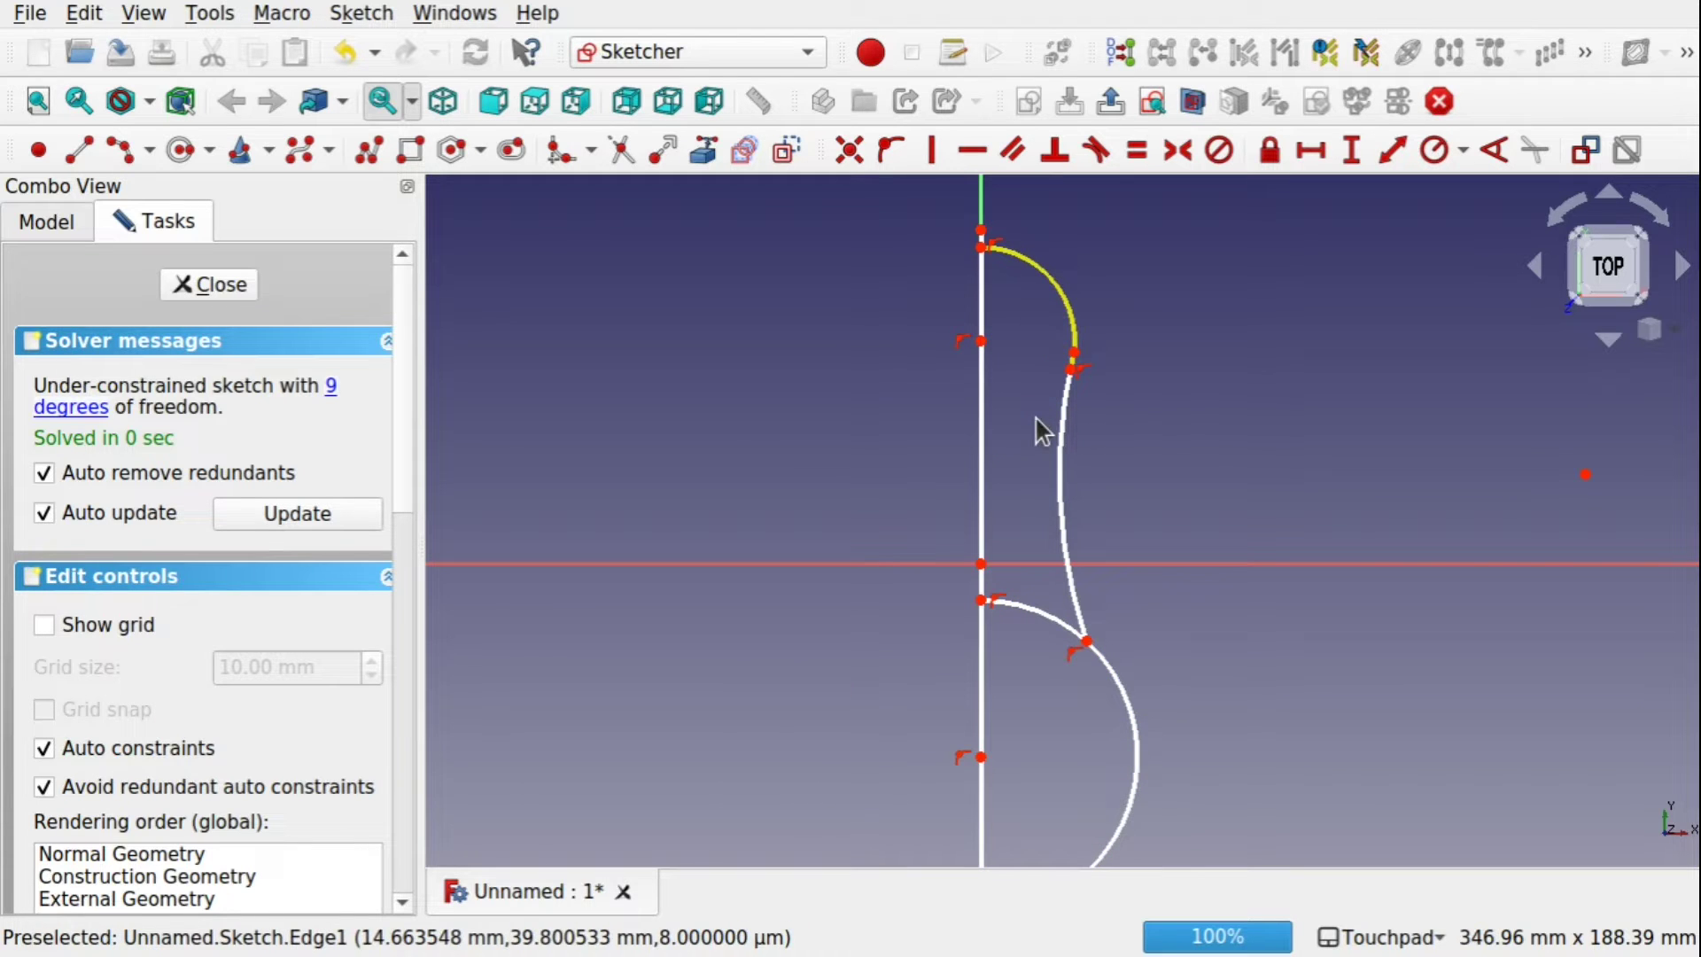
left_click(1044, 613)
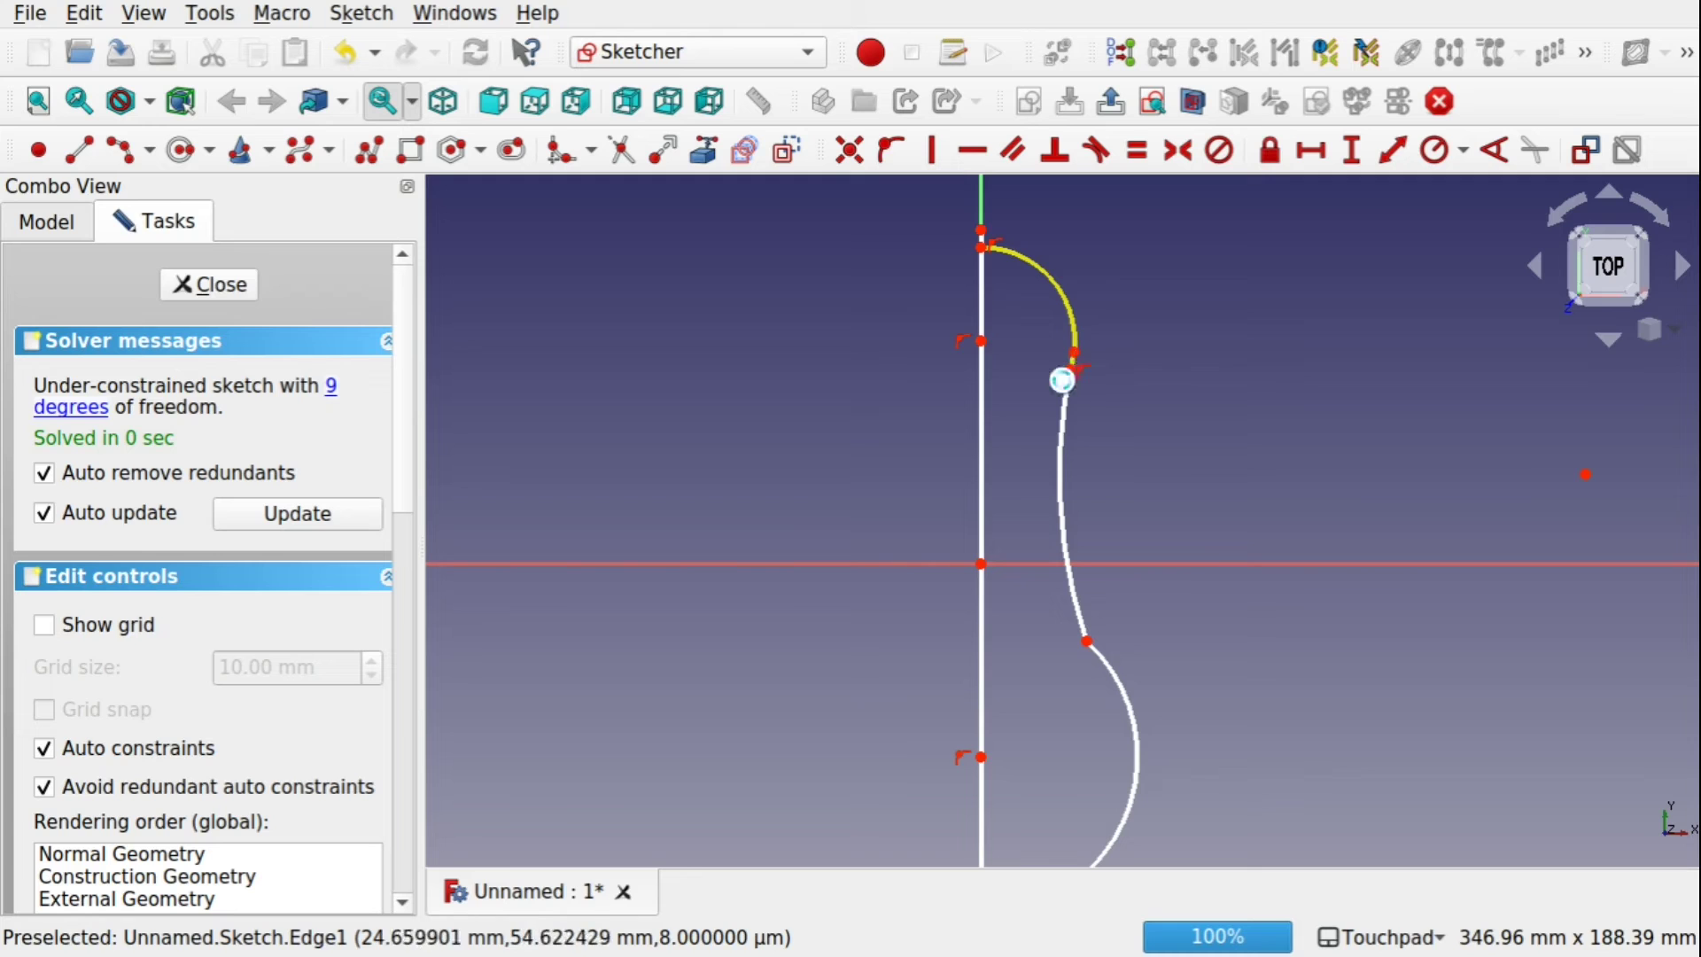
left_click(1071, 364)
Trim the vertical line below the lower arc and along the inside of the profile
middle_click_drag(1045, 604, 1053, 403, "shift")
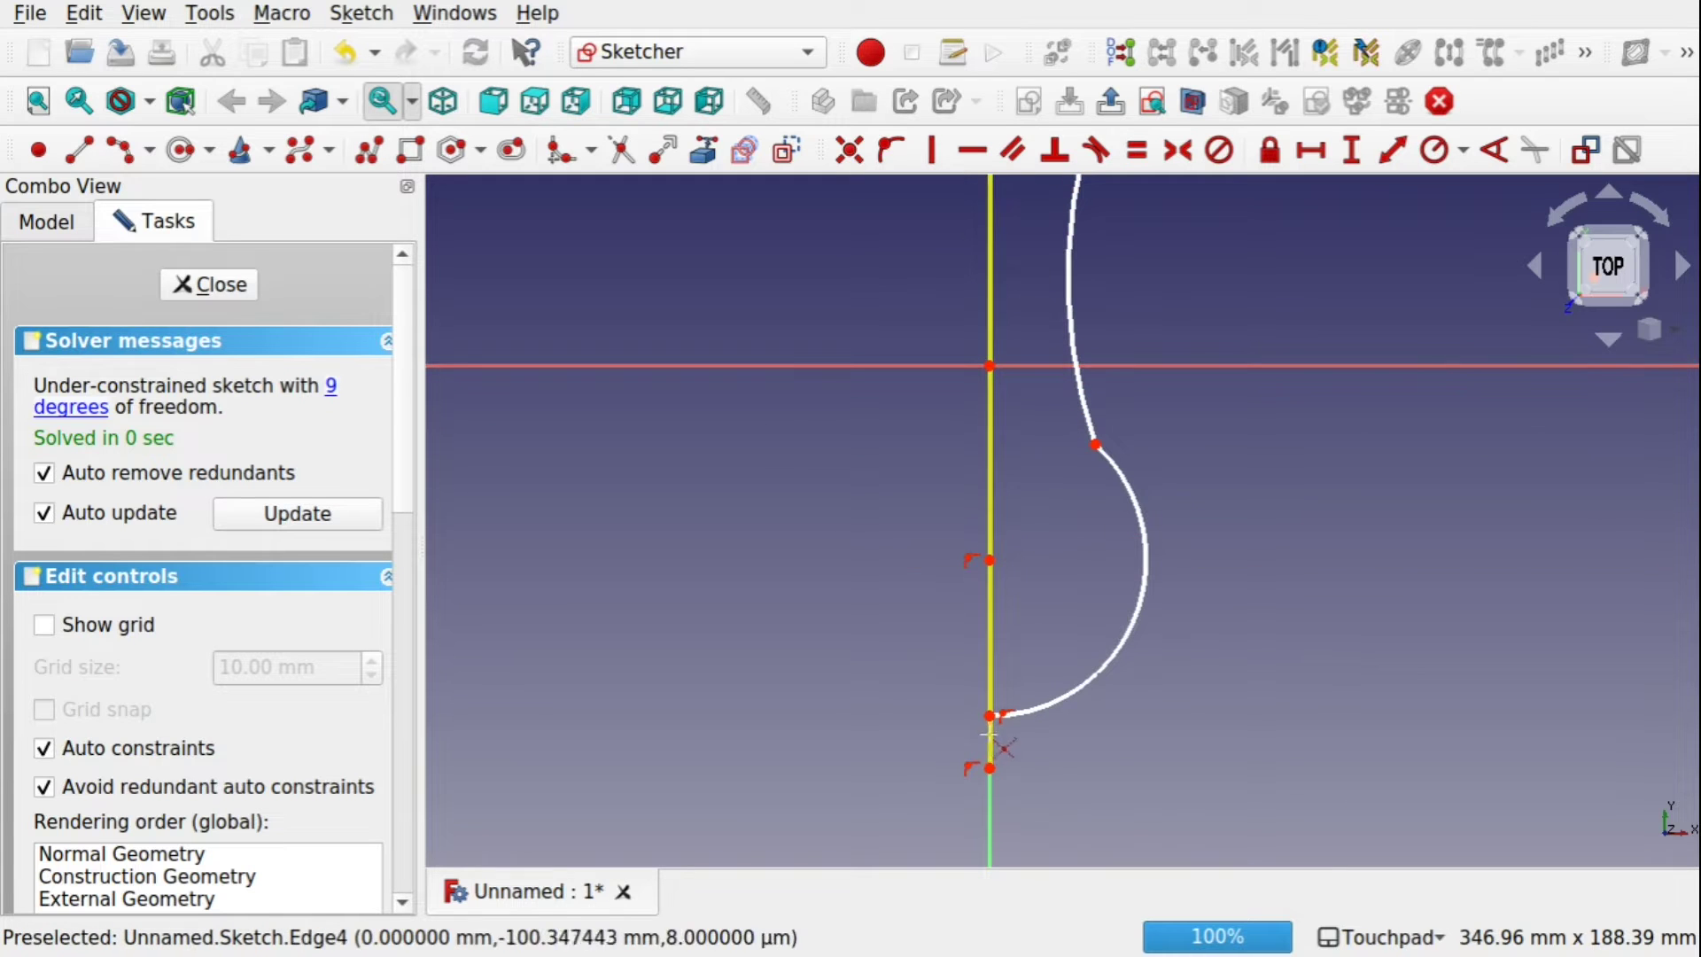
left_click(988, 733)
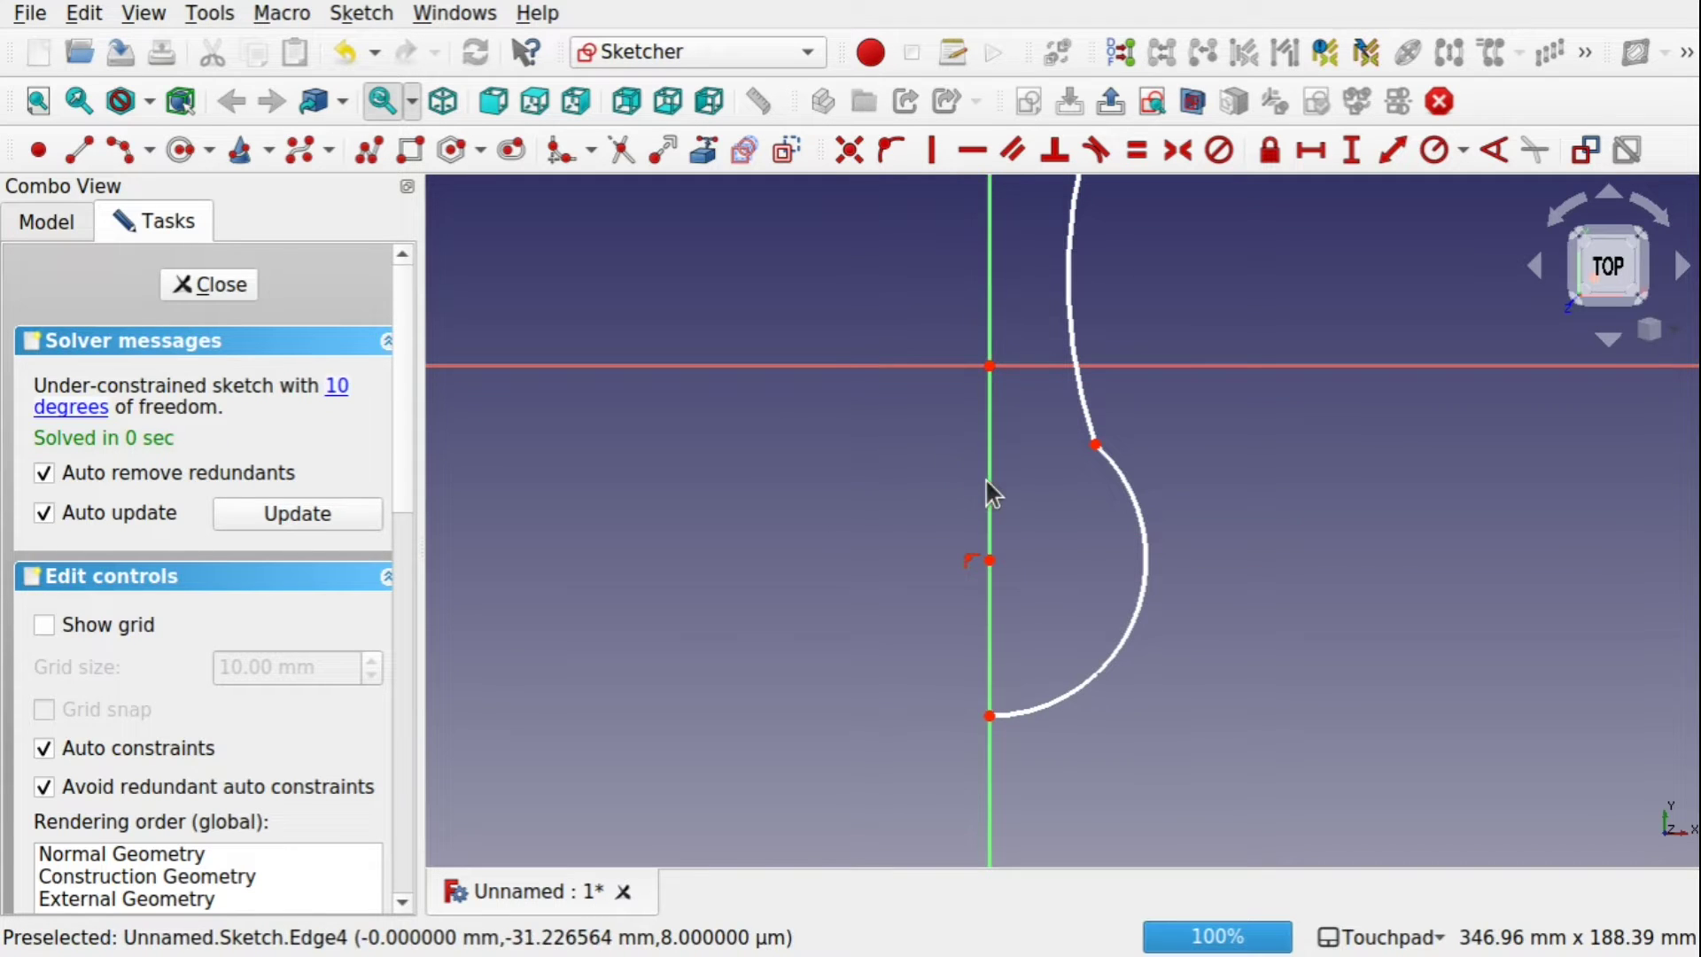
mouse_move(989, 491)
middle_mouse_down("shift")
mouse_move(1028, 437)
mouse_move(999, 517)
middle_mouse_up("shift")
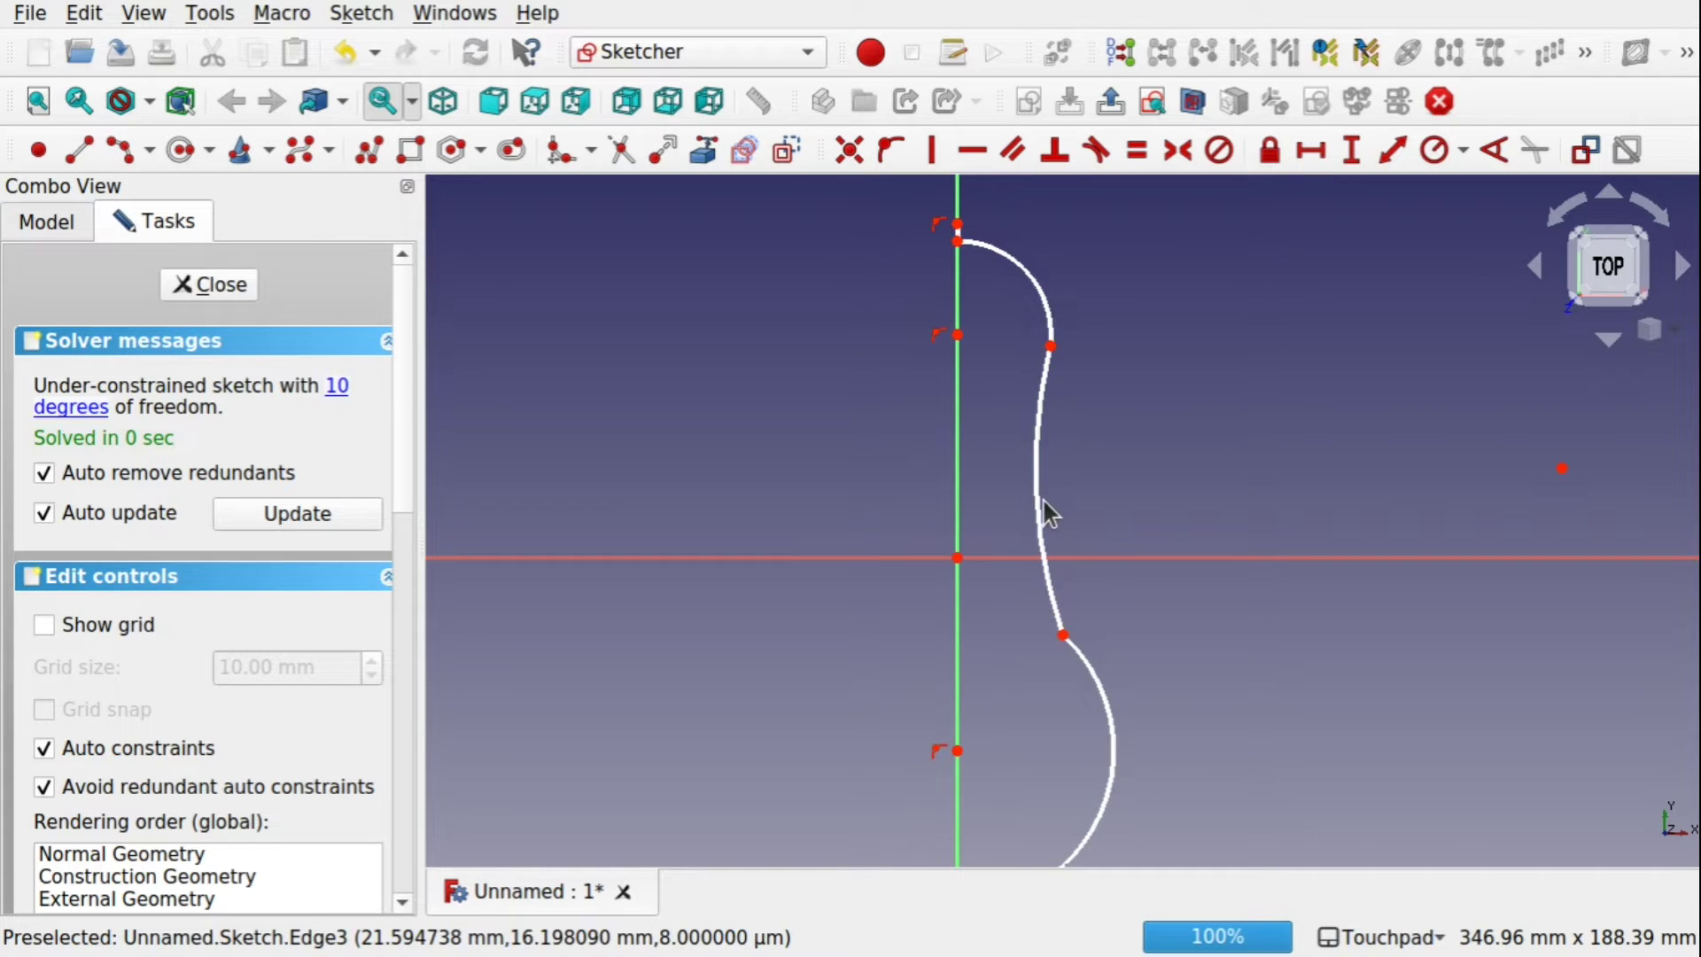
Widen the half profile by moving its curves outward from the vertical axis, and close the sketch
left_click_drag(1036, 512, 1070, 507)
left_click_drag(1075, 509, 1093, 503)
mouse_move(1221, 655)
middle_mouse_down("shift")
mouse_move(1219, 483)
mouse_move(1131, 540)
mouse_move(1107, 507)
middle_mouse_up("shift")
middle_click_drag(1081, 593, 1046, 469, "shift")
left_click_drag(980, 553, 1003, 584)
mouse_move(1151, 414)
middle_mouse_down("shift")
mouse_move(1133, 613)
mouse_move(1181, 699)
mouse_move(1178, 546)
mouse_move(1208, 582)
mouse_move(1055, 422)
mouse_move(1033, 646)
middle_mouse_up("shift")
left_click(209, 284)
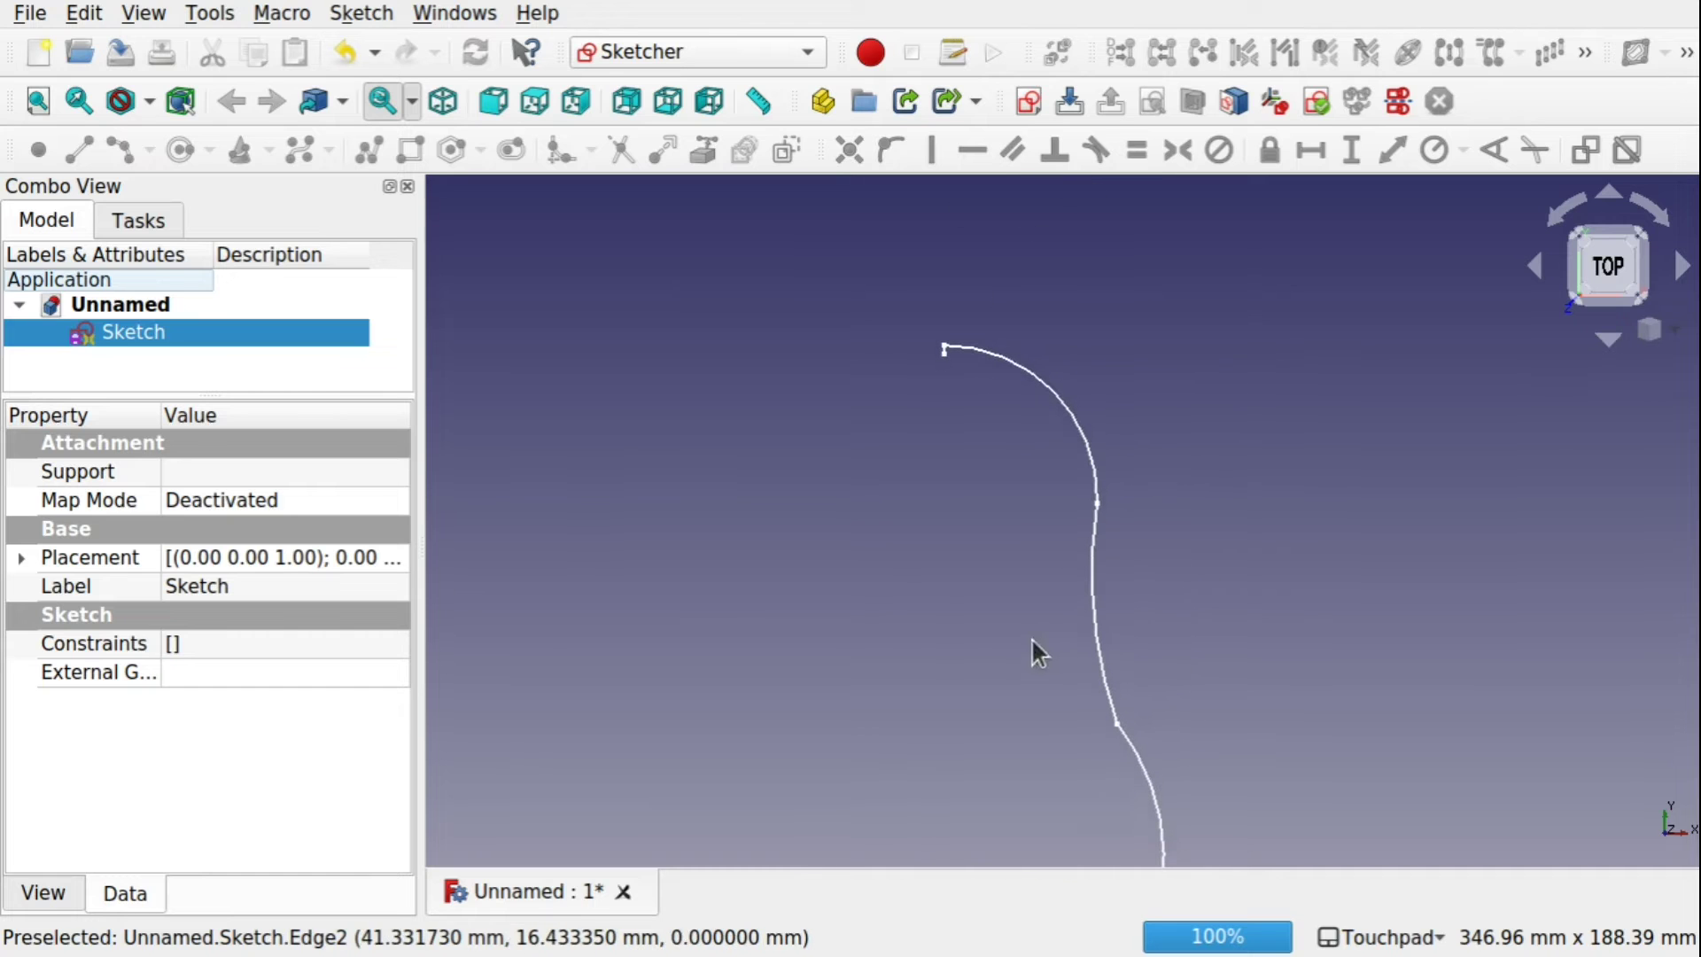
Reopen the sketch, delete the short leftover vertical line at the profile's upper end, and close the sketch
double_click(159, 334)
scroll(950, 352, "up", 5)
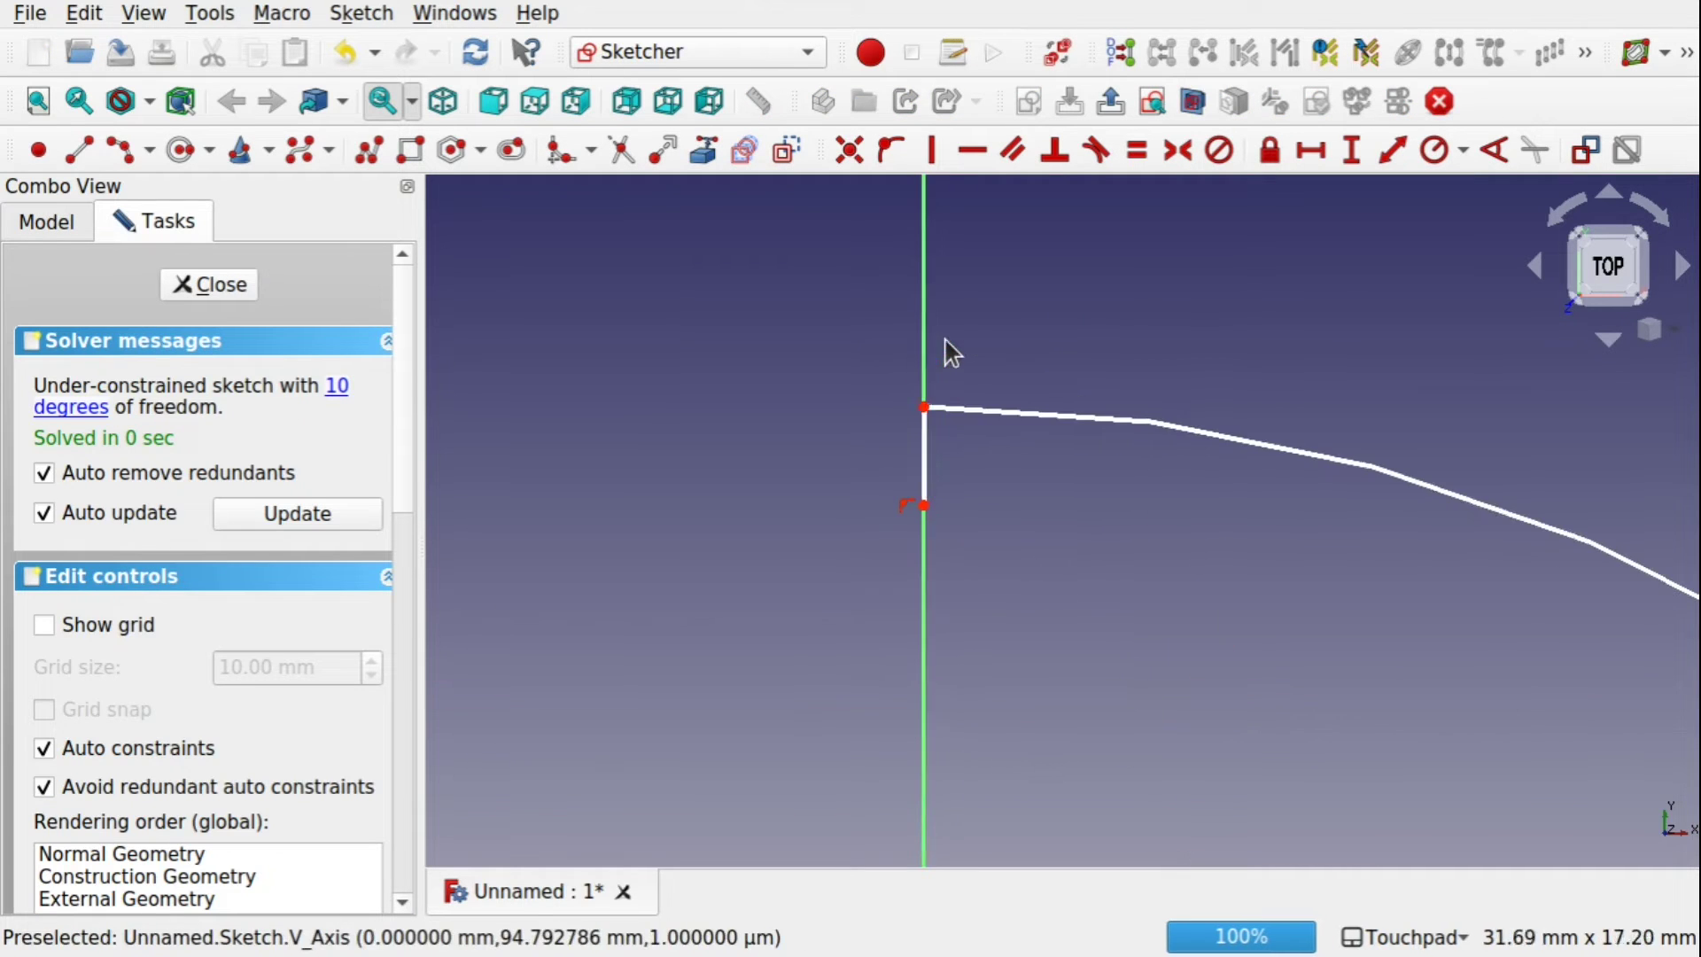
left_click(925, 464)
key("v")
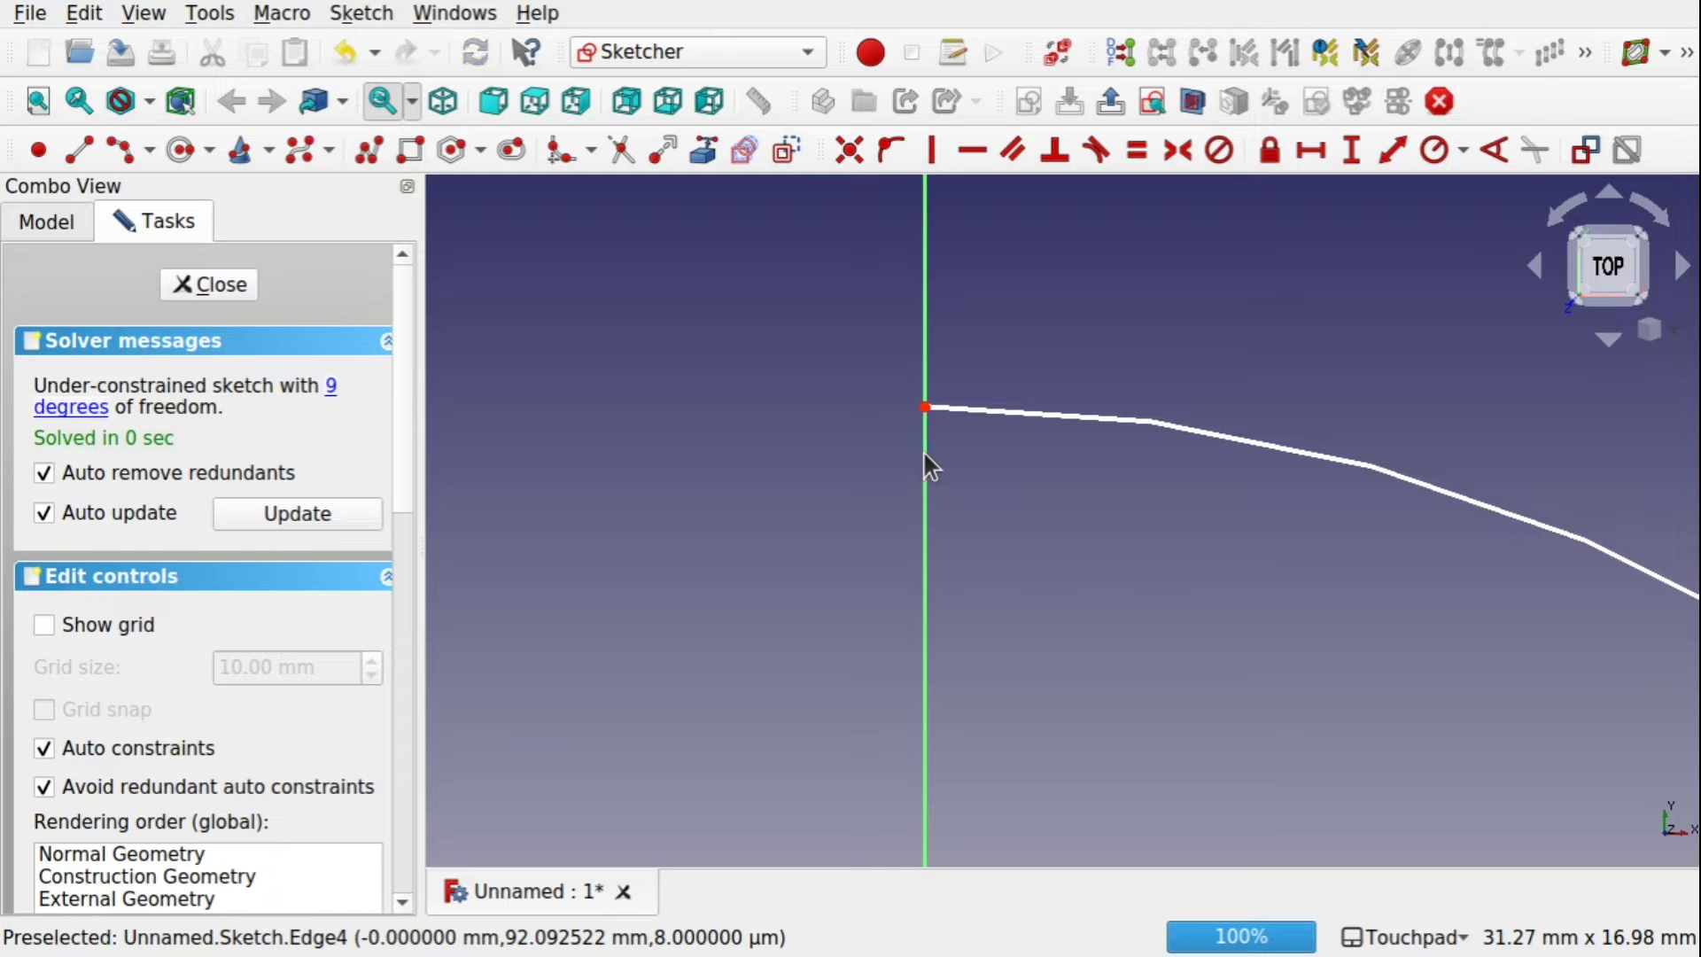
scroll(925, 458, "down", 8)
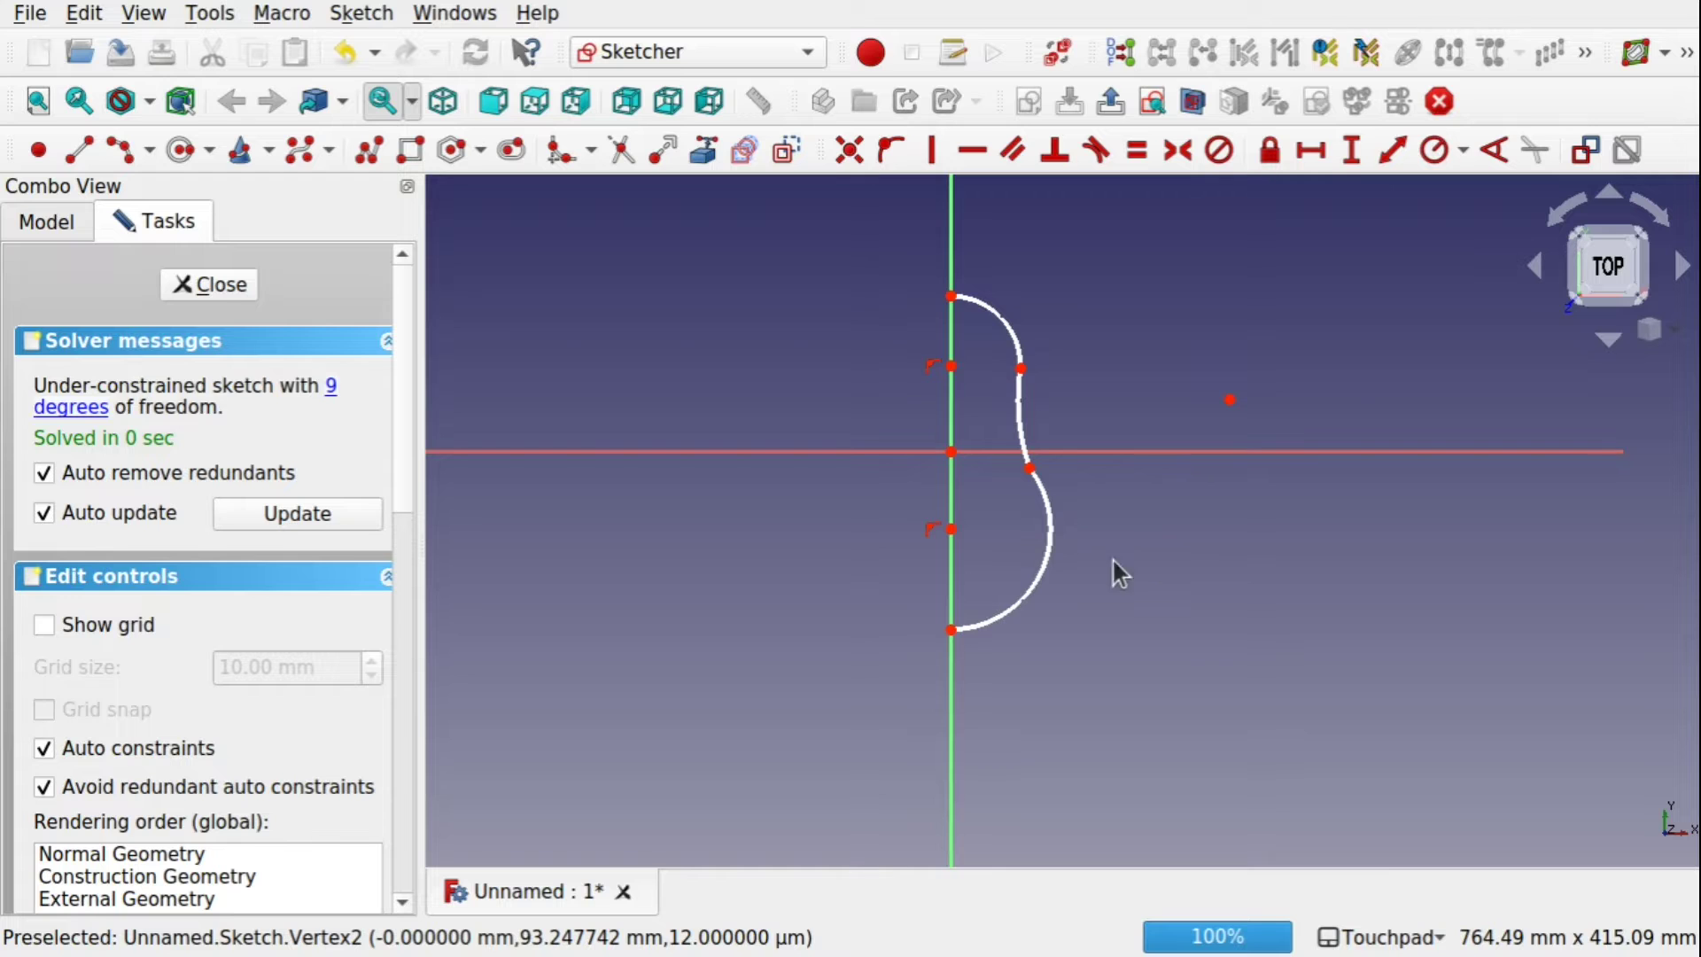
left_click(229, 285)
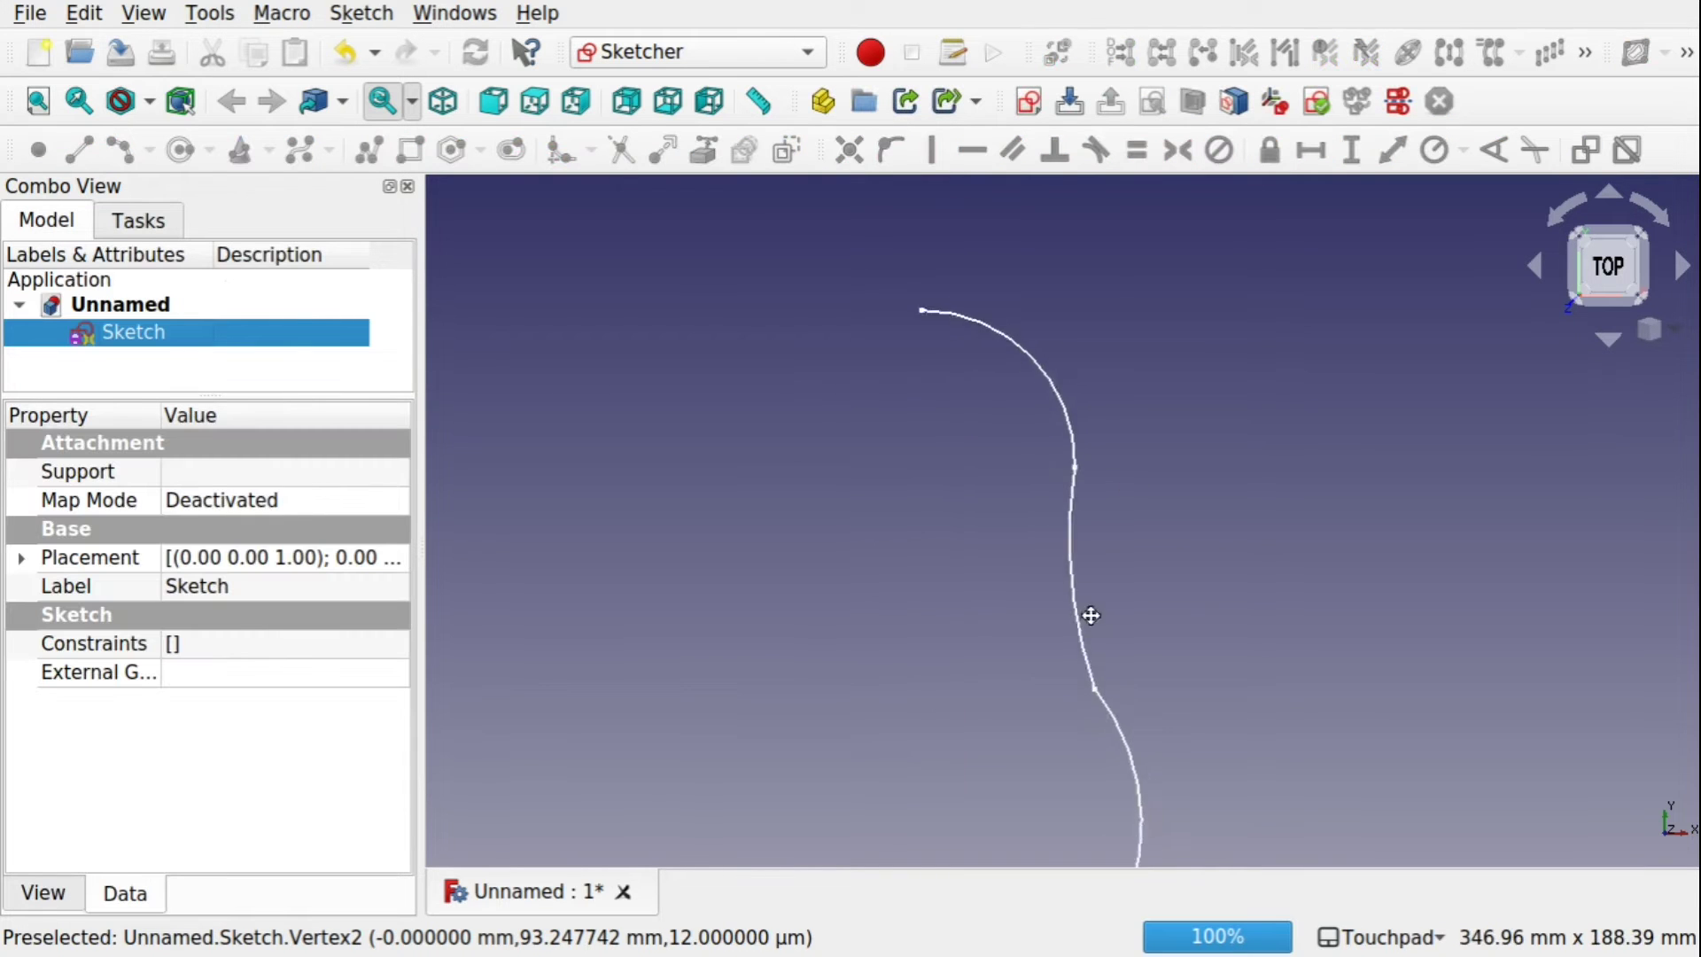
Examine the three-arc profile and the junctions between its arcs from several viewing angles
scroll(1081, 496, "down", 3)
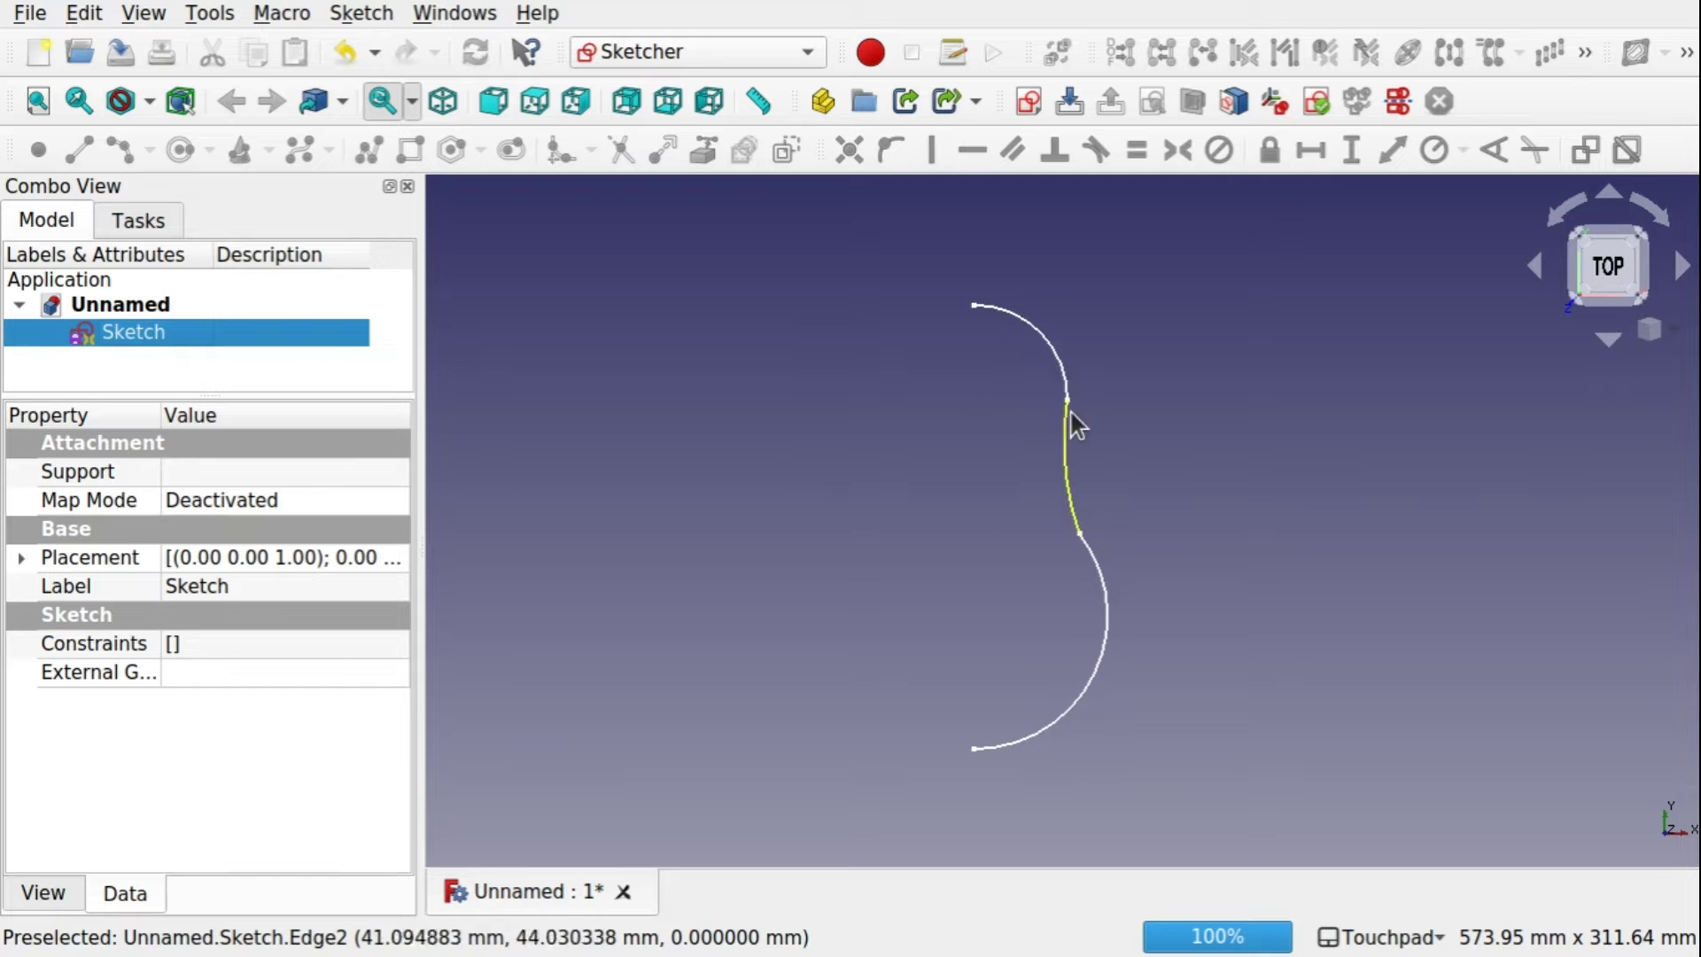
middle_click_drag(1066, 412, 1072, 463, "shift")
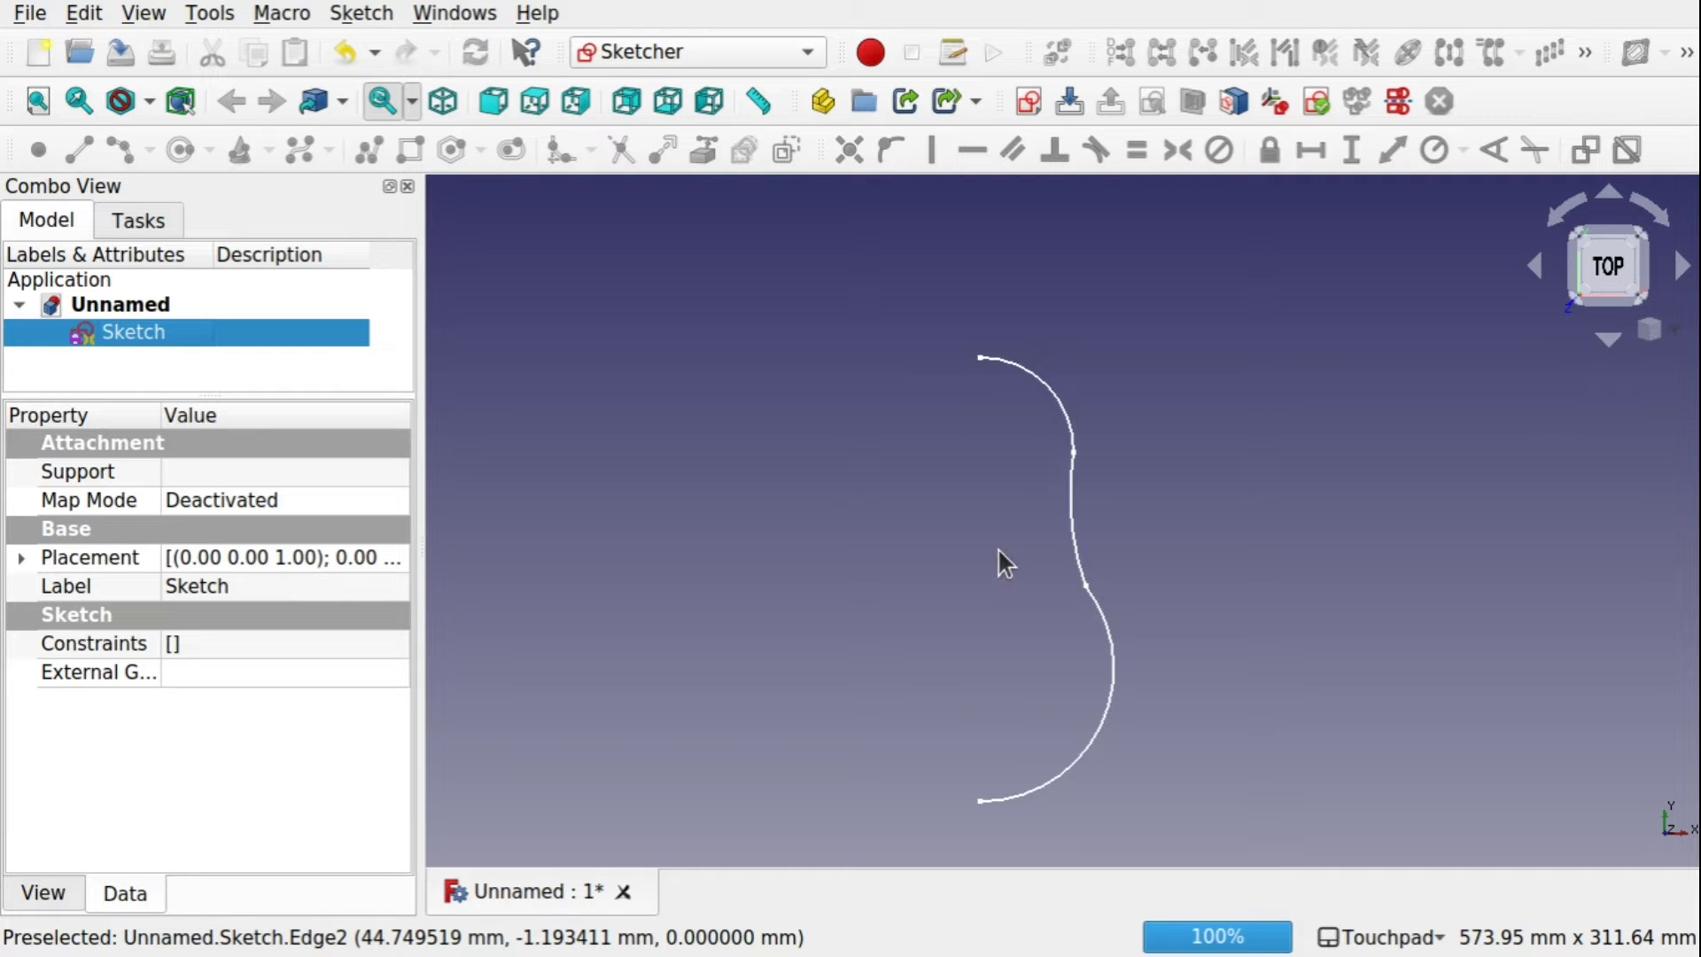
middle_click_drag(1088, 631, 992, 540, "alt")
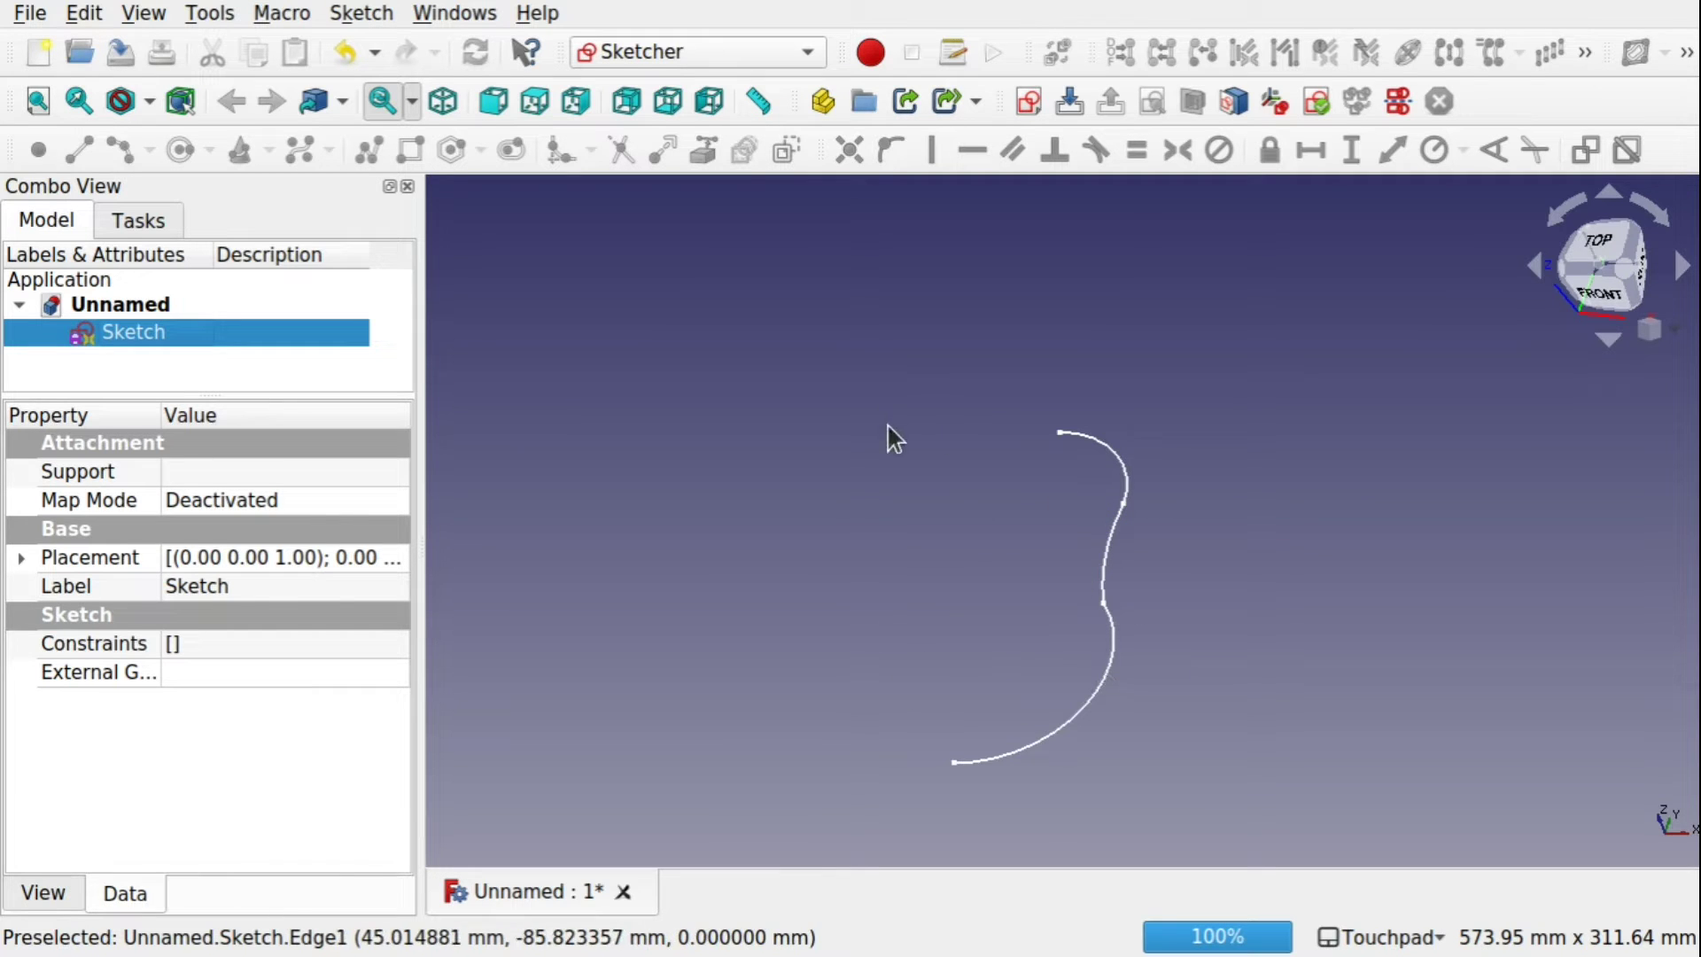
left_click_drag(885, 422, 1060, 476, "alt")
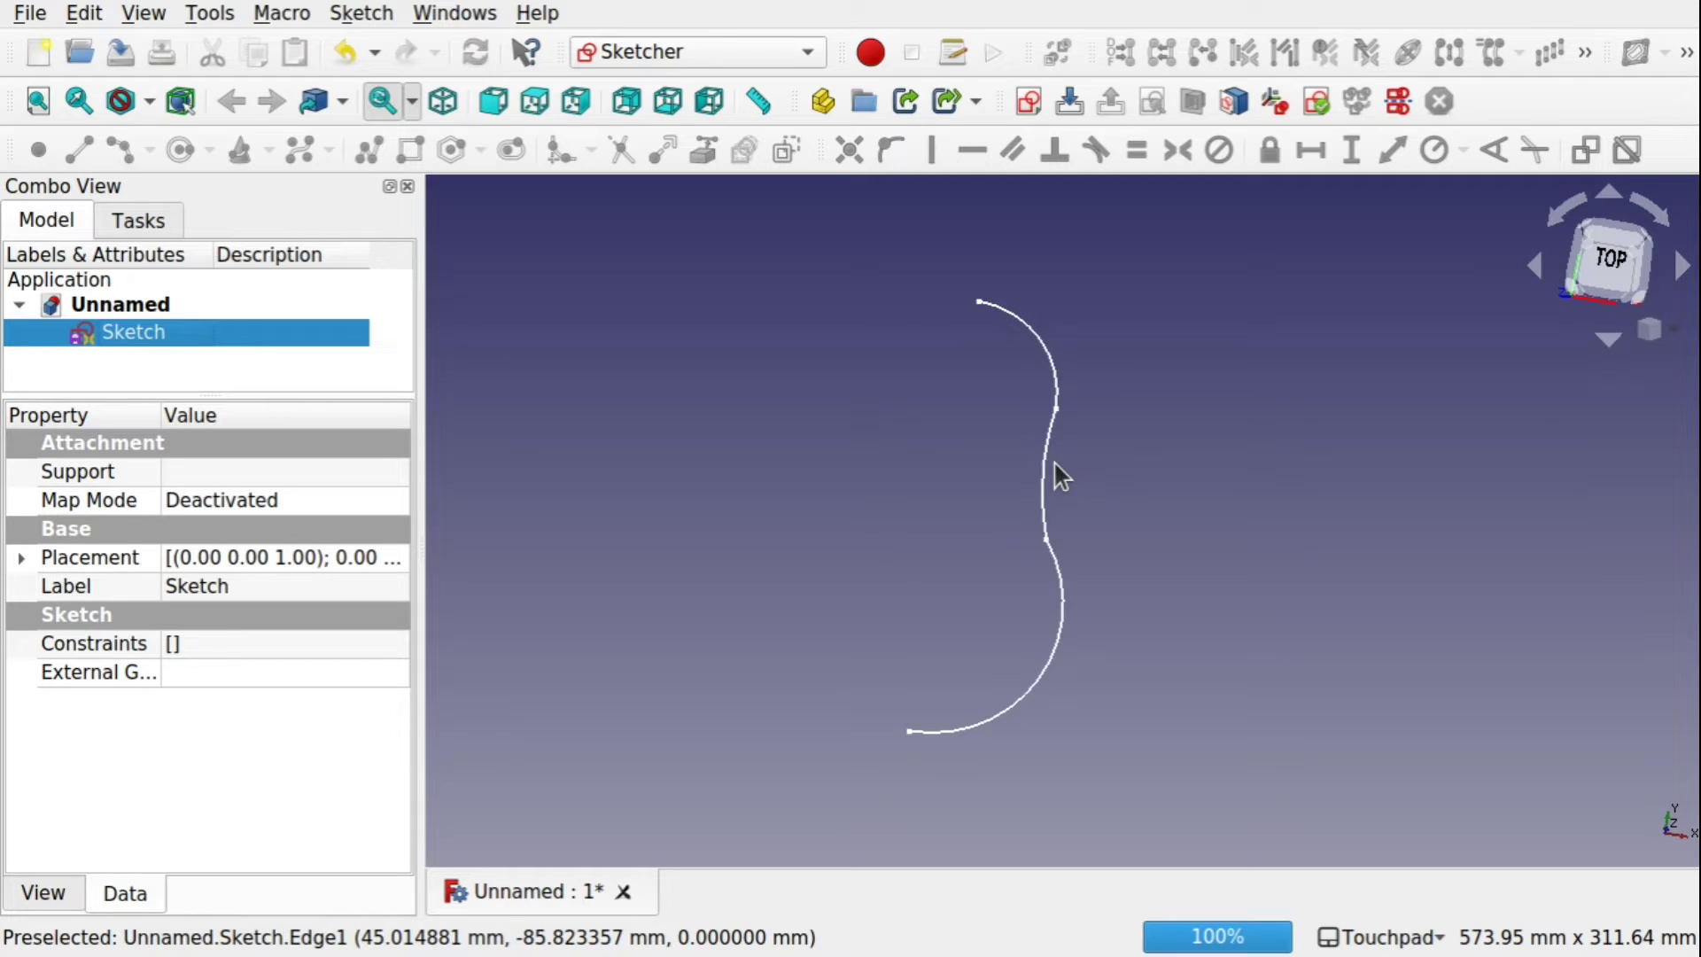
left_click_drag(1058, 474, 1055, 535, "alt")
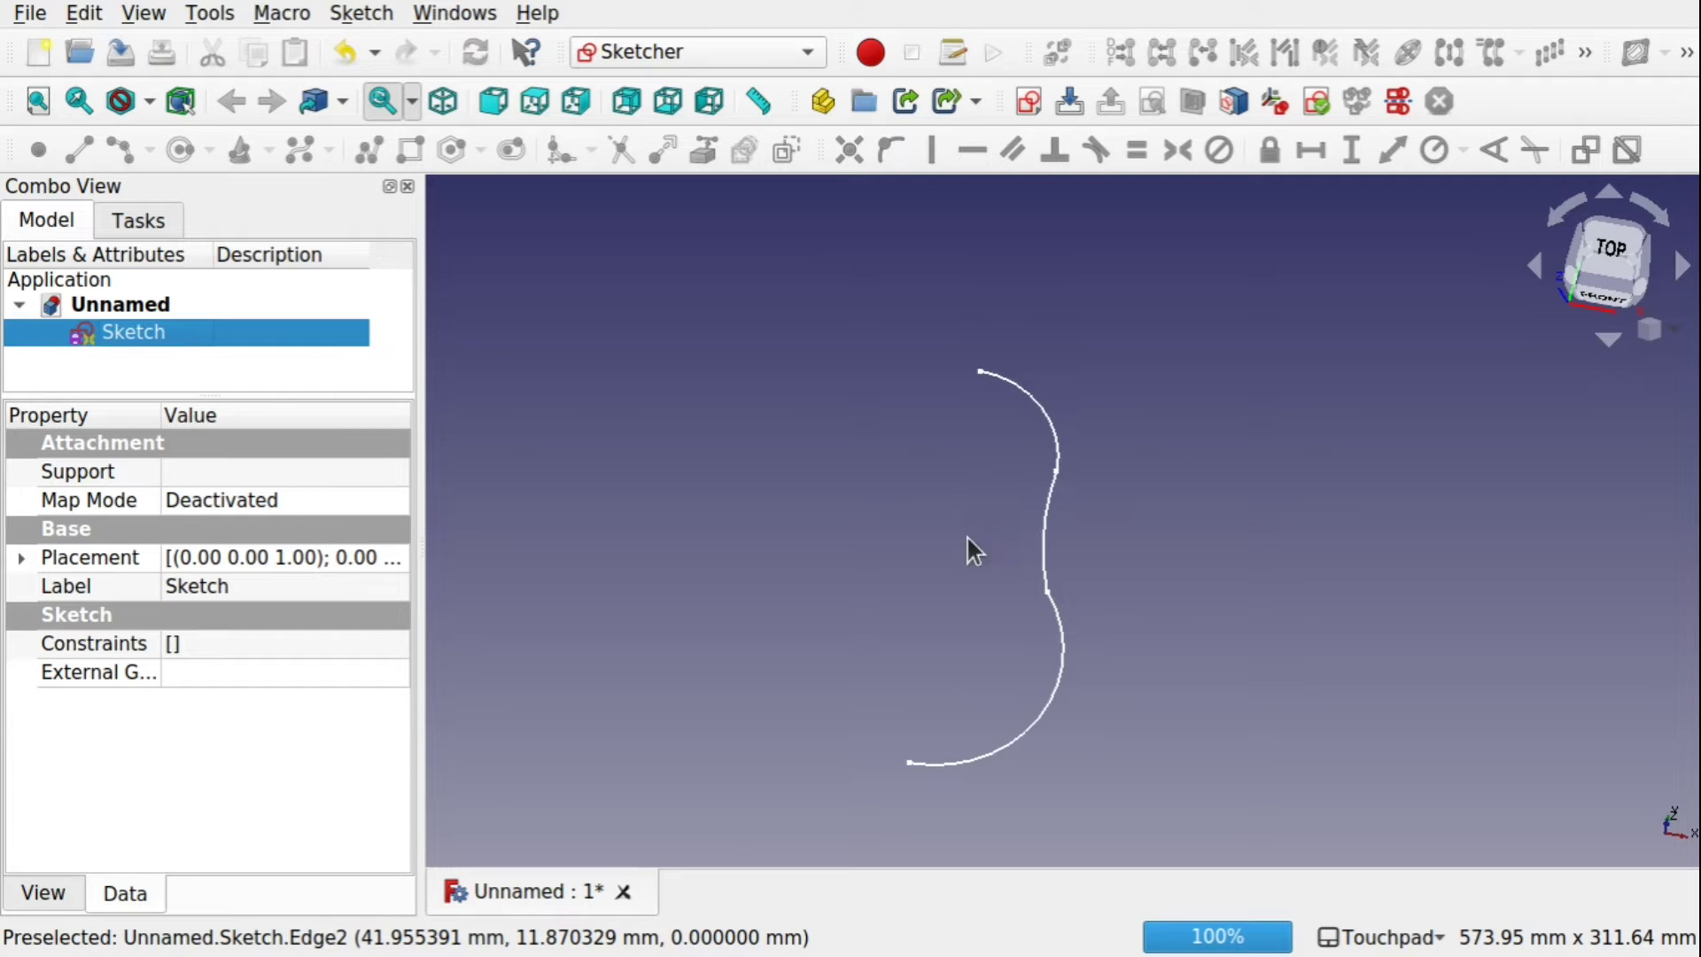
left_click_drag(1037, 527, 985, 510, "alt")
Reopen the sketch, draw a vertical line about 30 mm long on the vertical axis across the origin, and close the sketch
double_click(153, 332)
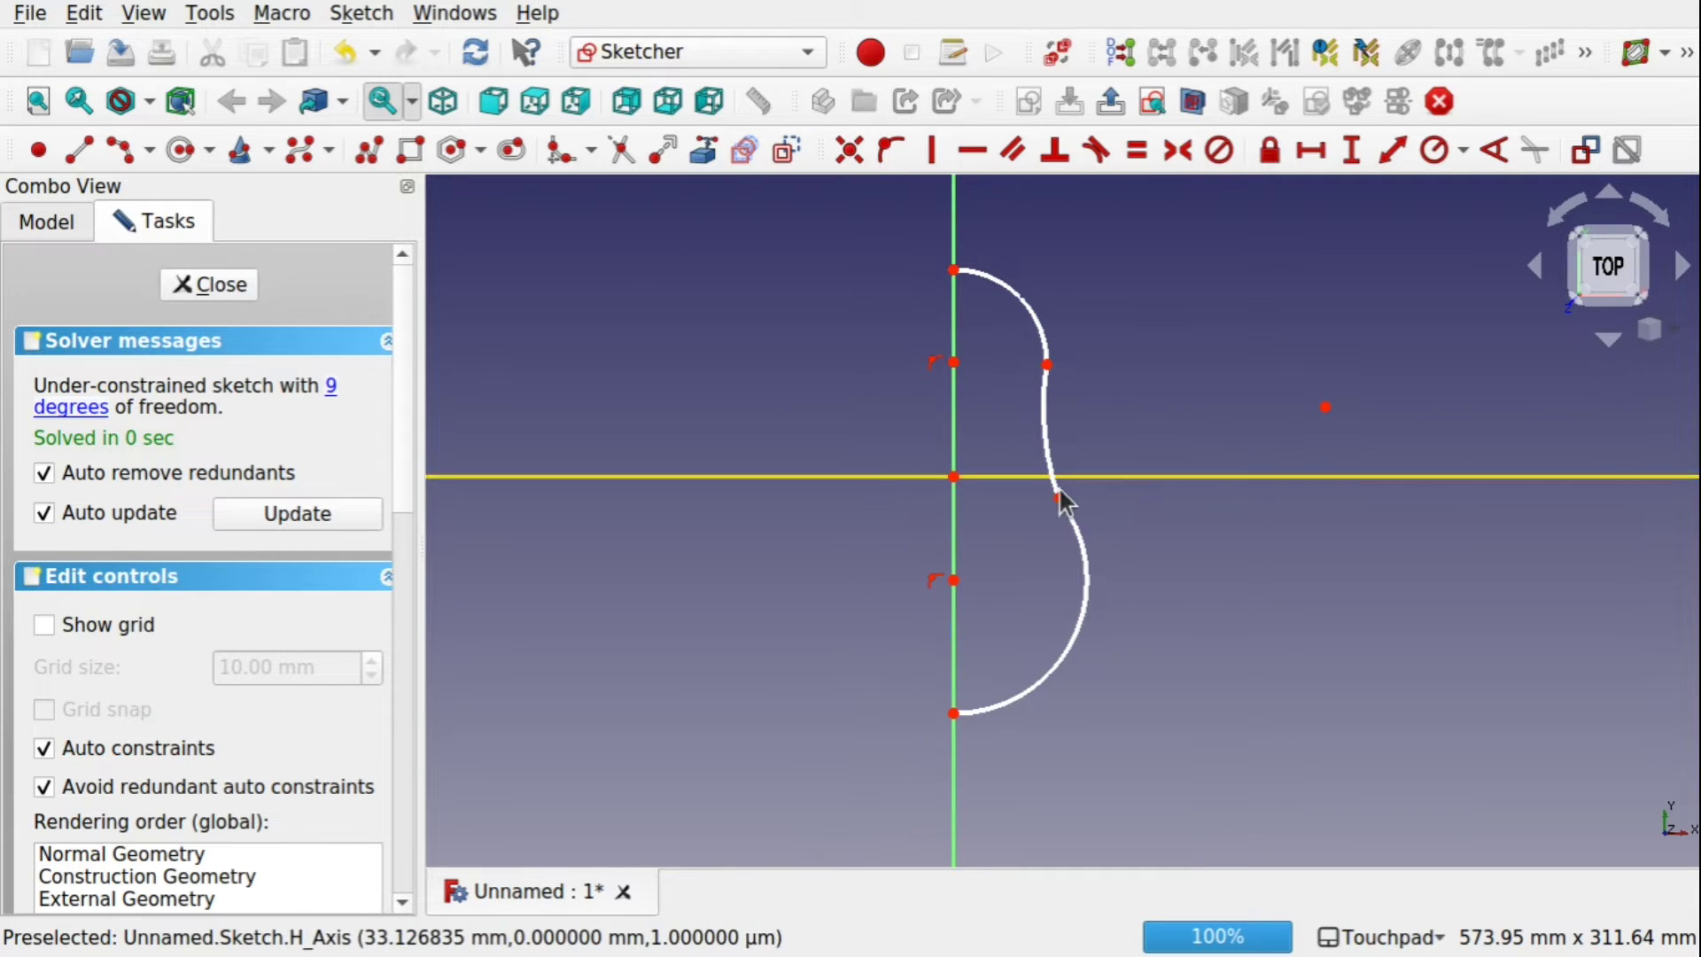
left_click(954, 583)
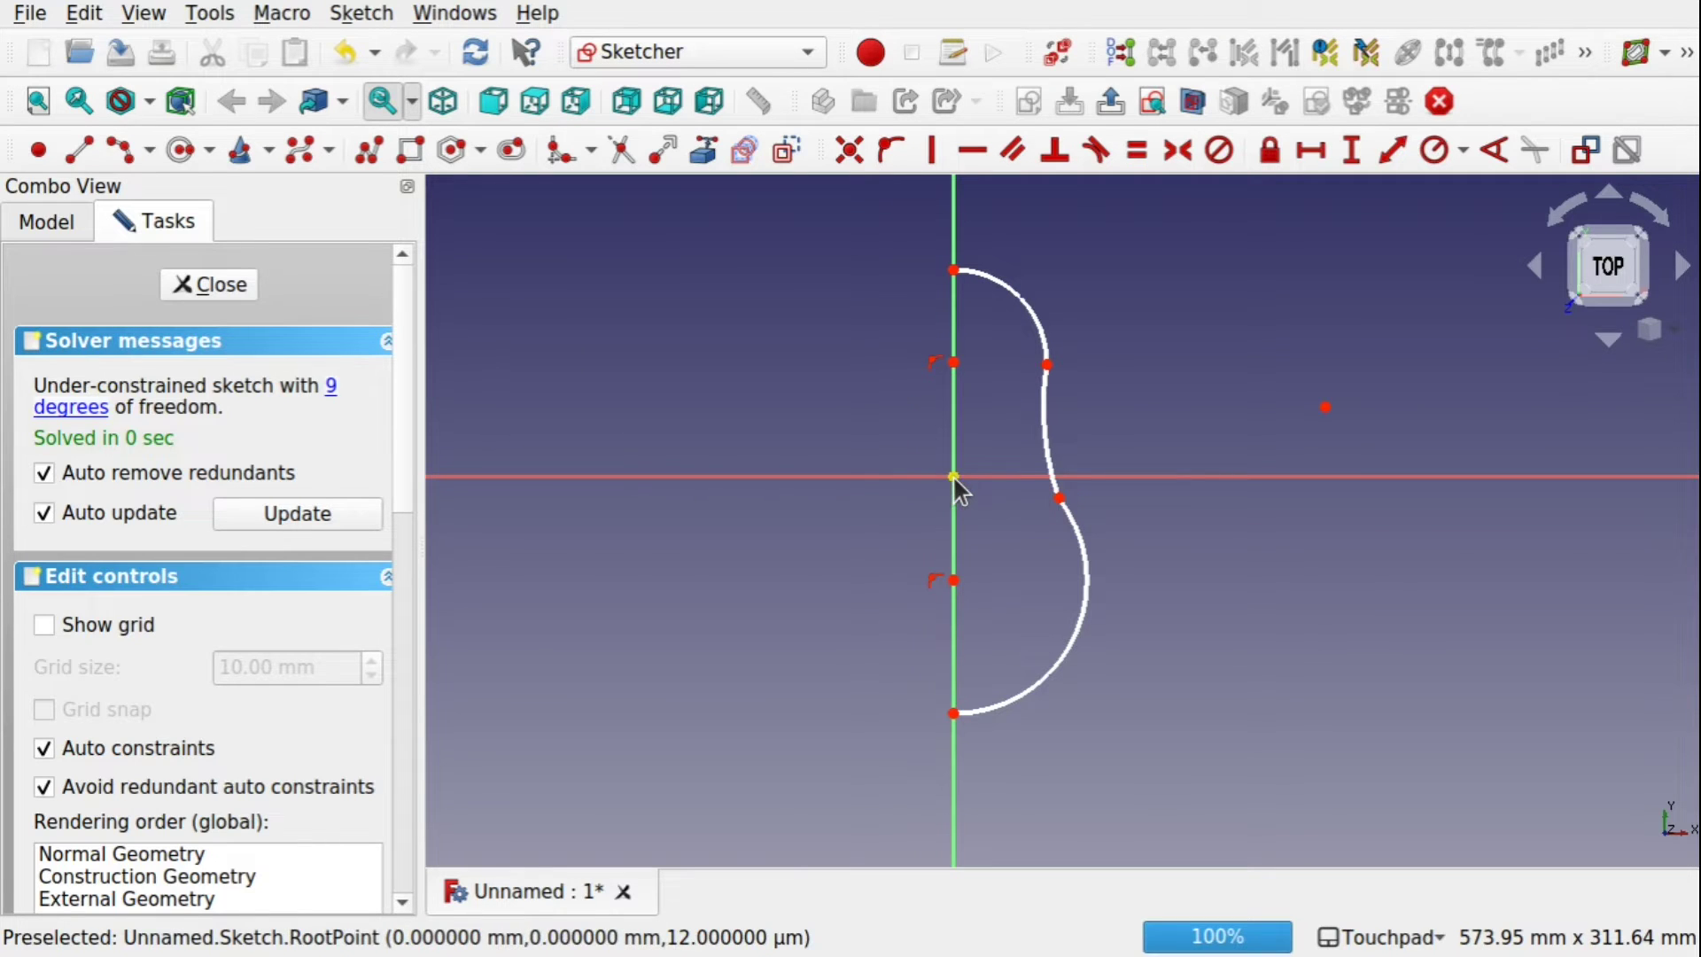
left_click(182, 149)
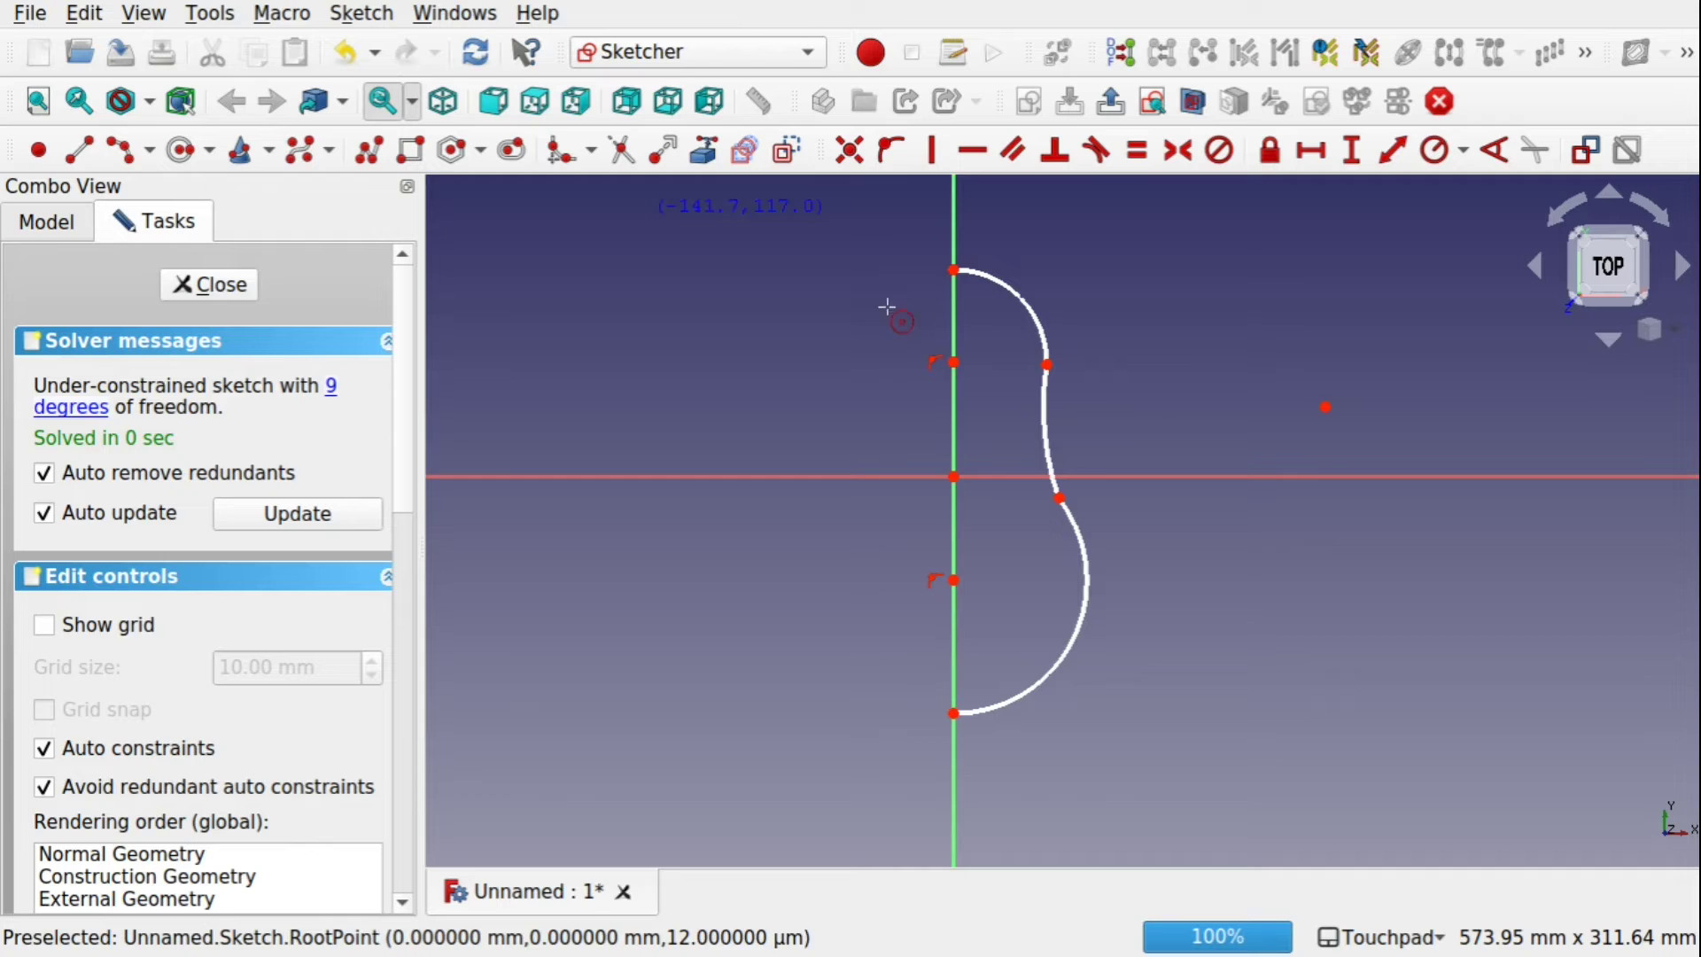
left_click(954, 444)
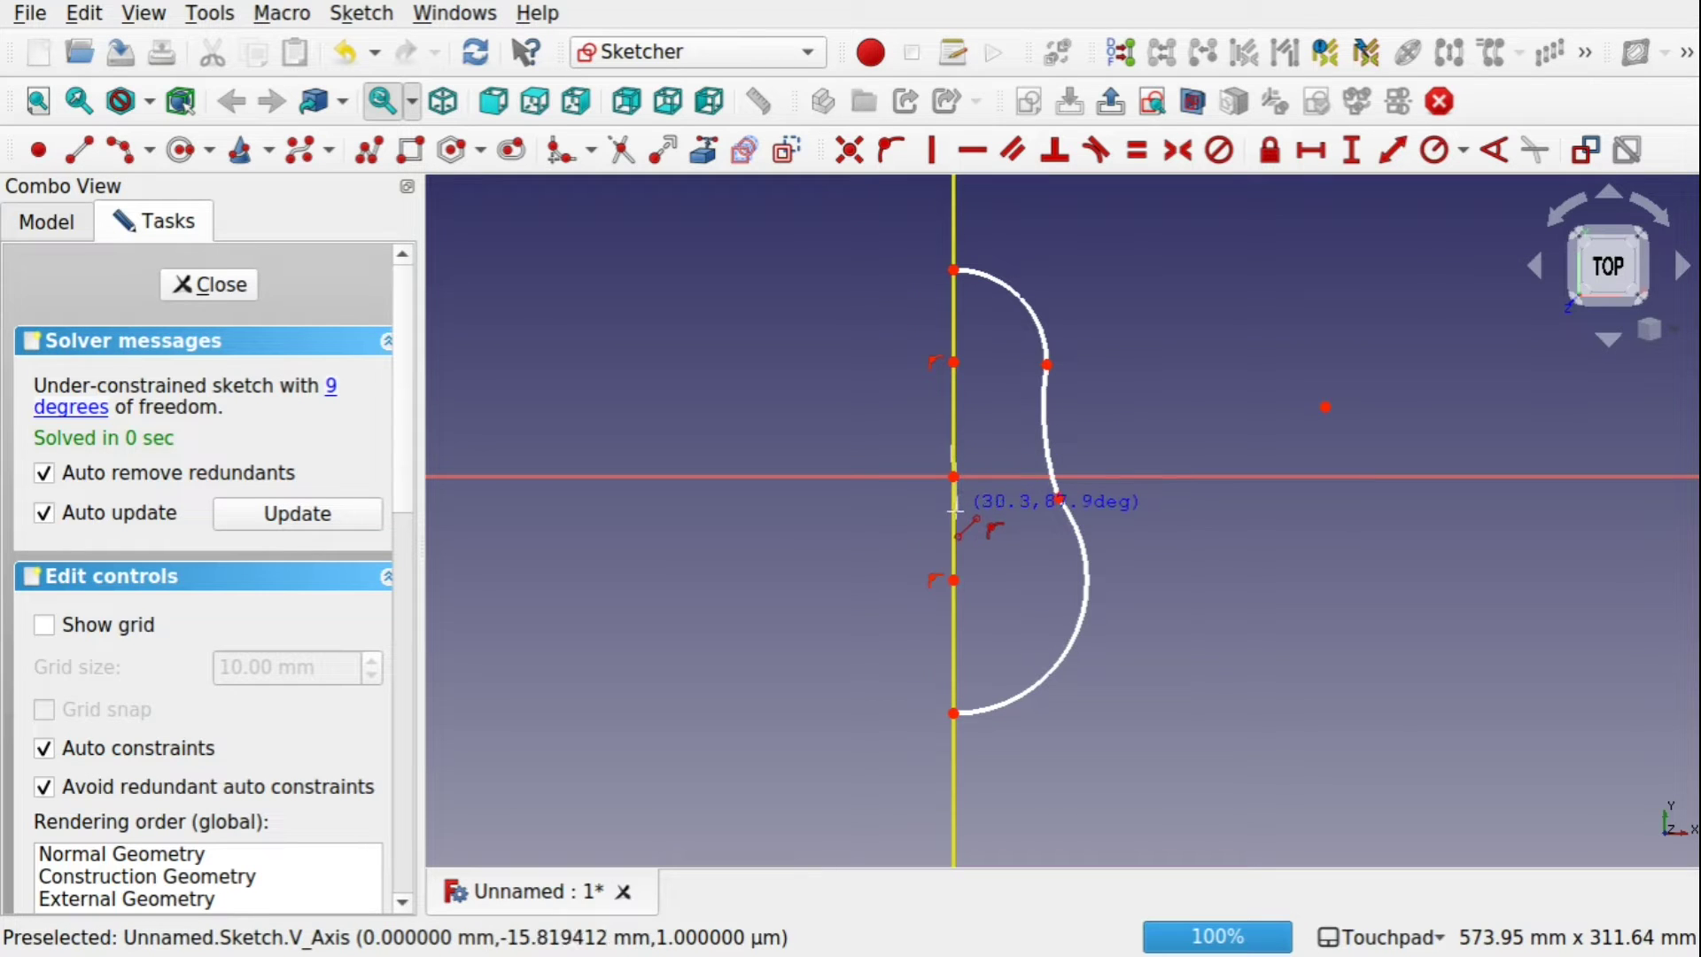
left_click(954, 511)
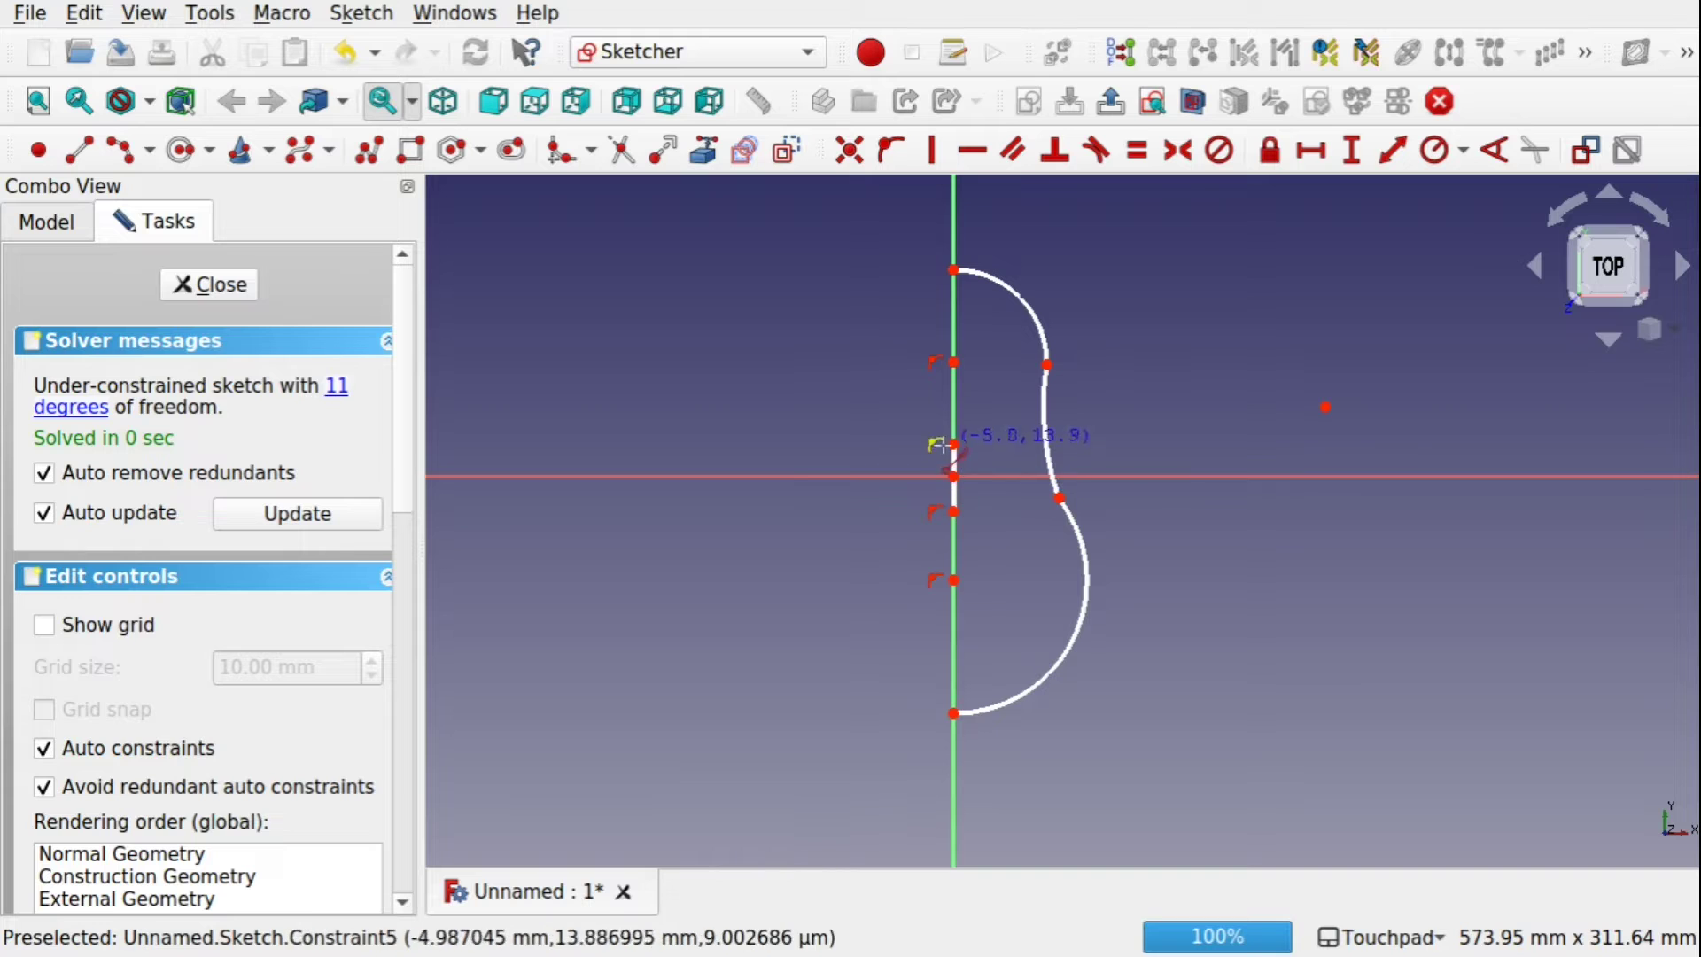
left_click(229, 285)
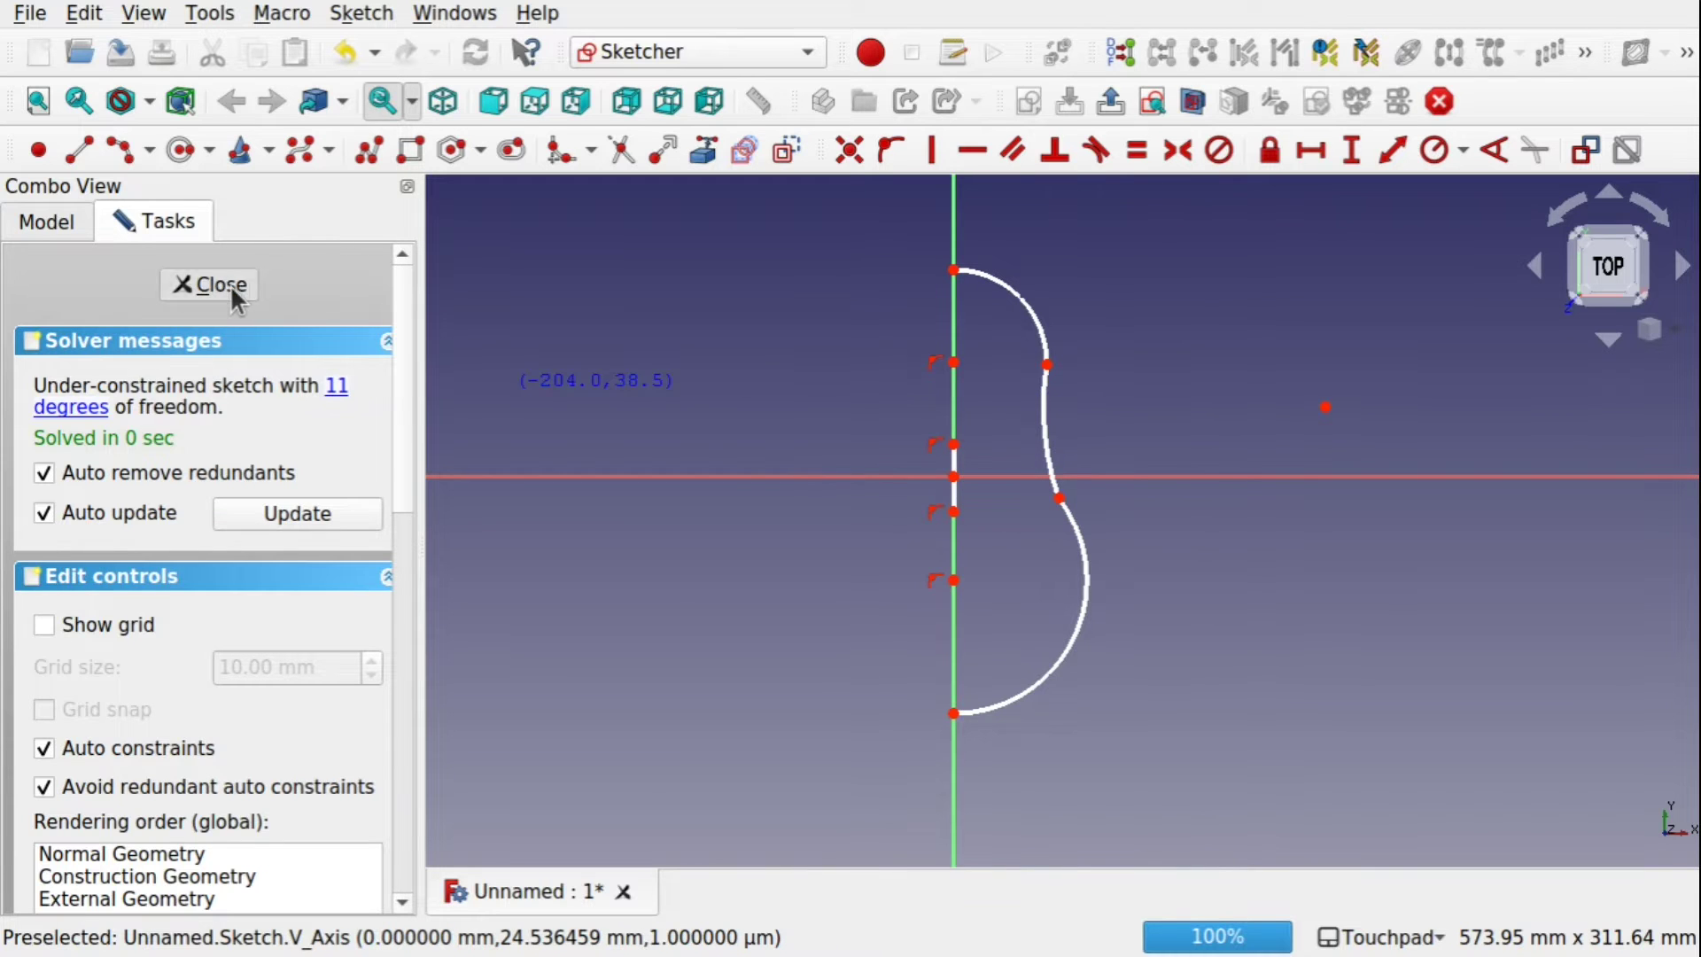
Check the new short line as a separate sketch edge and switch to the Curves workbench
left_click(978, 550)
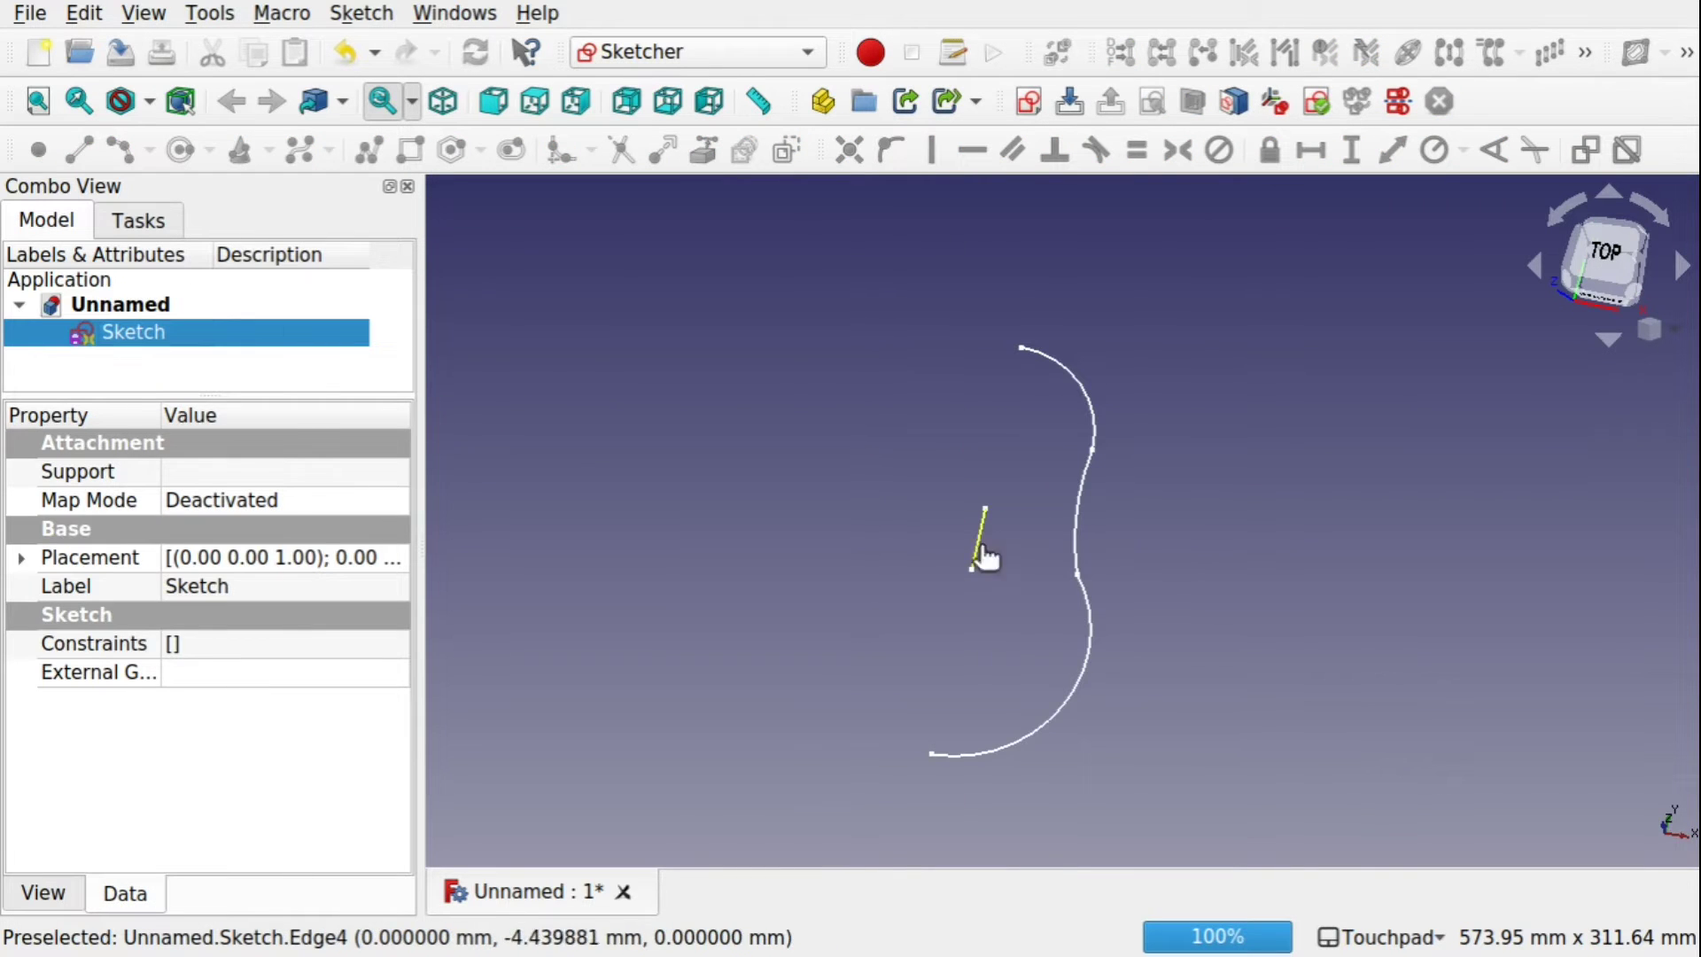
left_click(1153, 586)
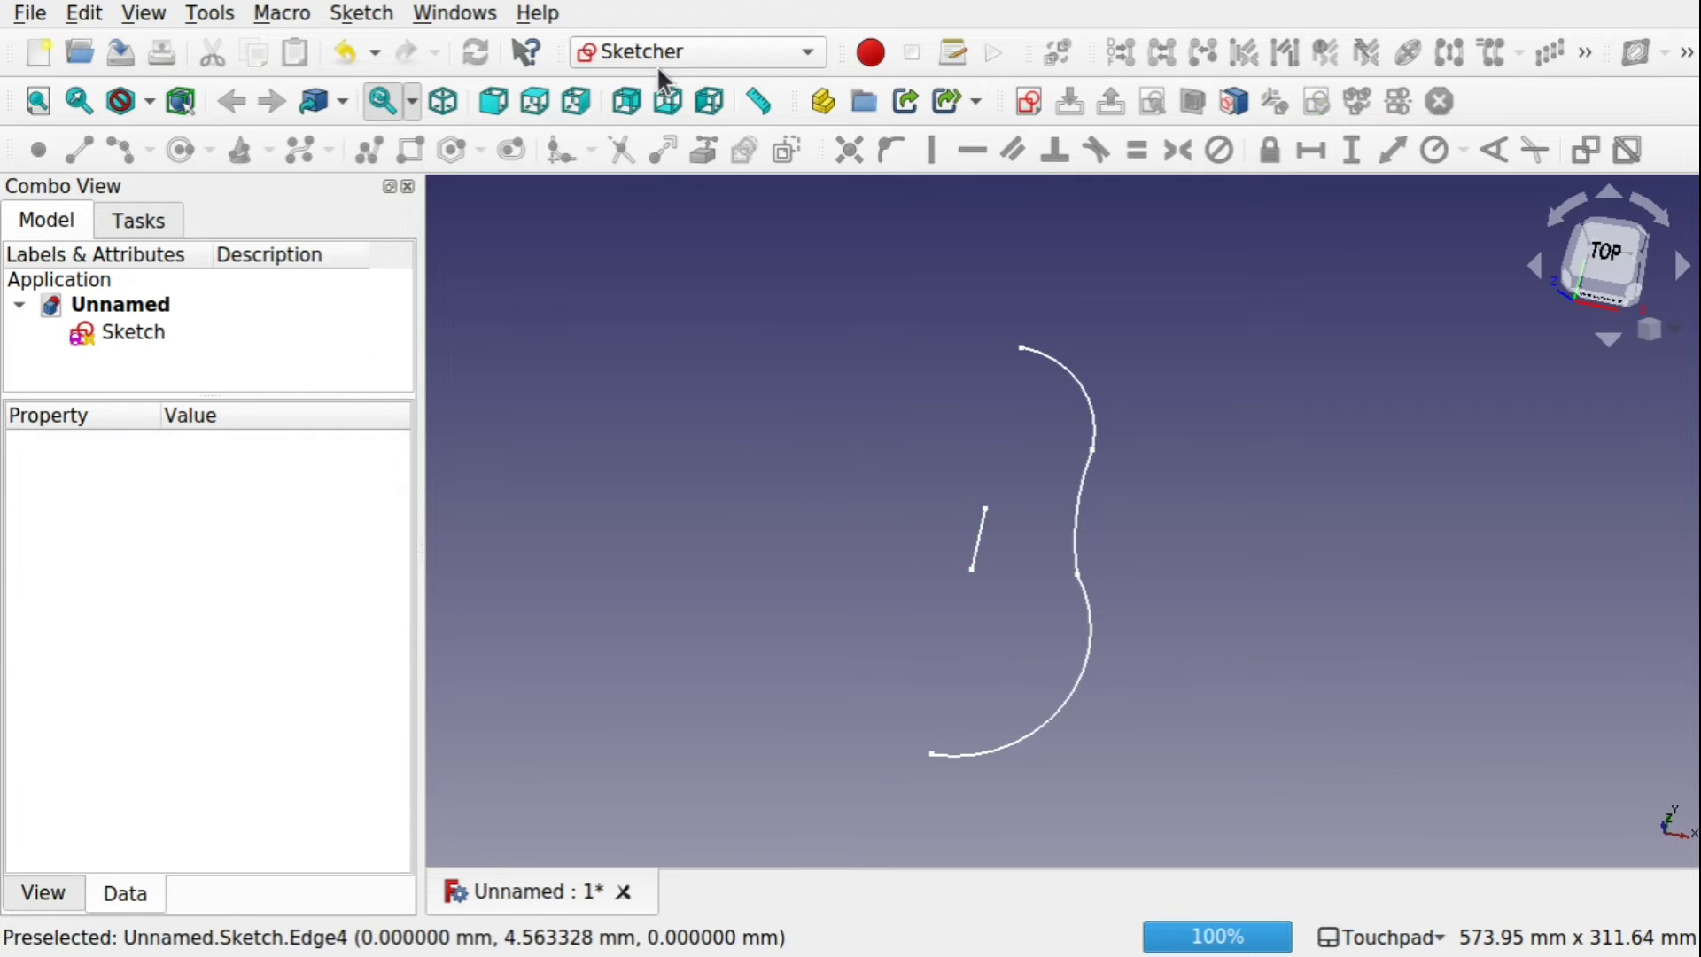
left_click(684, 50)
left_click(624, 189)
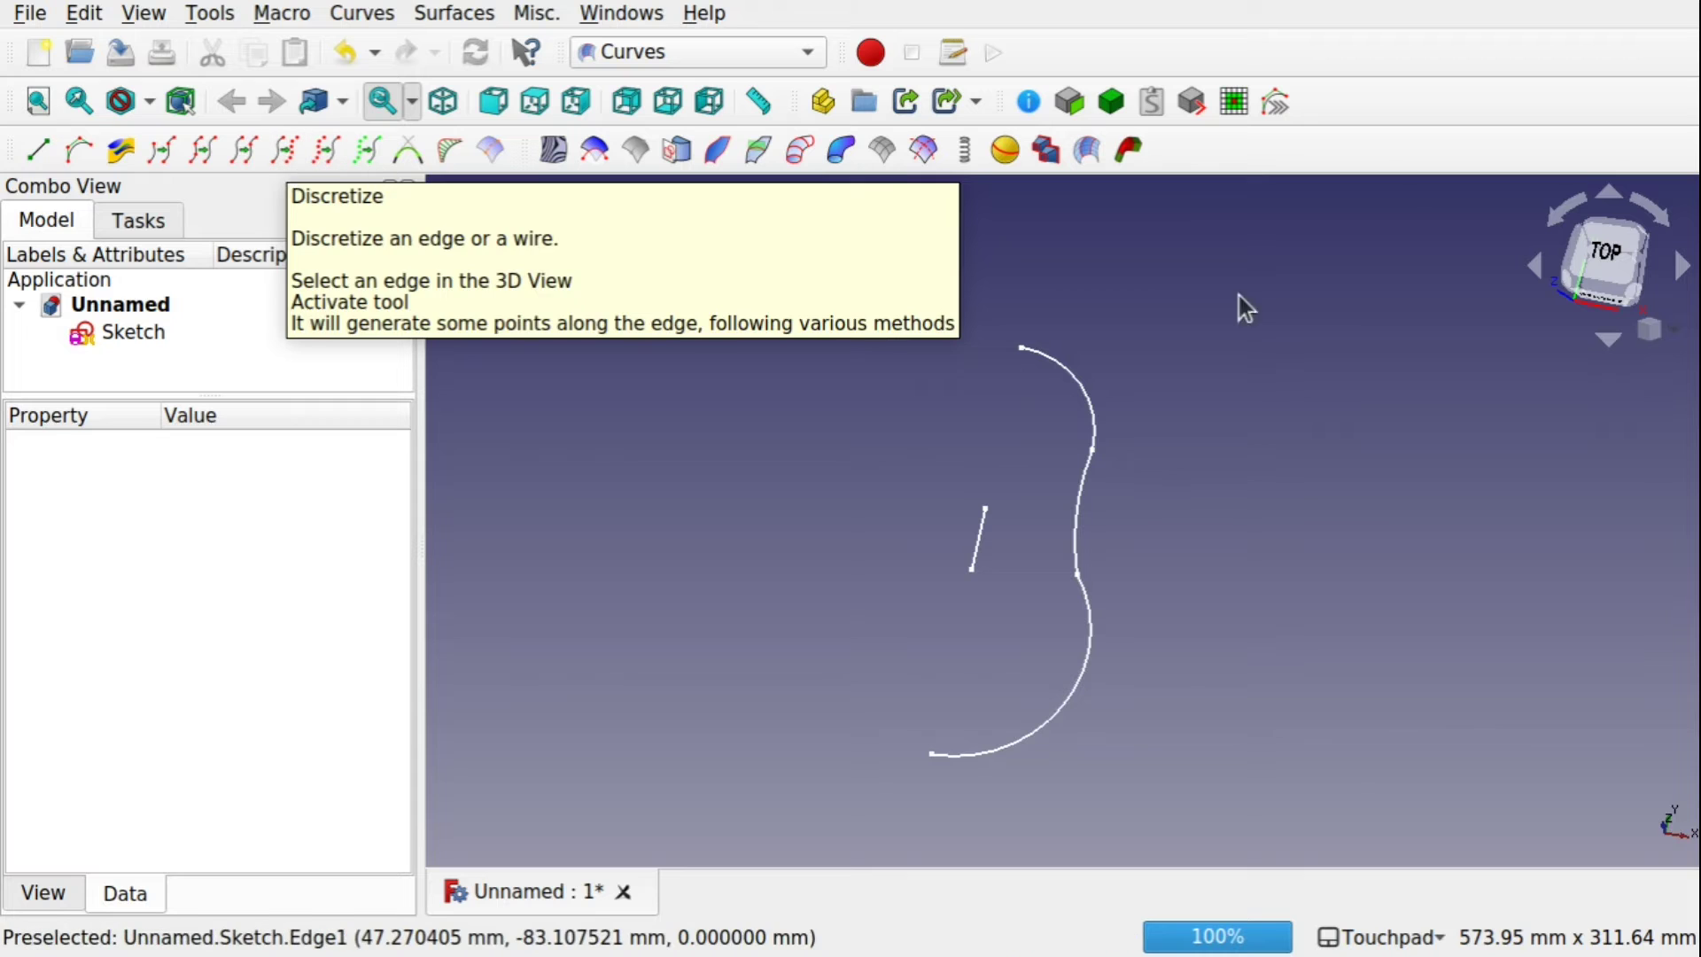
Try discretizing the profile's three arcs selected together, and delete the resulting discretized edge
left_click(1099, 421)
left_click(1073, 523, "ctrl")
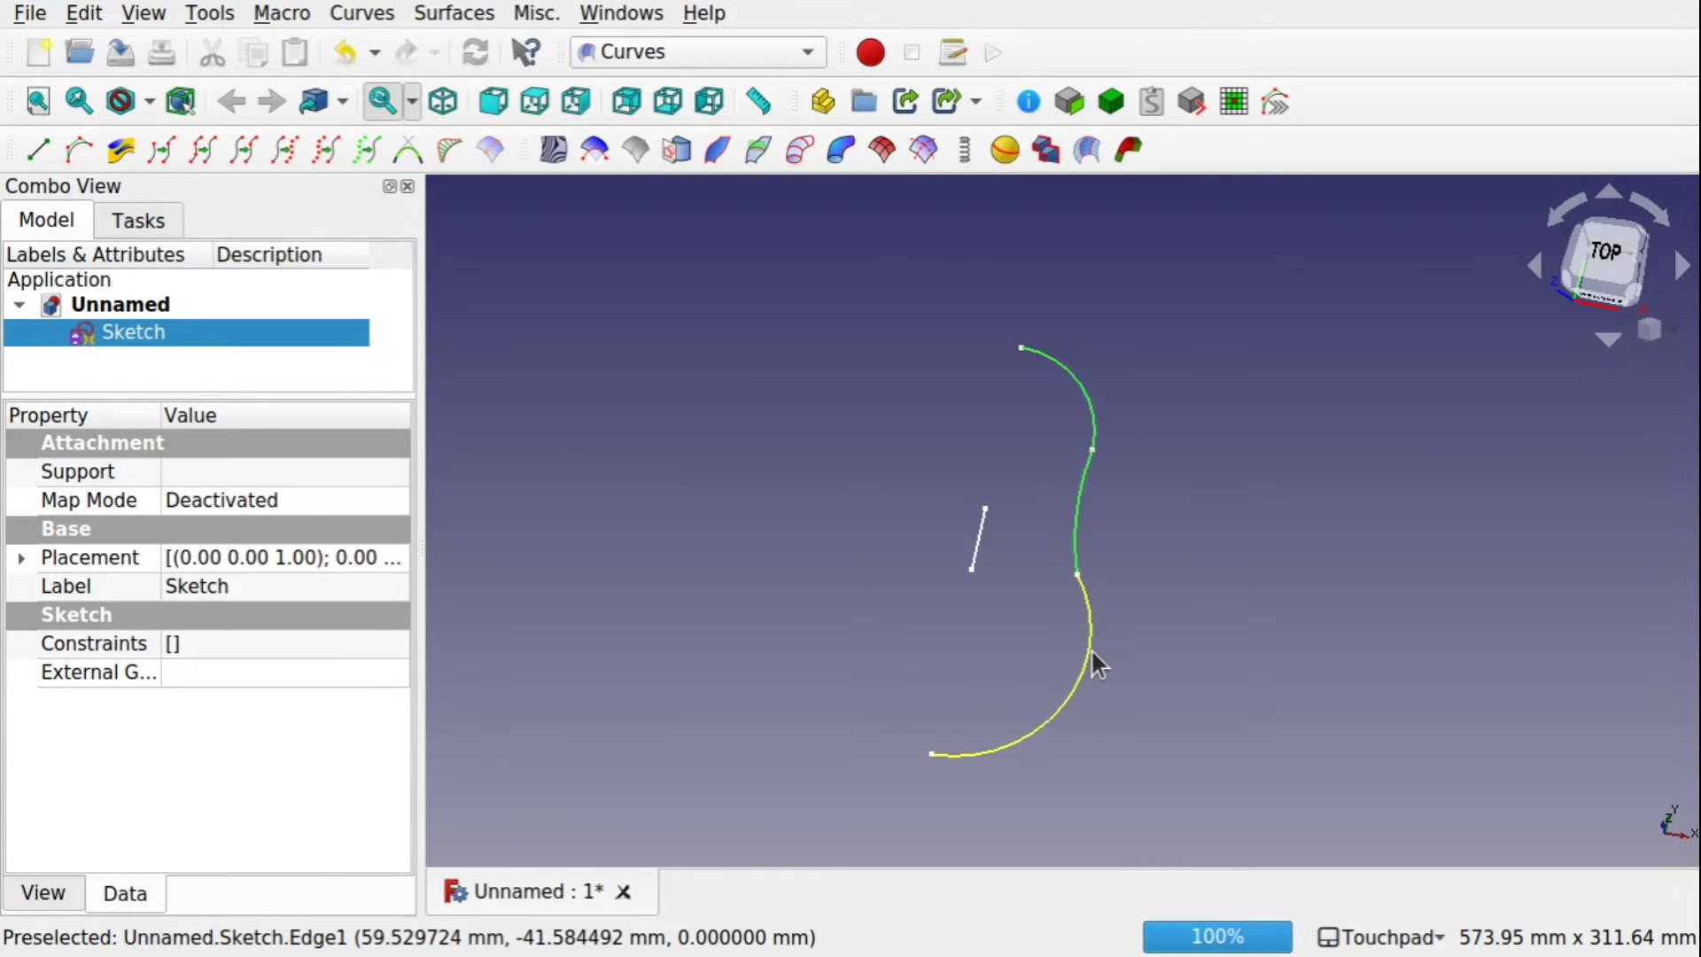
left_click(1082, 662, "ctrl")
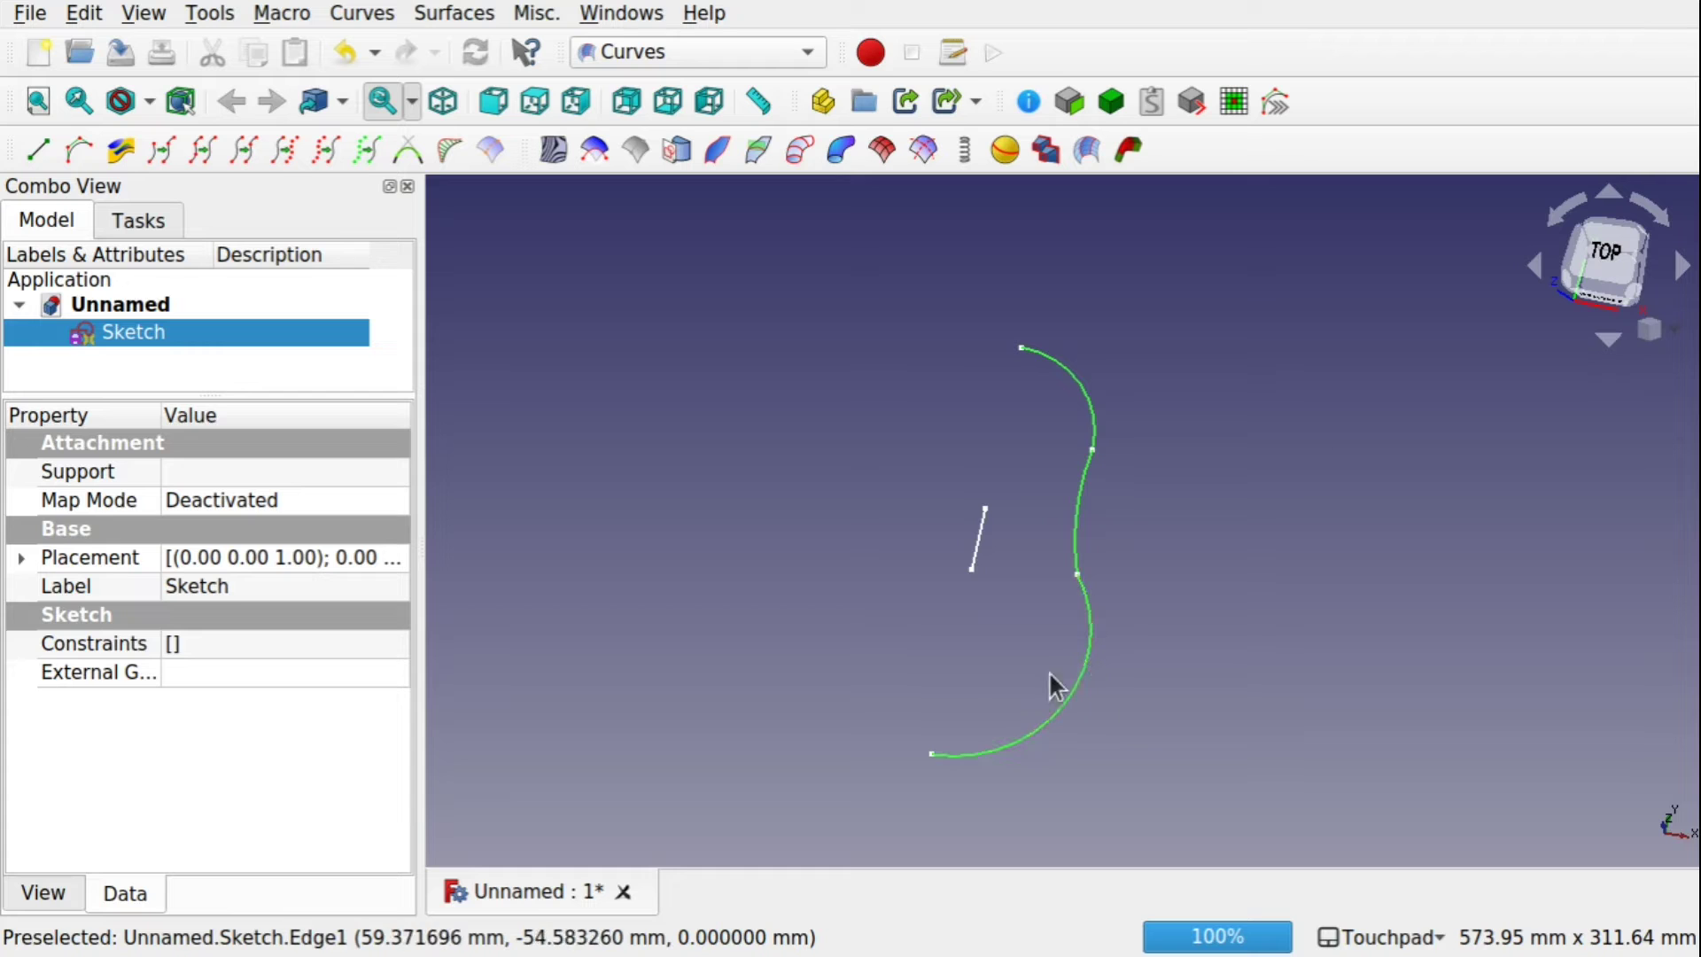
left_click(283, 150)
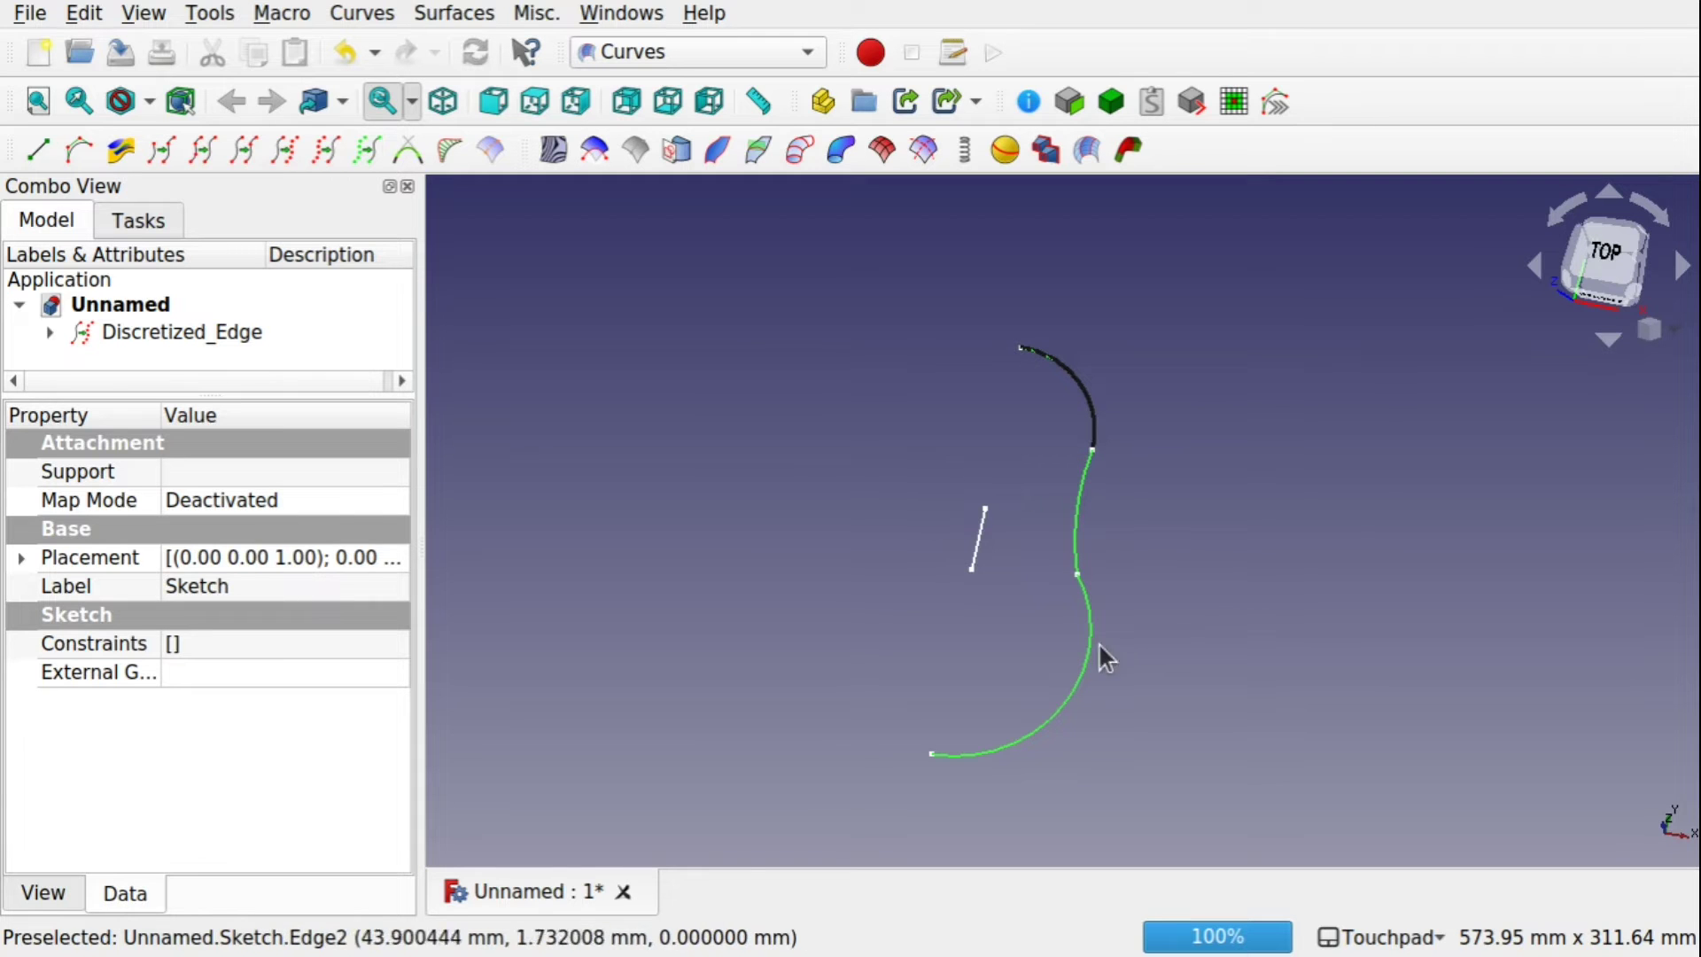
left_click(180, 338)
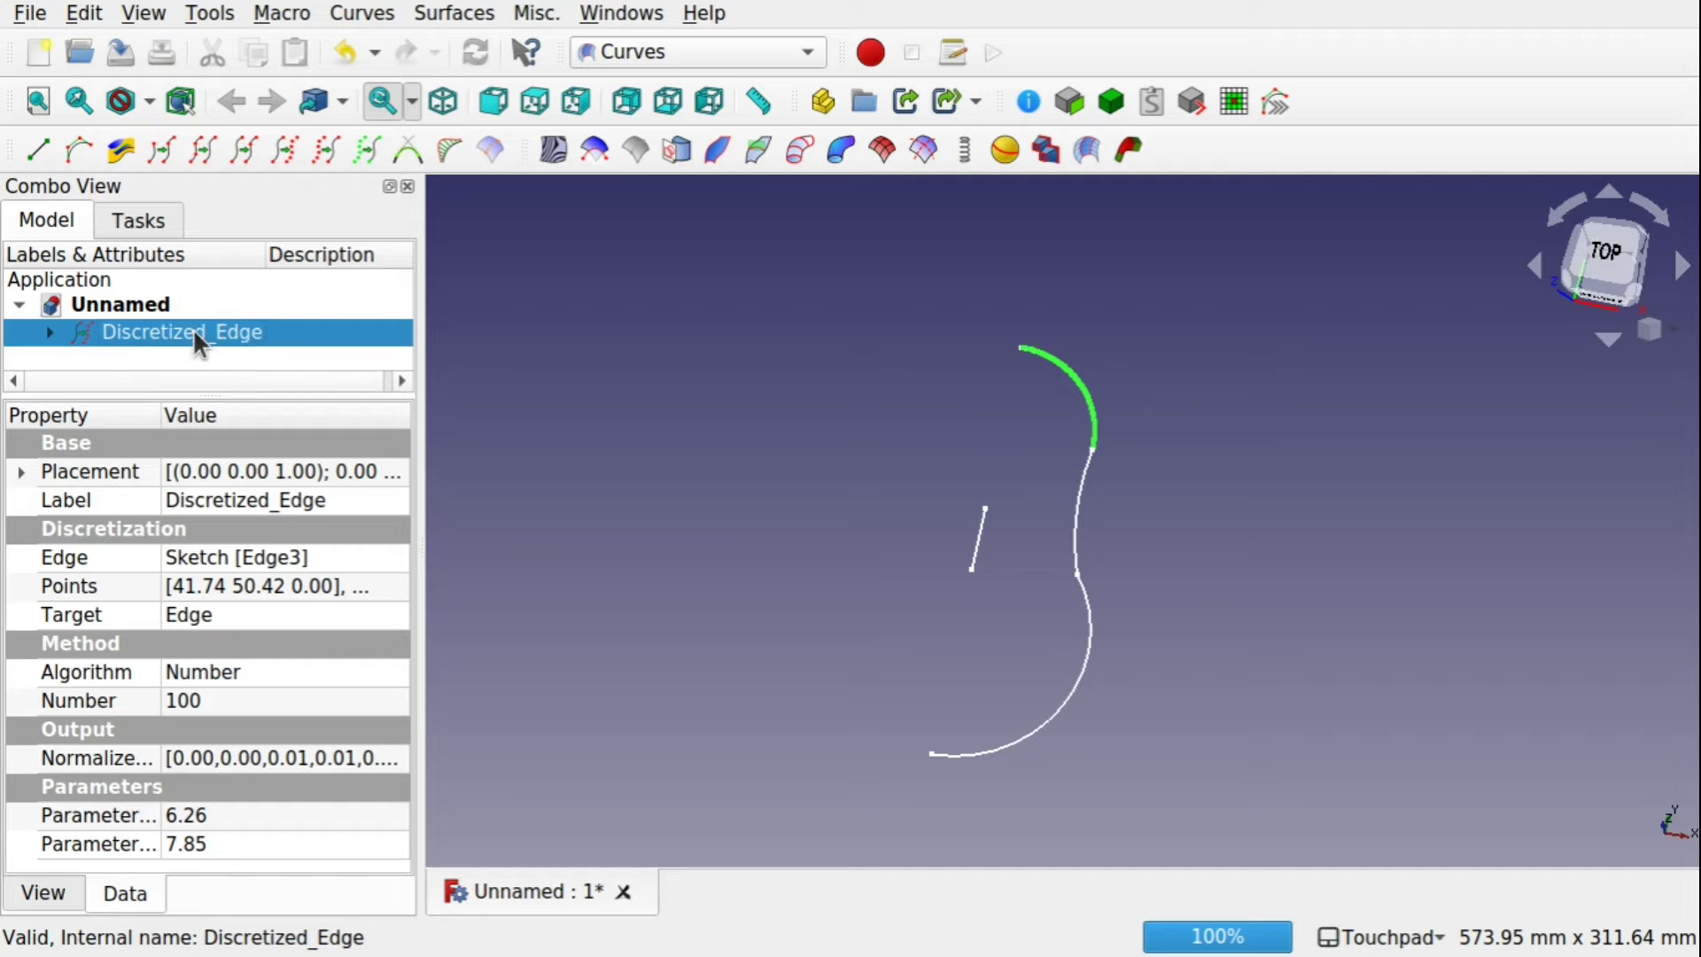
key("Delete")
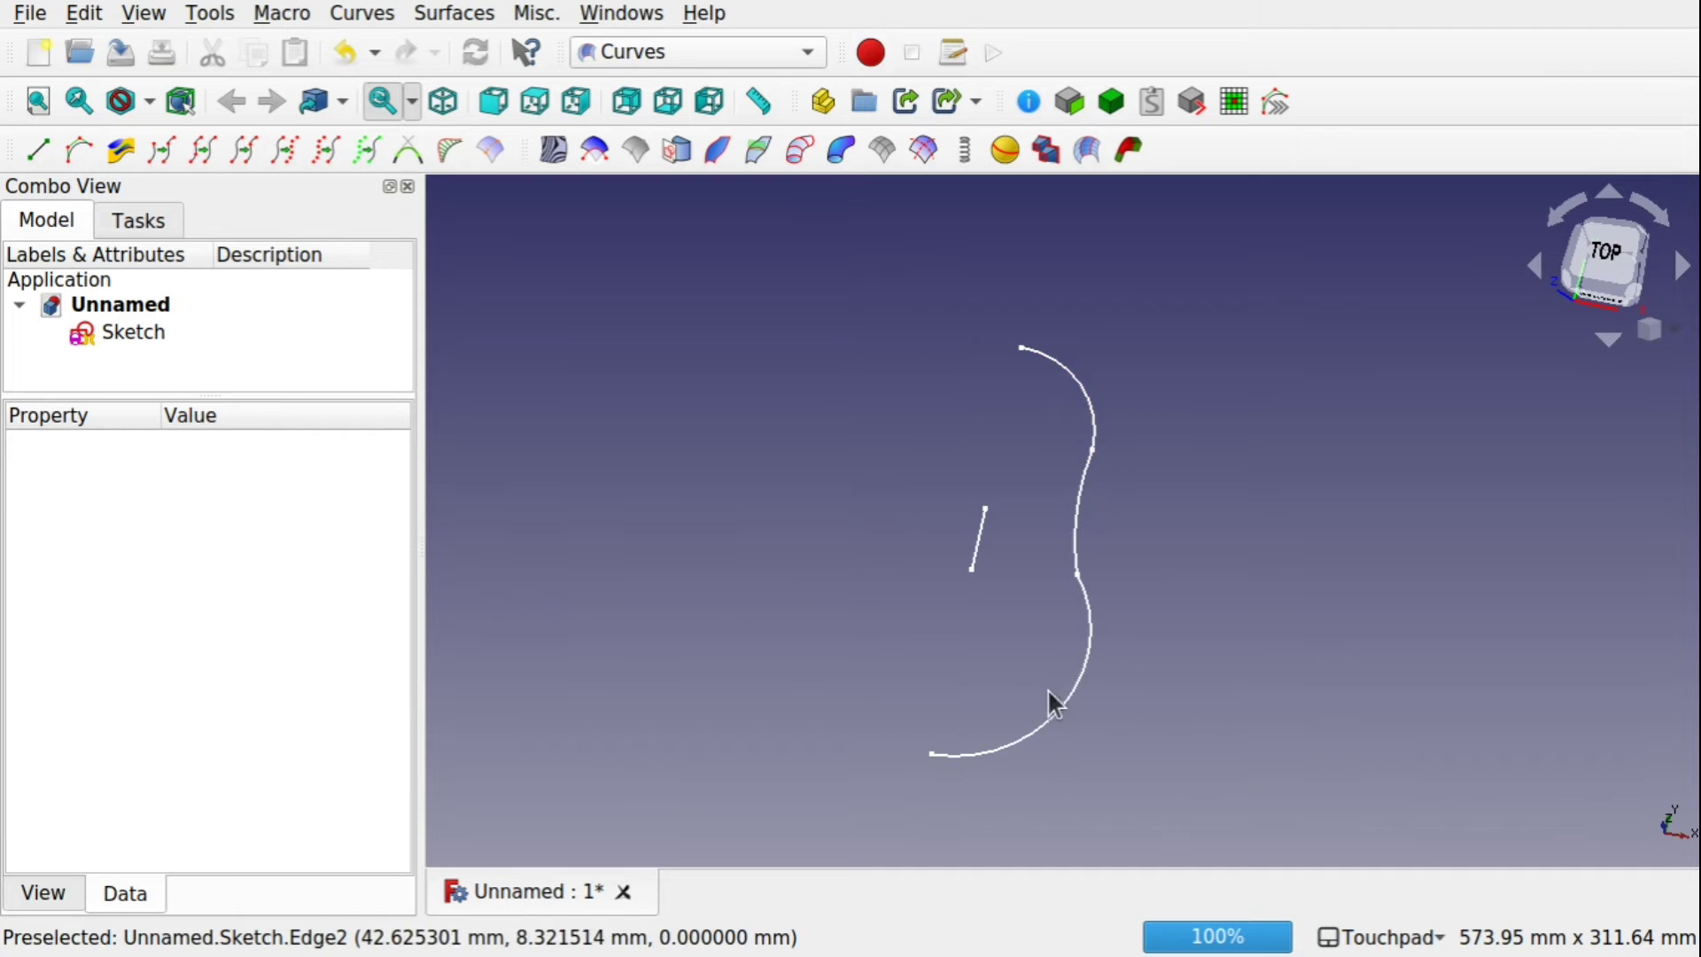
Select the profile's three arcs one by one, leaving out the short vertical line
left_click(133, 332)
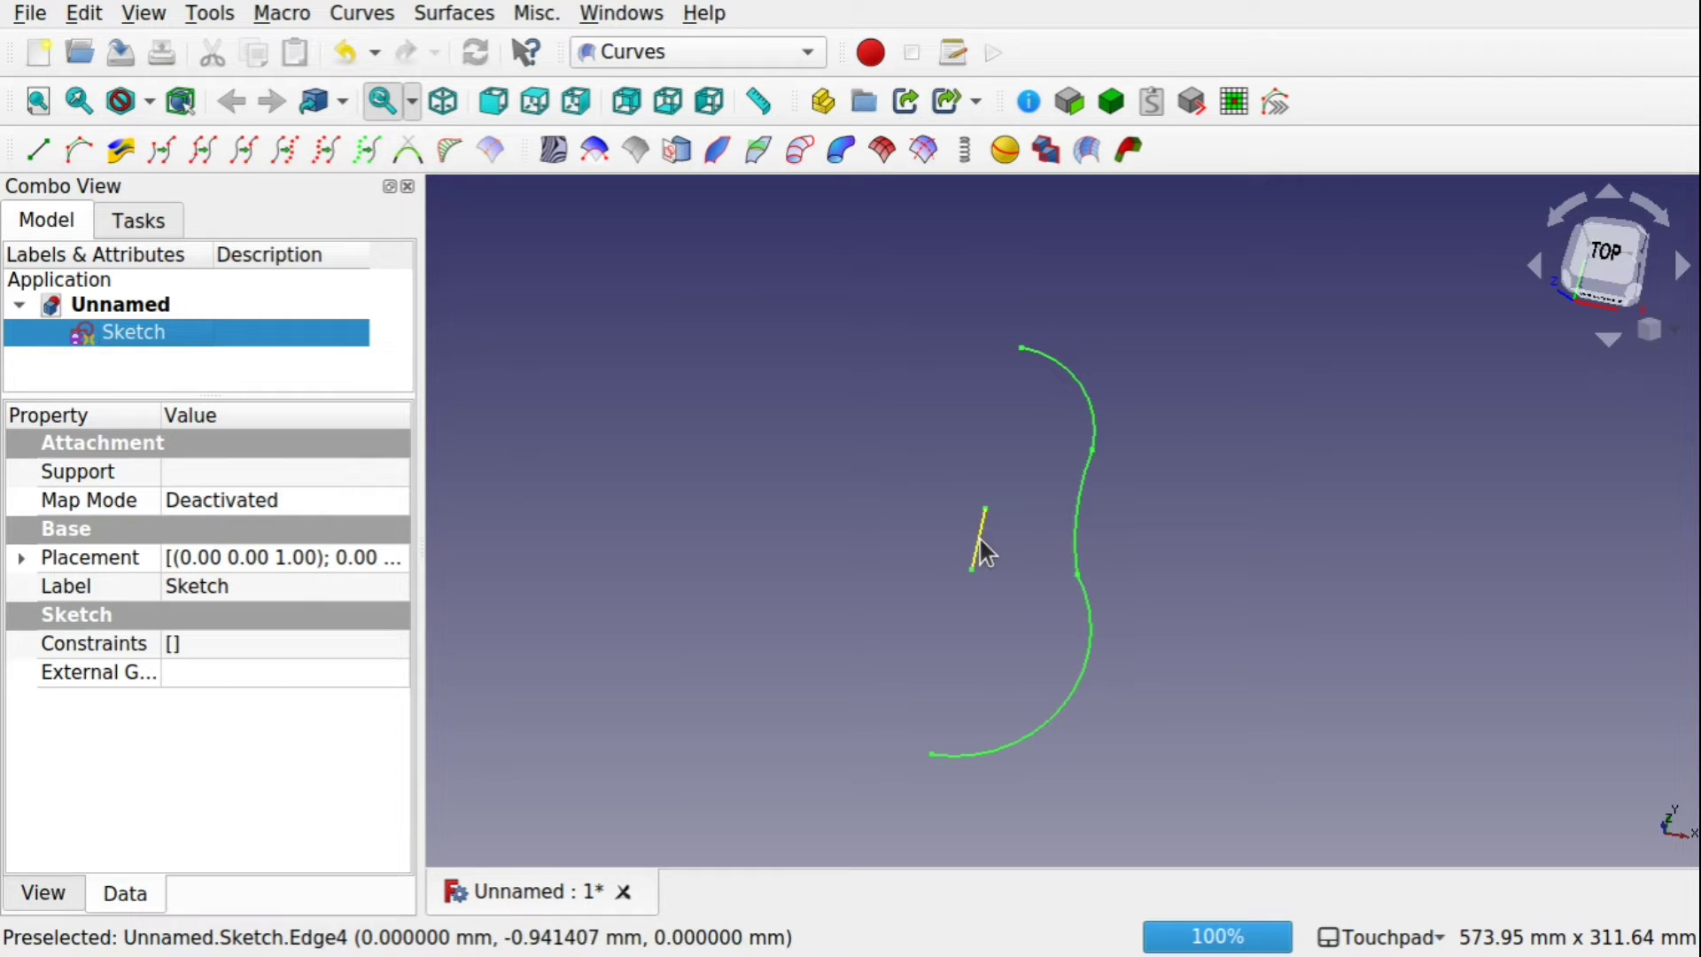
left_click(1019, 452)
left_click(1090, 409)
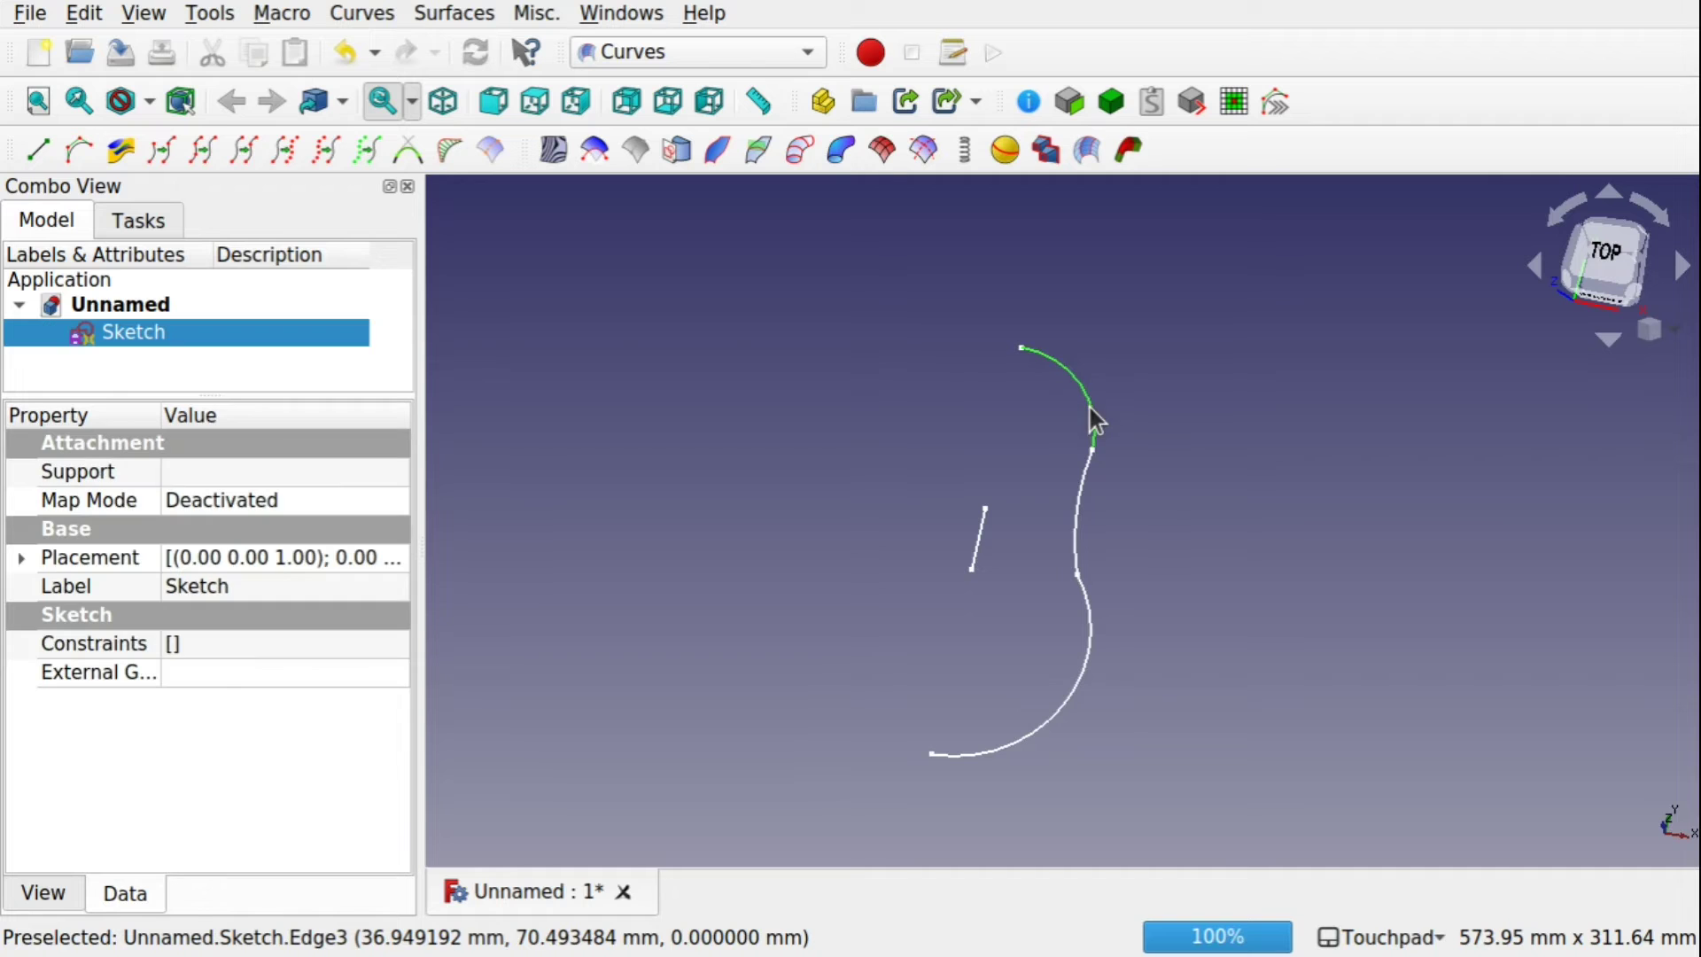
left_click(1077, 536, "ctrl")
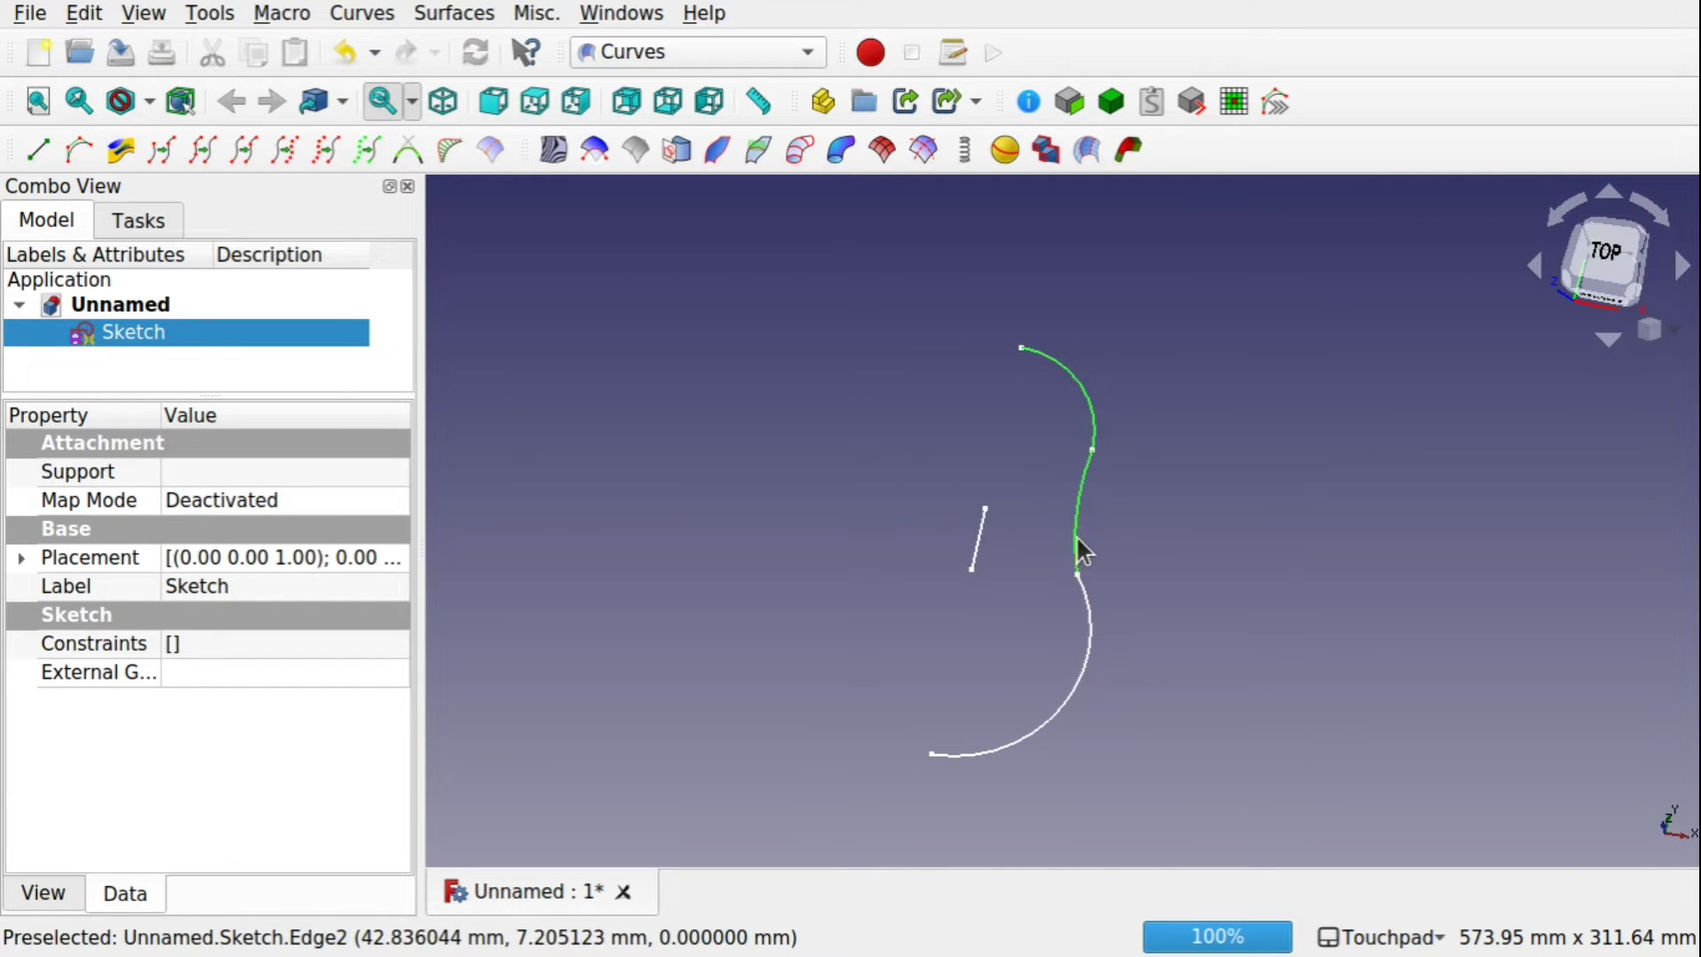
left_click(1044, 732, "ctrl")
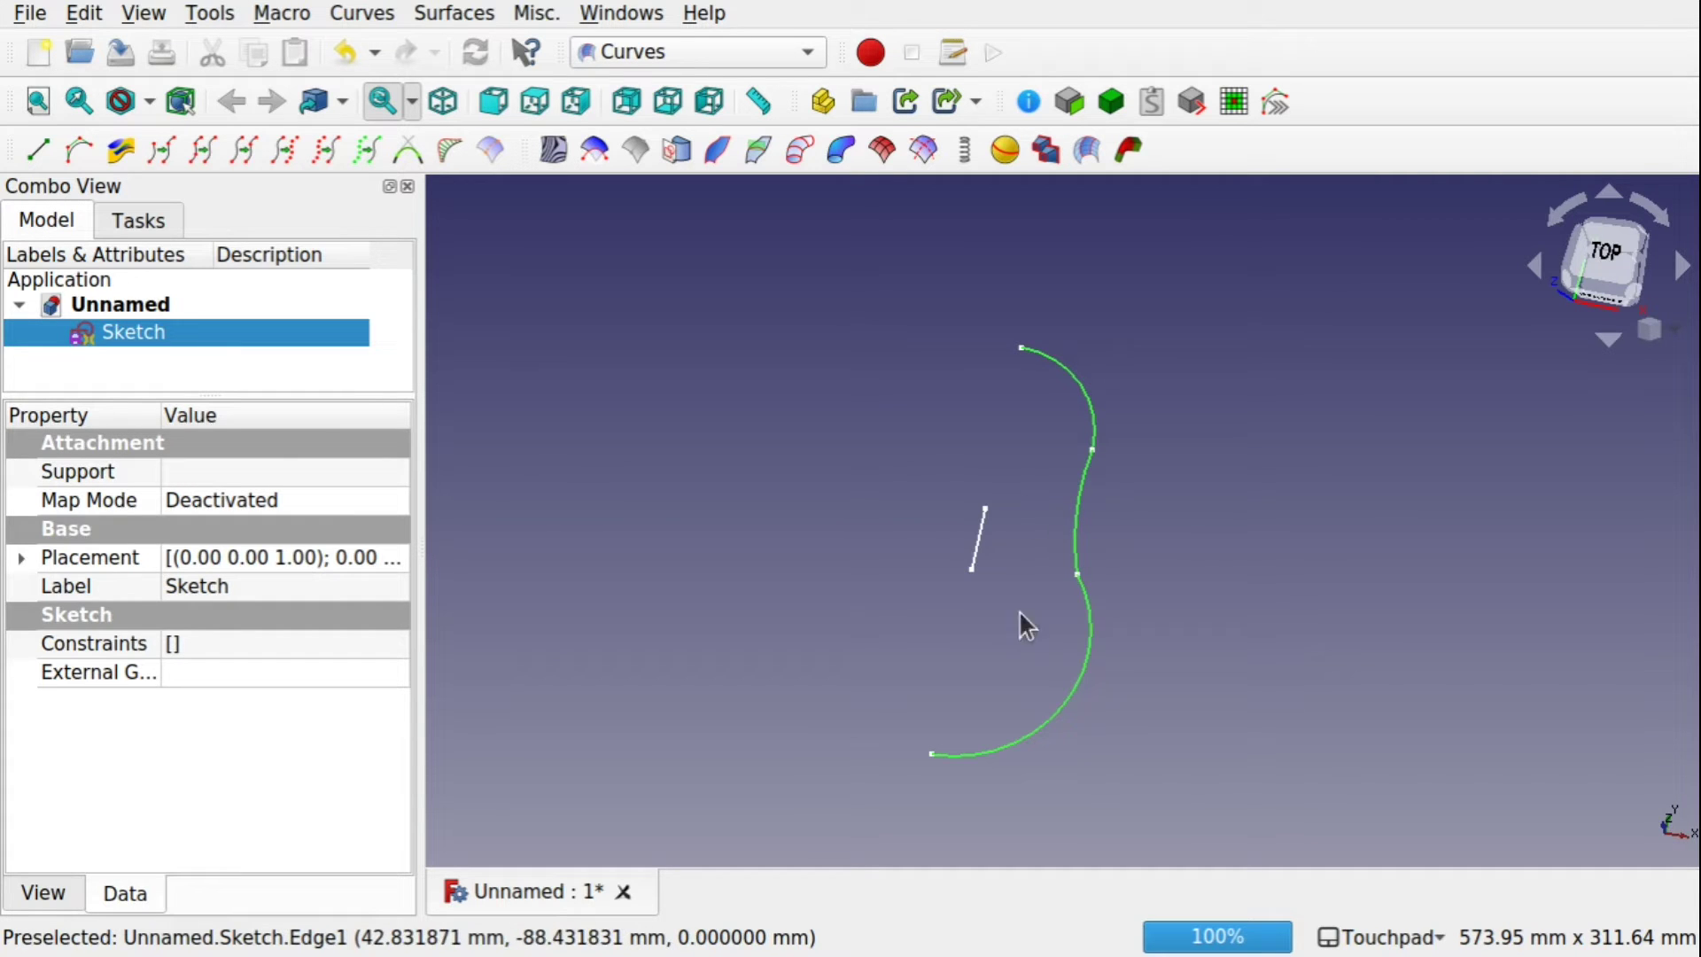
Select the profile's three arcs with box element selection, without the short vertical line, and join them into a single curve
left_click(85, 13)
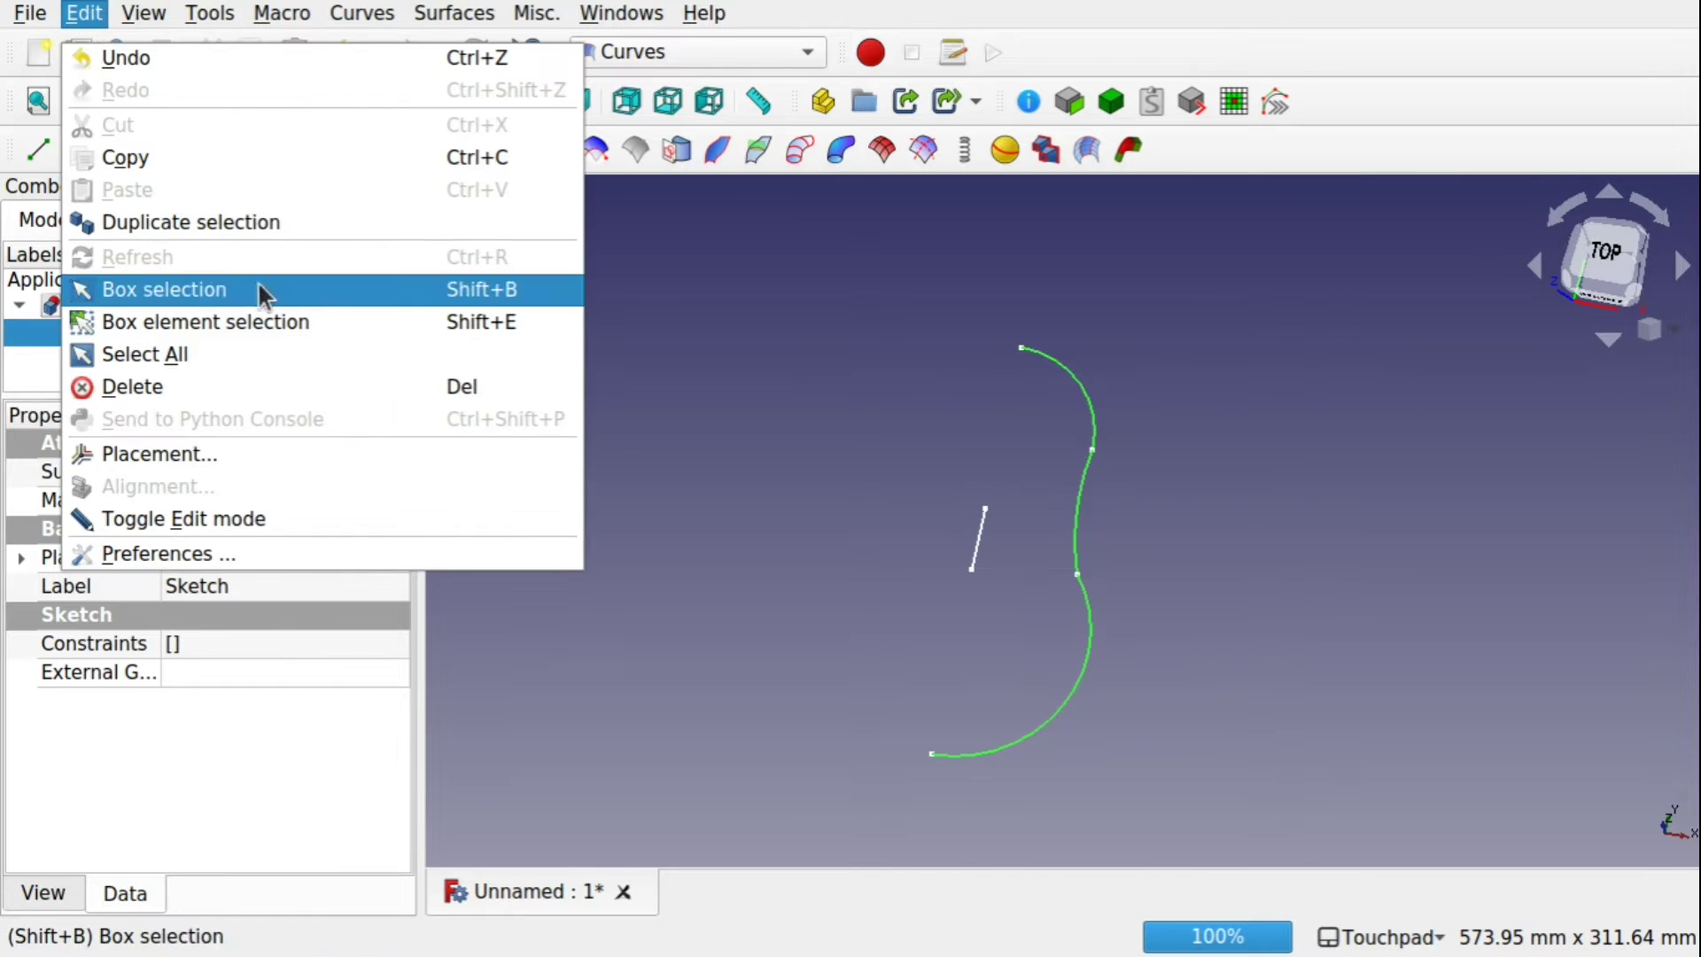
left_click(303, 329)
left_click(1179, 478)
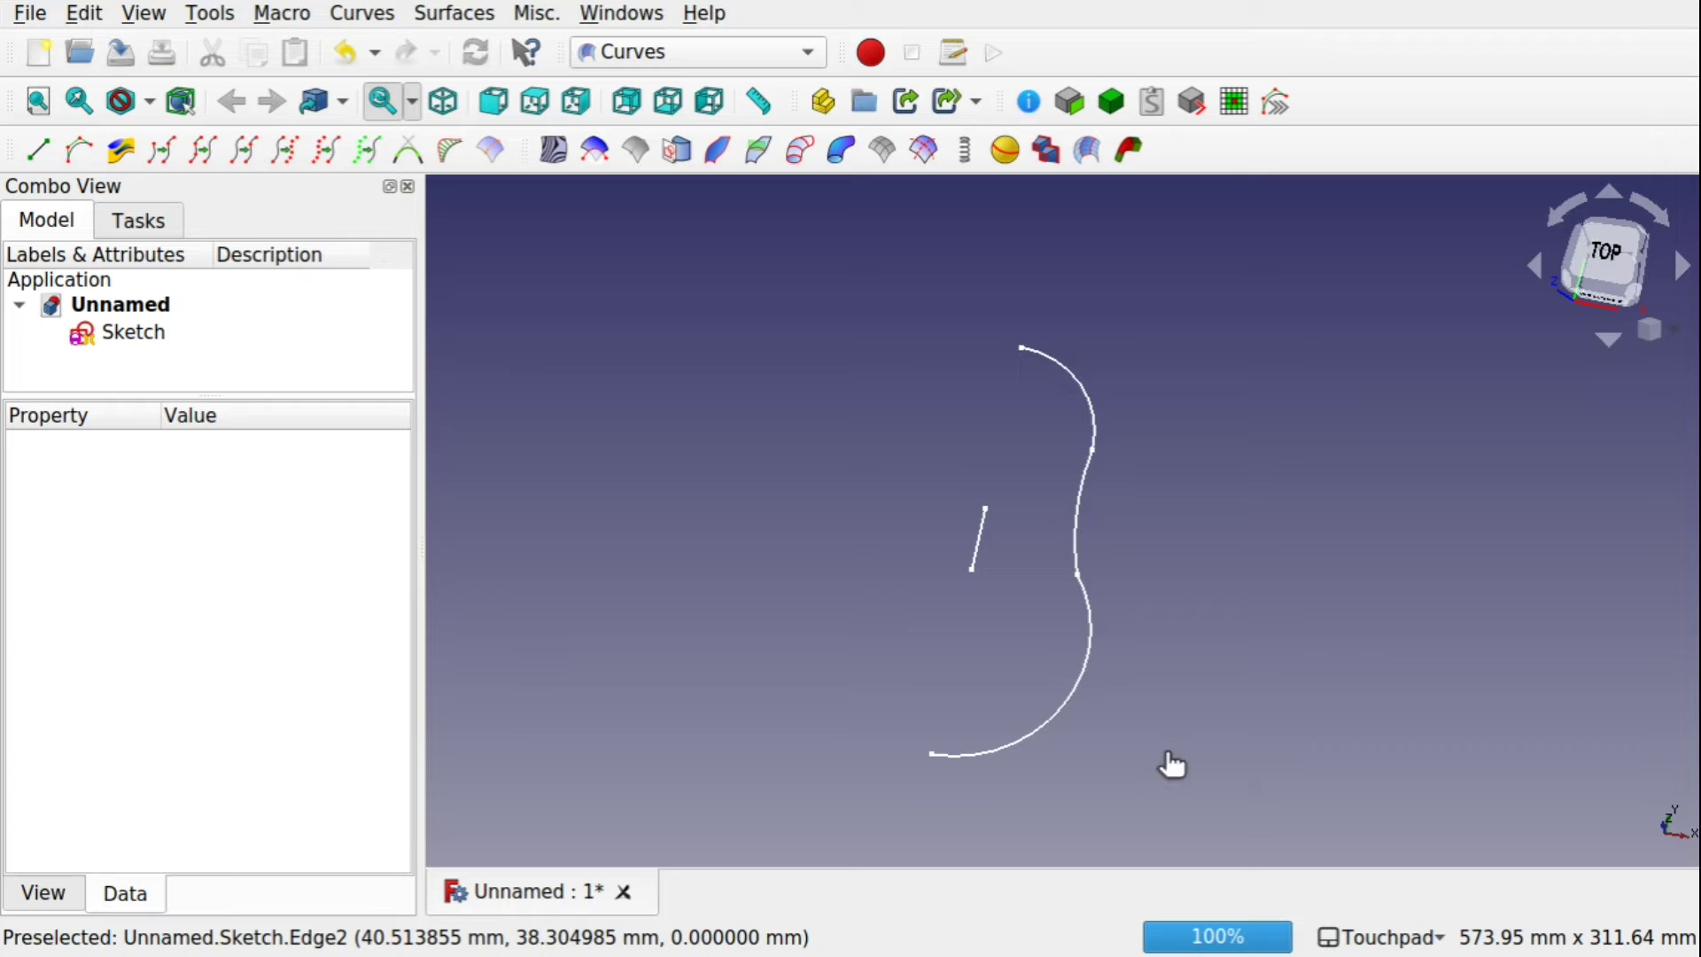
left_click(85, 13)
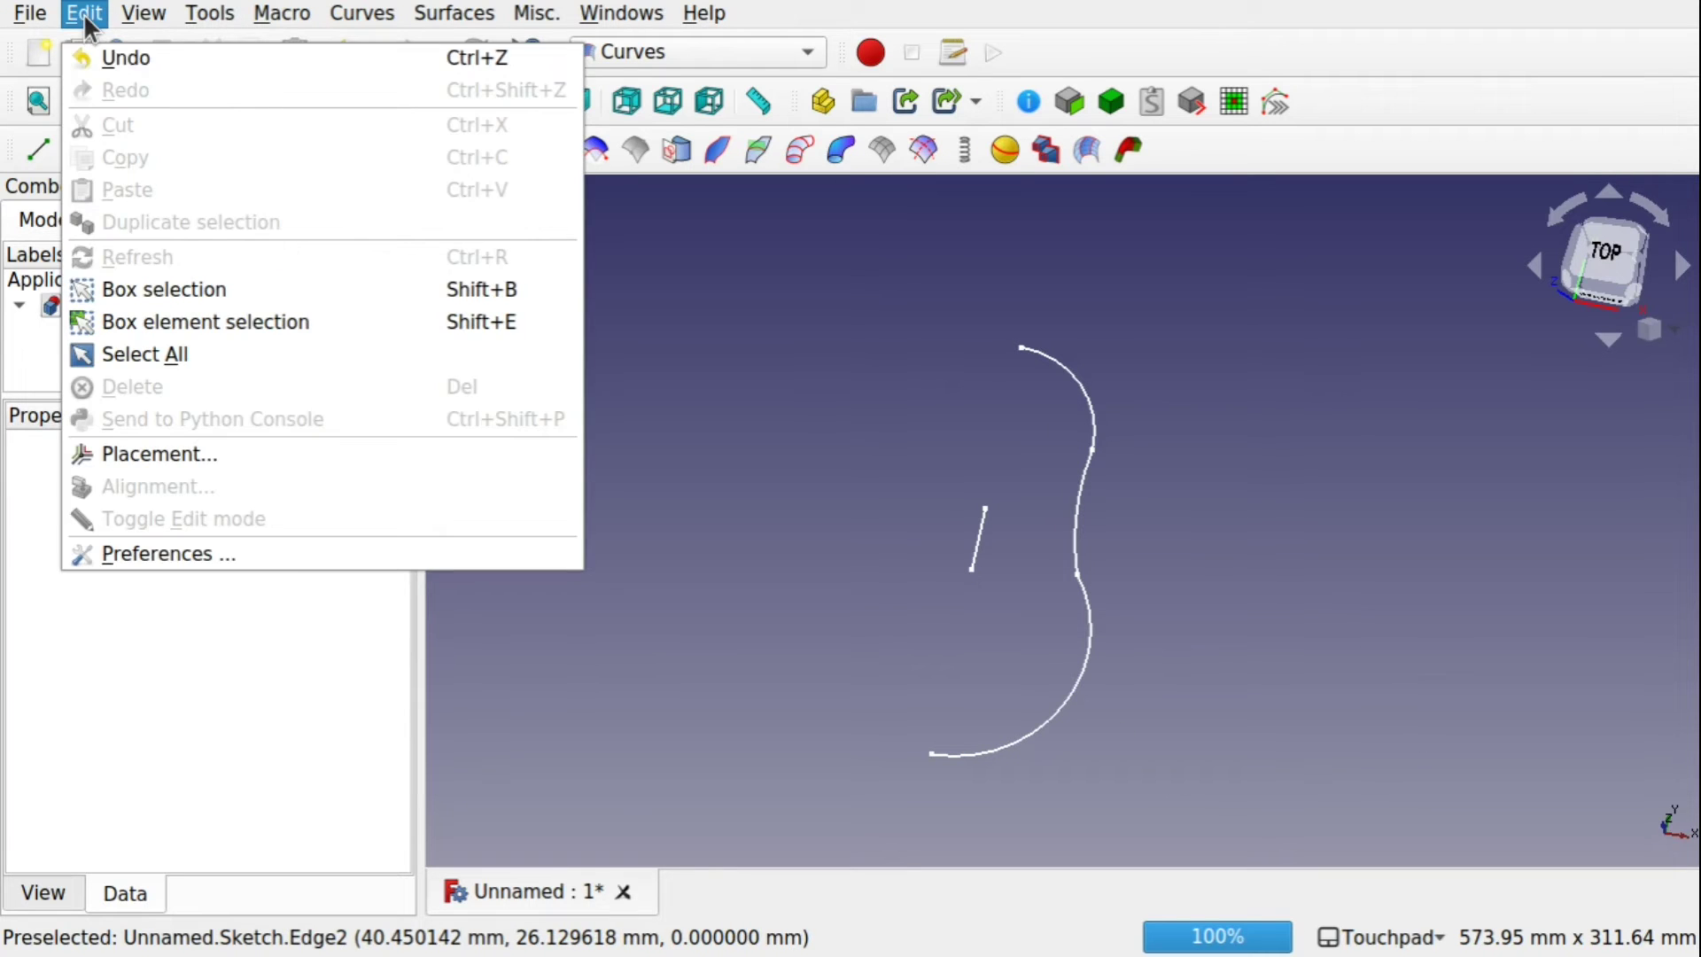
left_click(244, 321)
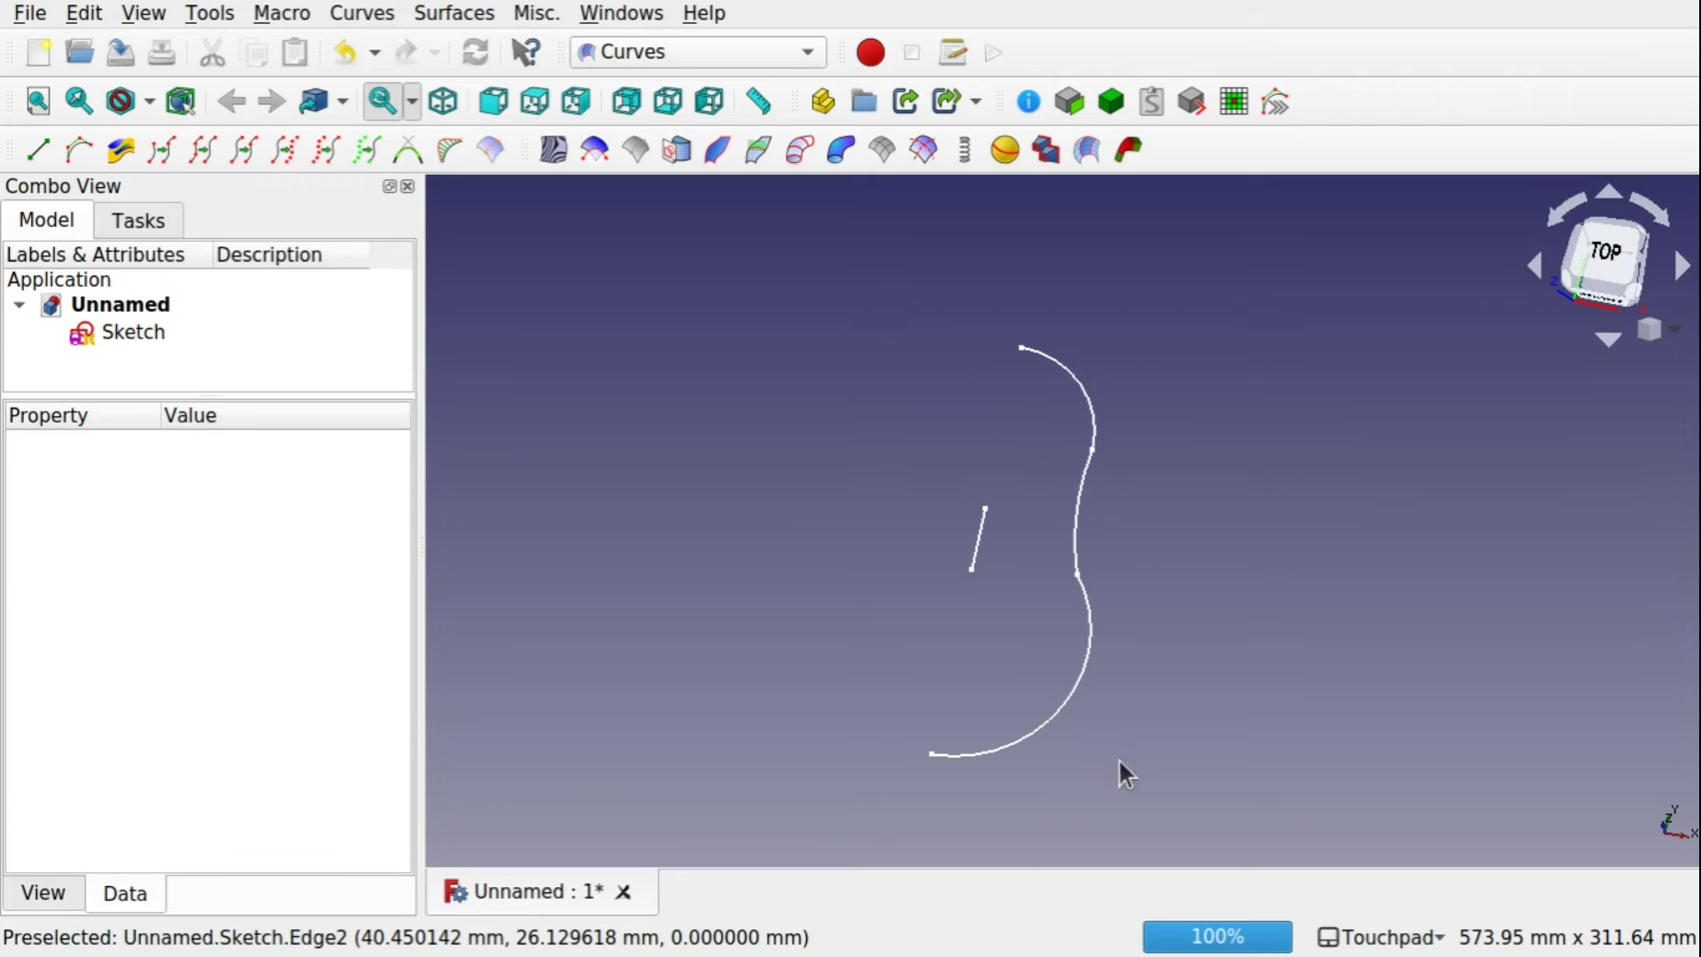
left_click_drag(1118, 757, 1031, 459)
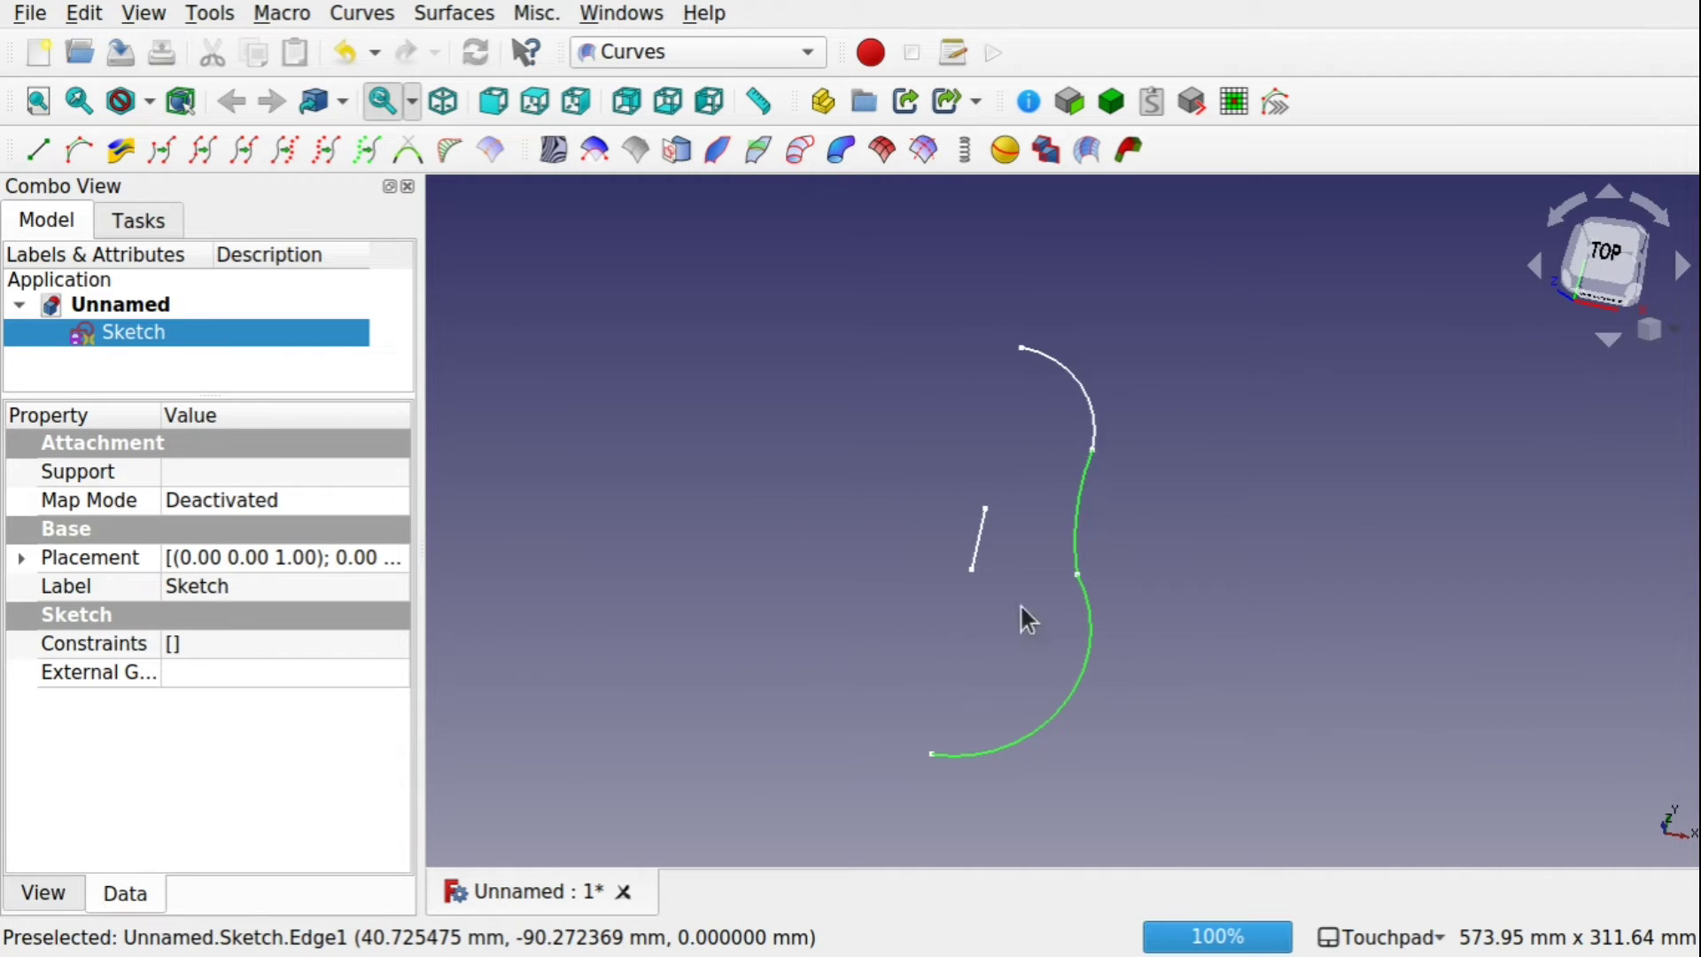
left_click(1142, 598)
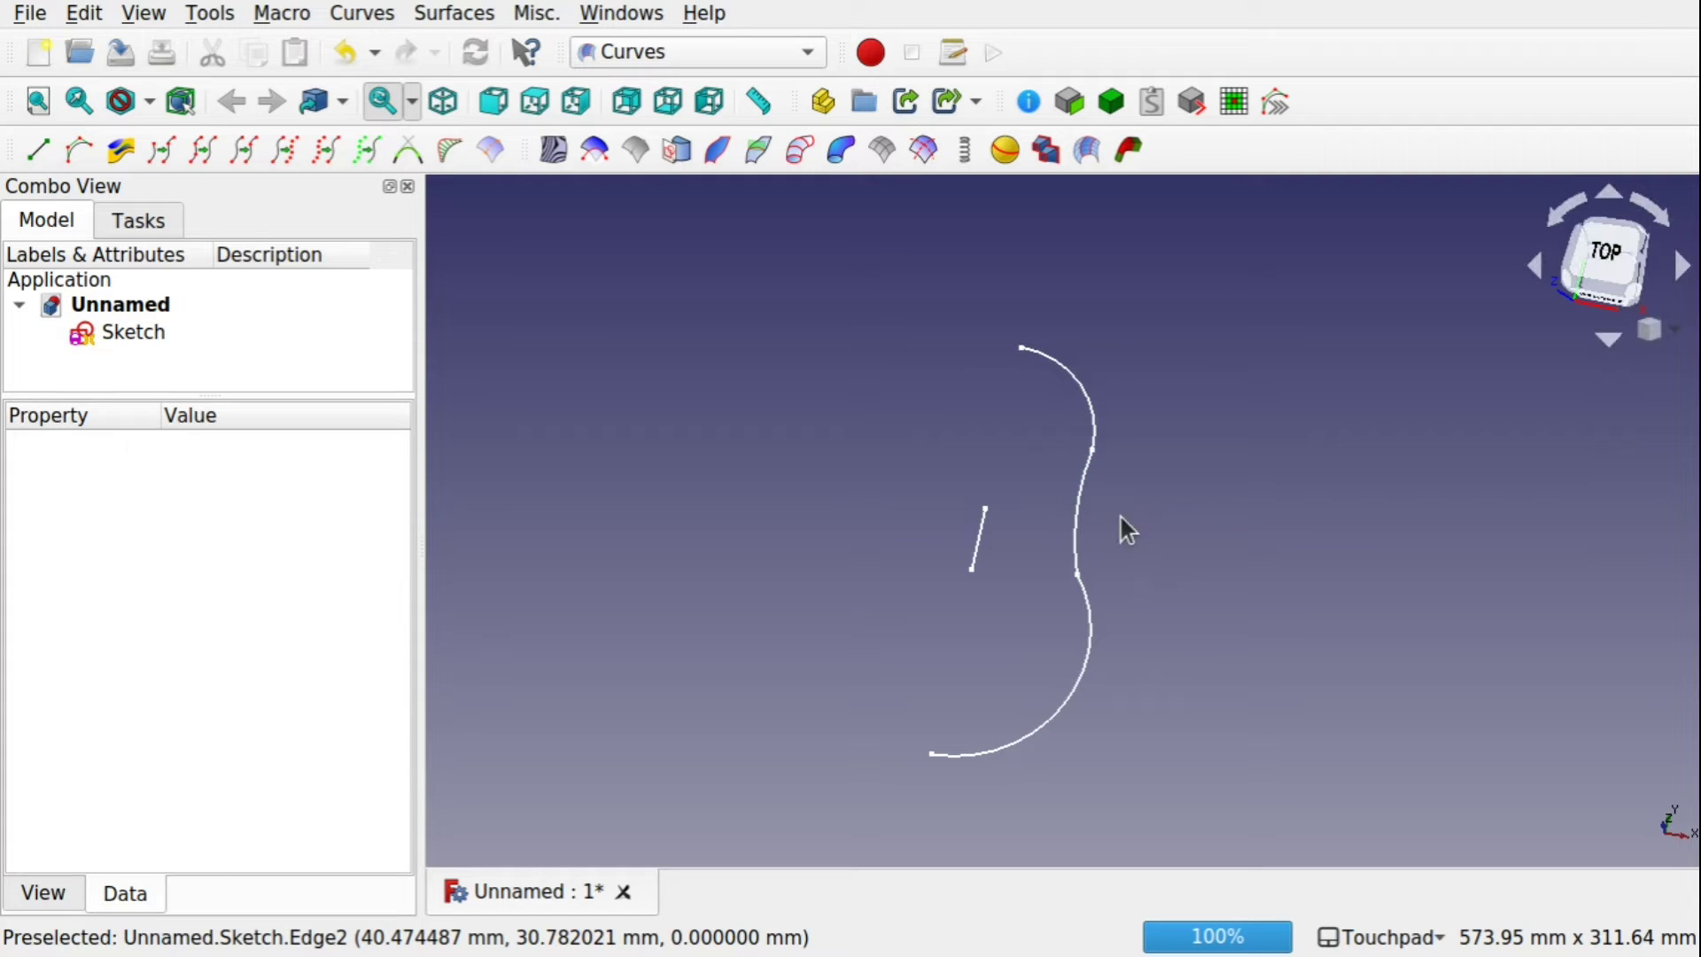
mouse_move(1051, 285)
left_mouse_down()
mouse_move(1107, 571)
mouse_move(1127, 849)
mouse_move(1130, 828)
left_mouse_up()
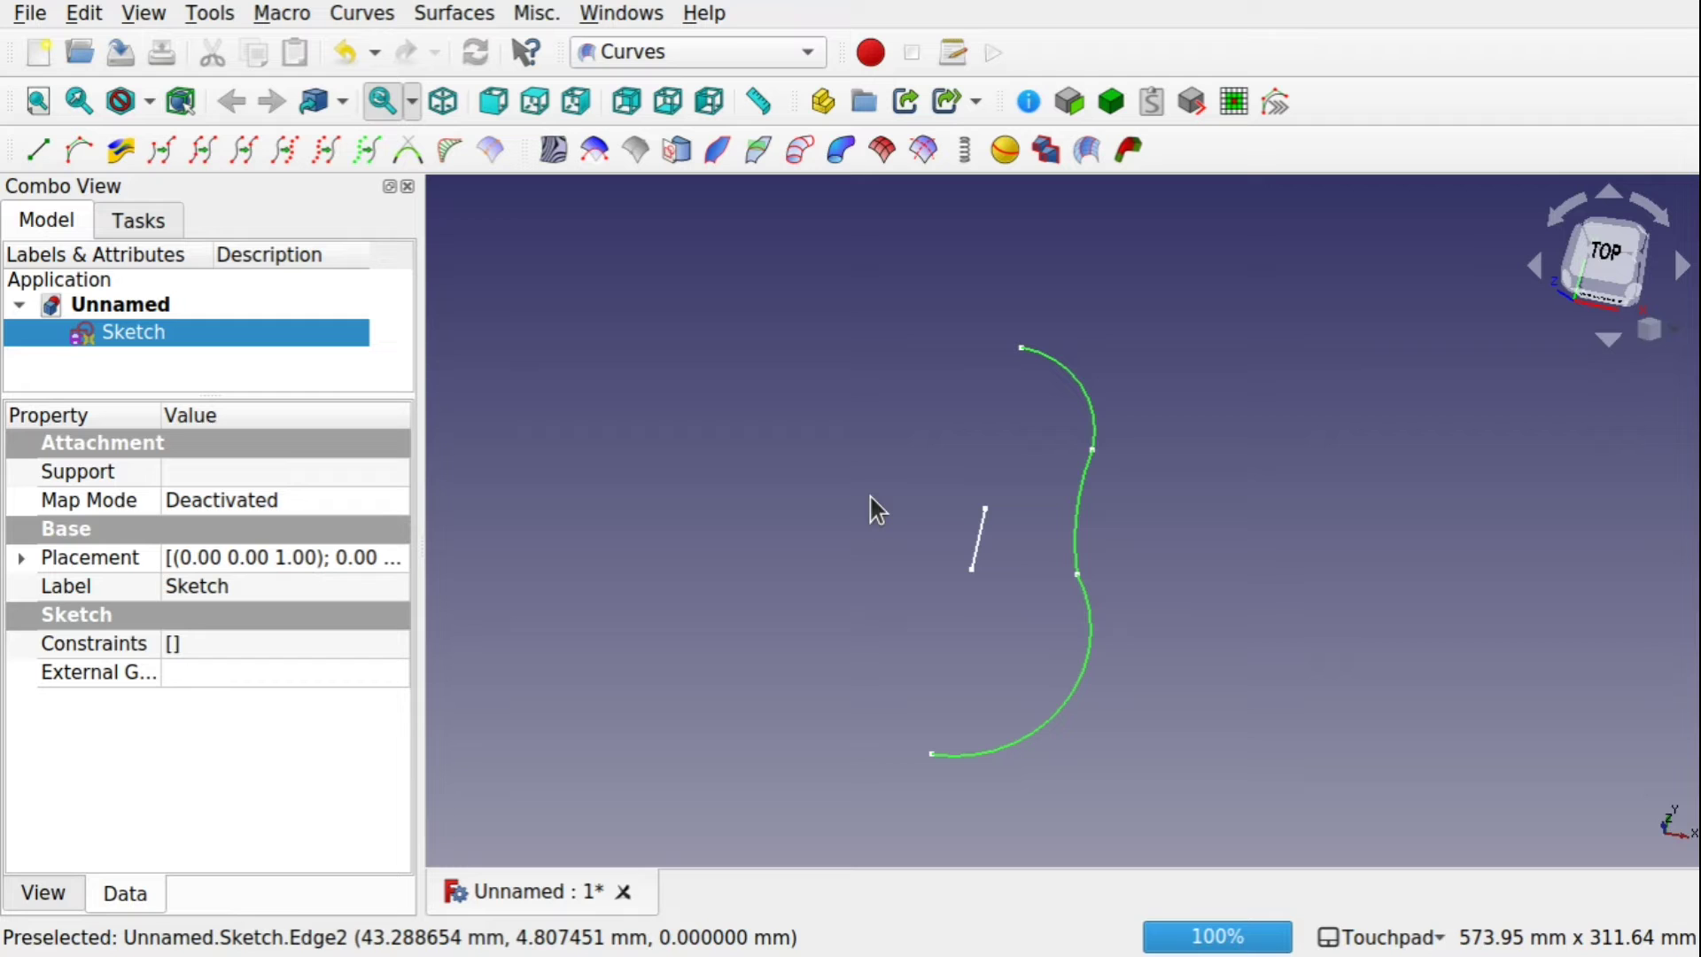
left_click(200, 154)
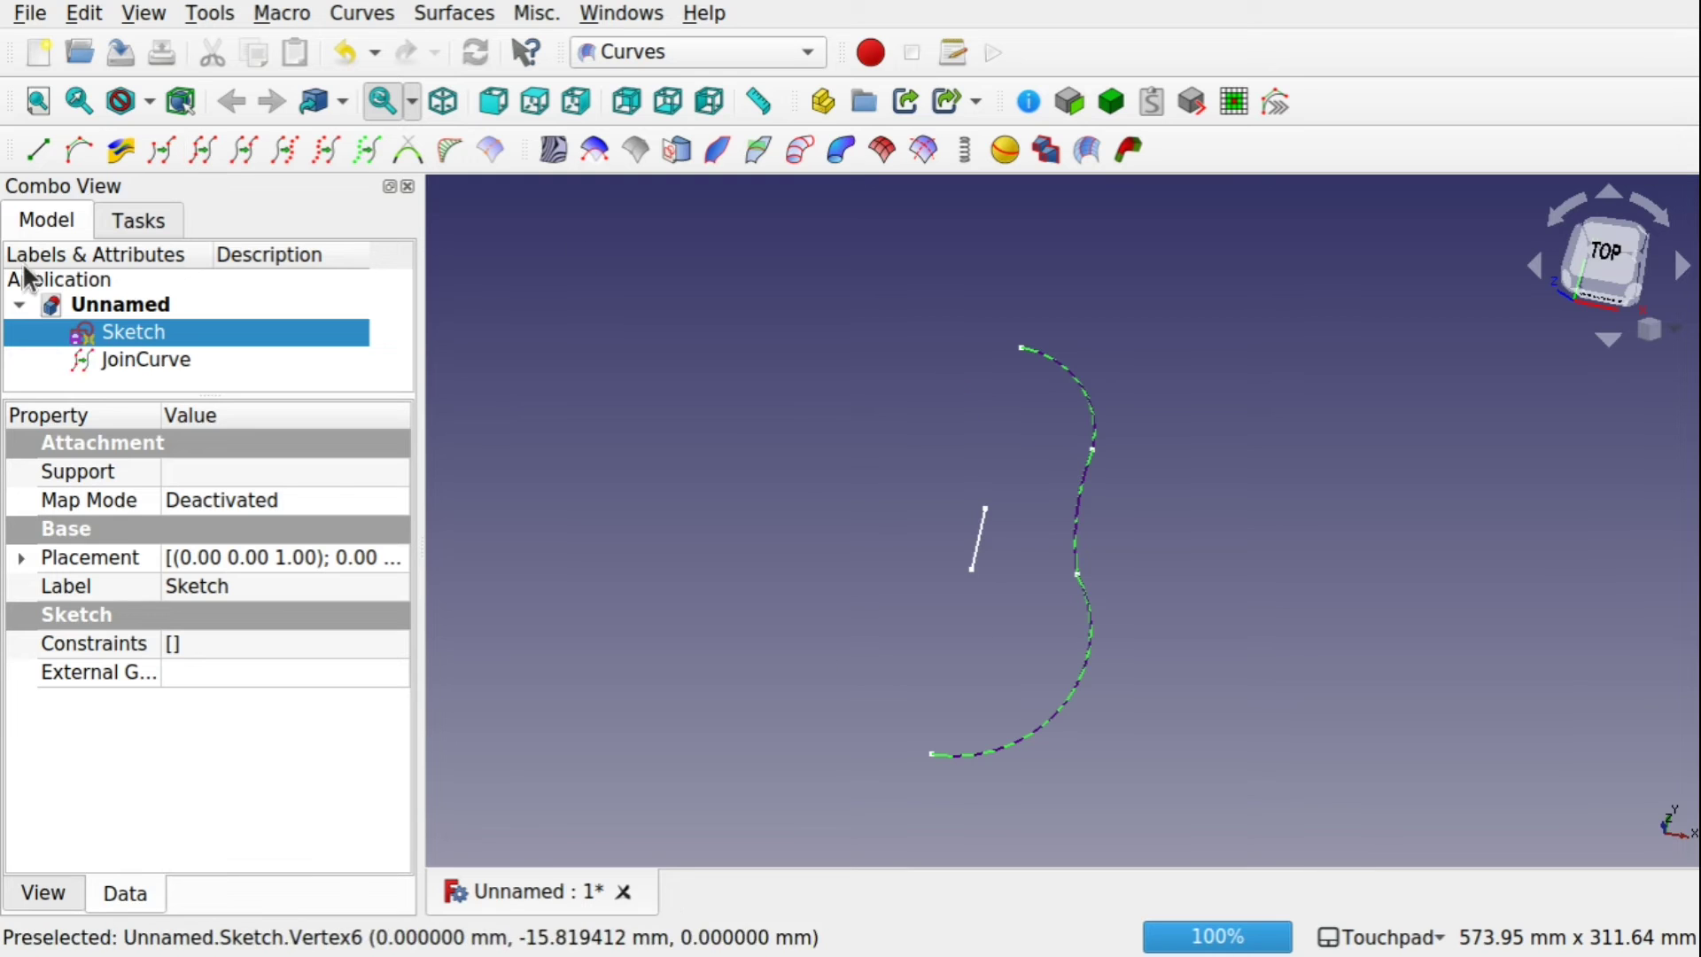
Check that the short vertical line is separate from the joined curve, and hide the sketch
left_click(985, 548)
left_click(985, 551)
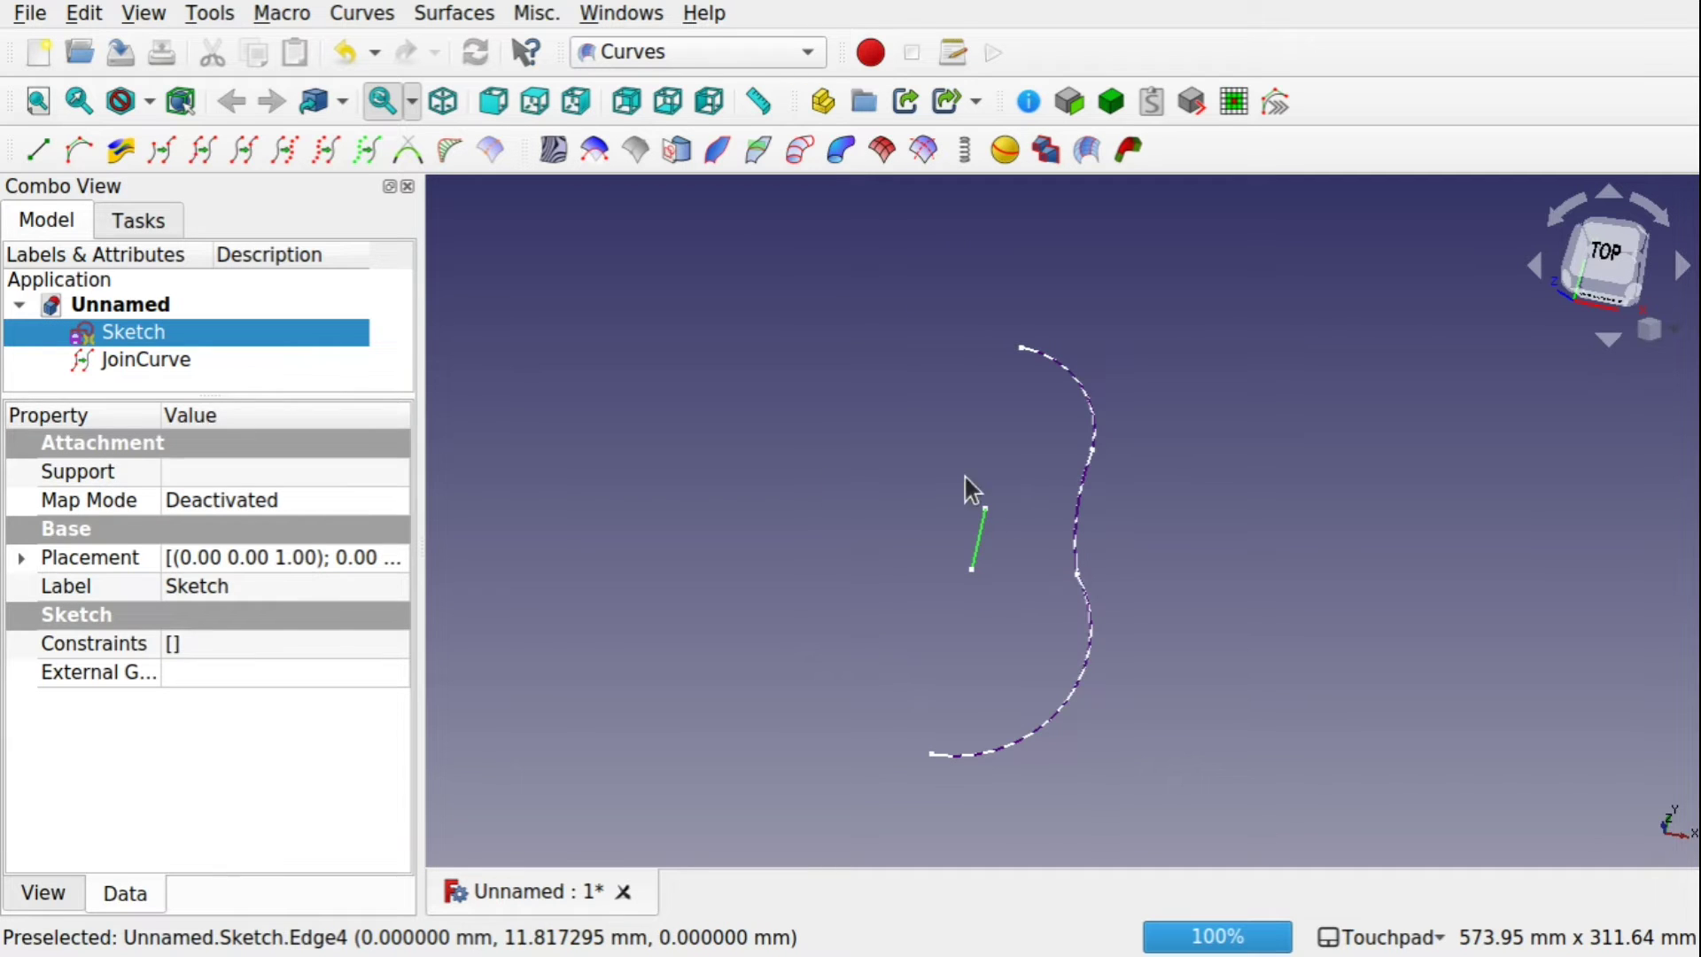
left_click(929, 476)
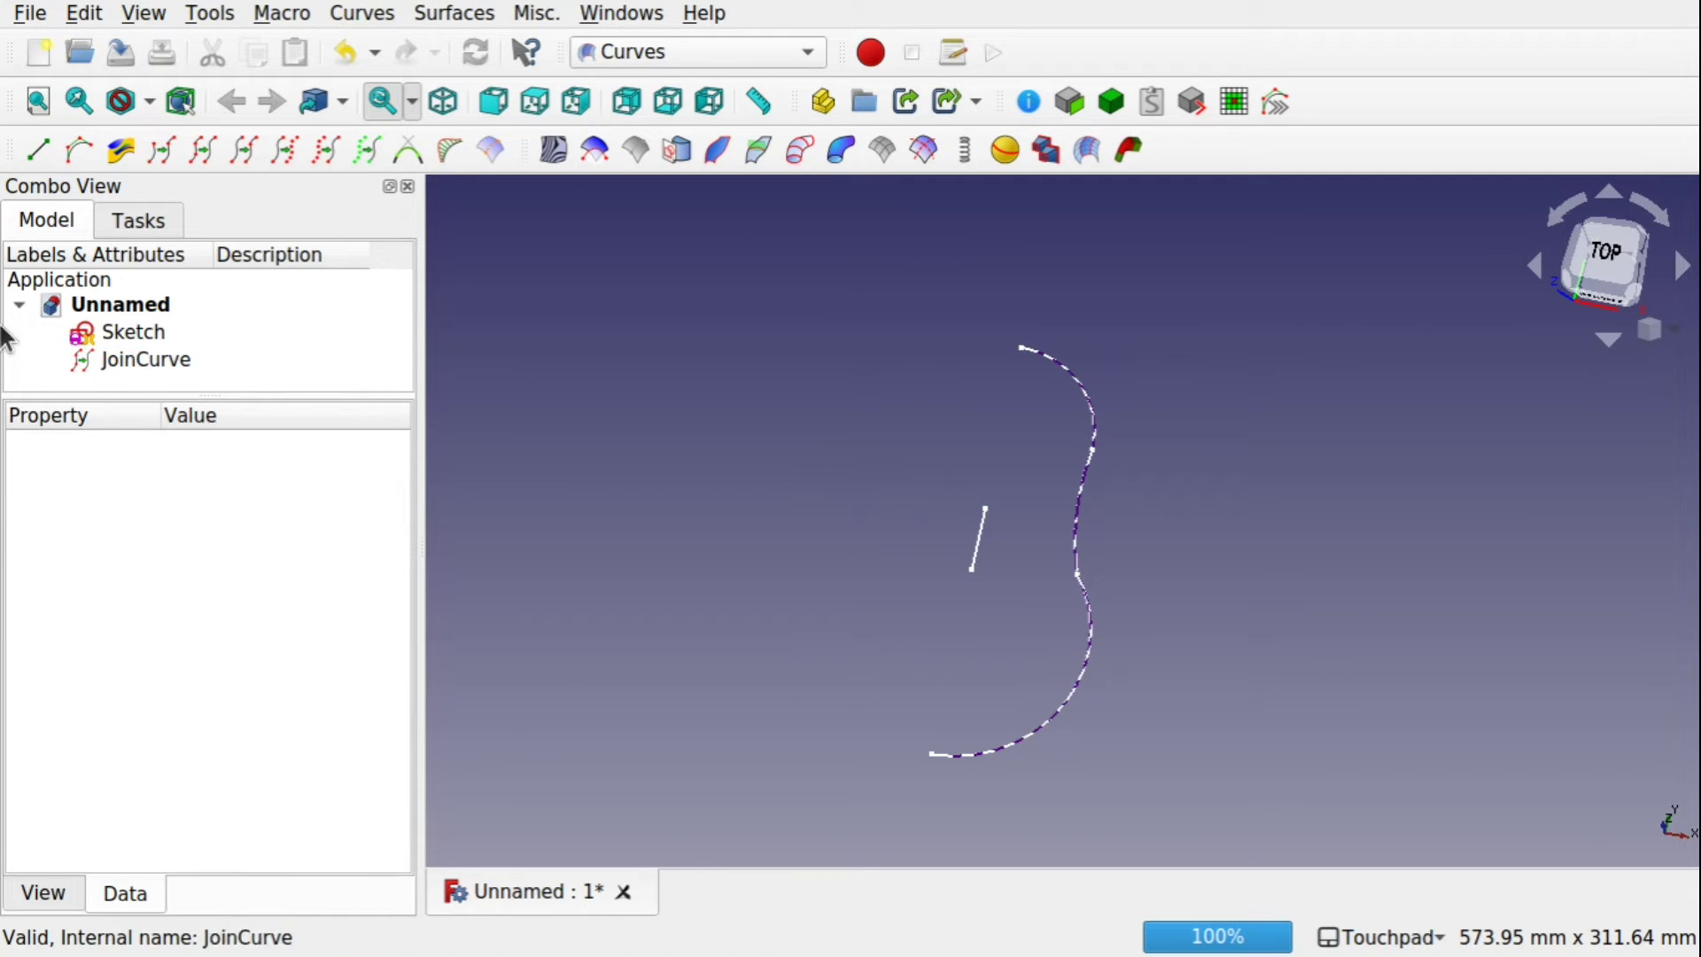
left_click(119, 330)
key("space")
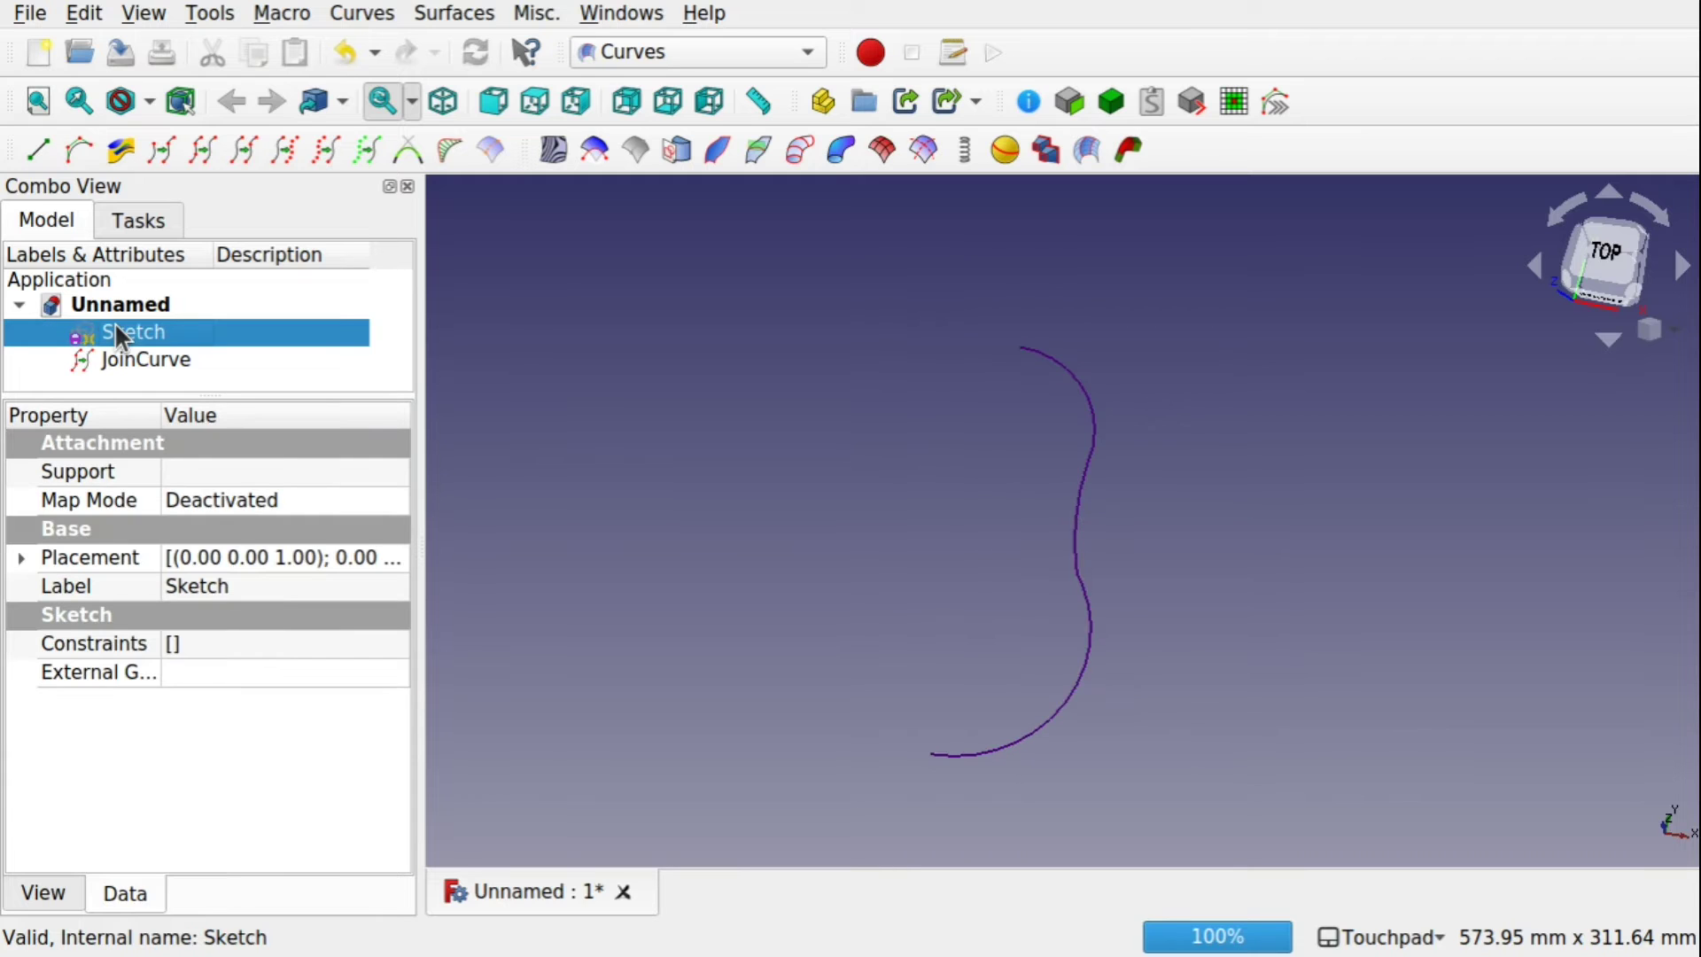
Discretize the joined curve into points along its whole length
left_click(1076, 558)
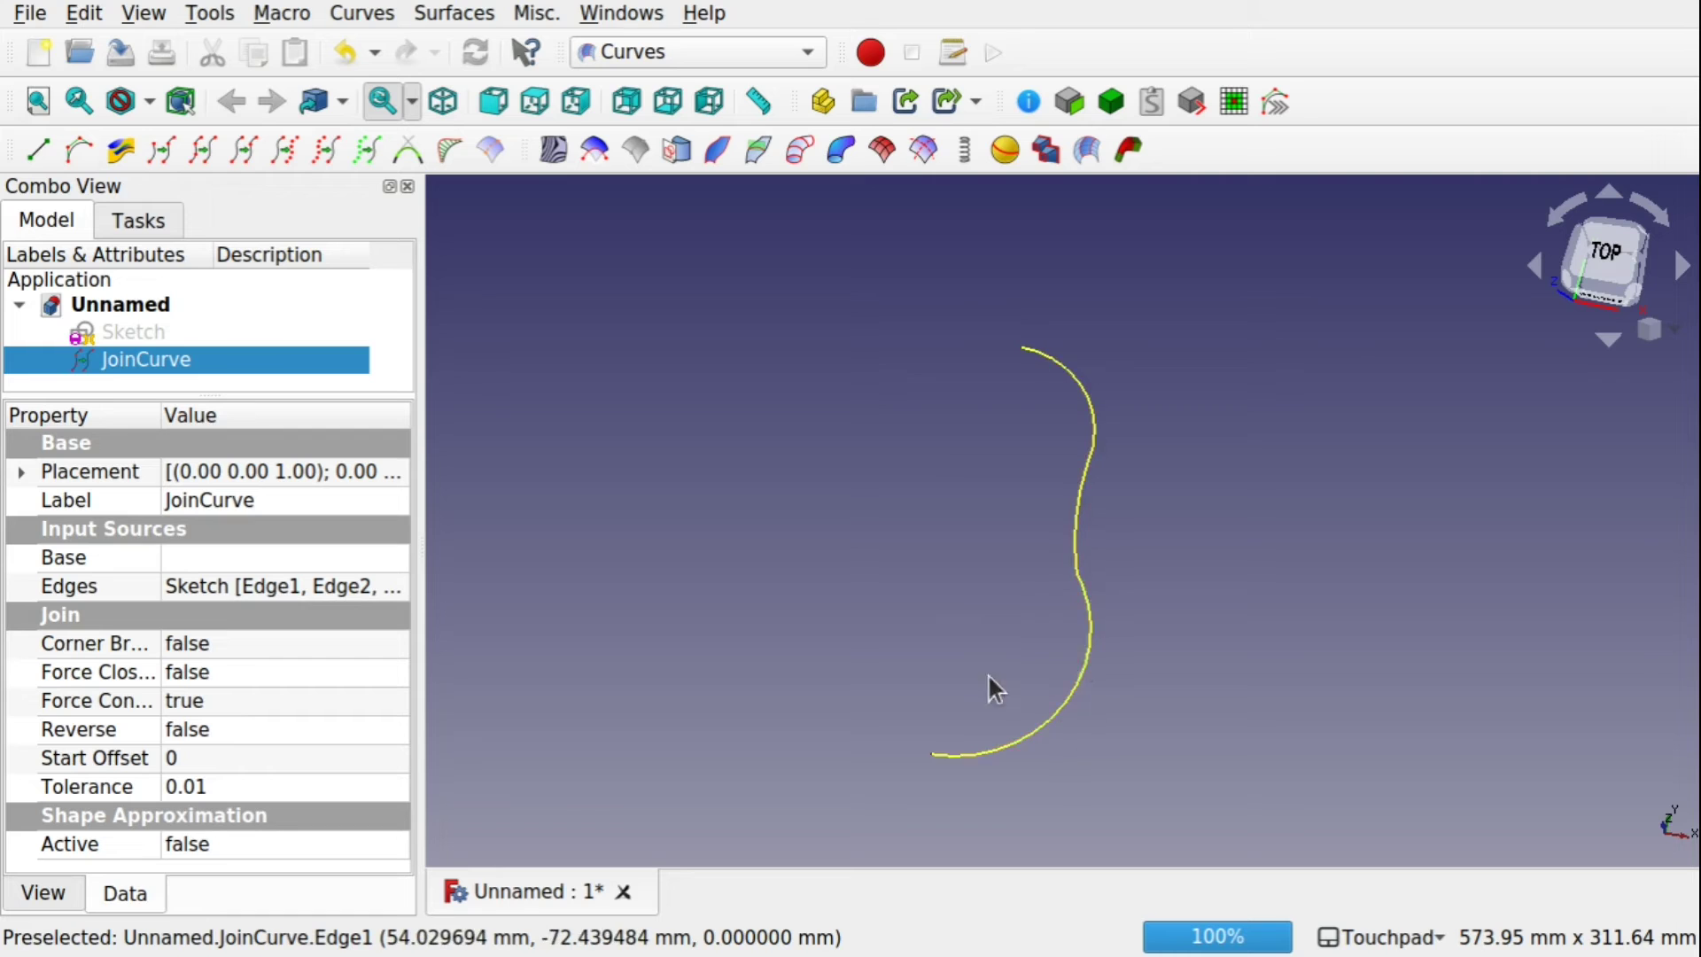
left_click(284, 149)
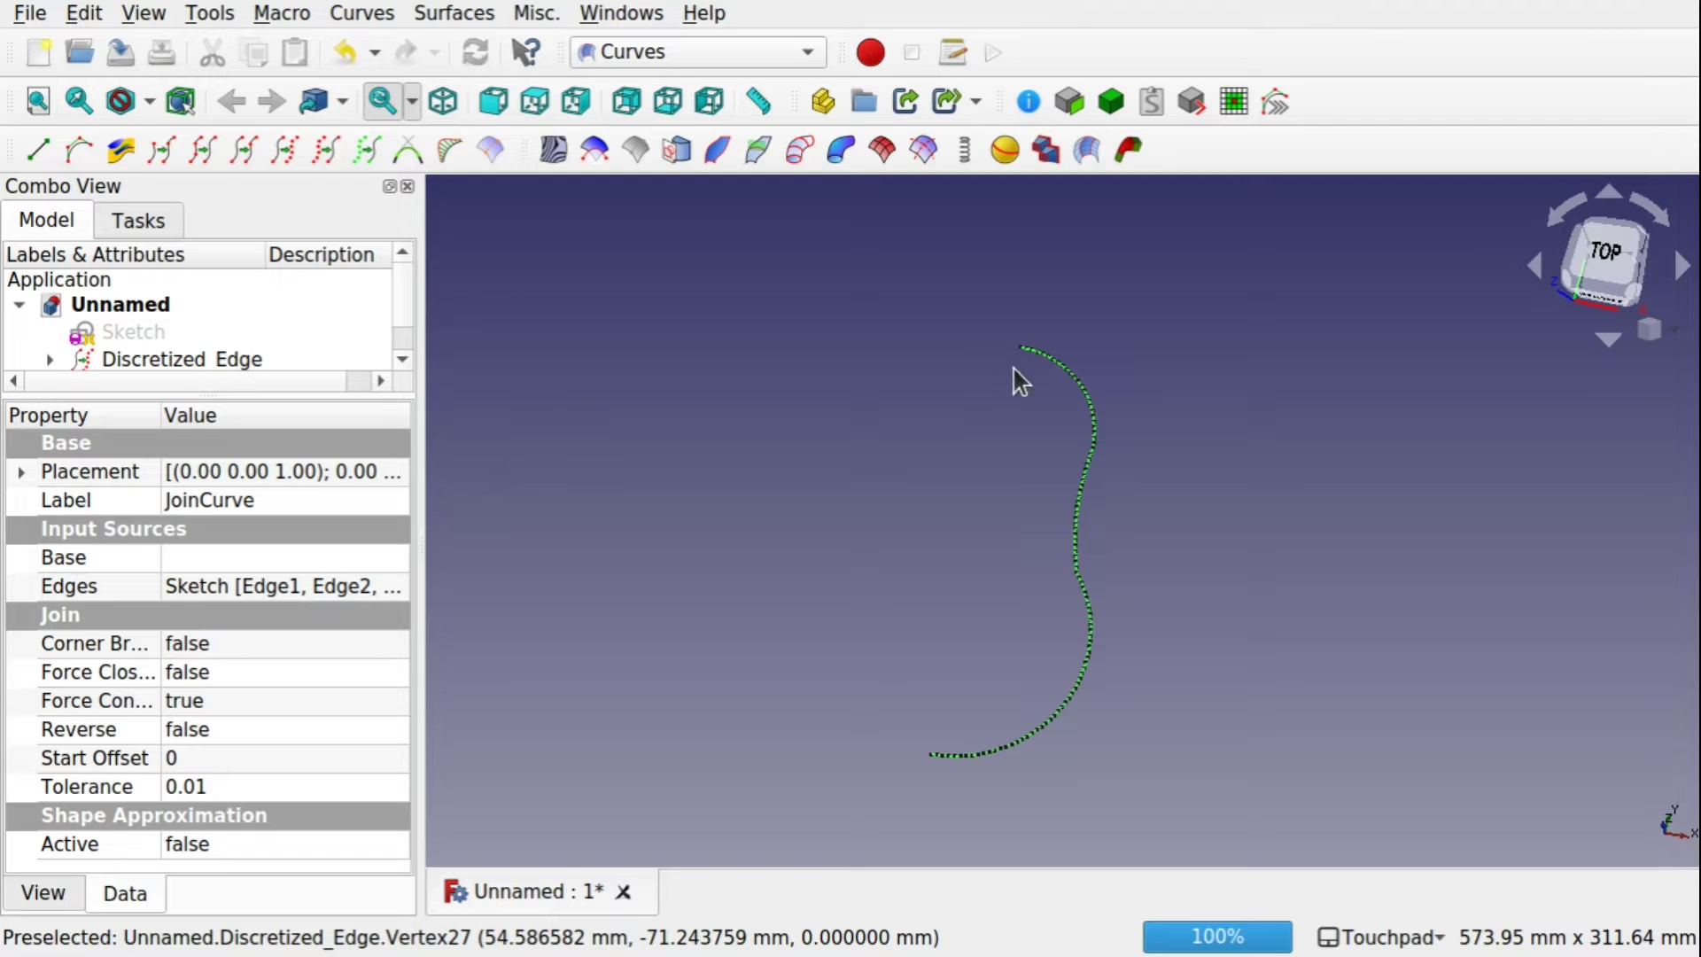
left_click(1004, 640)
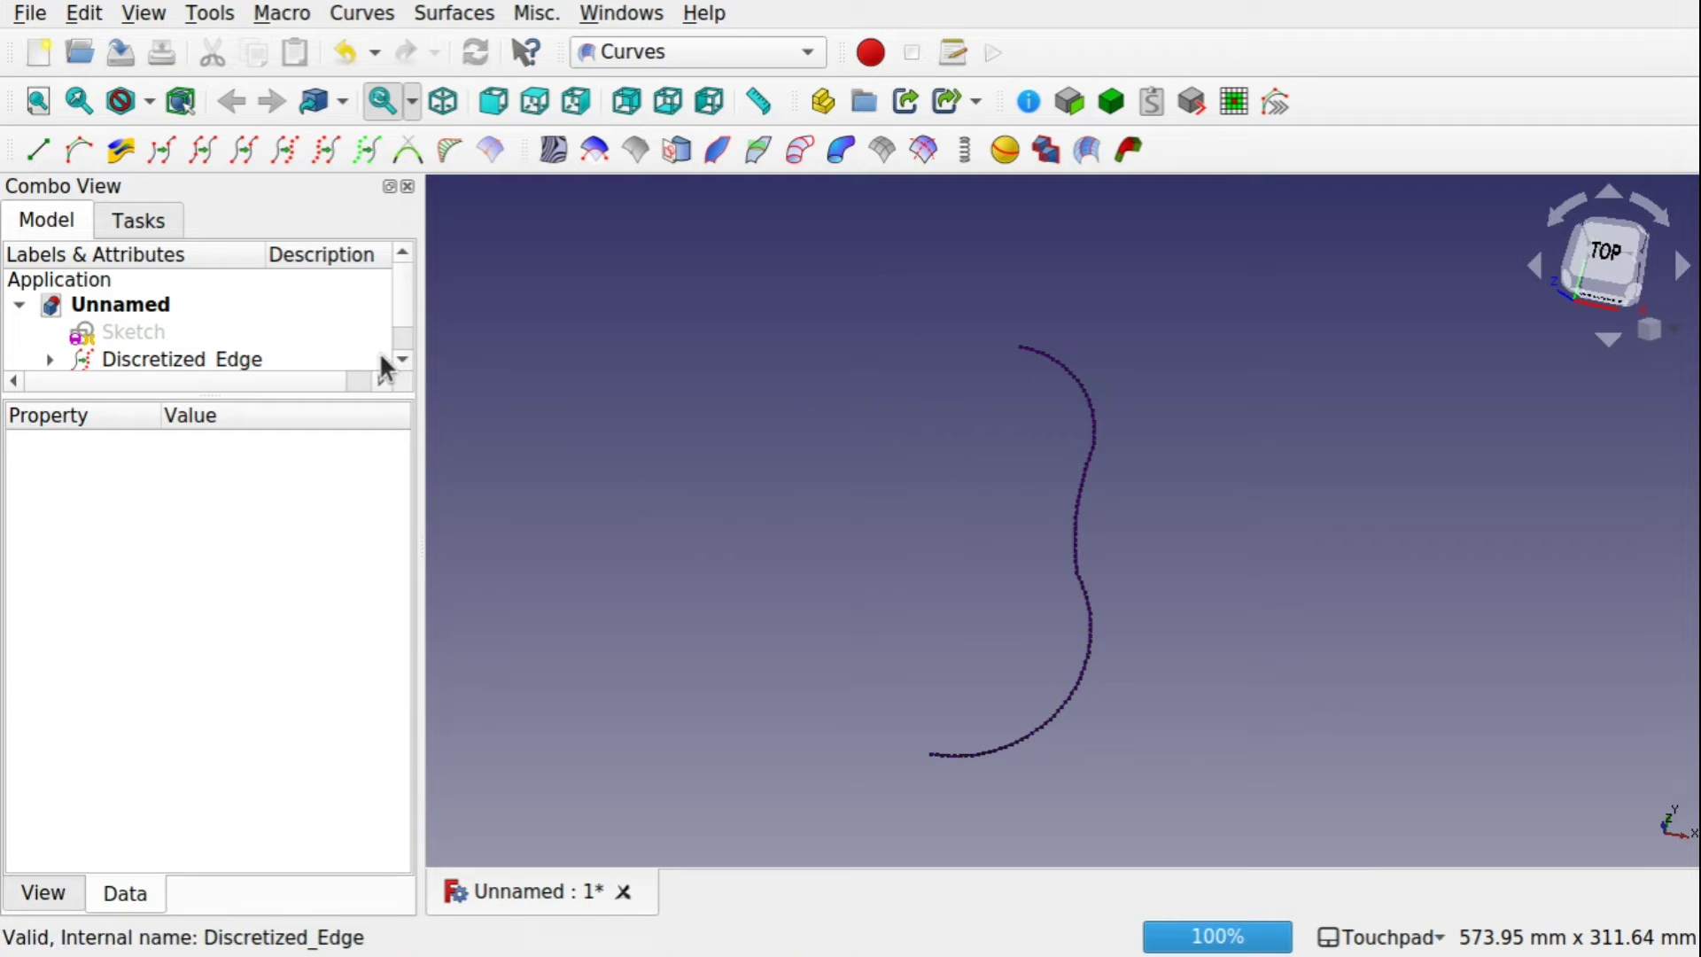
Set the number of discretization points on the joined curve to 10
left_click(233, 354)
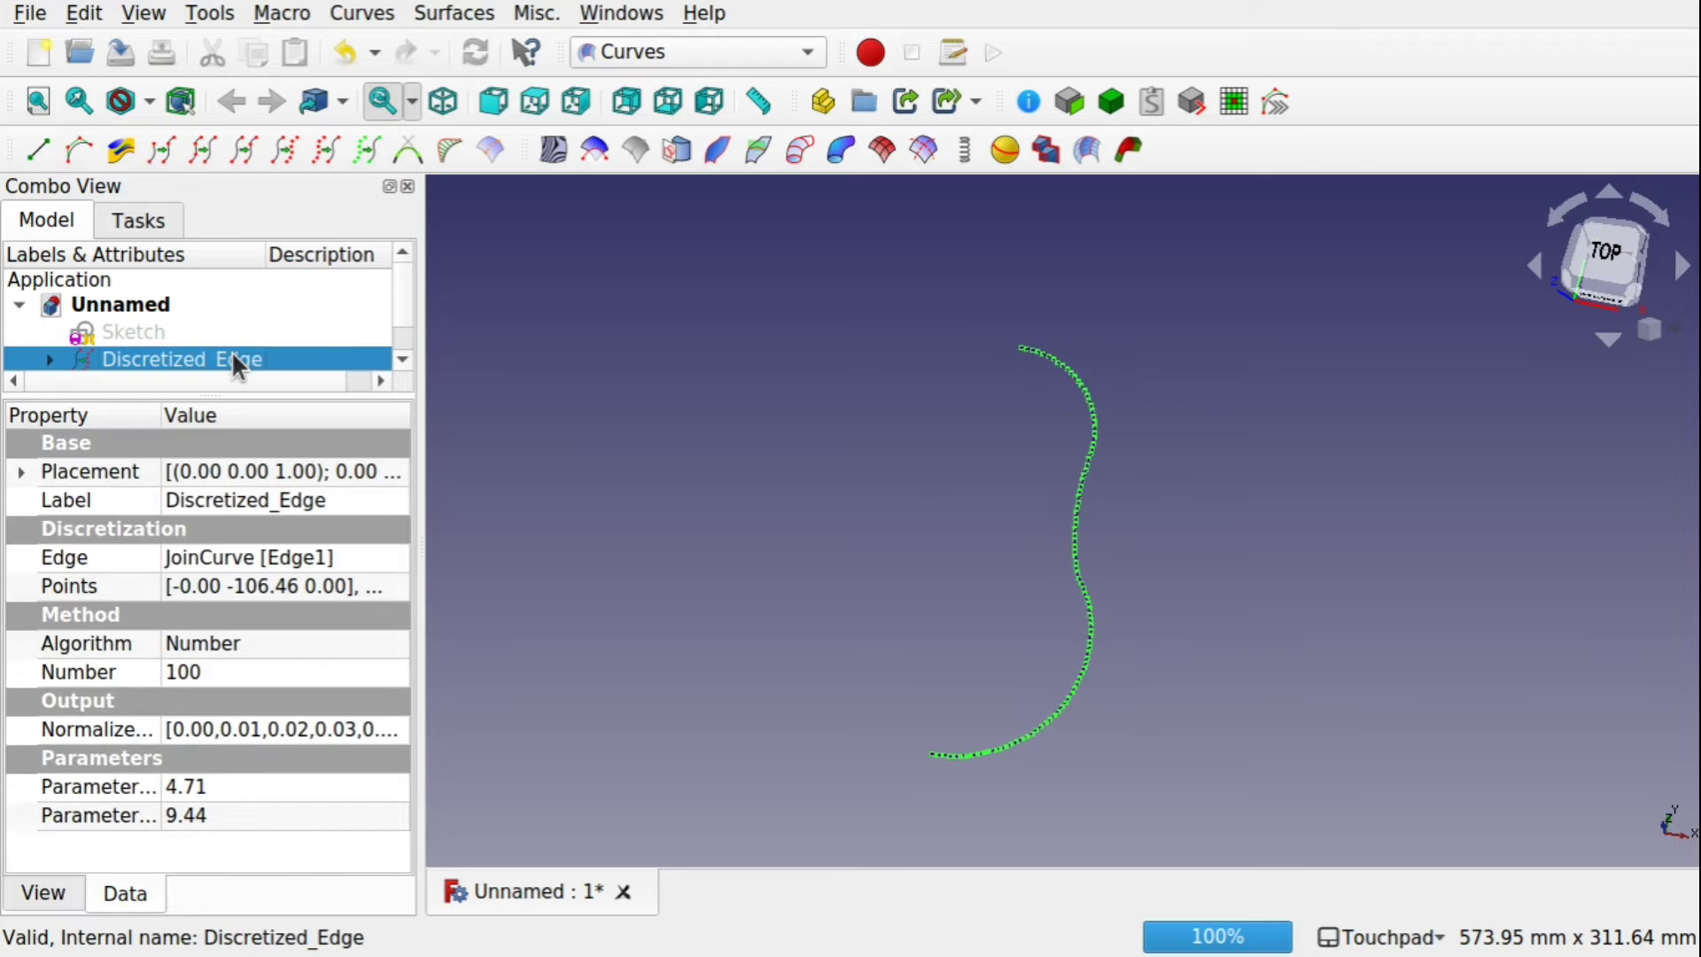
left_click(253, 672)
type("10")
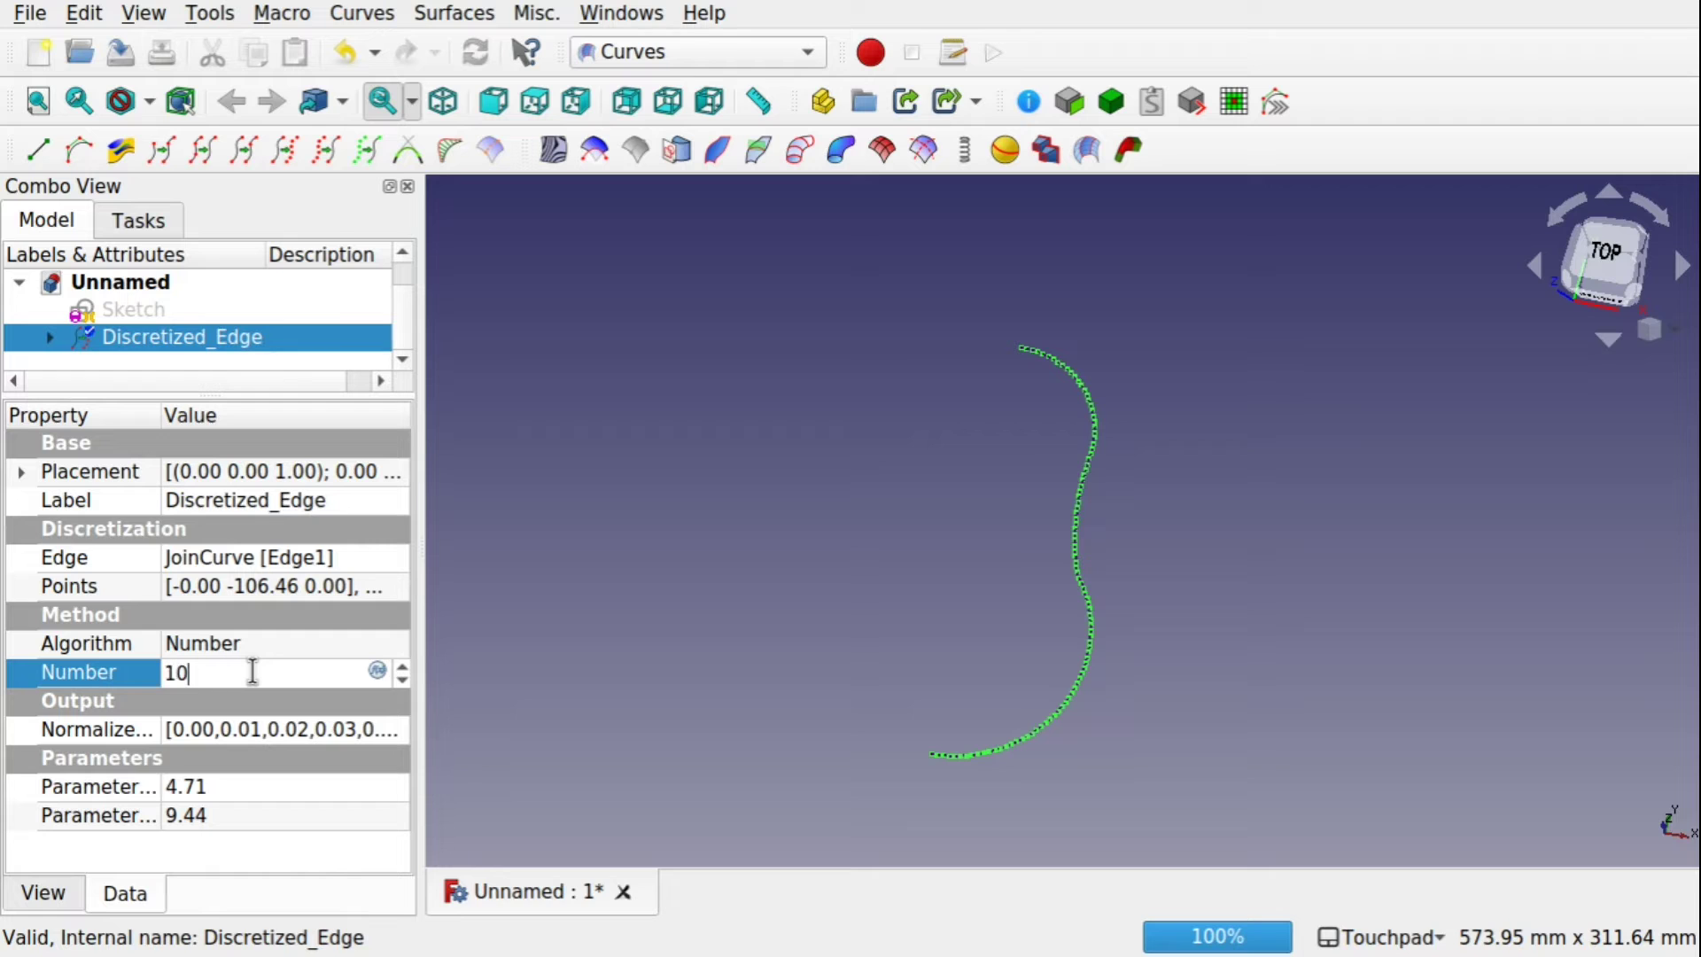
left_click(976, 629)
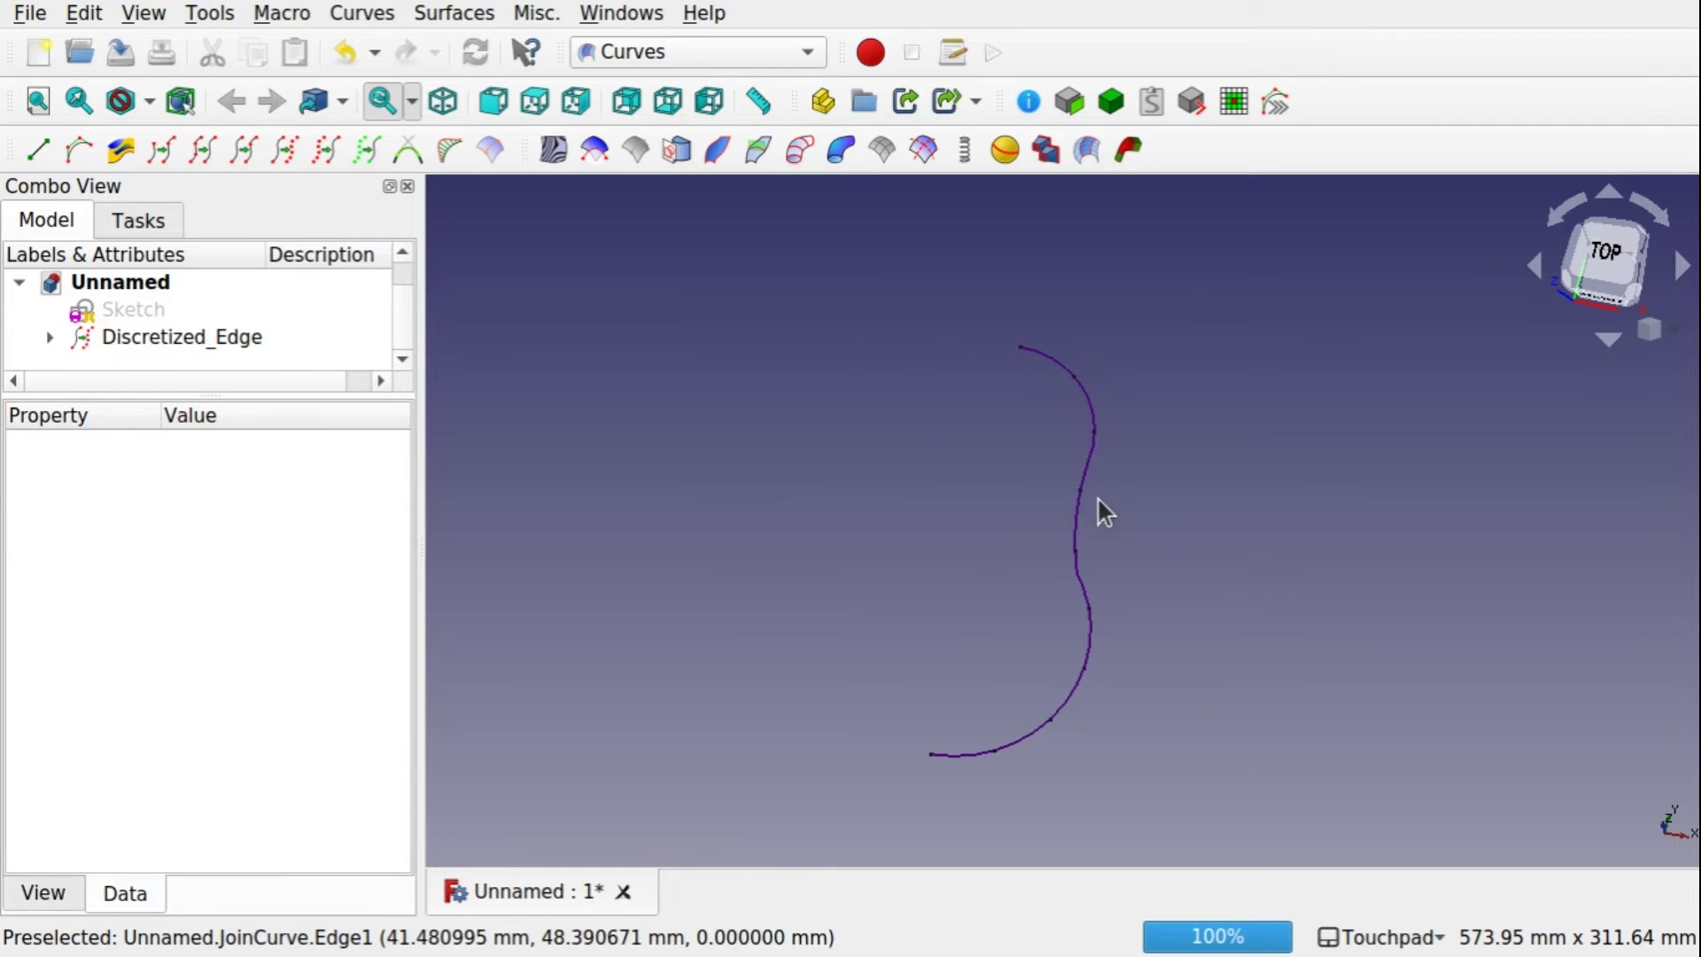
Hide the joined curve nested under the discretized edge, keeping the discretization points shown
left_click(970, 755)
left_click(52, 333)
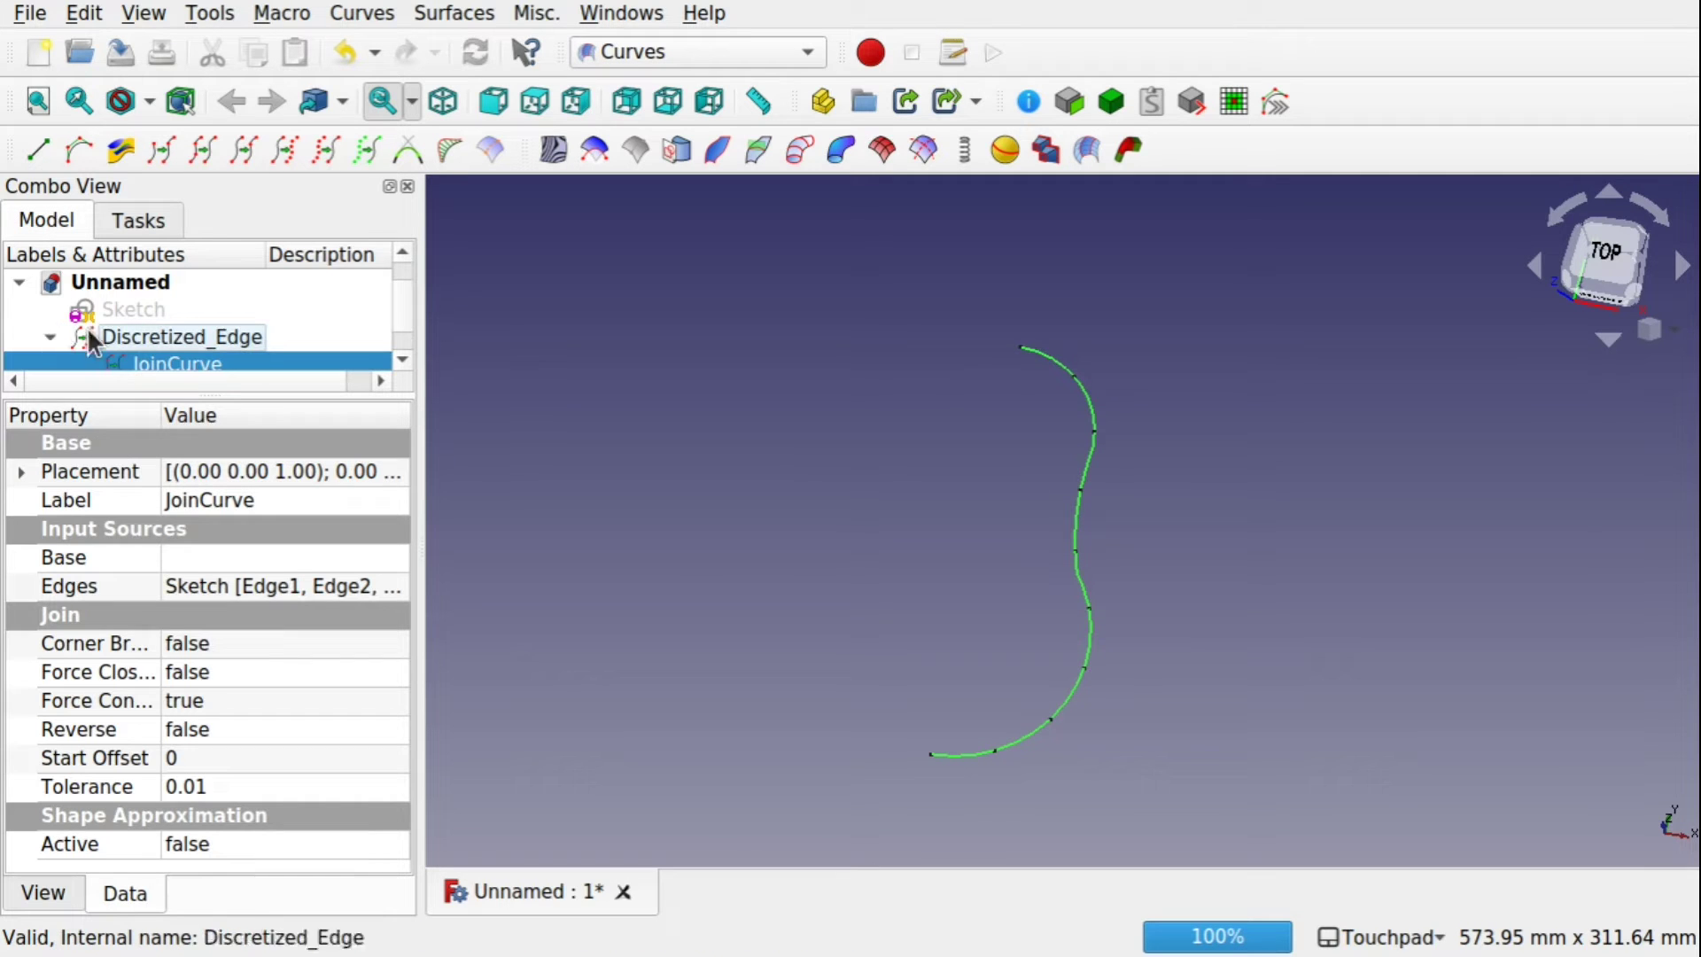
left_click(398, 323)
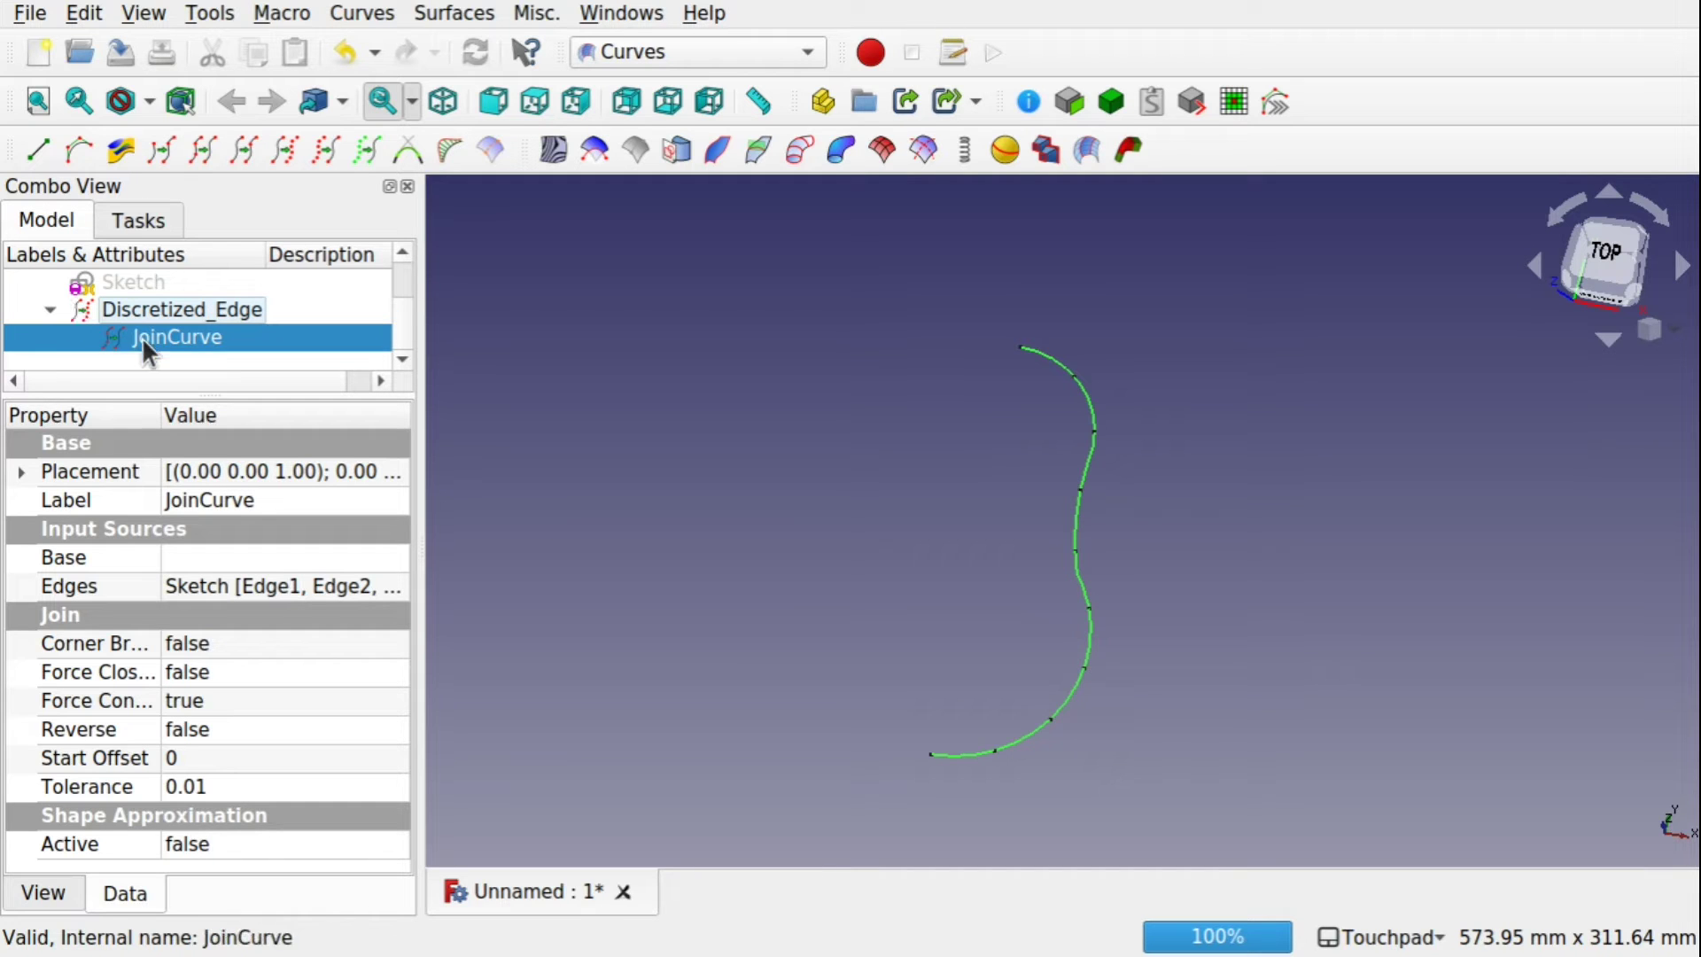
key("space")
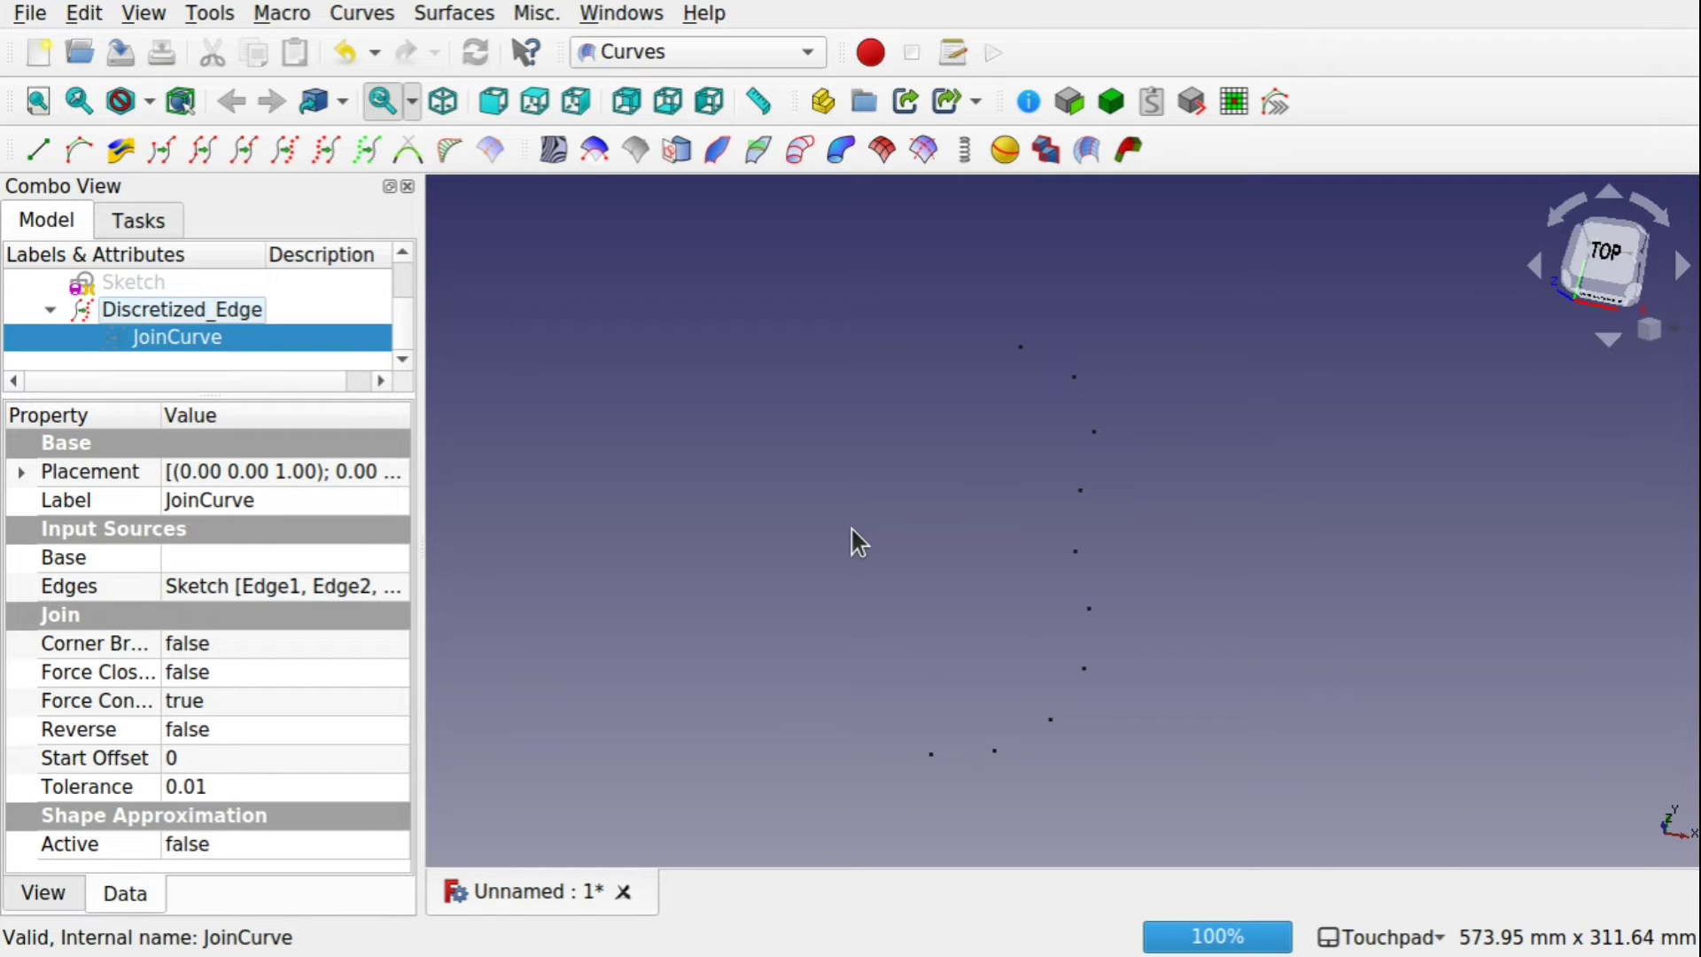
In the Part workbench, extrude the discretized points 30 mm along a custom direction with Z set to -1.00
left_click(226, 312)
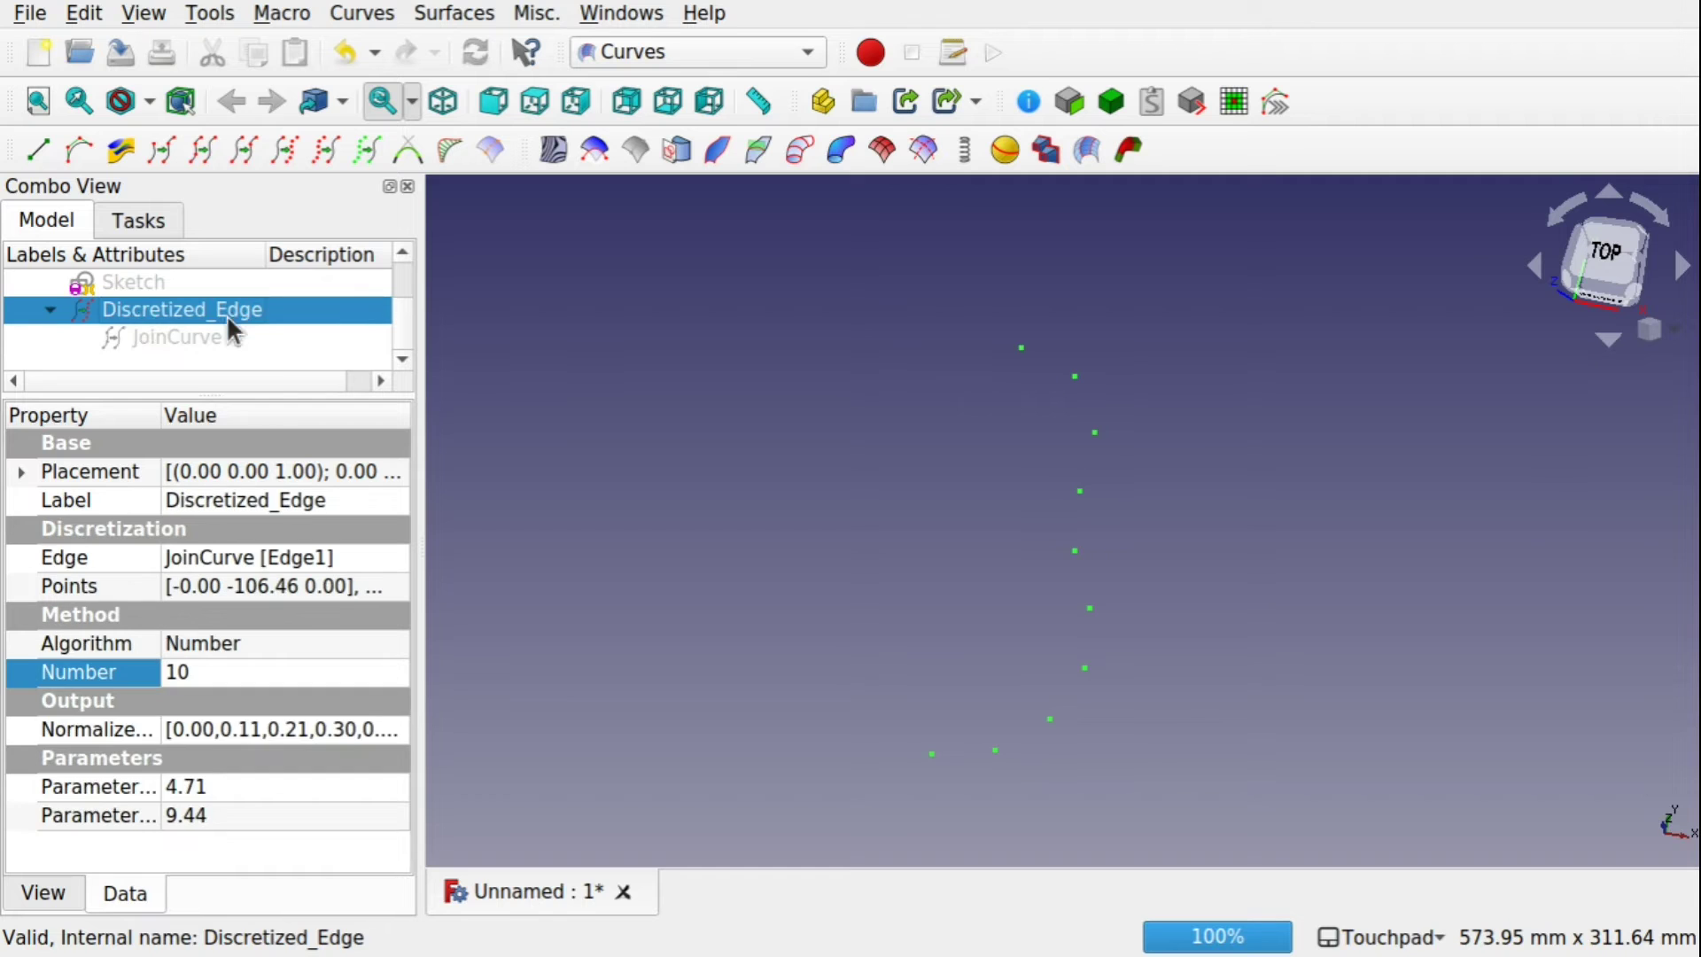
left_click(691, 52)
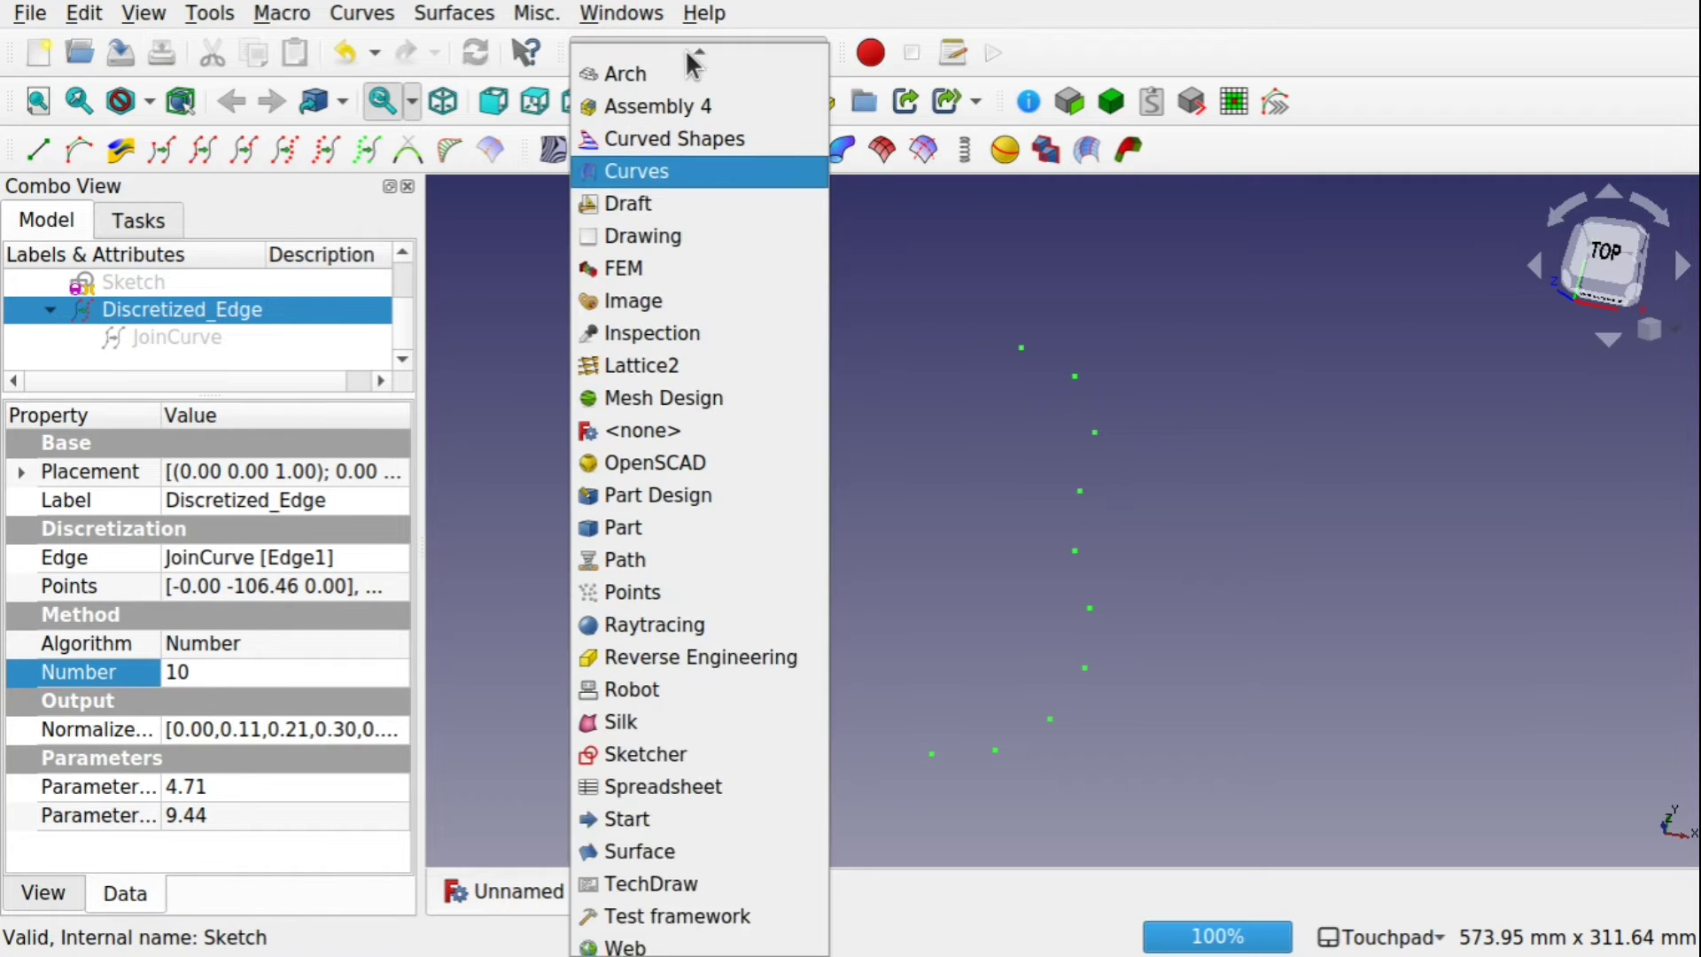
left_click(663, 548)
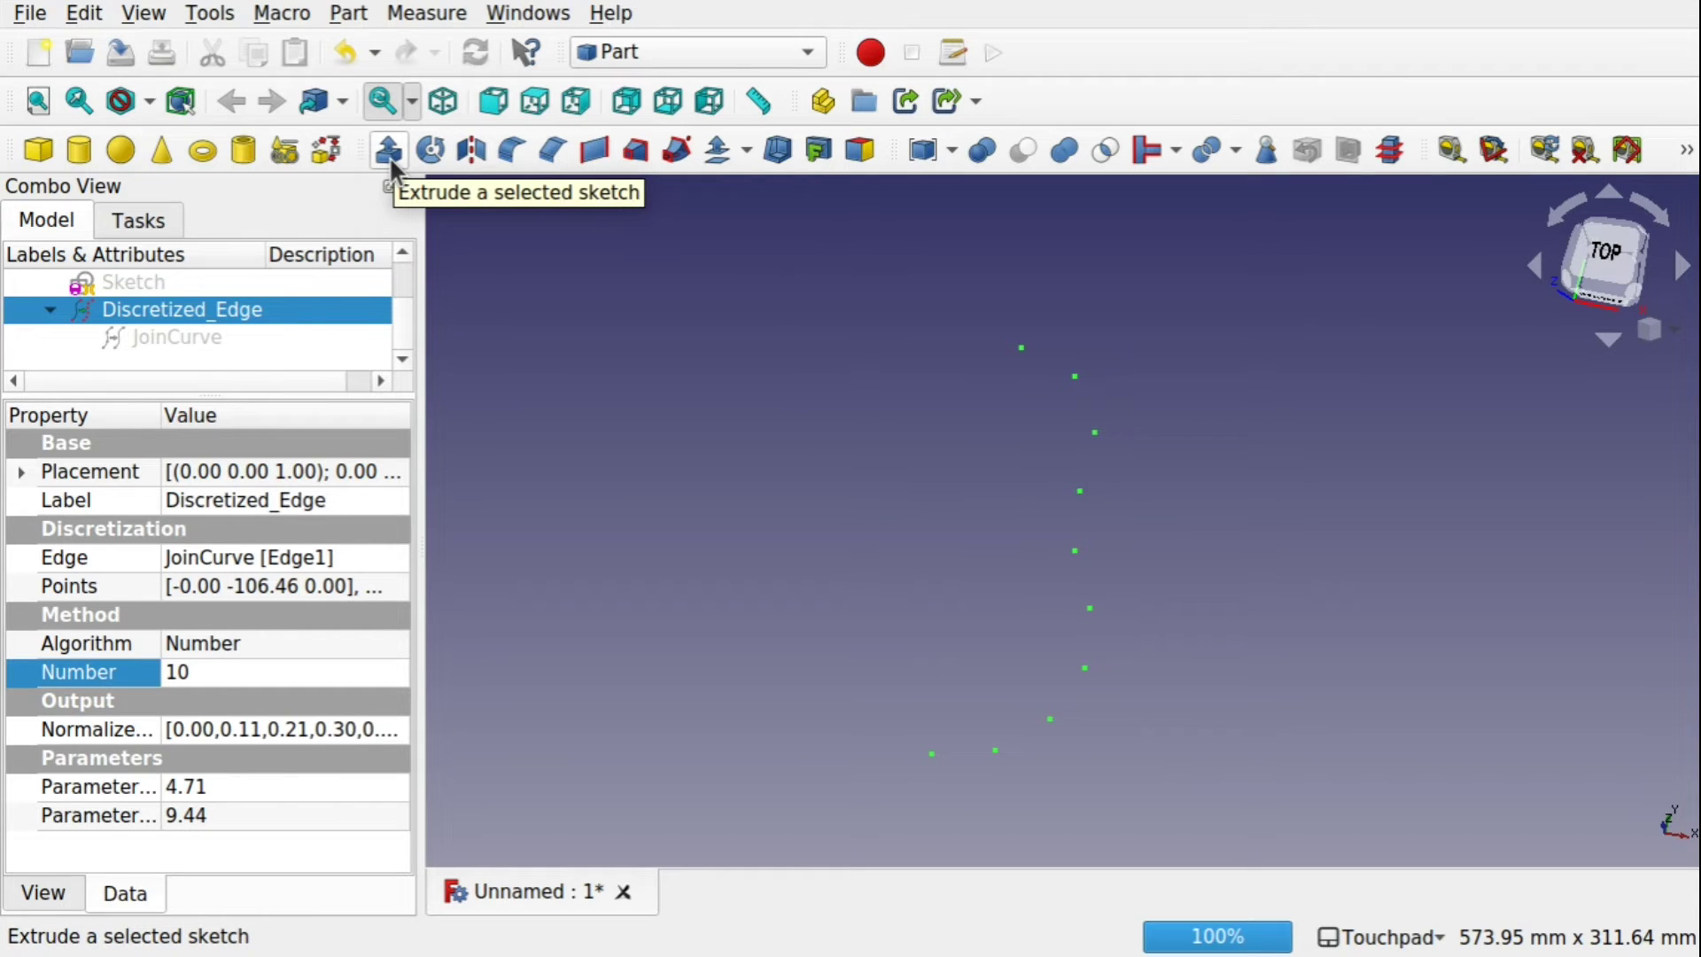
left_click(390, 157)
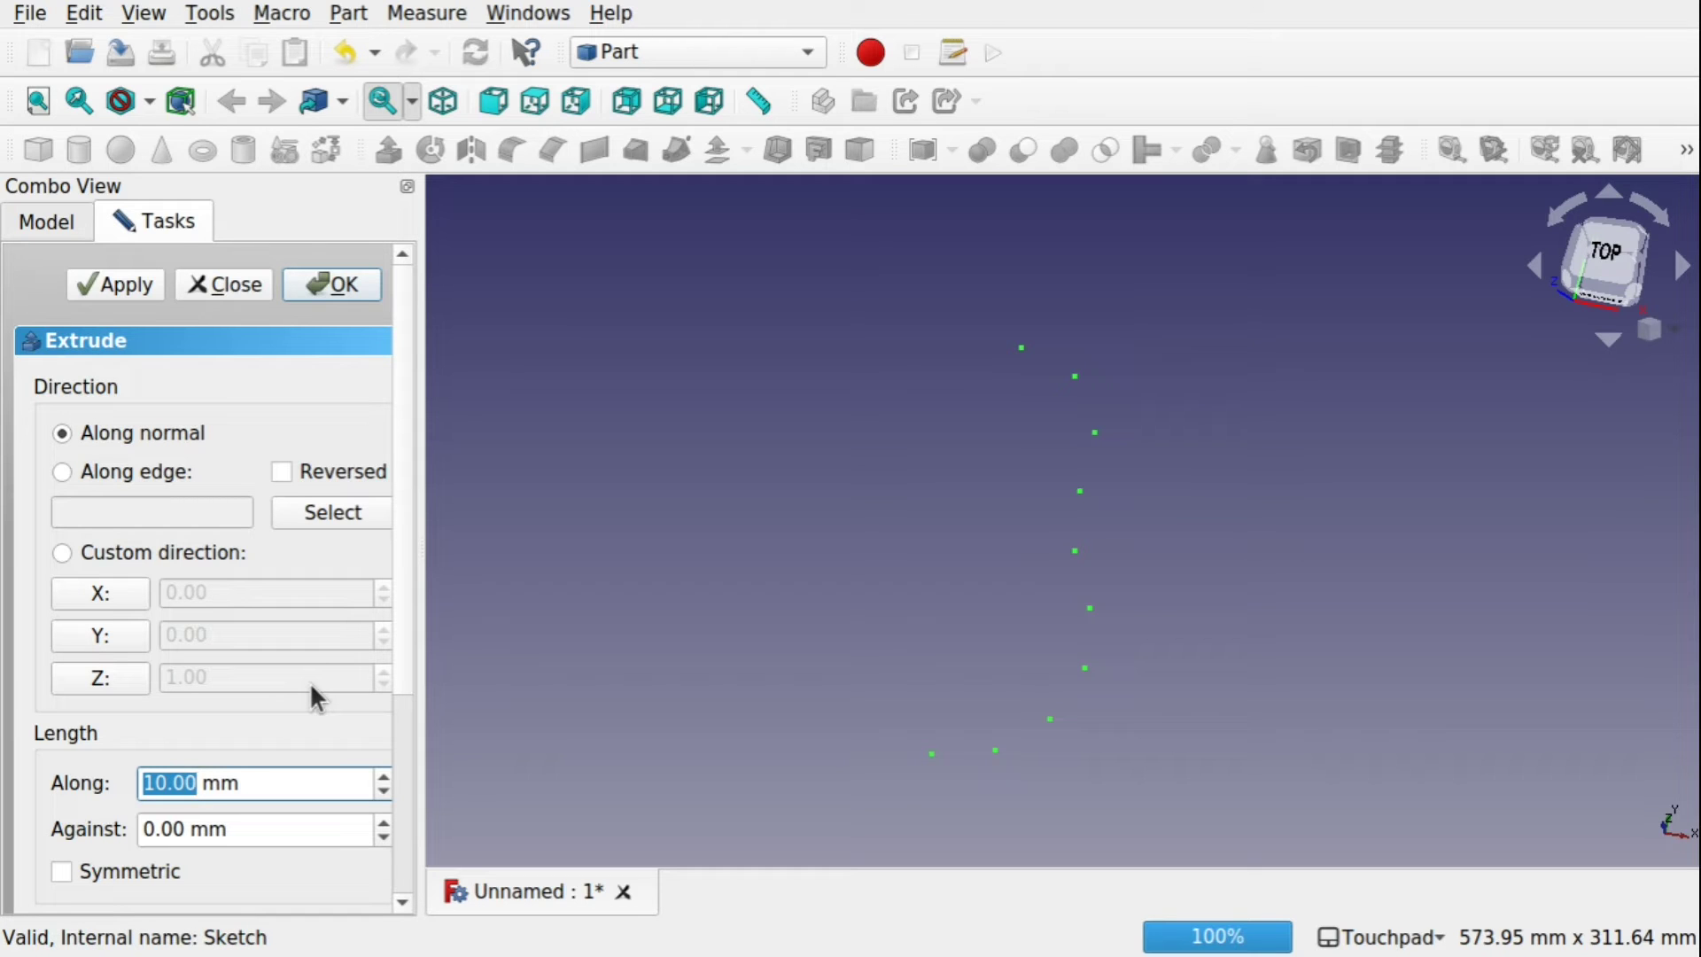
type("30")
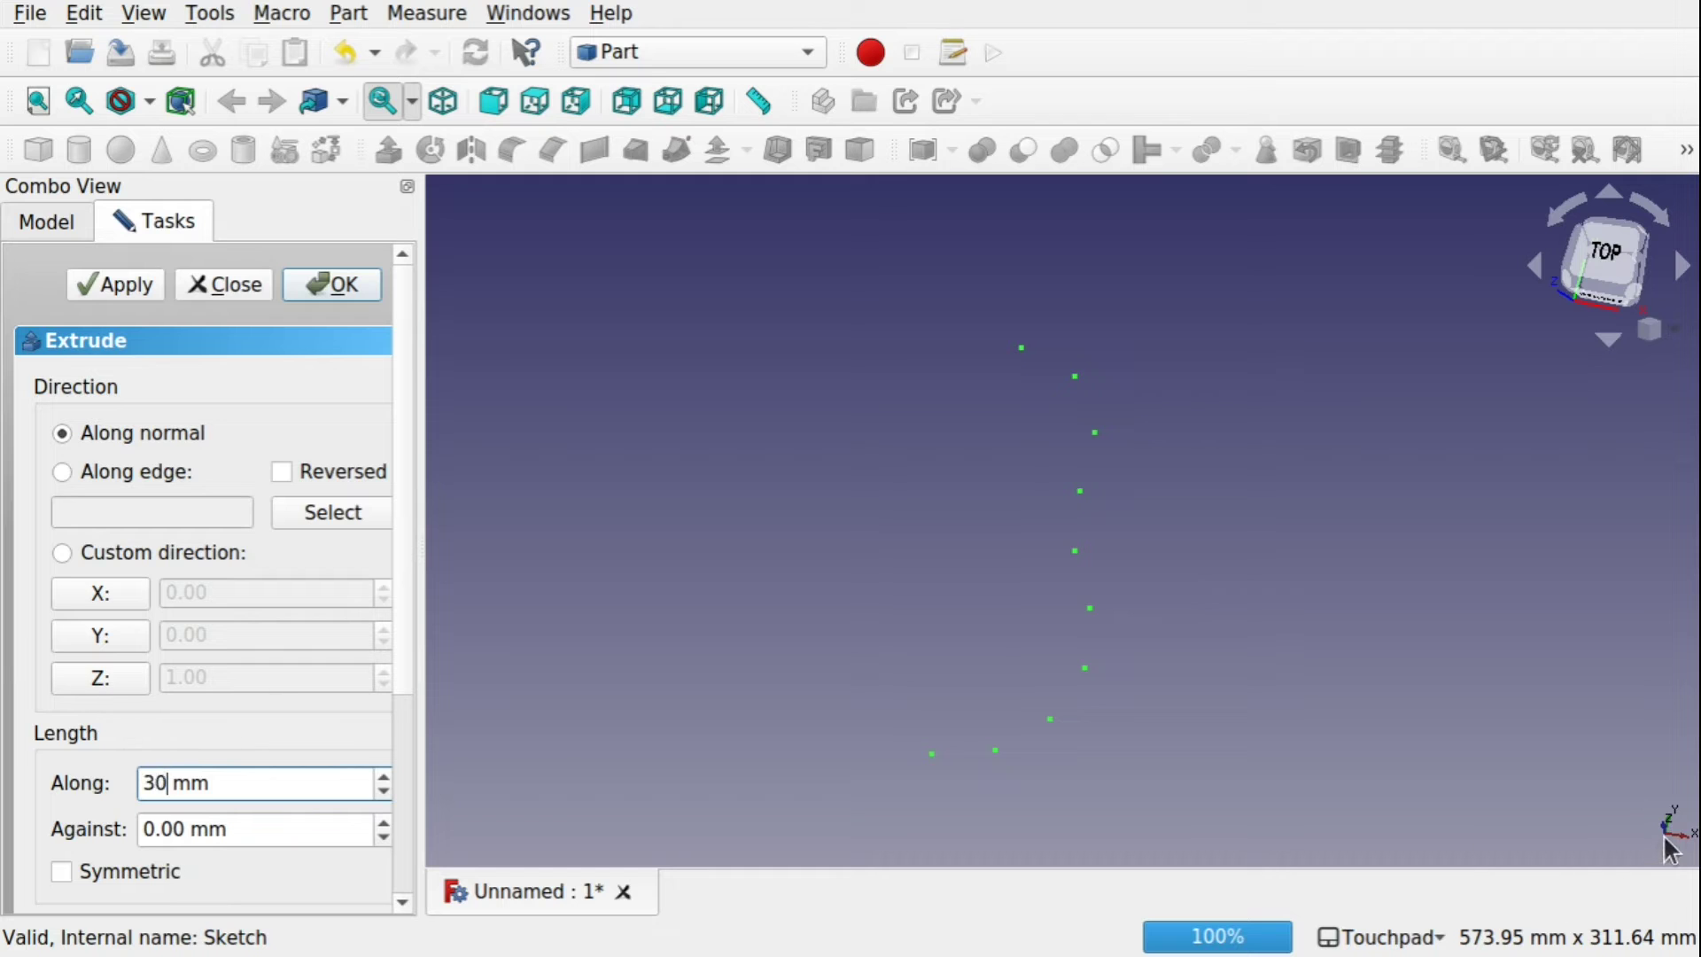
left_click(98, 677)
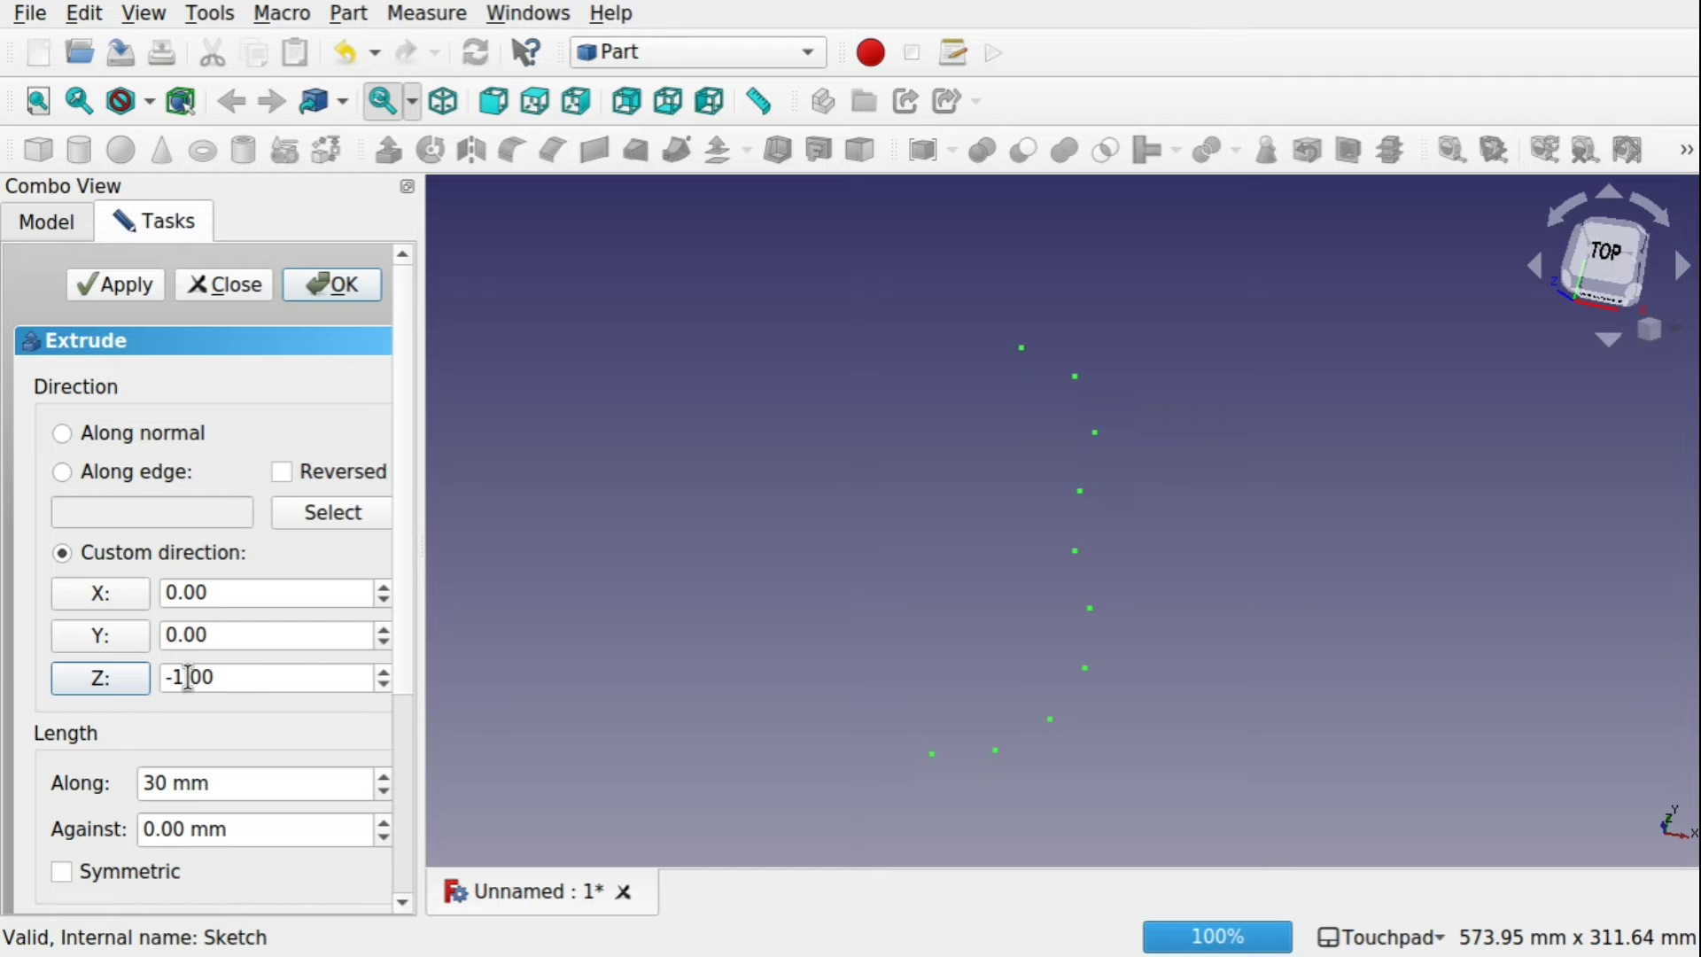
left_click(335, 286)
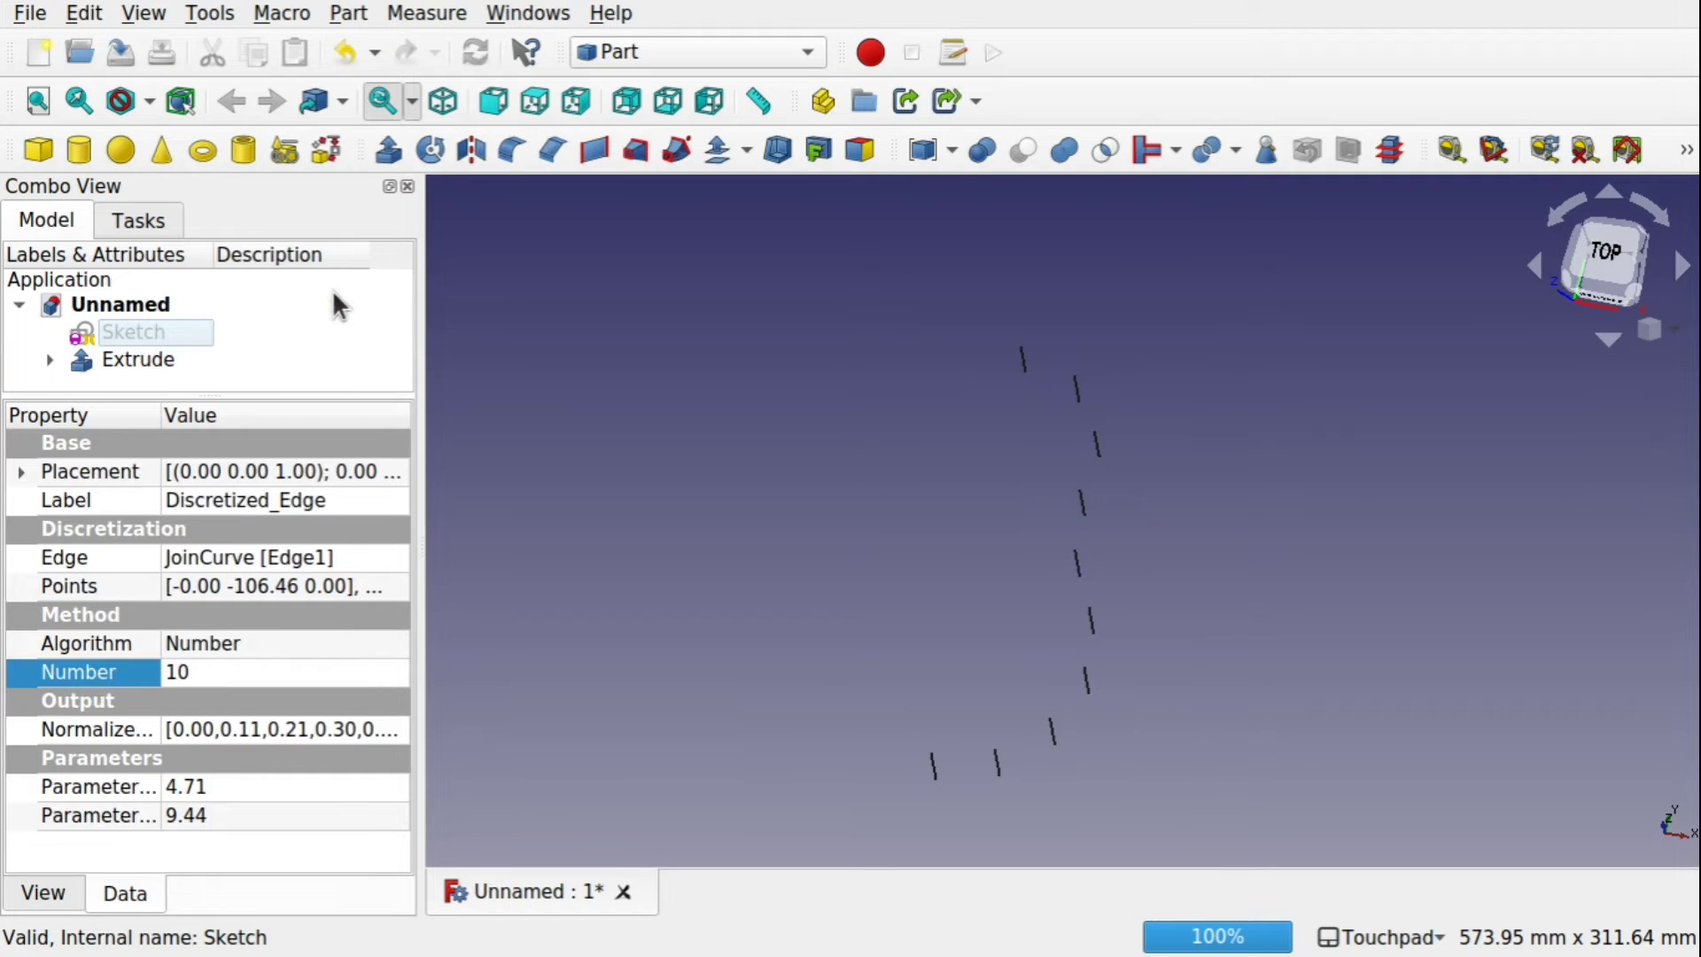
Show the discretized points nested under the extrusion together with the extruded lines
left_click_drag(1098, 656, 1166, 435, "alt")
left_click_drag(1115, 525, 1103, 456, "alt")
left_click(50, 360)
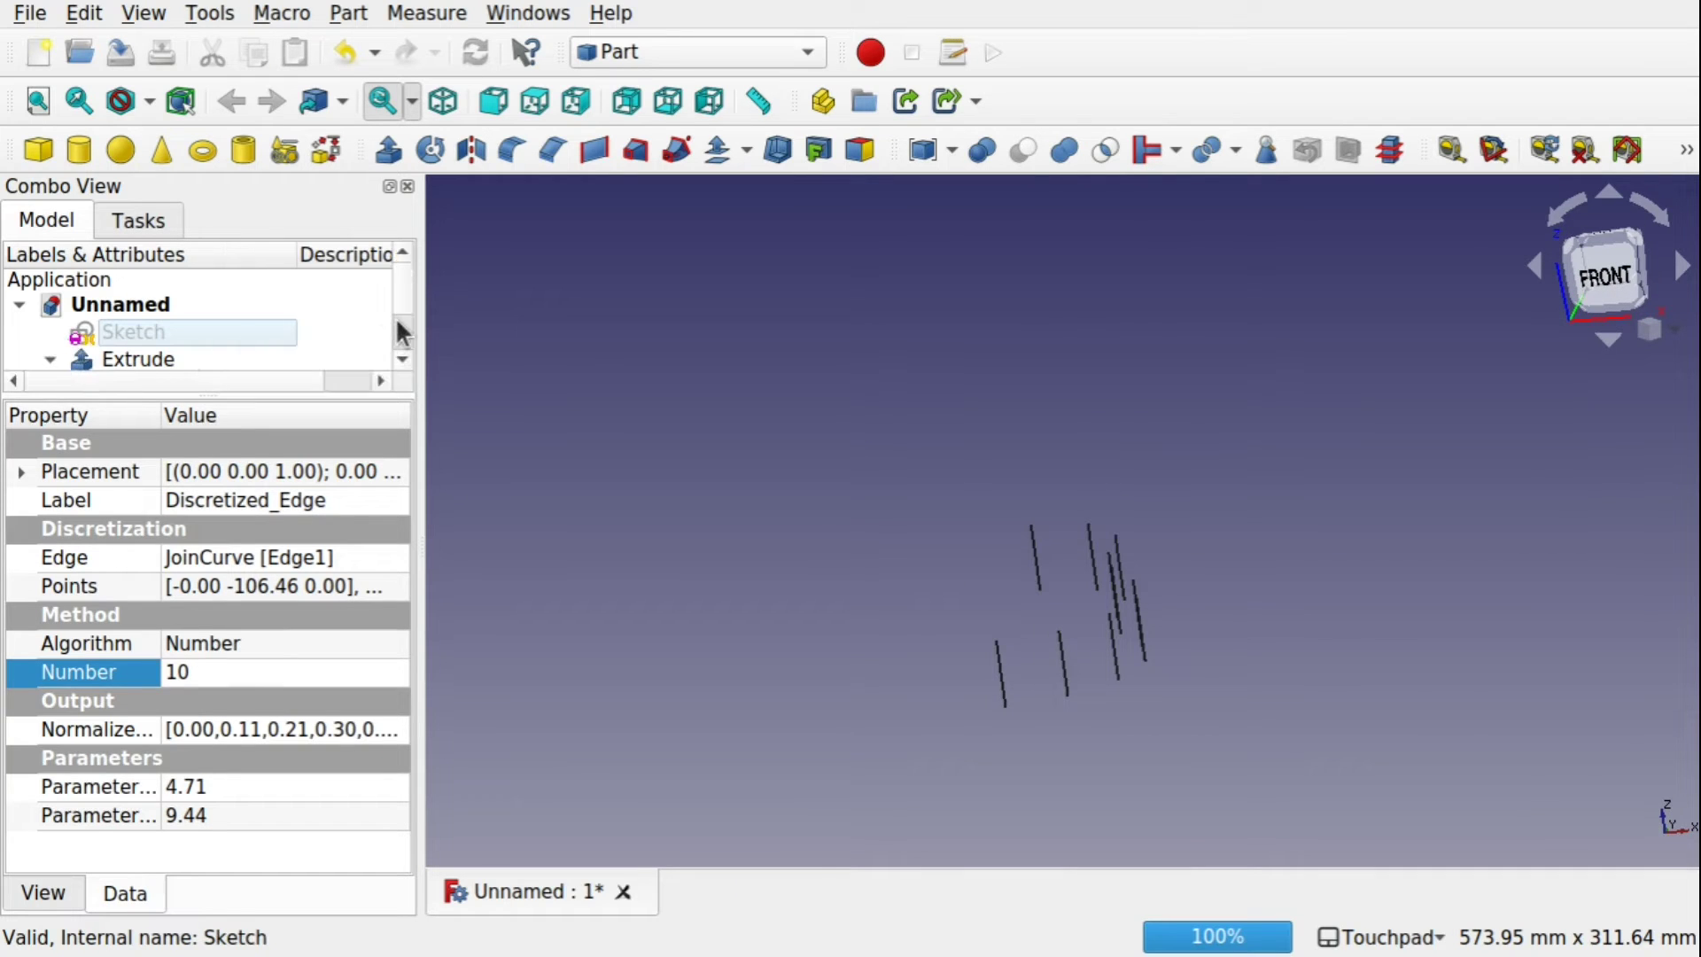
scroll(400, 310, "down", 1)
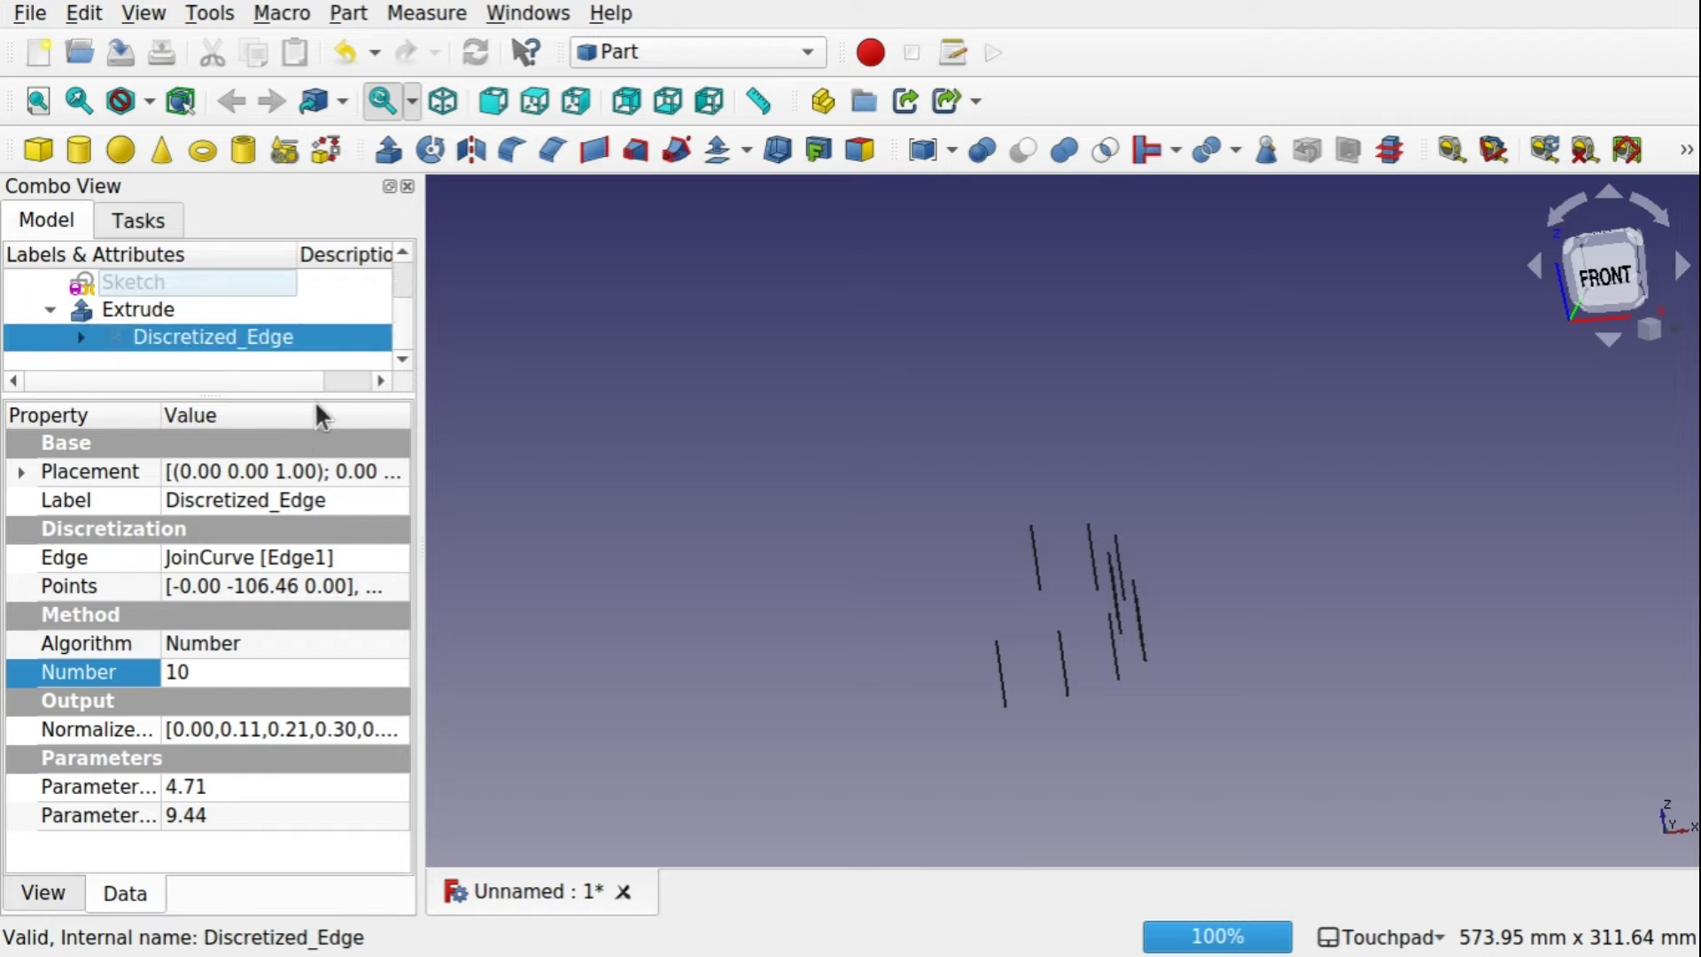
left_click_drag(318, 395, 288, 567)
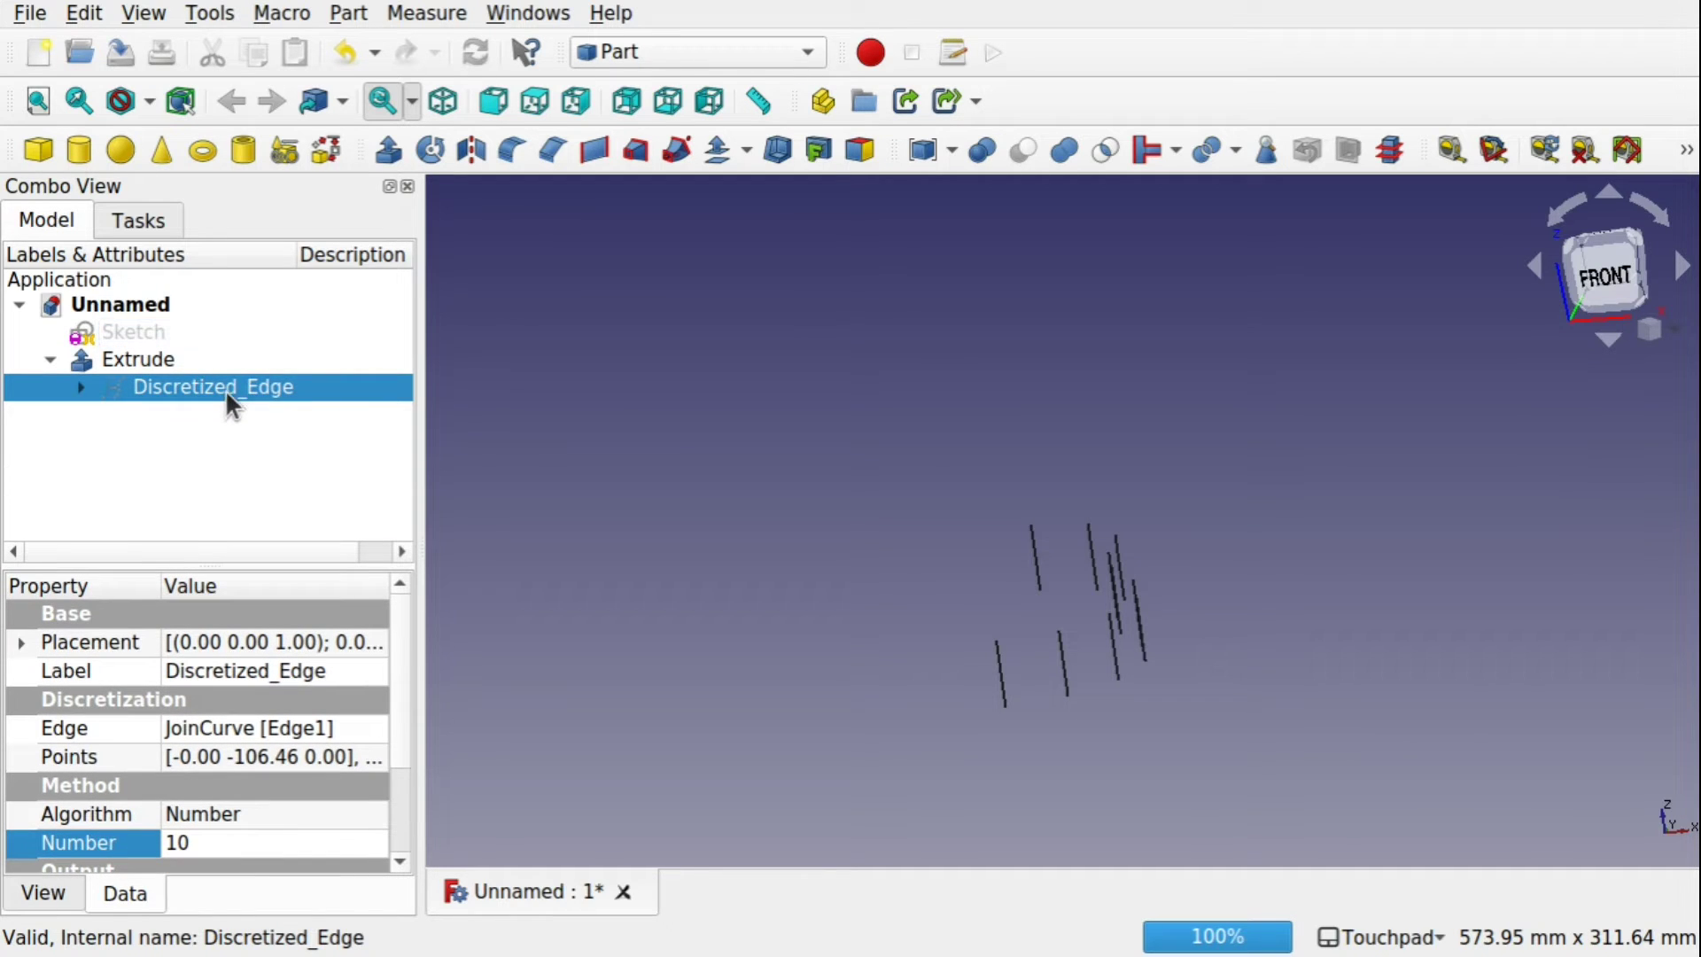
key("space")
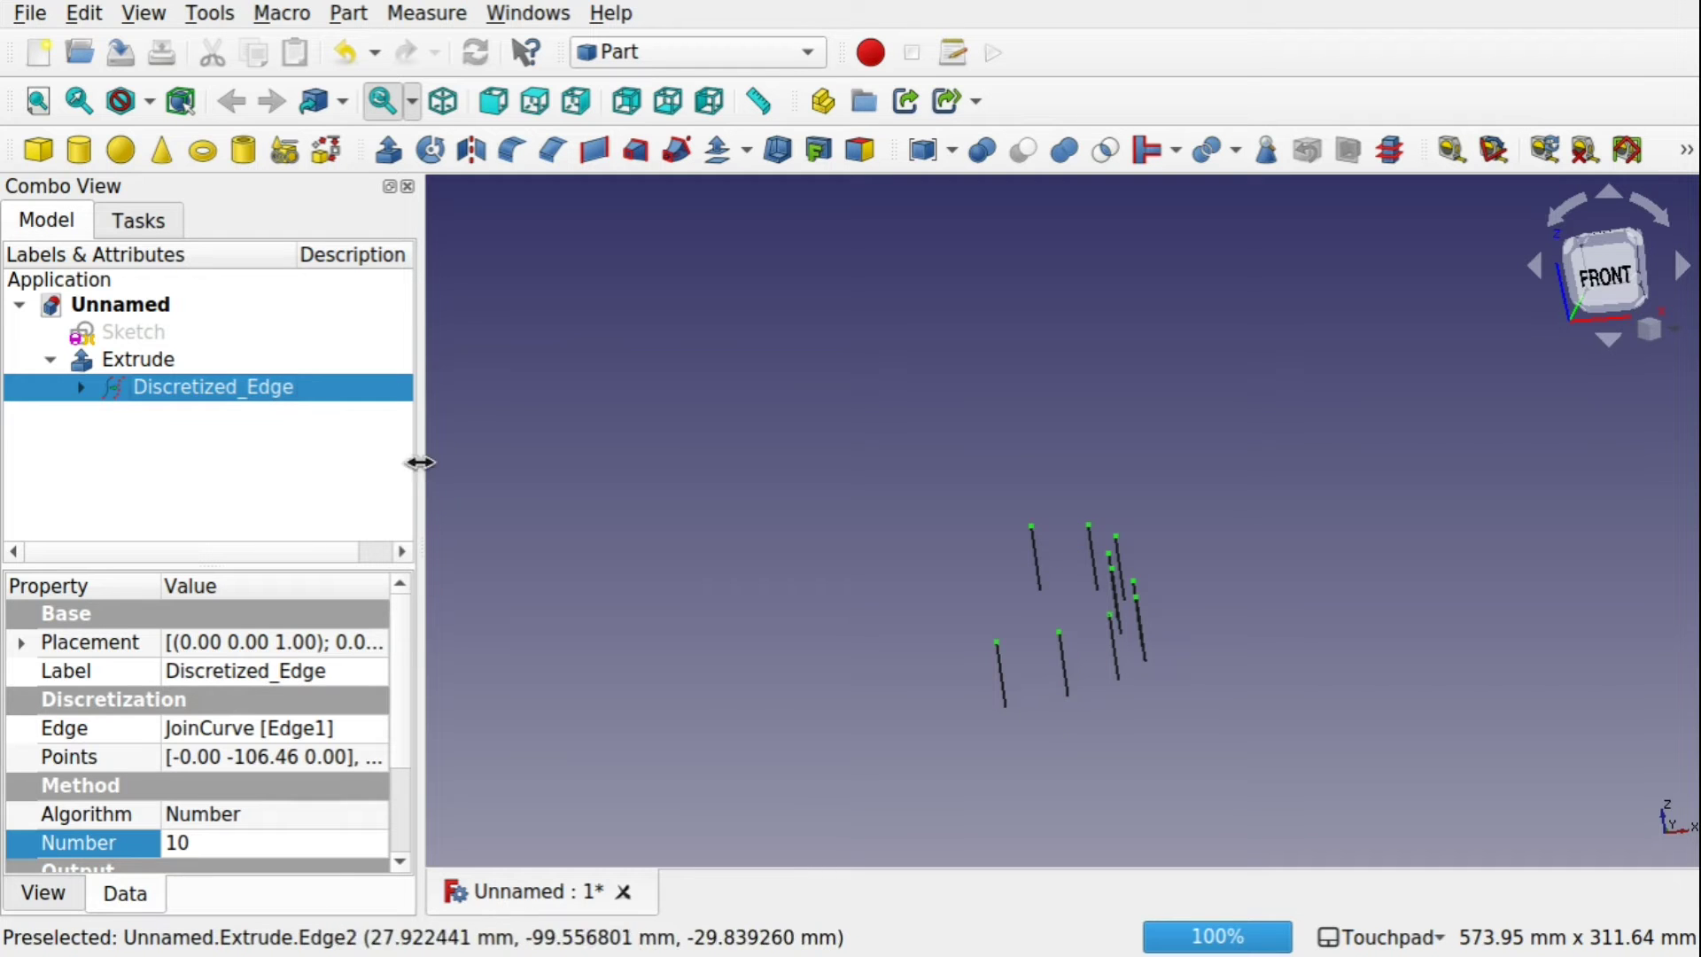
Set the extrusion's forward length to 40 mm
left_click(148, 354)
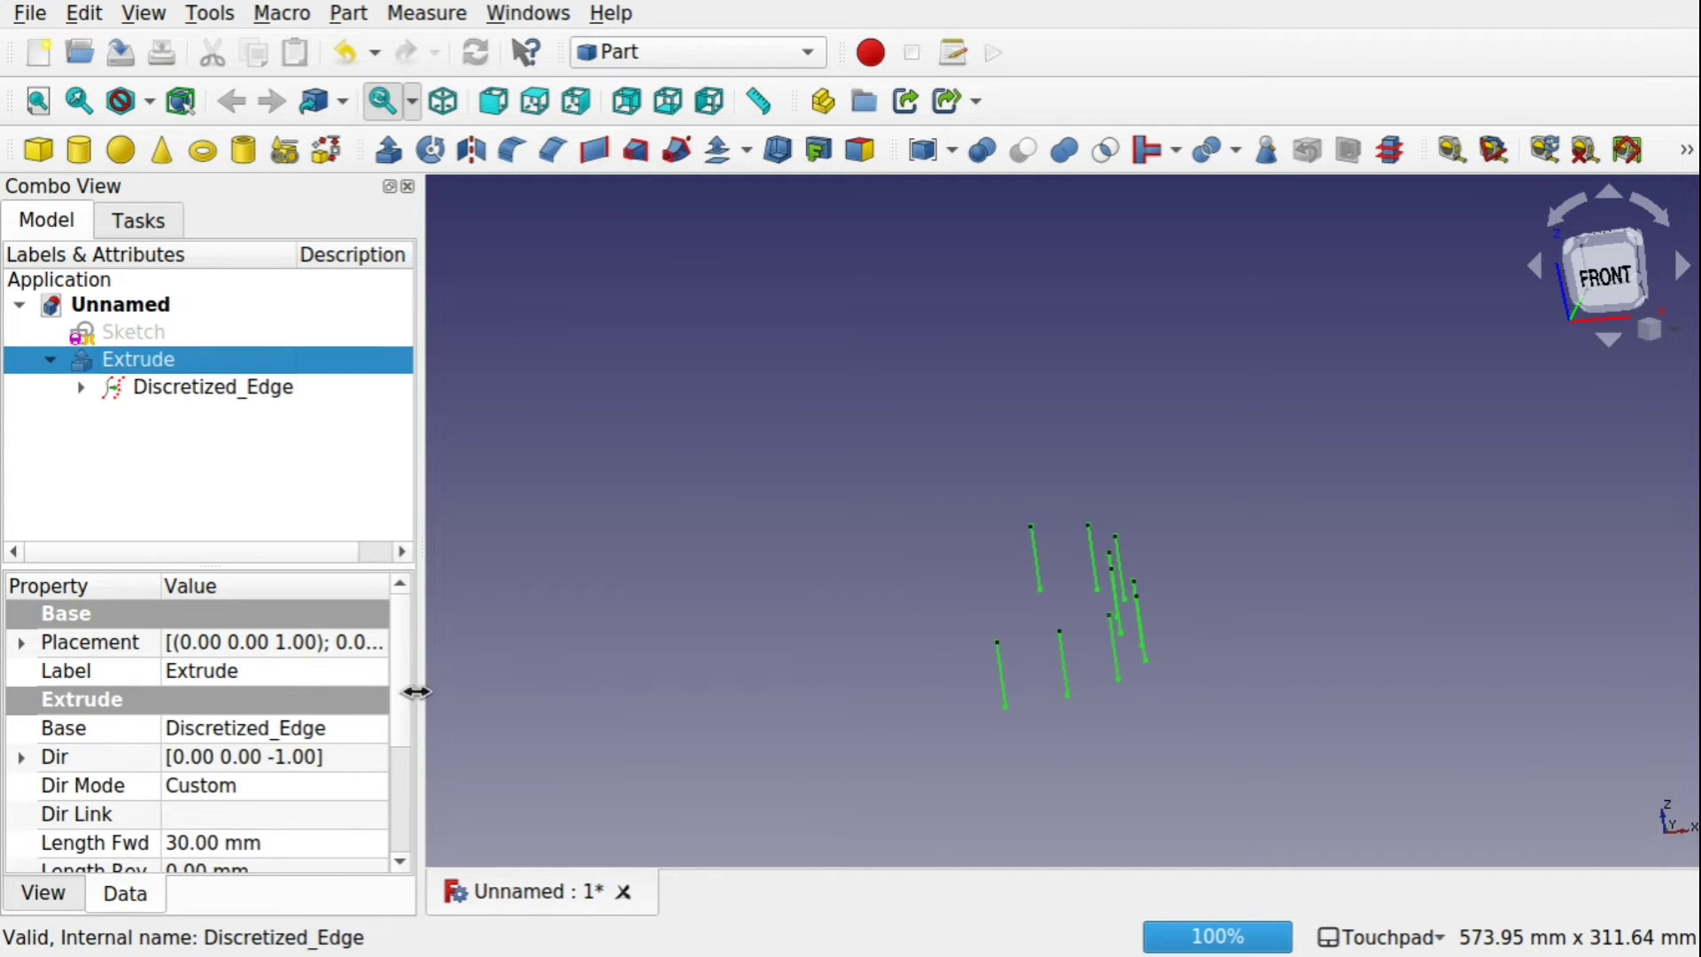
left_click_drag(395, 690, 402, 778)
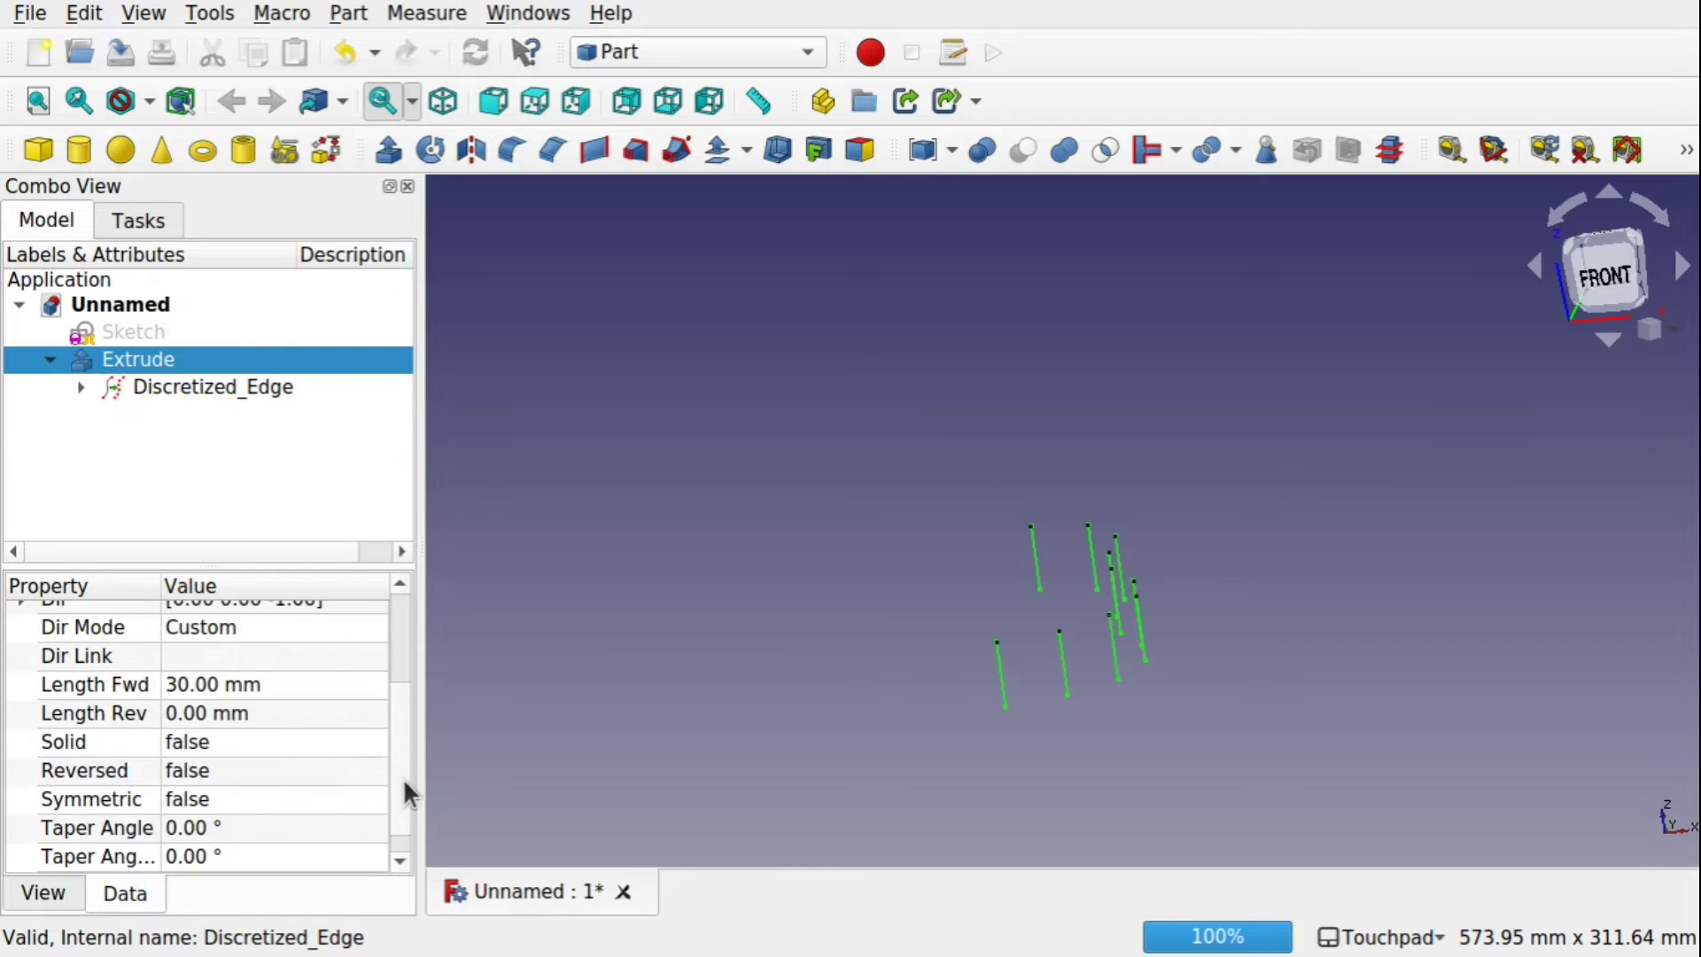
left_click(202, 682)
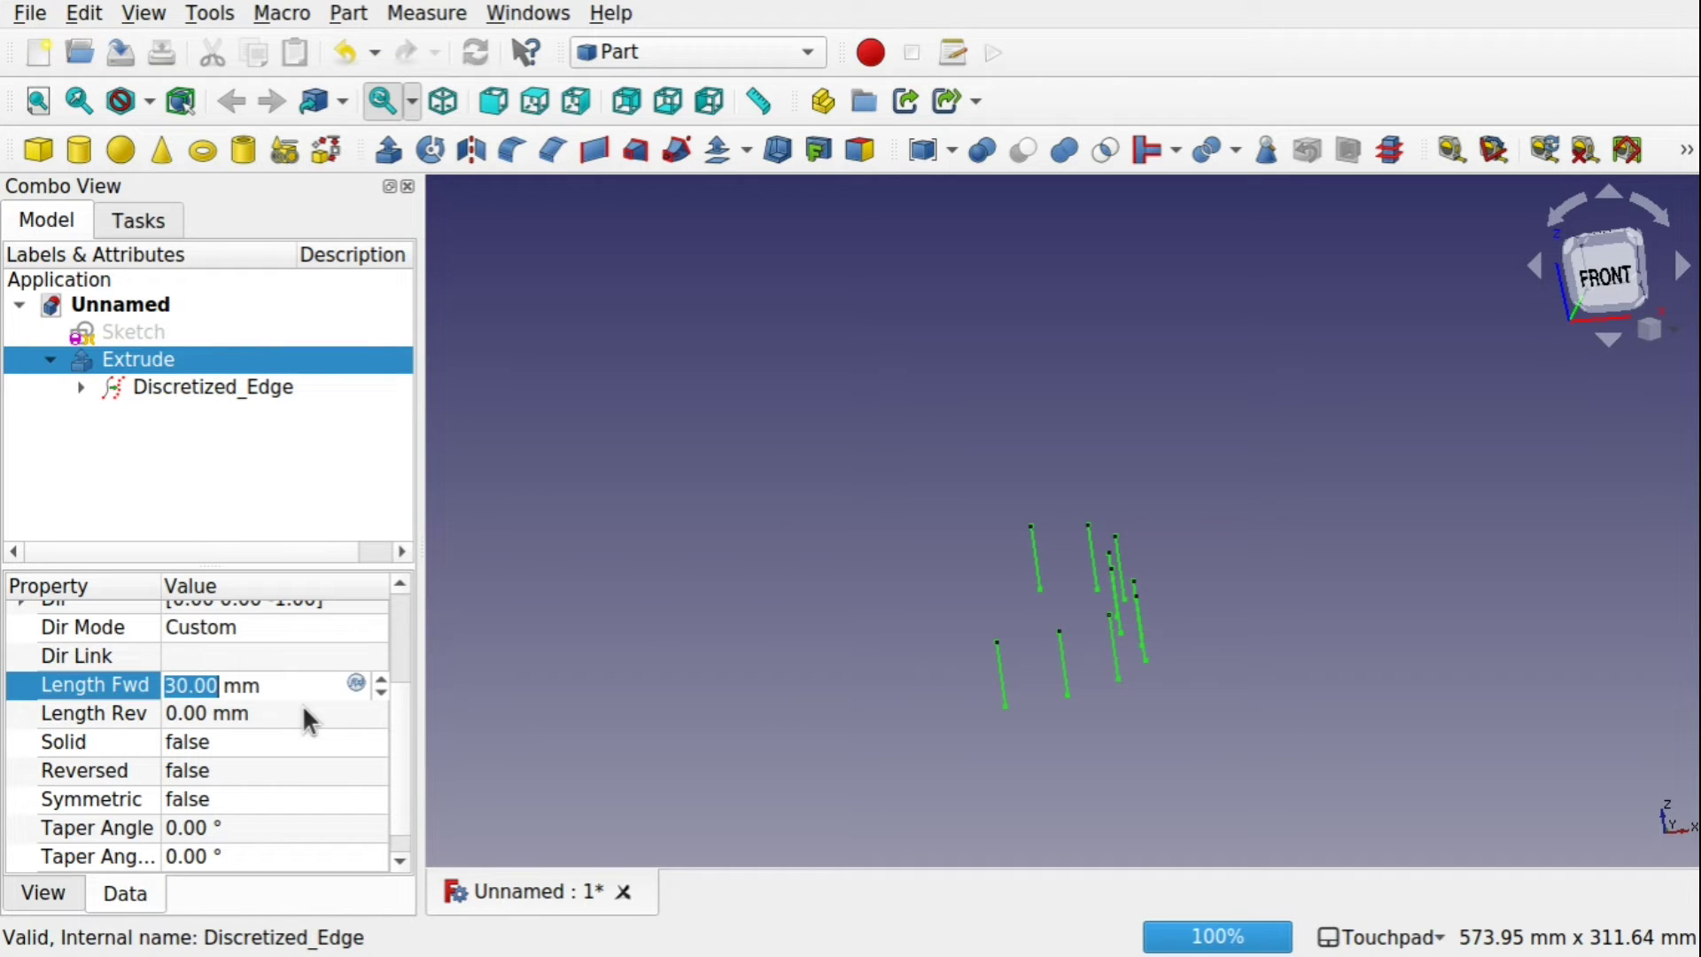
type("35")
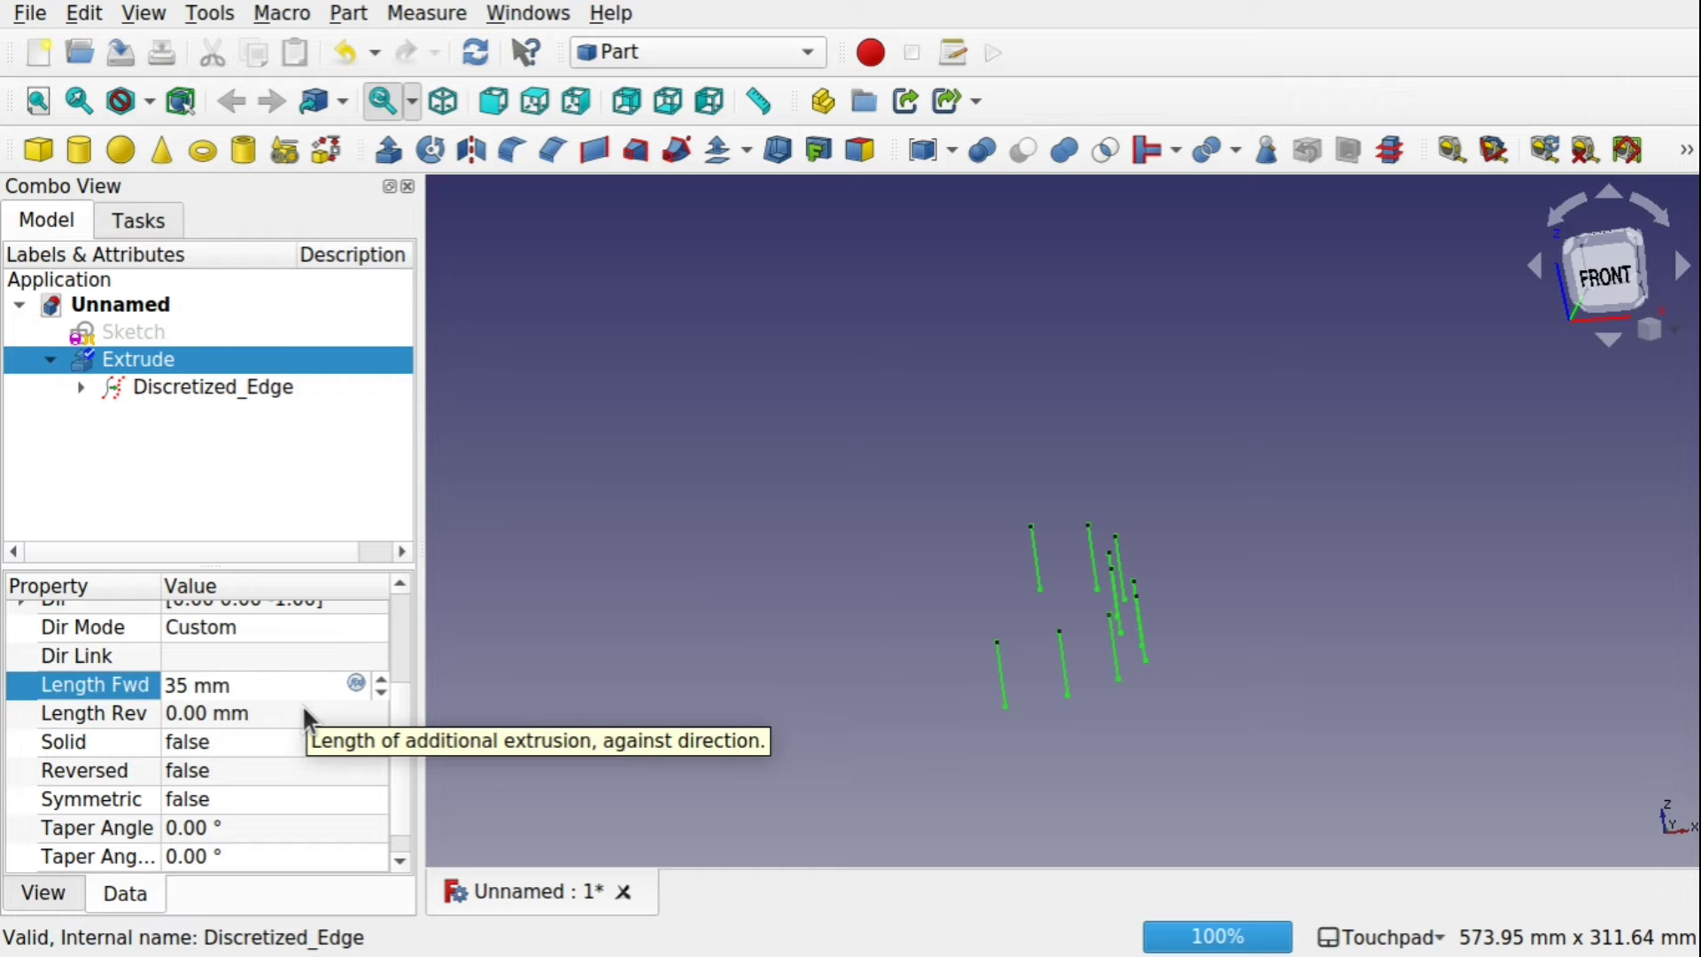
key("BackSpace")
key("BackSpace")
type("40")
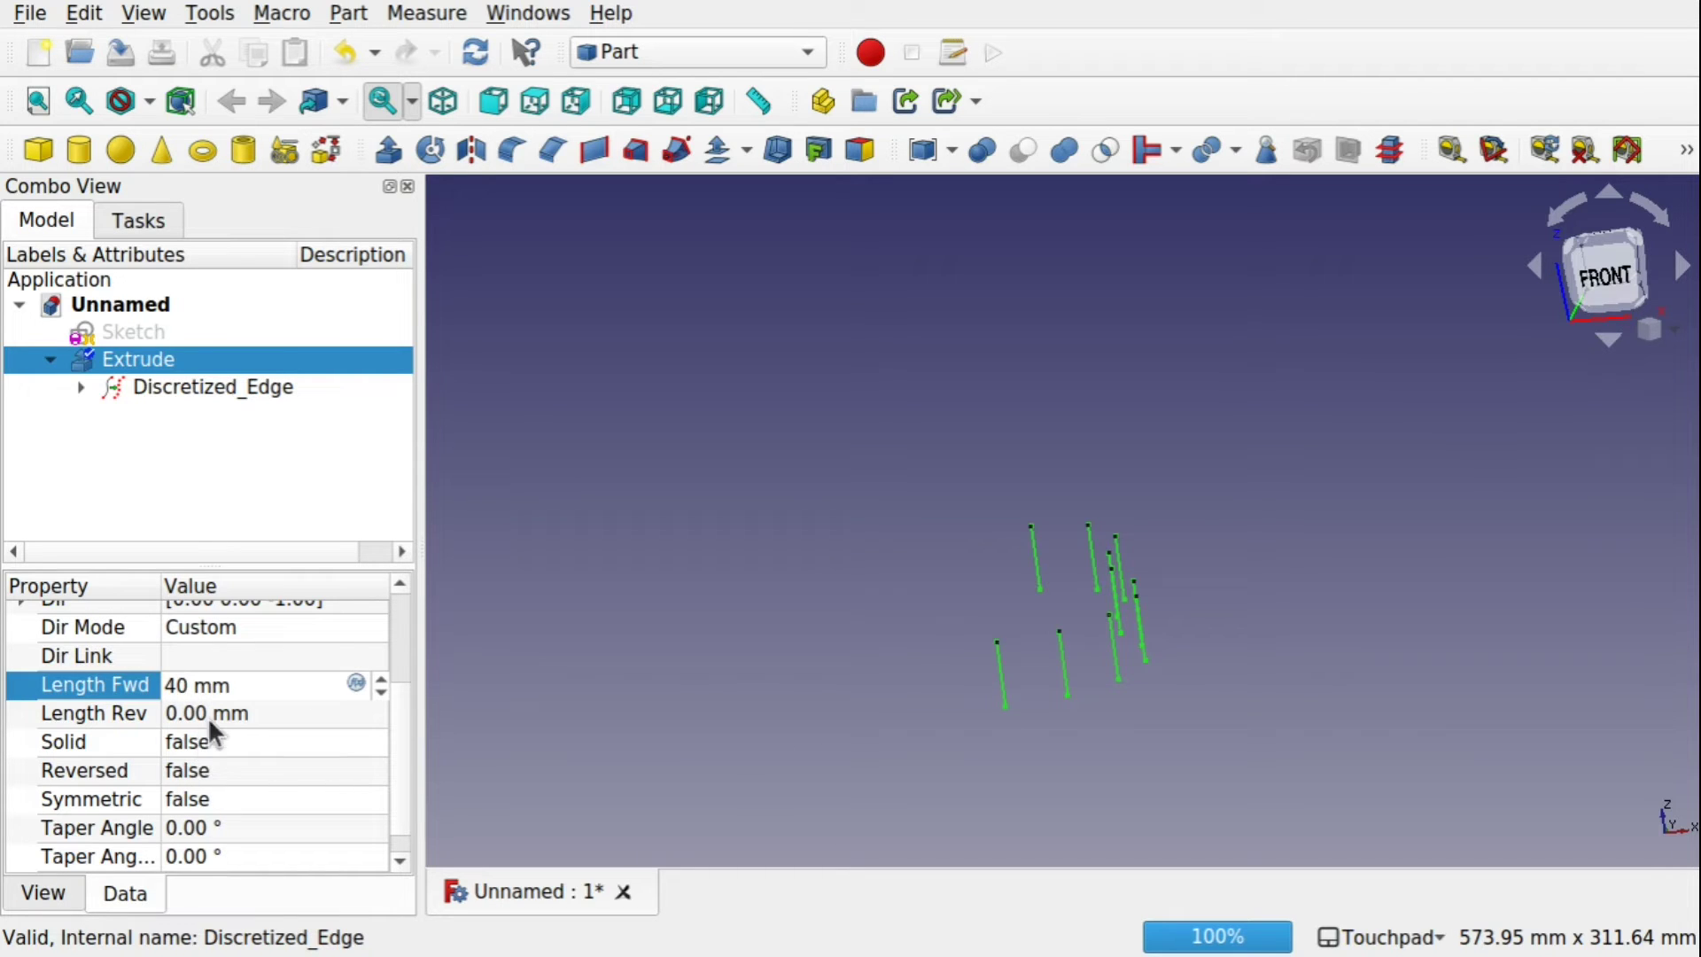
key("Return")
Flip the extrusion's Z direction component from negative to positive so the lines run the opposite way
scroll(399, 722, "up", 1)
left_click_drag(399, 710, 413, 629)
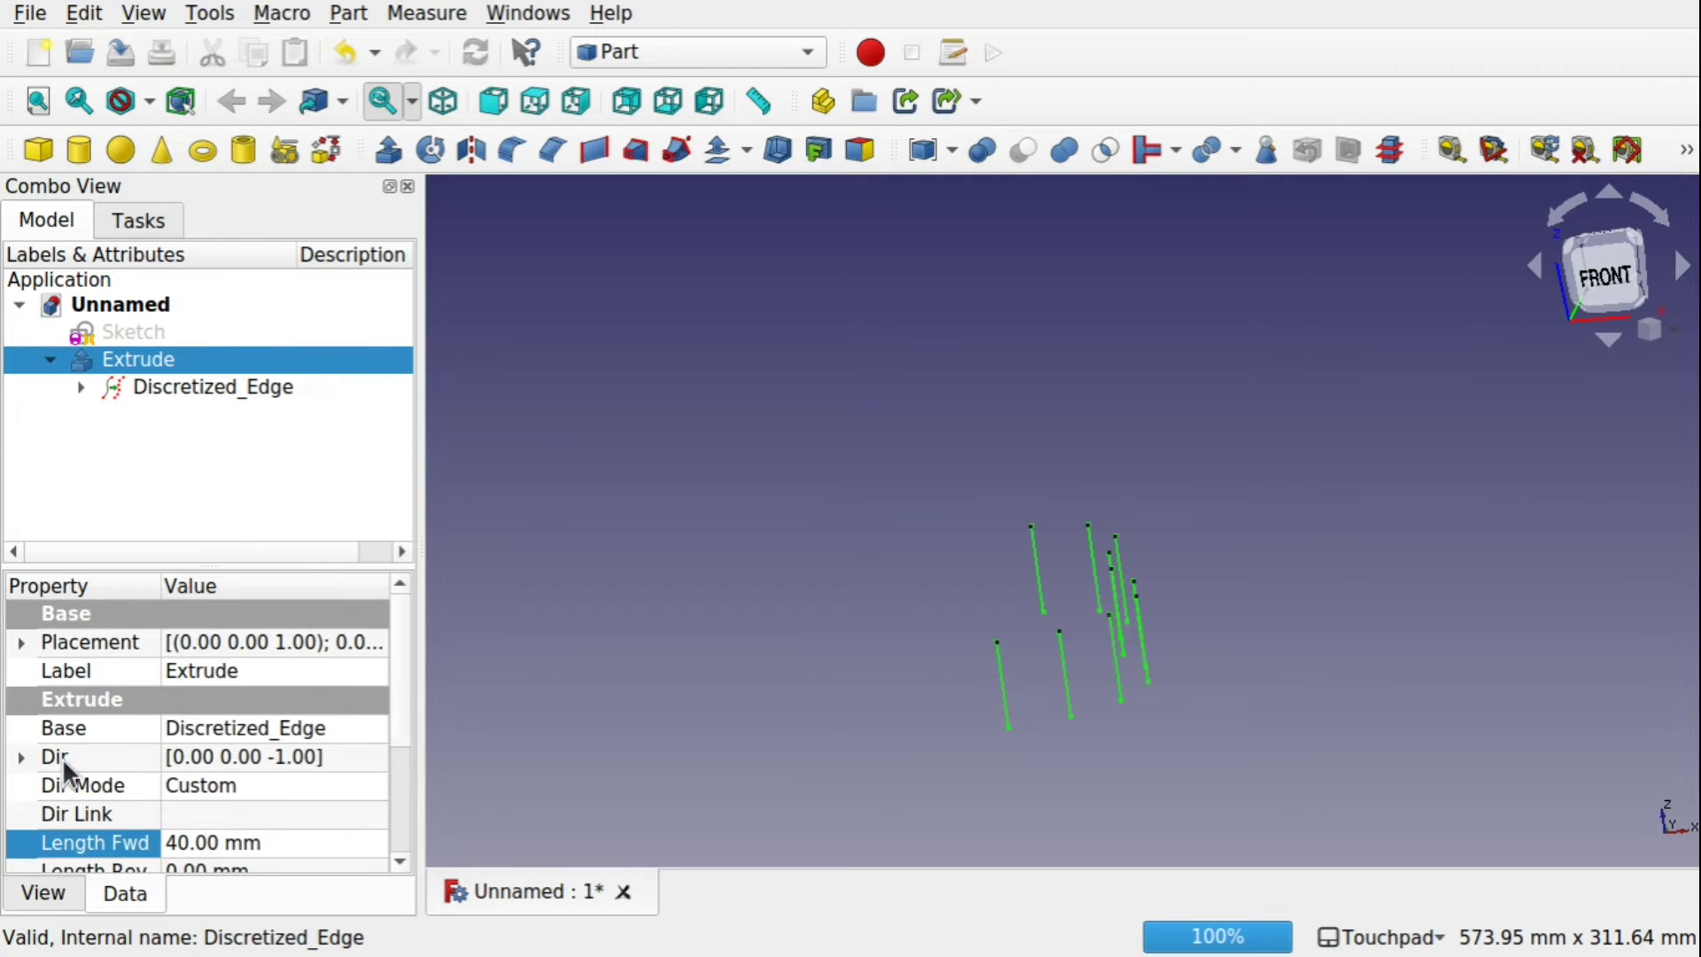
left_click(19, 759)
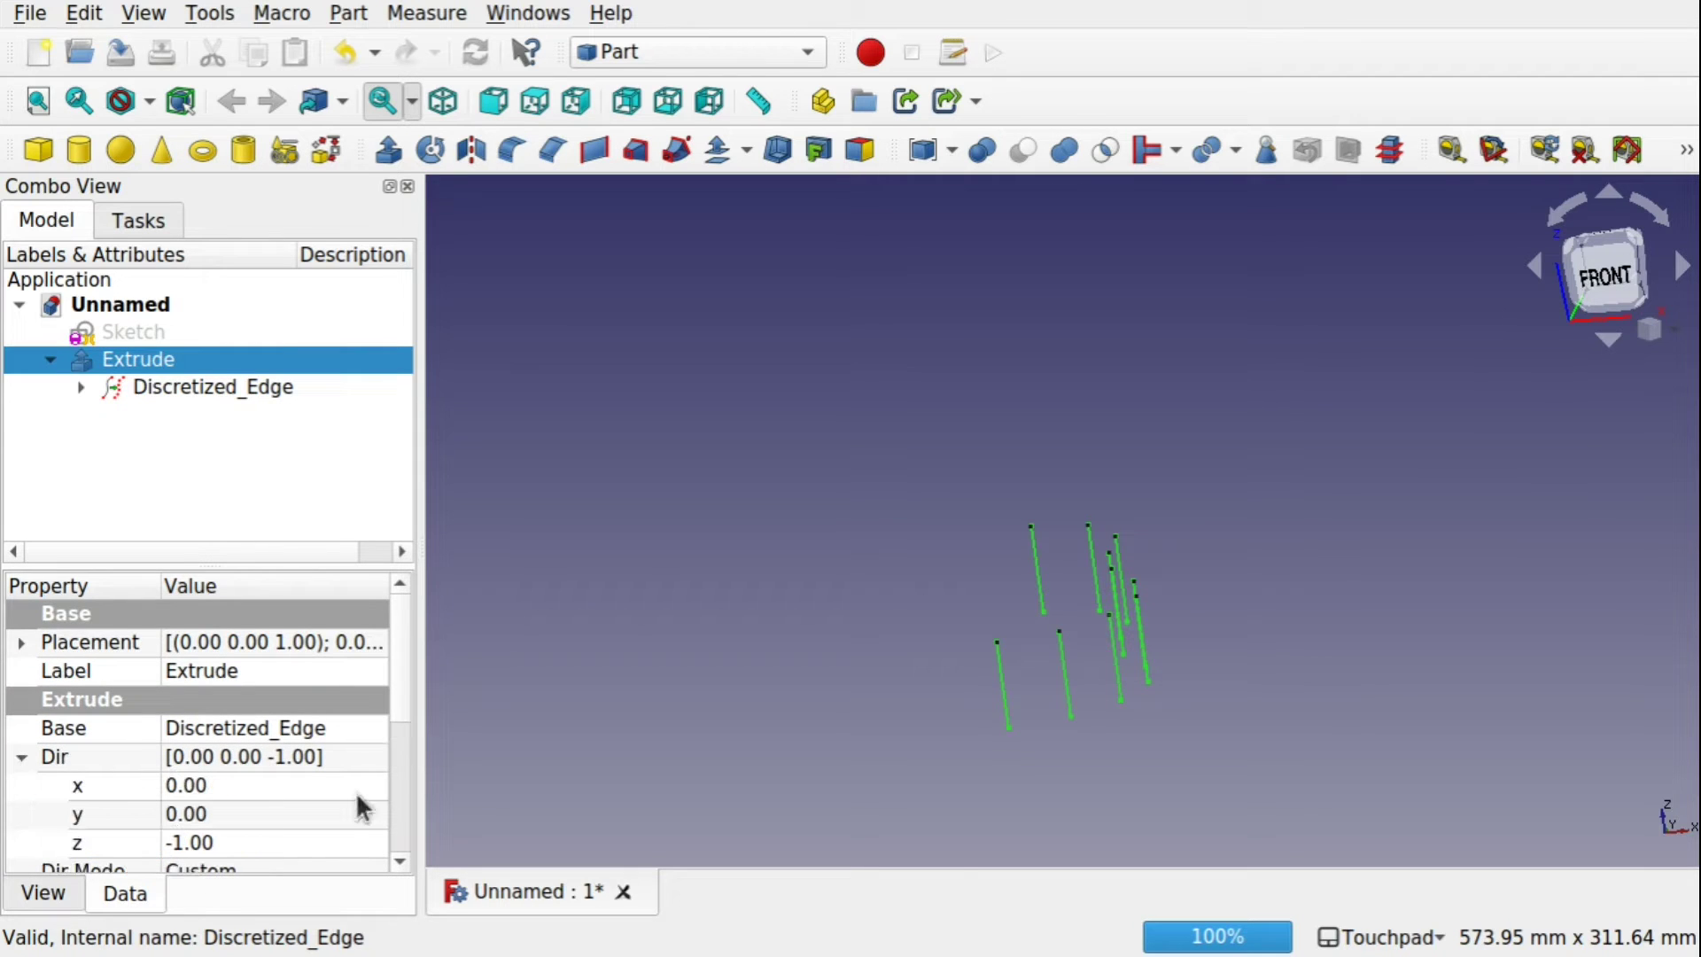
left_click(175, 843)
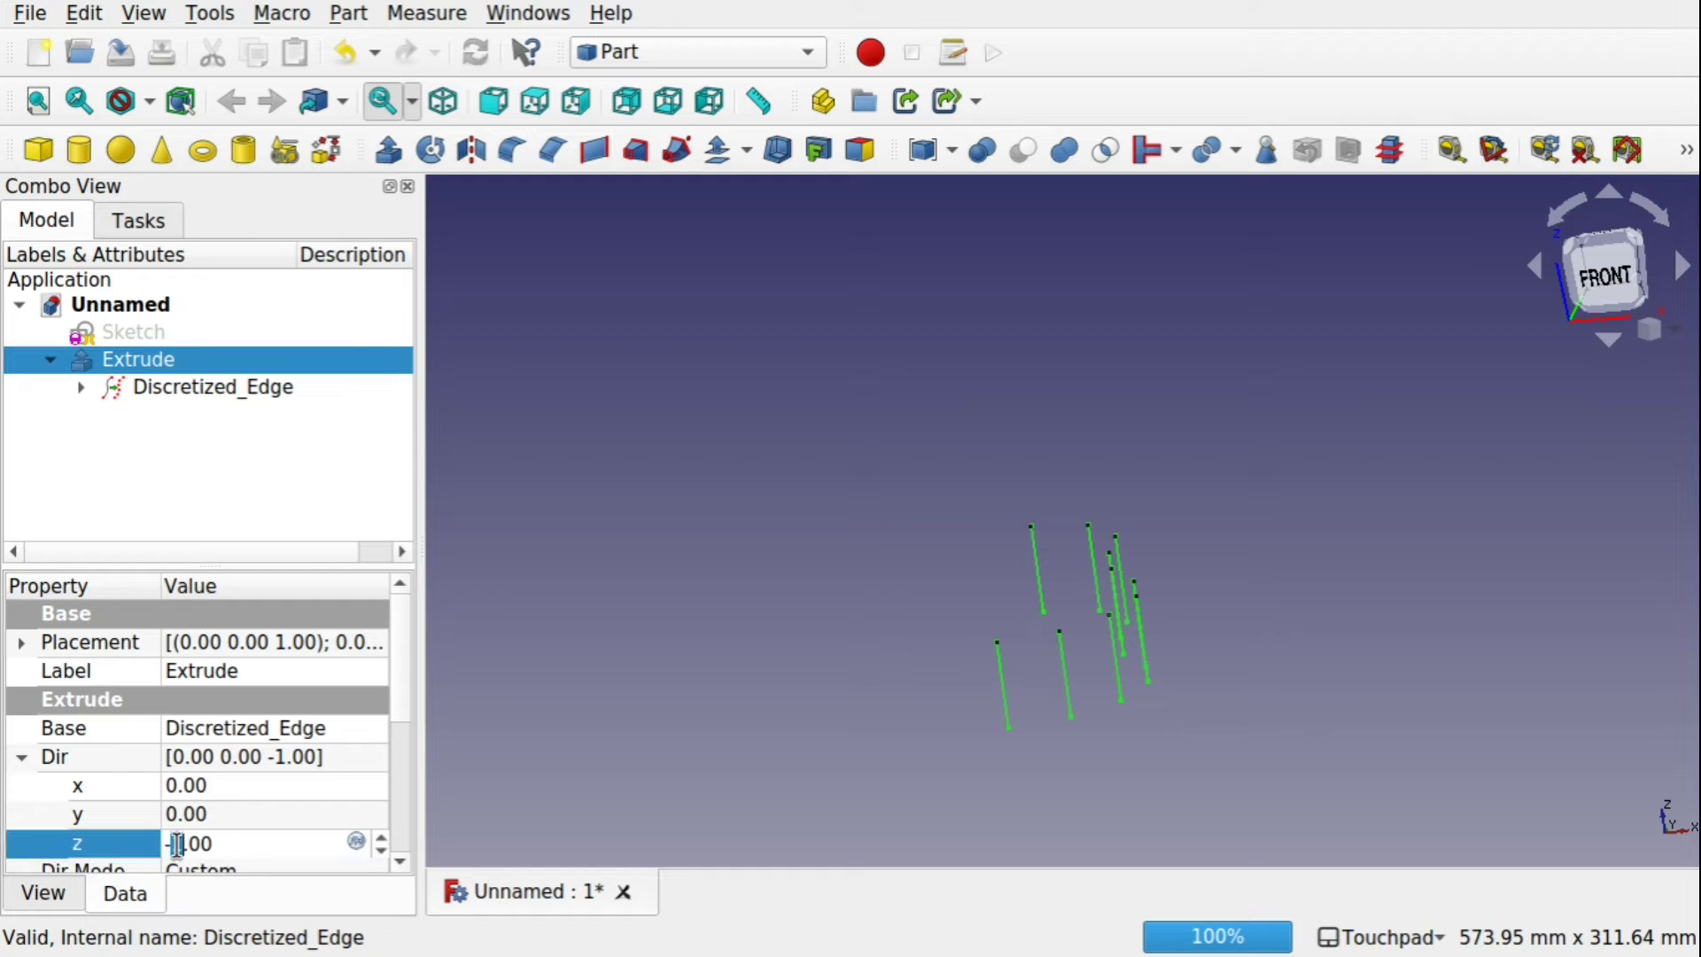
left_click(381, 836)
left_click(381, 836)
left_click(235, 815)
left_click(1126, 619)
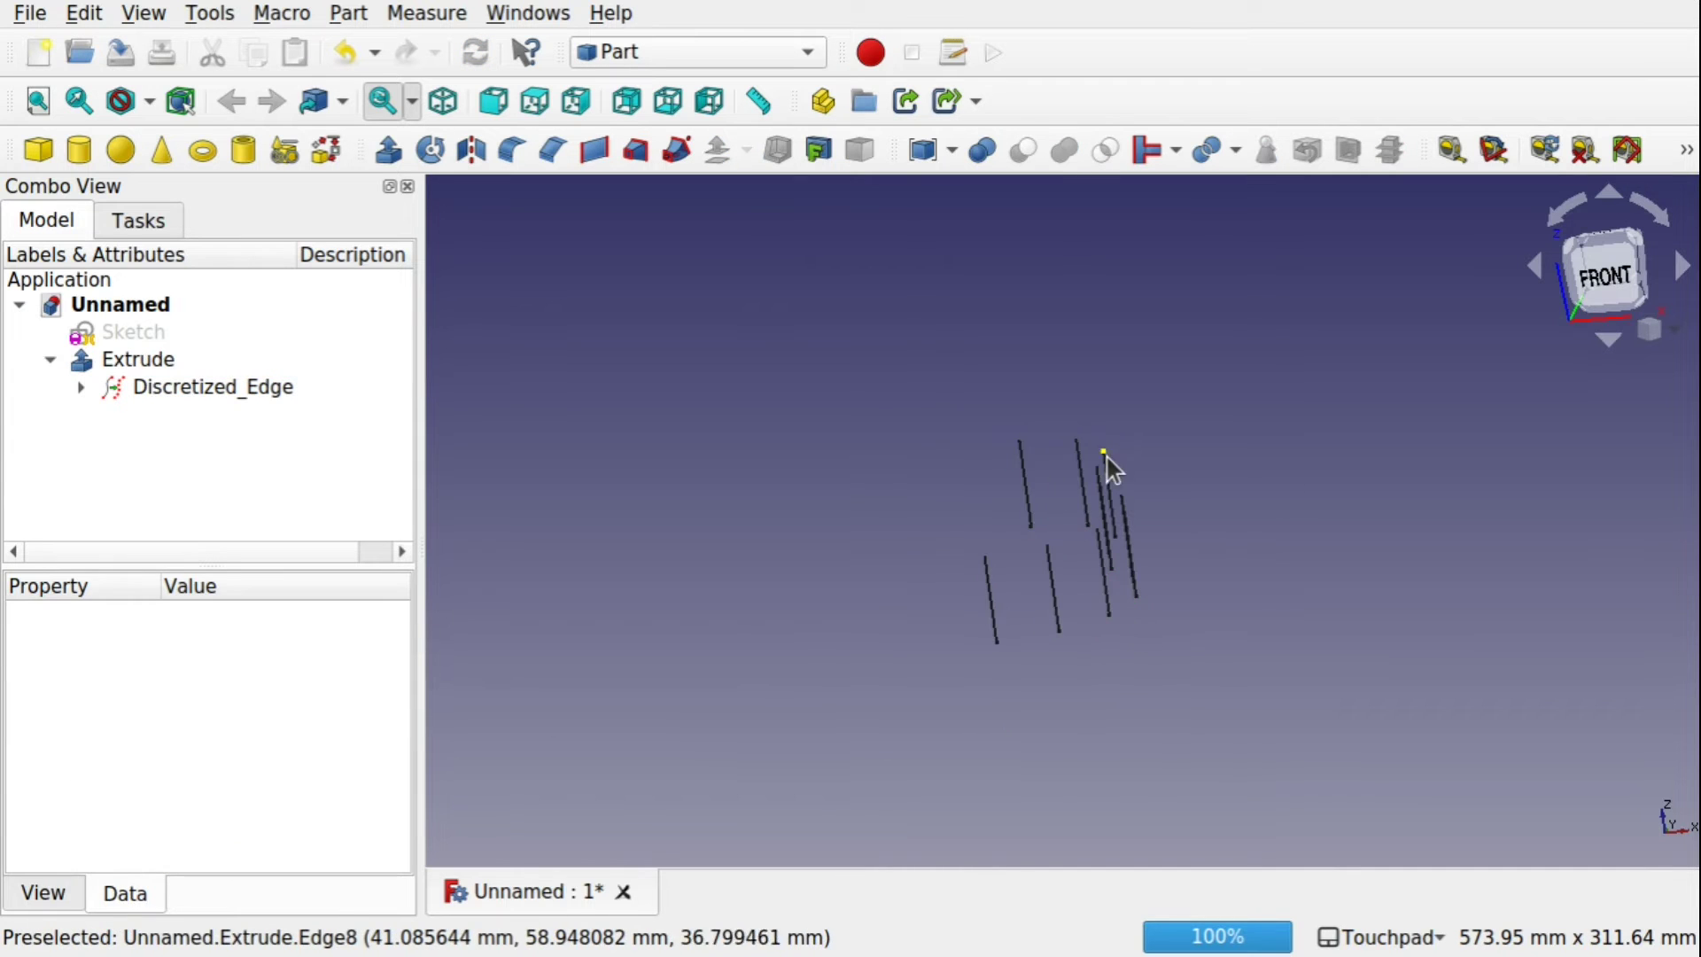
Show the original sketch again alongside the extruded lines
left_click_drag(1112, 472, 1133, 509, "shift")
scroll(1099, 456, "up", 2)
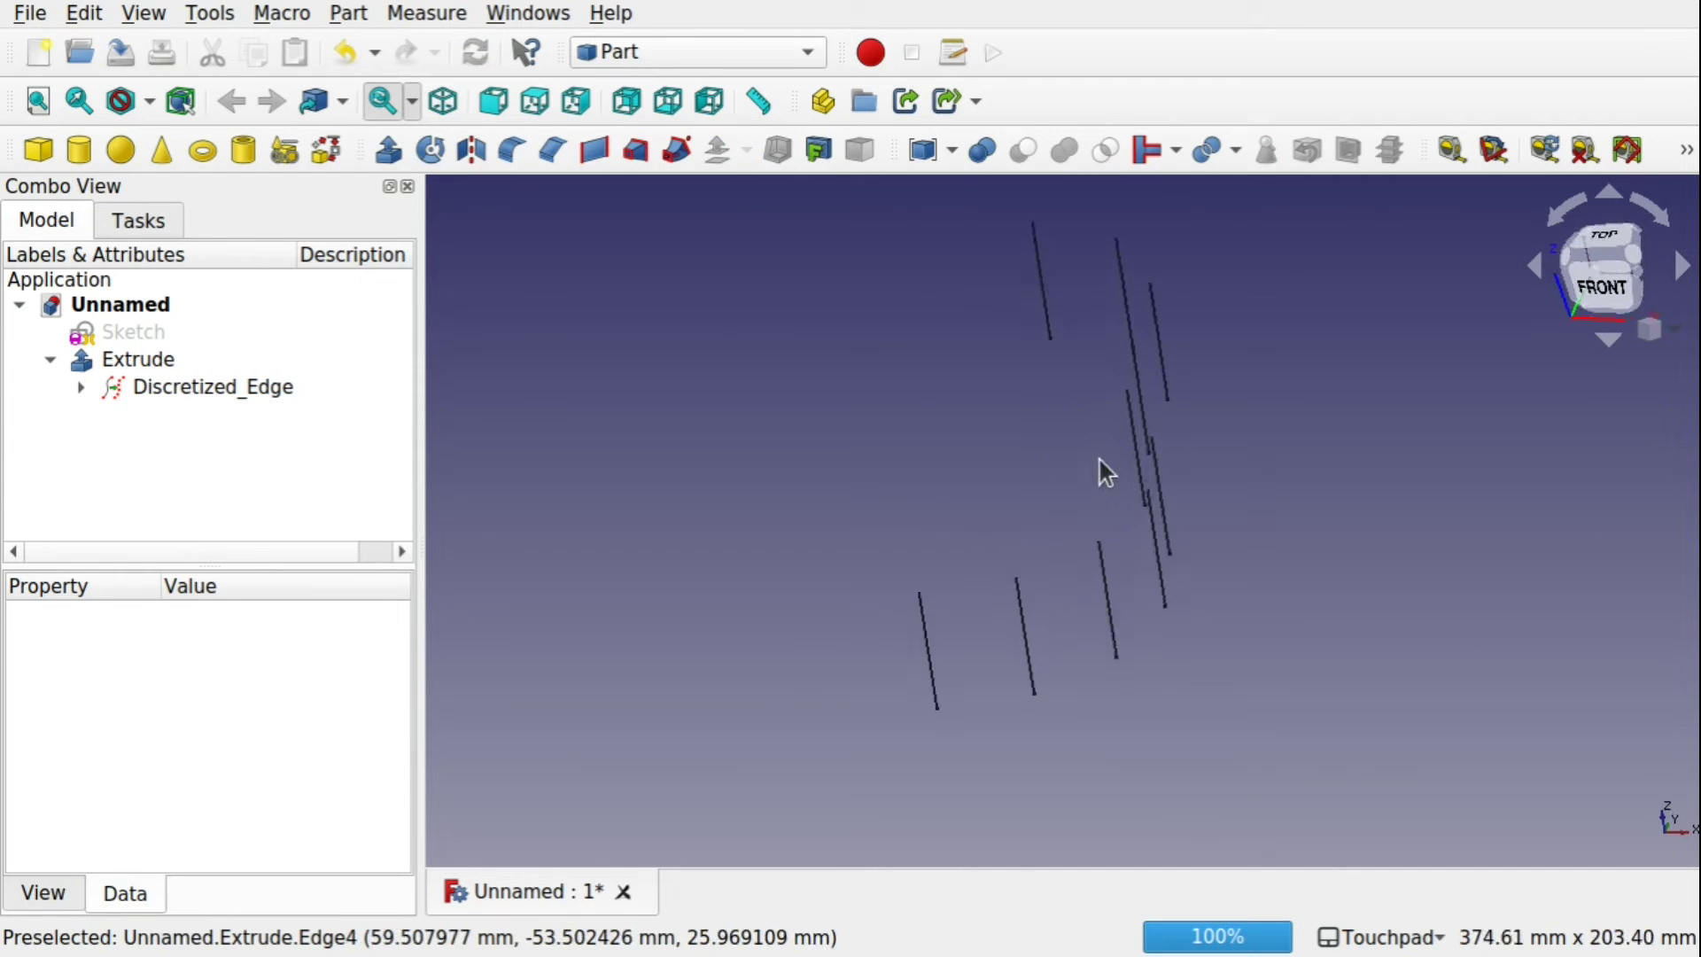
left_click_drag(1269, 529, 953, 555, "shift")
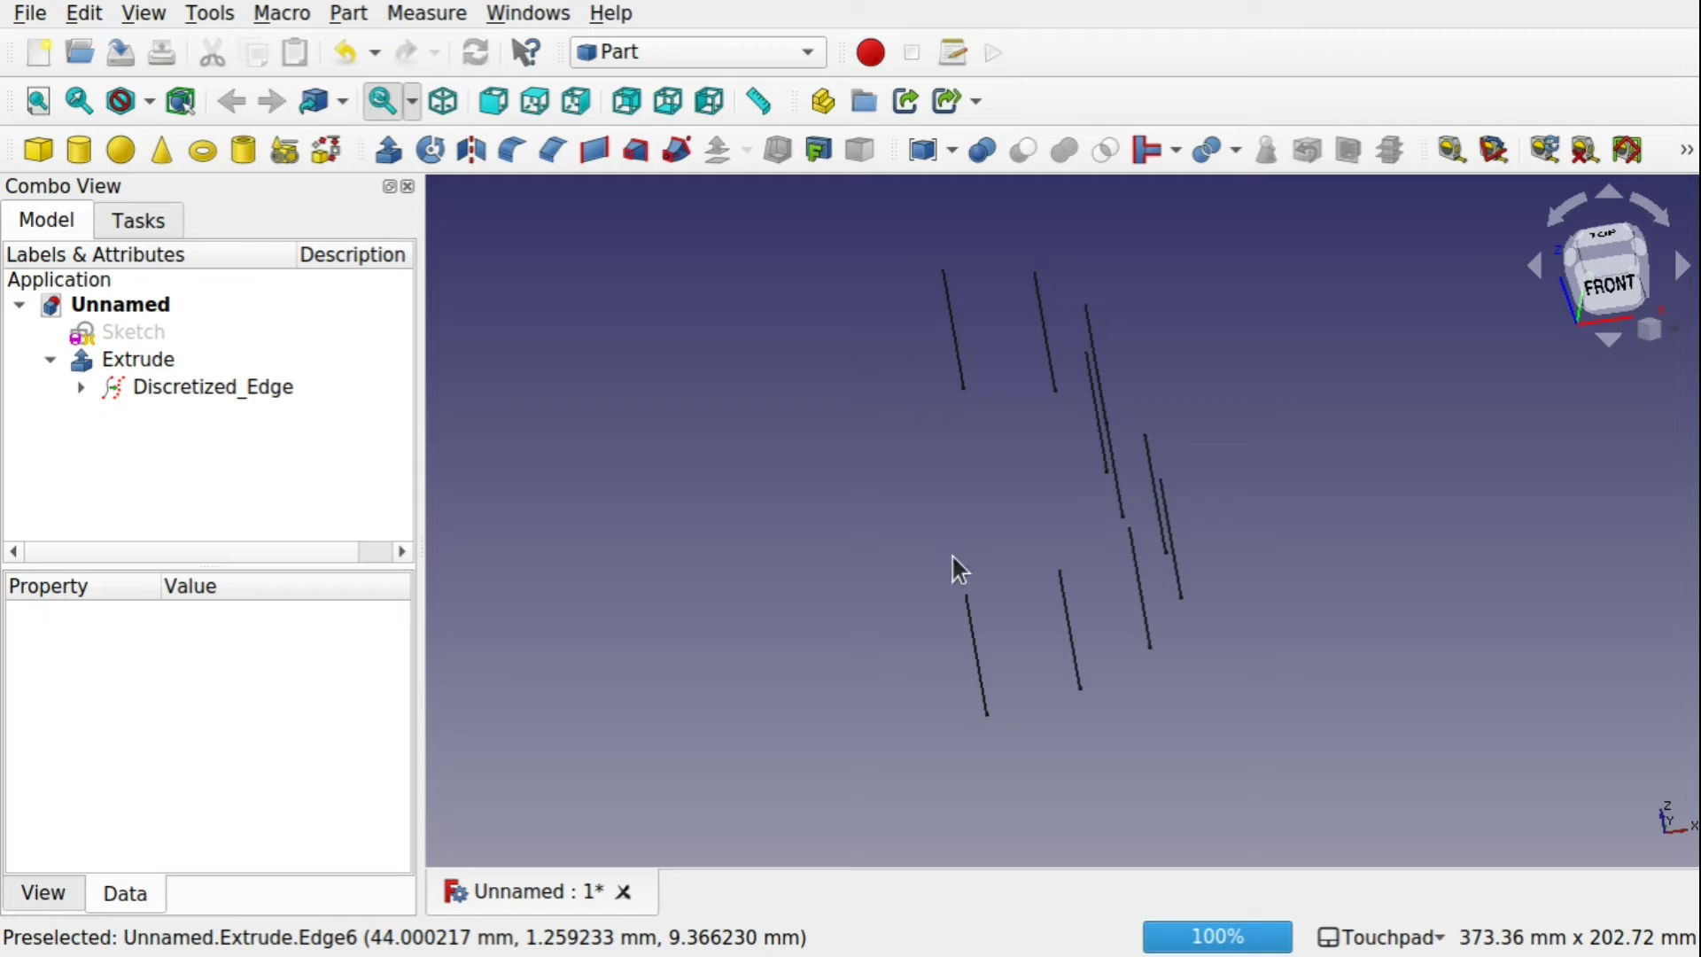
left_click(114, 328)
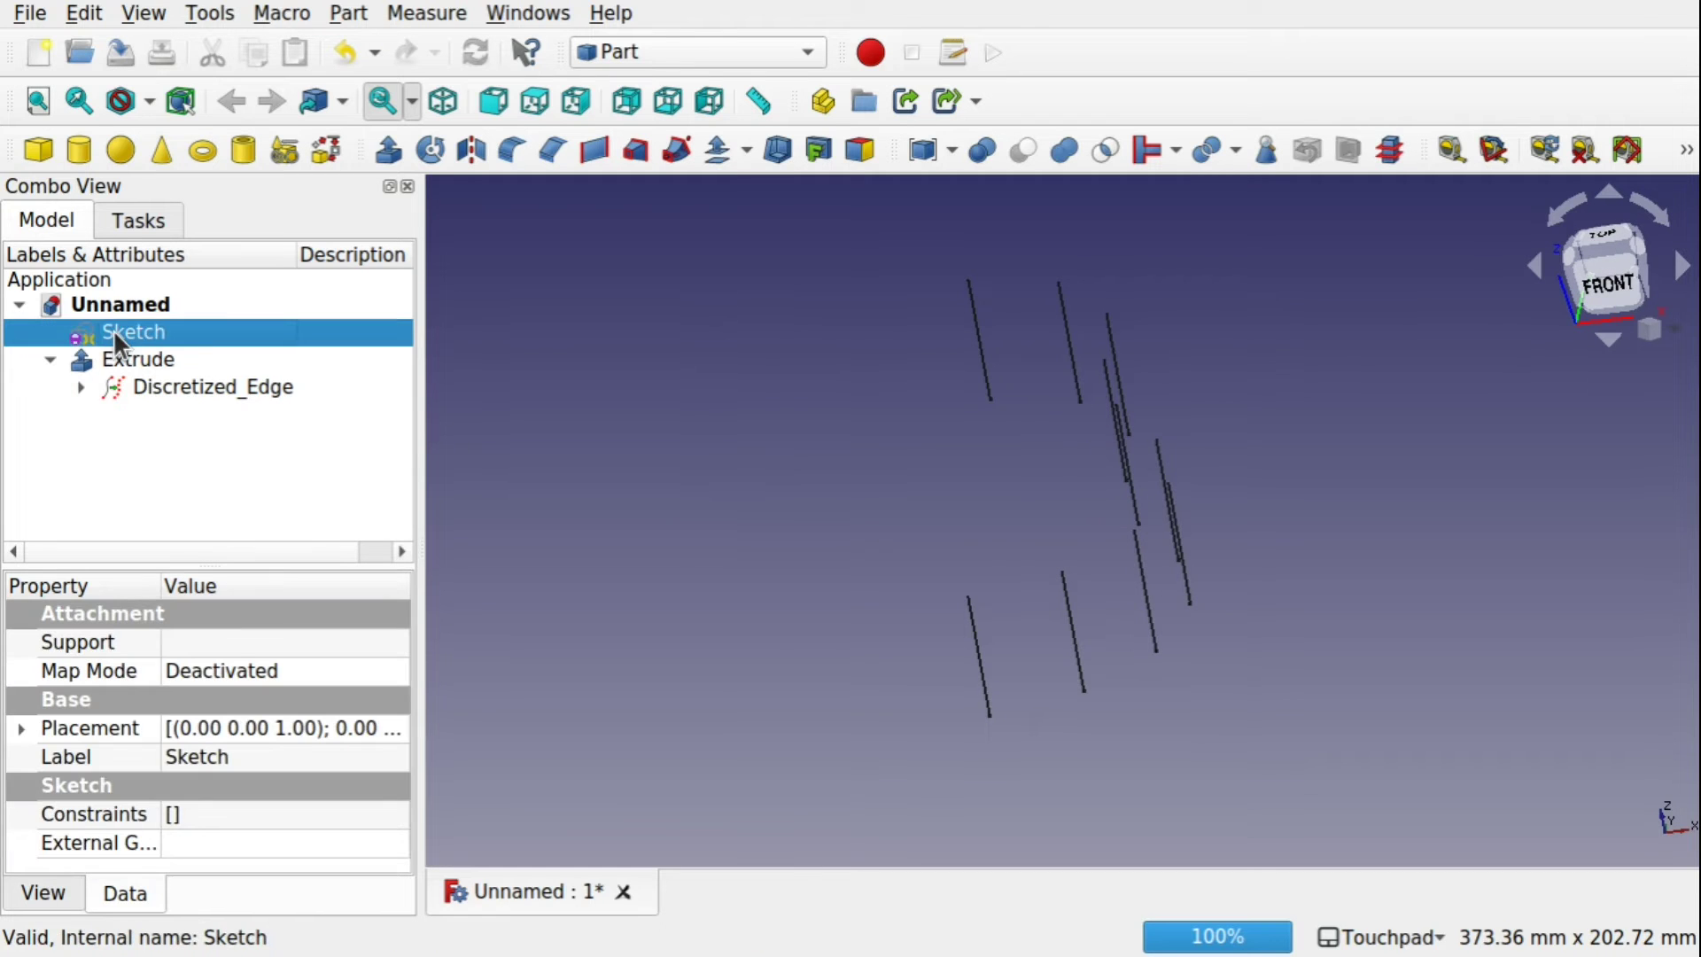
key("space")
Switch to the Curves workbench and discretize the sketch's short vertical line into points
left_click(992, 546)
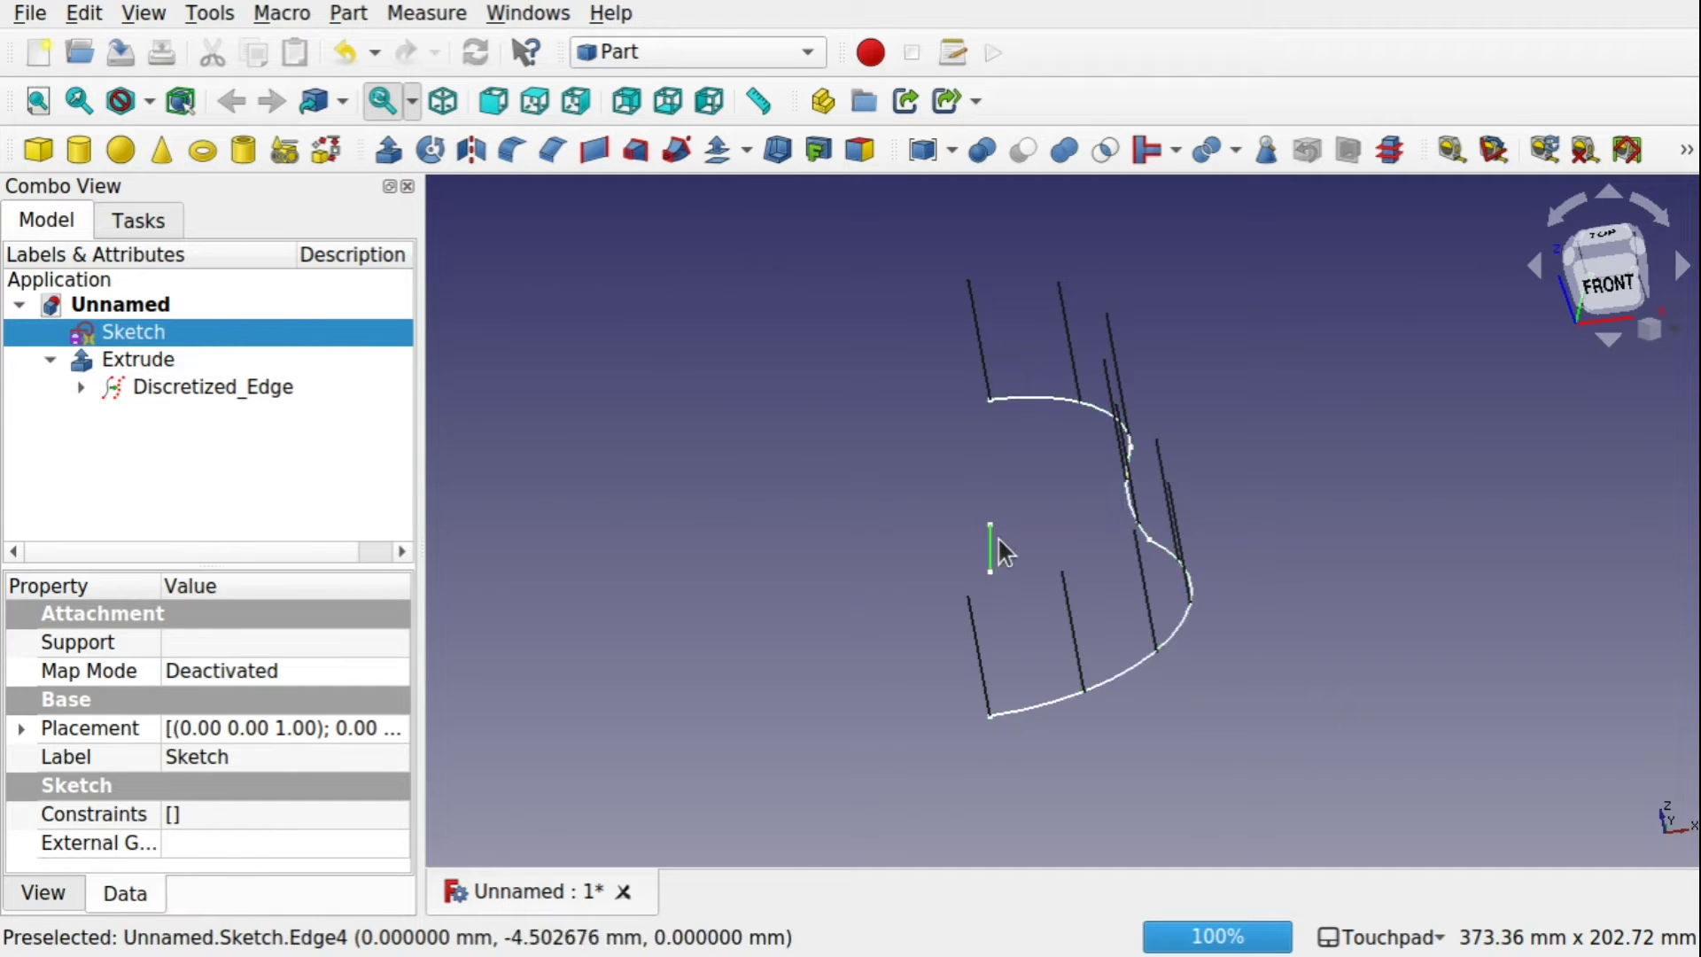
left_click(707, 58)
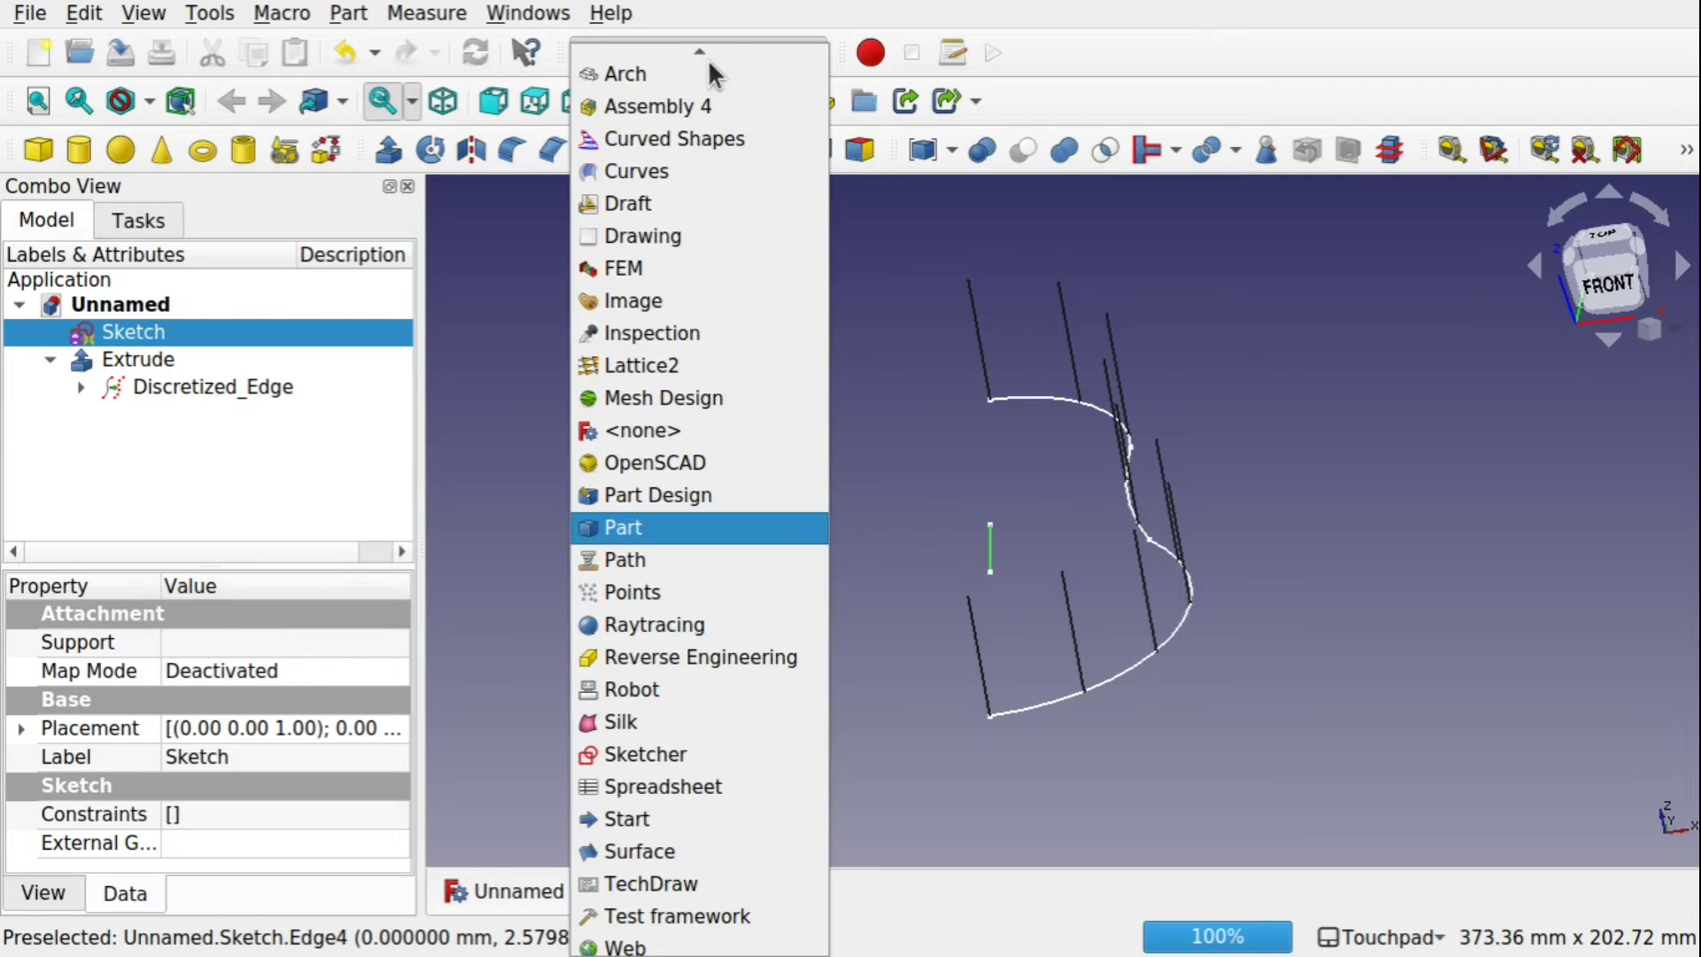
left_click(666, 170)
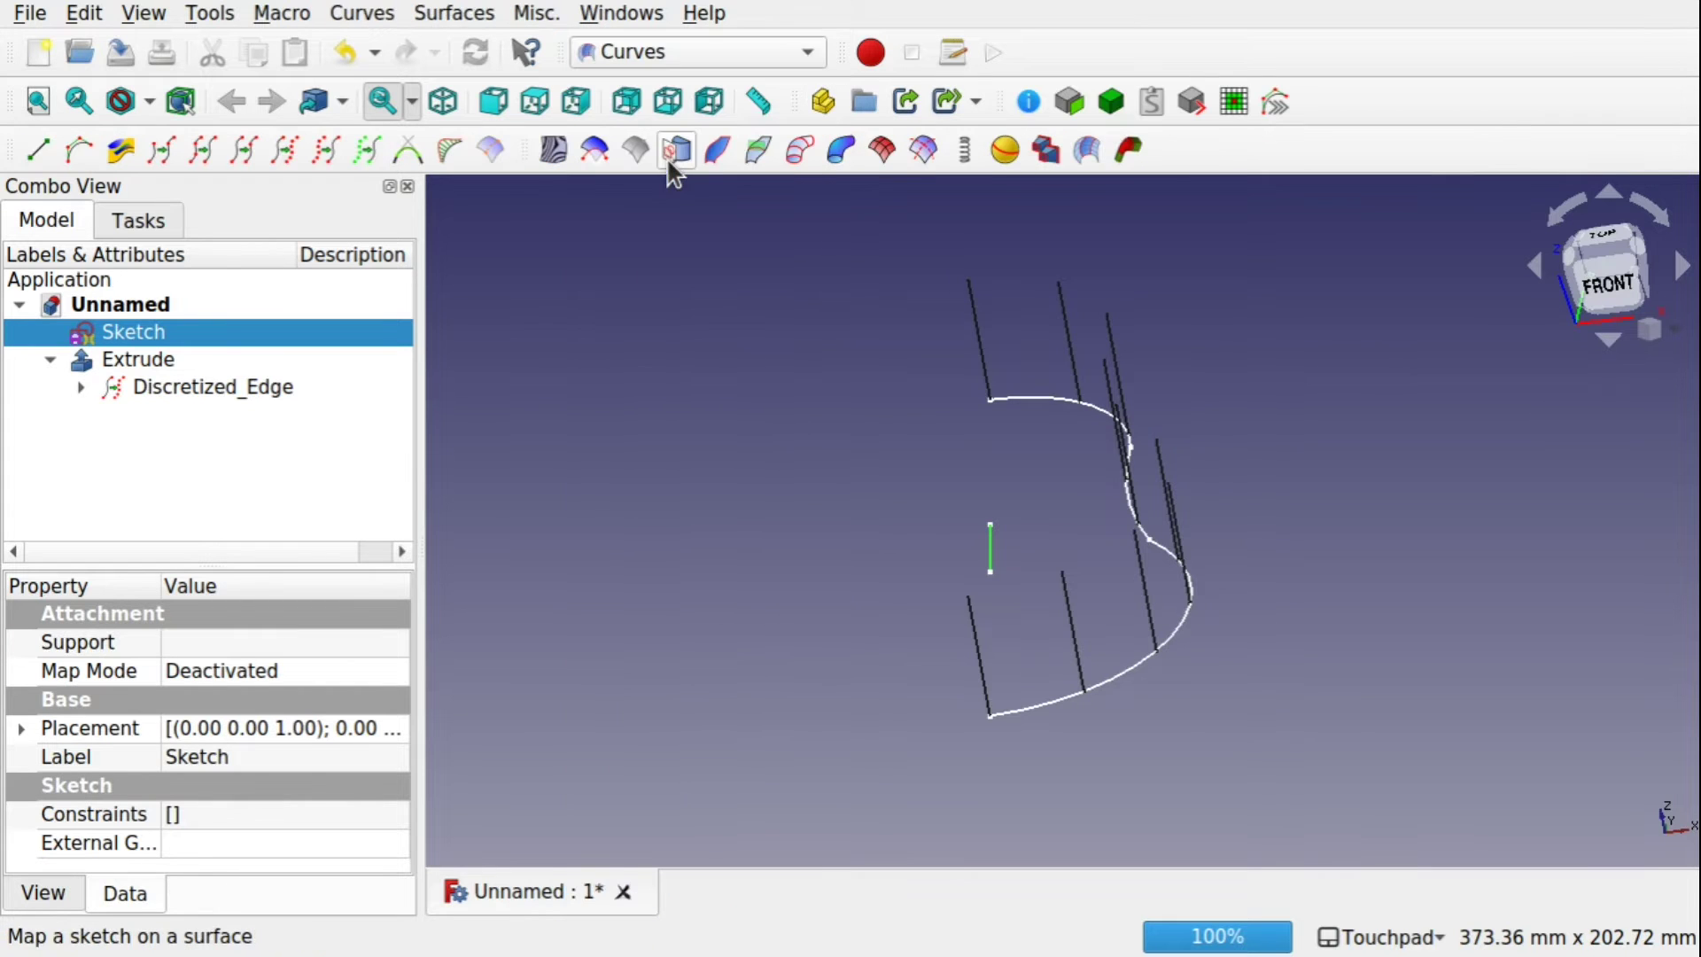
left_click(824, 417)
left_click(990, 555)
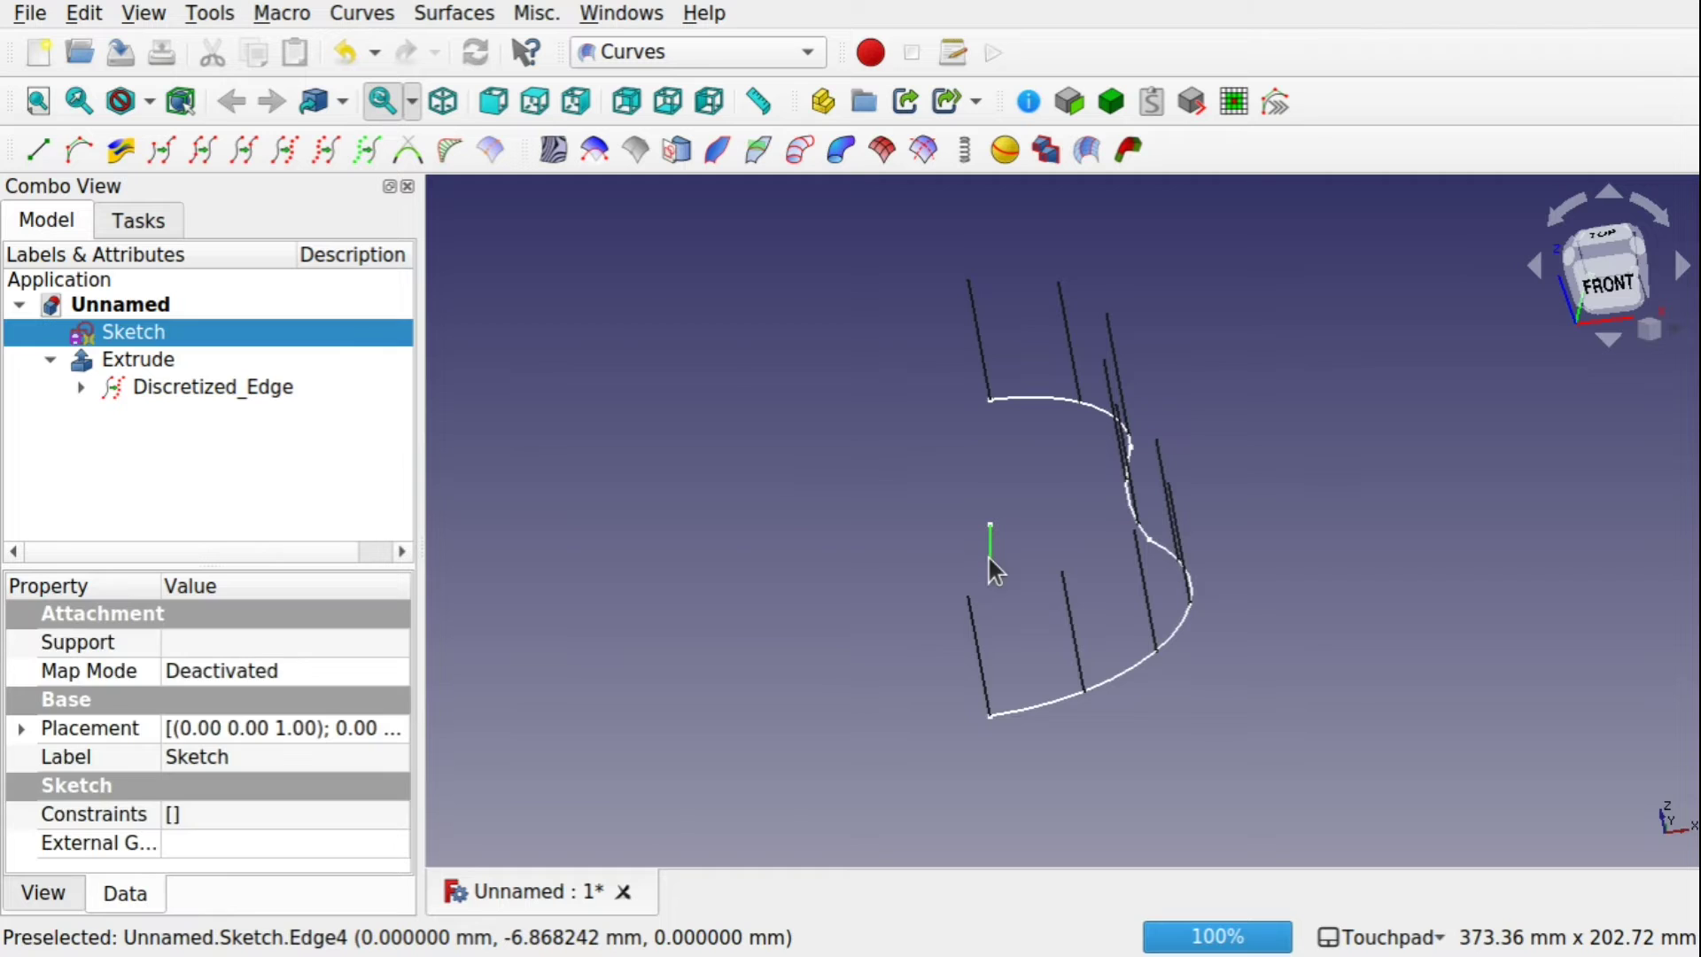
left_click(276, 152)
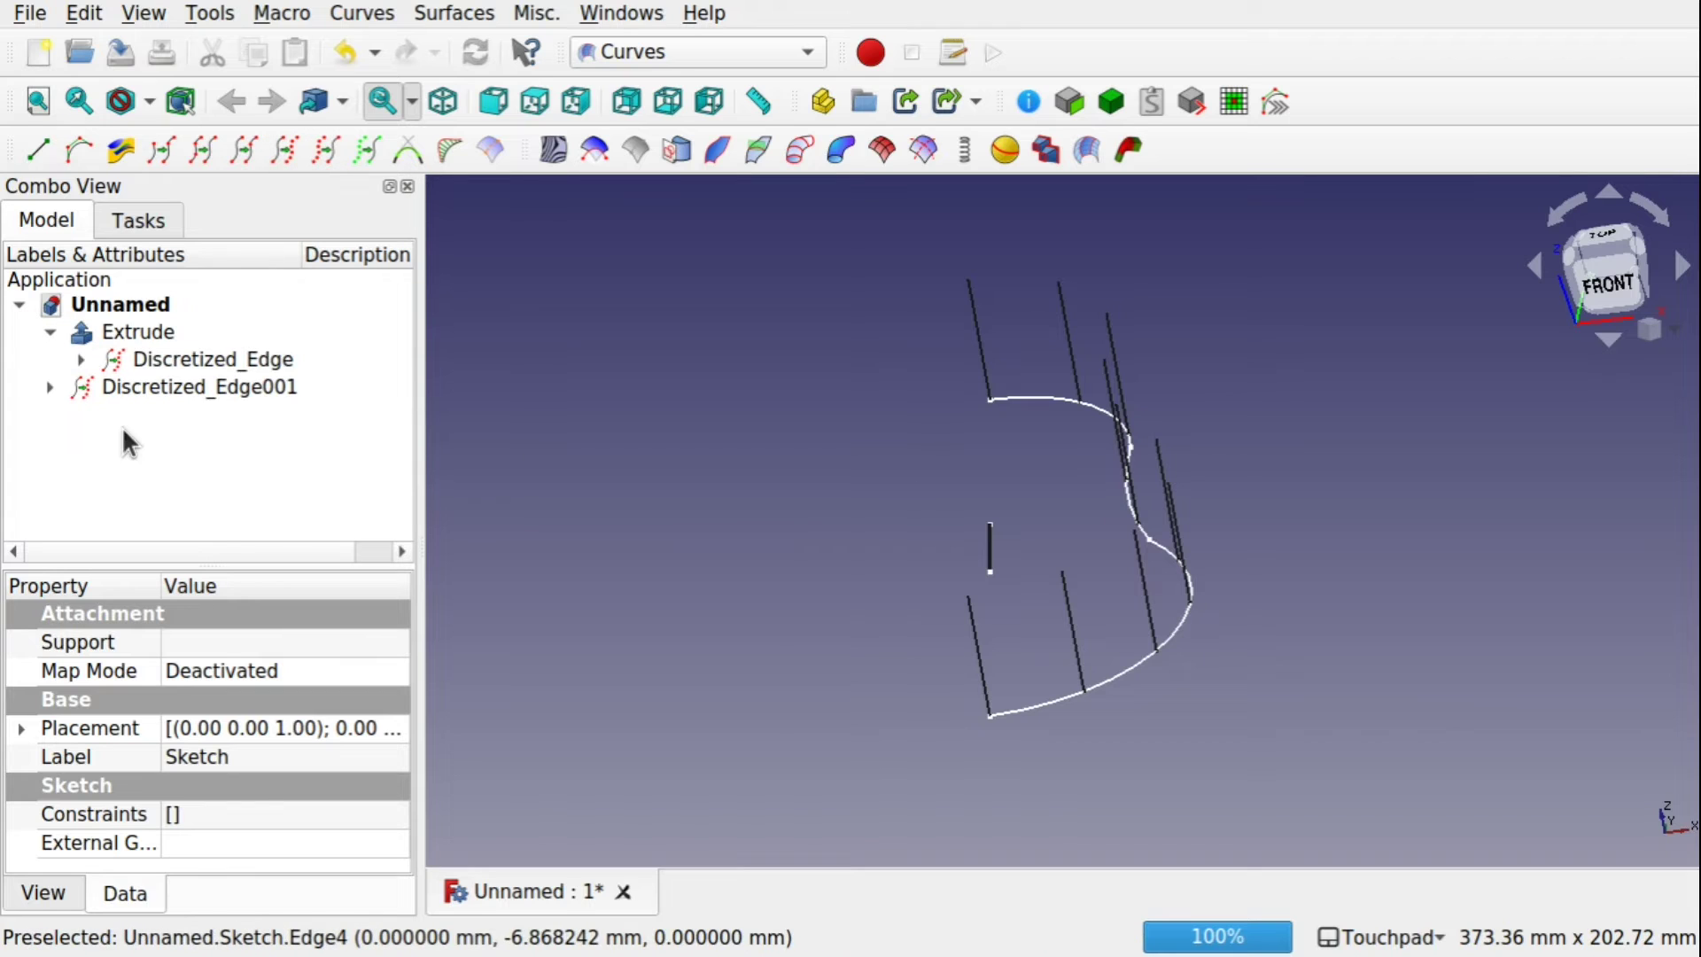
Set the number of points on the short line's discretization to 3
left_click(189, 389)
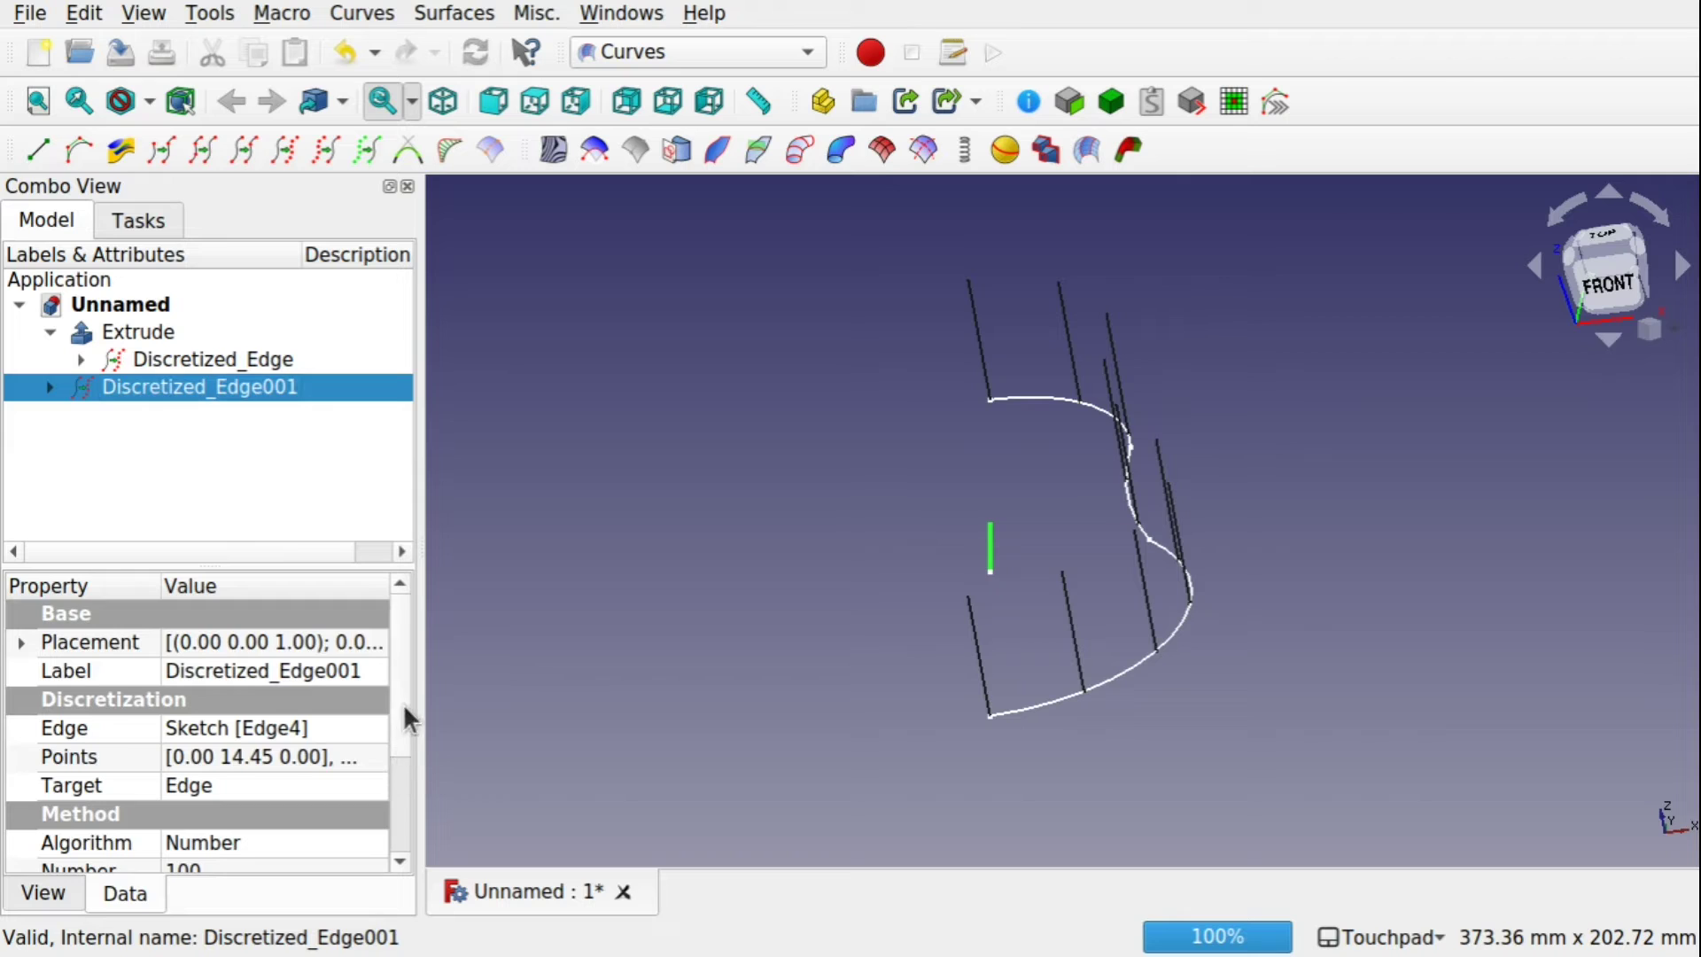
left_click_drag(404, 708, 403, 813)
left_click(208, 714)
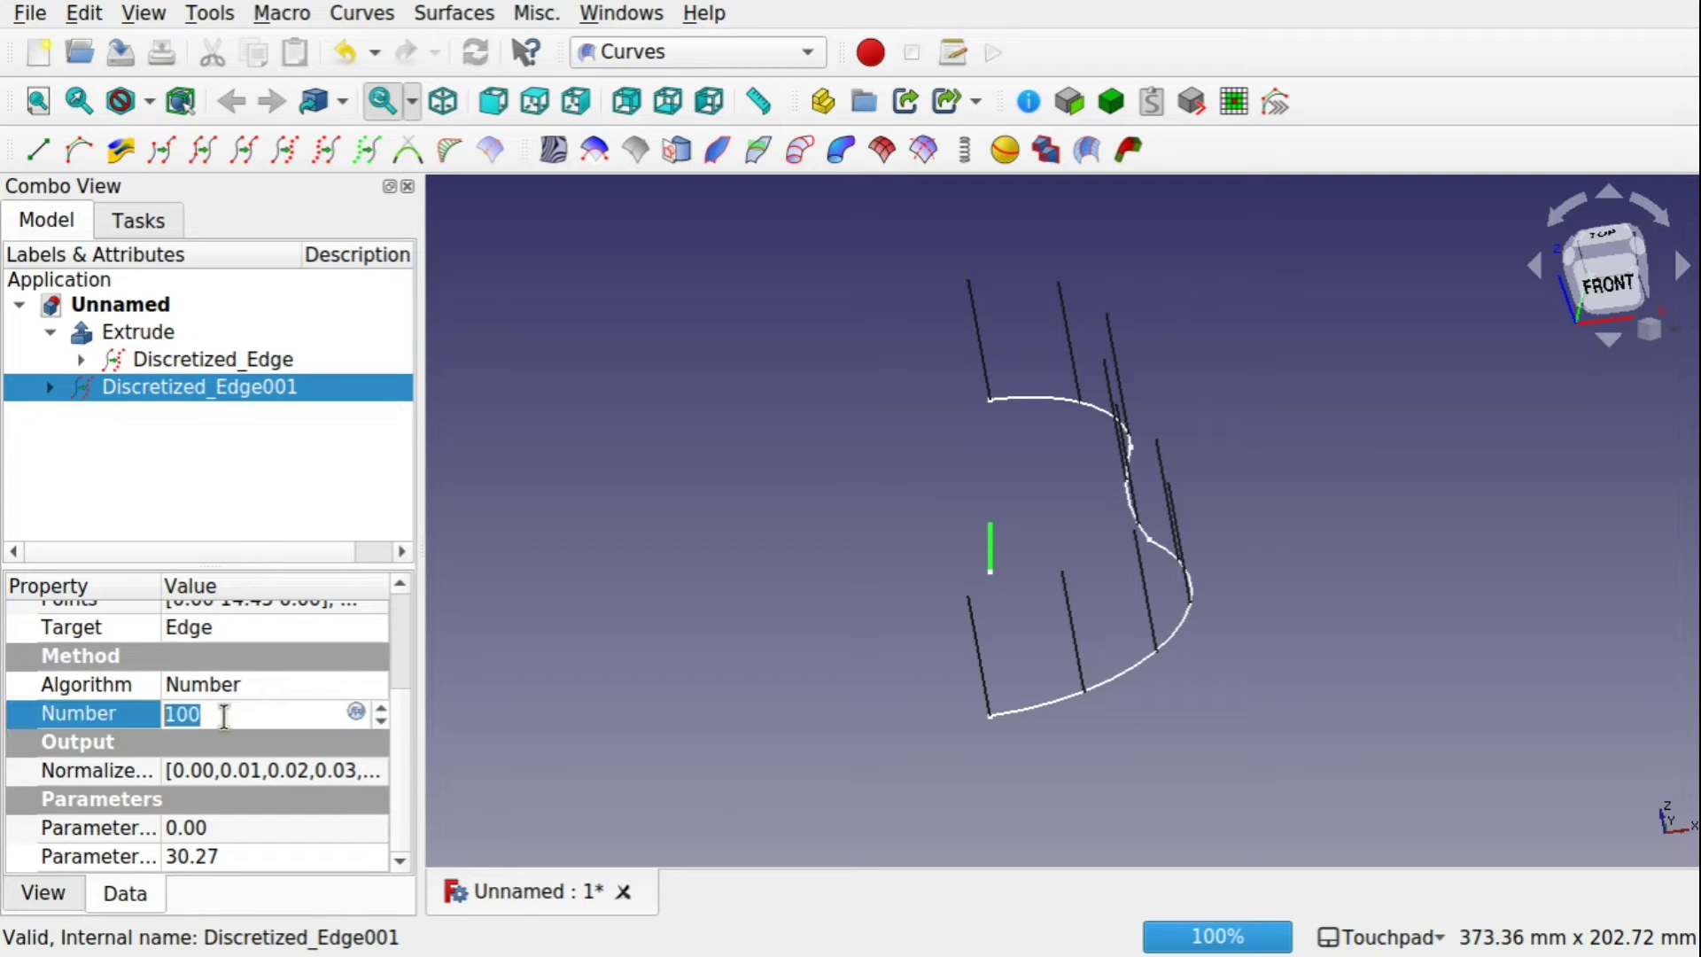
type("1")
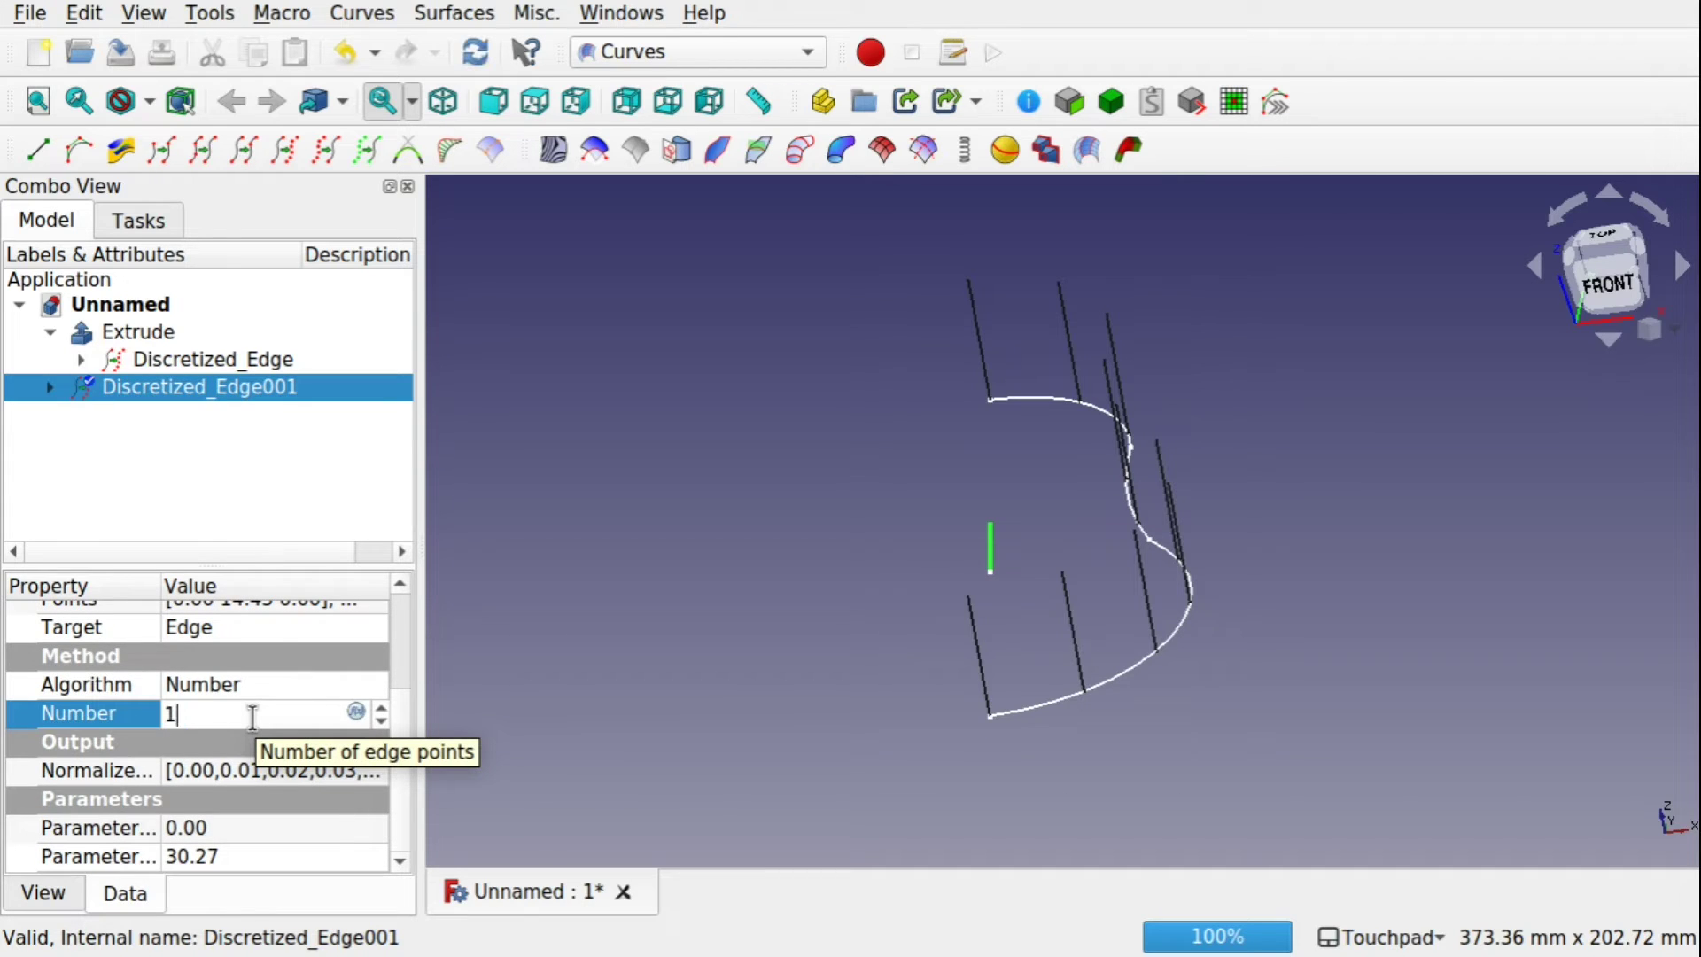
left_click(294, 684)
left_click(193, 715)
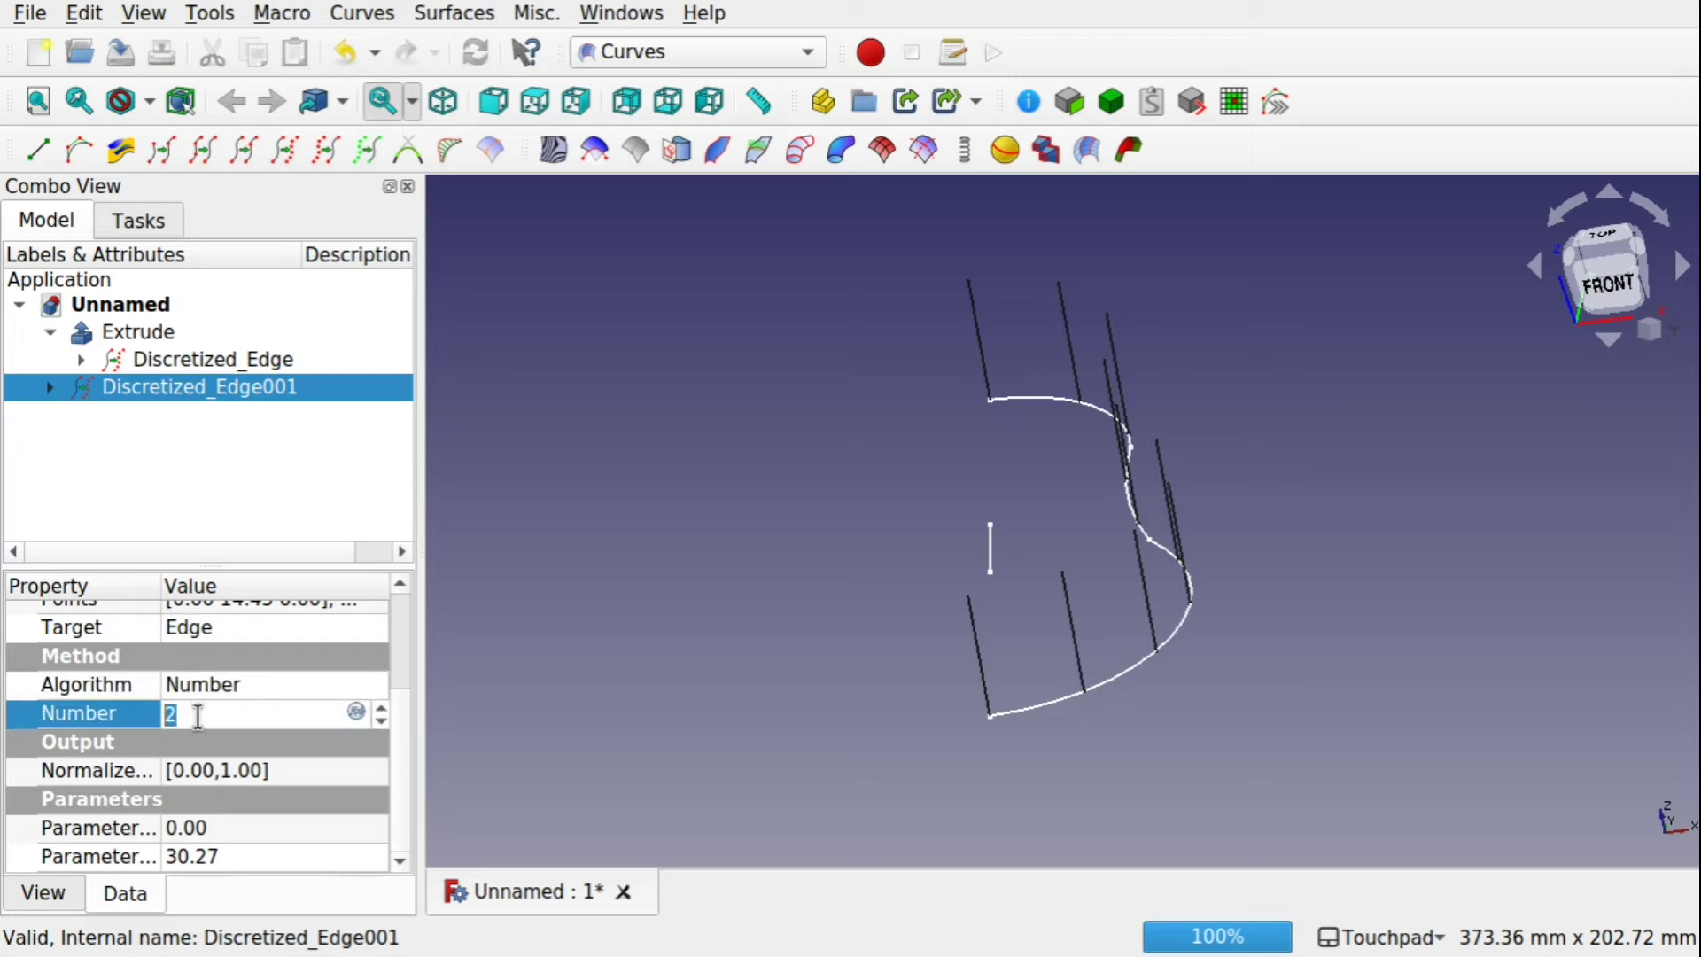
type("3")
key("Return")
left_click(289, 682)
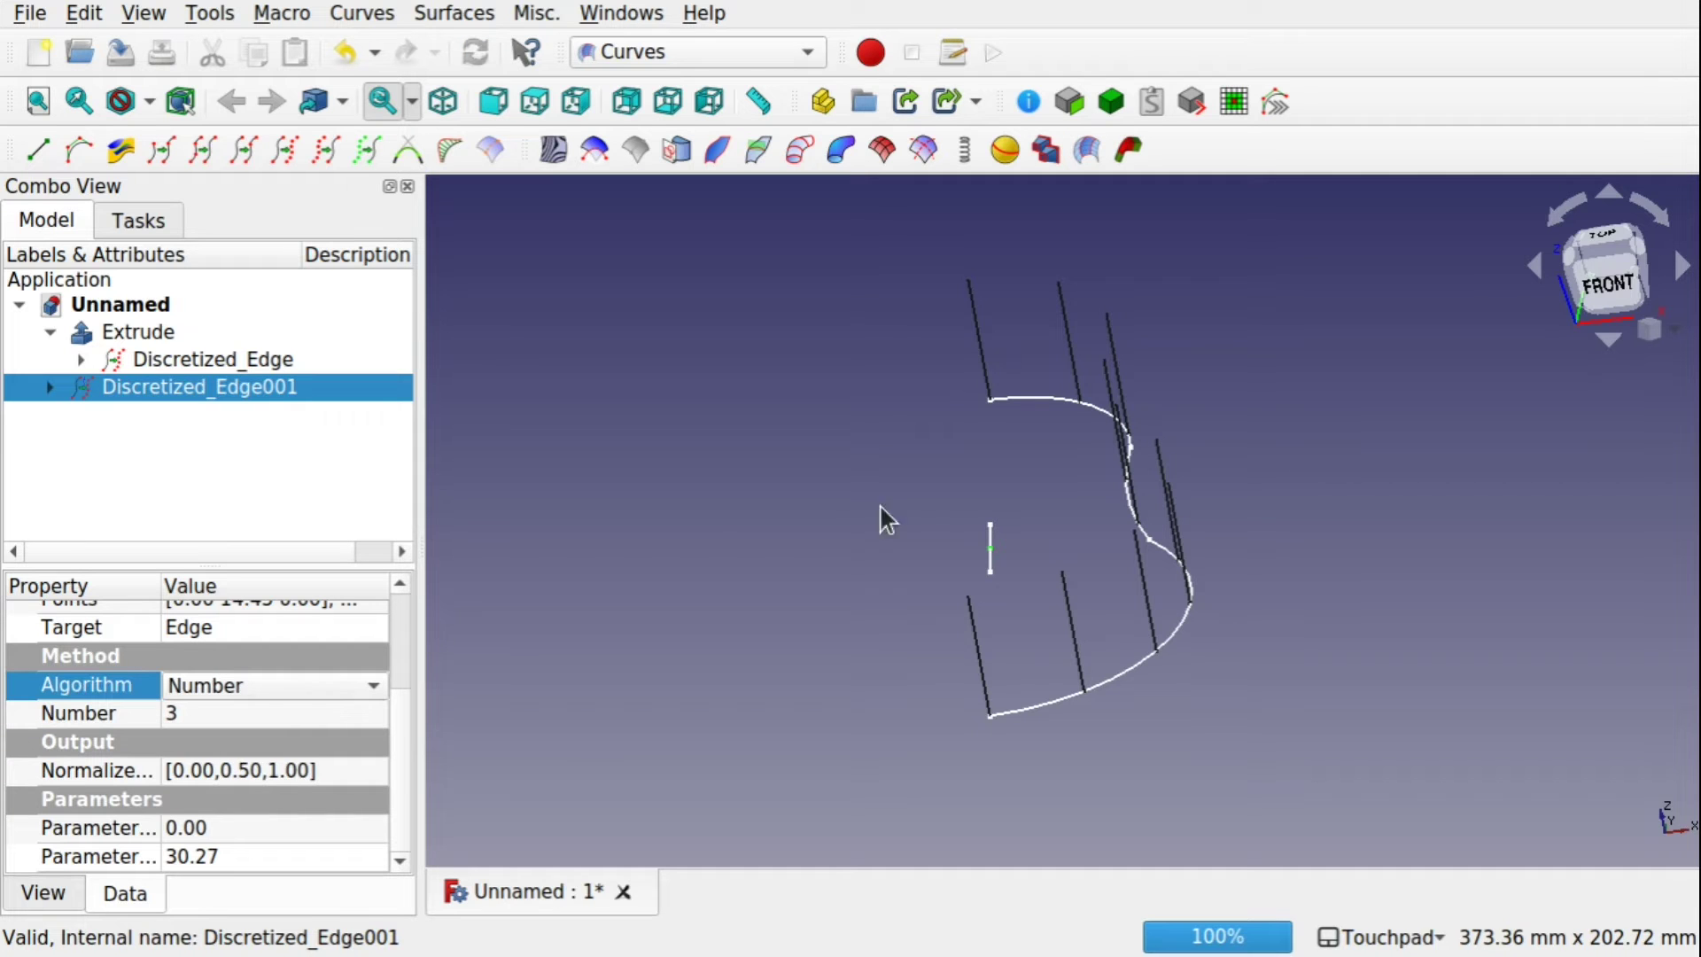
Hide the original sketch, leaving the discretized points of the short line and the extruded profile lines displayed
left_click_drag(1003, 556, 1068, 568, "alt")
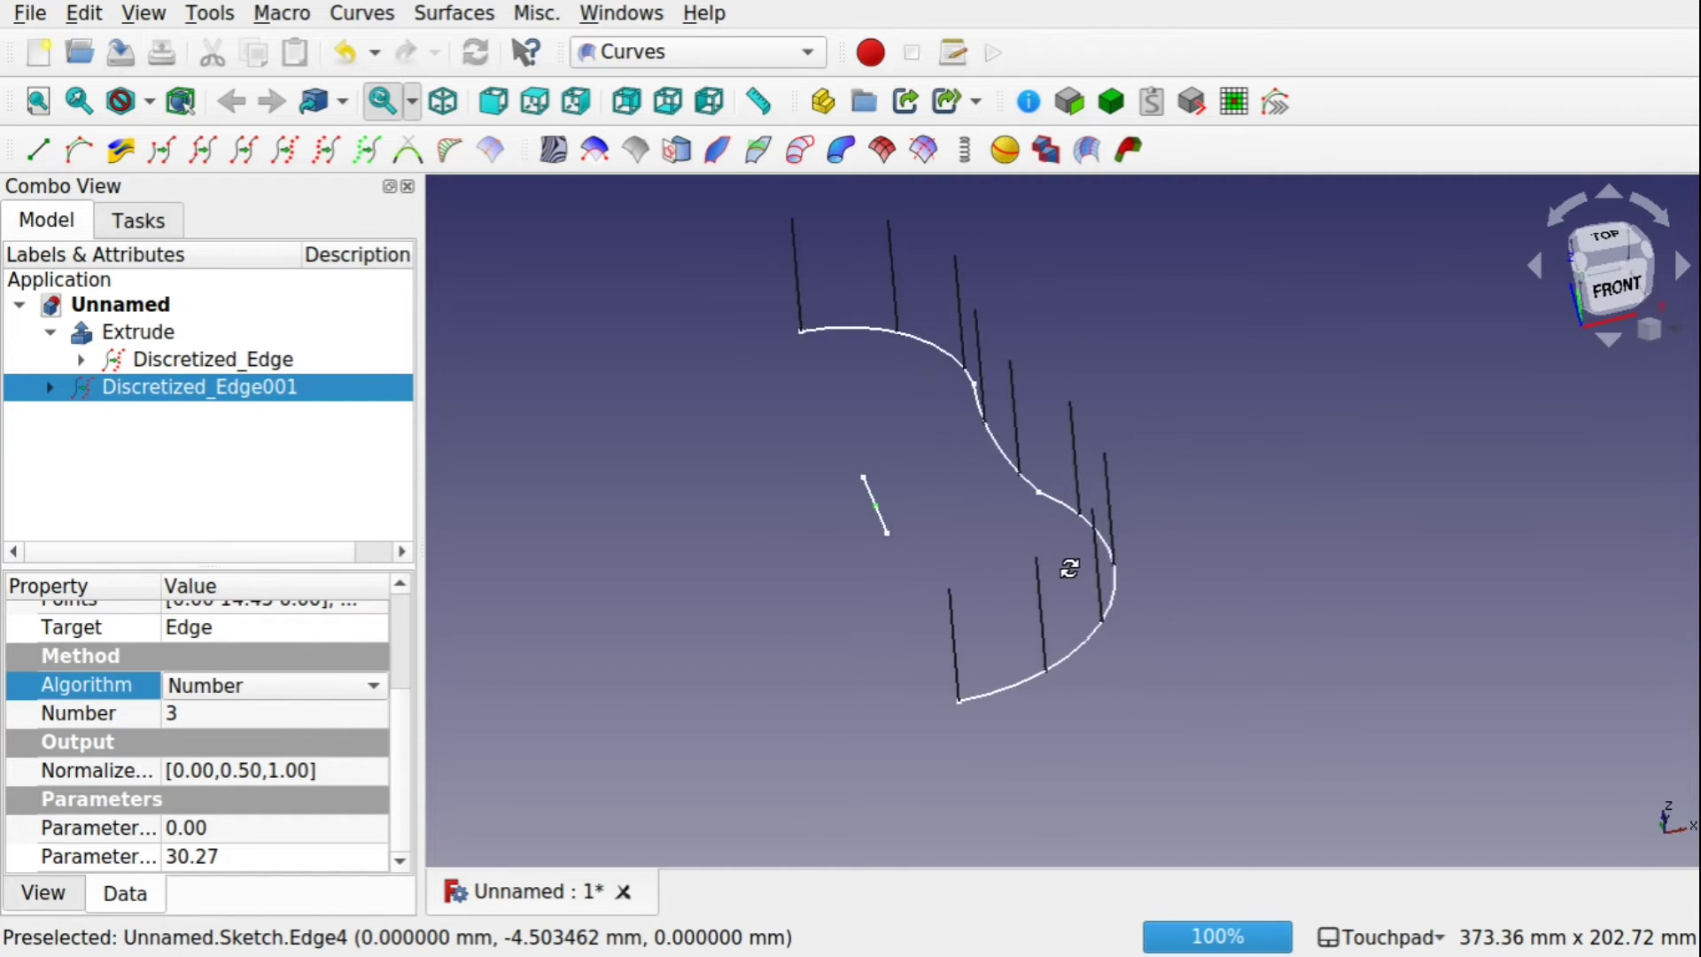
left_click(885, 527)
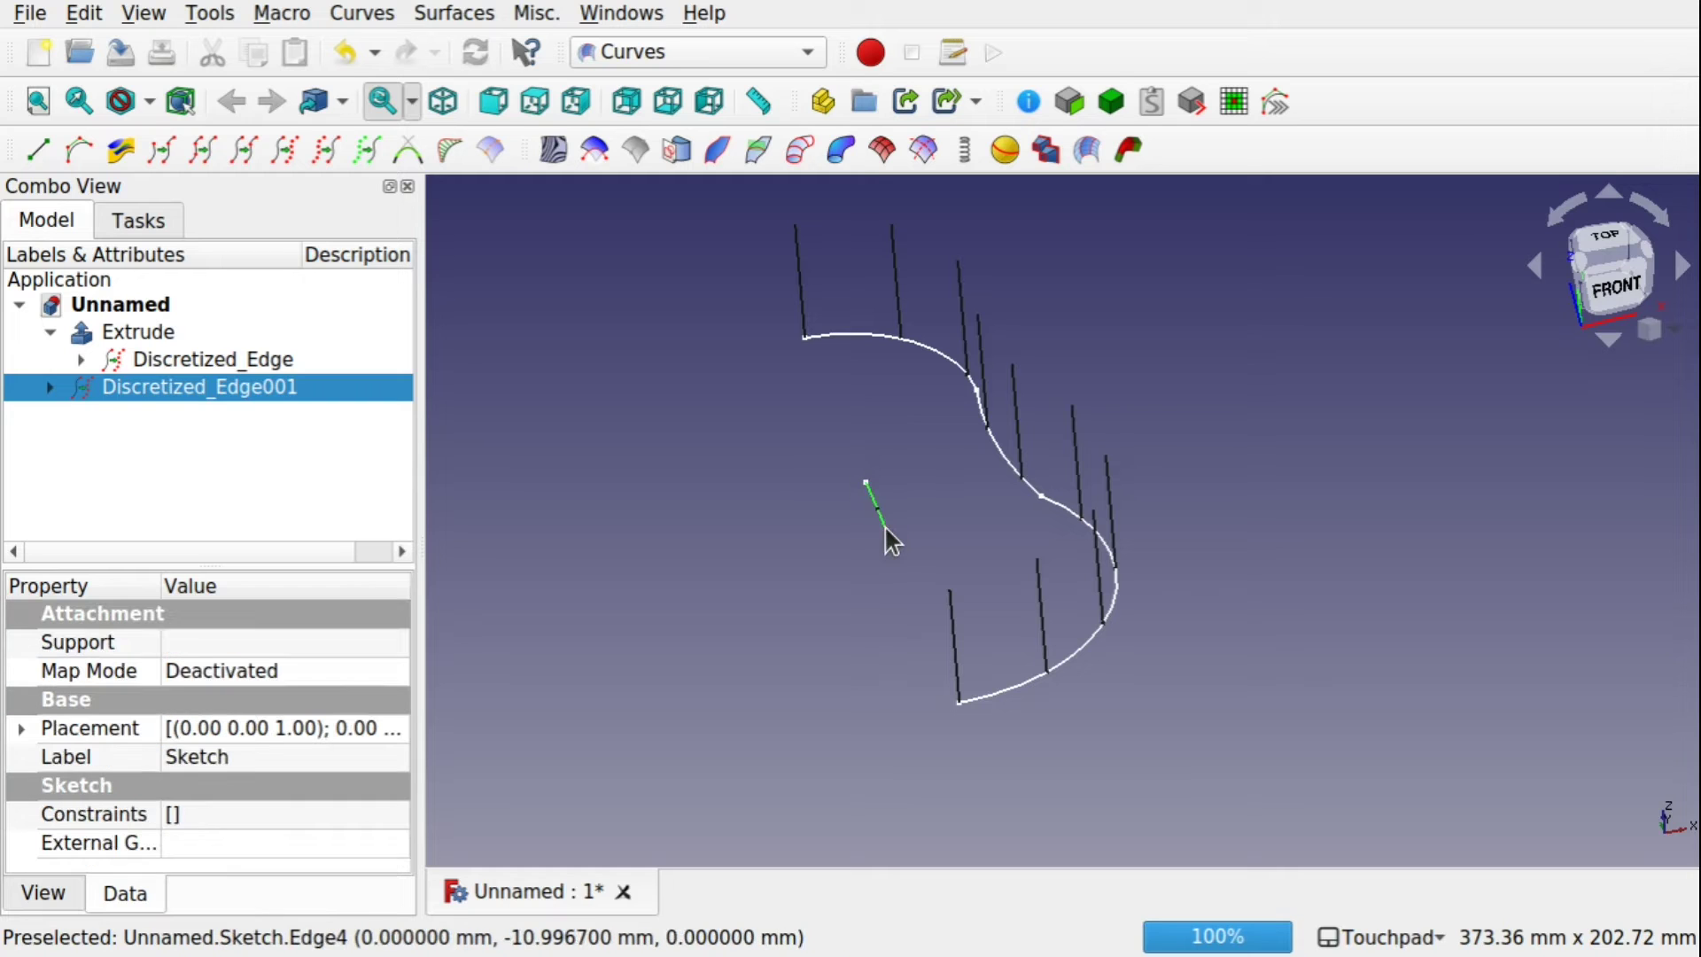
scroll(885, 528, "up", 4)
key("space")
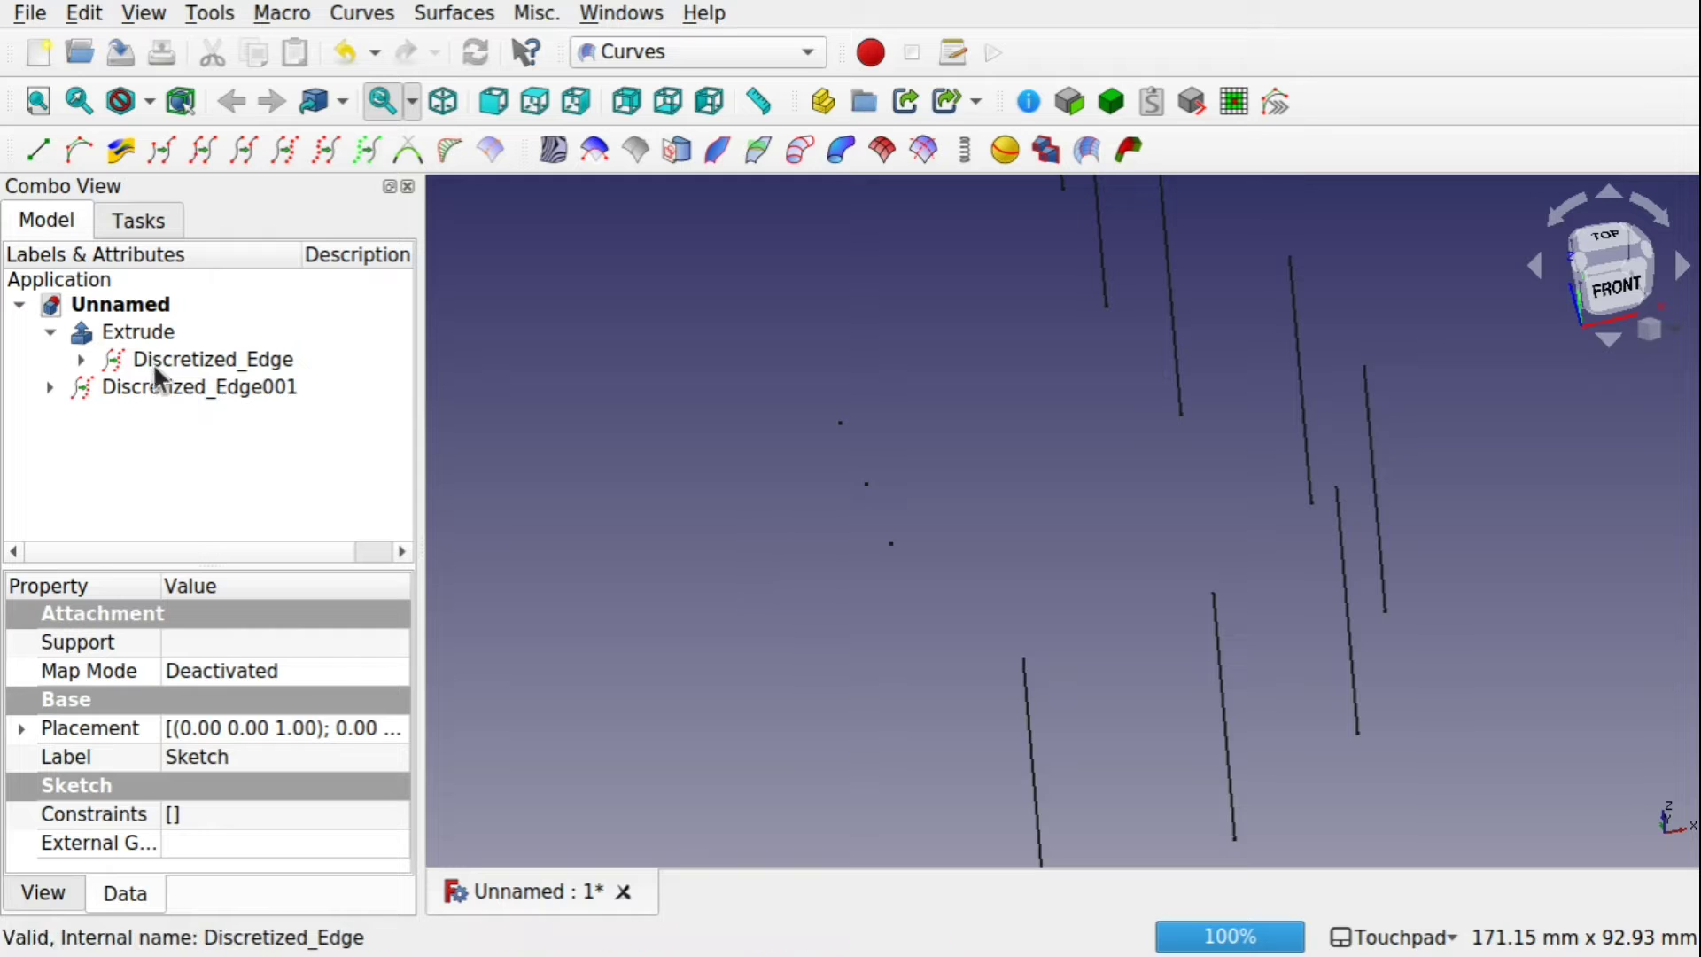
Switch to the Part workbench and start an extrusion of the short line's three points with a 40 mm length along
left_click(191, 389)
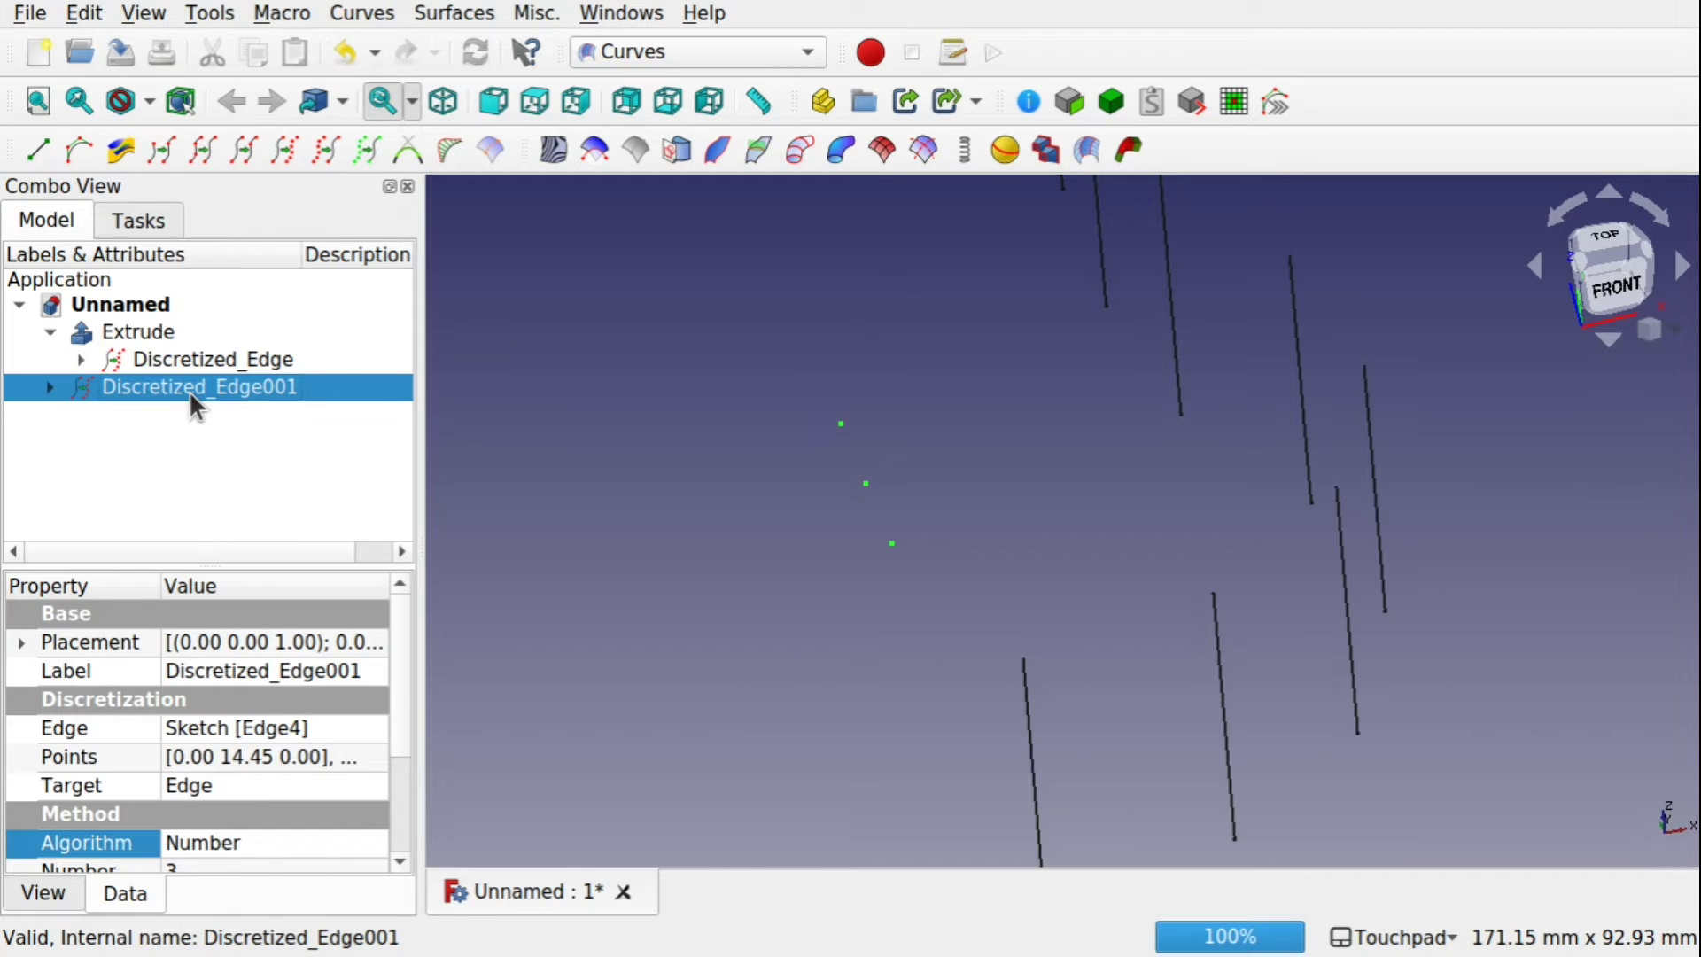
left_click(688, 53)
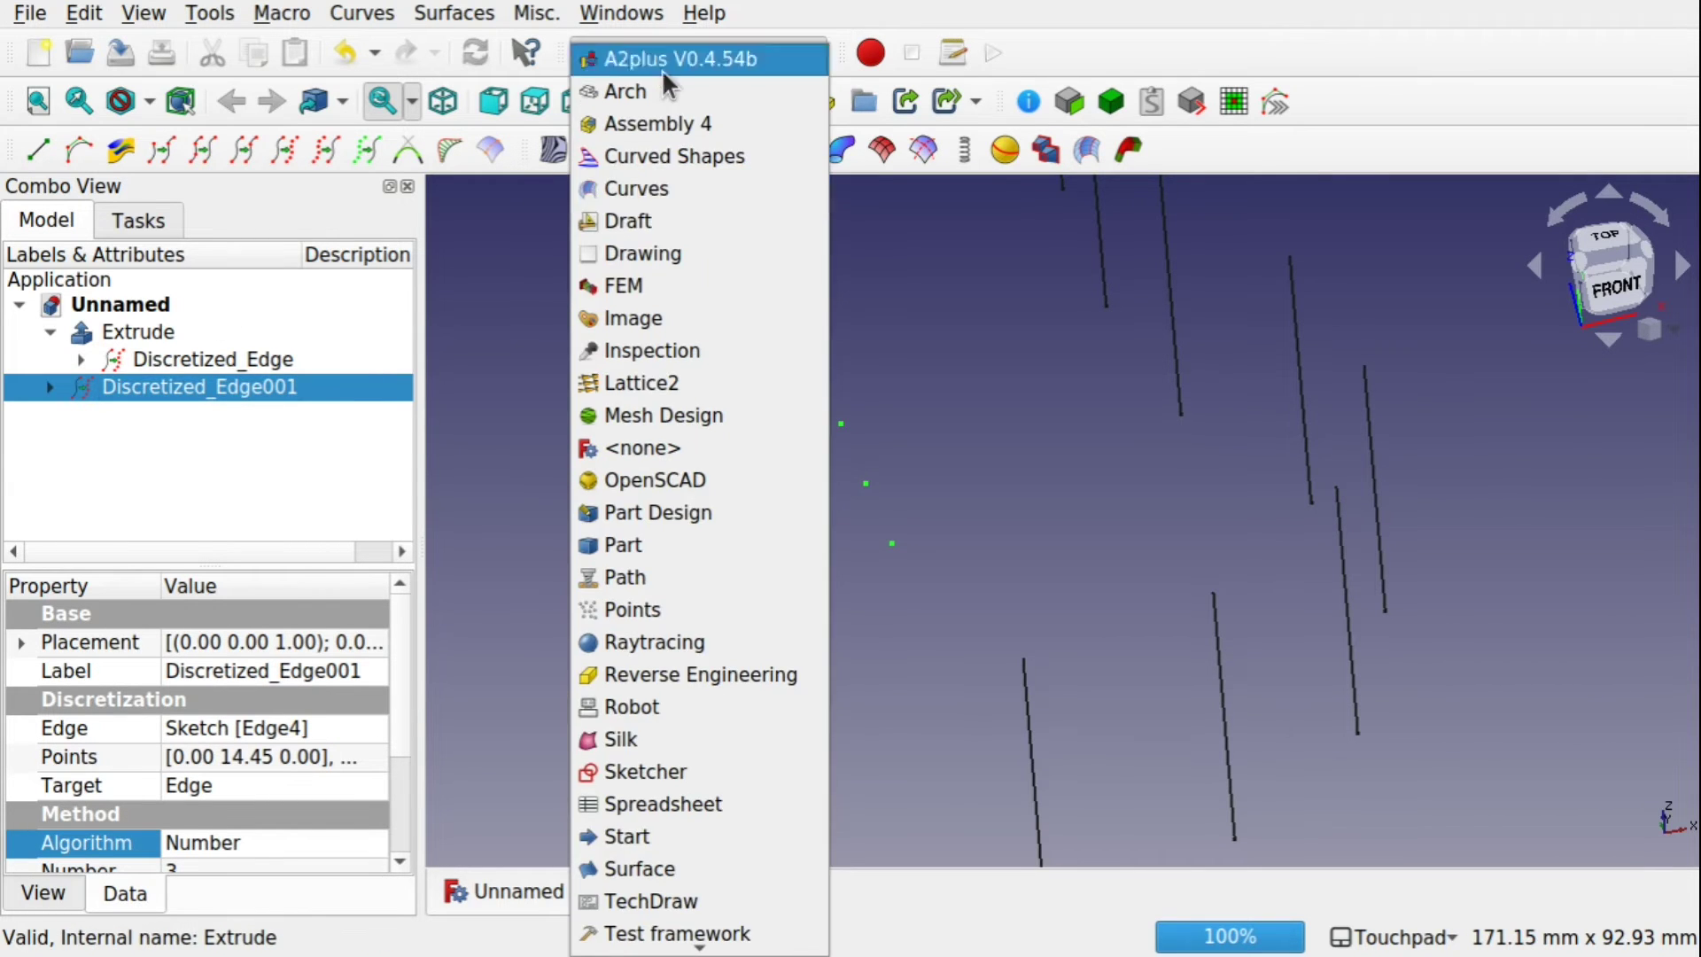
left_click(621, 545)
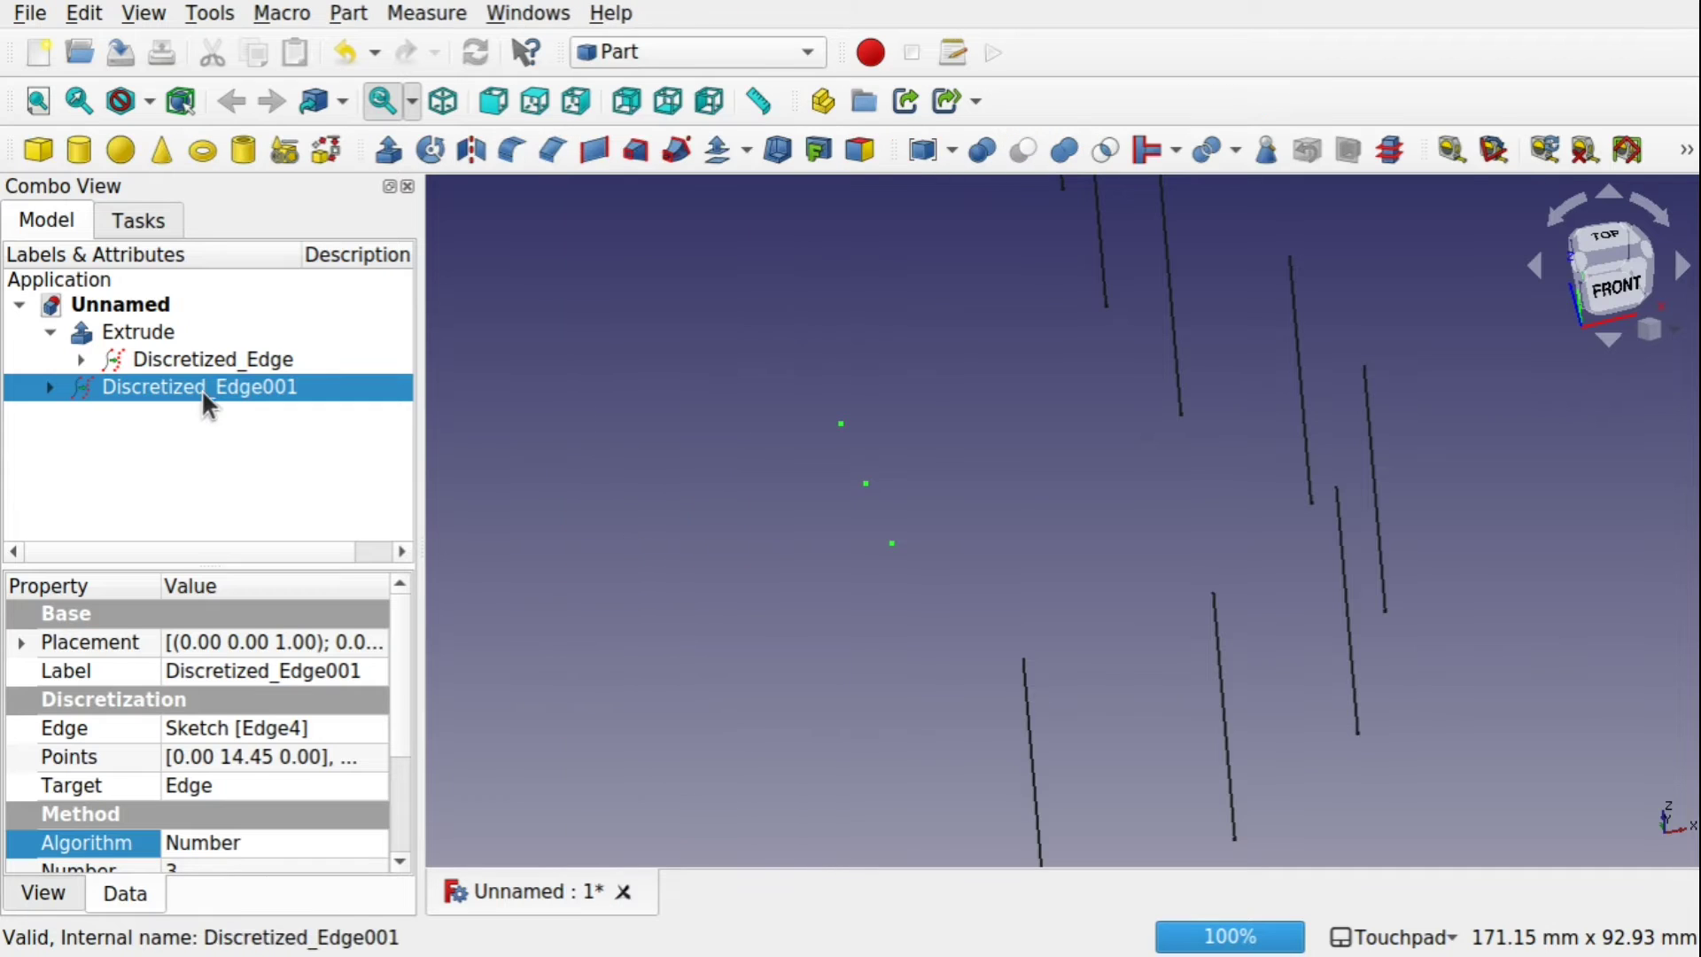
left_click(388, 151)
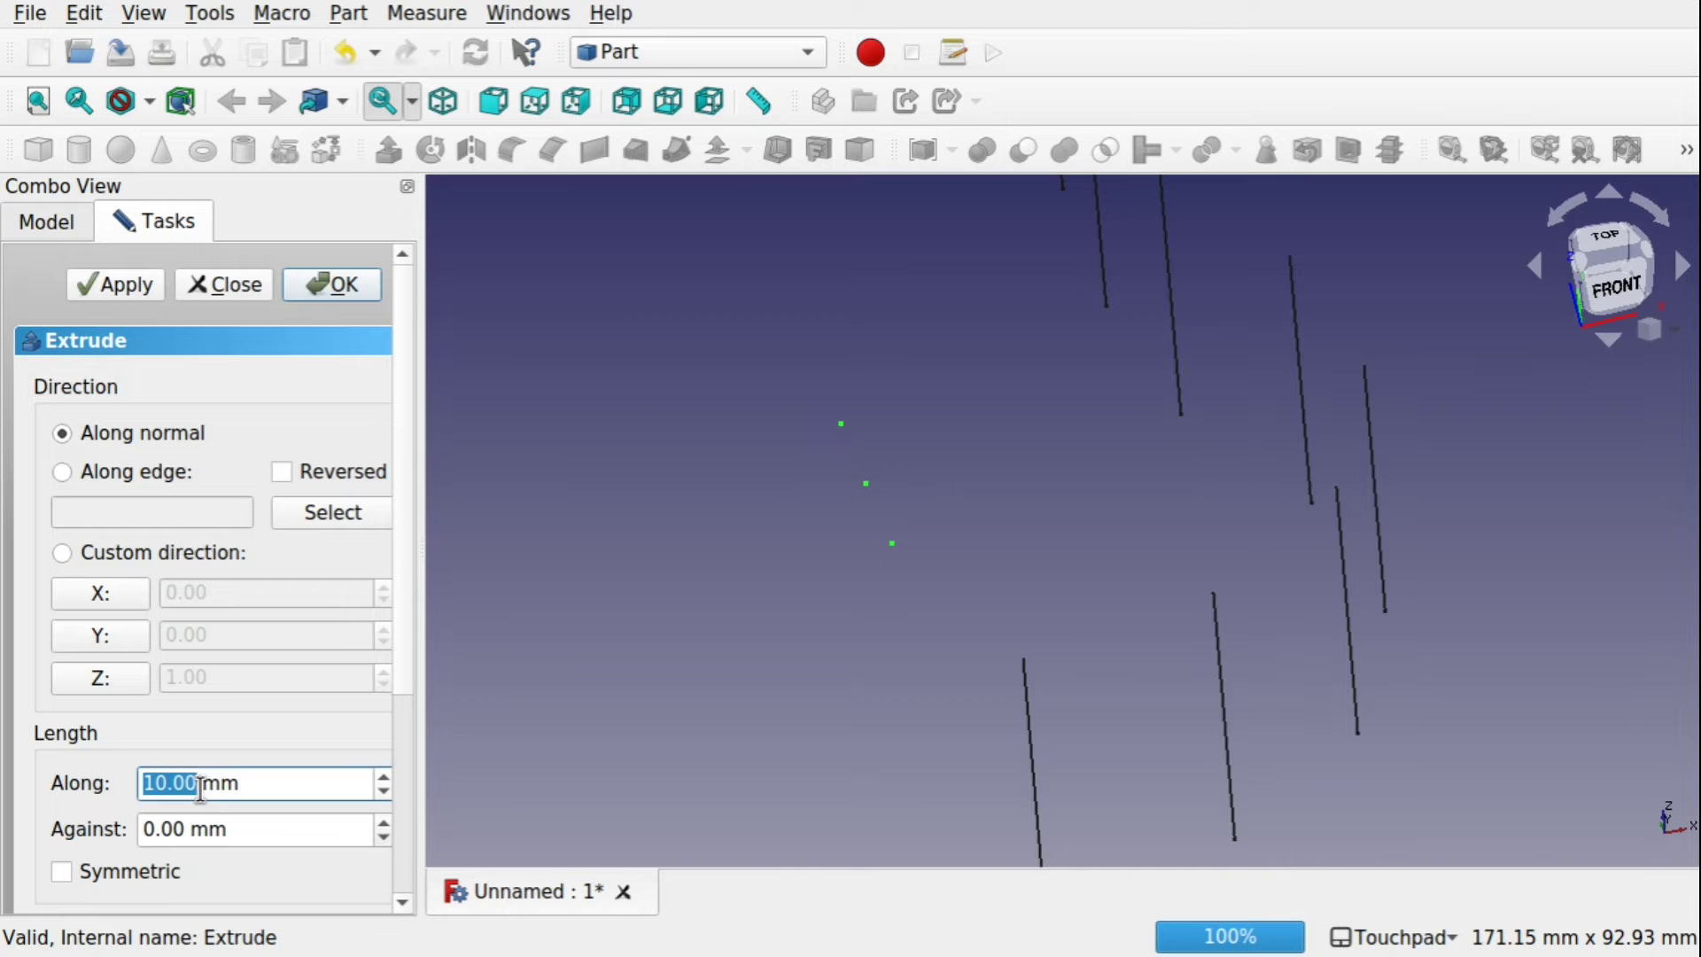
type("40")
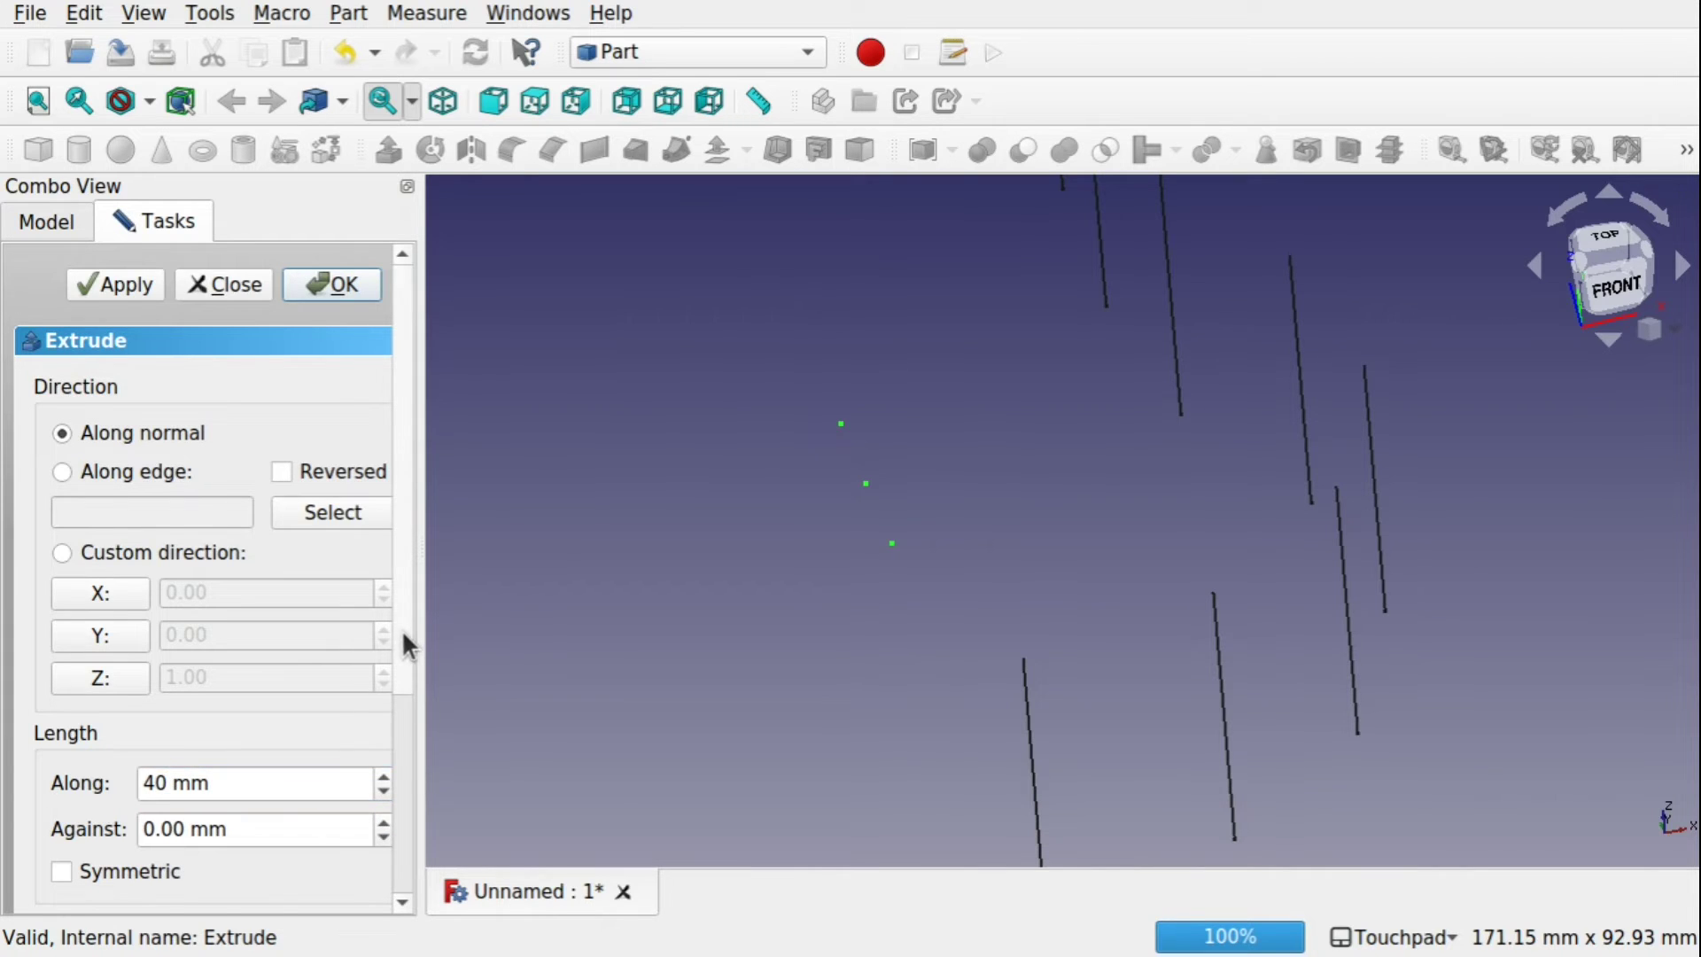
Give the extrusion a custom direction with Z at positive 1.00 and create the three lines
left_click_drag(402, 629, 402, 832)
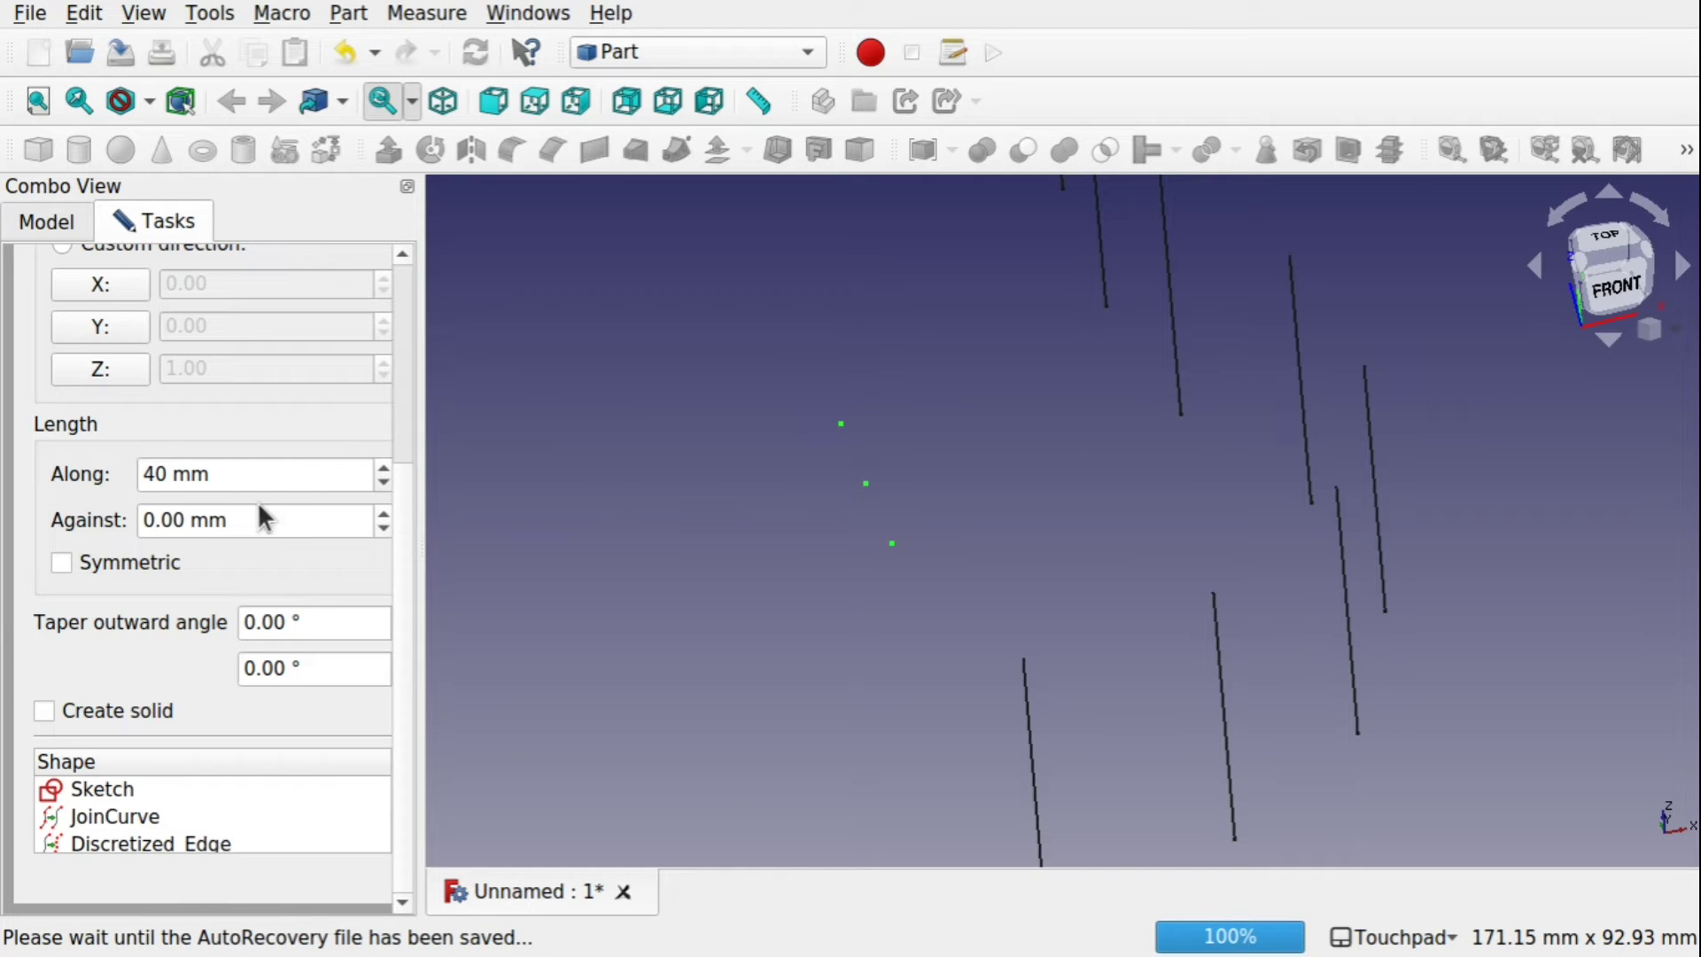
left_click(109, 372)
left_click(168, 369)
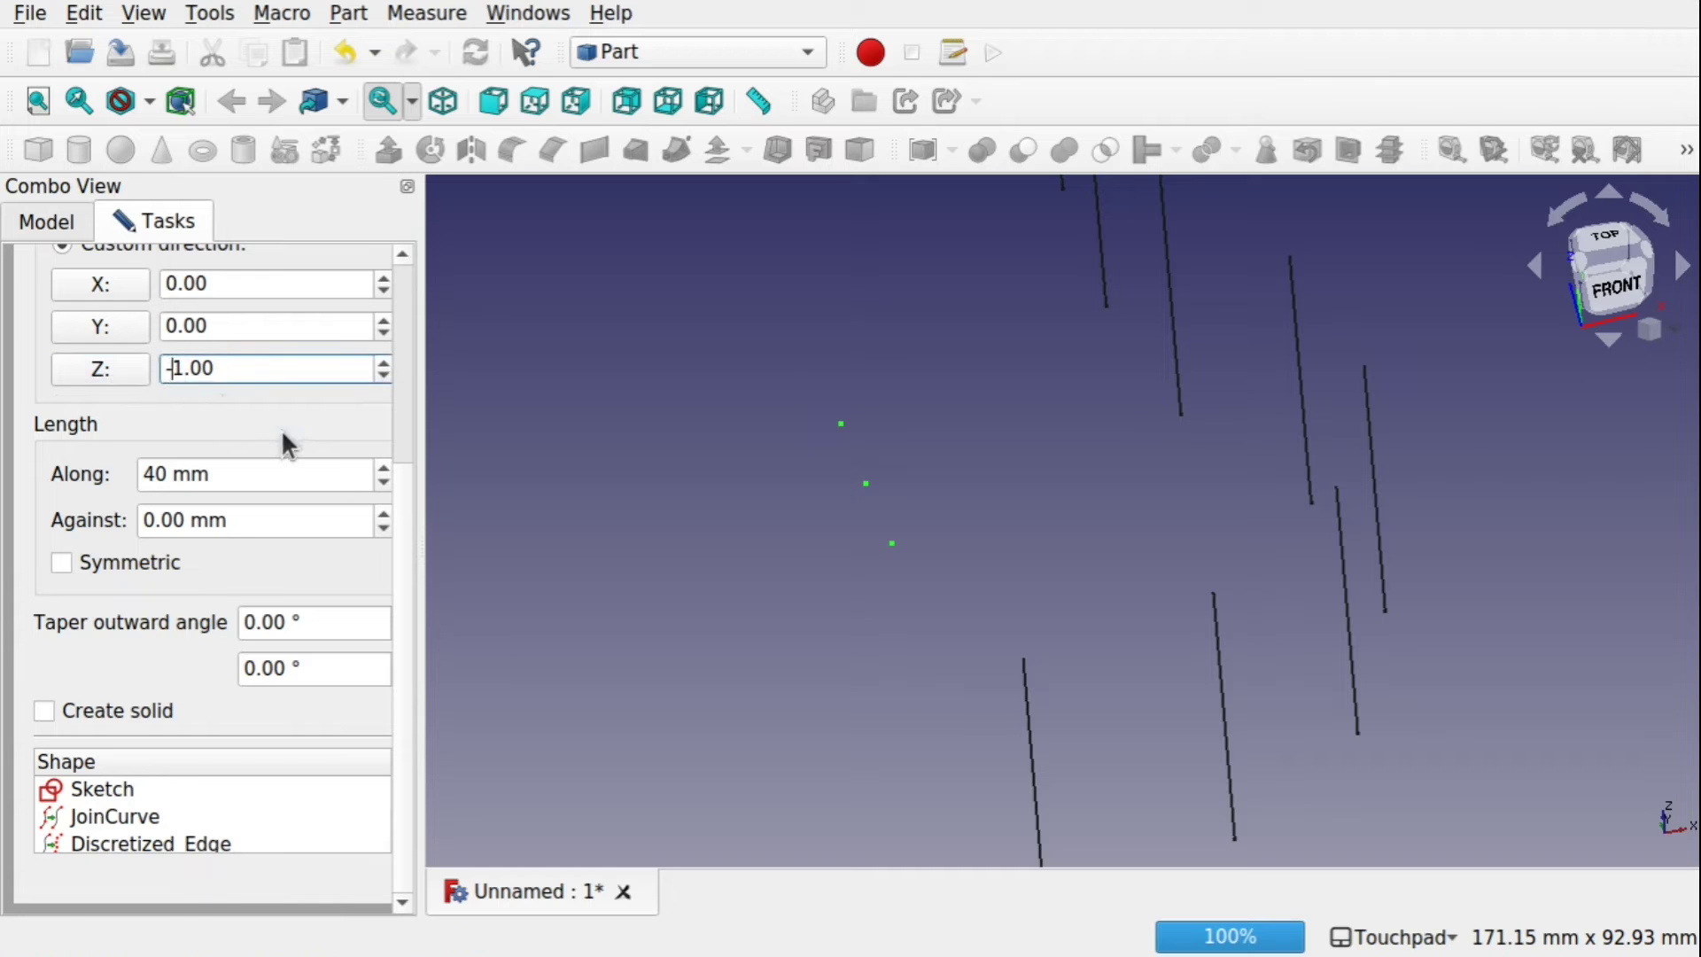
key("BackSpace")
scroll(410, 305, "up", 5)
left_click(335, 285)
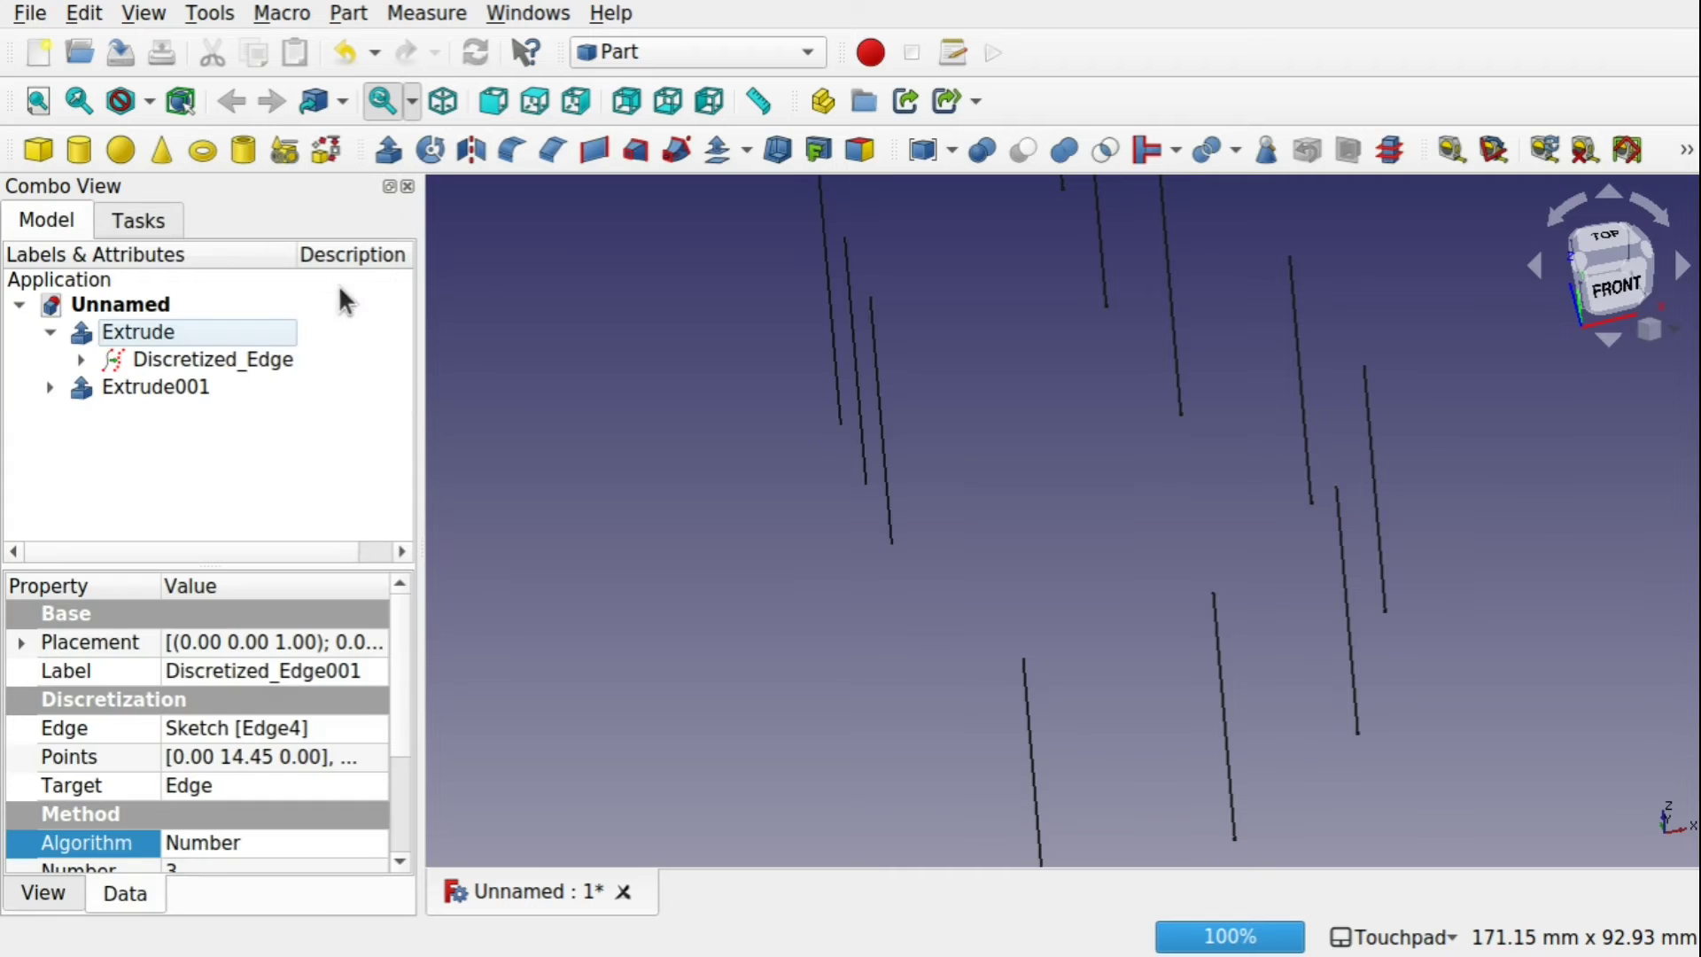
Examine the three central lines and the surrounding profile lines from several angles, highlighting each extrusion in turn
scroll(978, 320, "down", 5)
left_click_drag(978, 320, 763, 562, "alt")
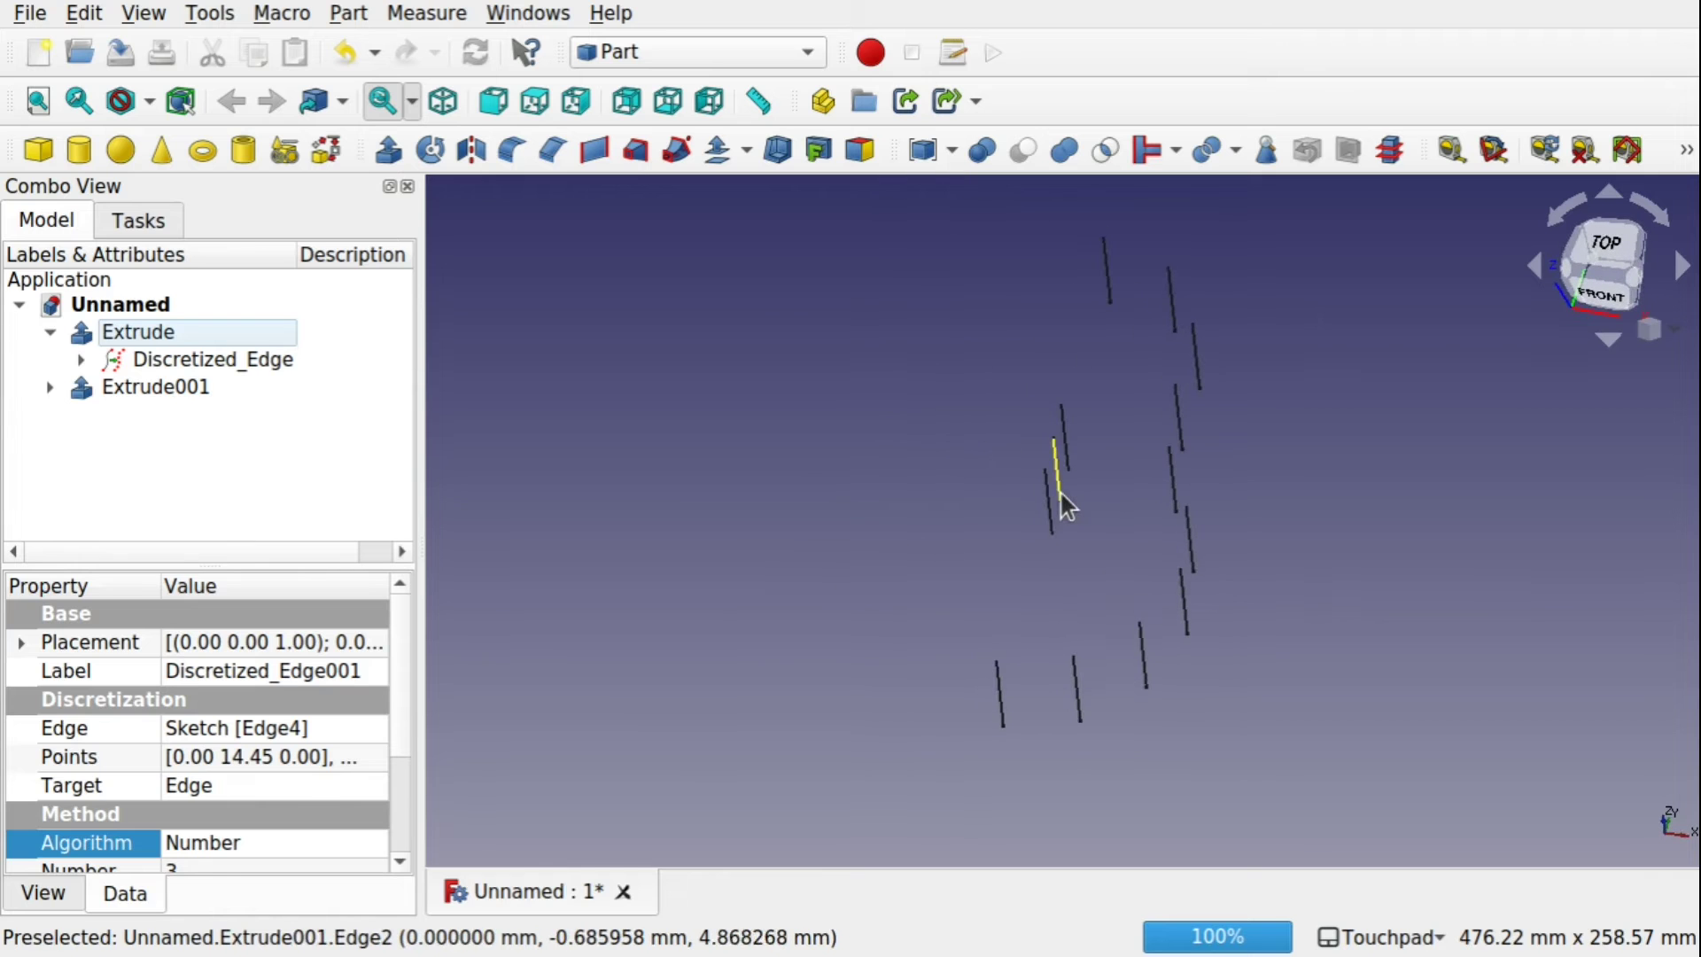
left_click_drag(1157, 542, 1074, 545, "alt")
left_click_drag(1222, 545, 965, 467, "shift")
left_click_drag(999, 638, 1078, 407, "alt")
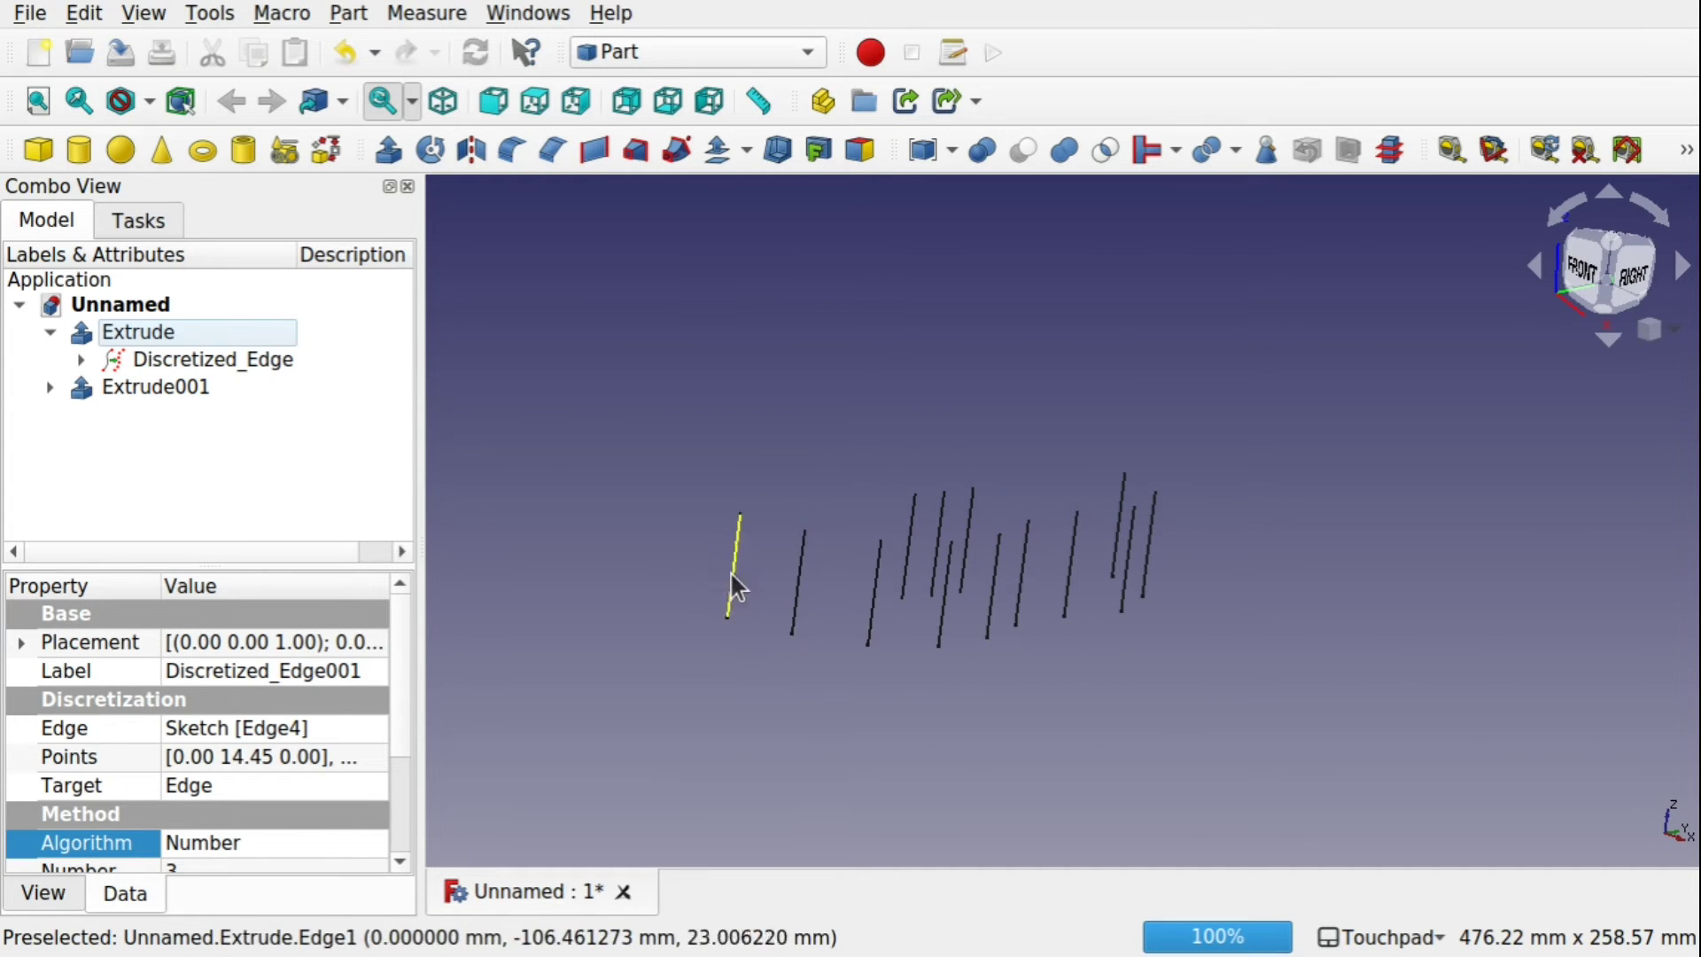
left_click_drag(1075, 553, 744, 580, "alt")
scroll(990, 574, "up", 5)
scroll(861, 596, "down", 6)
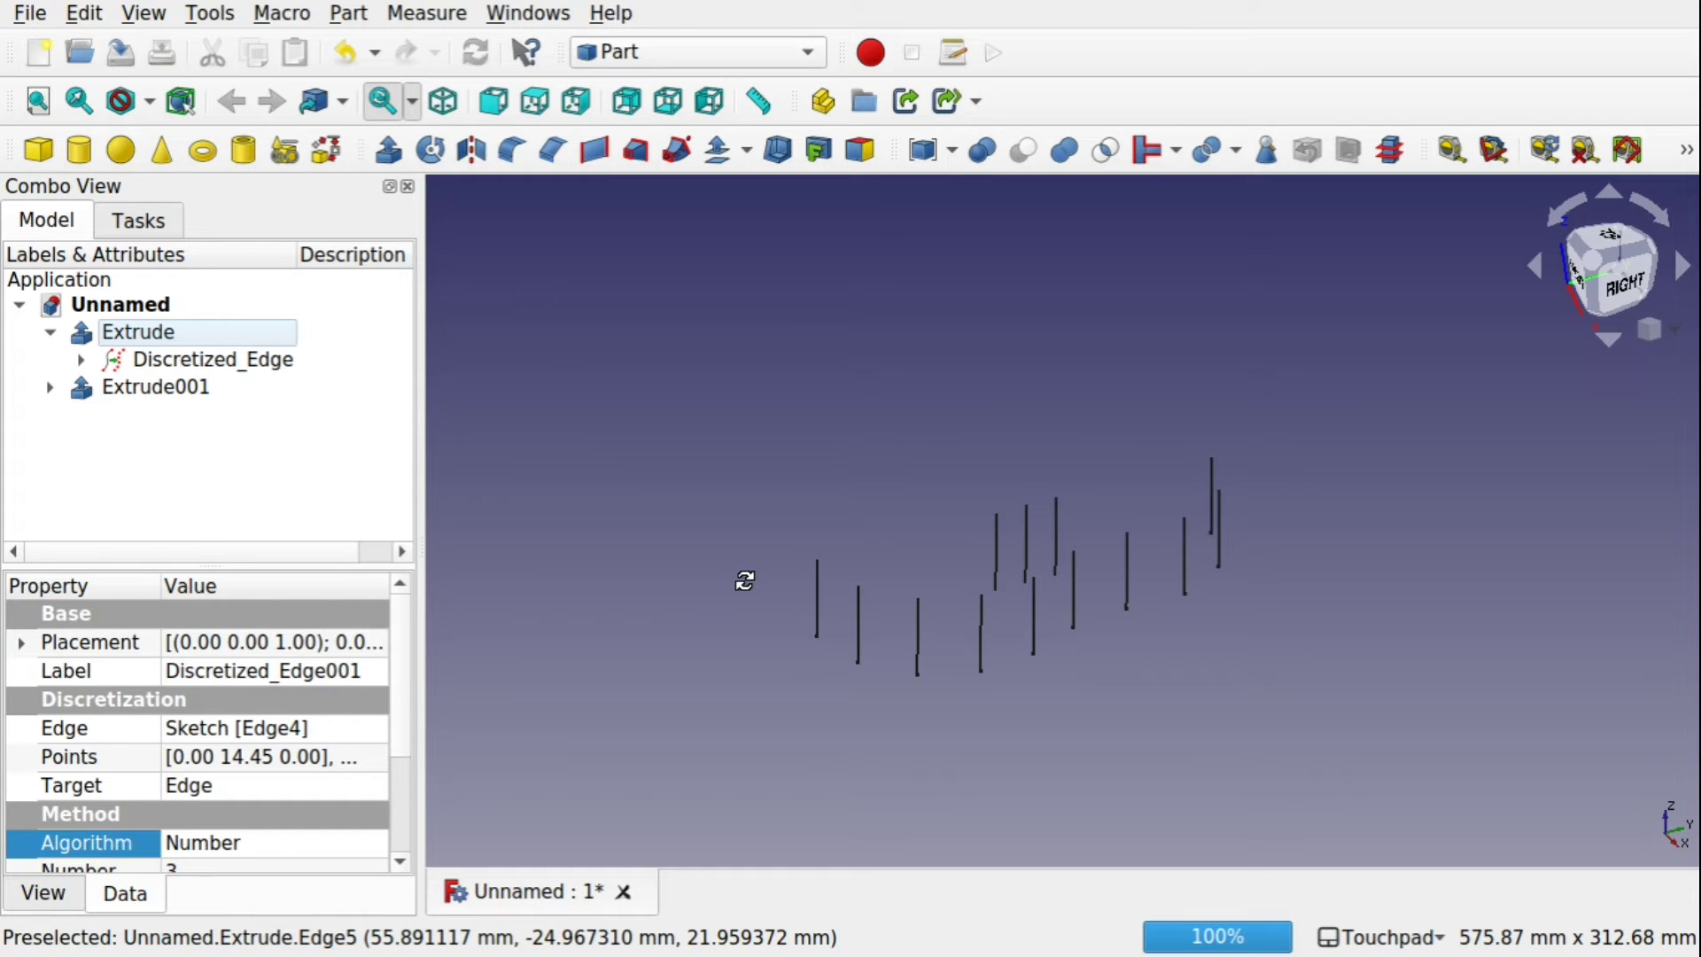
left_click(133, 387)
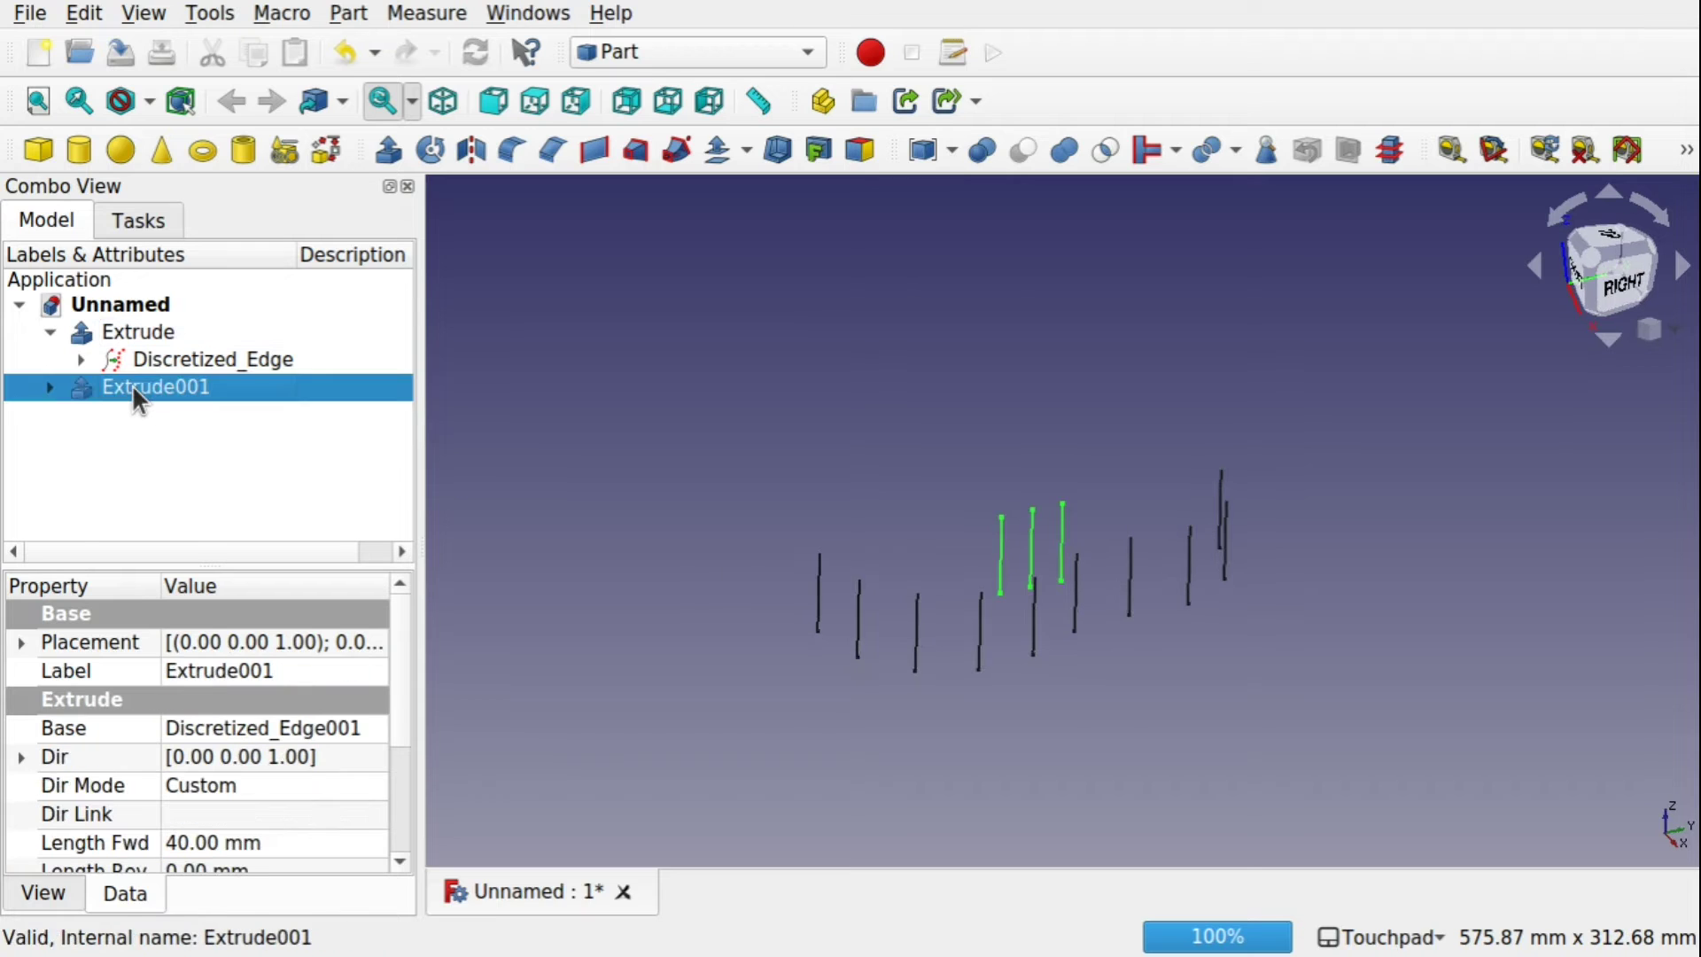
left_click(126, 326)
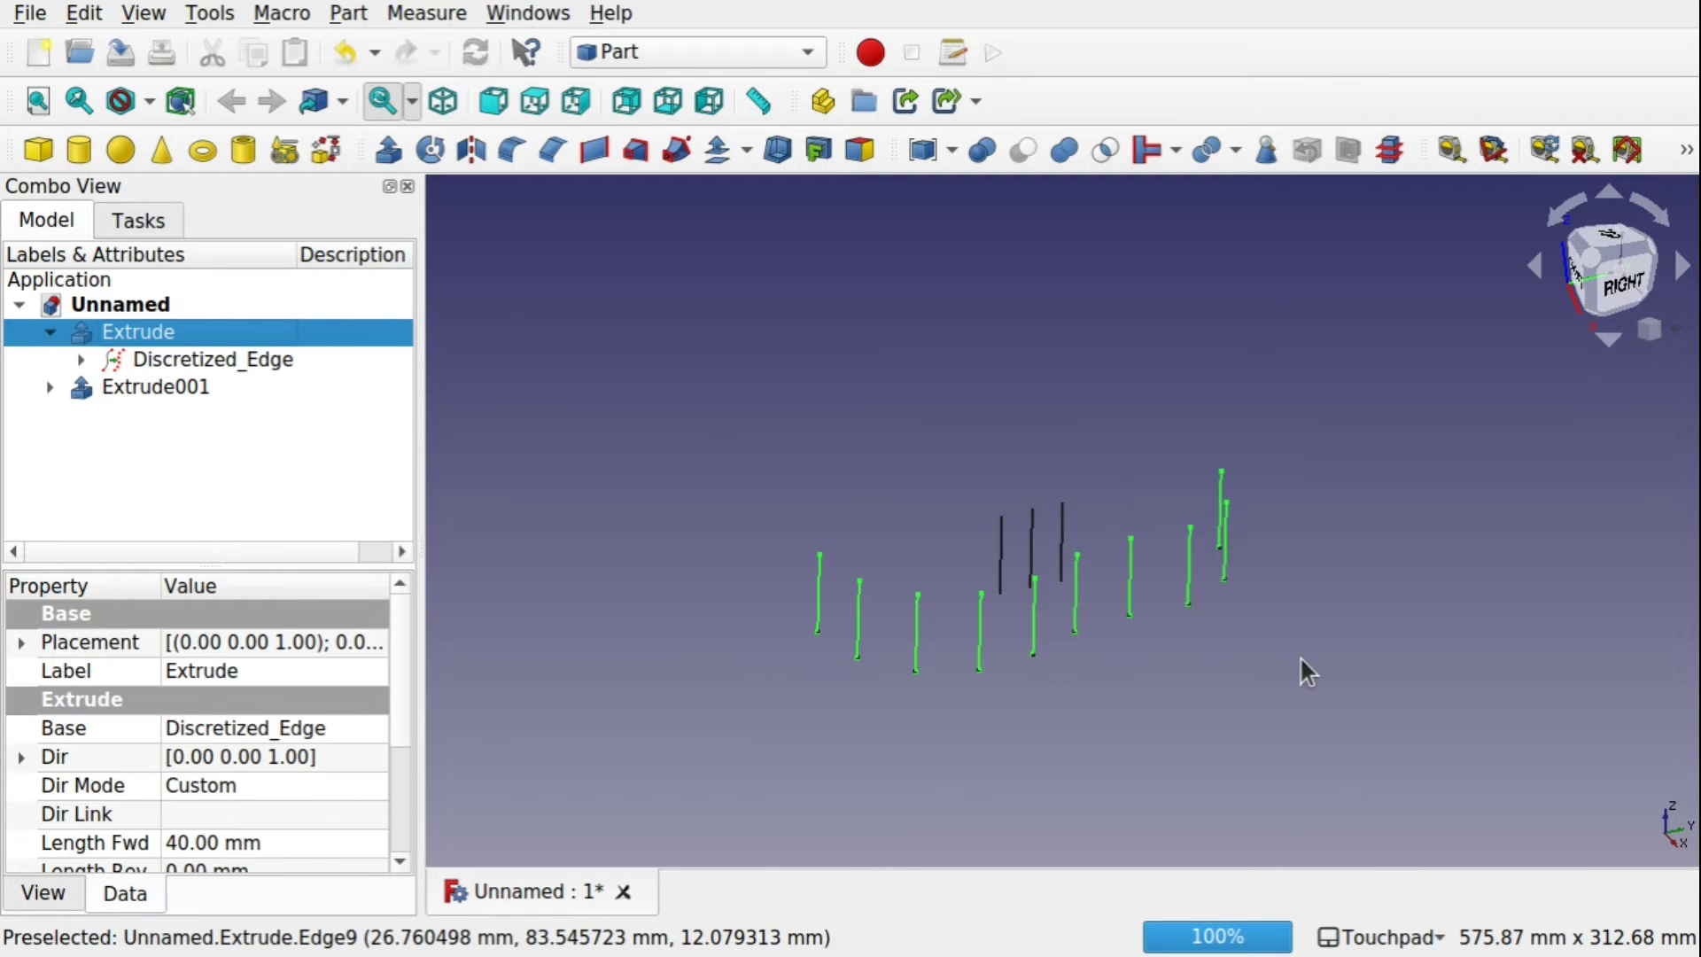
Switch to the Curves workbench and create a Join Curve from the middle one of the three central lines
left_click(1031, 537)
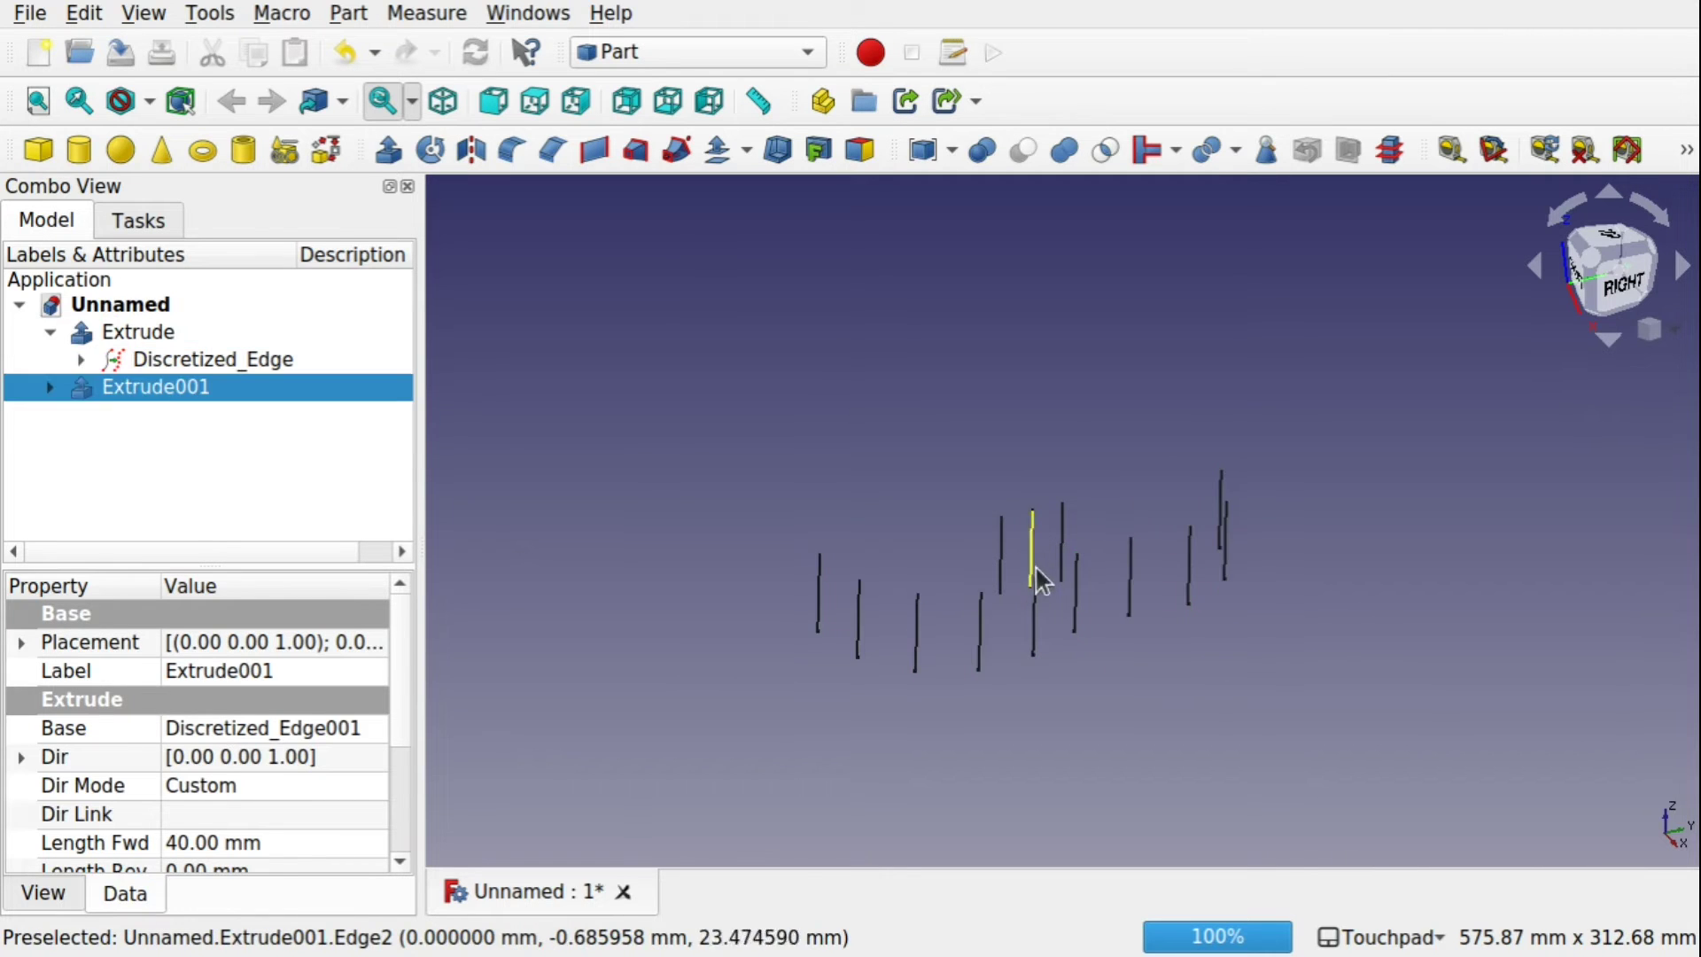
left_click(704, 48)
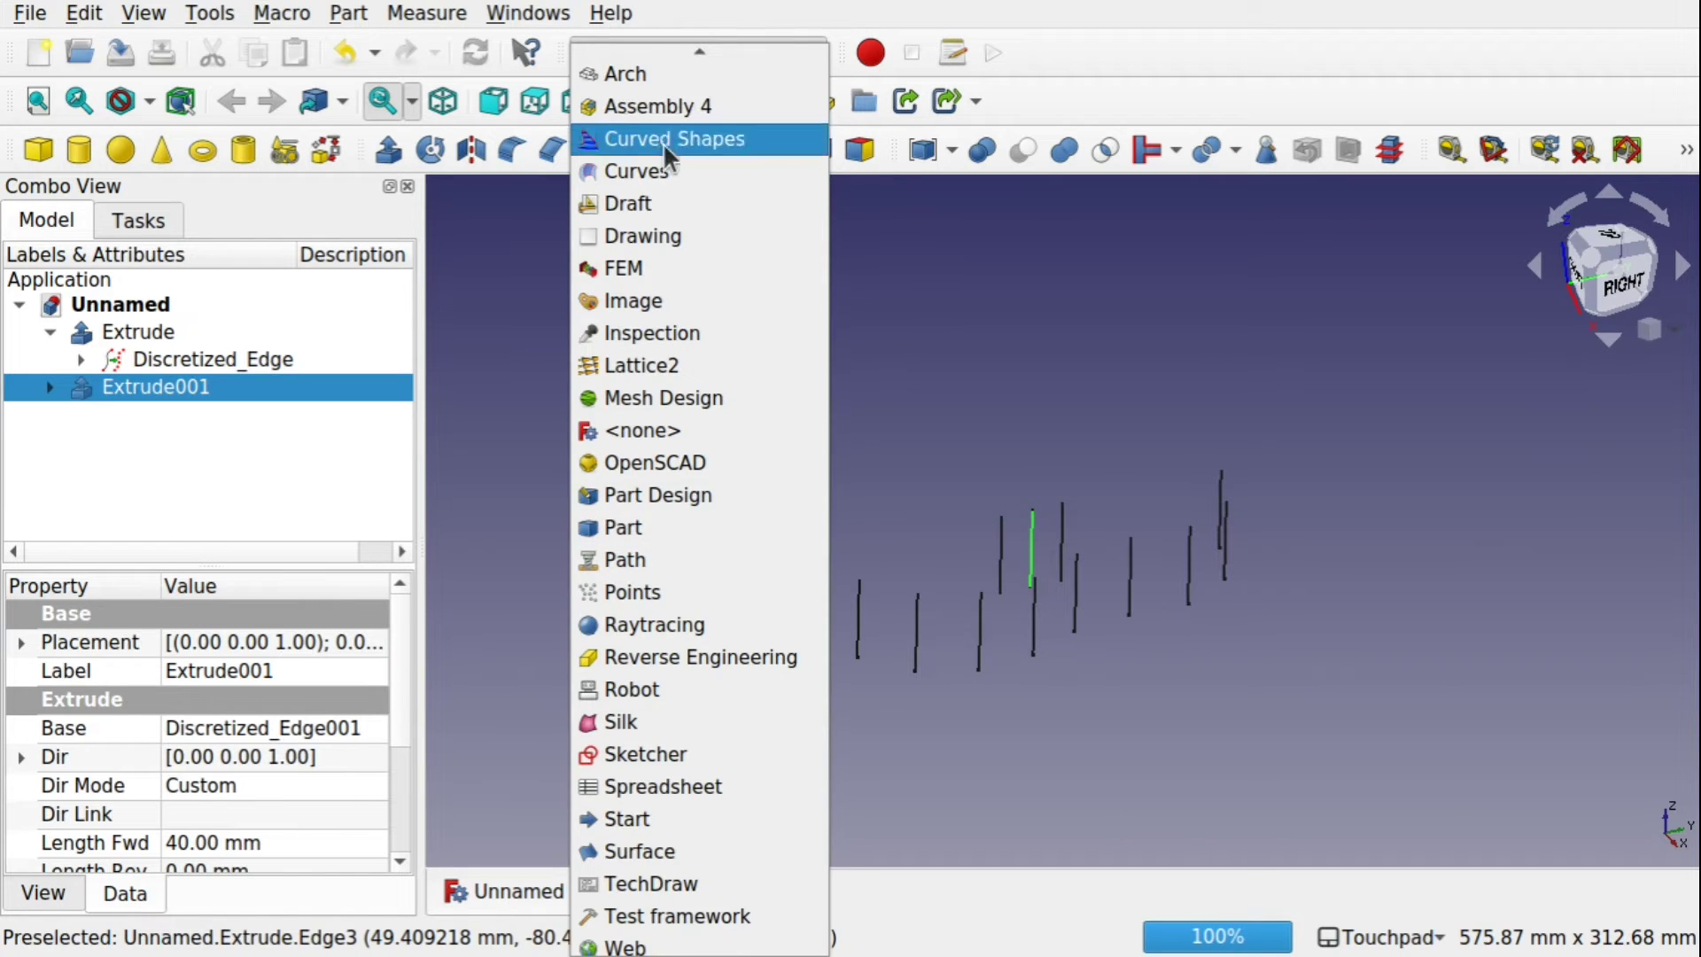
left_click(667, 169)
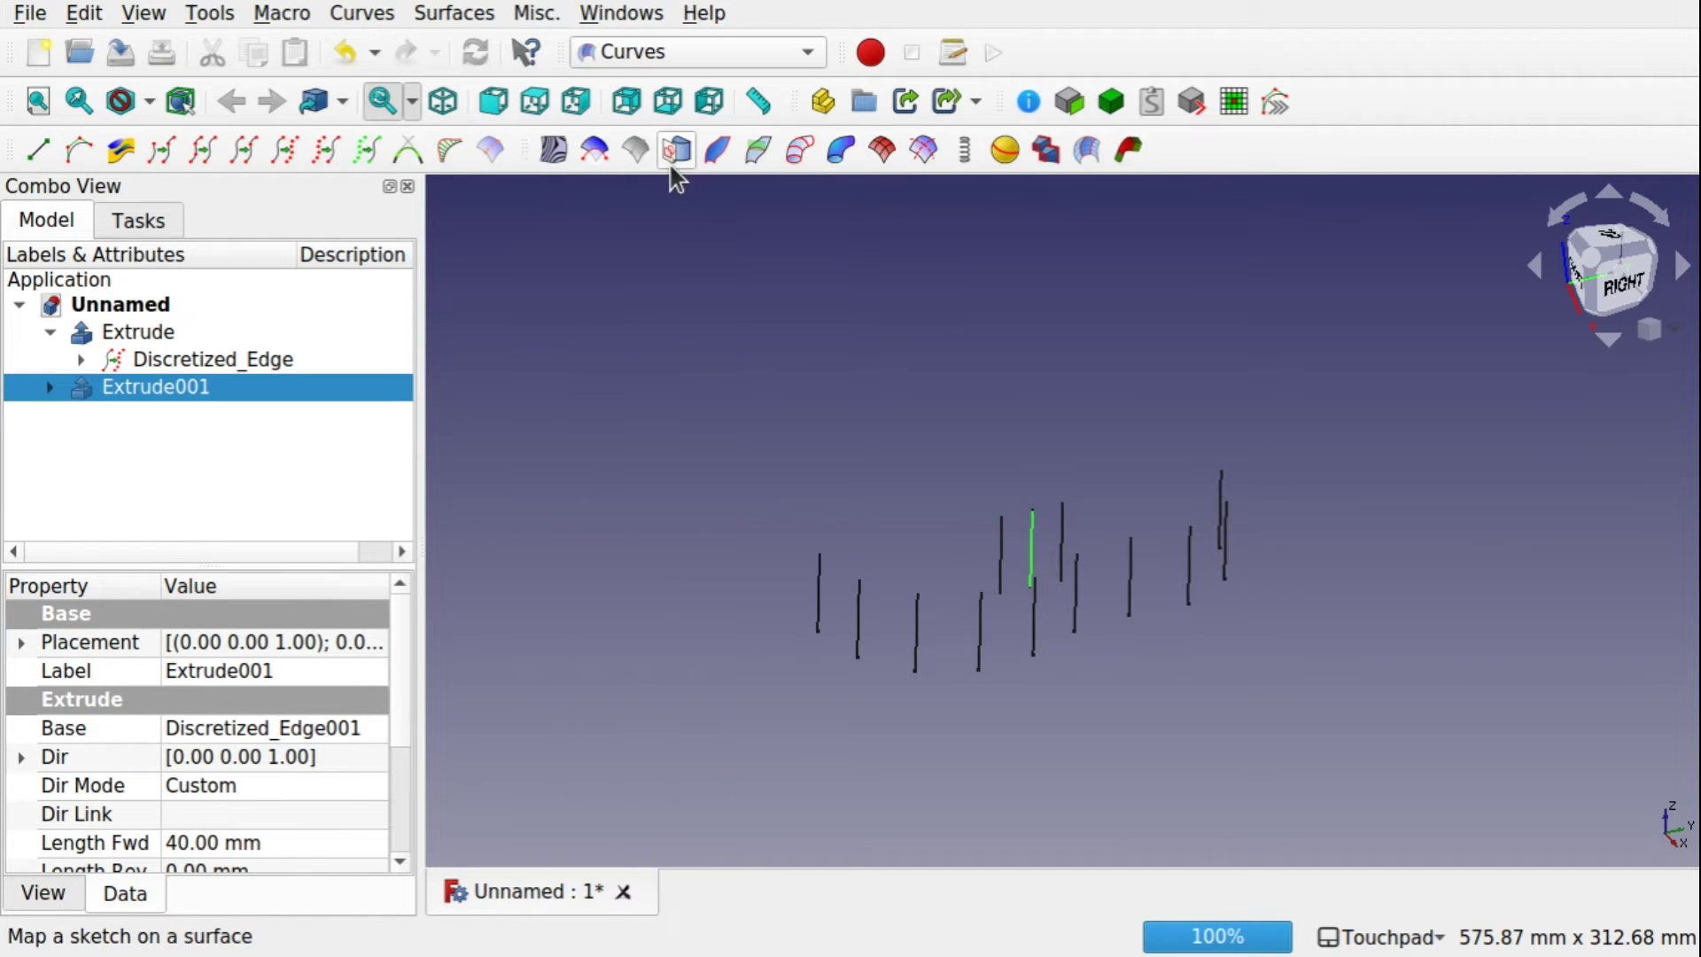
left_click(870, 415)
left_click(994, 567)
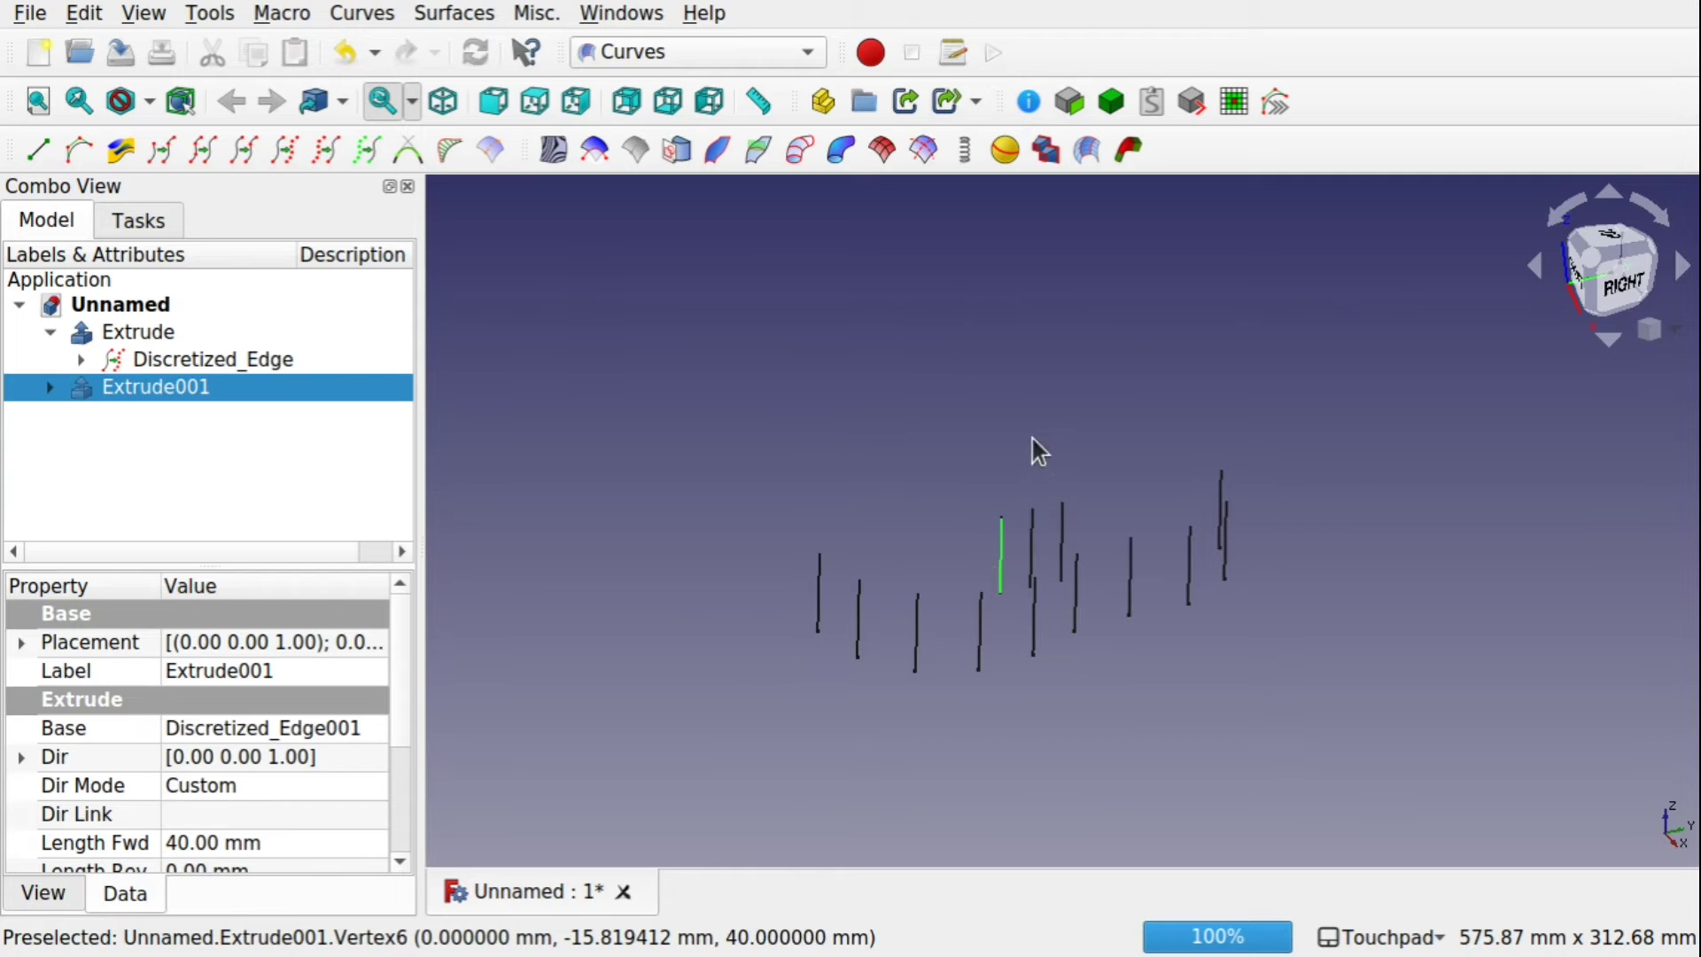
left_click(1033, 545)
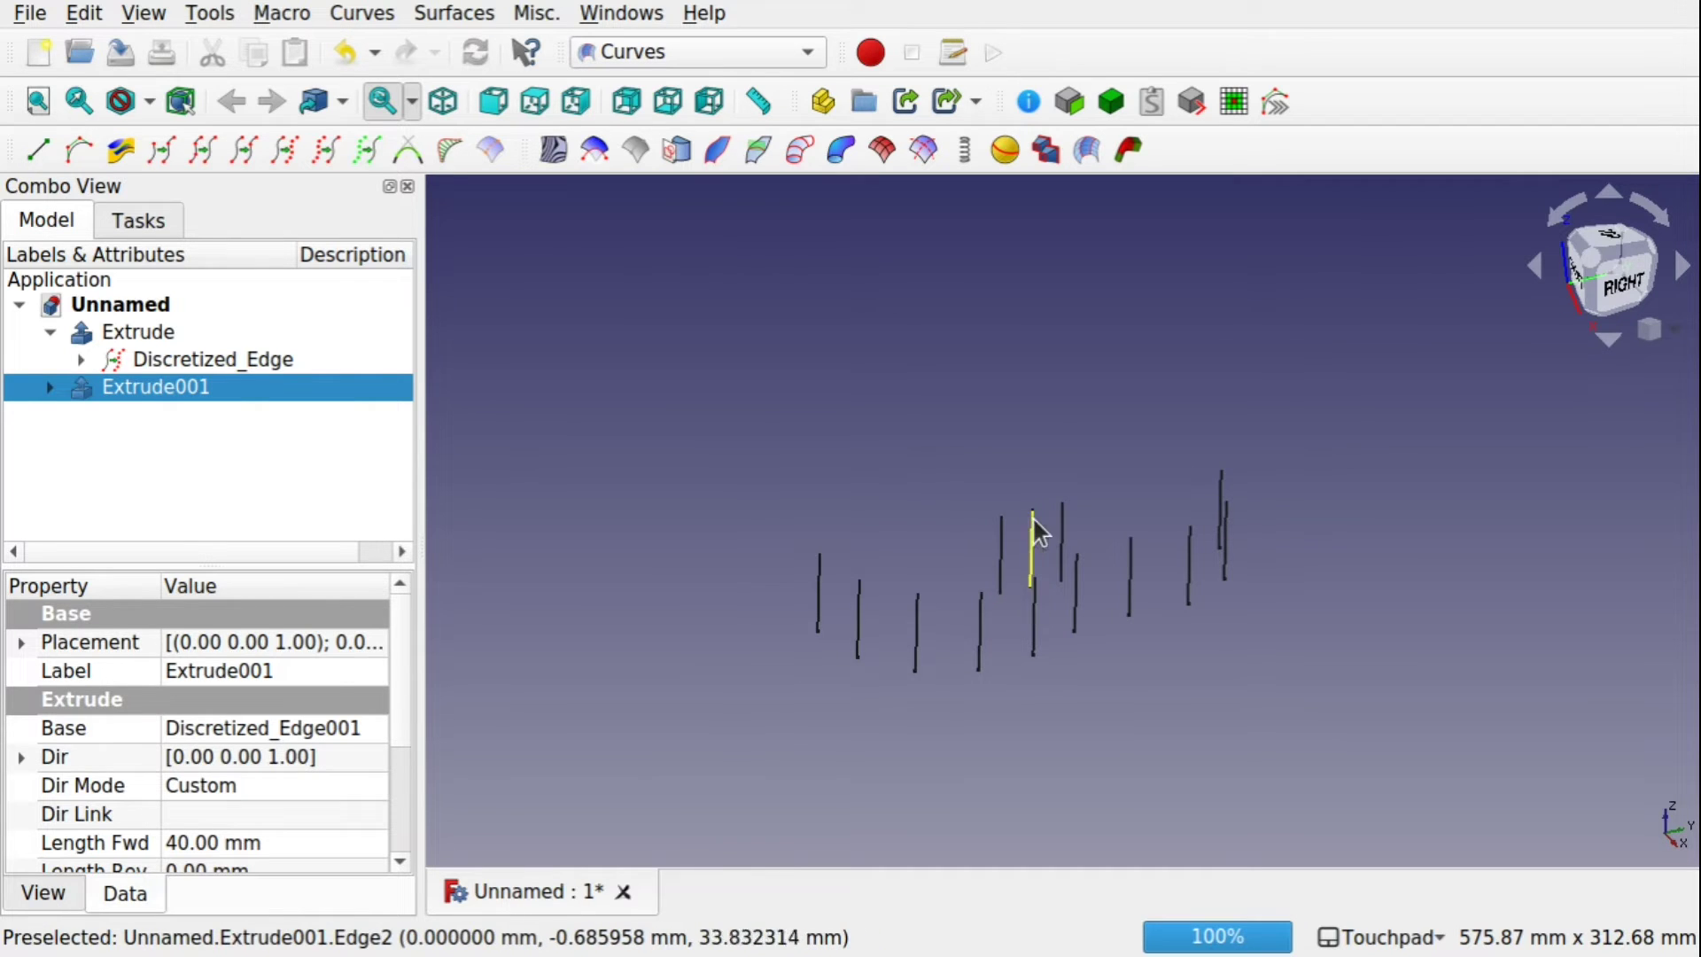
scroll(1028, 517, "up", 2)
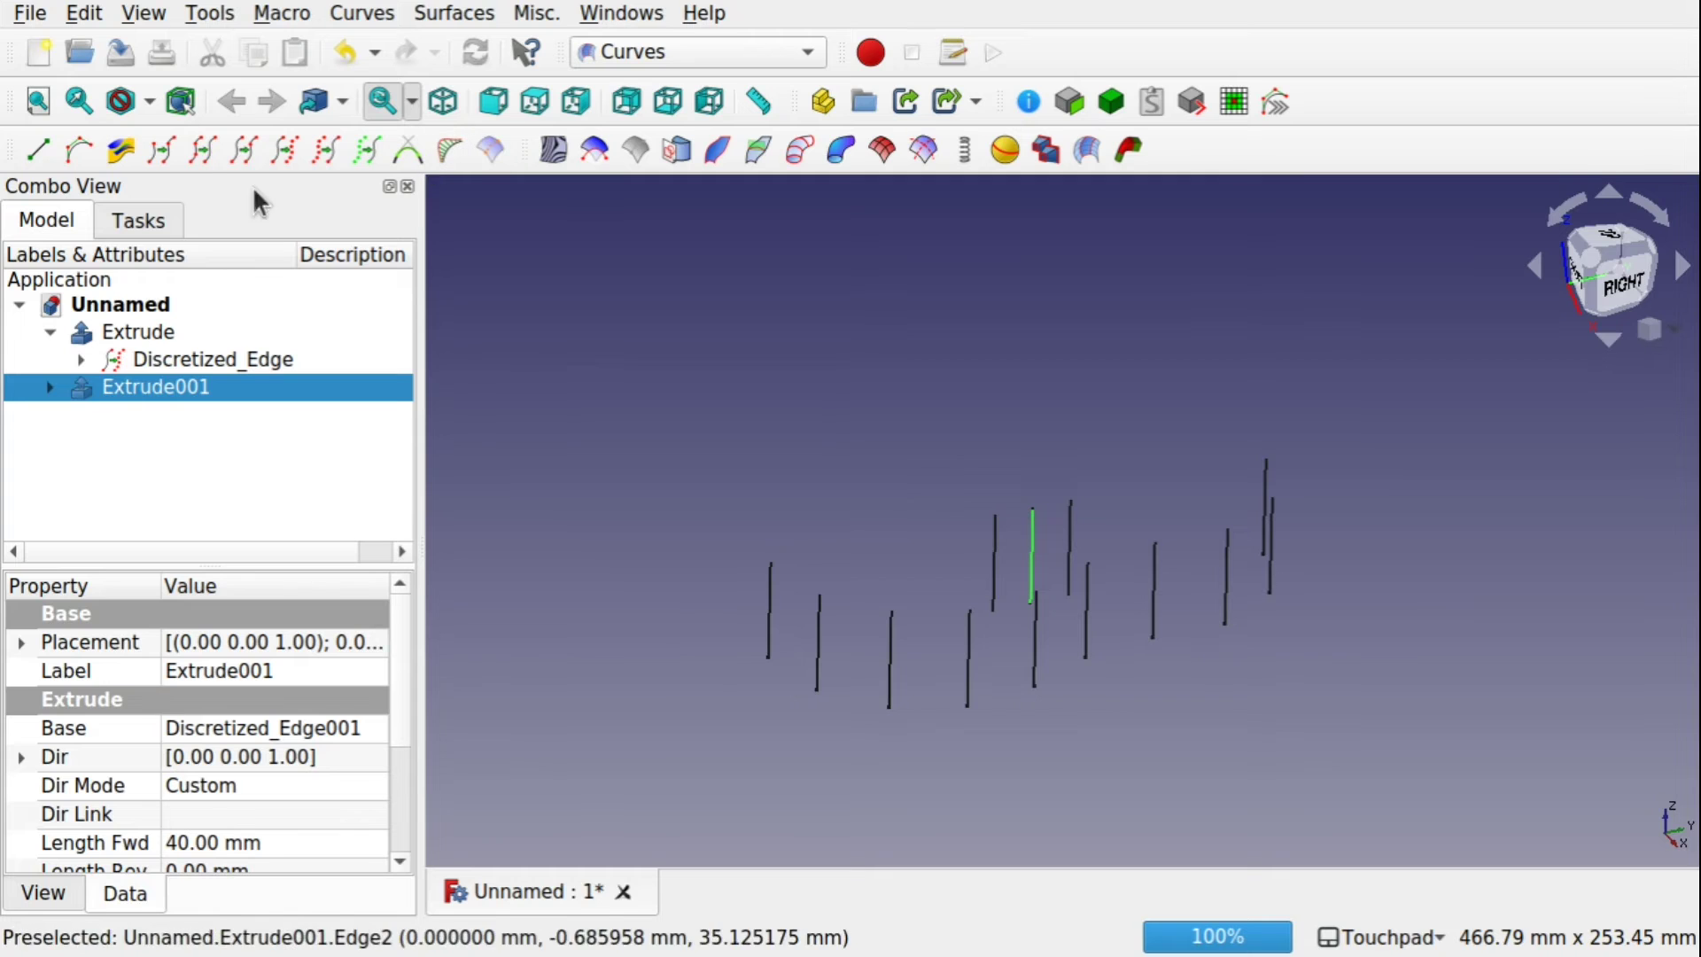
left_click(198, 150)
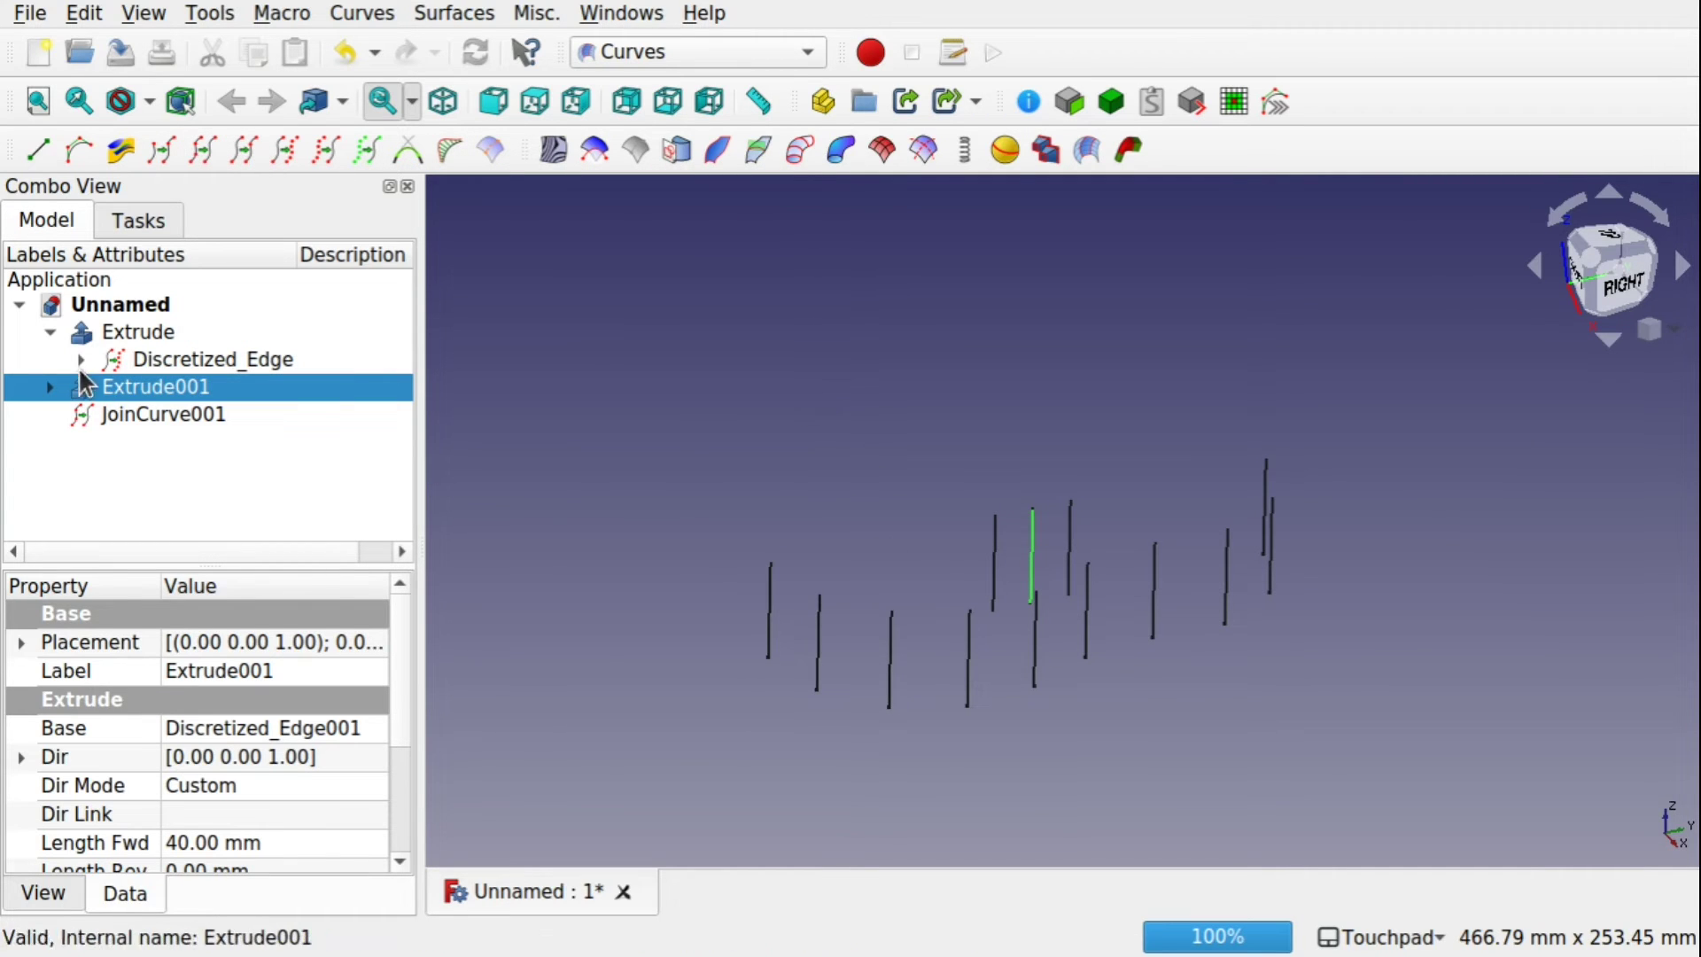
left_click(134, 416)
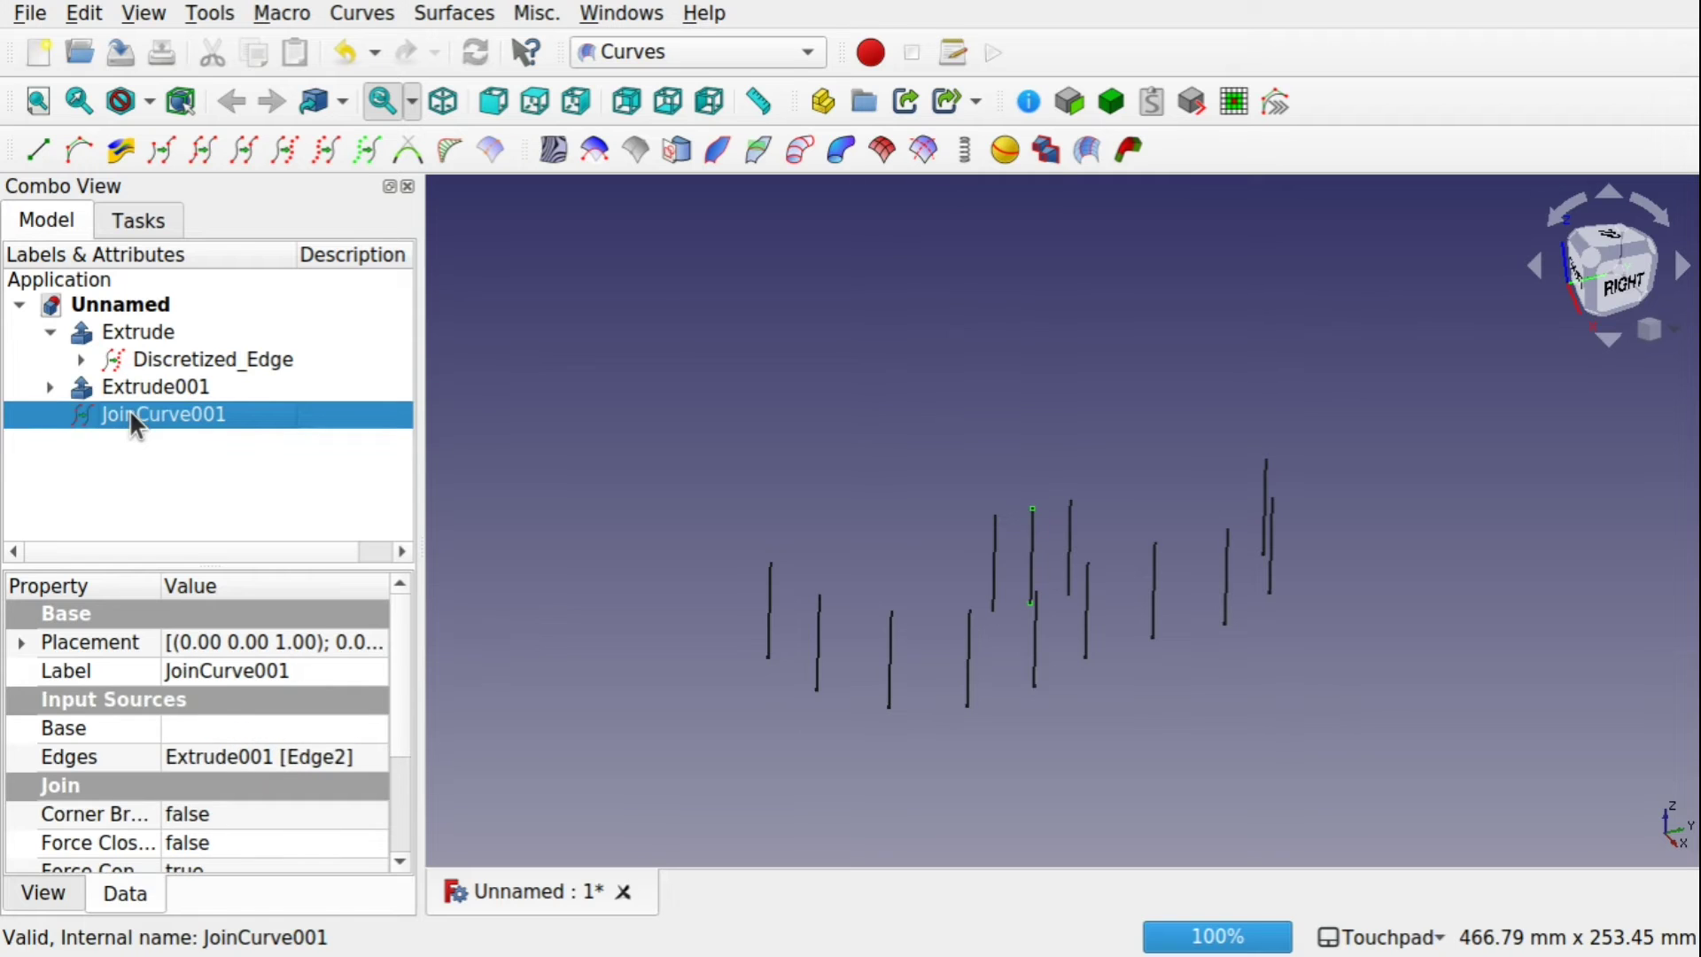
Hide the three-line extrusion Extrude001 and select the separate joined curve of the middle line
left_click(994, 566)
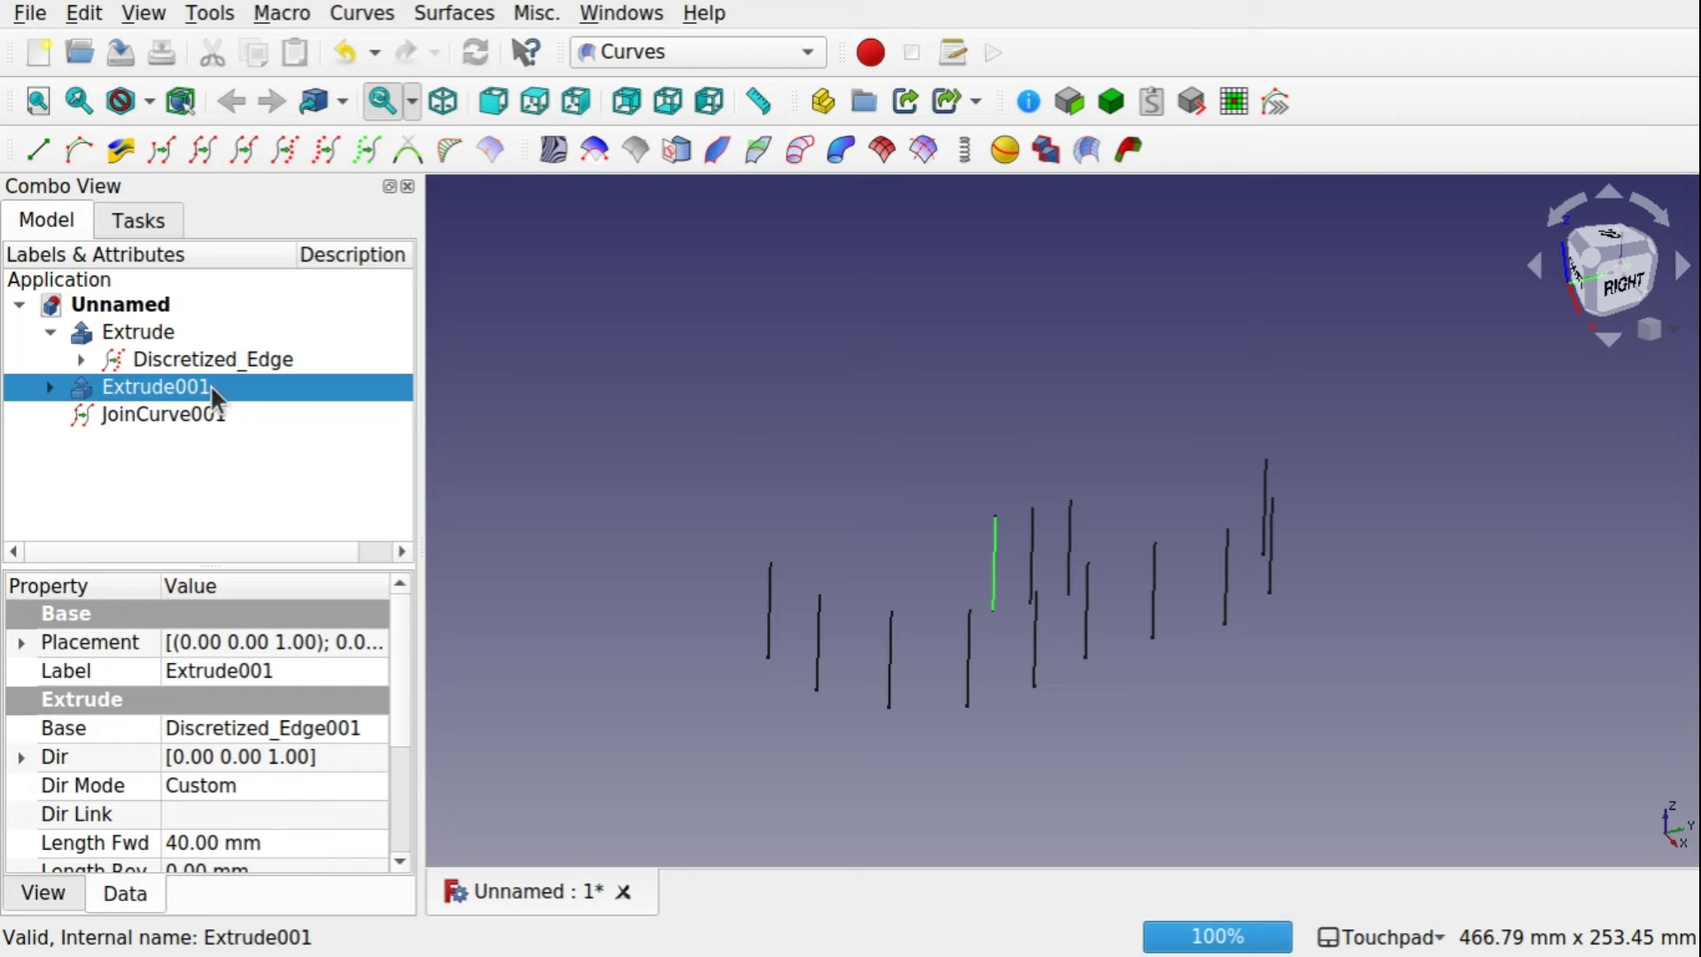
key("space")
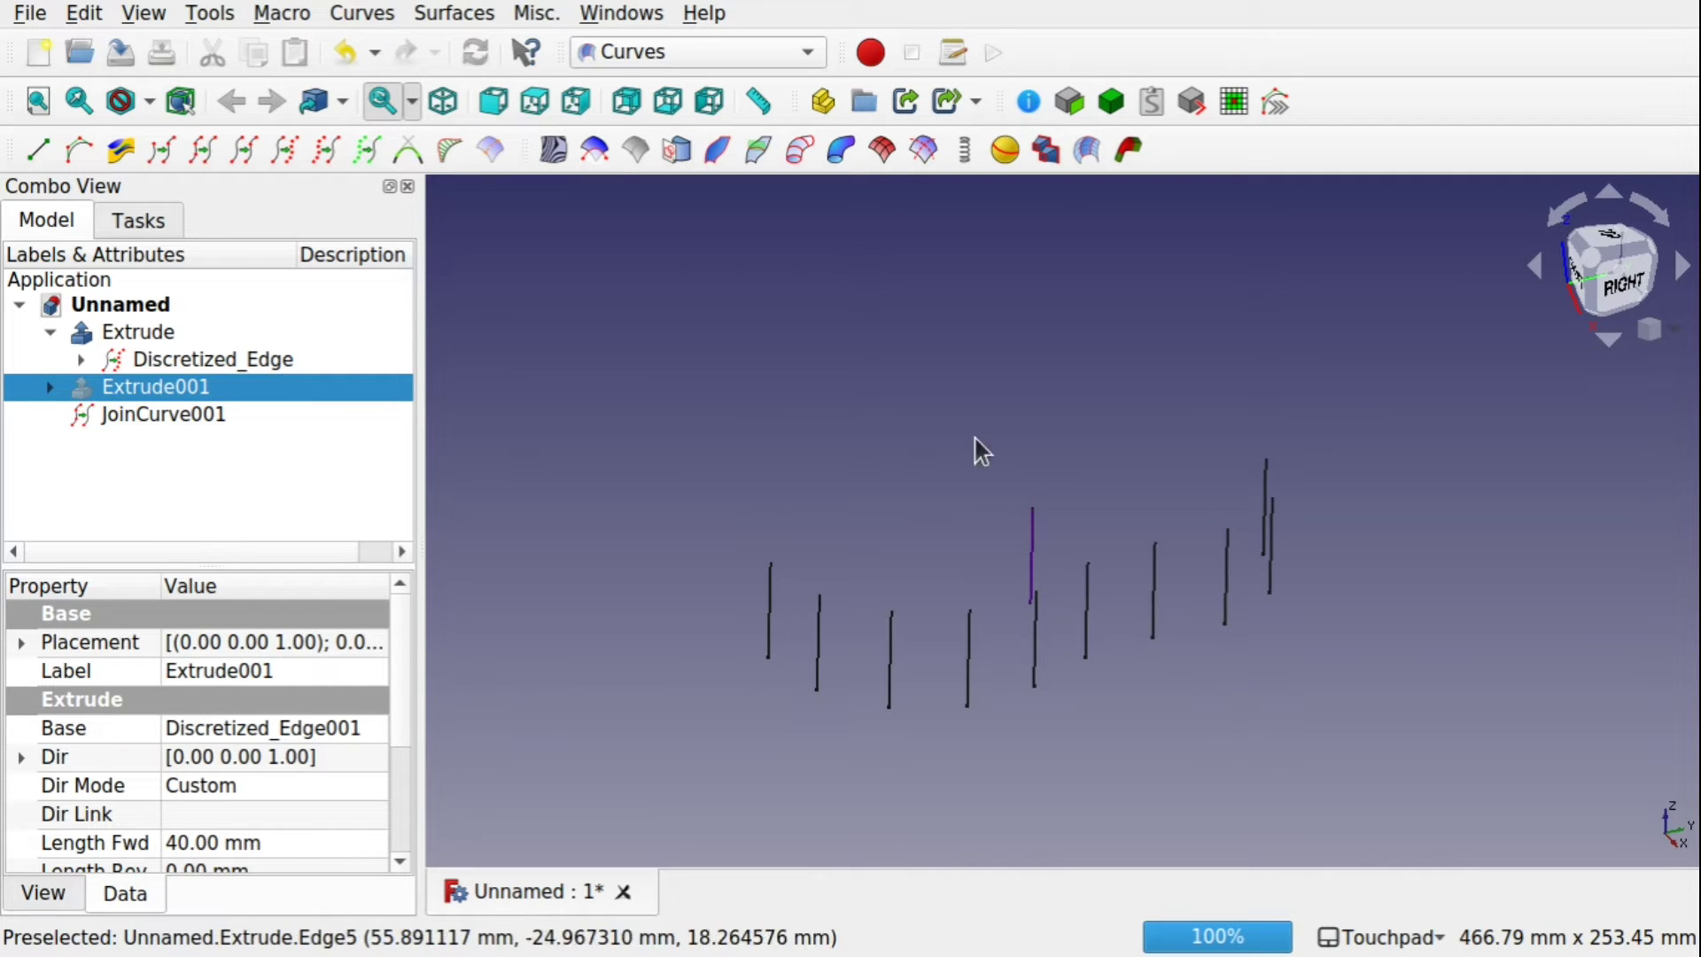
left_click_drag(968, 484, 1128, 546, "alt")
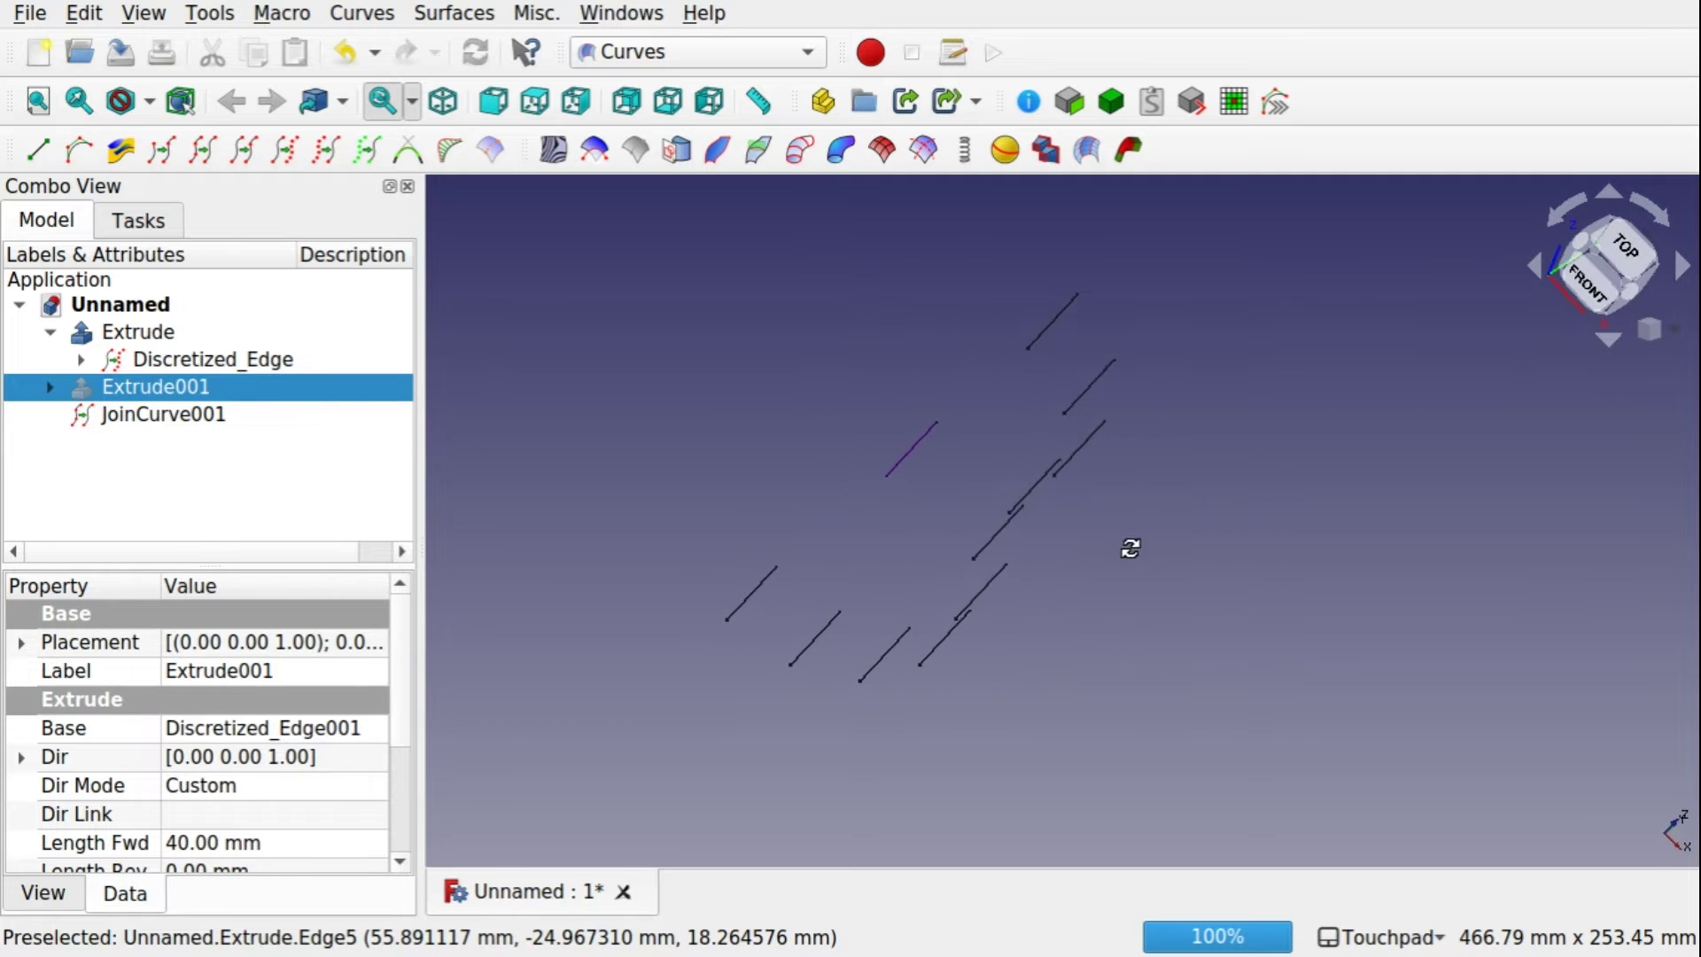
left_click_drag(997, 401, 924, 650, "shift")
left_click_drag(1066, 596, 933, 482, "alt")
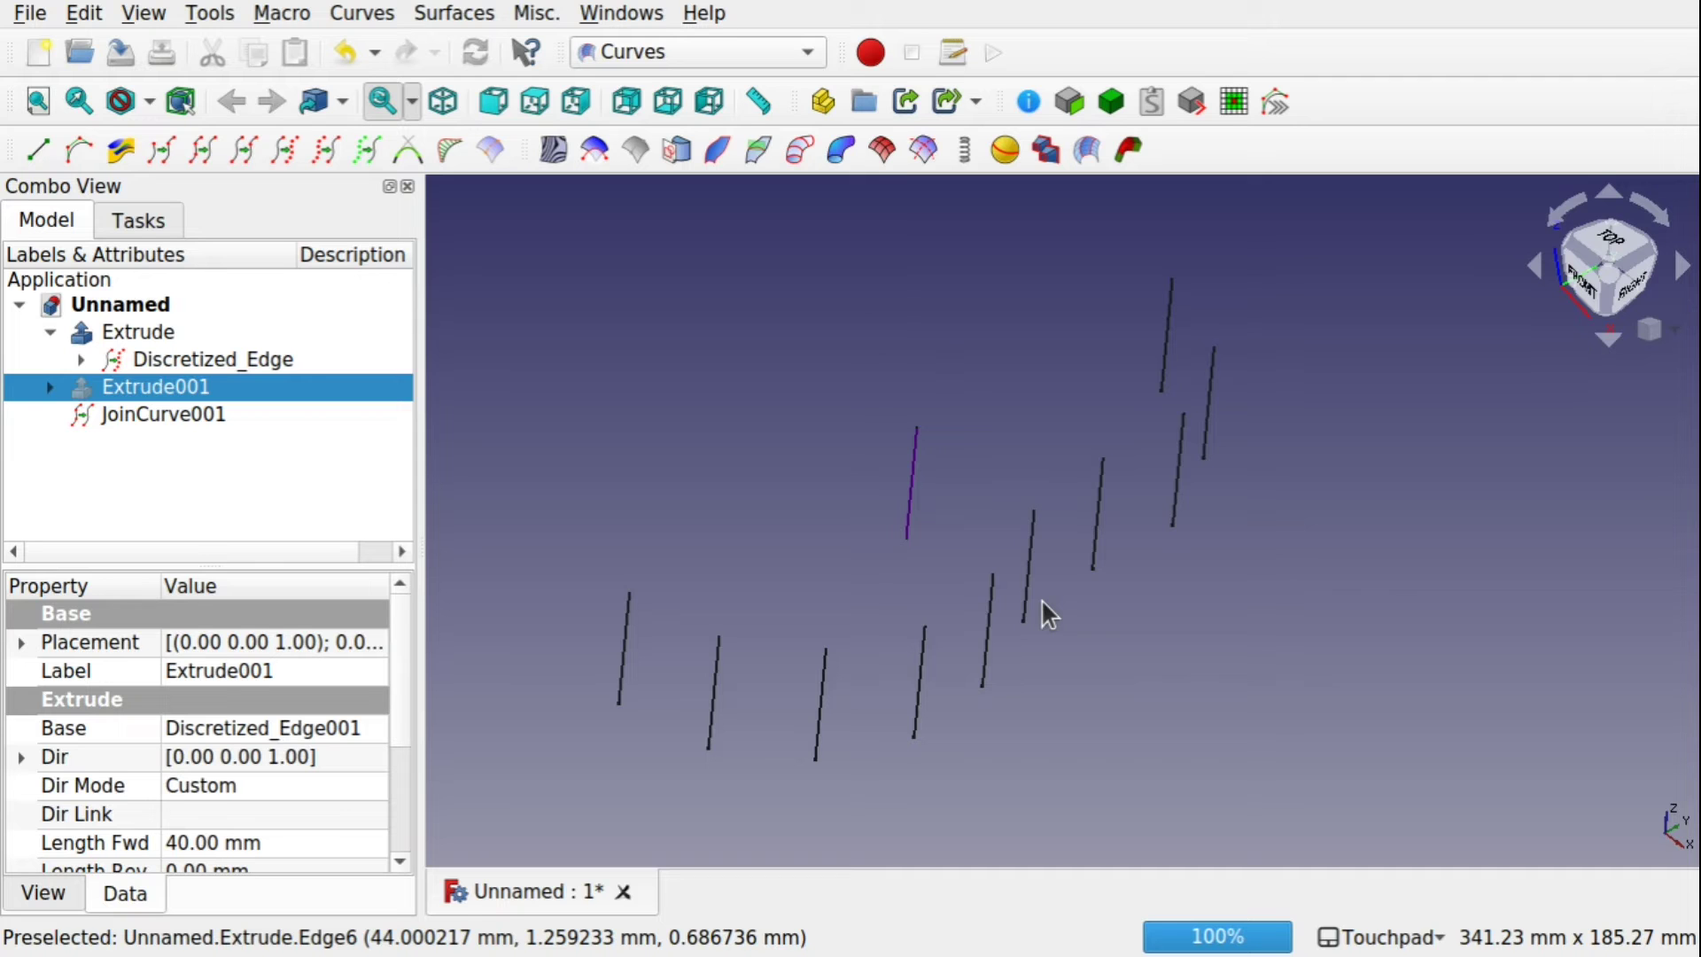
left_click_drag(1025, 319, 1056, 366, "alt")
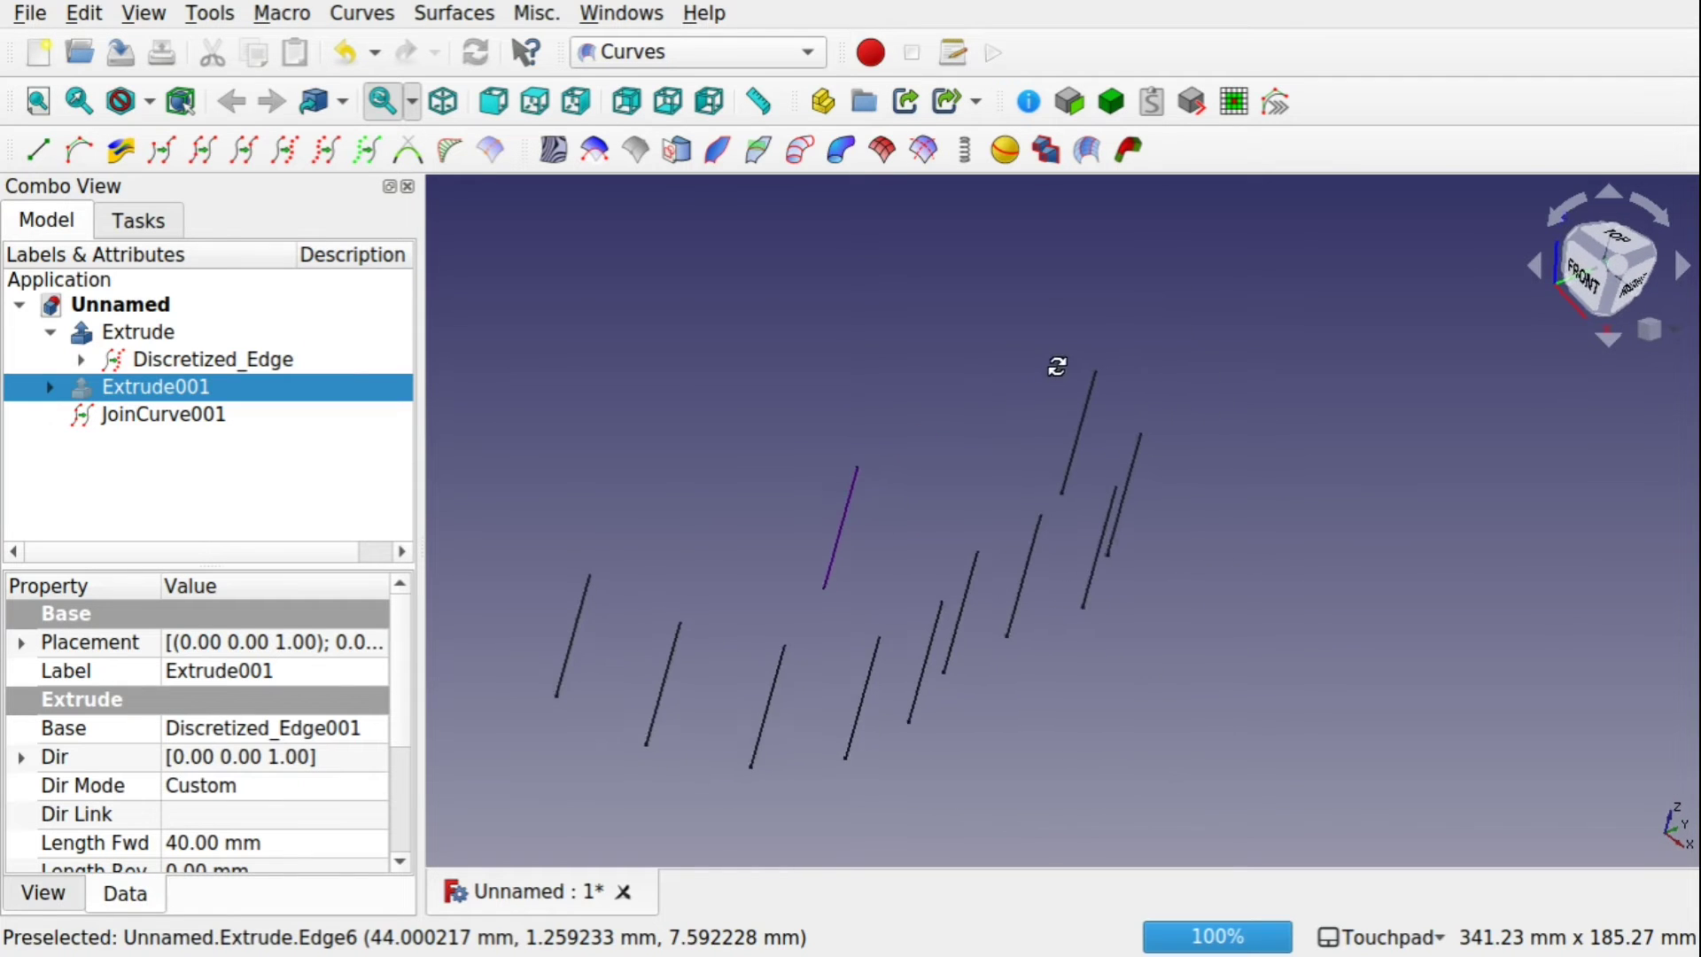
left_click(856, 497)
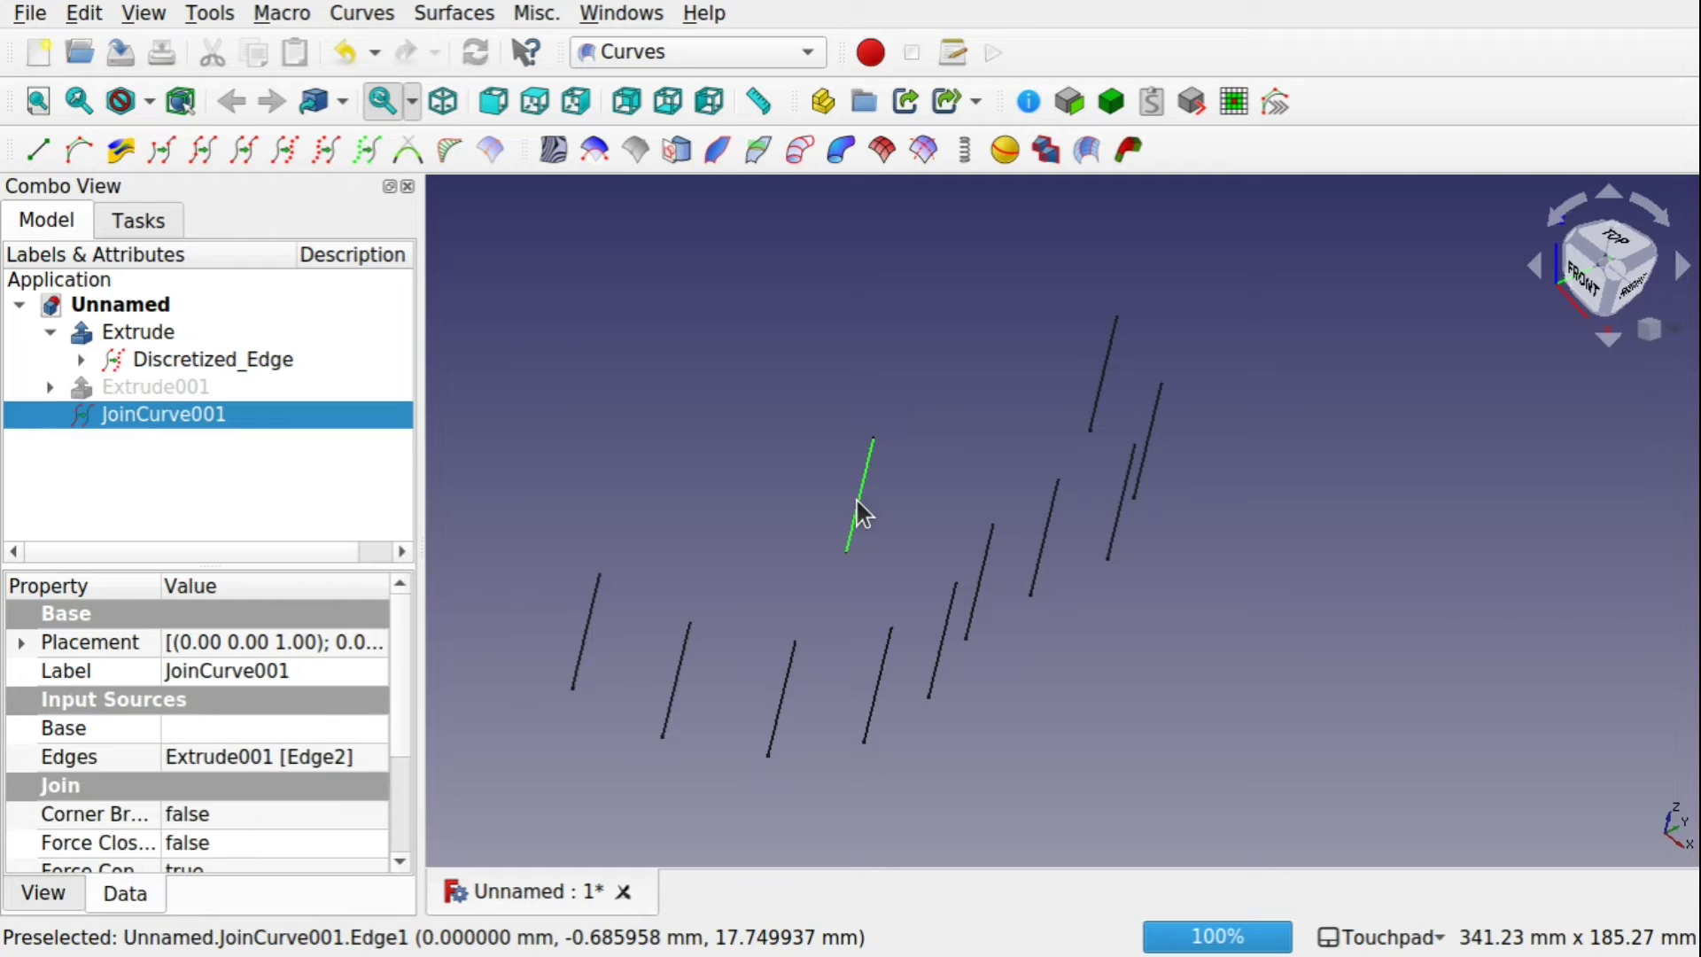
Create a Blend Curve between the joined middle line and the farthest profile line of the Extrude object
left_click(1111, 349, "ctrl")
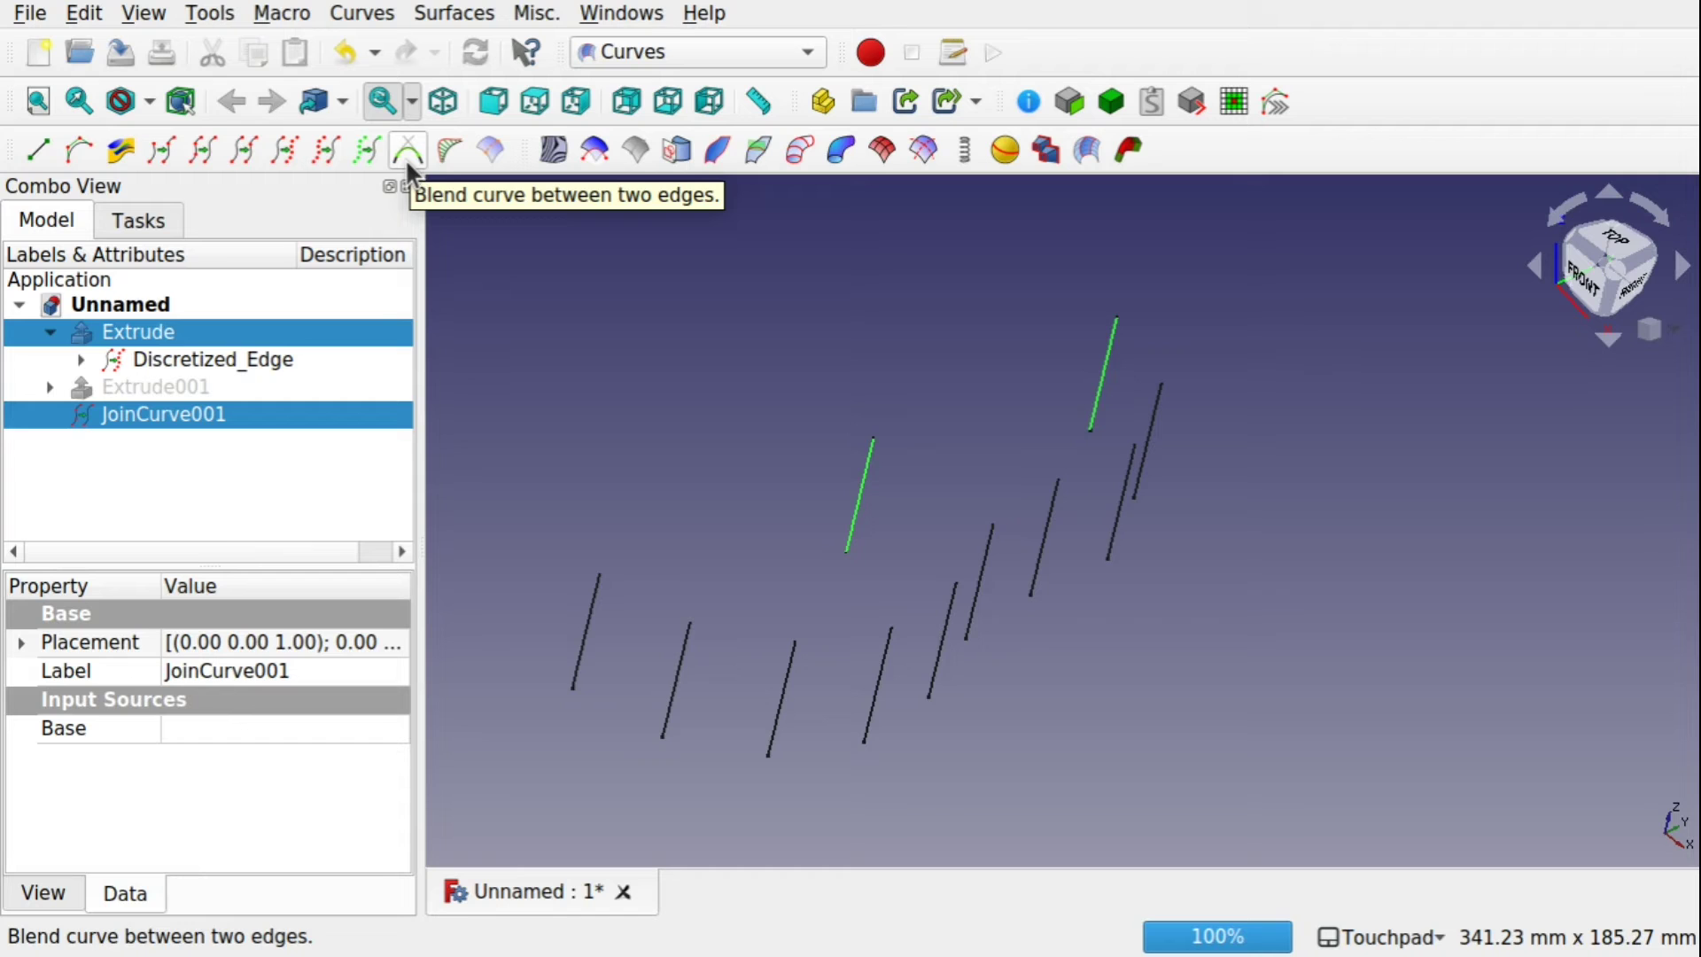
left_click(363, 14)
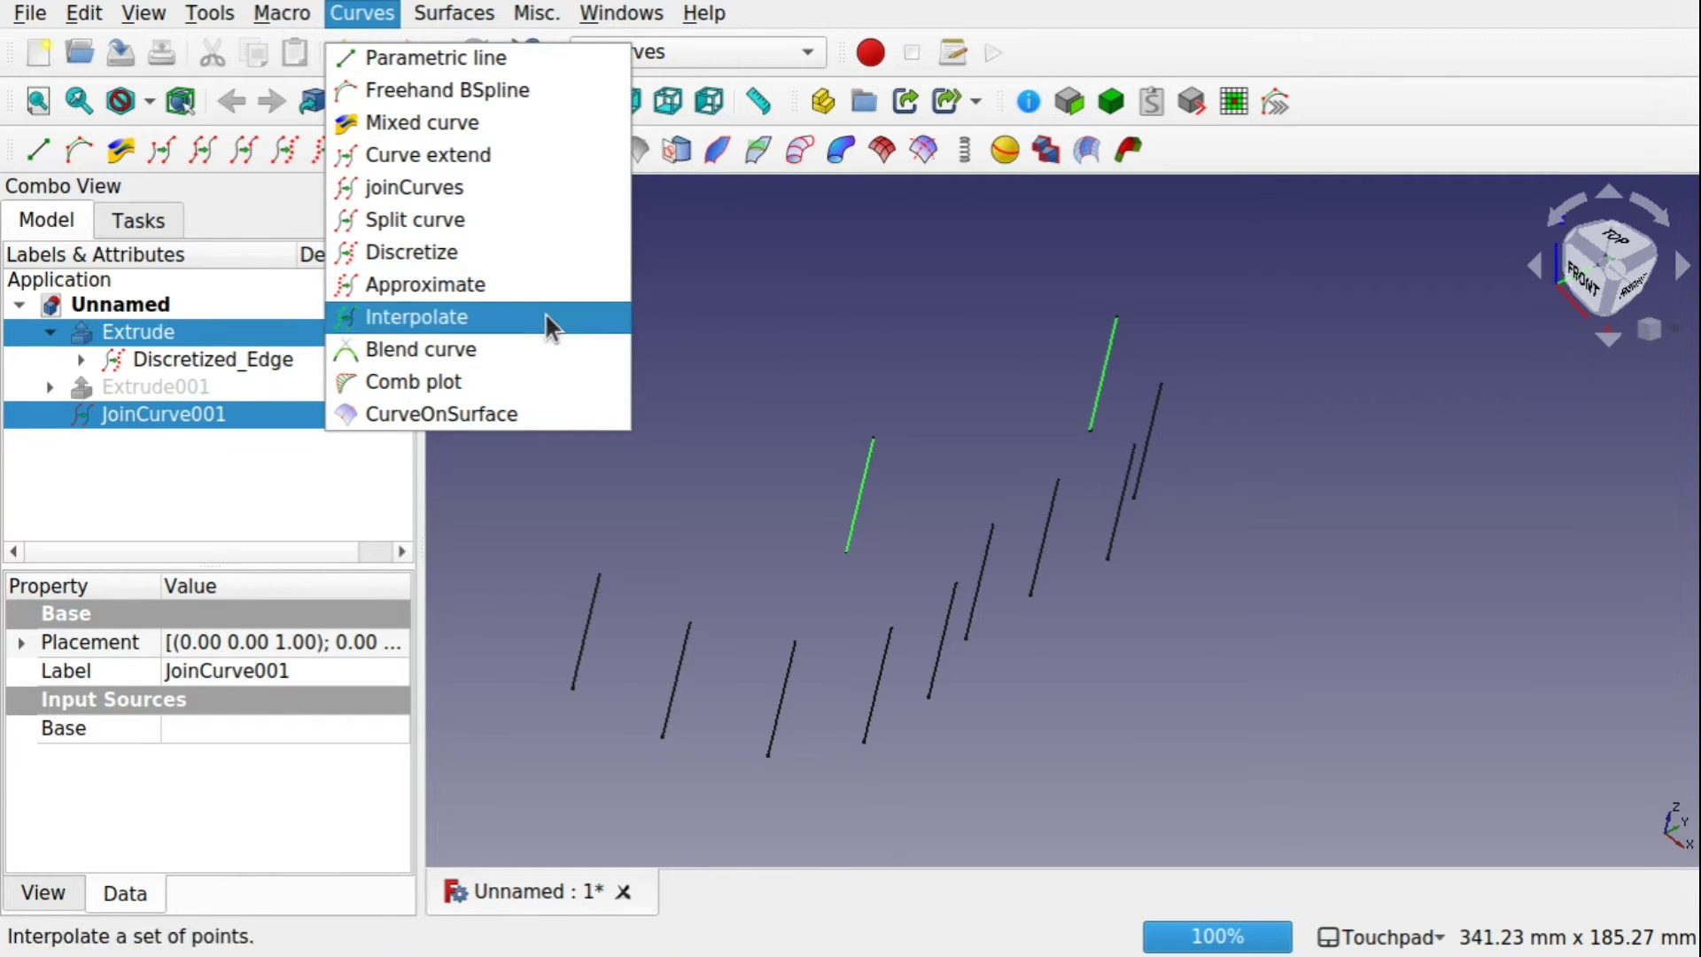
left_click(432, 350)
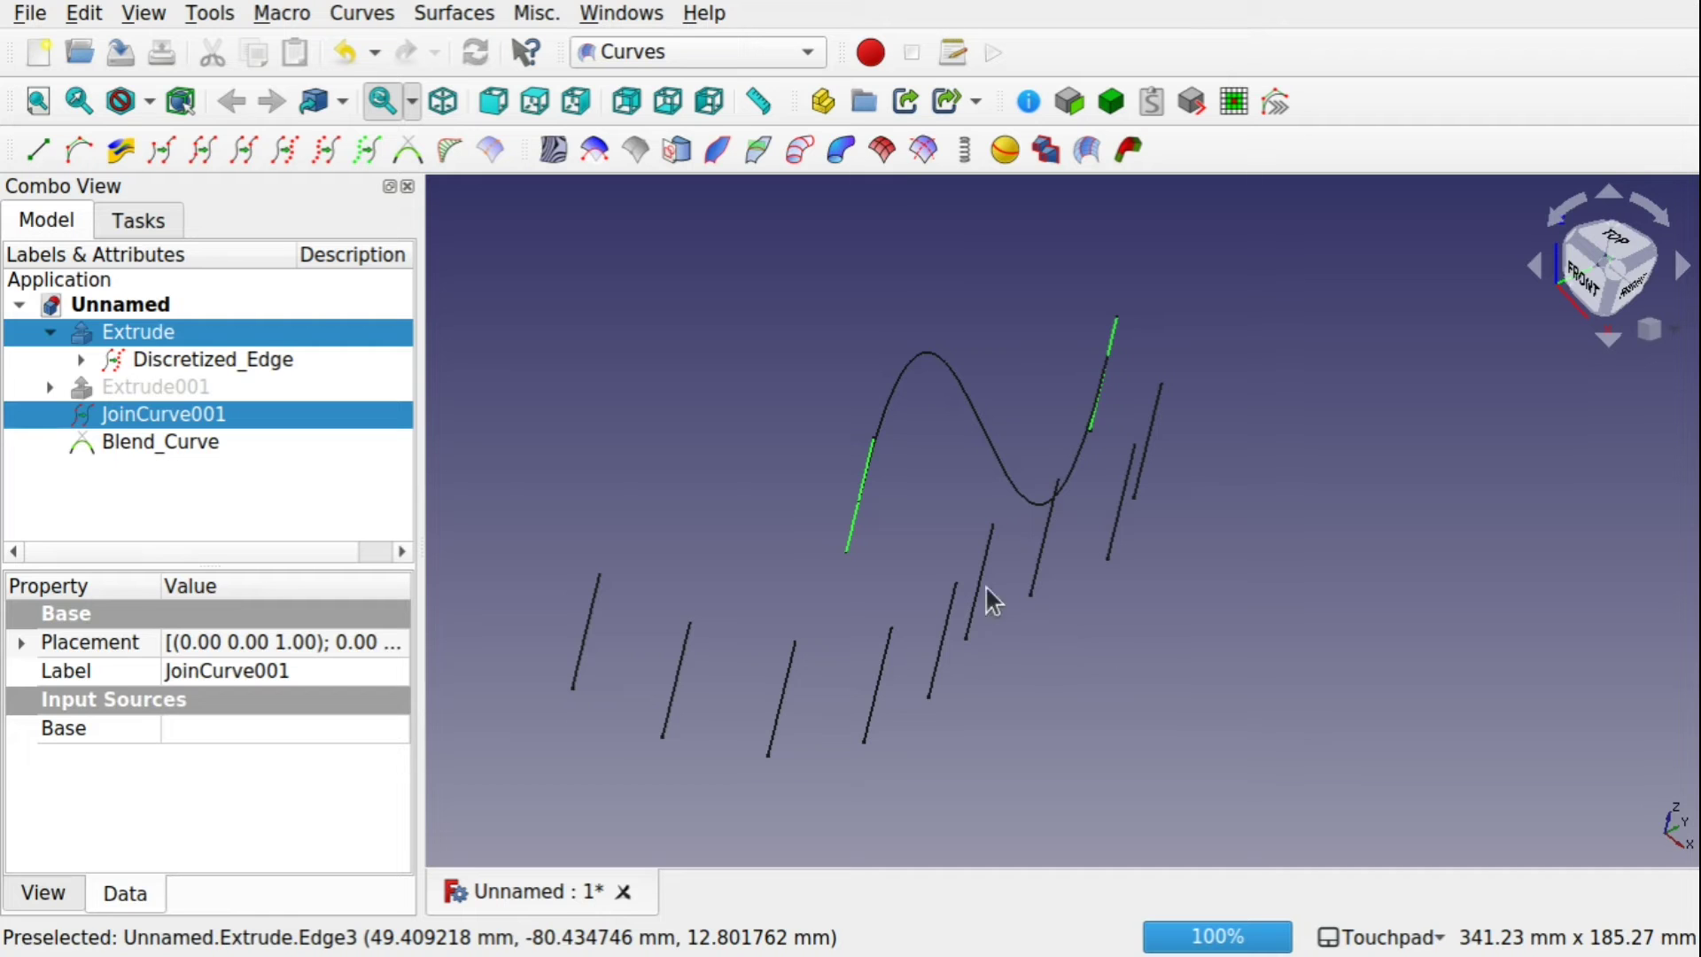
Set the blend curve's Continuity1 to C0 for its first edge and enlarge the property list to show more parameters
left_click(193, 445)
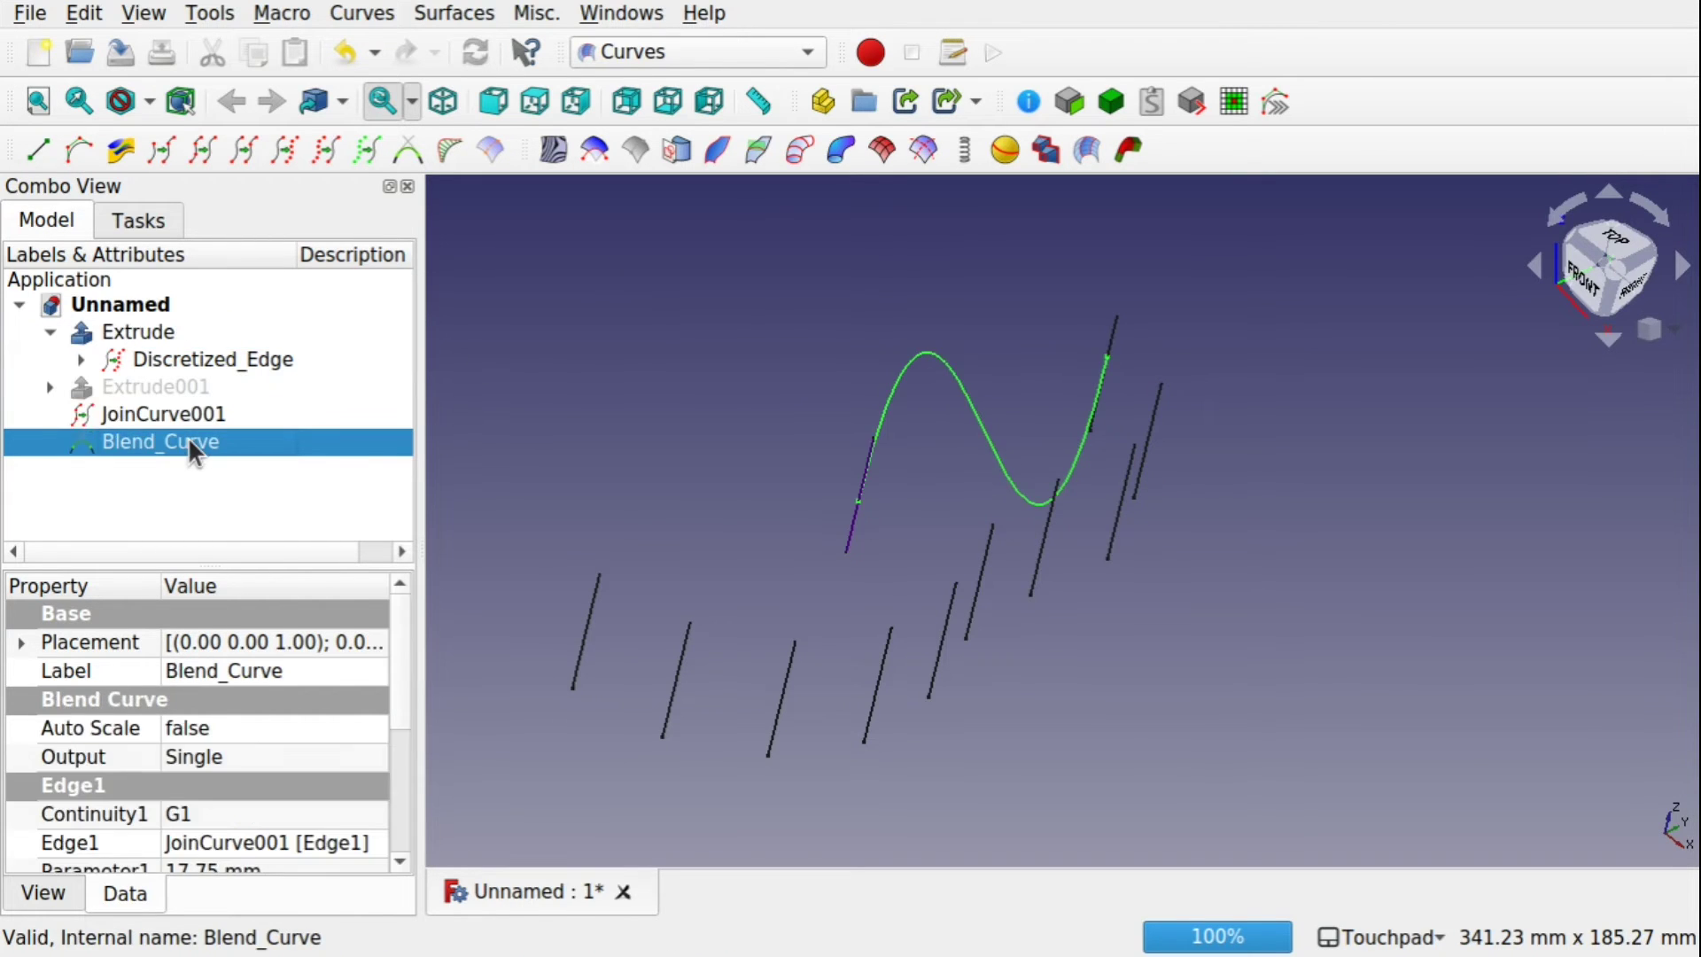
left_click(259, 810)
left_click(259, 810)
left_click(222, 787)
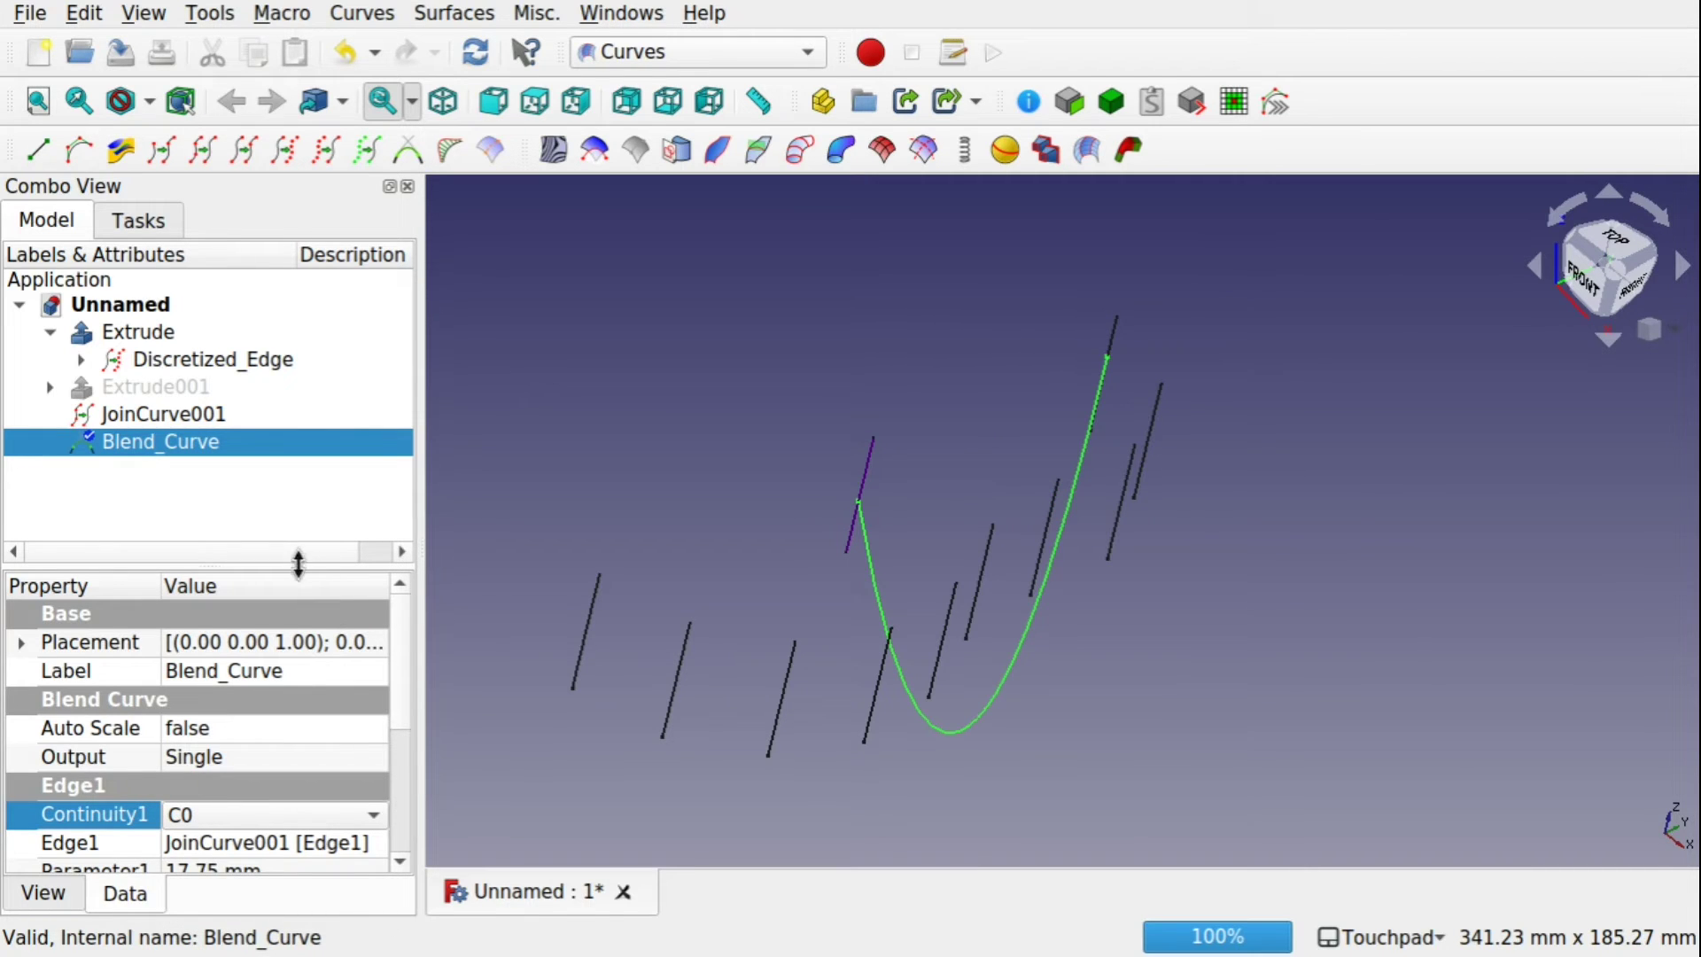
left_click_drag(299, 563, 299, 478)
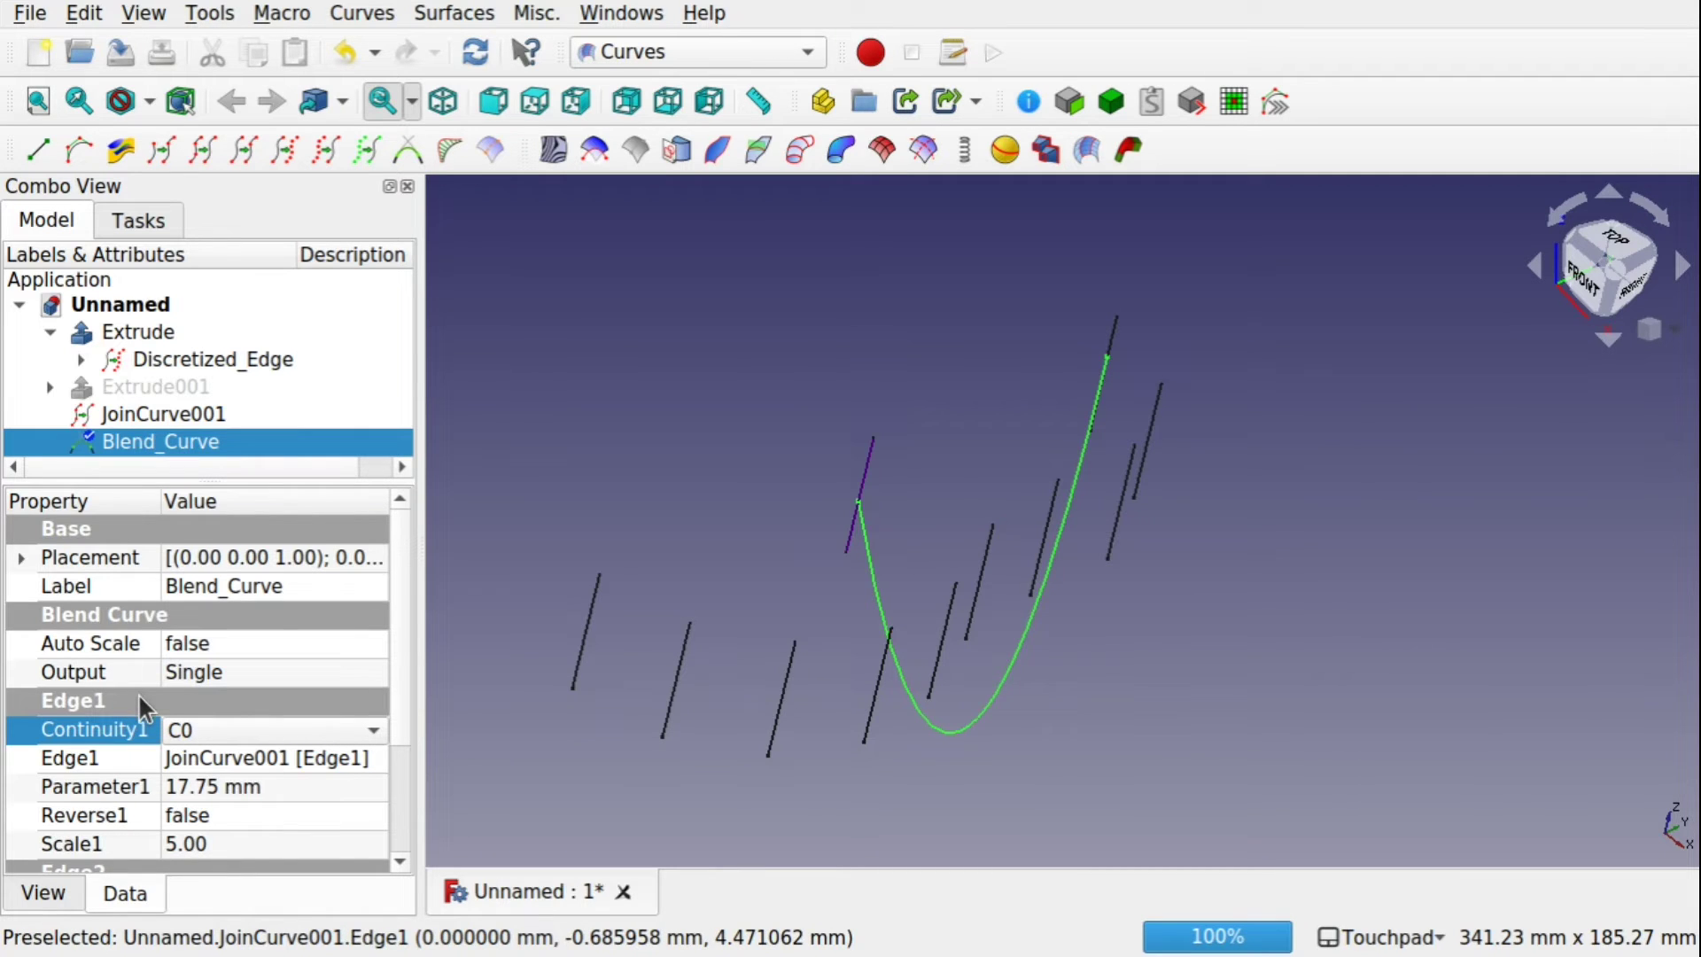
Delete the existing blend curve between JoinCurve001 and the rear extruded line
left_click(868, 574)
key("Delete")
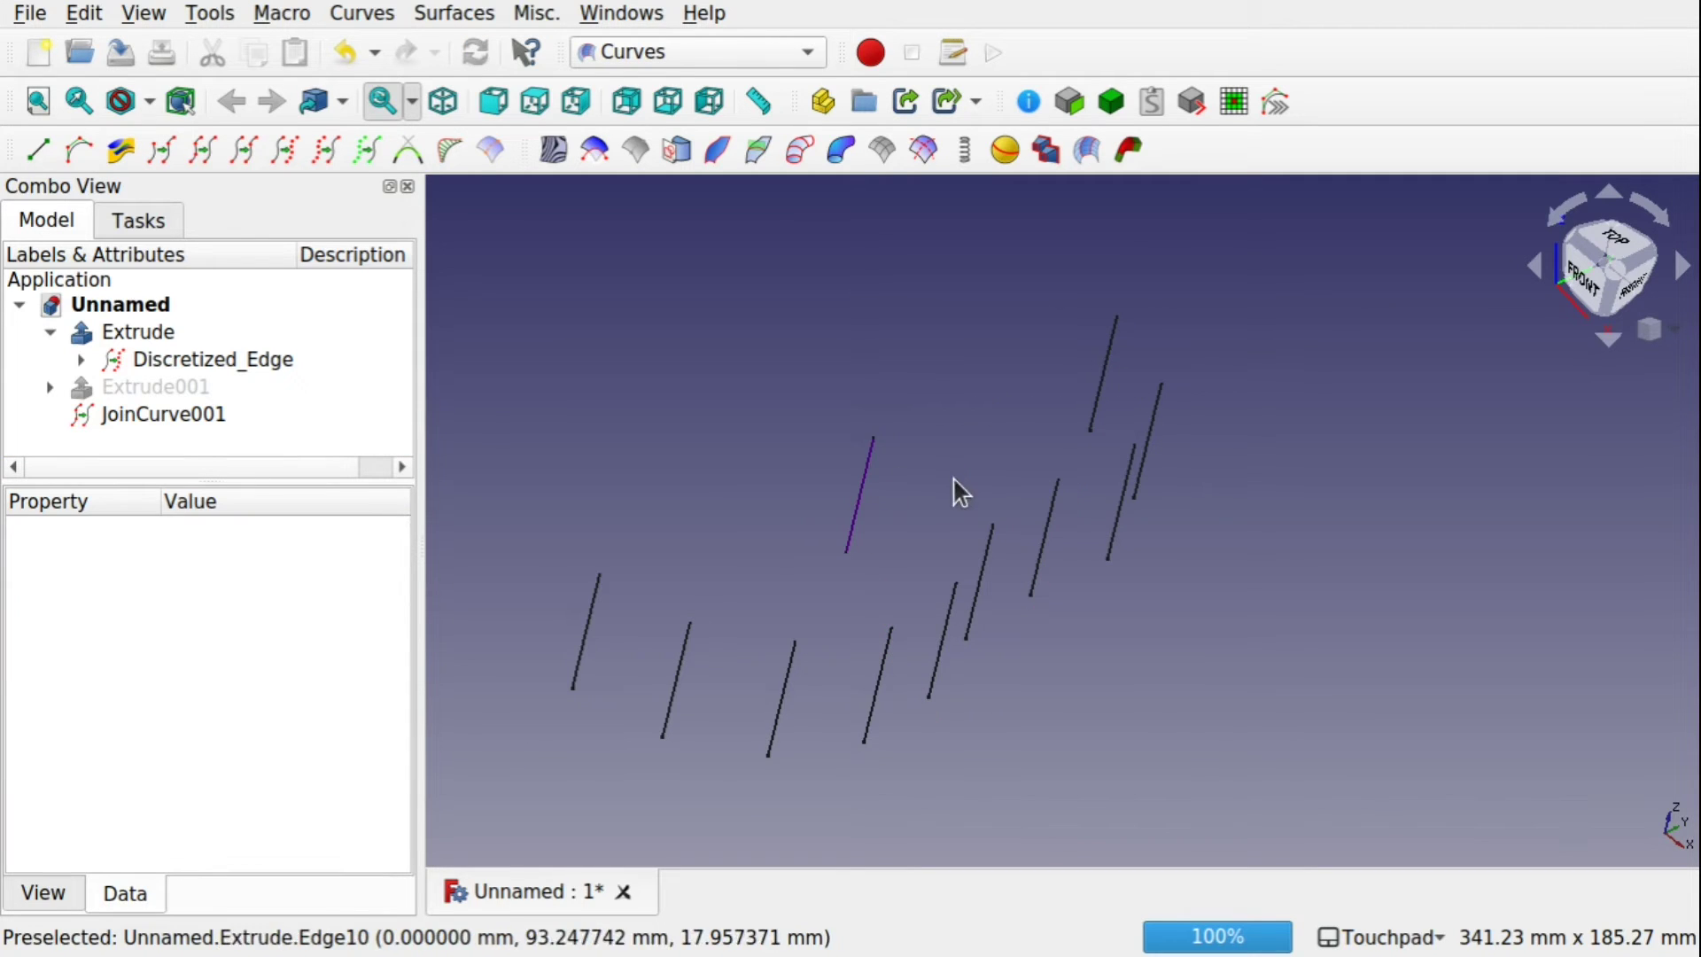
left_click(851, 514)
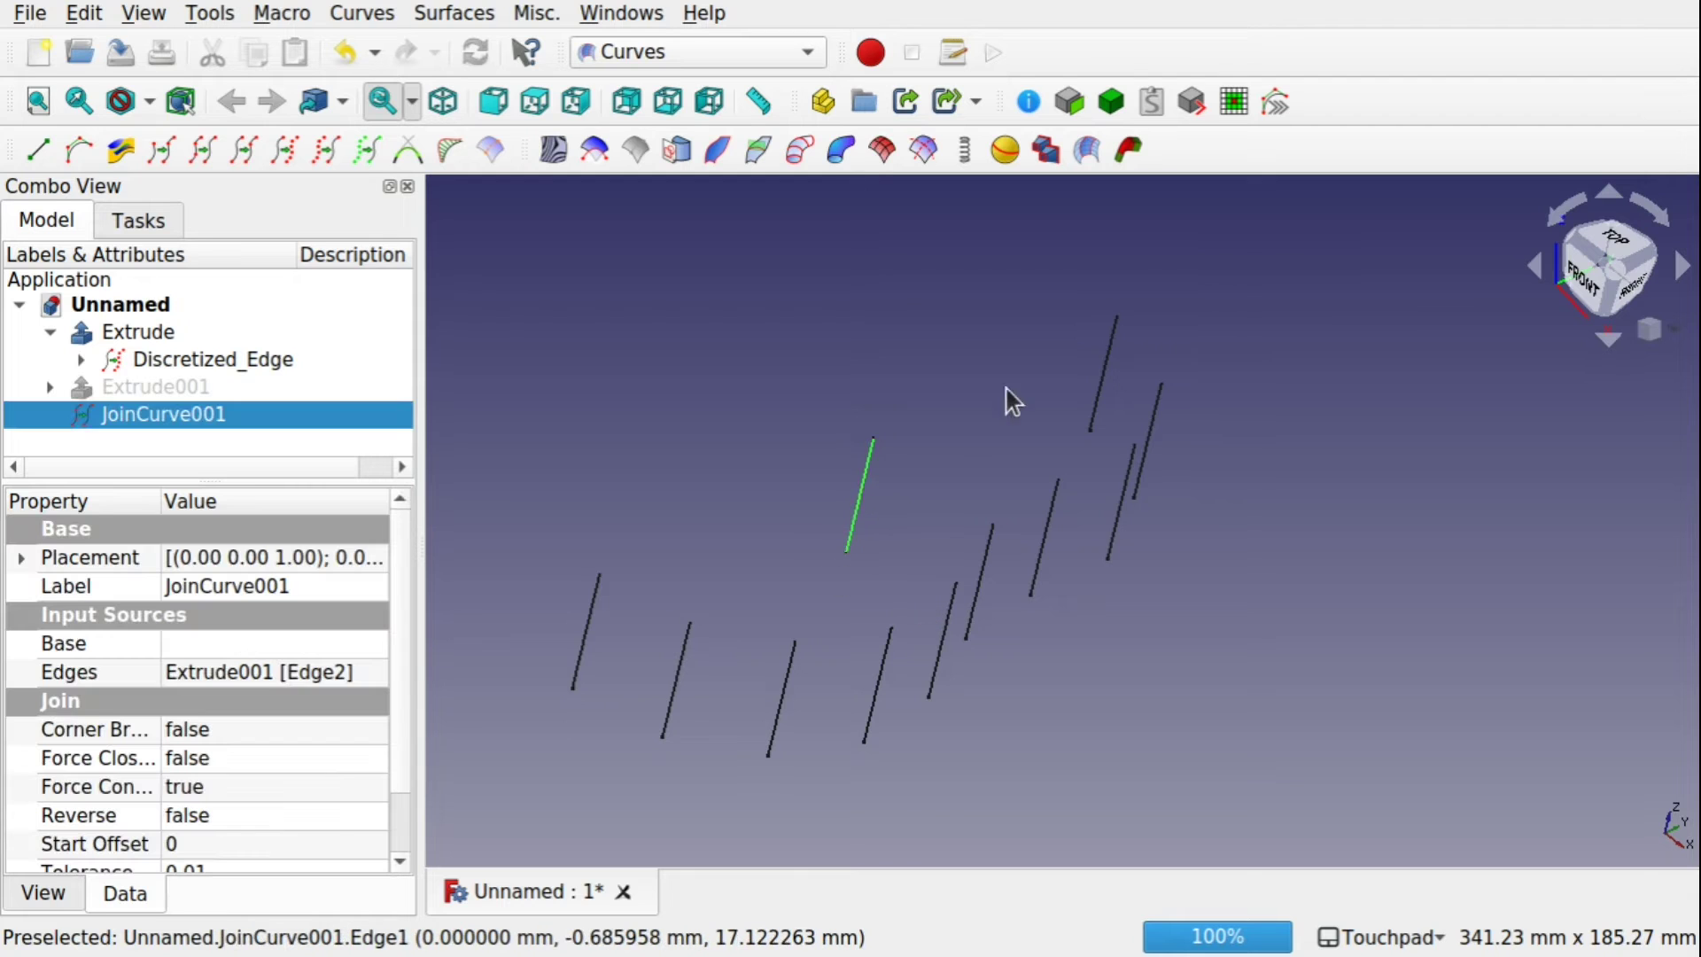
left_click(915, 547)
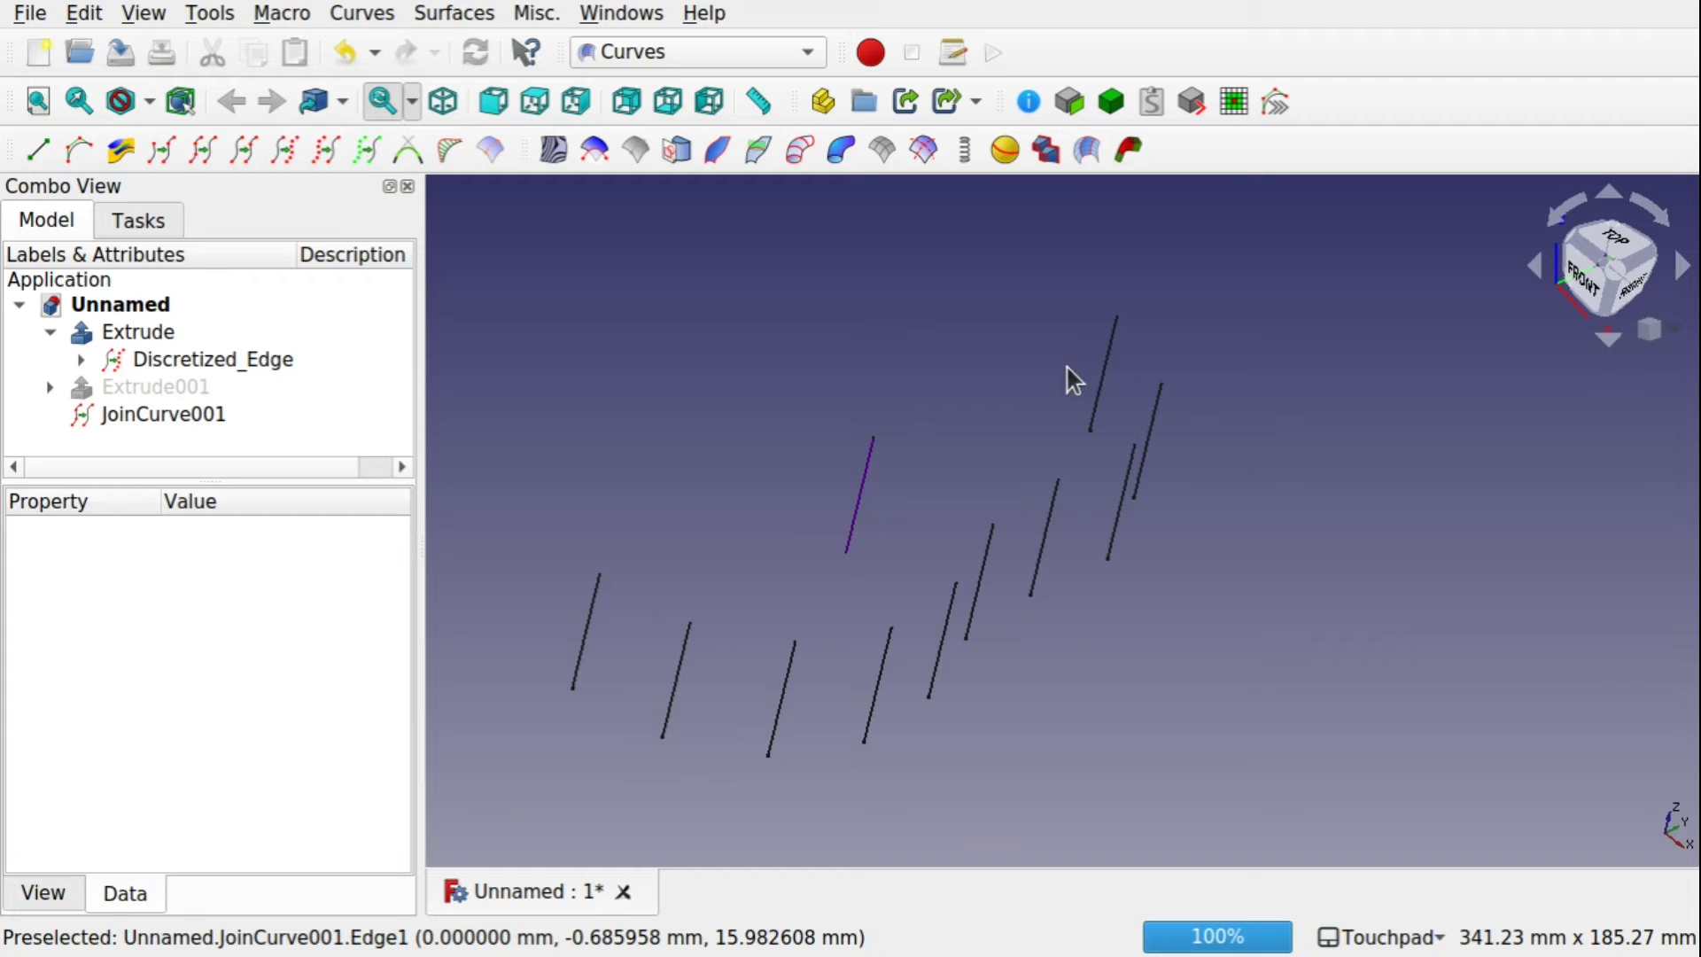
left_click(858, 503)
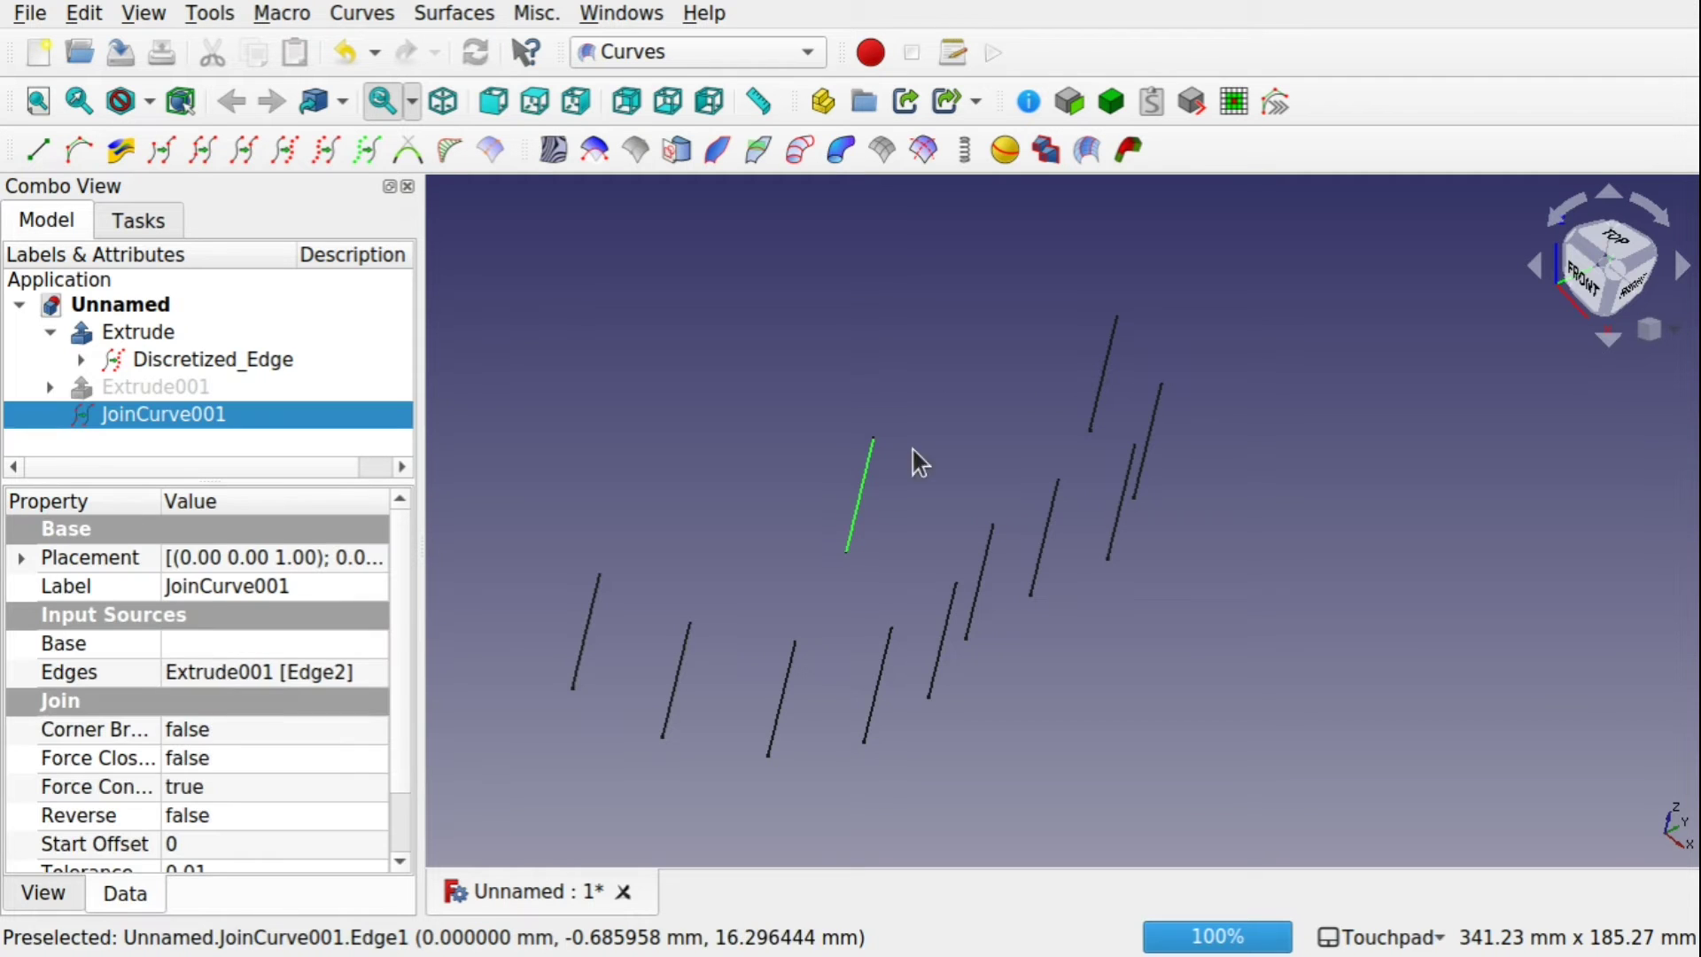
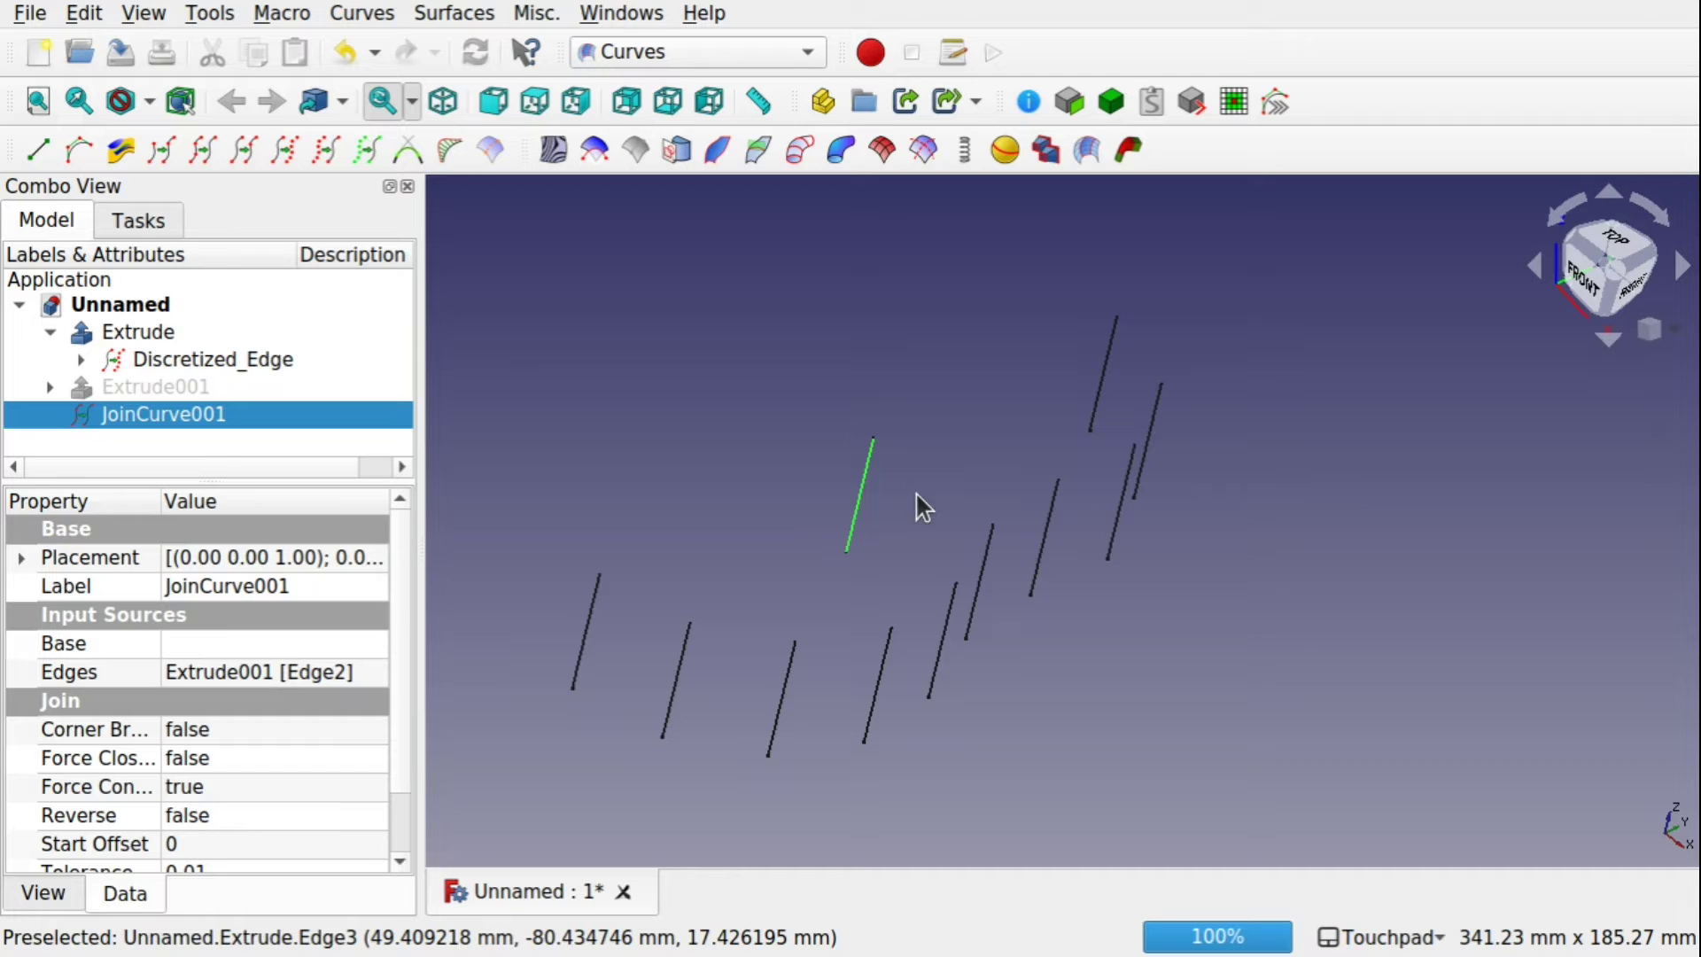
left_click(896, 399)
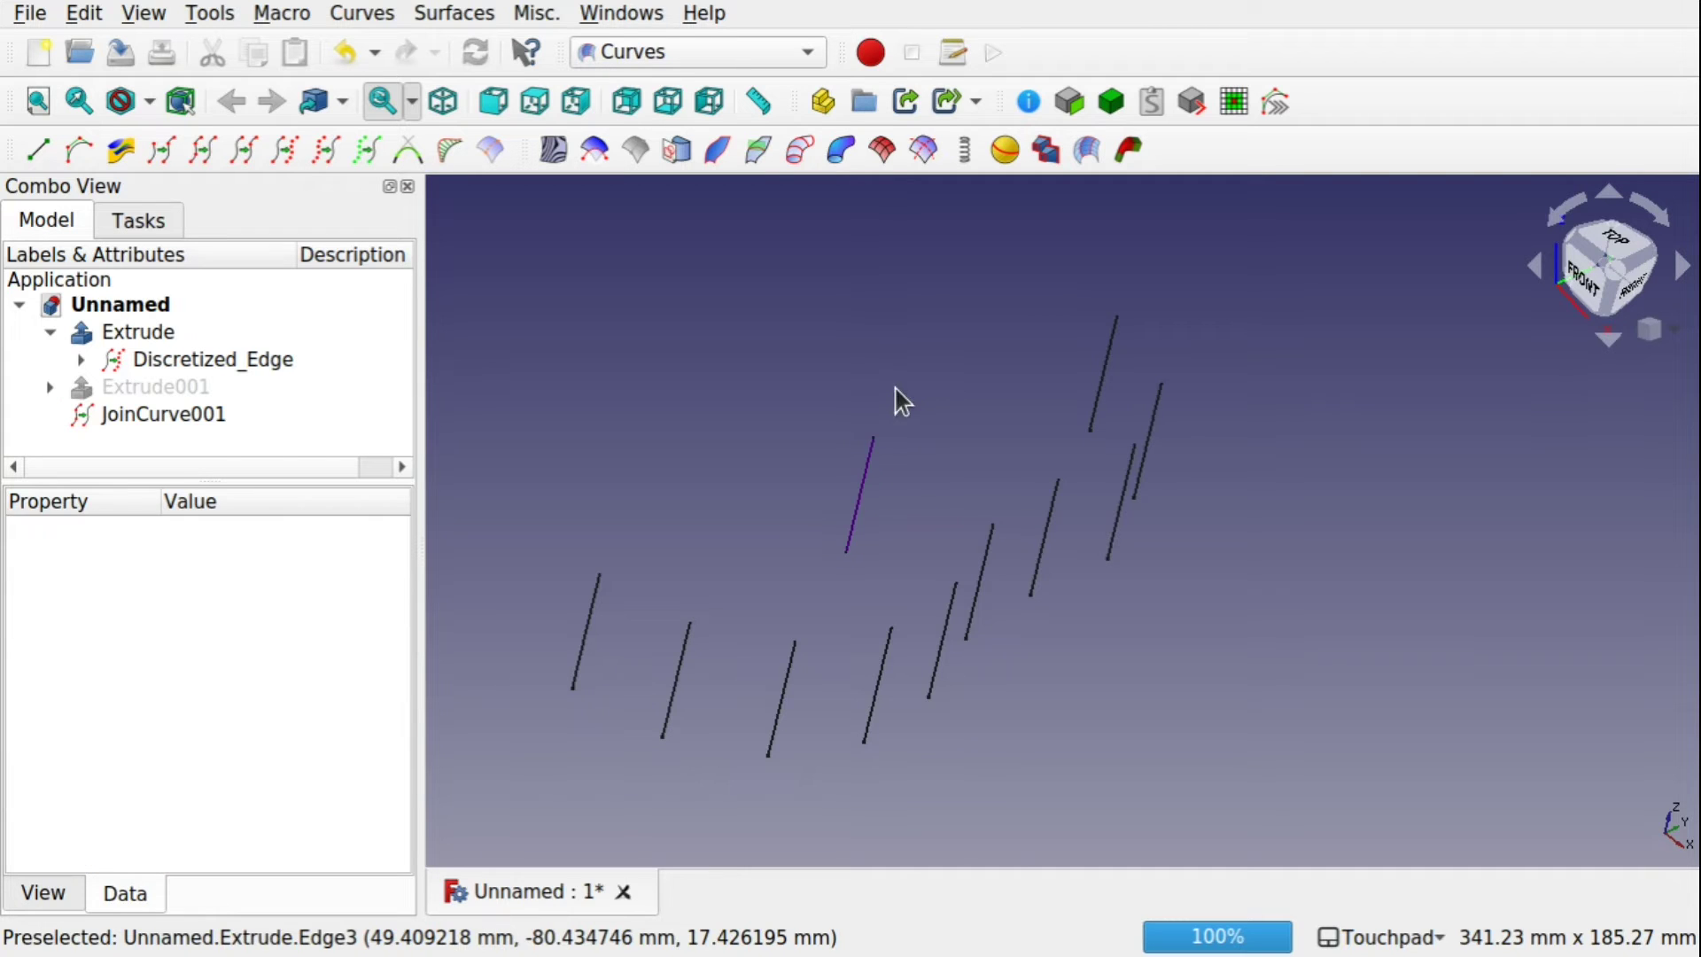
Create a blend curve between JoinCurve001 and the rear vertical line, Edge10 of Extrude
left_click(859, 499)
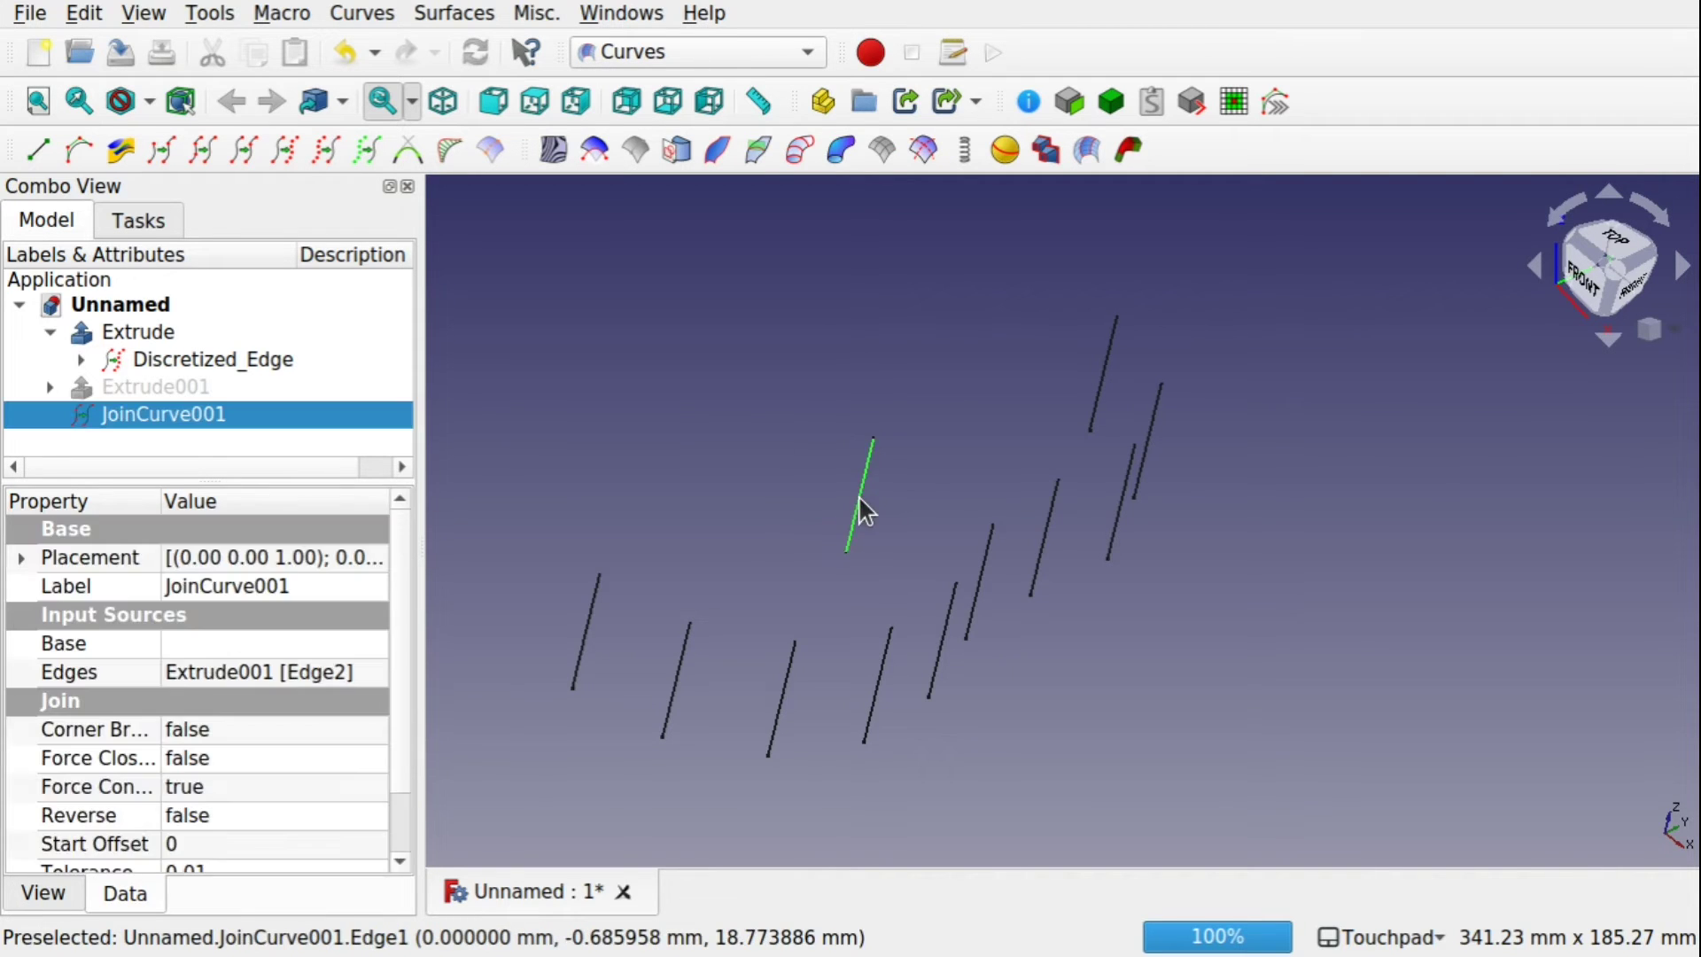
left_click(1103, 372, "ctrl")
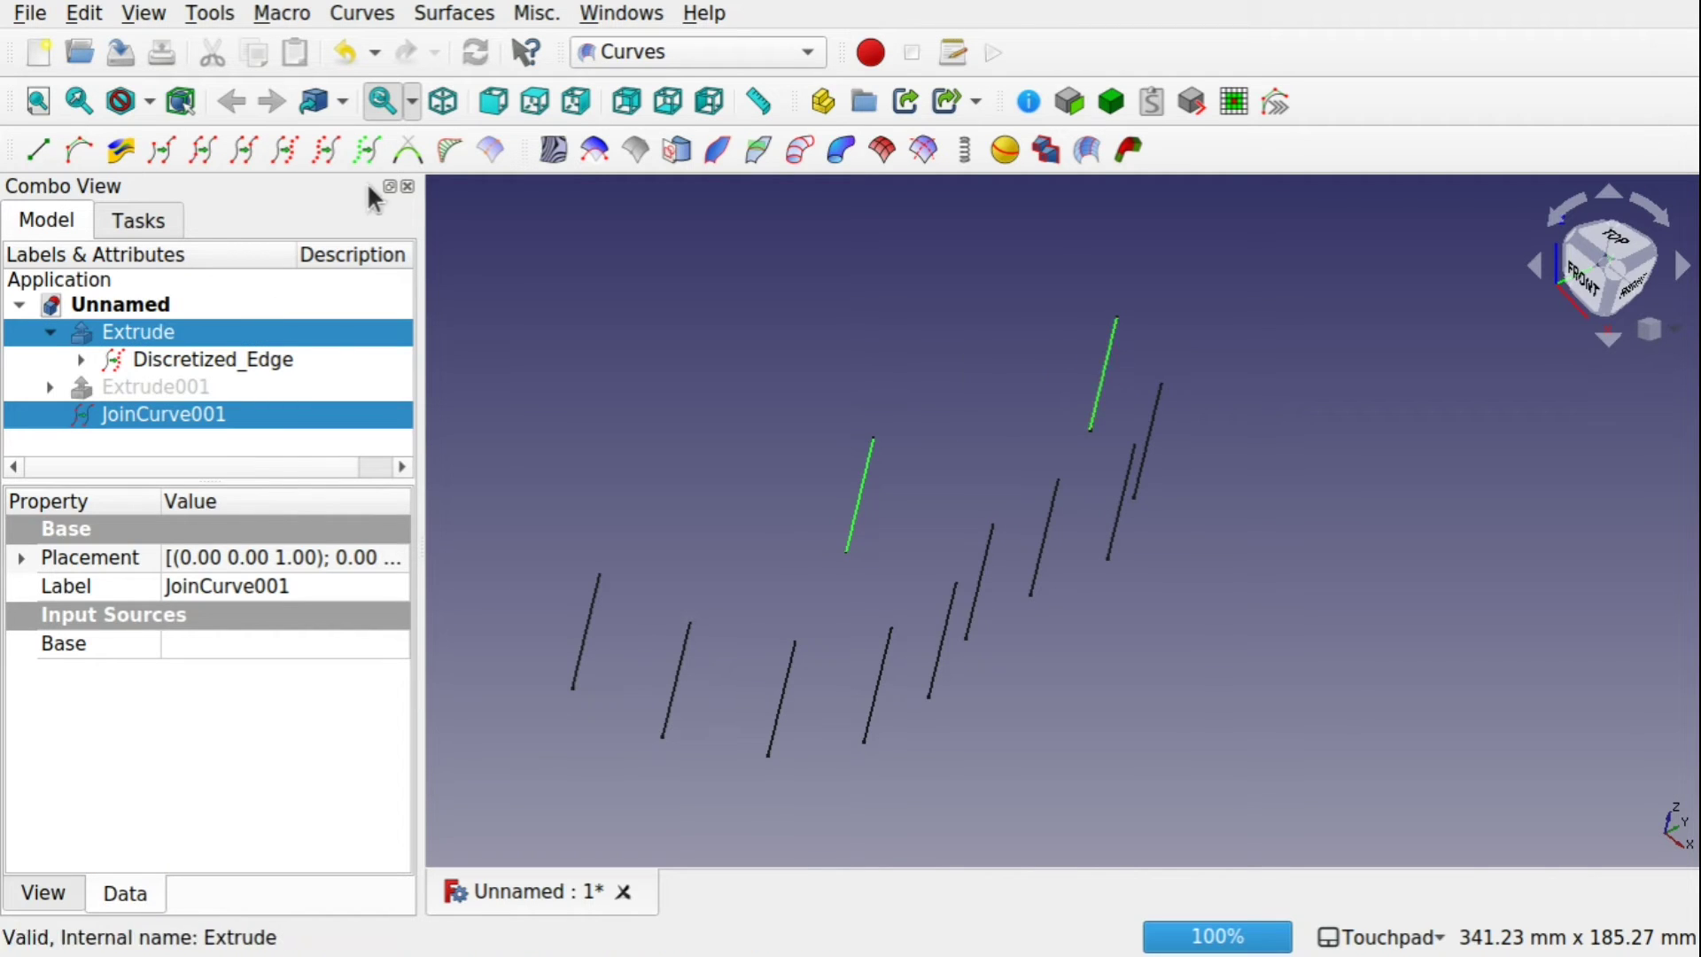
left_click(404, 152)
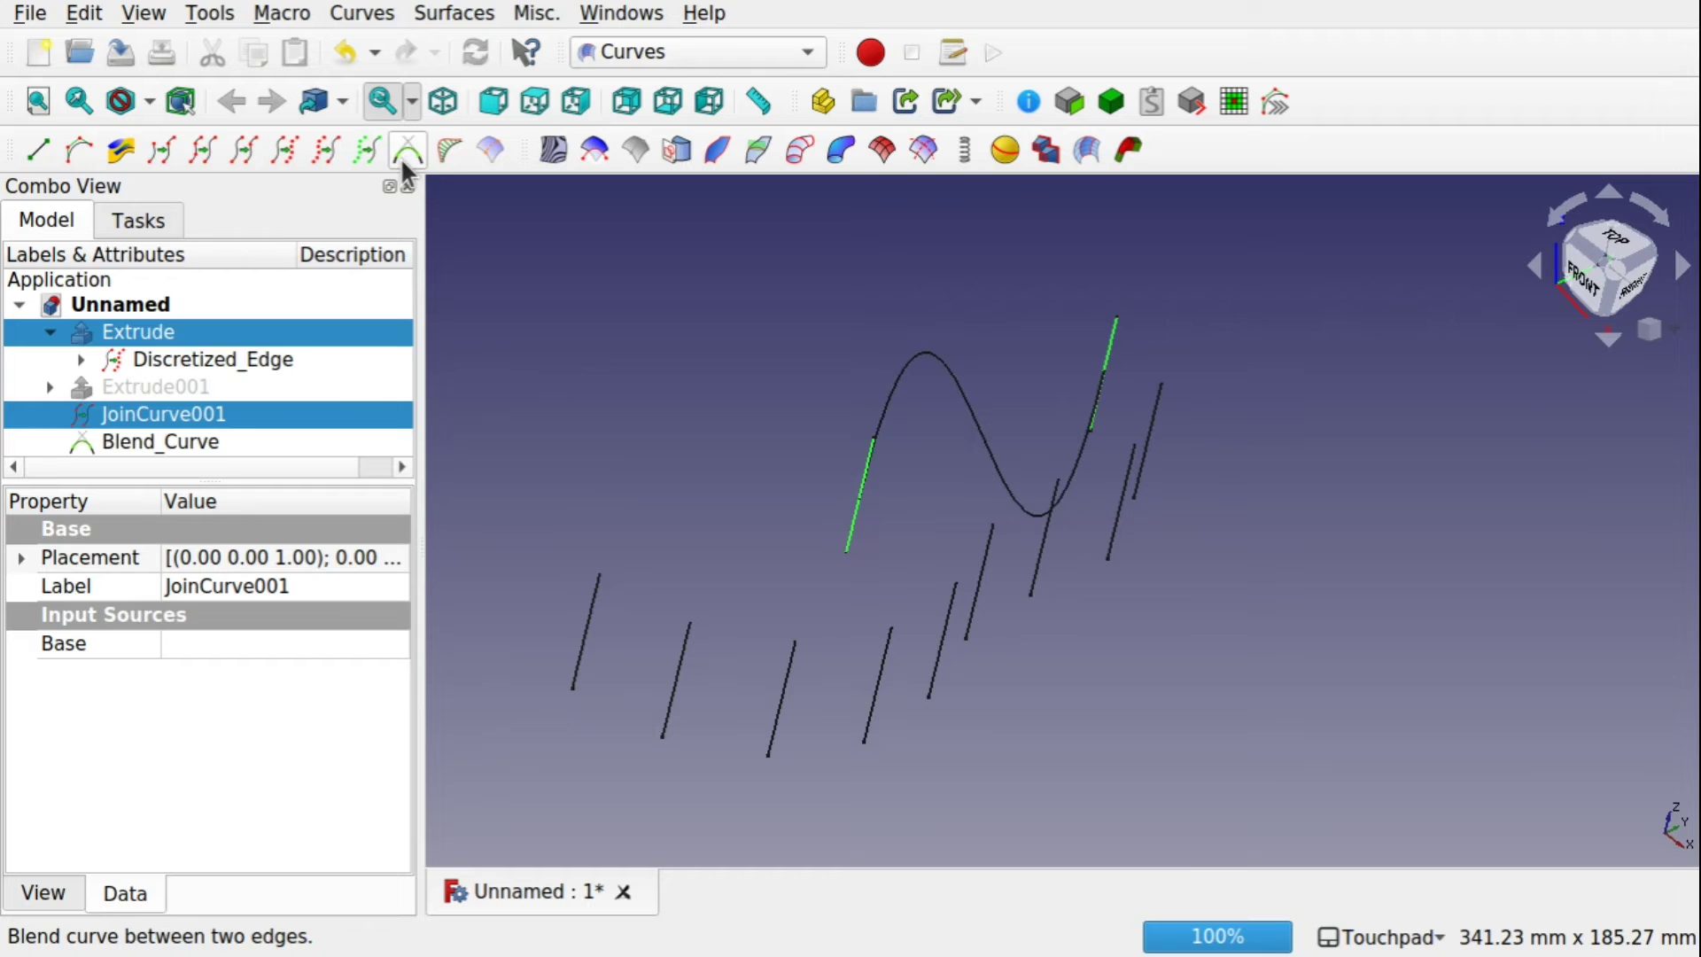
Set the blend curve's Continuity1 to C0 at the JoinCurve001 edge
left_click(843, 455)
left_click(995, 461)
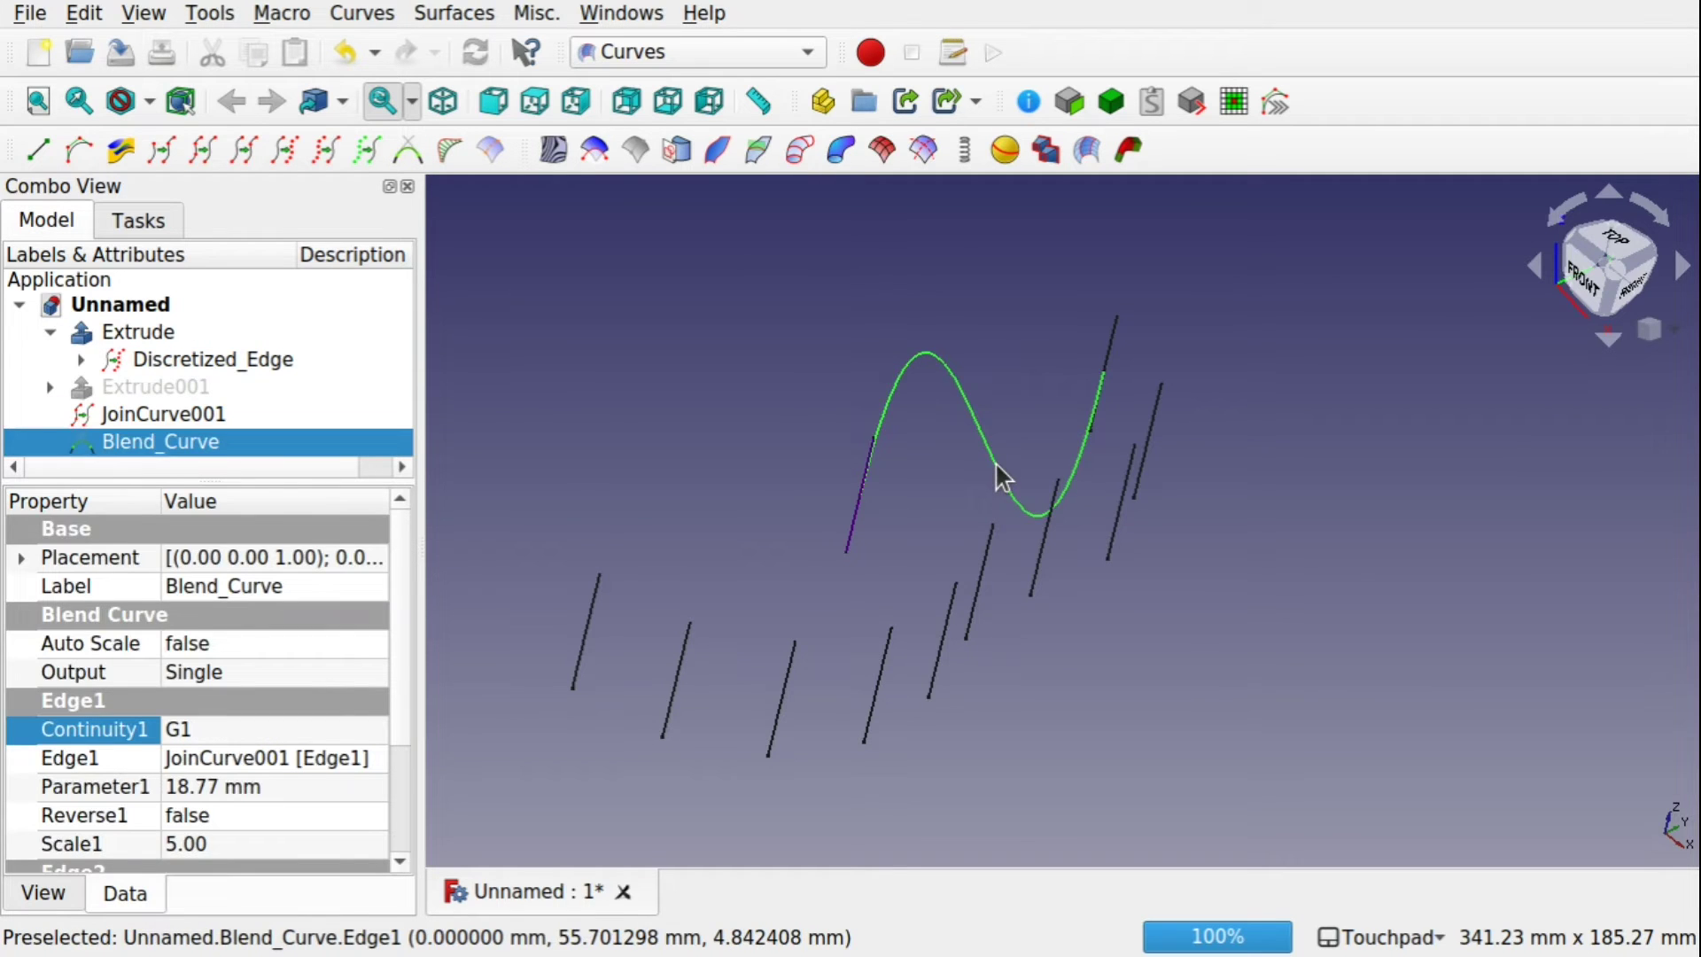
left_click(253, 724)
left_click(255, 725)
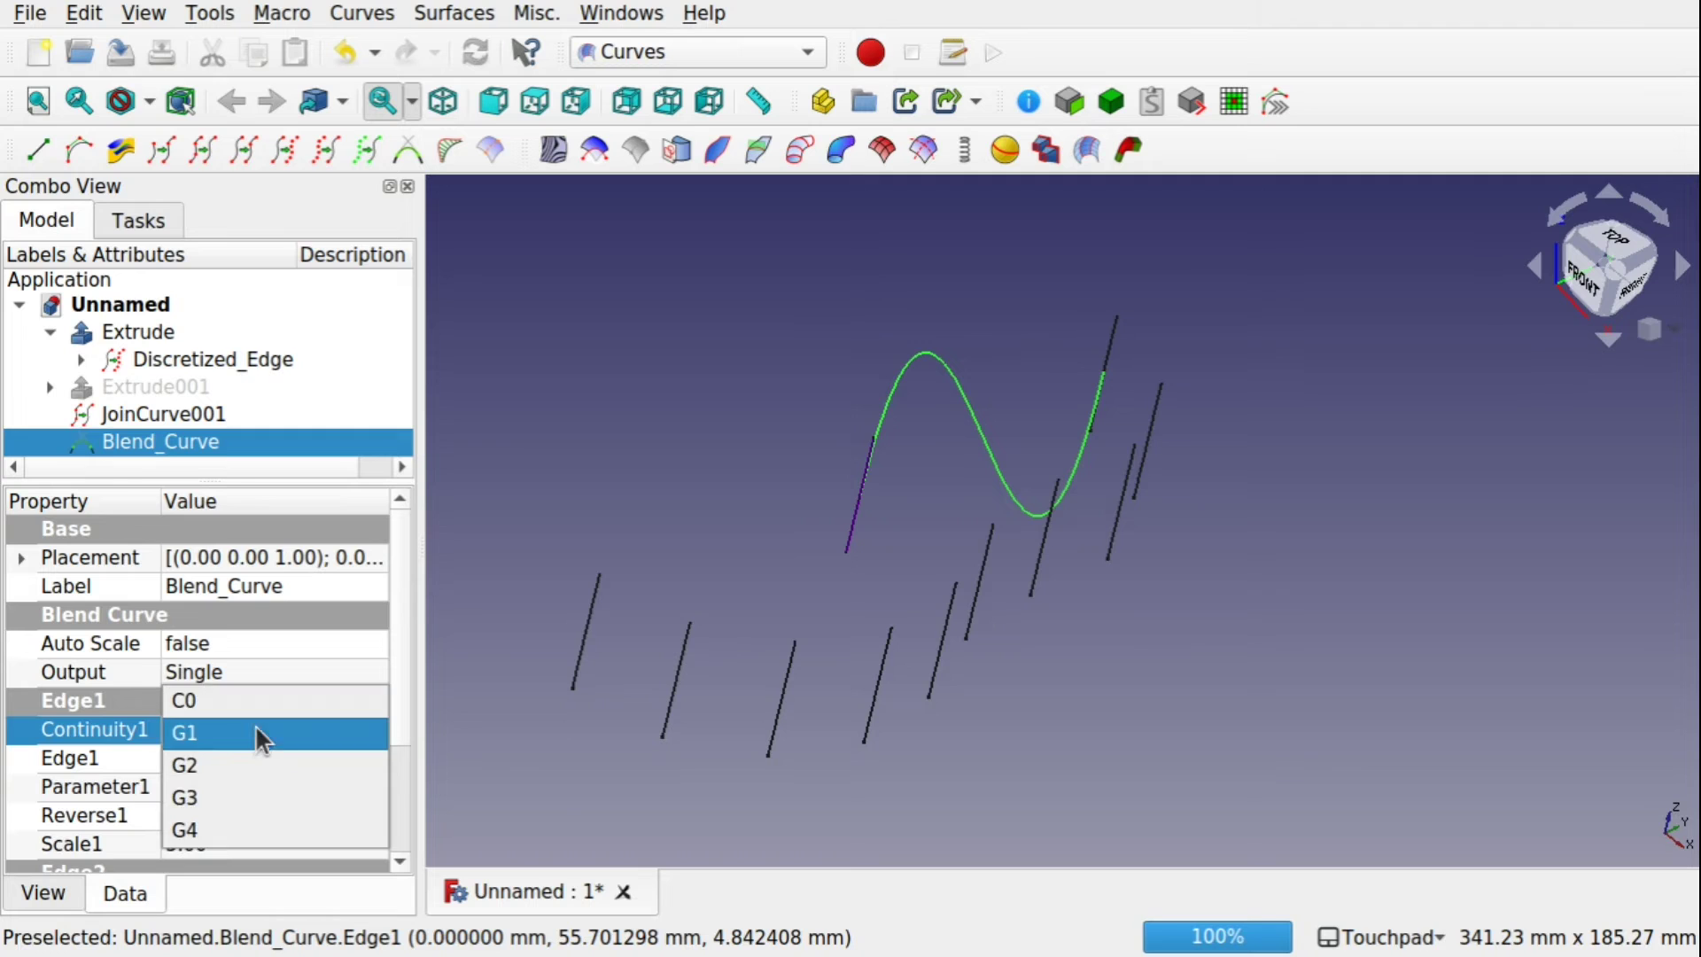
left_click(238, 704)
Set the blend curve's Continuity2 to C0 at the Extrude edge
scroll(403, 779, "down", 3)
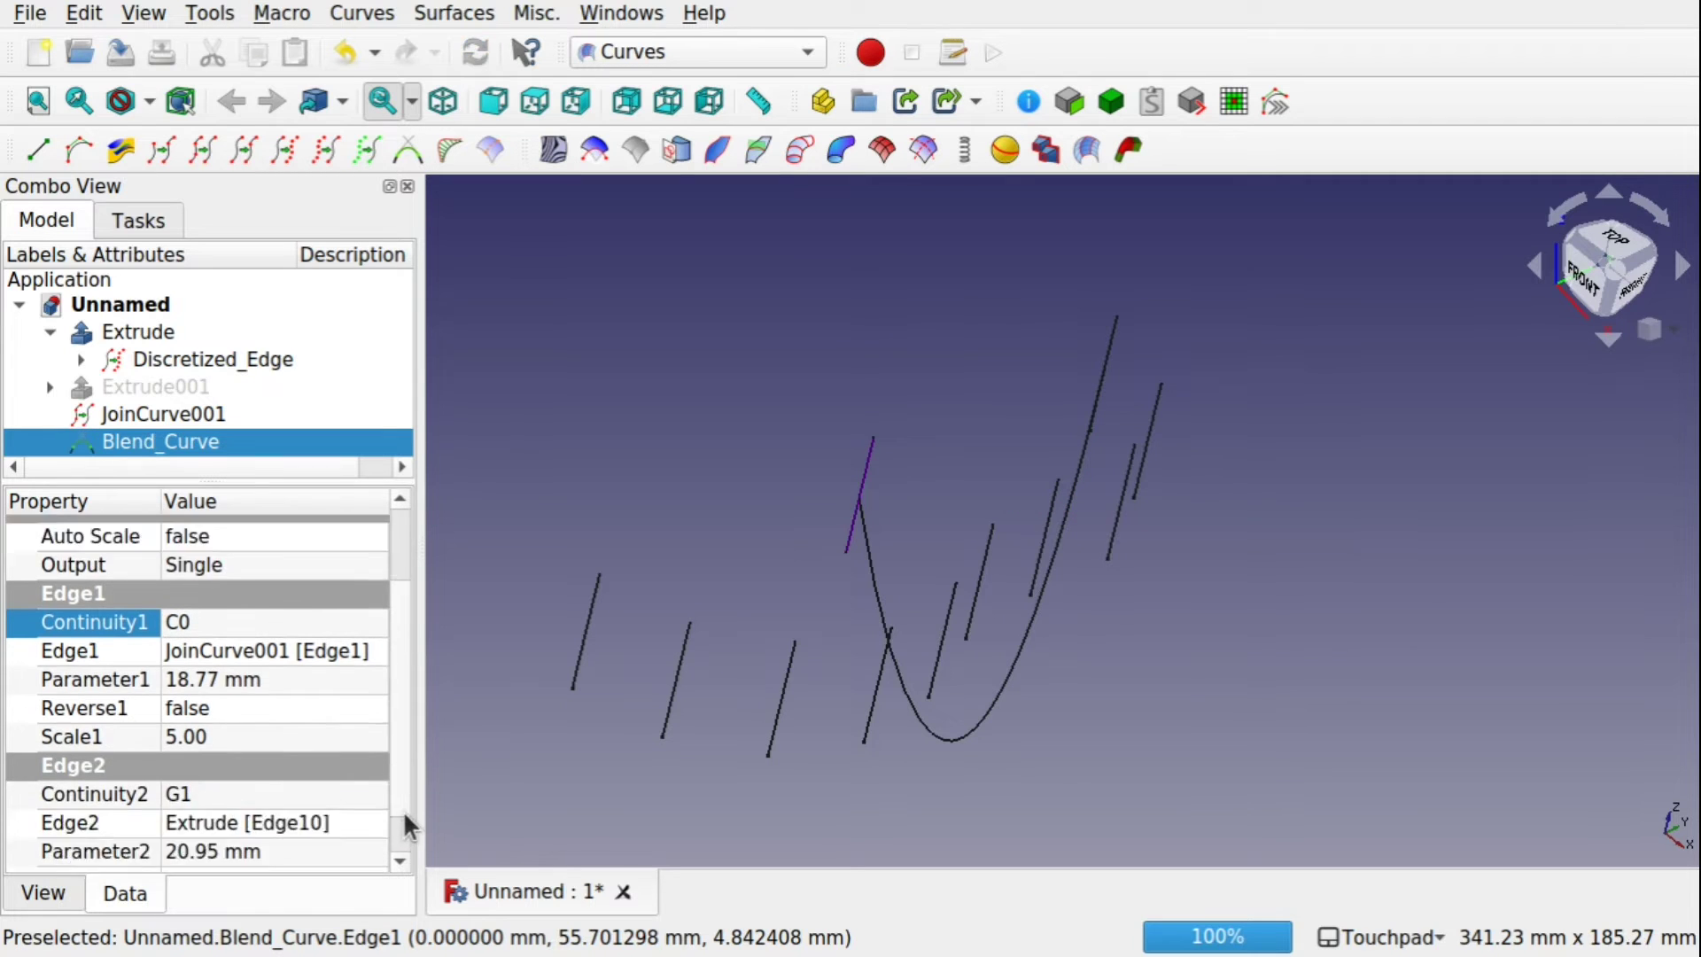
left_click(271, 747)
left_click(271, 748)
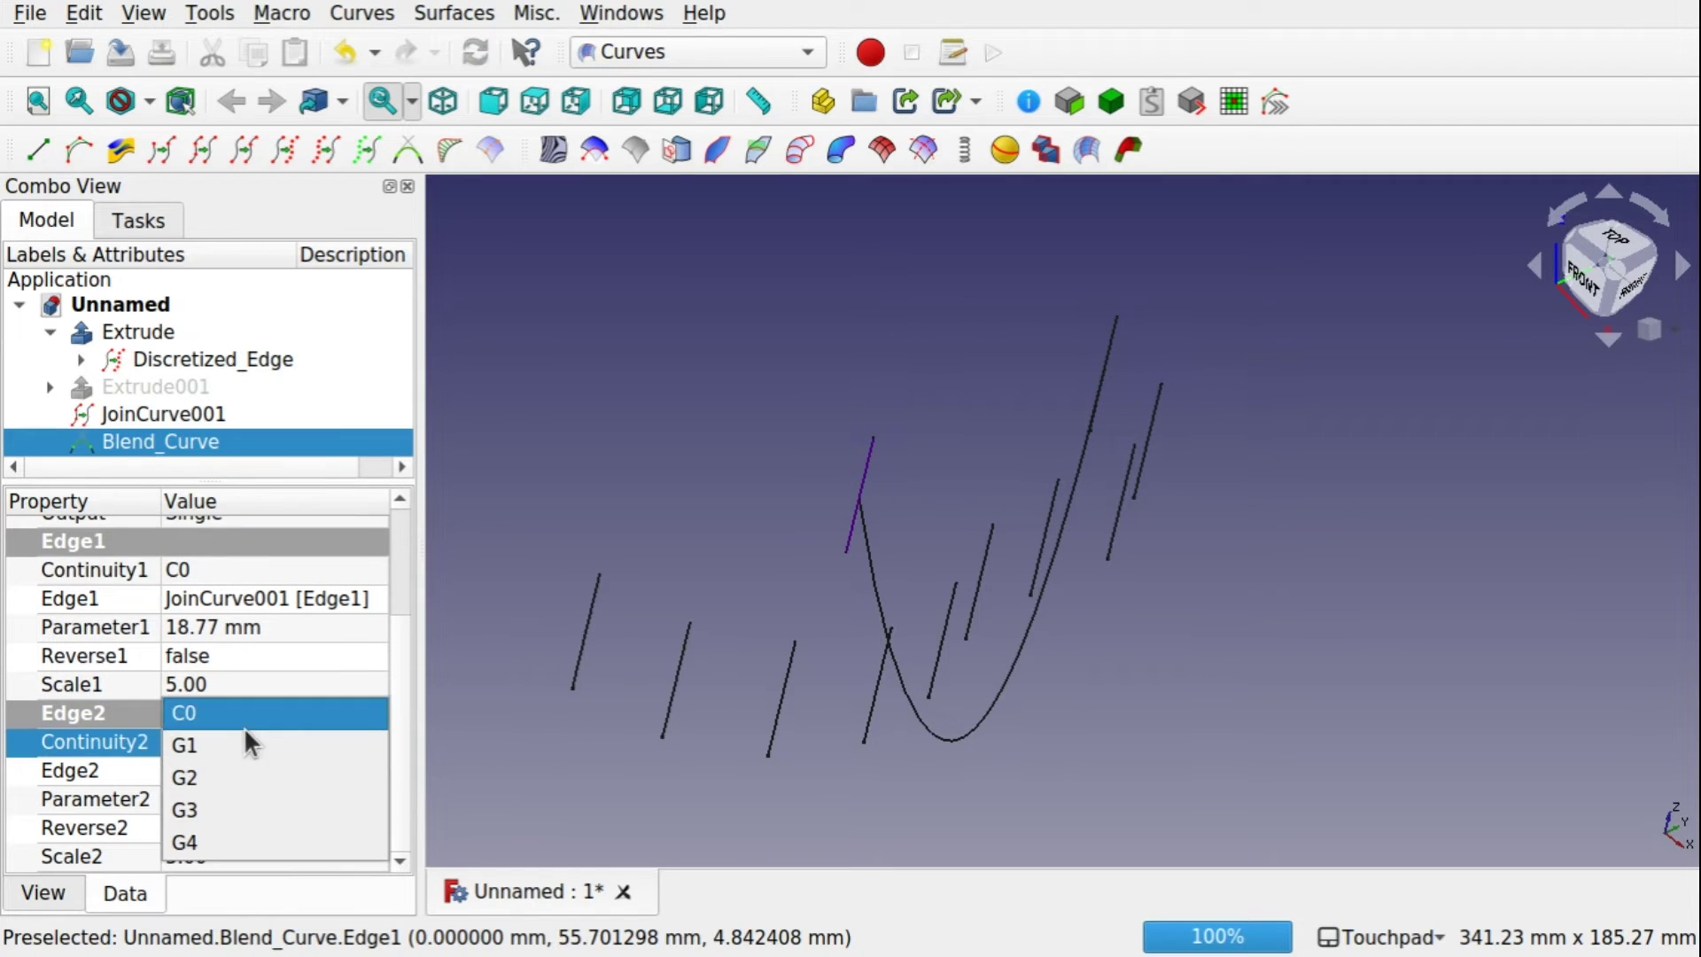
left_click(242, 727)
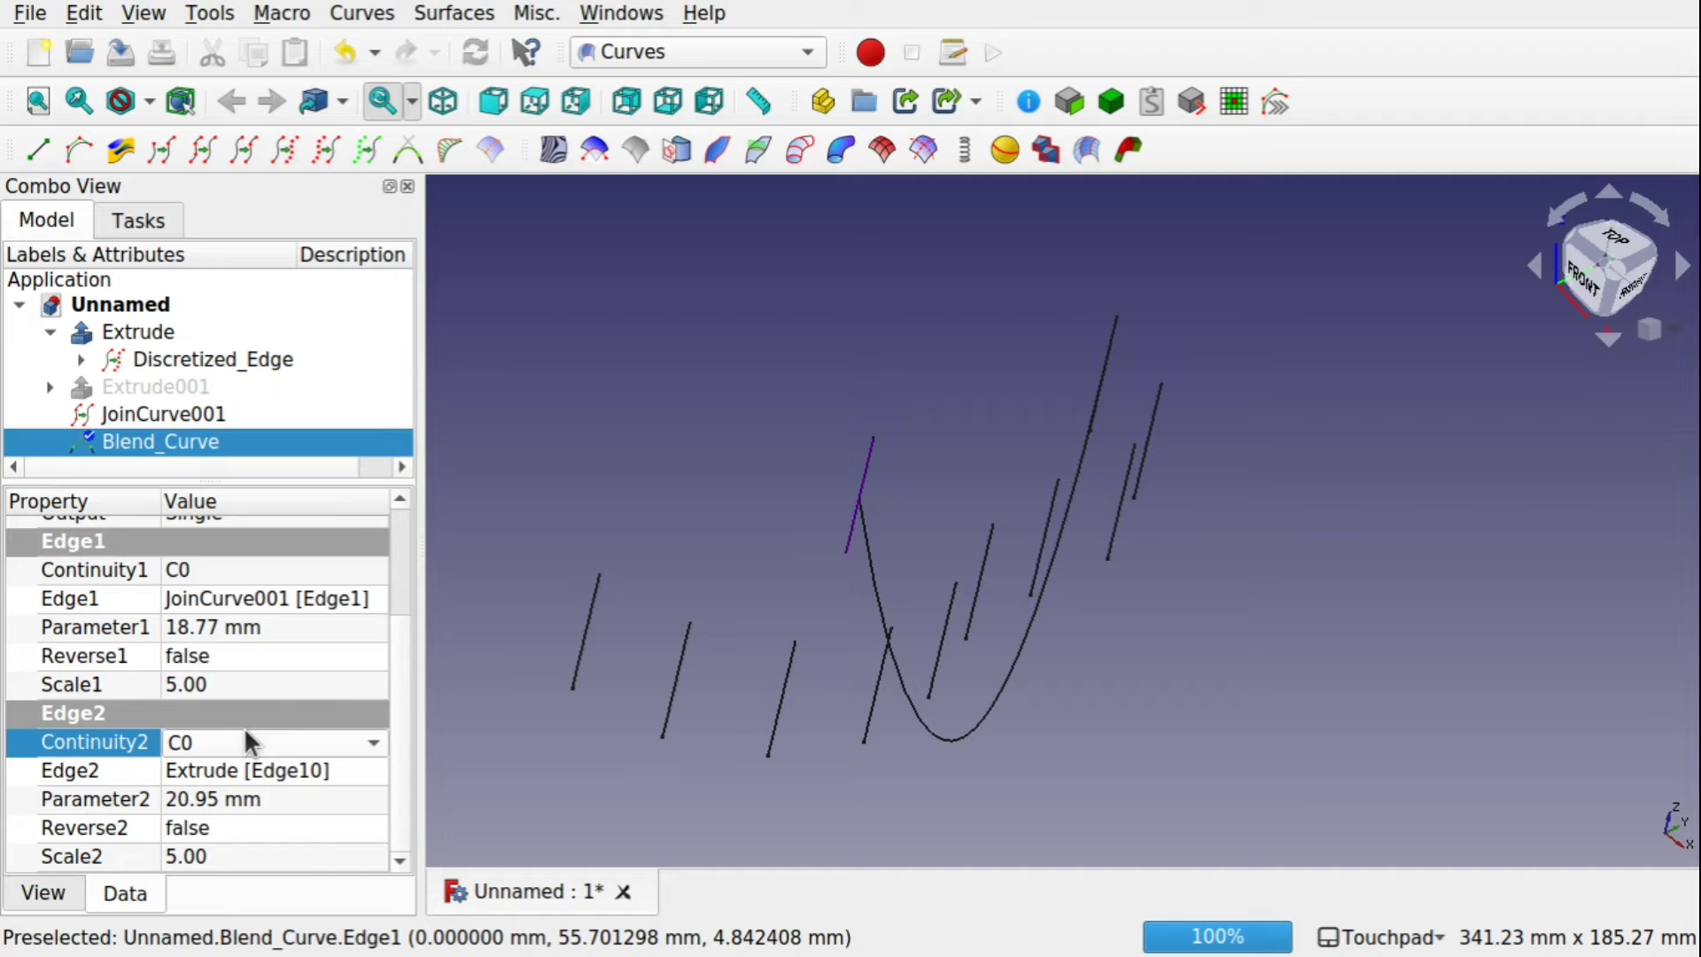
left_click(961, 494)
left_click_drag(987, 502, 926, 582, "alt")
left_click_drag(1047, 619, 960, 657, "alt")
Check the extrusion's forward length and set the blend curve's Parameter1 to 40 mm
left_click(946, 478)
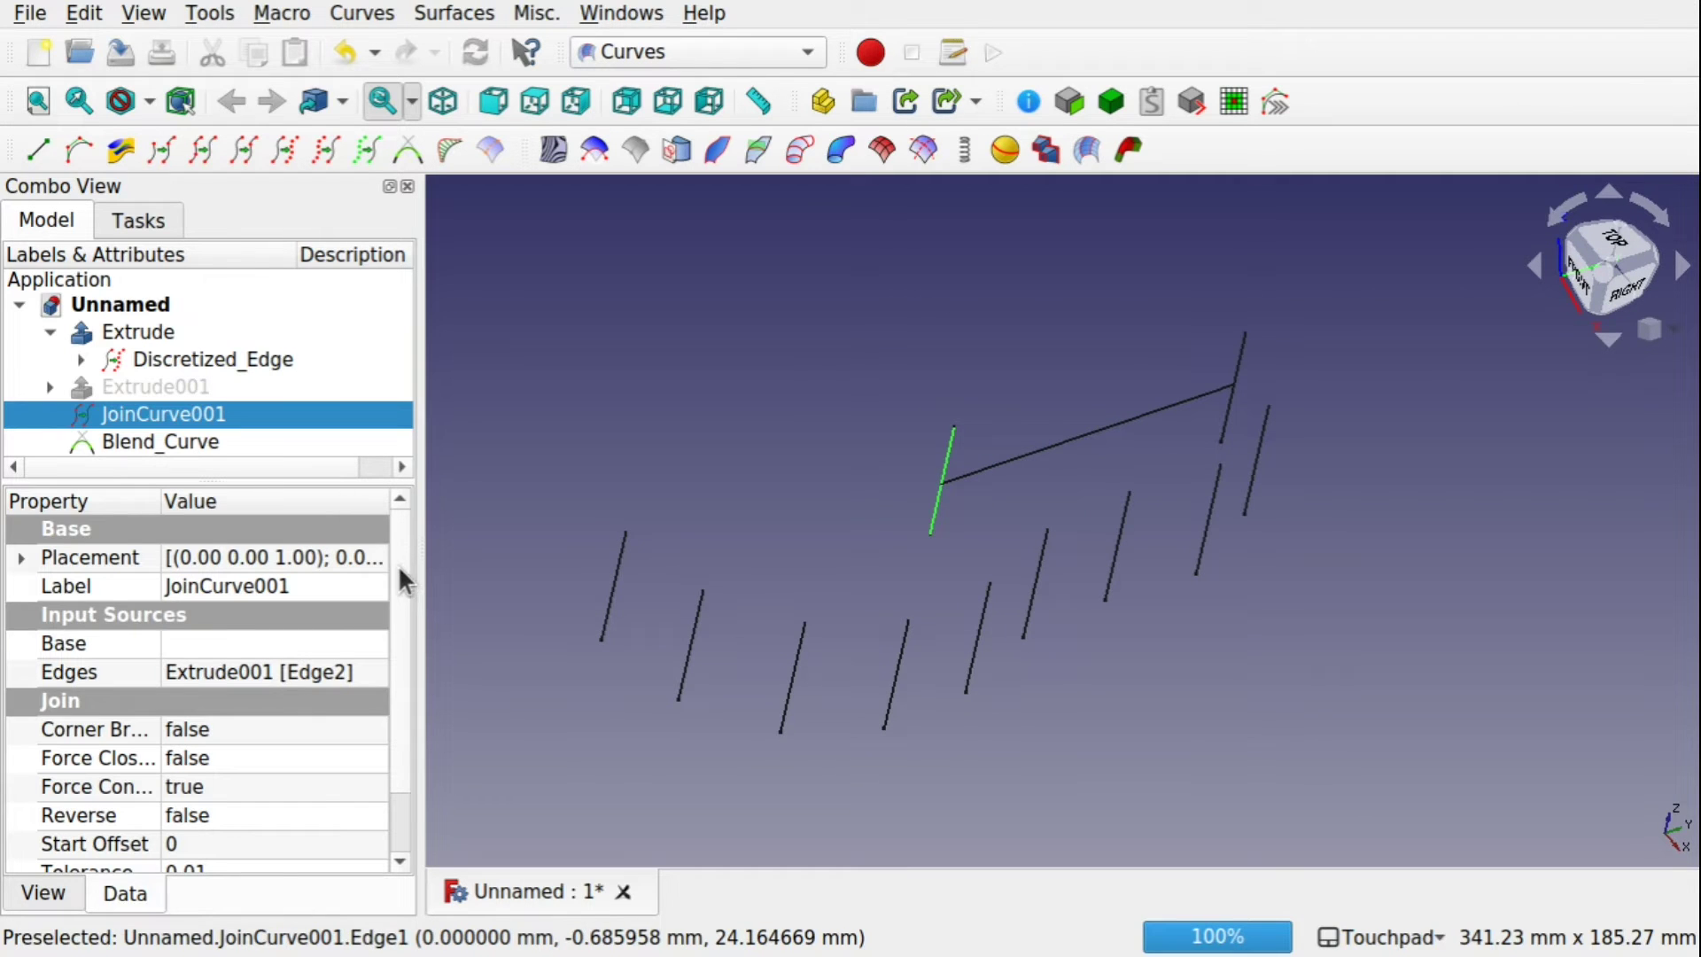
left_click(133, 333)
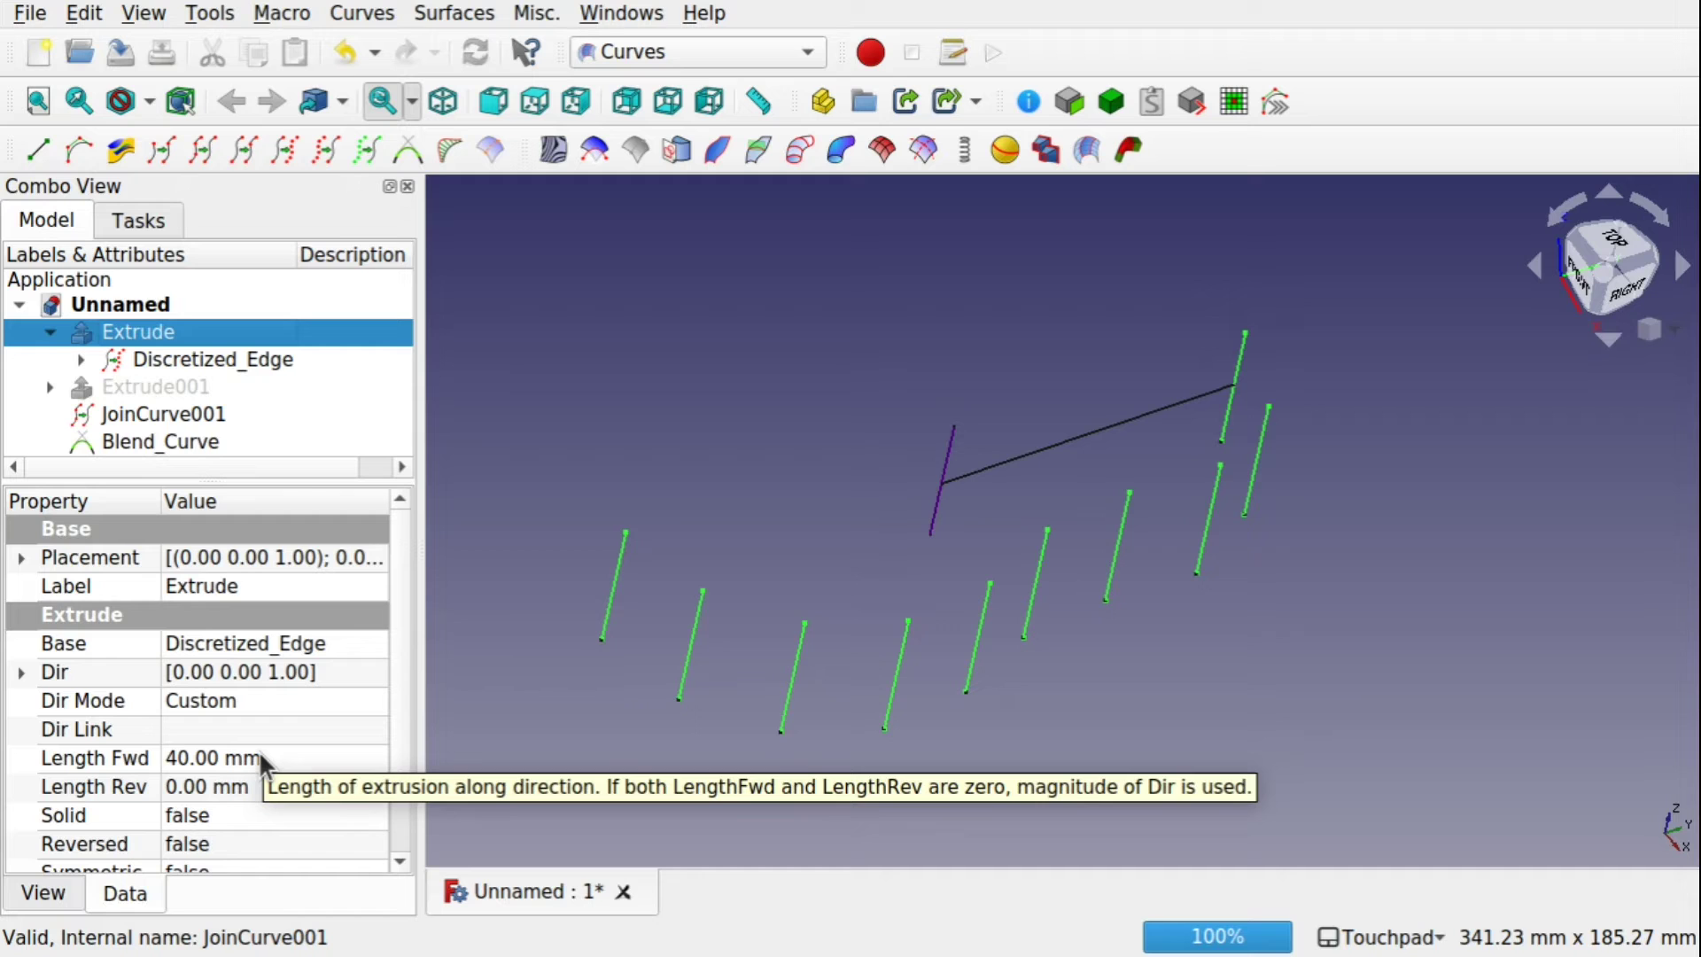
left_click(1134, 420)
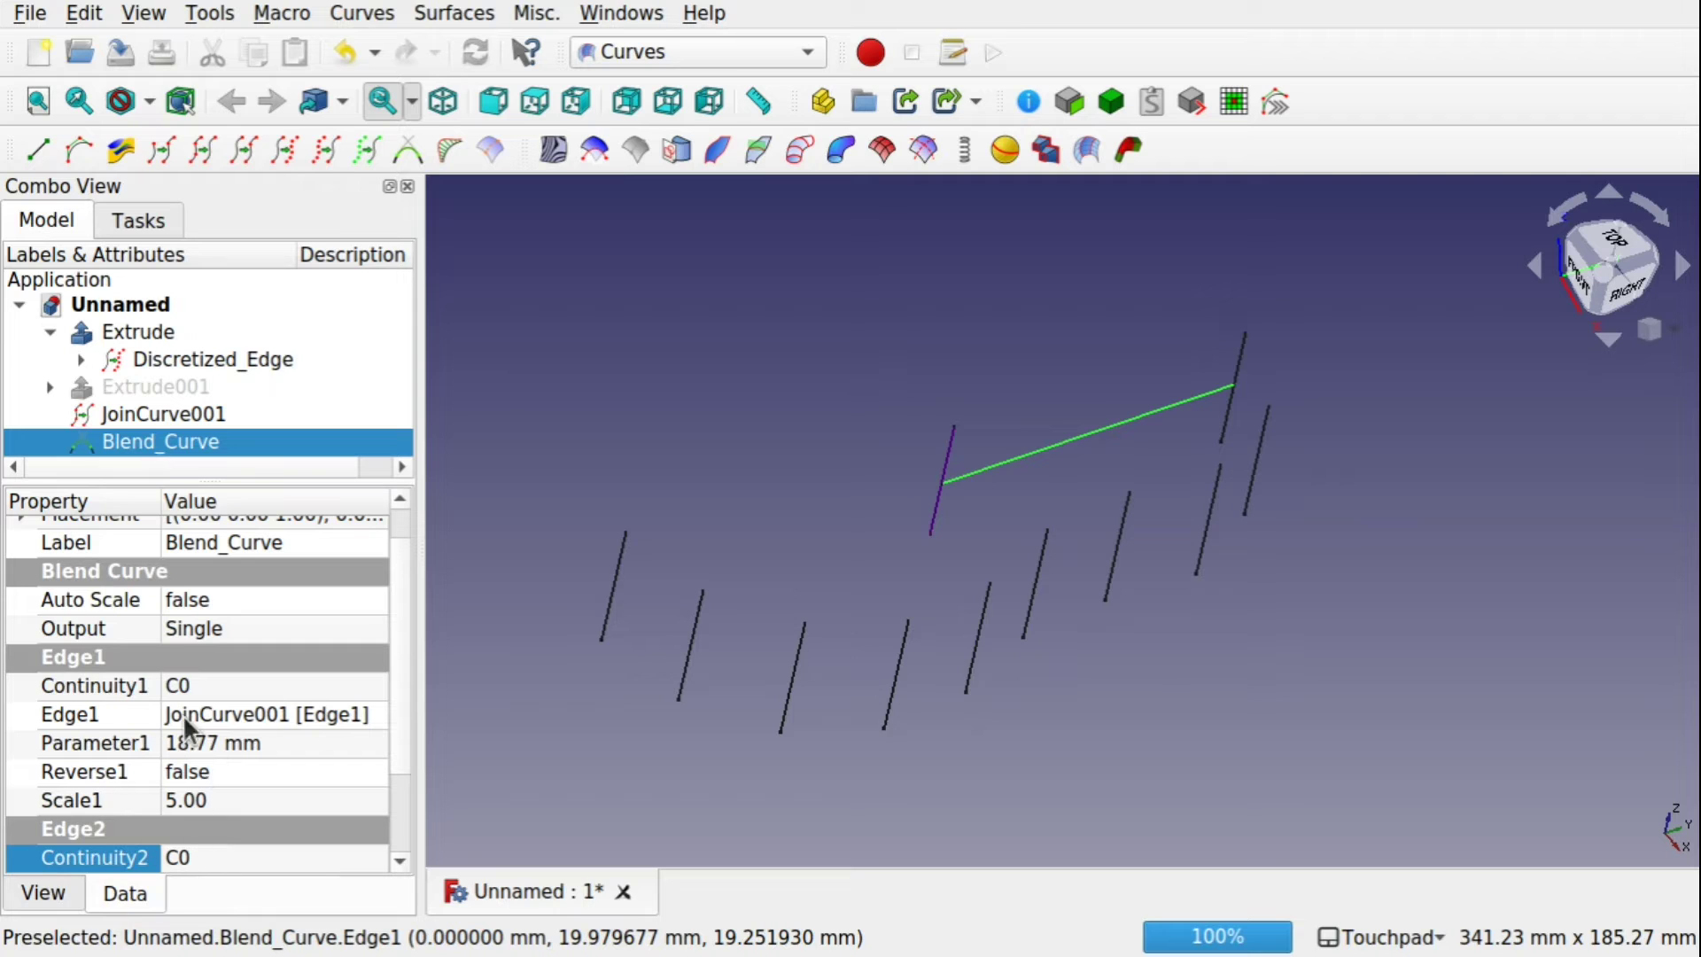
left_click(191, 742)
left_click(302, 742)
type("40")
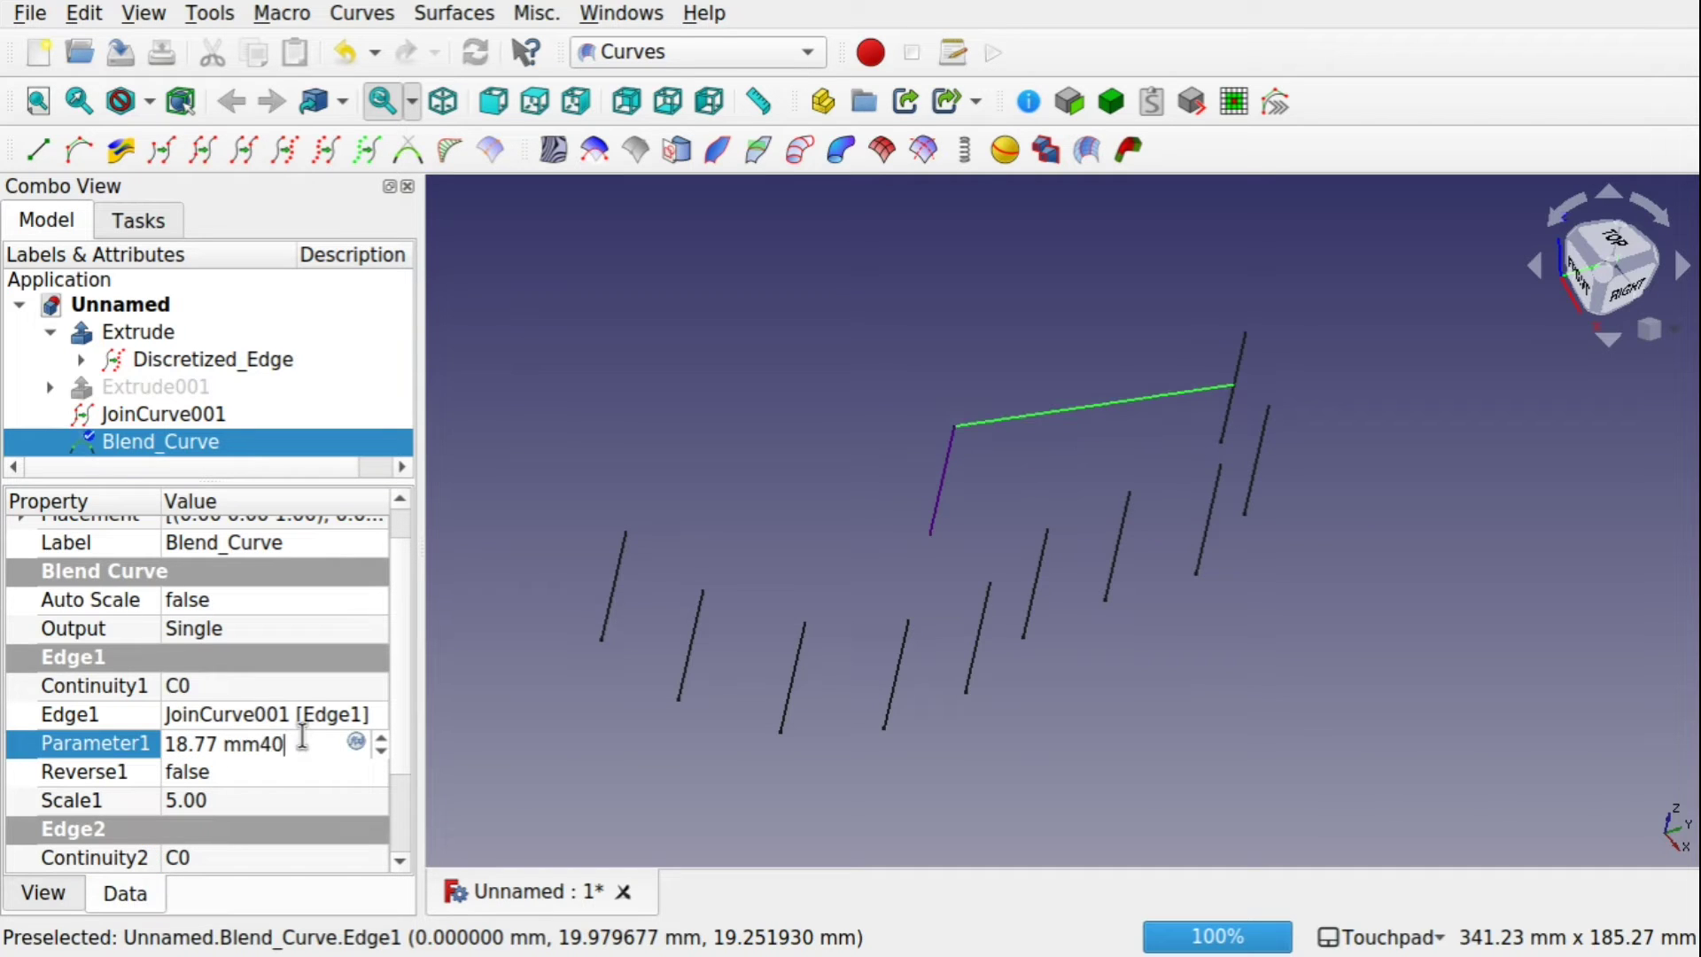
left_click(315, 725)
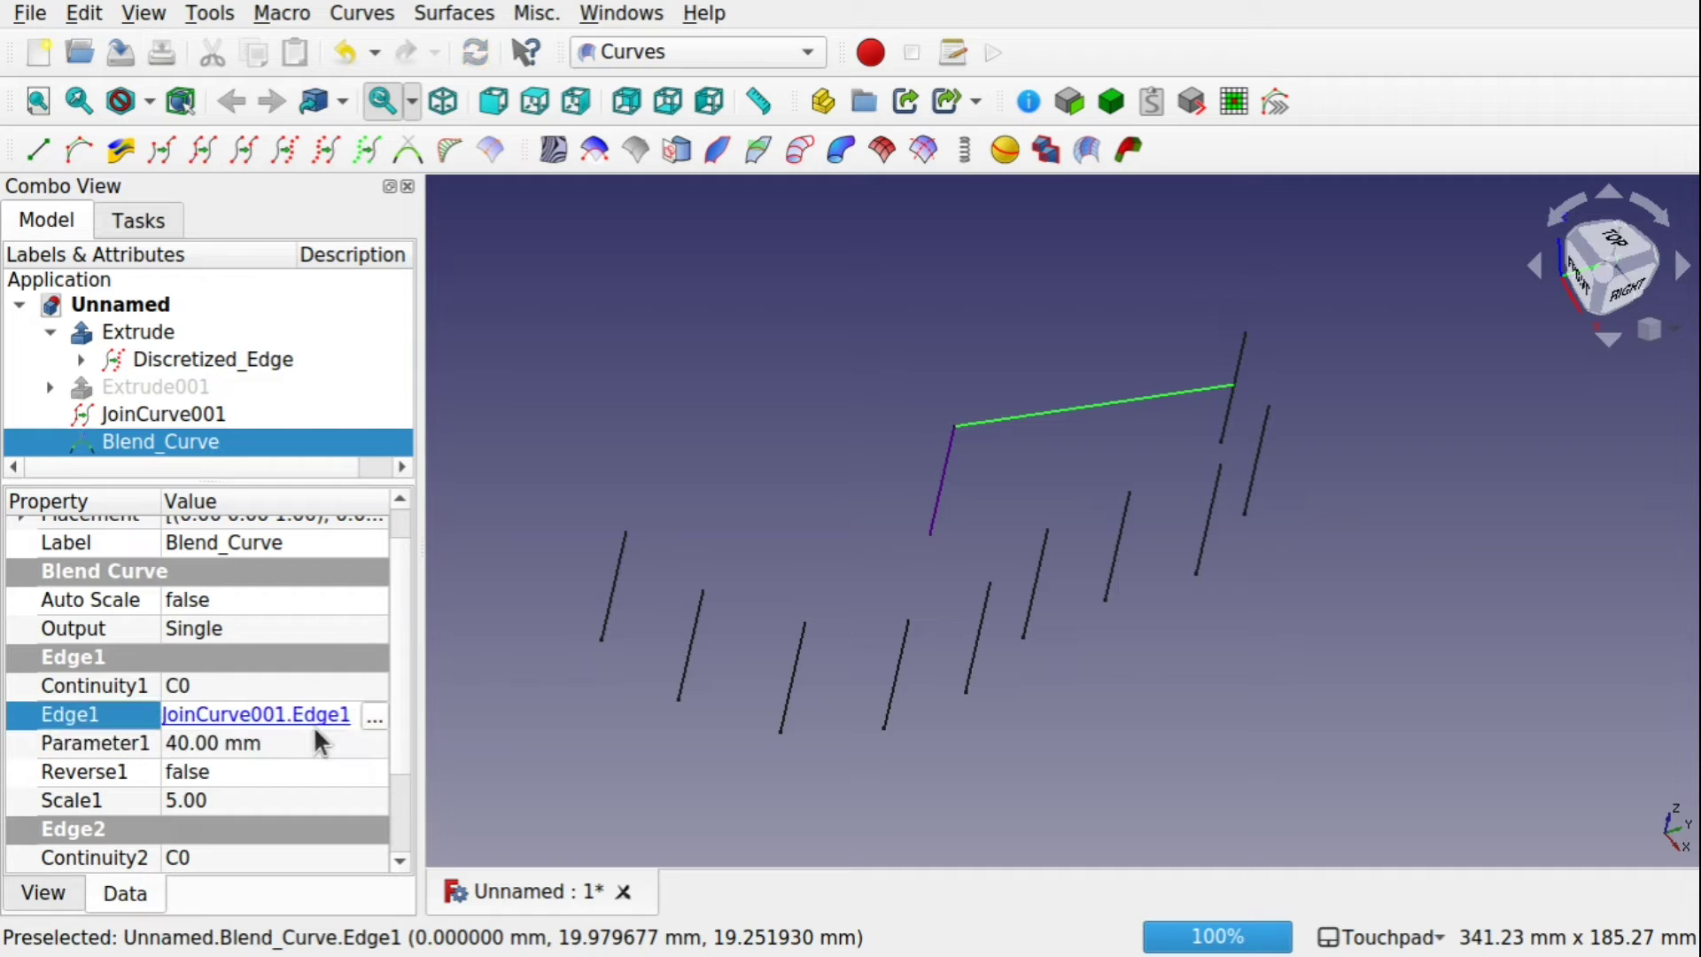
Set the blend curve's Parameter2 to 40 mm on the Extrude edge
scroll(392, 662, "down", 2)
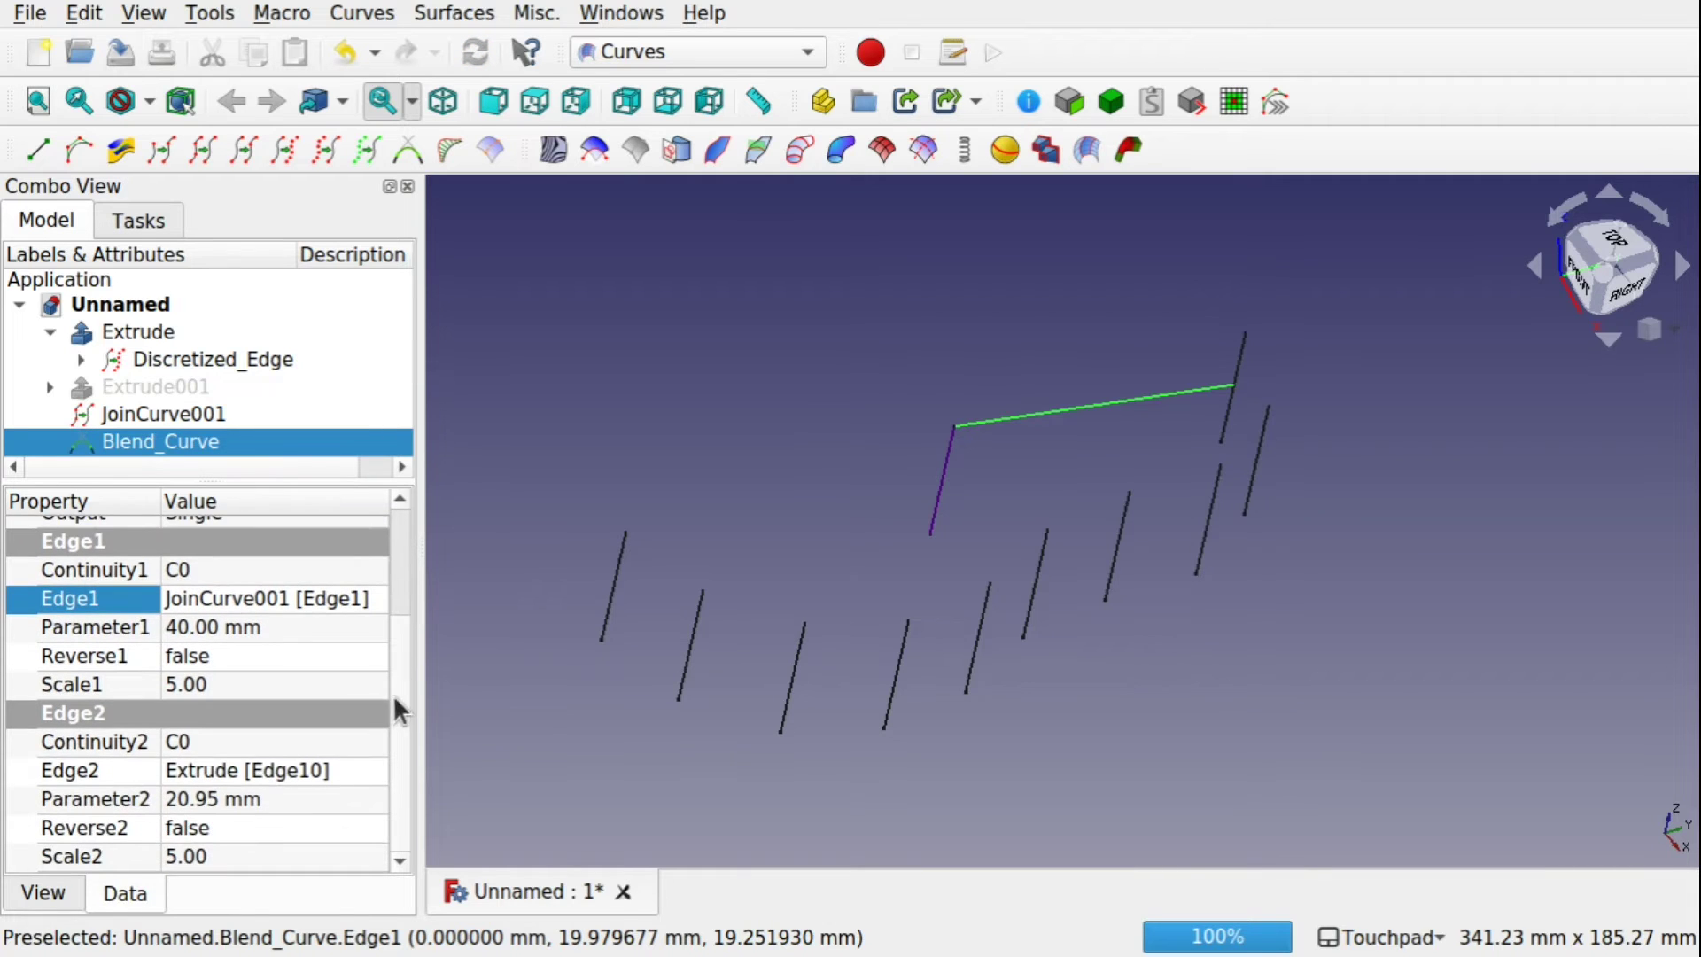
left_click(293, 788)
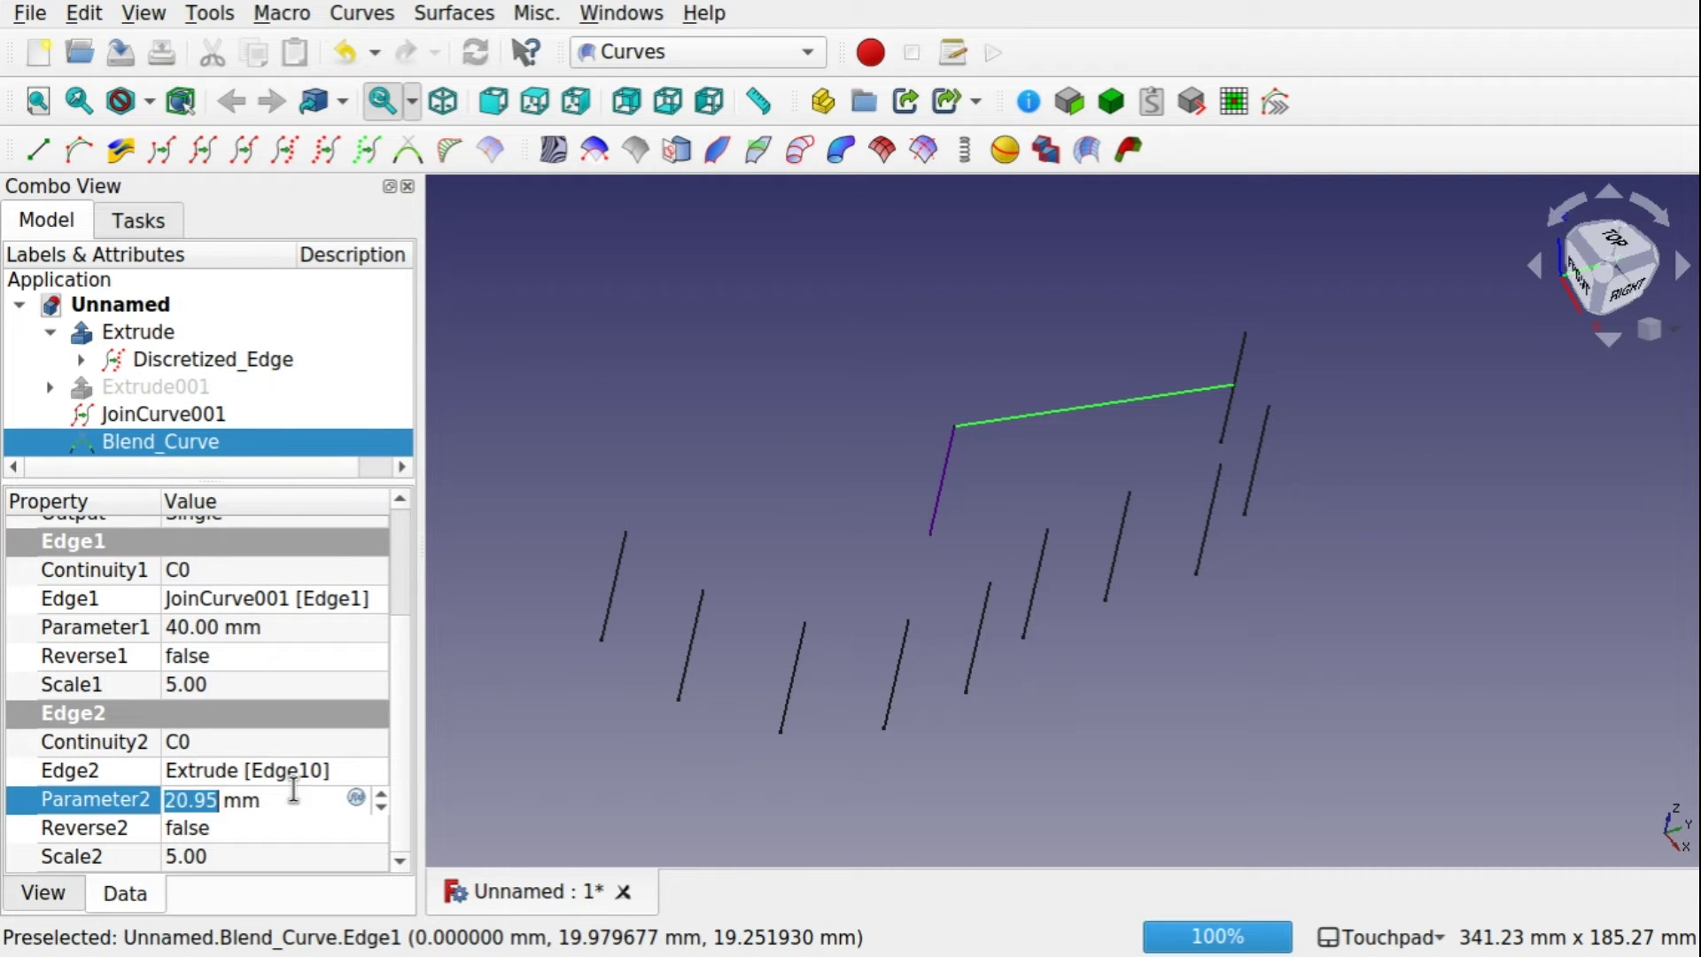
type("40")
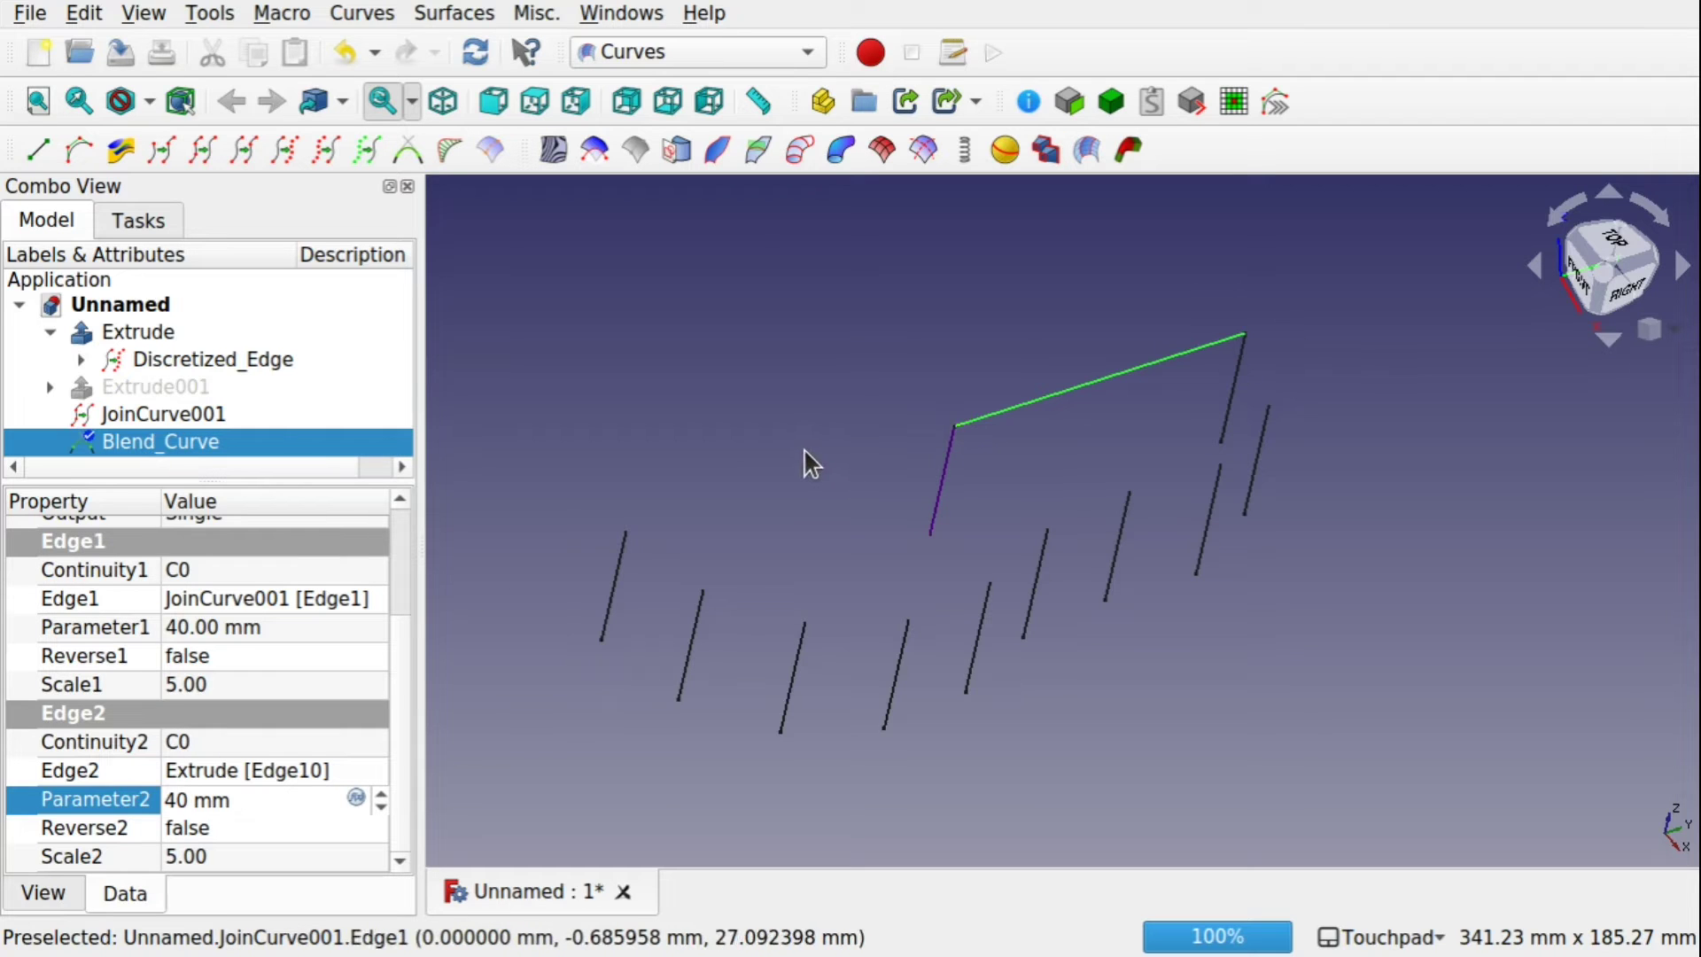
left_click(223, 741)
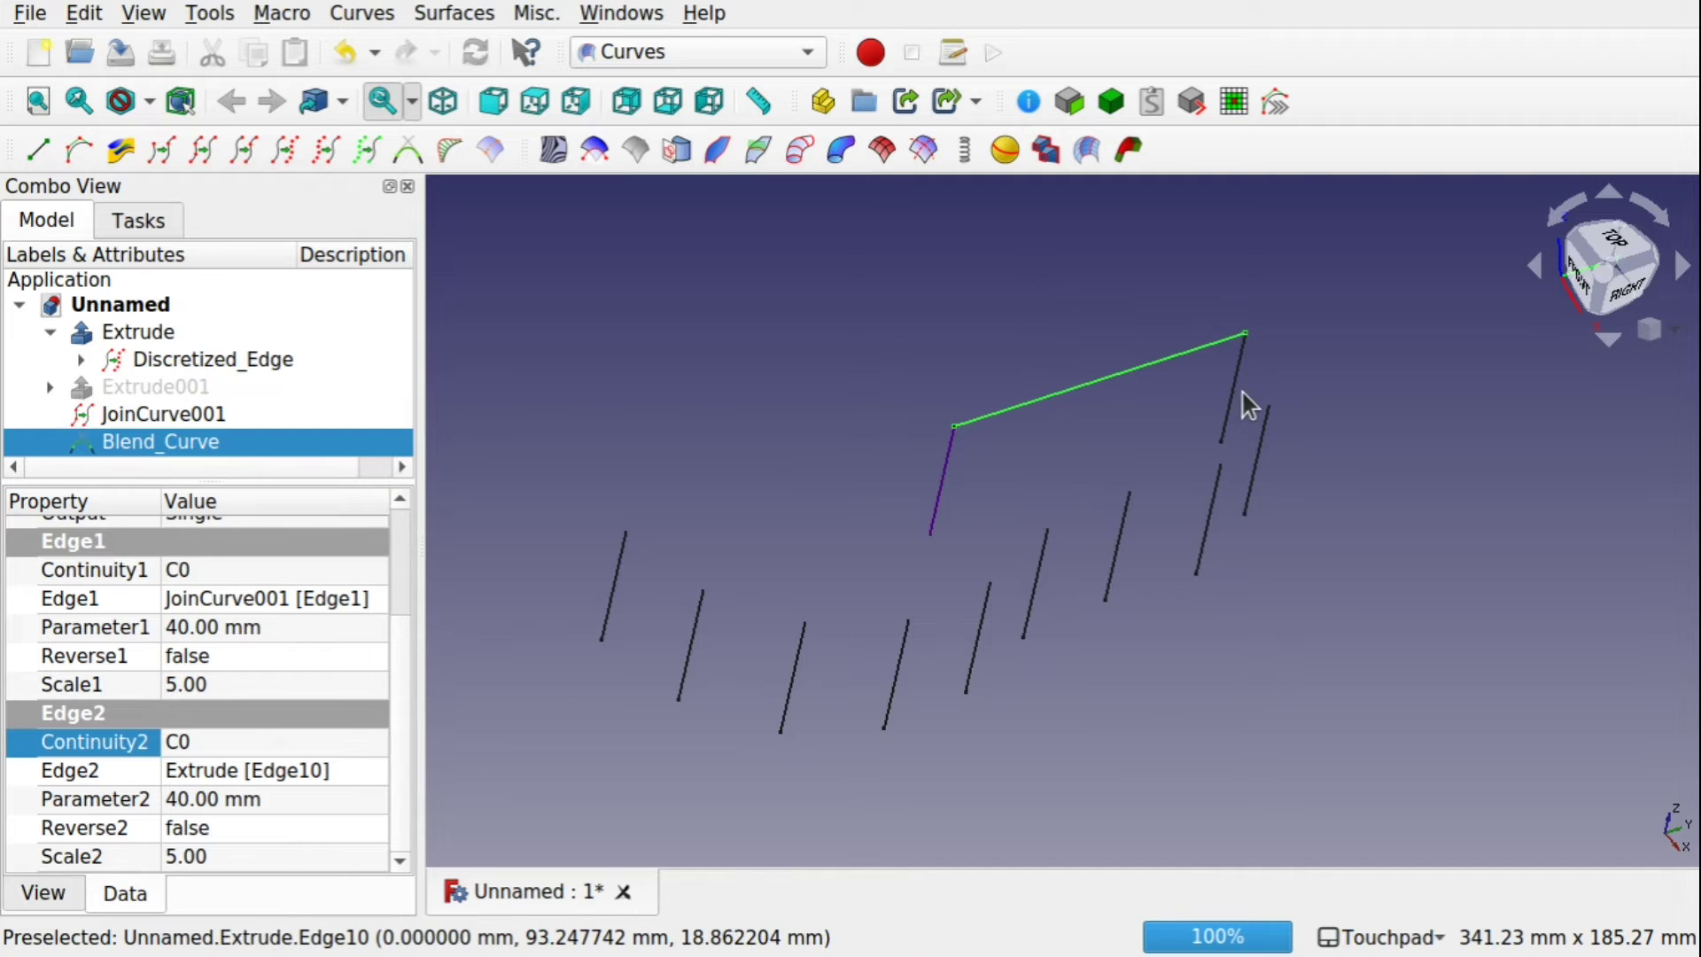
Switch the blend curve's Reverse2 option to true and back to false
left_click(182, 795)
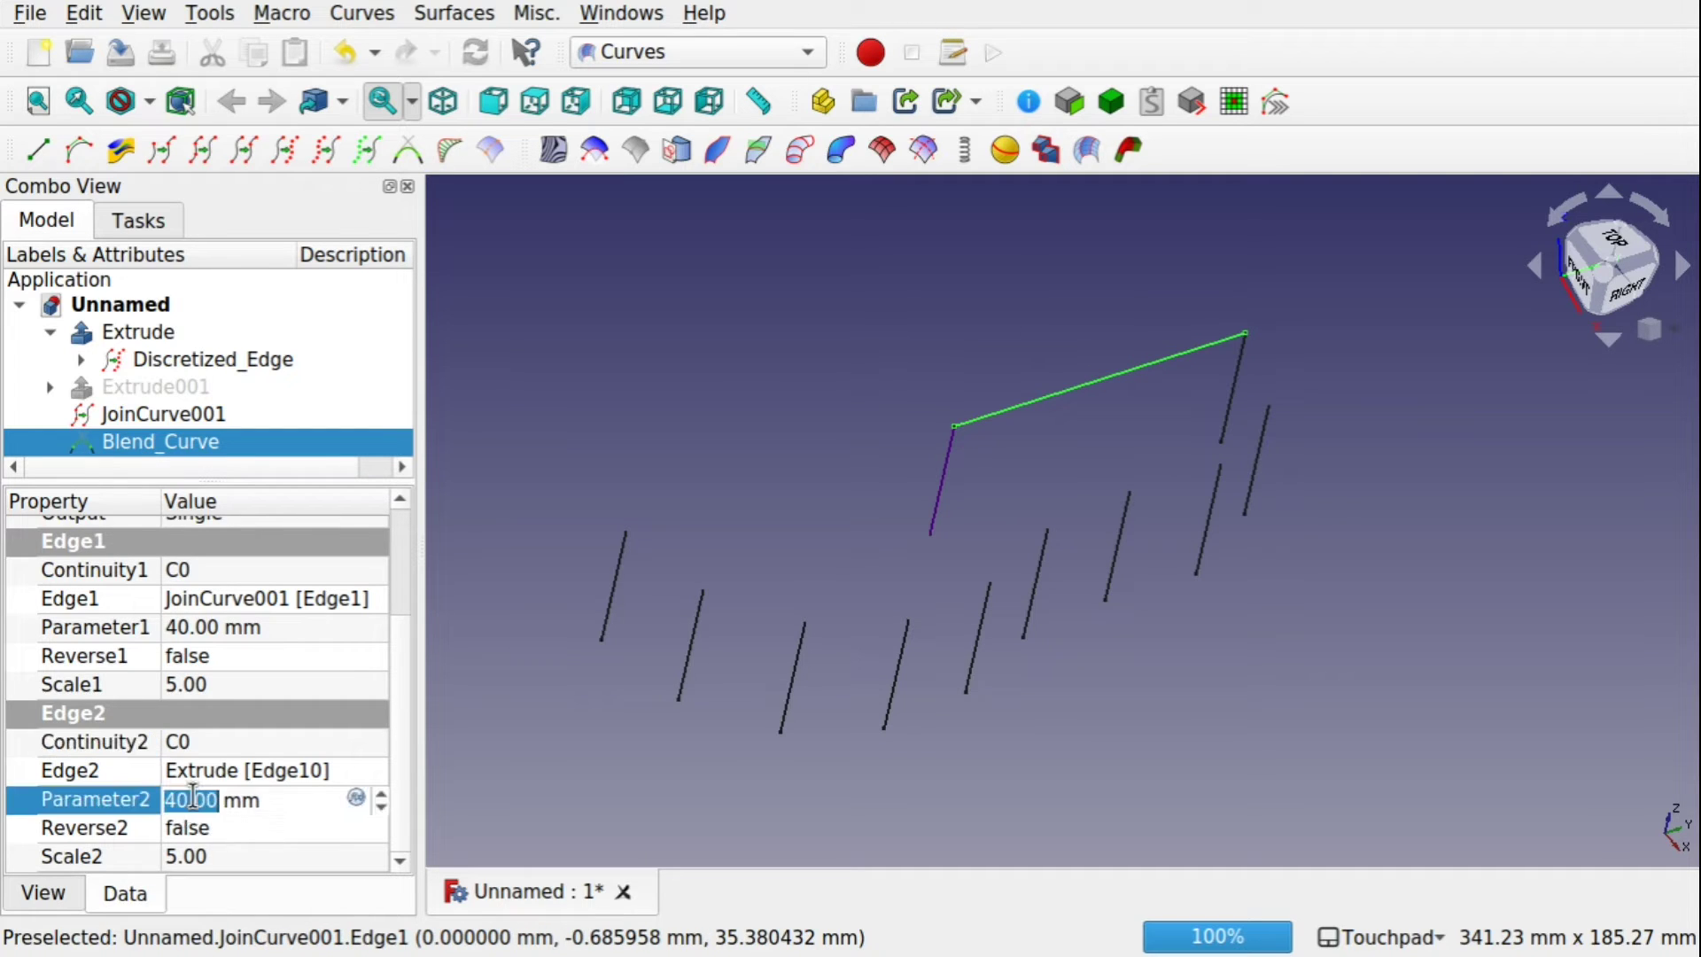
left_click(258, 825)
left_click(259, 826)
left_click(238, 858)
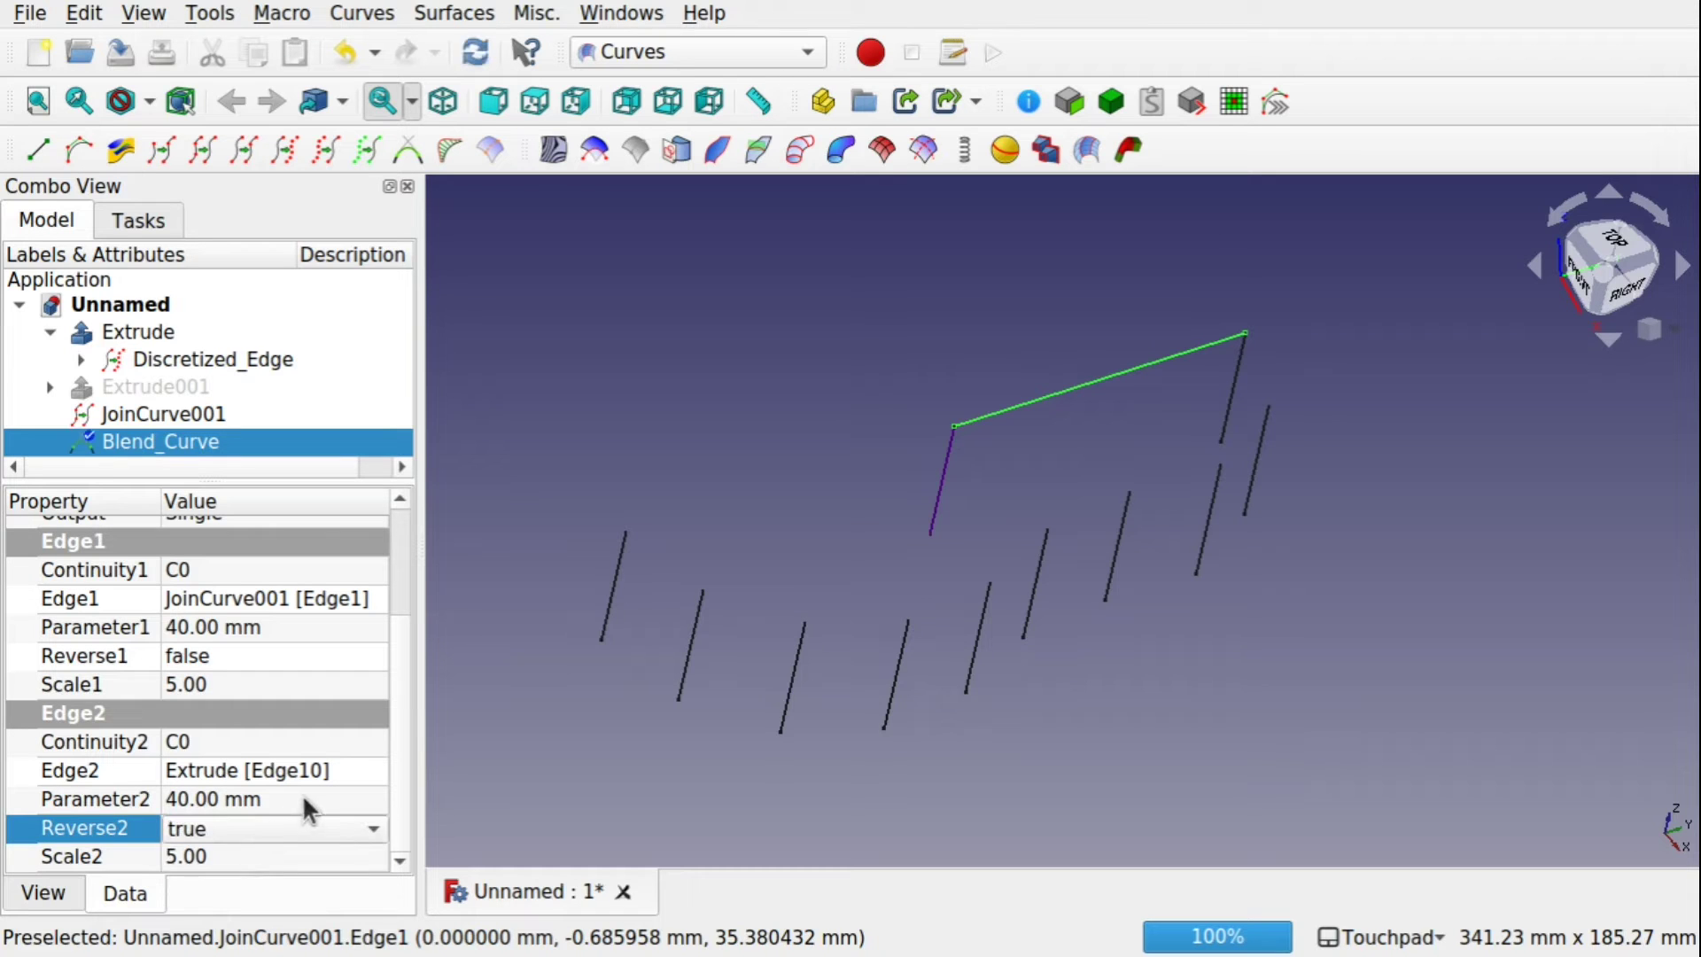
left_click(303, 797)
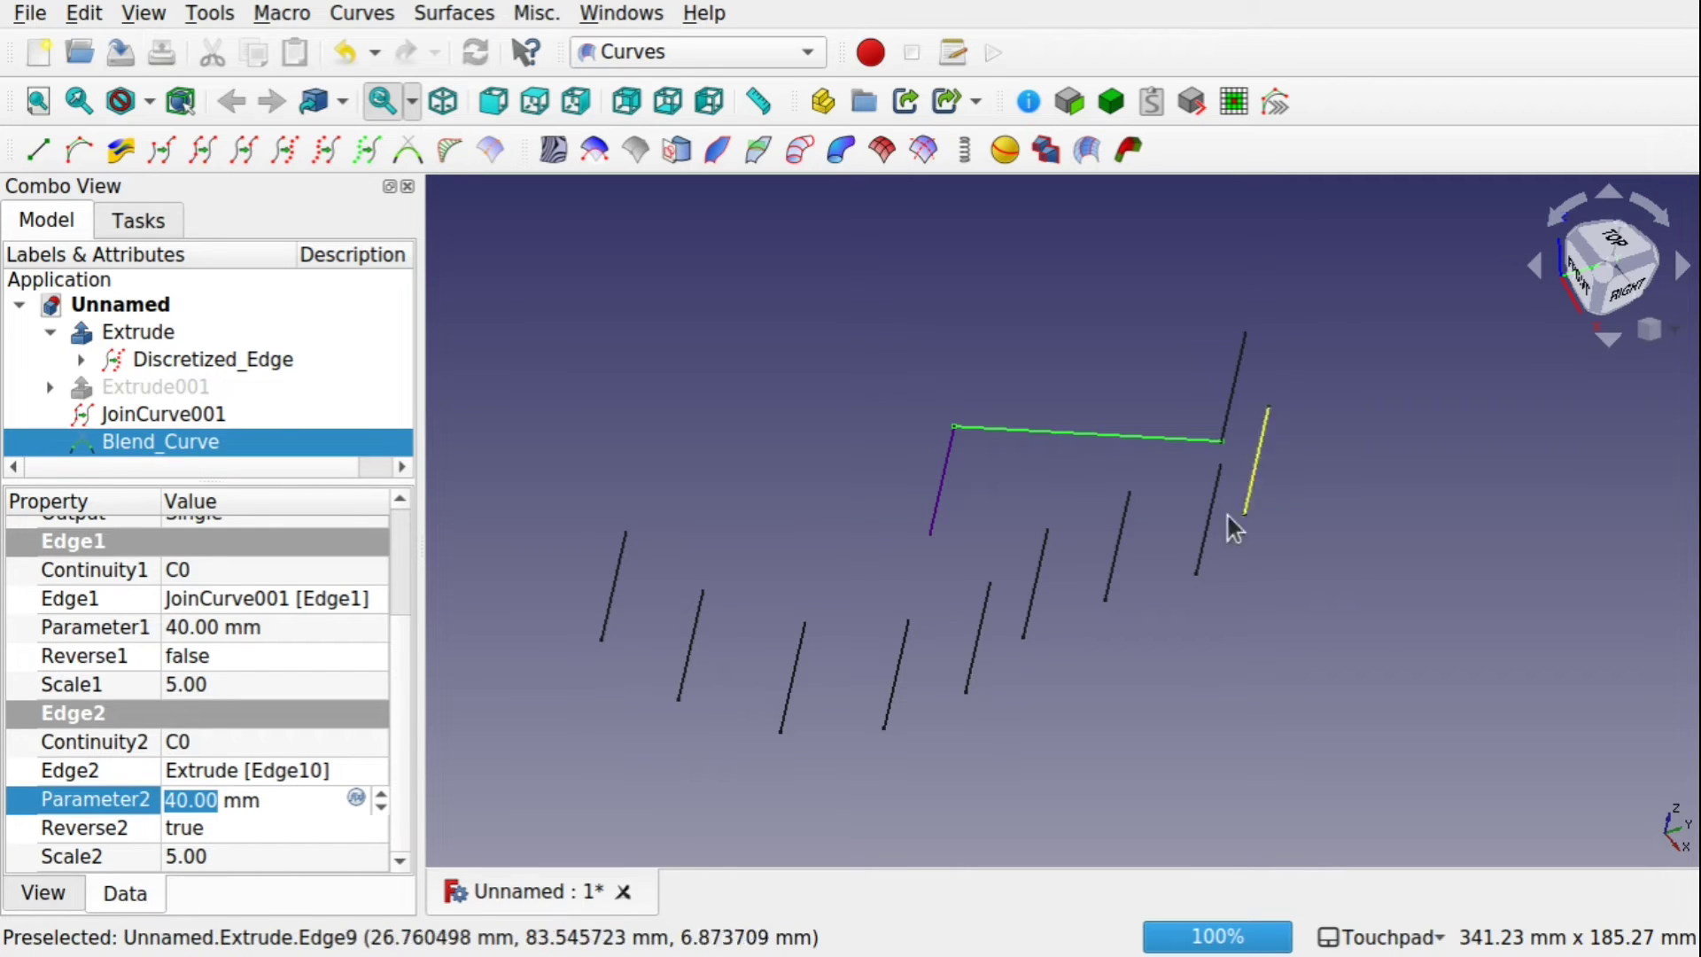
left_click(280, 832)
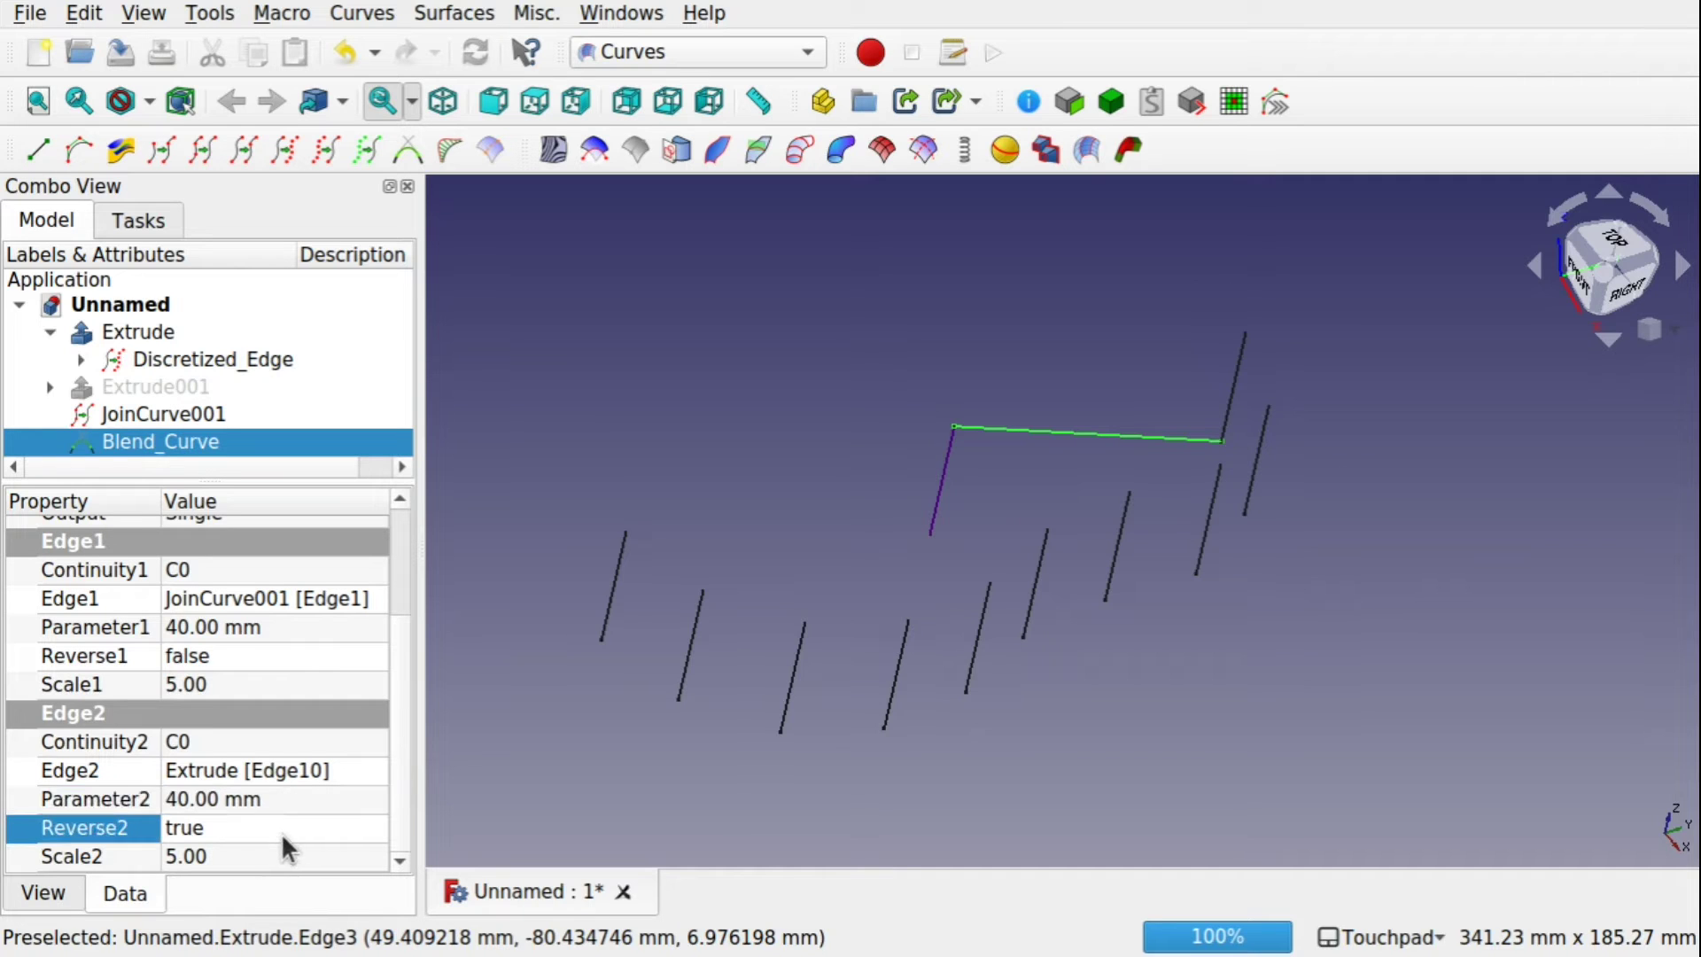
left_click(242, 833)
left_click(221, 801)
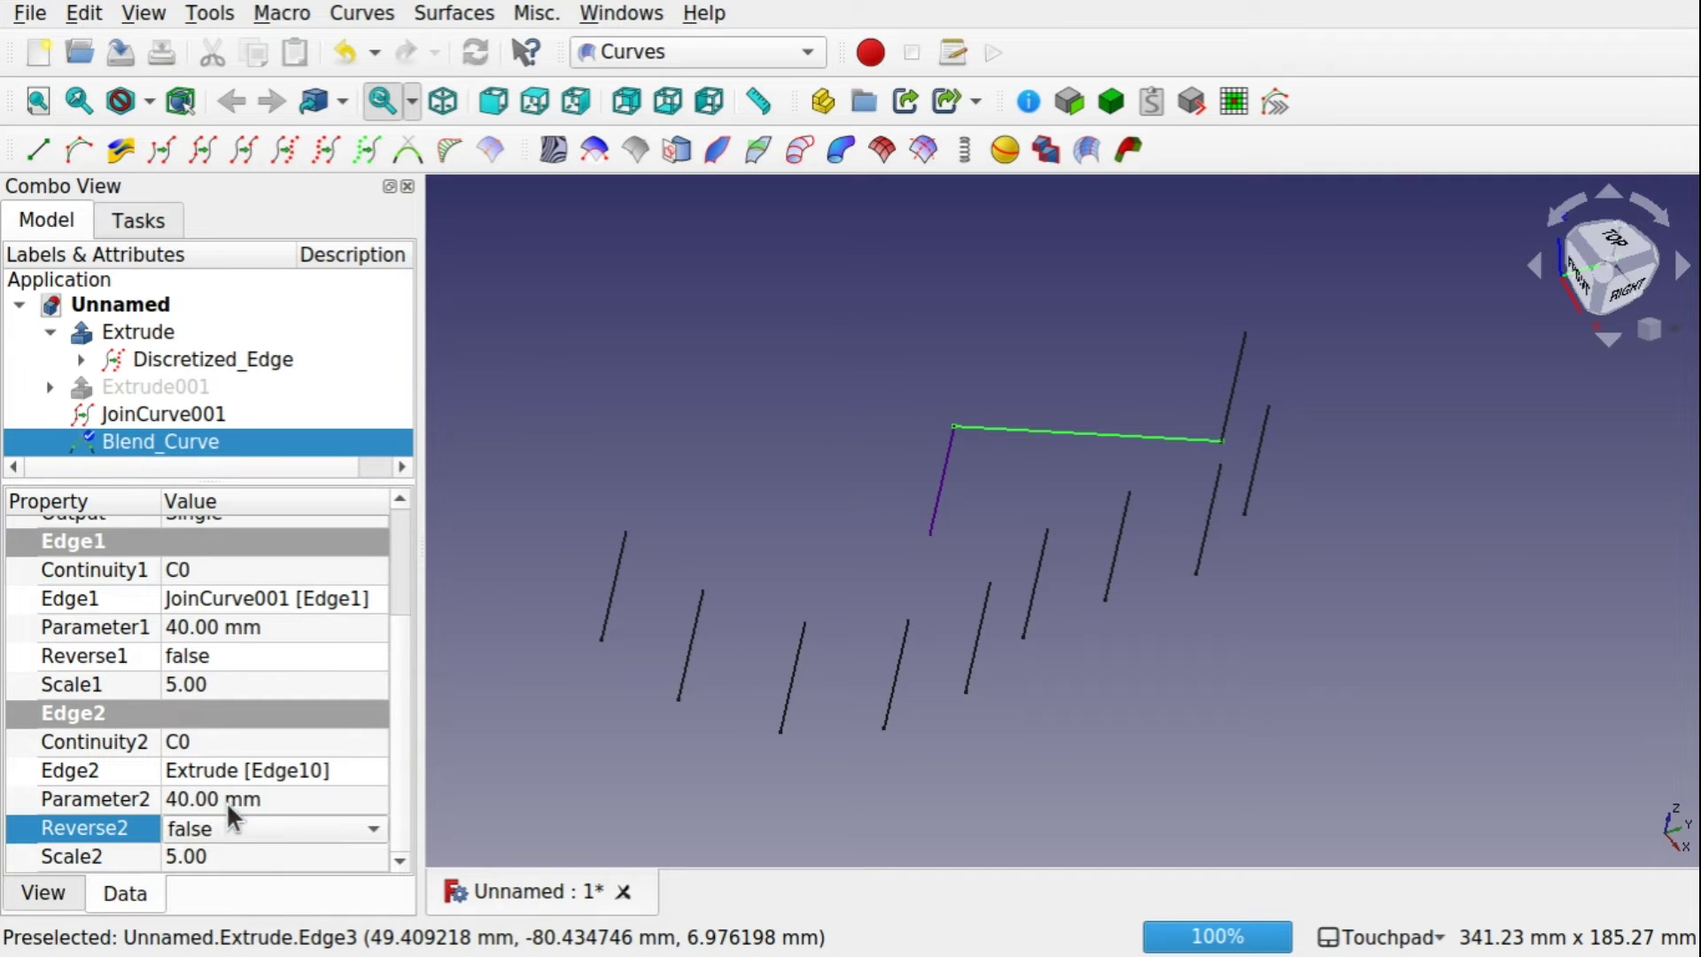
Set the blend curve's Parameter2 to 0 mm and its Continuity2 to G1
left_click(314, 797)
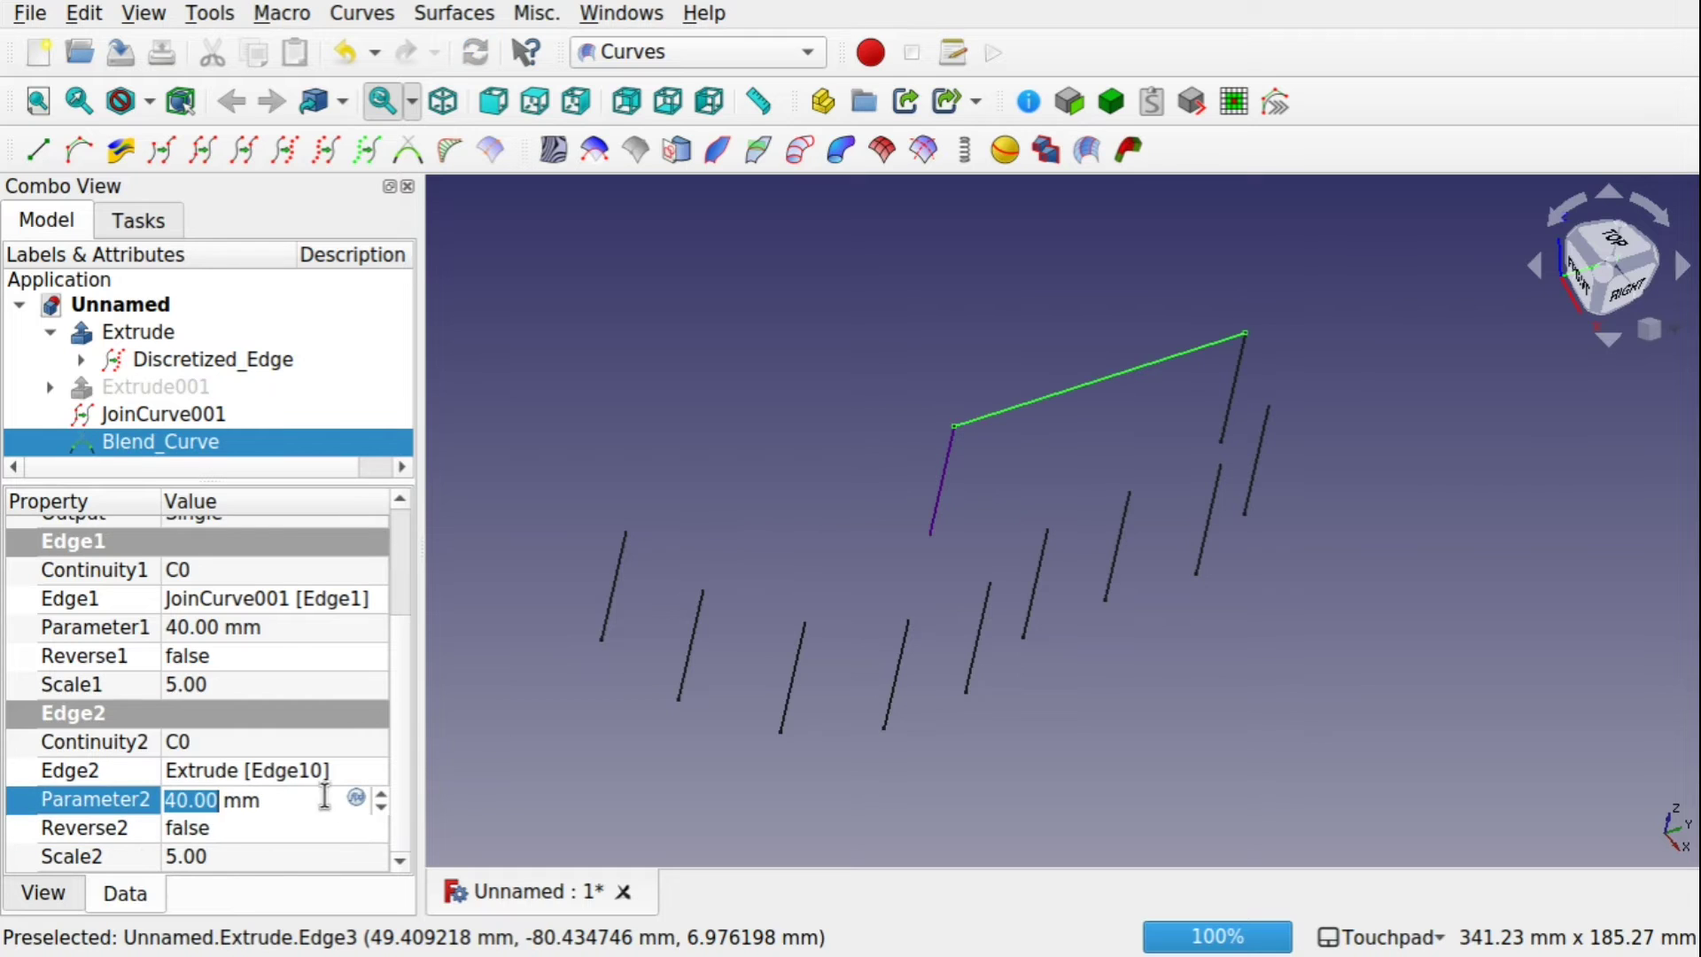
type("0")
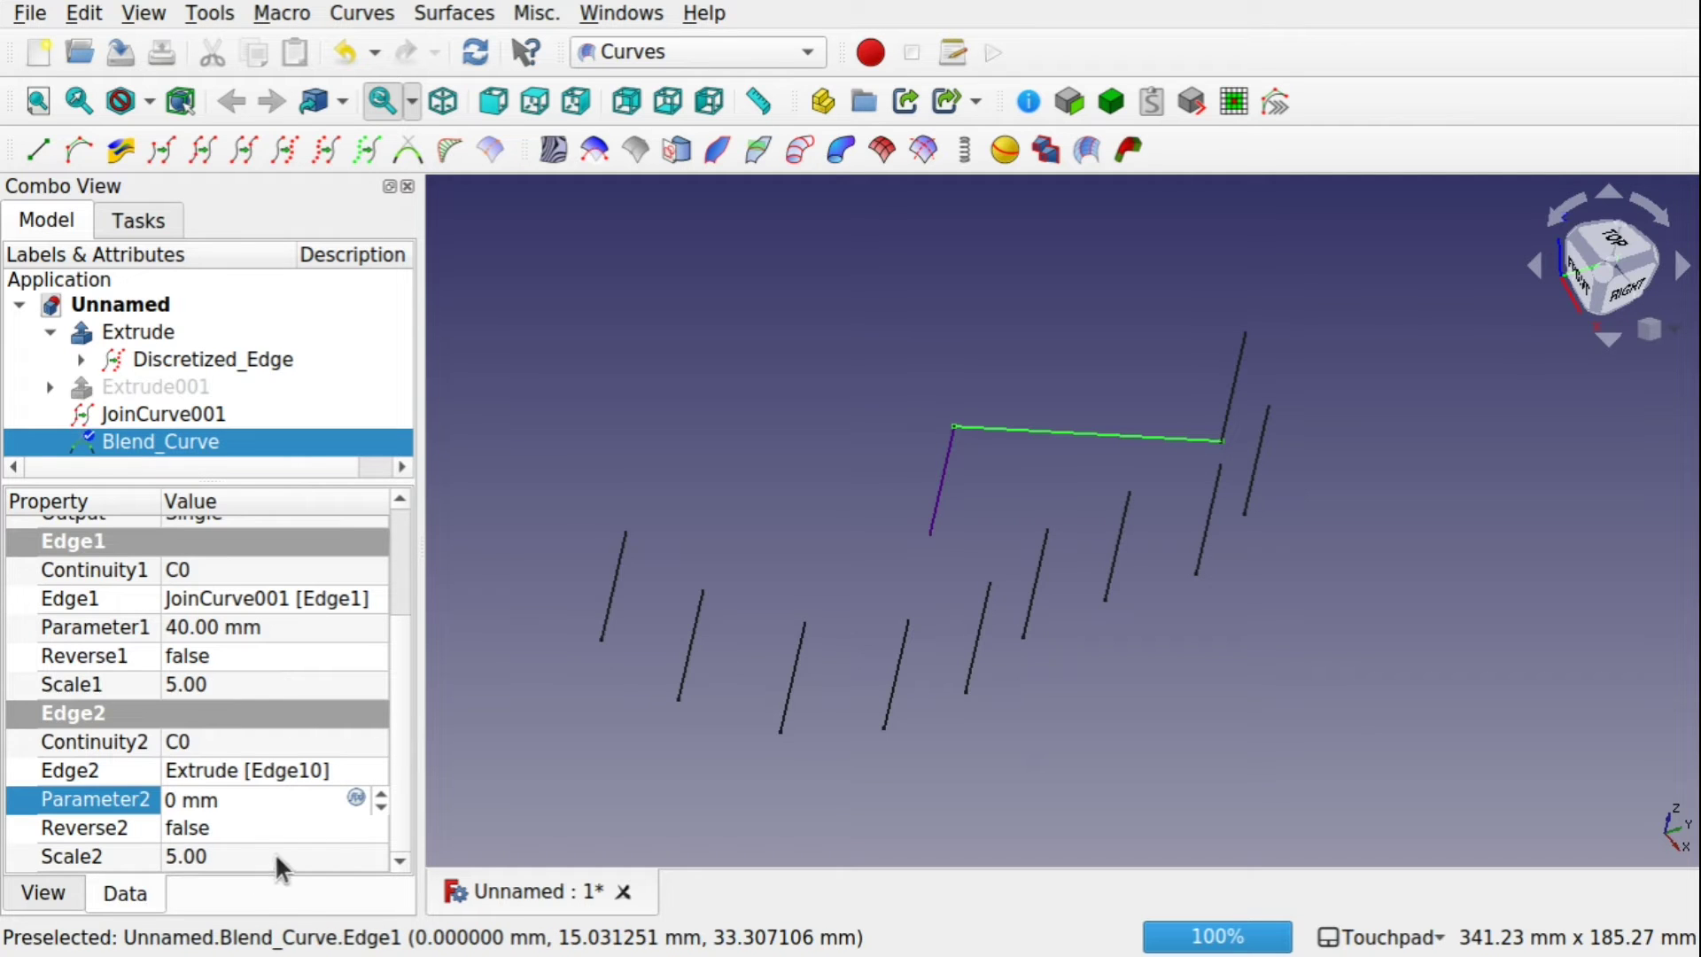
left_click(245, 737)
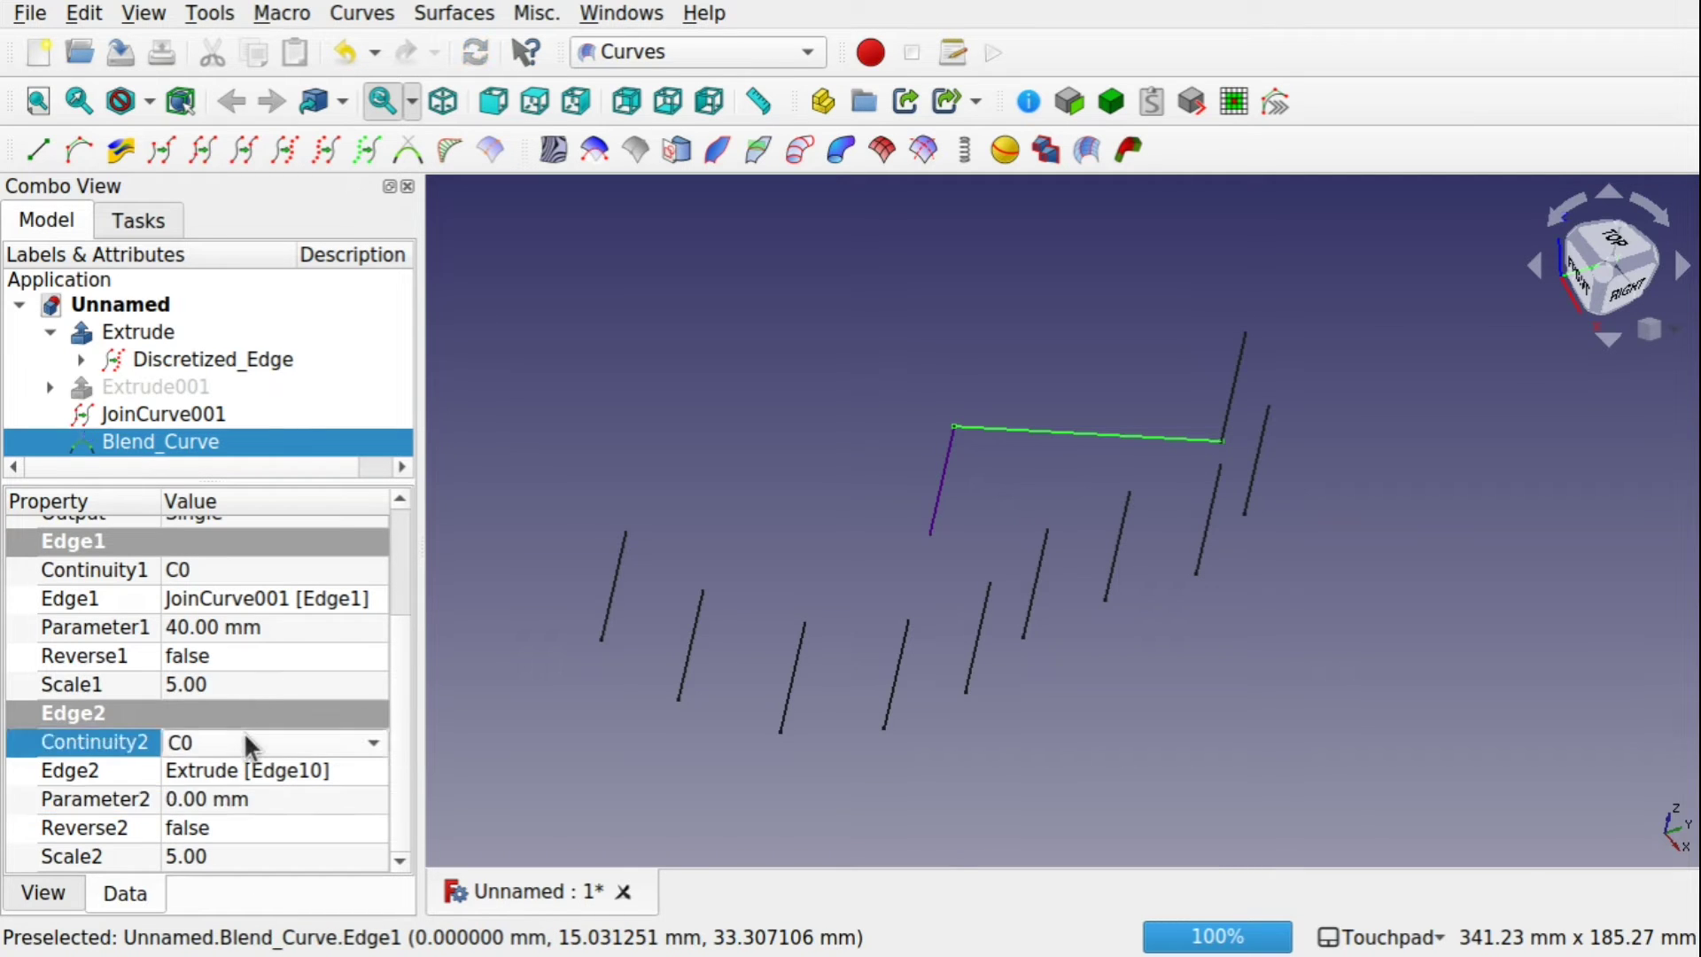
left_click(244, 737)
left_click(247, 777)
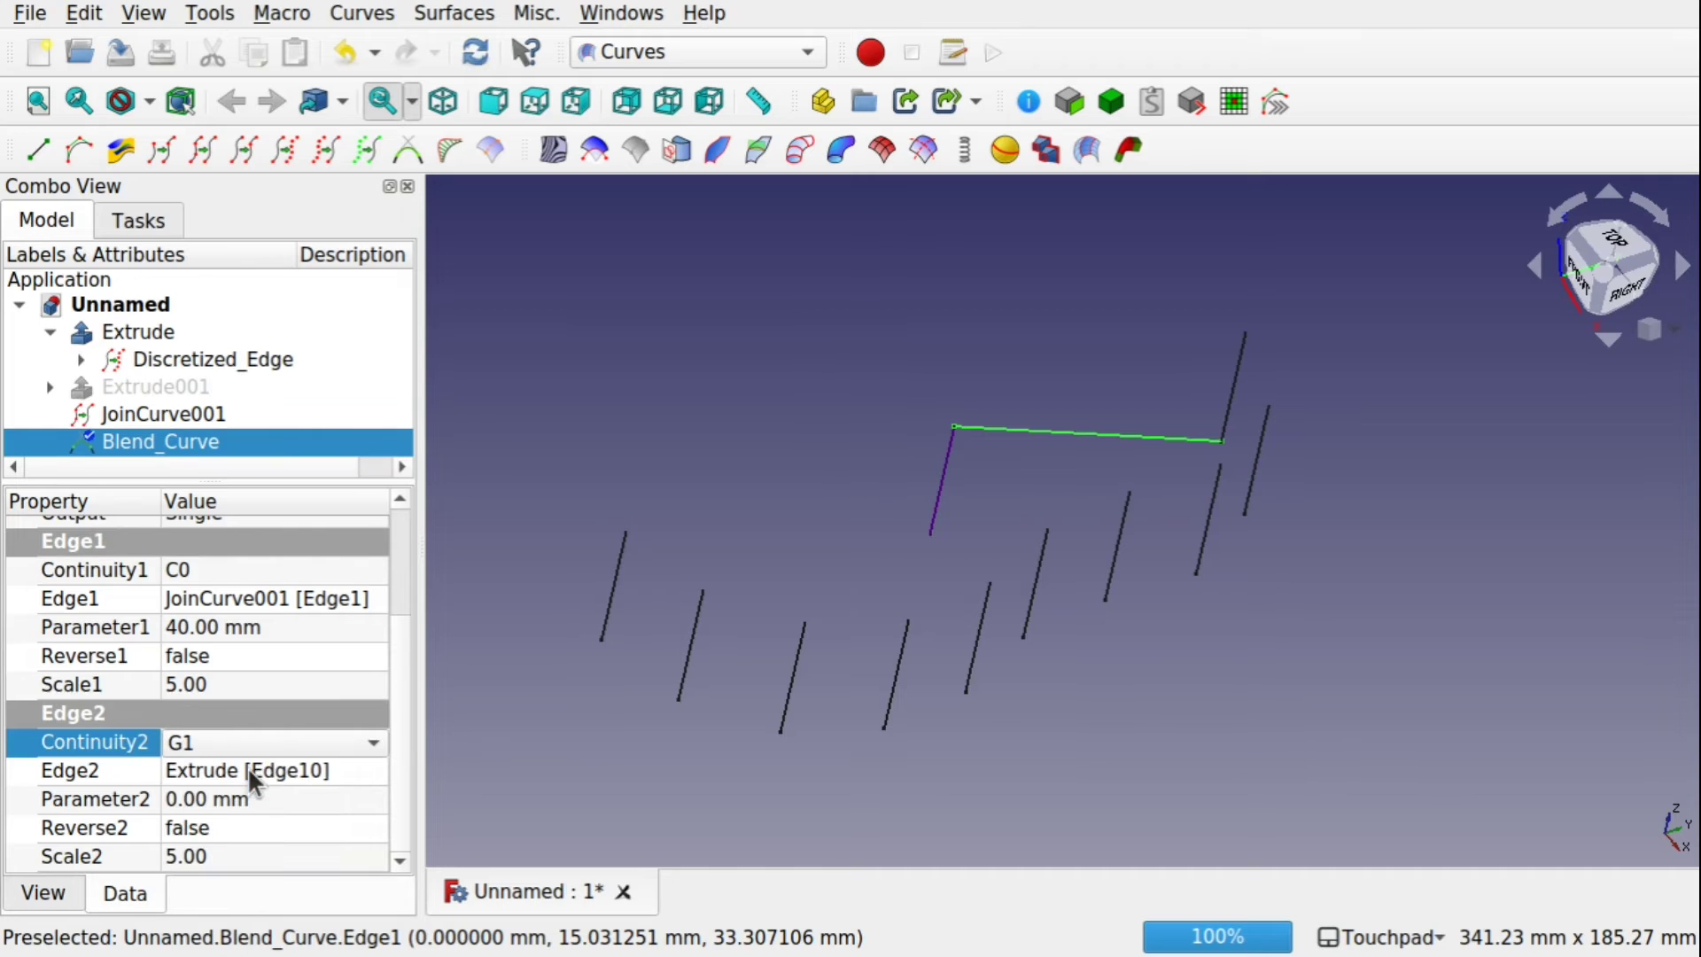
Lower the blend curve's Scale2 to -1.05
left_click(250, 858)
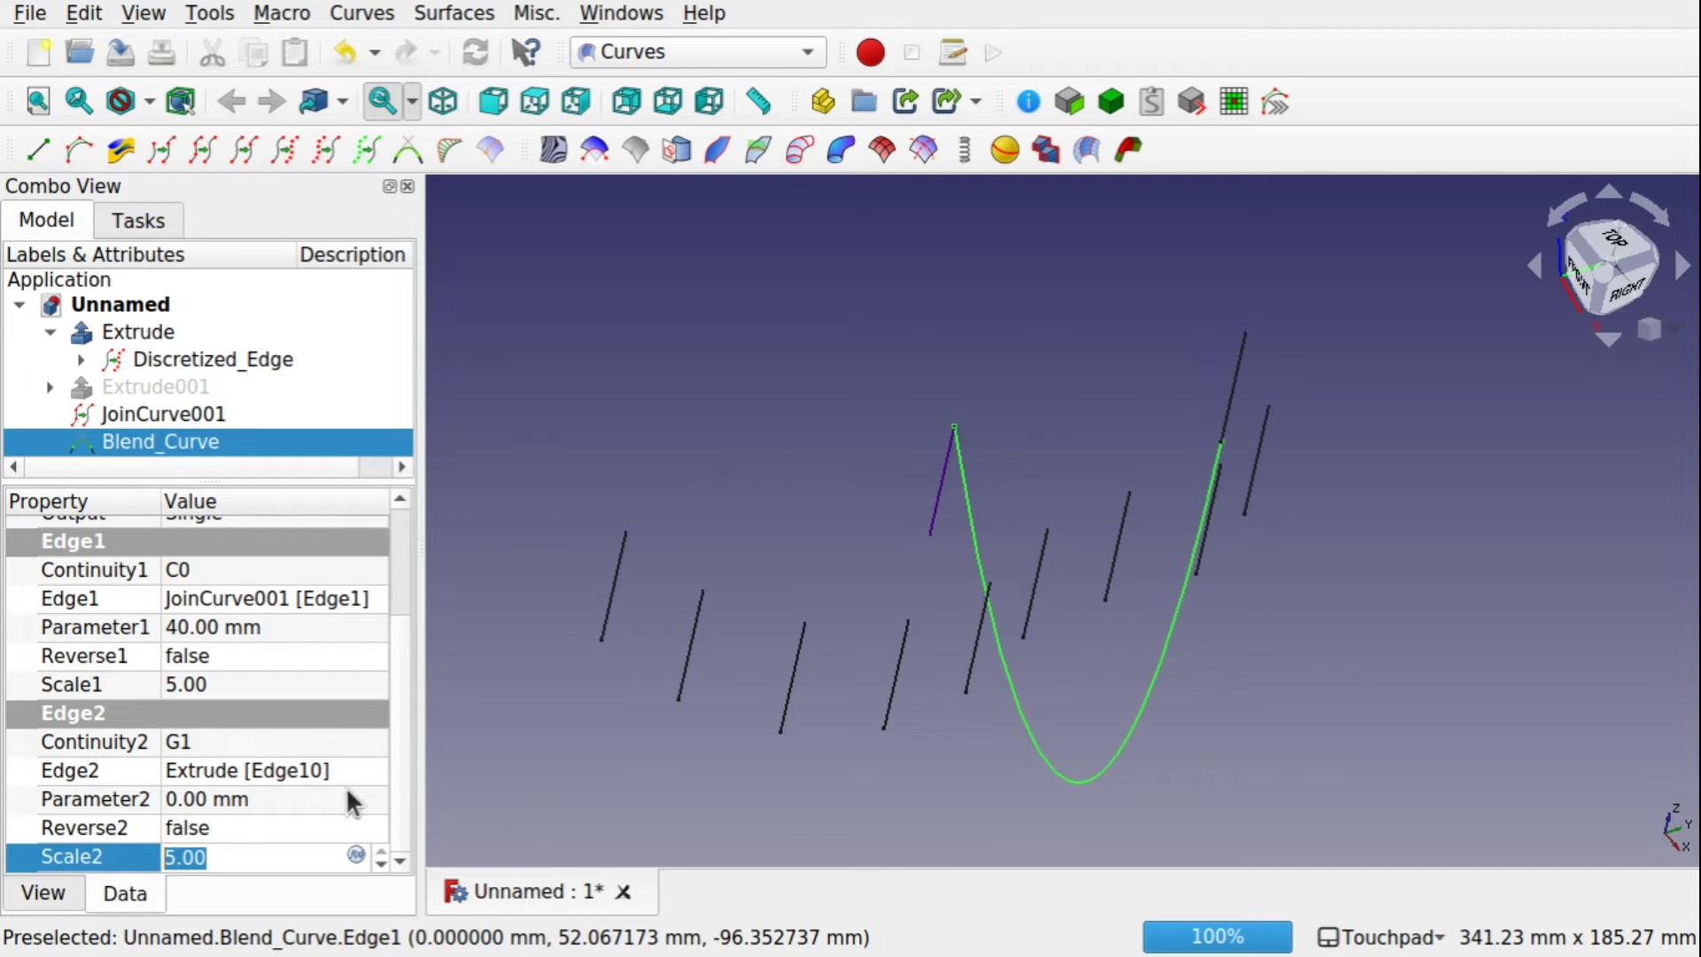
key("Down")
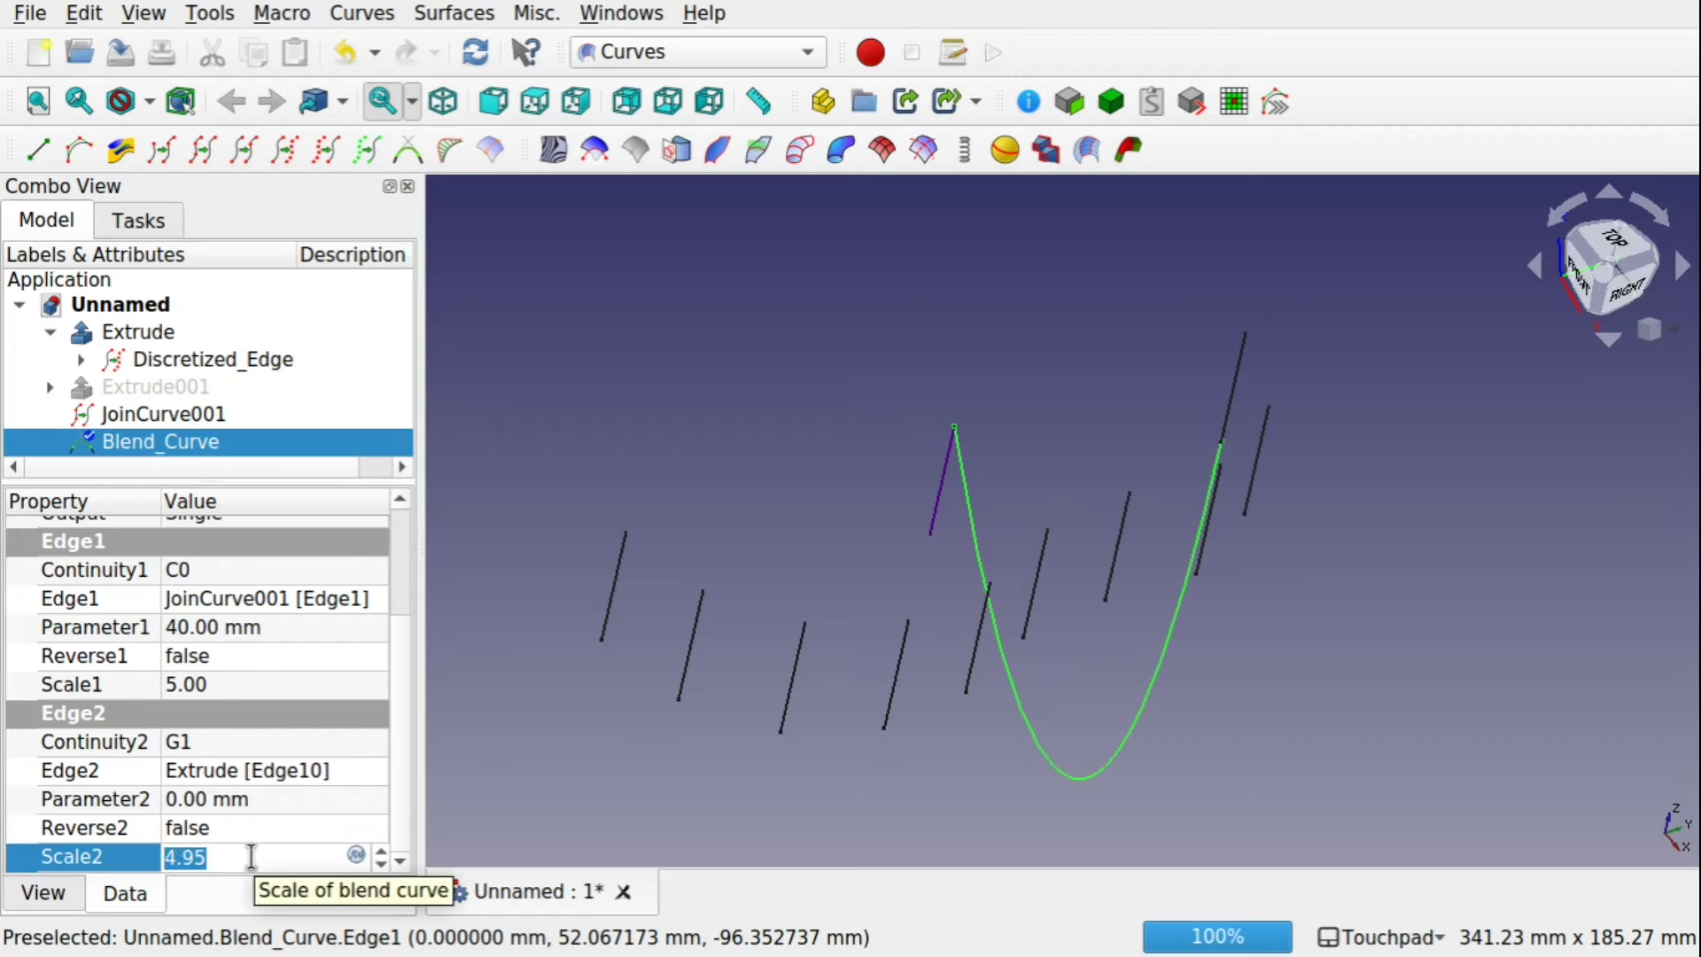
key("Down")
key("Down")
key("Down")
key("Down")
key("Down")
key("Down")
key("Down")
key("Down")
key("Down")
key("Down")
key("Down")
key("Down")
key("Down")
key("Down")
key("Down")
key("Down")
key("Down")
key("Down")
key("Down")
key("Down")
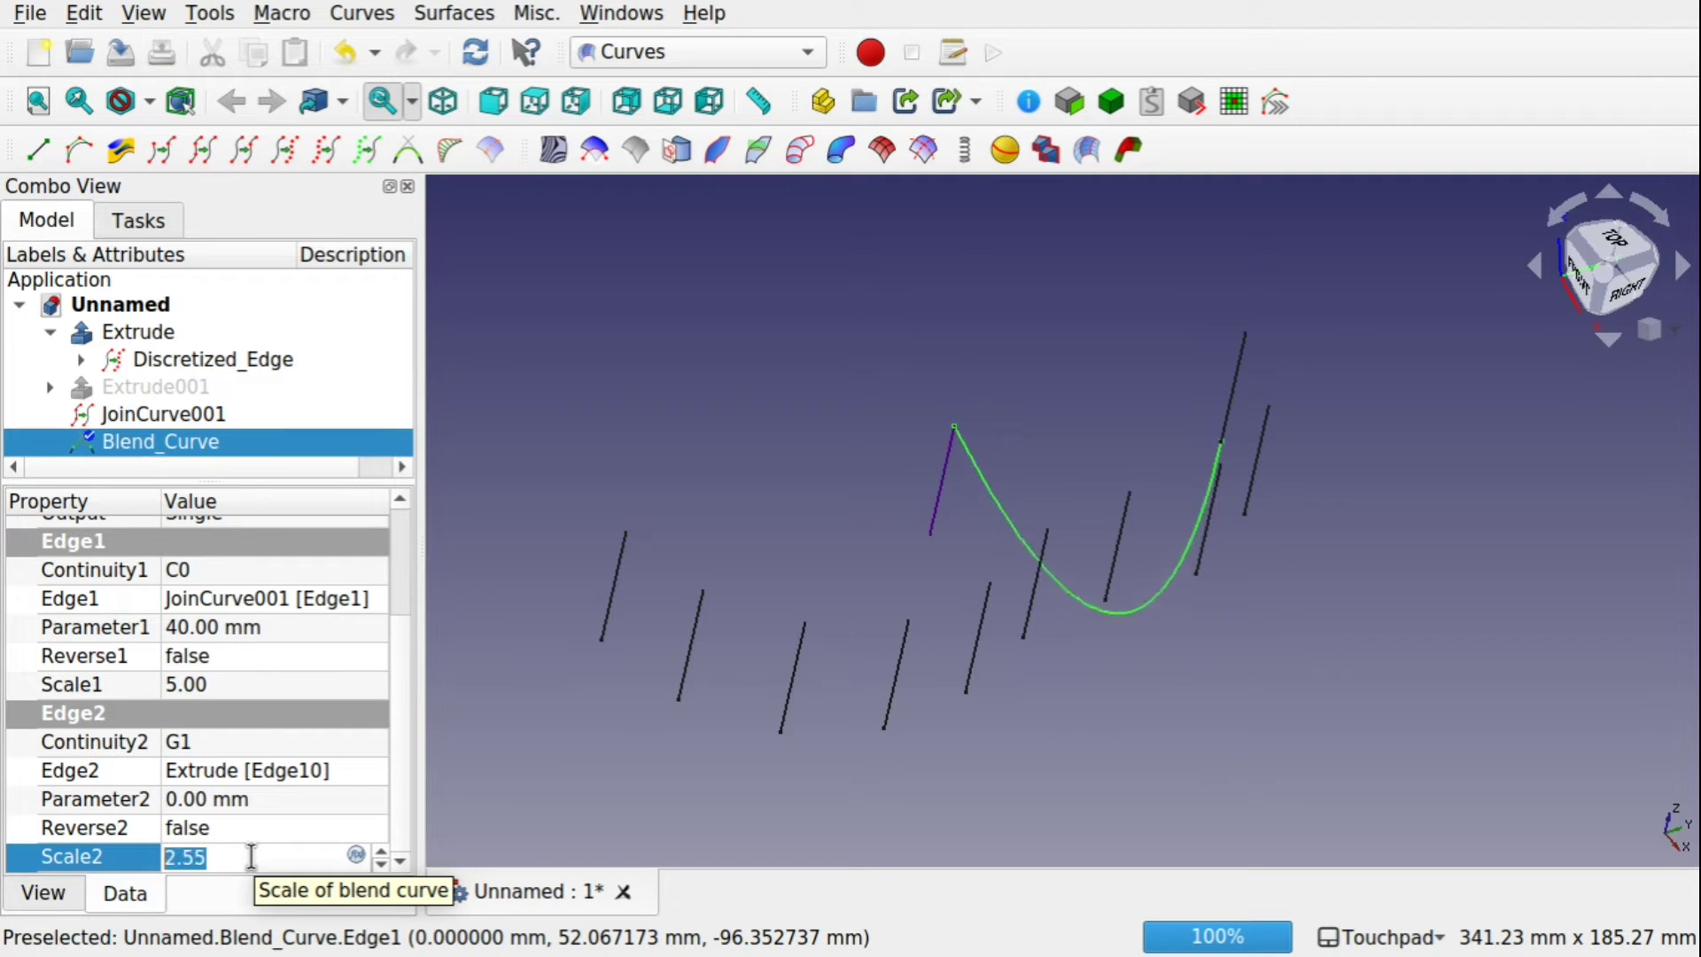
key("Down")
key("Down")
key("Down")
key("Down")
key("Down")
key("Down")
key("Down")
key("Down")
key("Down")
key("Down")
key("Down")
key("Down")
key("Down")
key("Down")
key("Down")
key("Down")
key("Down")
key("Down")
key("Down")
key("Down")
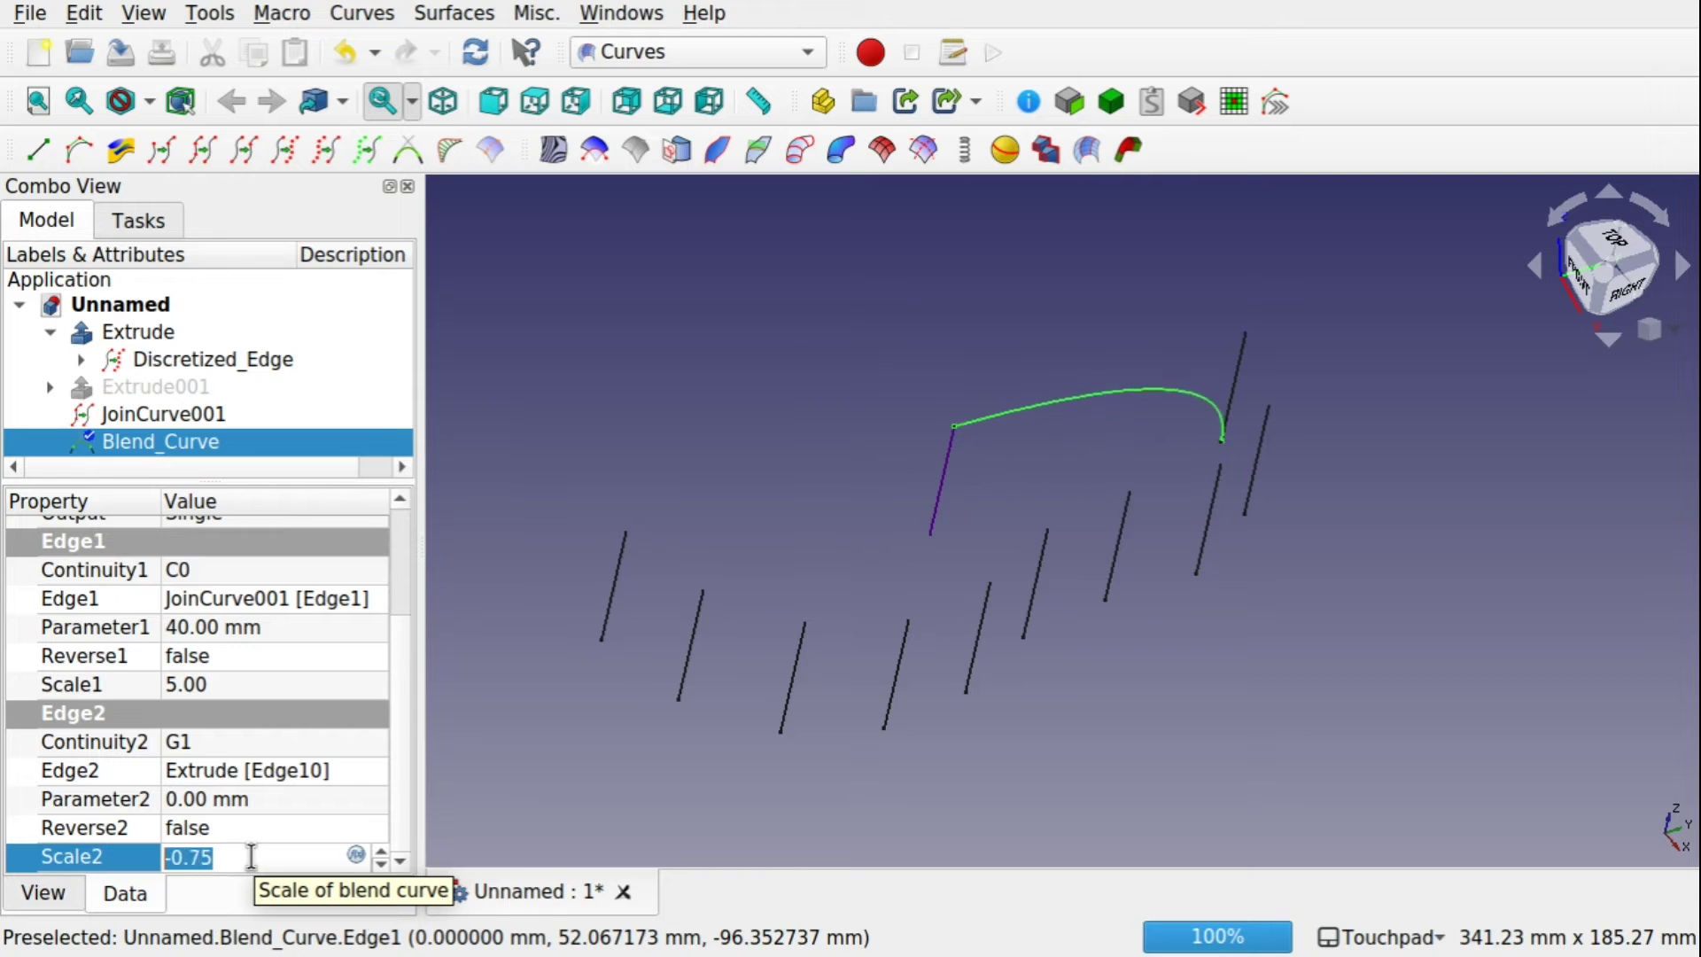
key("Down")
key("Down")
key("Down")
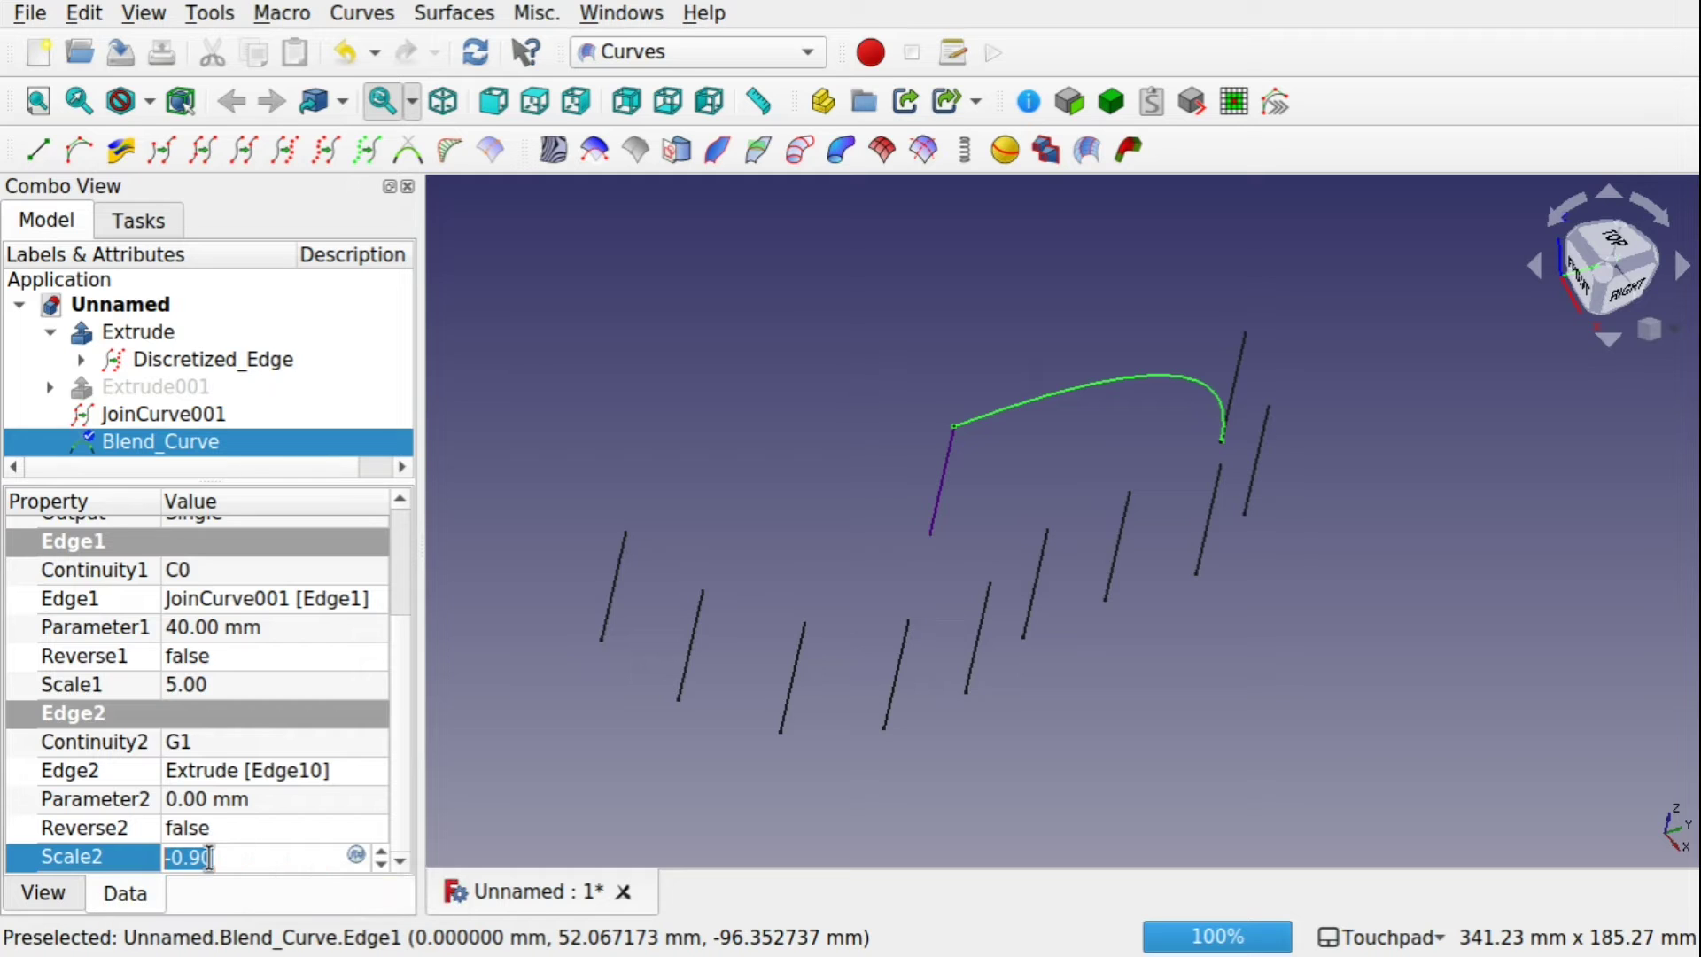
key("Down")
key("Down")
key("Down")
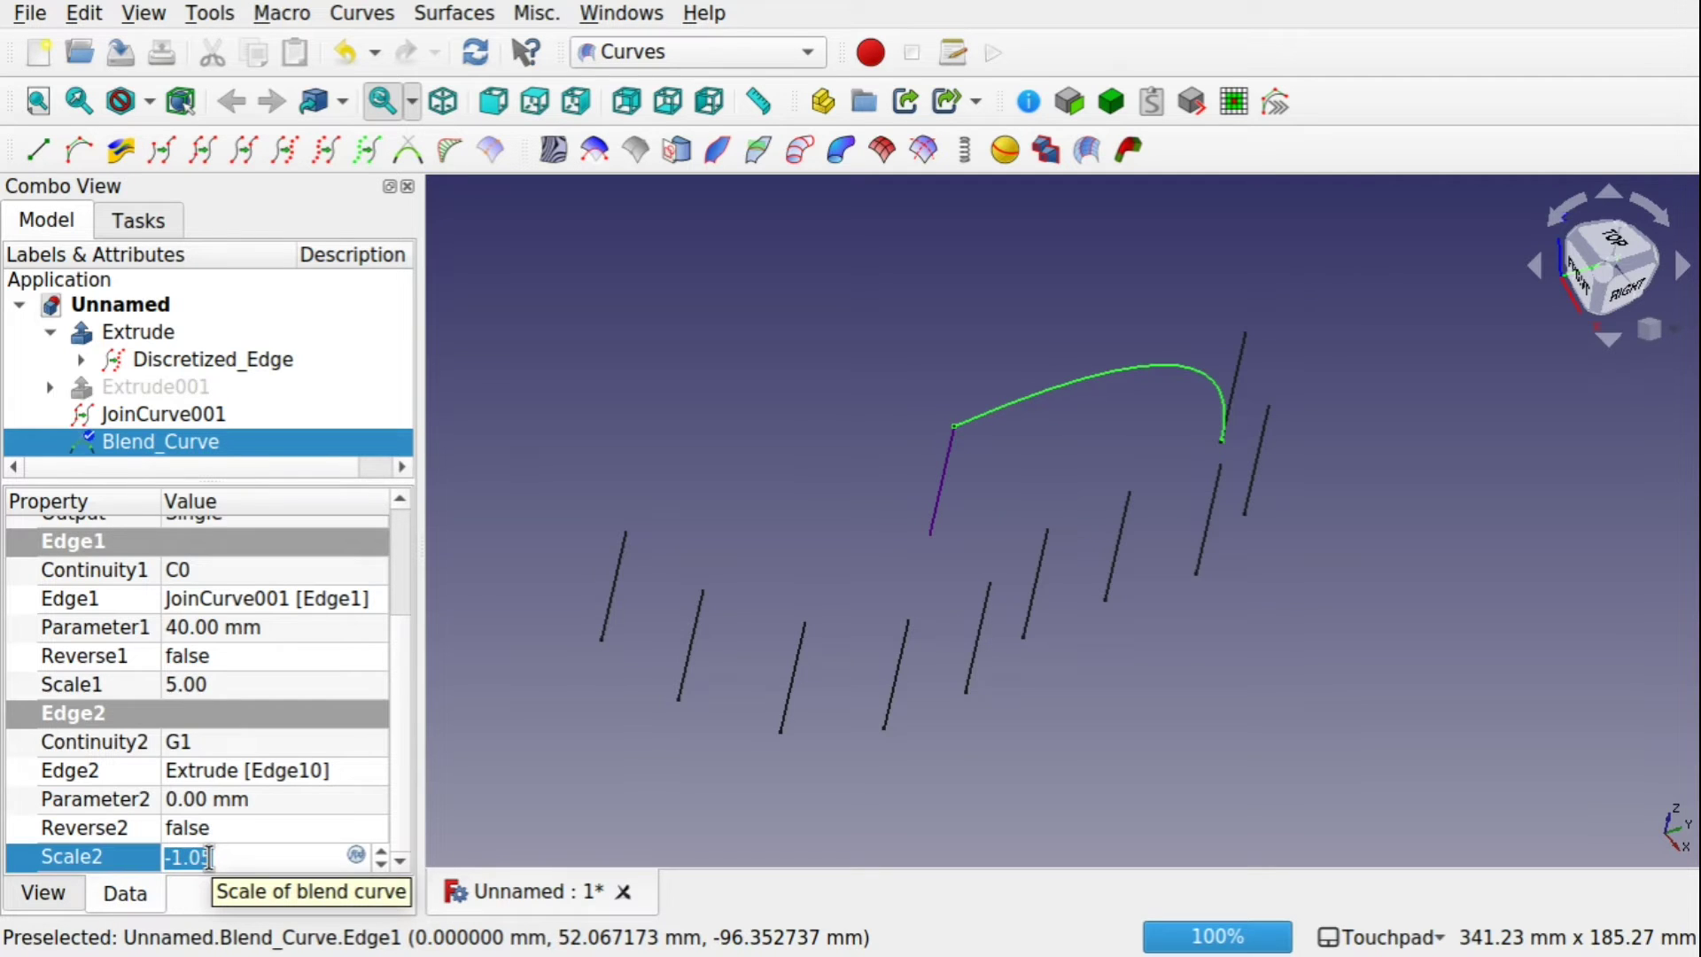
Create a blend curve between JoinCurve001 and the second extruded line, Extrude Edge9, next to the one already blended
left_click_drag(881, 649, 949, 561, "alt")
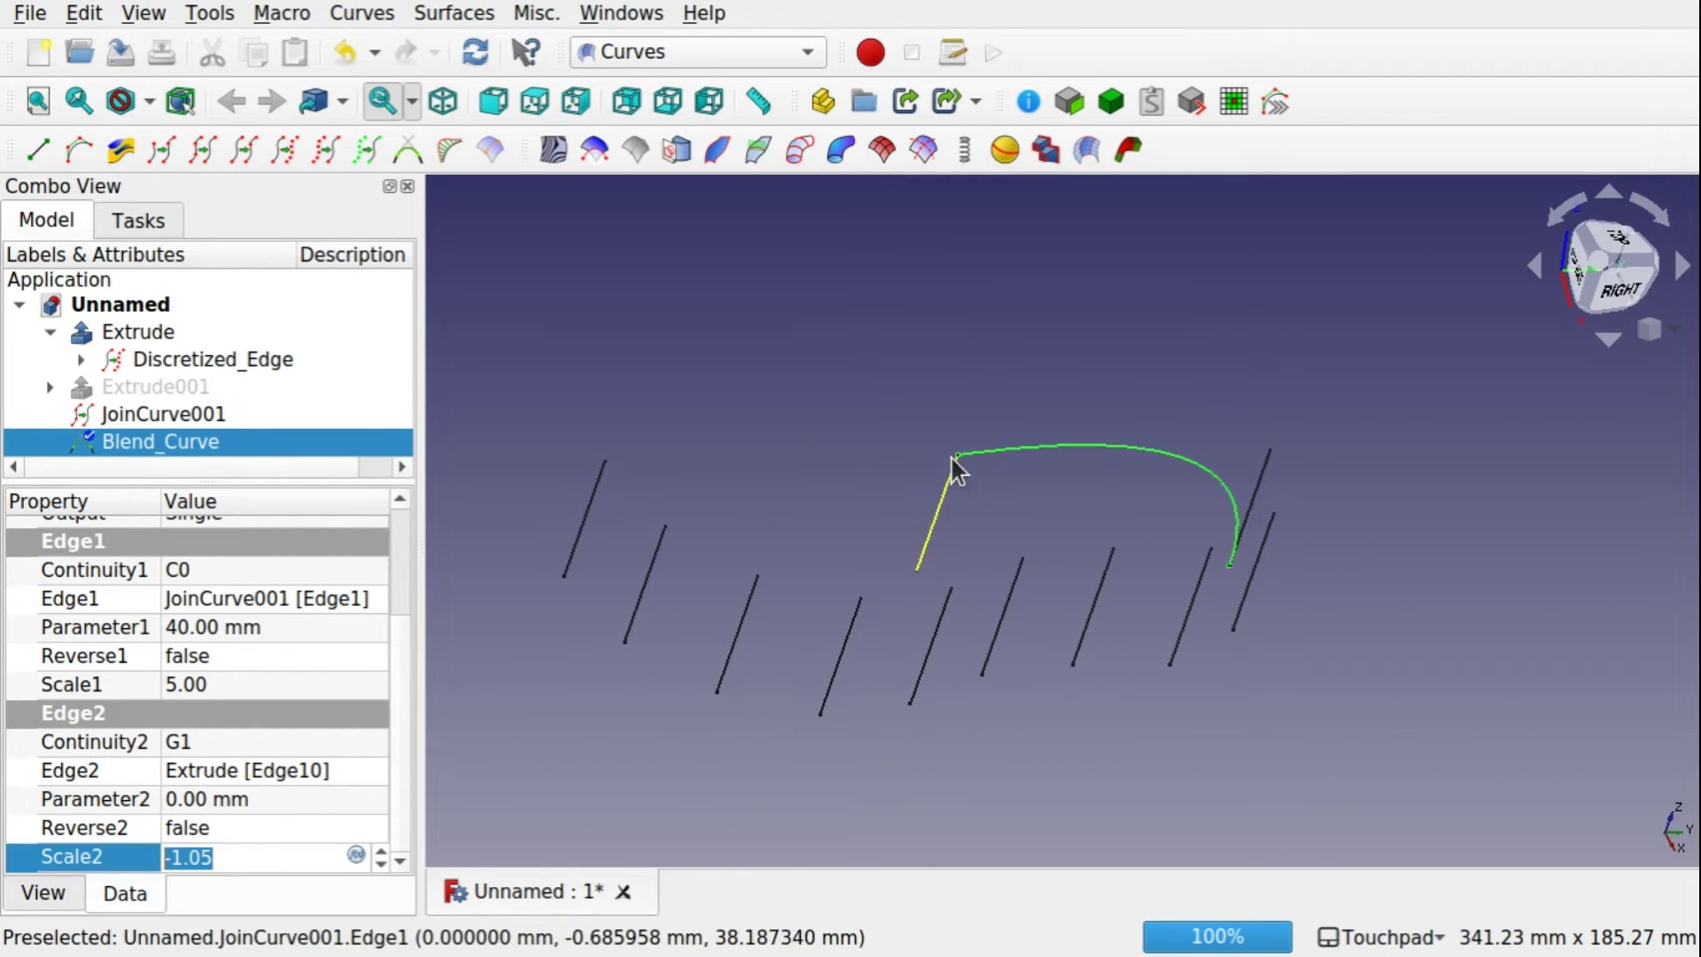
mouse_move(1008, 488)
left_mouse_down("alt")
mouse_move(1033, 428)
mouse_move(1007, 532)
mouse_move(1028, 482)
left_mouse_up("alt")
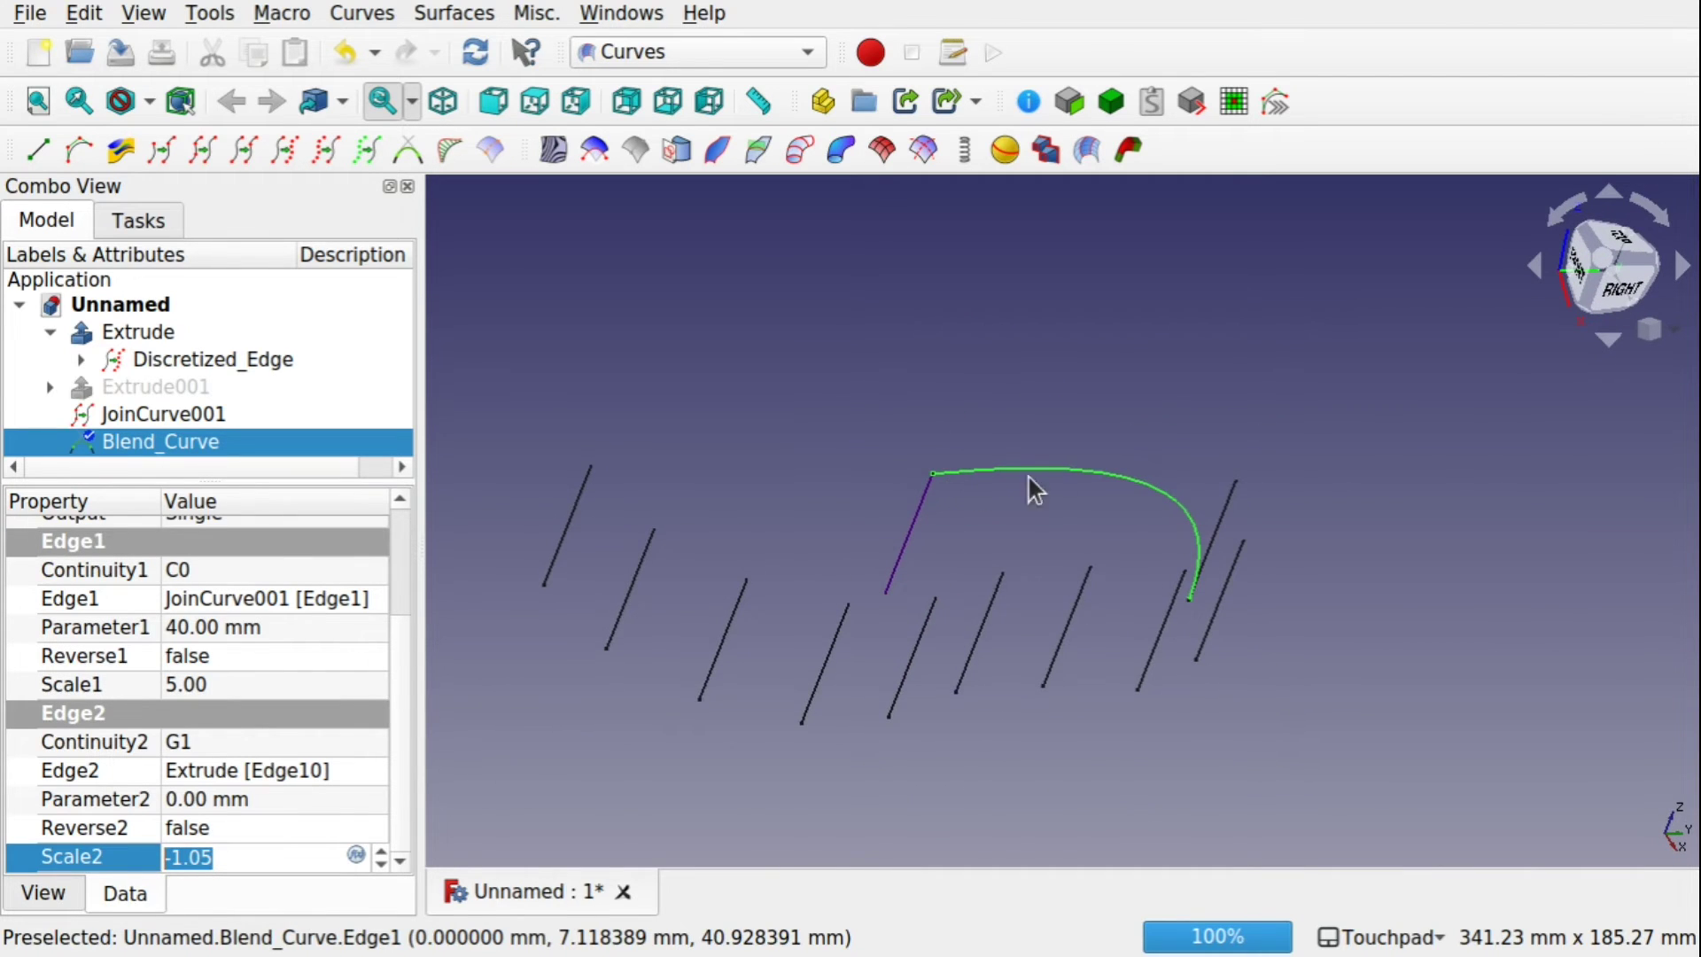
left_click_drag(907, 514, 1001, 523, "alt")
left_click(979, 567)
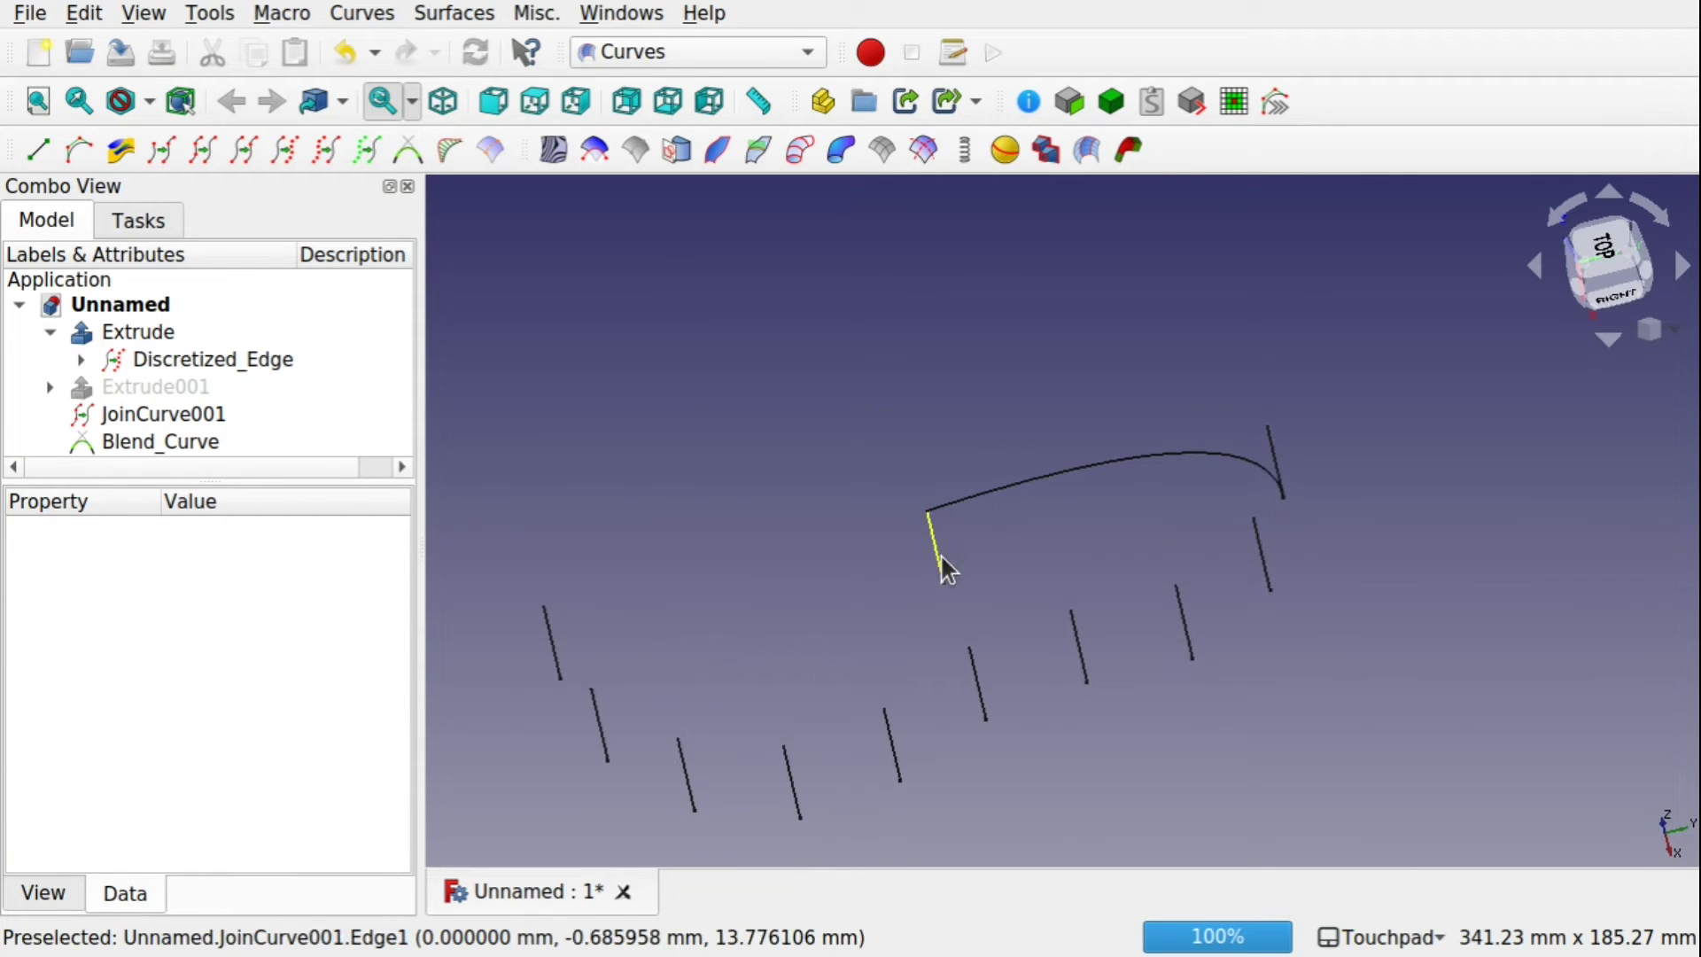
left_click(940, 557)
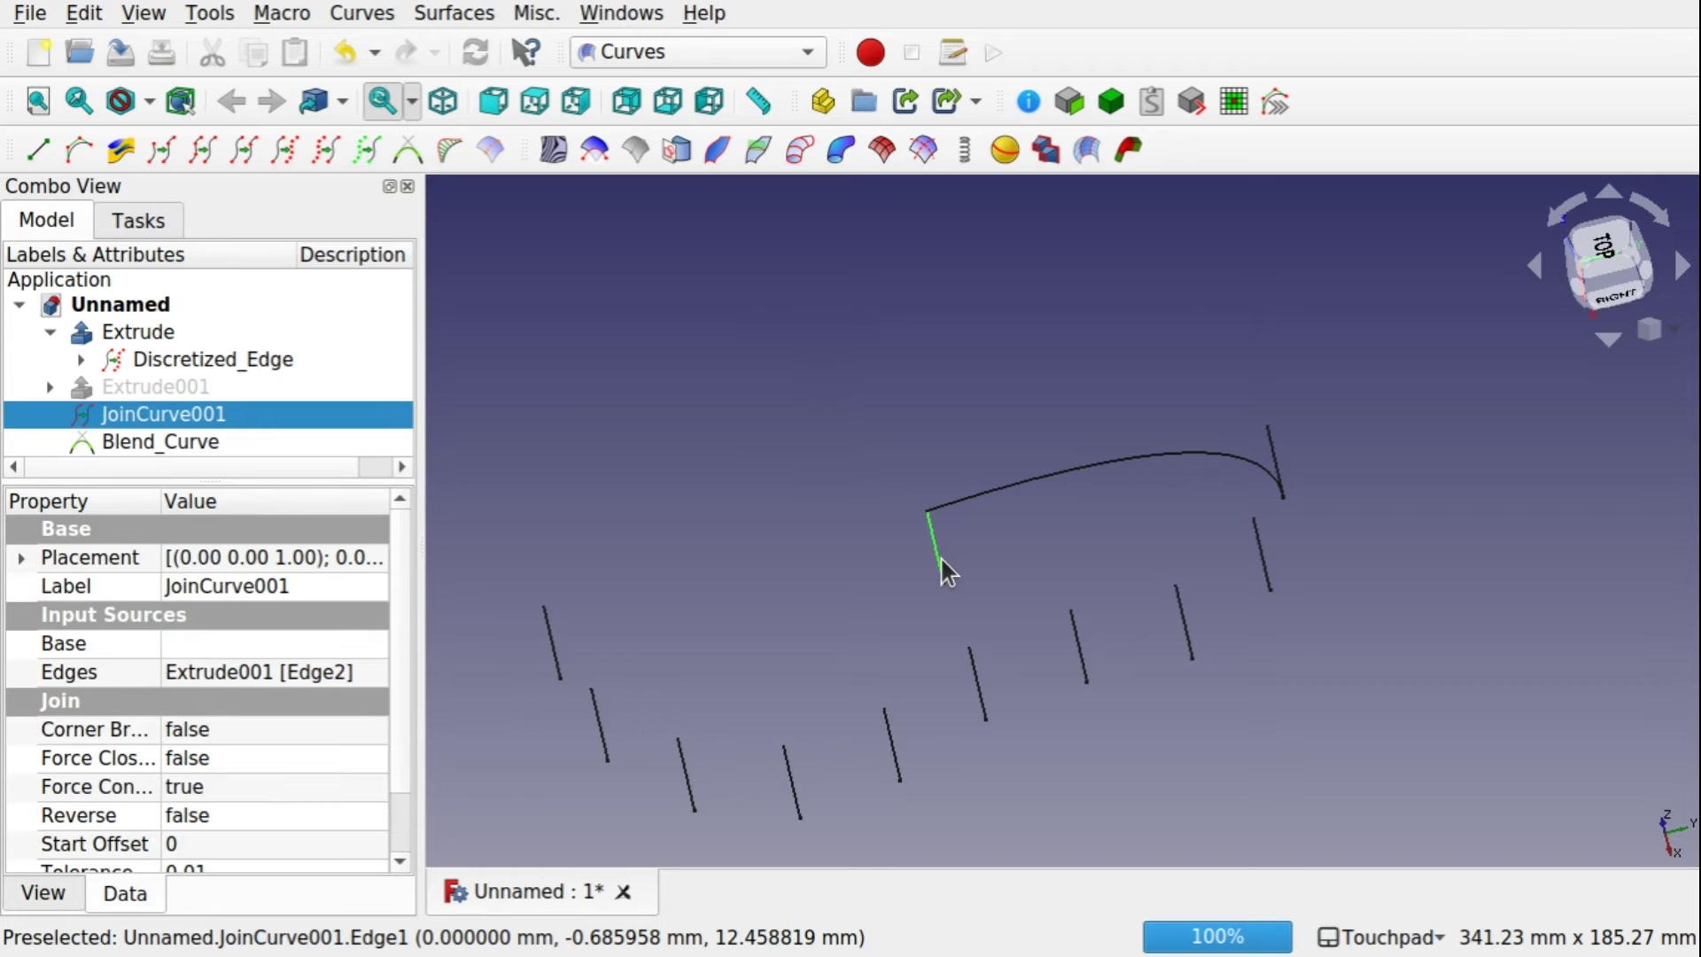
left_click(1265, 553, "ctrl")
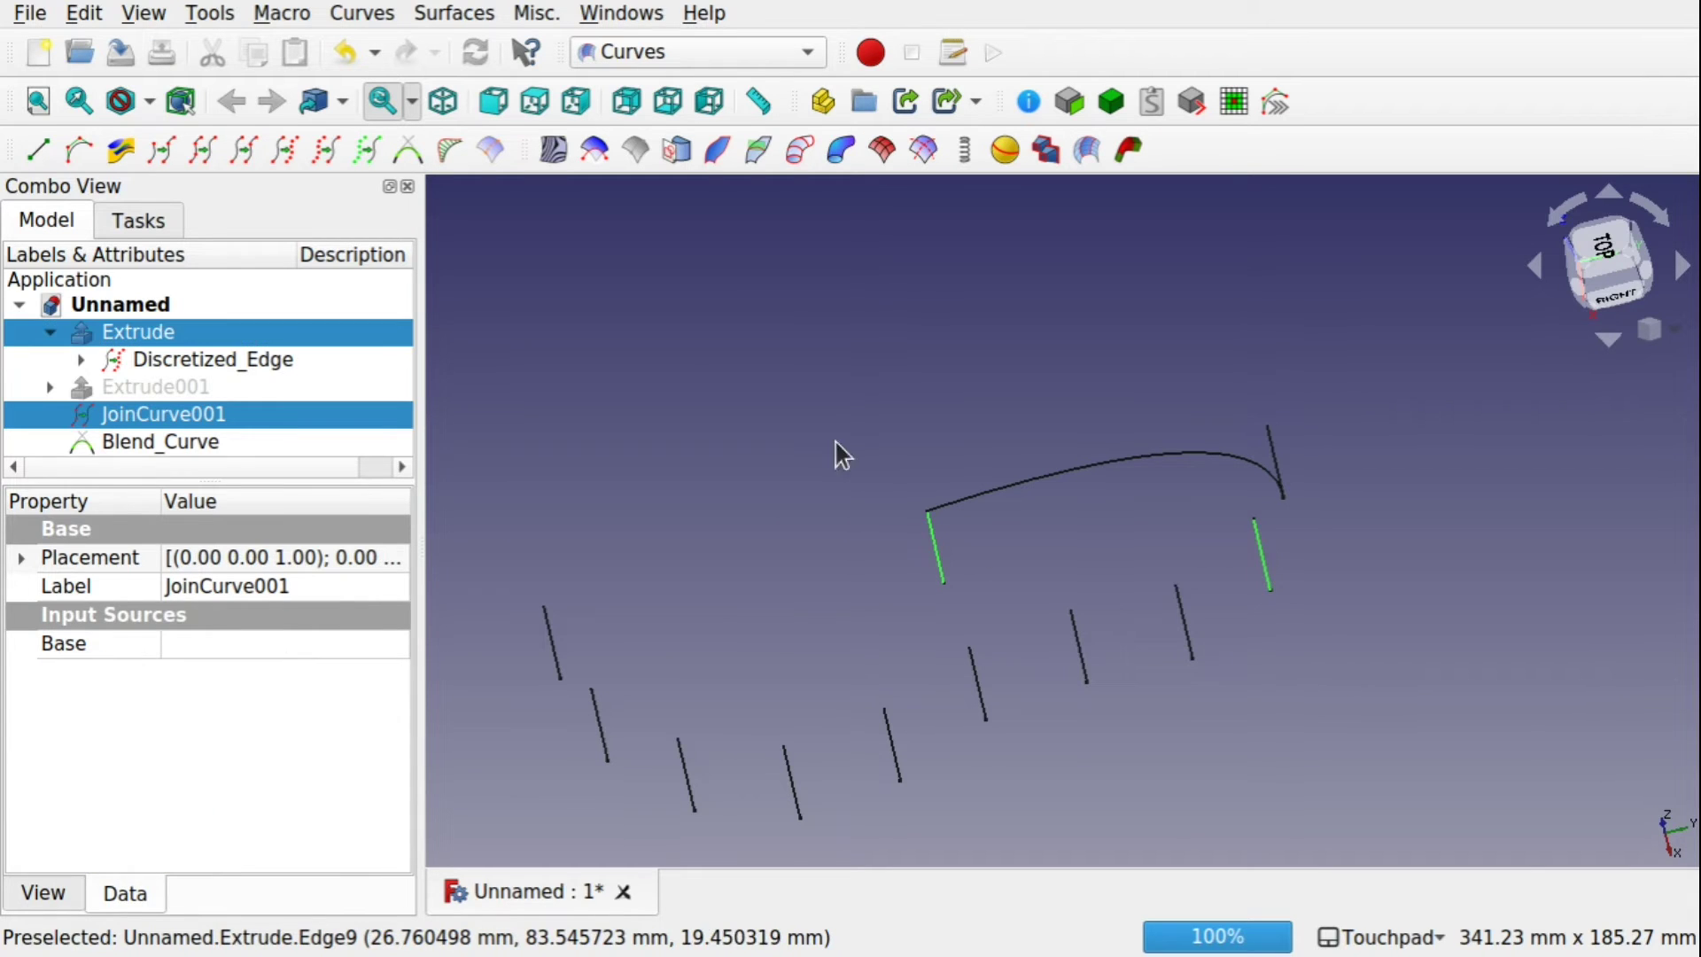
left_click(408, 150)
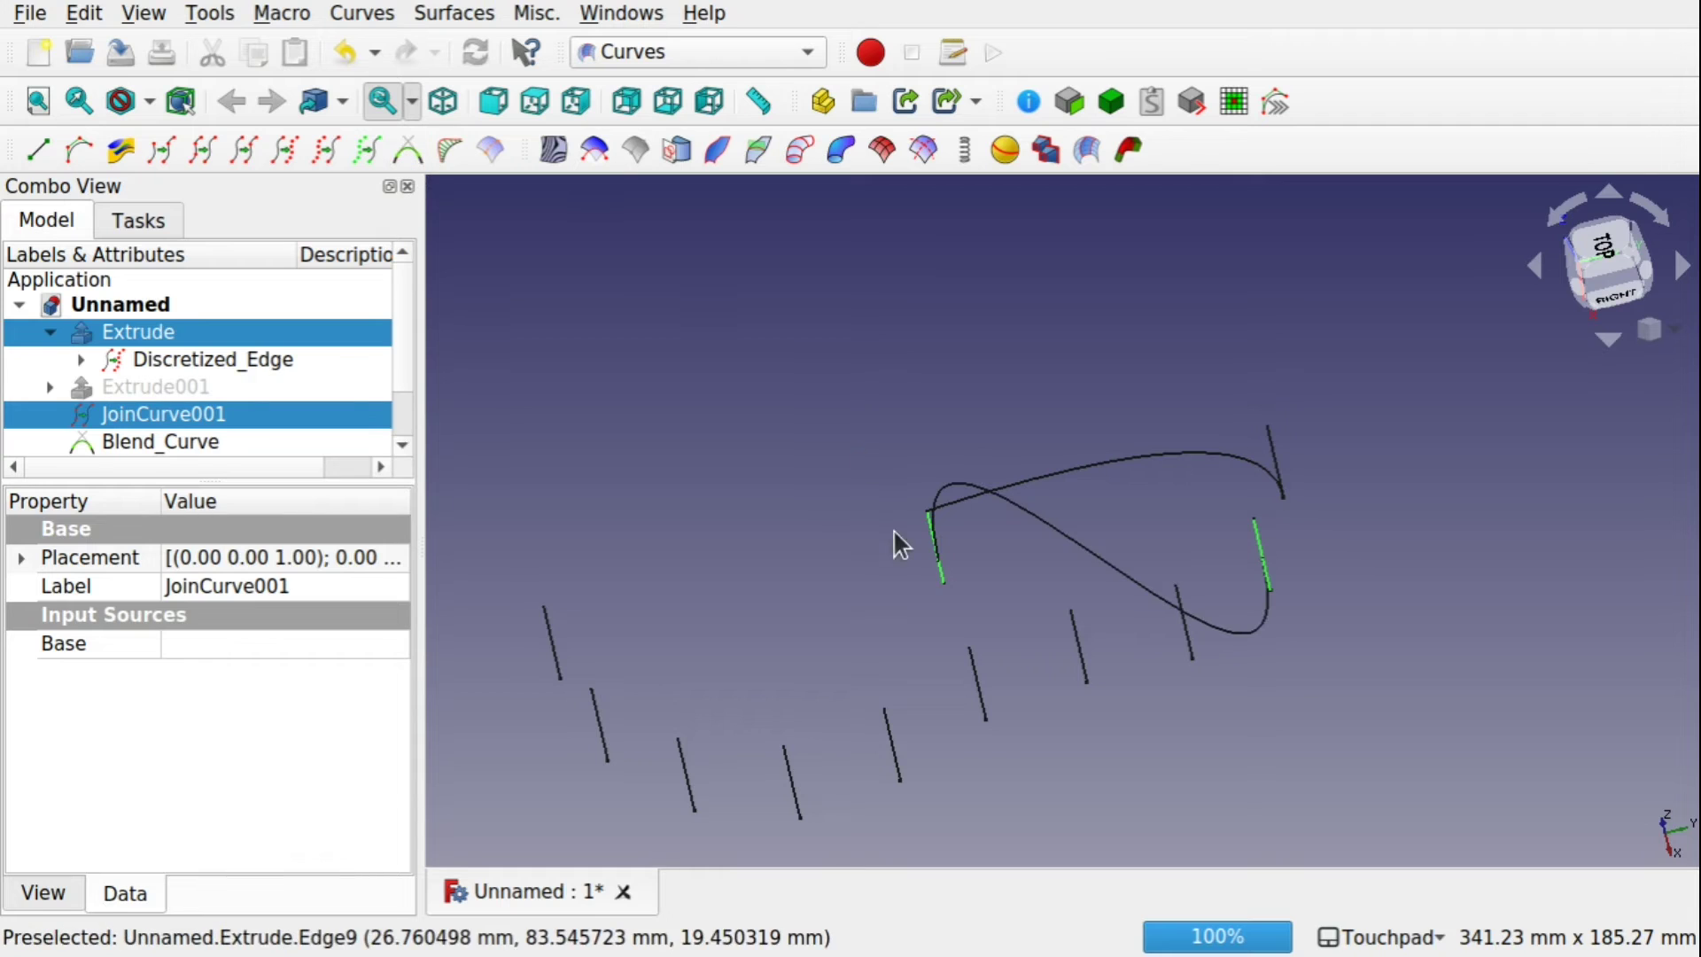
Create a blend curve between JoinCurve001 and the third extruded line in the row
left_click(940, 574)
left_click(1191, 627, "ctrl")
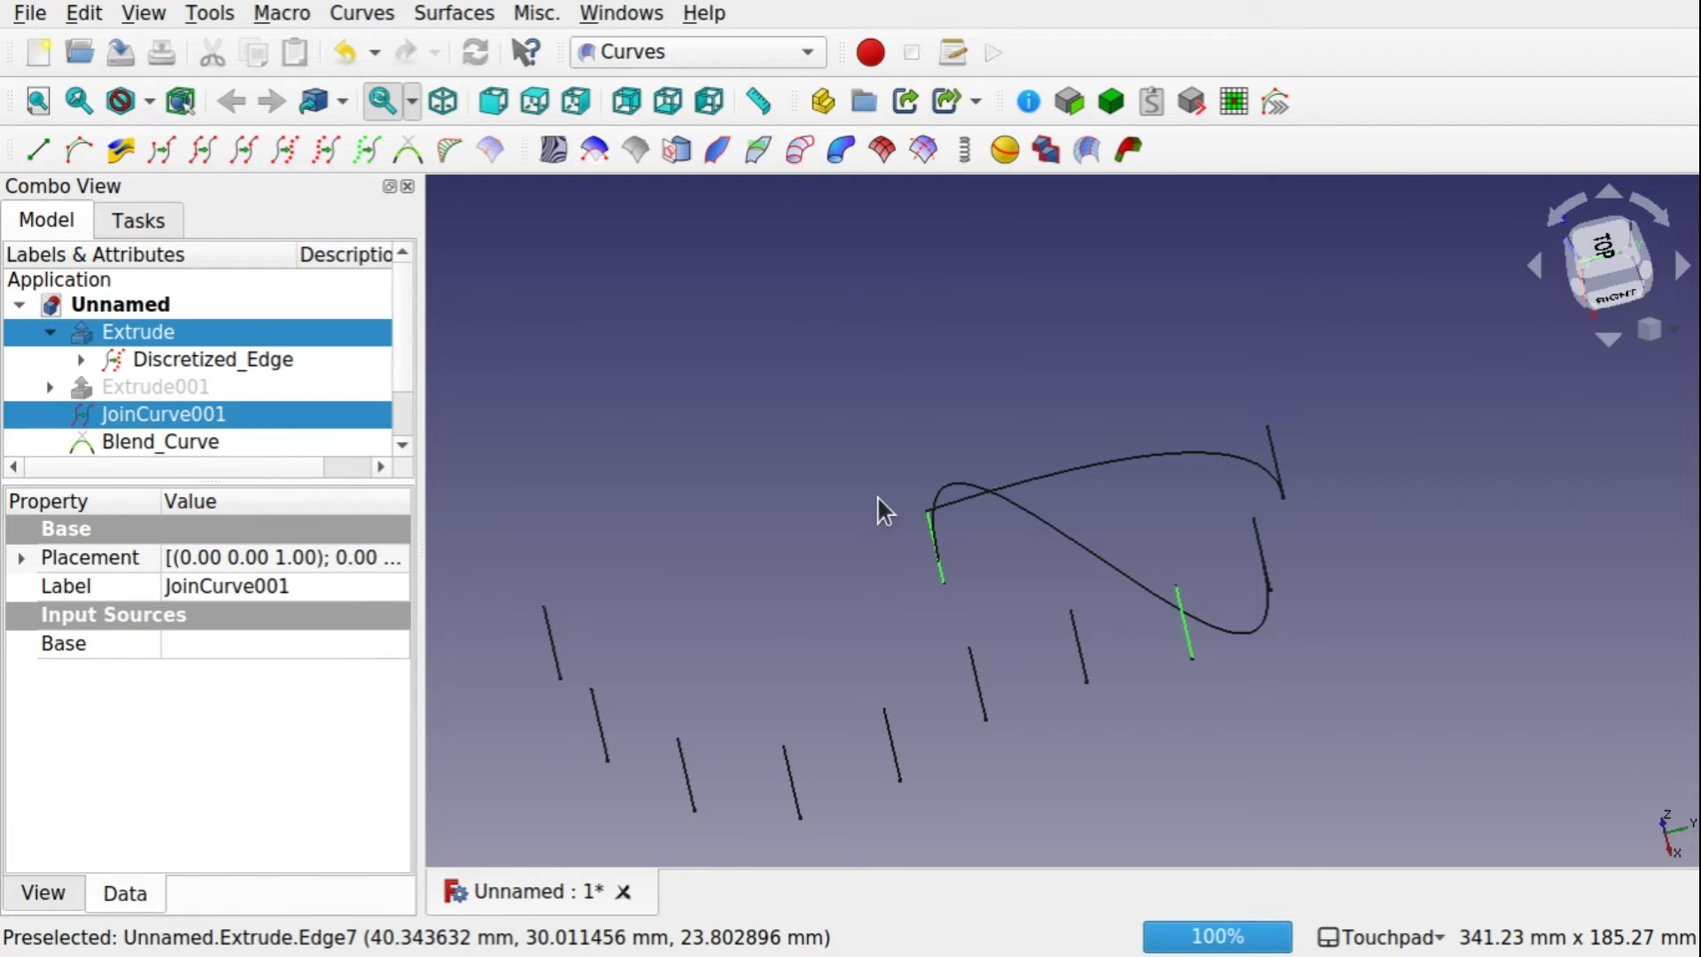
left_click(408, 150)
Create a blend curve between JoinCurve001 and the fourth extruded line in the row
middle_click_drag(884, 590, 1023, 598, "alt")
left_click(866, 580)
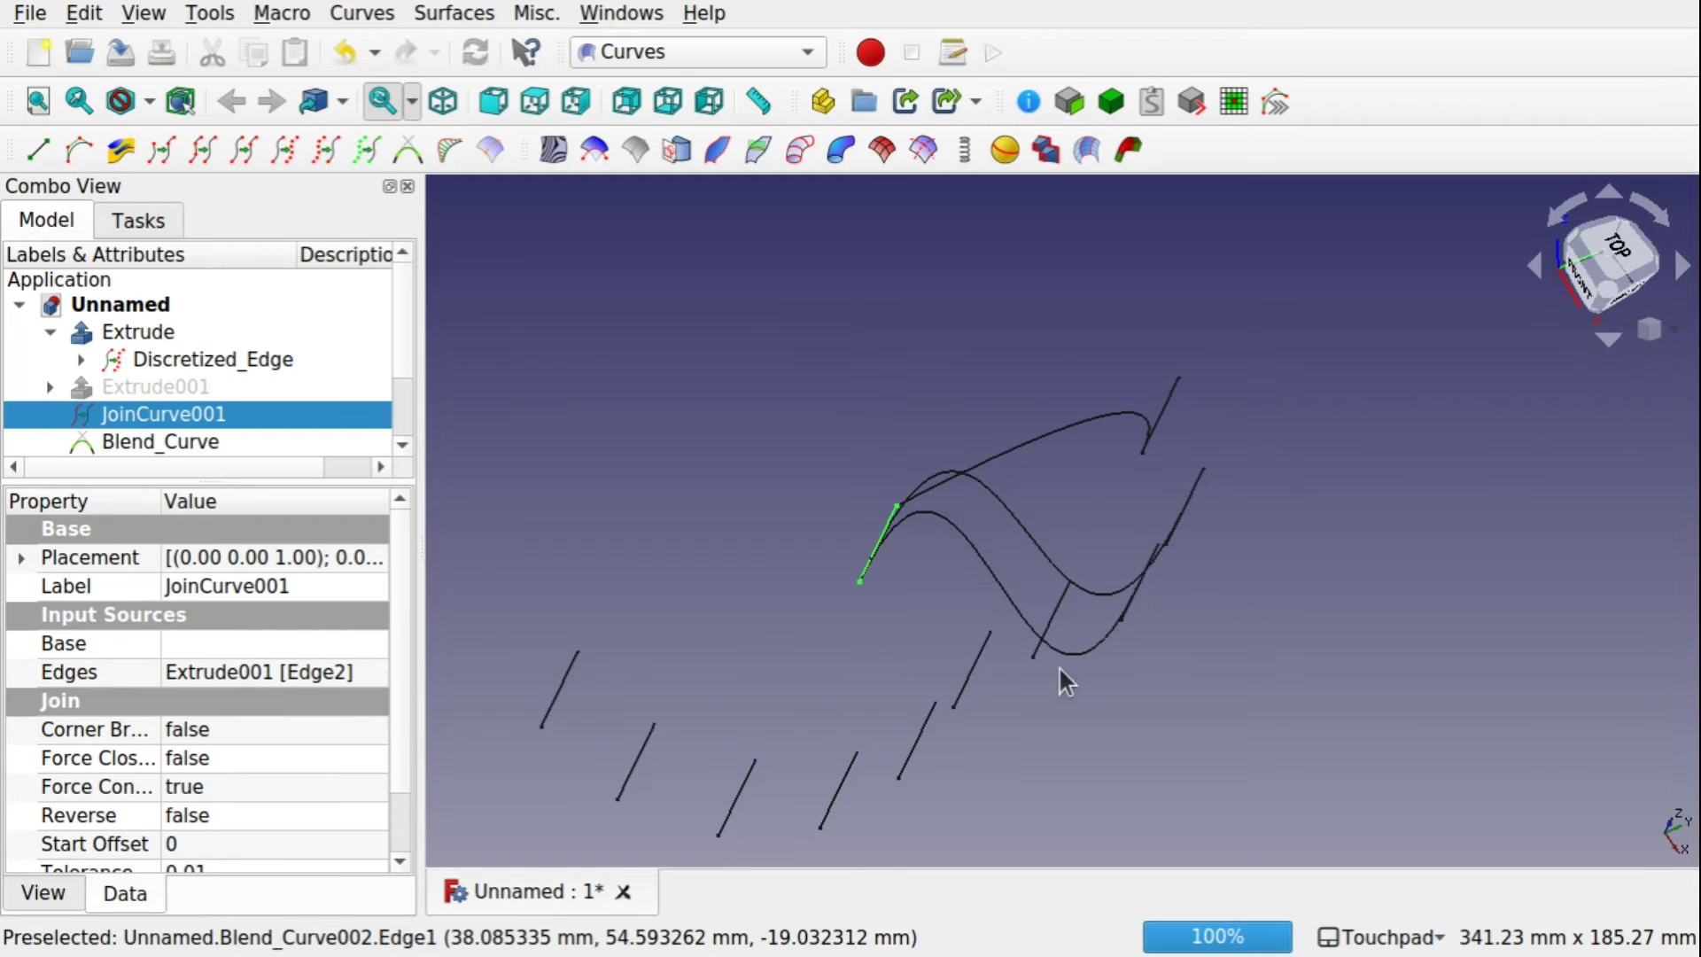
left_click(1045, 631, "ctrl")
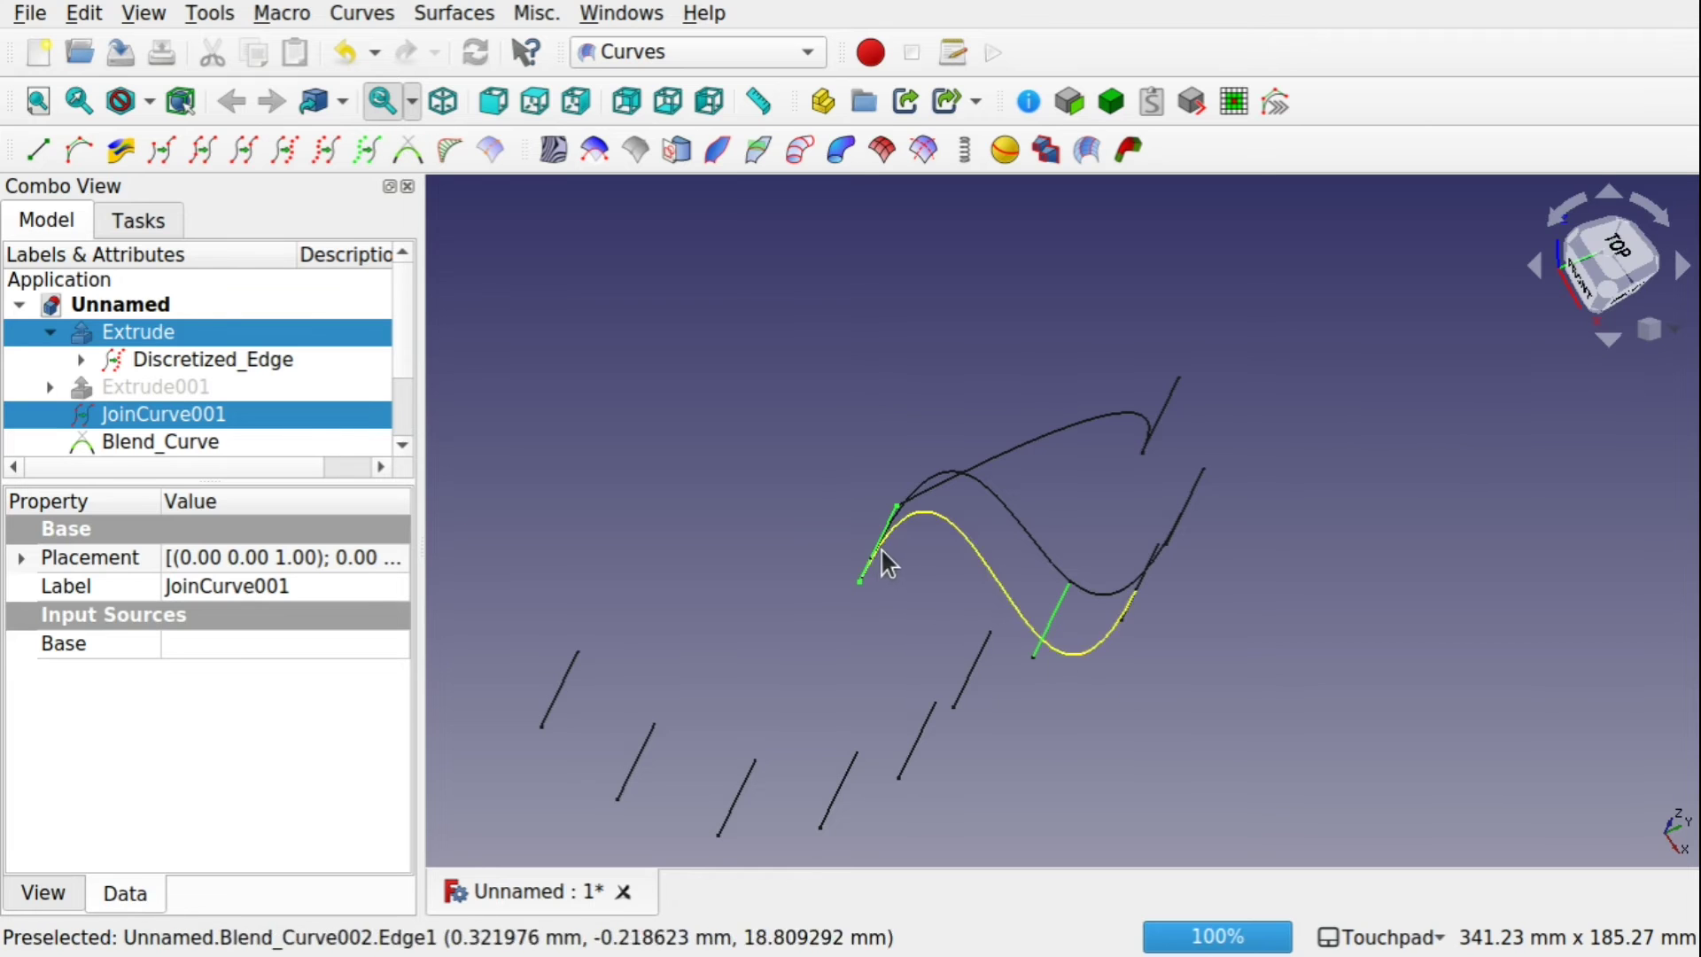
left_click(805, 572)
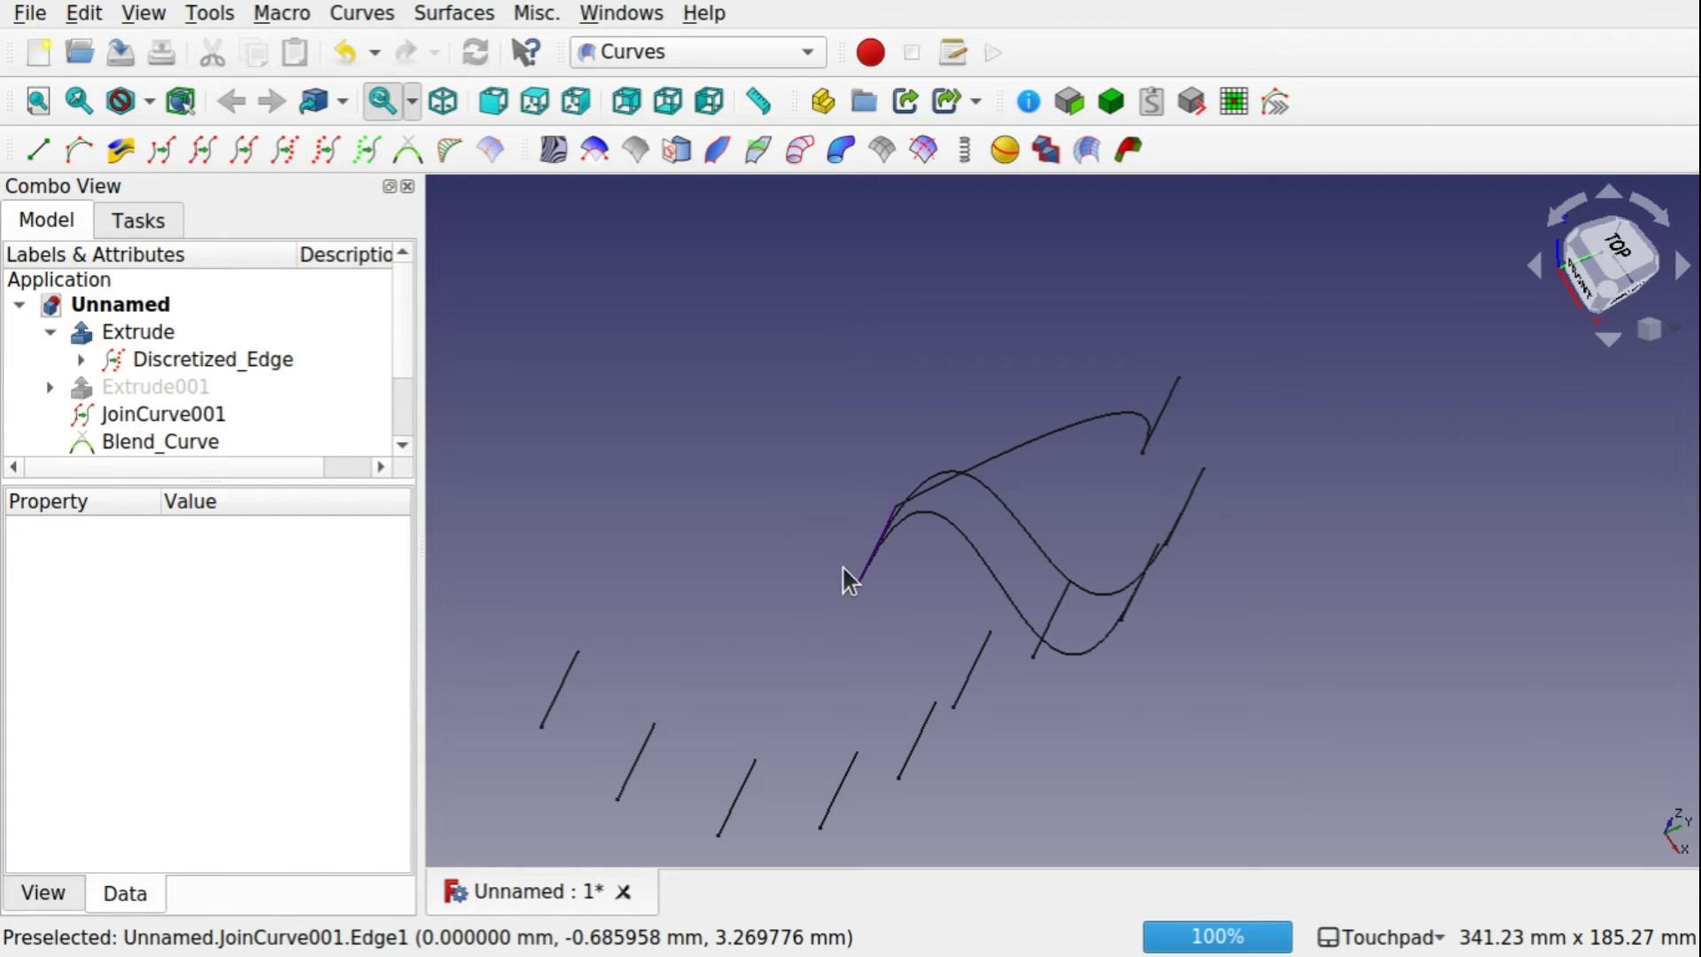
left_click(860, 570)
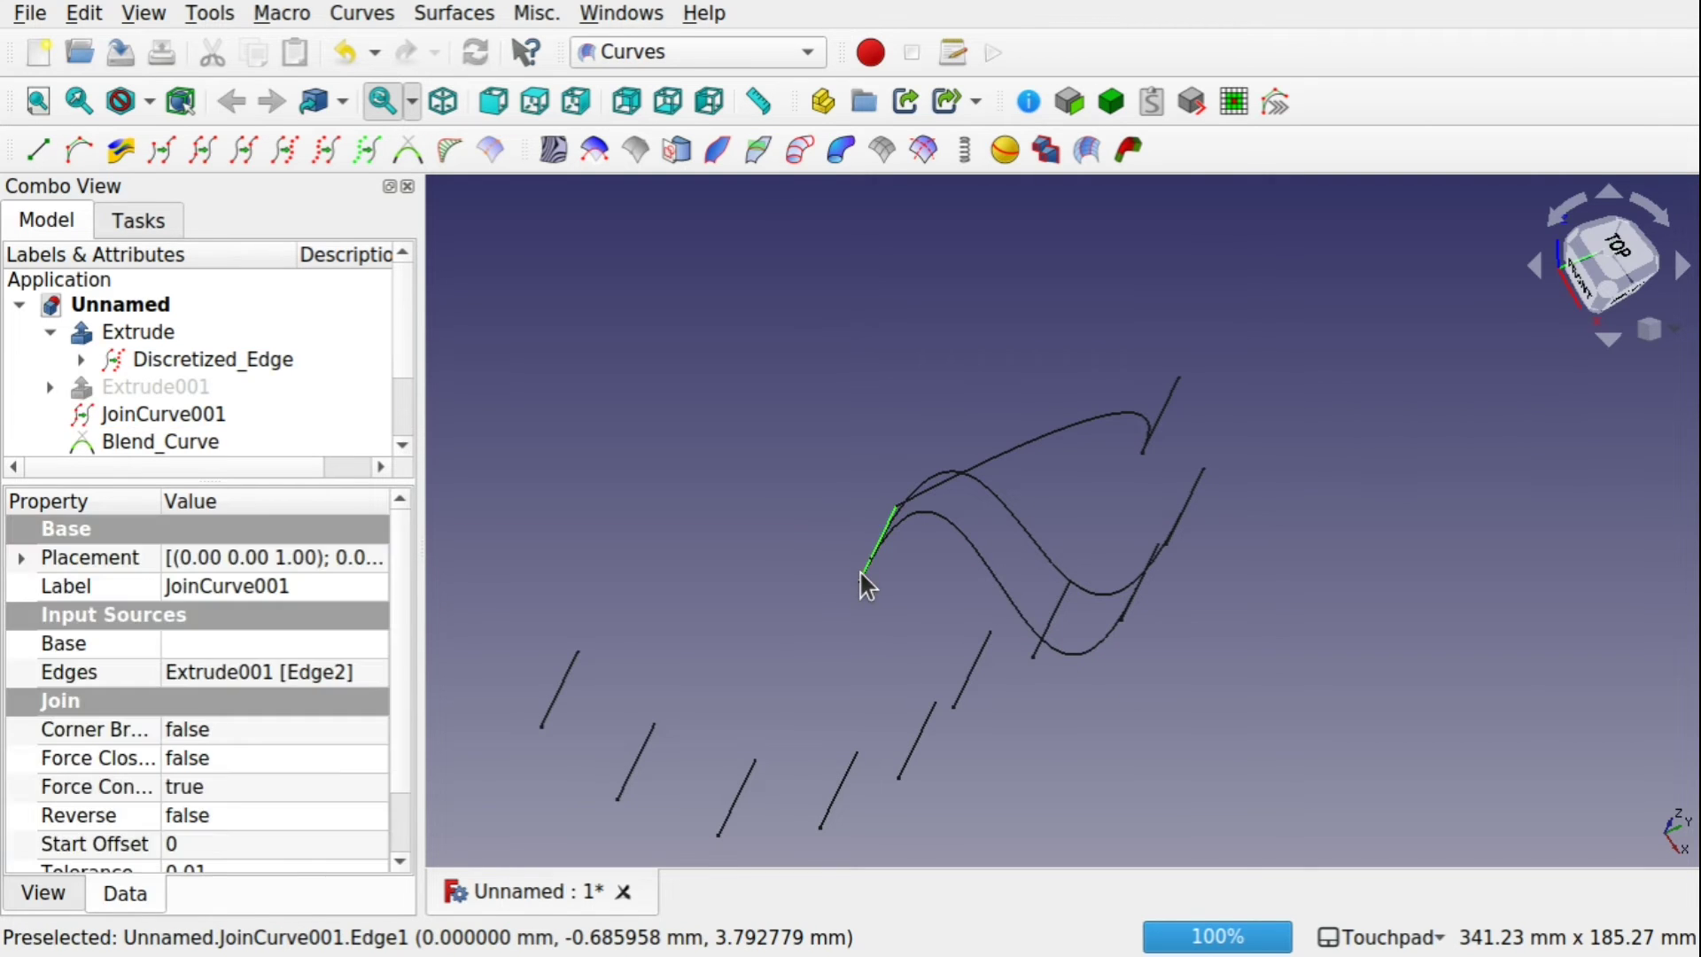
left_click(1048, 615, "ctrl")
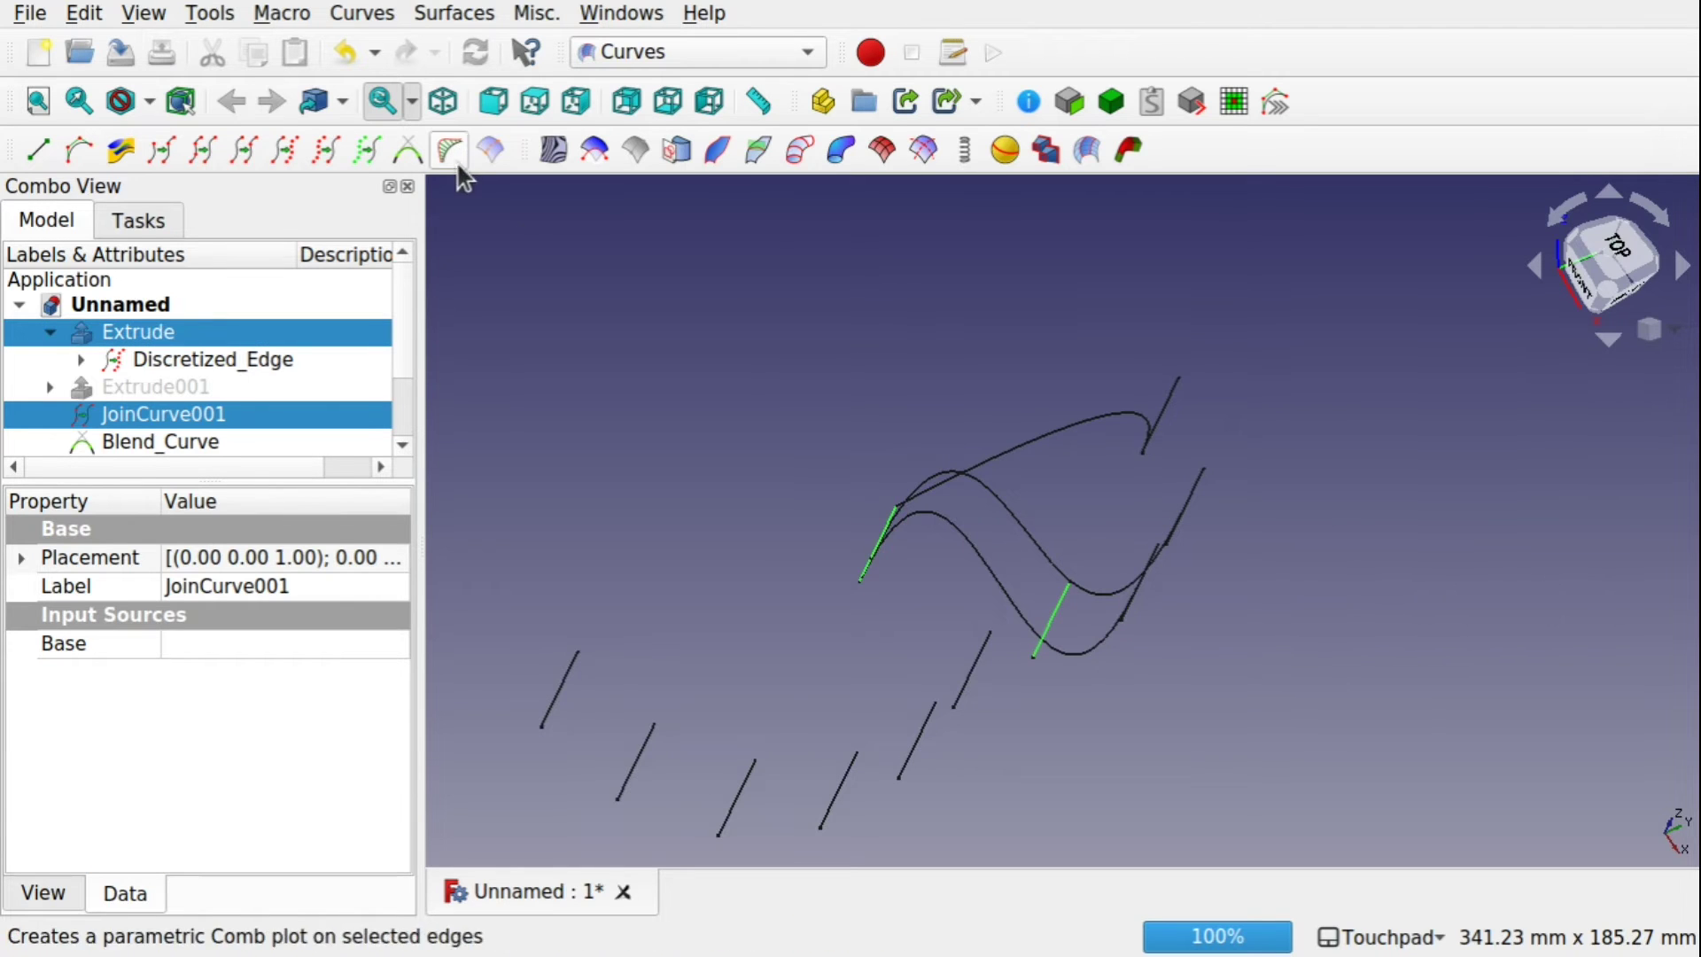
left_click(407, 149)
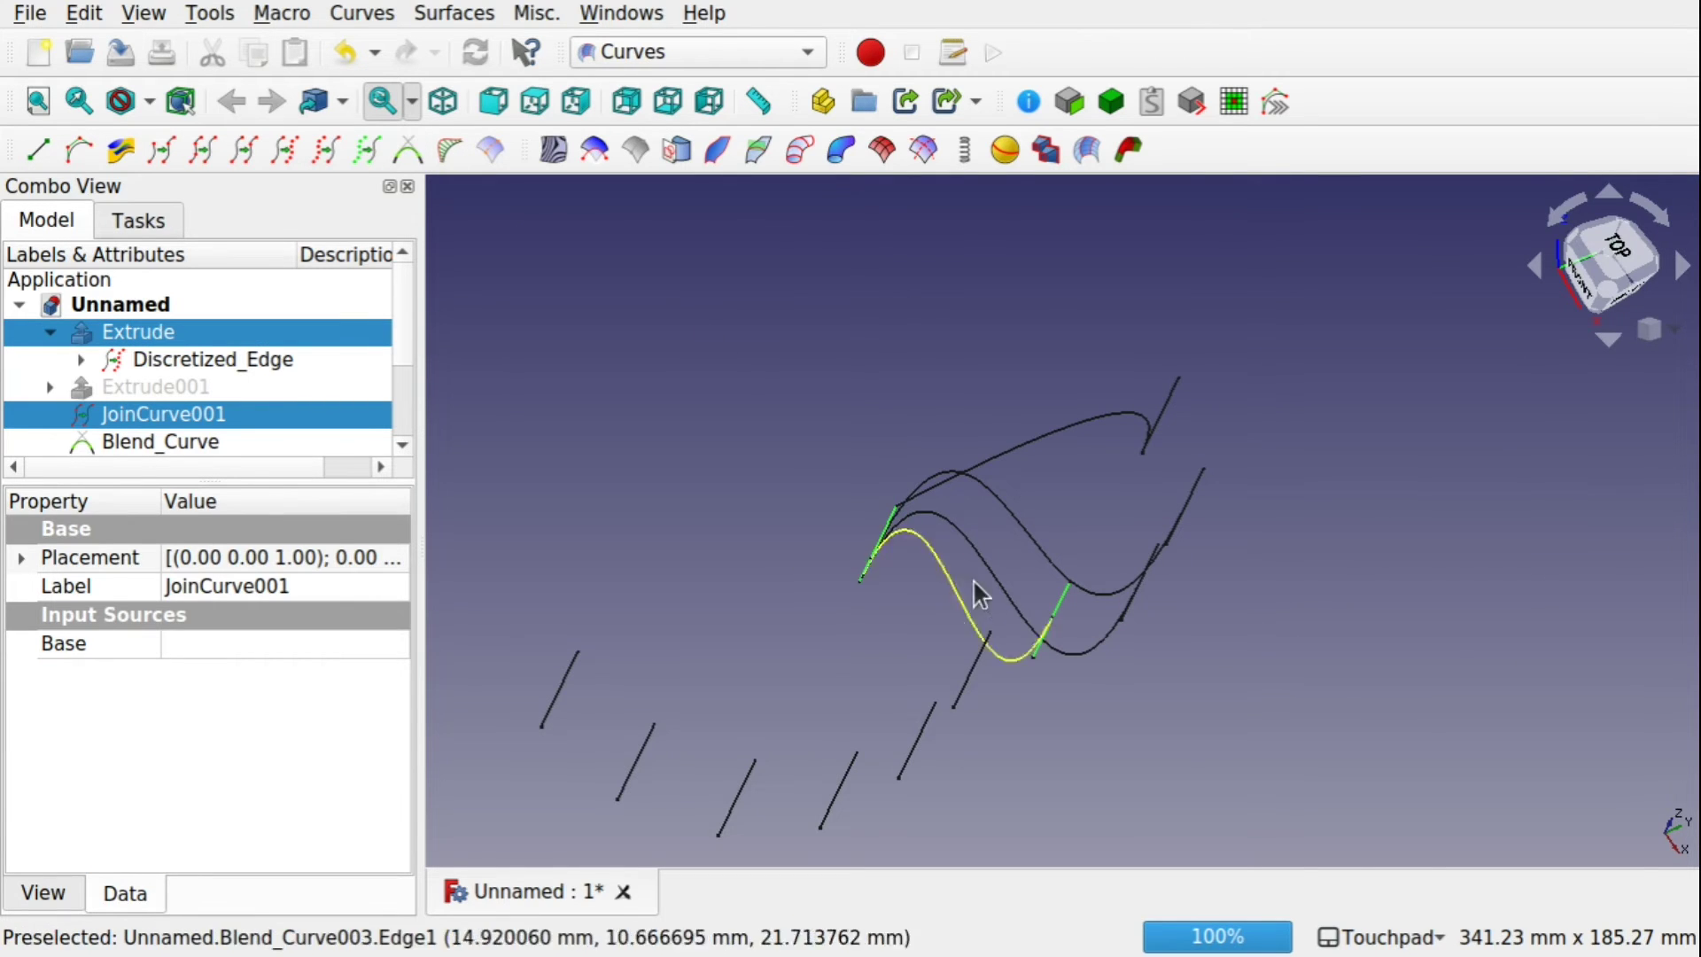
Hide the blend curves from Blend_Curve through Blend_Curve005, leaving Blend_Curve006 displayed
left_click_drag(972, 578, 1152, 608, "alt")
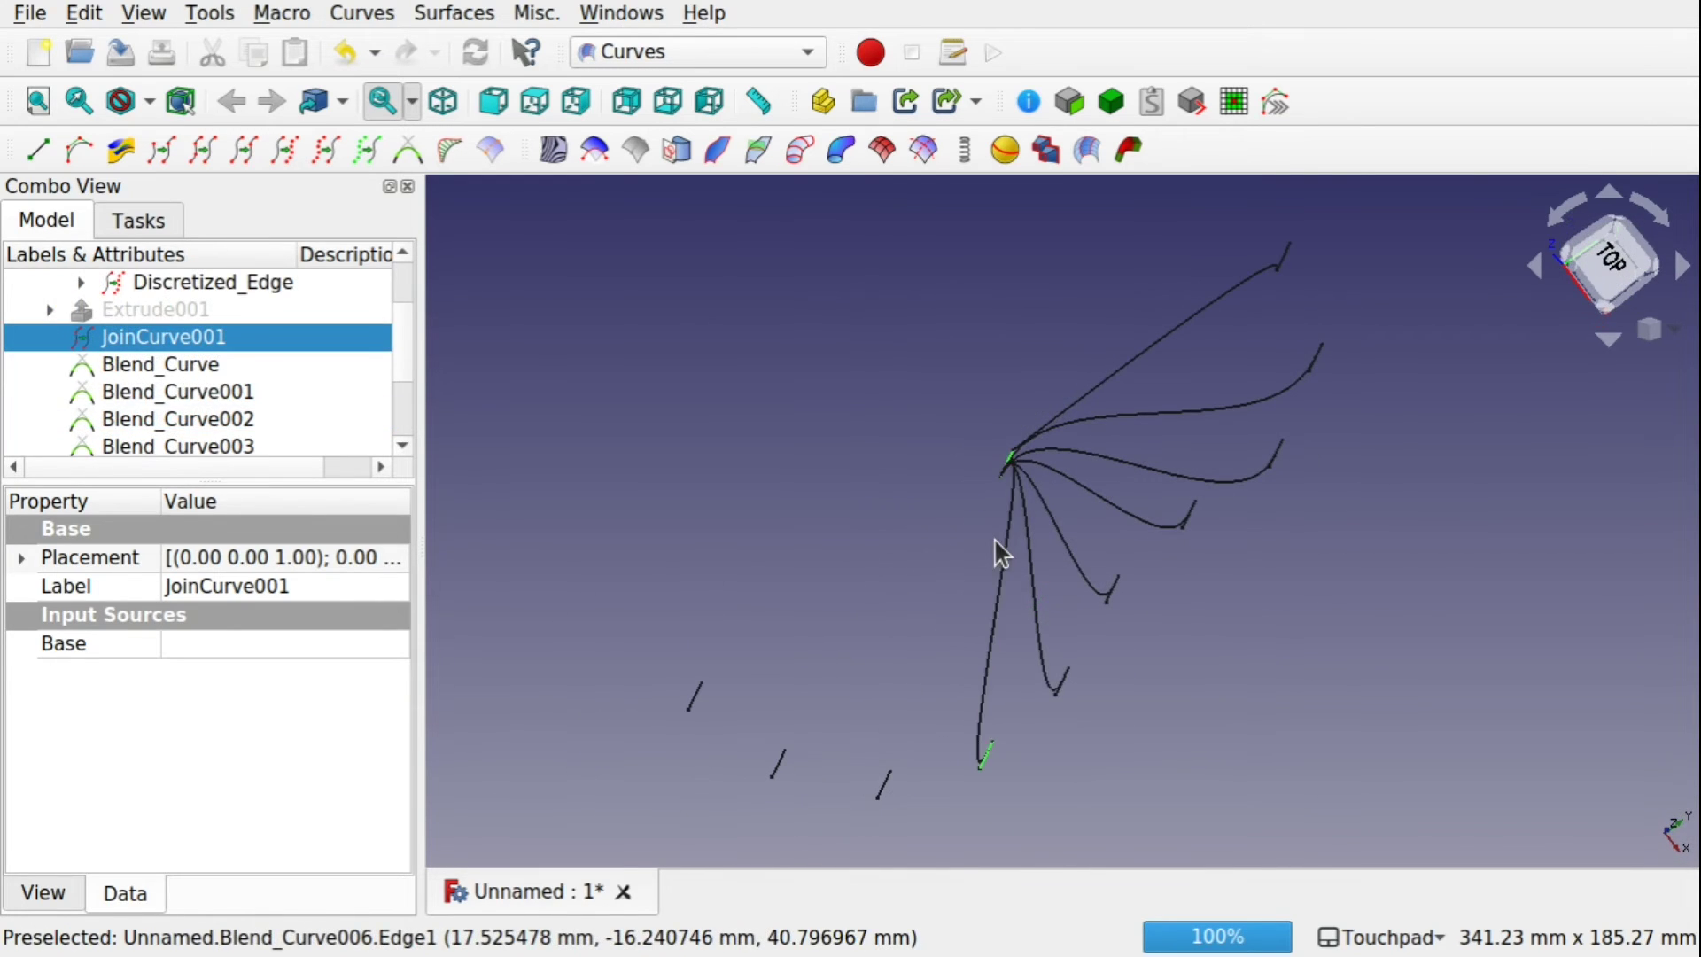
left_click(990, 590)
left_click(996, 620)
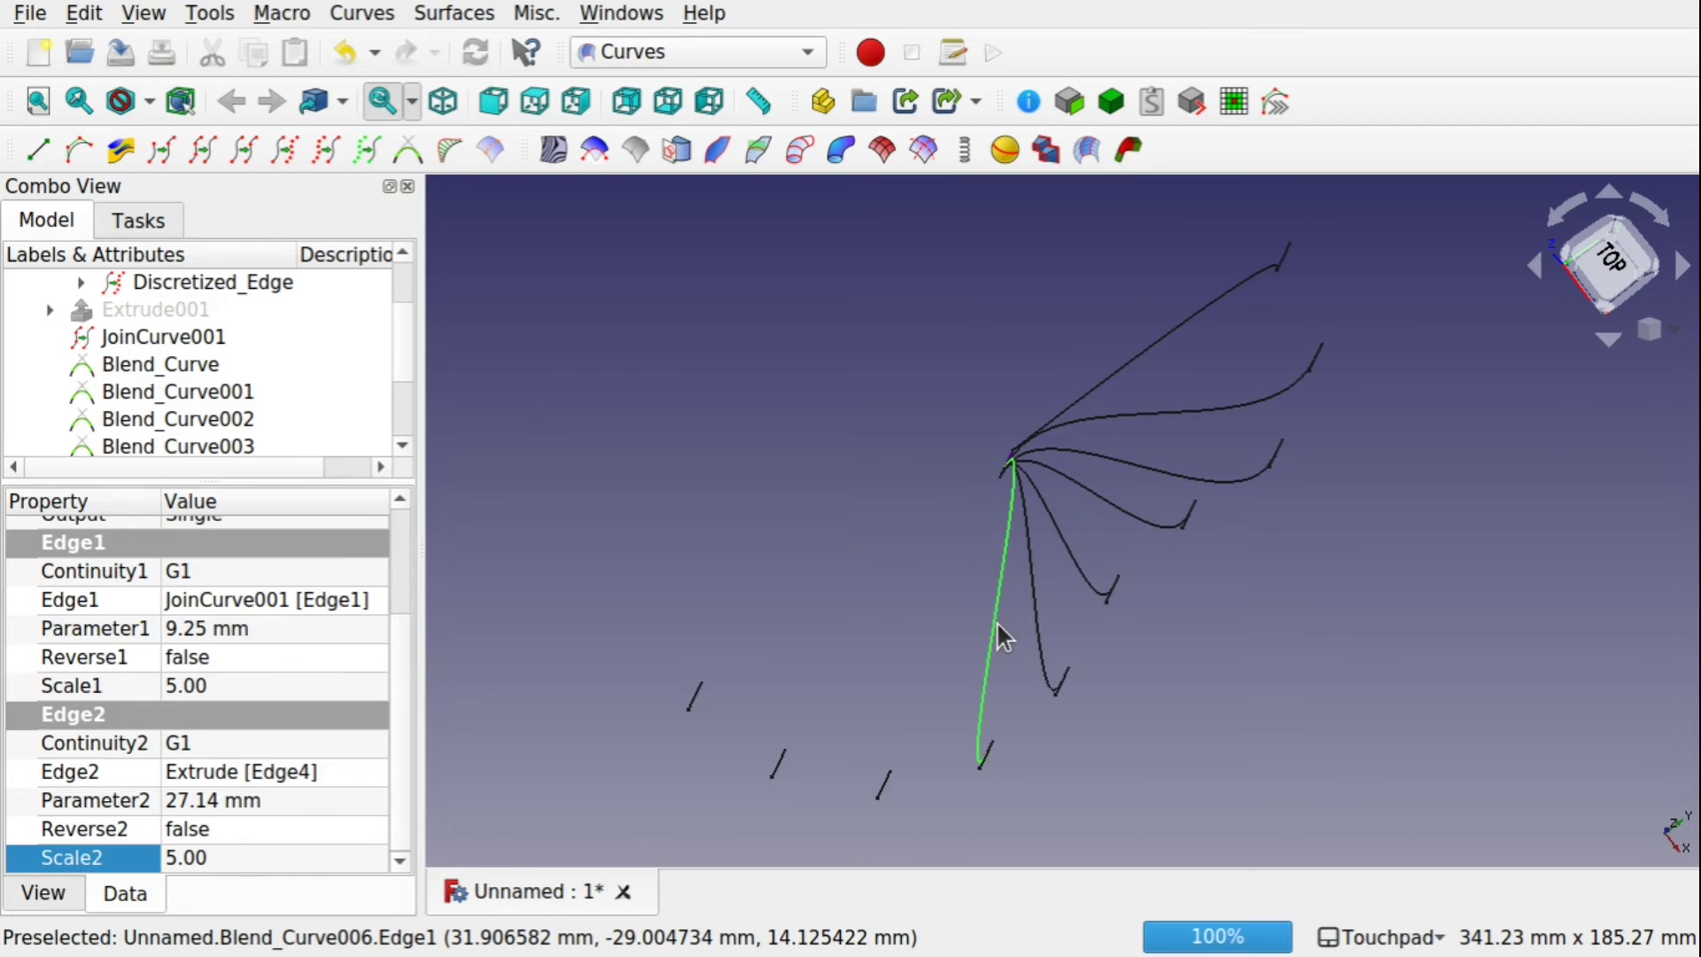
left_click(1039, 609, "ctrl")
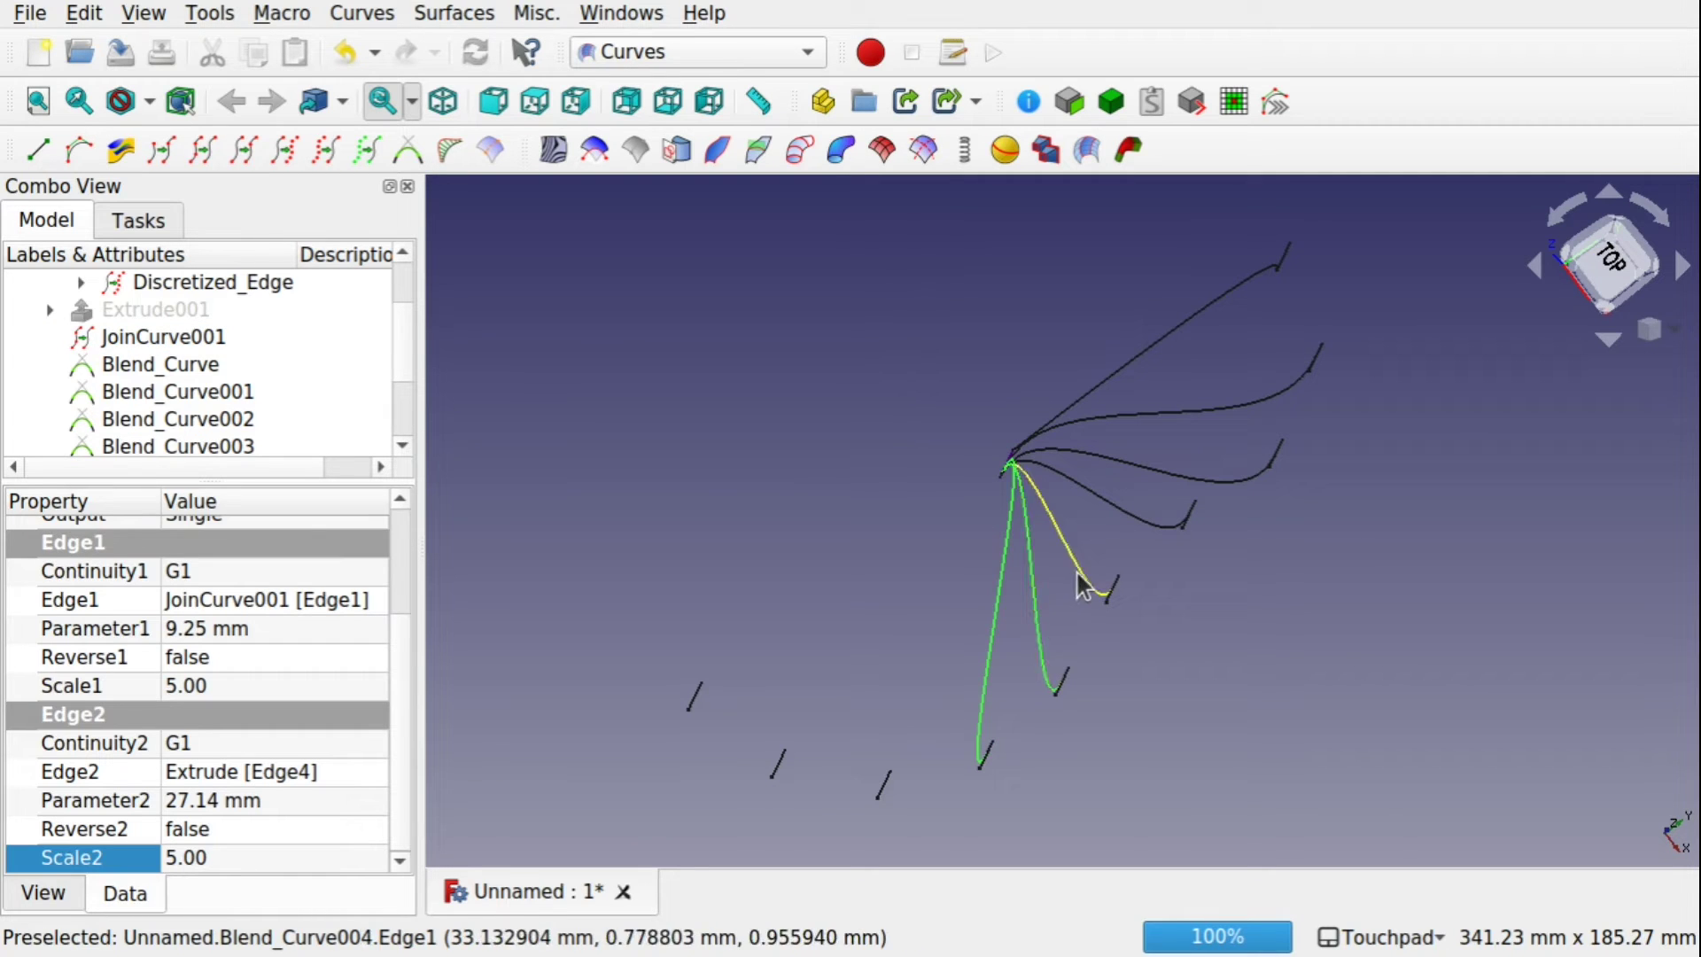
left_click(1080, 566, "ctrl")
left_click(1146, 535, "ctrl")
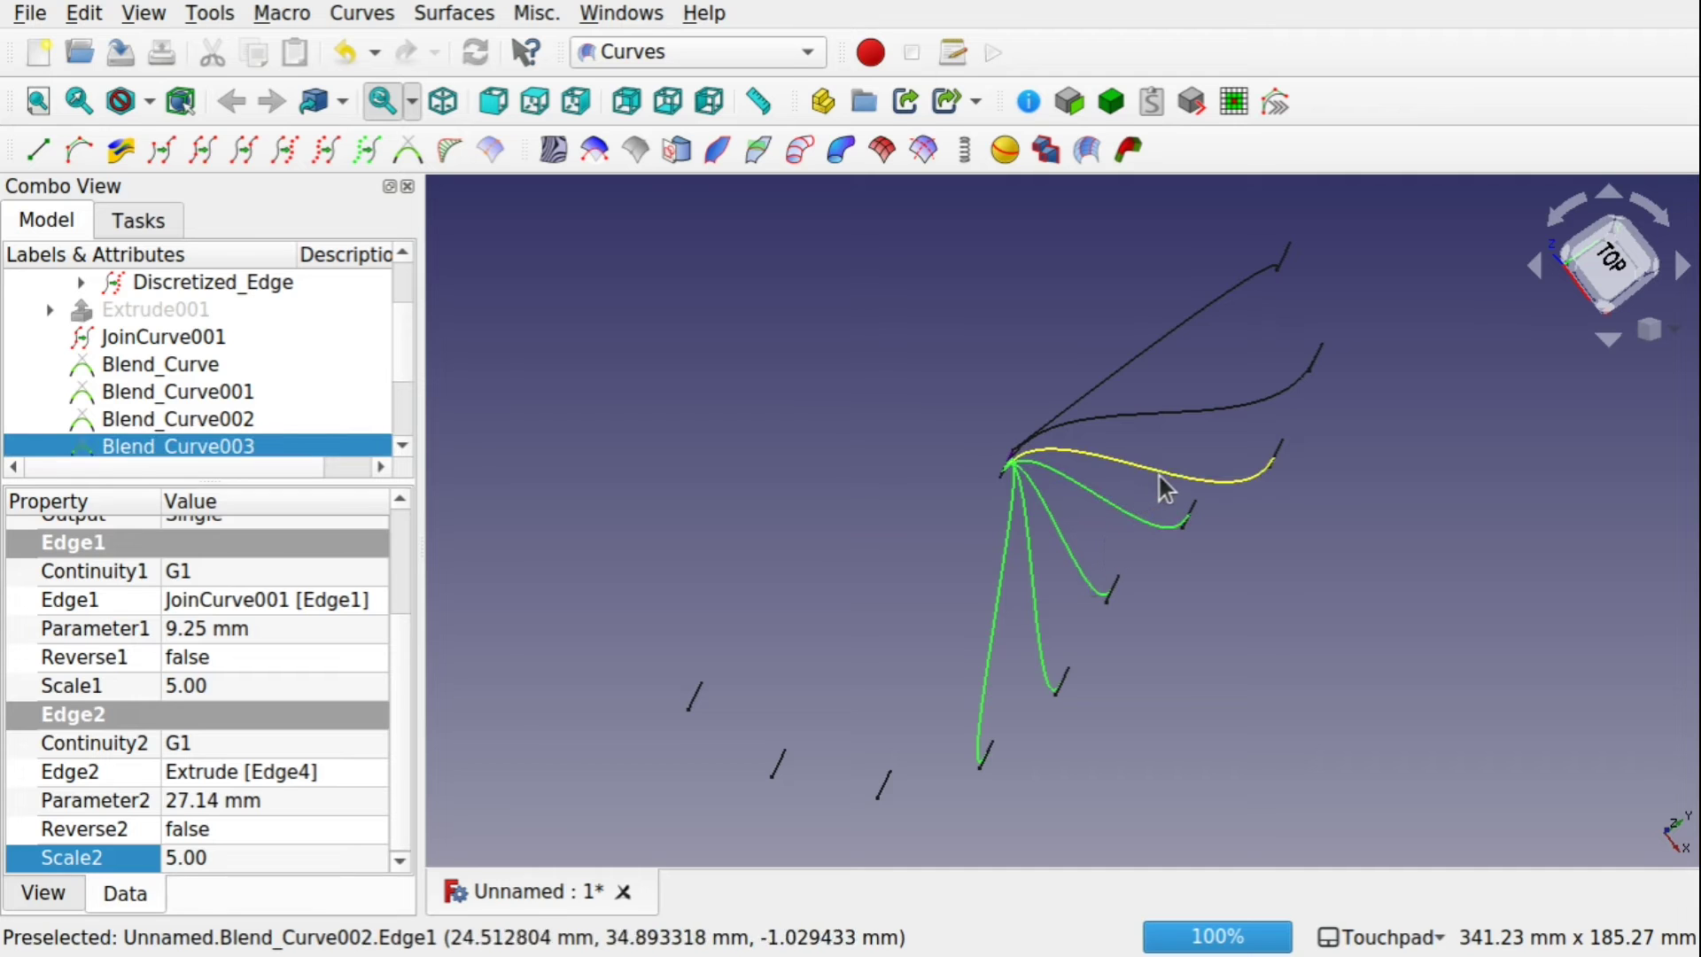
left_click(1167, 471, "ctrl")
left_click(1178, 412, "ctrl")
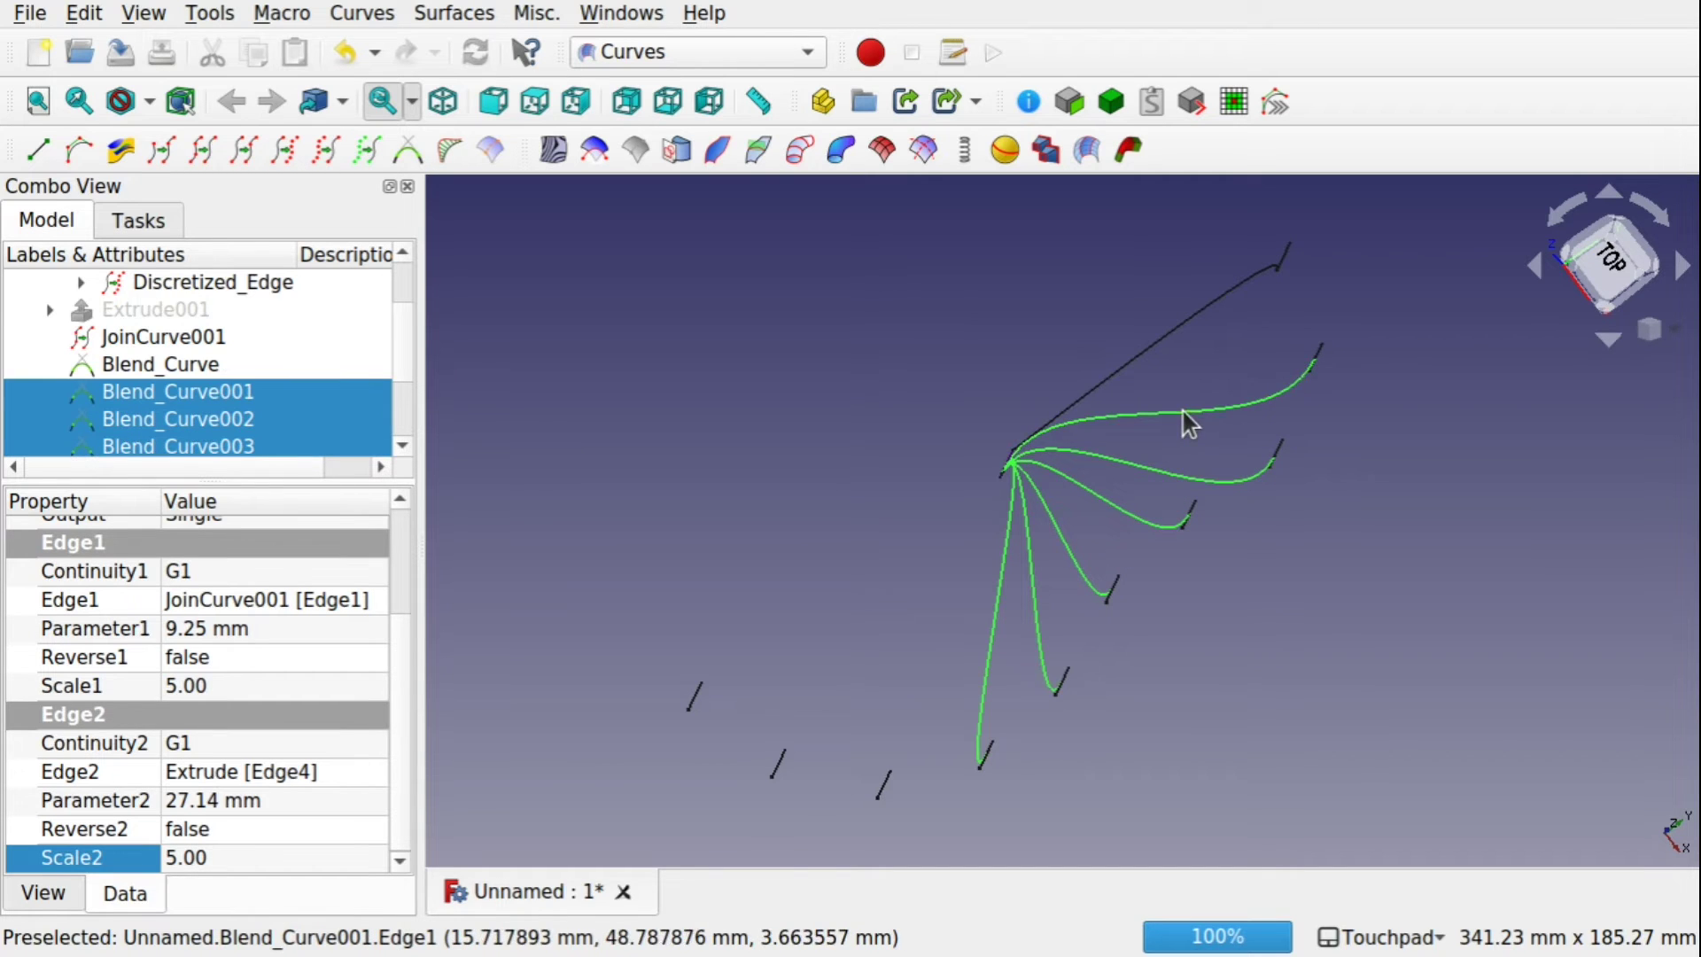
left_click(1148, 356, "ctrl")
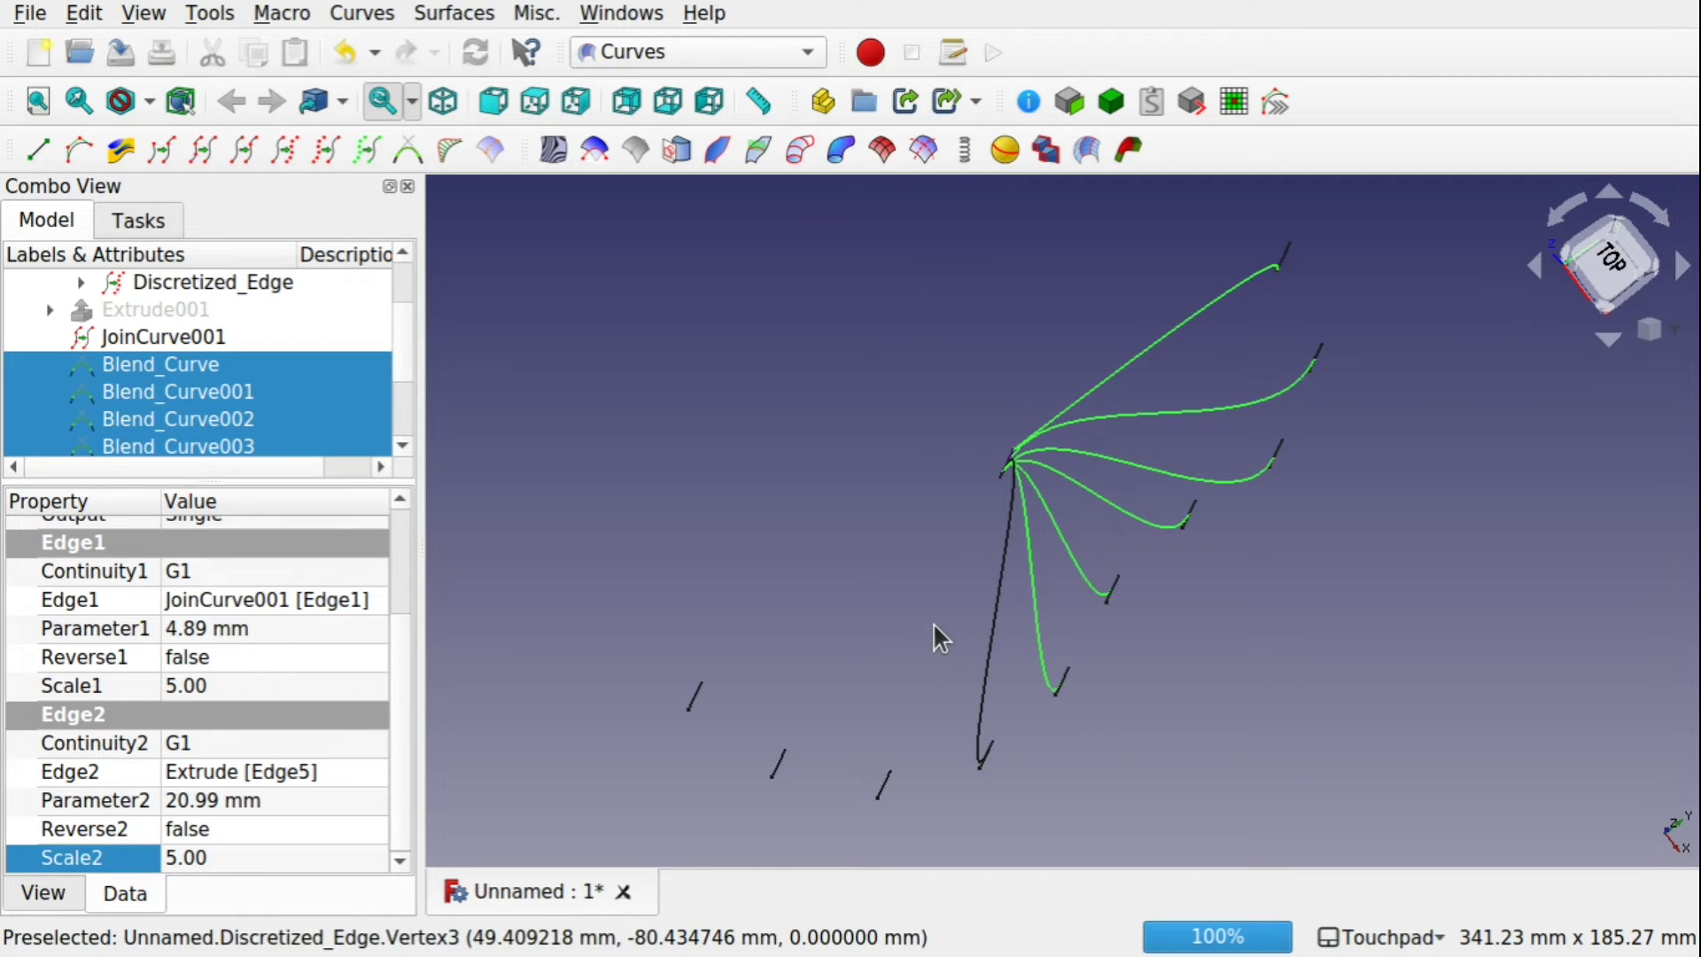
key("space")
Create a blend curve between JoinCurve001 and the extruded line Extrude Edge3
middle_click_drag(939, 594, 1063, 585)
left_click(897, 436)
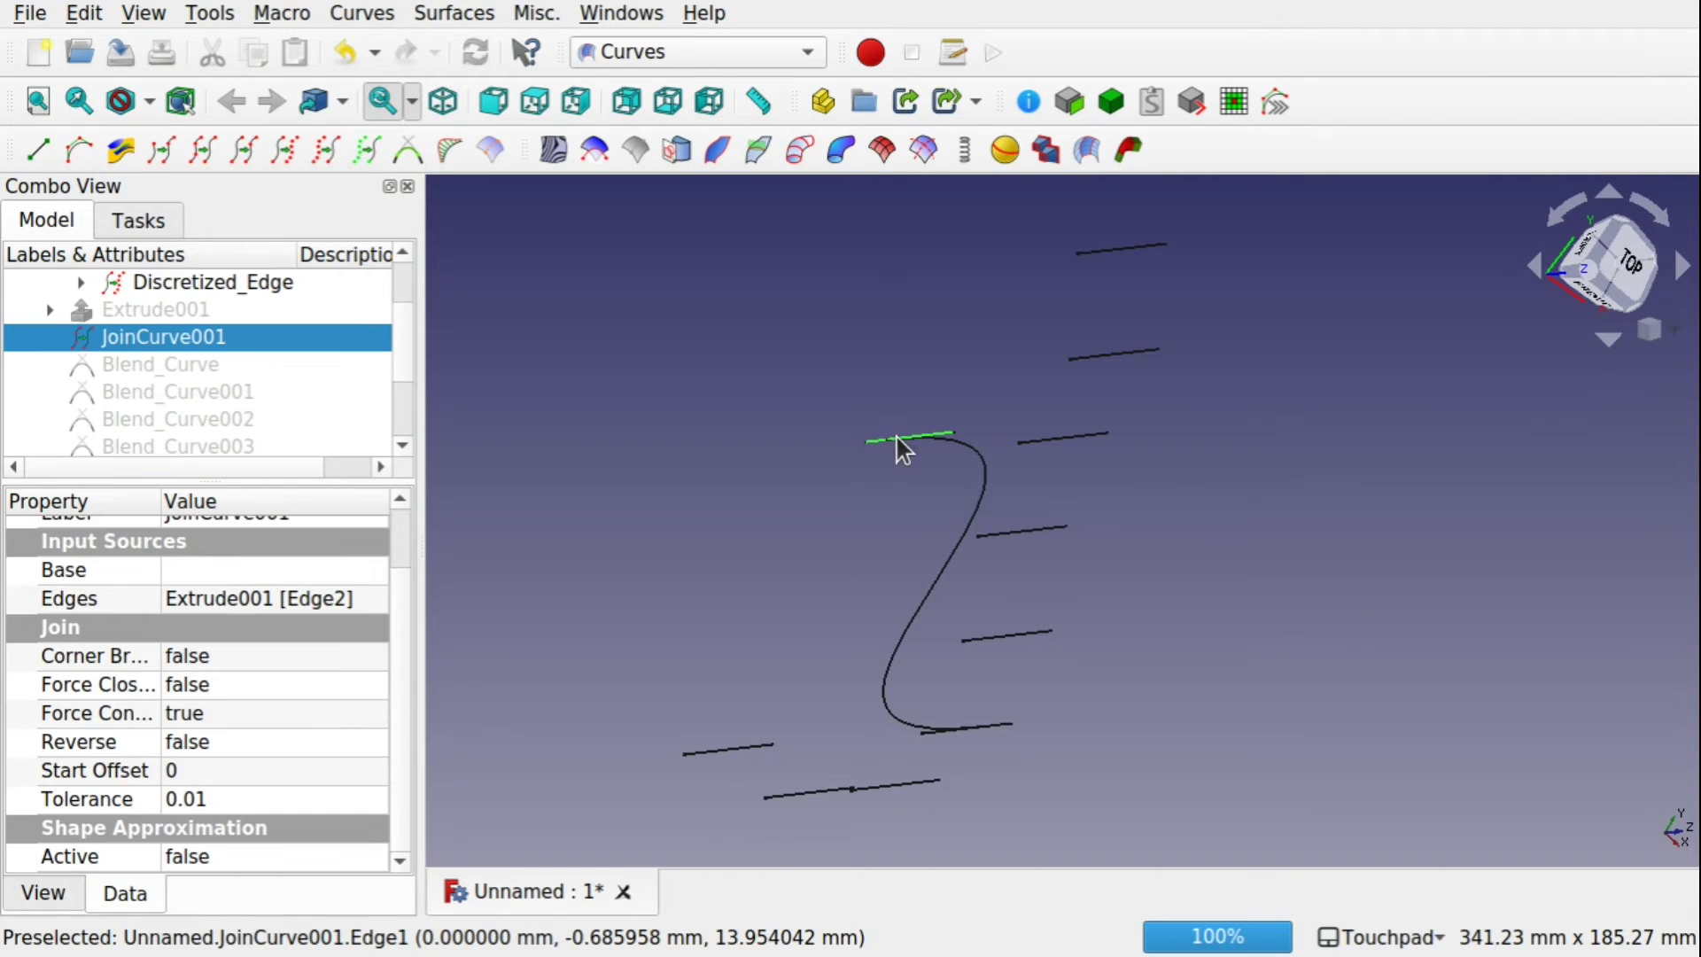
left_click(904, 783, "ctrl")
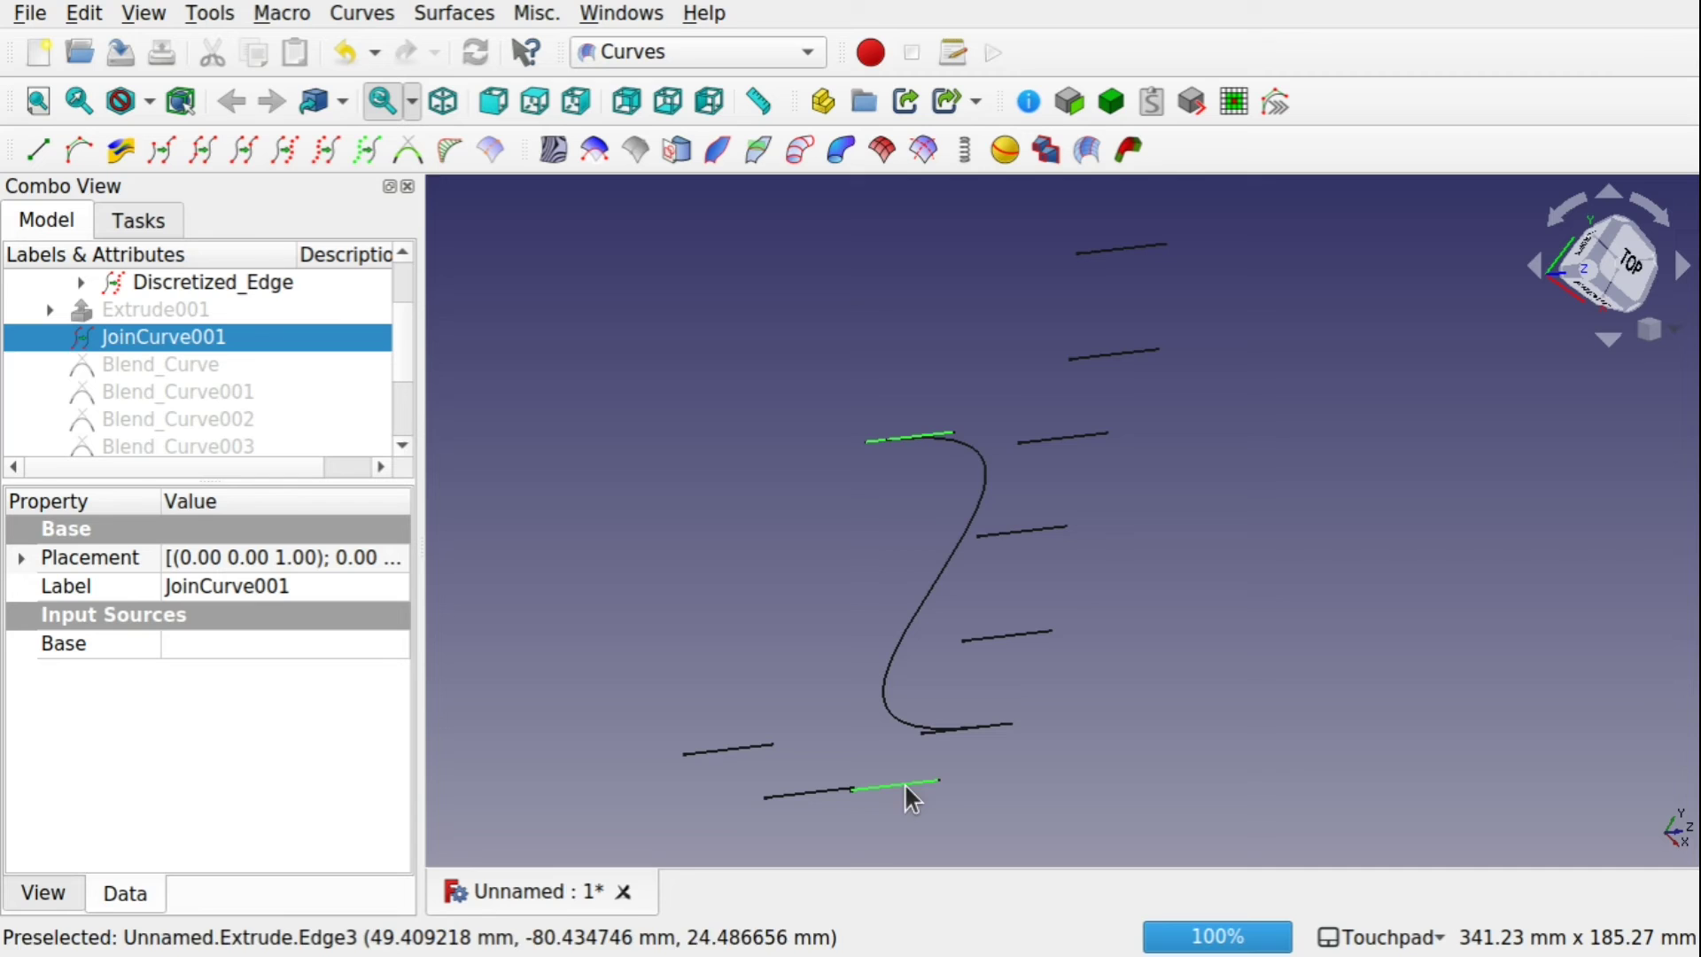
left_click(409, 149)
left_click(797, 452)
left_click(881, 443)
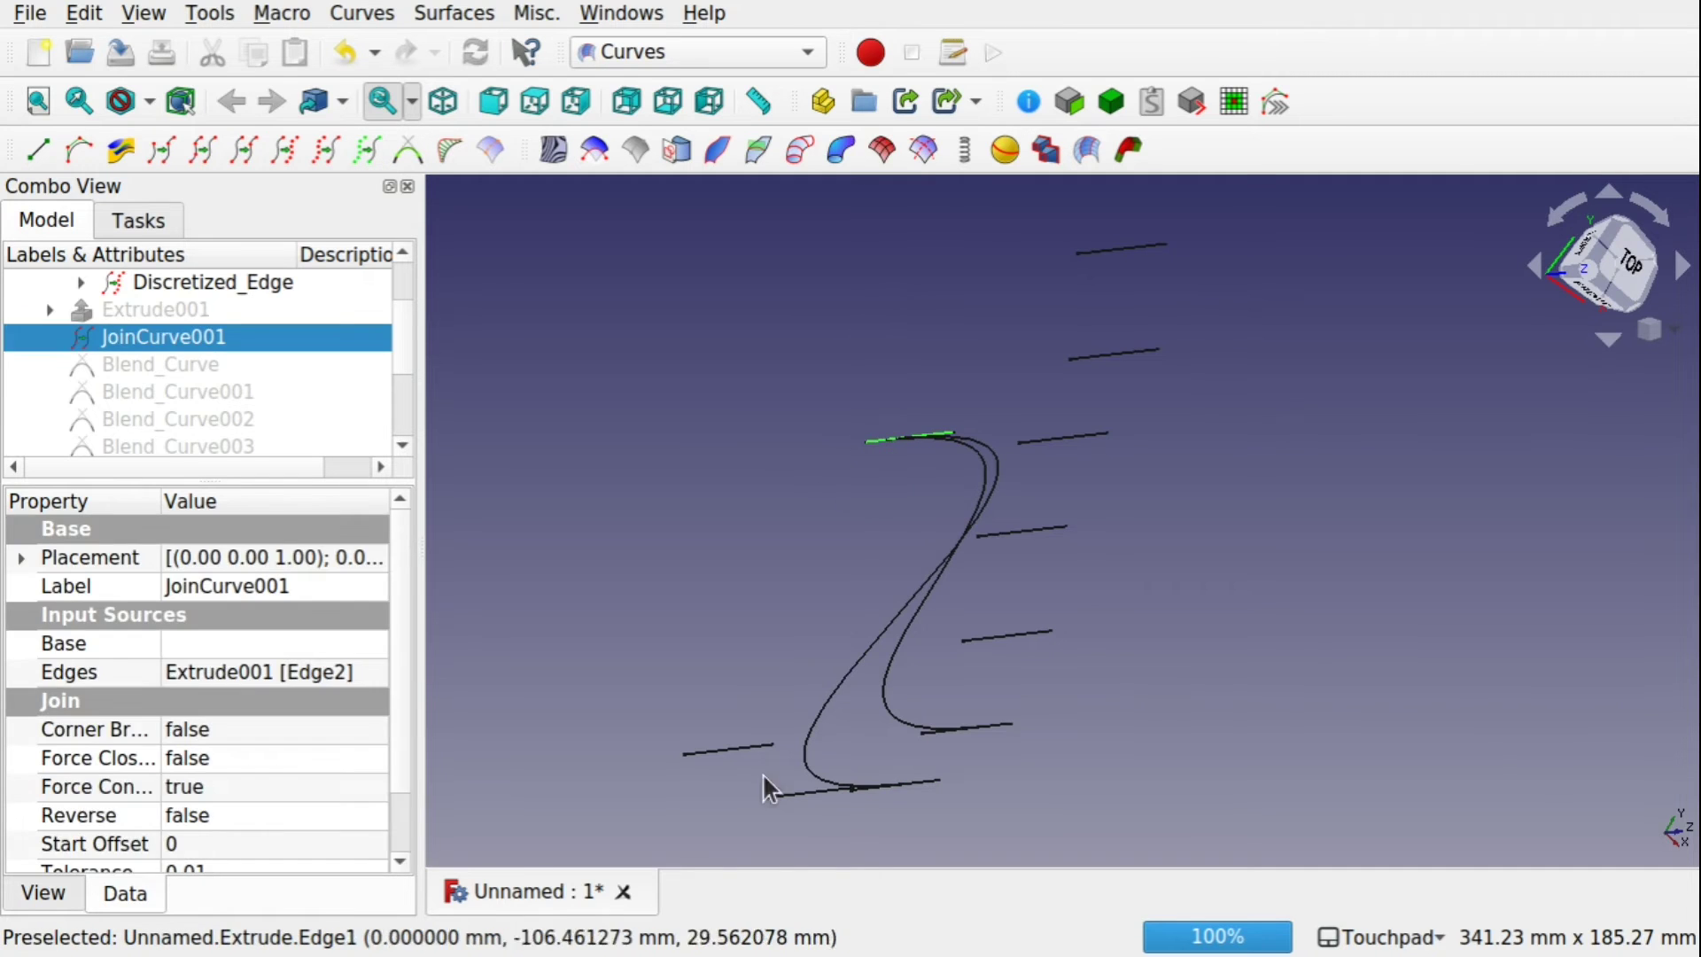
left_click(783, 800)
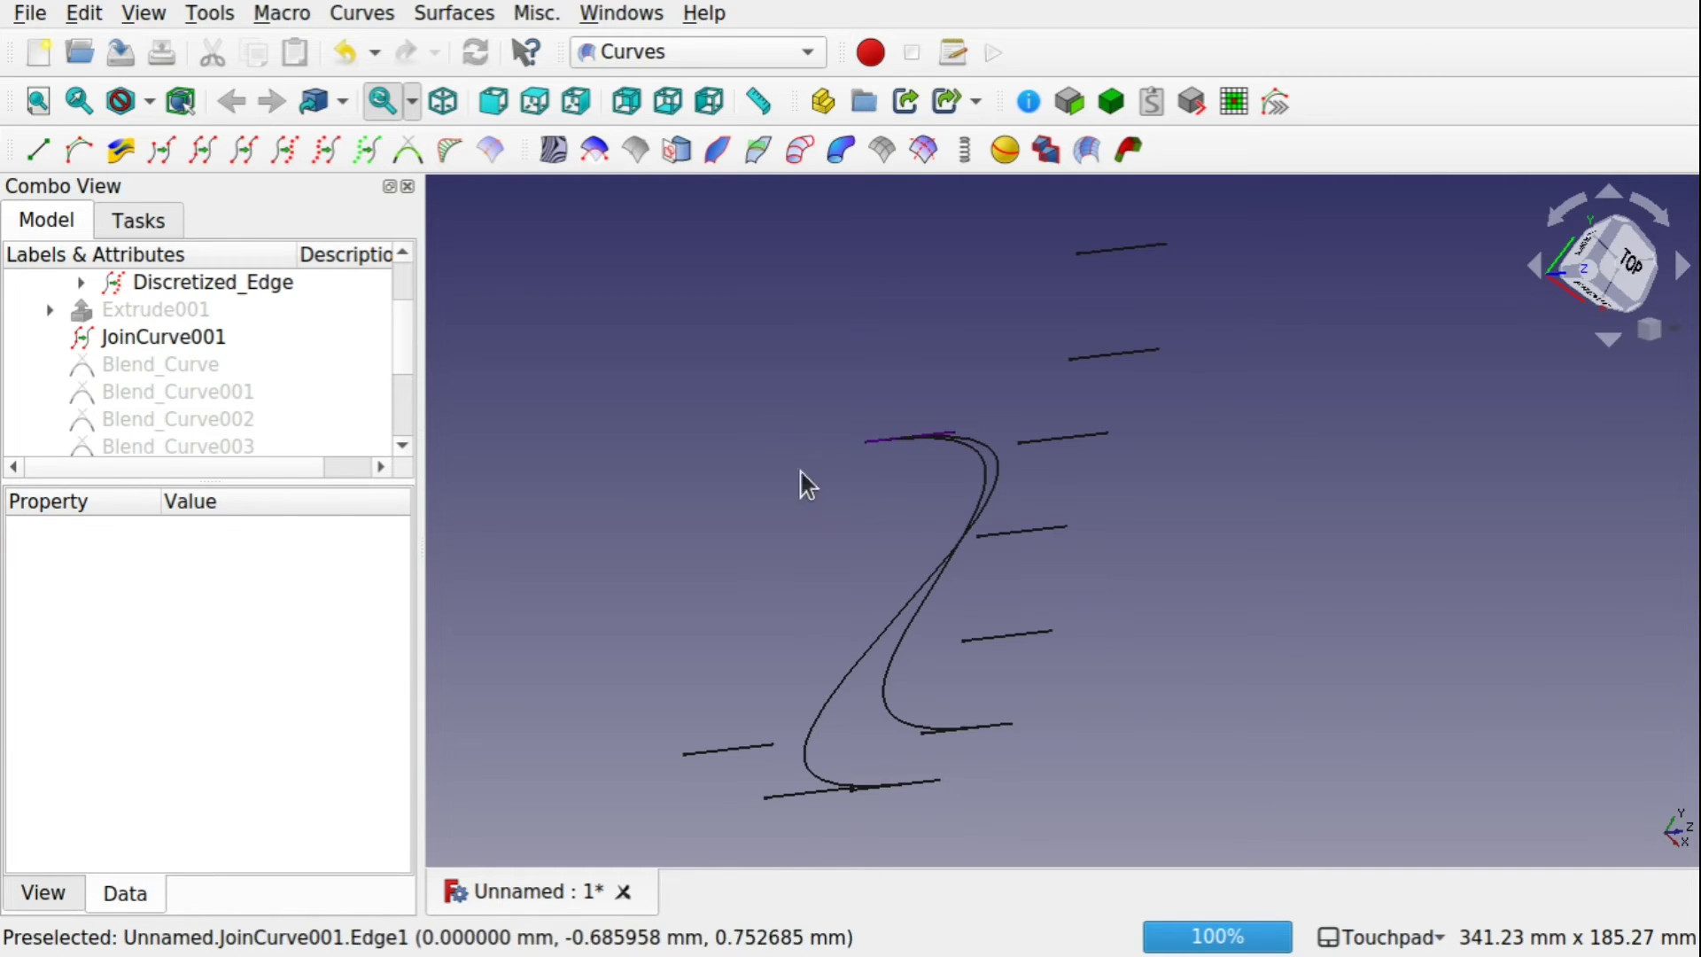
left_click(183, 337)
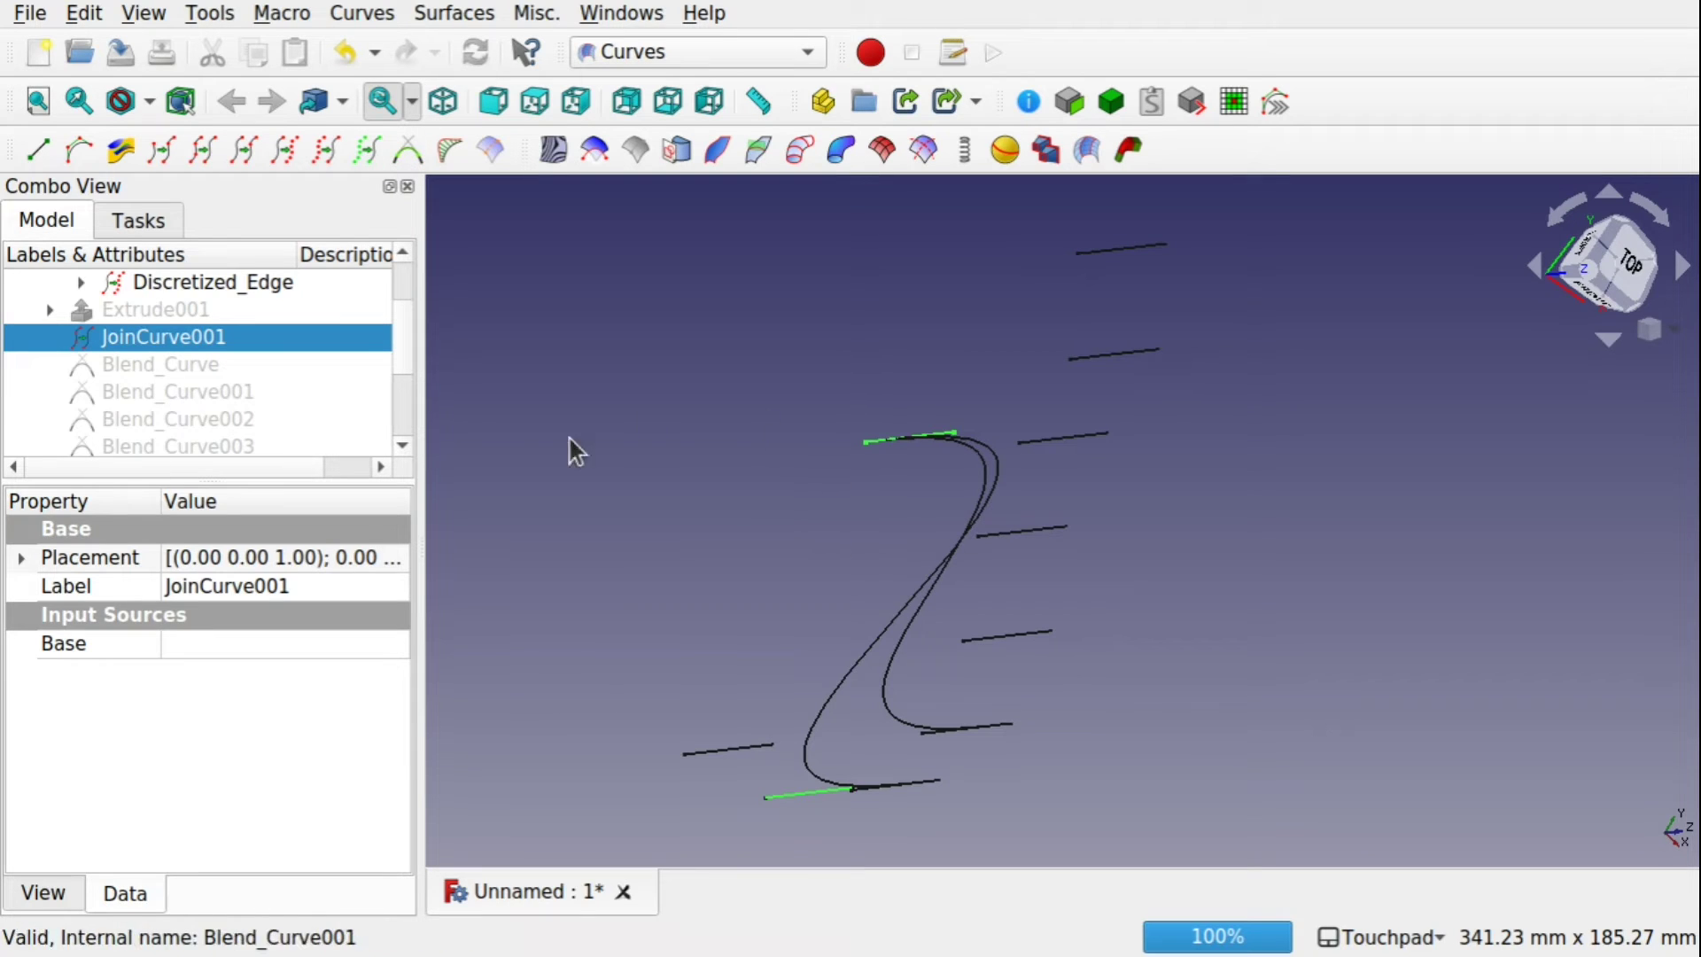
Look through the model tree for JoinCurve001 and Blend_Curve007 and highlight both in the 3D view
left_click(207, 340)
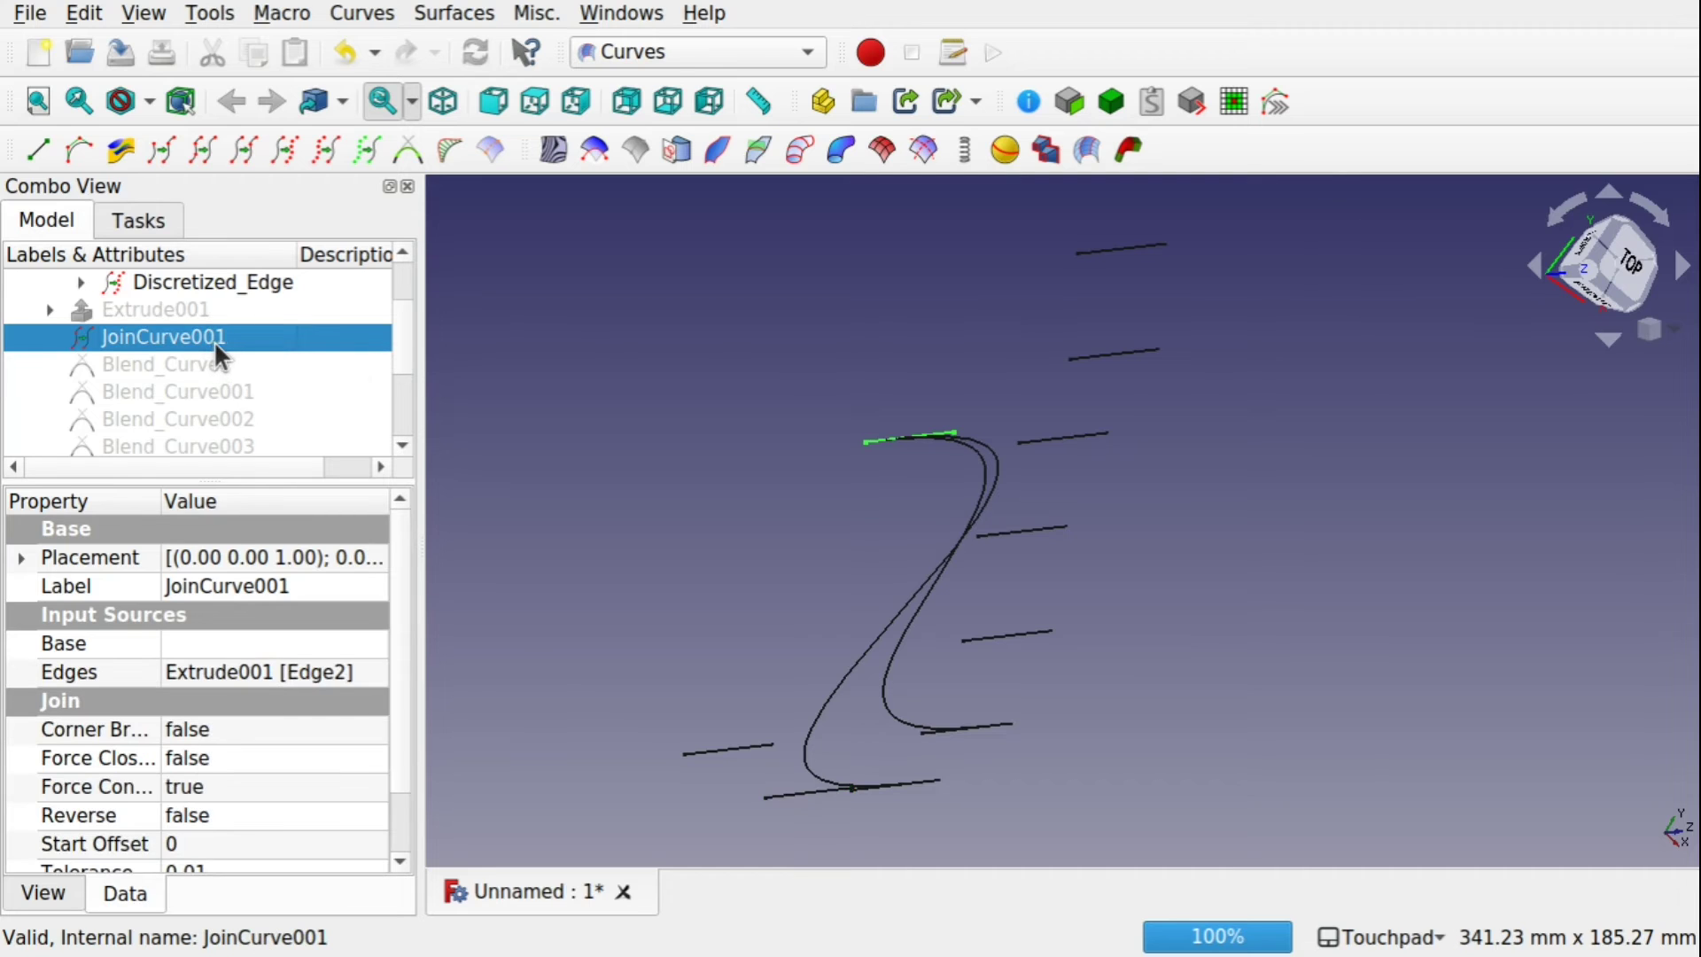
left_click_drag(402, 340, 411, 422)
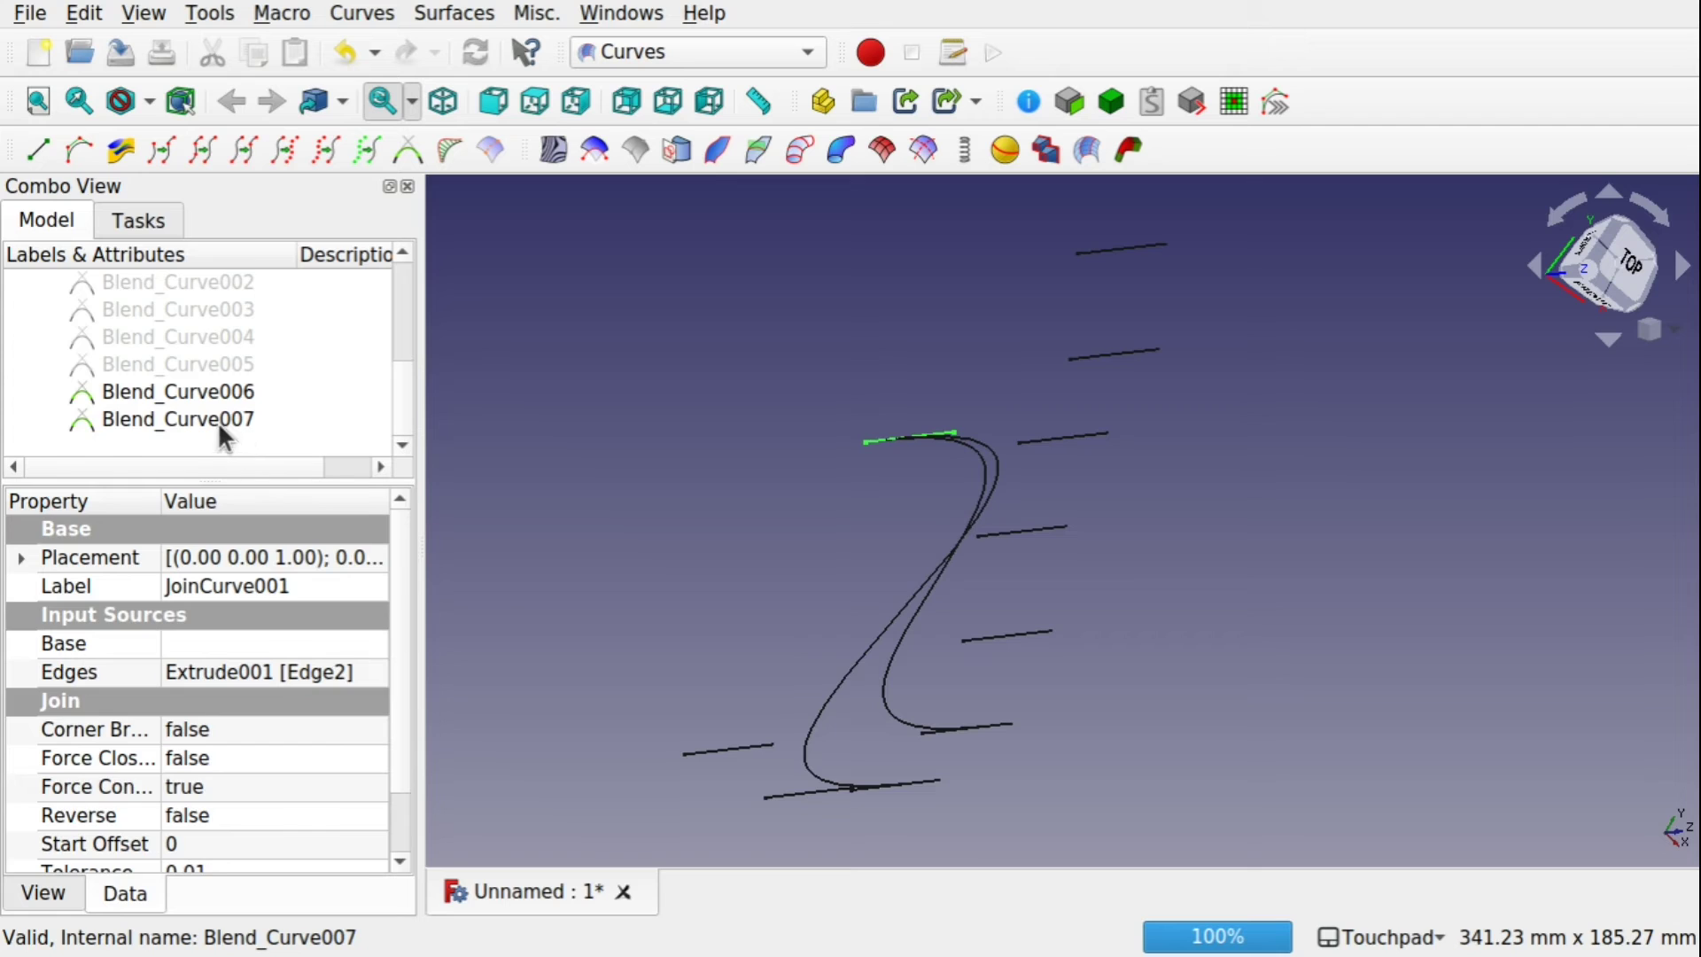
left_click(248, 419)
left_click_drag(400, 413, 396, 301)
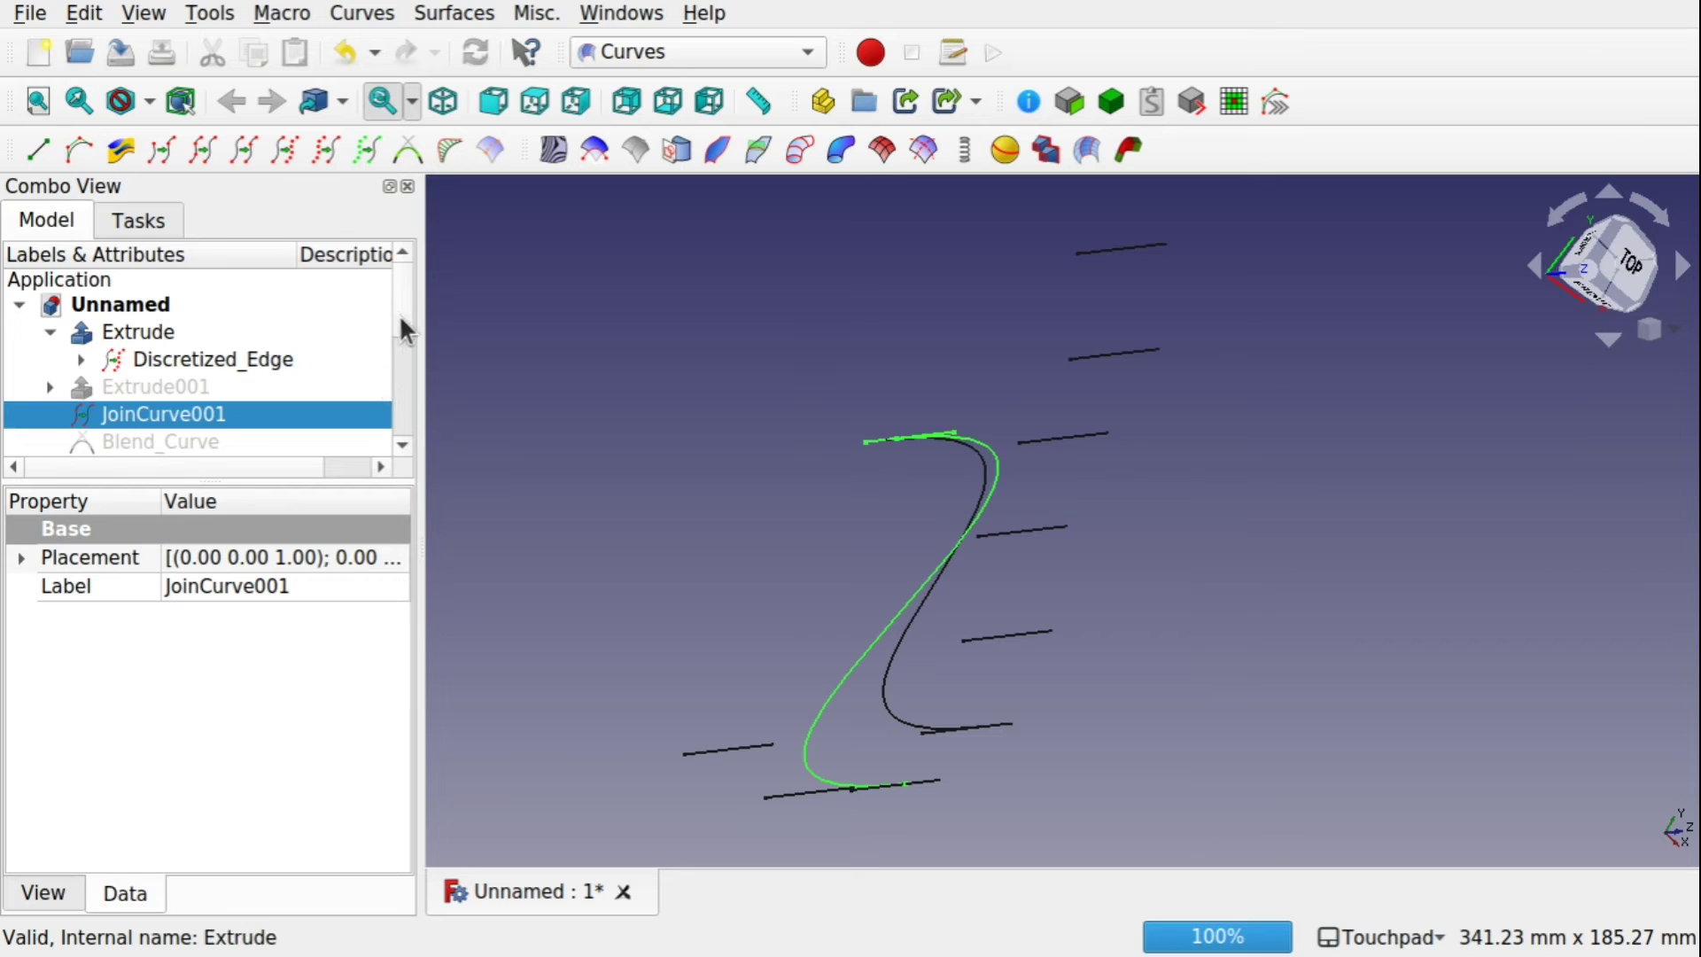
scroll(402, 338, "down", 3)
left_click_drag(407, 436, 395, 292)
Create a blend curve between JoinCurve001 and the extruded line Extrude Edge2, and hide the new curve
left_click(752, 422)
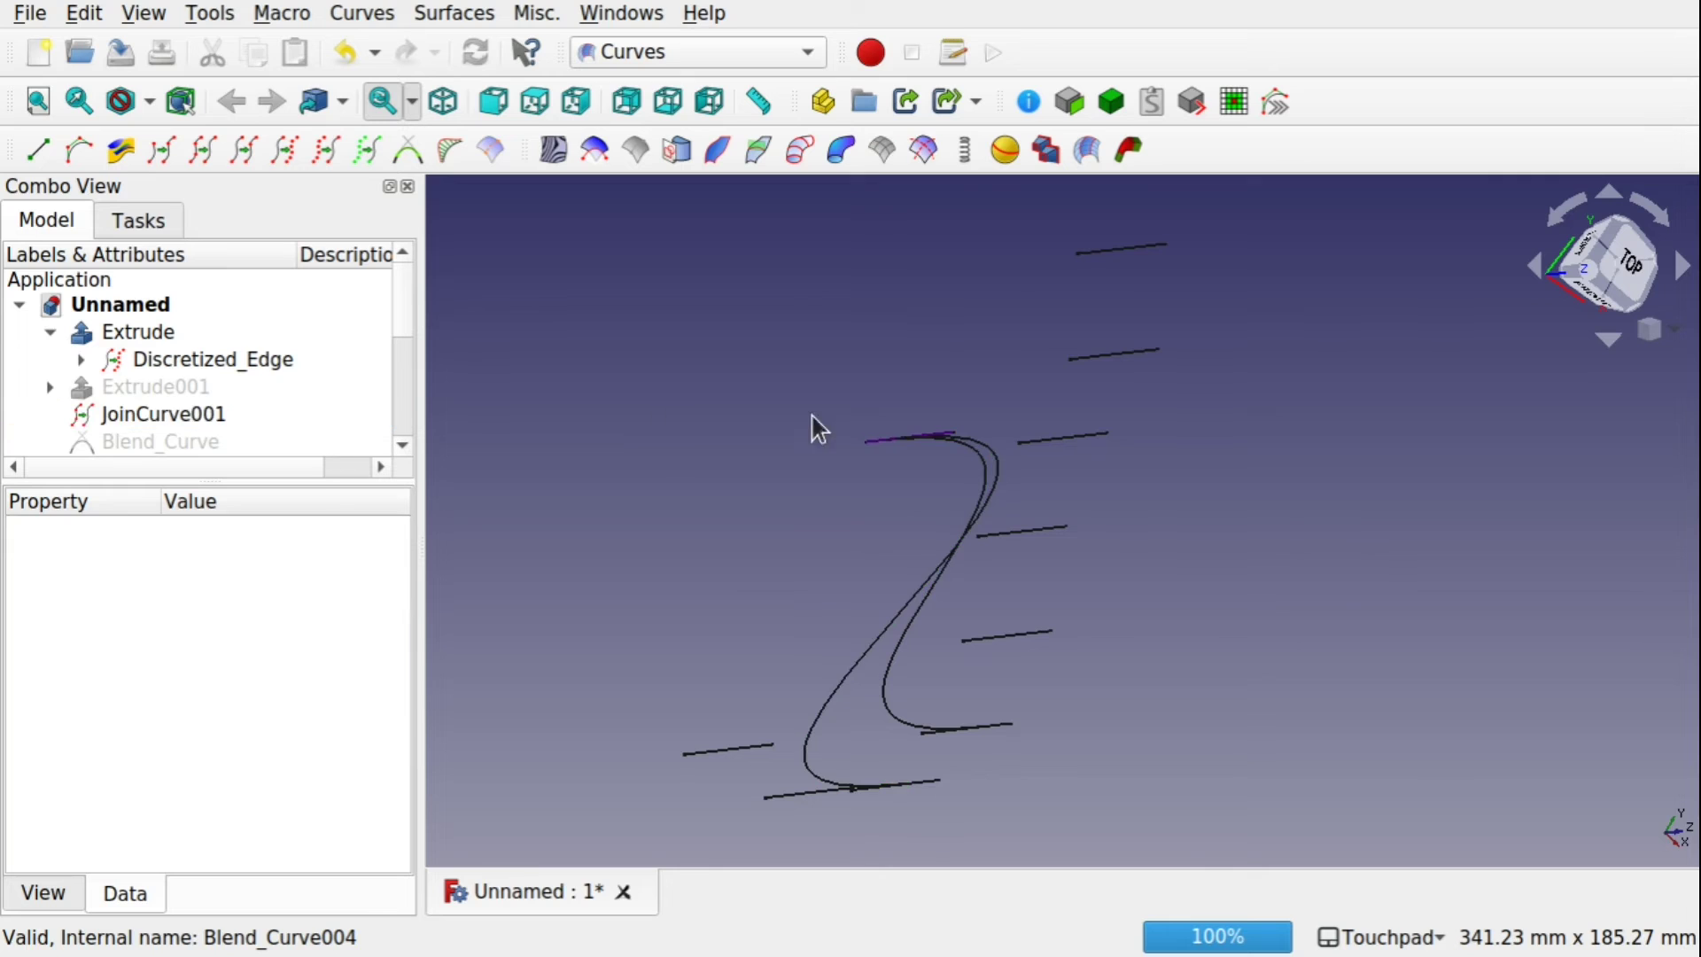
left_click(872, 440)
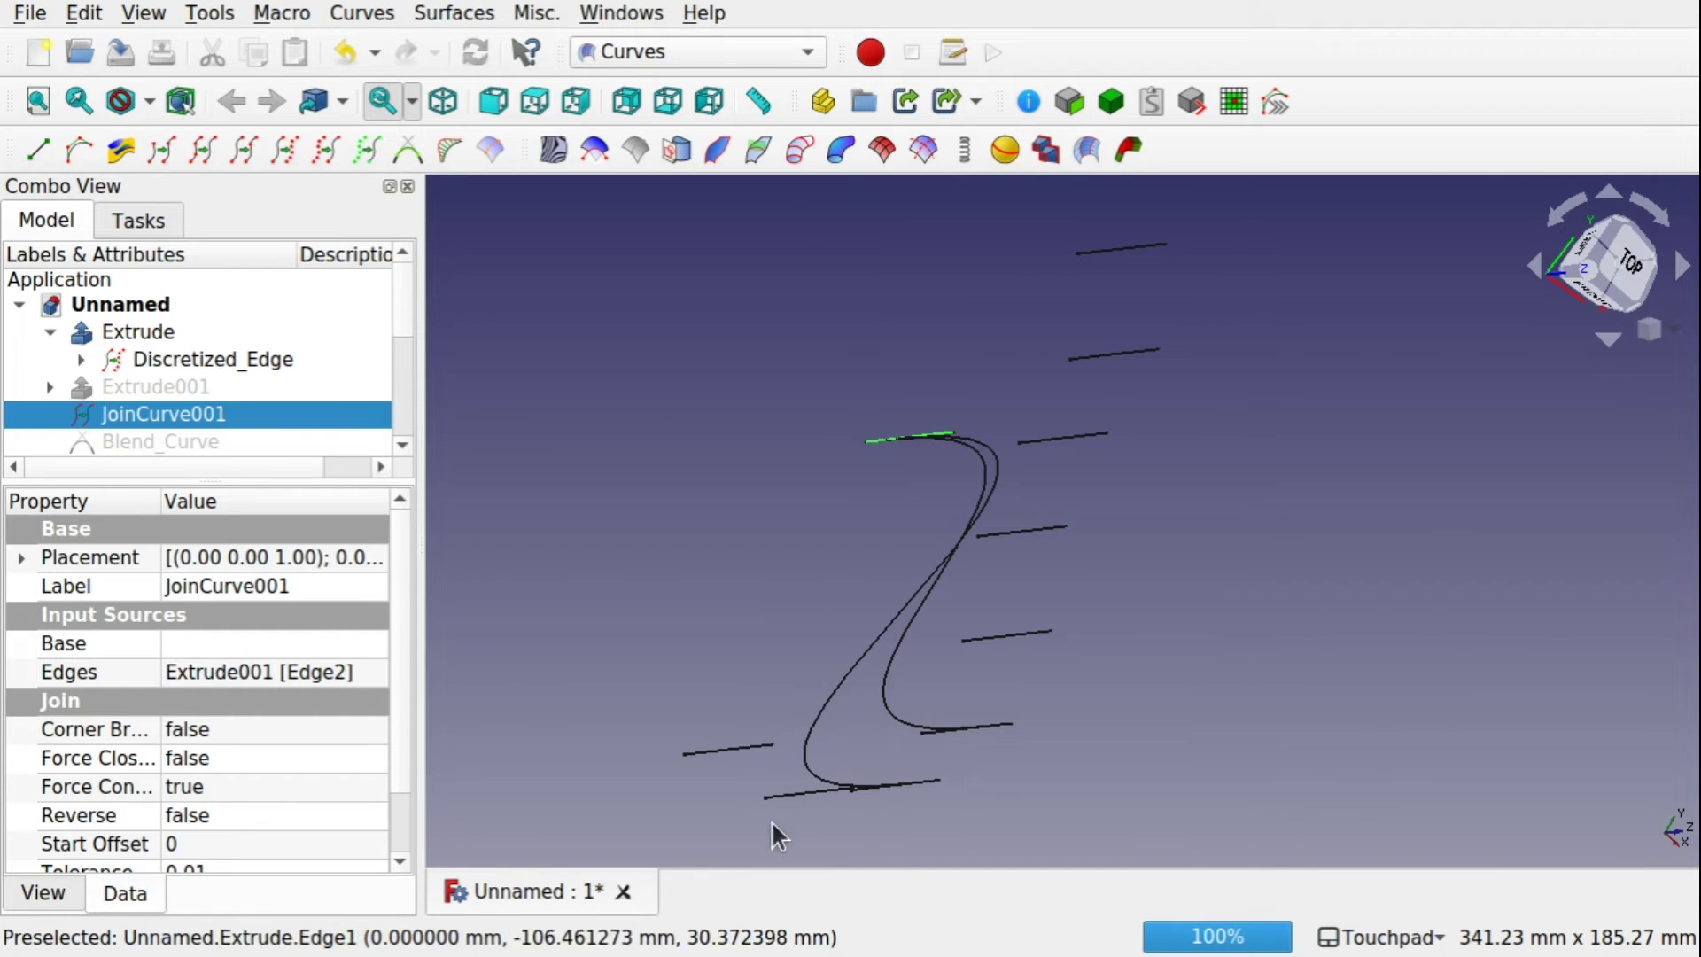
left_click(813, 802, "ctrl")
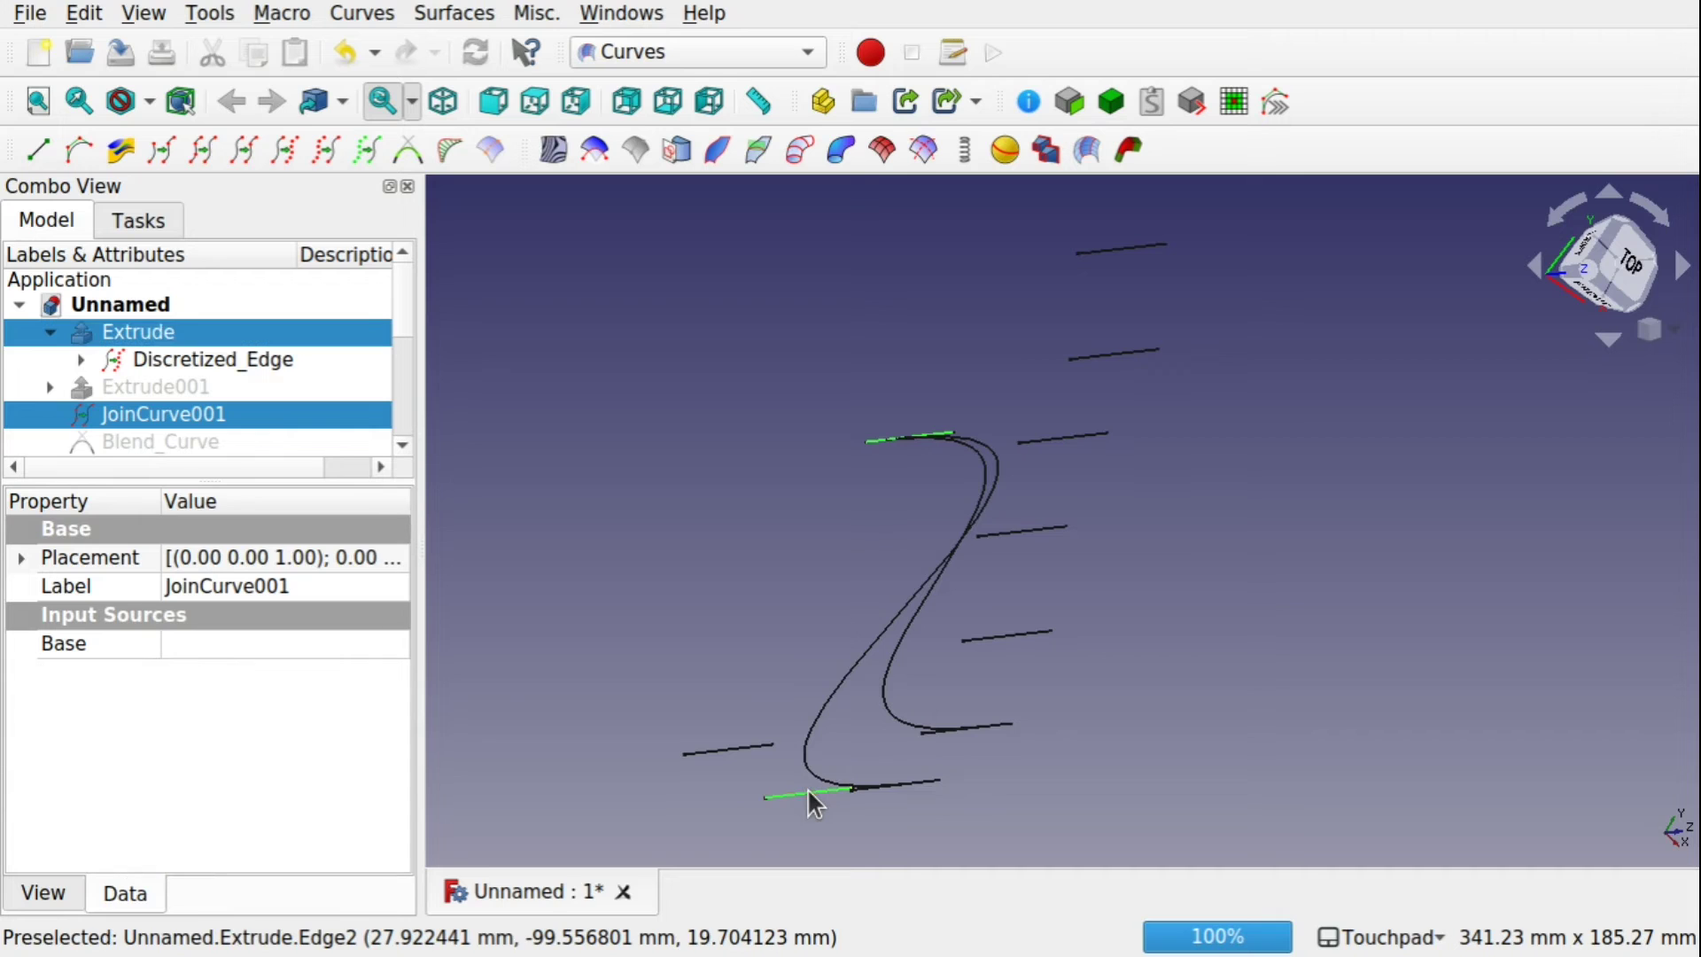
left_click(406, 159)
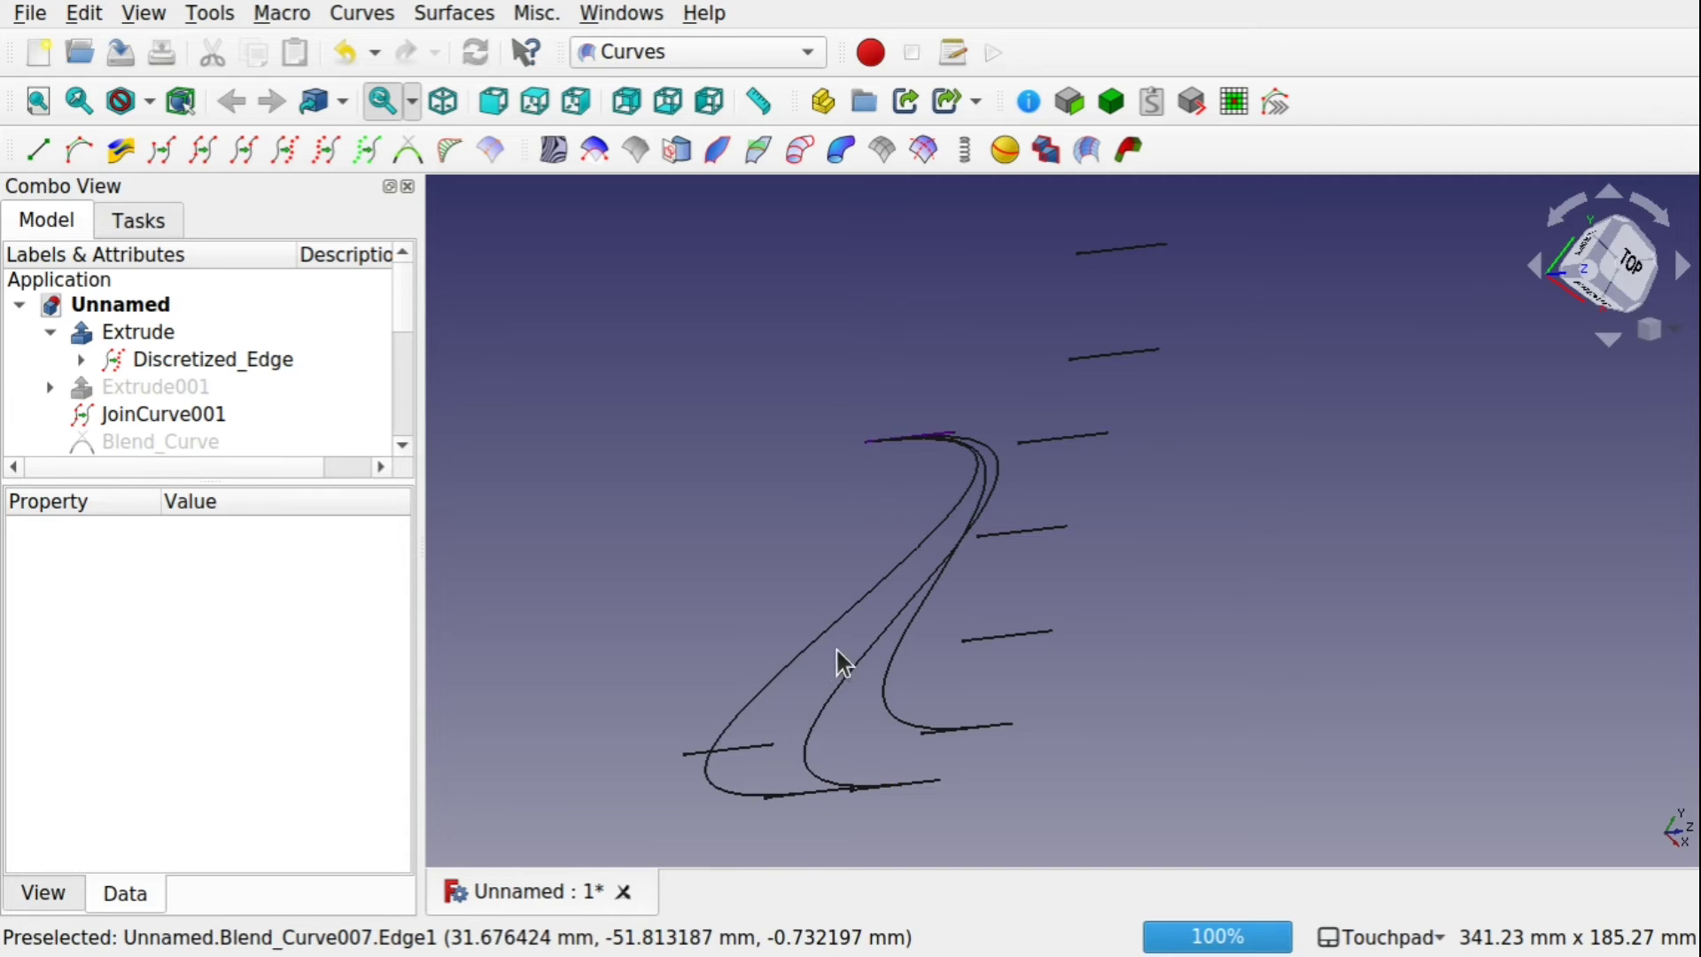
left_click(808, 669)
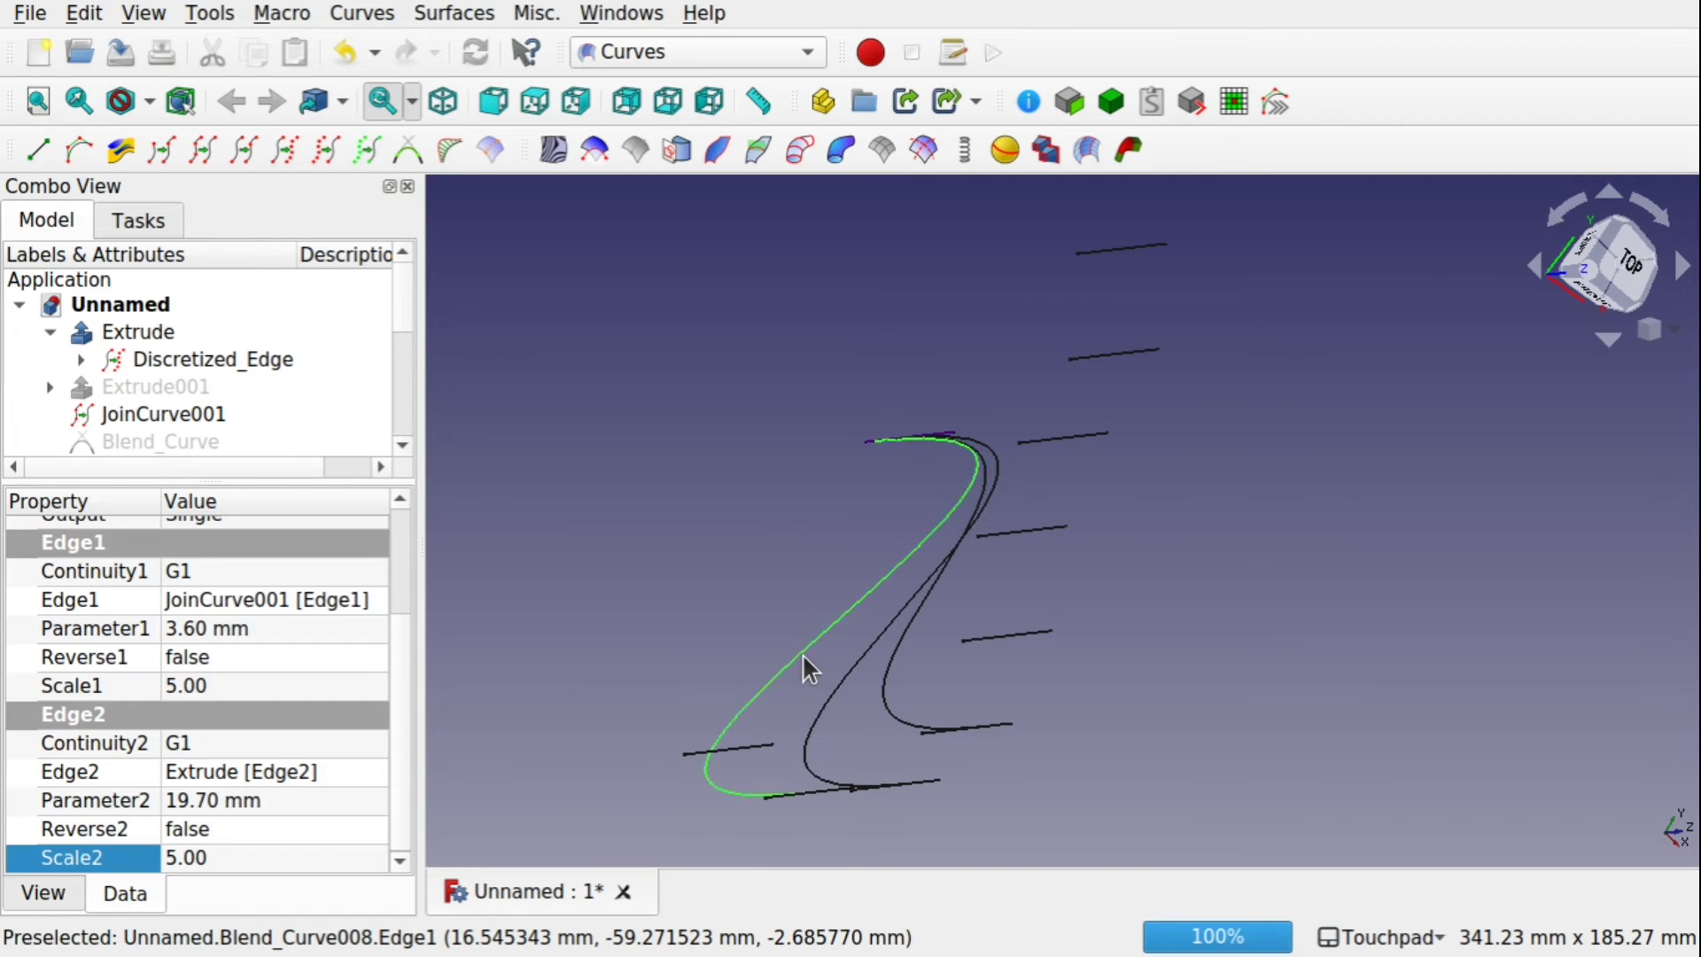
Create a blend curve between JoinCurve001 and the last extruded line, Extrude Edge1
left_click(875, 440)
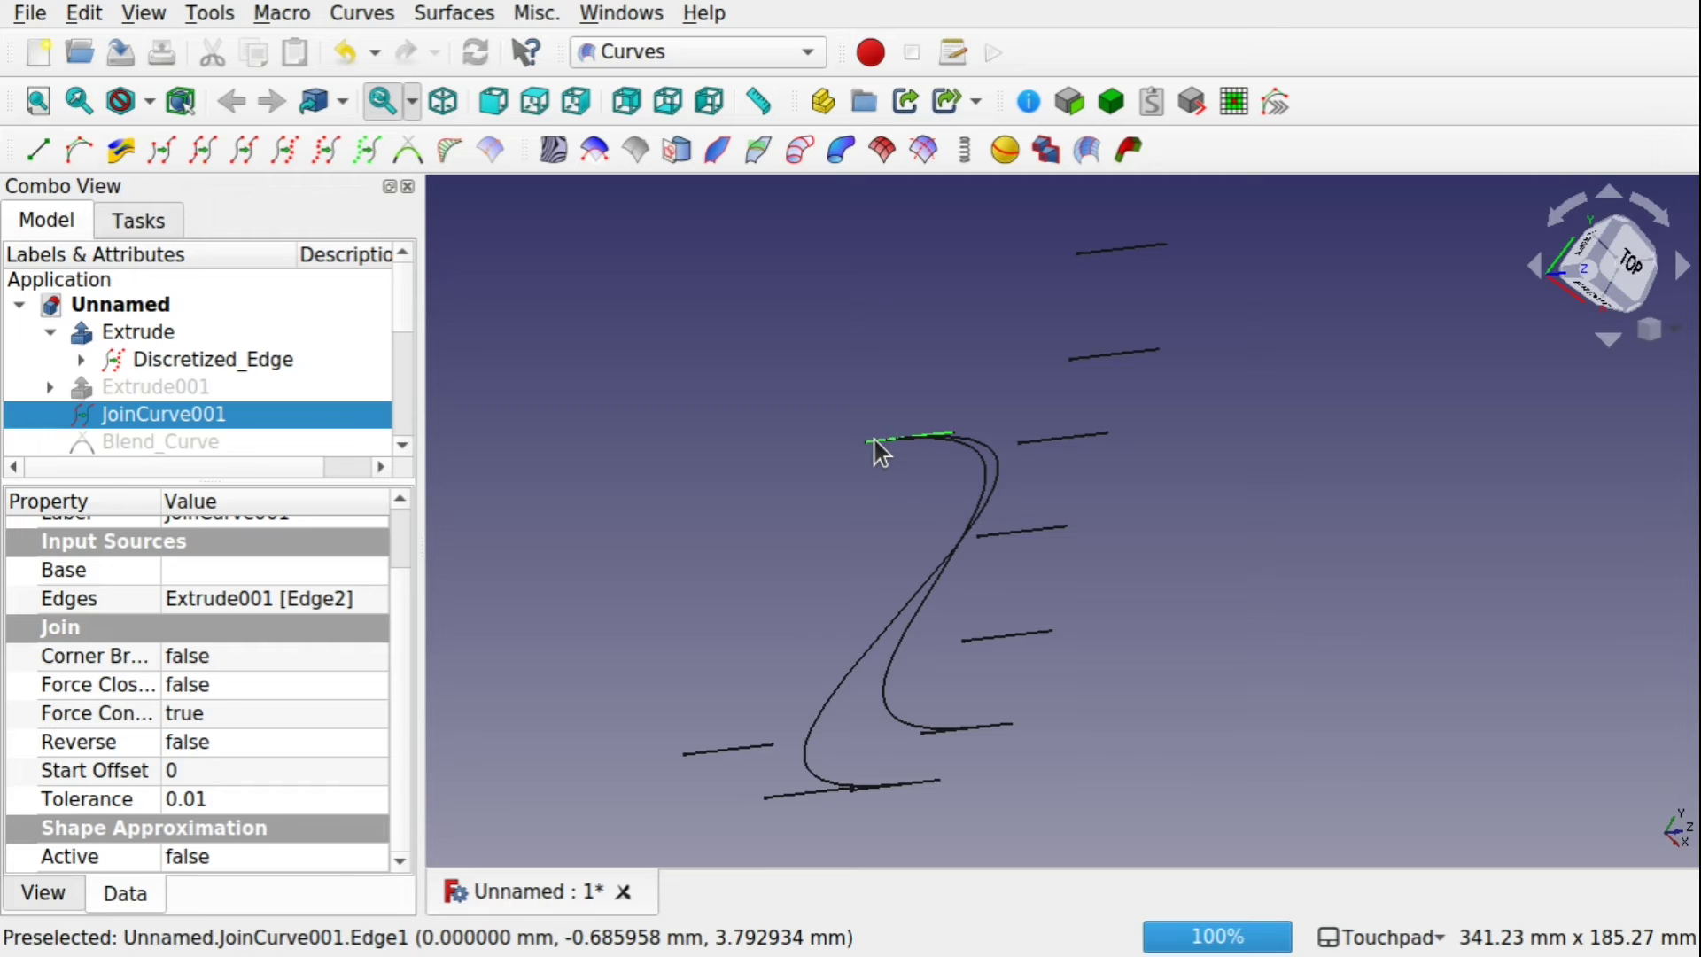
left_click(747, 747, "ctrl")
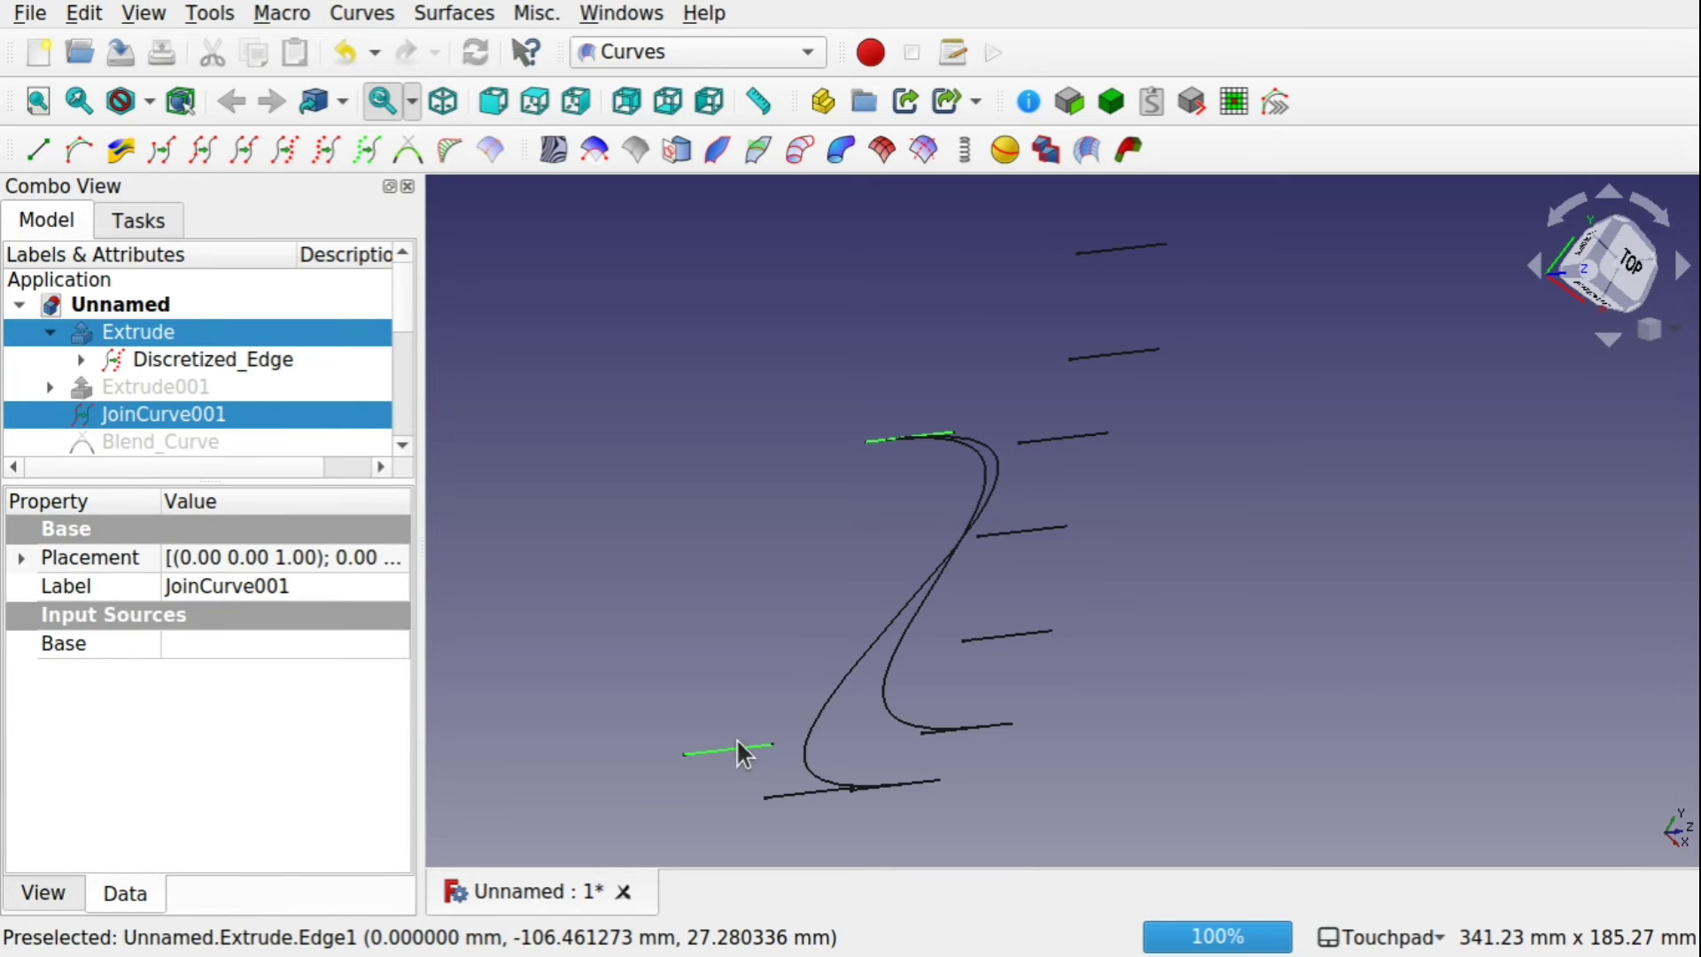
left_click(397, 156)
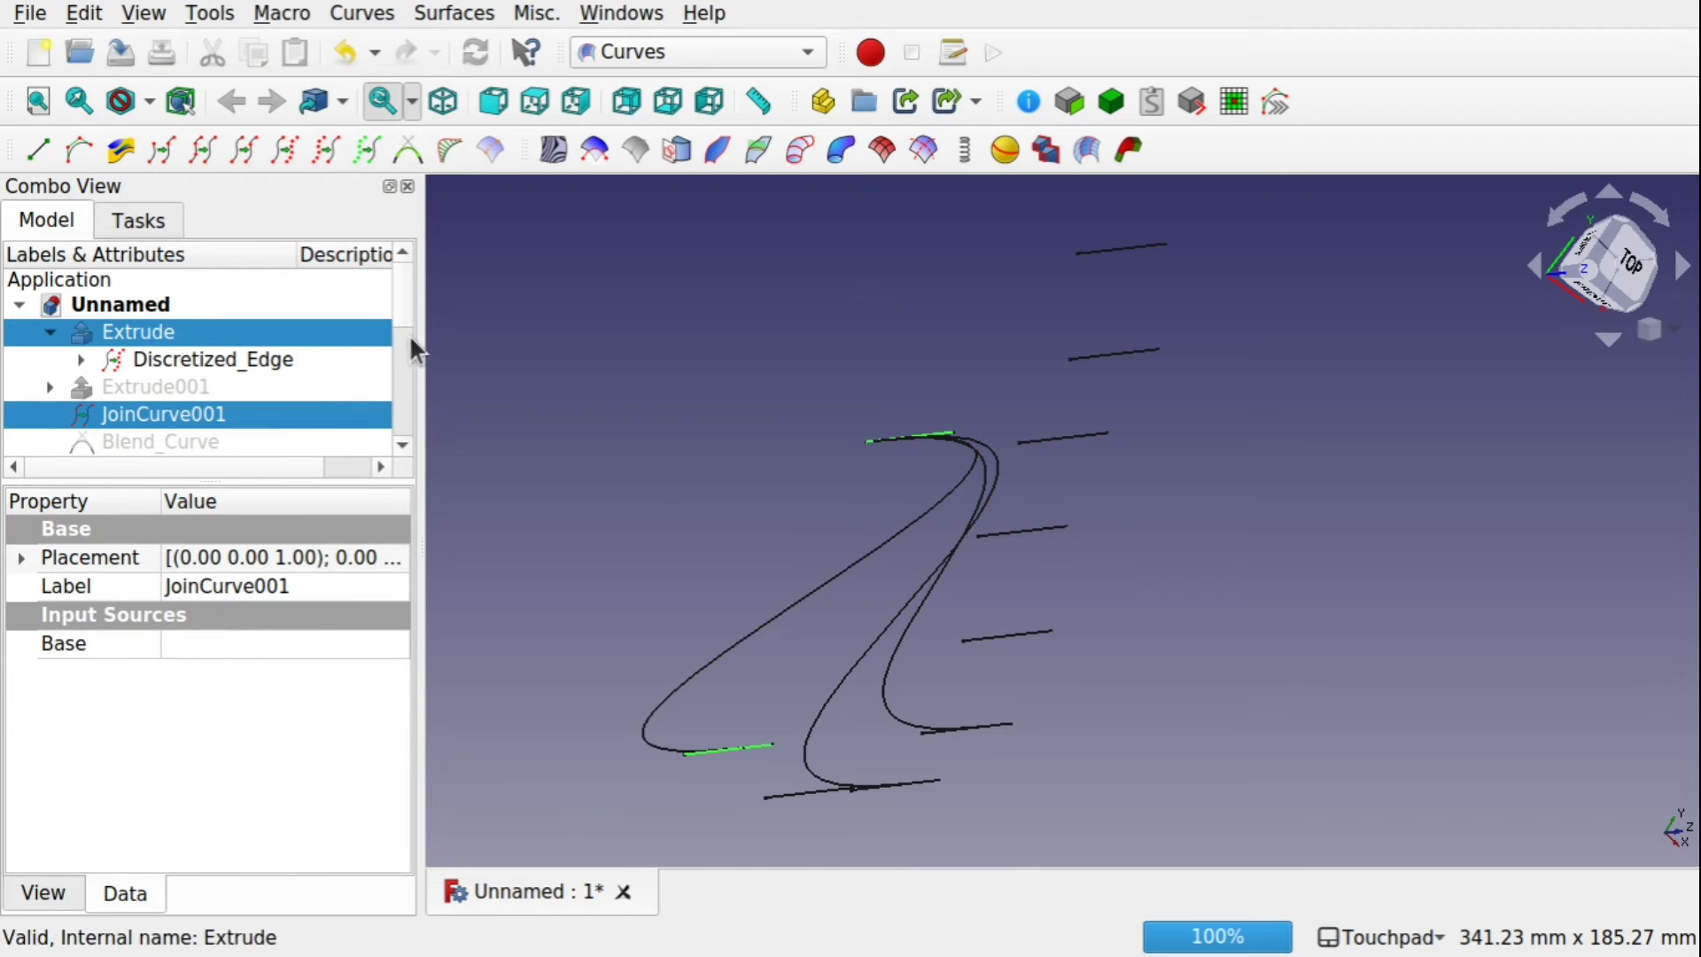
Show the hidden blend curves Blend_Curve through Blend_Curve005, along with Blend_Curve008
left_click(195, 443)
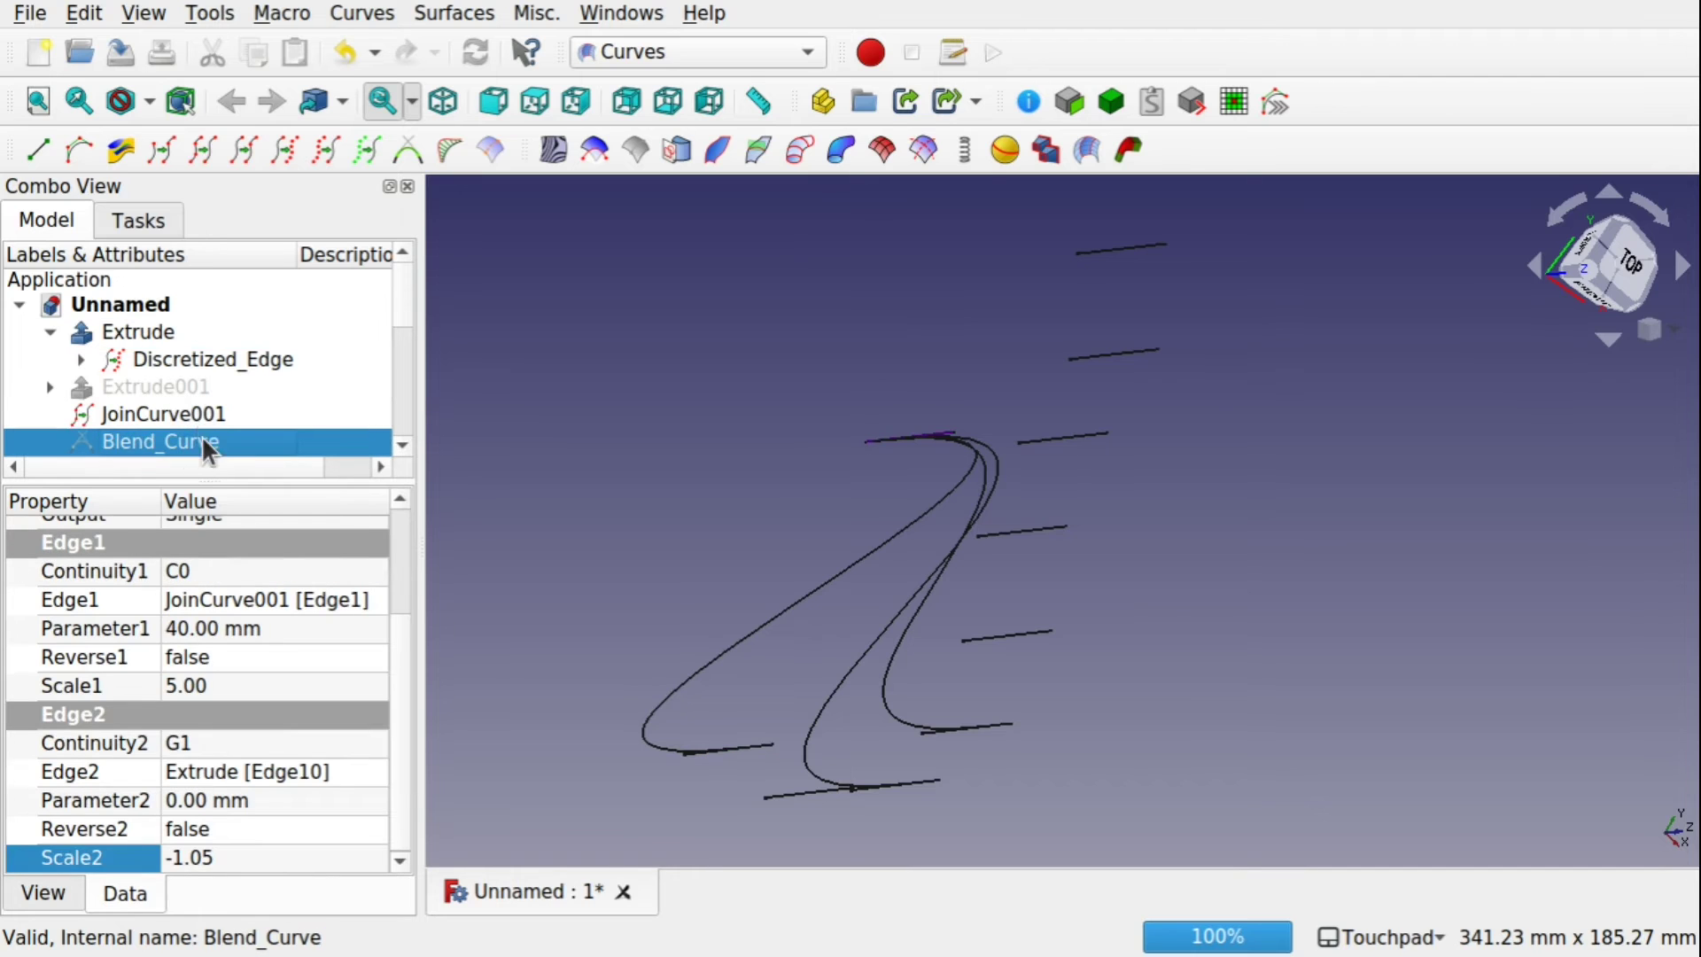
scroll(407, 341, "down", 1)
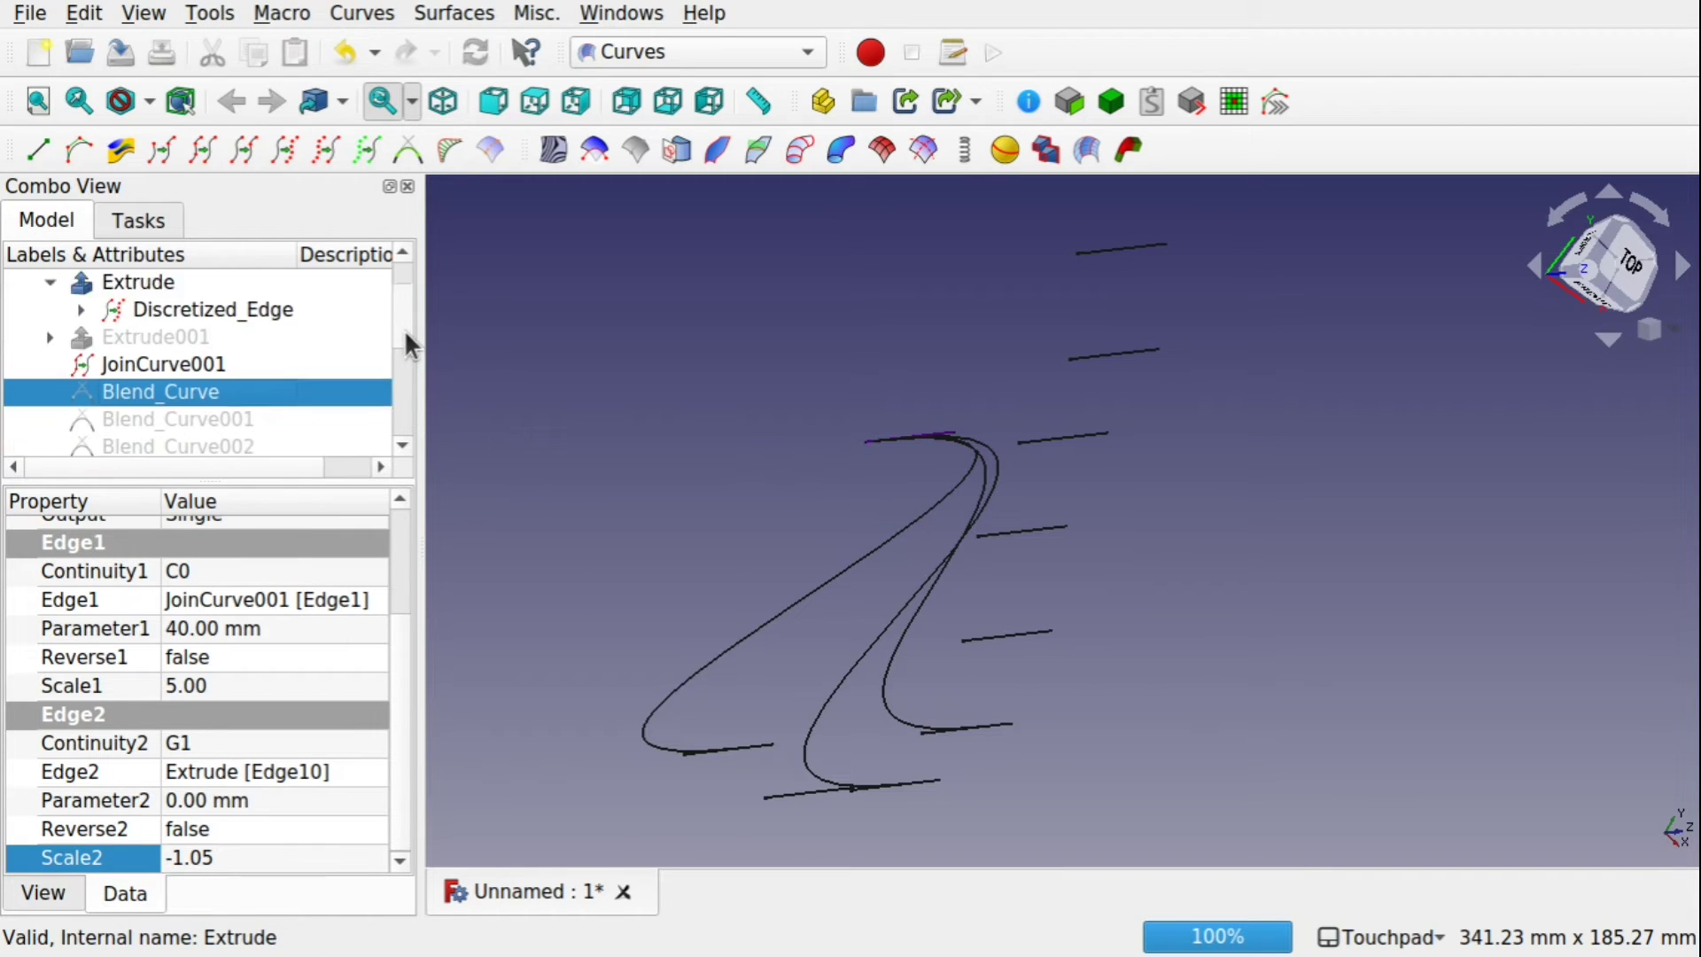
scroll(405, 335, "down", 1)
left_click(151, 339)
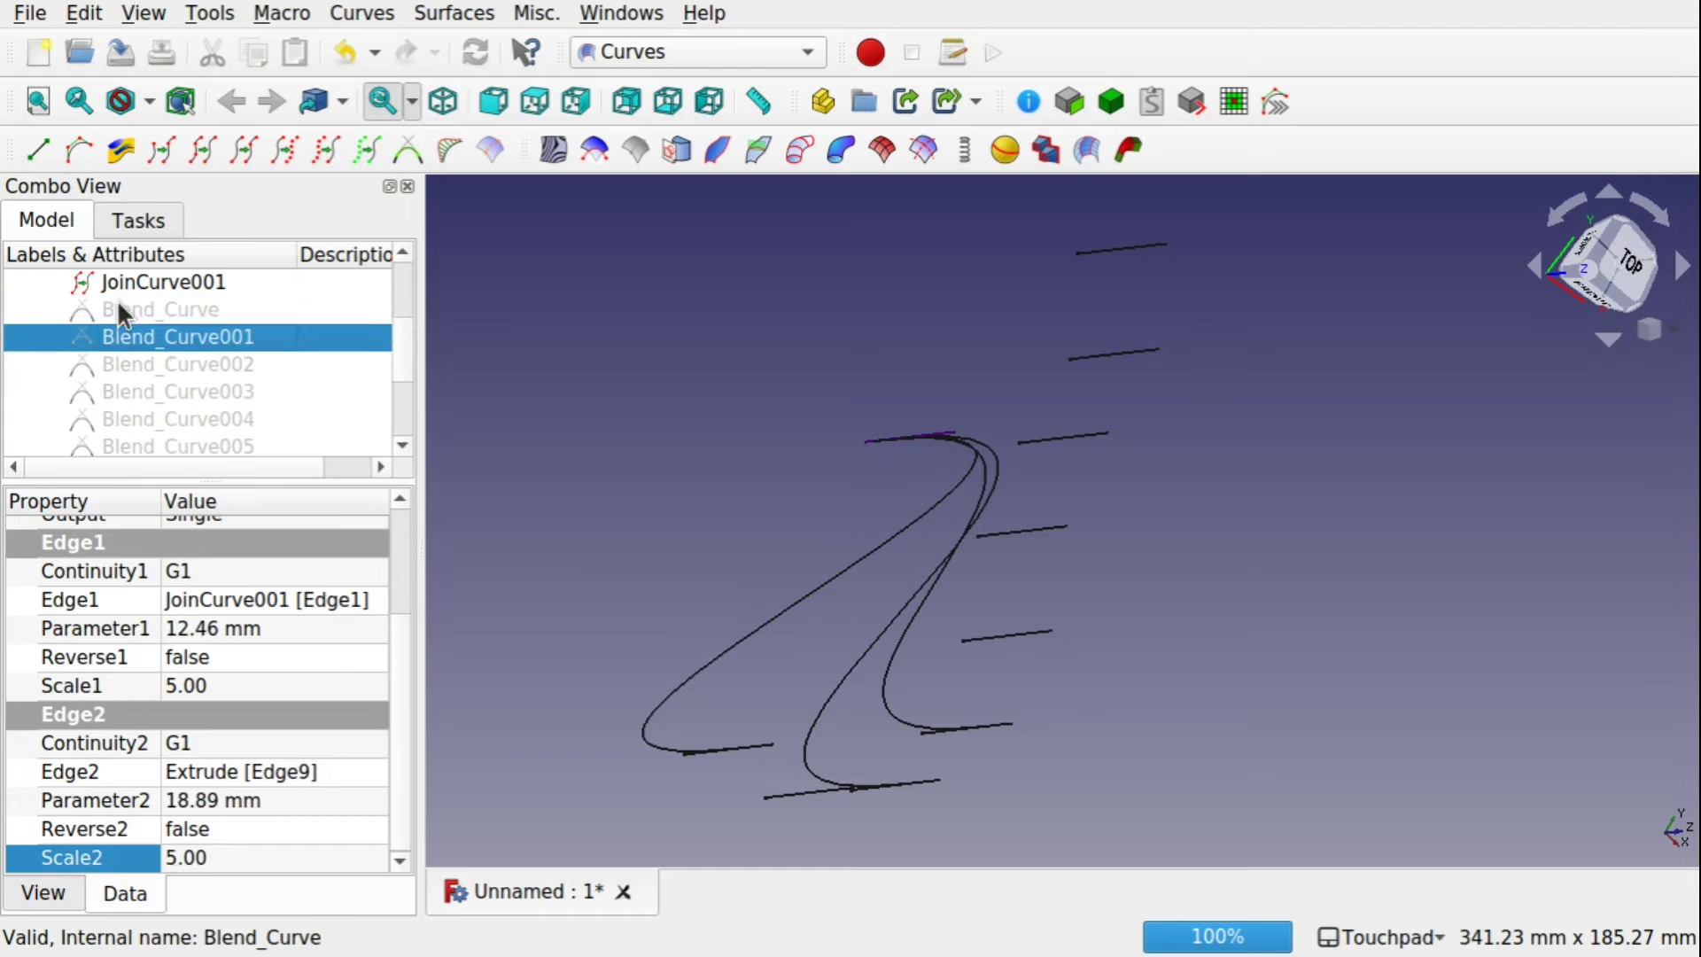
left_click(119, 305)
scroll(402, 356, "down", 1)
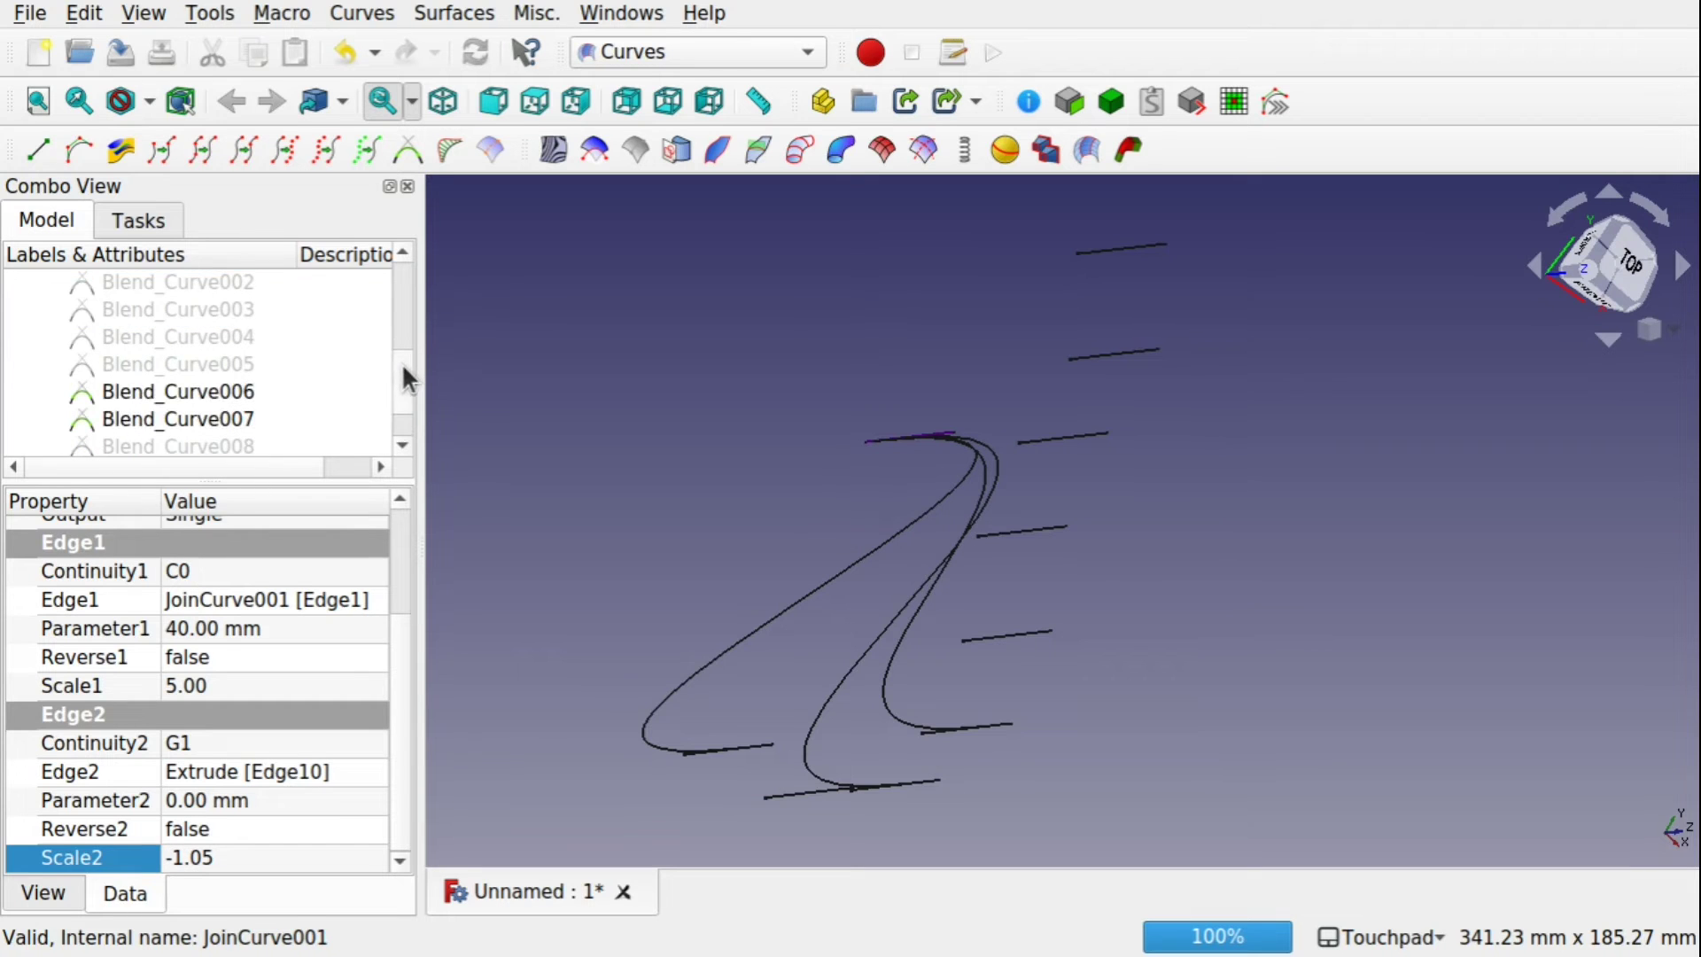
left_click(230, 364, "shift")
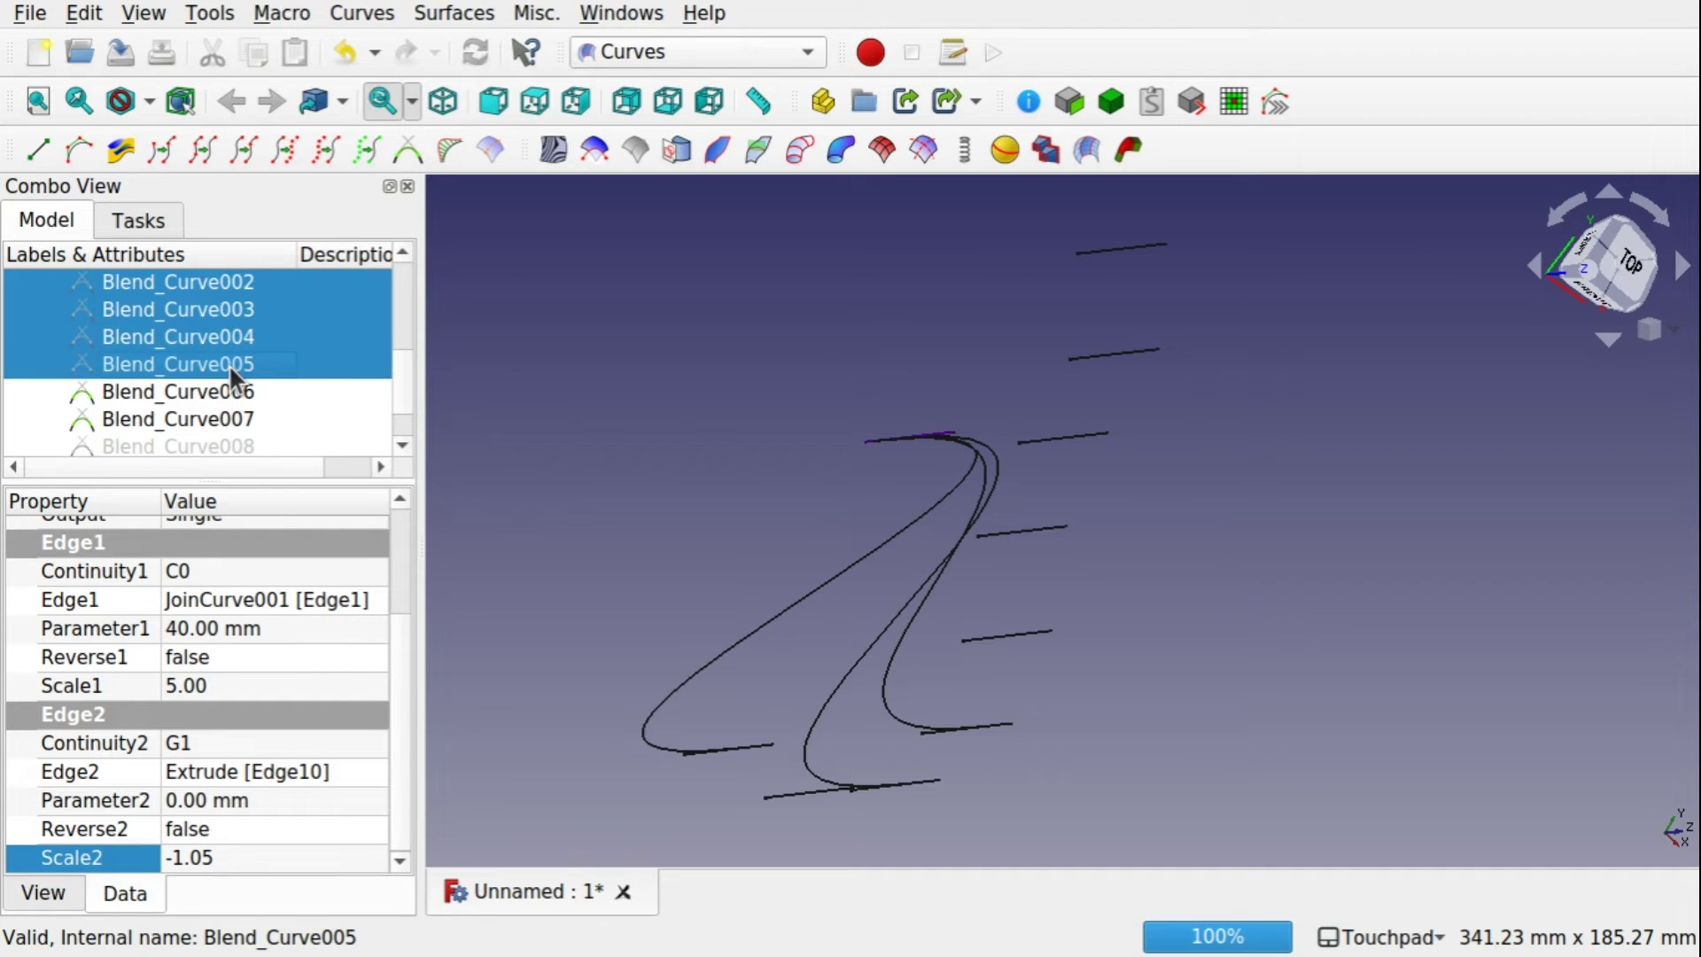
key("space")
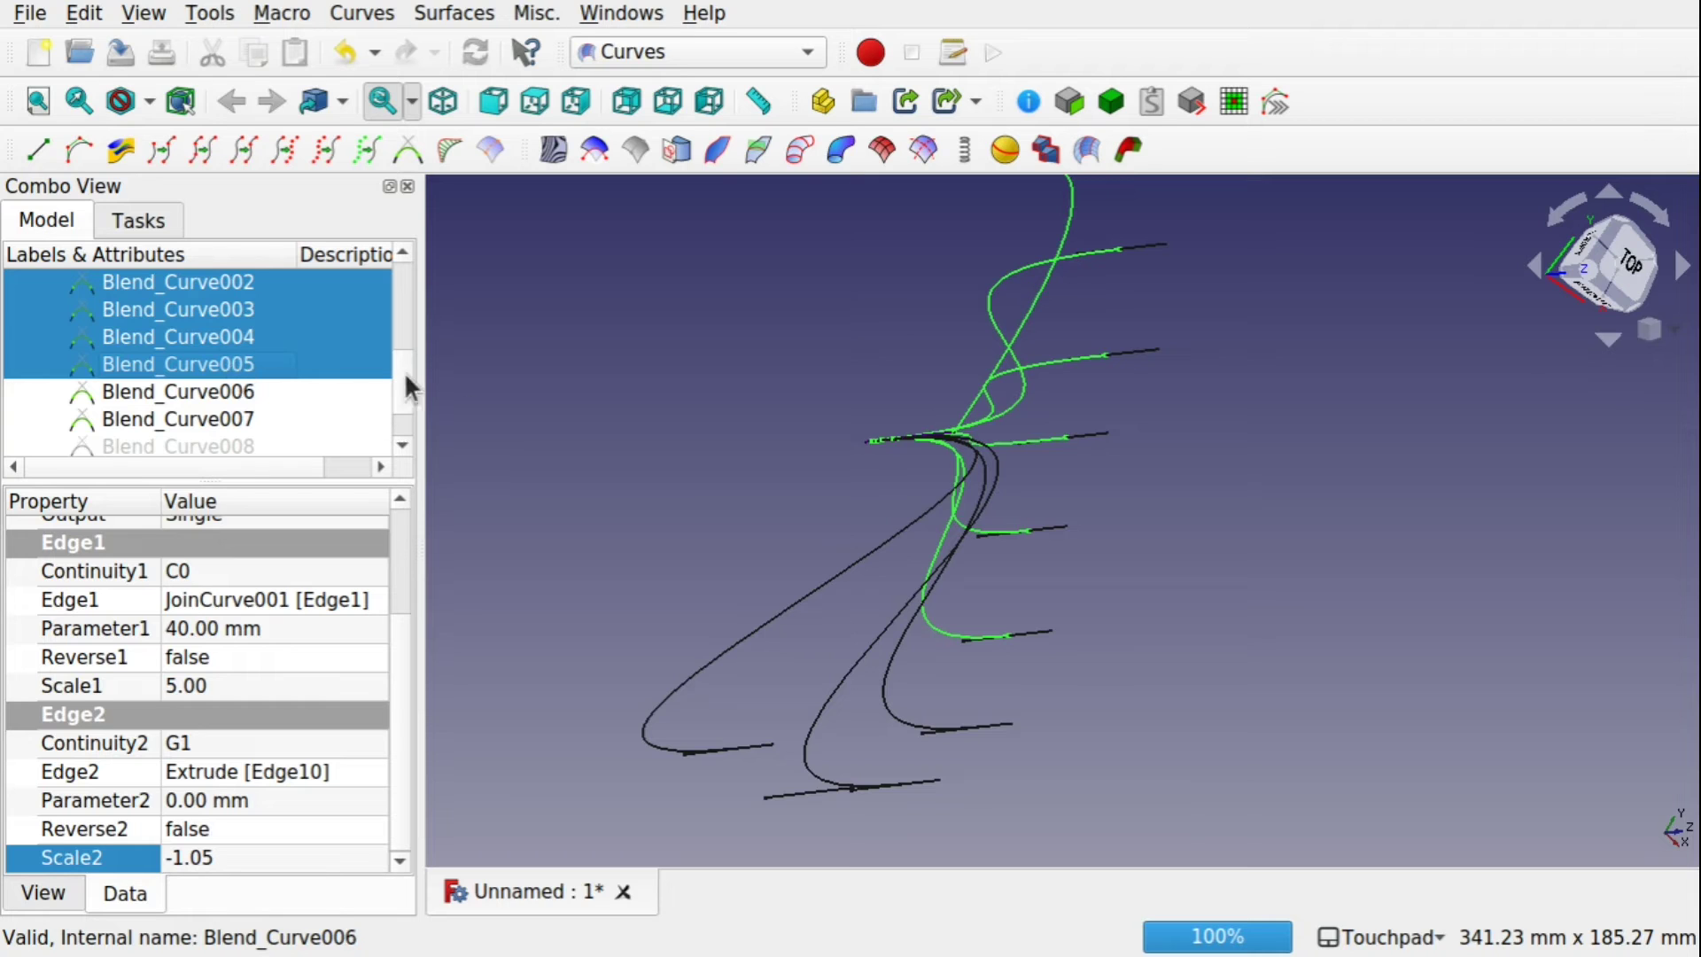
scroll(406, 373, "down", 1)
left_click(241, 386)
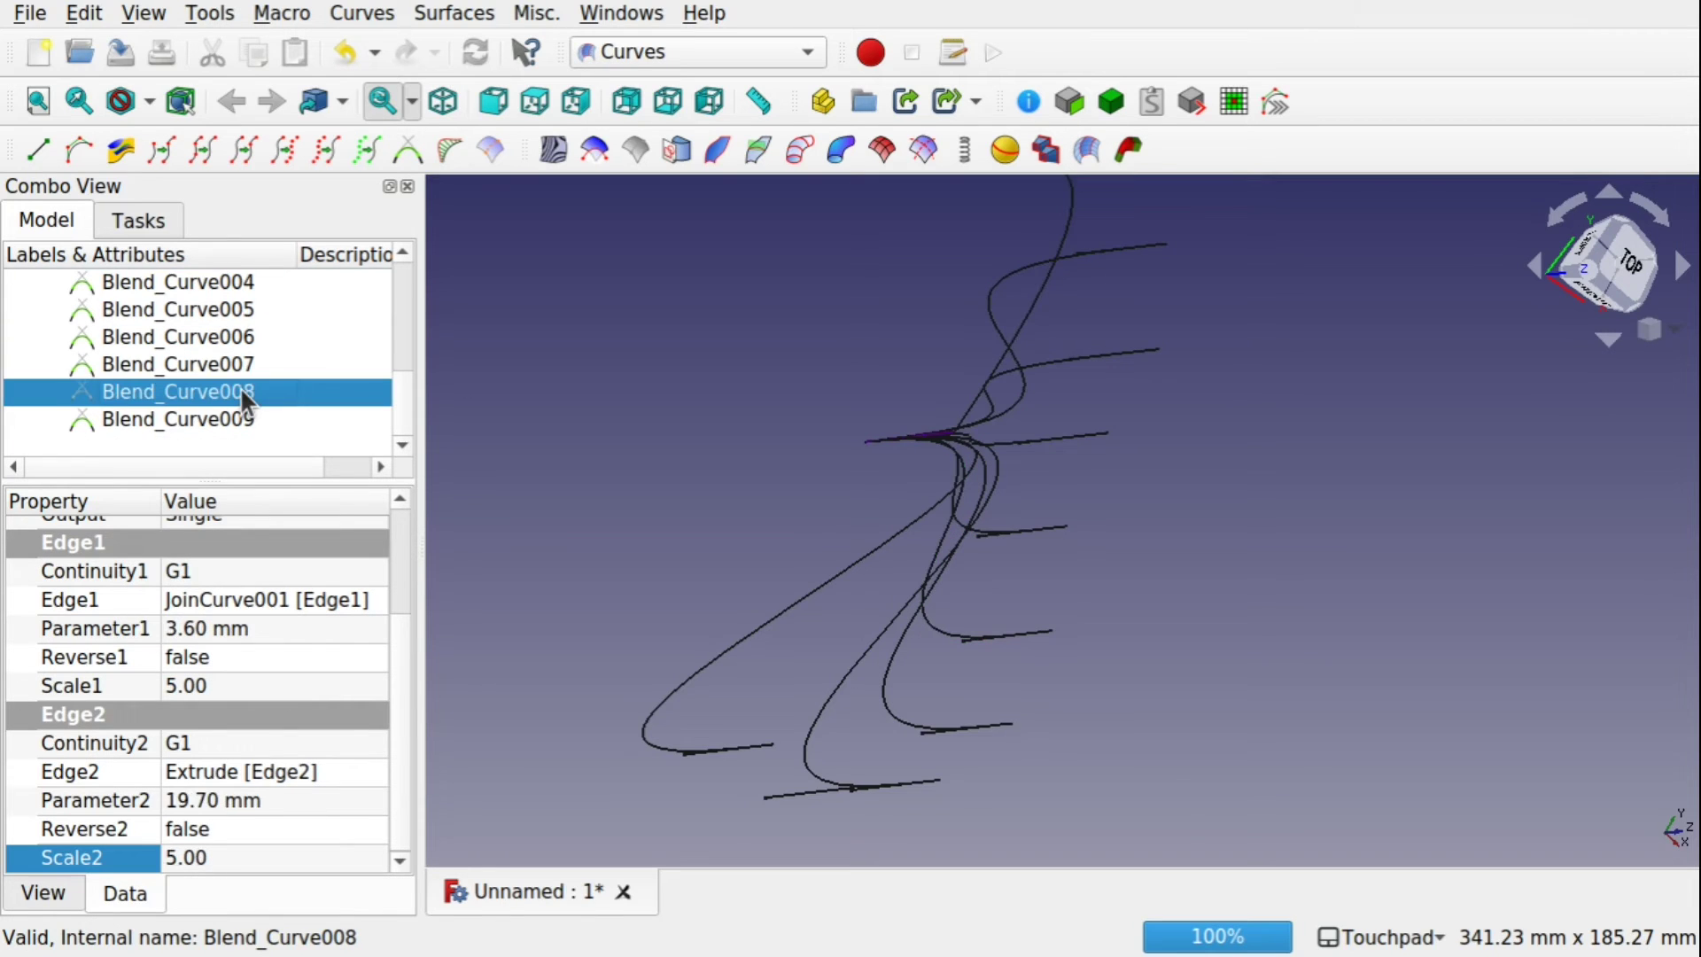
Select all blend curves from Blend_Curve through Blend_Curve009 and set their Continuity1 to C0
left_click_drag(1155, 522, 1054, 506, "shift")
scroll(396, 406, "up", 3)
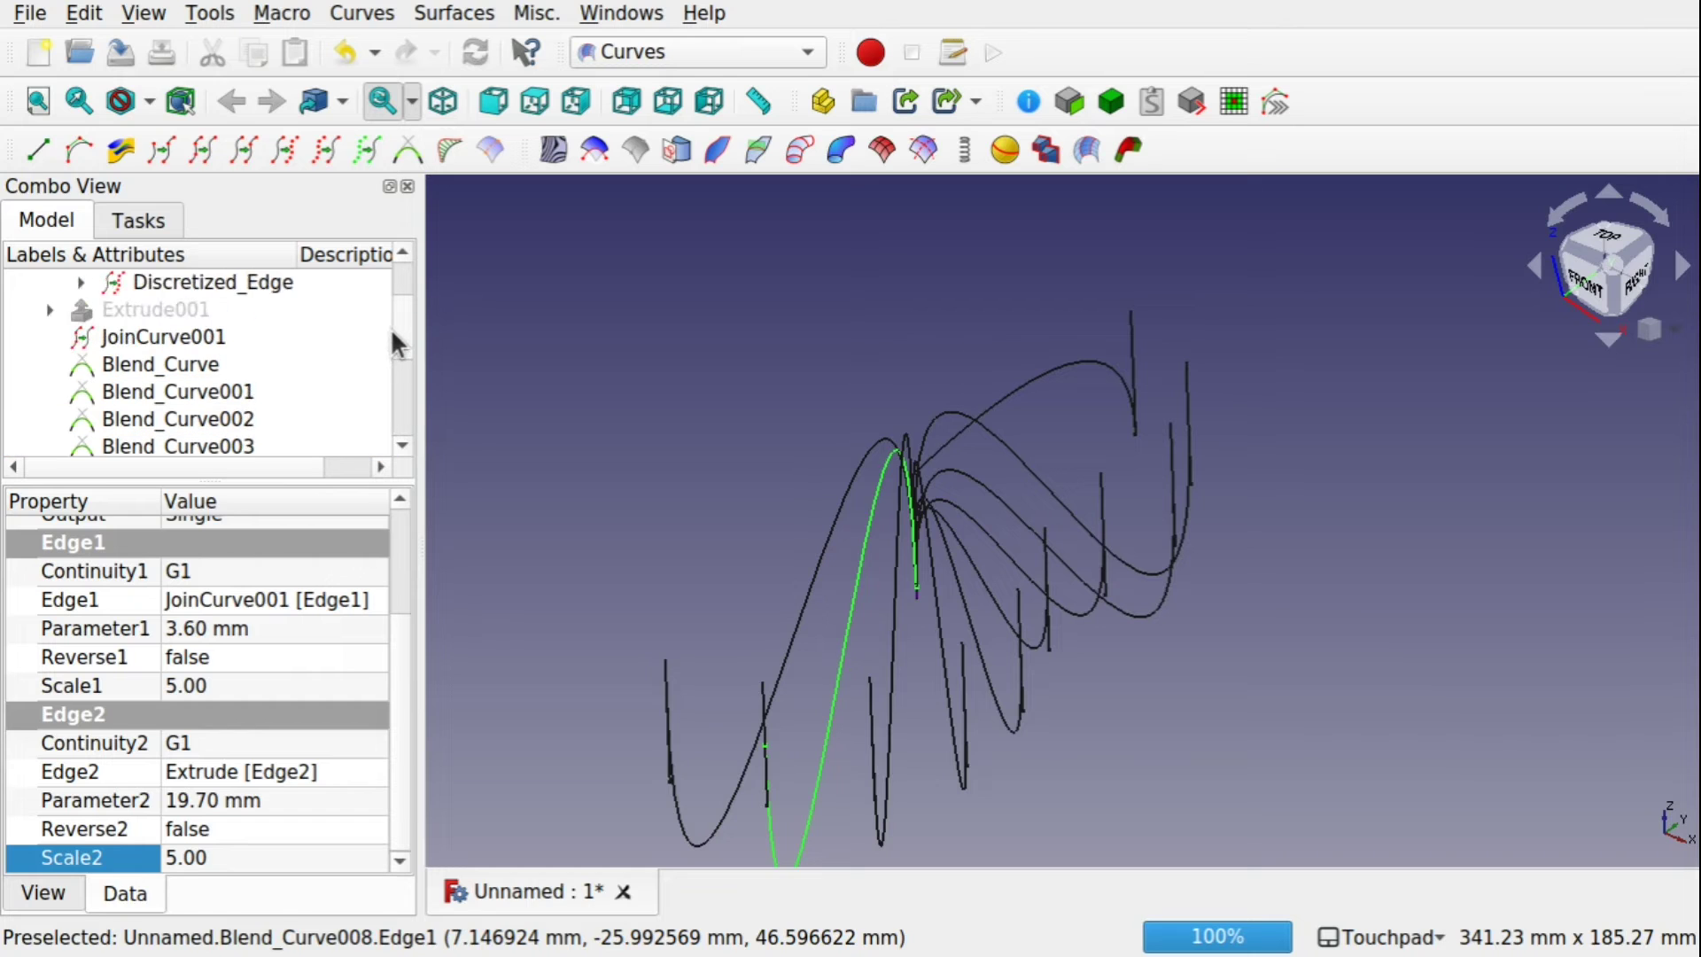
left_click(199, 371)
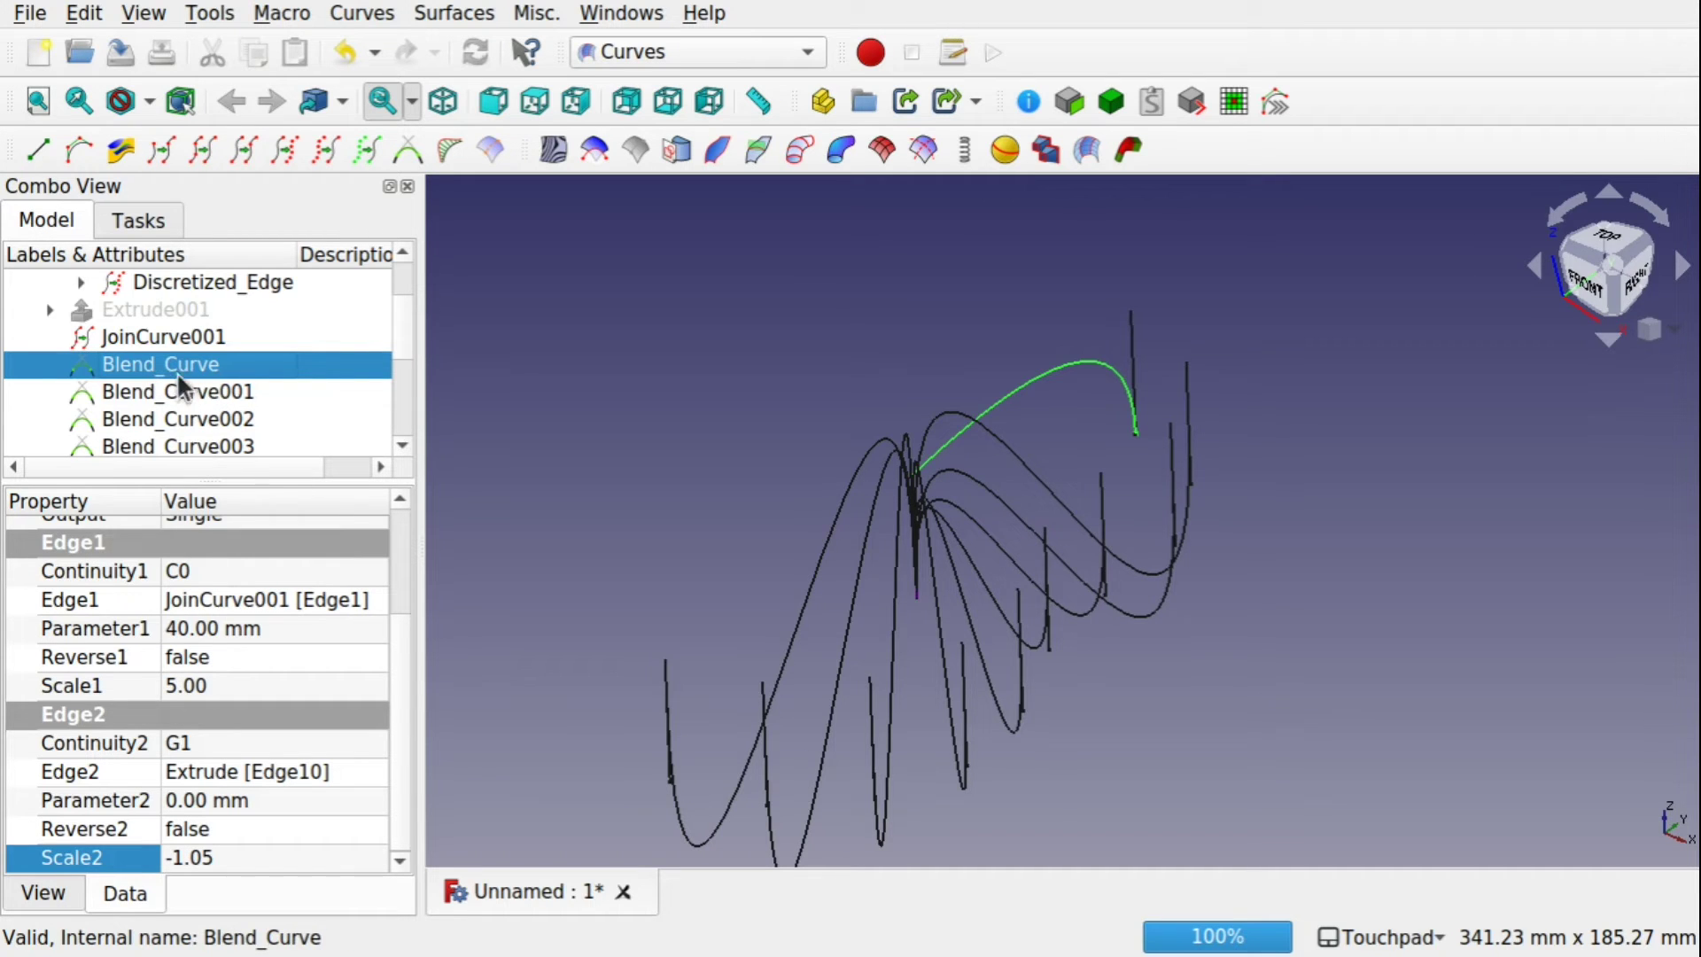
scroll(401, 325, "down", 3)
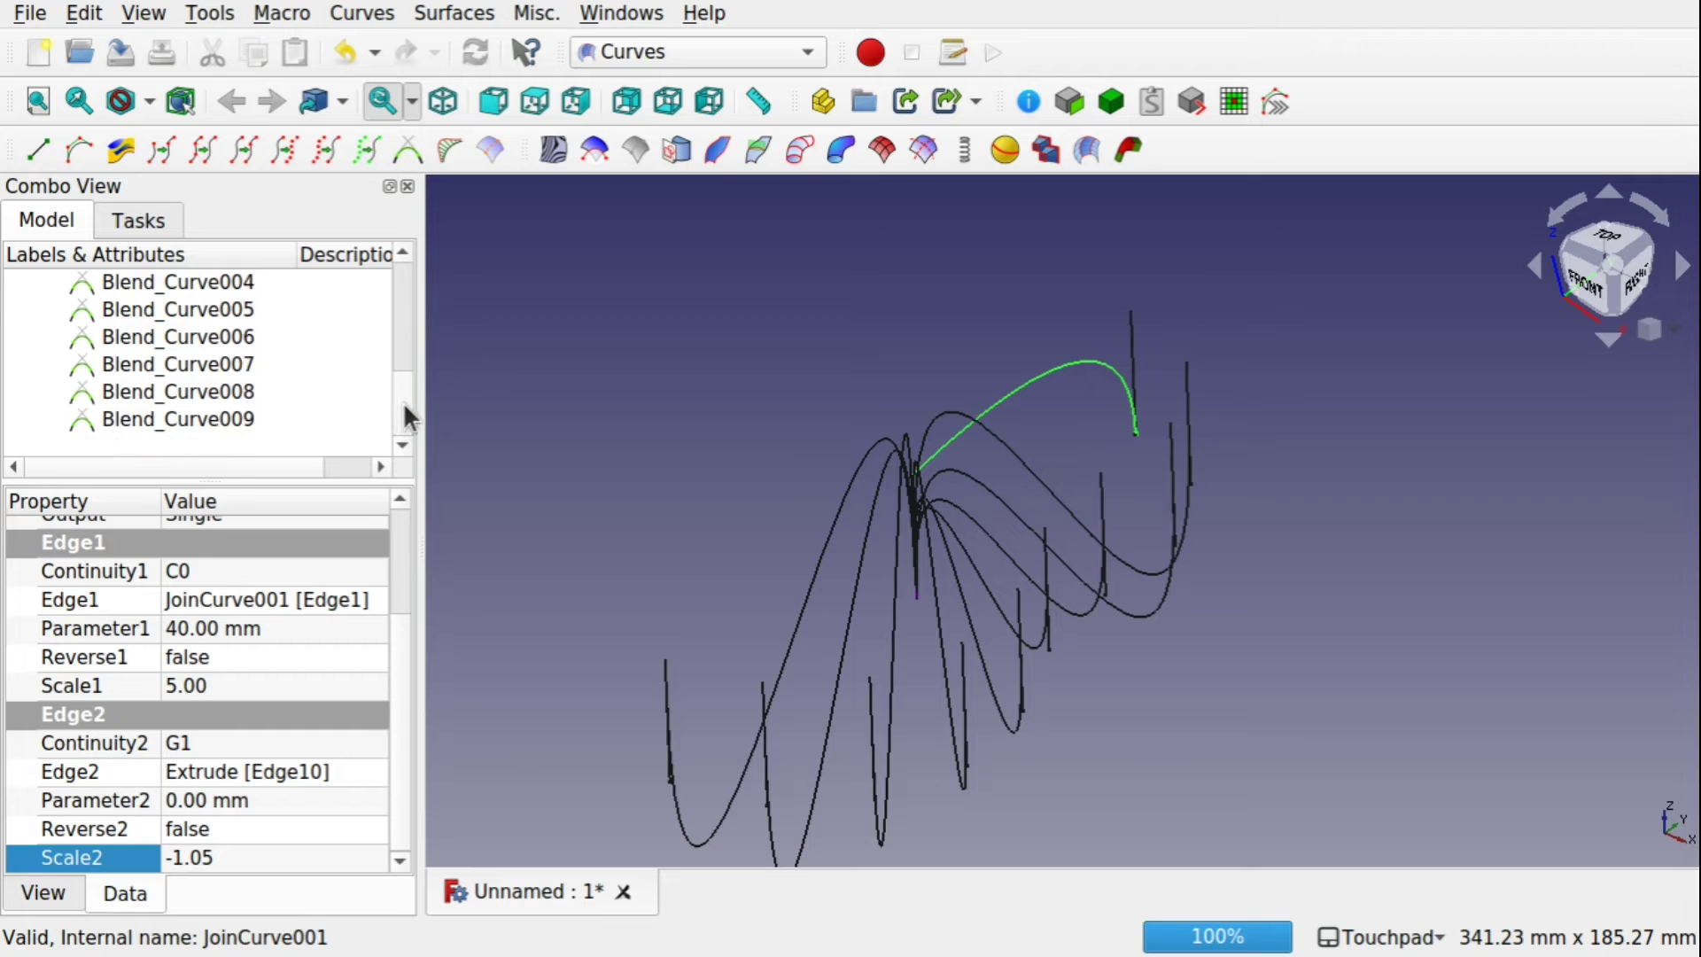
left_click(221, 418, "shift")
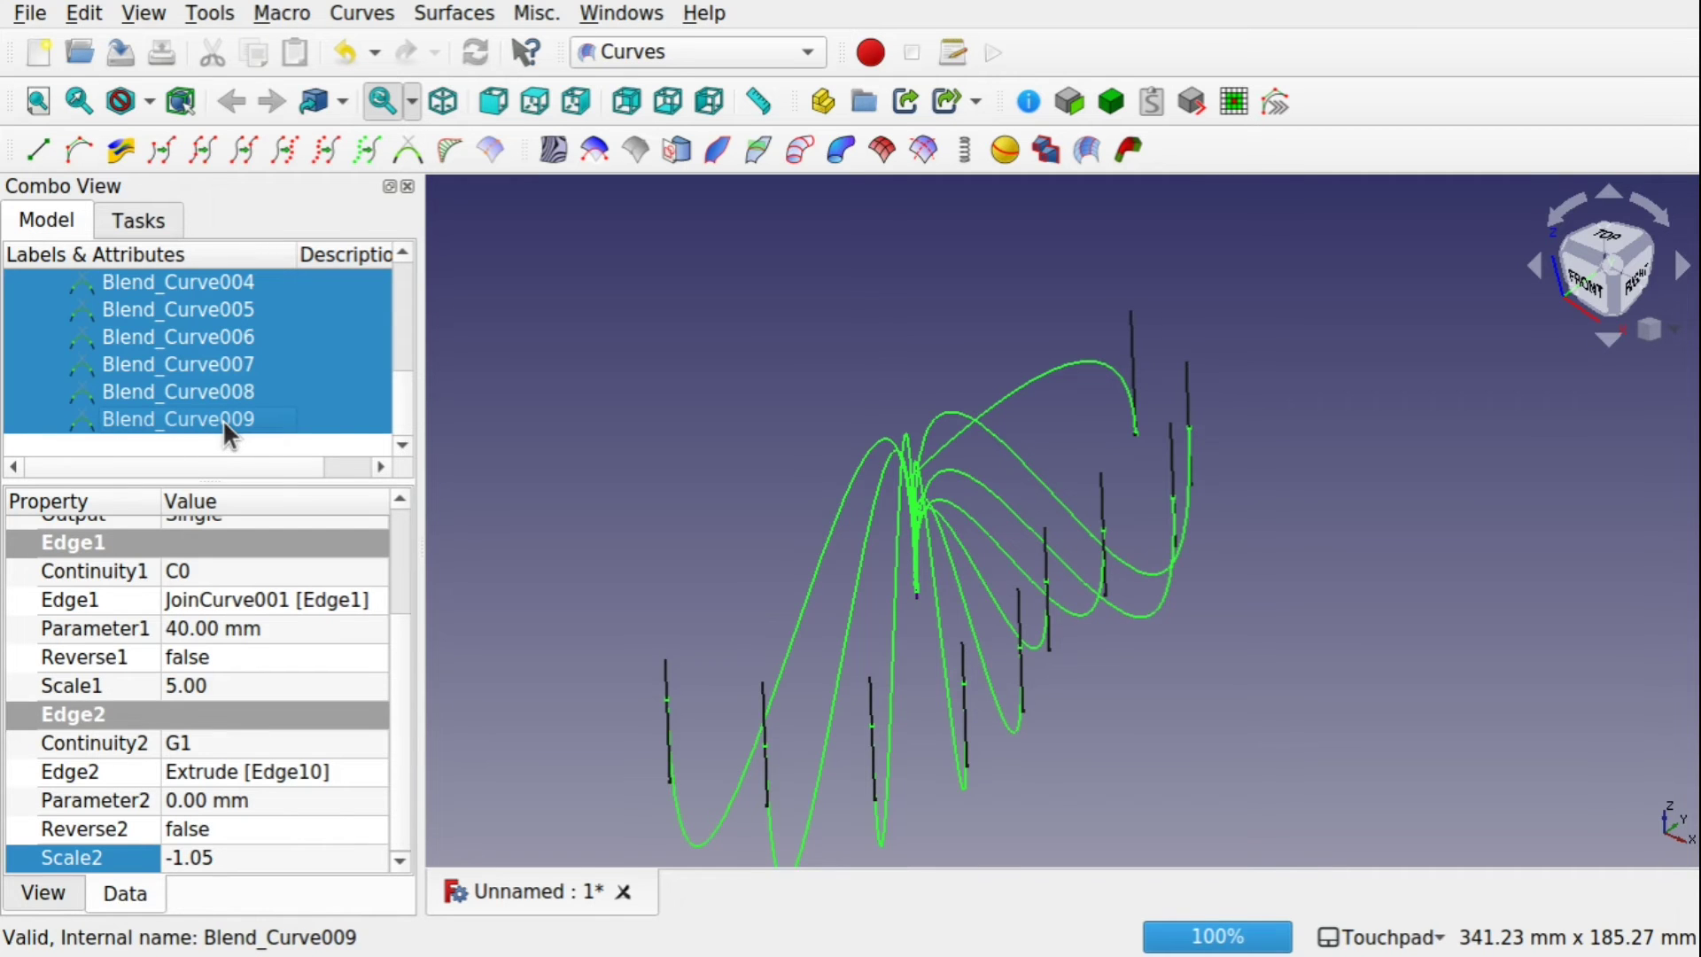
scroll(406, 385, "up", 1)
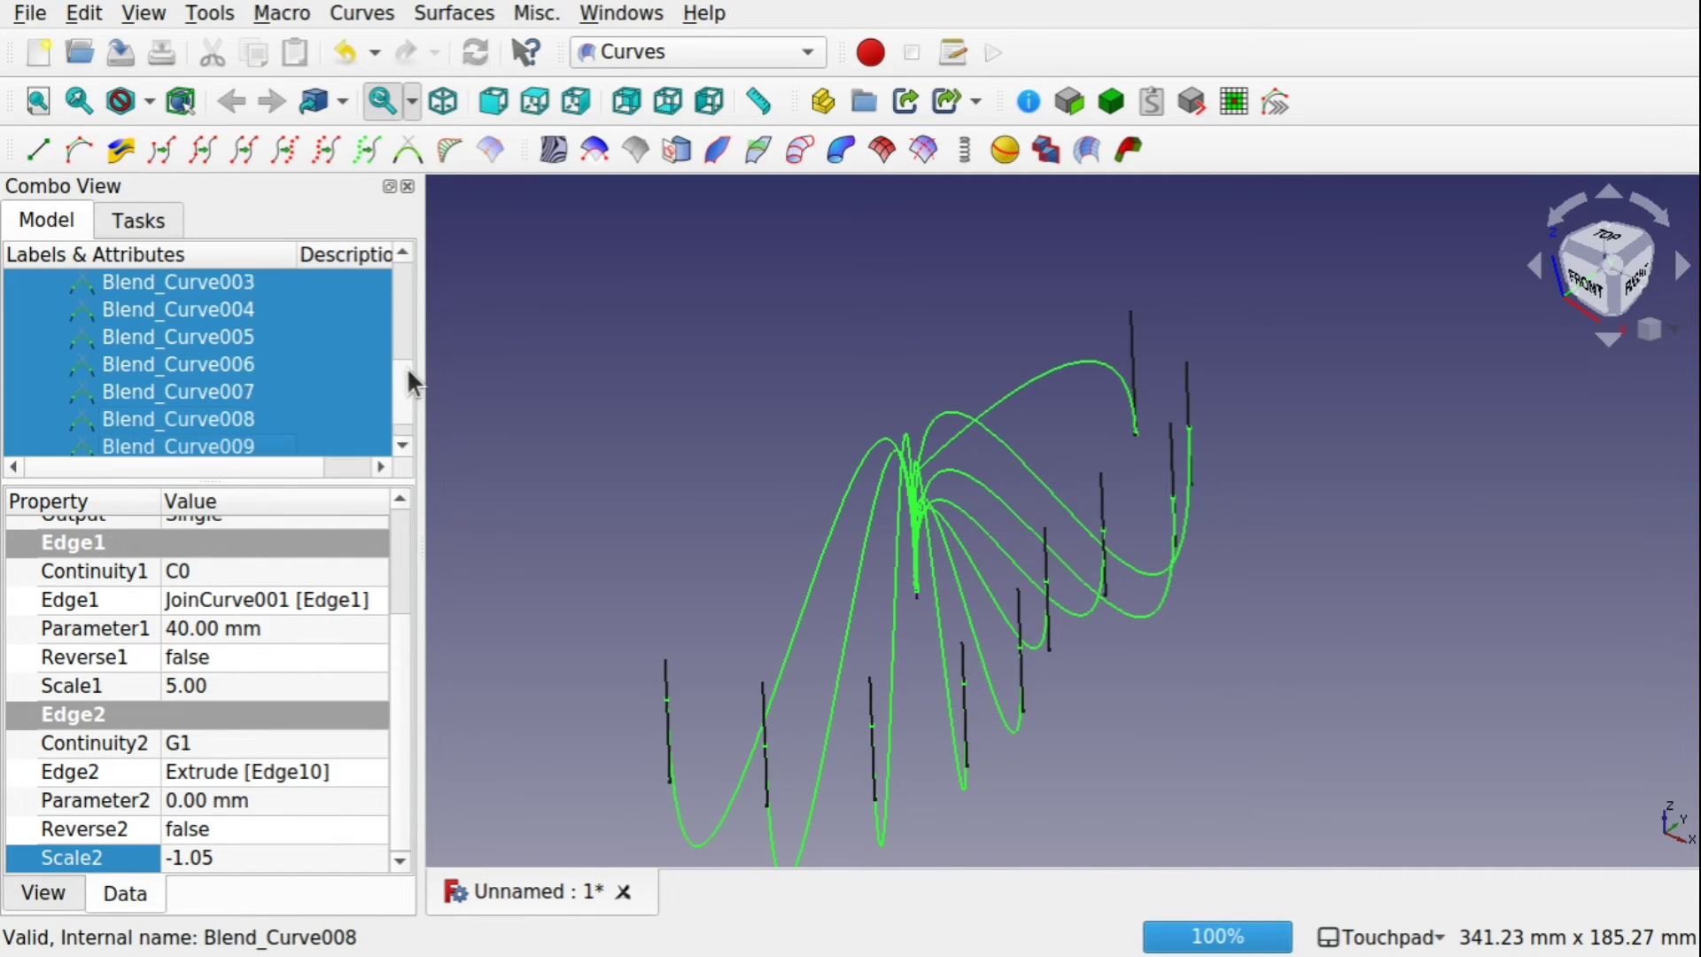
left_click_drag(406, 385, 407, 312)
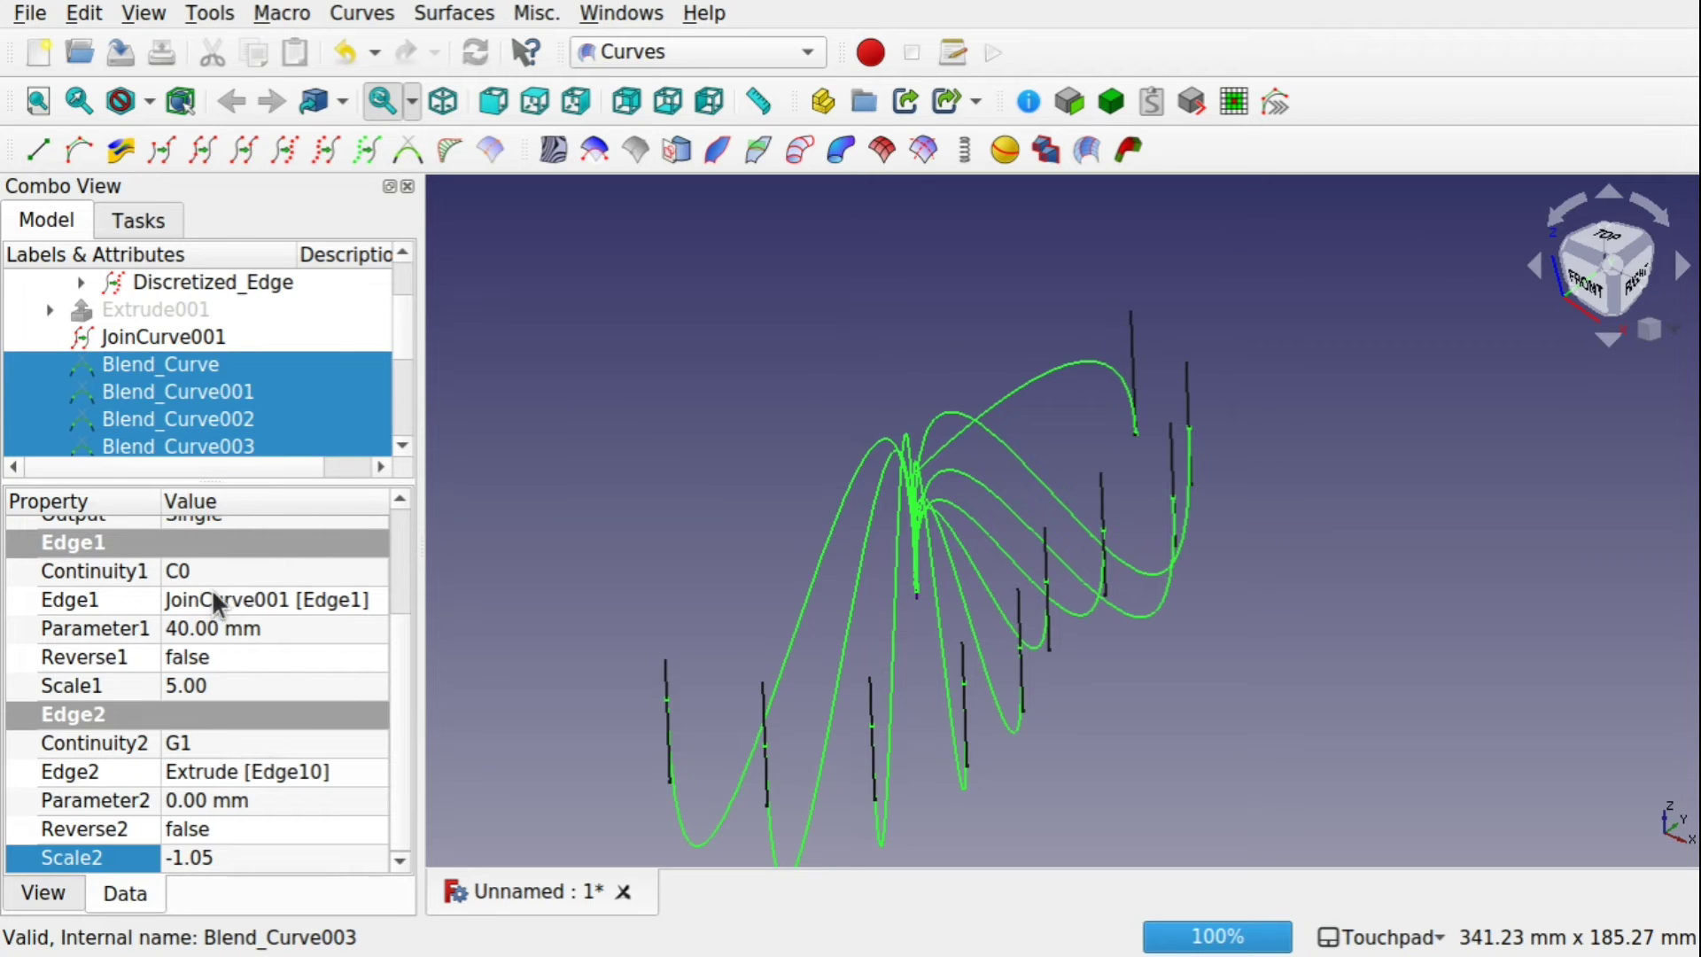
left_click(205, 562)
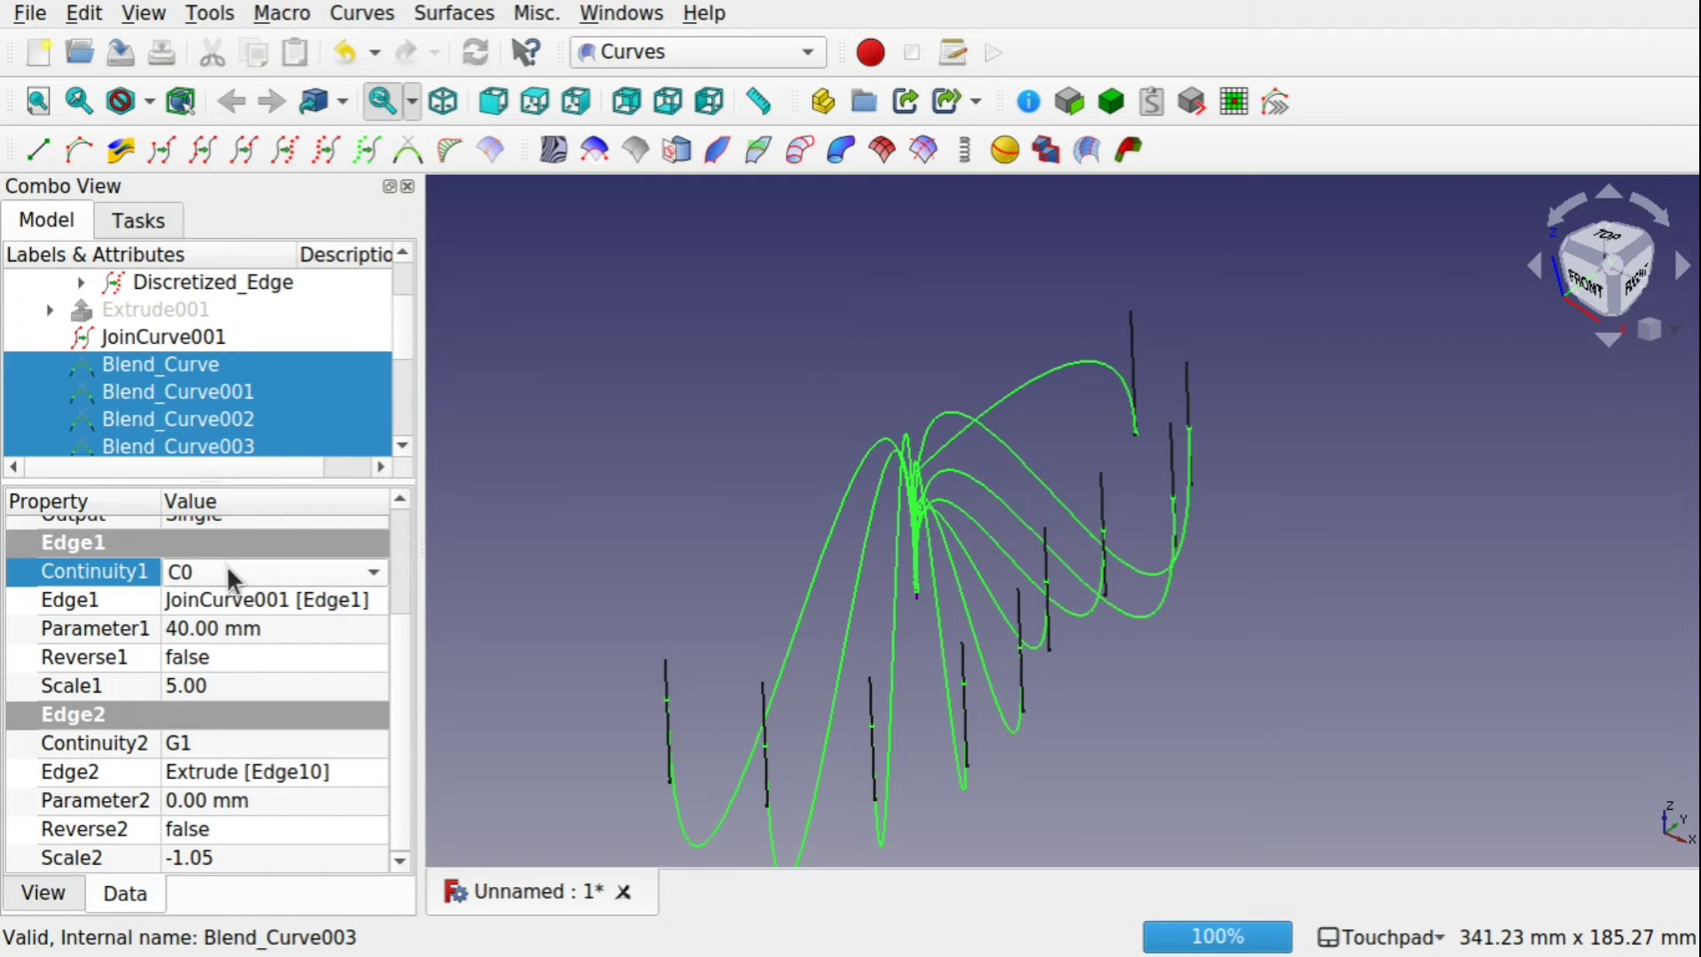
left_click(226, 572)
left_click(205, 598)
left_click(196, 573)
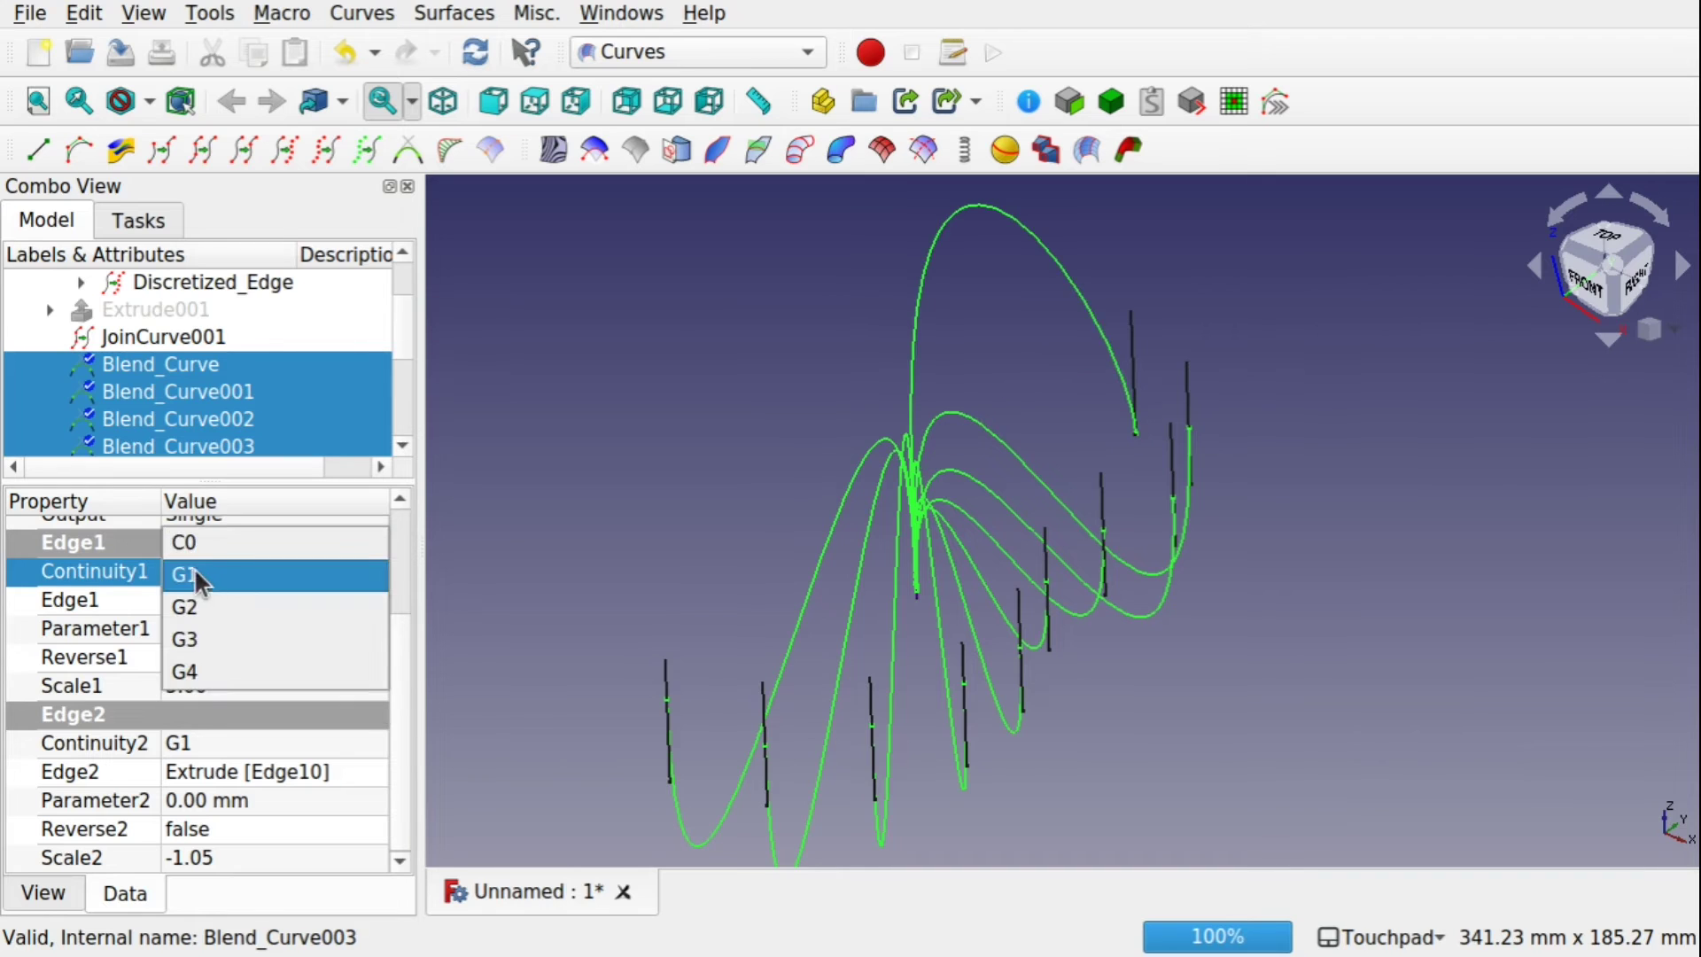
left_click(200, 549)
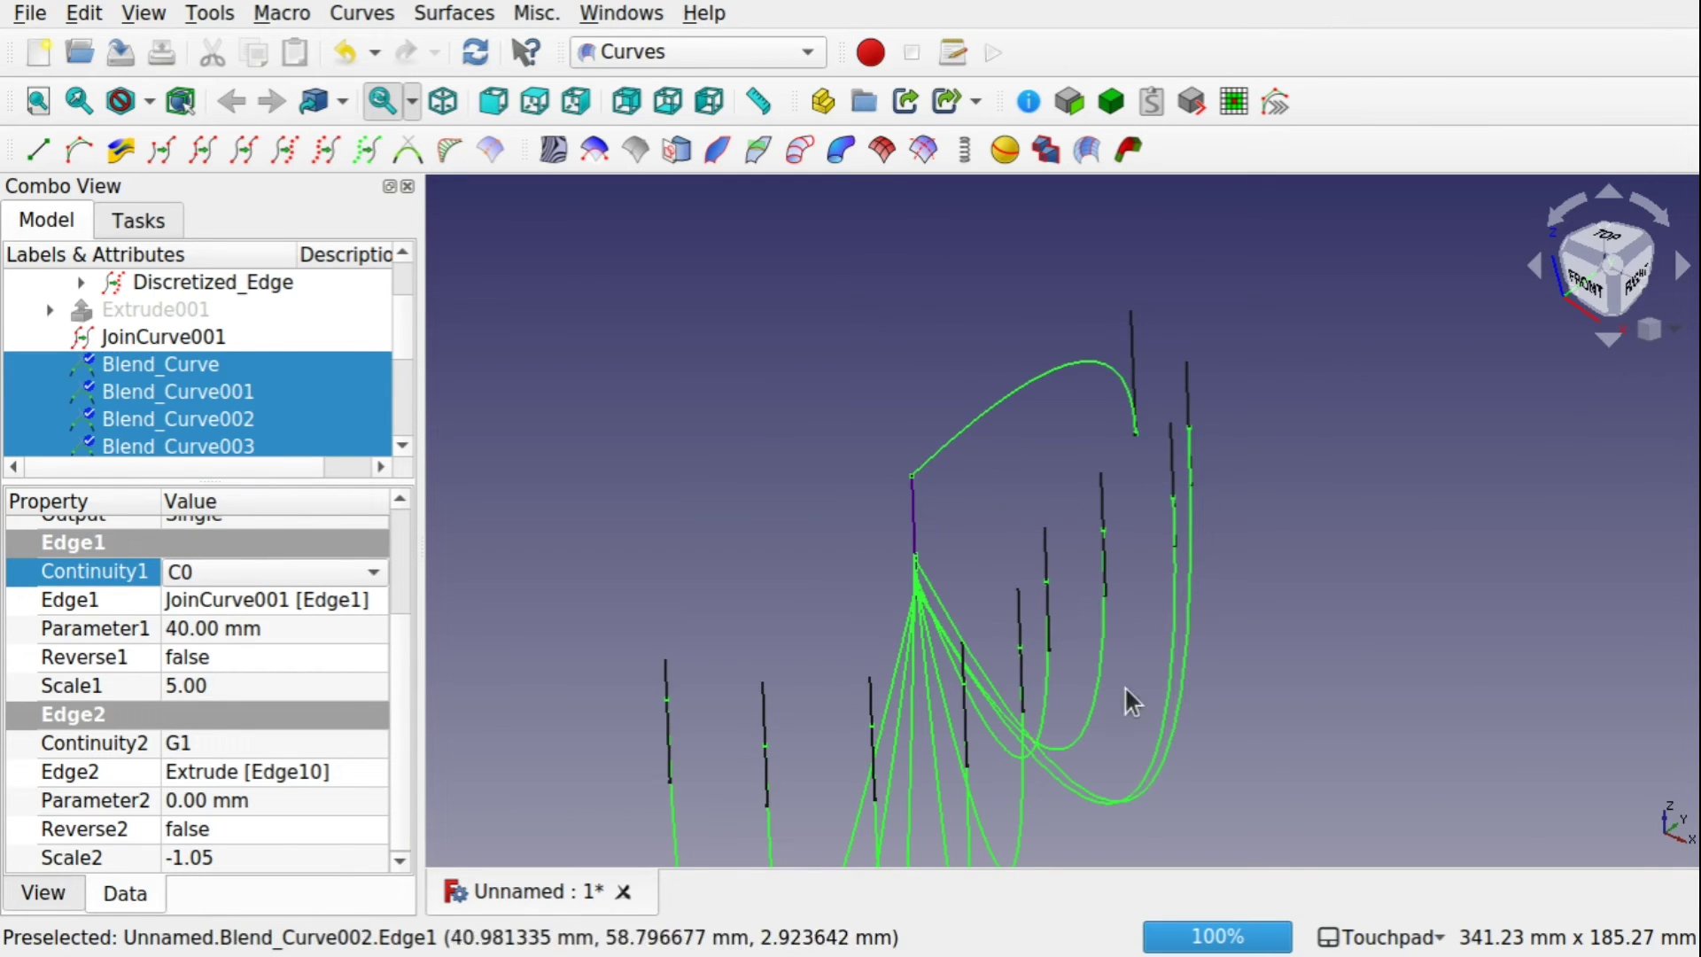
Try a Scale1 value of 1 on all the selected blend curves
left_click(245, 683)
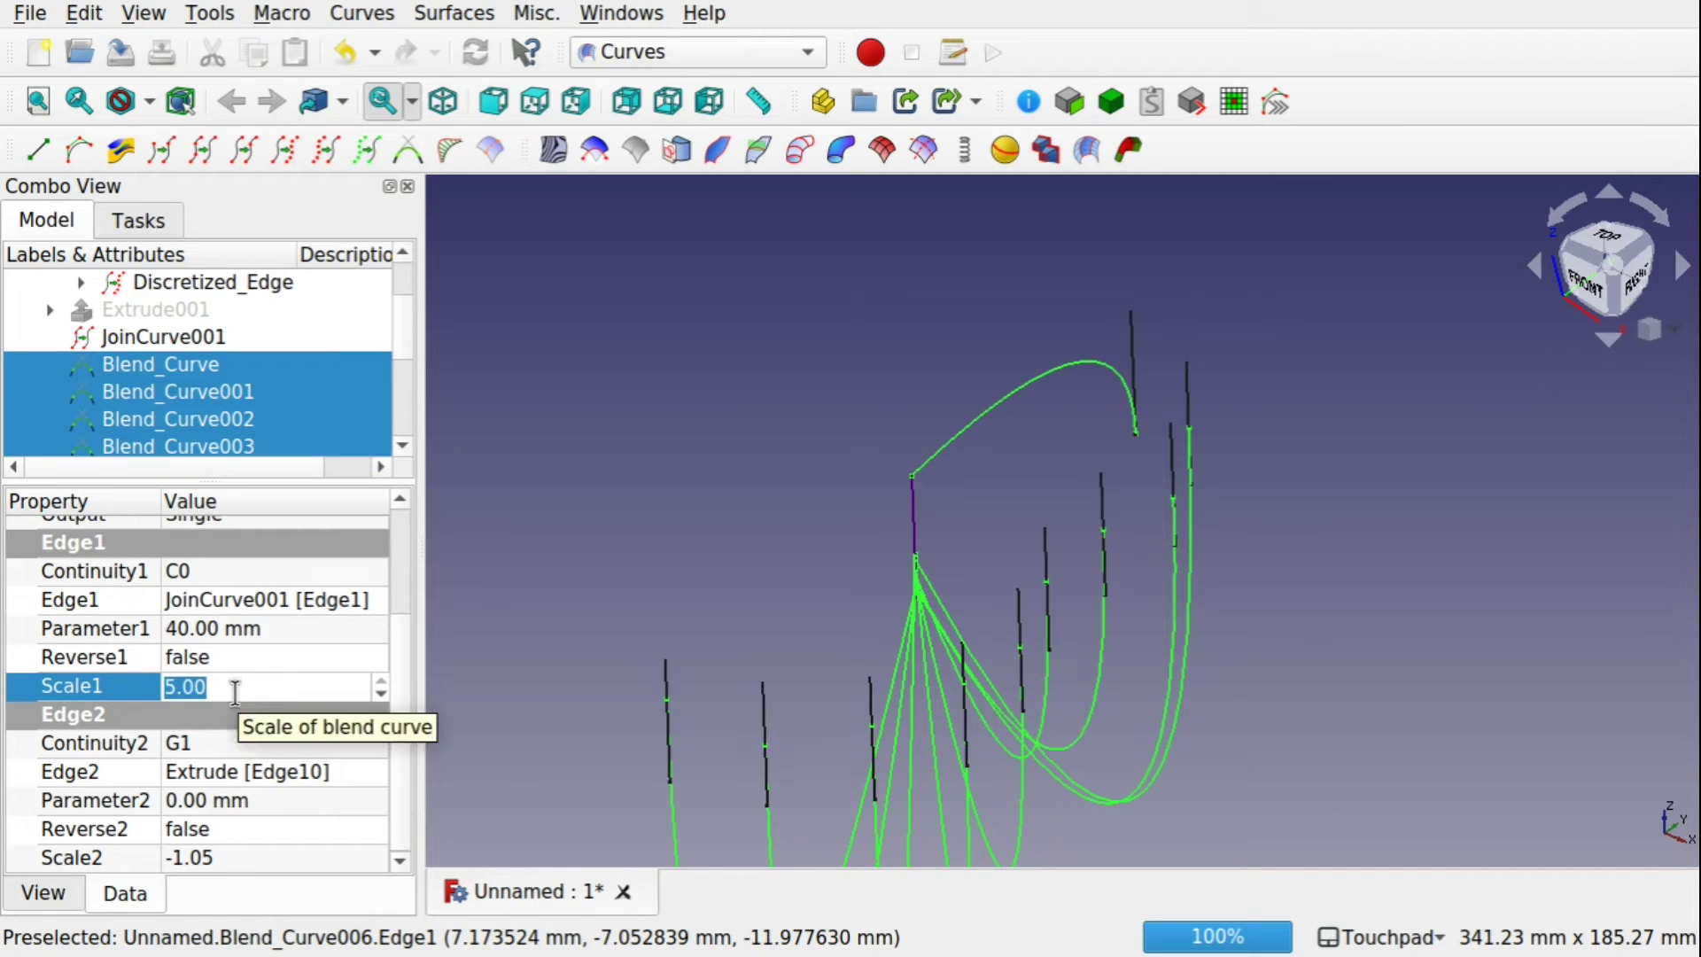
type("1")
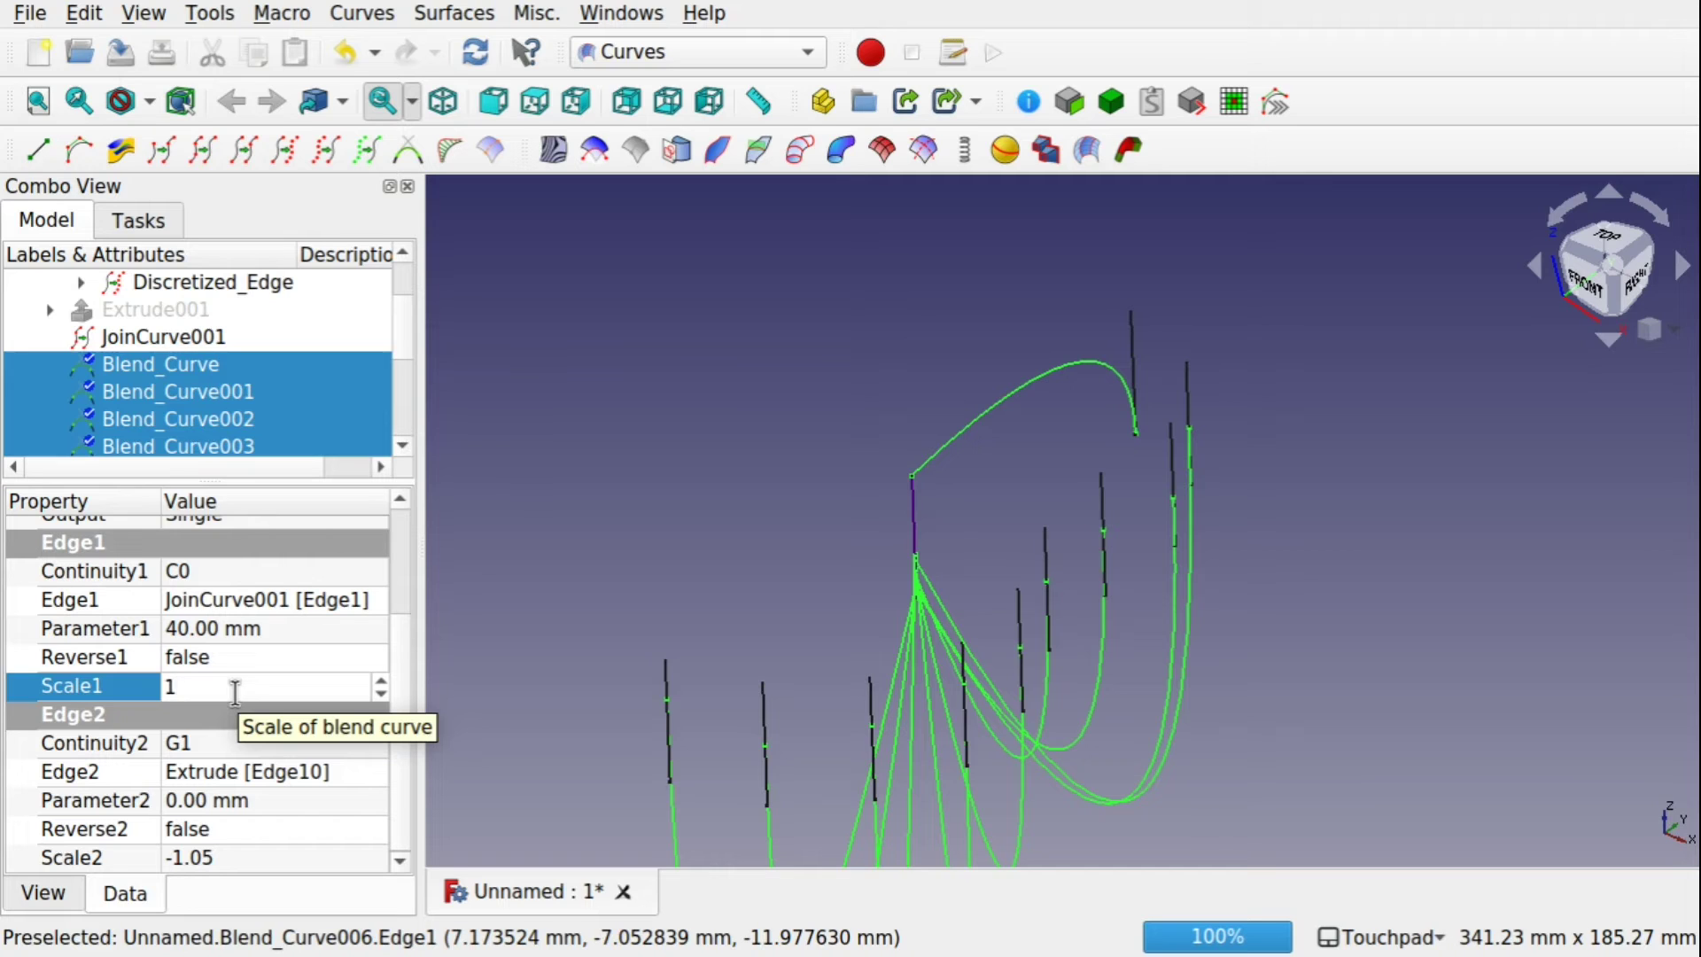
key("Return")
key("Return")
Set Parameter1 of all the selected blend curves to 40 mm after trying 0 mm
left_click(278, 628)
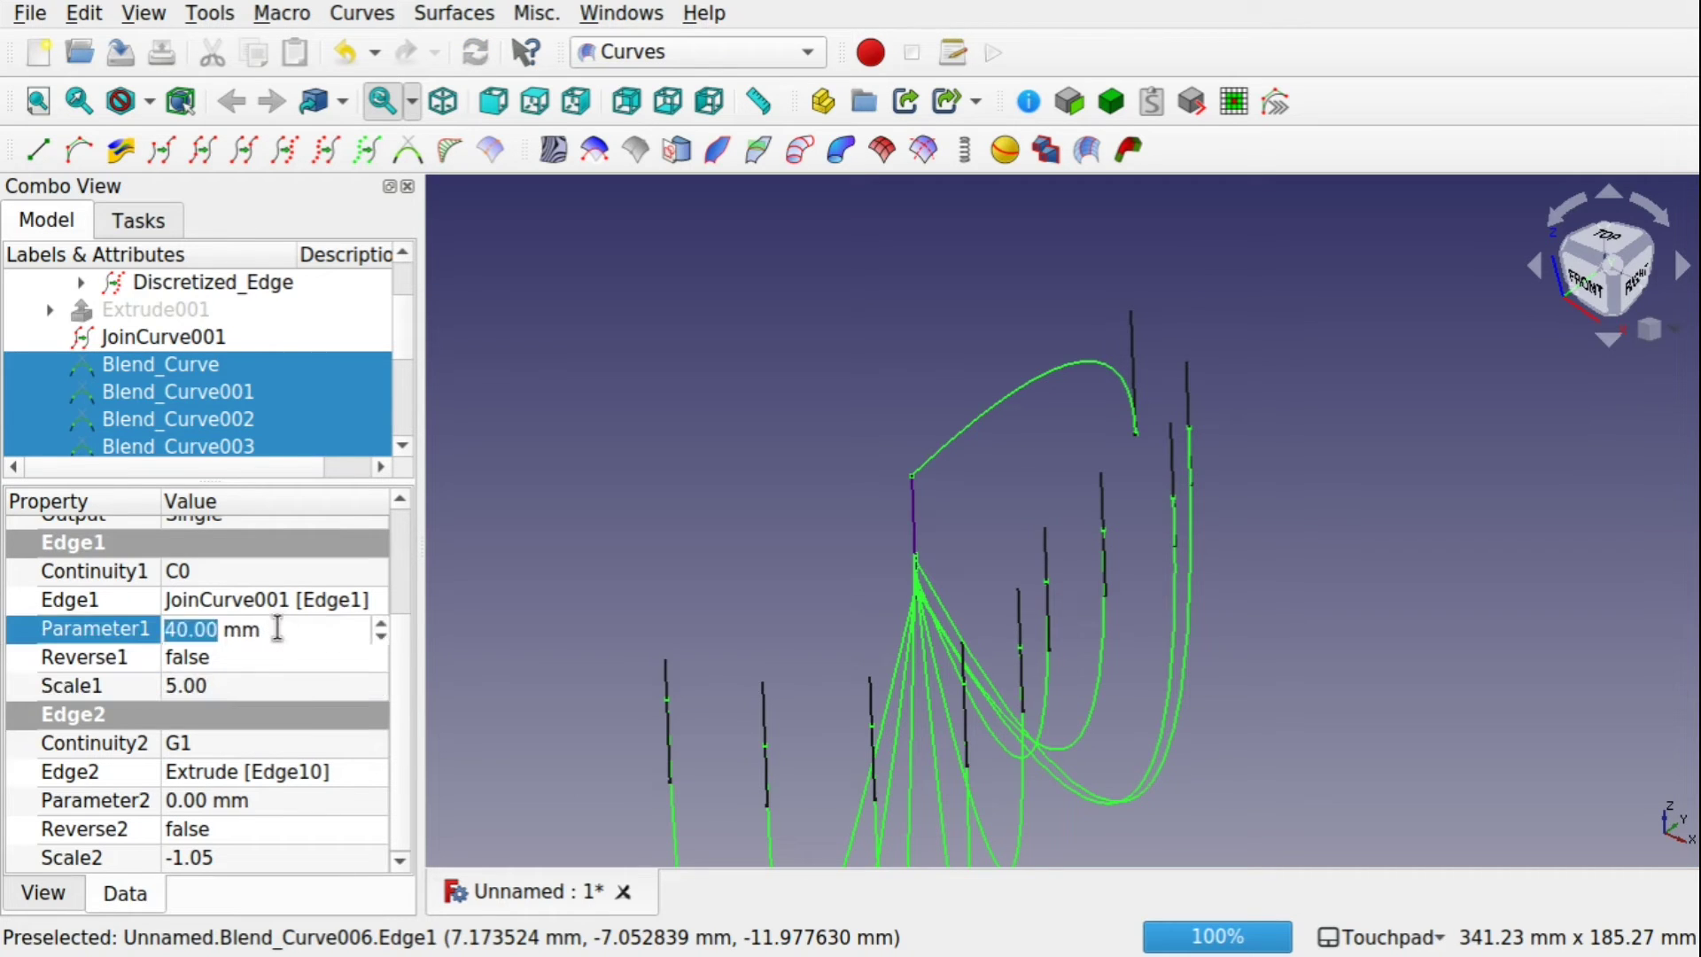
type("0")
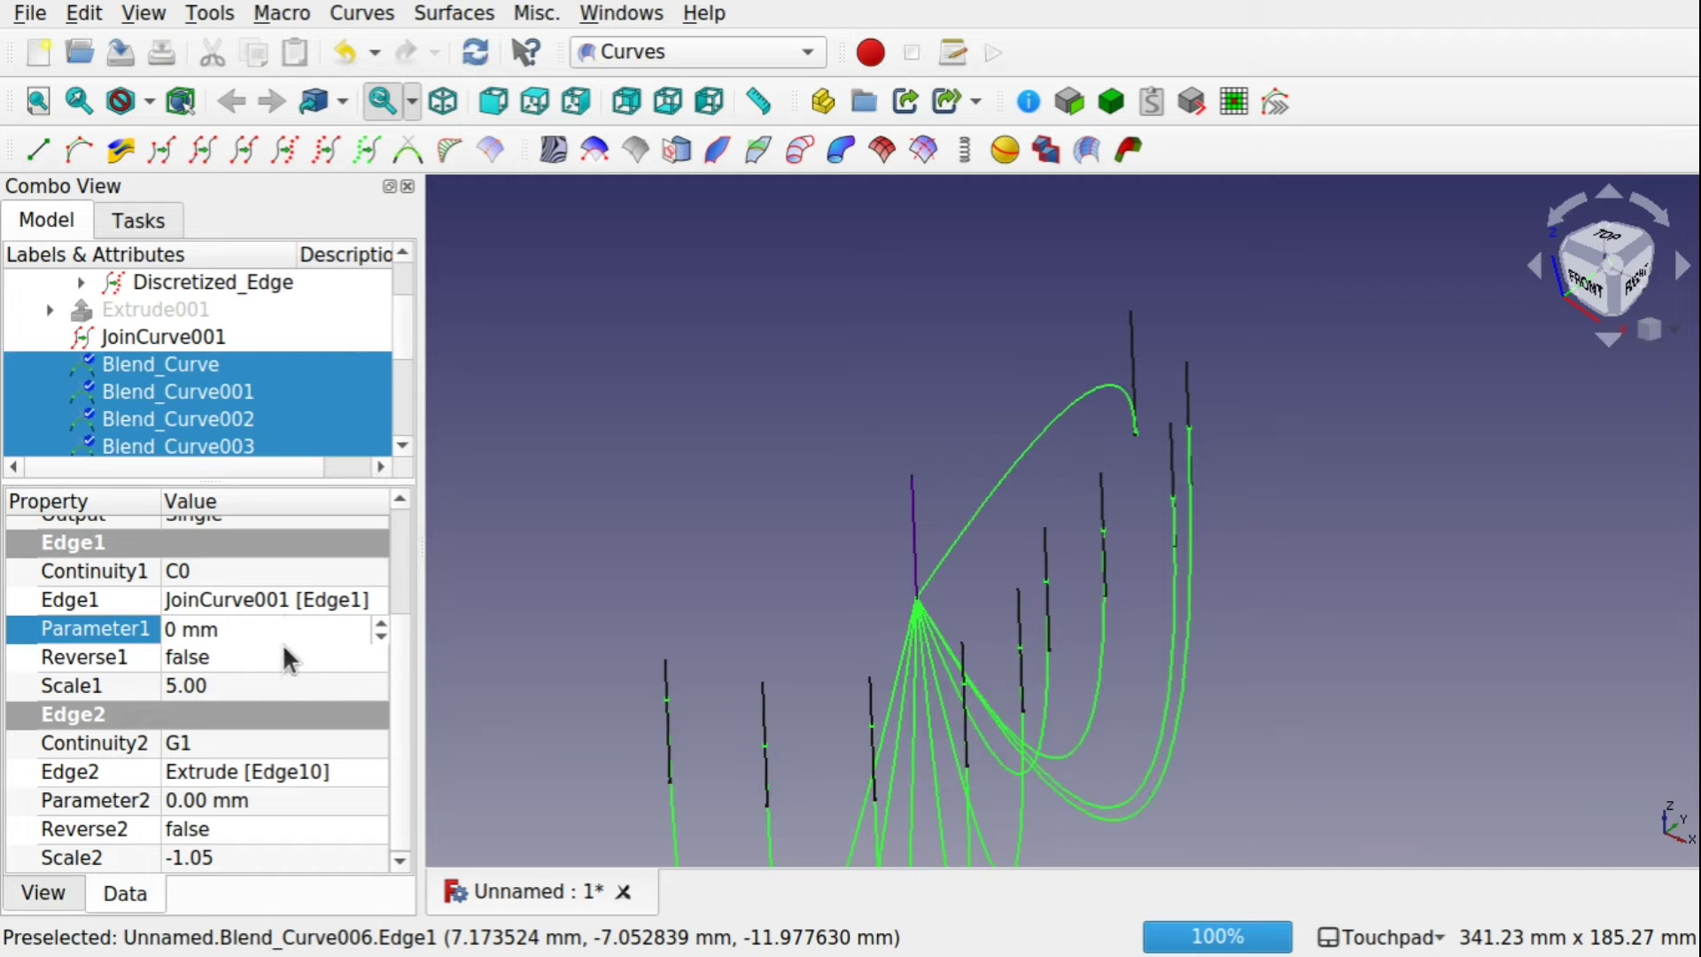
left_click(283, 648)
left_click(266, 629)
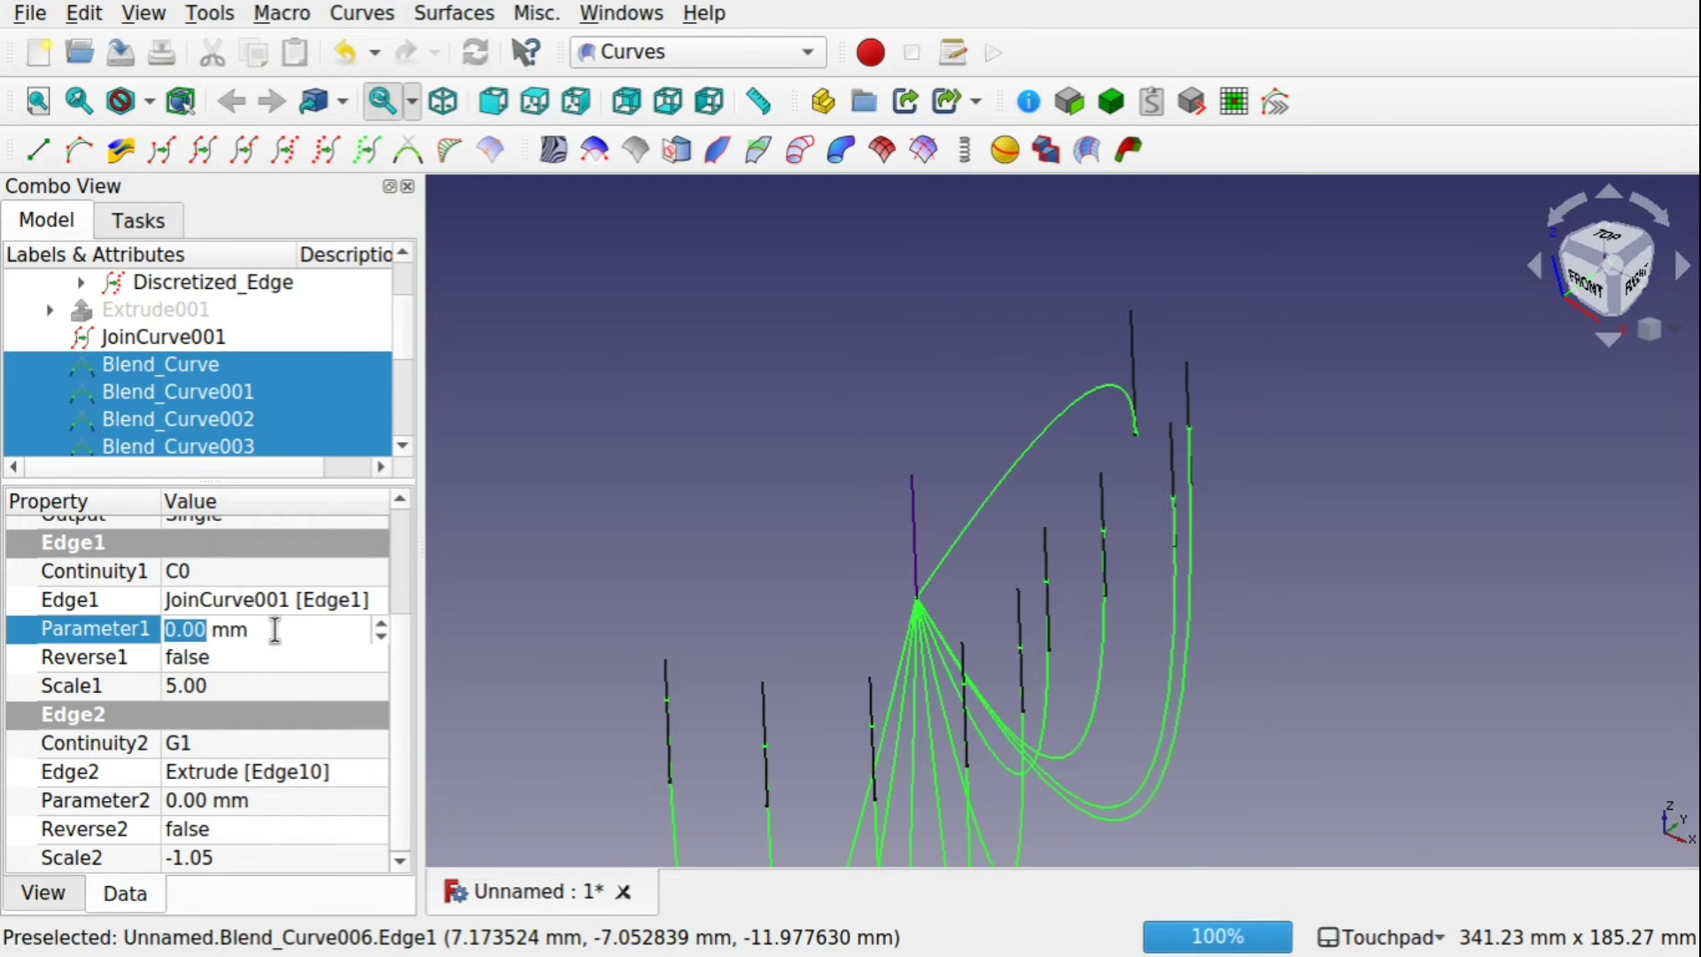
type("40")
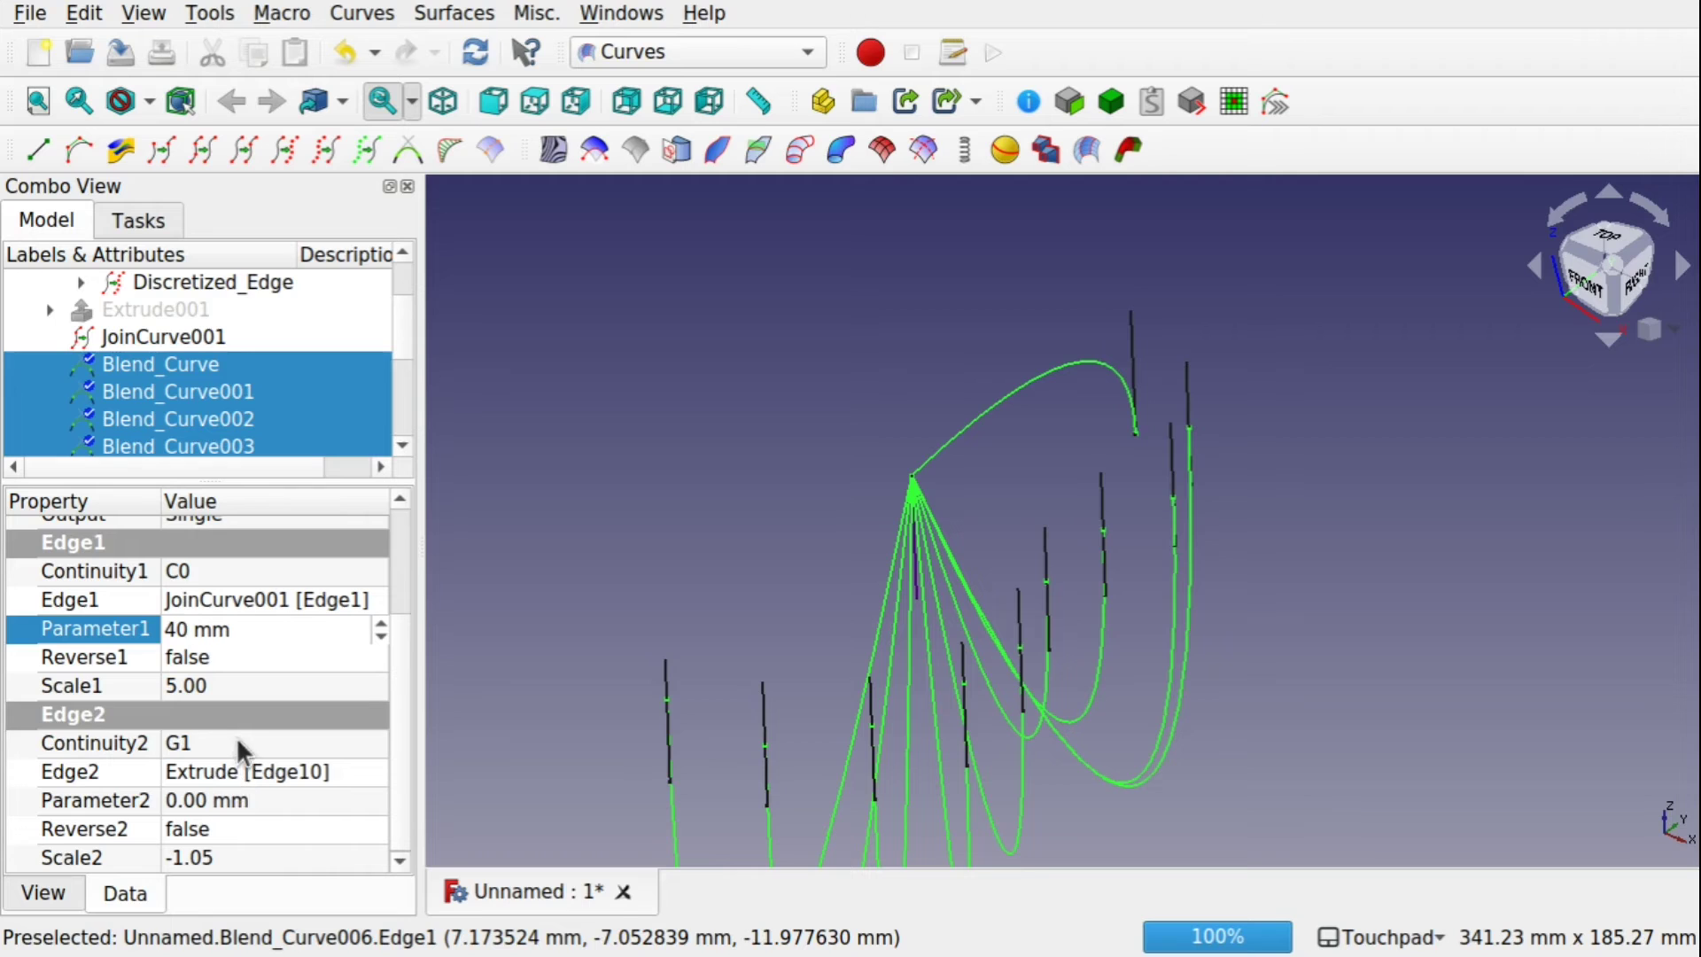
Switch Continuity2 of the selected blend curves to C0 and back to G1 so G1 applies to all of them
left_click(236, 740)
left_click(238, 740)
left_click(243, 714)
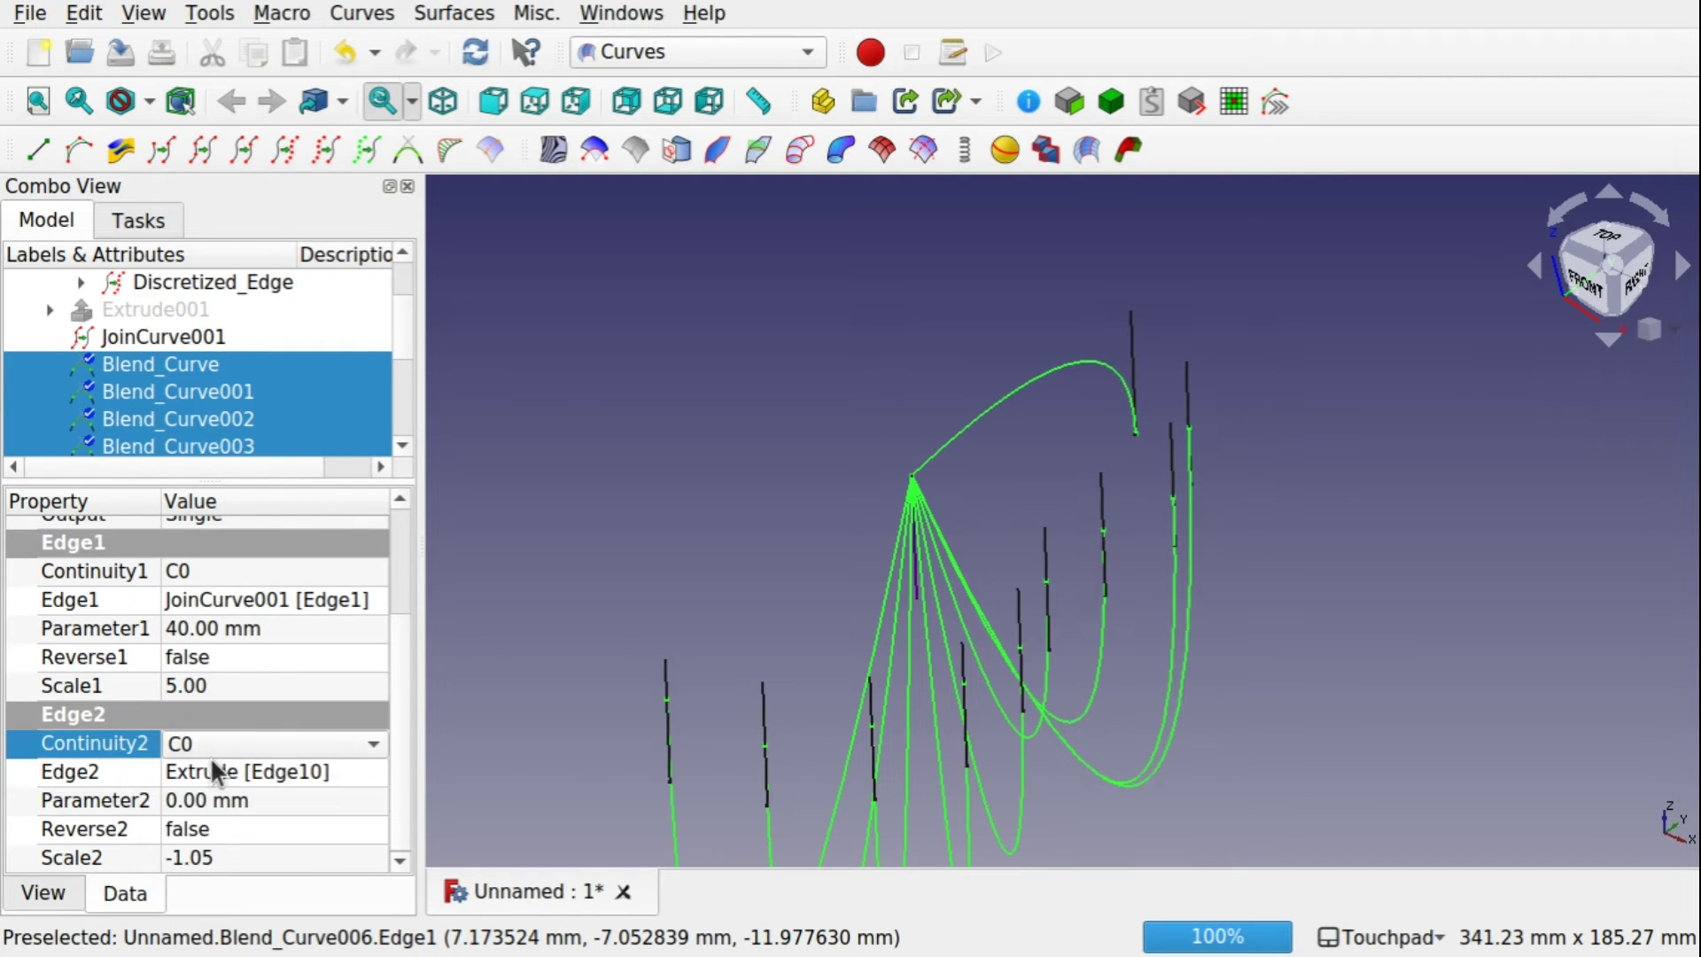
left_click(237, 748)
left_click(220, 774)
Set Scale2 of all the selected blend curves to -1.05, entering -1.01 first to apply the change to every curve
left_click(259, 802)
left_click(266, 803)
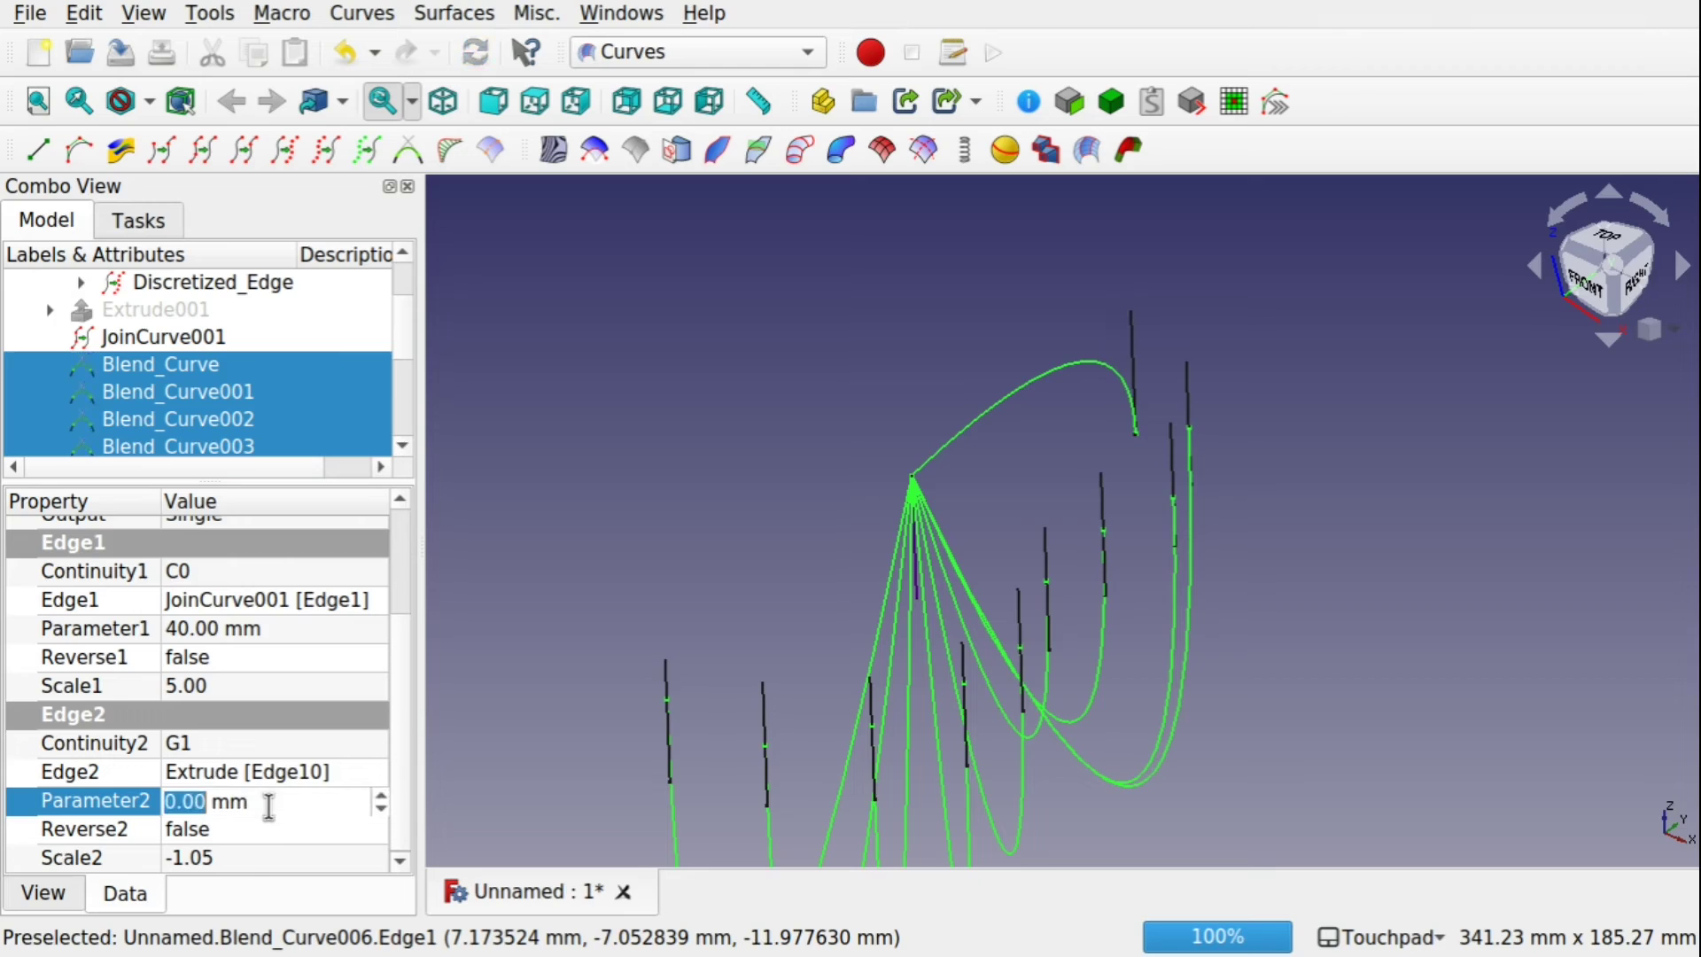
left_click(248, 855)
left_click(249, 855)
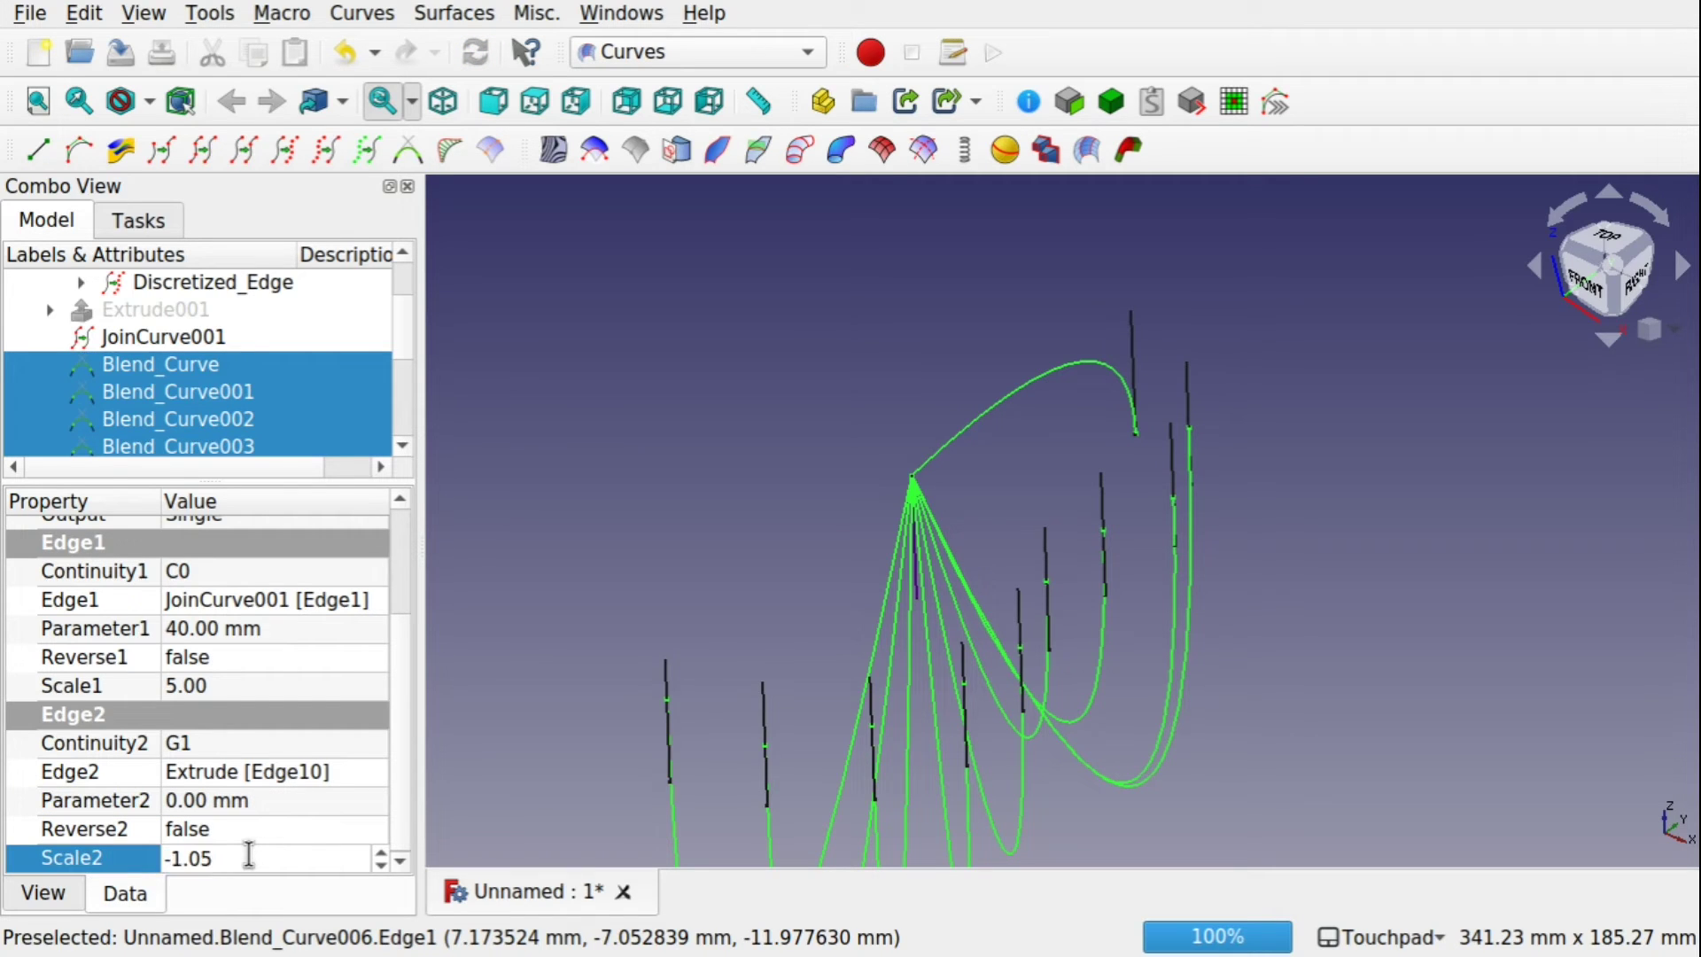
key("BackSpace")
type("1")
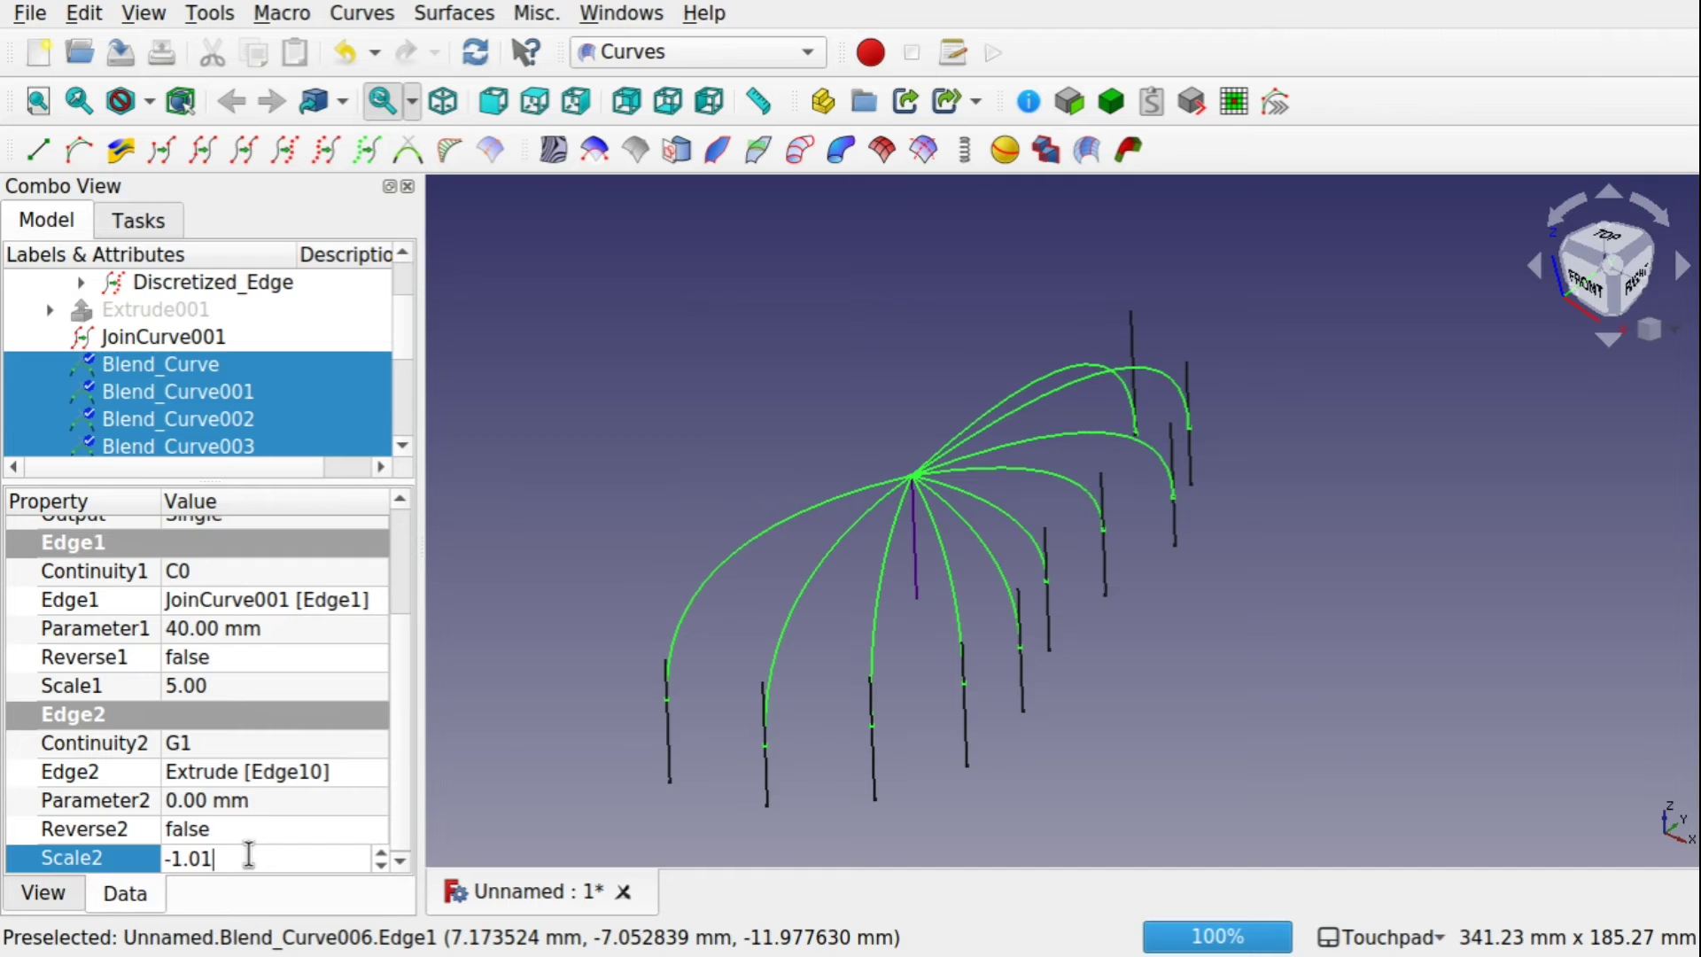
key("BackSpace")
type("5")
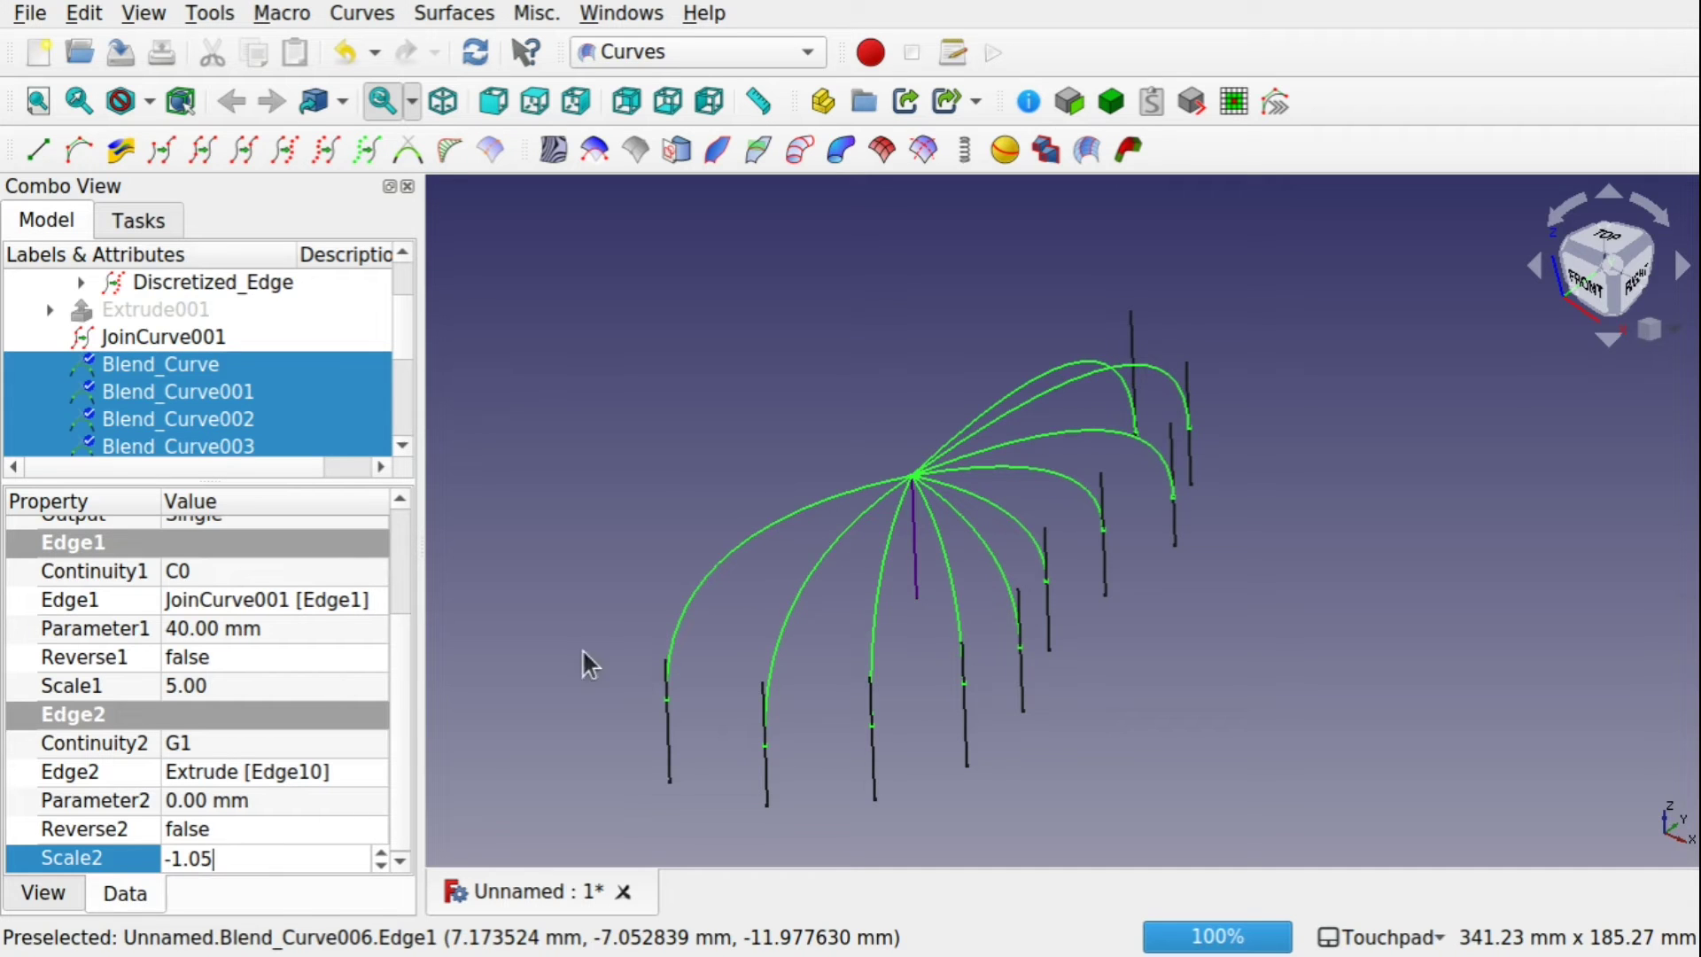
Set Scale2 of only the outermost blend curve, Blend_Curve009, to -0.60 to flatten its arch
left_click_drag(736, 685, 968, 562, "shift")
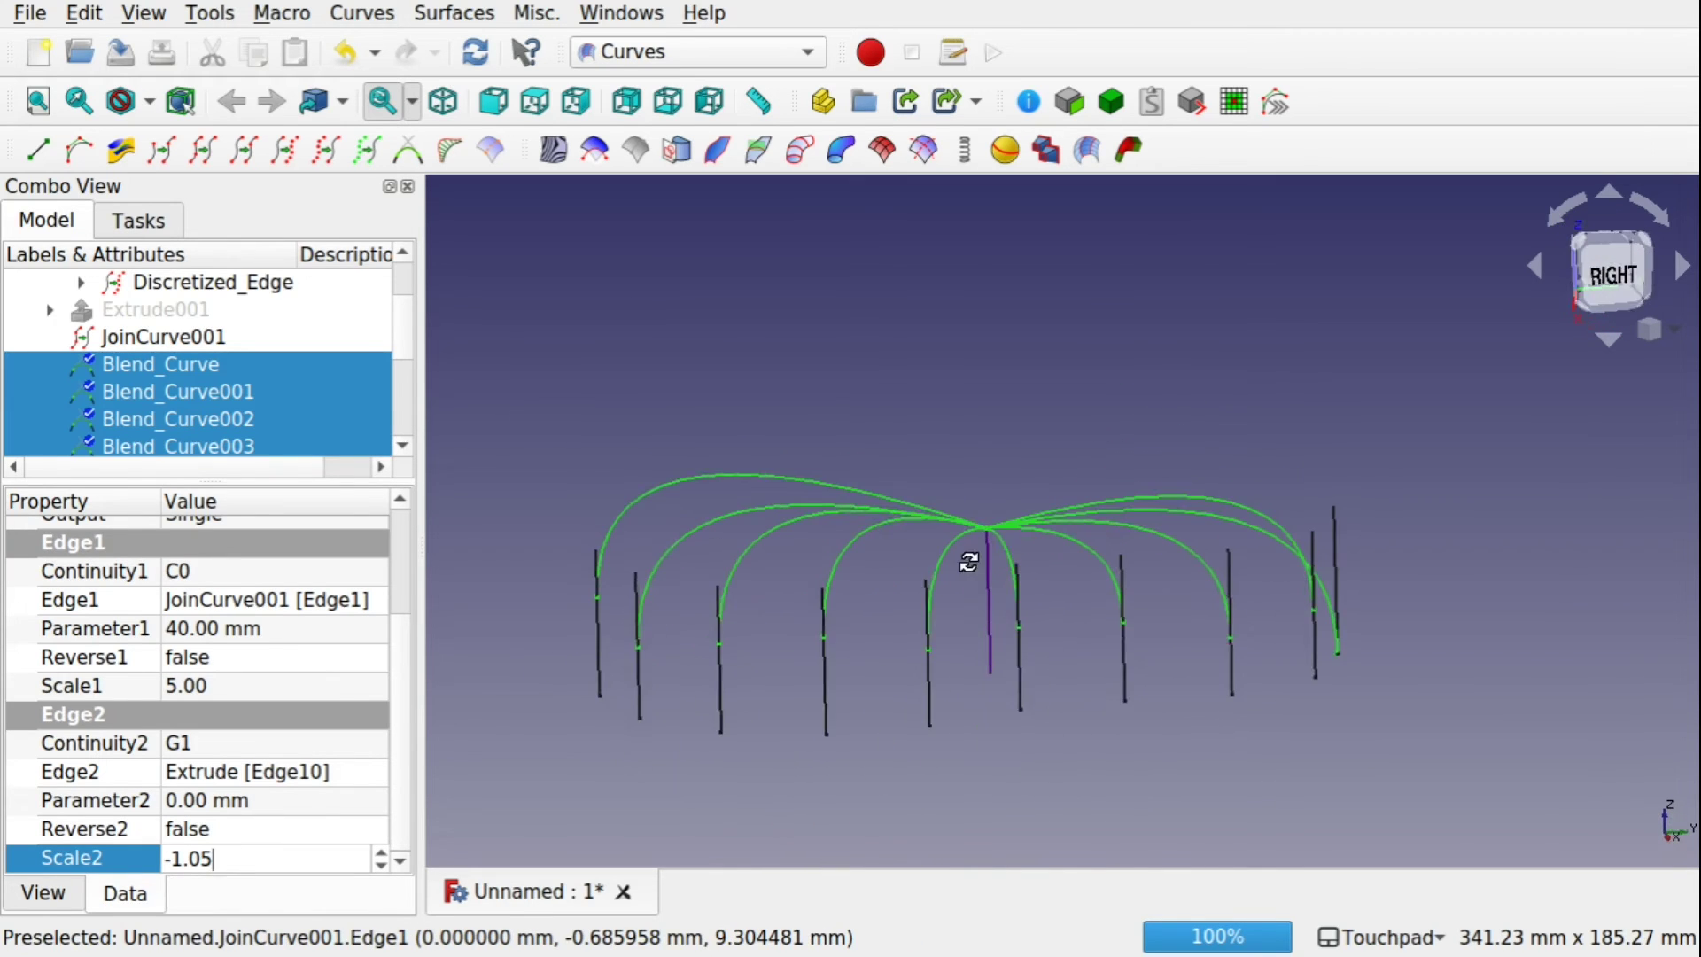
left_click_drag(1178, 539, 1043, 608, "shift")
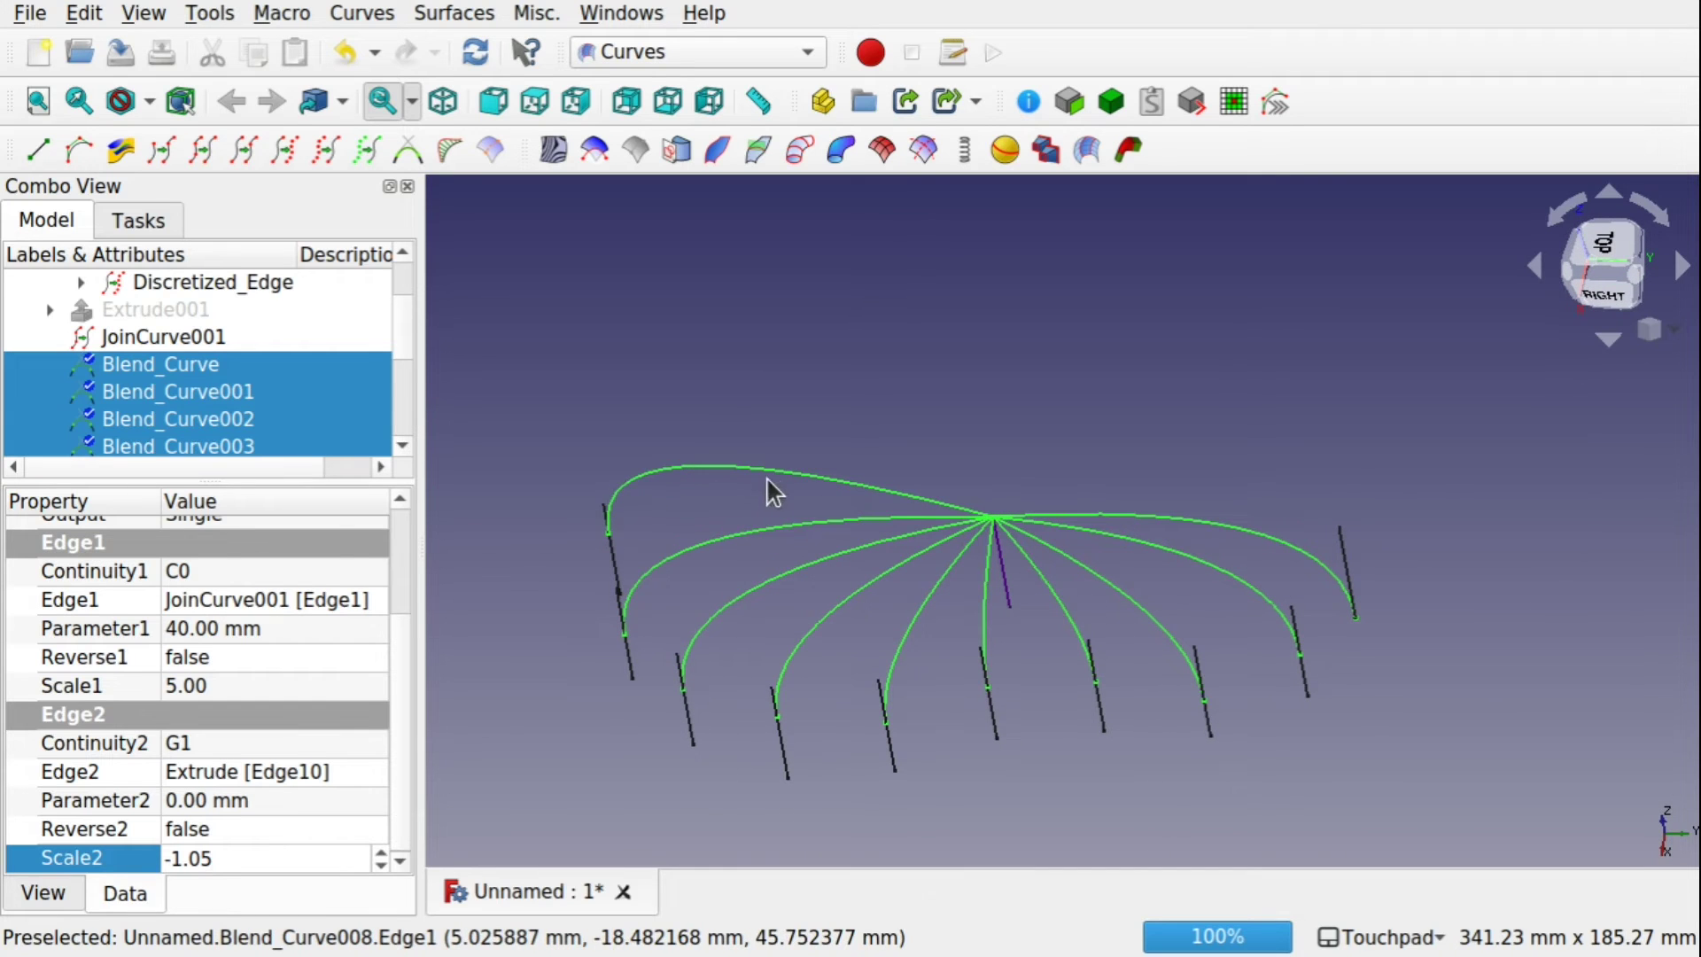
left_click(789, 470)
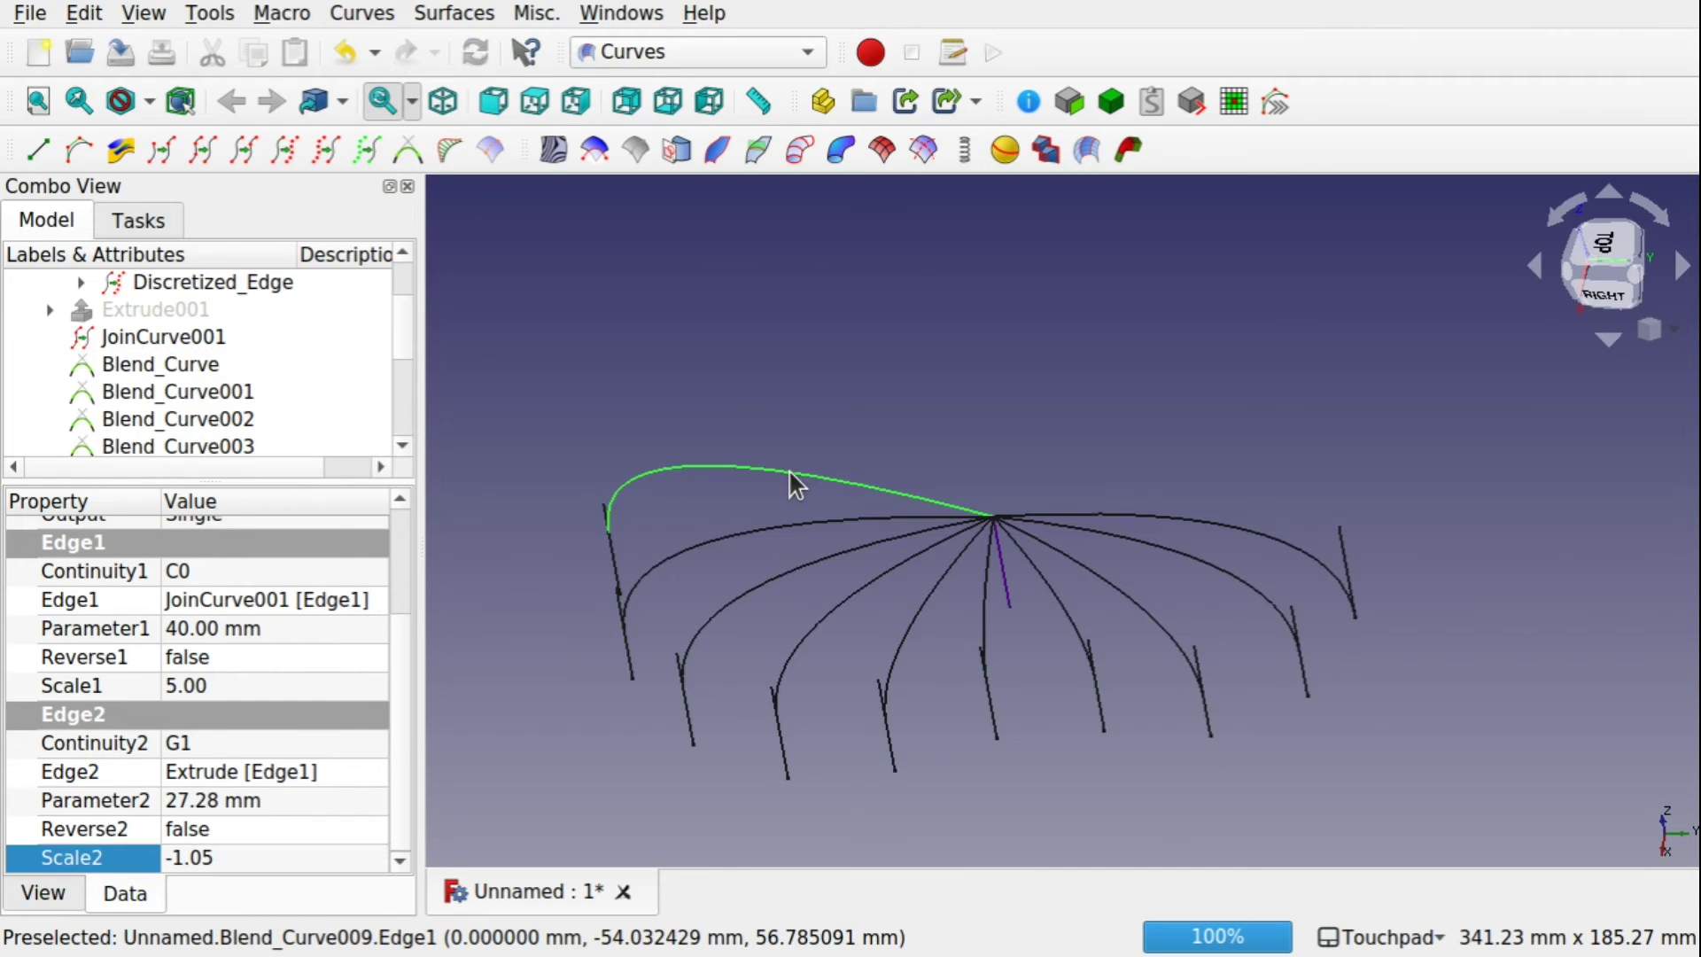
left_click(319, 853)
scroll(320, 852, "up", 4)
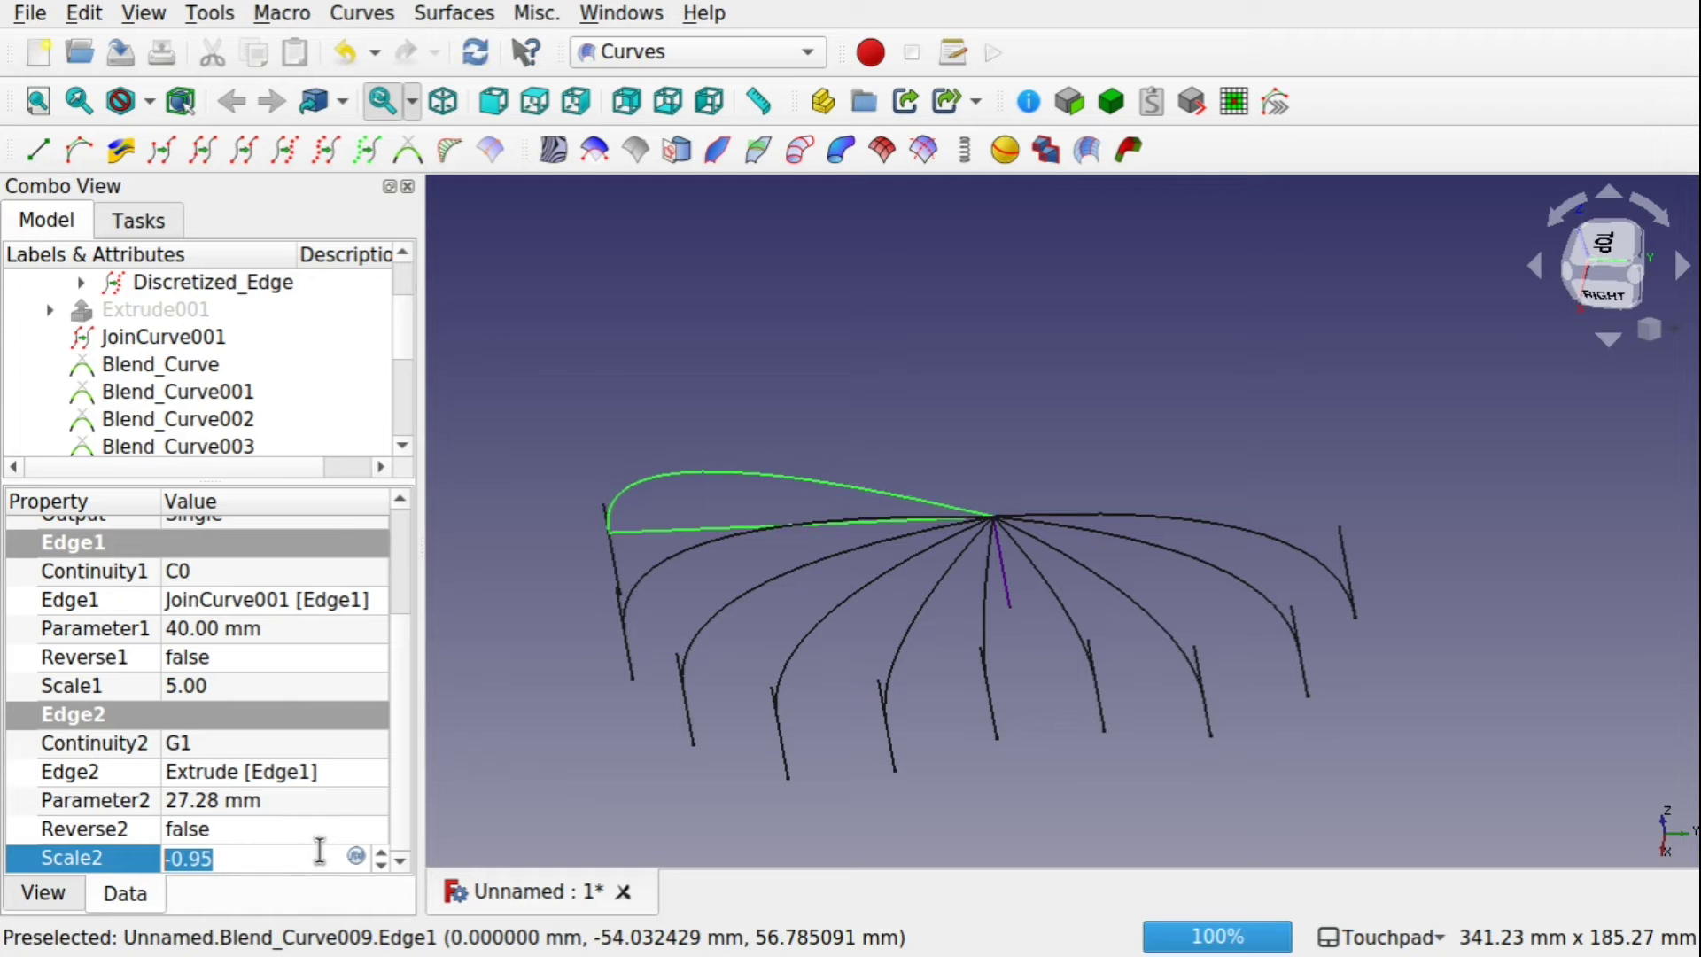
scroll(319, 852, "up", 1)
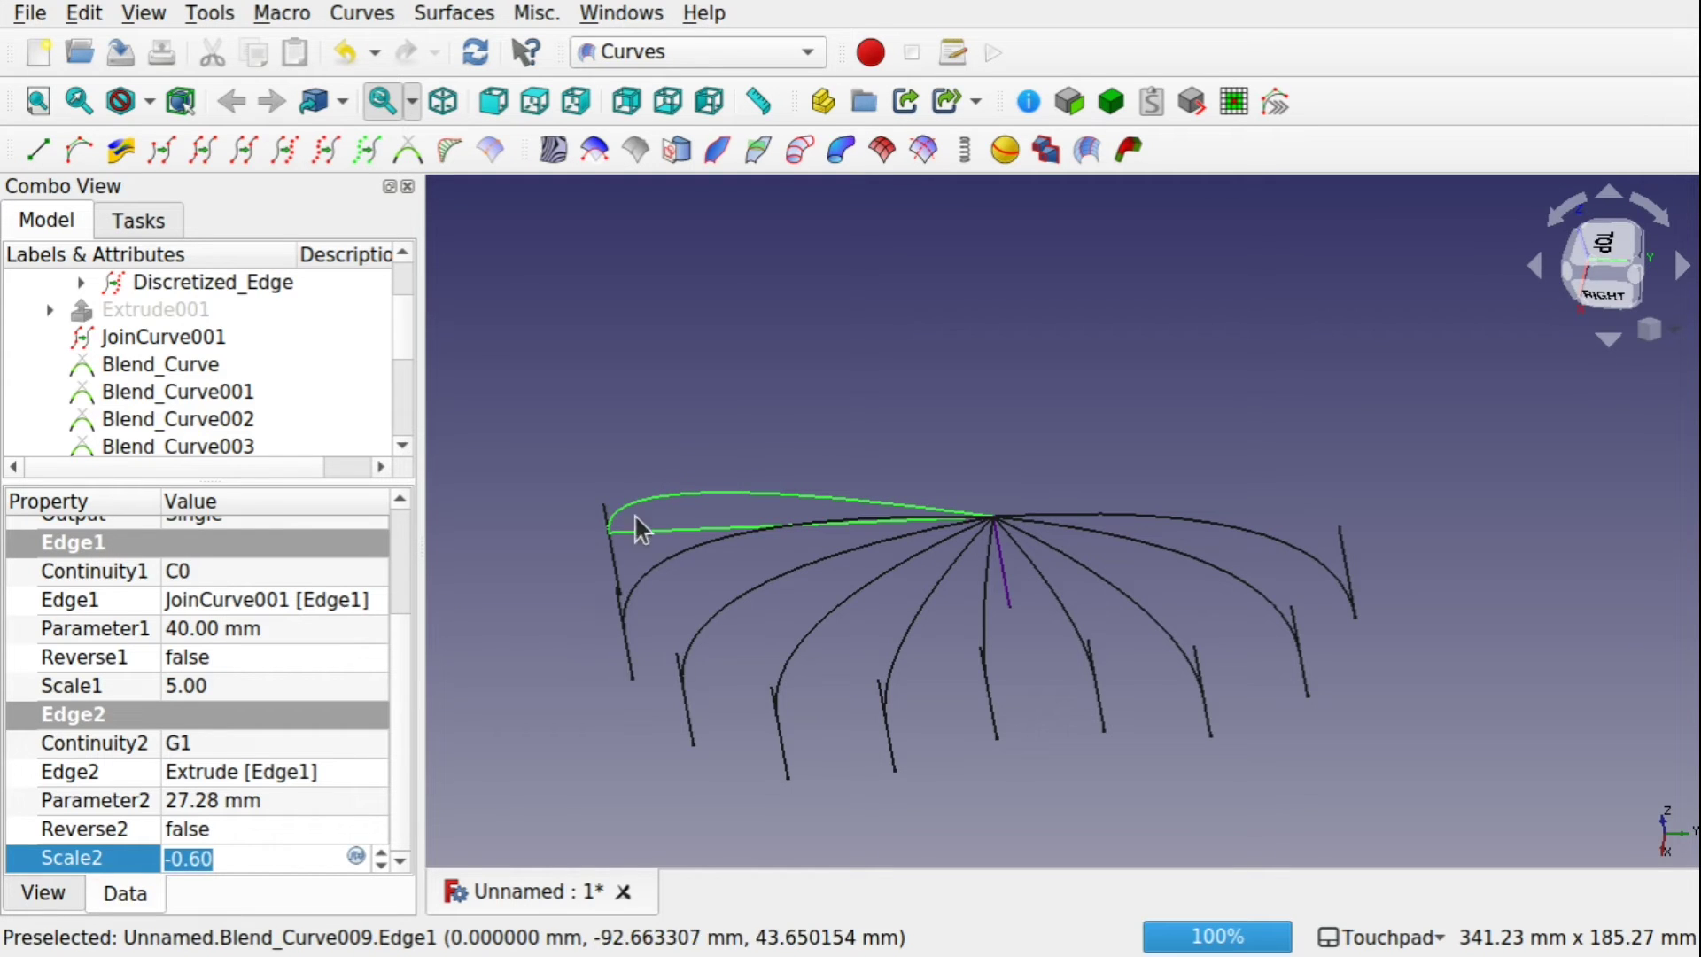
left_click_drag(742, 512, 902, 610, "alt")
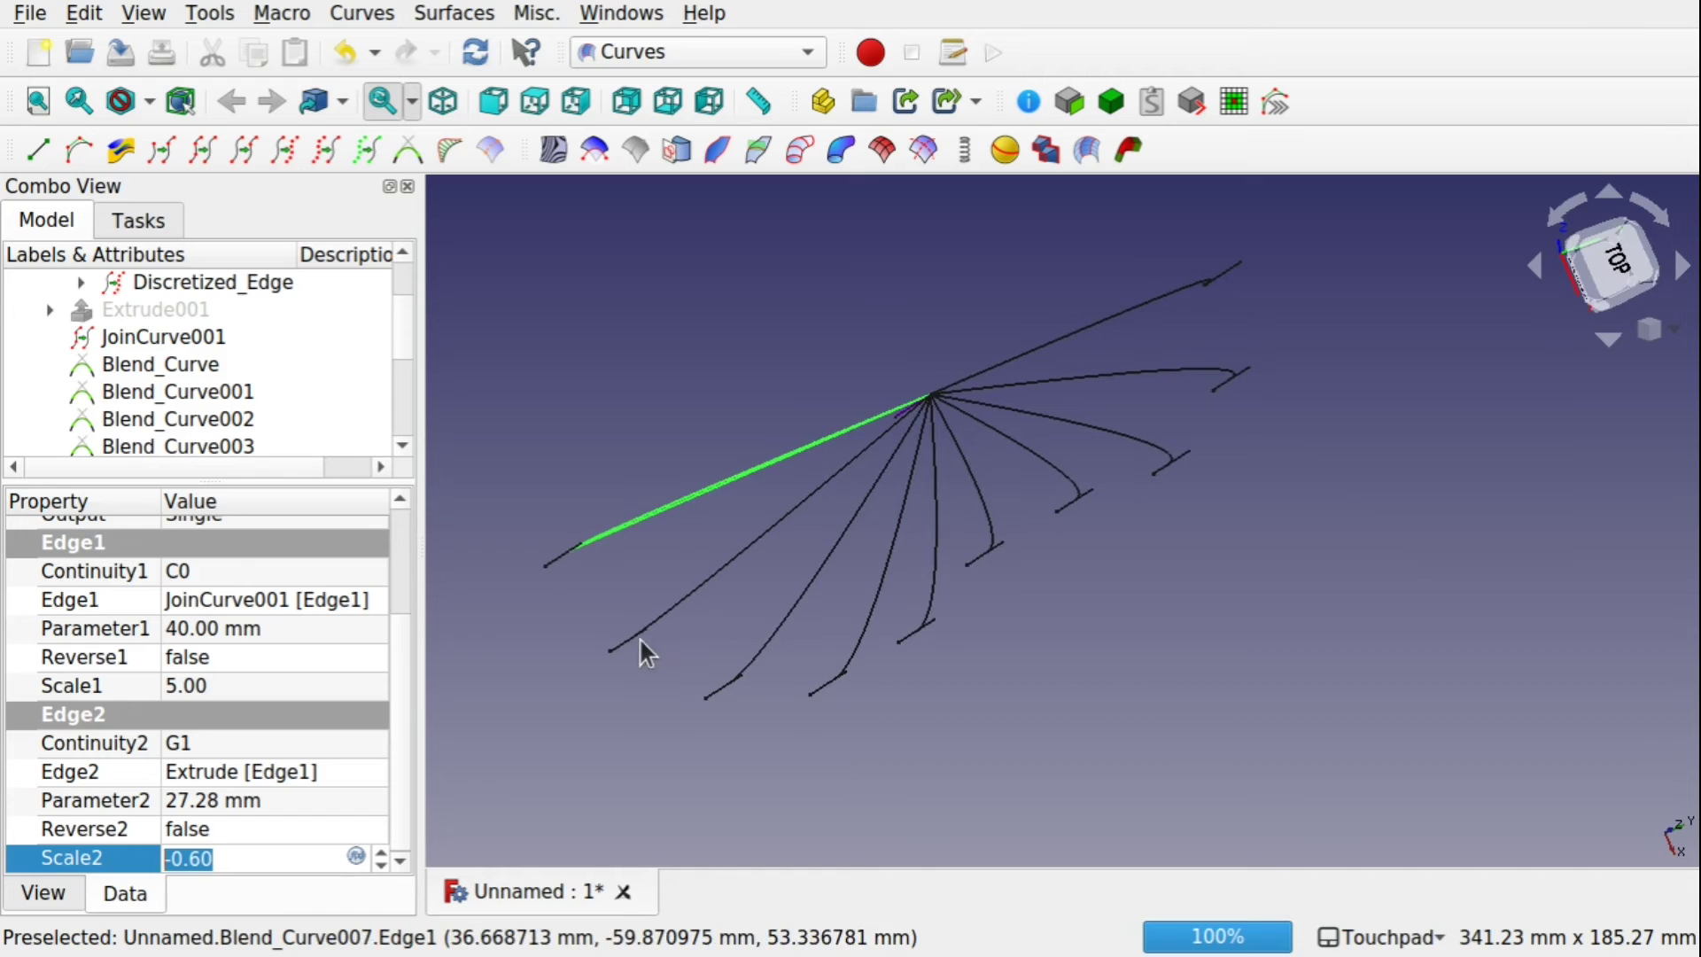
left_click(598, 614)
left_click_drag(784, 524, 826, 447, "alt")
Switch to the Part workbench and save the document under the file name "freecad - bike seat"
left_click(681, 51)
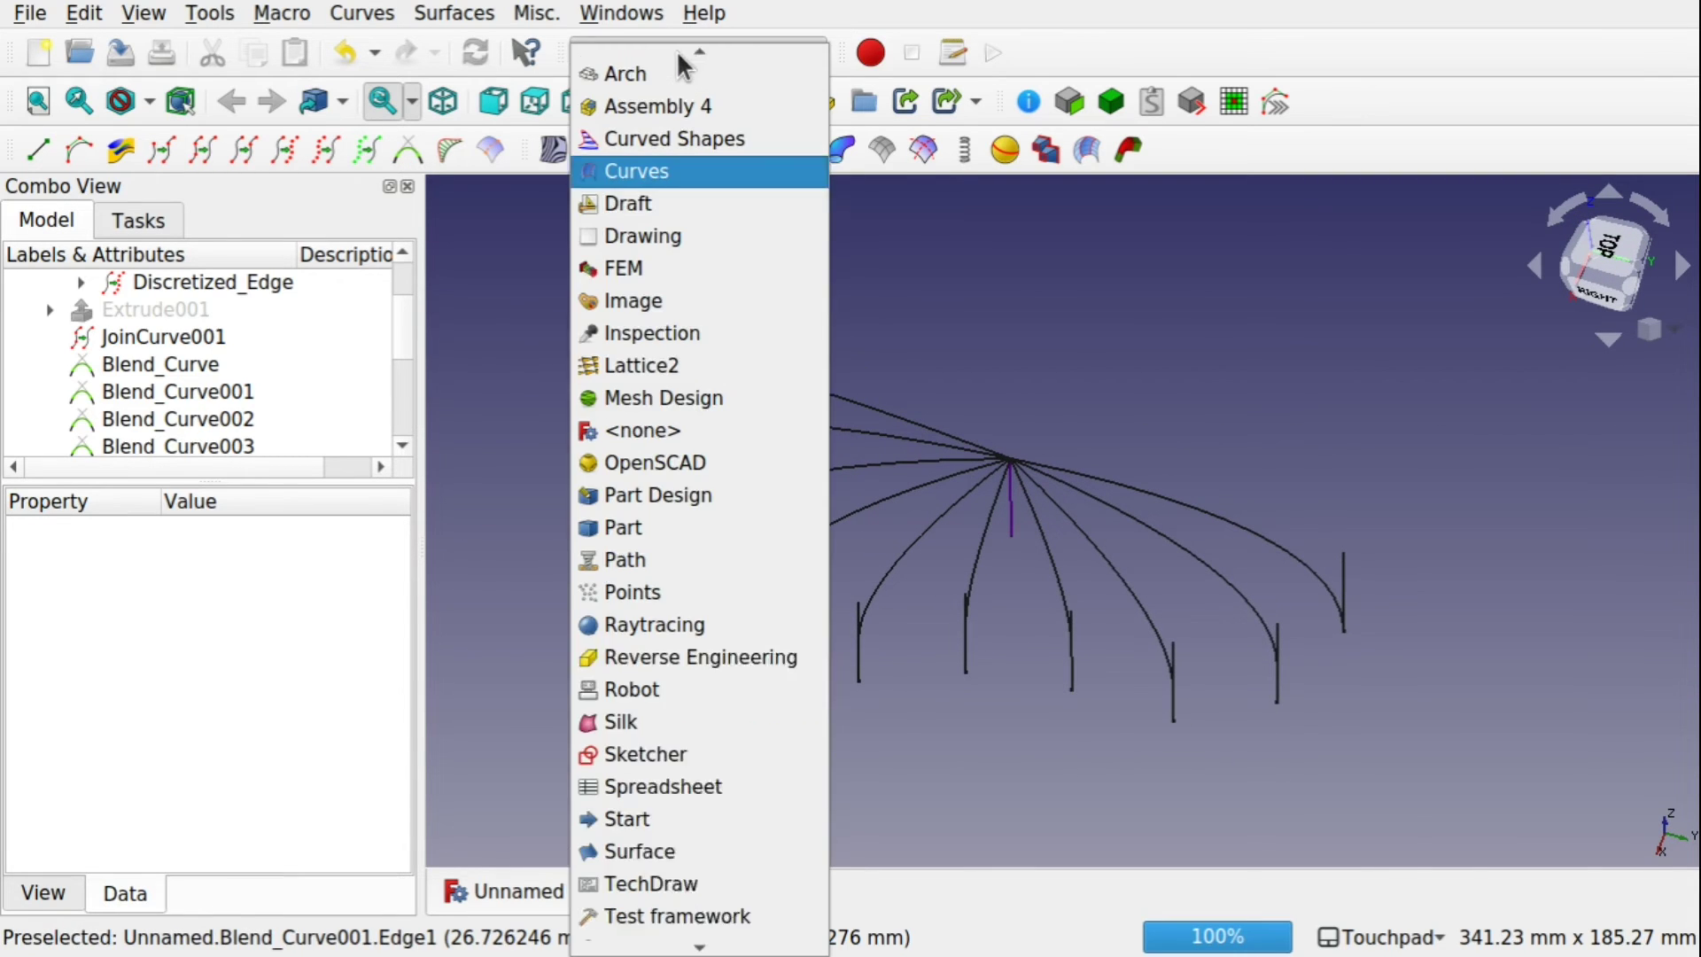
left_click(609, 546)
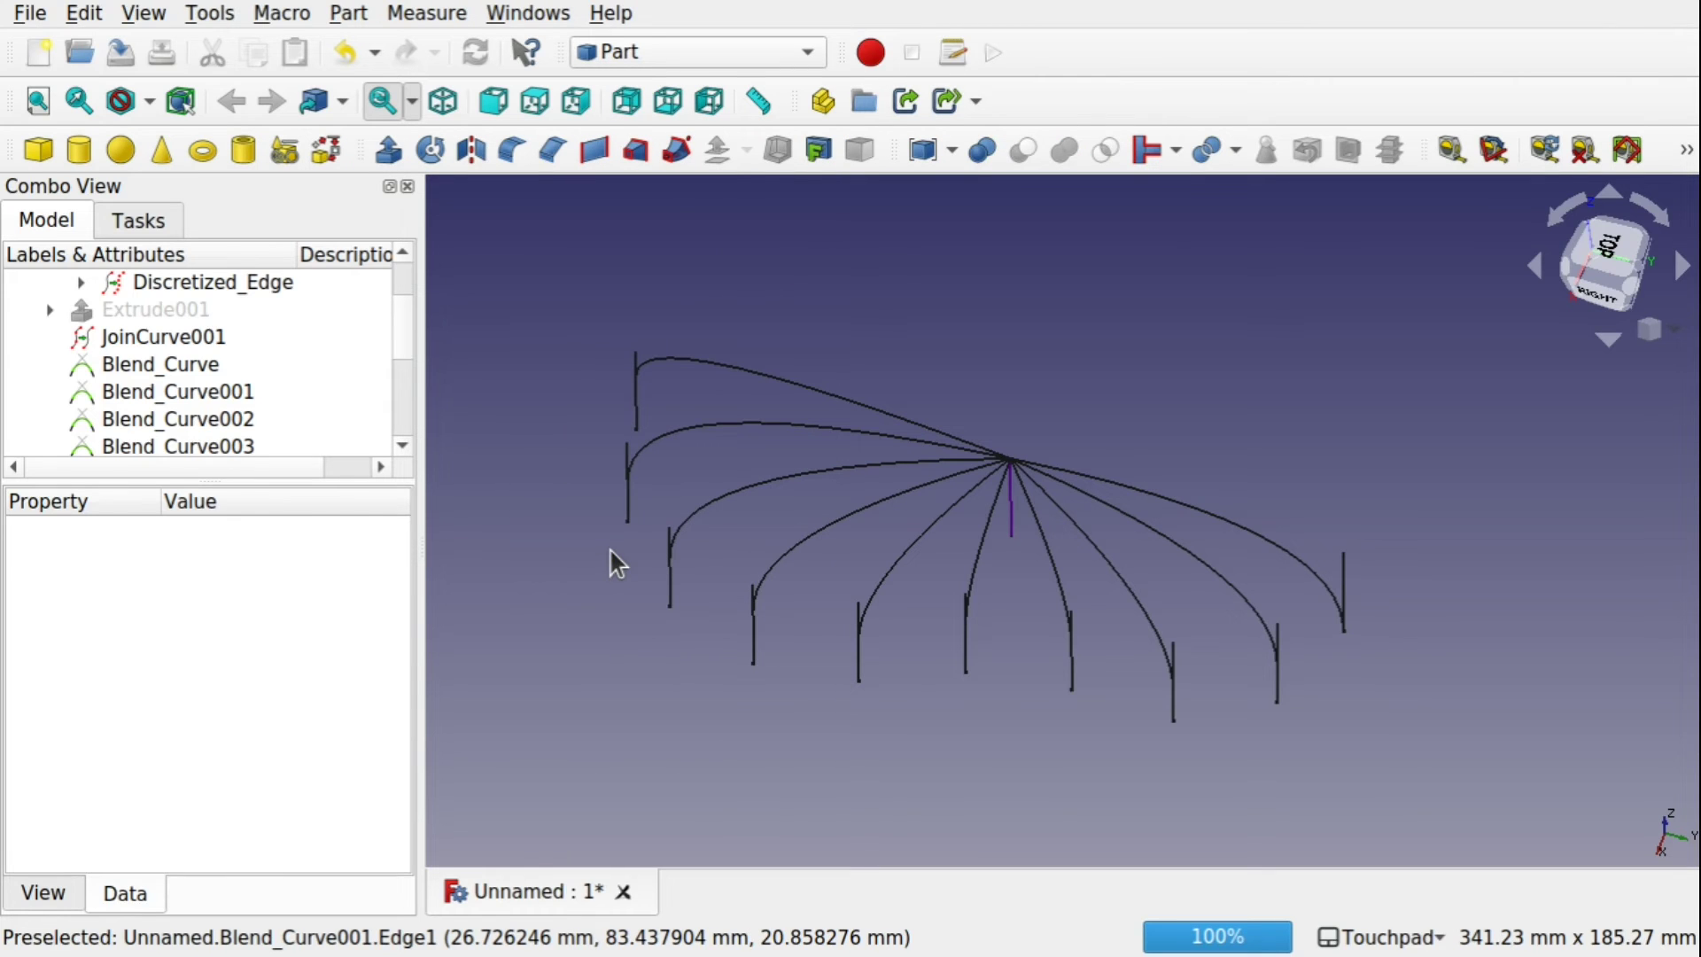
left_click(18, 12)
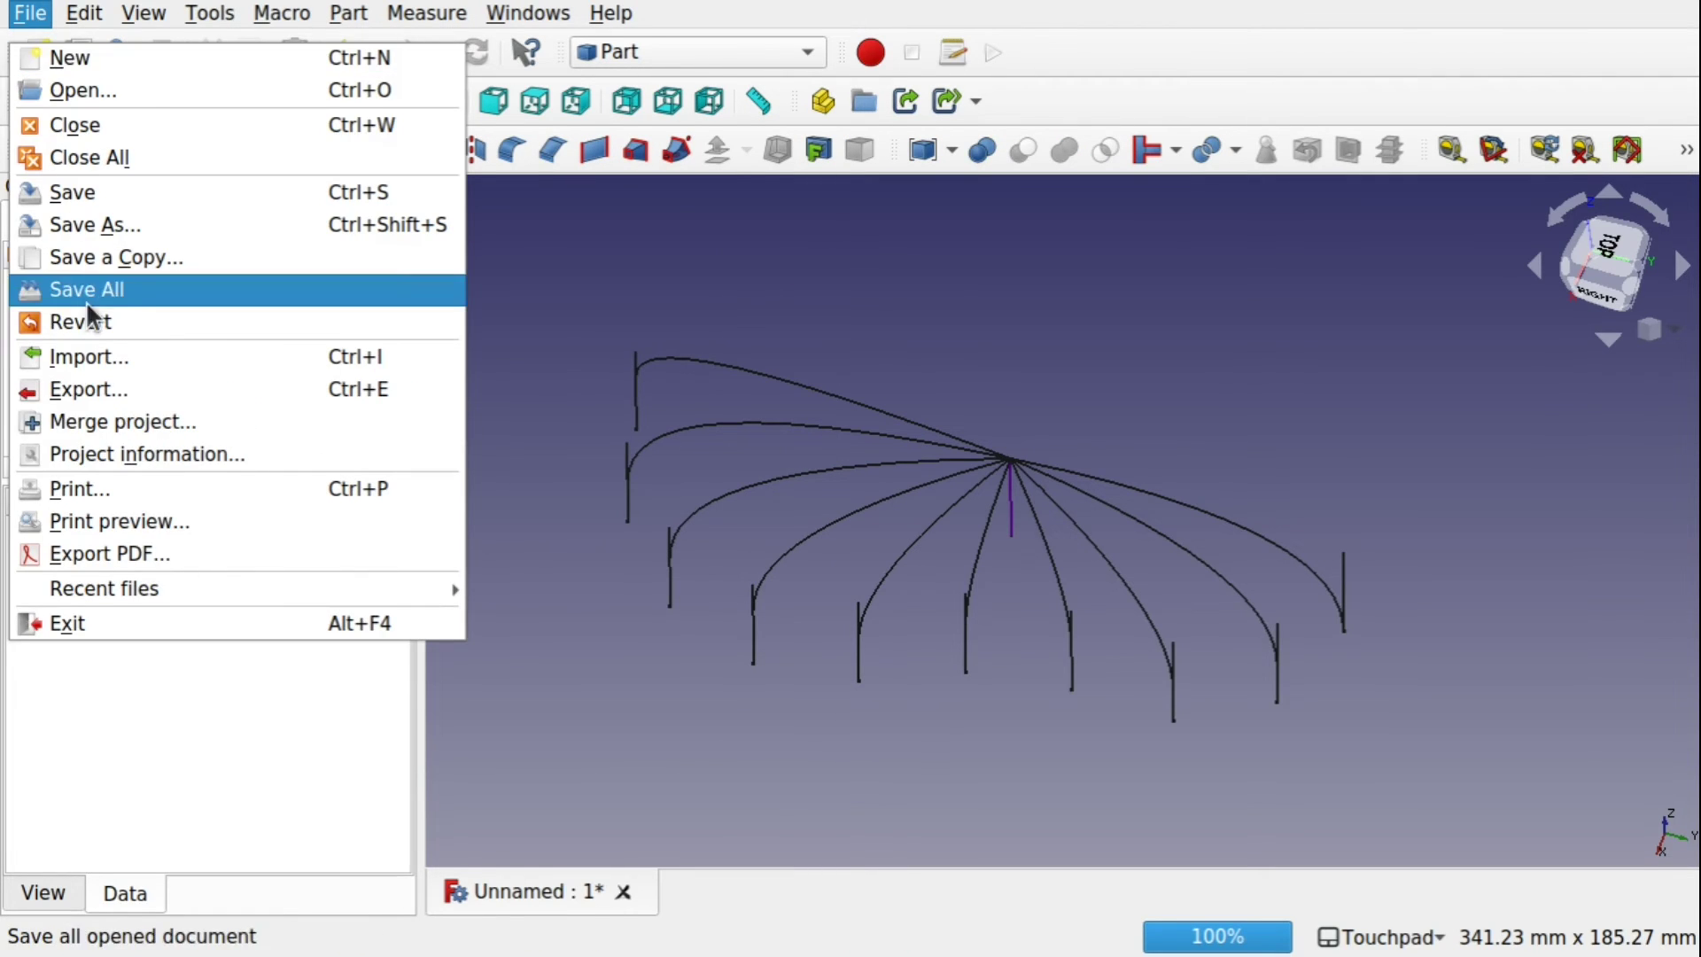
left_click(167, 233)
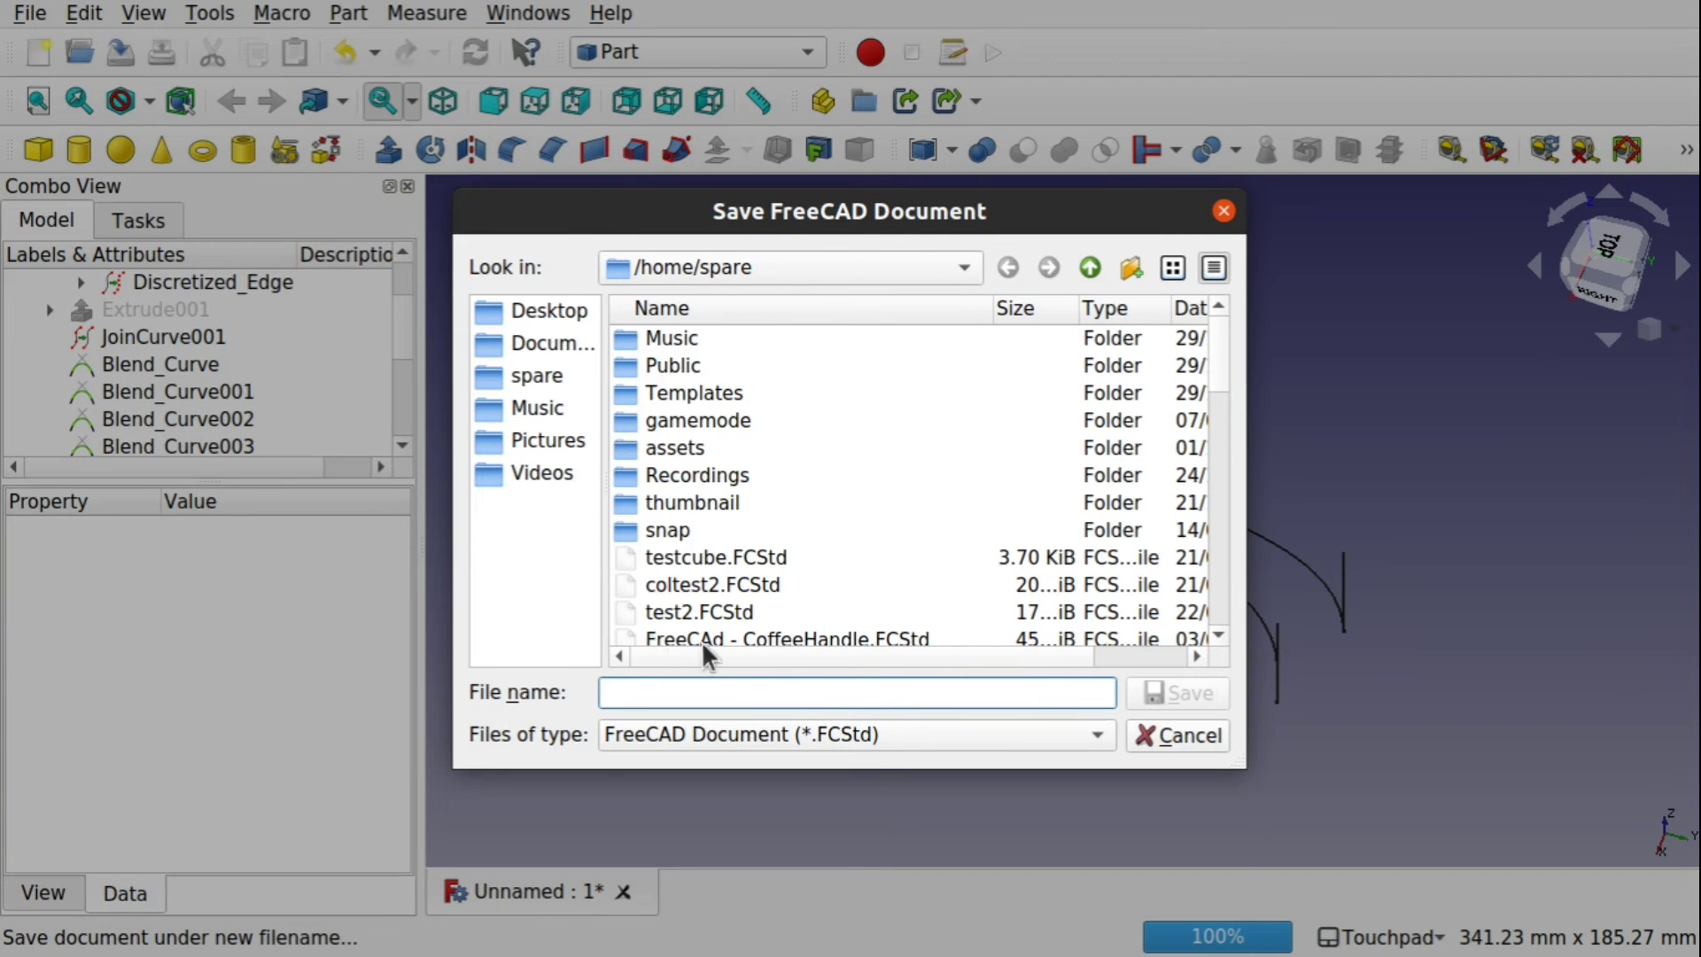
type("freeca")
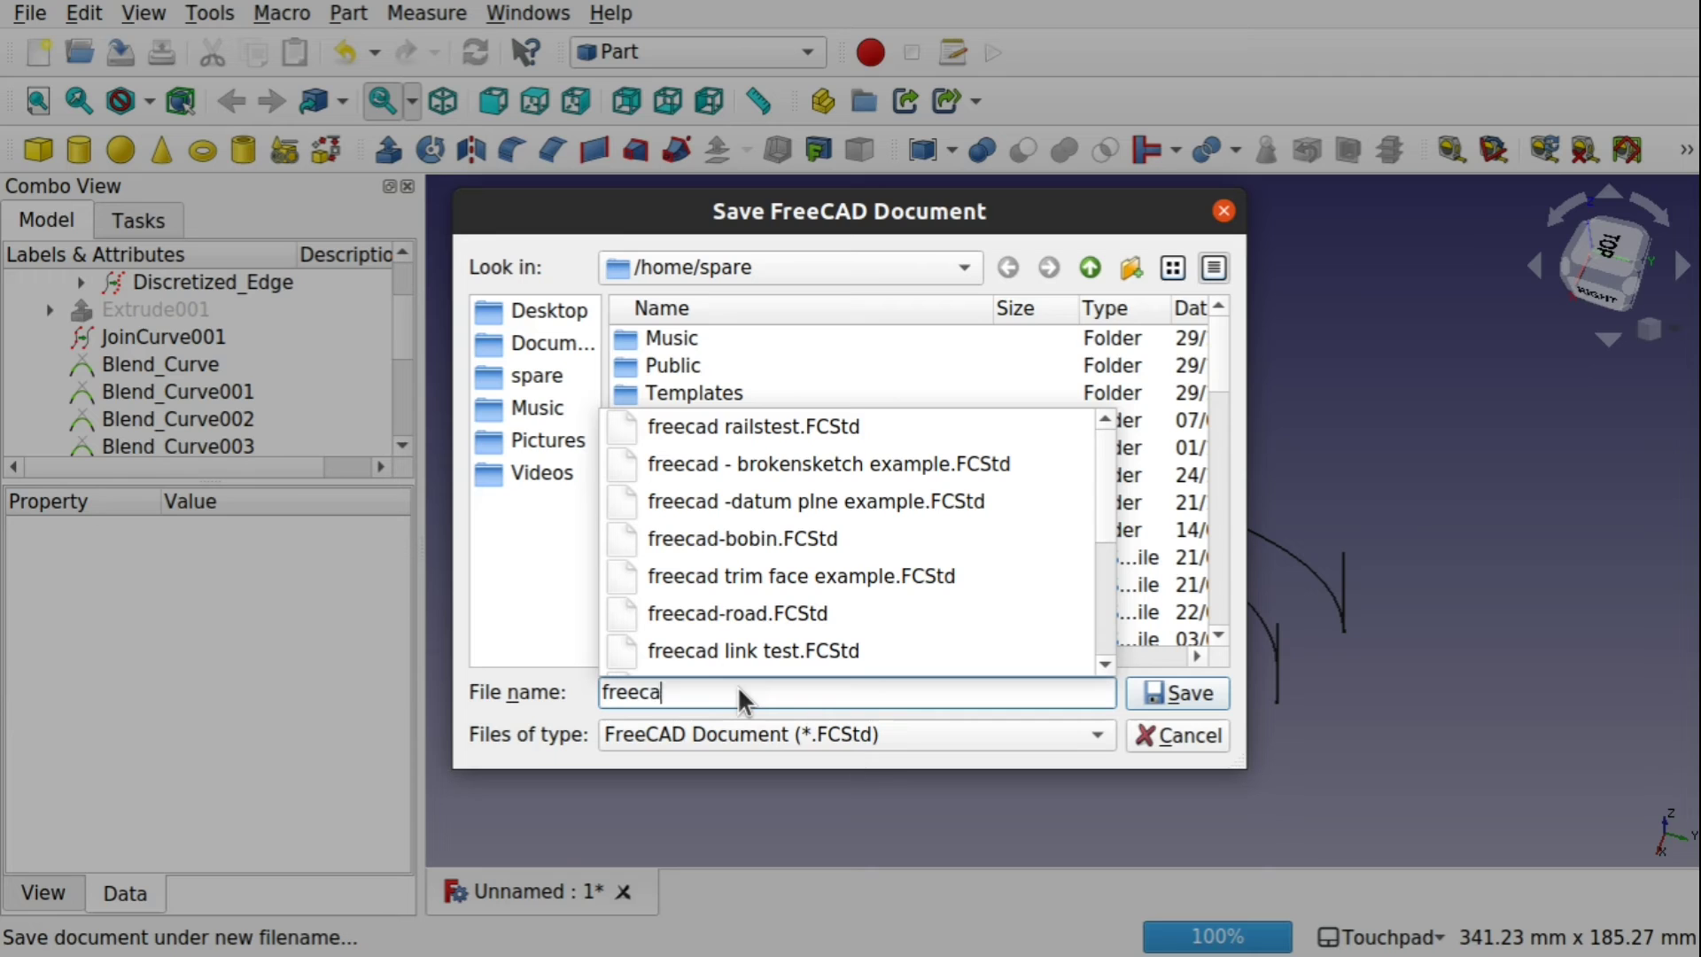
type("d - ")
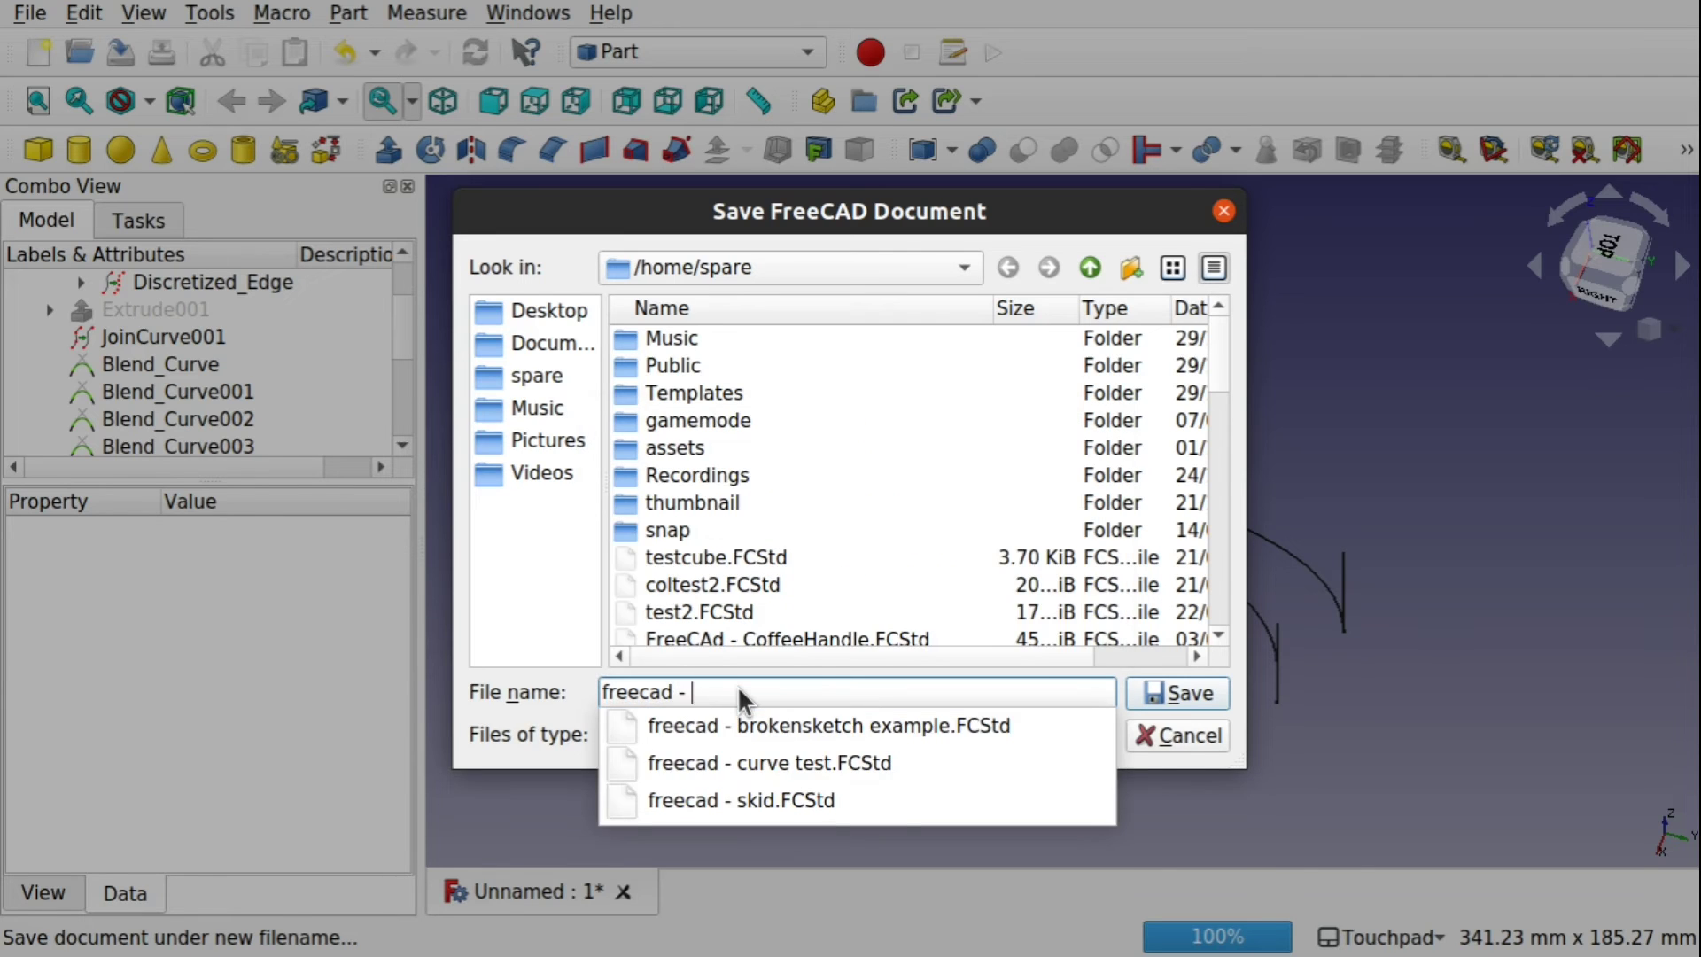
type("bike seat")
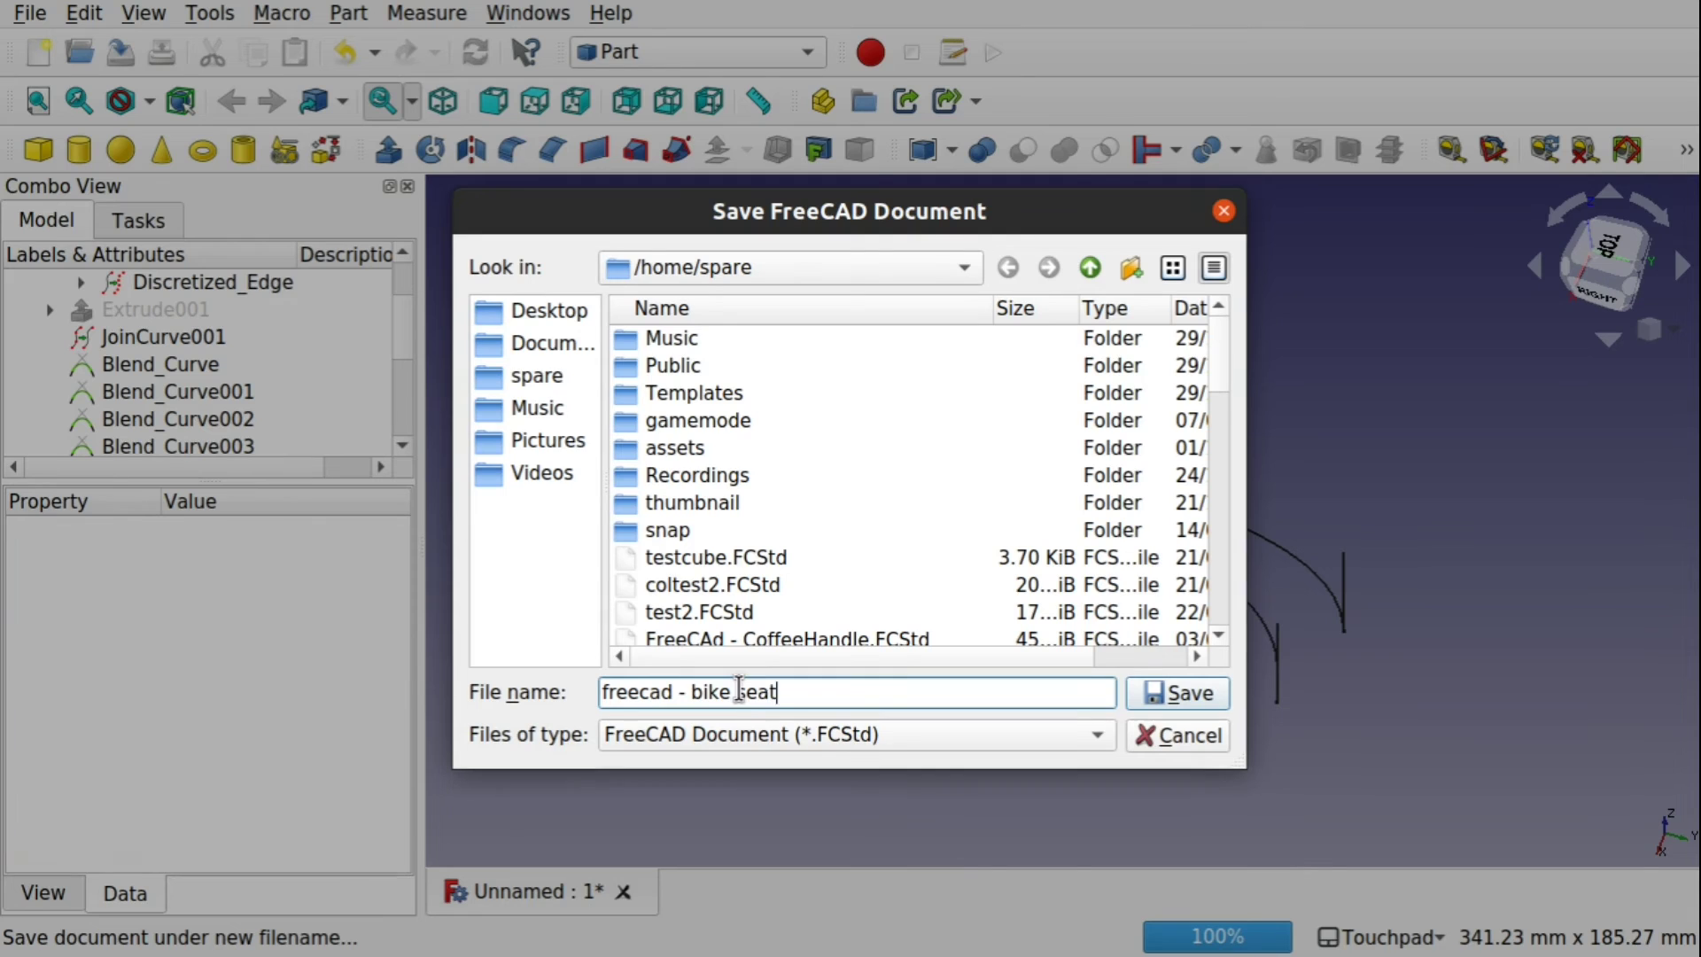
key("Return")
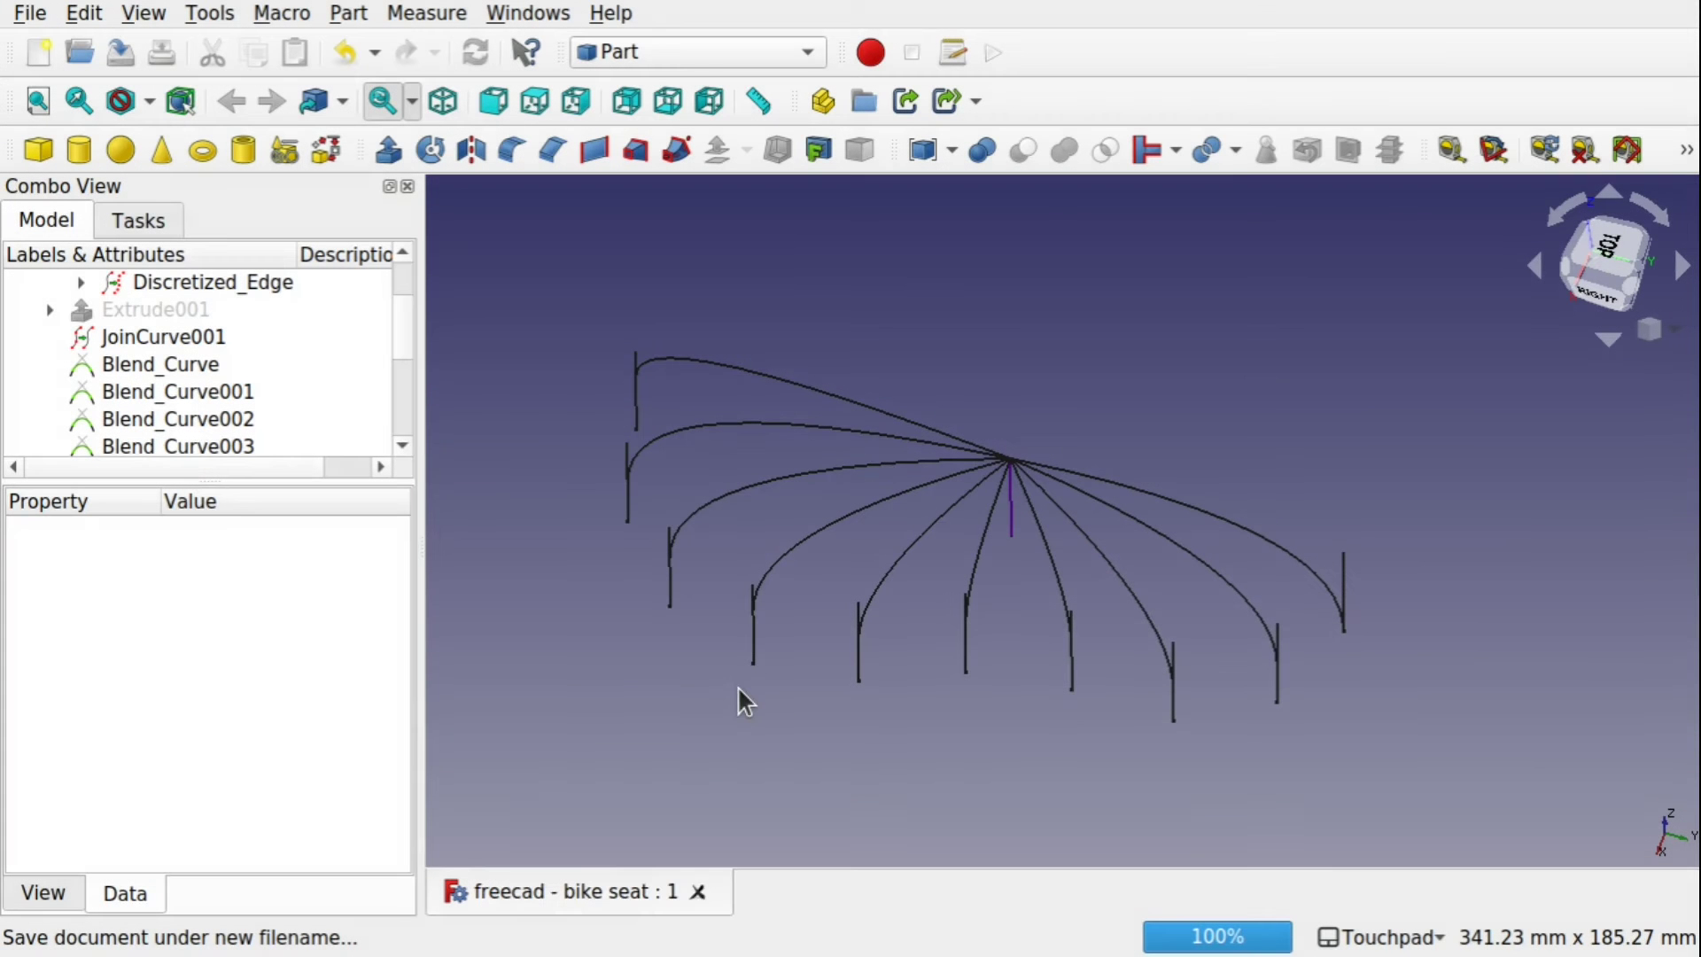
Start a Part Loft and add Blend_Curve, Blend_Curve001 and Blend_Curve002 as its first profiles
middle_click_drag(917, 633, 880, 562)
middle_click_drag(924, 599, 800, 613)
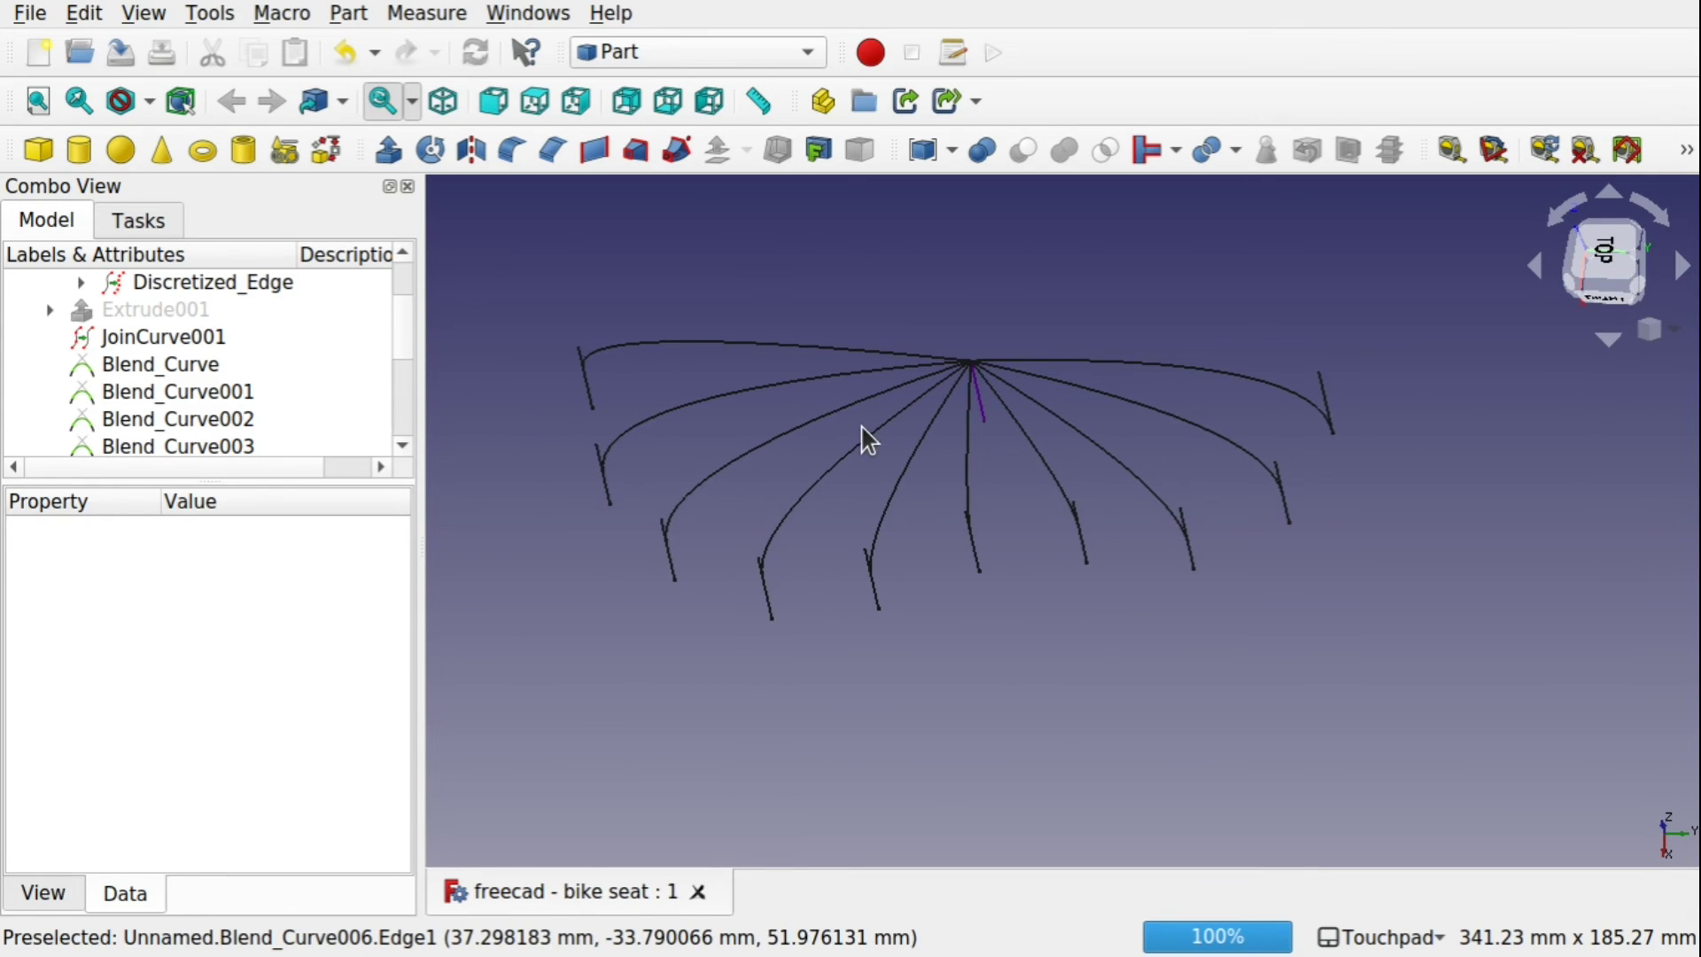
middle_click_drag(878, 440, 822, 530, "shift")
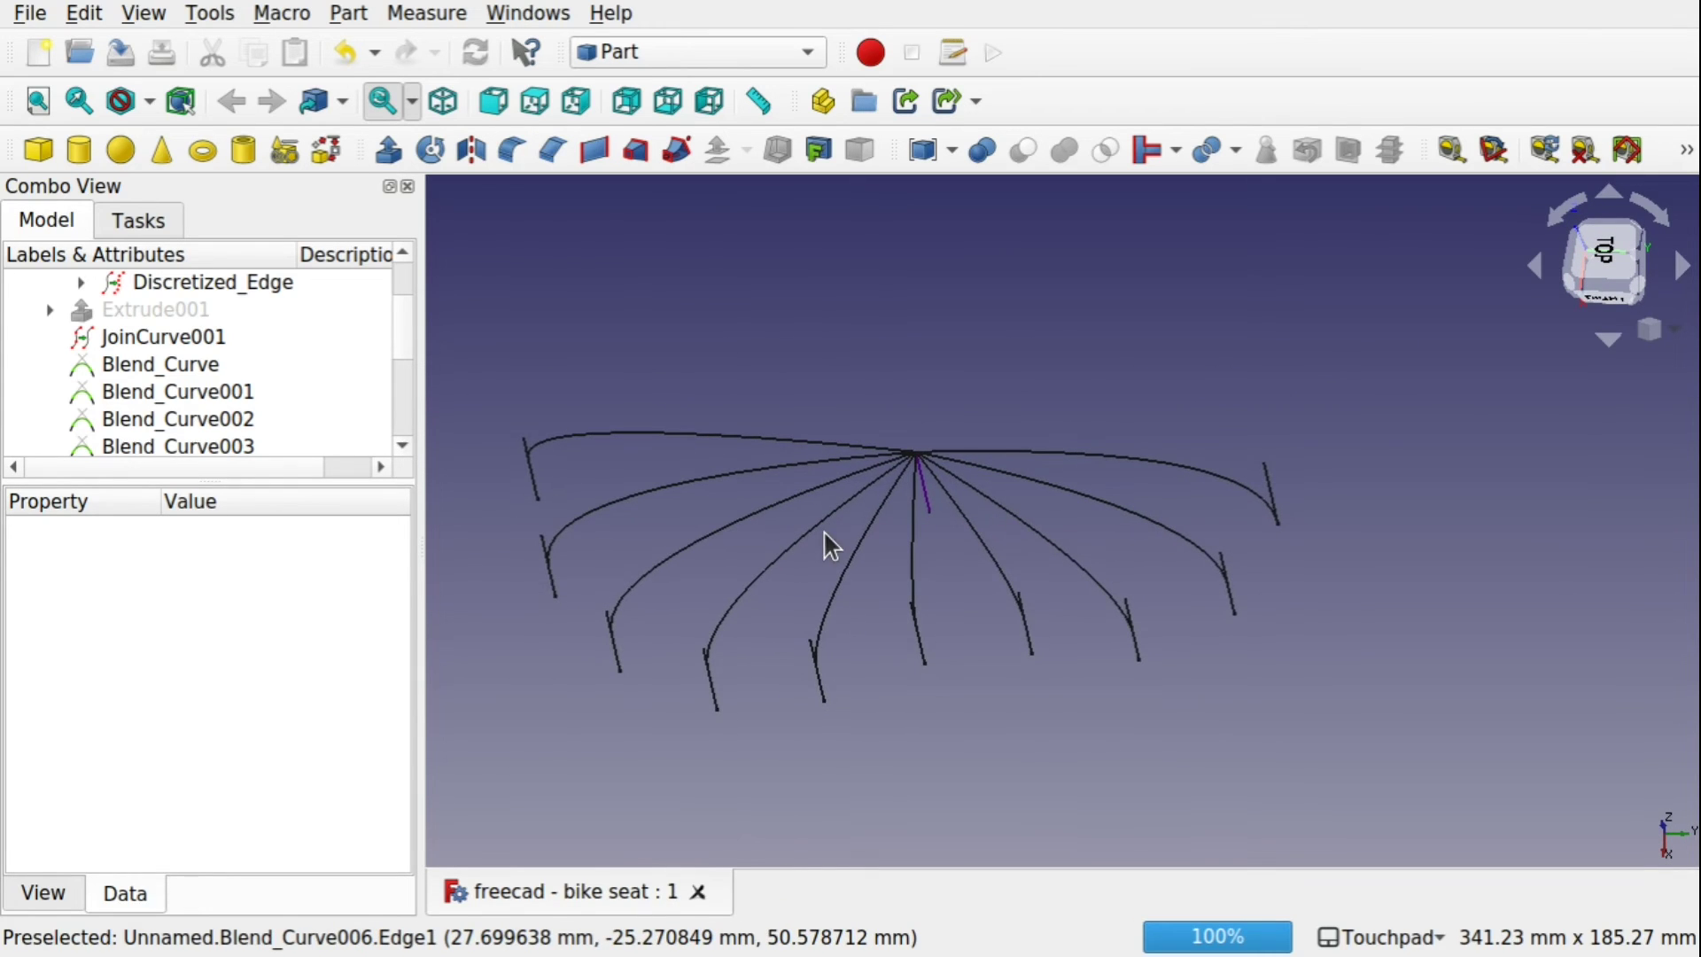
left_click(635, 150)
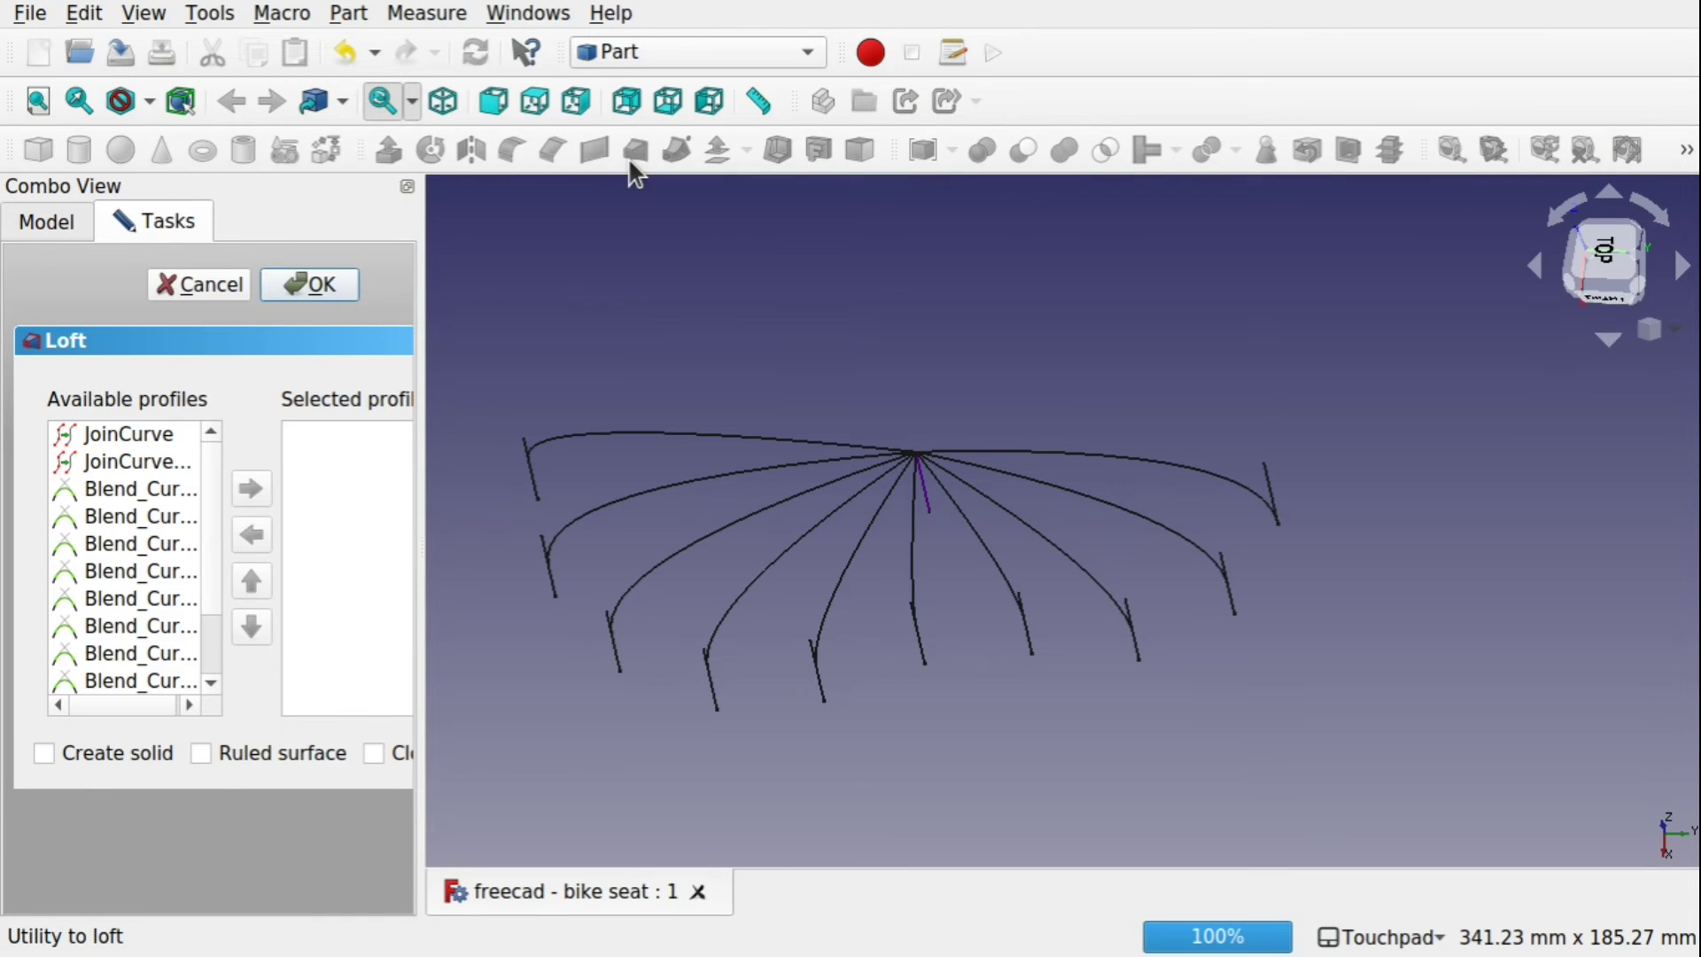
left_click(161, 493)
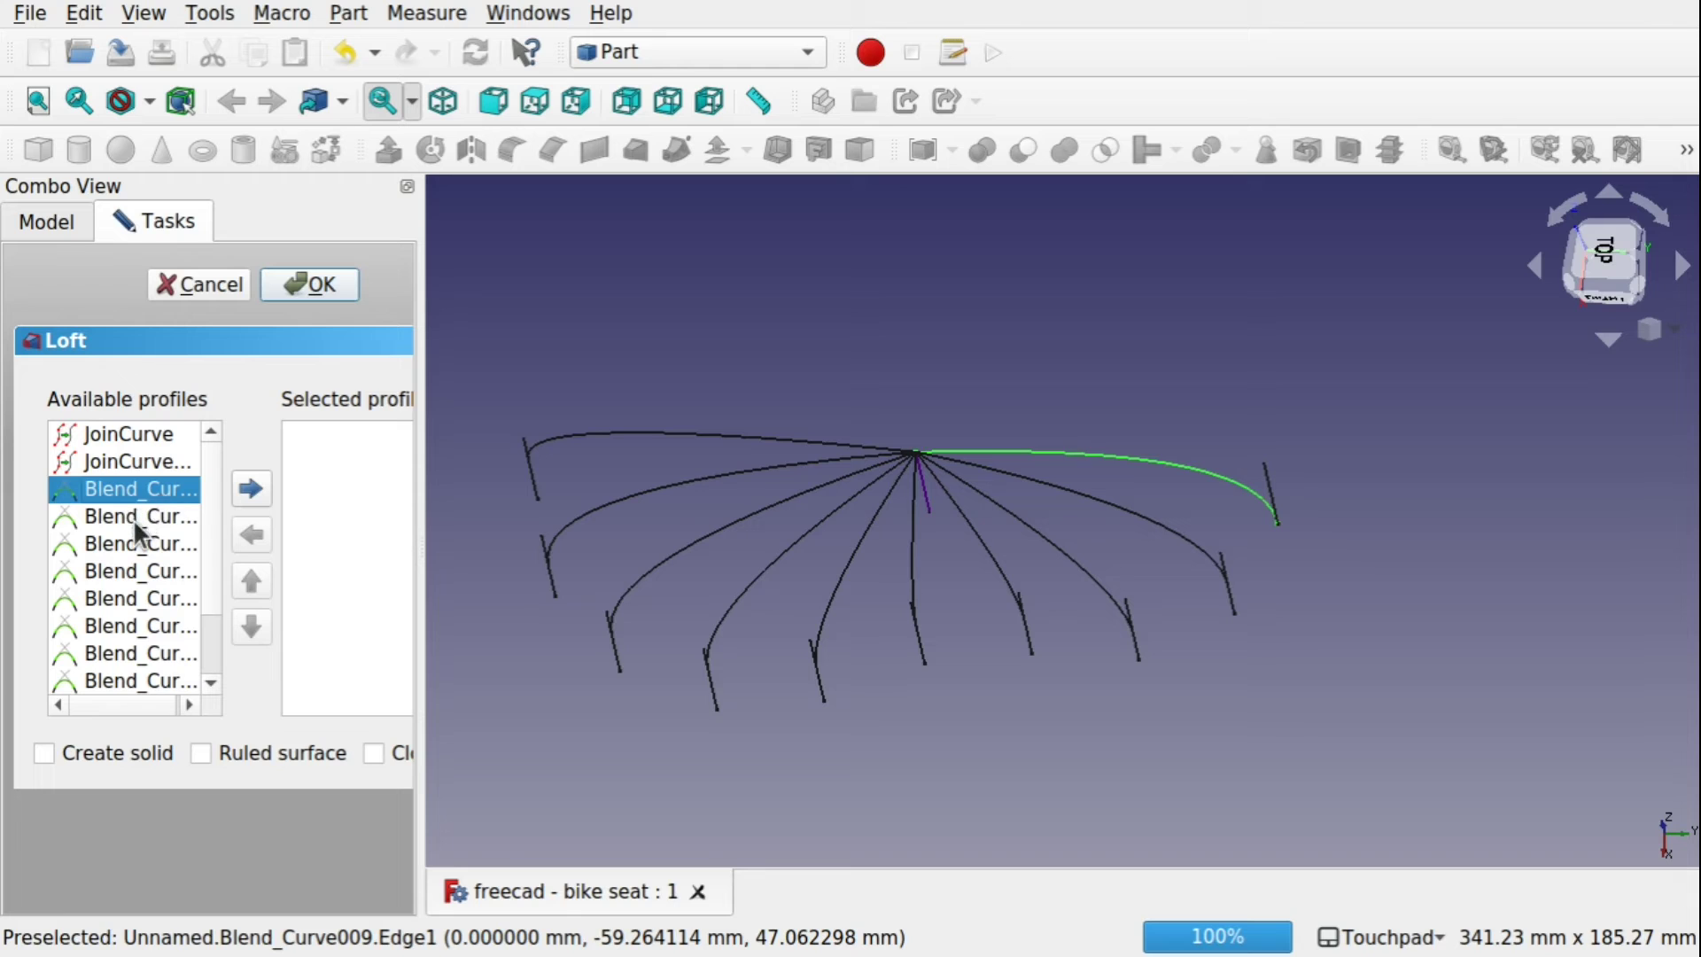
left_click(133, 518)
left_click(120, 544)
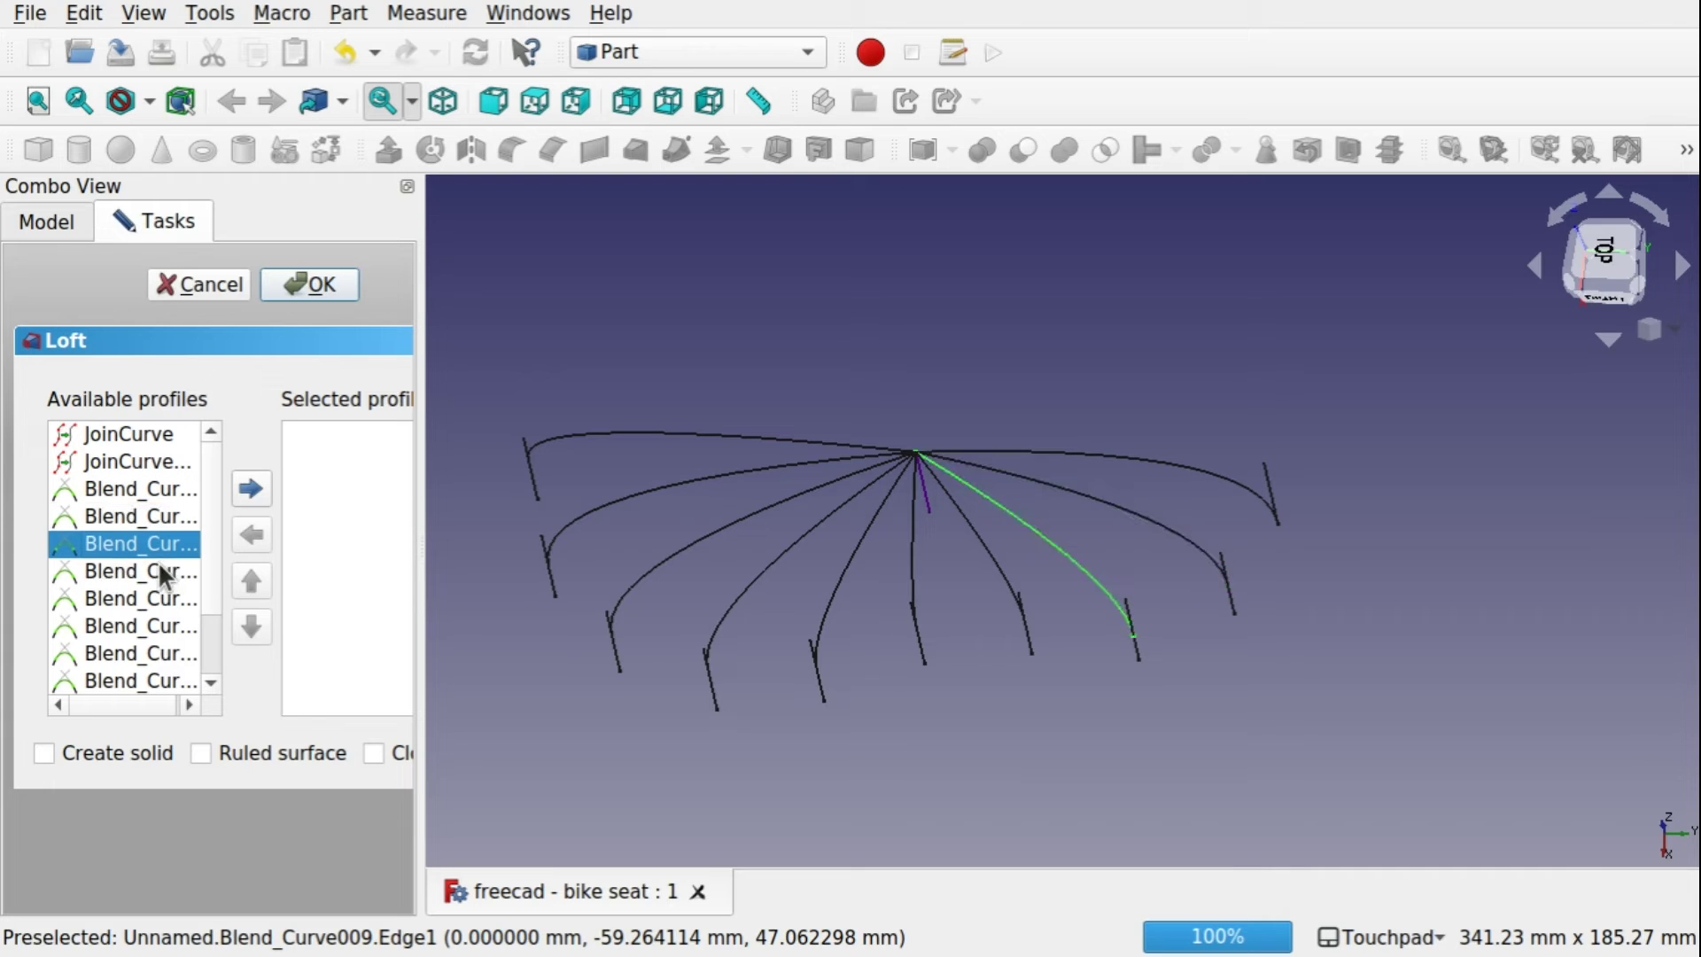
left_click(158, 568)
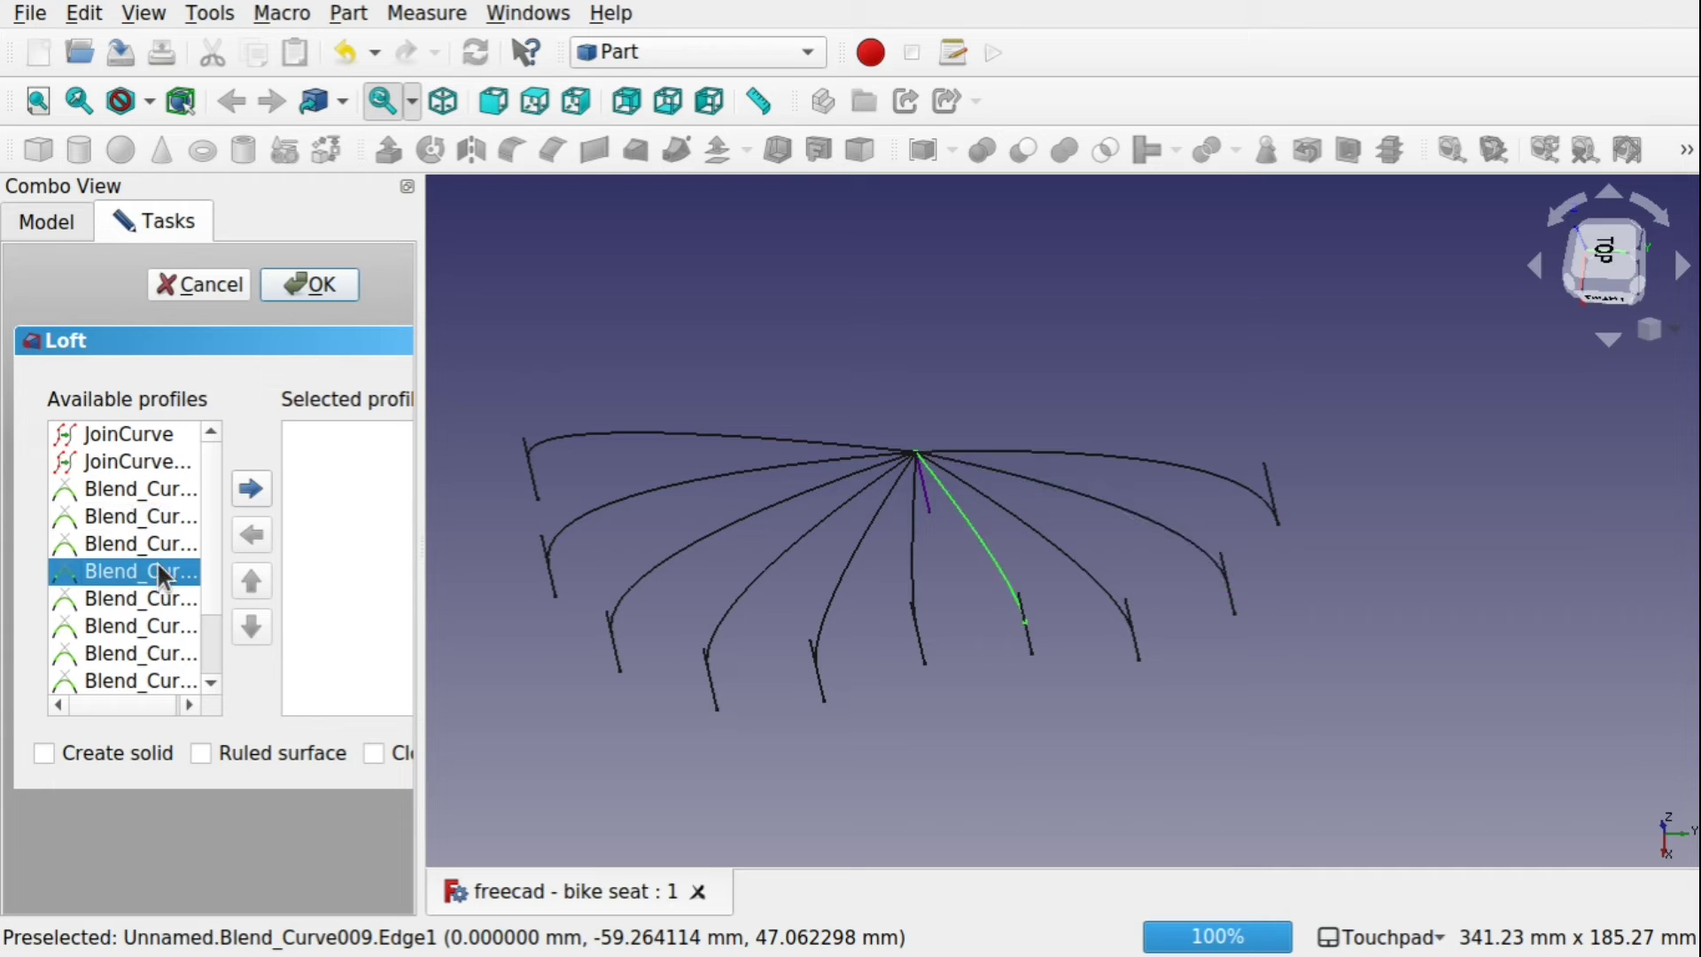
left_click(133, 488)
double_click(133, 489)
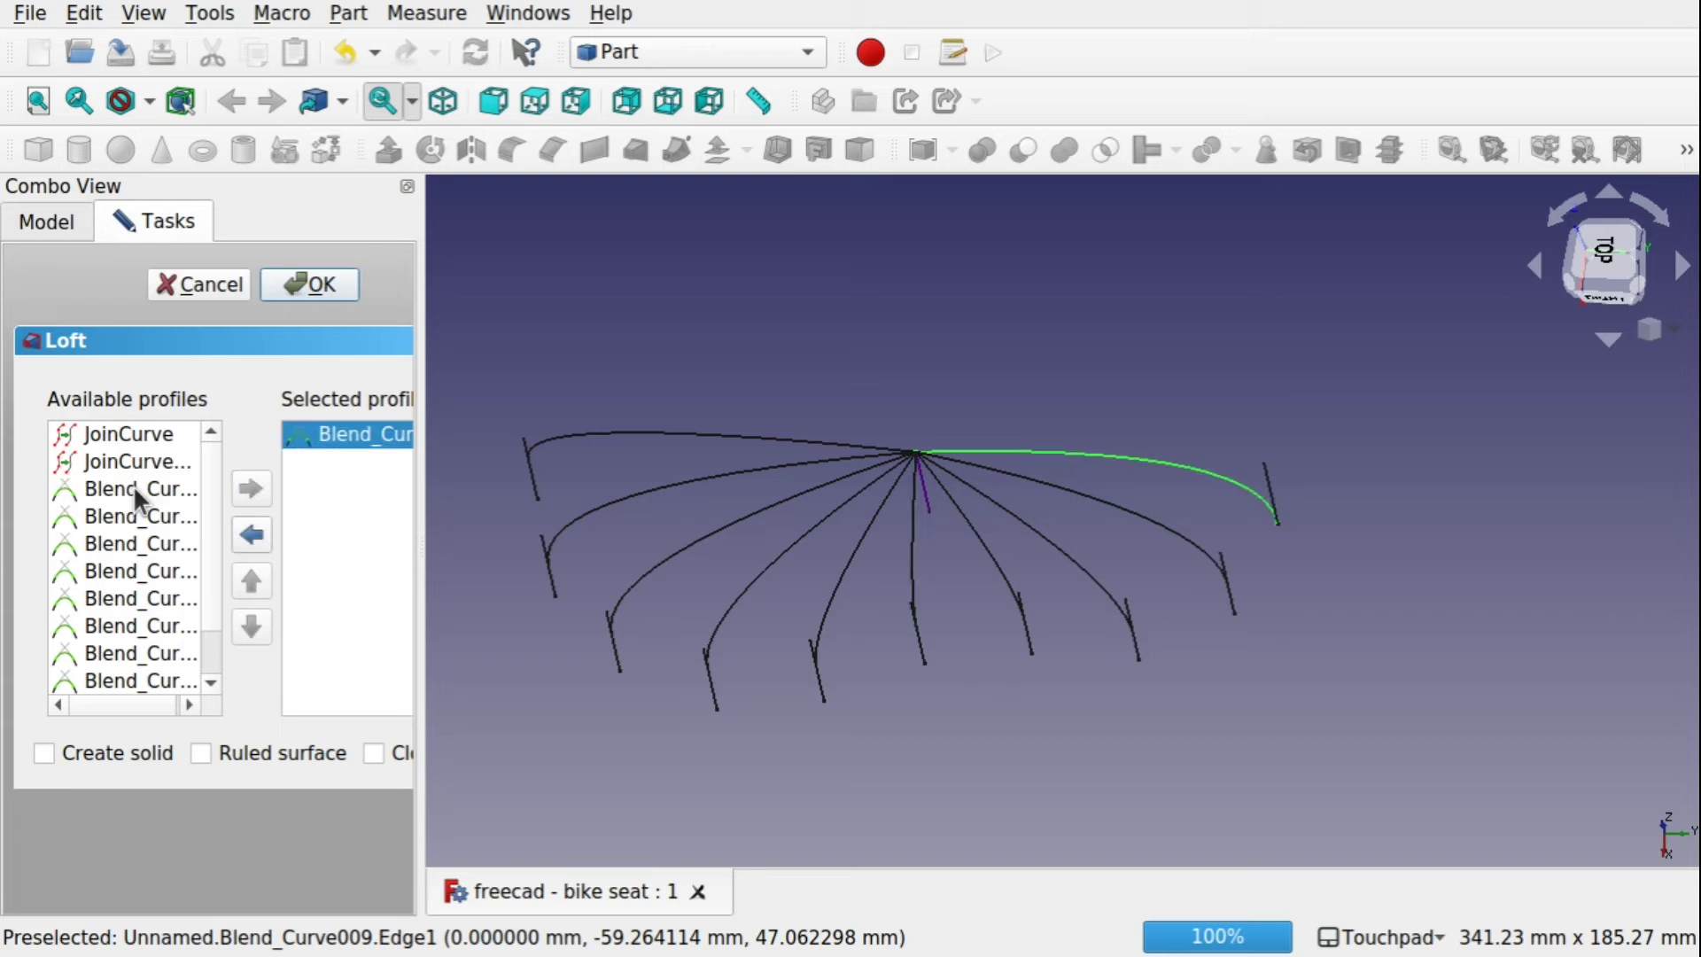
double_click(133, 489)
double_click(133, 489)
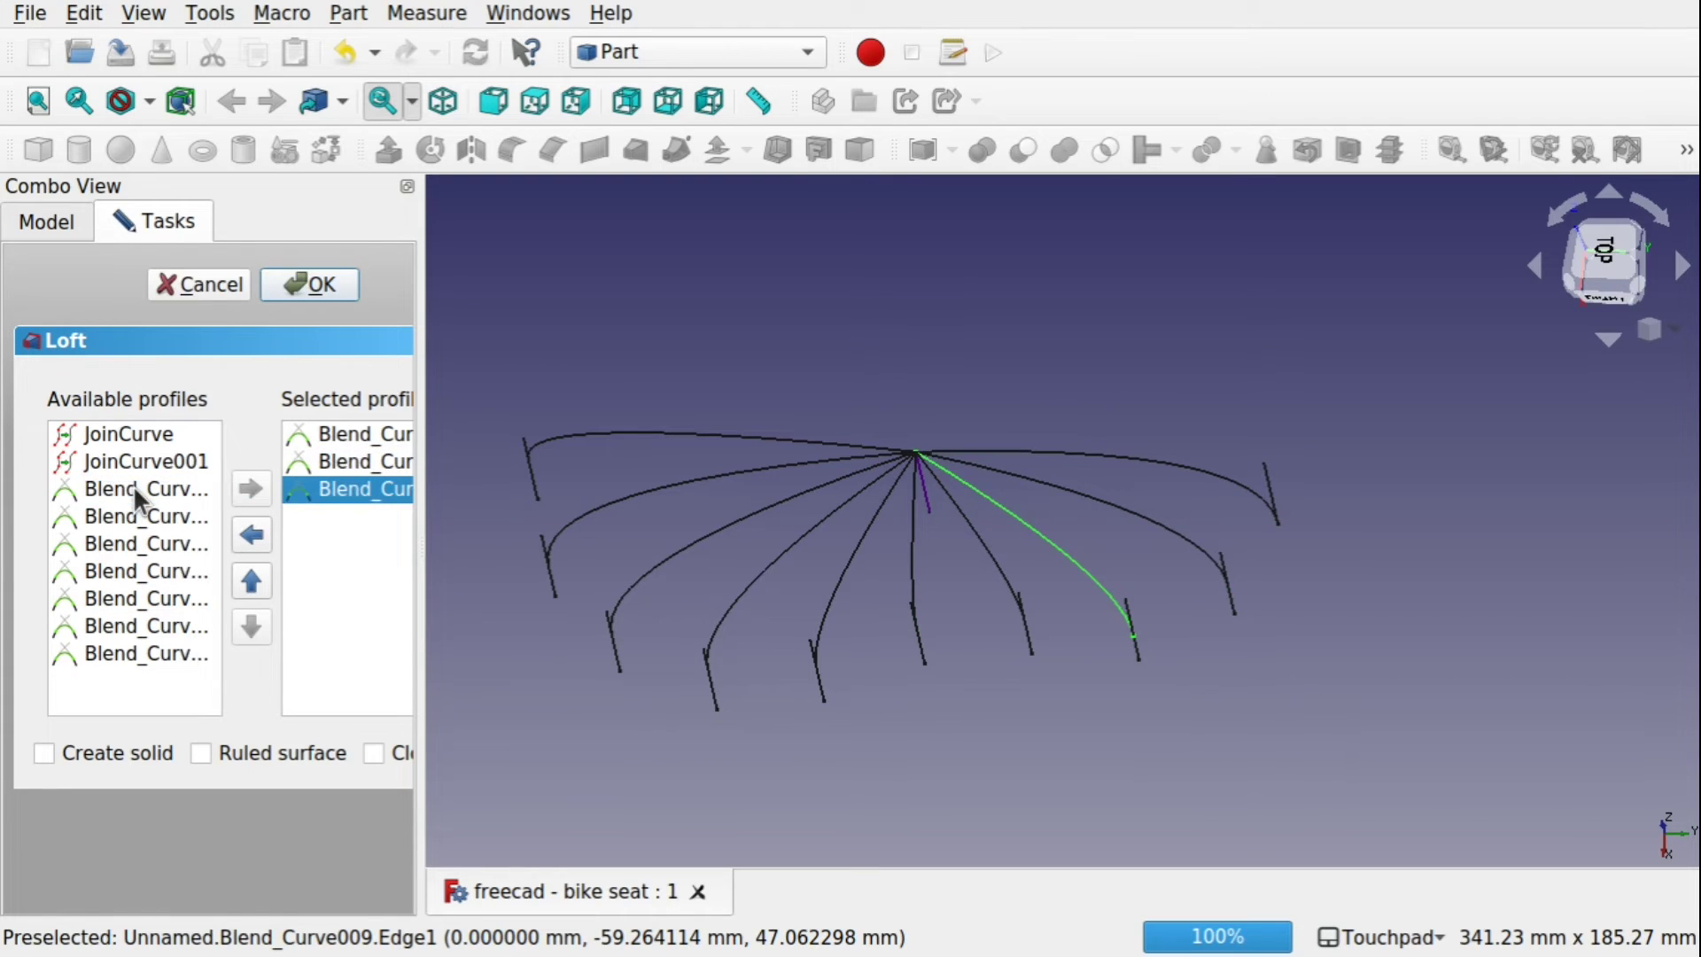
Add Blend_Curve003 to Blend_Curve009 in order as the remaining loft profiles and create the loft as an open, non-solid surface
double_click(135, 489)
double_click(135, 489)
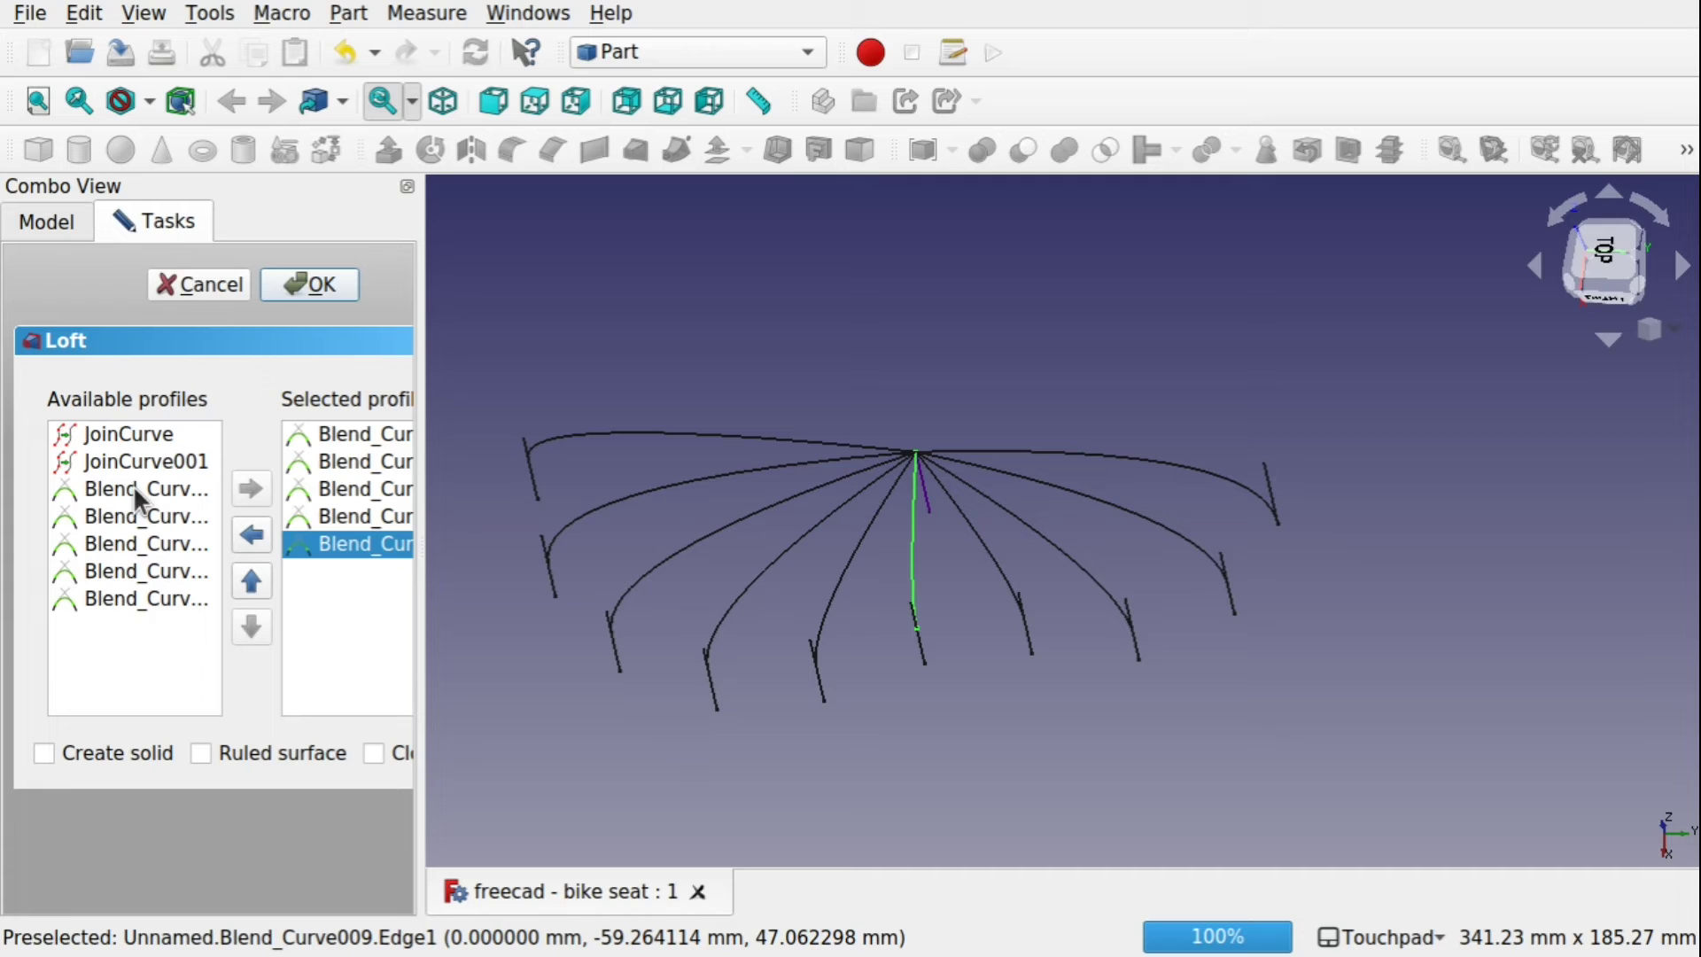
double_click(133, 489)
left_click(132, 489)
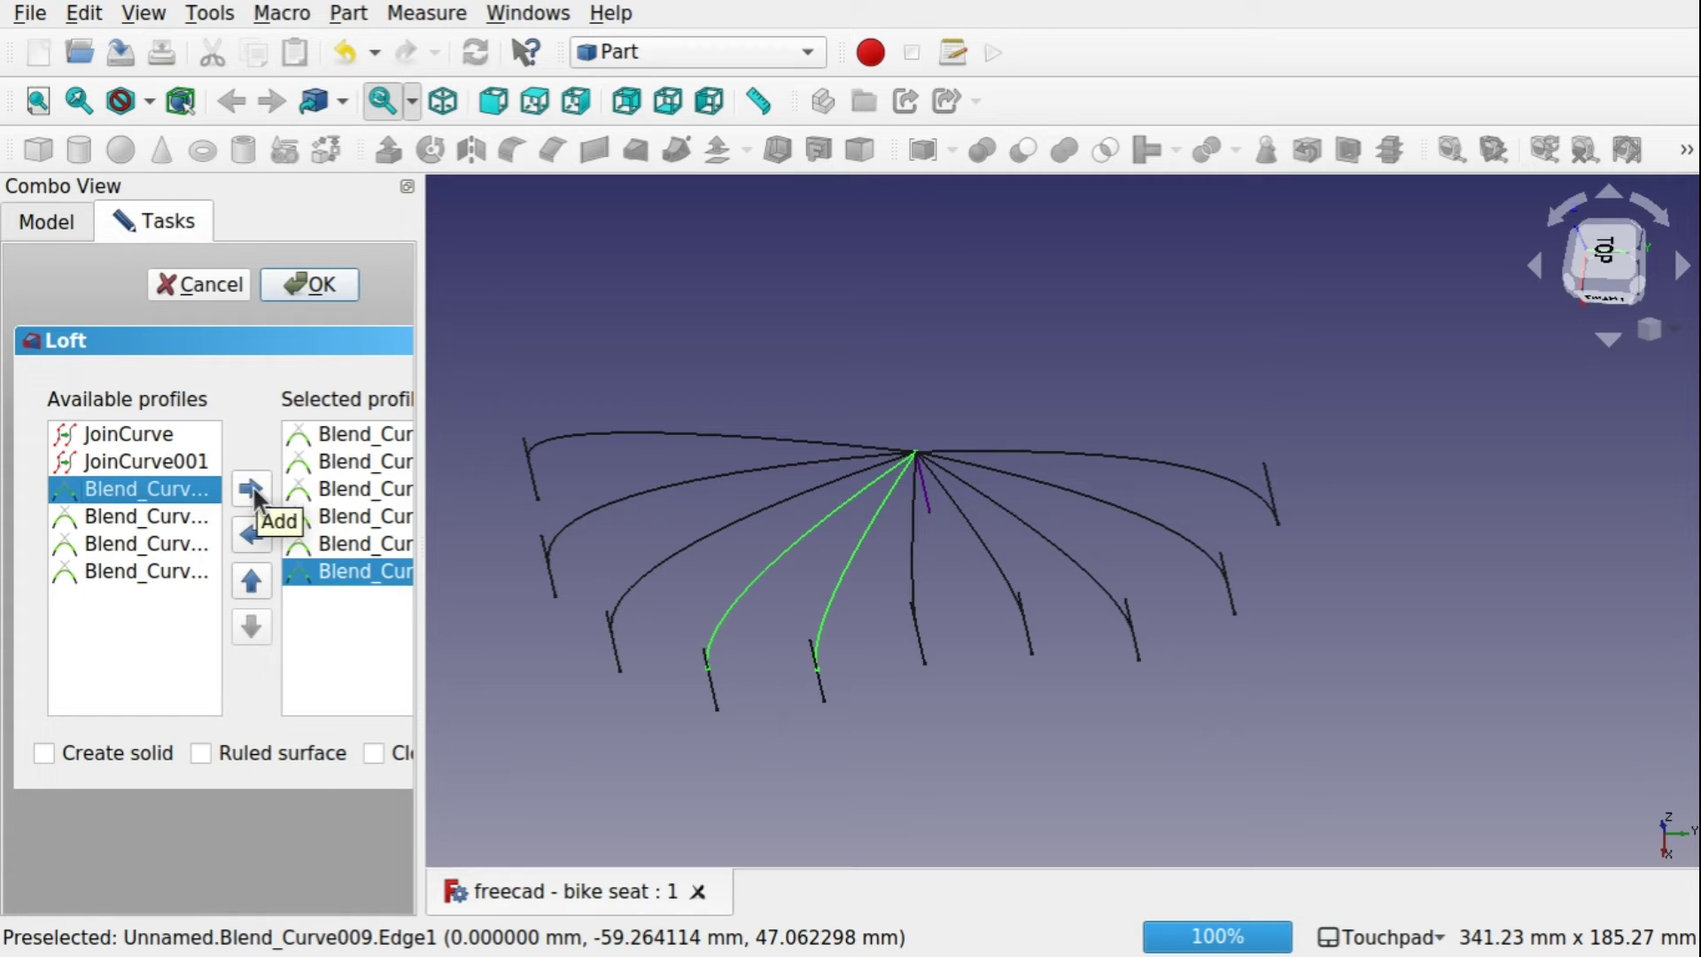
left_click(252, 487)
double_click(148, 496)
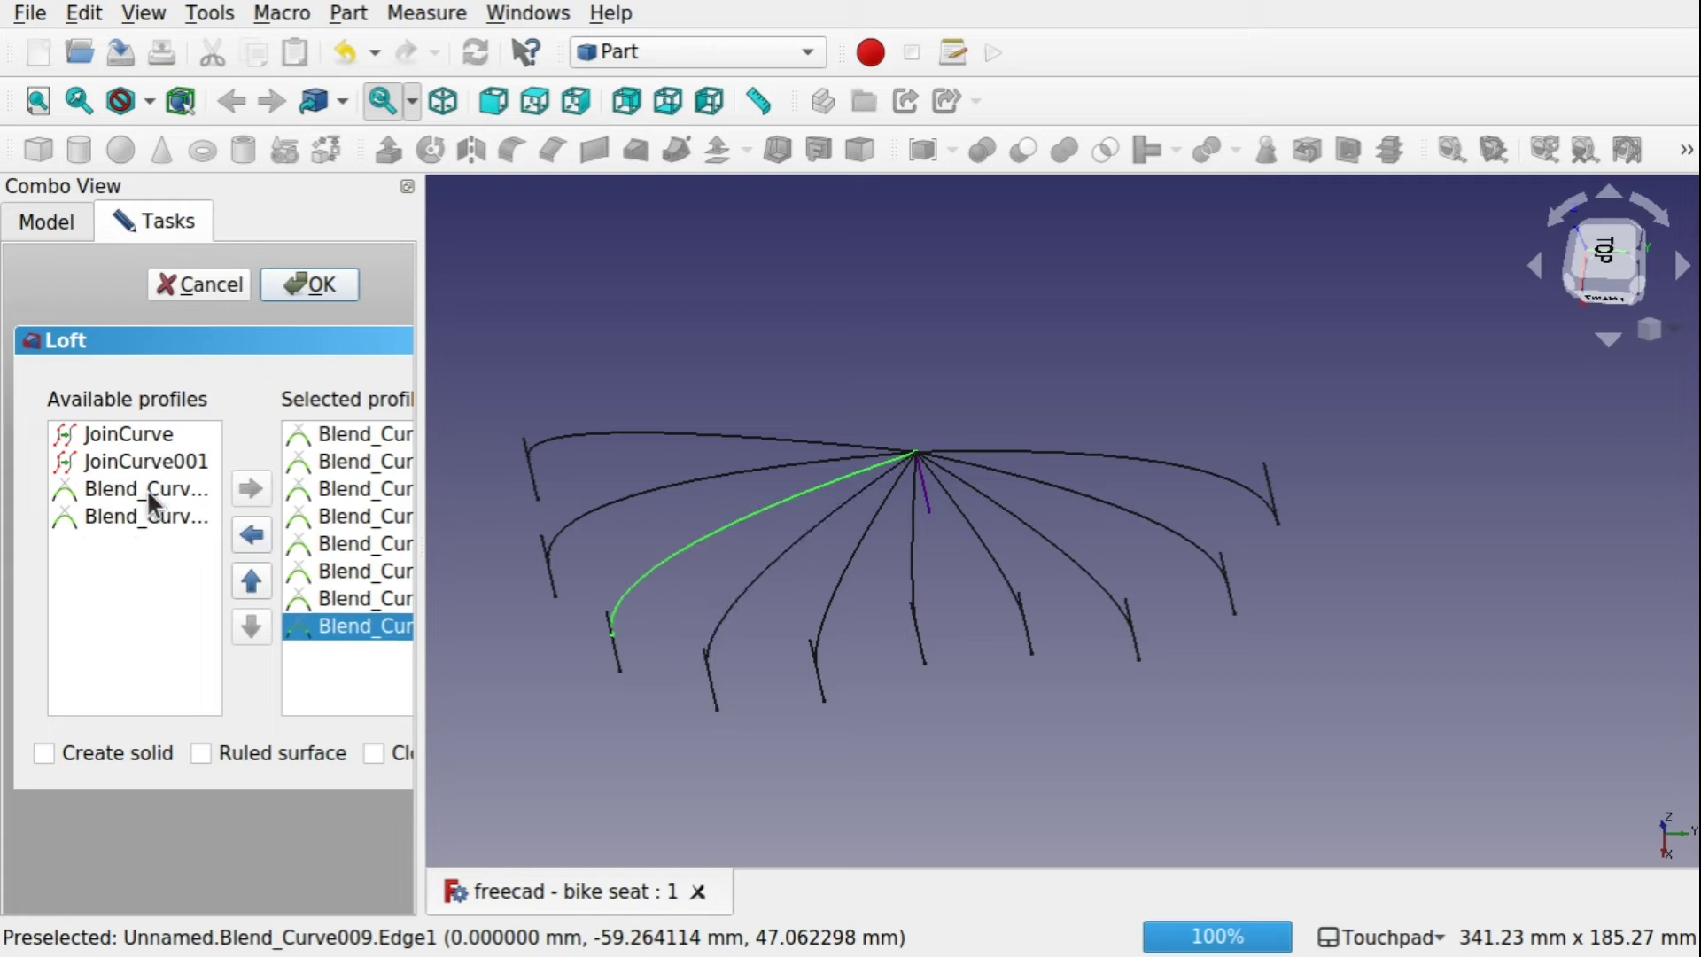
double_click(148, 489)
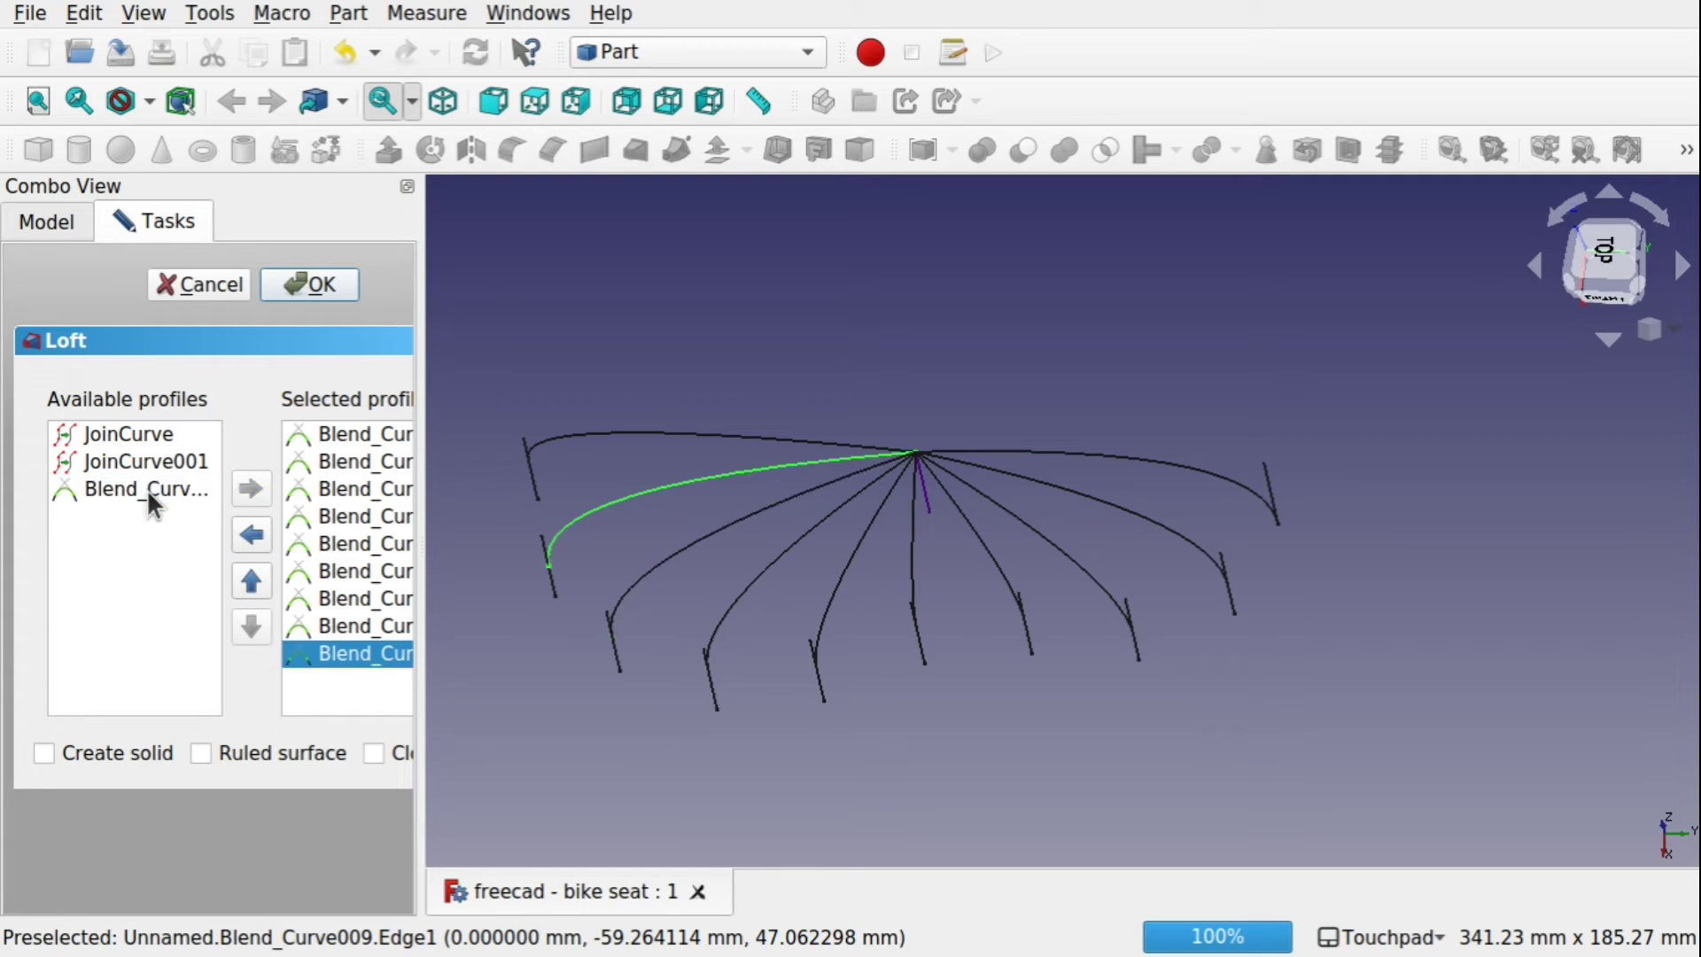
double_click(146, 489)
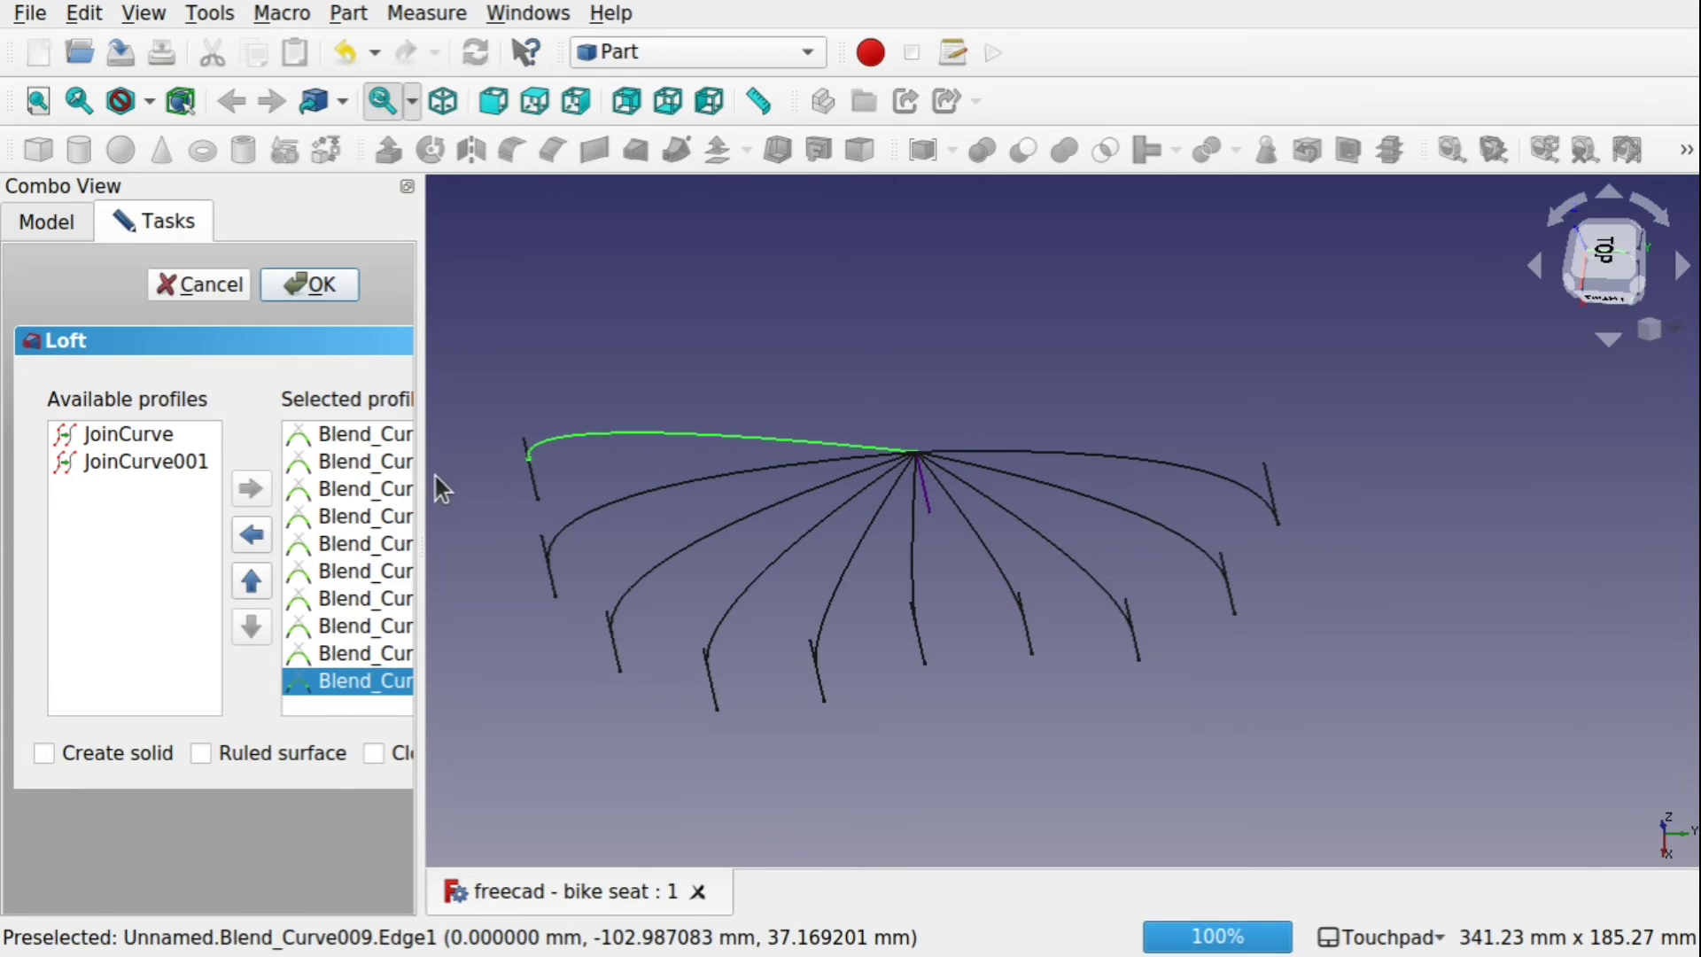
left_click_drag(418, 471, 600, 478)
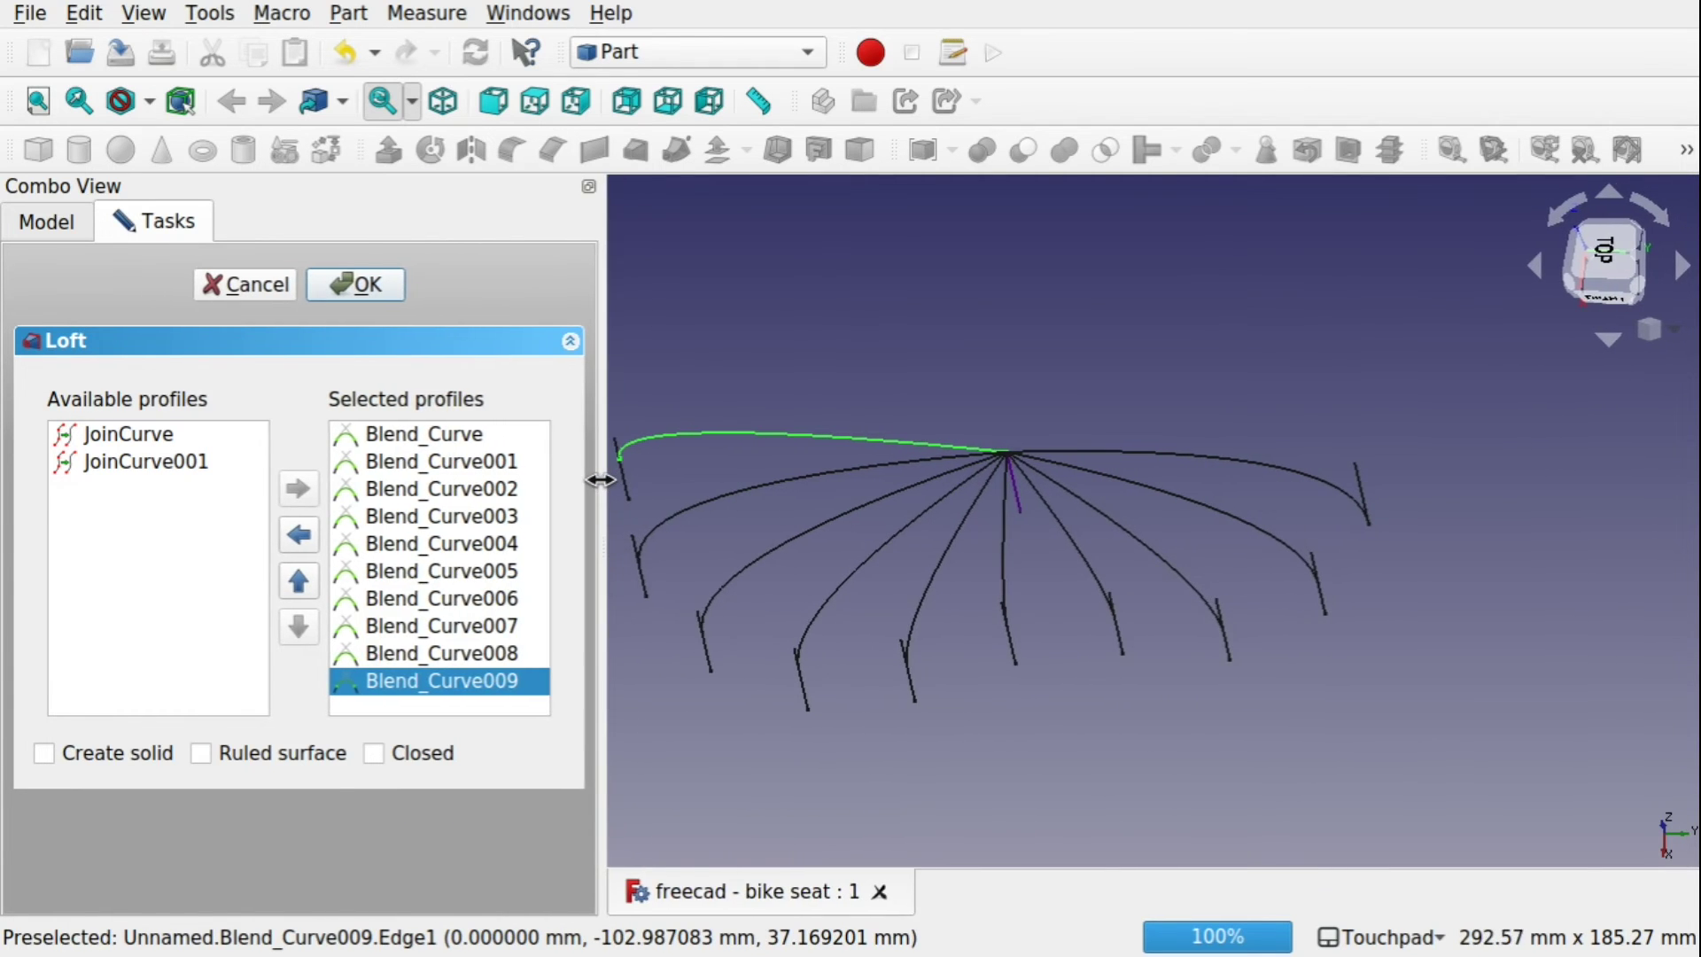
left_click(356, 280)
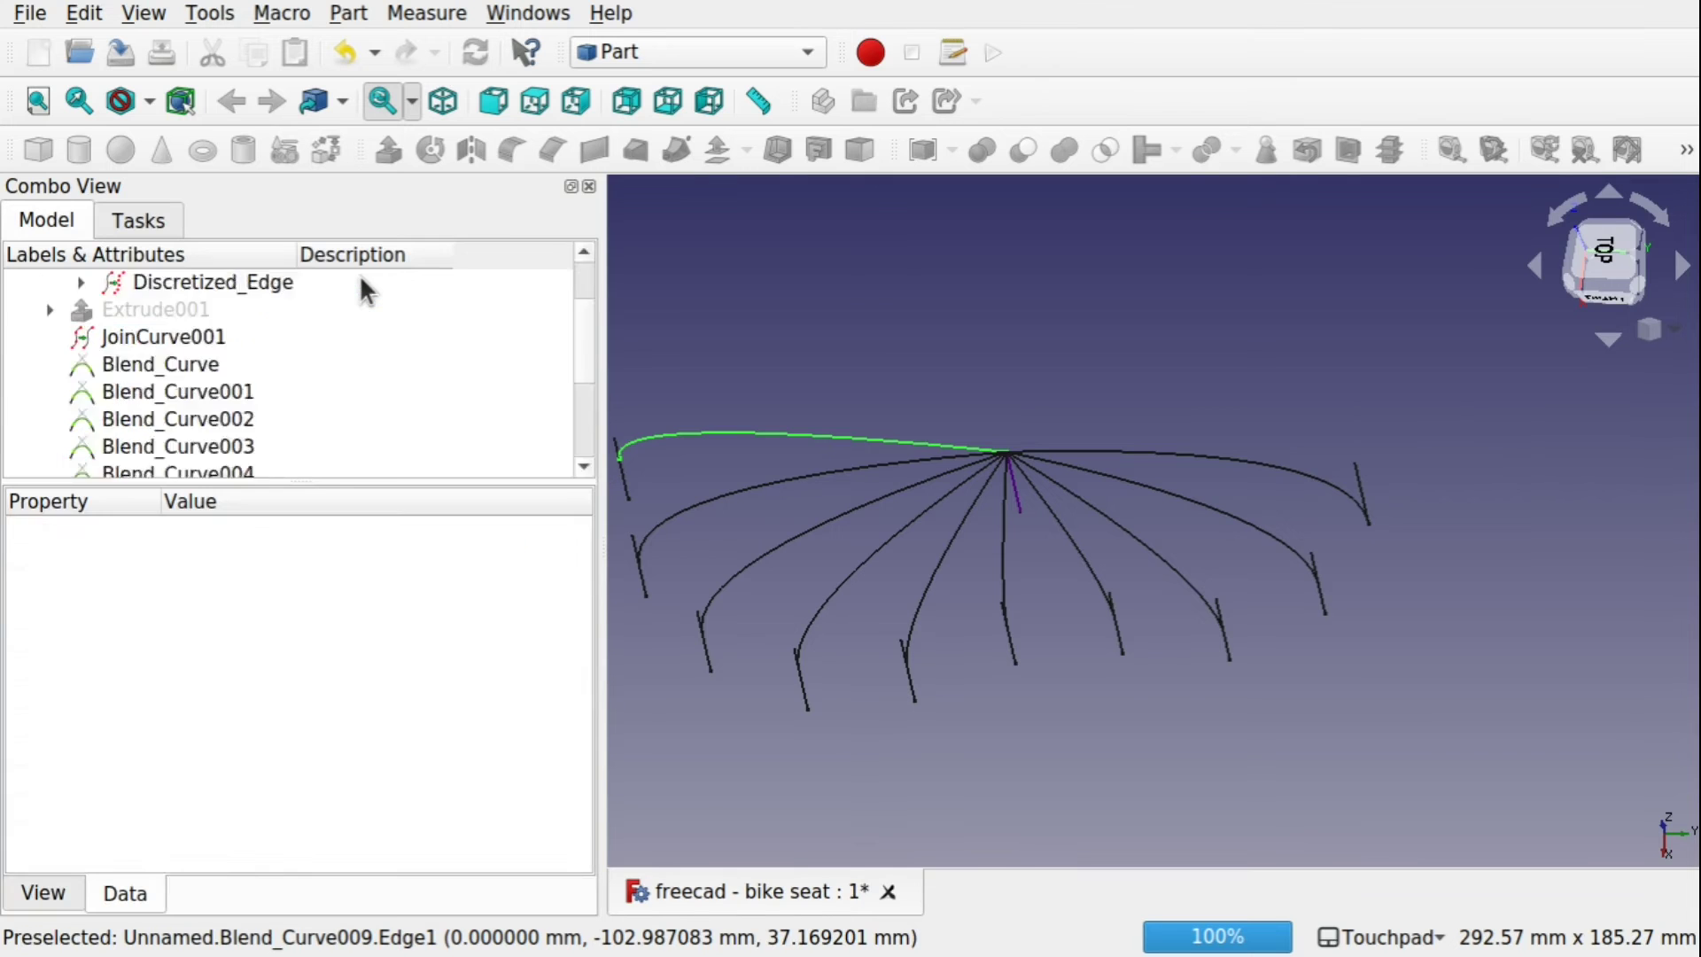
Examine the lofted surface from several angles and check the Loft's properties, including Max Degree
left_click_drag(933, 647, 919, 485, "alt")
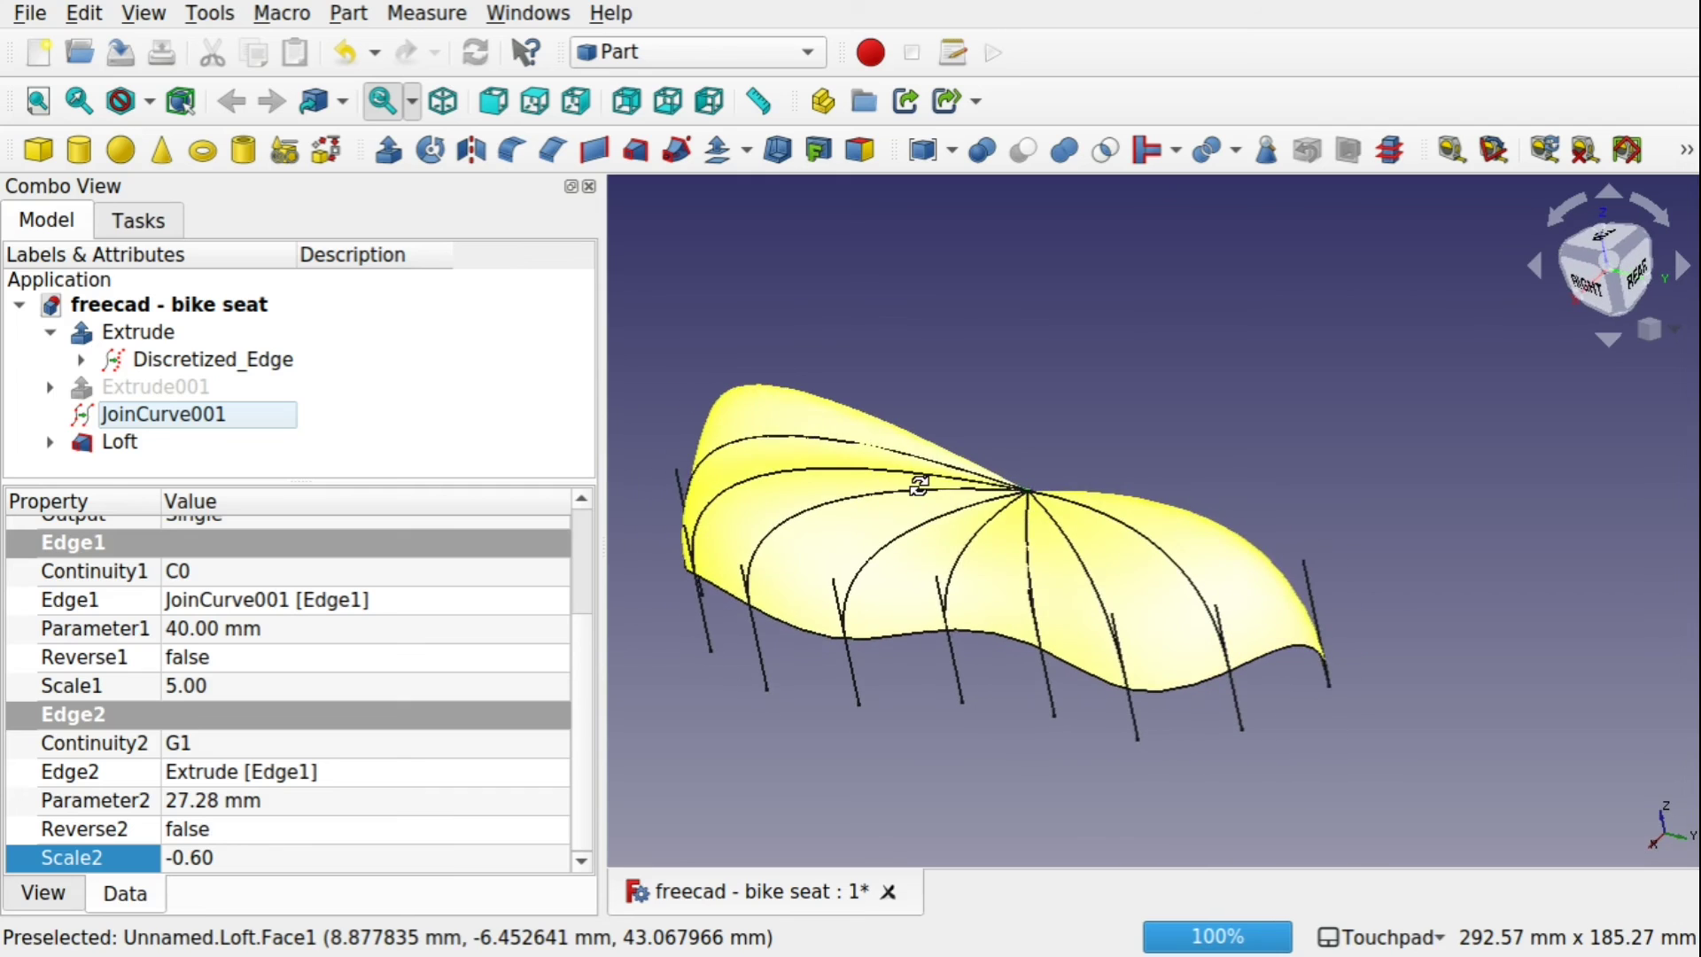
left_click(102, 442)
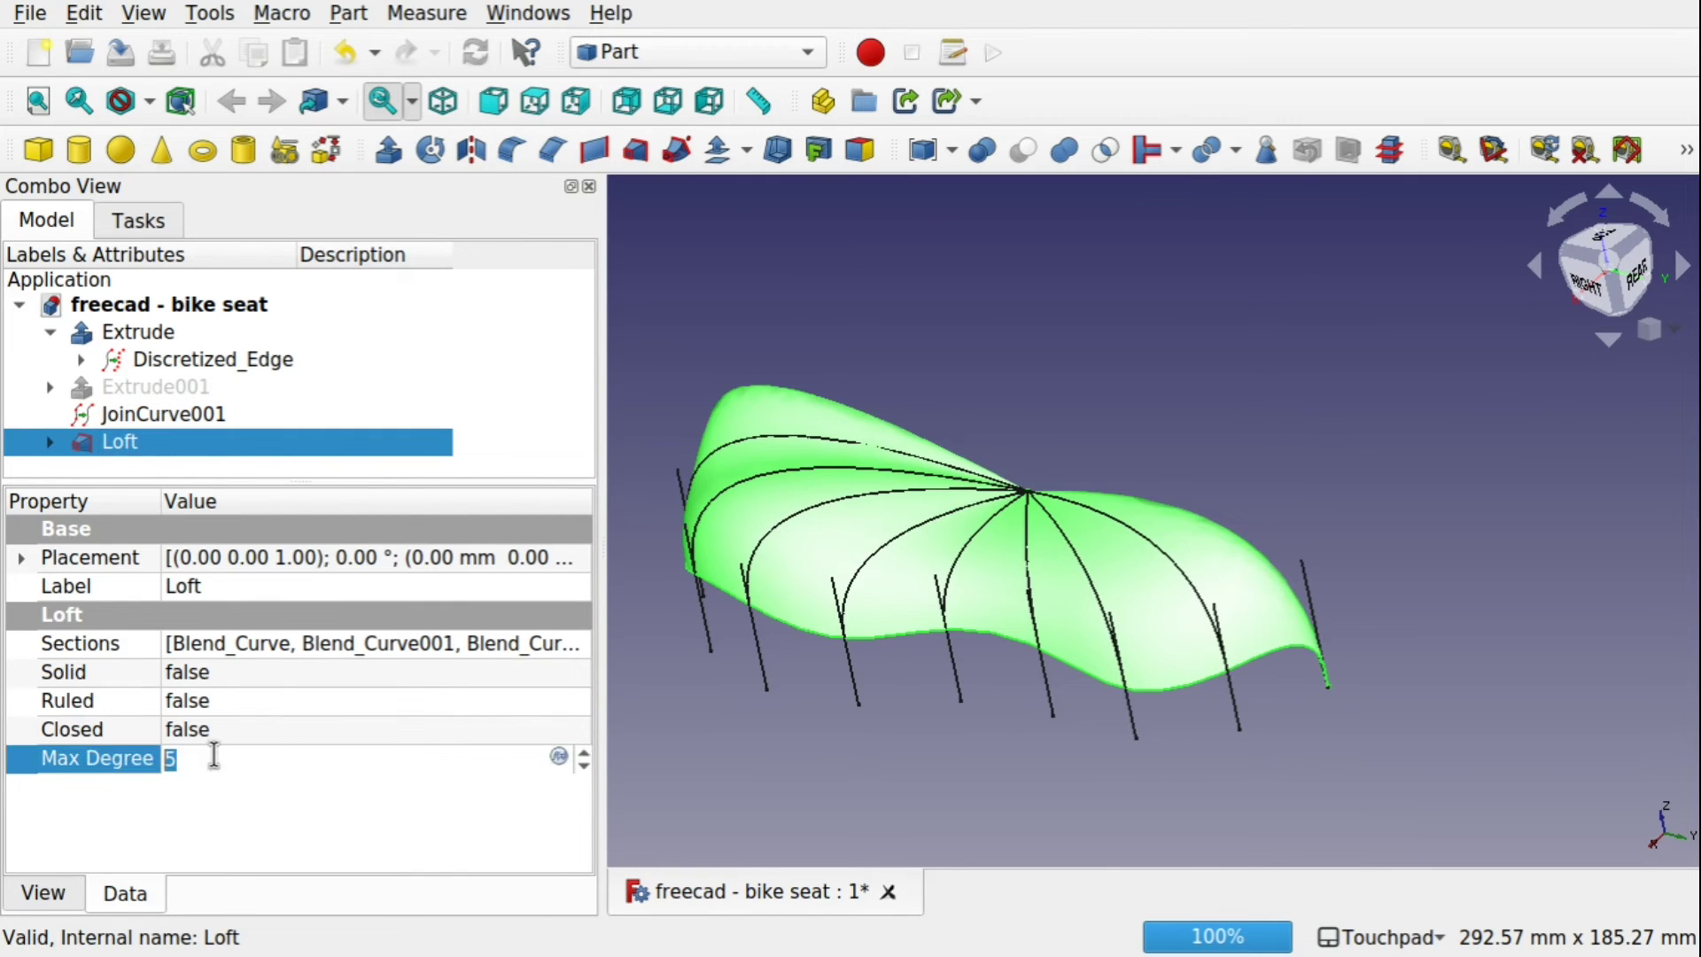
left_click(1072, 801)
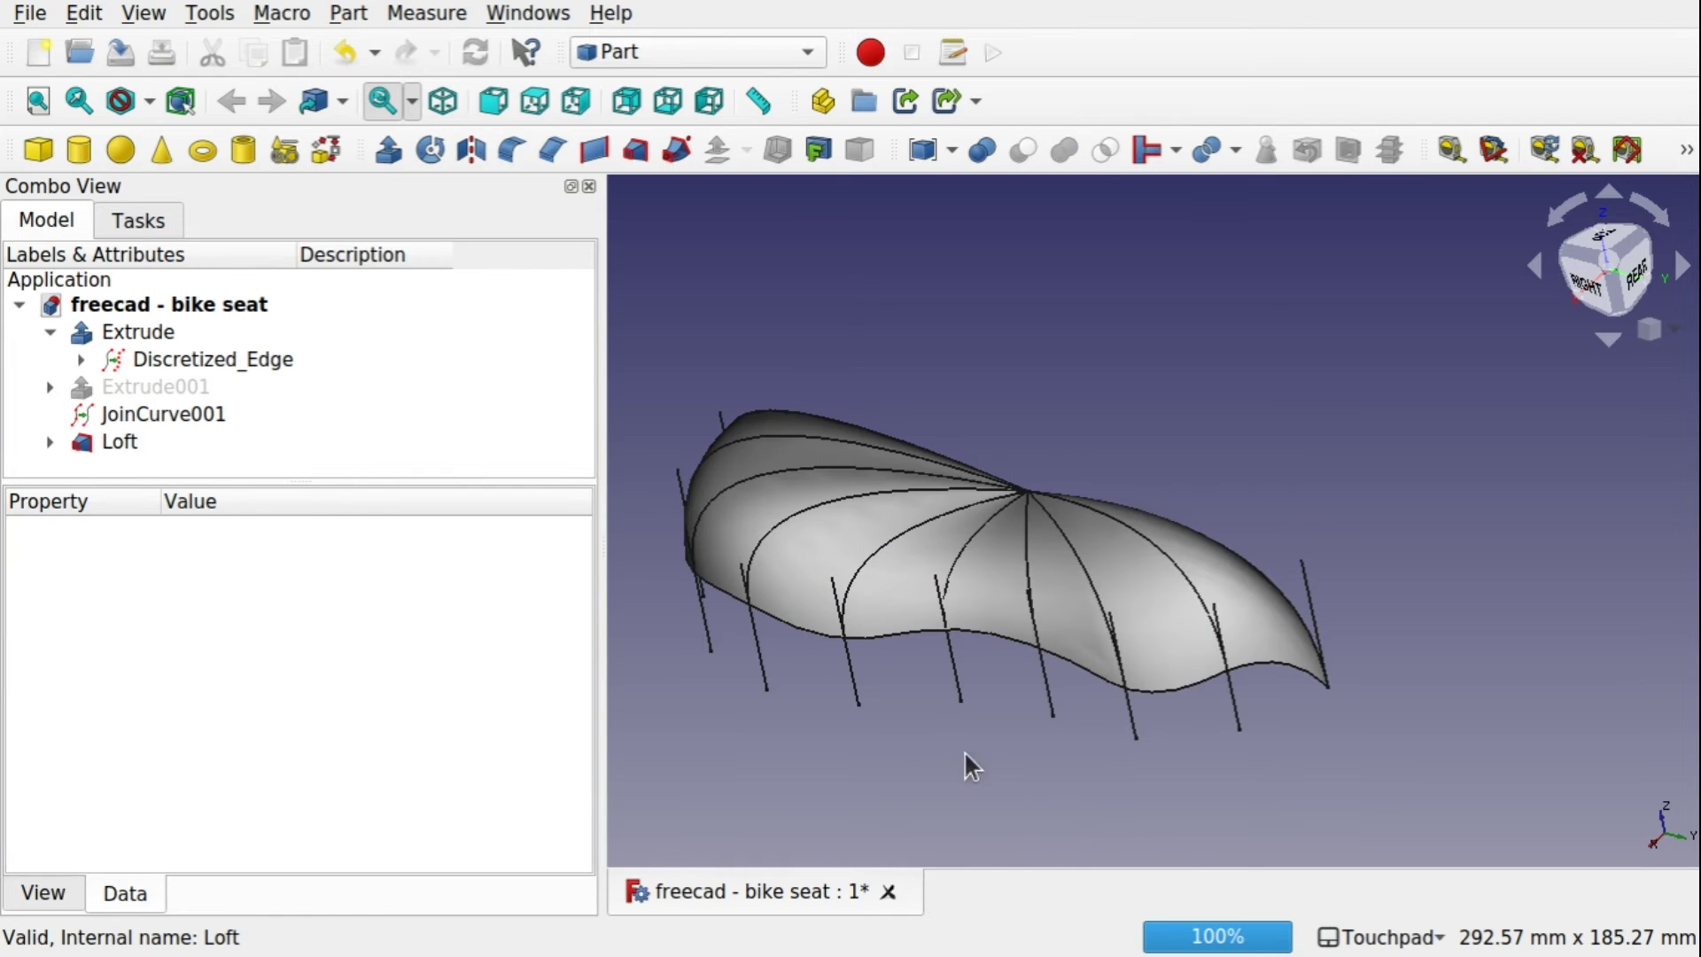
left_click_drag(1035, 691, 848, 644, "shift")
left_click_drag(1036, 694, 1040, 633, "shift")
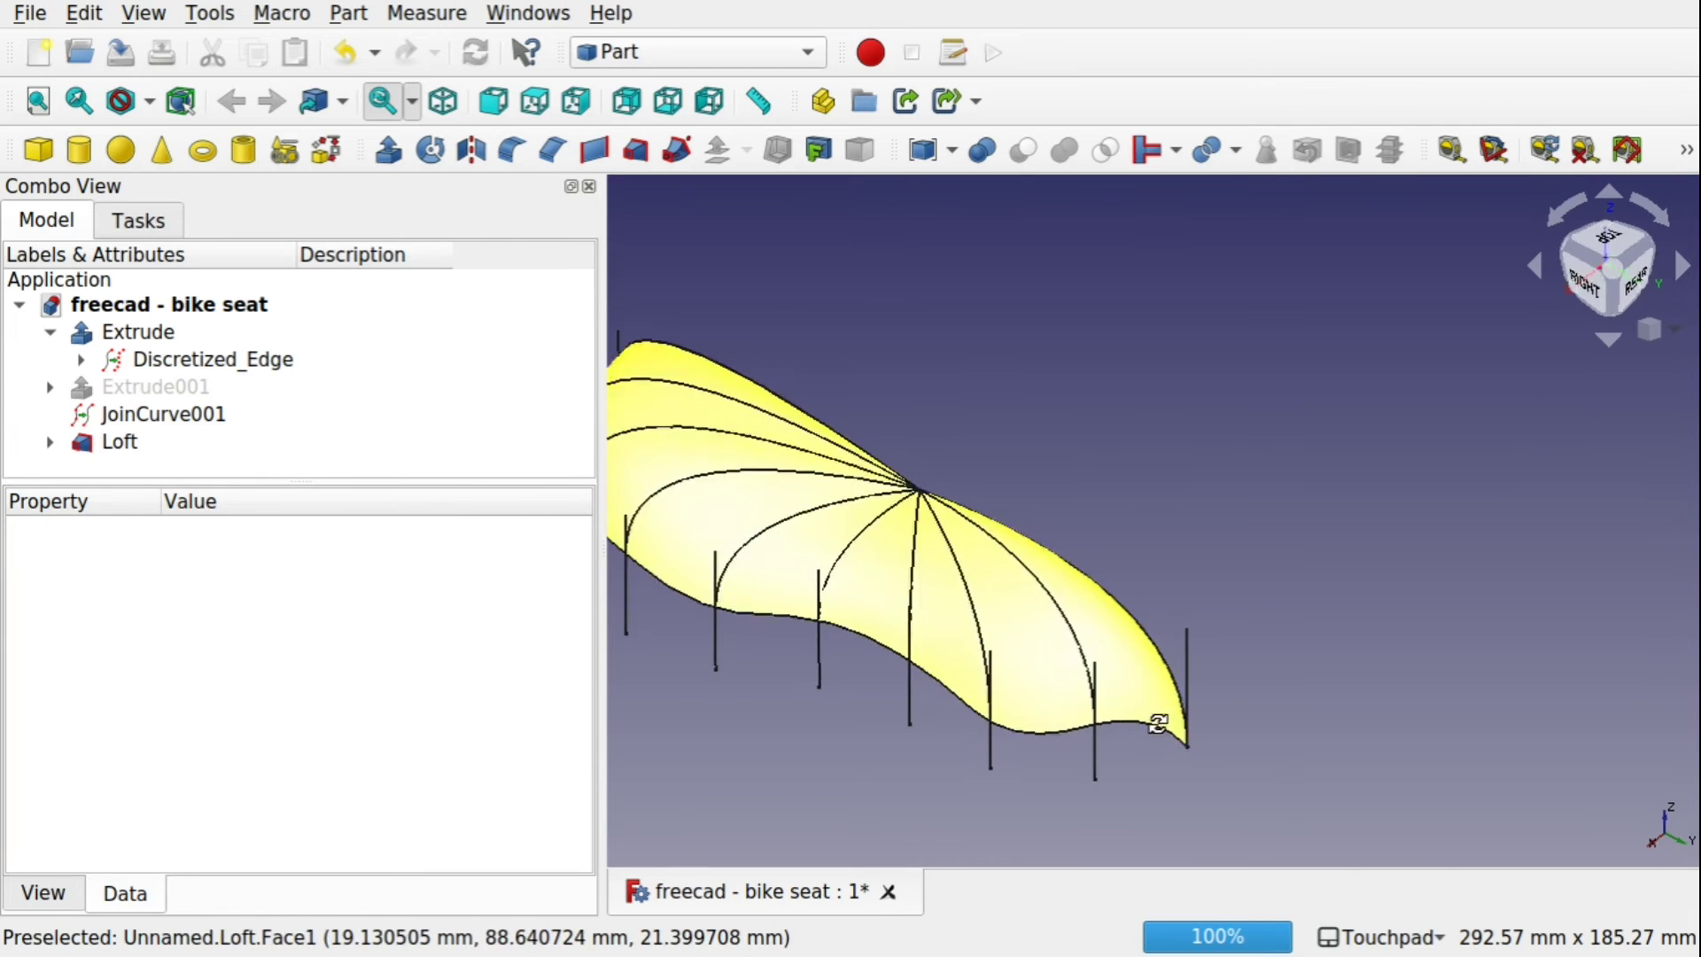
left_click_drag(1166, 721, 835, 689, "shift")
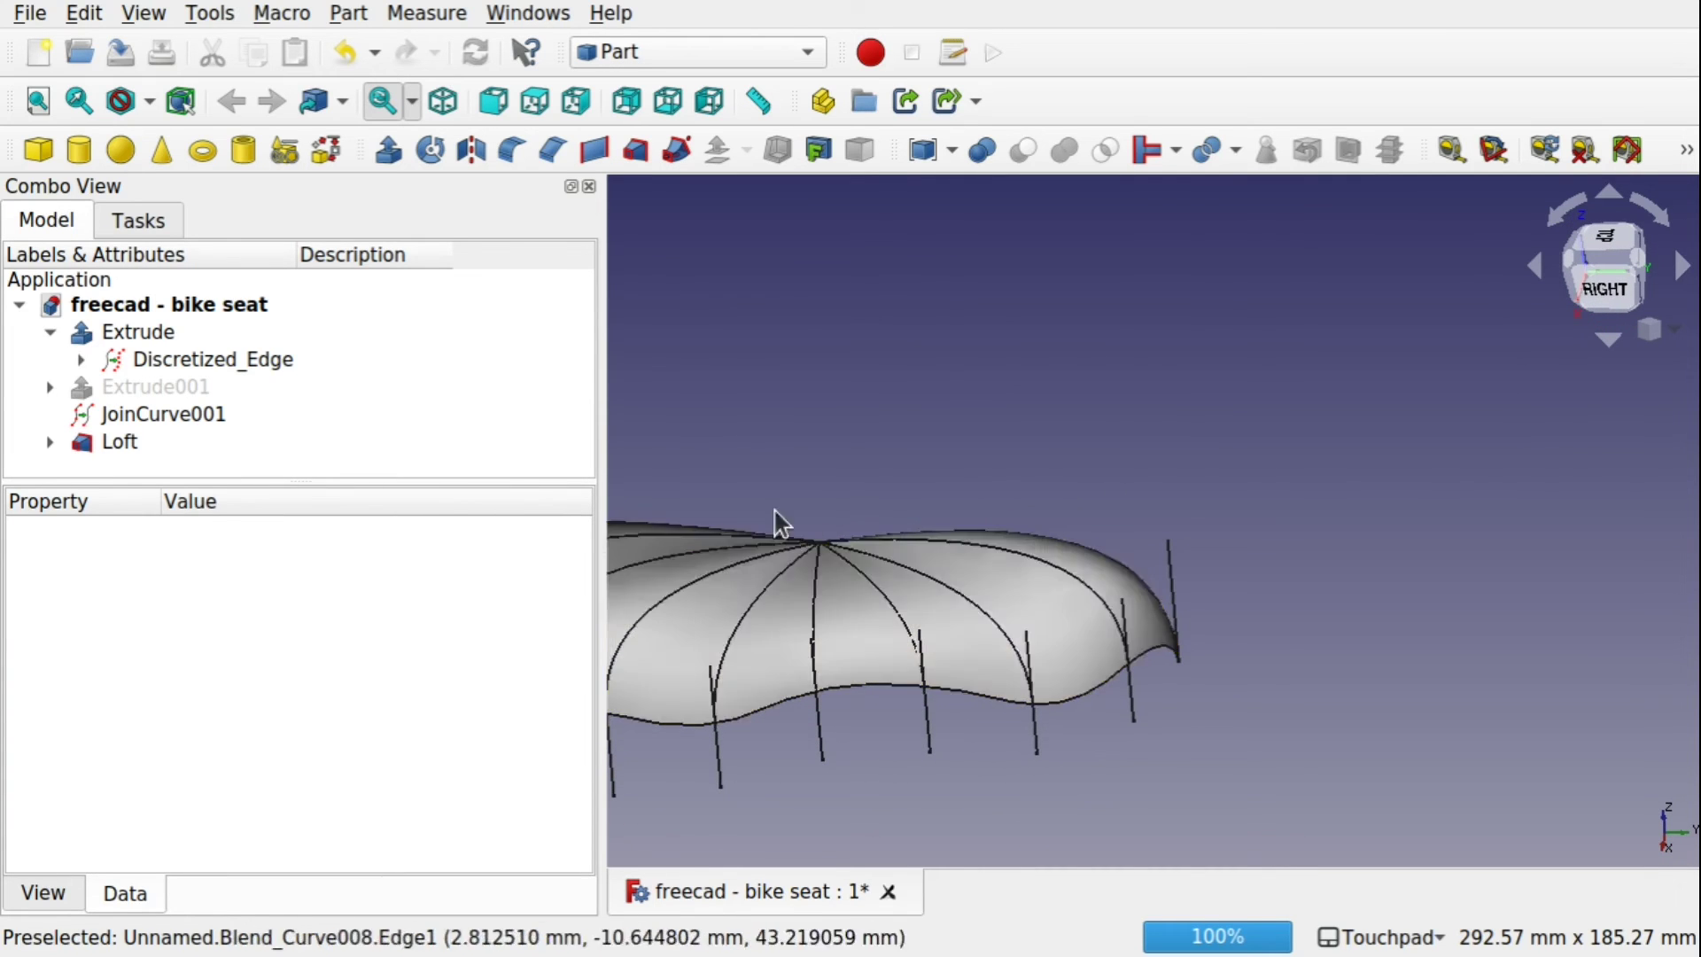
left_click_drag(854, 551, 1066, 587, "shift")
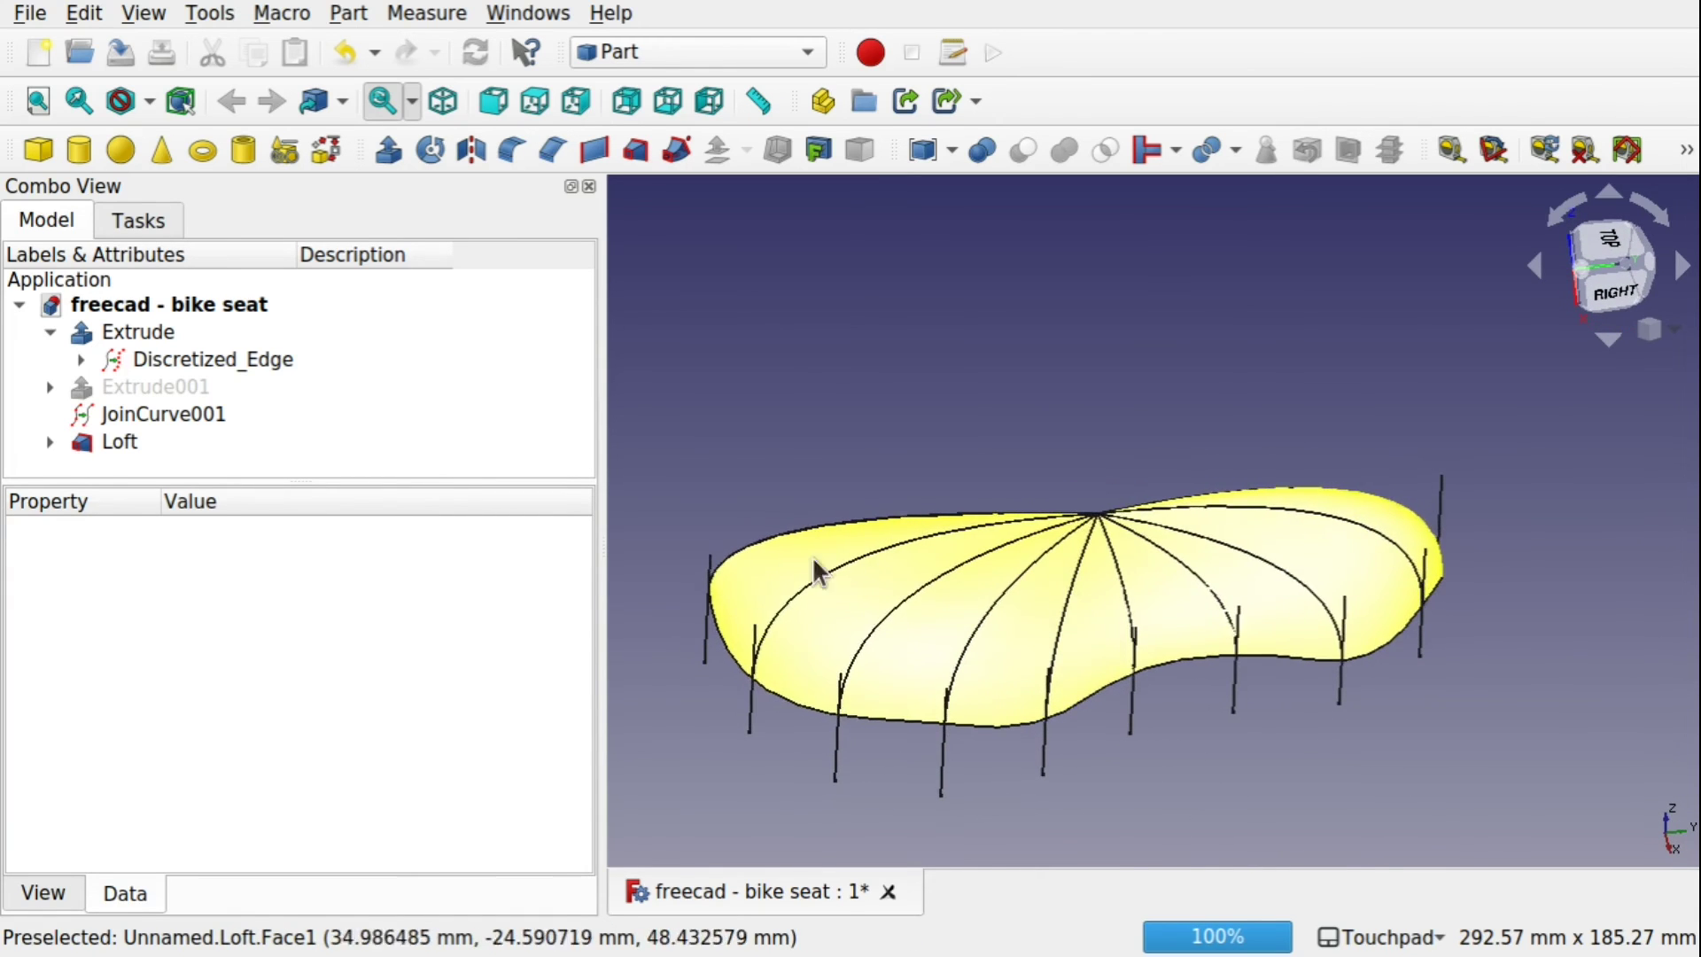
Select Blend_Curve through Blend_Curve009 under the Loft and set their Continuity2 to C0
left_click(50, 442)
left_click_drag(583, 314, 582, 376)
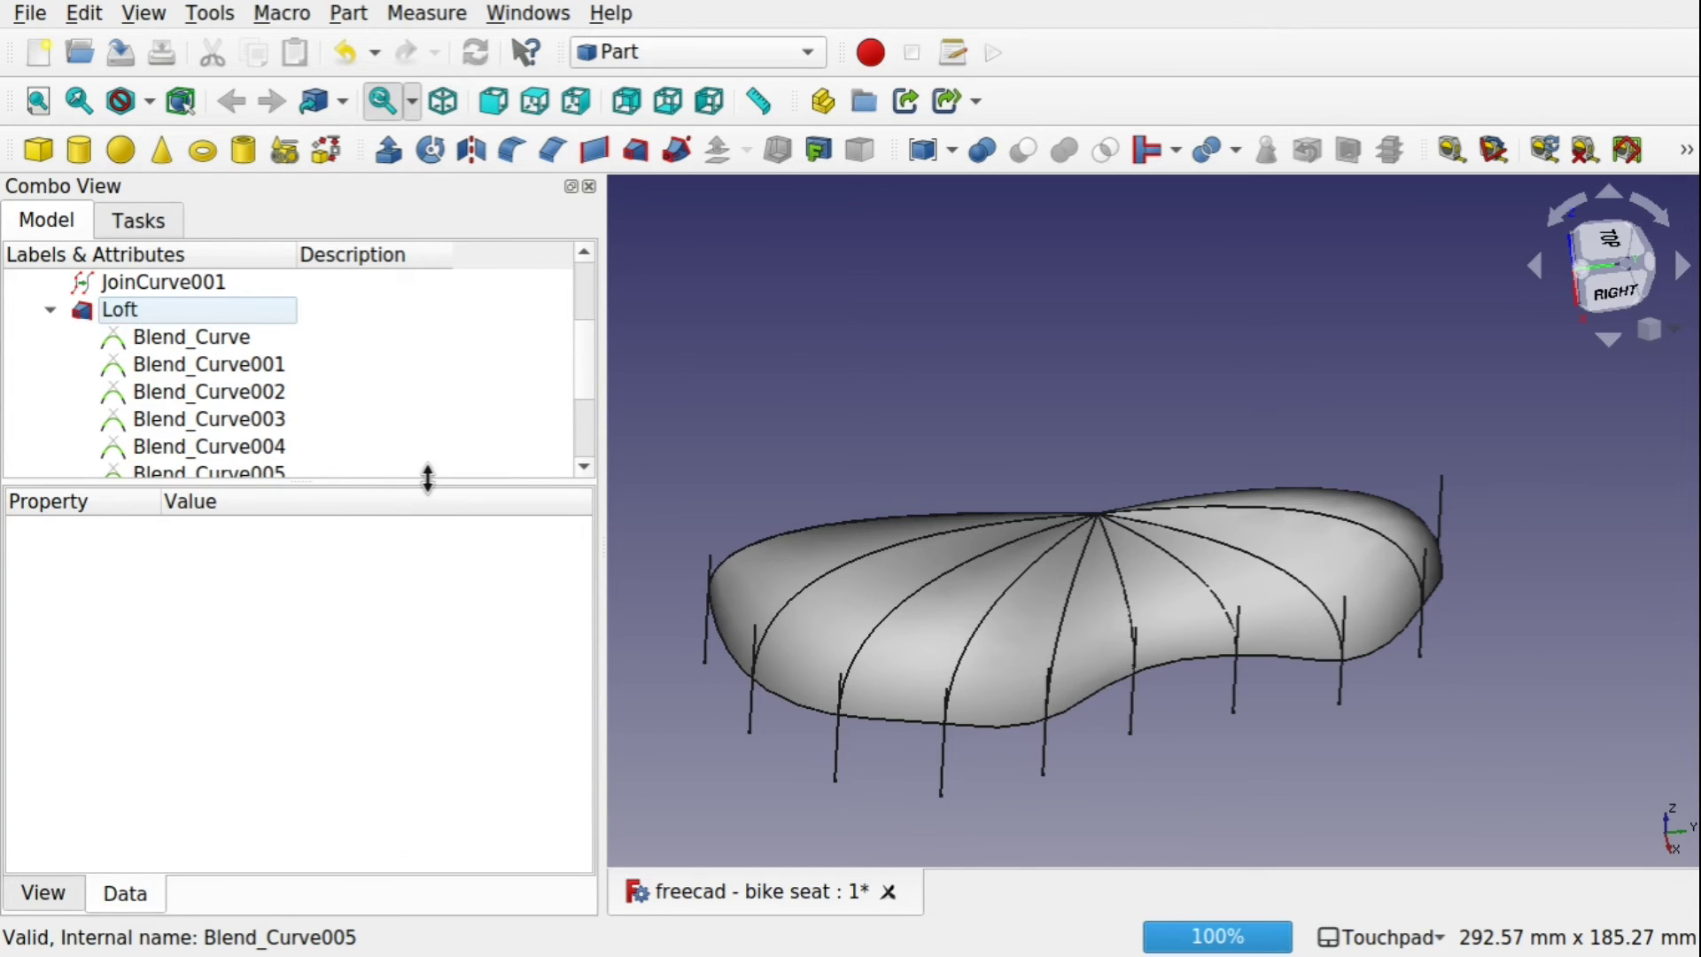
left_click_drag(429, 479, 403, 724)
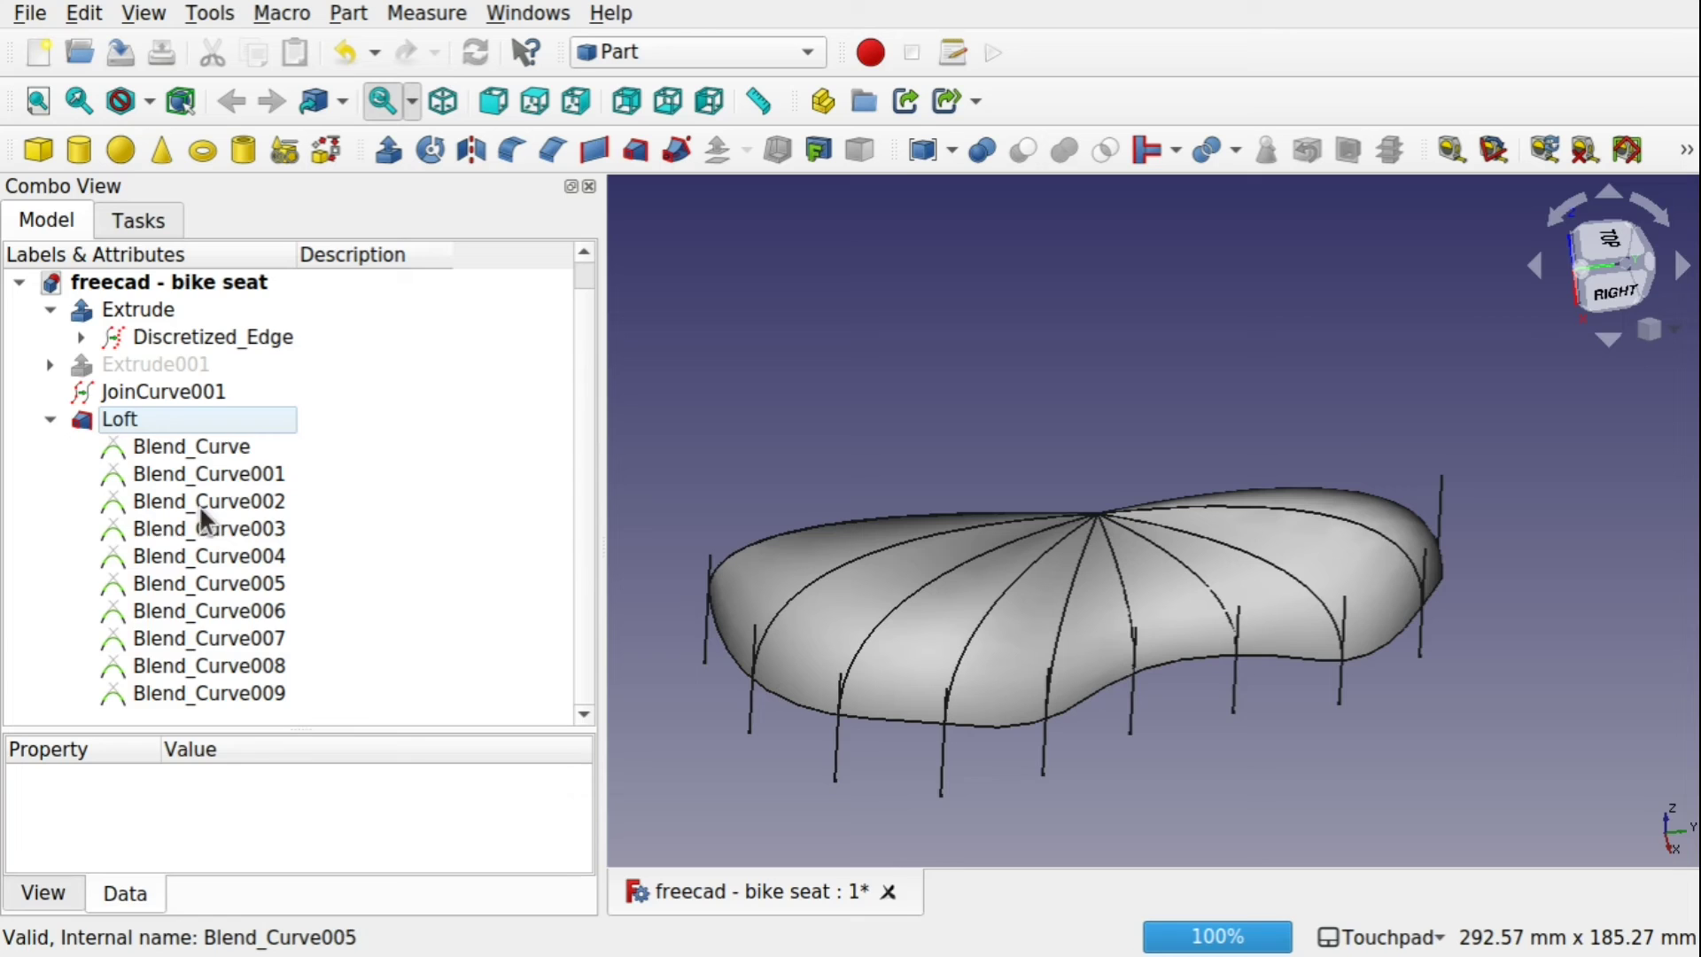
left_click(216, 448)
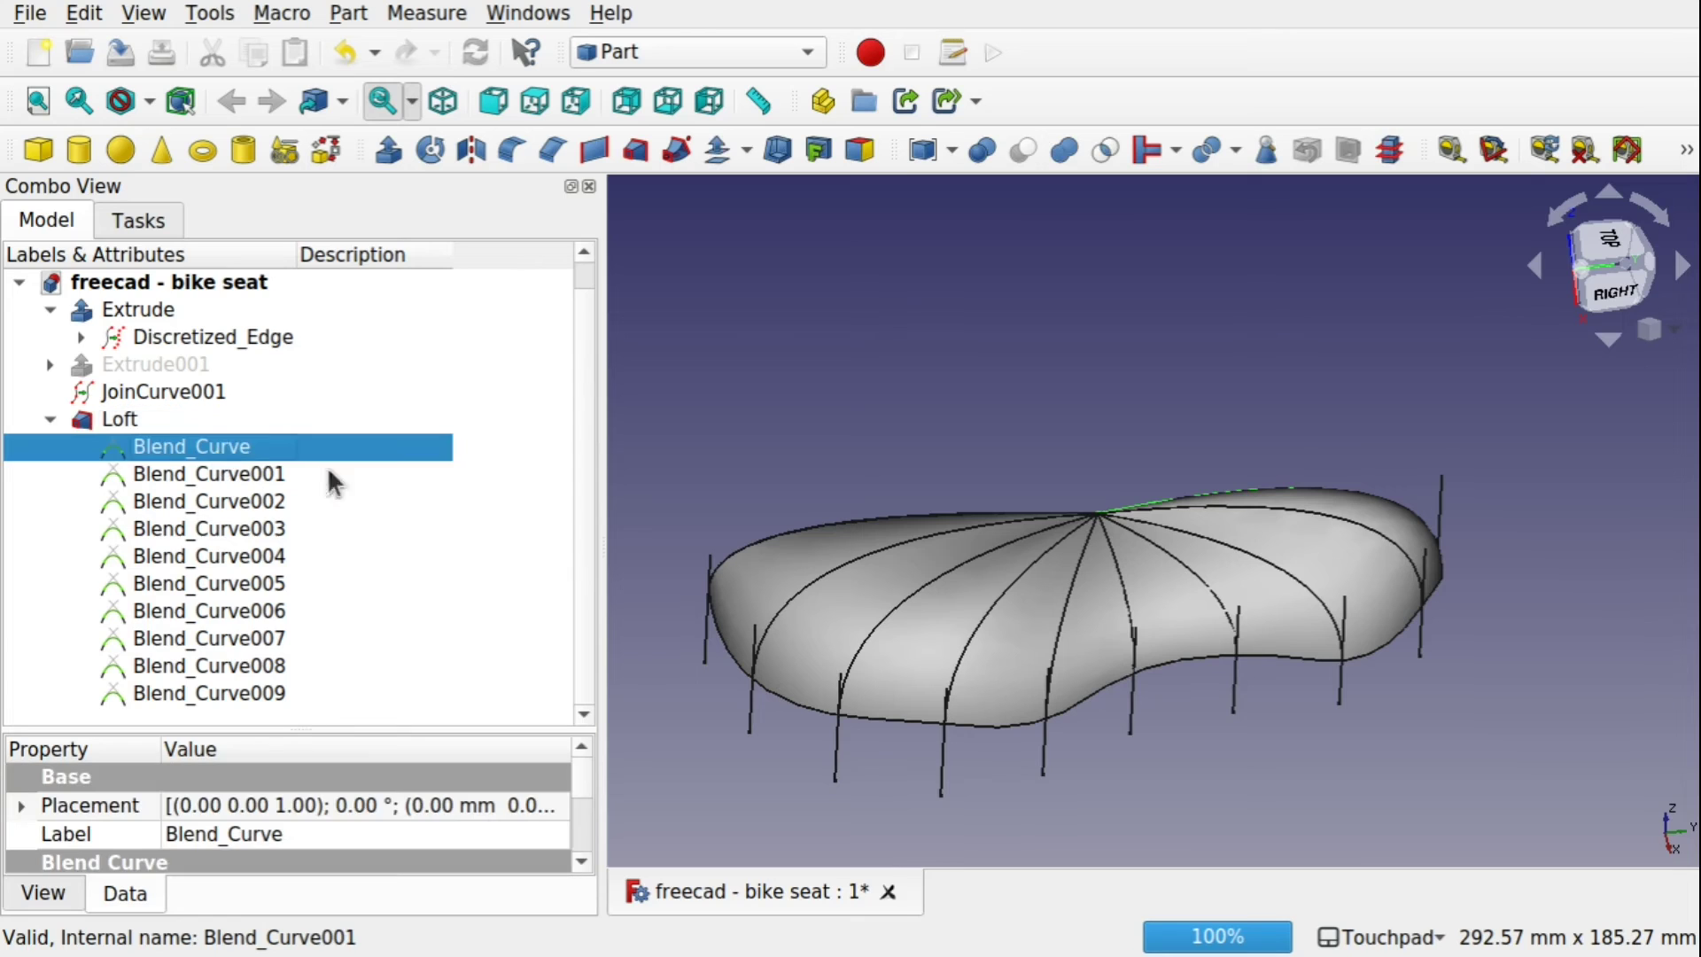
left_click(249, 702, "shift")
left_click_drag(344, 725, 382, 508)
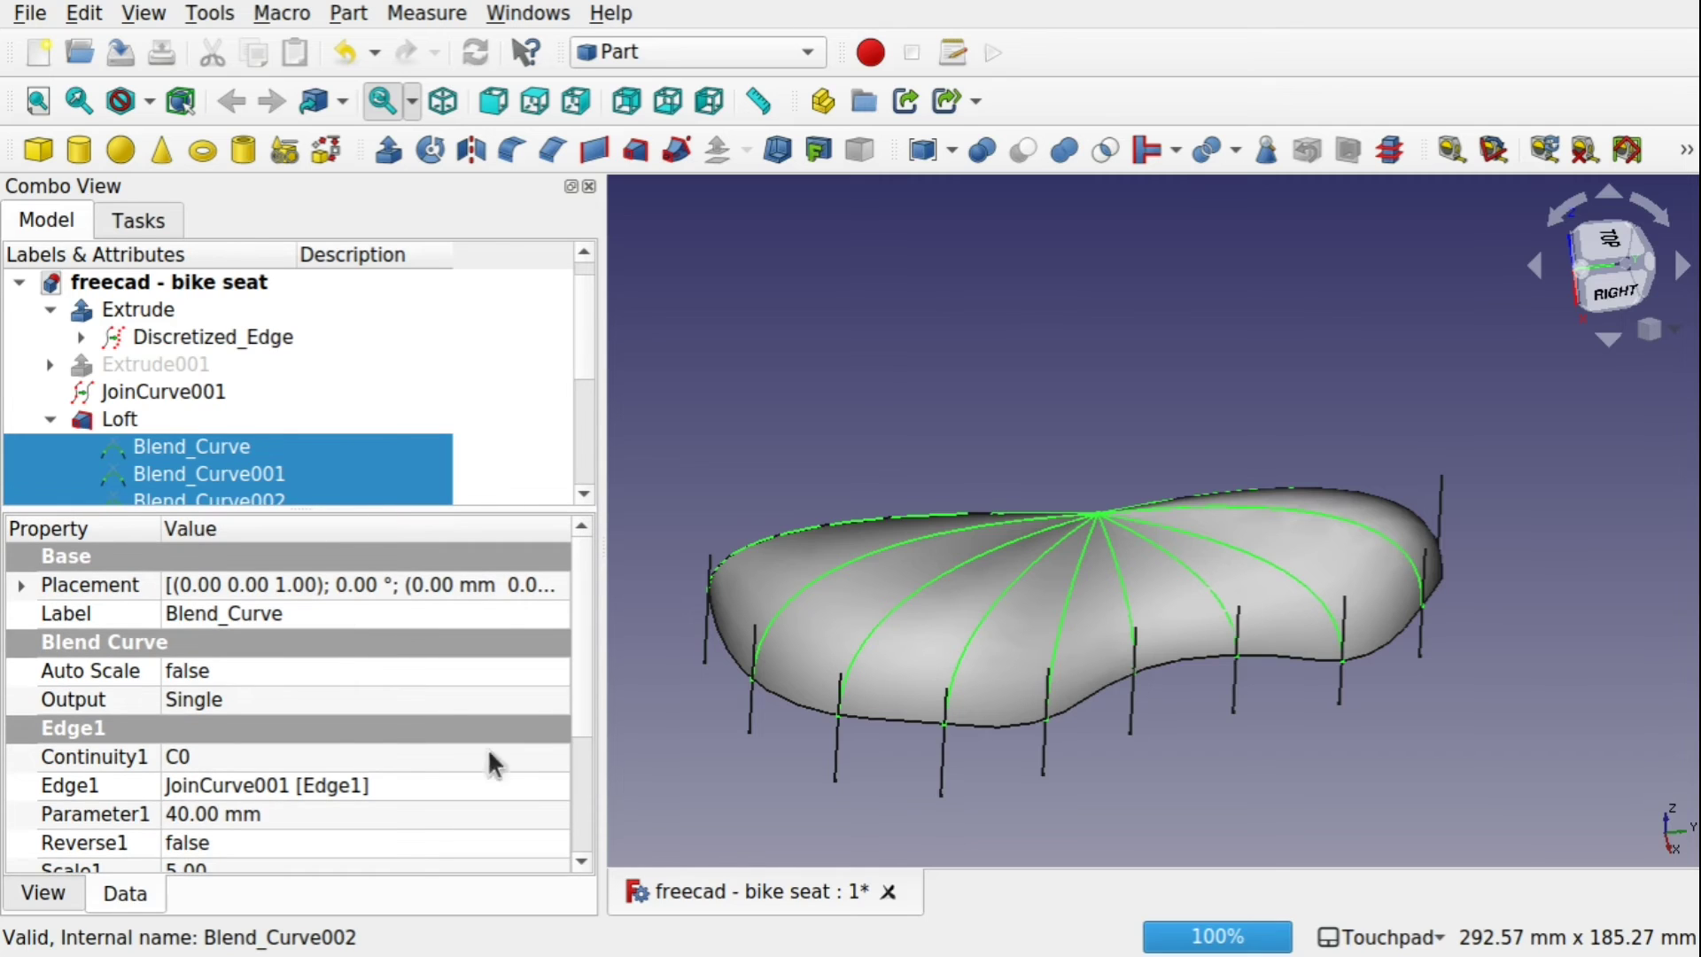
left_click_drag(579, 698, 586, 834)
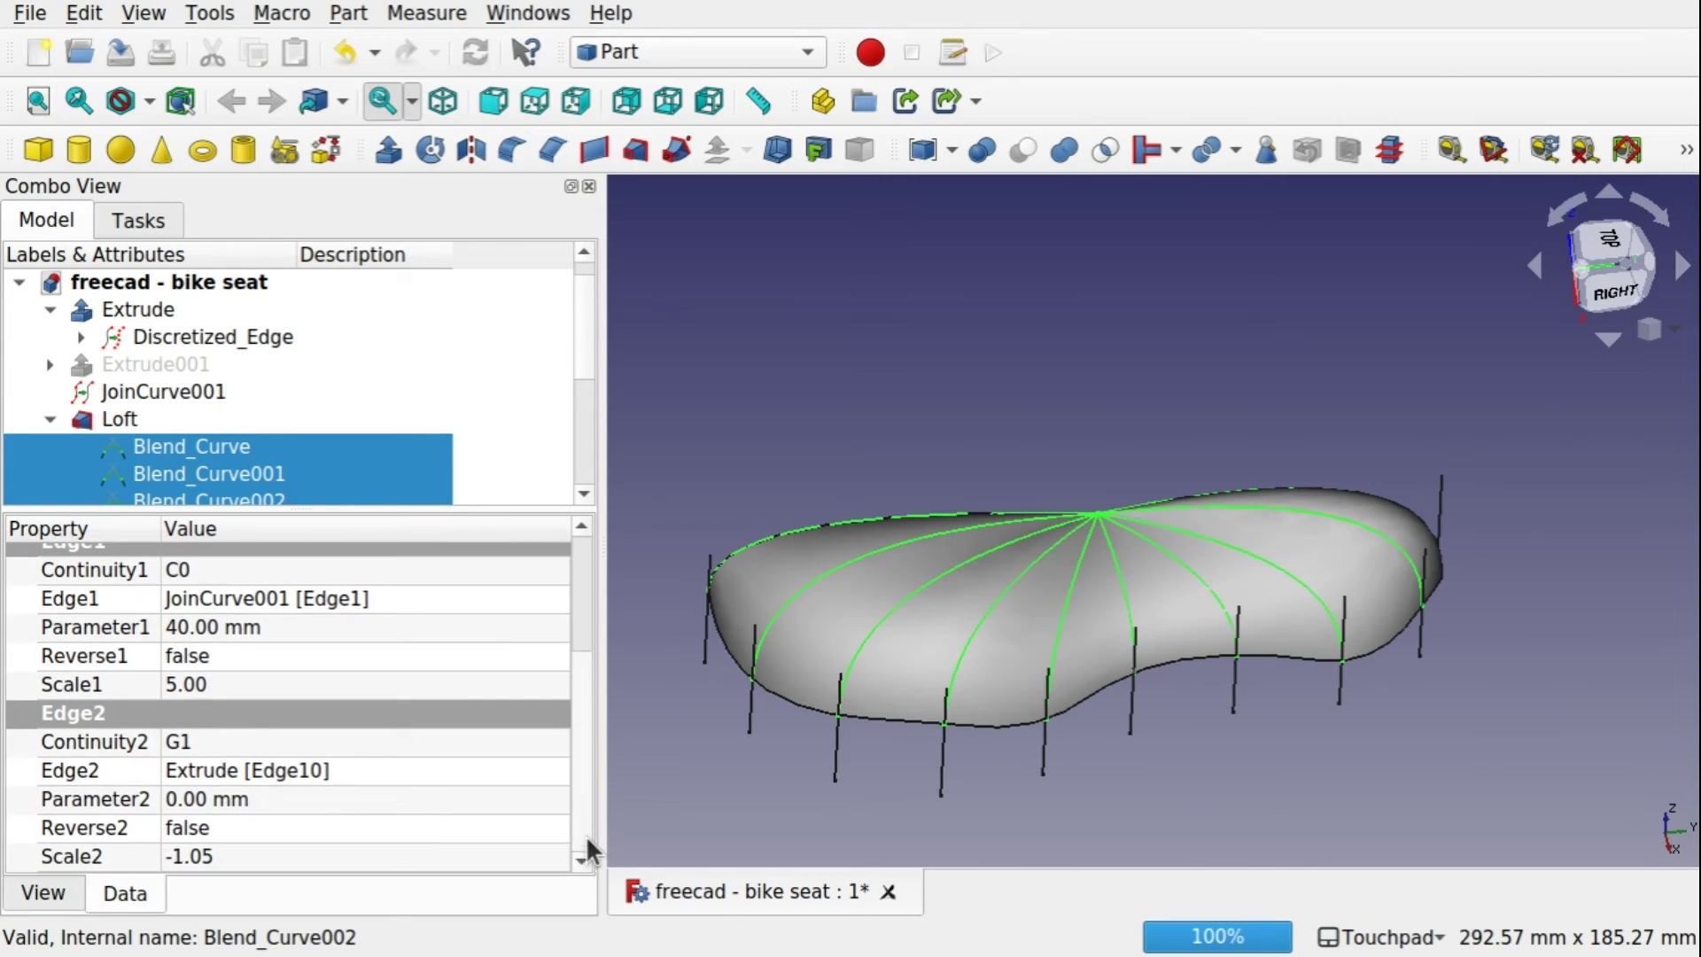
left_click(247, 731)
left_click(235, 712)
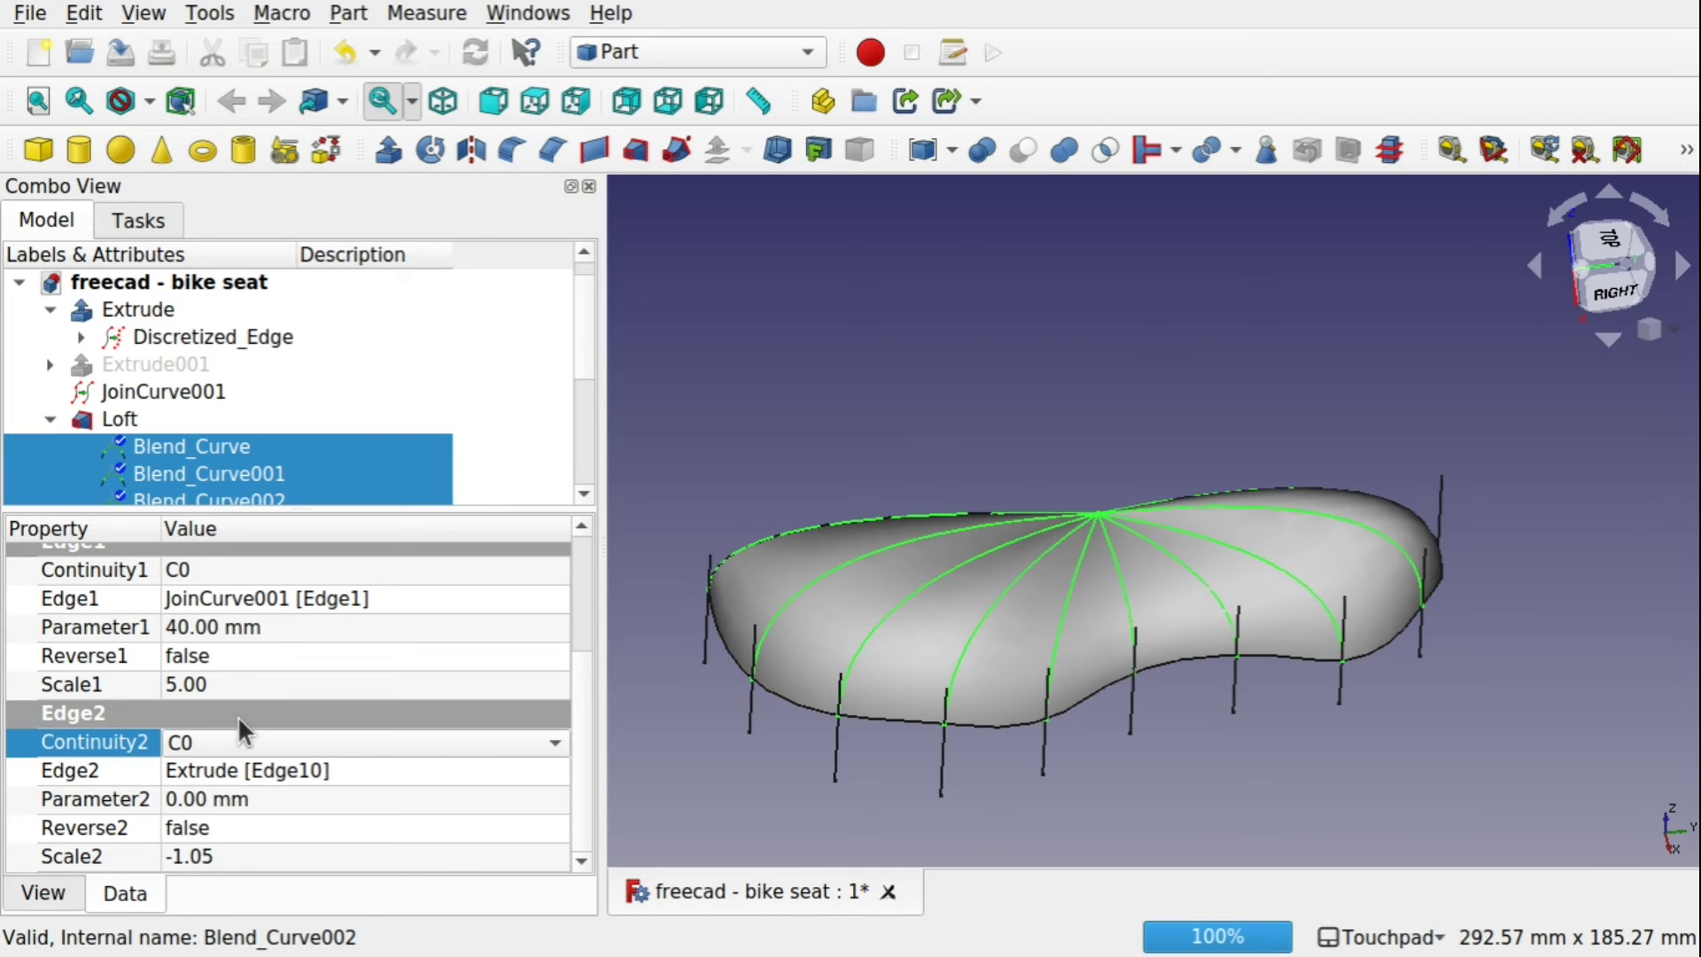
Set Continuity1 of the ten selected blend curves to G1
left_click(250, 576)
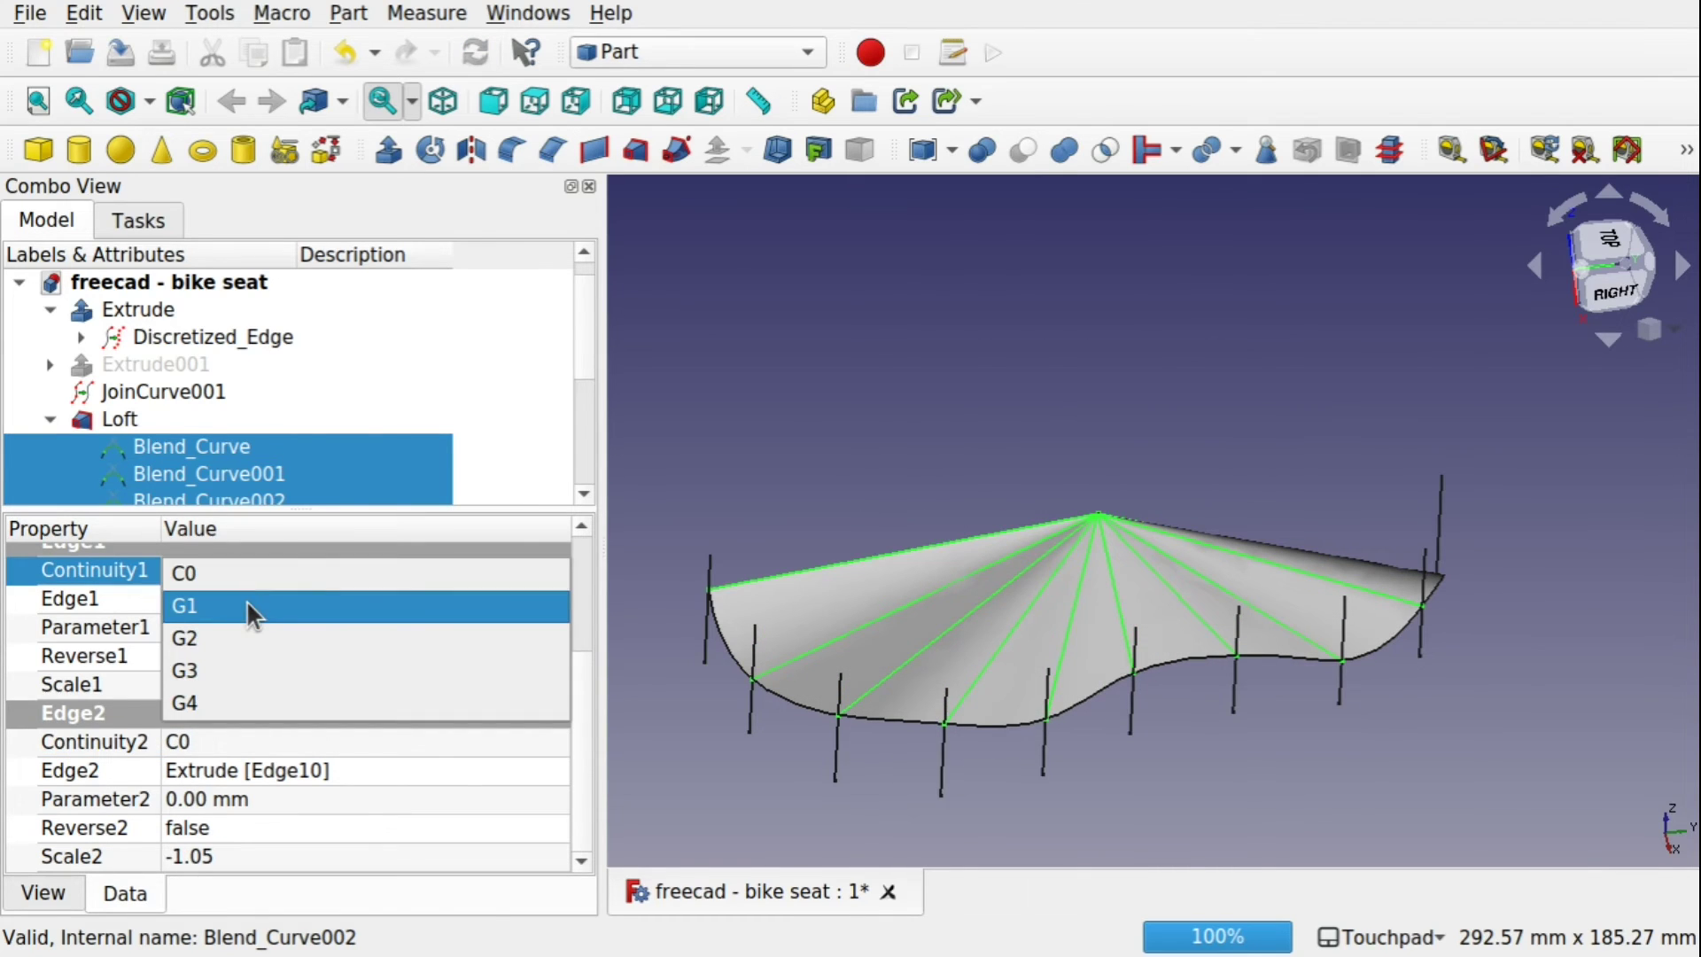
left_click(250, 610)
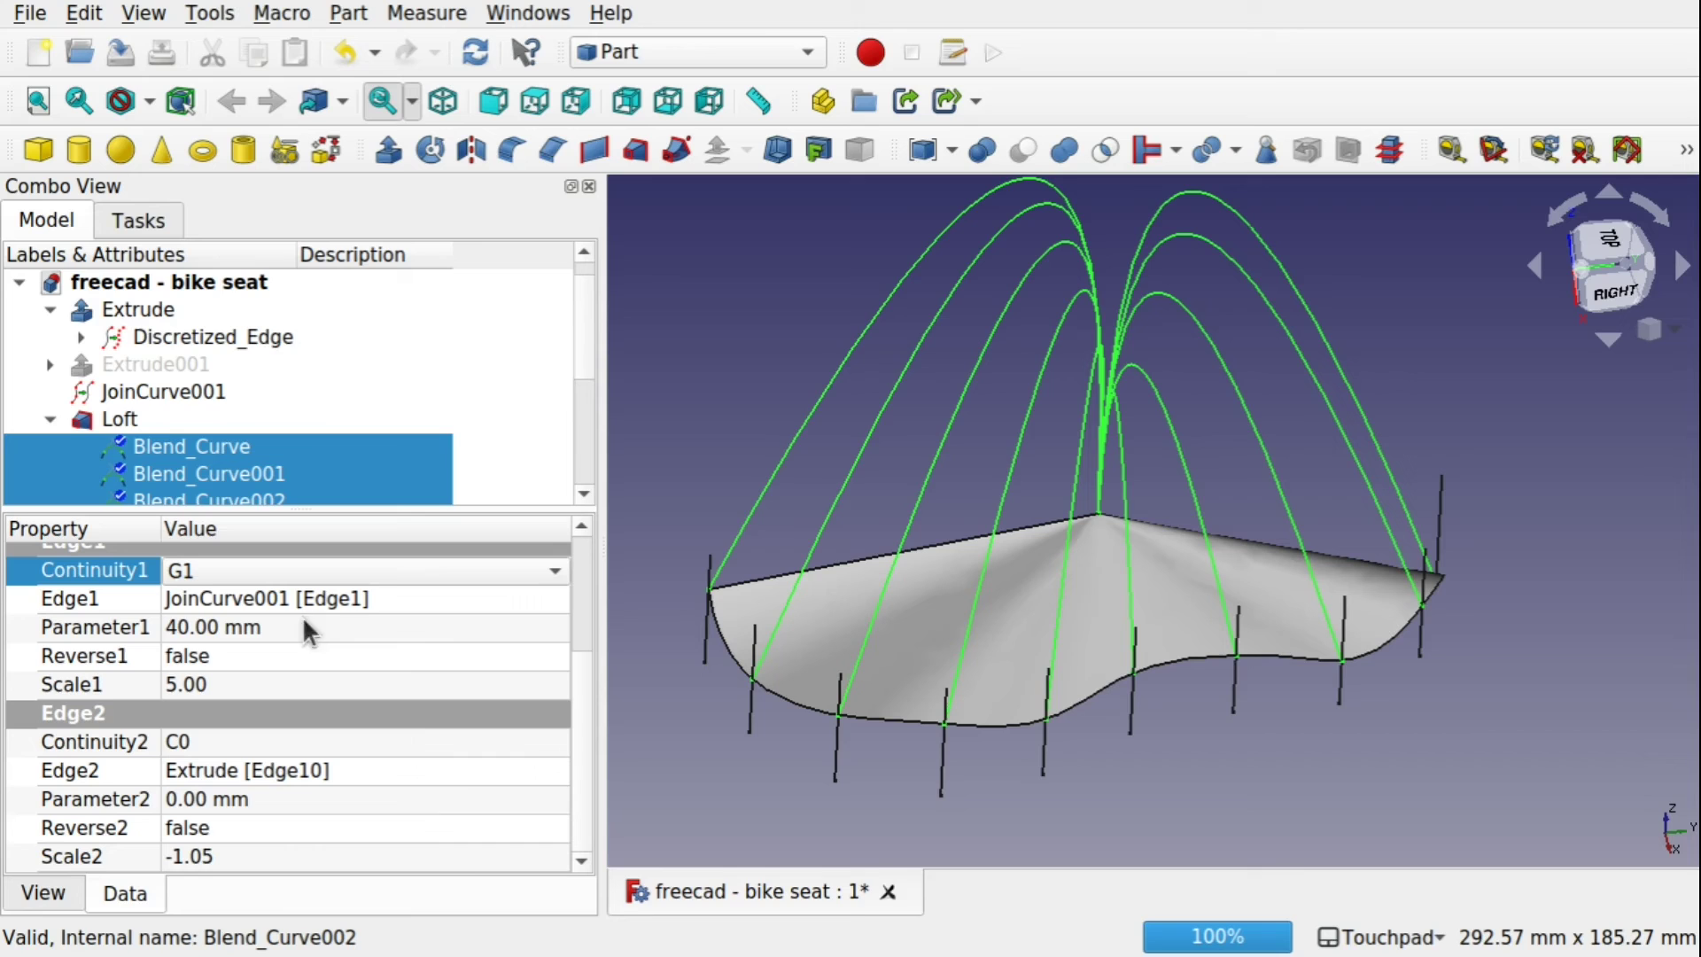
left_click(307, 731)
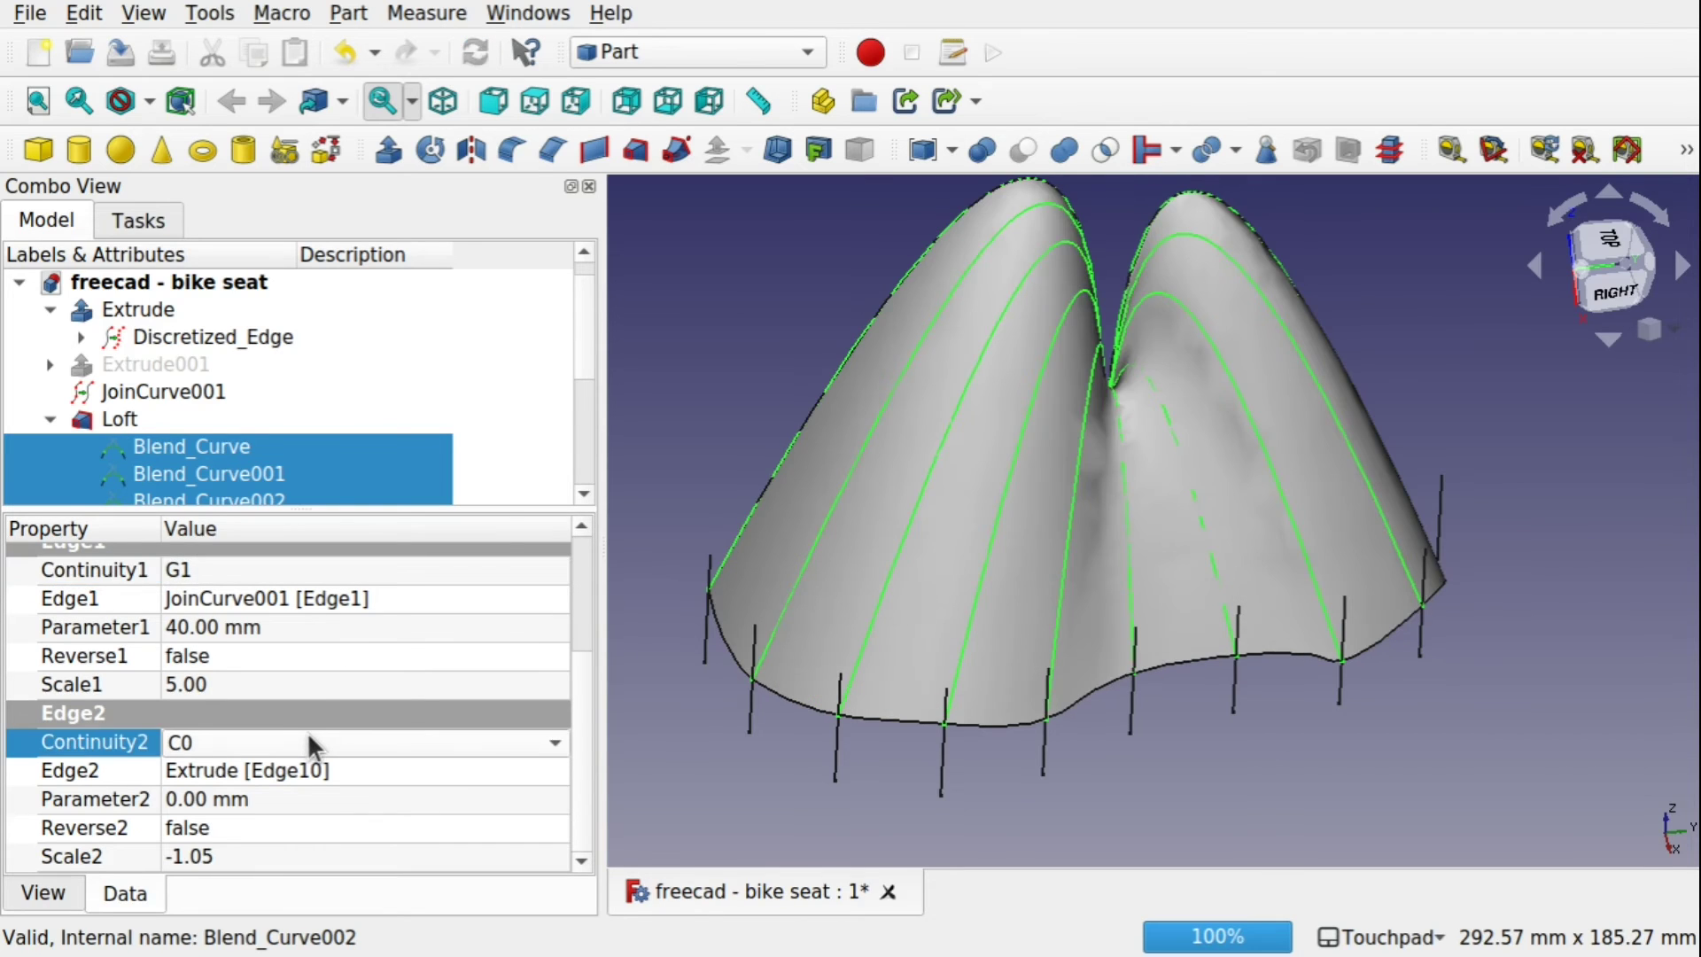
Set Scale1 of the selected blend curves to 1.00 and gradually lower it to 0.30
left_click(231, 684)
type("1")
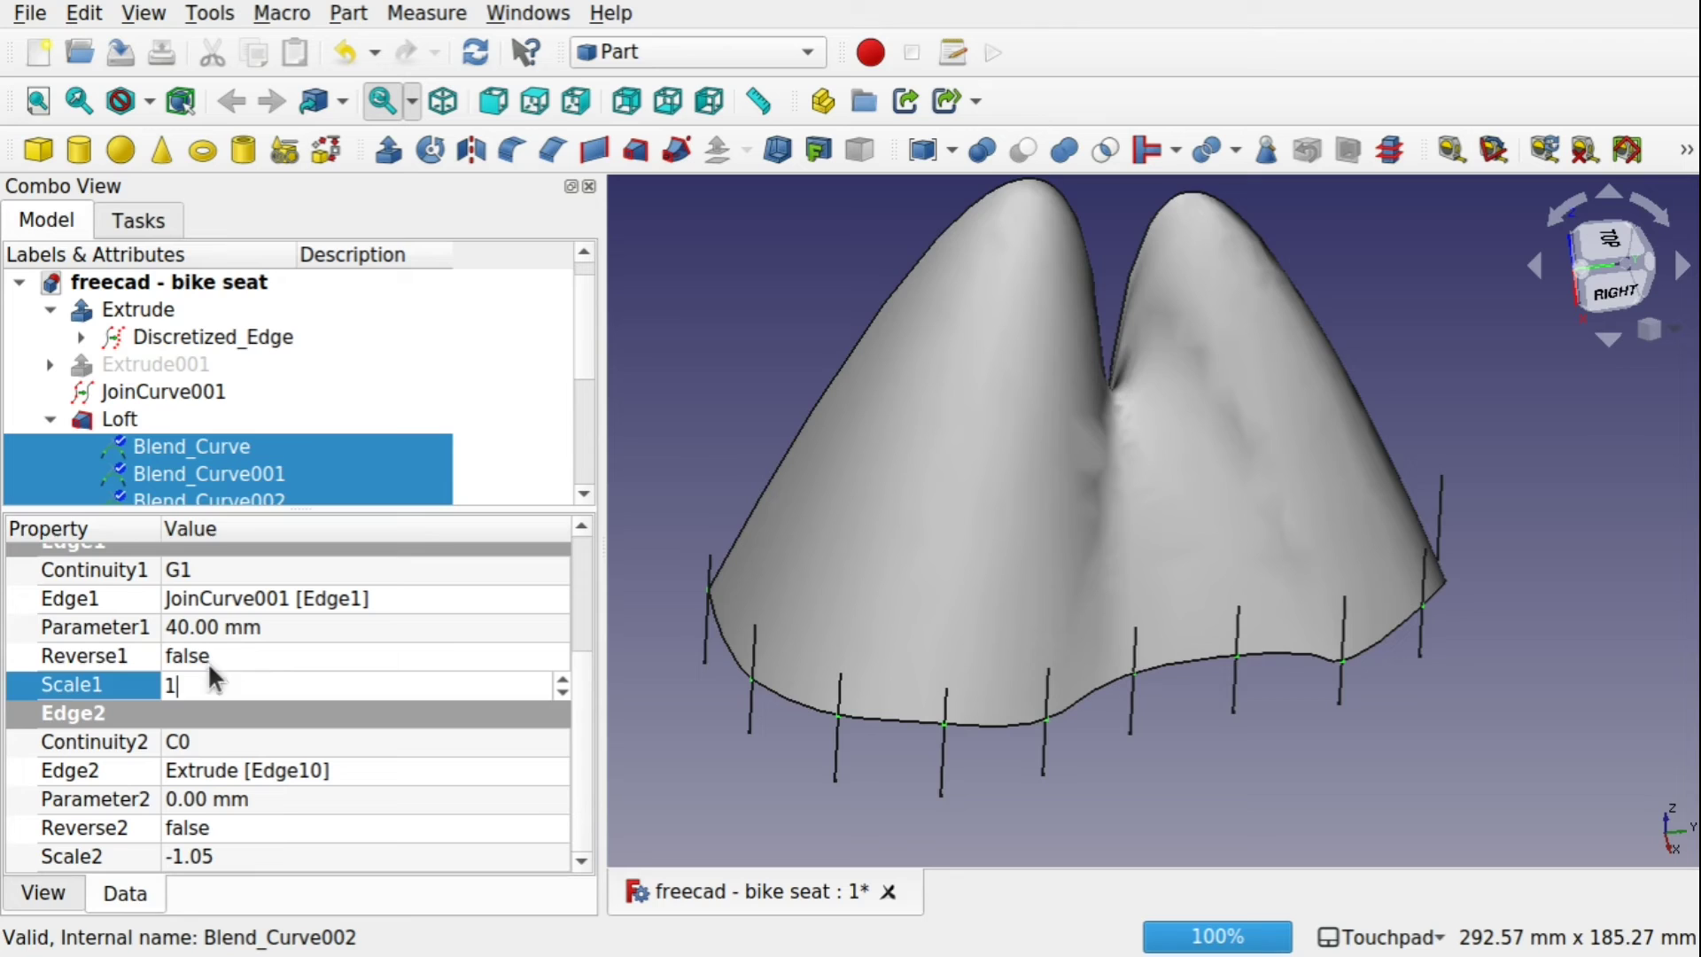
left_click(261, 658)
left_click(248, 686)
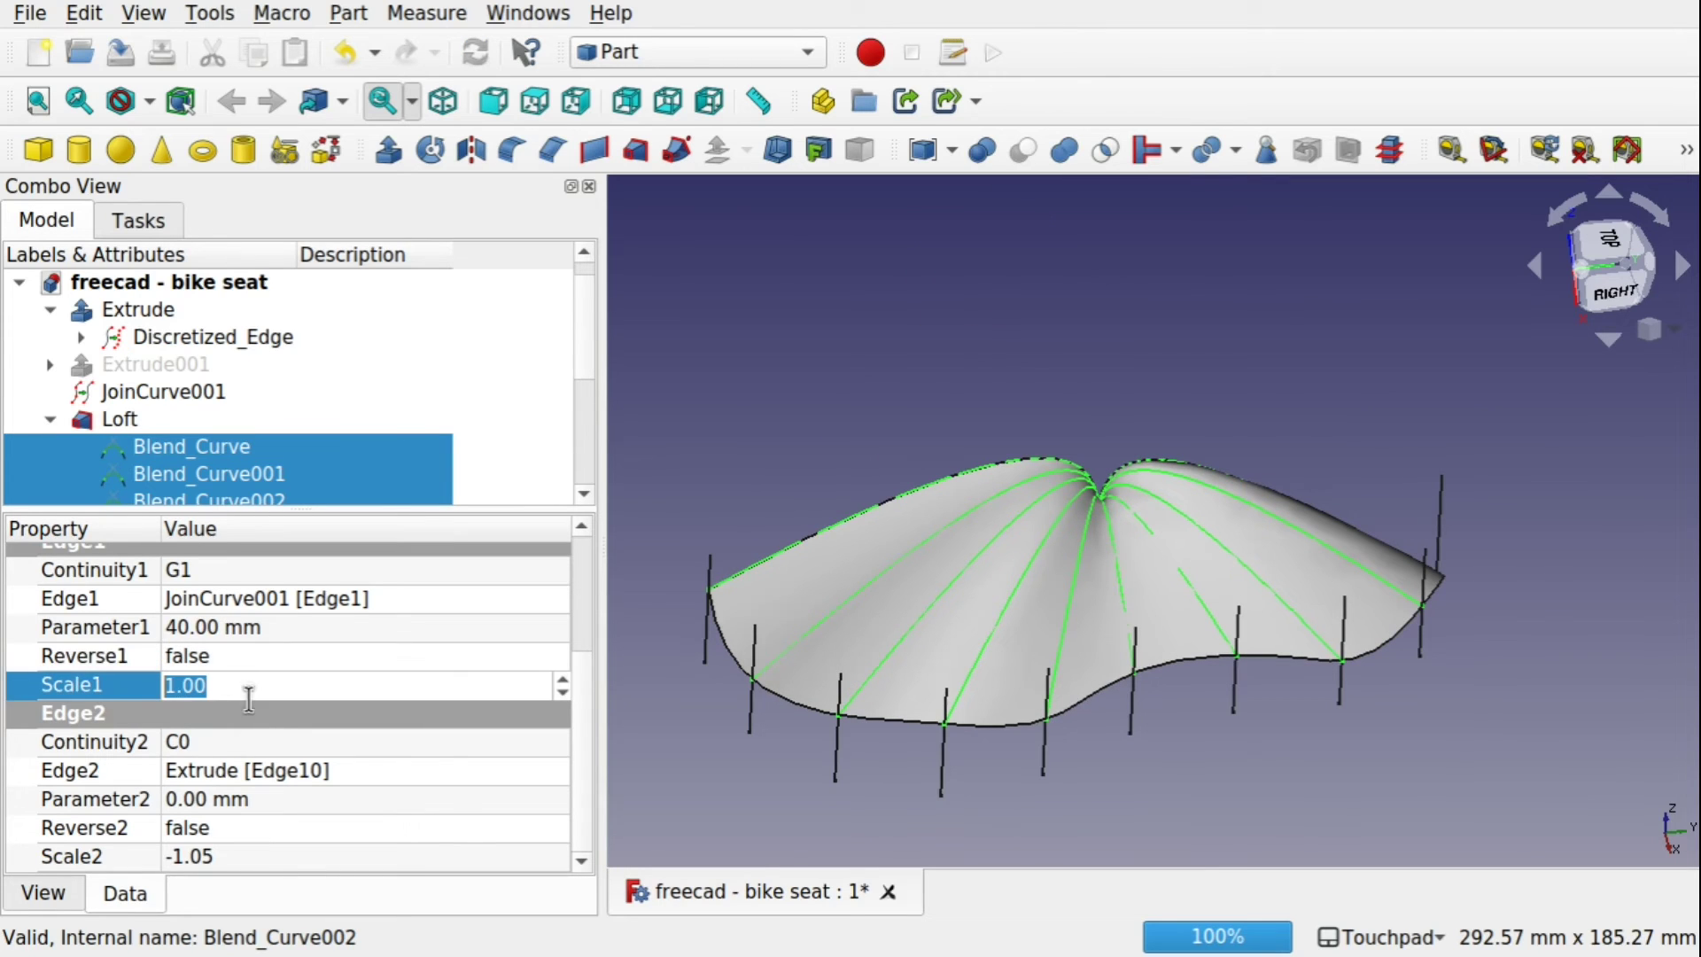
scroll(264, 678, "down", 7)
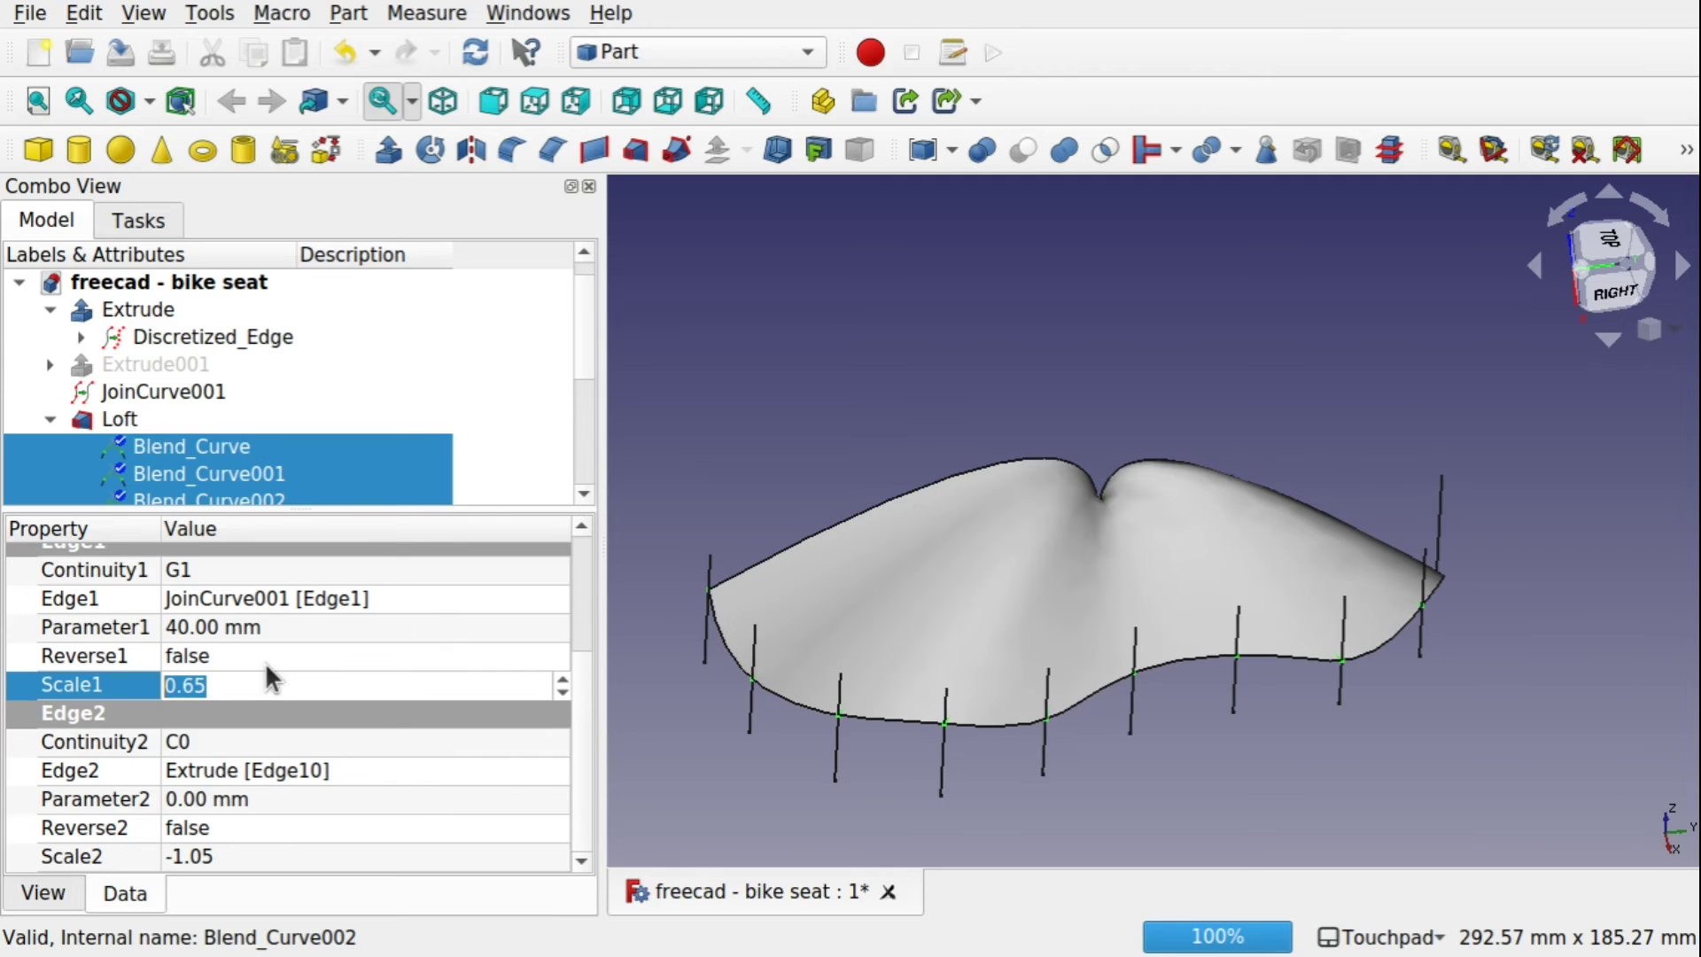
scroll(266, 678, "down", 7)
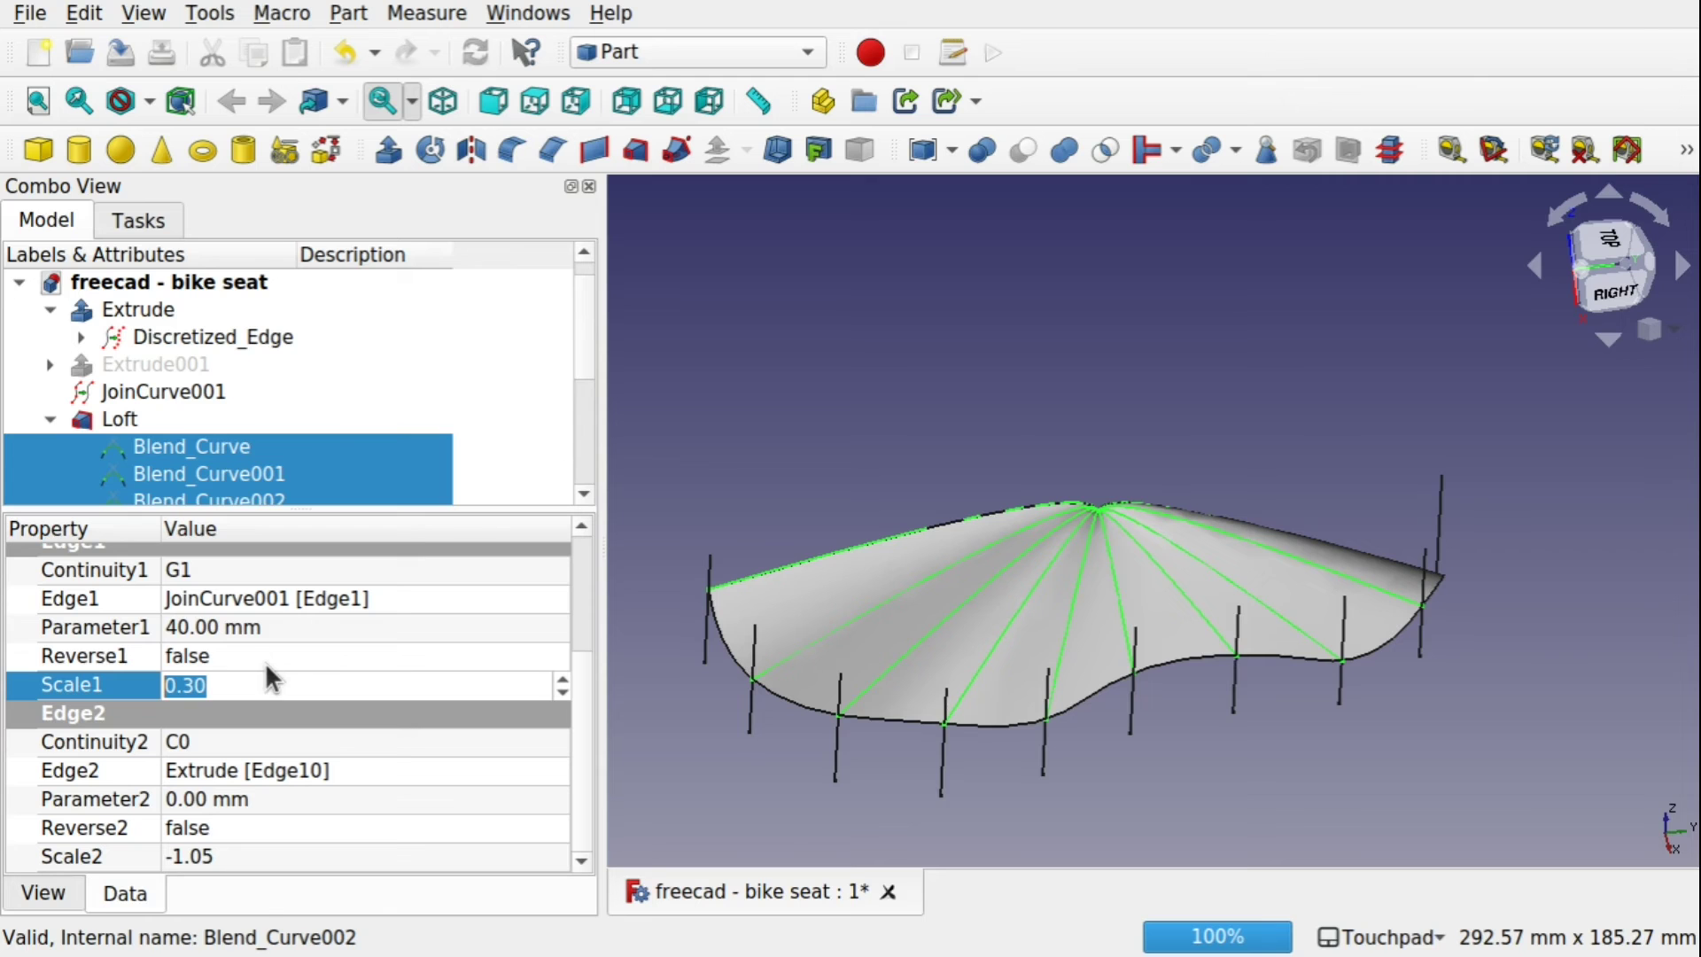
middle_click_drag(842, 523, 1075, 694)
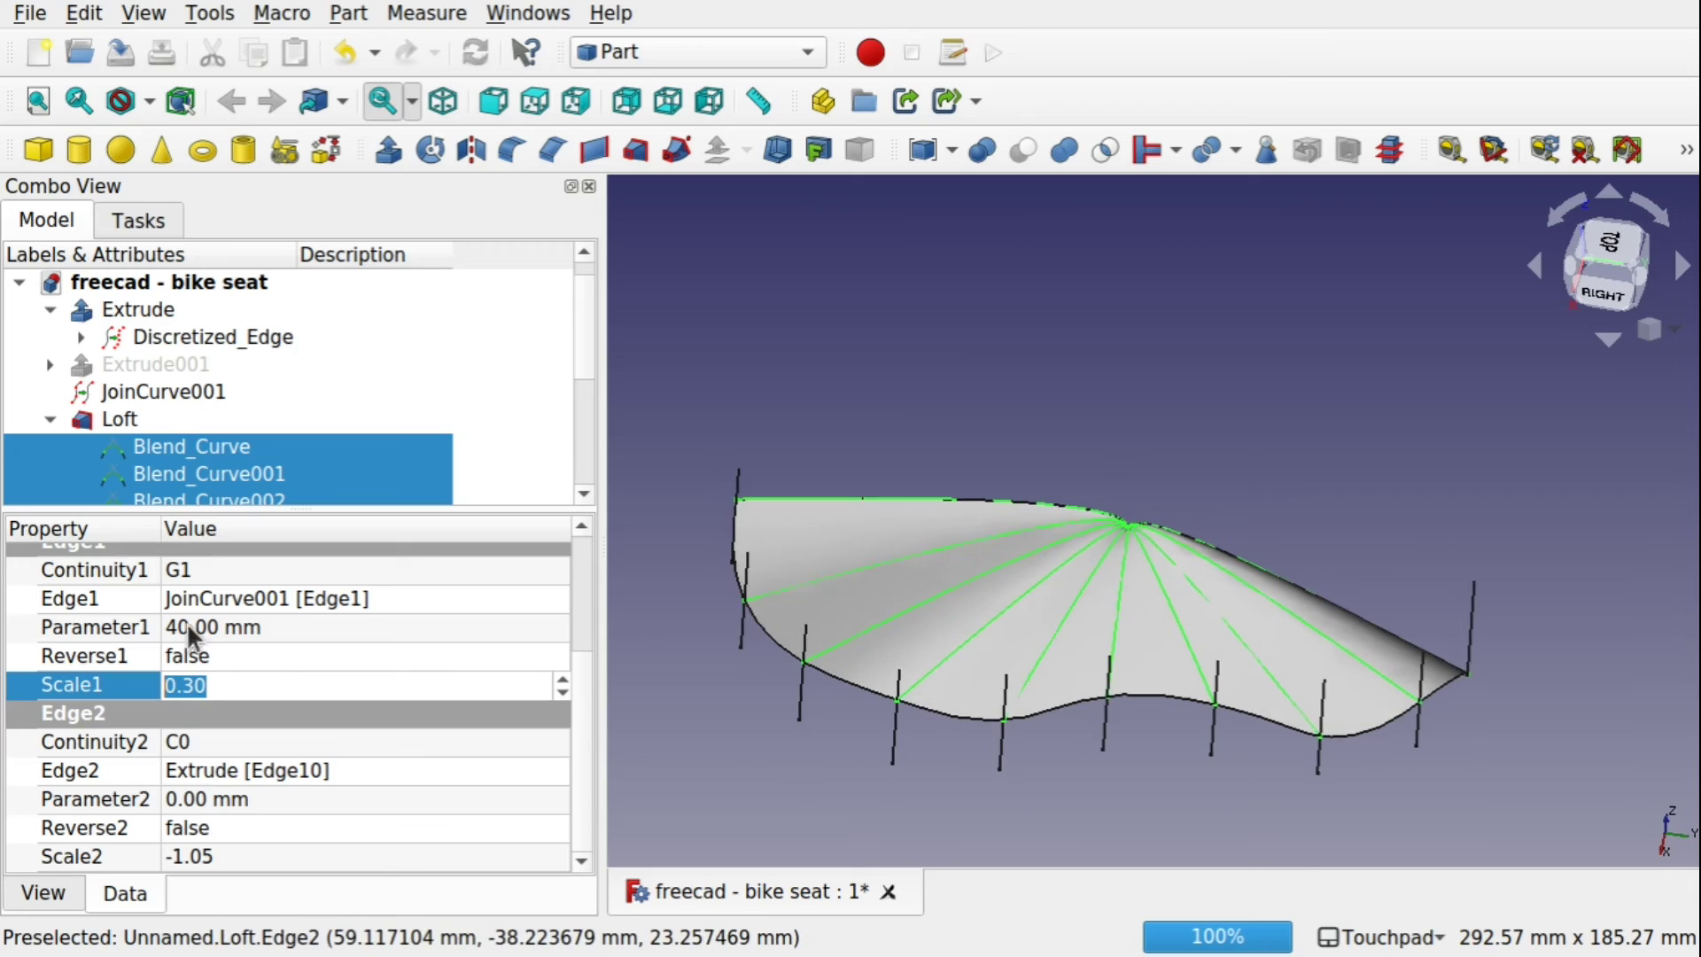
Set the selected blend curves back to Continuity1 C0 and Continuity2 G1
left_click(258, 571)
left_click(258, 571)
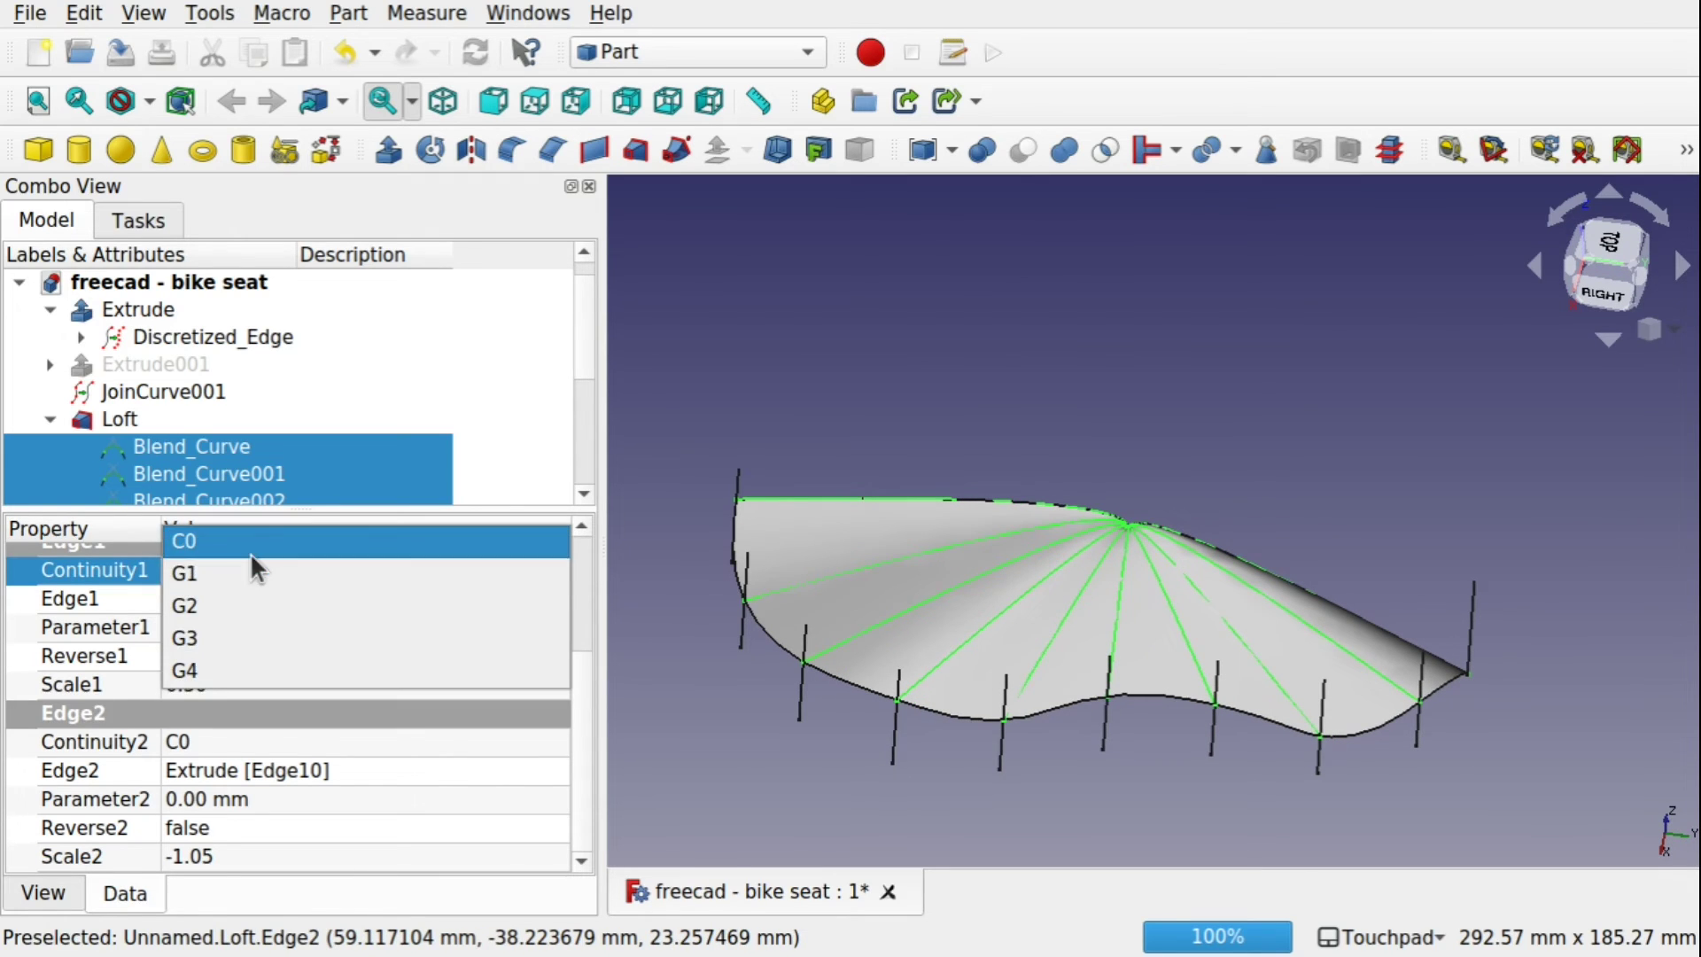
left_click(250, 550)
left_click(263, 736)
left_click(262, 735)
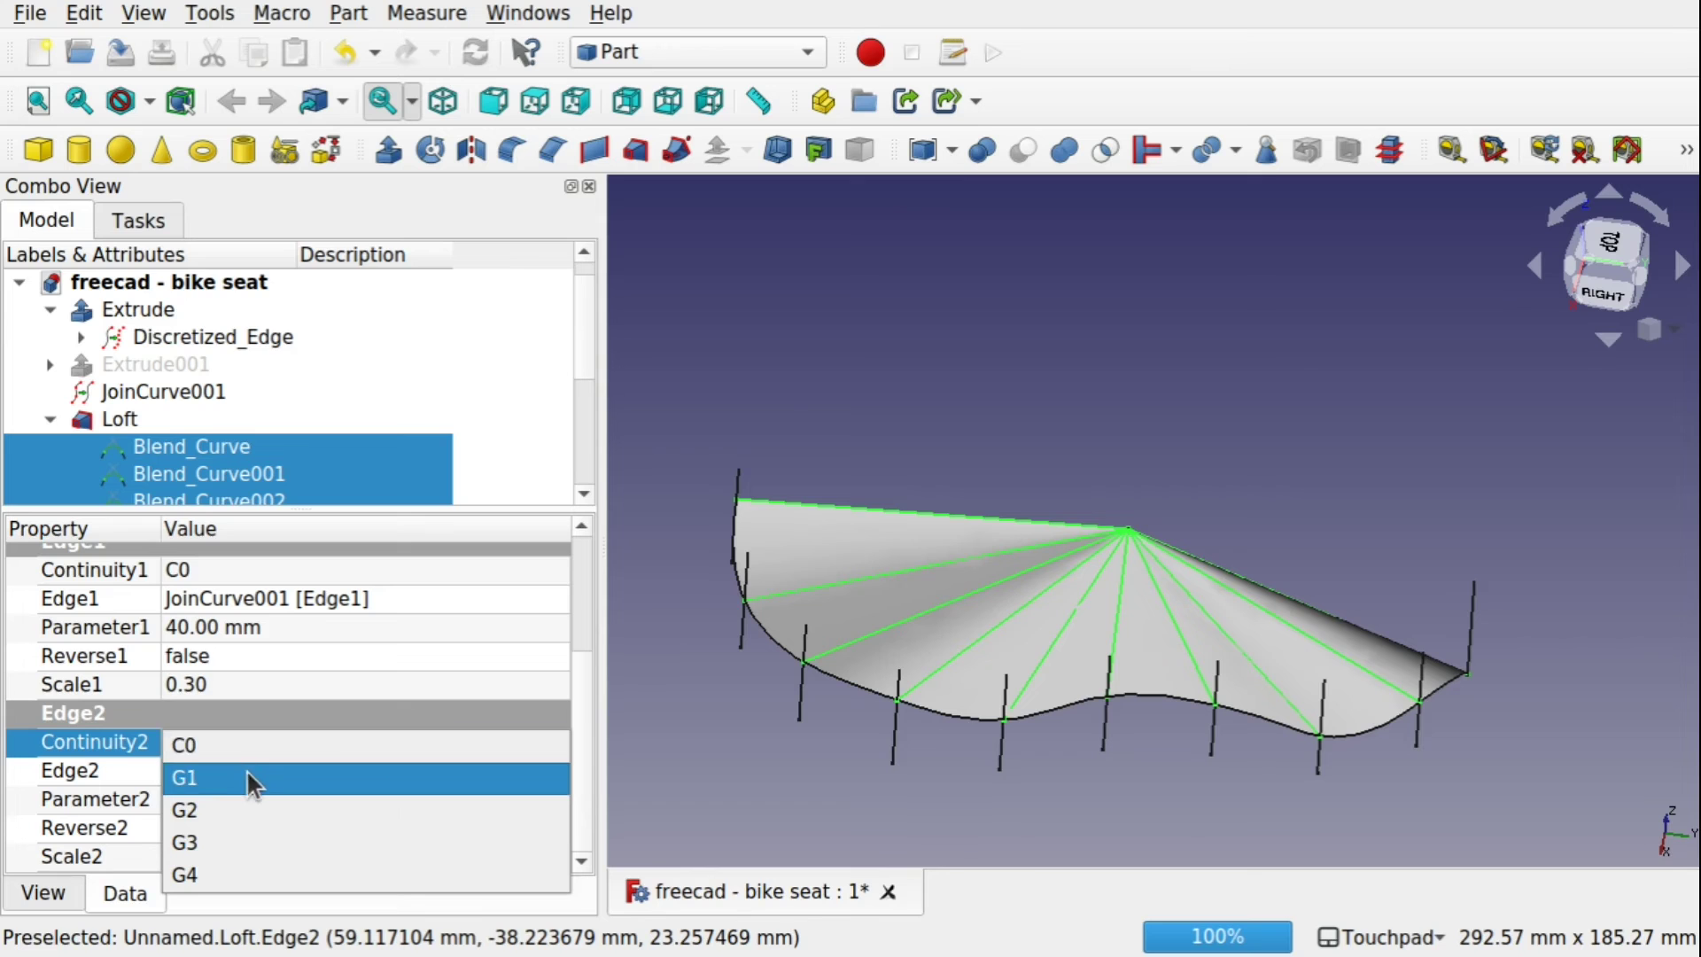
left_click(247, 769)
left_click(387, 800)
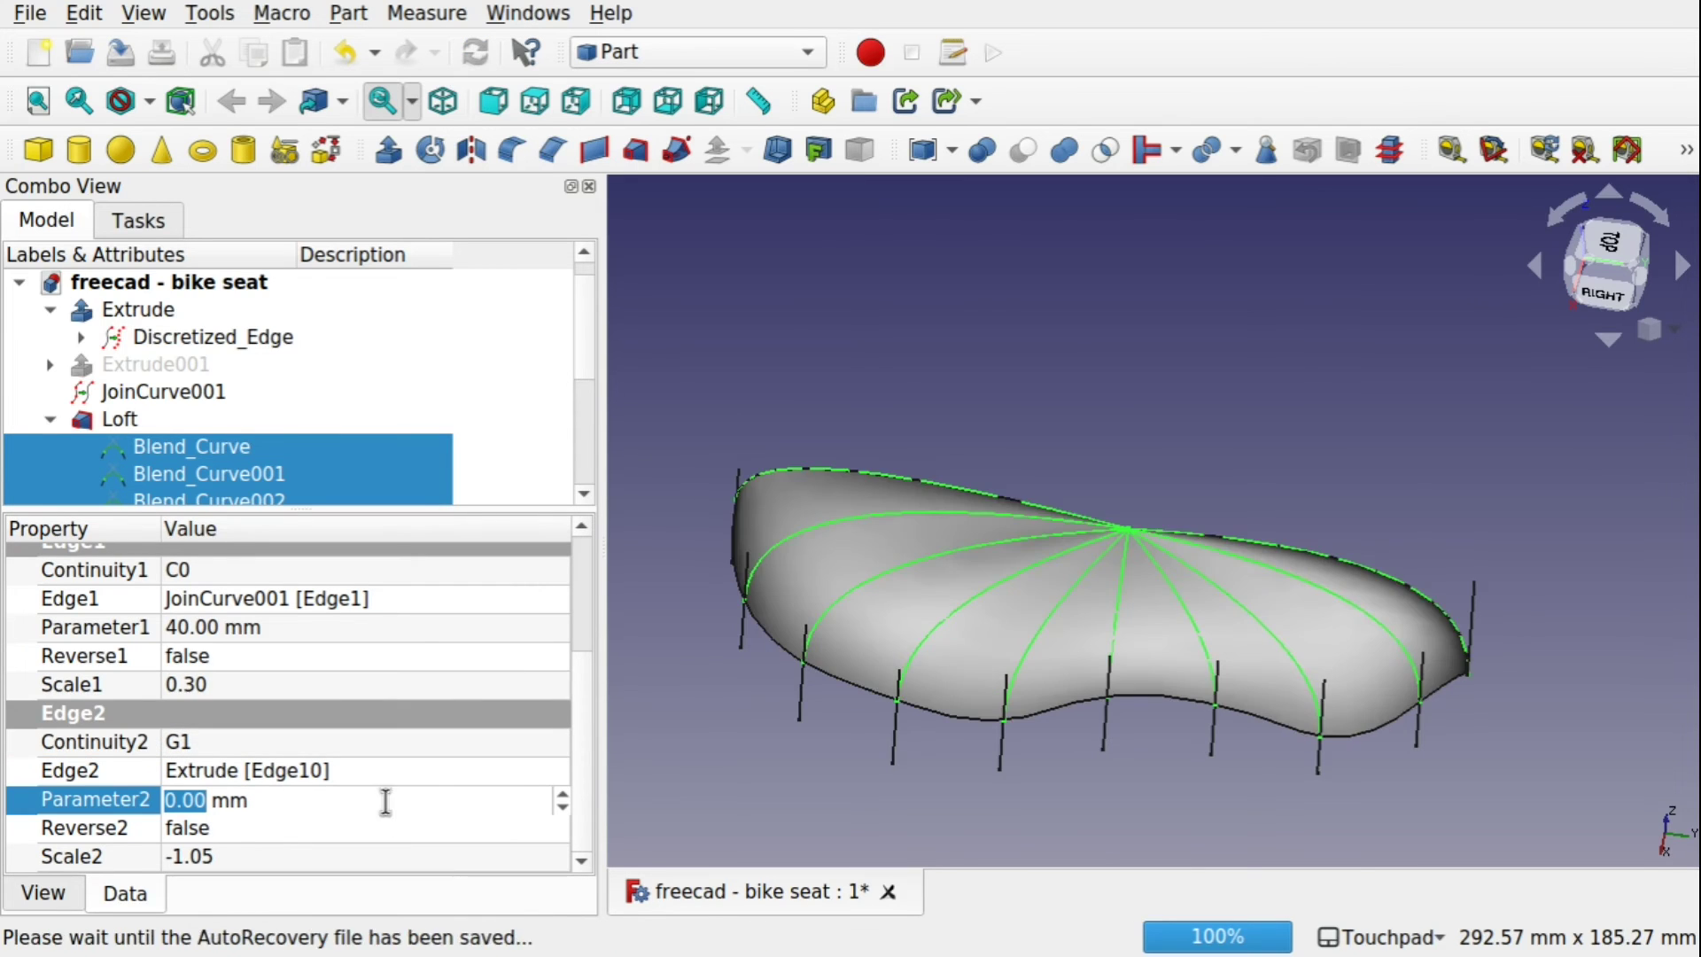
Hide the Extrude lines and examine the lofted surface from several angles around the curves' common point
middle_click_drag(1145, 721, 1038, 686)
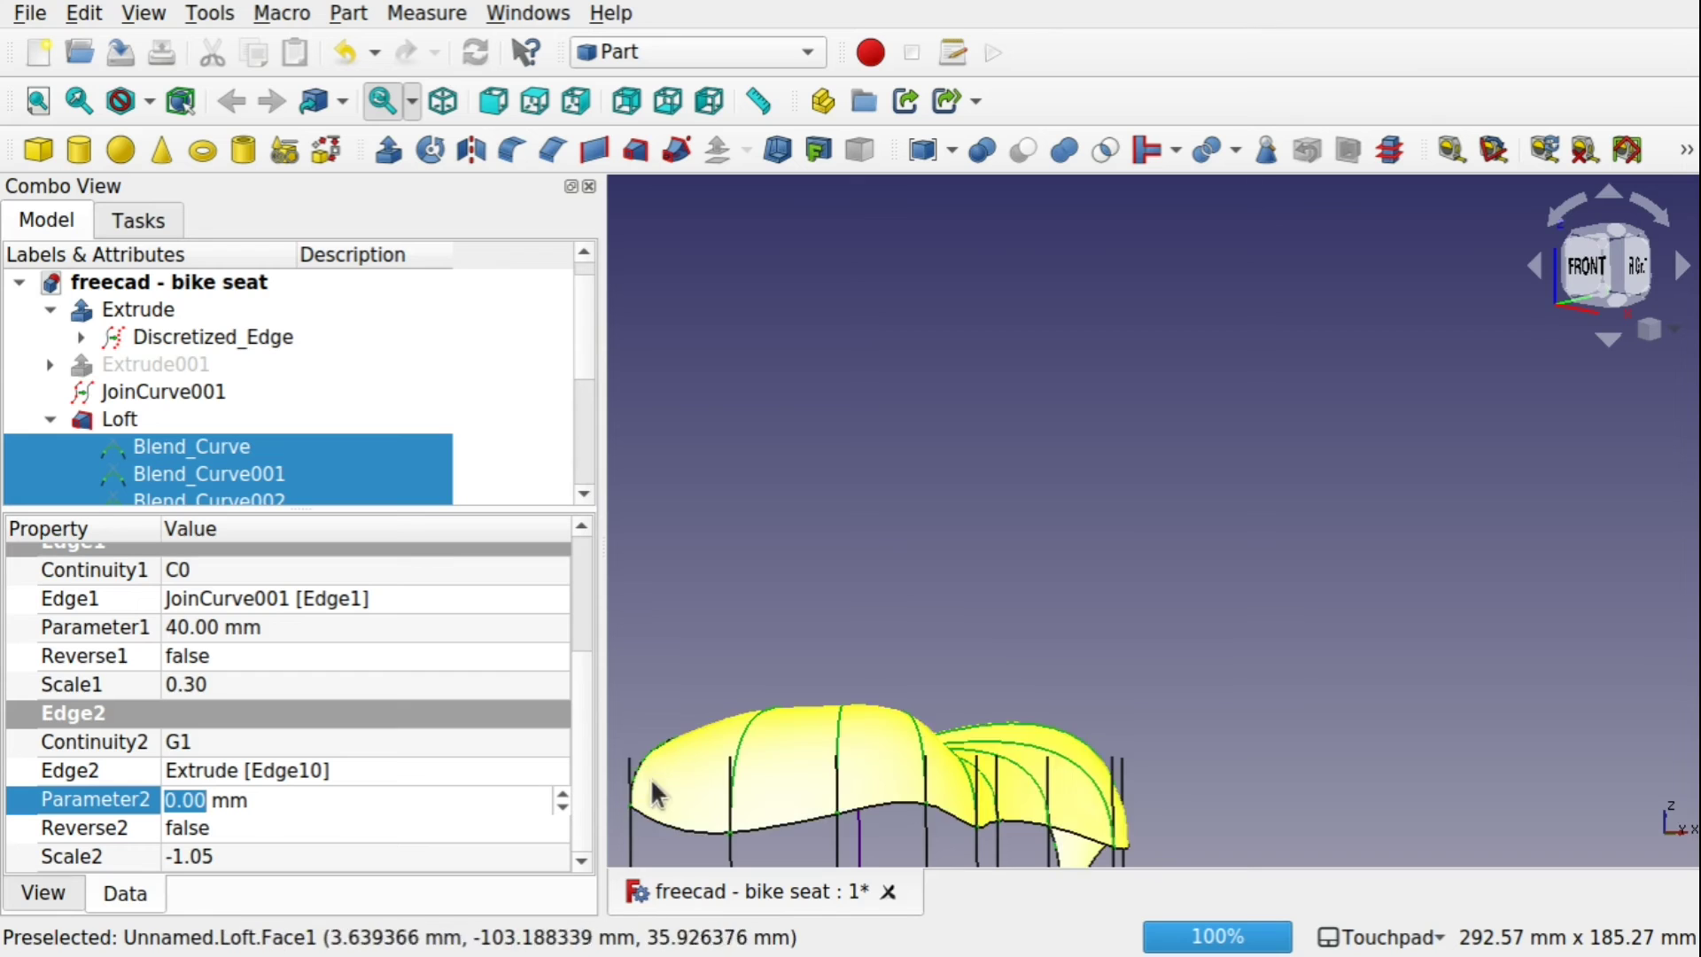
middle_click_drag(663, 783, 691, 797)
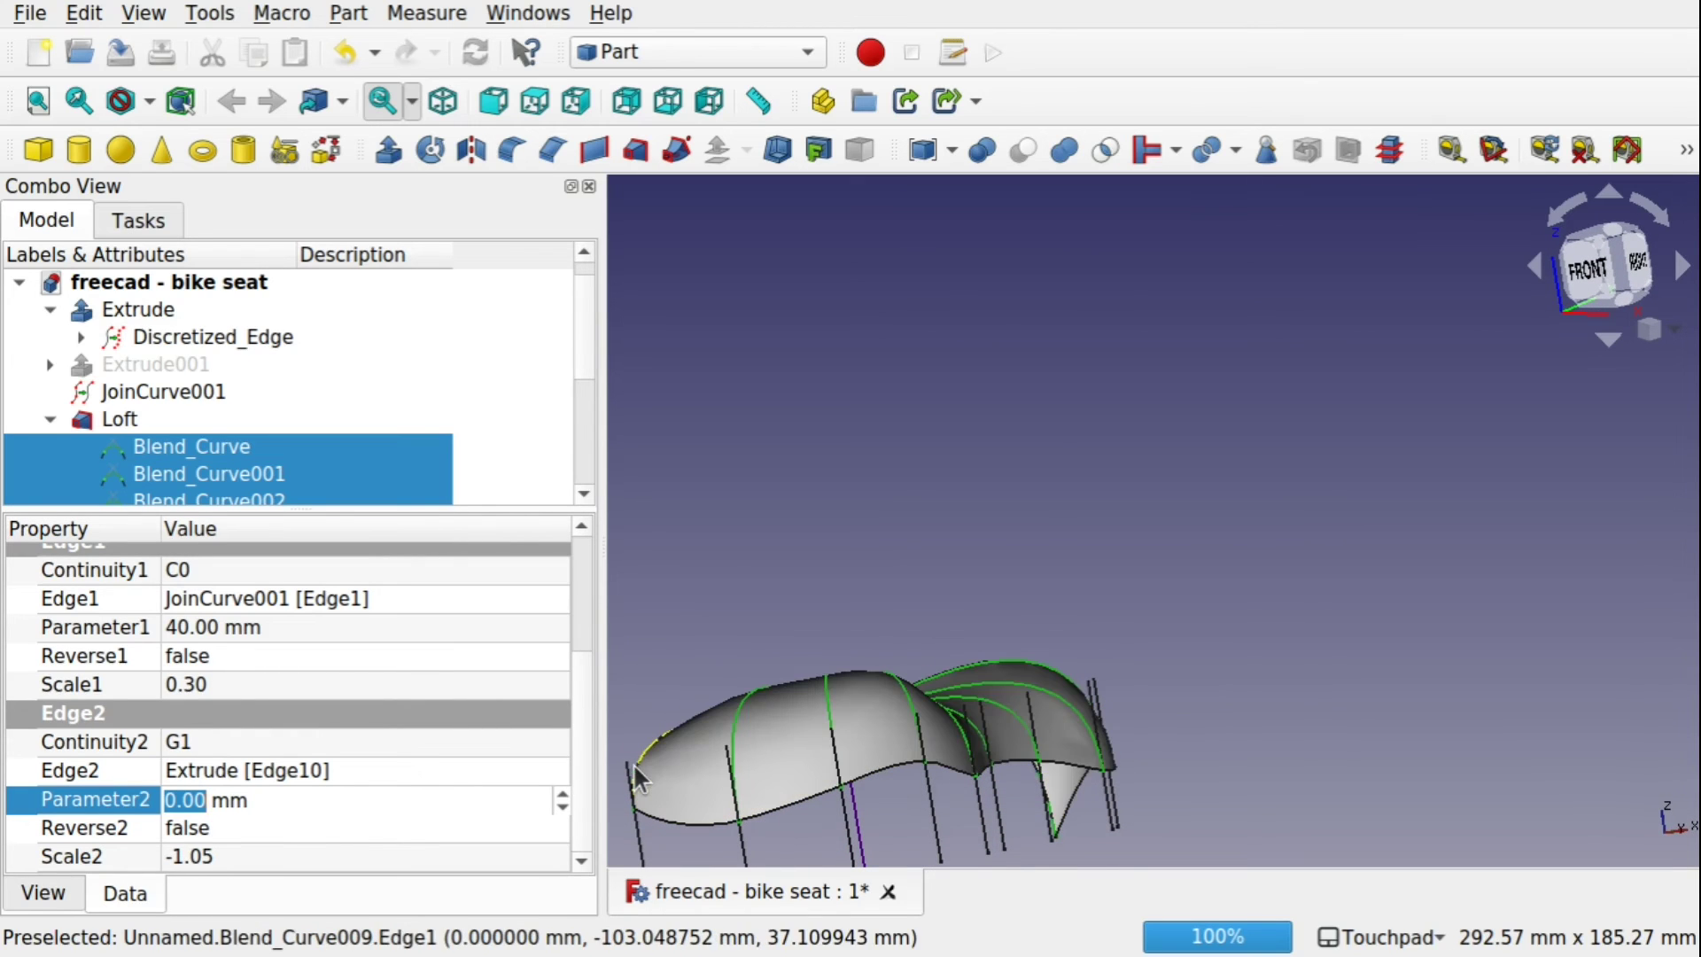
left_click(634, 763)
middle_click_drag(802, 627, 1166, 464)
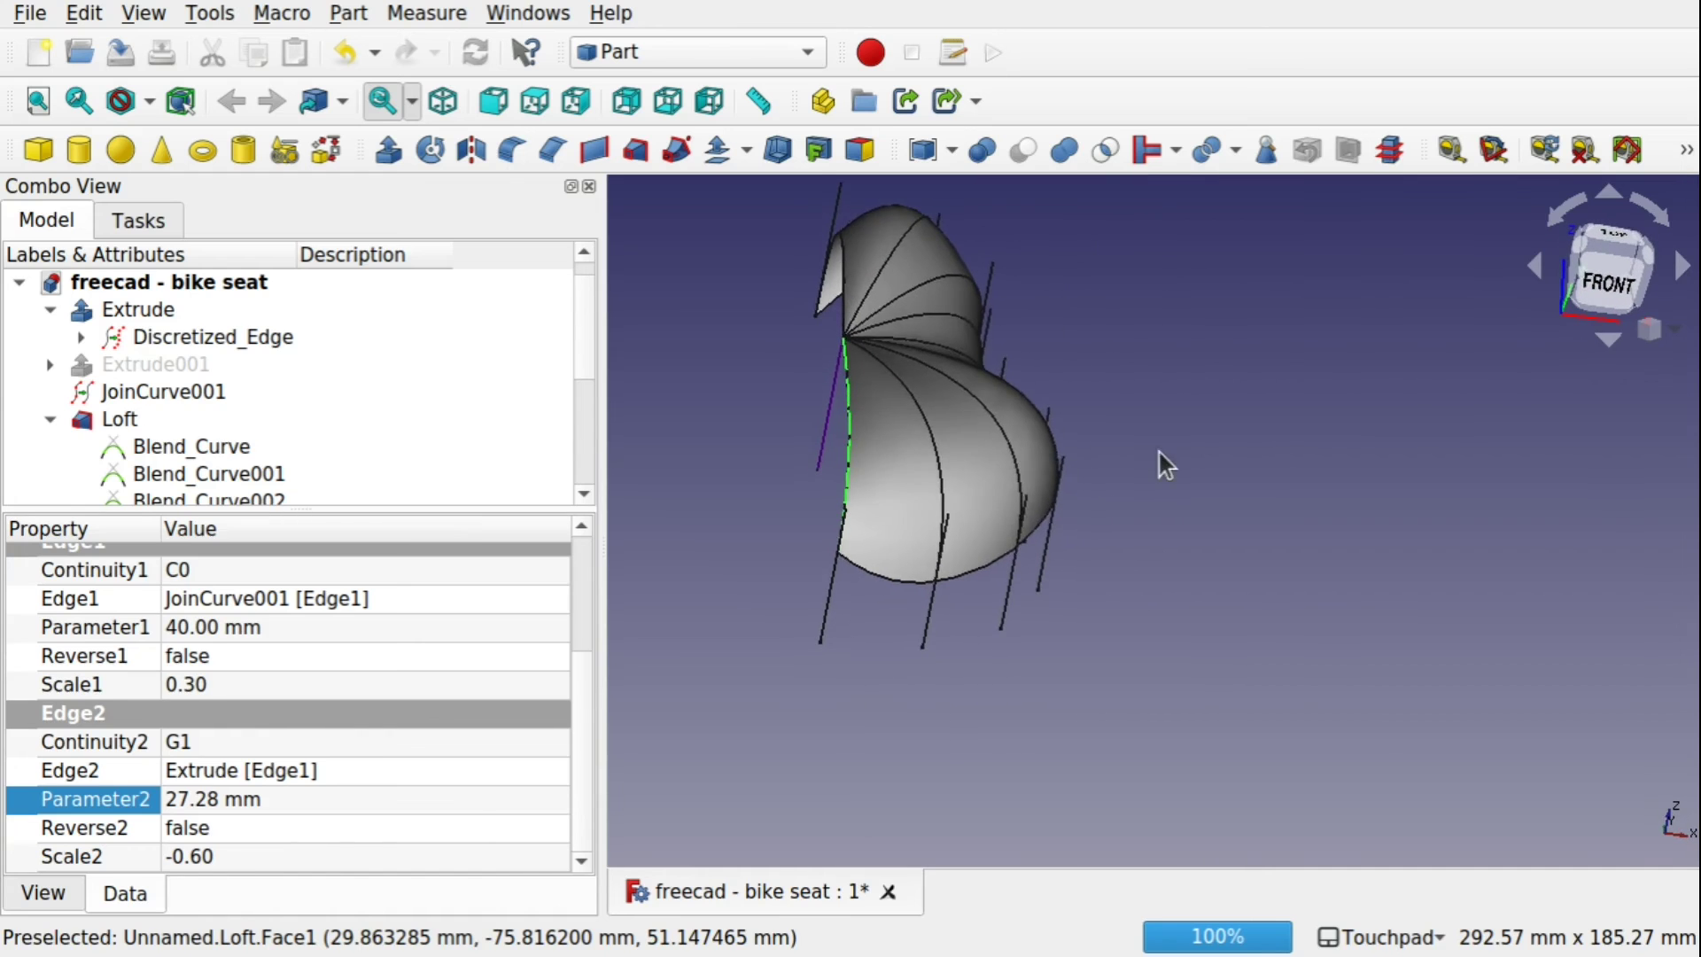
left_click(826, 619)
key("space")
middle_click_drag(851, 593, 791, 487)
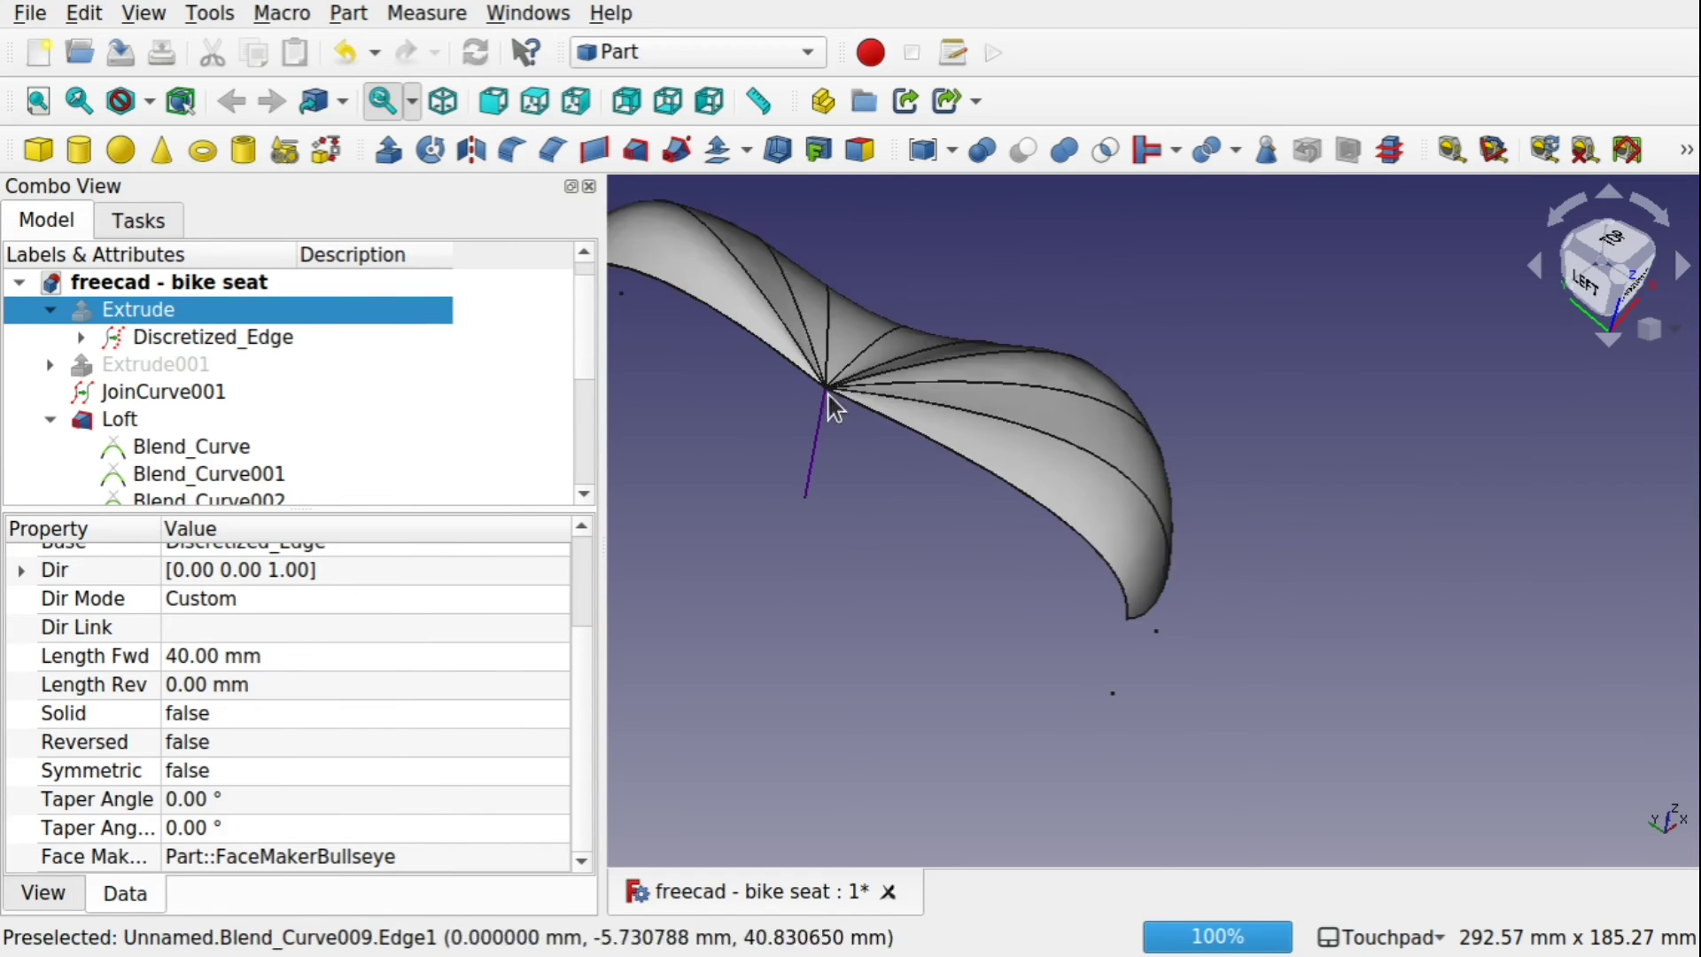
middle_click_drag(830, 403, 906, 463)
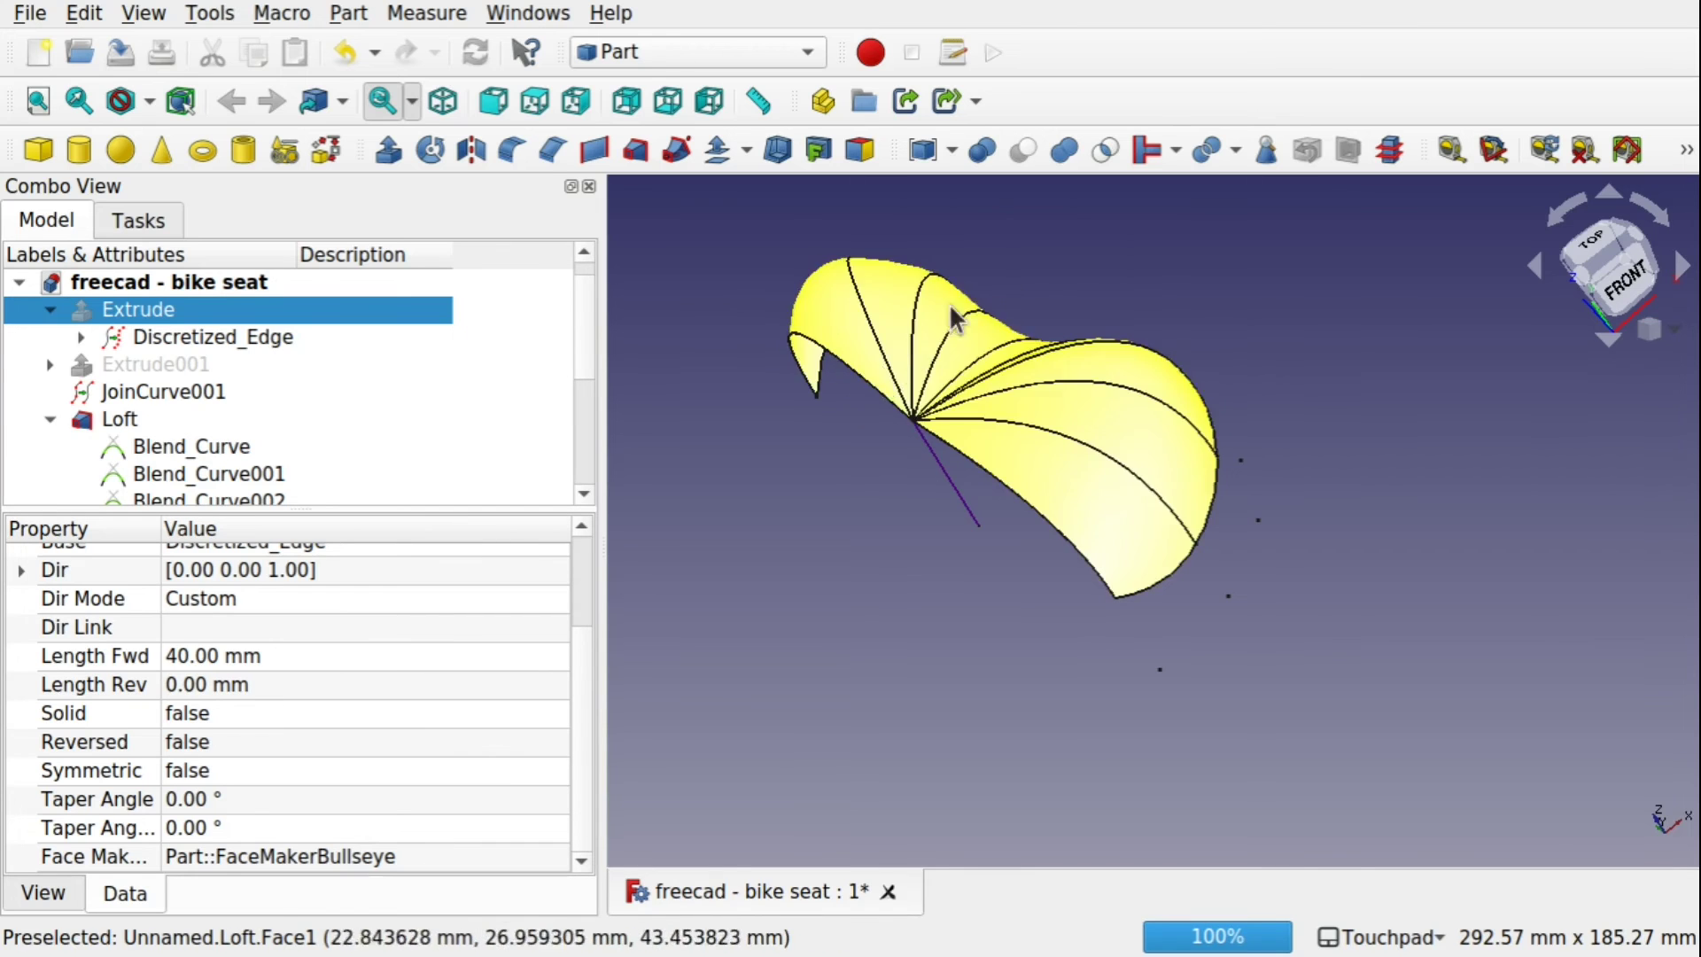
mouse_move(923, 486)
left_mouse_down("alt")
mouse_move(1161, 497)
mouse_move(1294, 422)
mouse_move(1253, 459)
mouse_move(1119, 449)
mouse_move(1007, 497)
mouse_move(939, 498)
left_mouse_up("alt")
left_click_drag(1216, 505, 1044, 527, "alt")
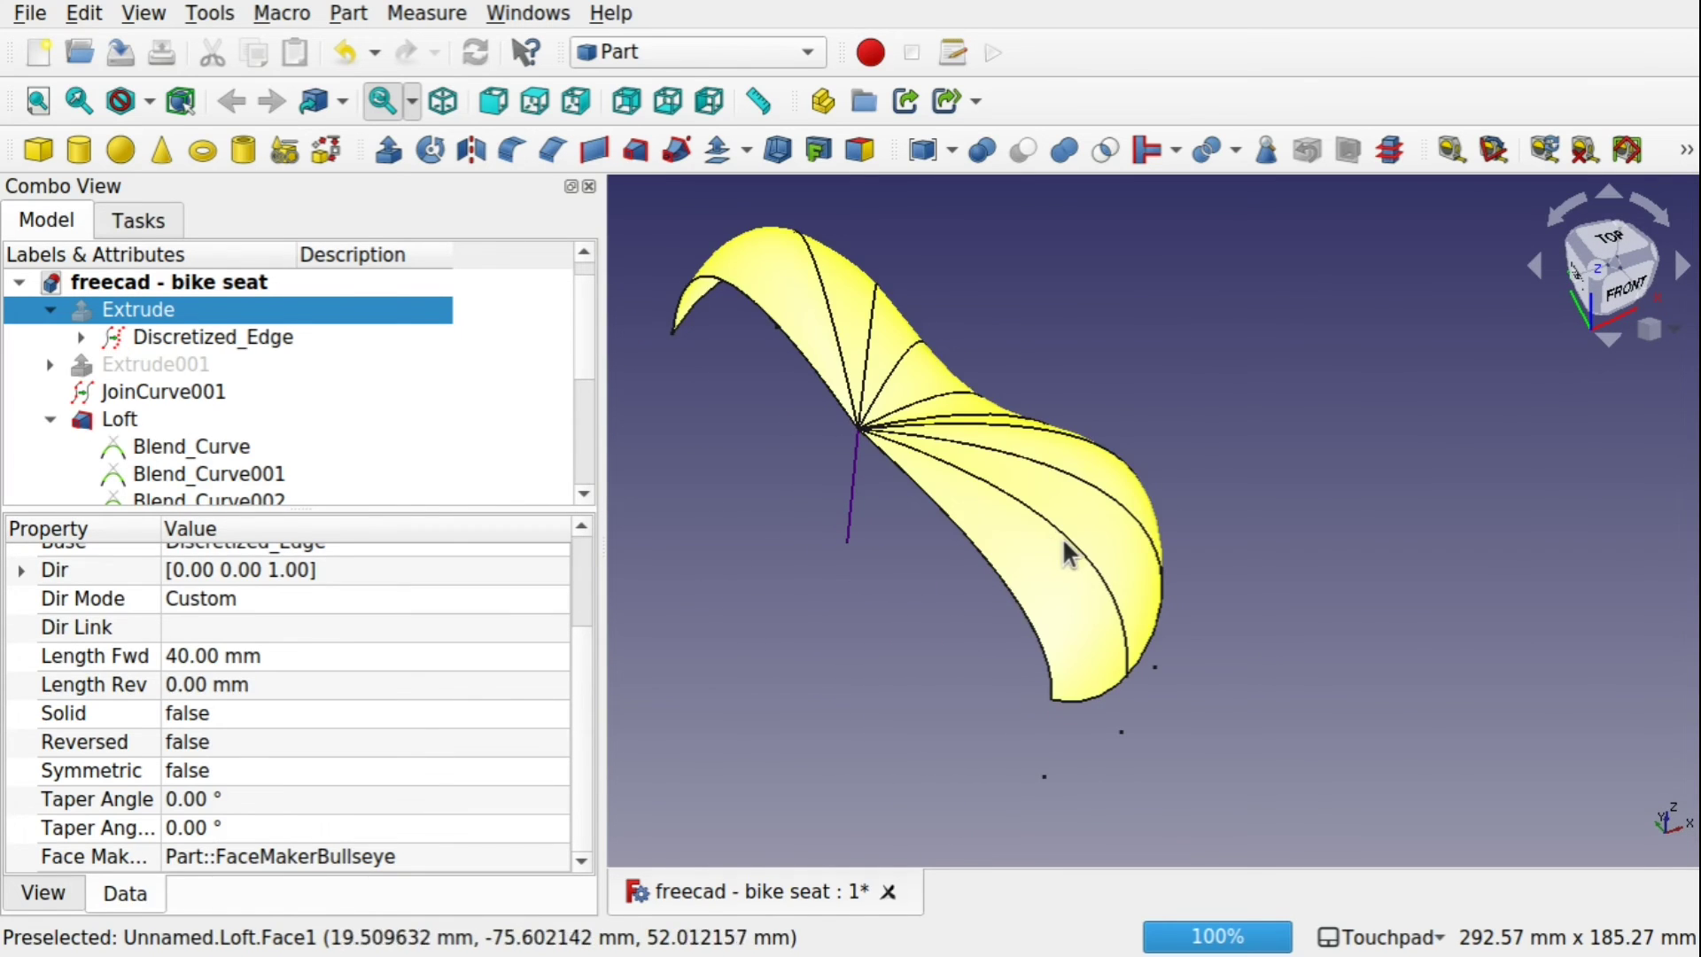
Set Scale2 of the blend curve that ends on Extrude Edge2 to -1.40
left_click(1077, 540)
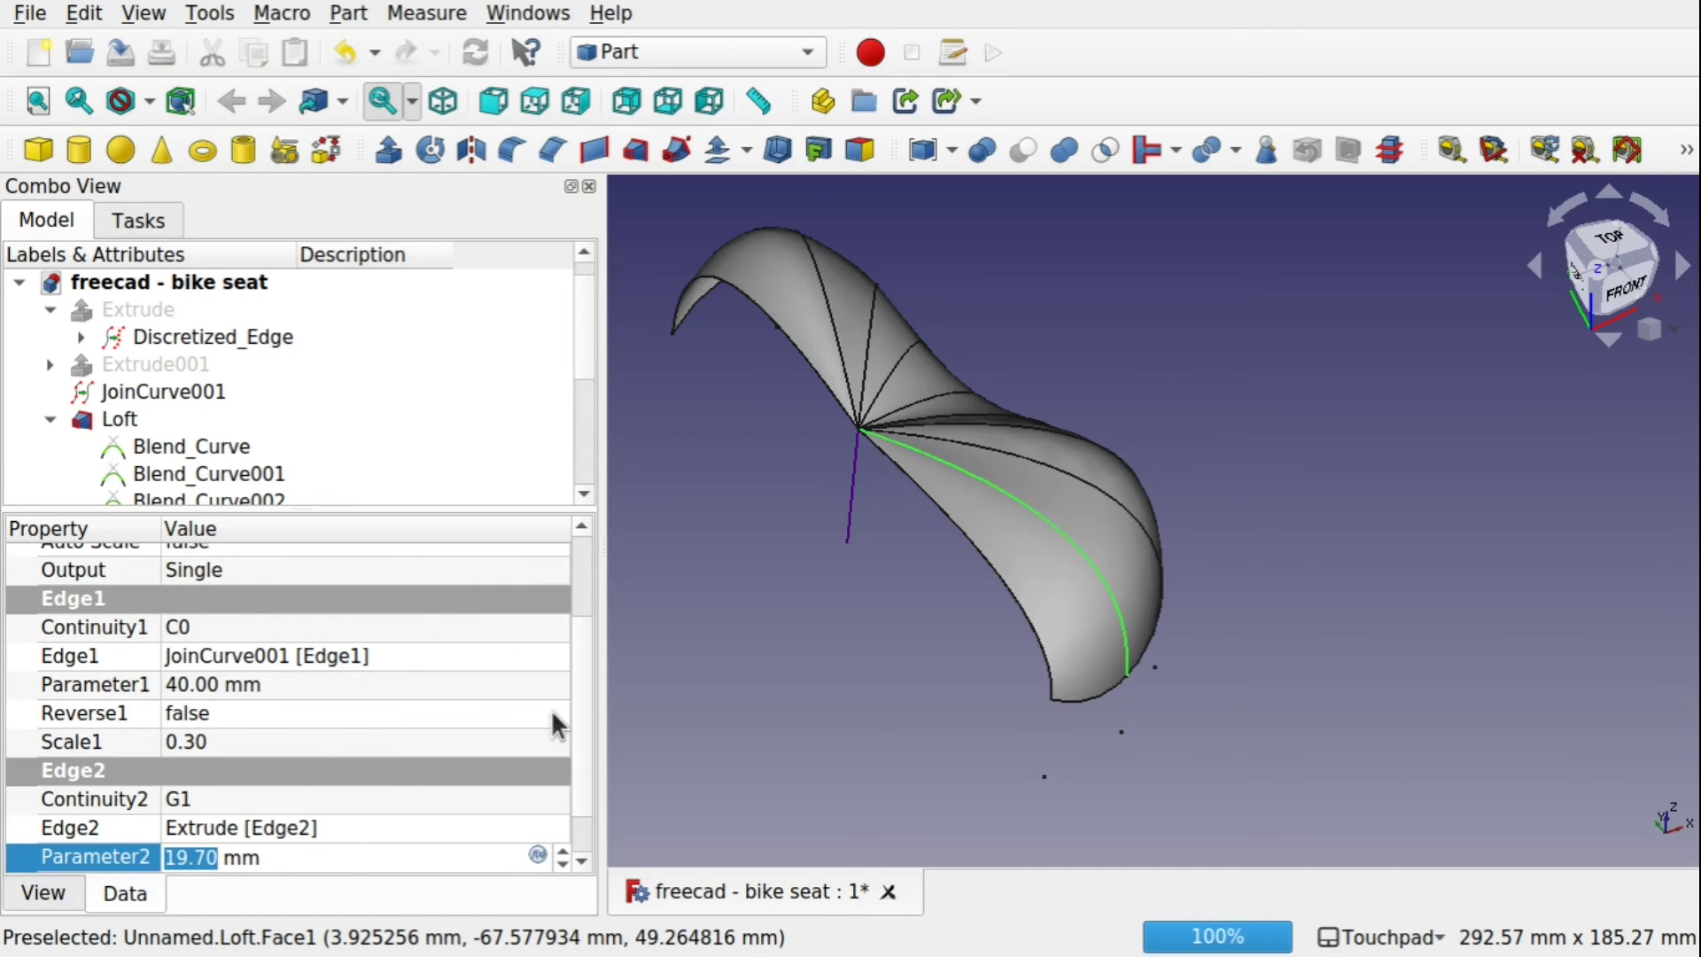
left_click_drag(586, 743, 581, 829)
left_click(291, 853)
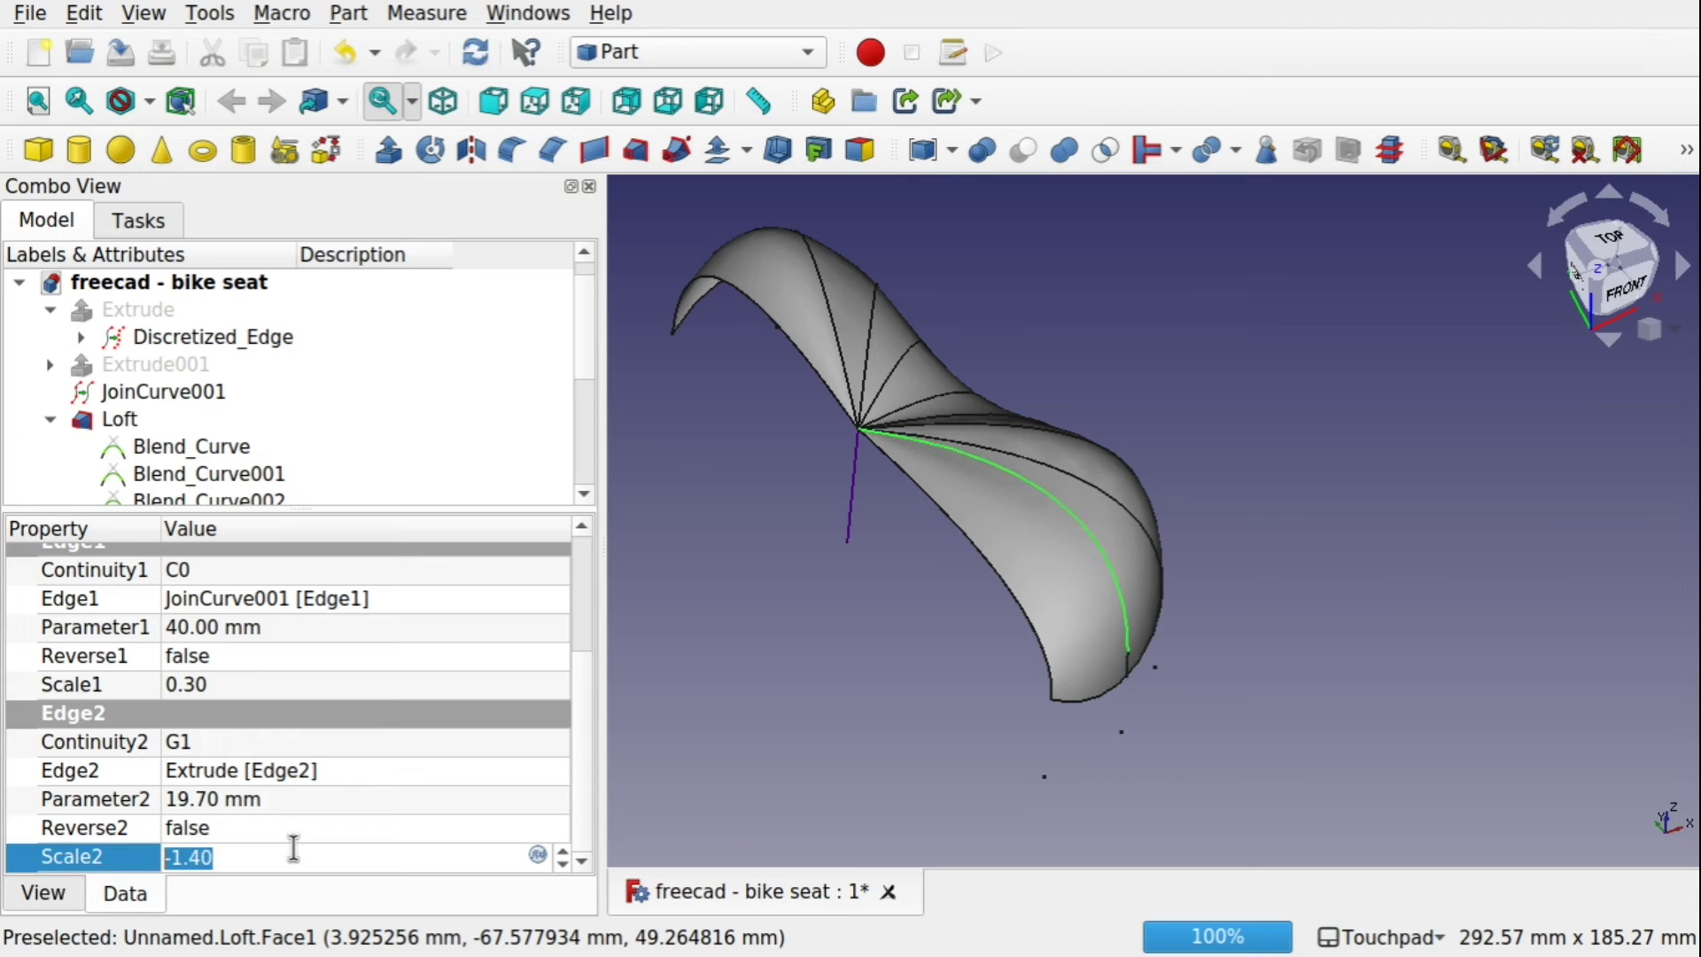
left_click(931, 629)
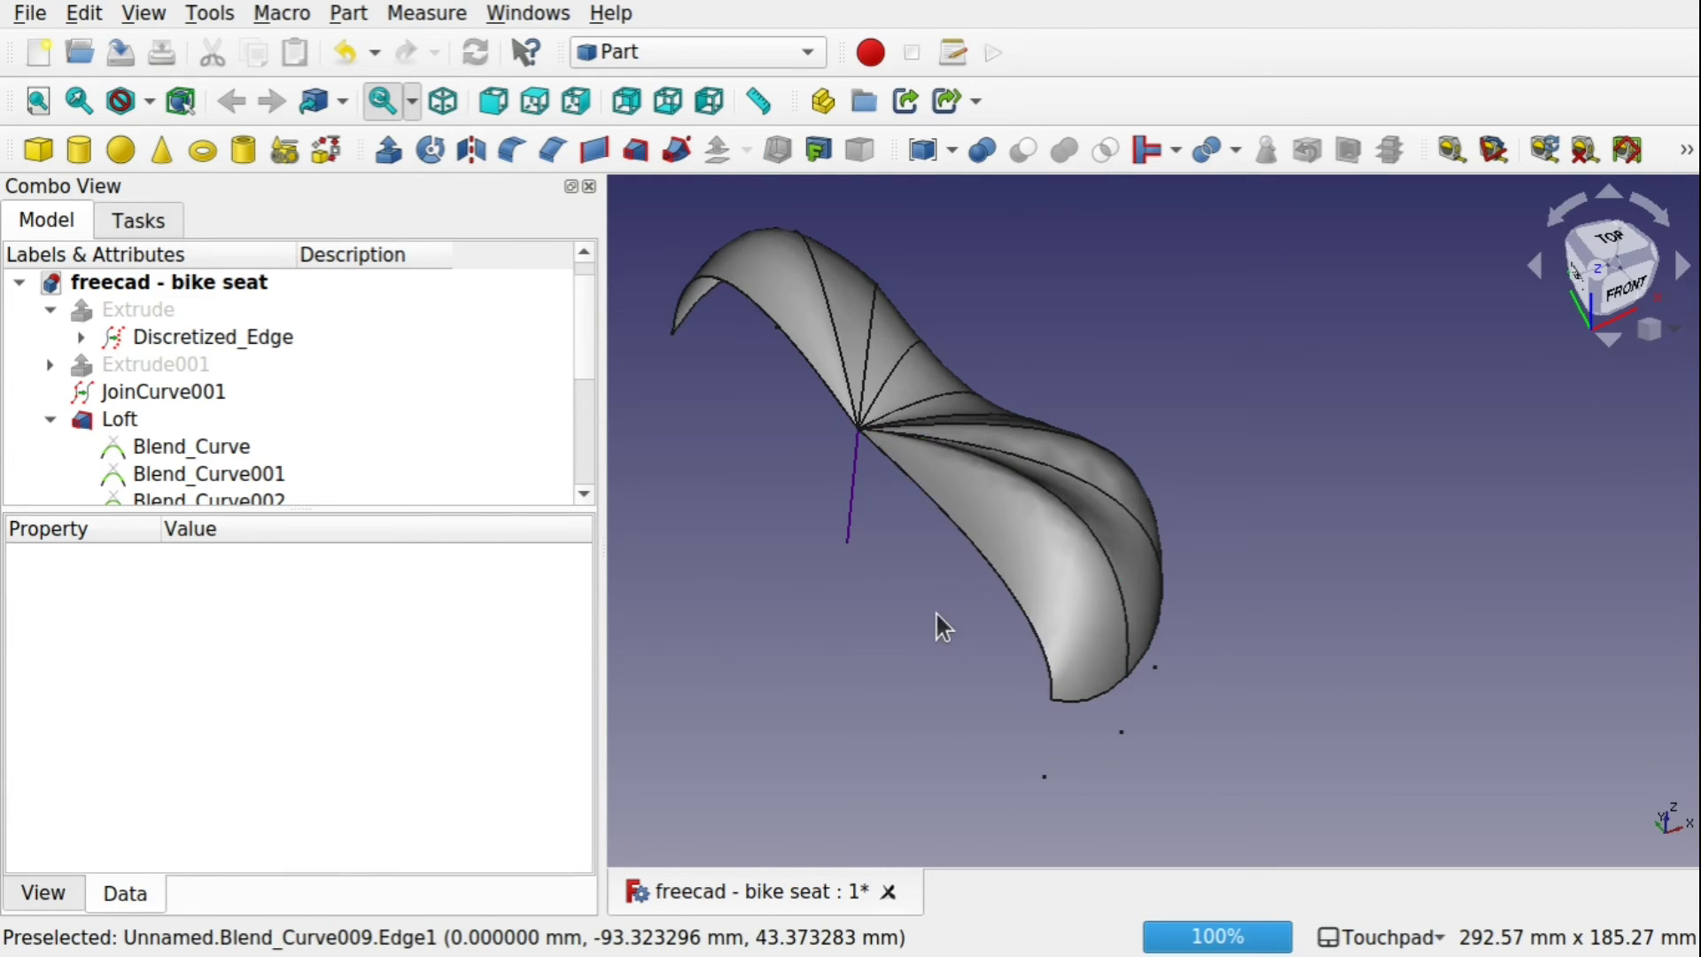
Delete the Loft surface while keeping its blend curves
left_click_drag(1125, 604, 869, 531, "shift")
key("2")
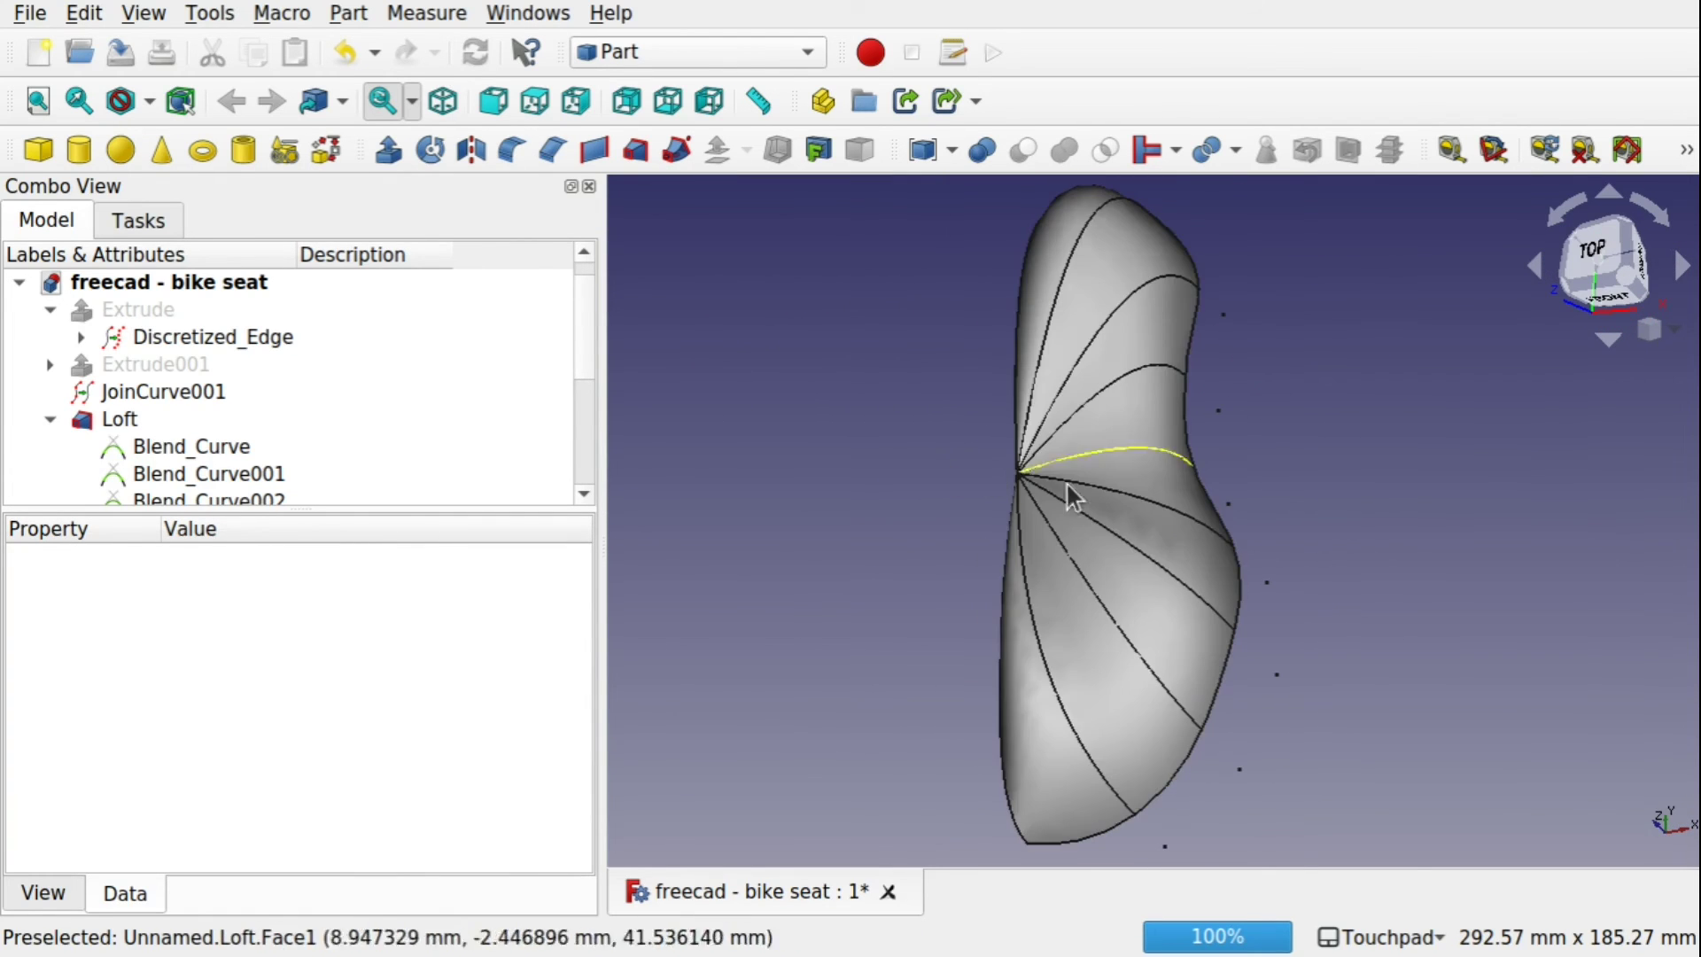
left_click(1168, 607)
key("Delete")
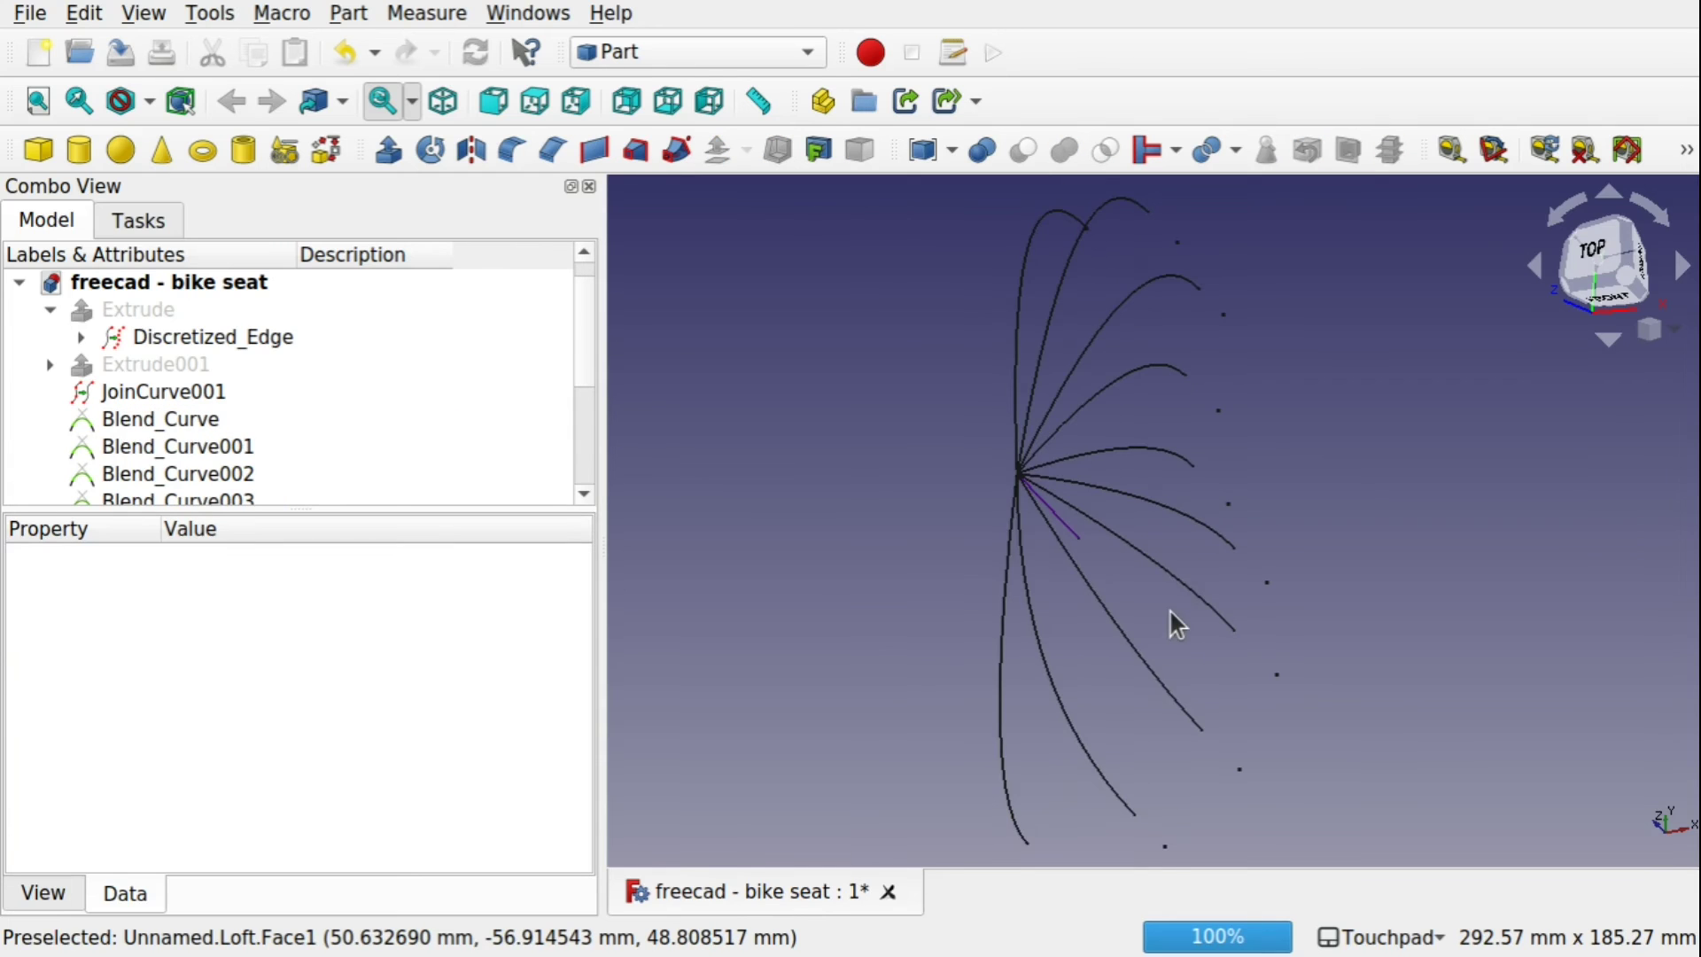
Delete all ten blend curves, from Blend_Curve through Blend_Curve009
left_click_drag(1170, 609, 1375, 574, "shift")
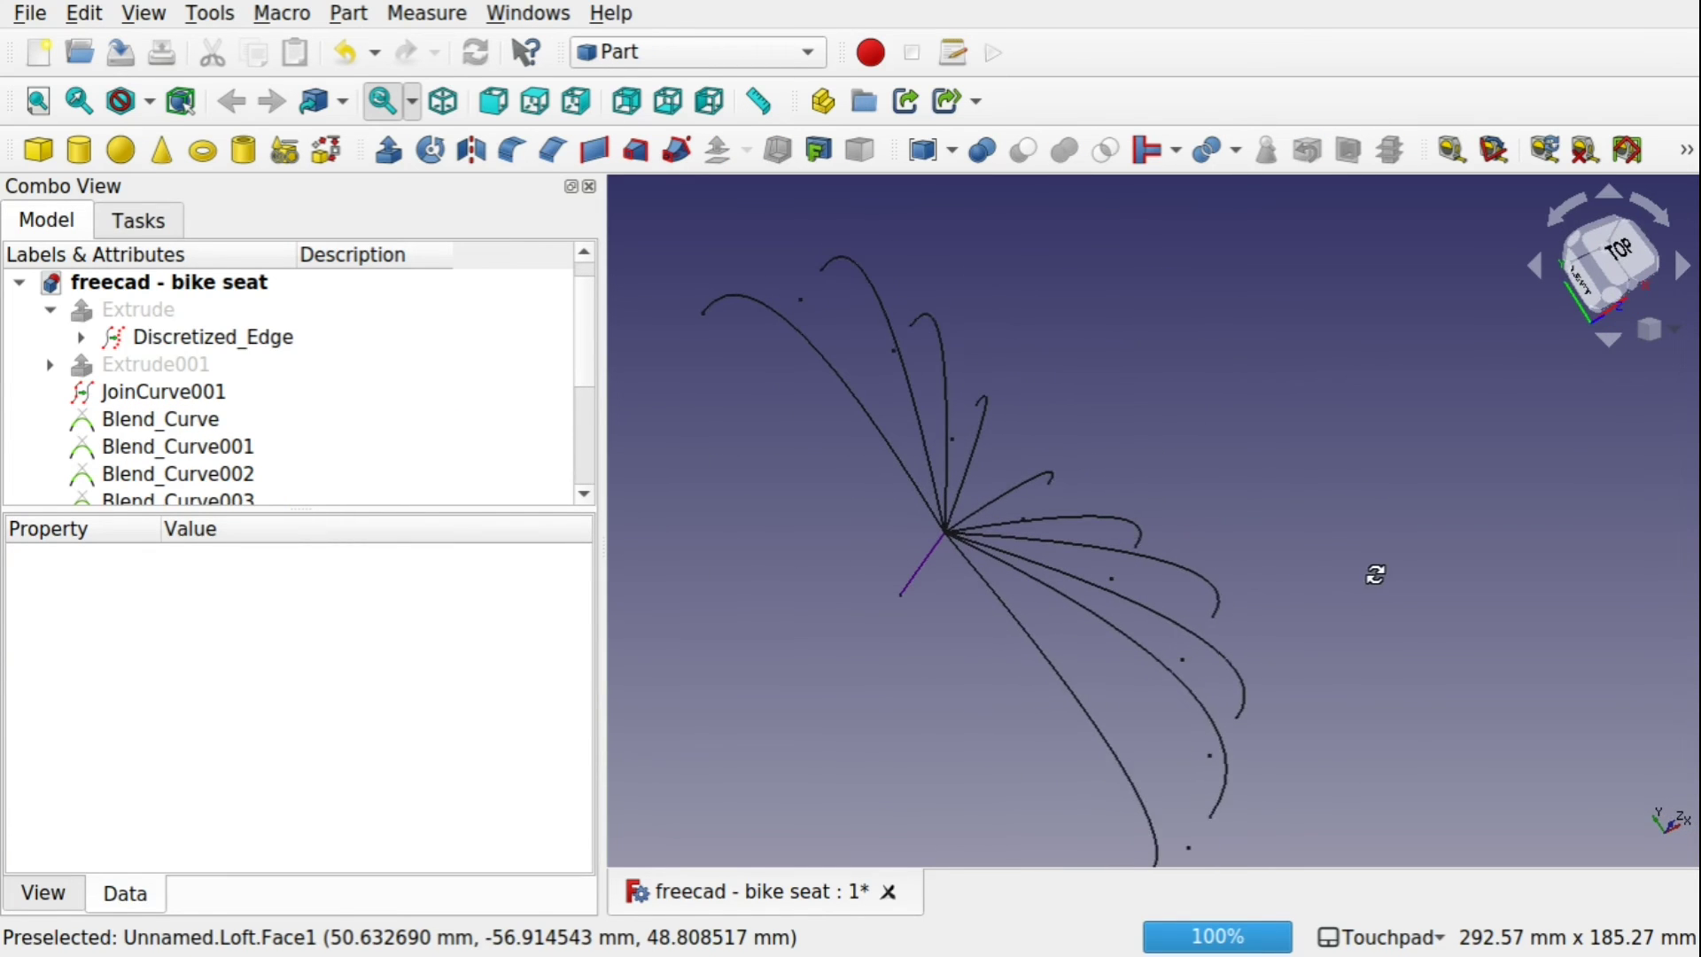
middle_click_drag(1161, 510, 1135, 581)
left_click(189, 418)
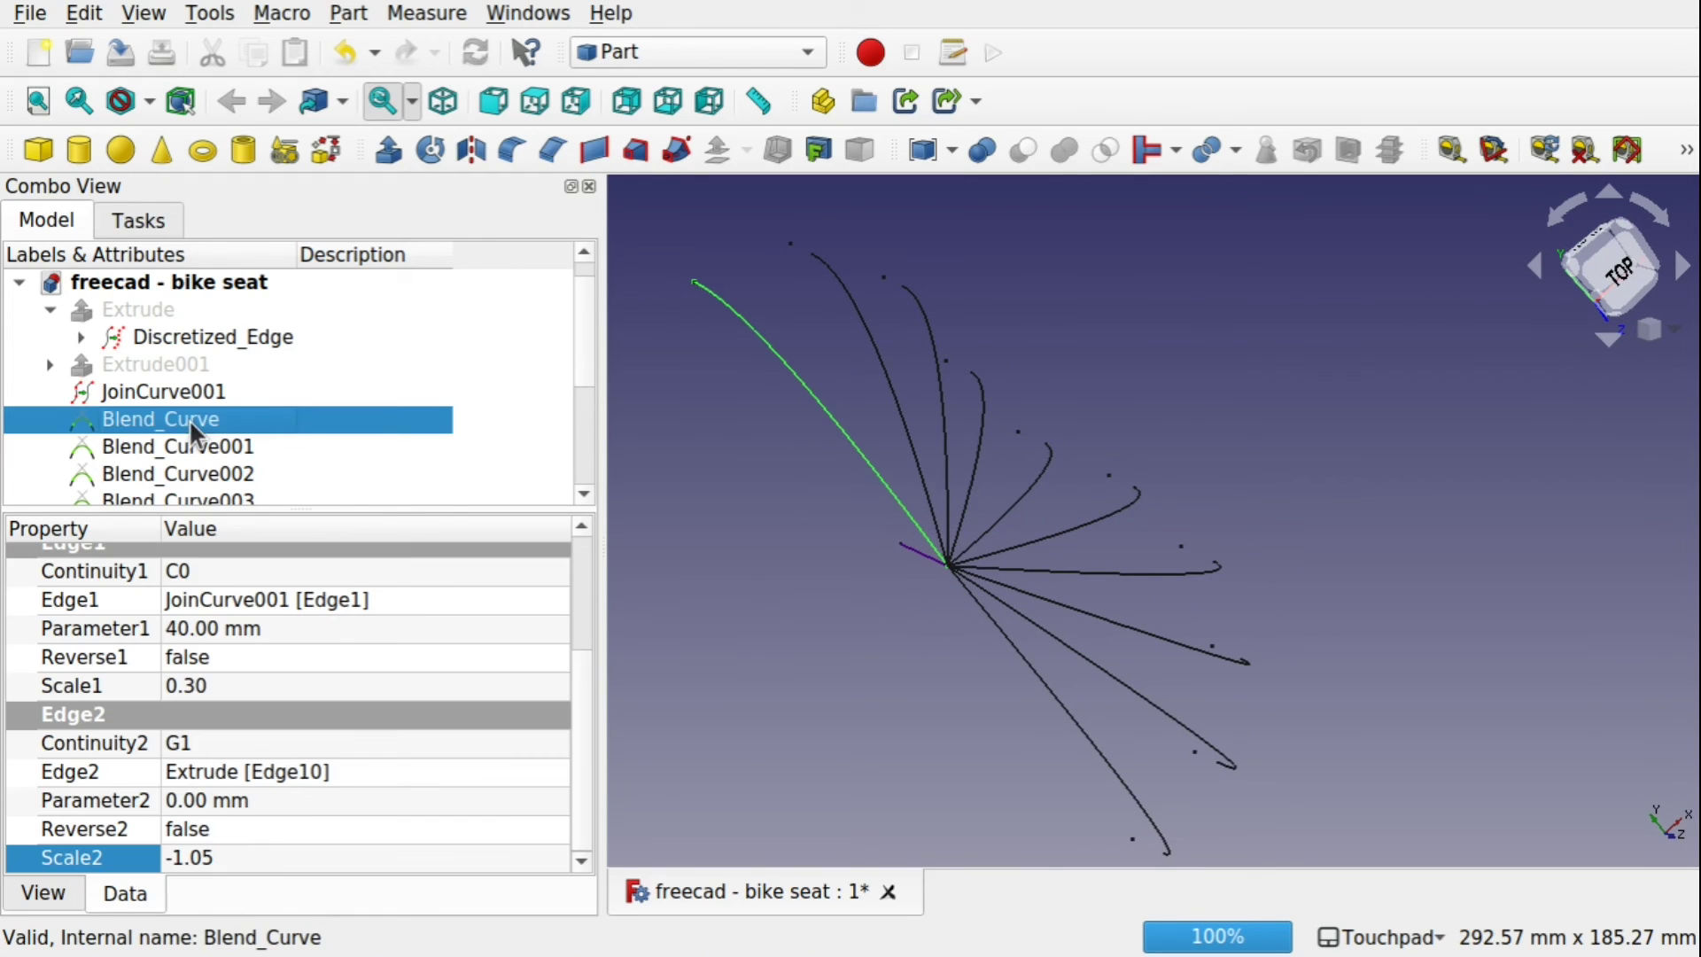
scroll(586, 364, "down", 3)
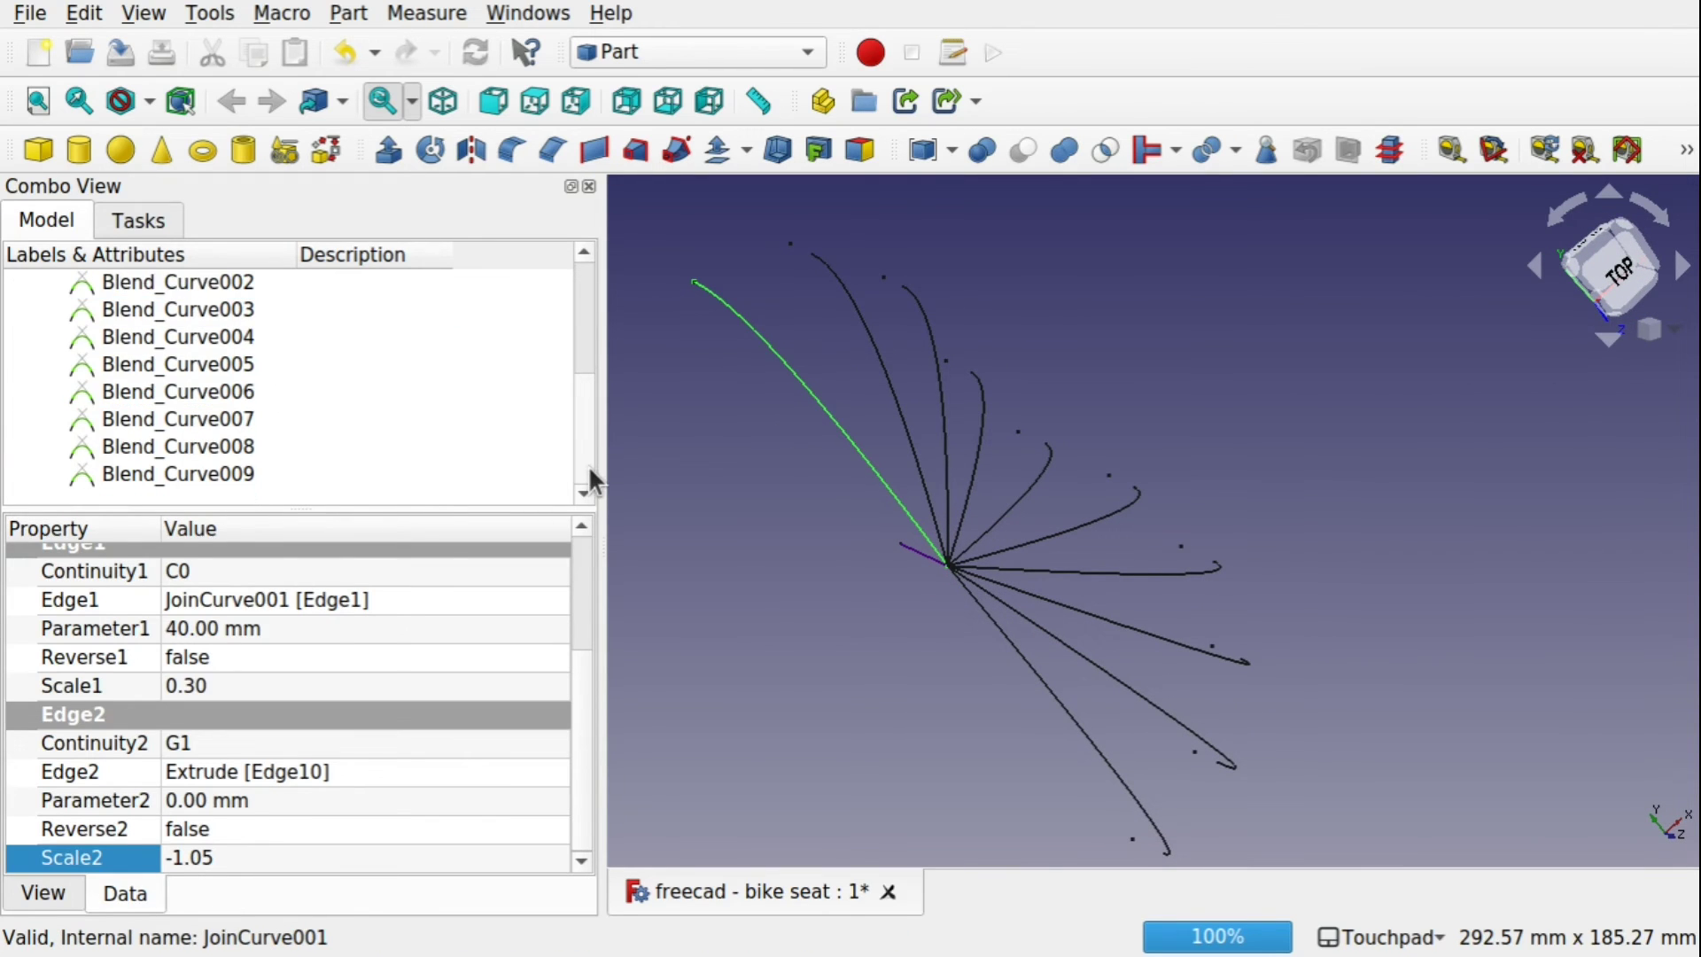
left_click(221, 477, "shift")
key("Delete")
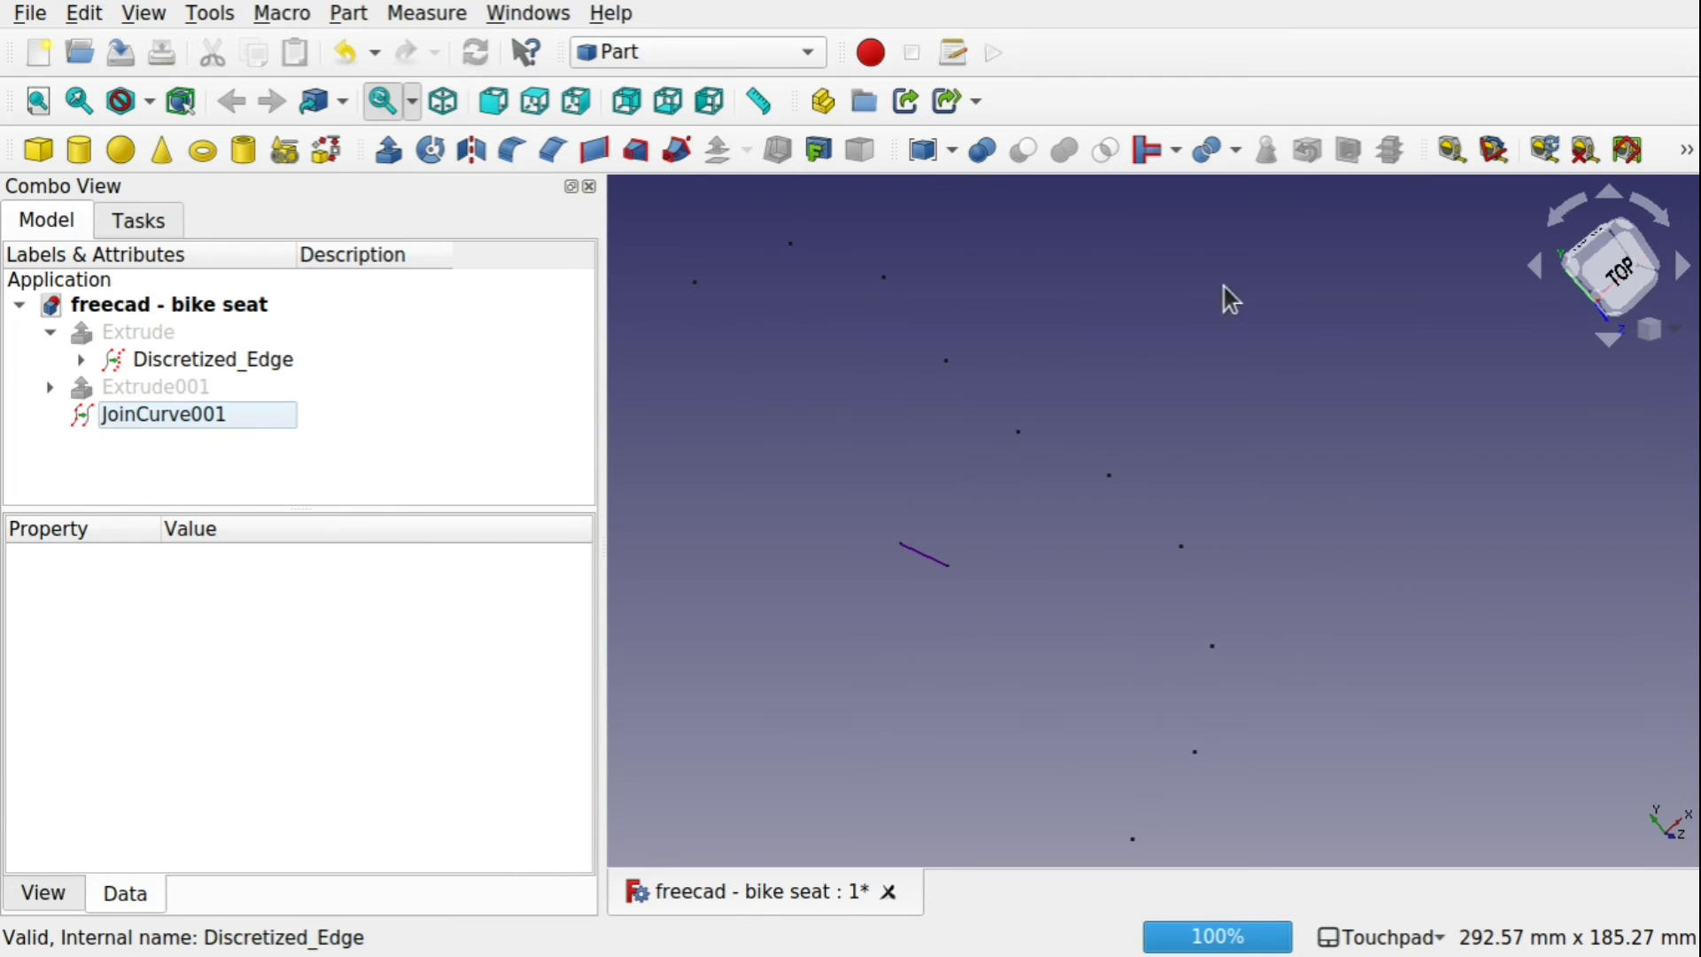
Make the hidden Extrude and Extrude001 lines visible again
middle_click_drag(1223, 296, 968, 323)
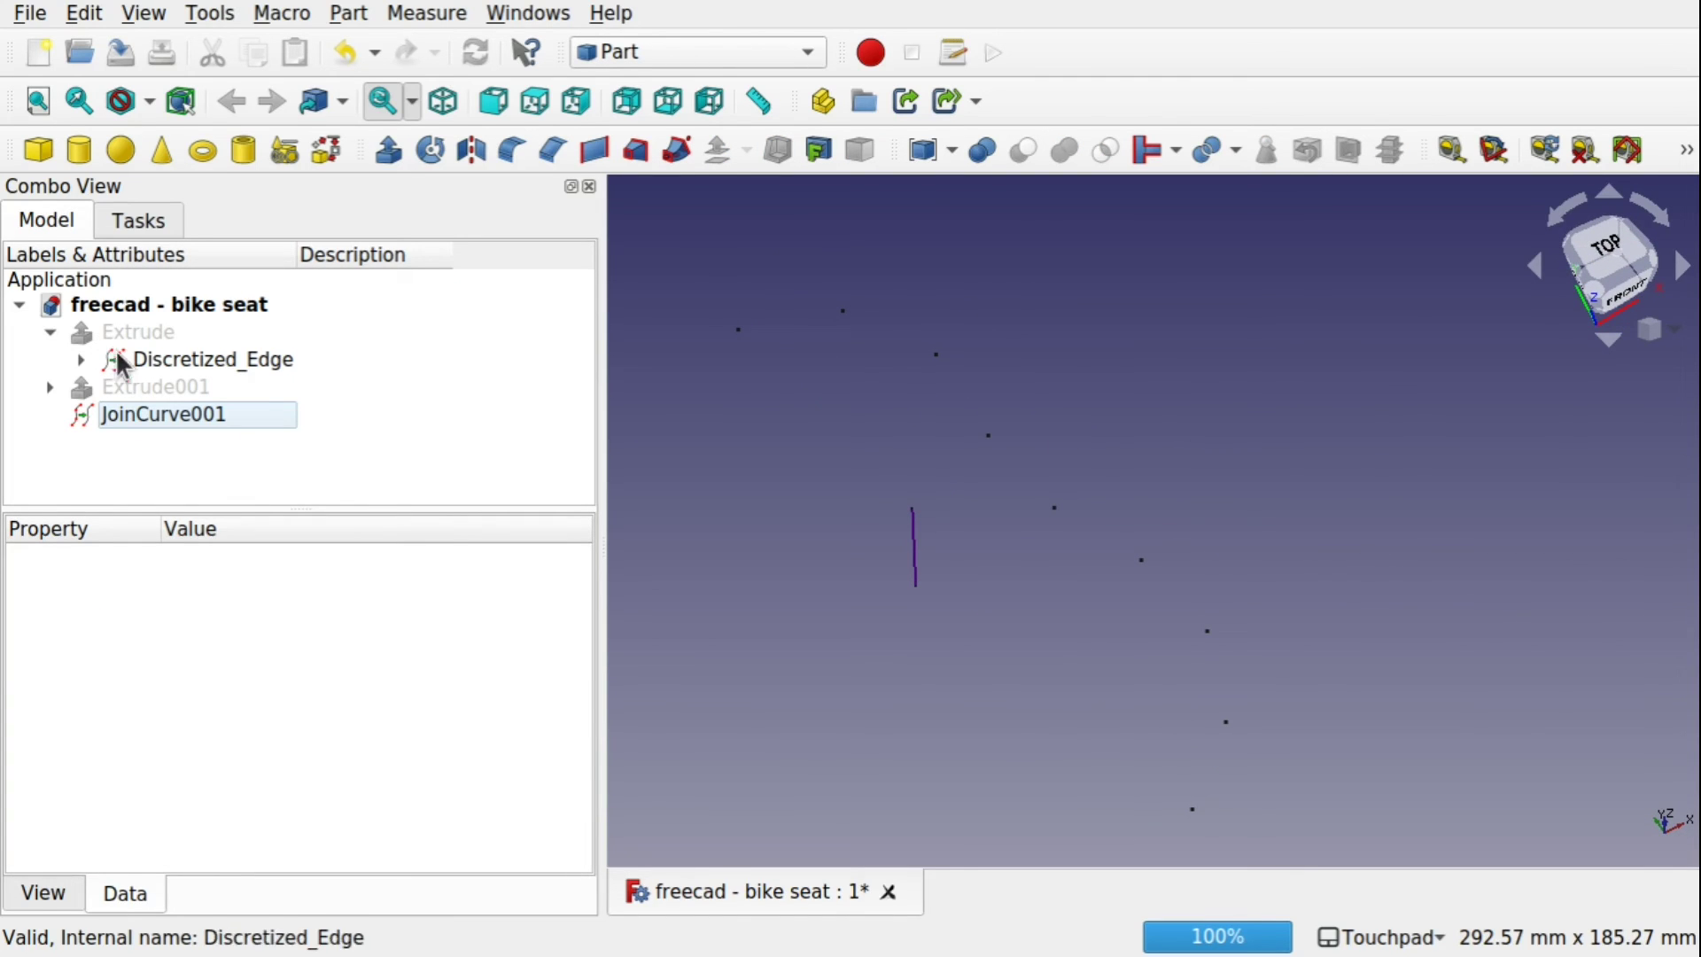
left_click(142, 334)
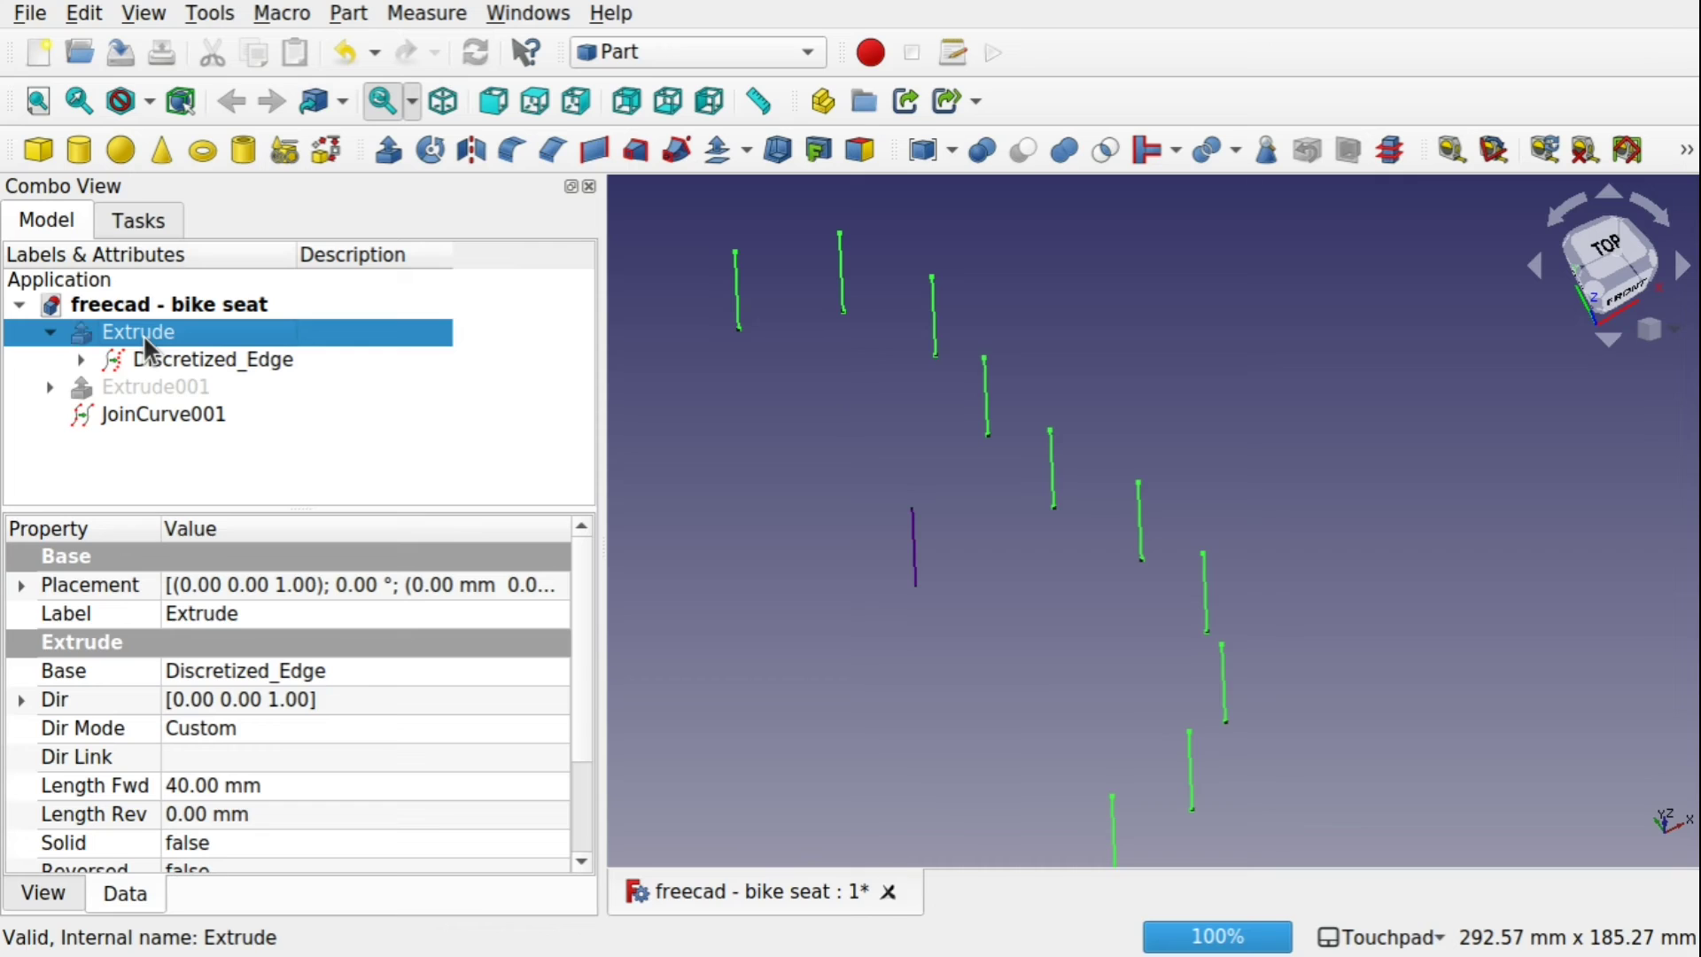
left_click(168, 386)
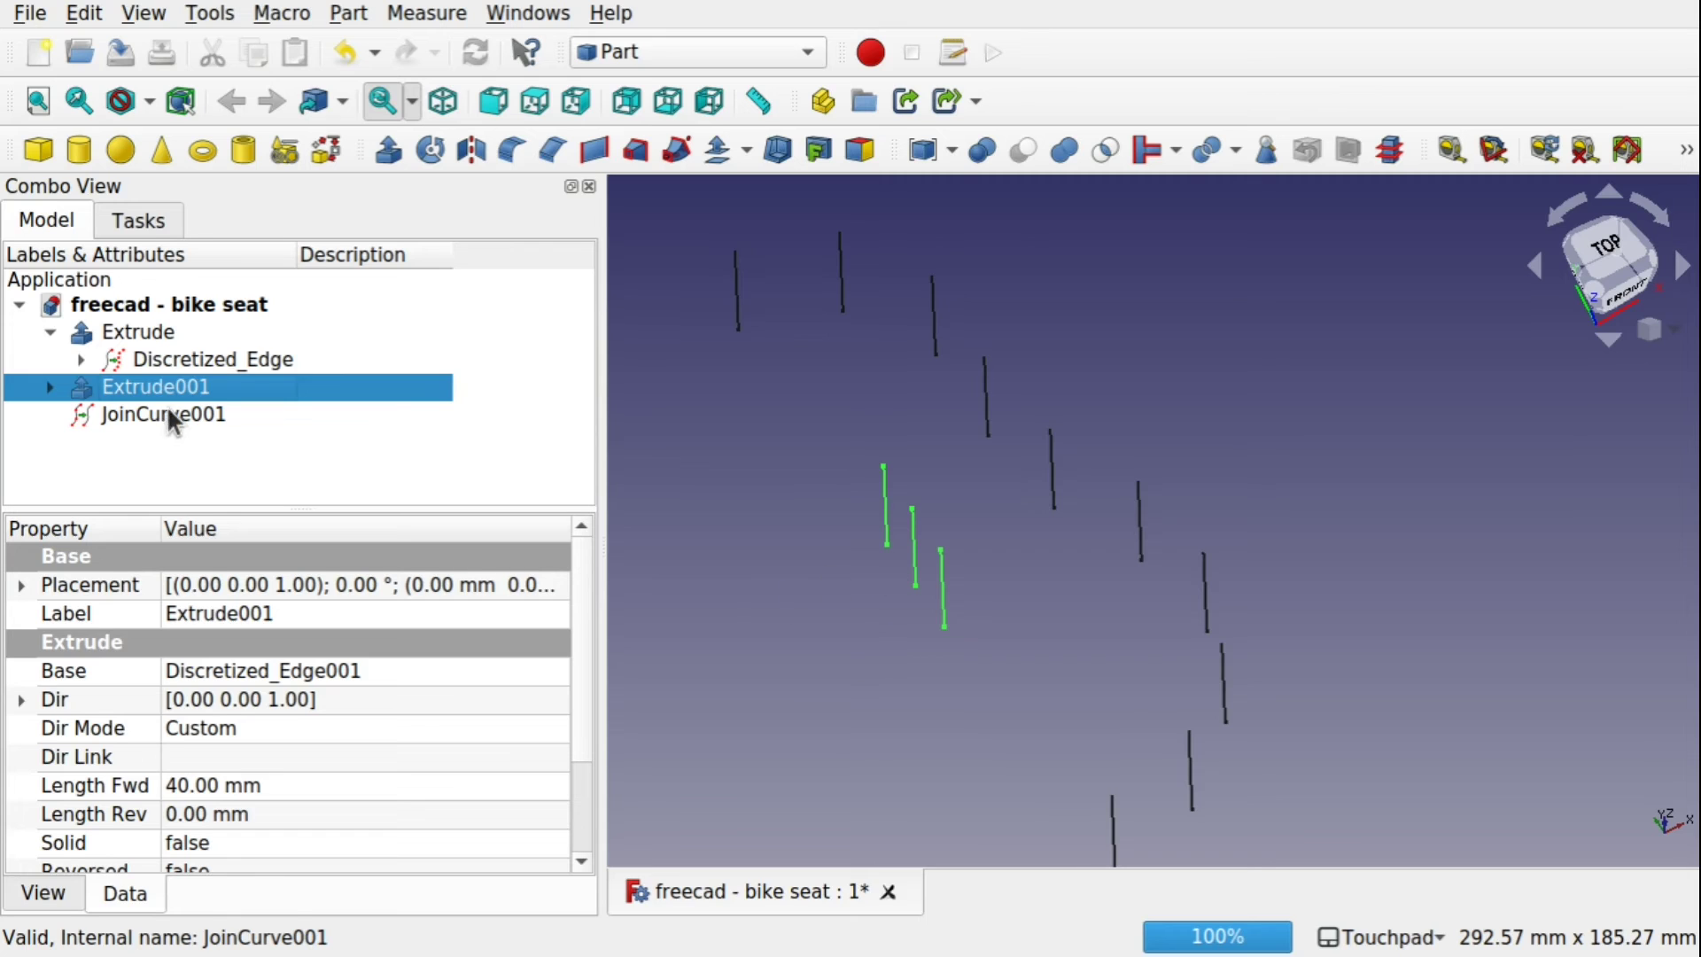
In the Sketch beneath Extrude001, stretch both ends of the straight centre line along the Y axis to the outline curve's two endpoints
left_click(50, 386)
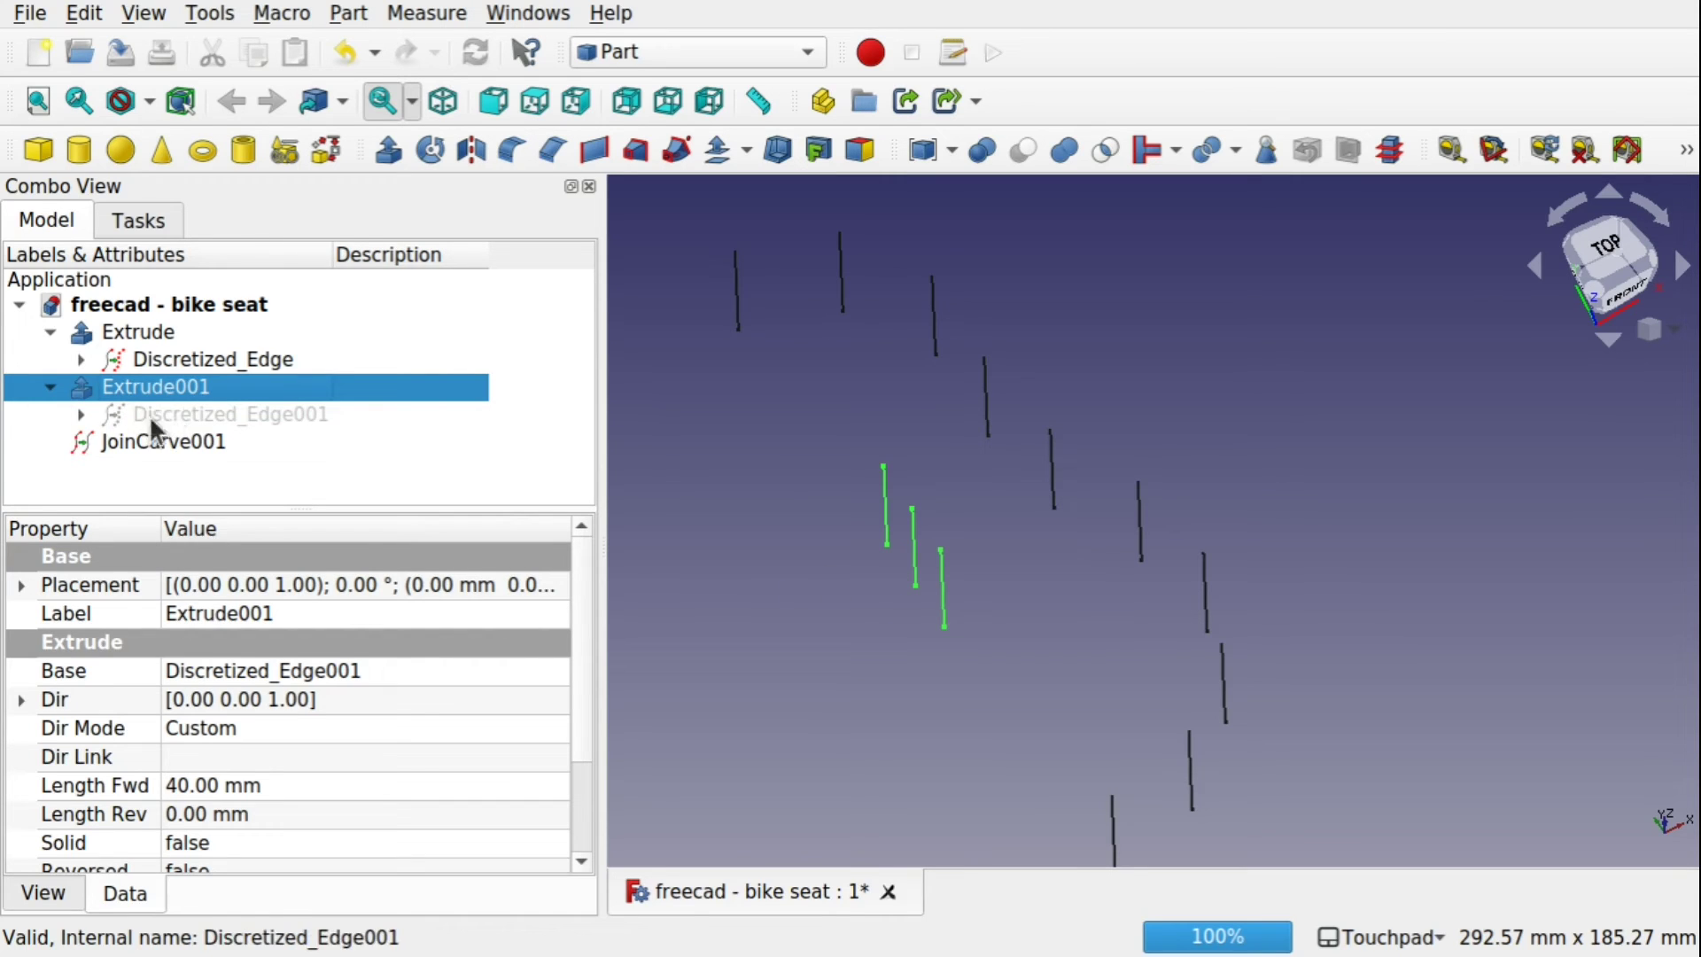
left_click(79, 414)
left_click(162, 441)
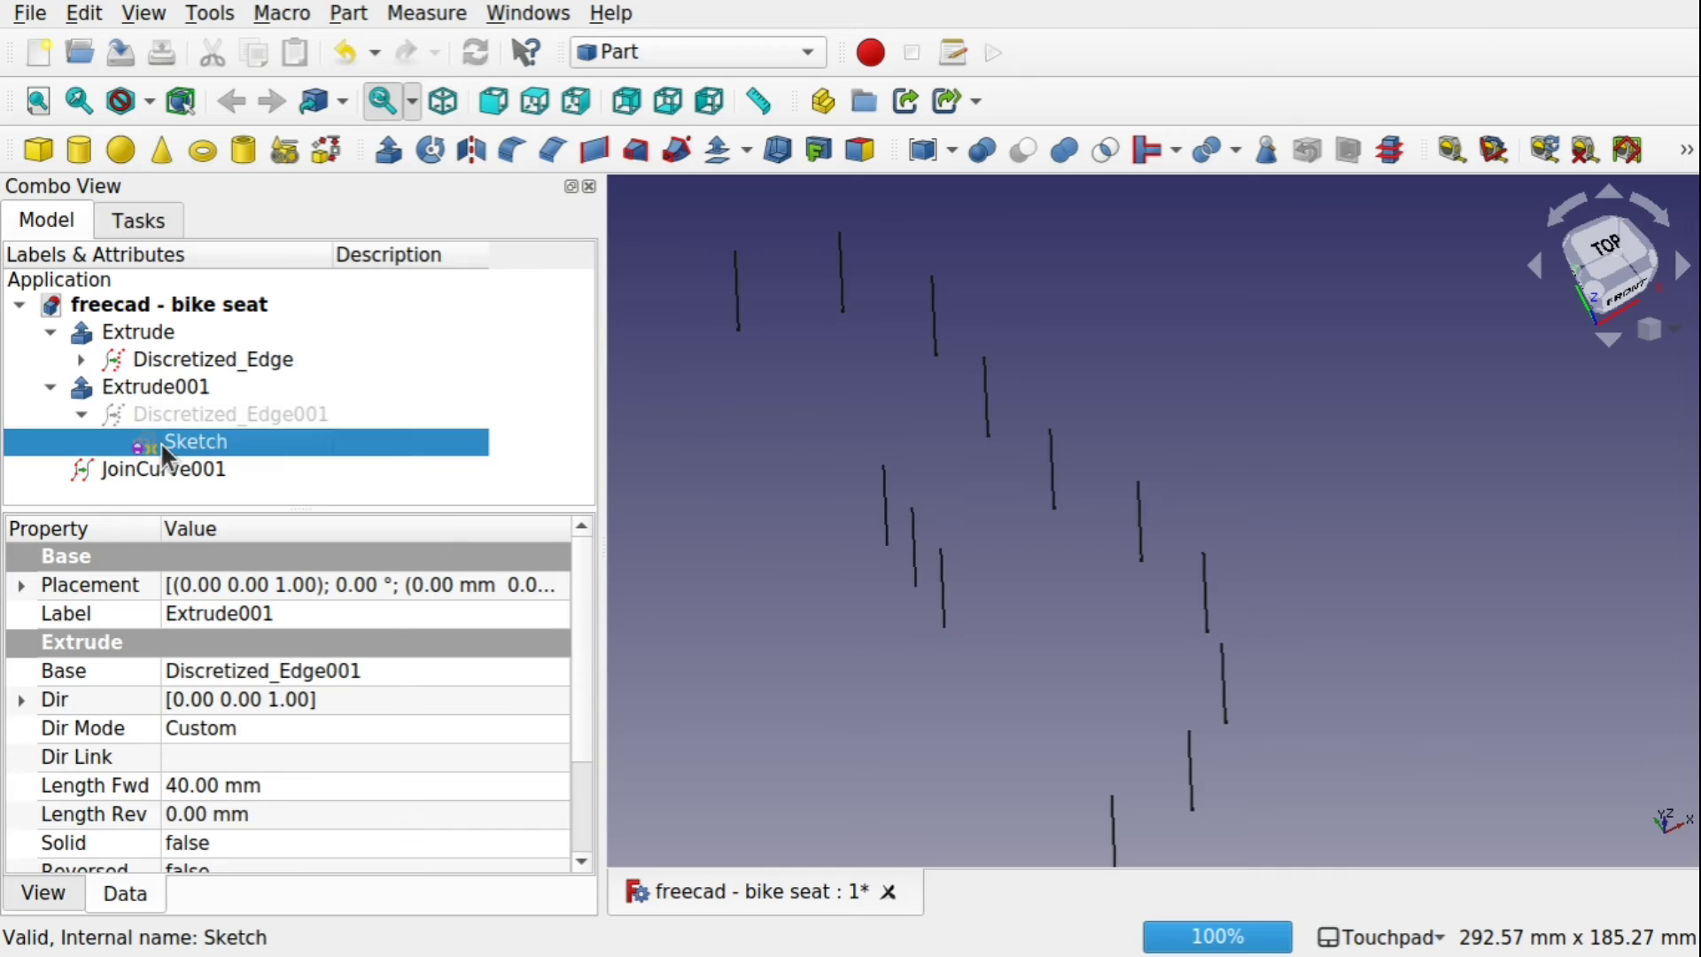
double_click(161, 441)
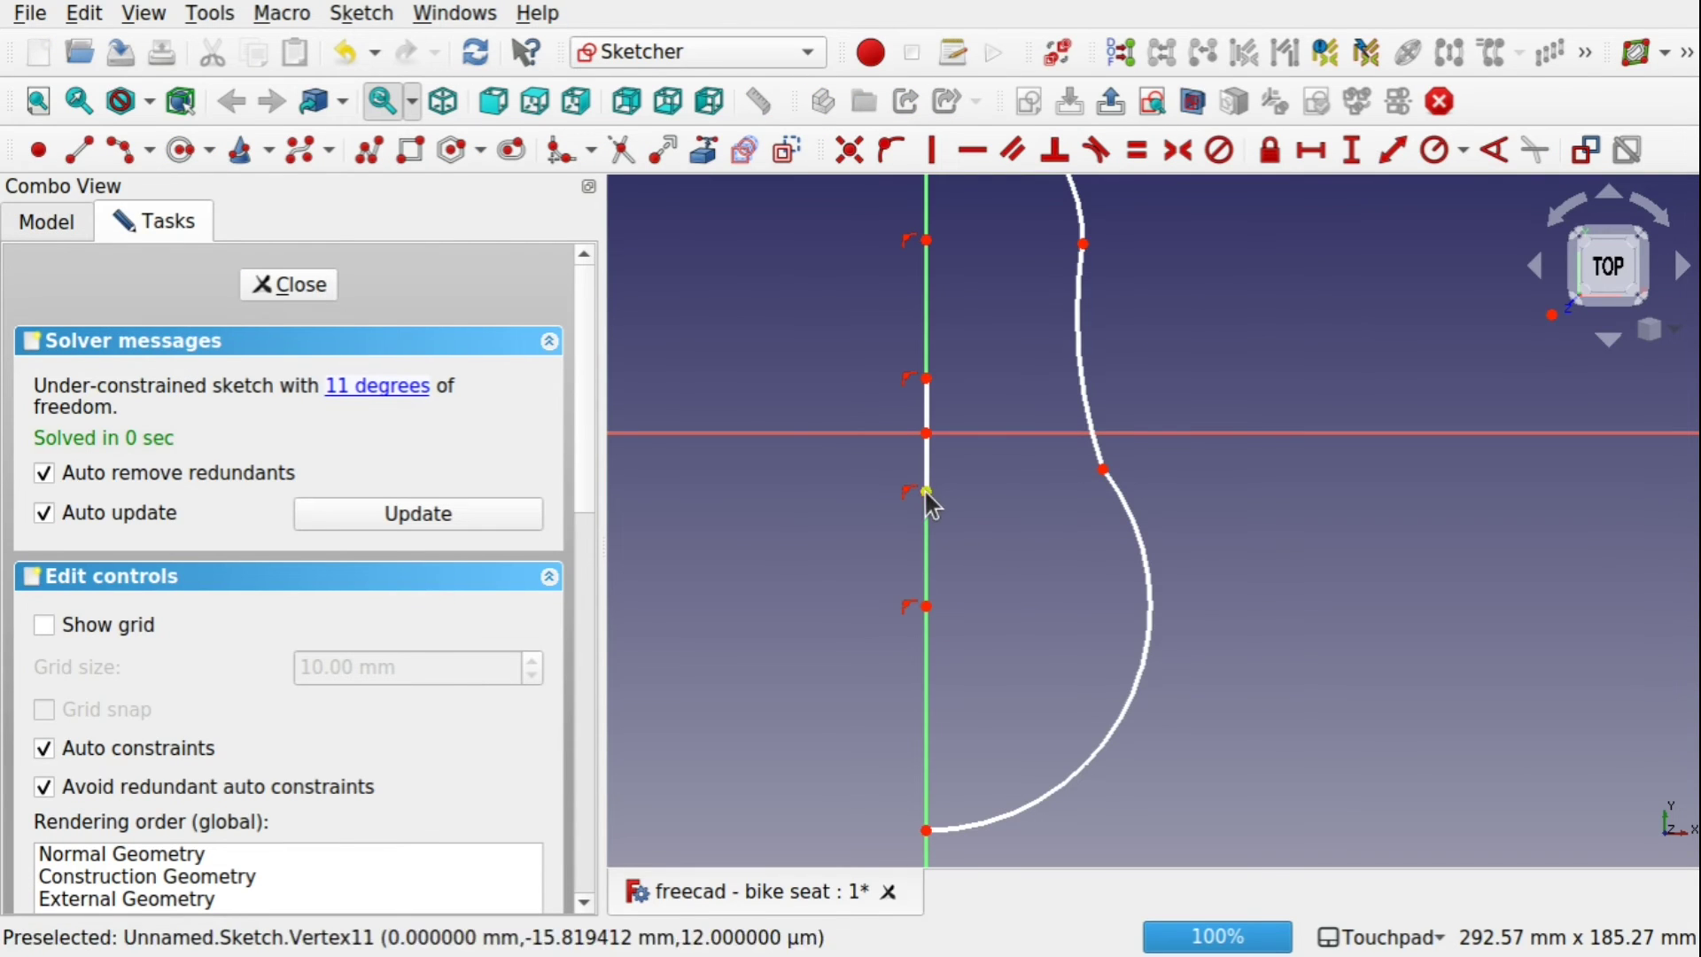
left_click_drag(927, 492, 936, 840)
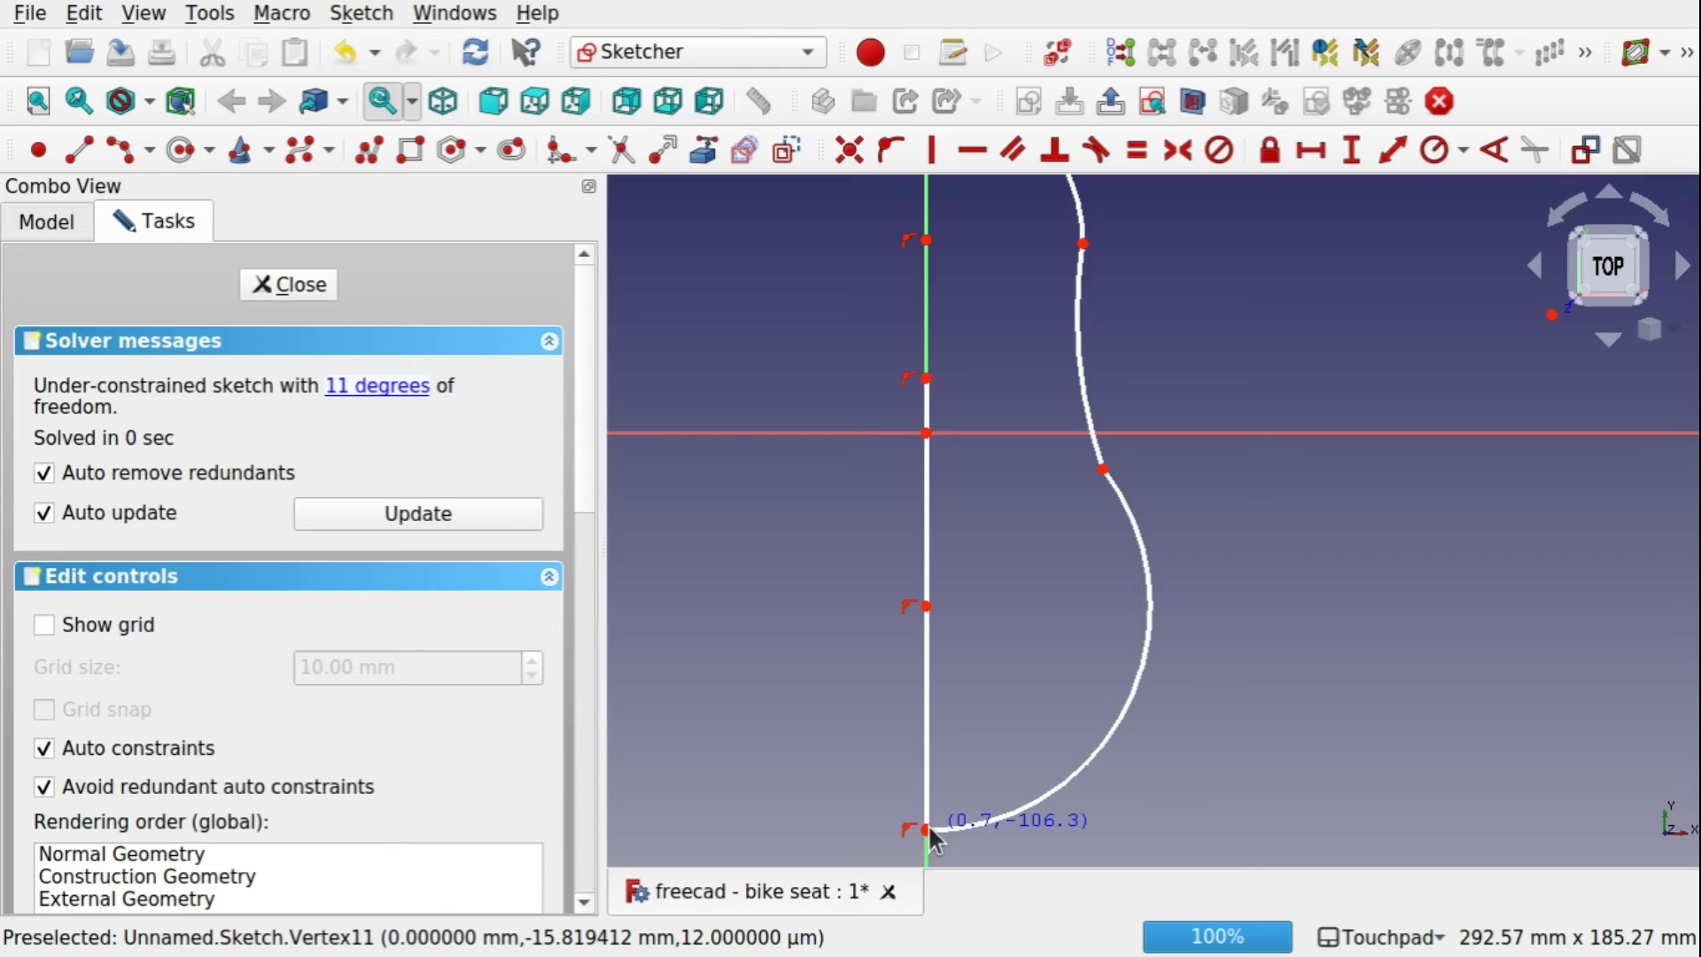
middle_click_drag(968, 311, 957, 500, "shift")
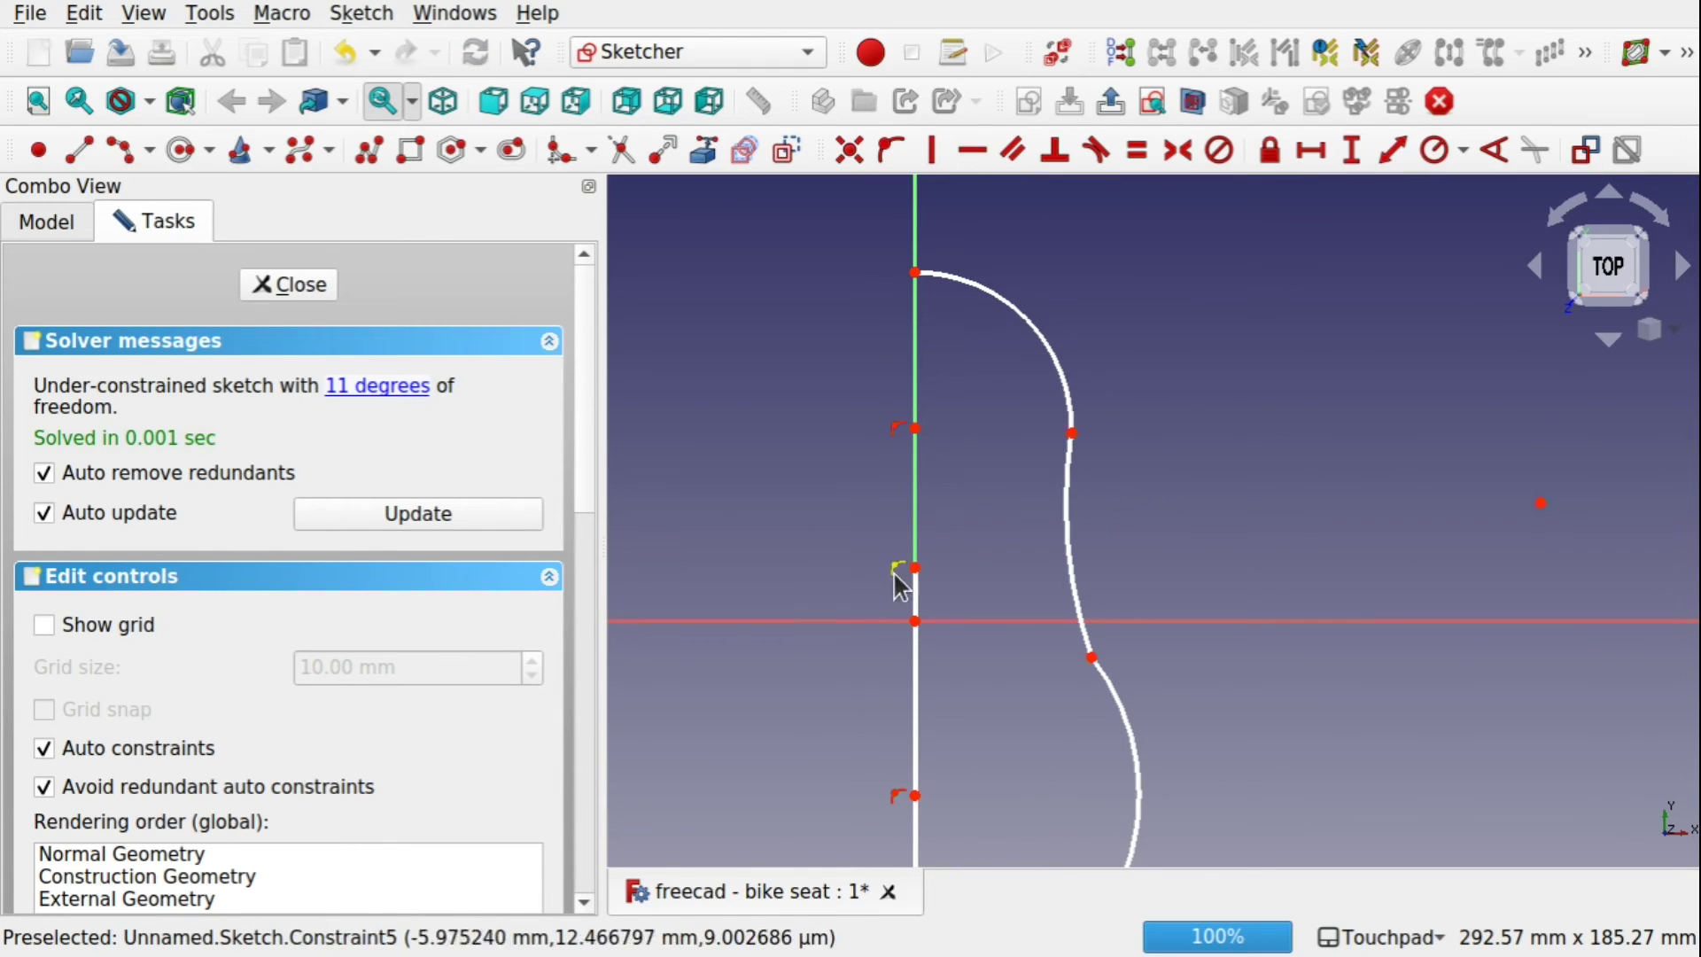
left_click_drag(913, 567, 915, 282)
left_click(302, 284)
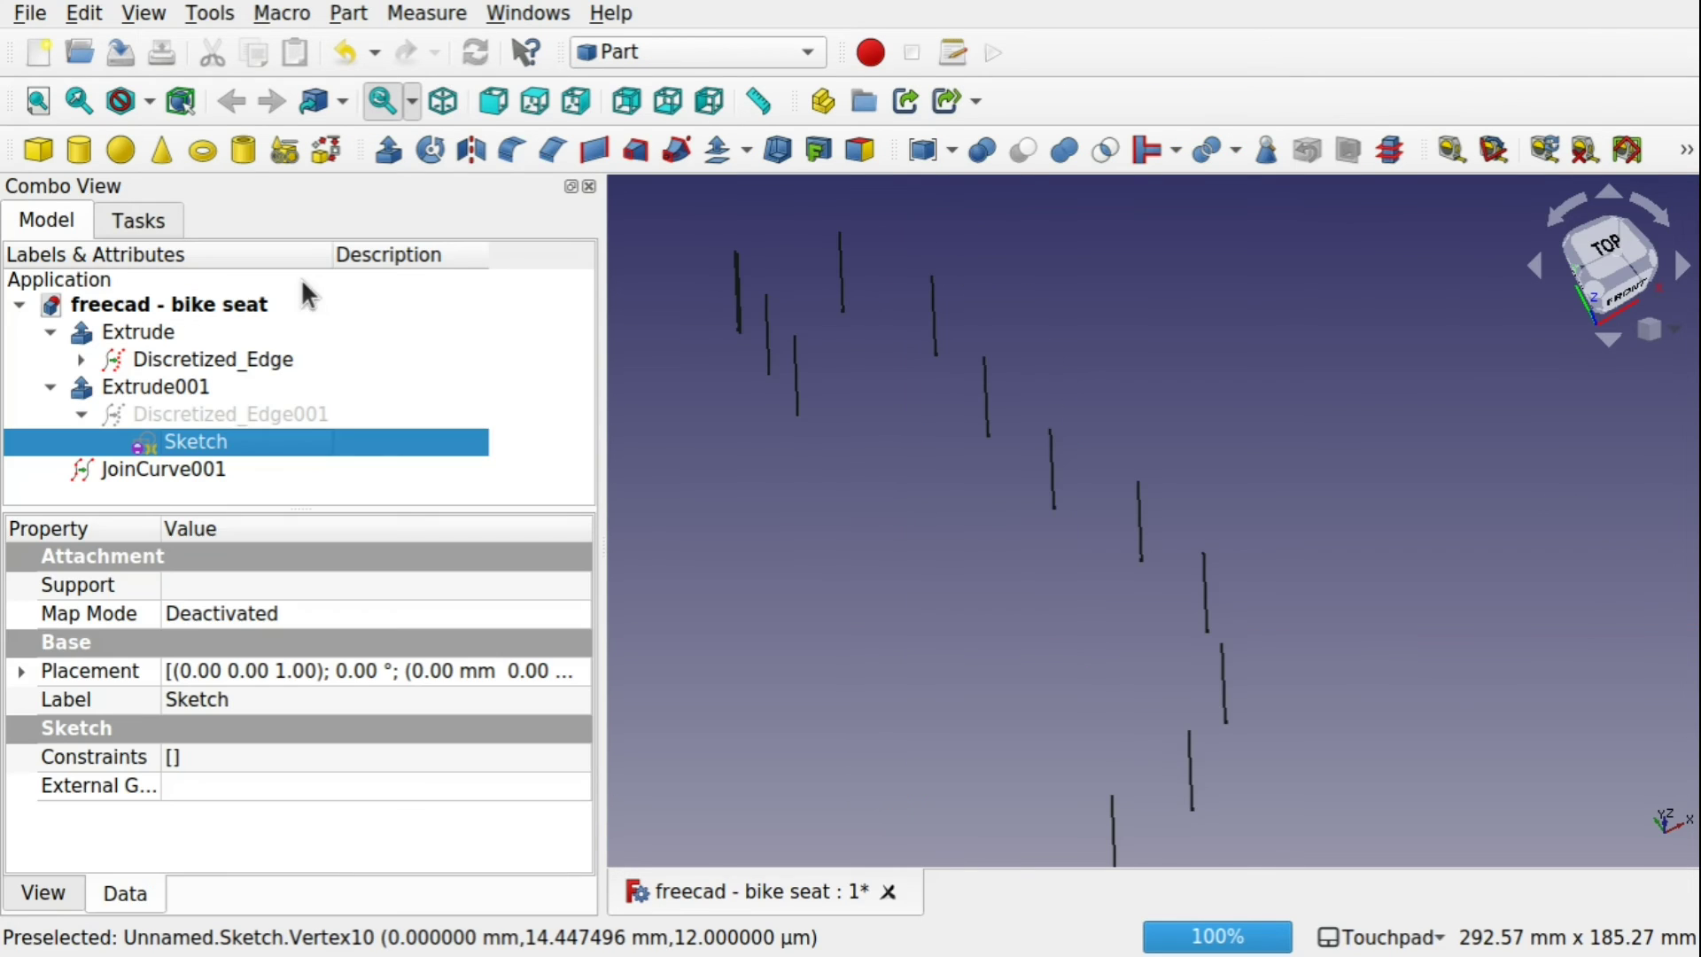
Set the Number of points of Discretized_Edge001 to 10
left_click(819, 447)
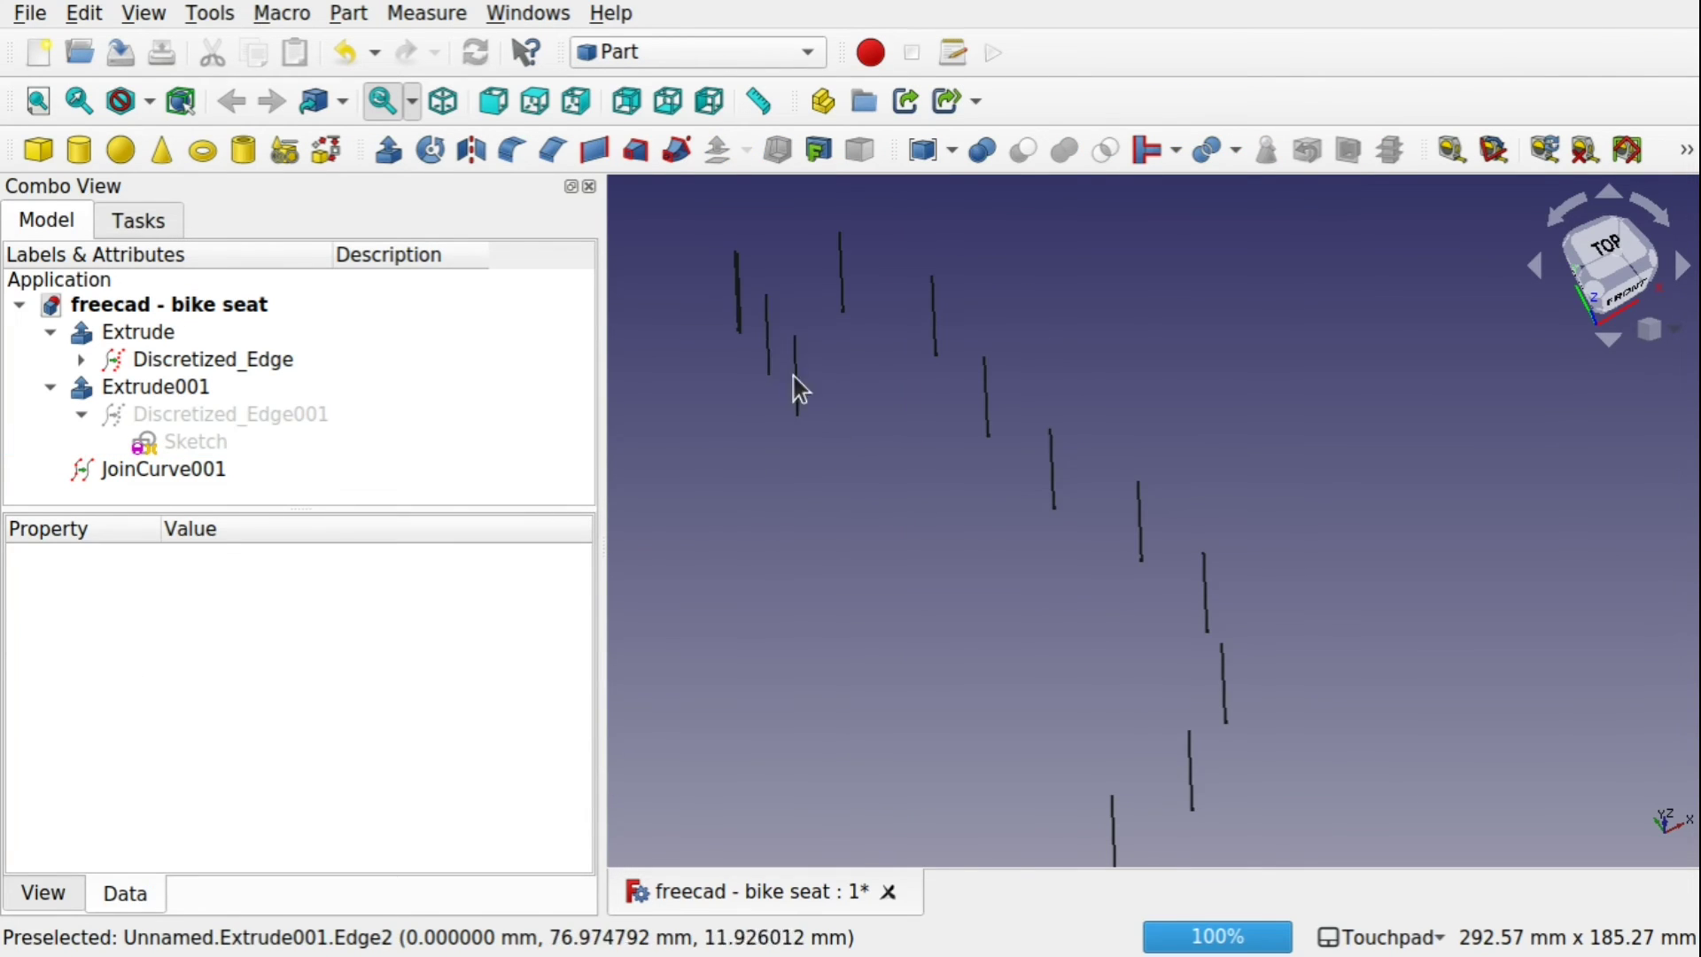
scroll(768, 355, "up", 2)
scroll(770, 353, "down", 5)
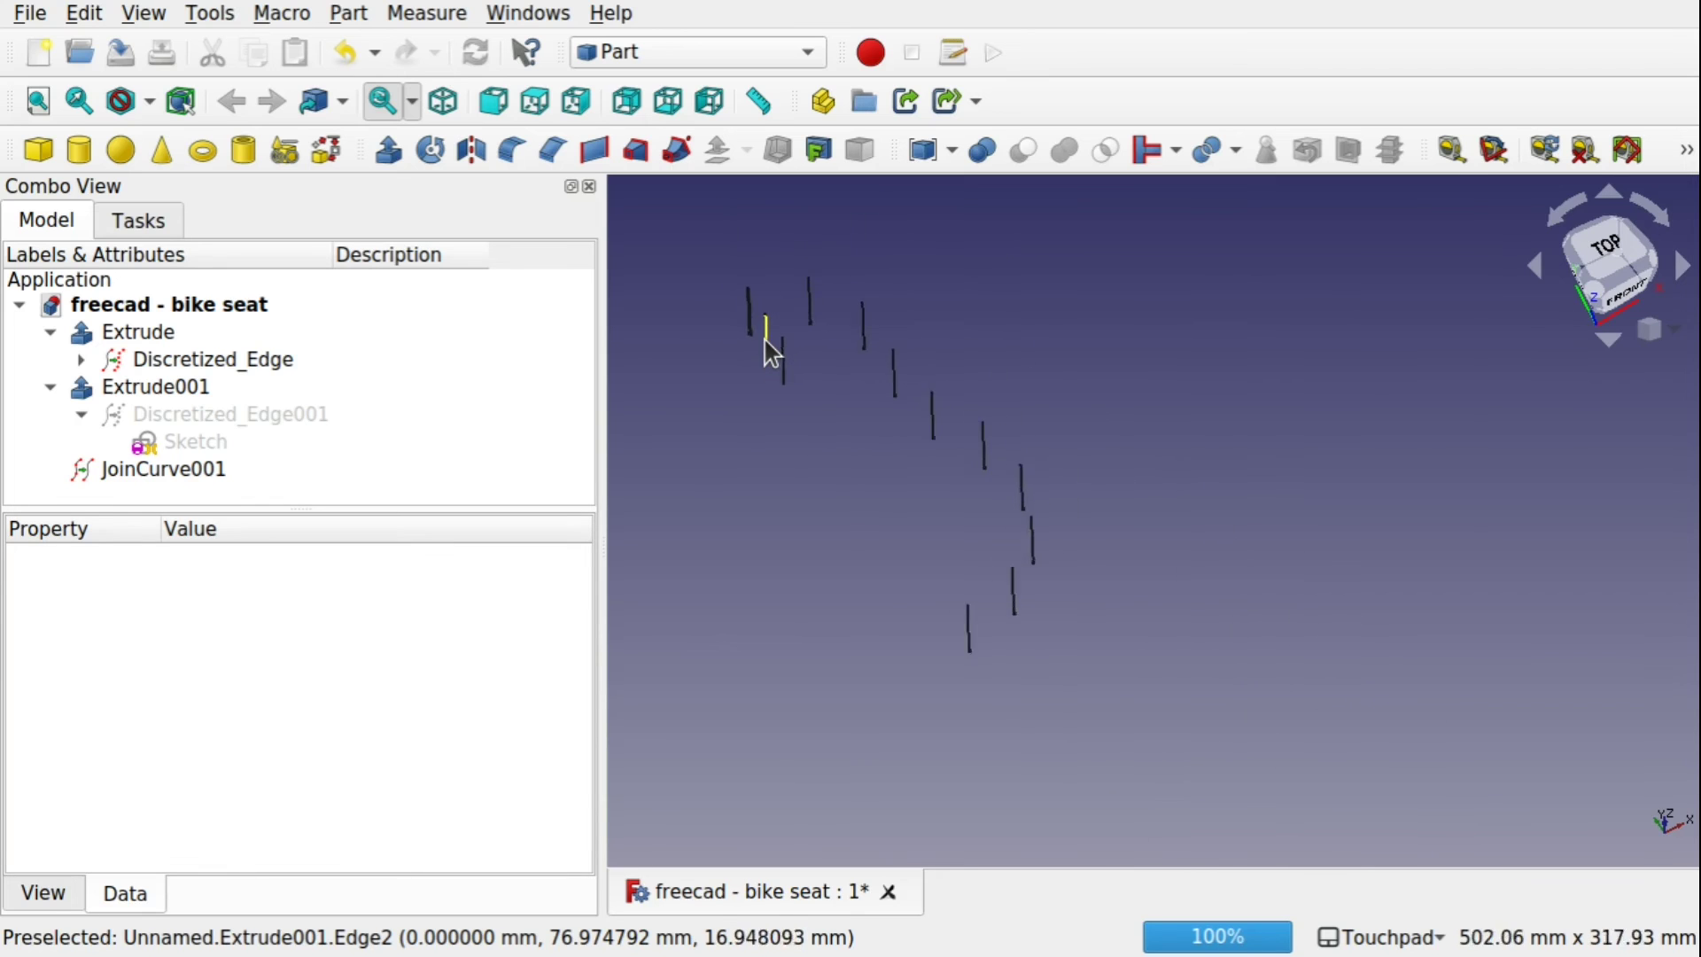
scroll(770, 345, "up", 2)
mouse_move(803, 358)
middle_mouse_down()
mouse_move(889, 437)
mouse_move(1078, 520)
mouse_move(921, 460)
mouse_move(829, 380)
middle_mouse_up()
left_click(212, 417)
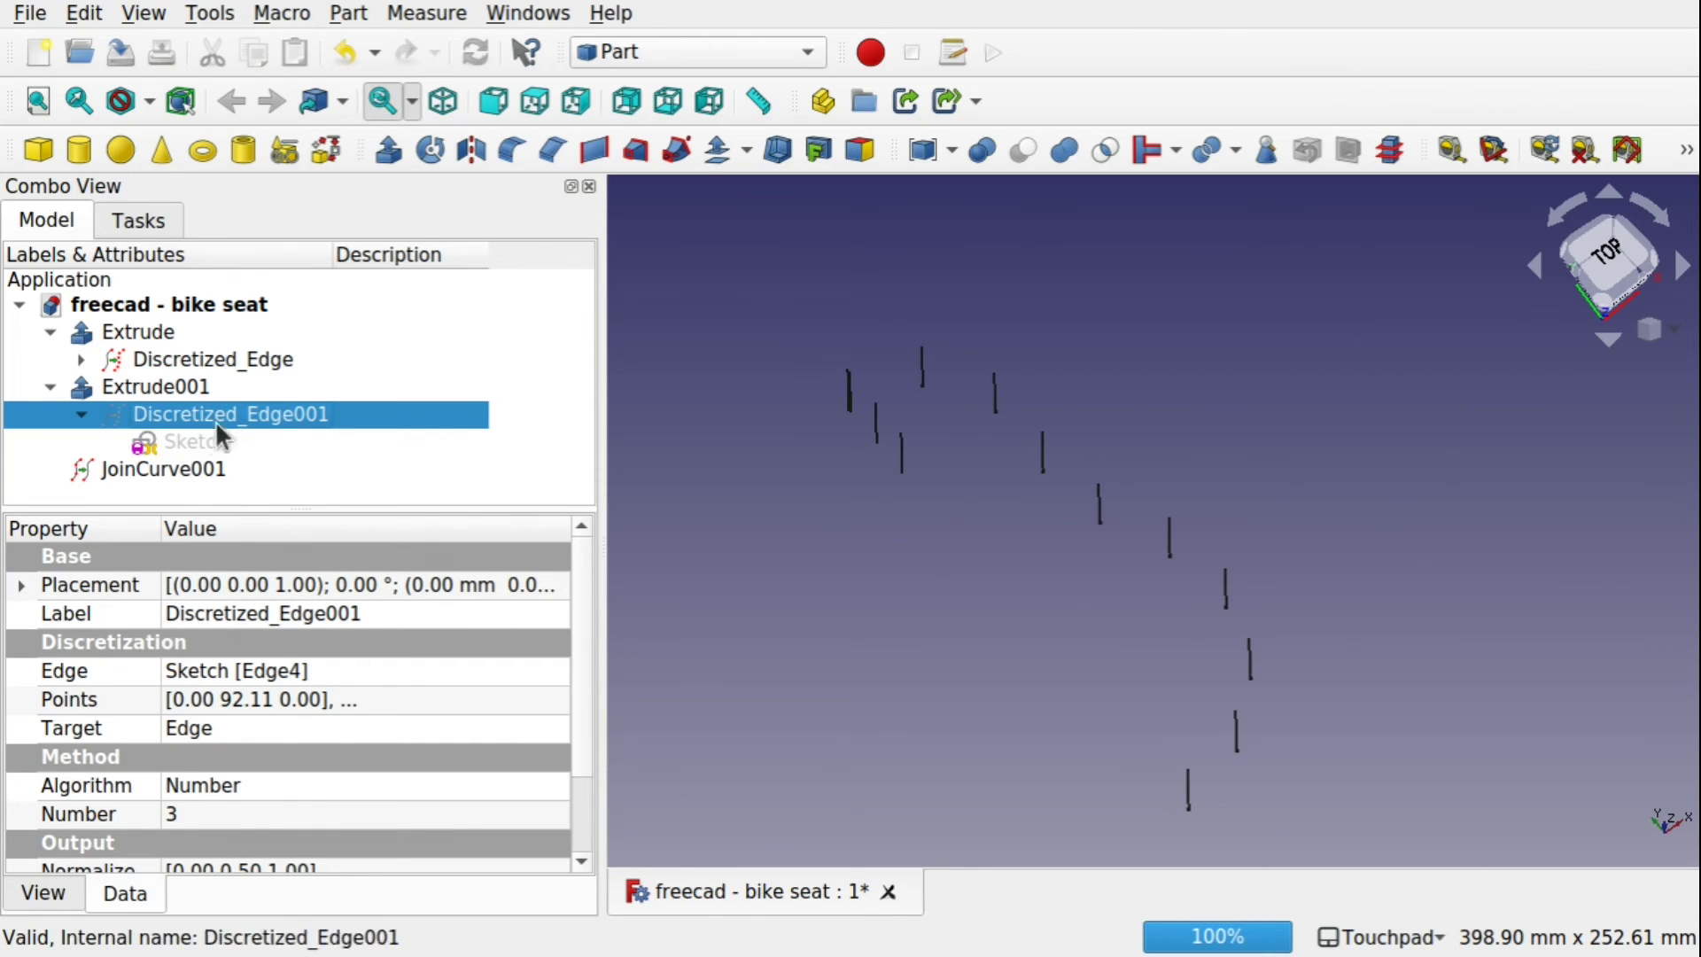
left_click(264, 817)
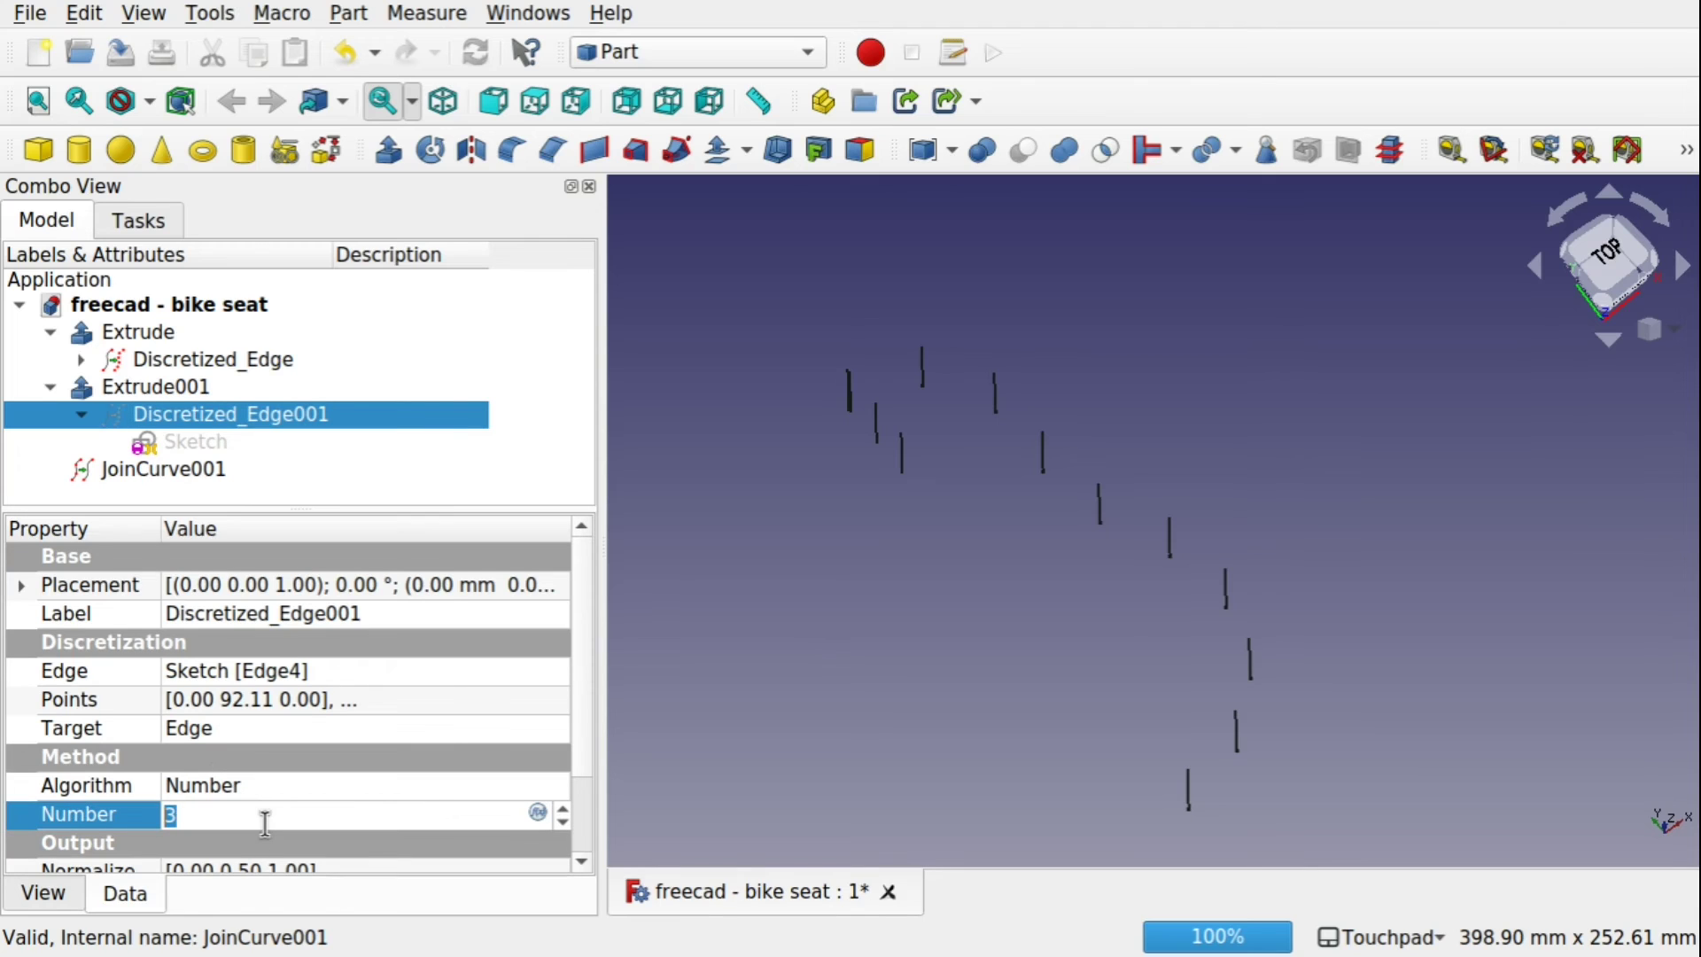
key("Return")
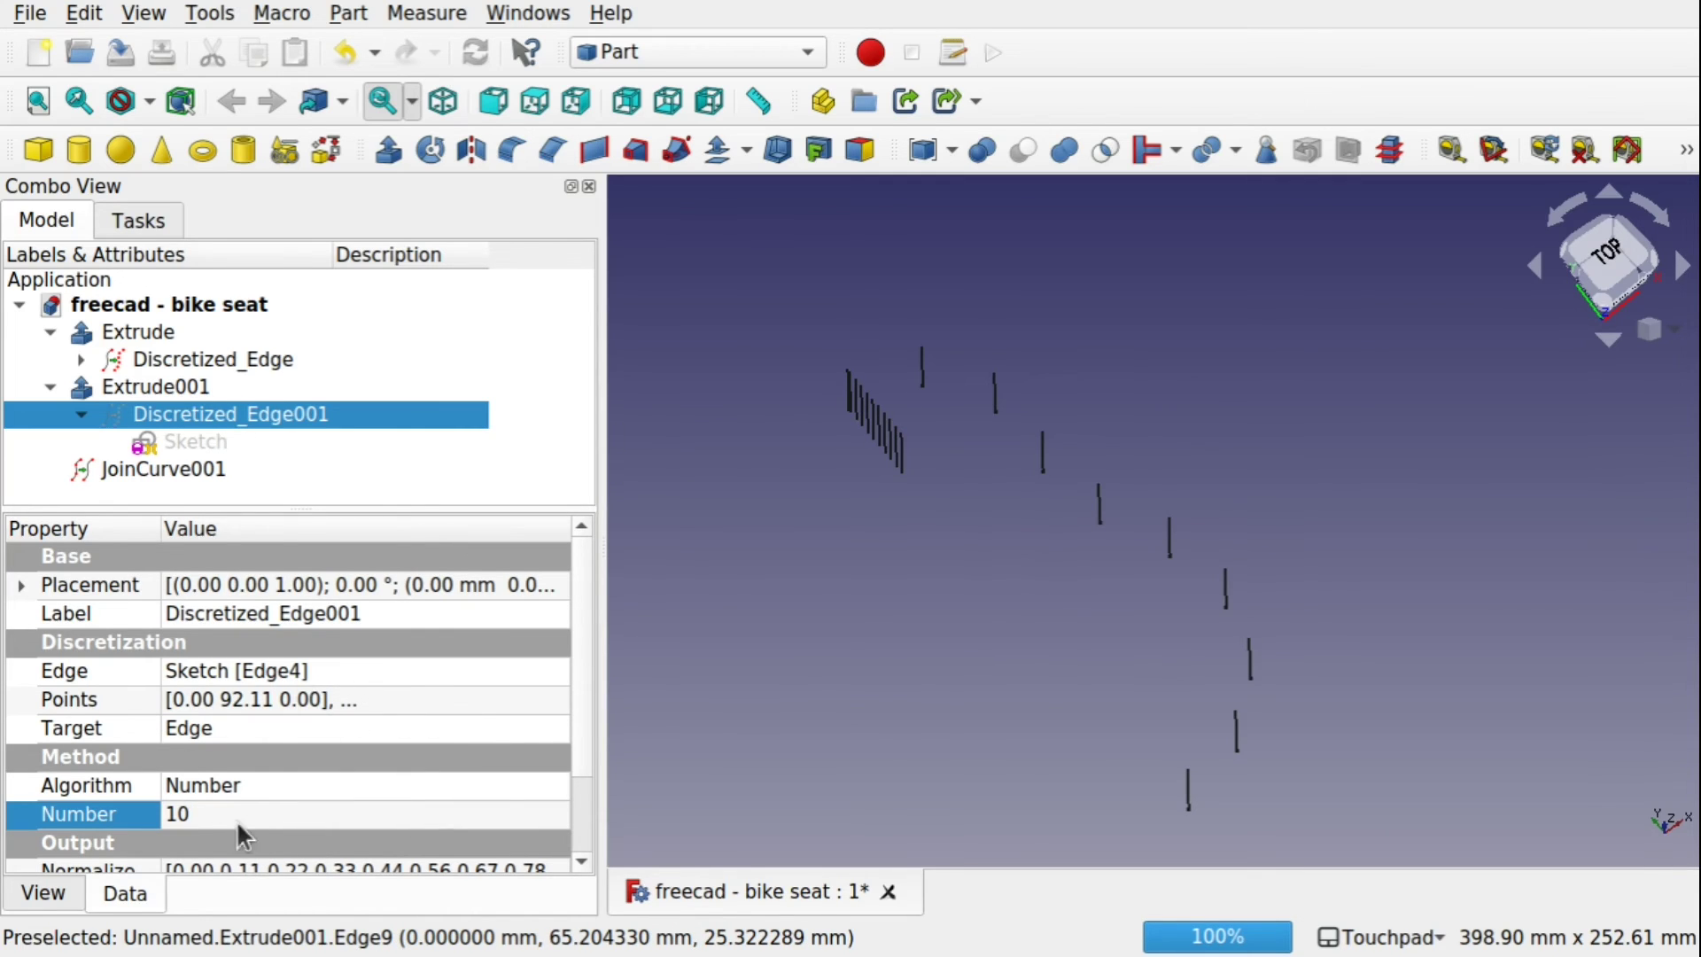
Make the hidden Sketch visible and examine how the extruded lines are spaced along its straight edge
left_click(314, 672)
left_click(213, 443)
key("space")
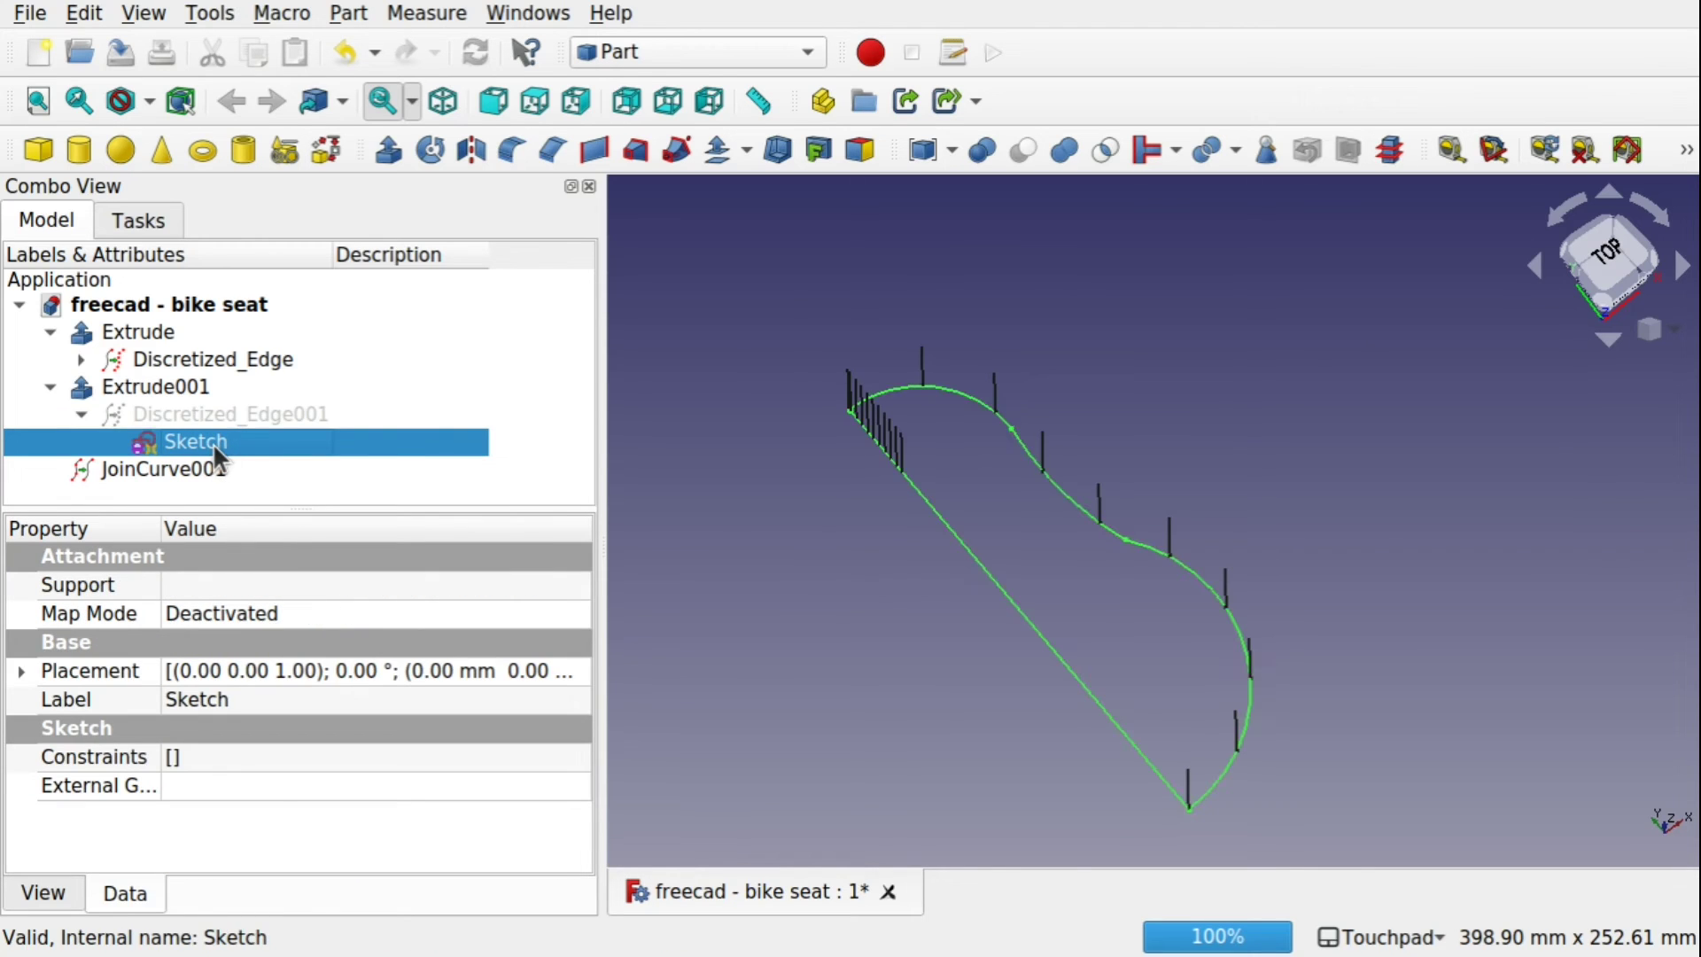
left_click(938, 518)
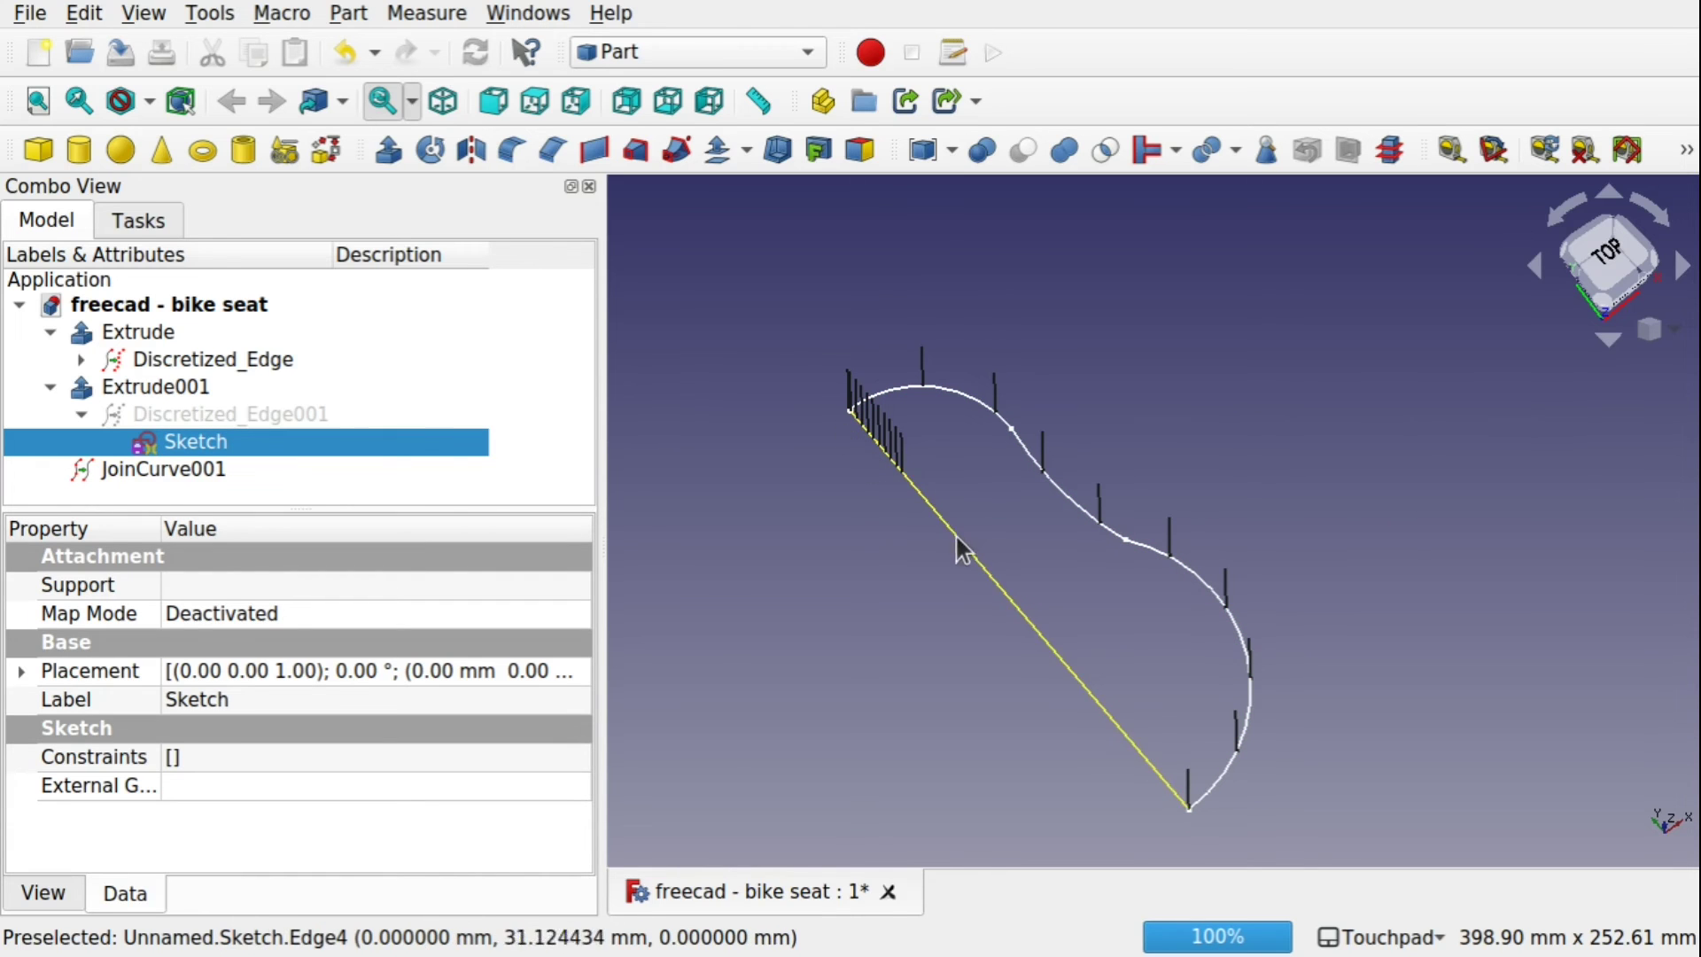
scroll(881, 459, "up", 4)
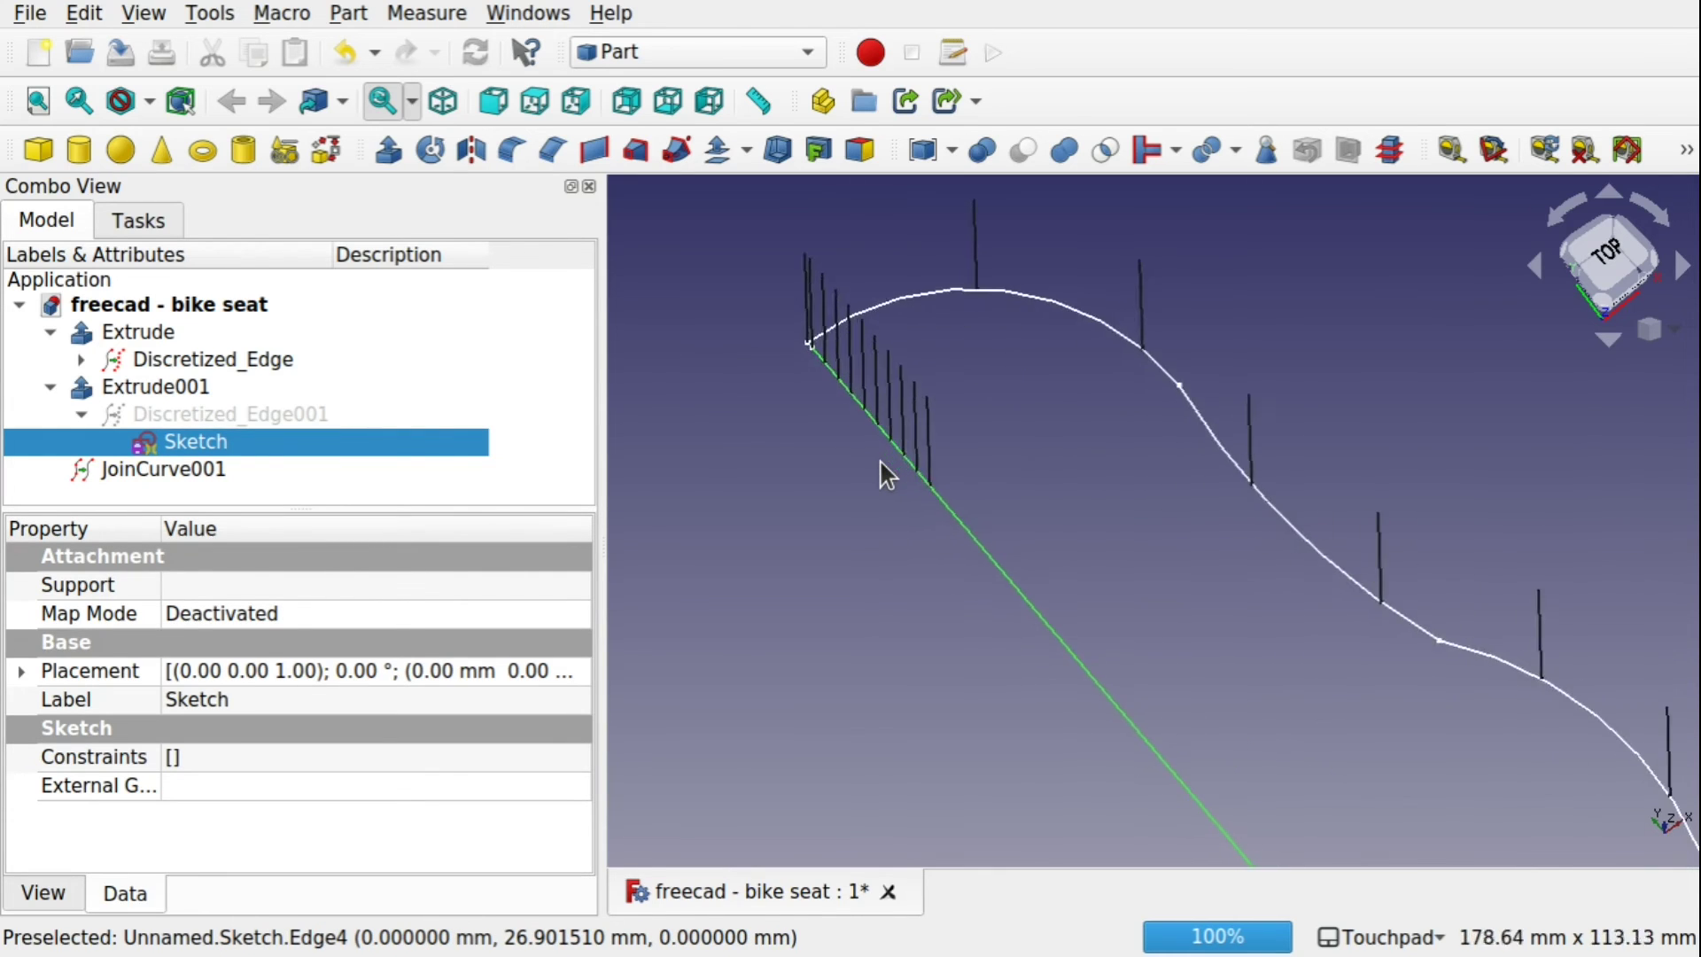
middle_click_drag(881, 459, 942, 532)
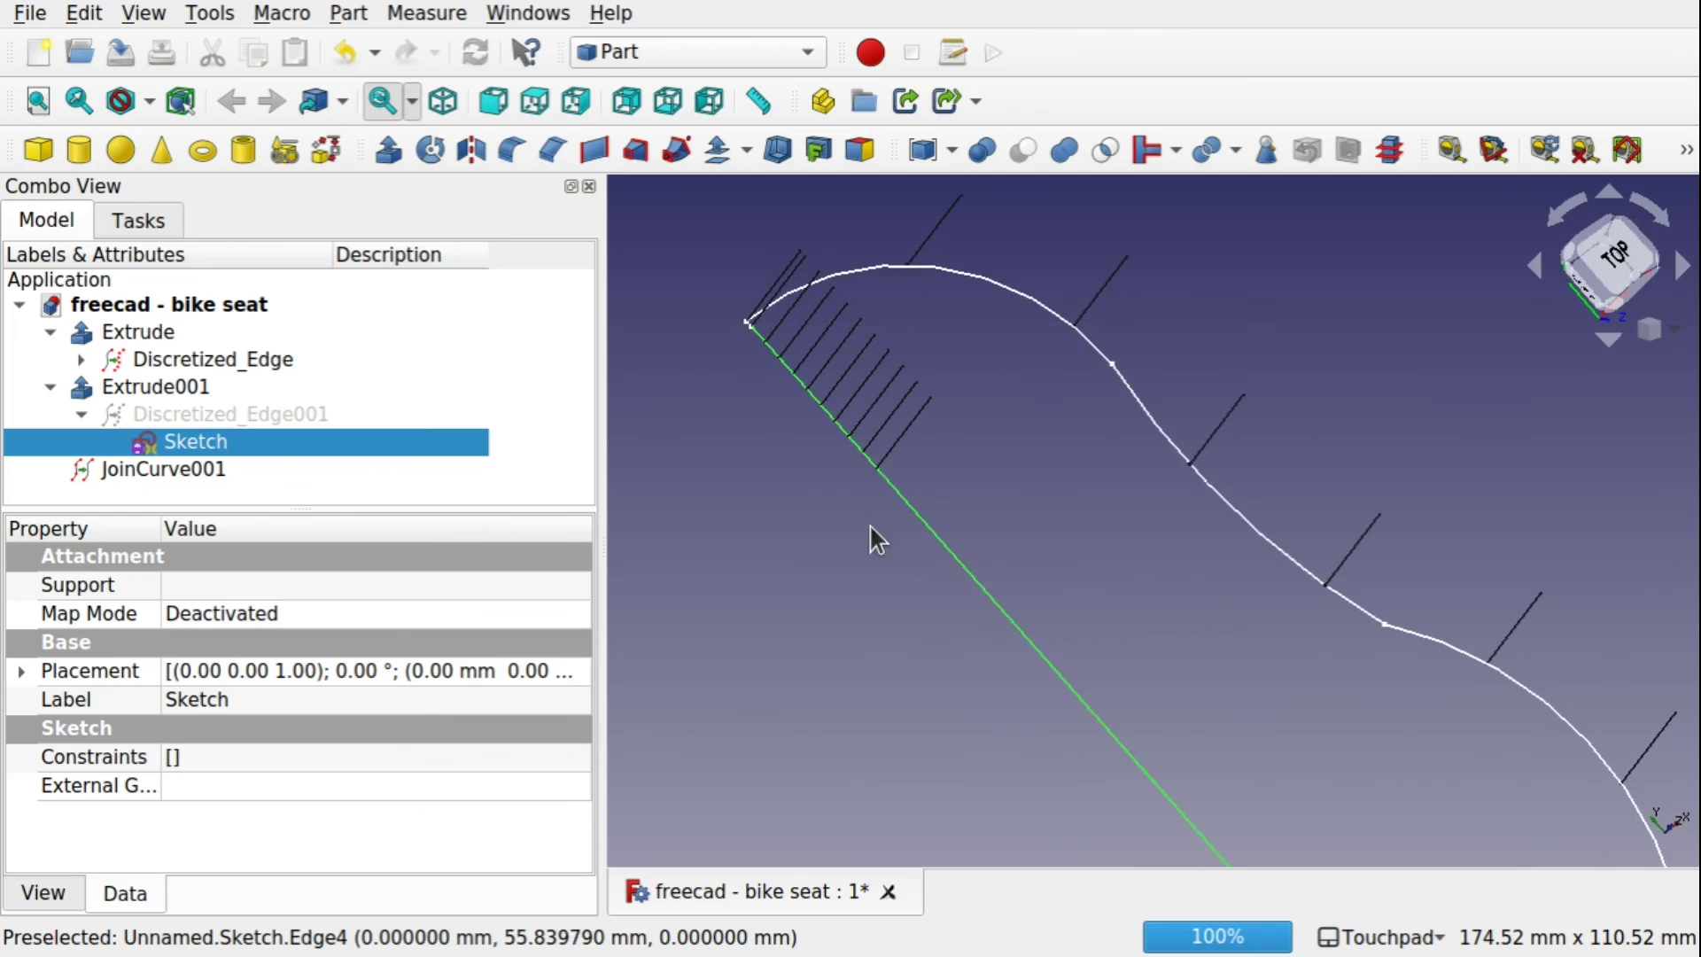
left_click(933, 529)
mouse_move(992, 595)
left_mouse_down("shift")
mouse_move(910, 610)
mouse_move(1020, 582)
left_mouse_up("shift")
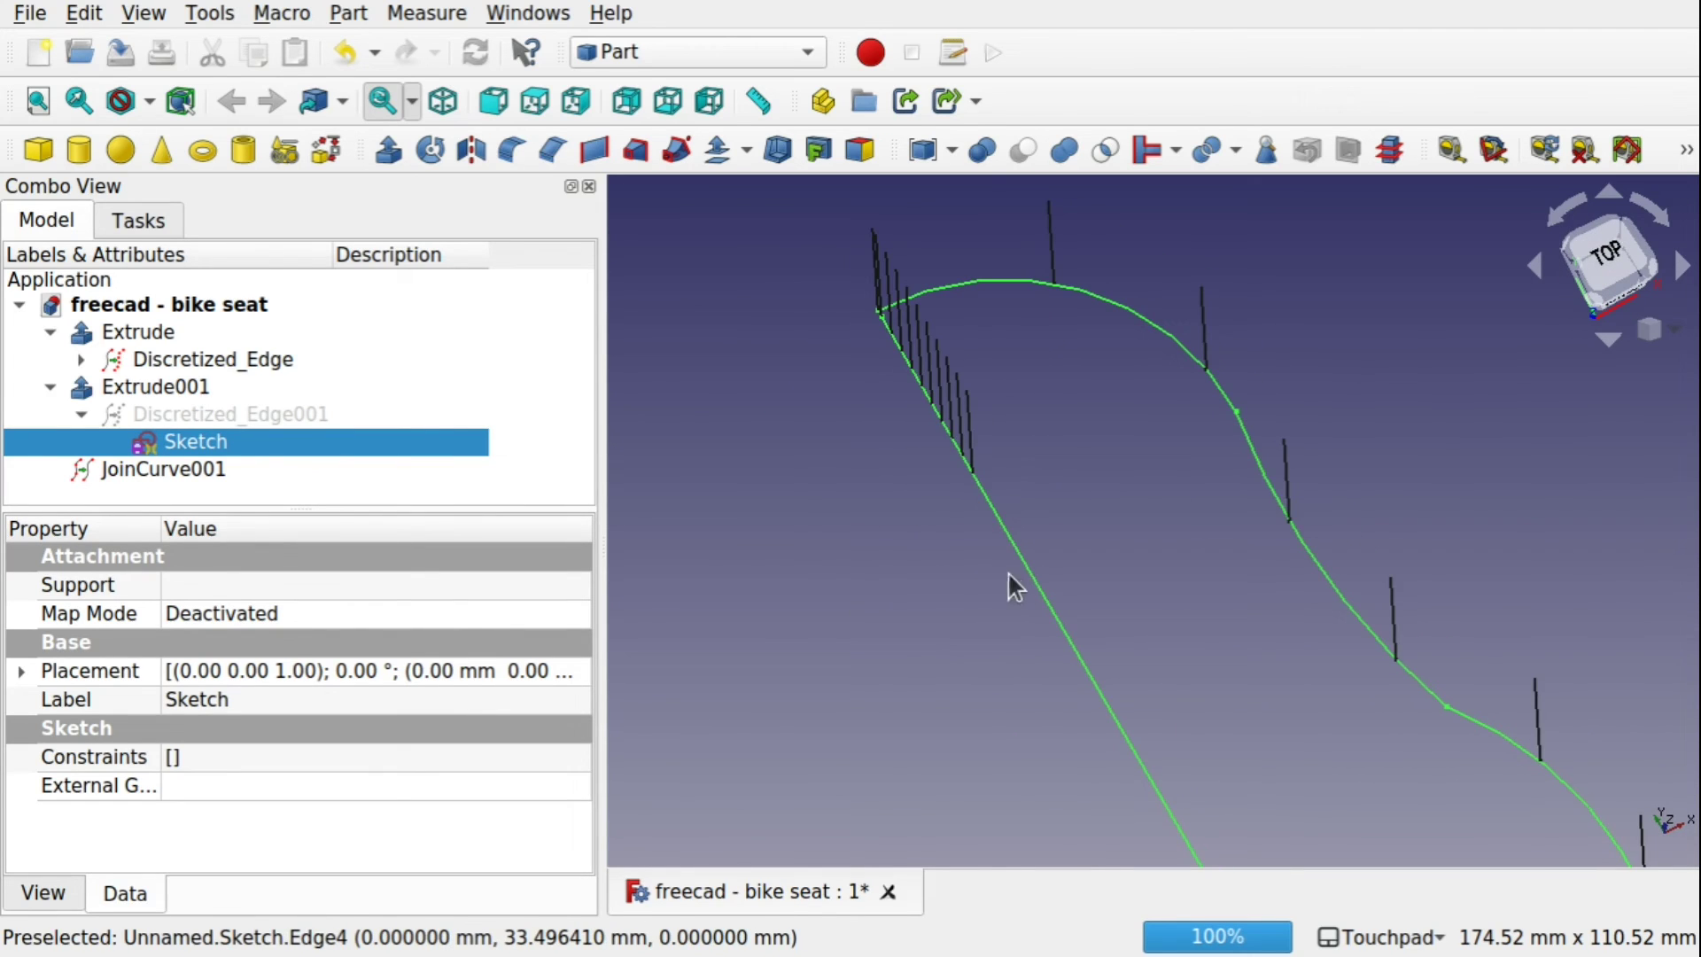
Delete Discretized_Edge001, Extrude001 and JoinCurve001, keeping the Sketch and the first Extrude
left_click(291, 413)
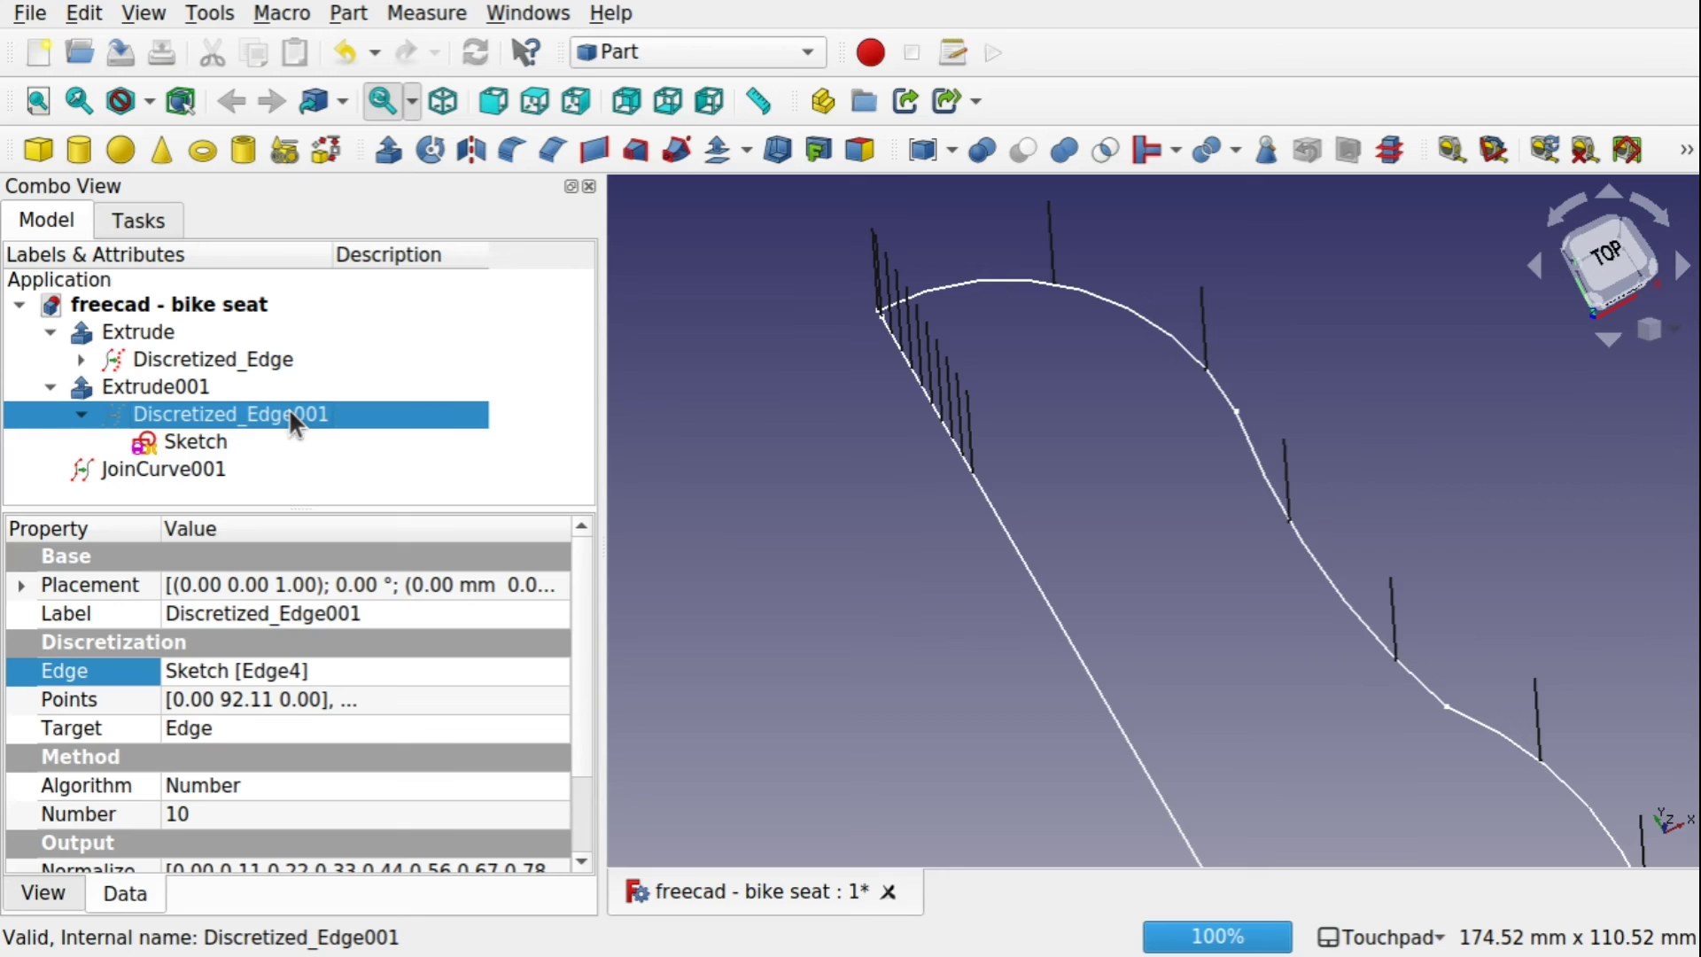
key("Delete")
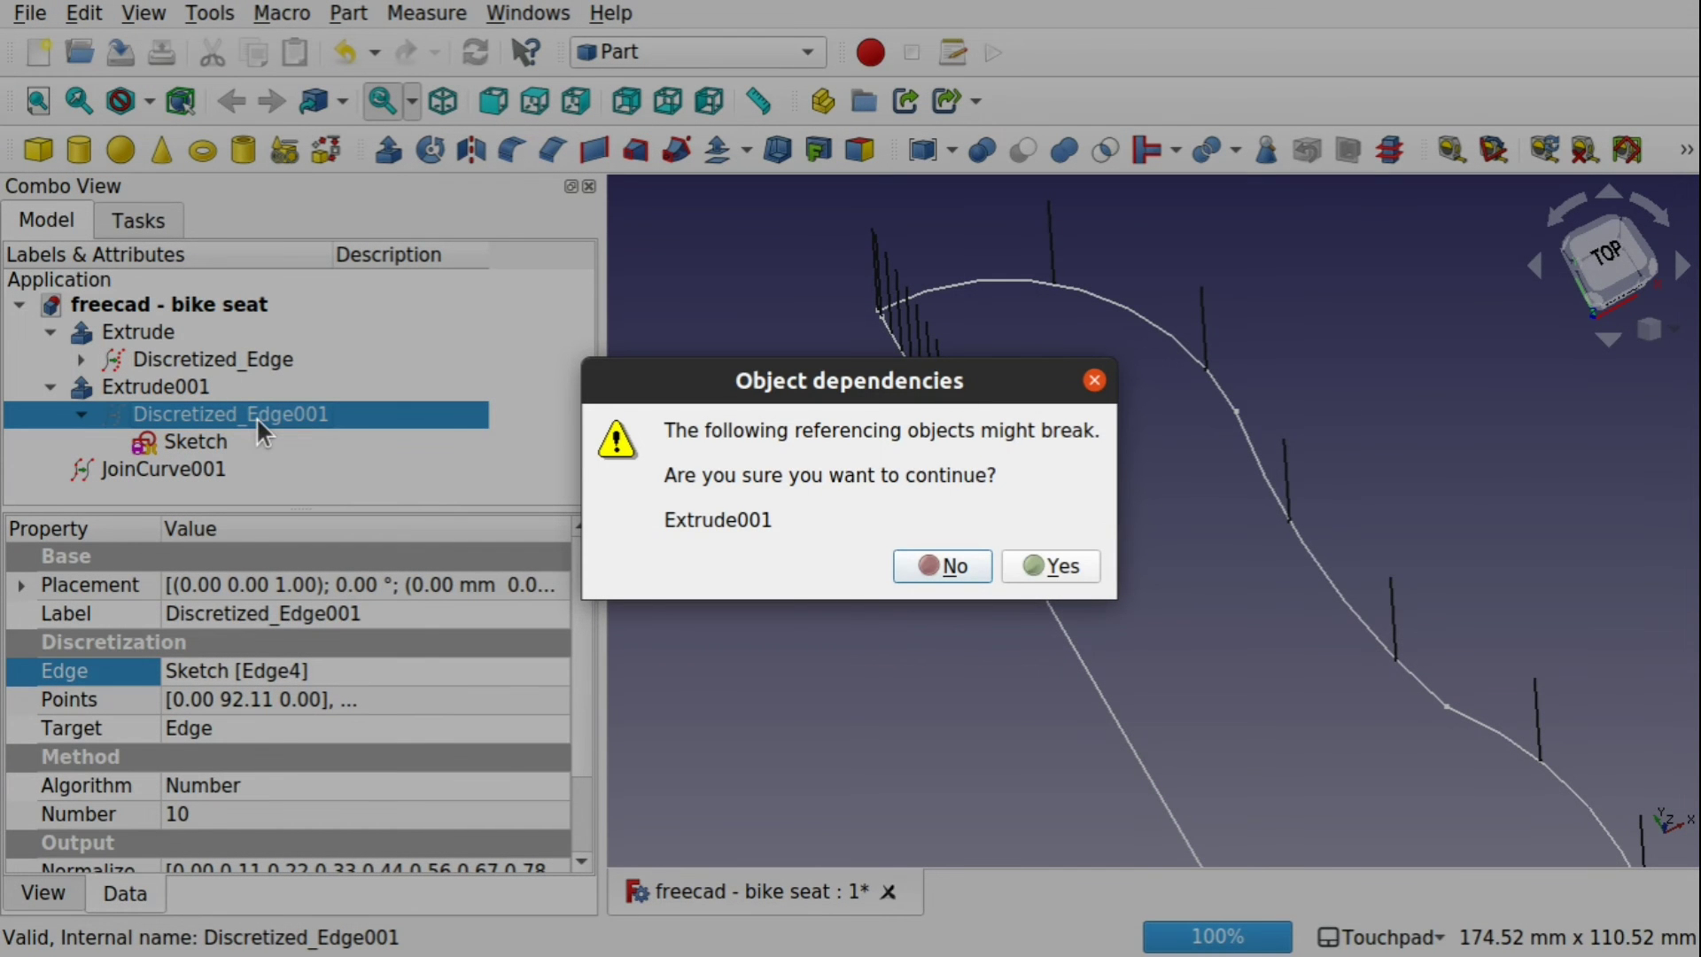
left_click(1042, 567)
left_click(131, 416)
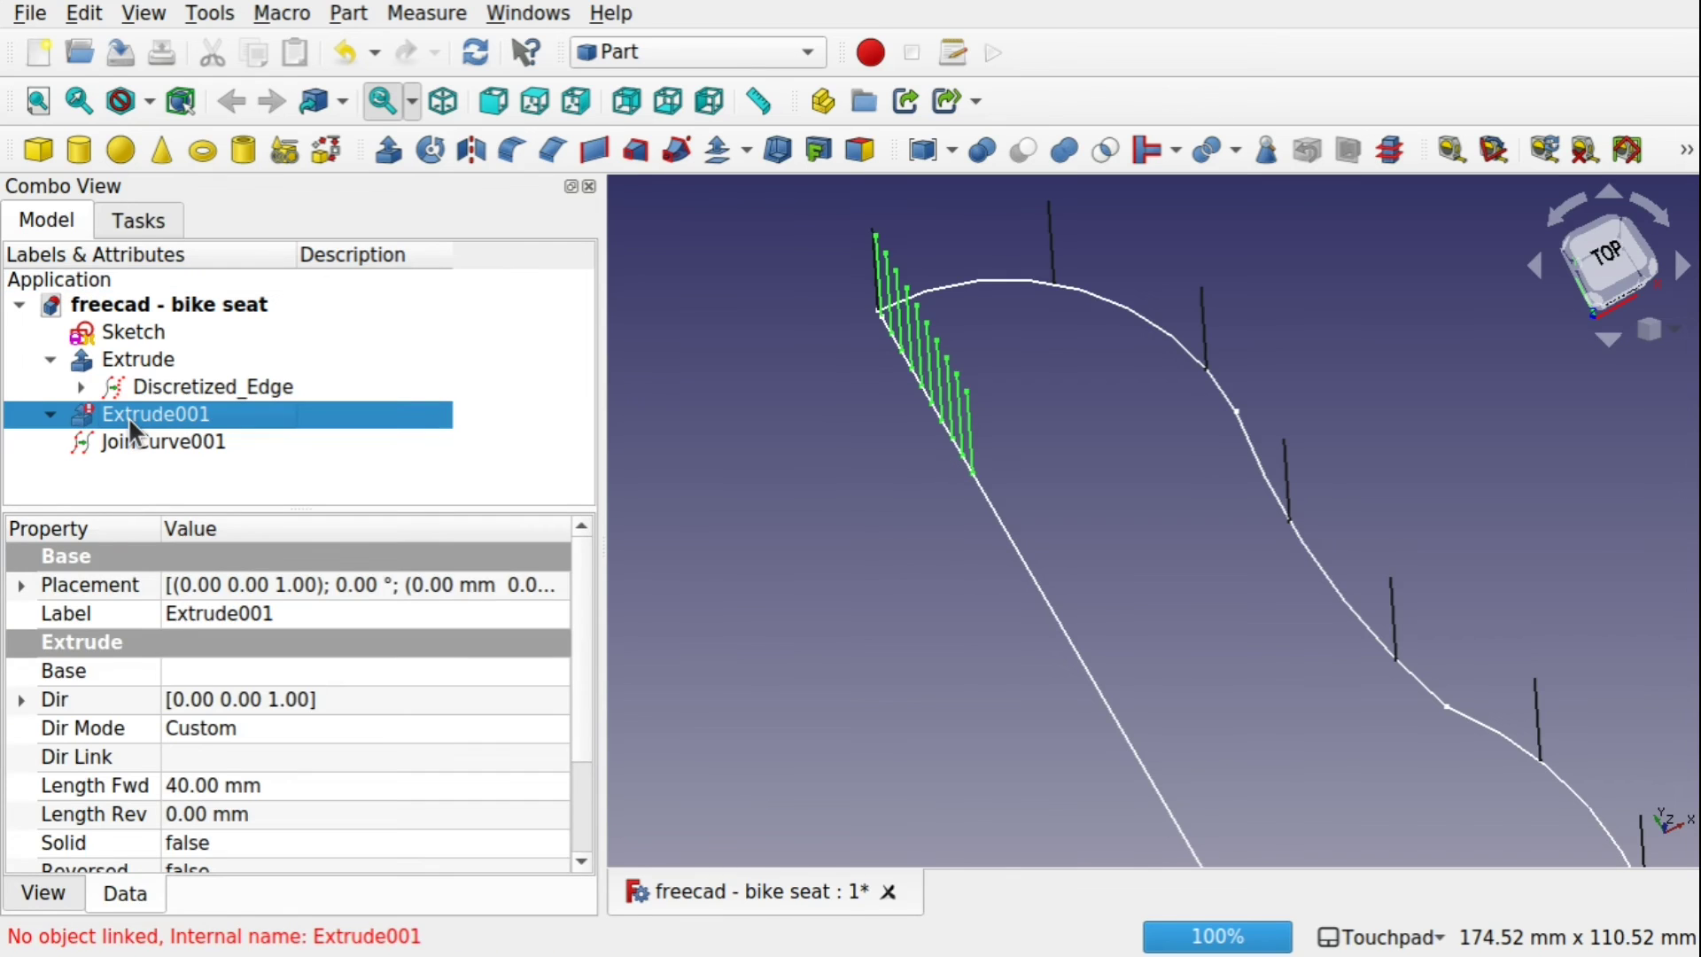
key("Delete")
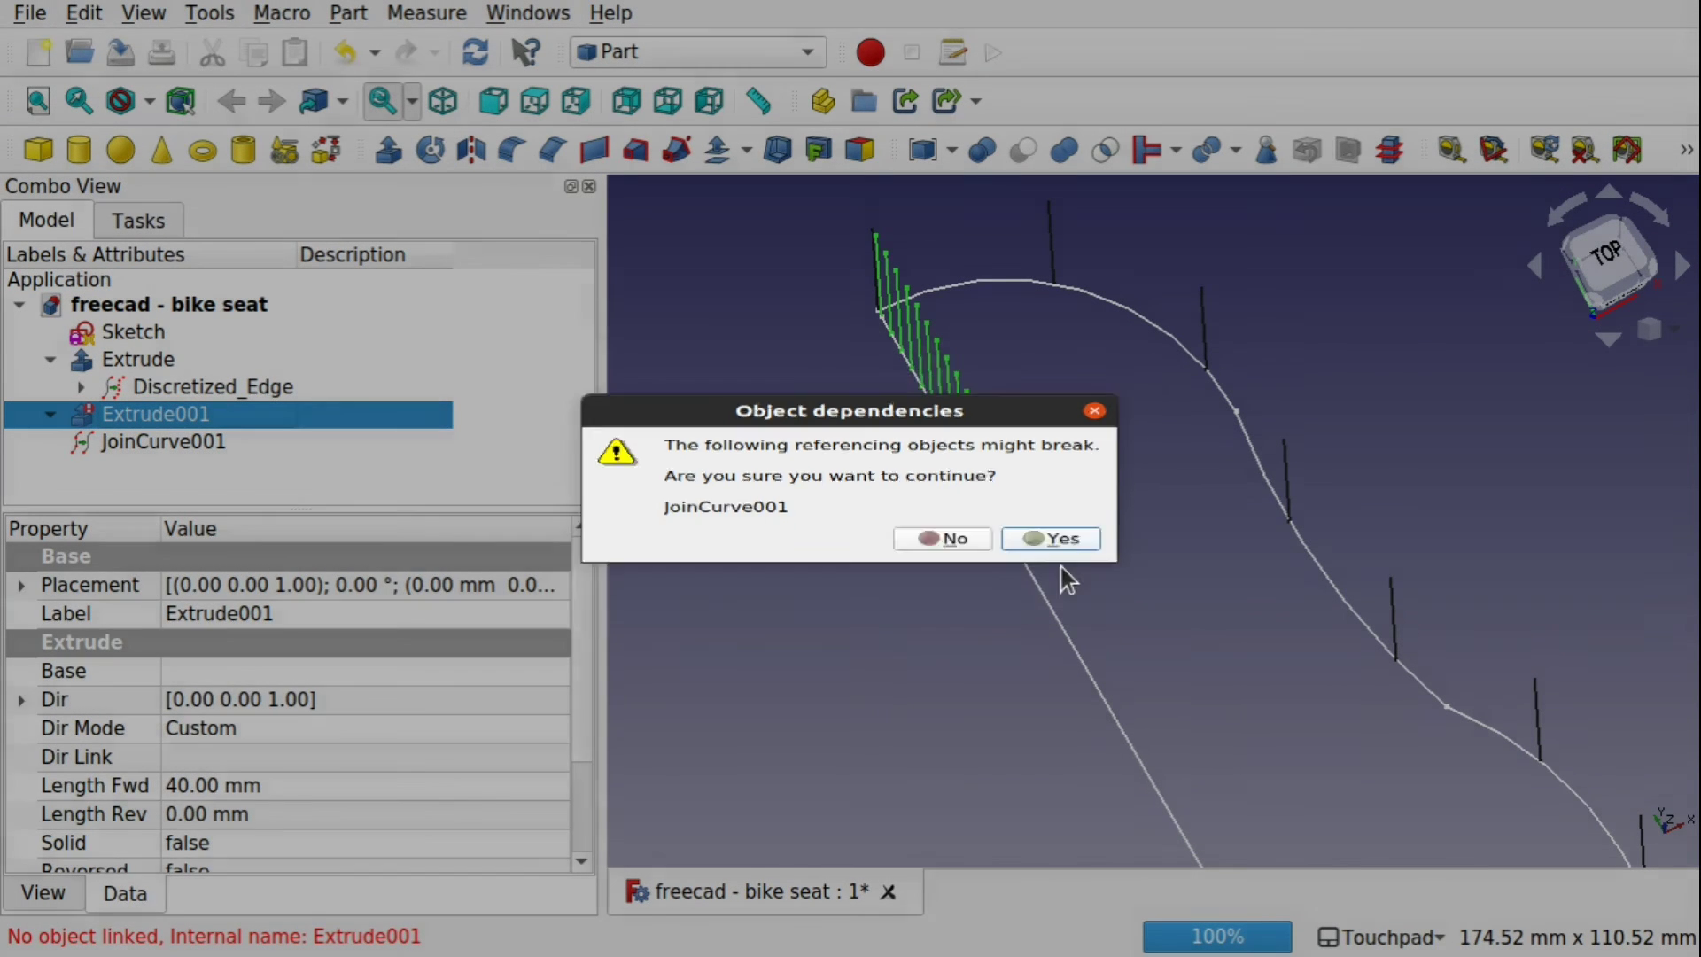
left_click(1059, 567)
left_click(195, 413)
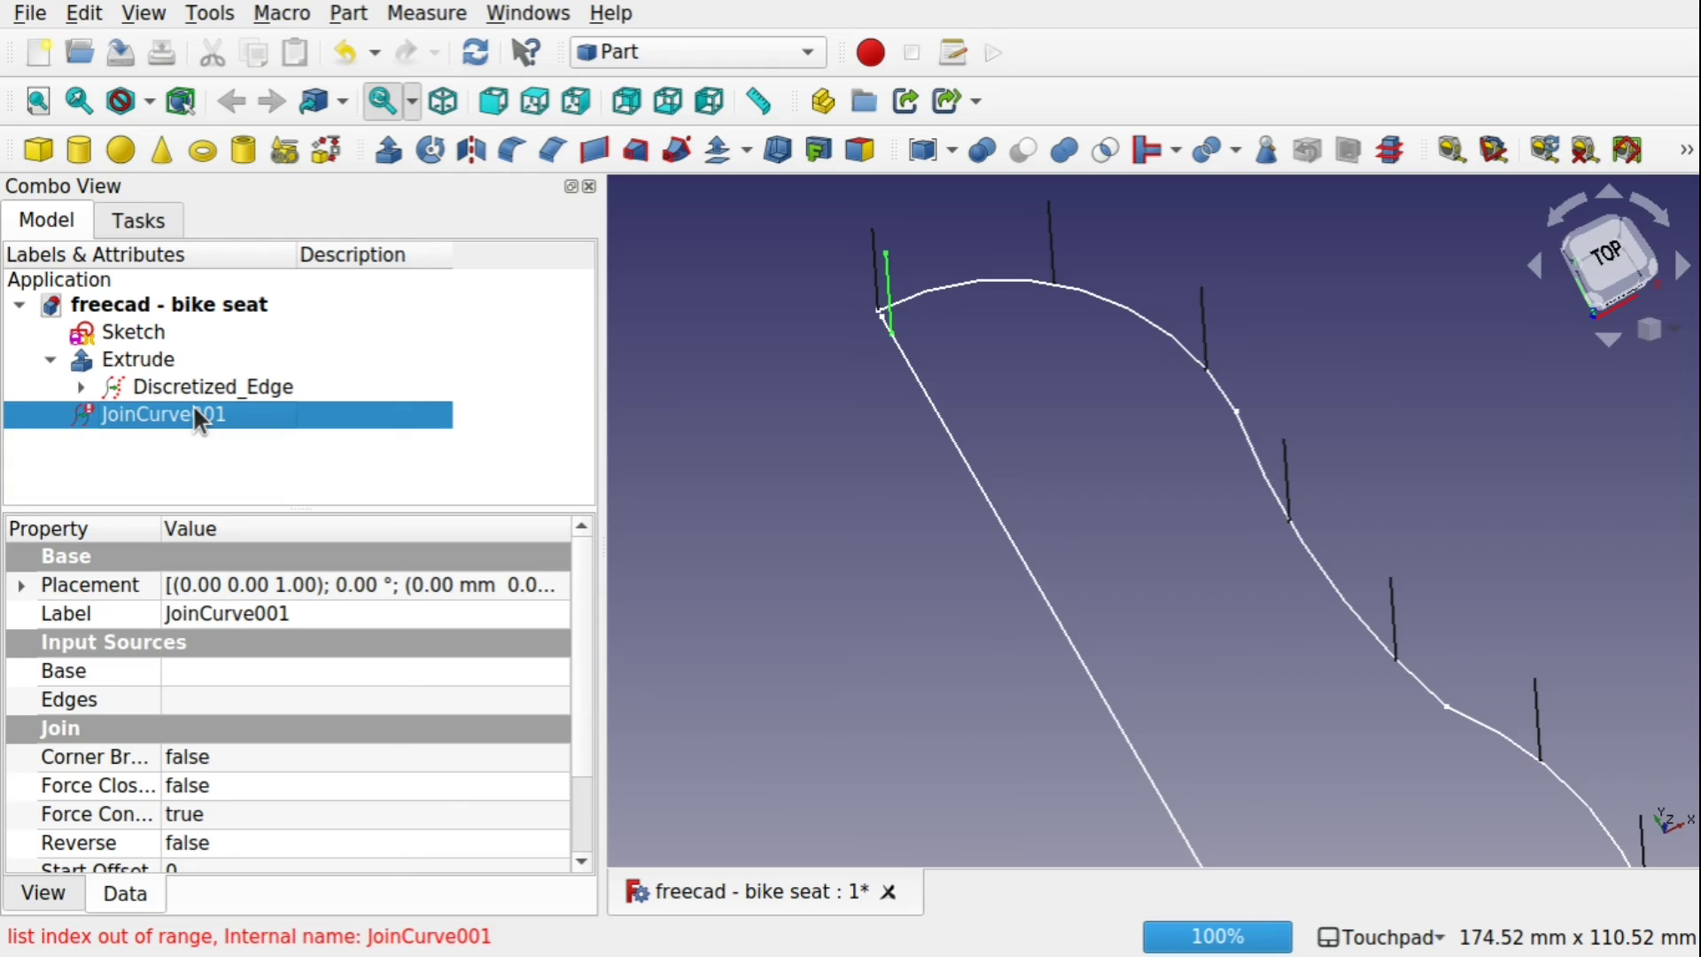
key("Delete")
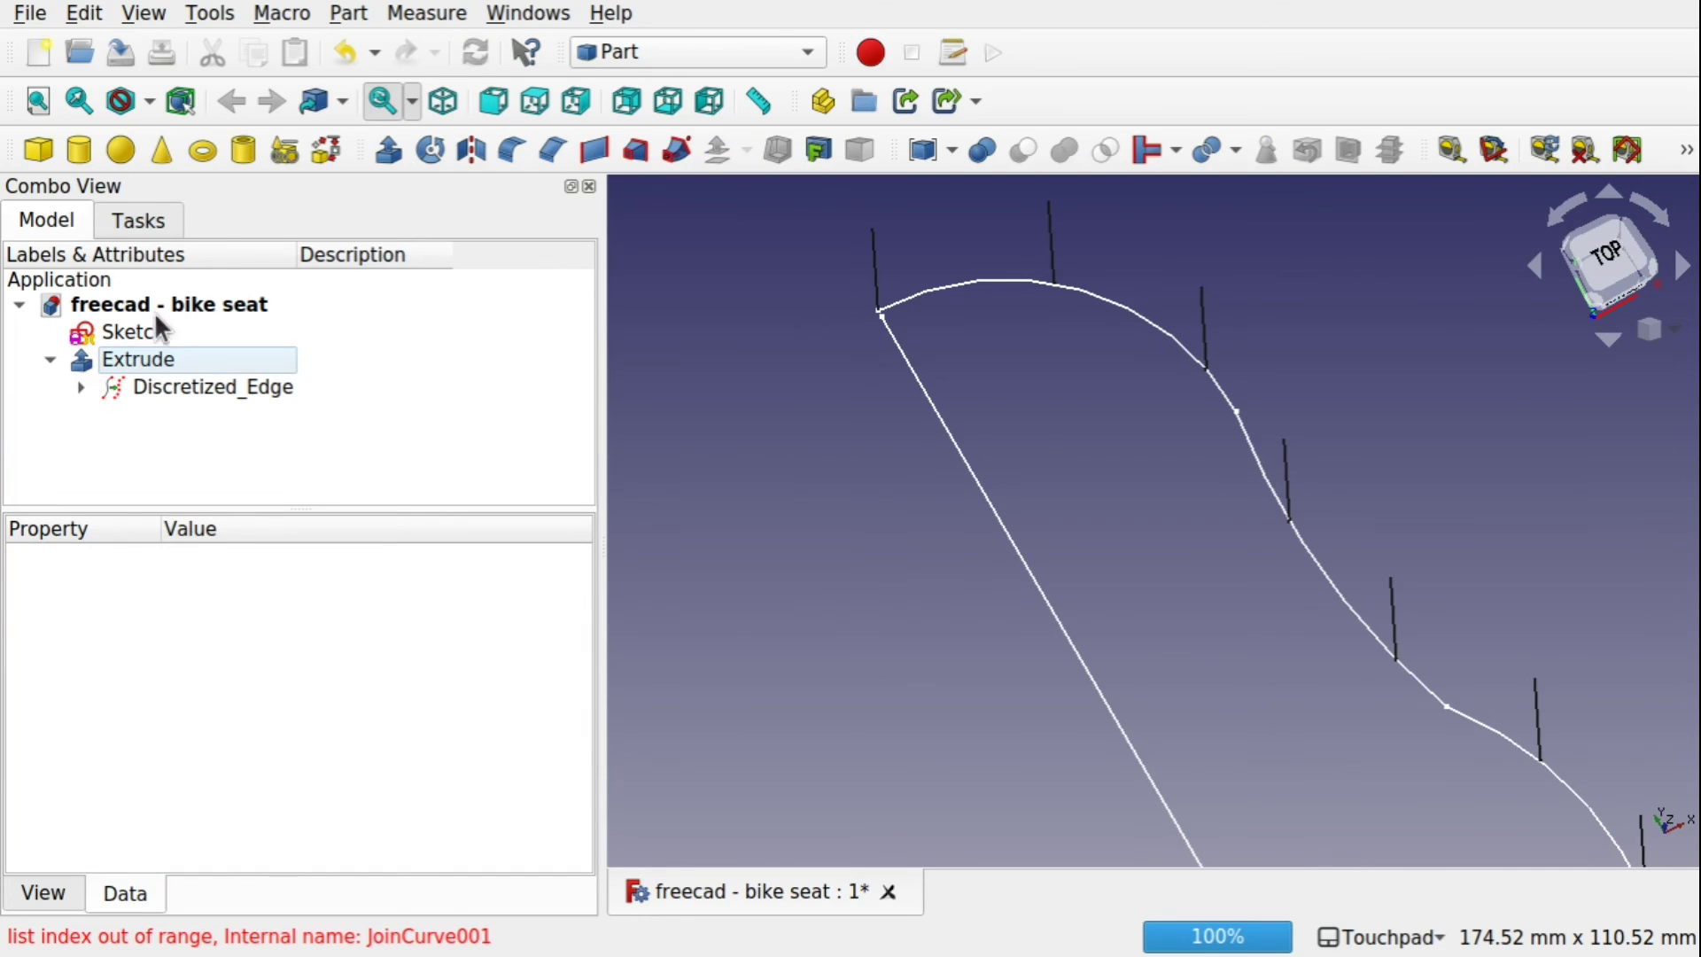
Discretize the straight centre edge of the Sketch using the Curves workbench
left_click(938, 424)
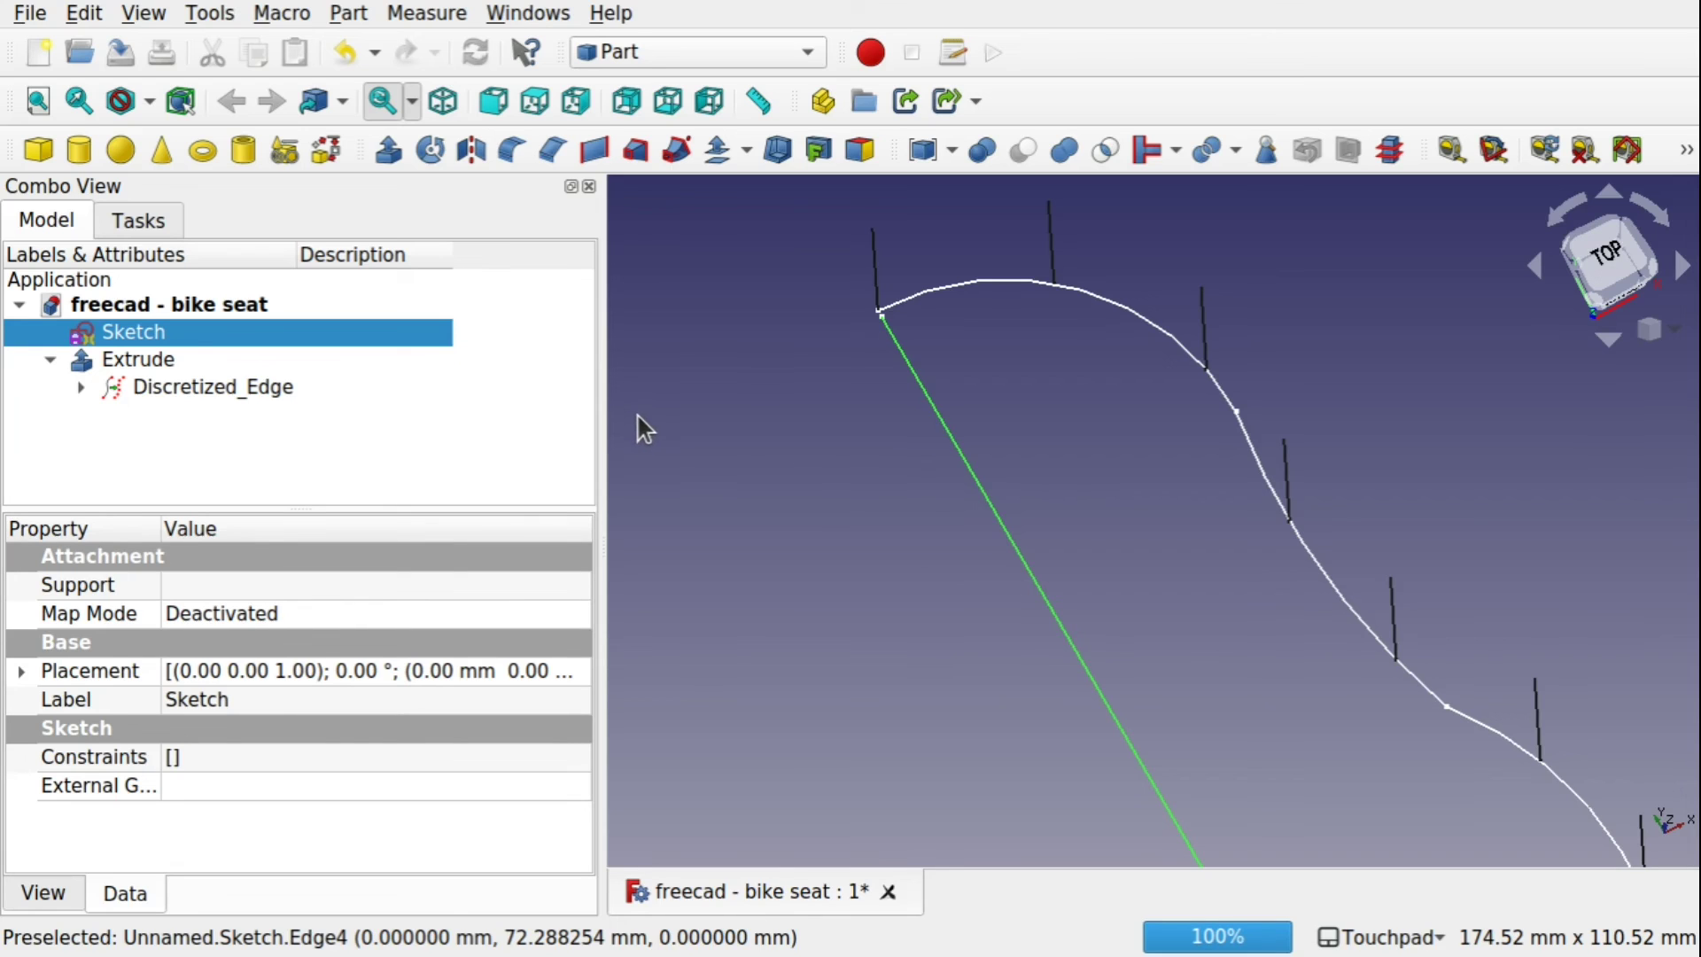
left_click(634, 52)
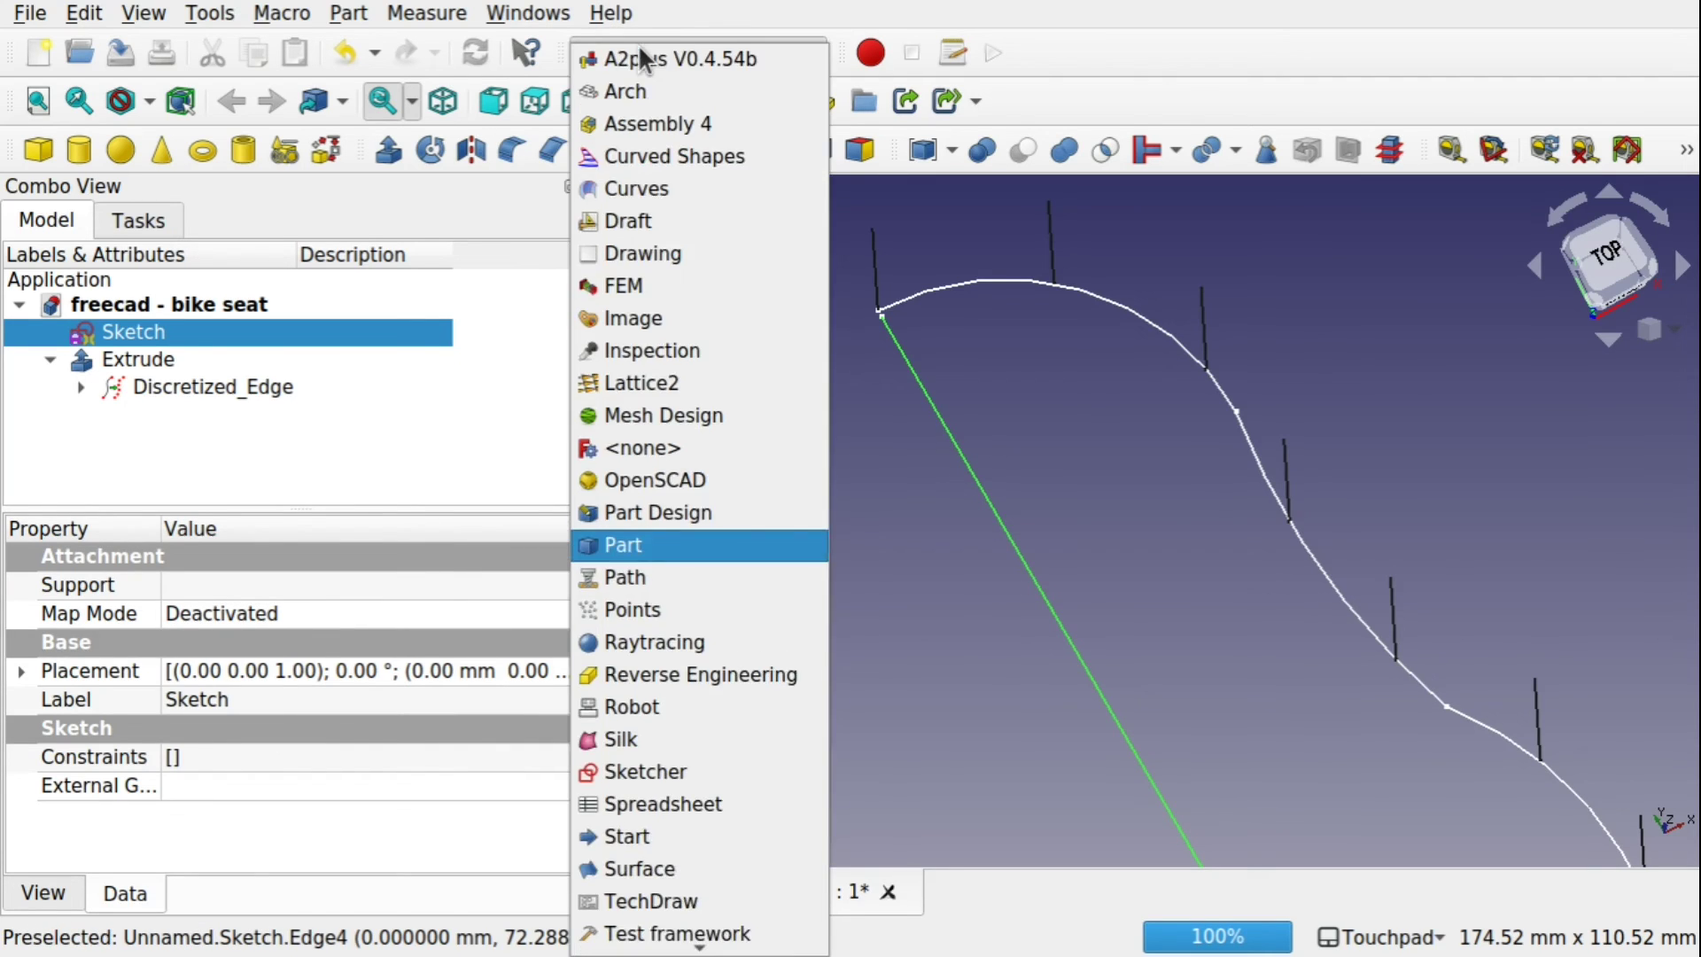
left_click(679, 189)
left_click(779, 396)
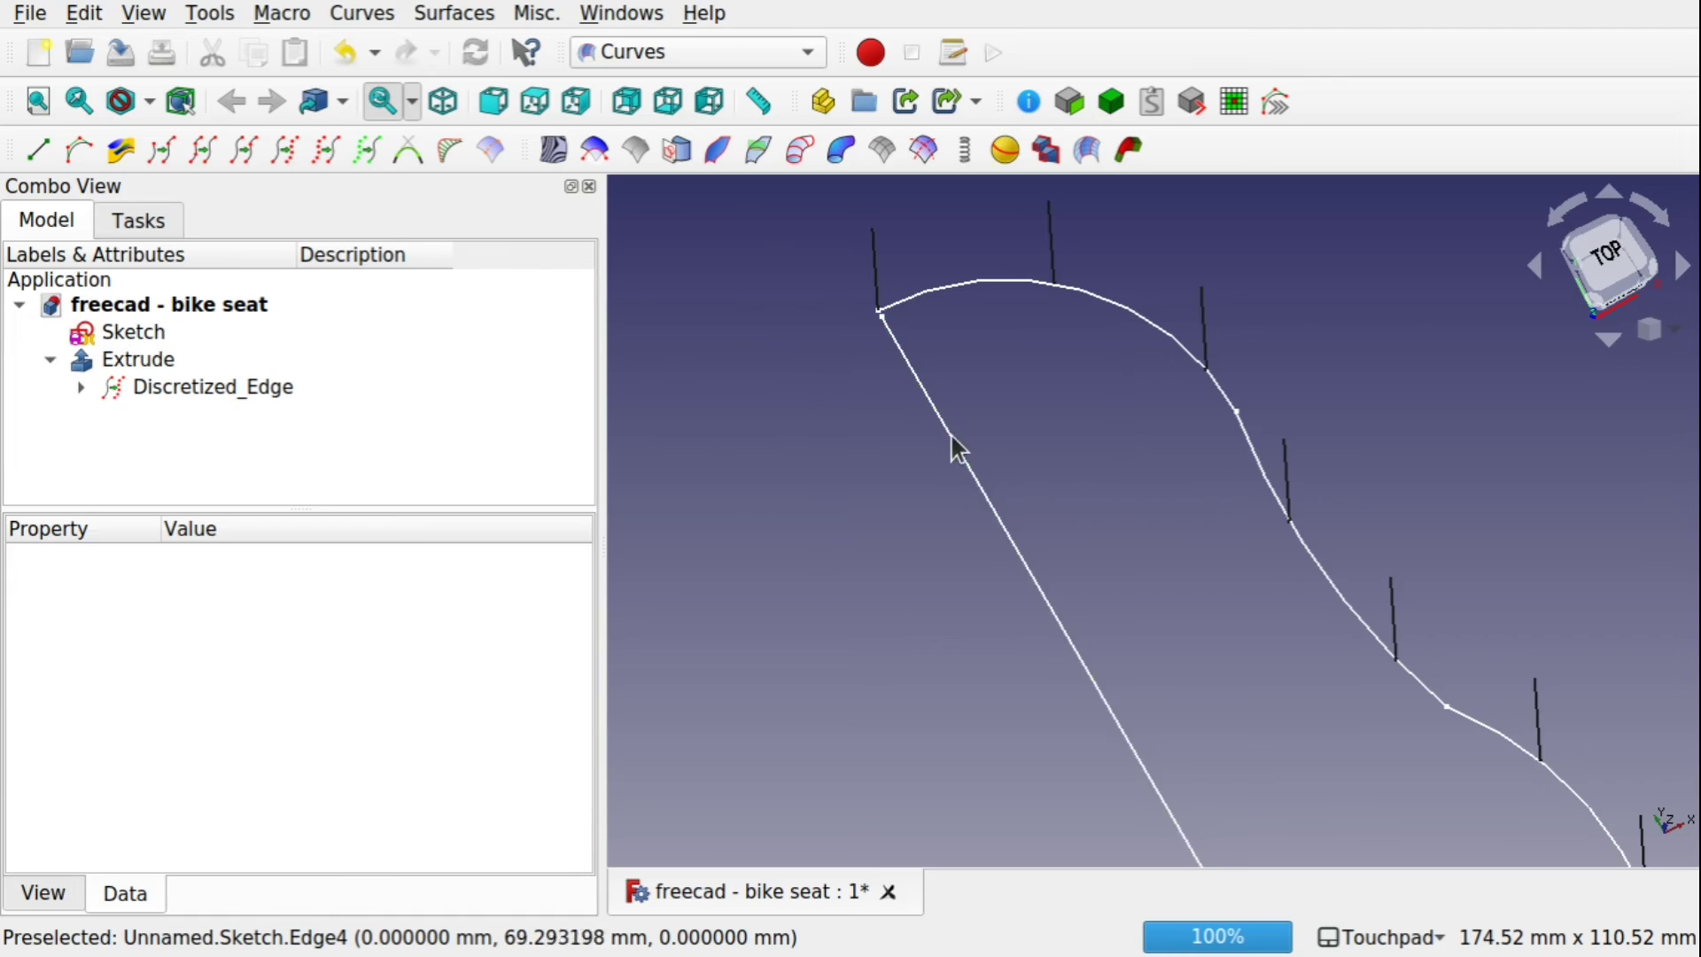
left_click(958, 438)
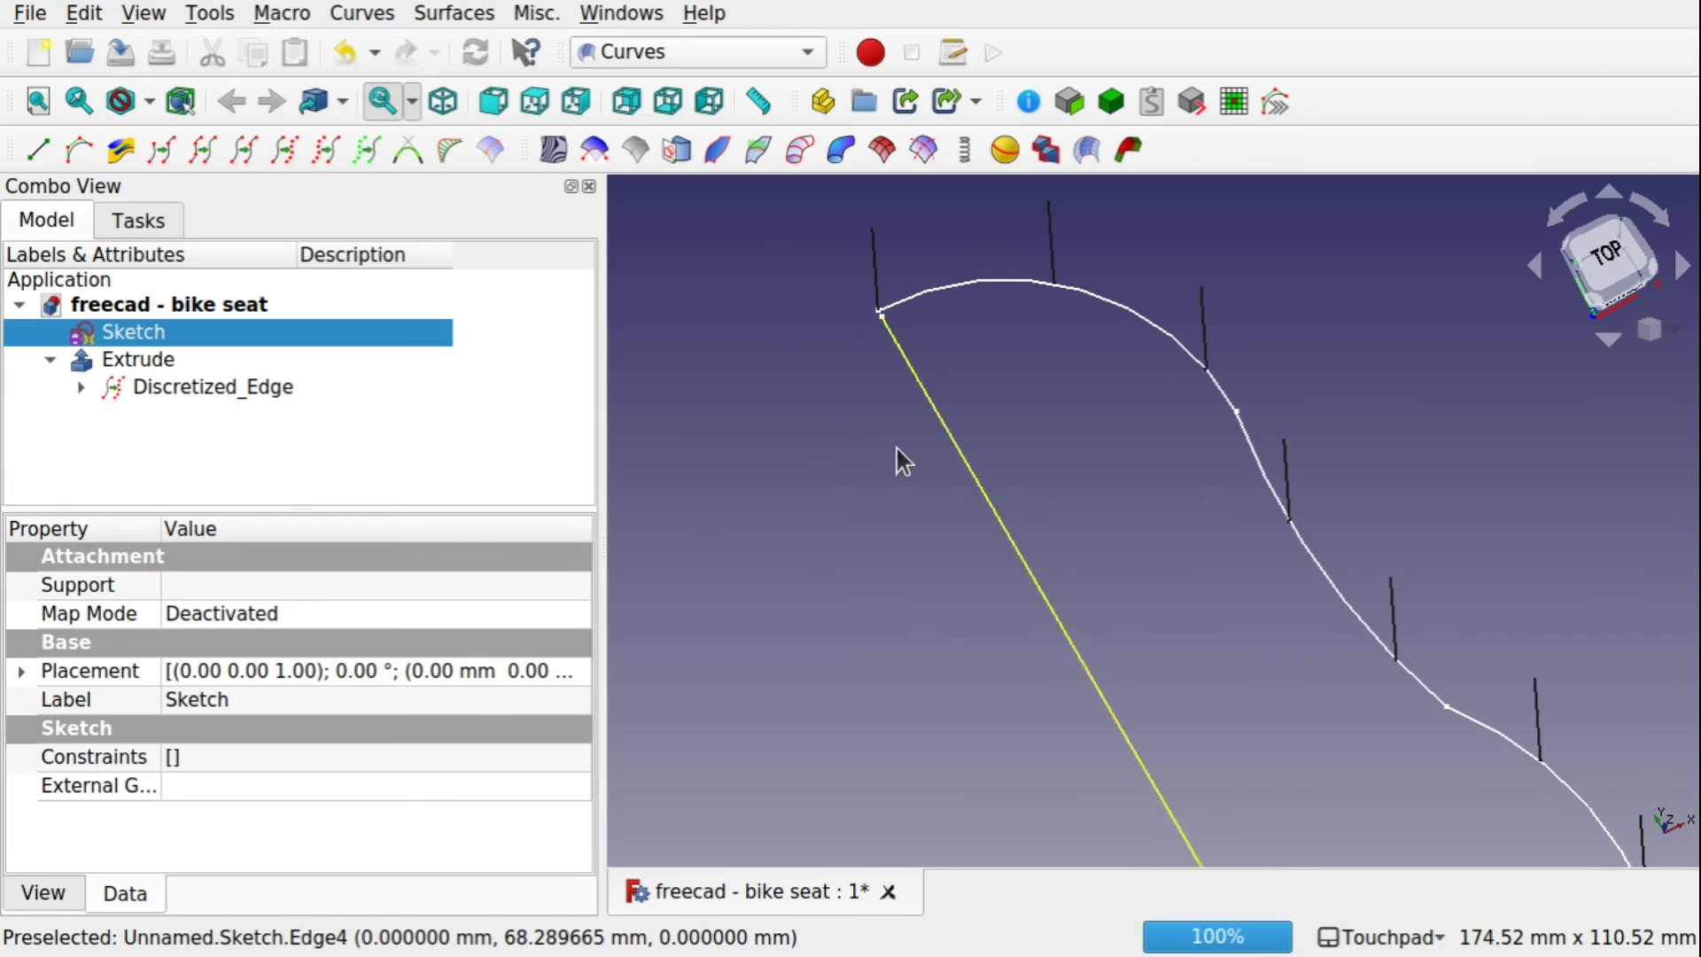
left_click(284, 152)
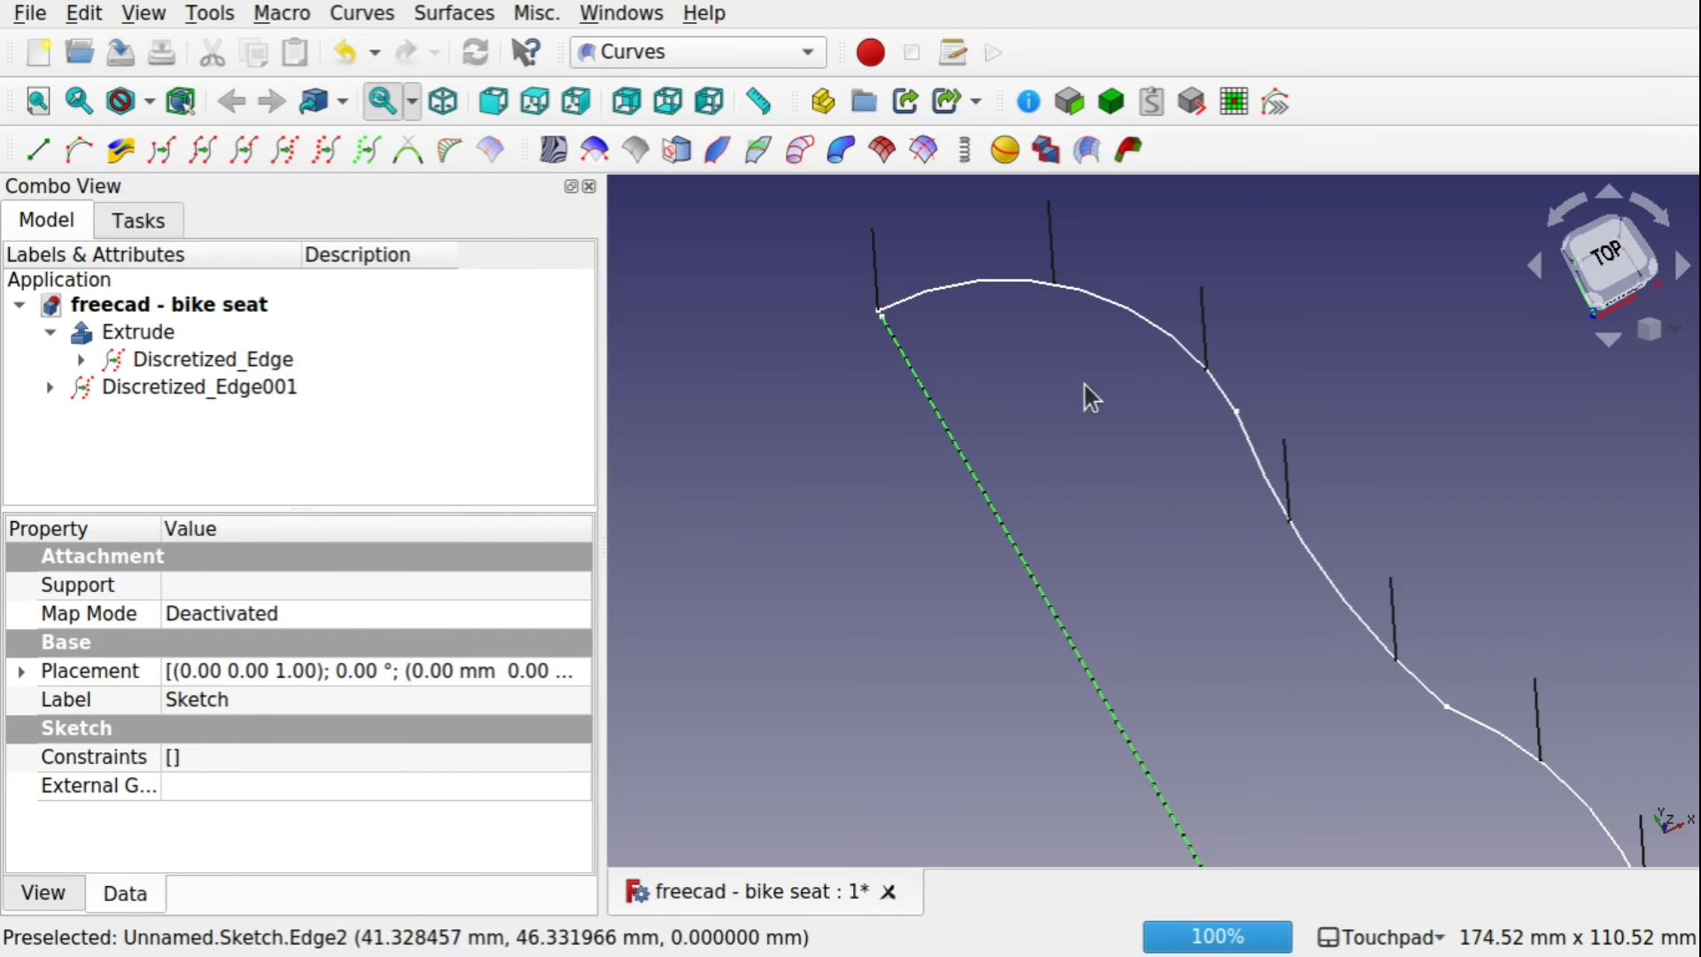
Set the Number of points on the new Discretized_Edge001 to 10
left_click(67, 390)
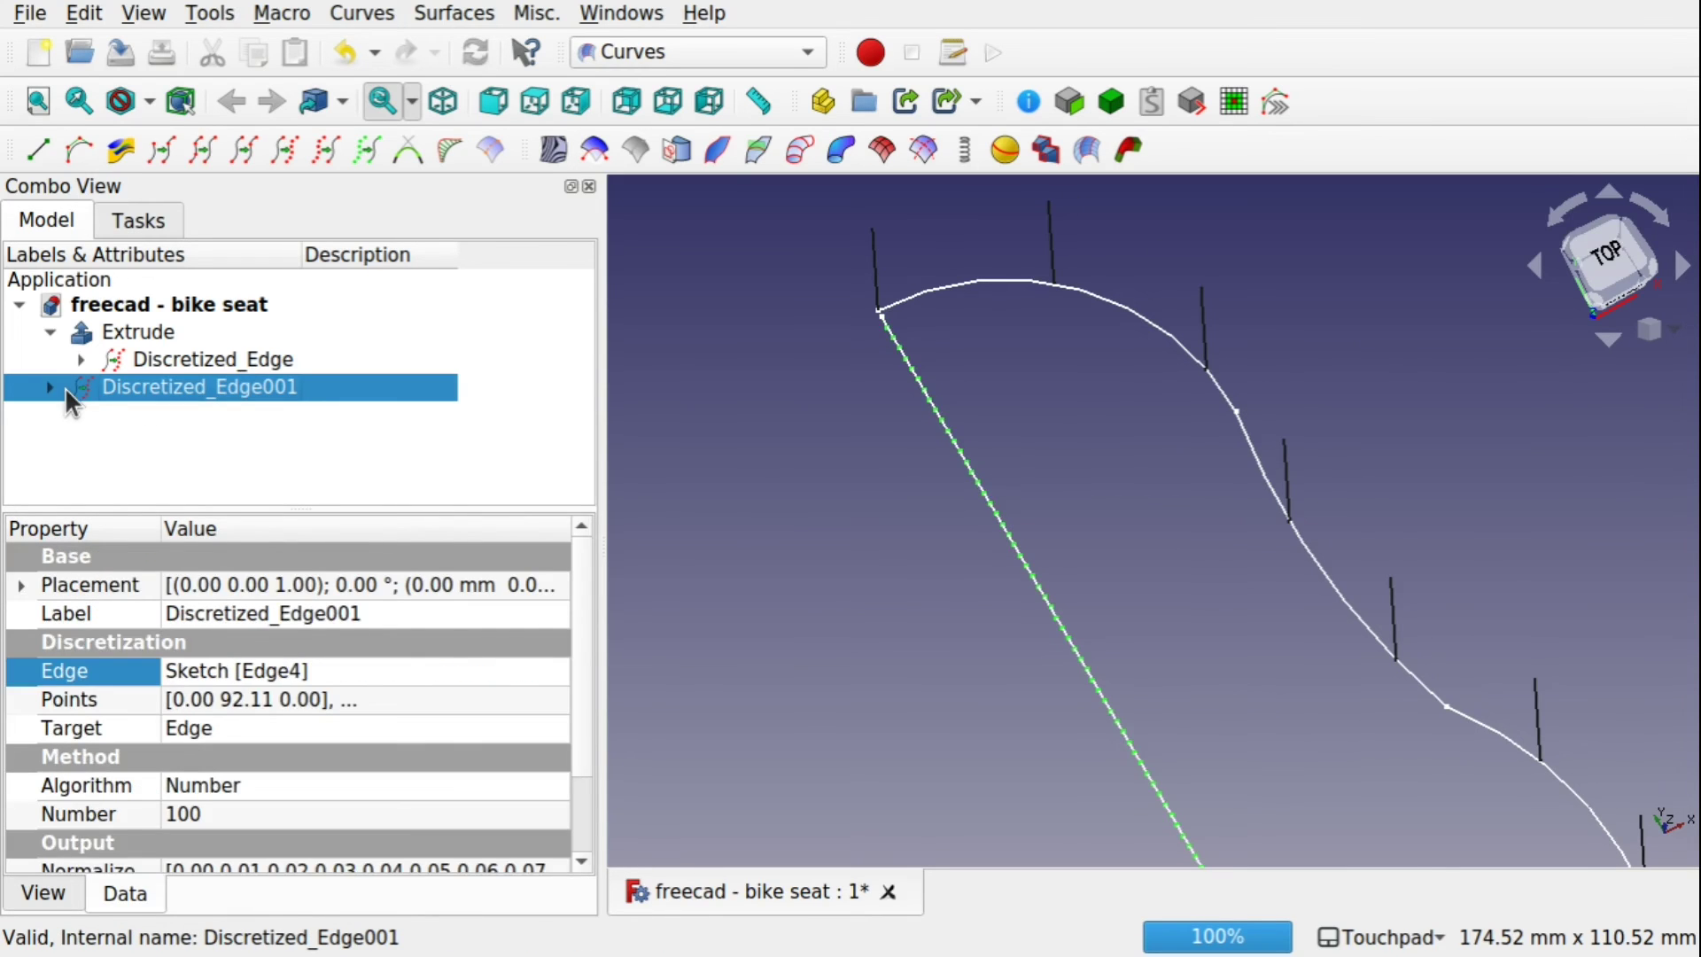
left_click(49, 387)
left_click(220, 815)
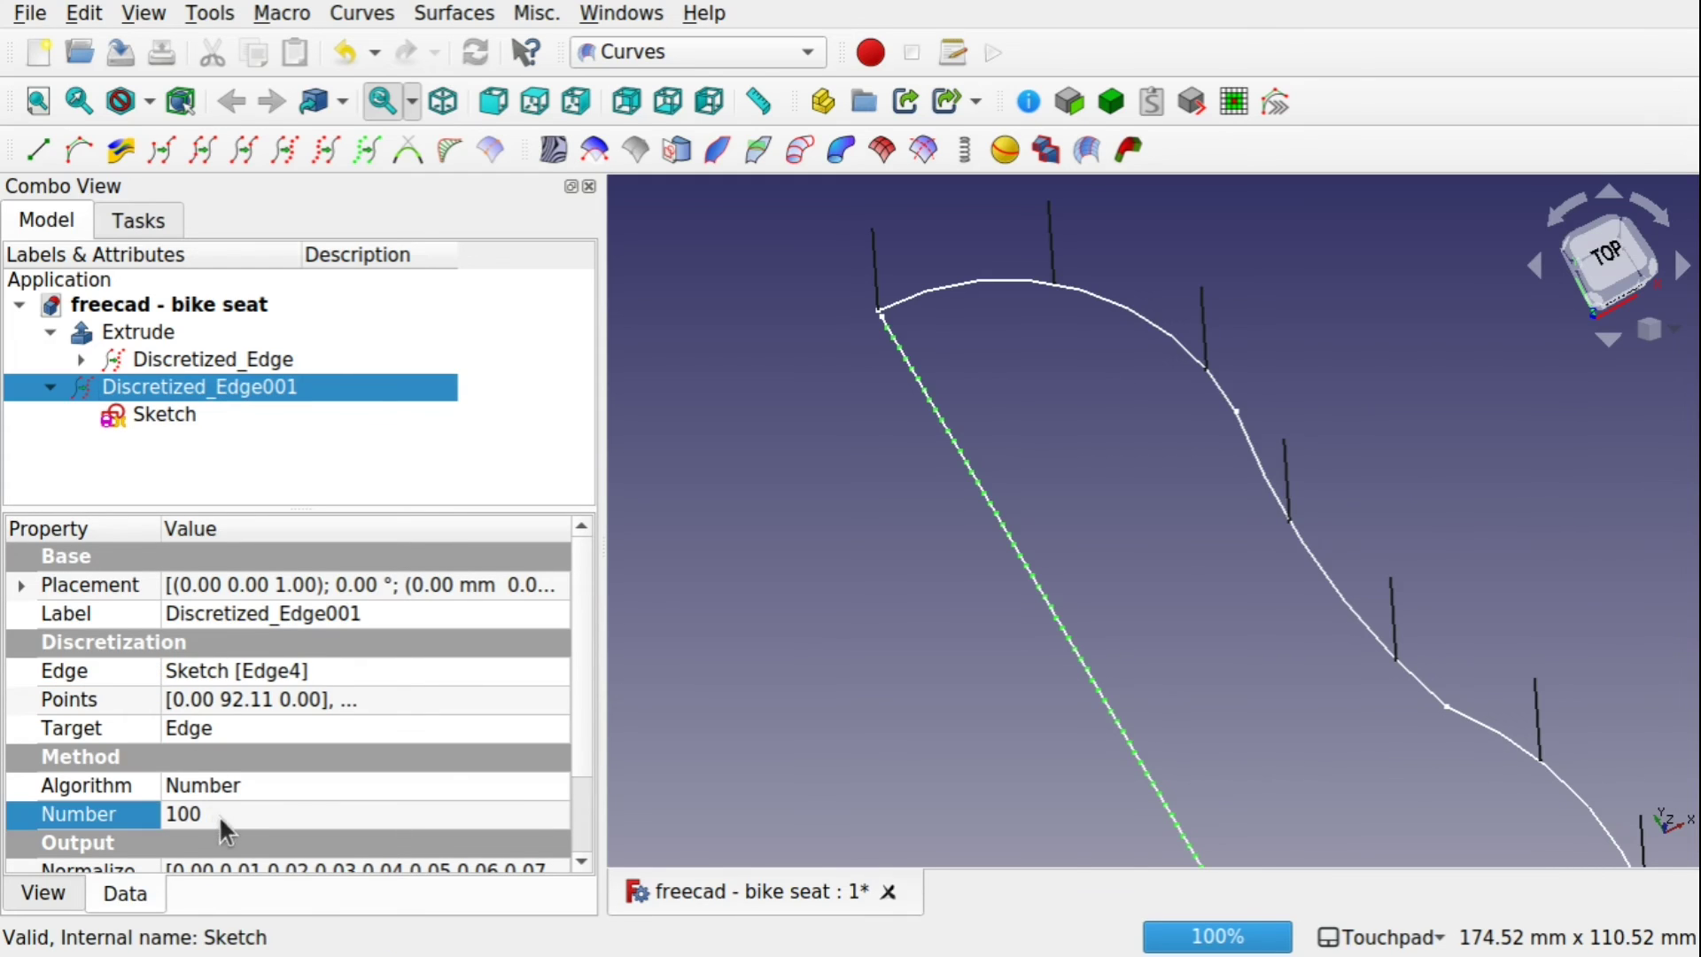
type("1")
key("Return")
scroll(1015, 650, "down", 3)
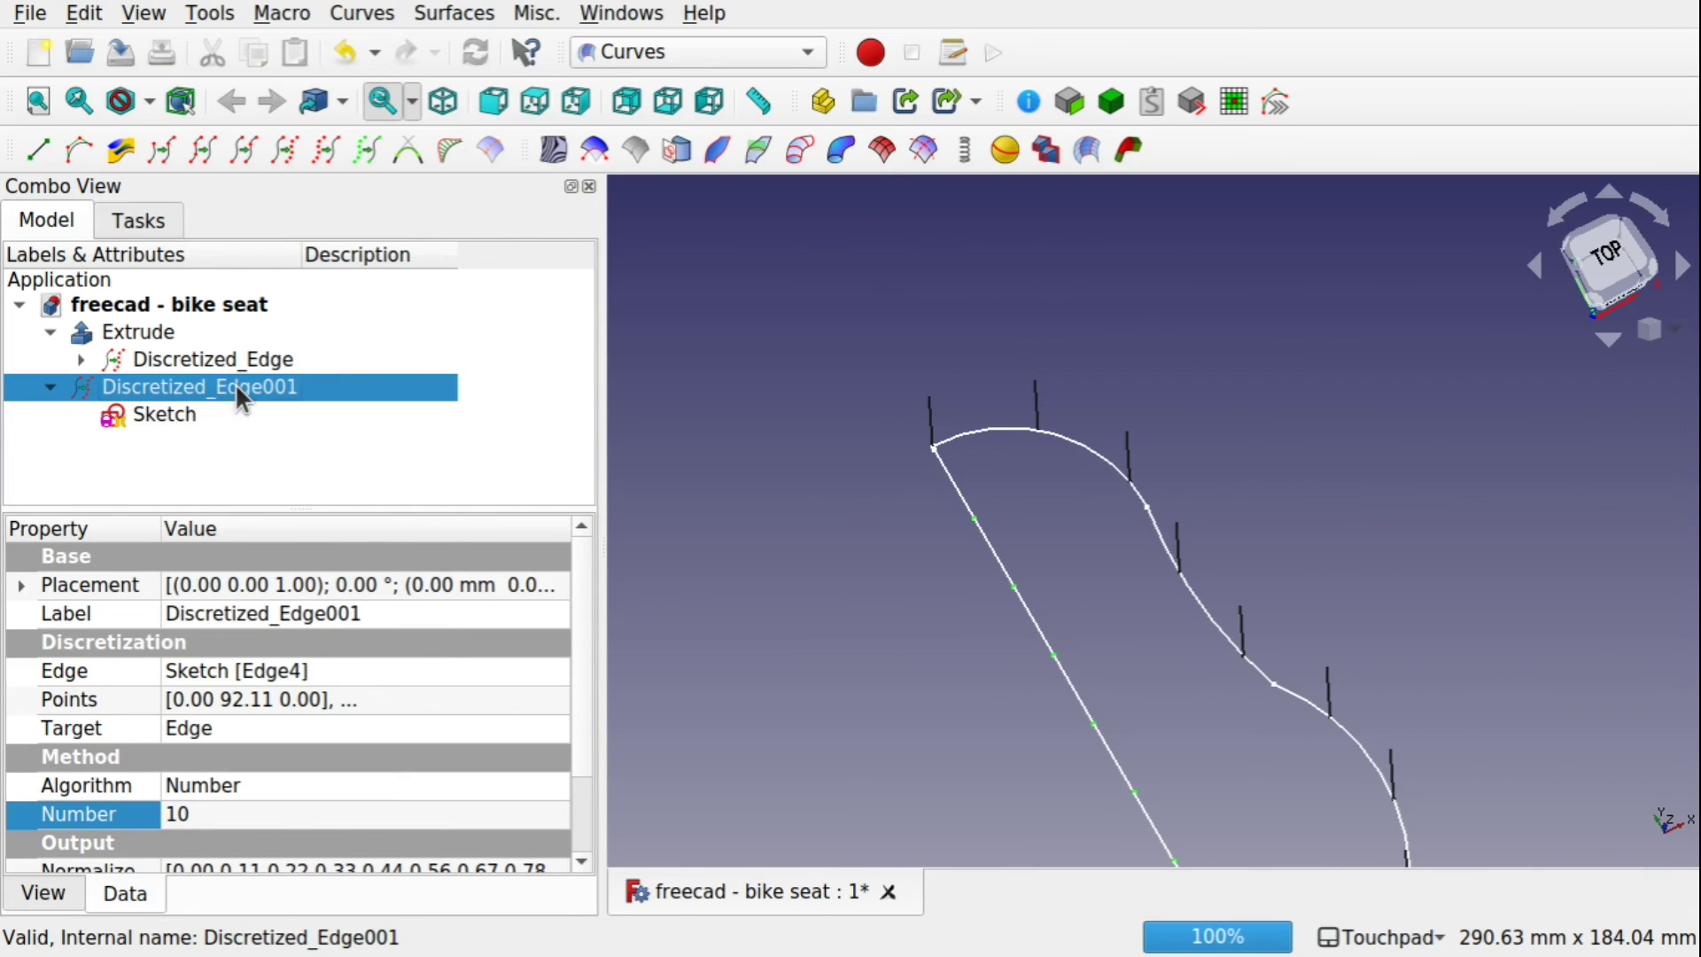
Extrude Discretized_Edge001 40 mm along a custom direction of Z 1.00 using the Part workbench
left_click(666, 55)
left_click(681, 554)
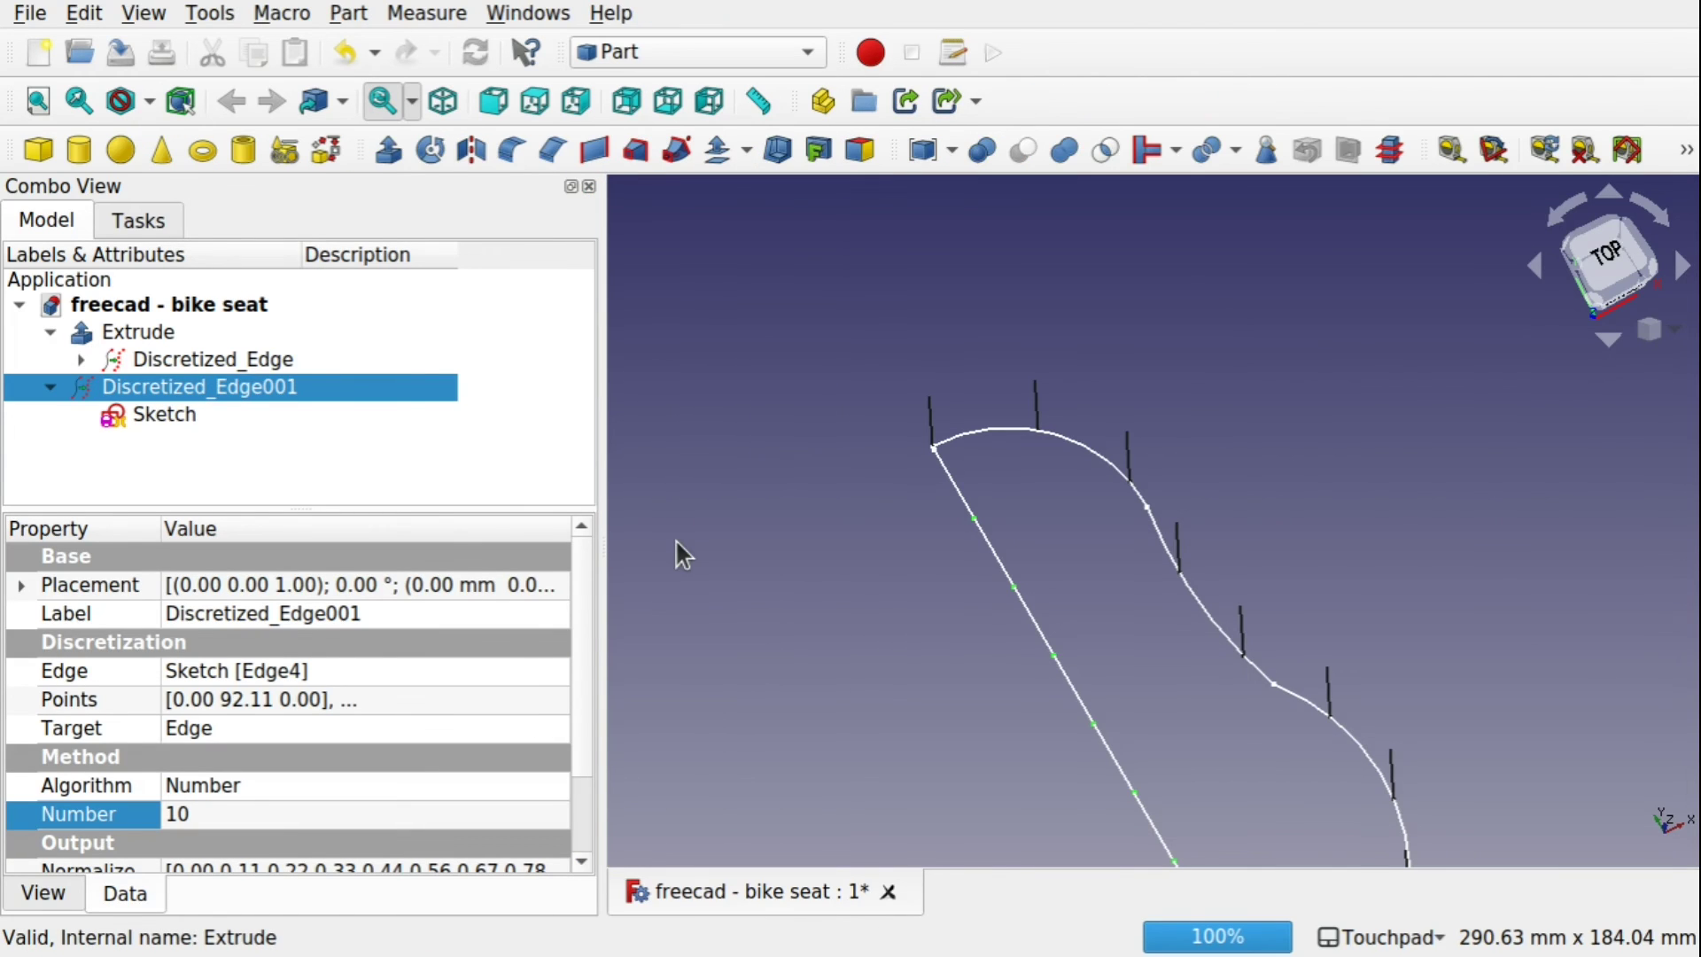
left_click(388, 150)
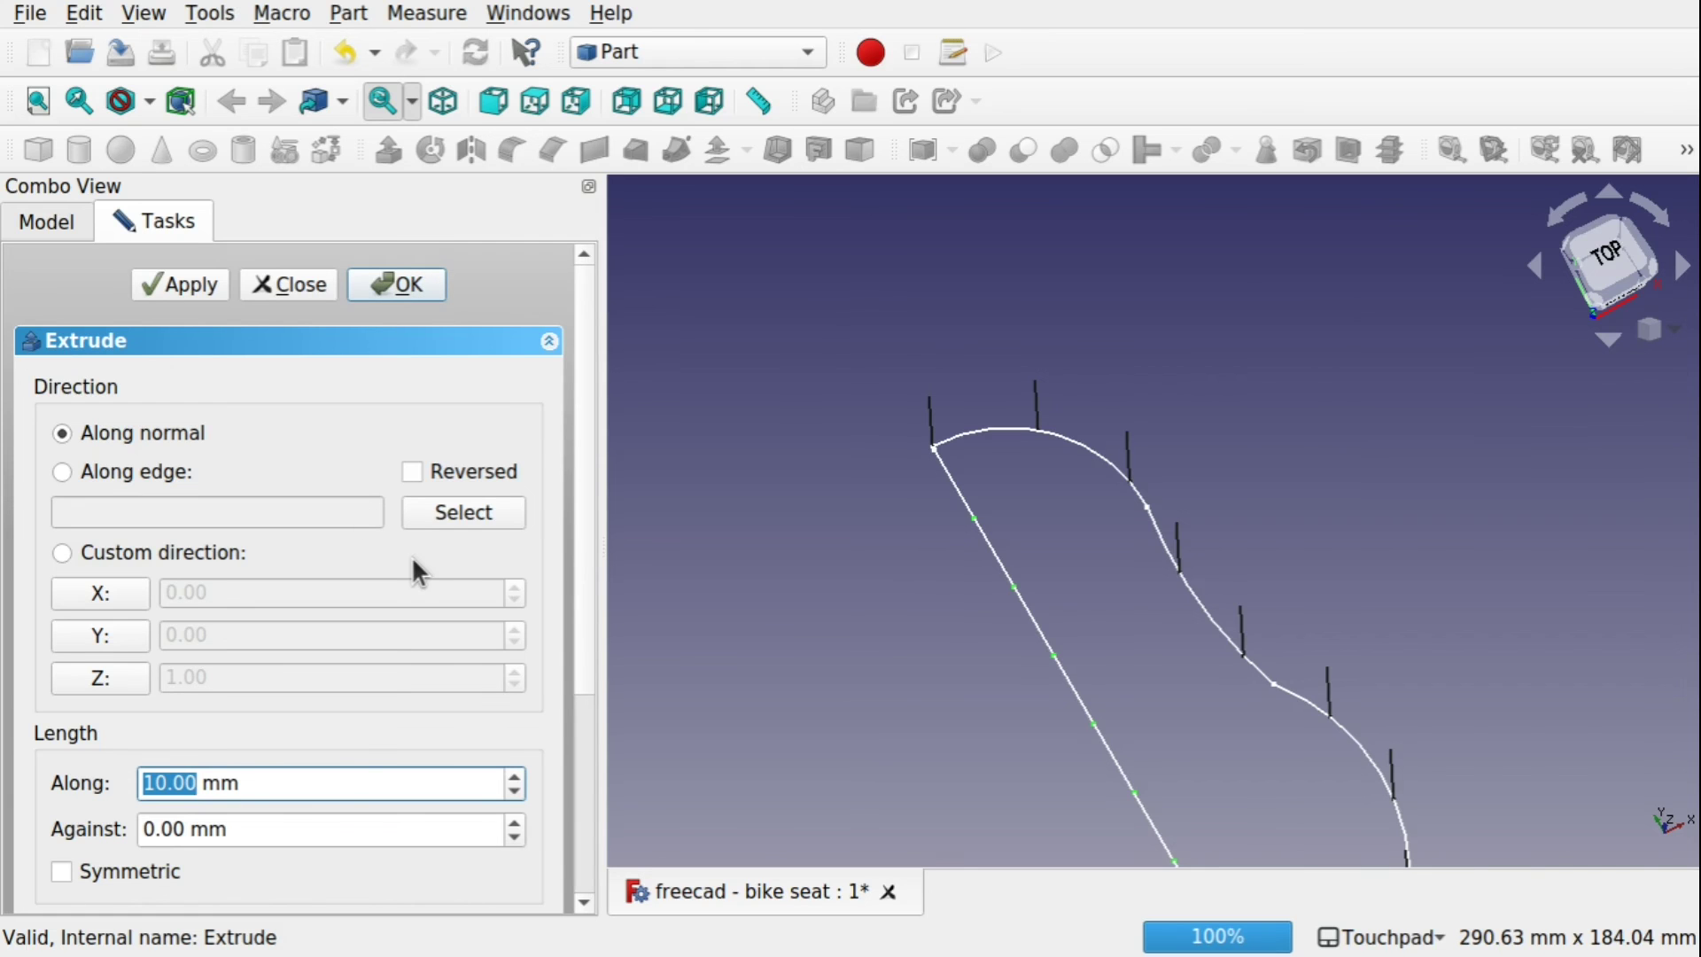
type("40")
key("Return")
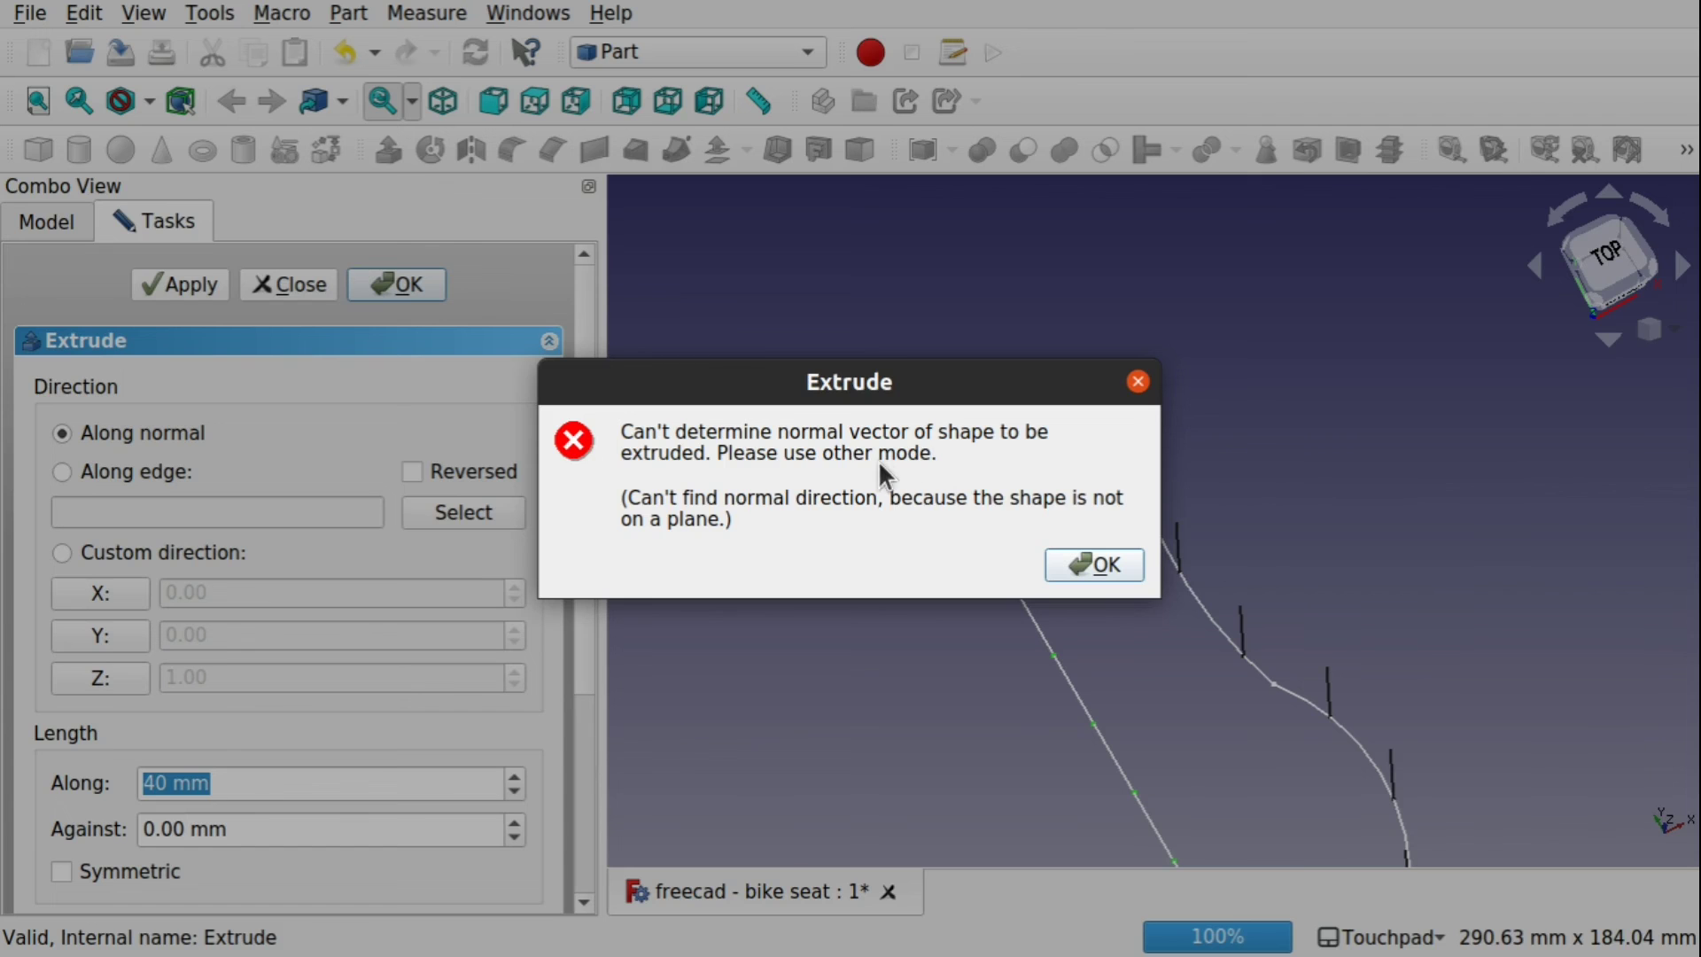
left_click(1089, 565)
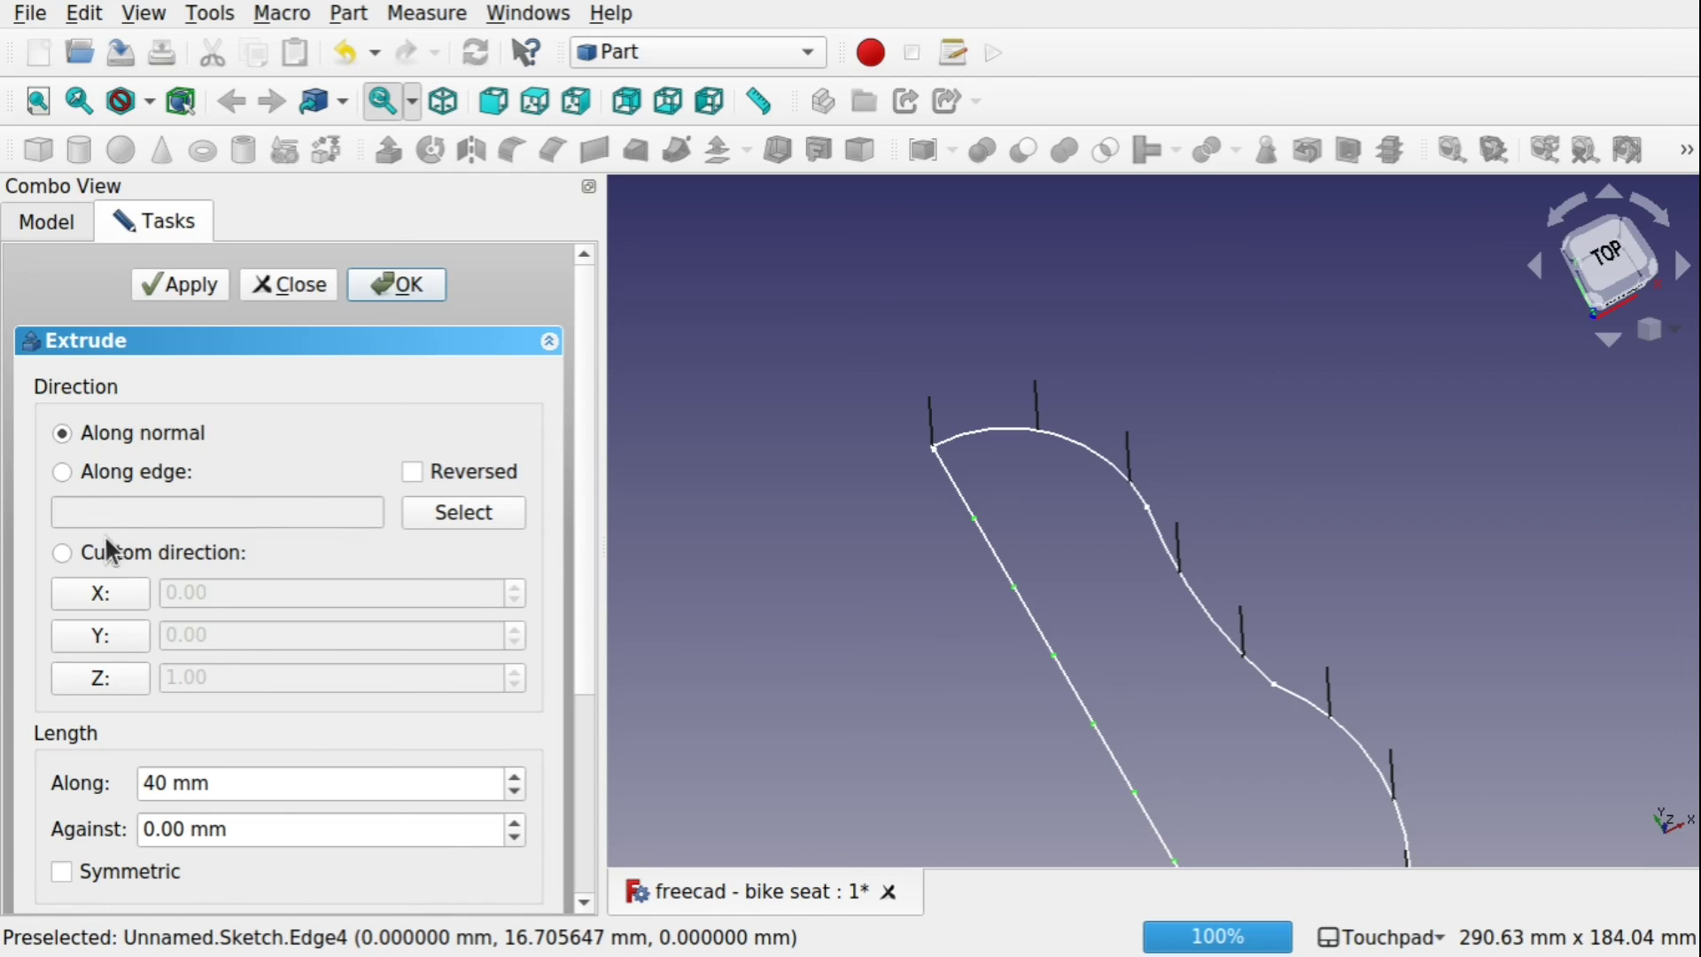
left_click(62, 554)
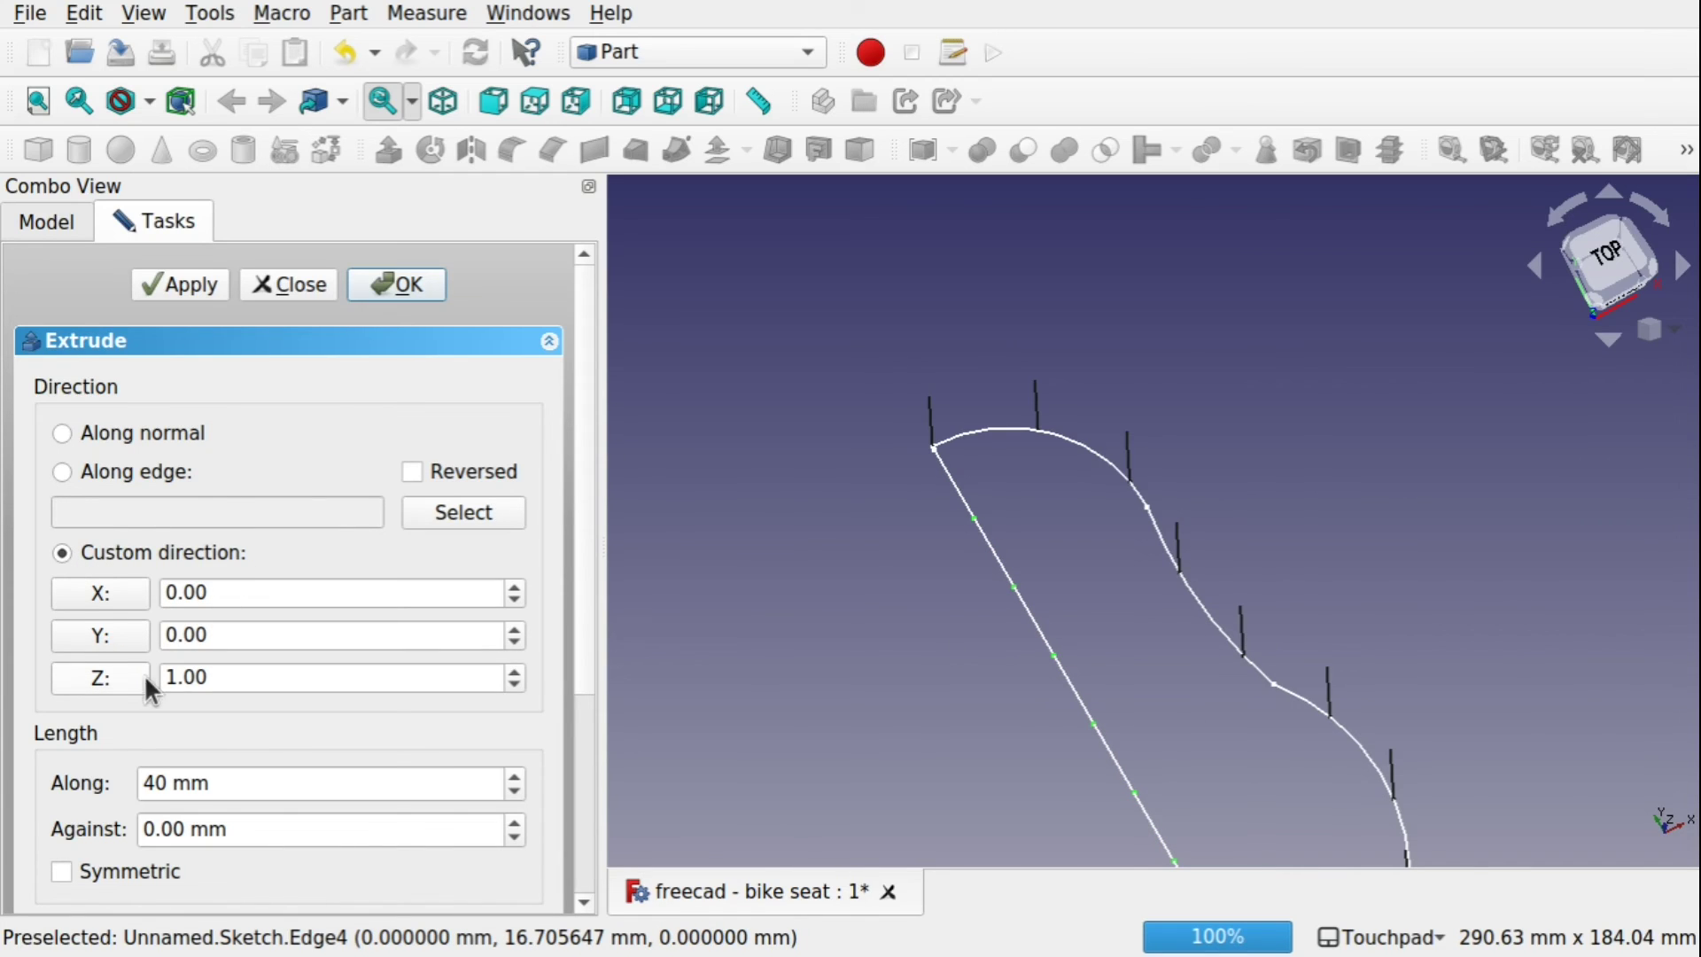
left_click(198, 675)
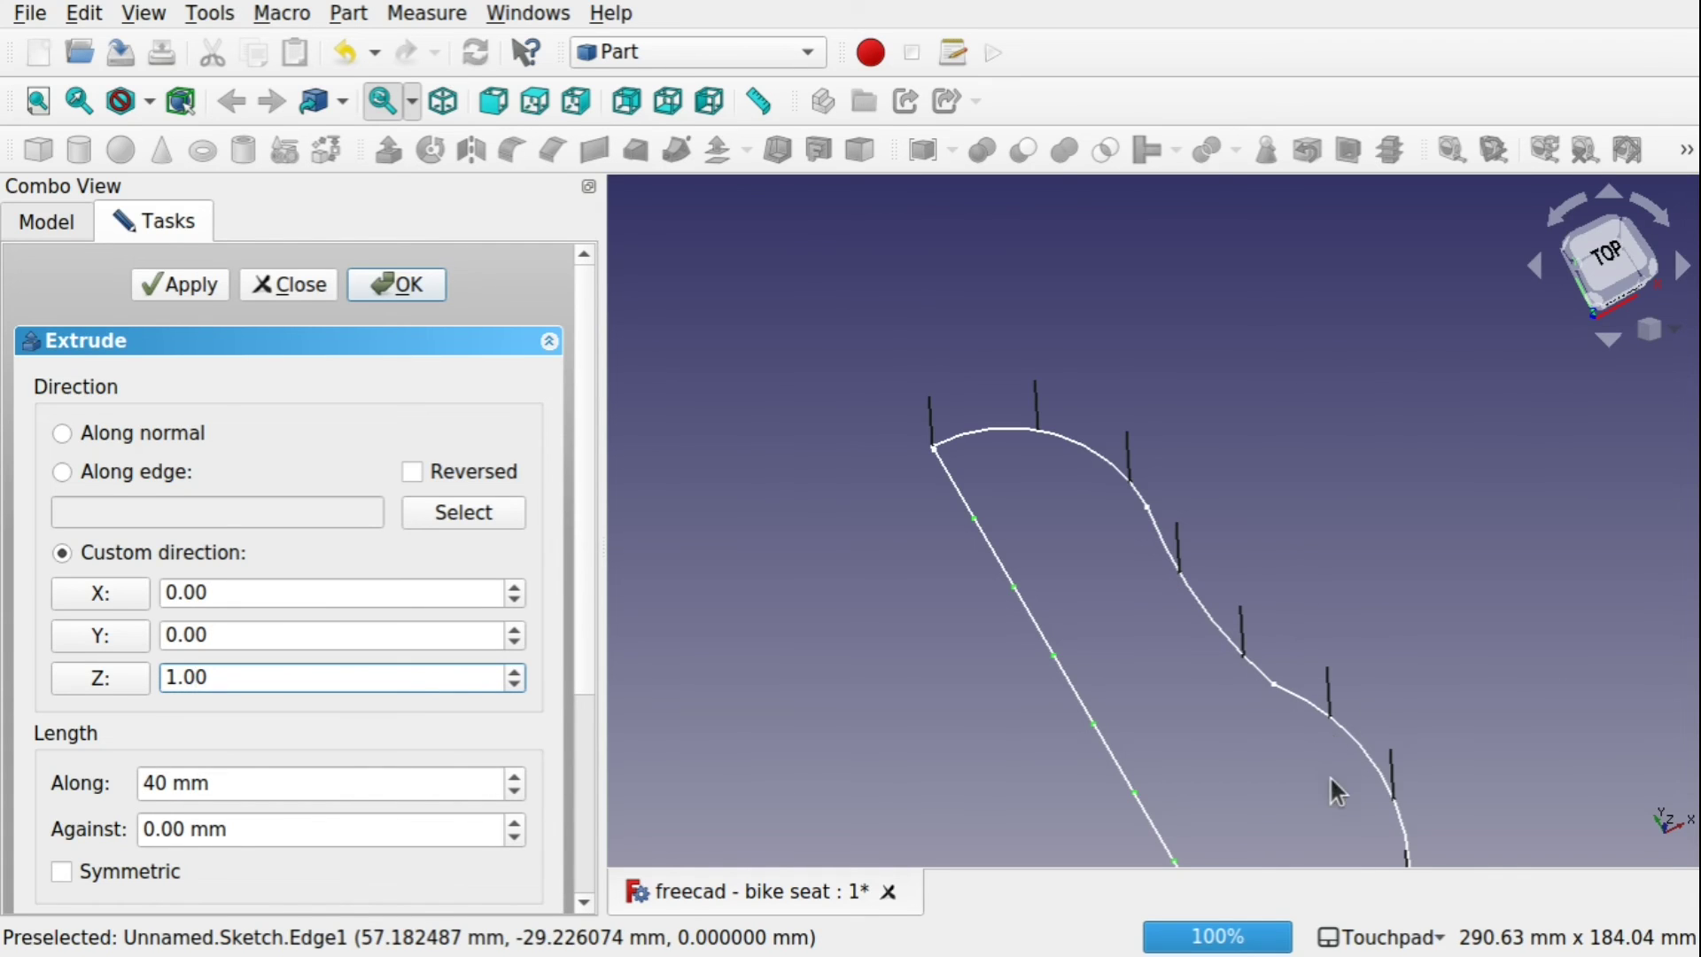
left_click(383, 284)
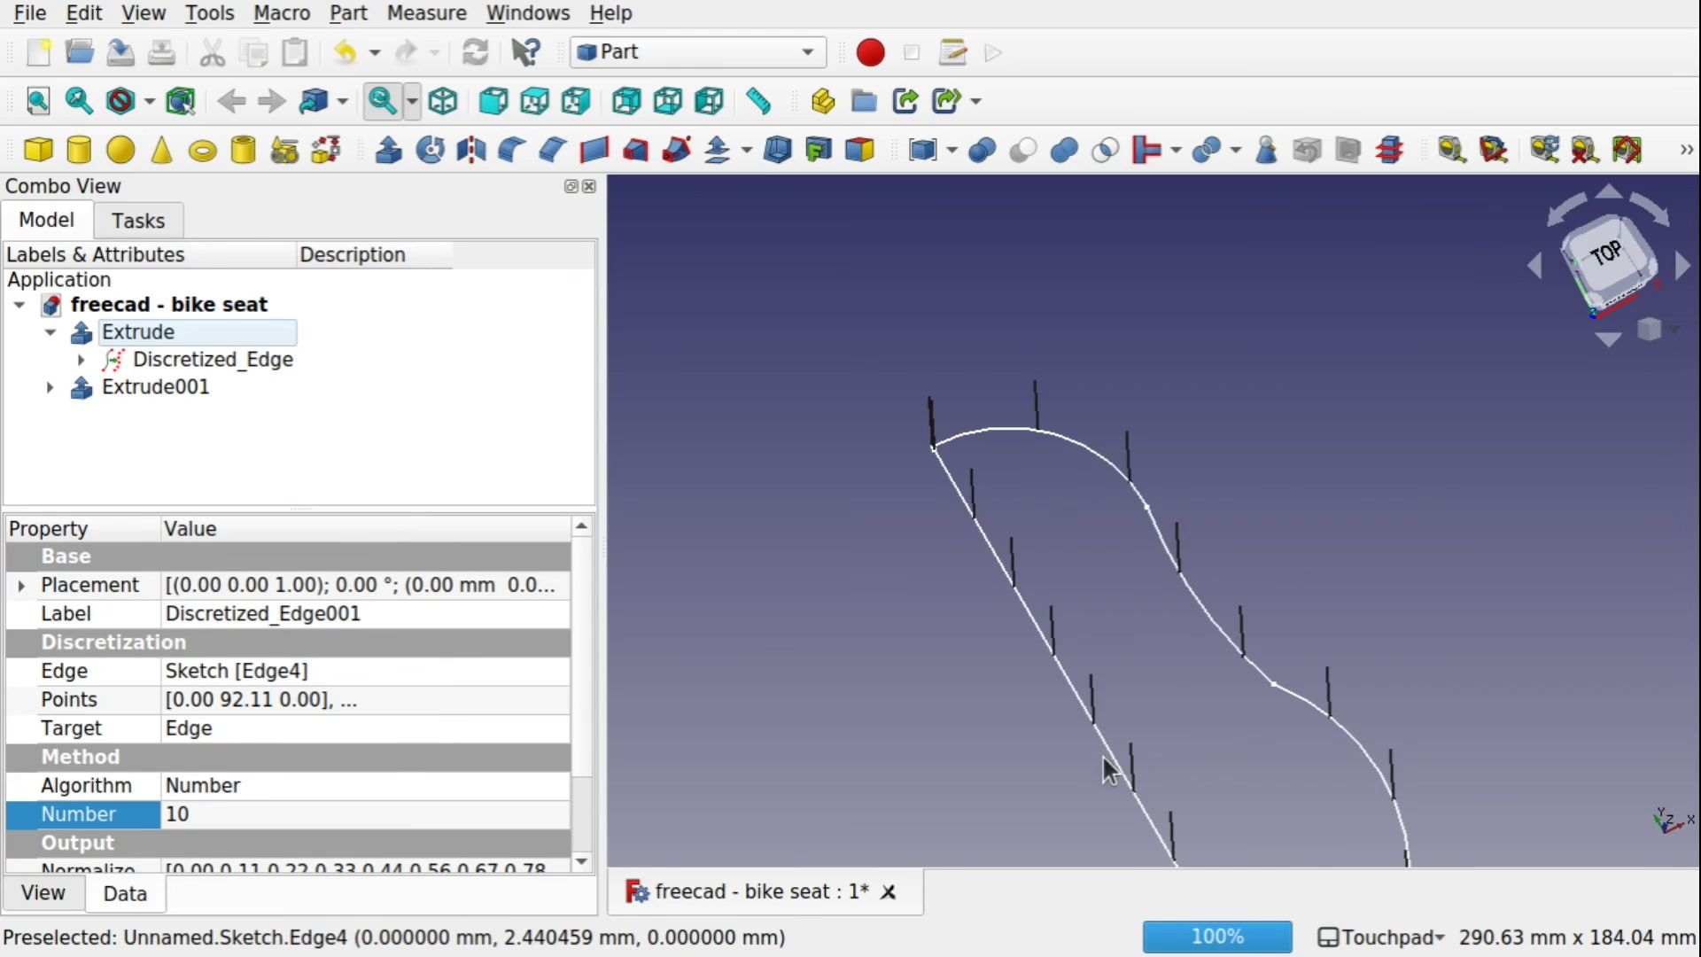
Compare the extruded lines along the straight centre edge with those along the curved outline
left_click_drag(1154, 682, 1063, 647)
left_click(976, 735)
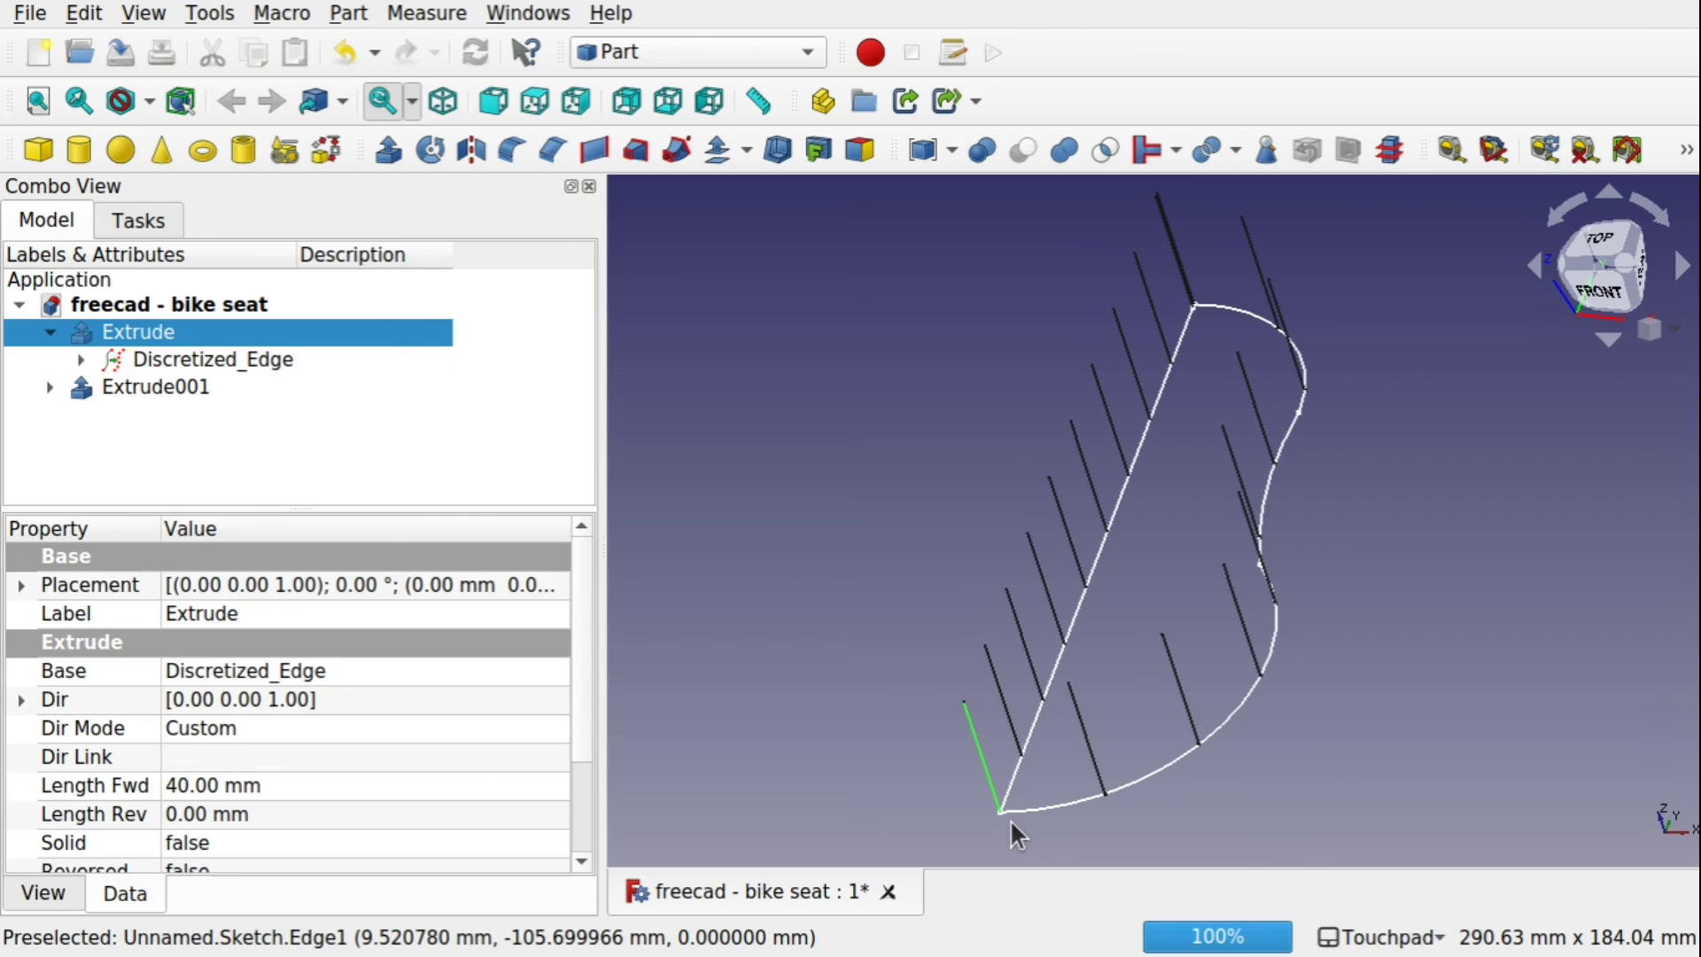
left_click(1004, 702)
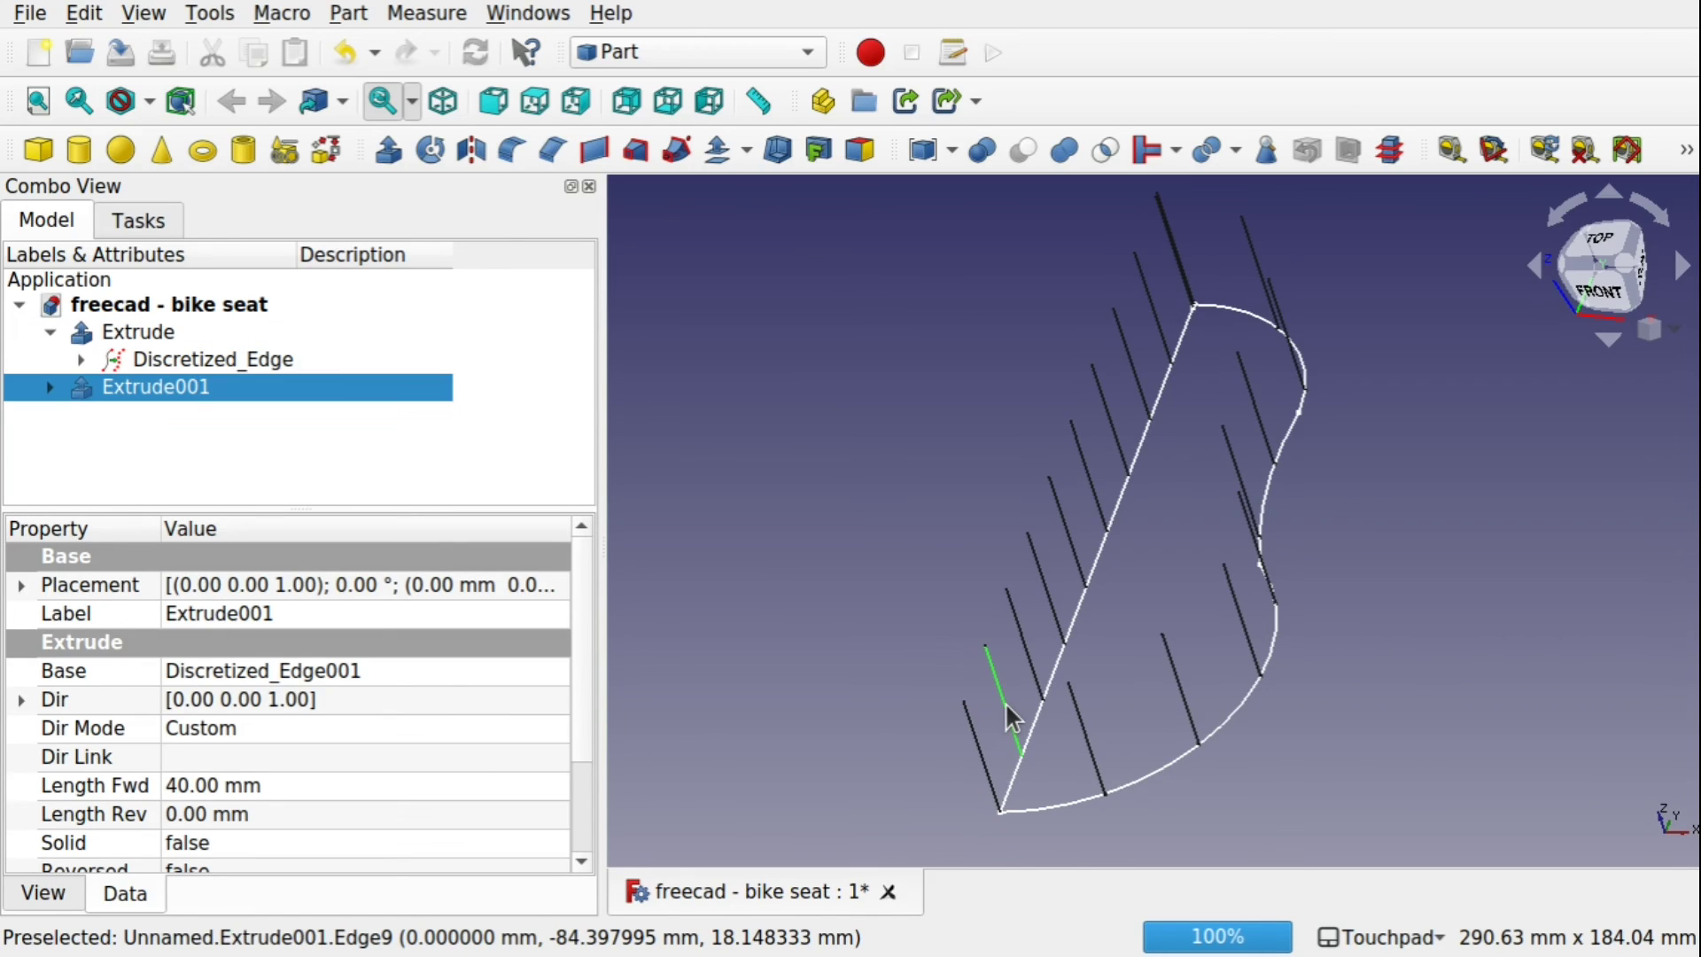
left_click(978, 753, "ctrl")
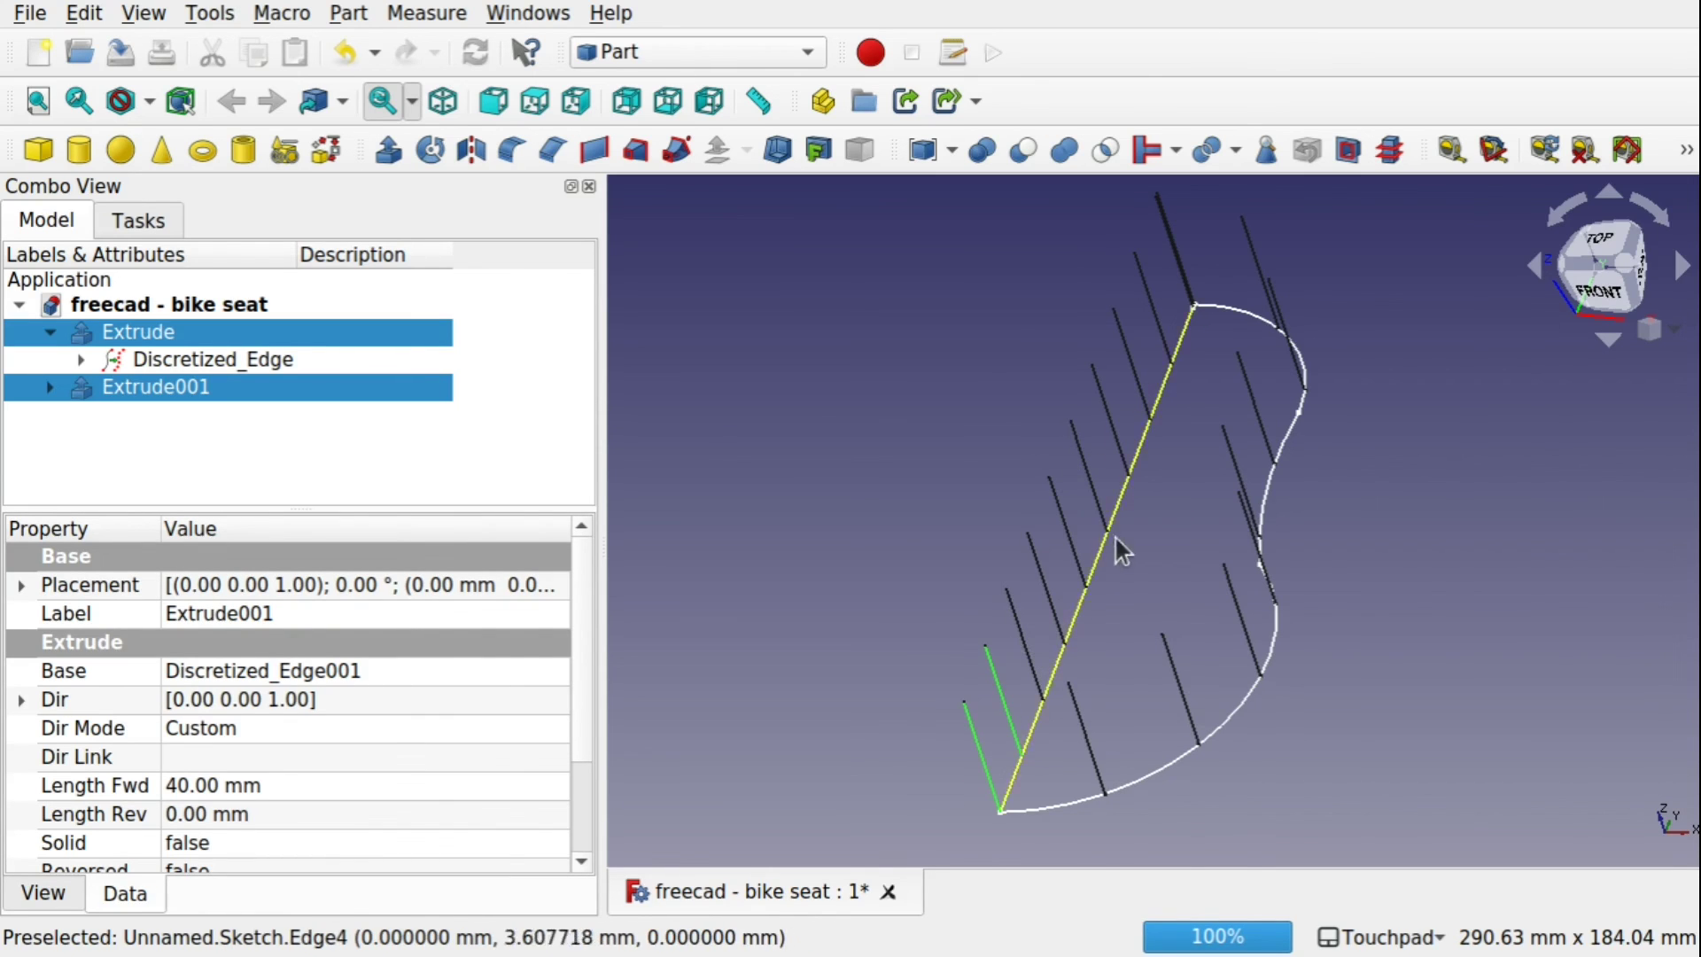
left_click(238, 356)
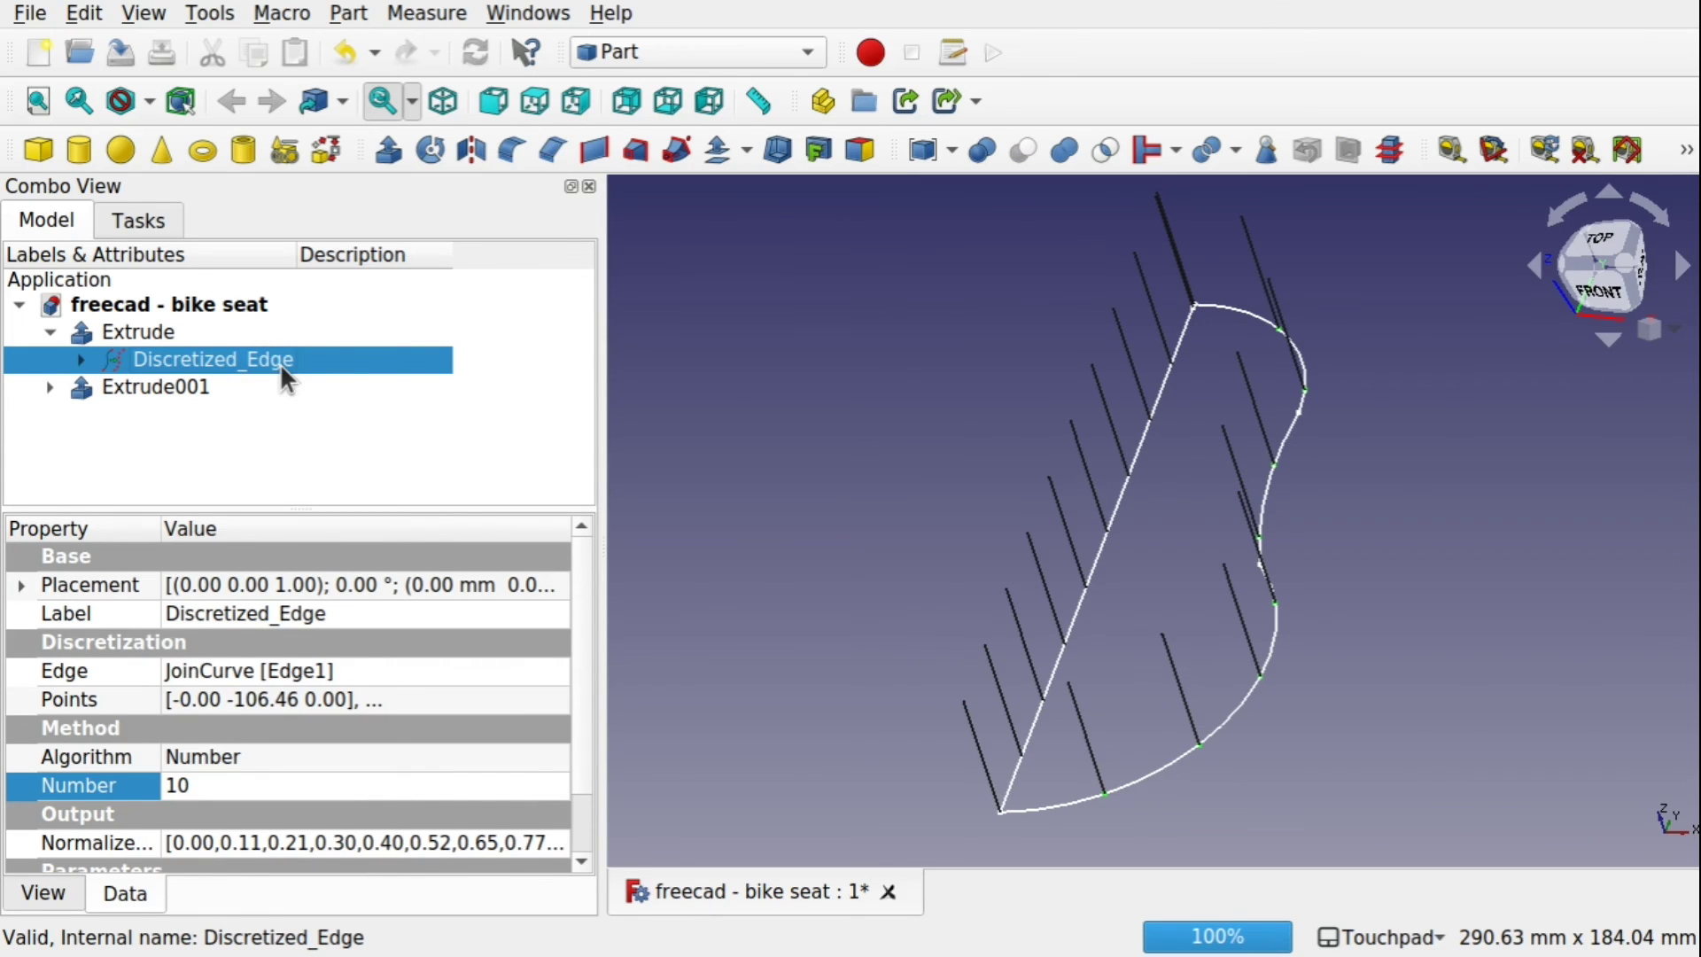
Delete Discretized_Edge001 and its Extrude001, keeping the Sketch and the first Extrude
left_click(113, 382)
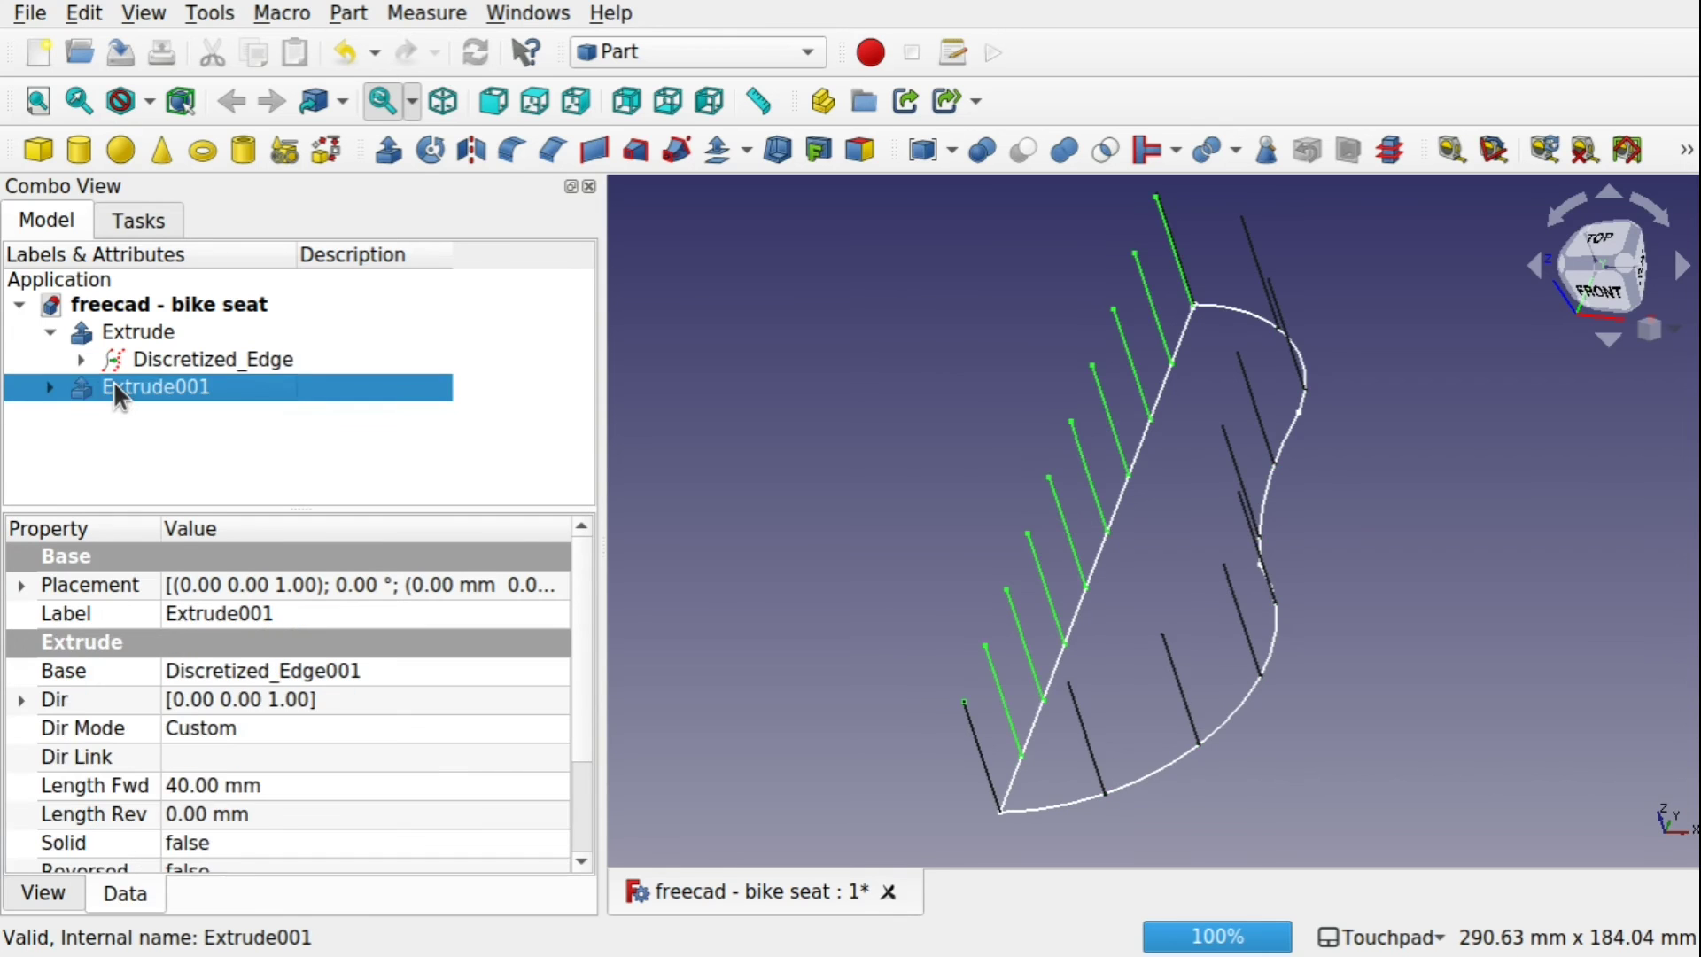
left_click(47, 387)
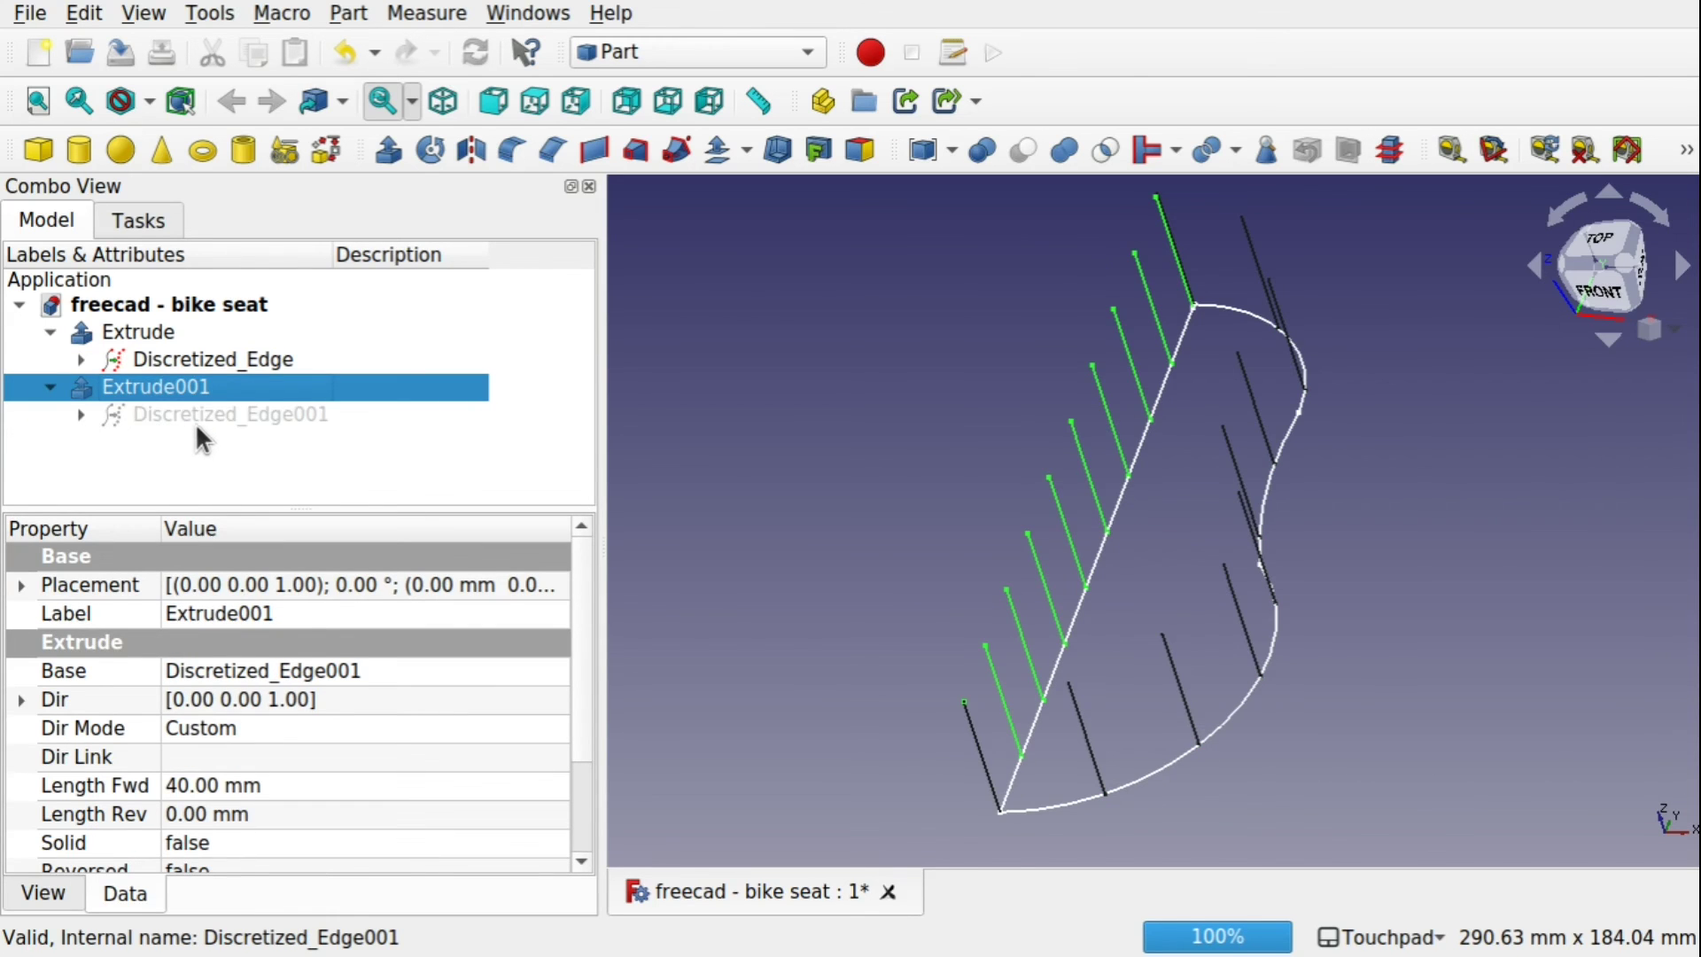
left_click(195, 422)
key("Delete")
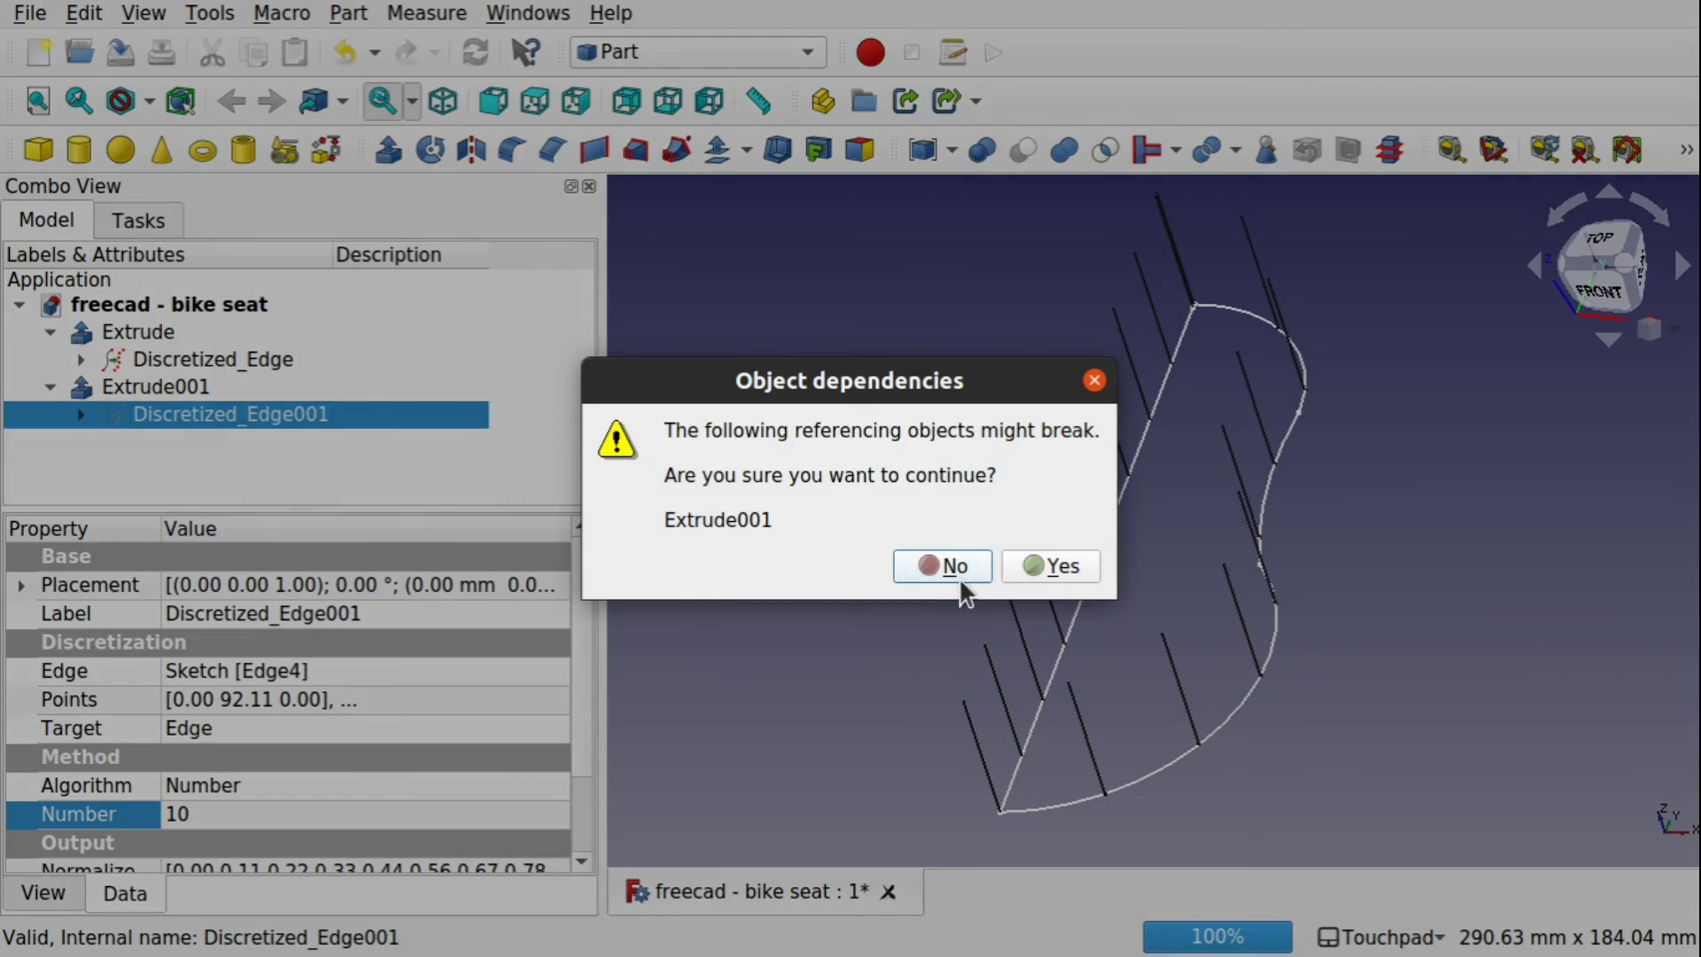
left_click(1042, 563)
left_click(113, 415)
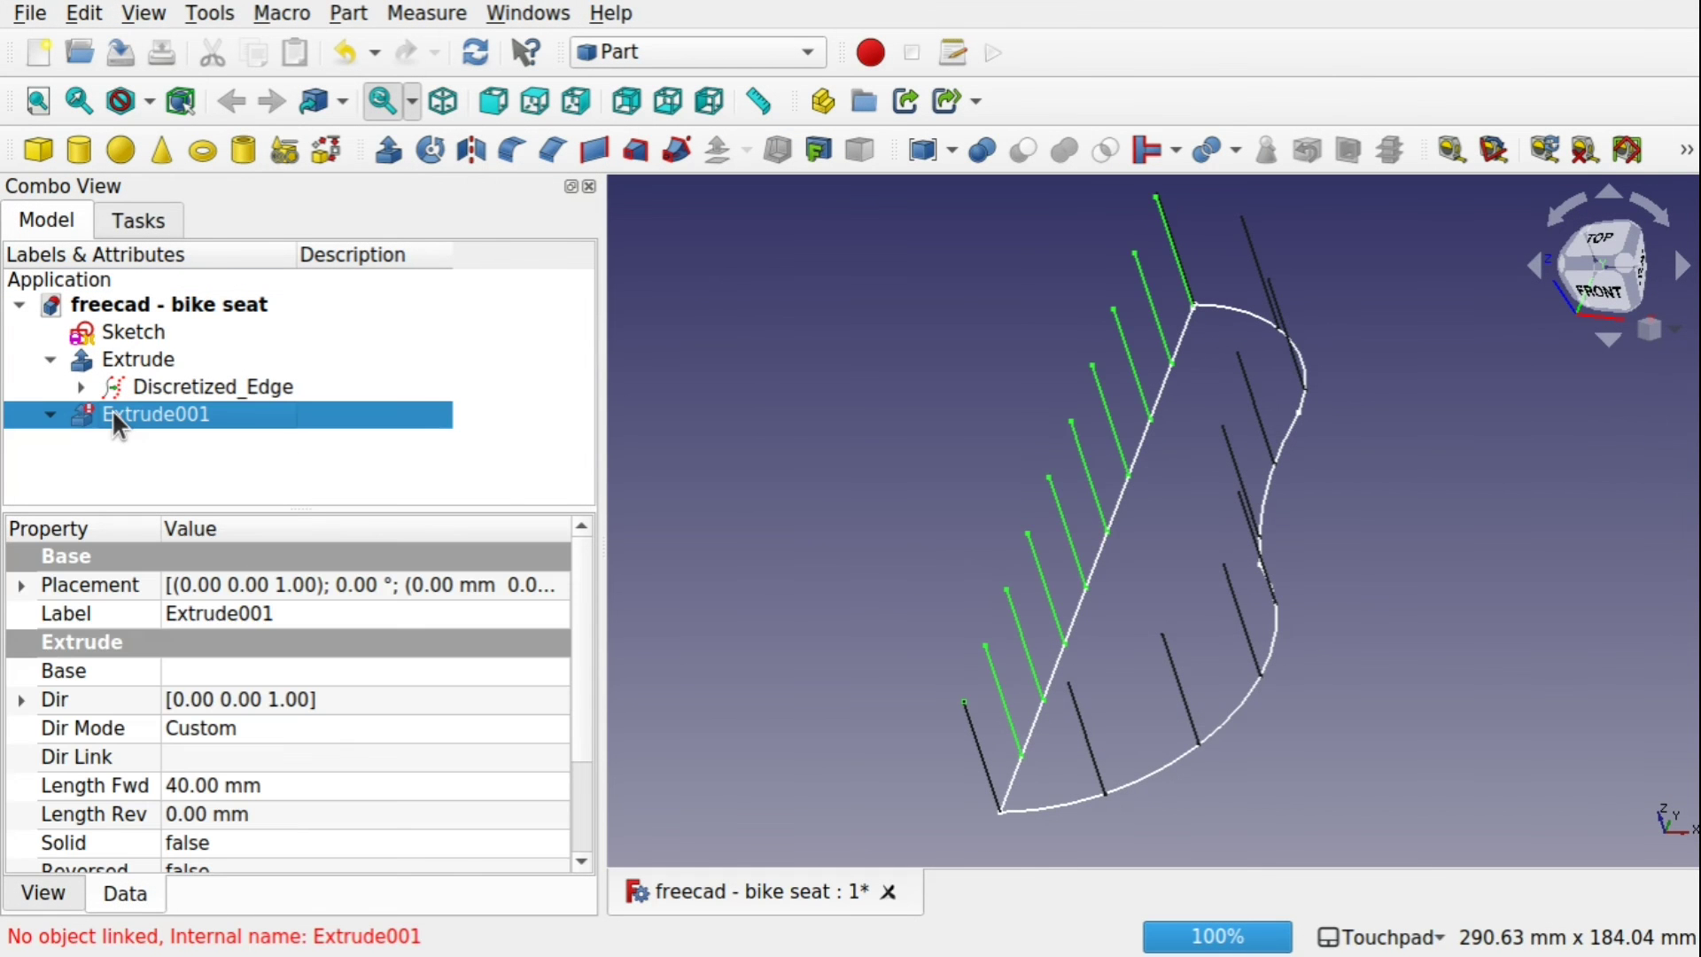
key("Delete")
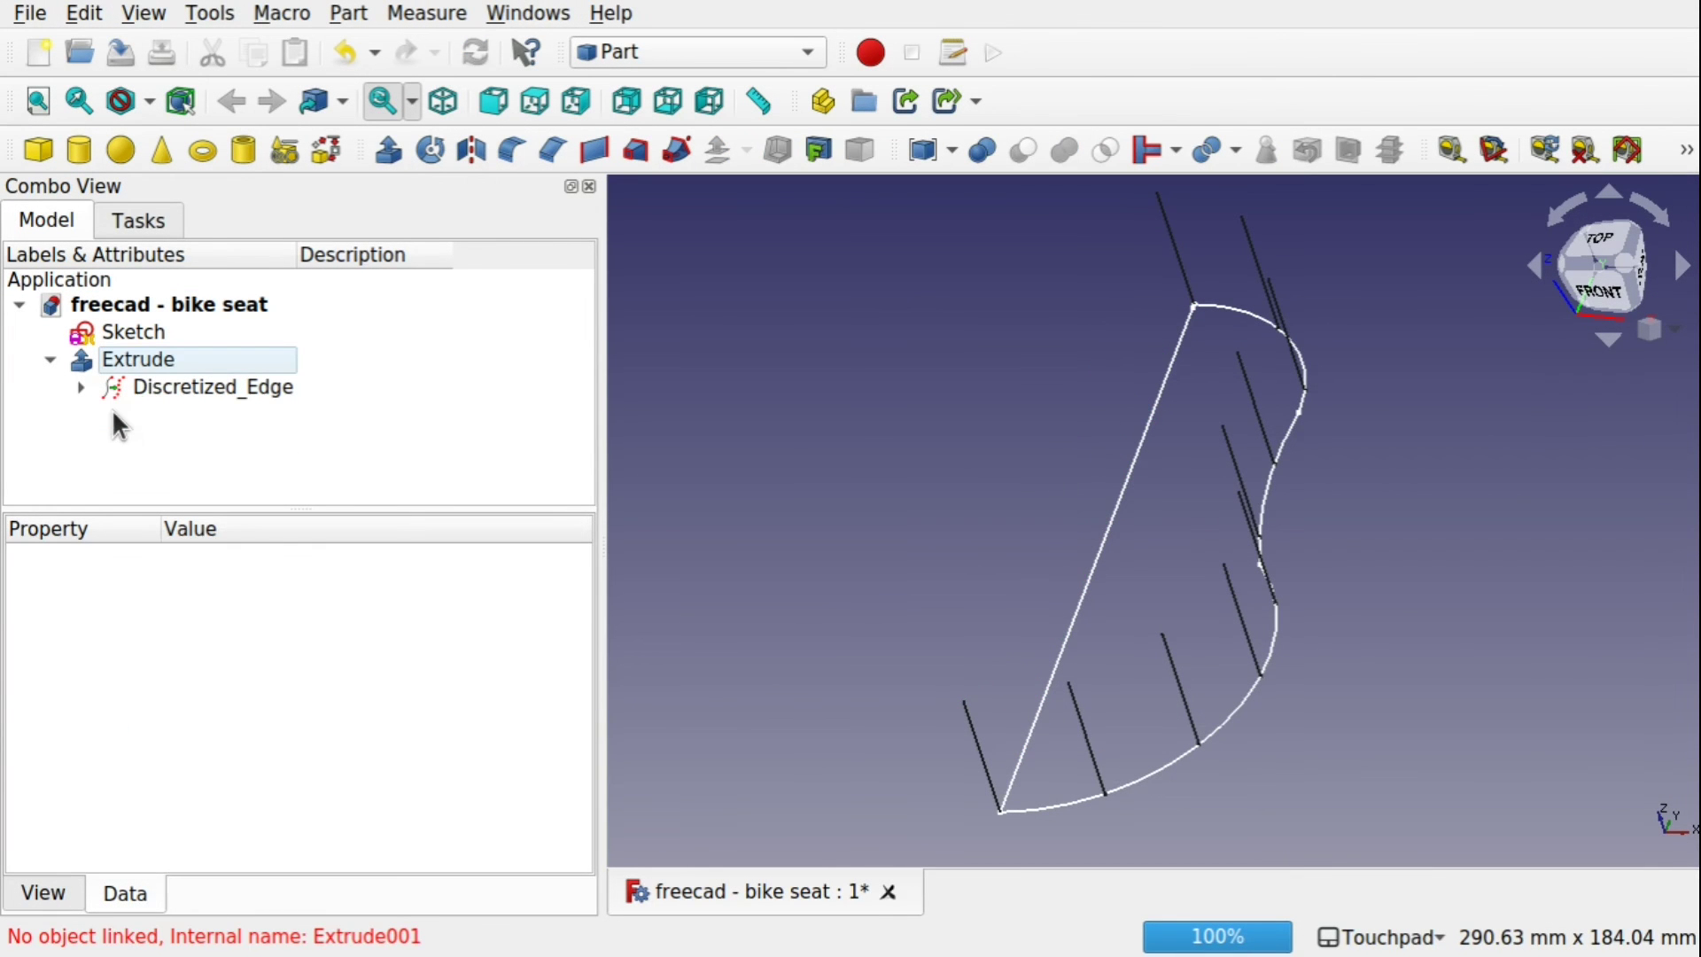
Split the straight centre edge of the Sketch with the Curves workbench's split curve tool
left_click(161, 386)
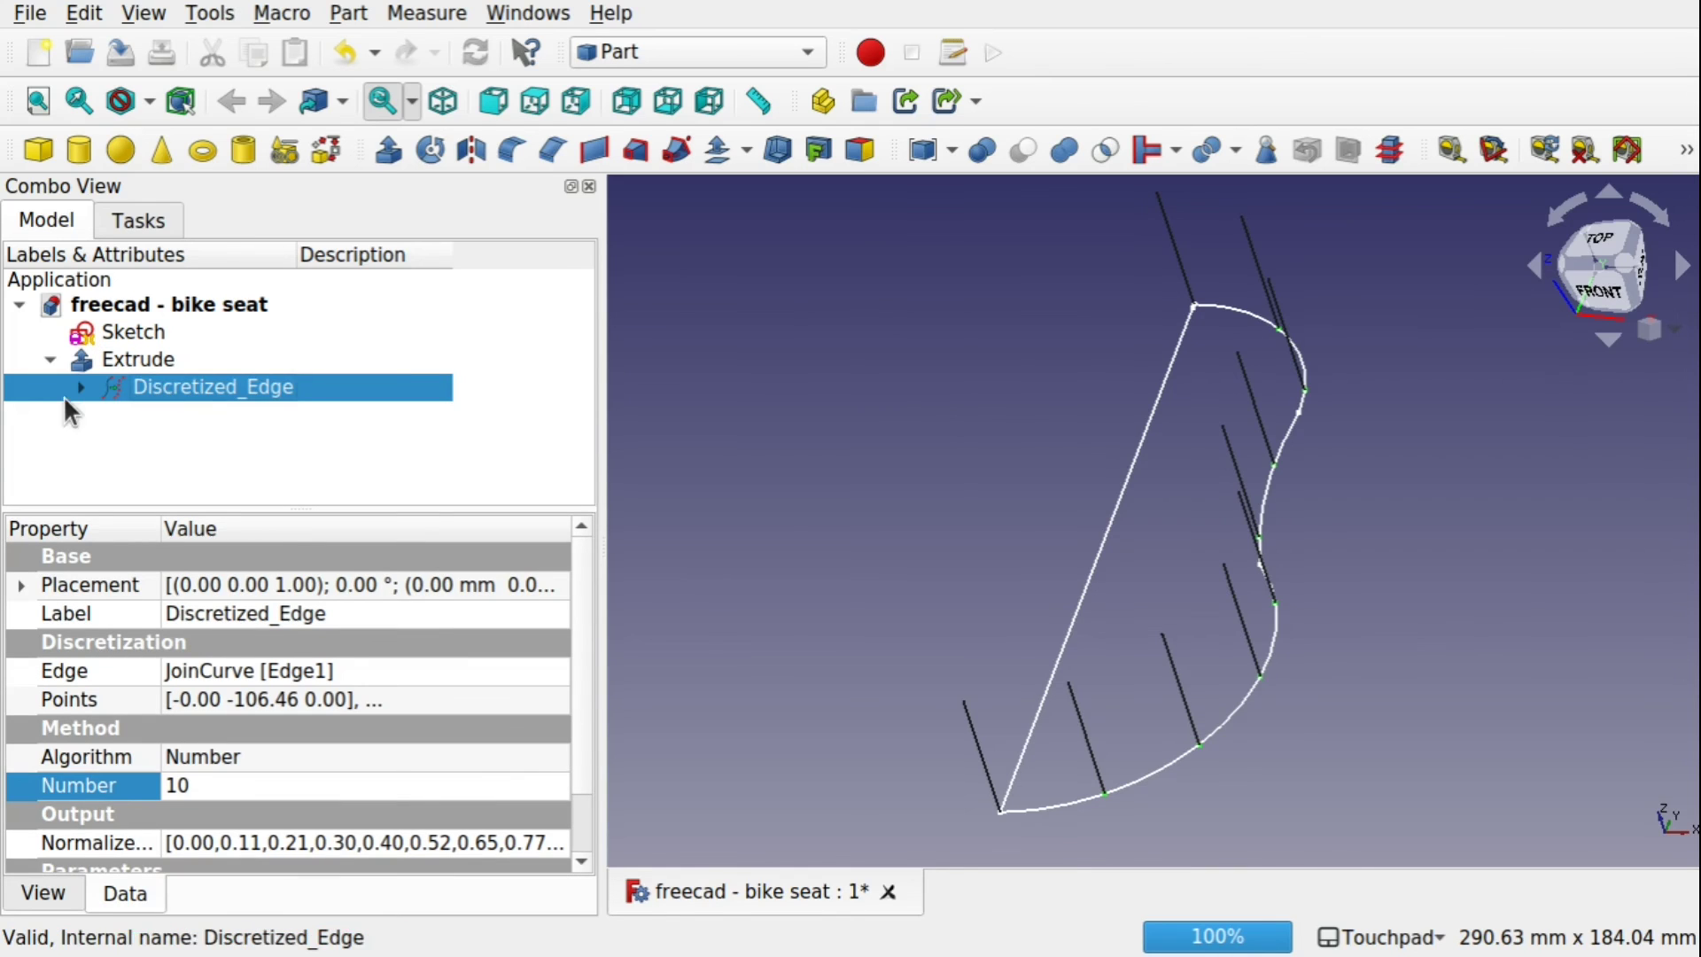
left_click(106, 334)
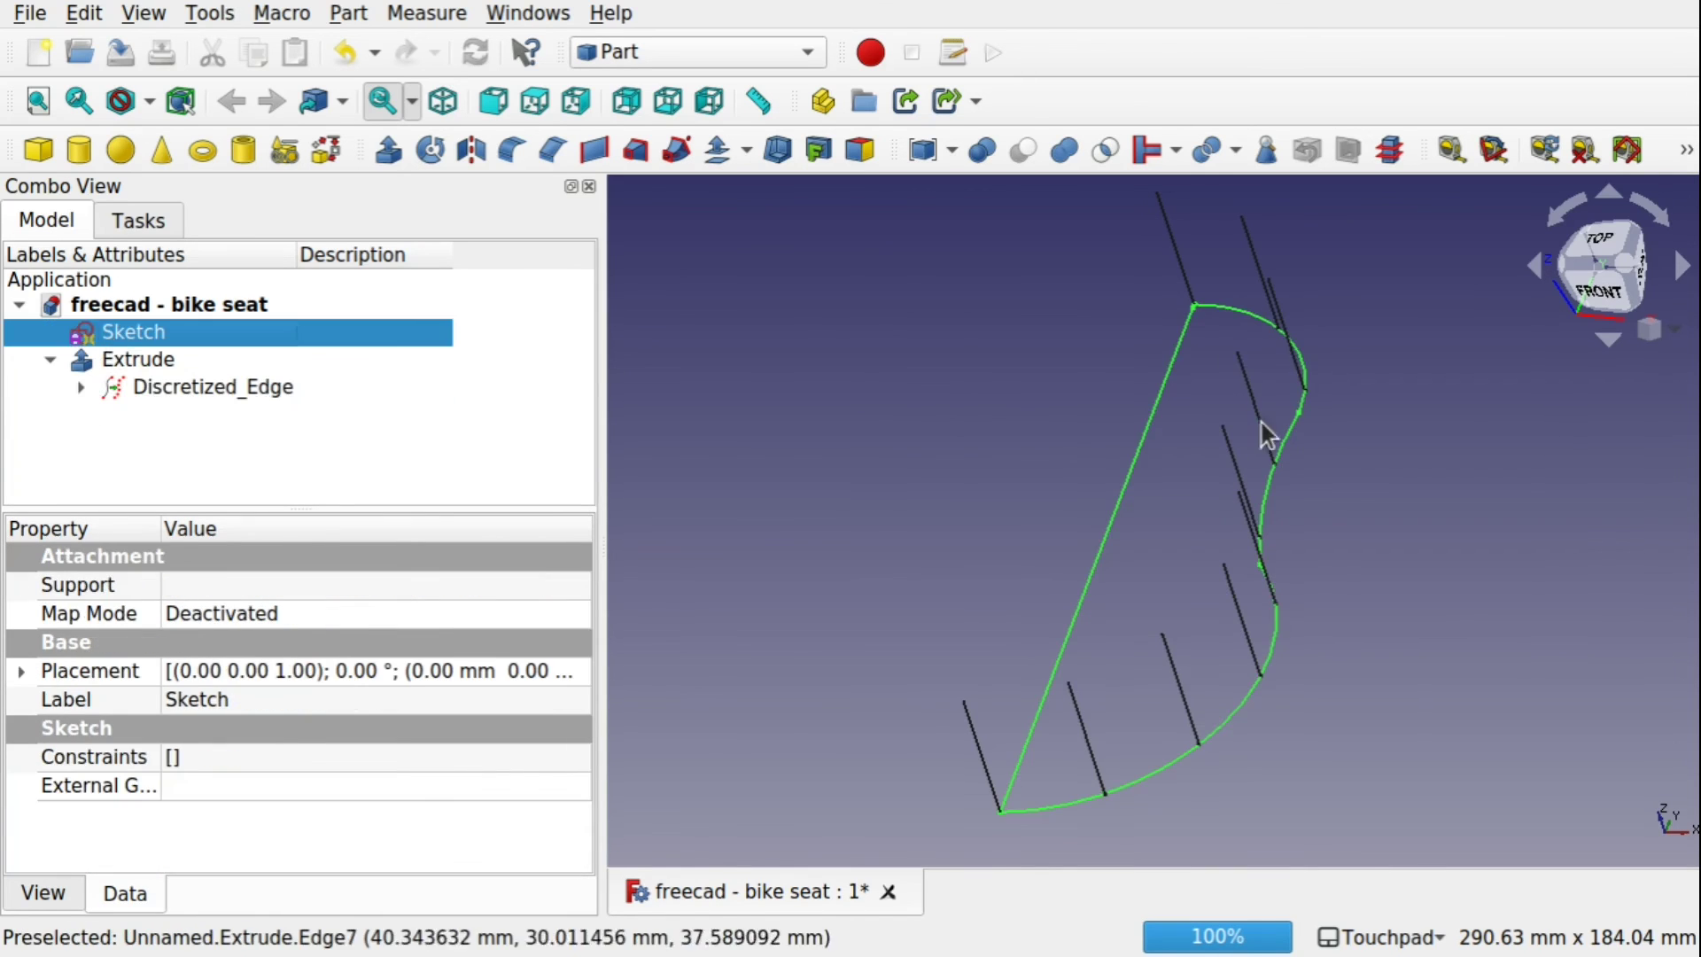
left_click(1160, 519)
left_click(1109, 540)
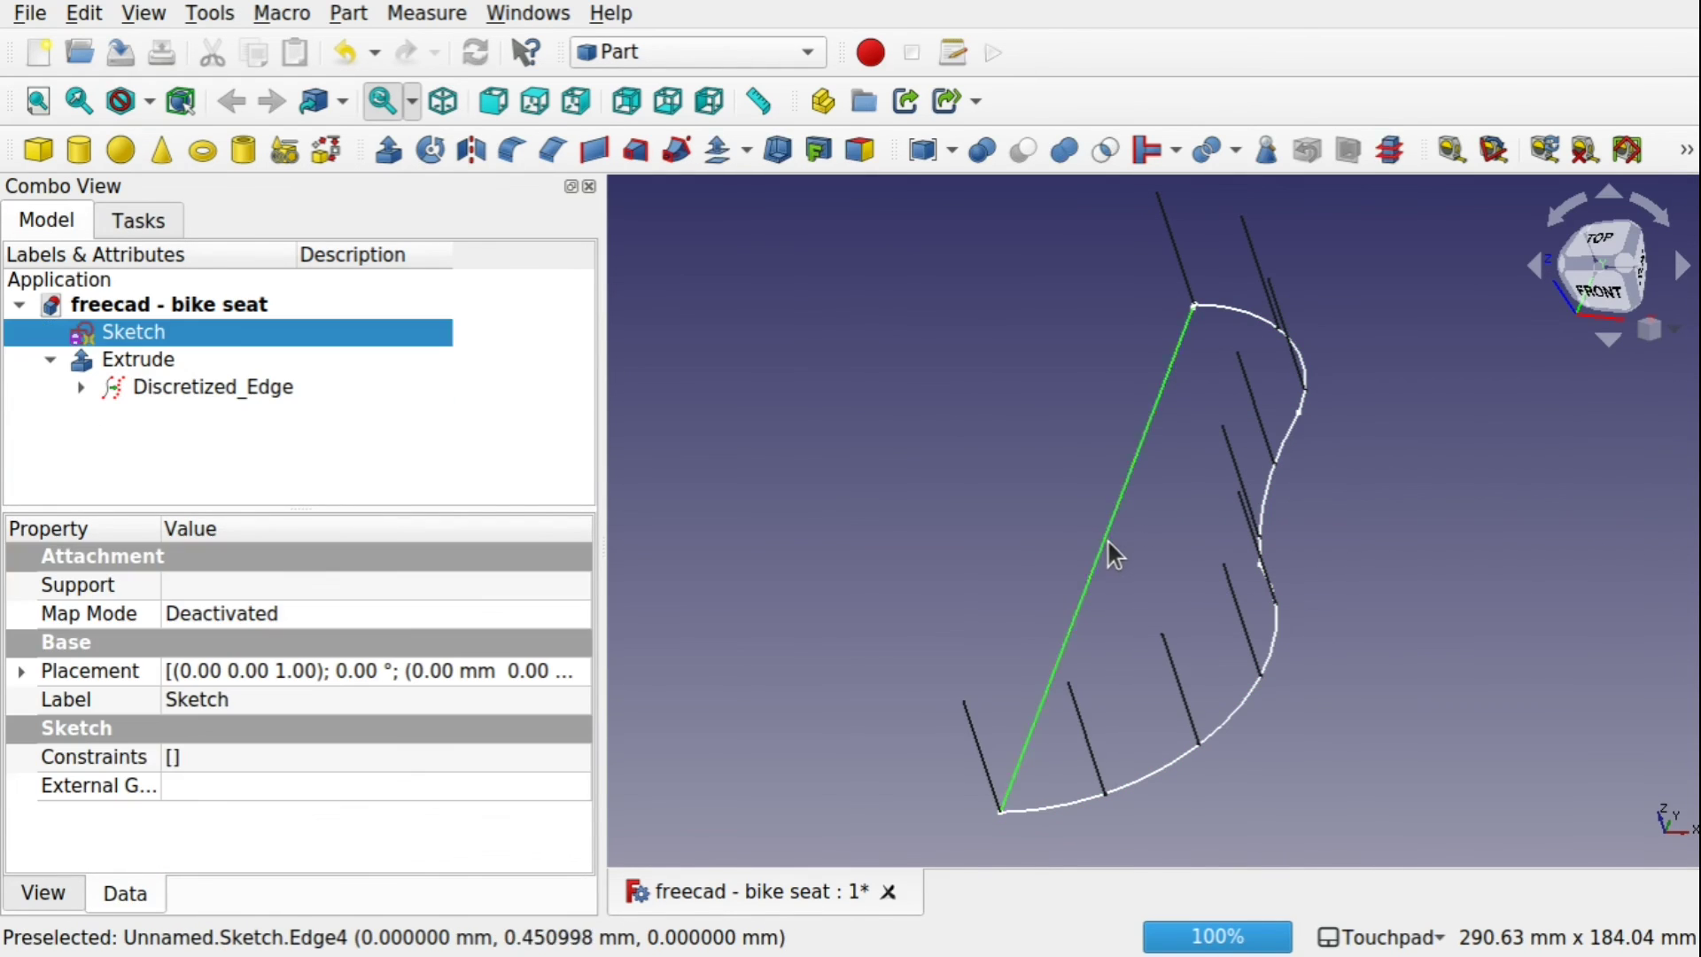
left_click(660, 49)
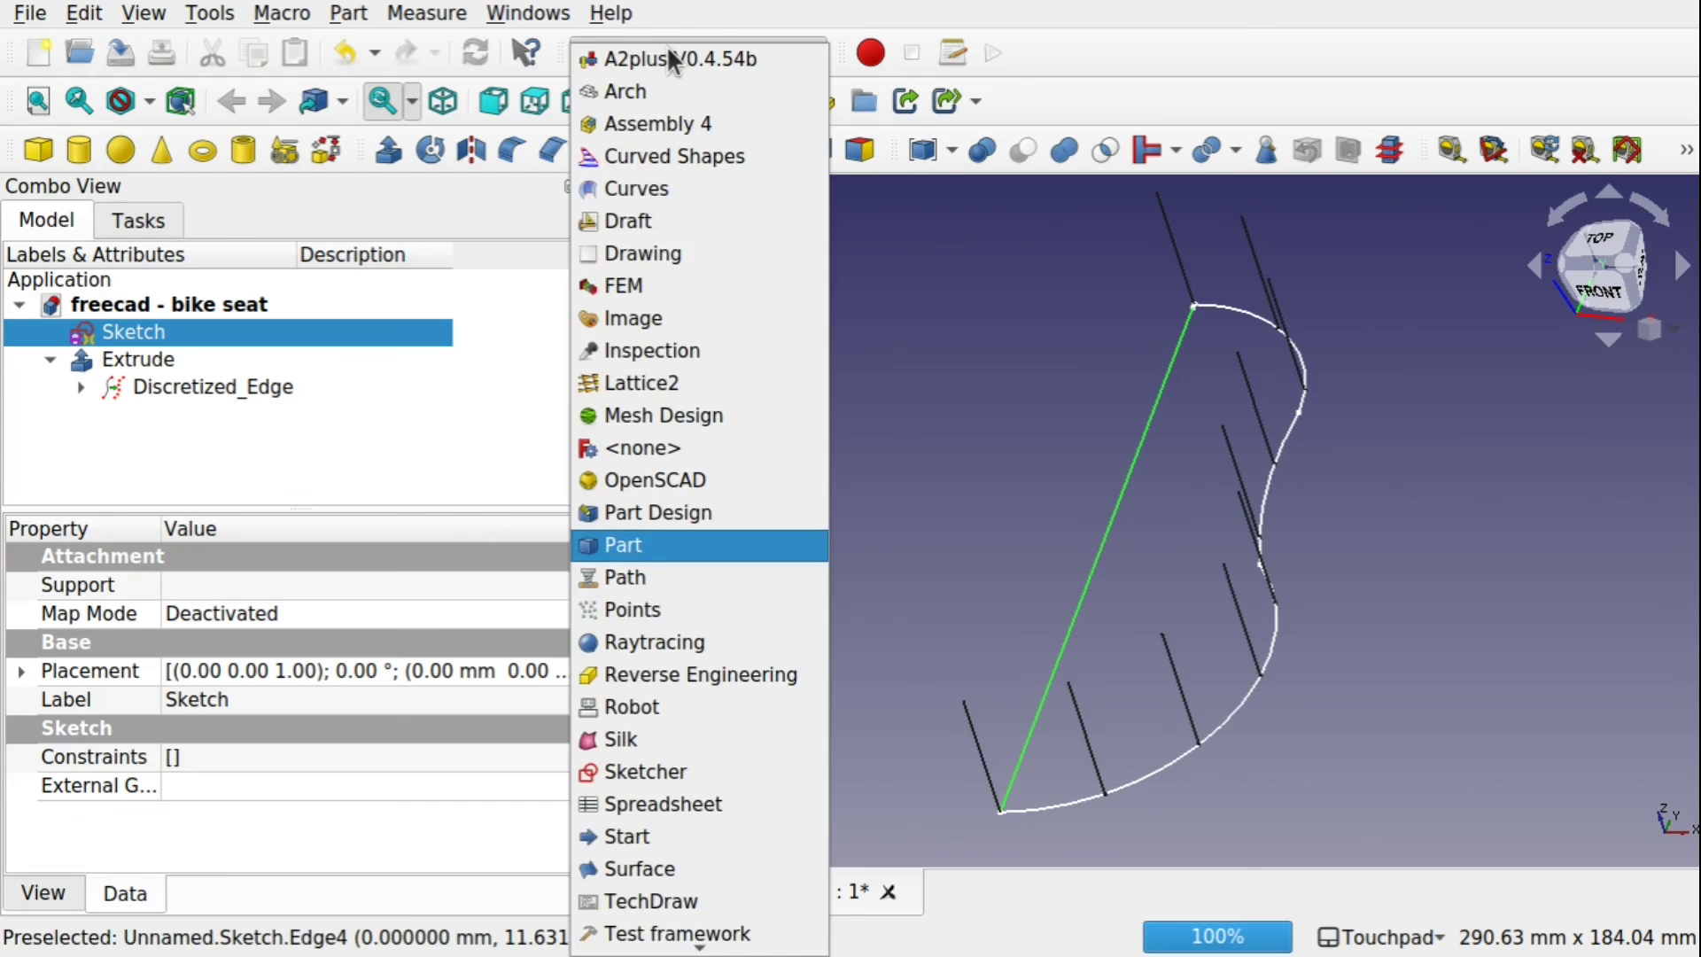
left_click(682, 188)
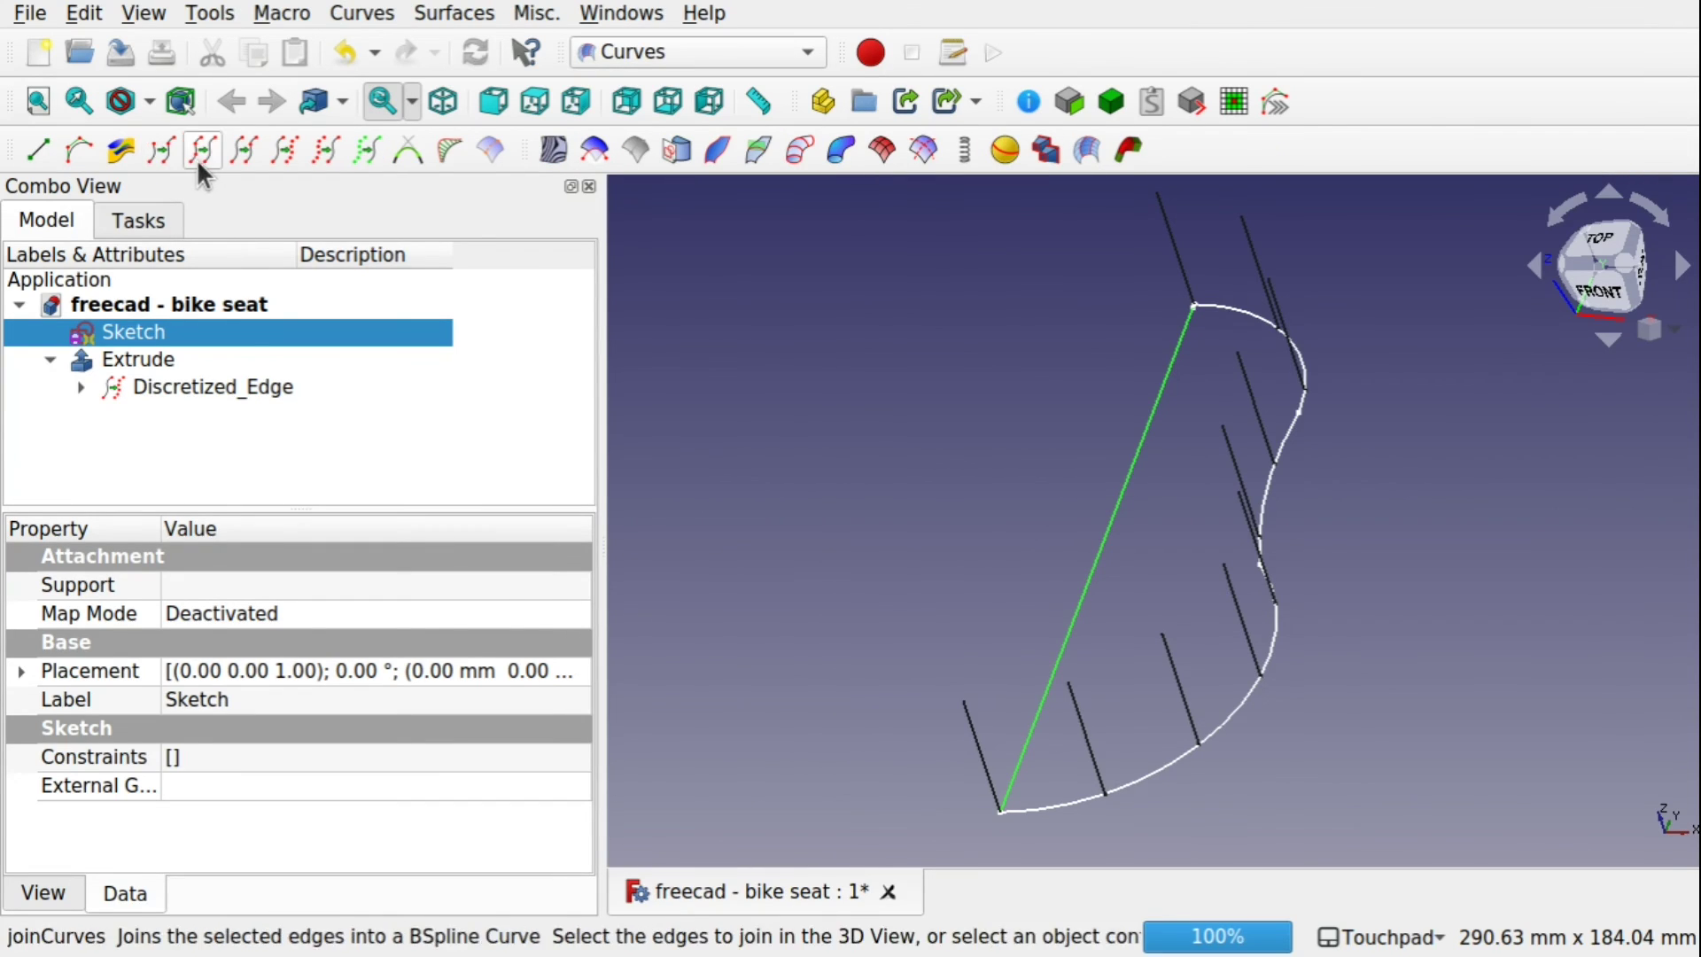
left_click(241, 152)
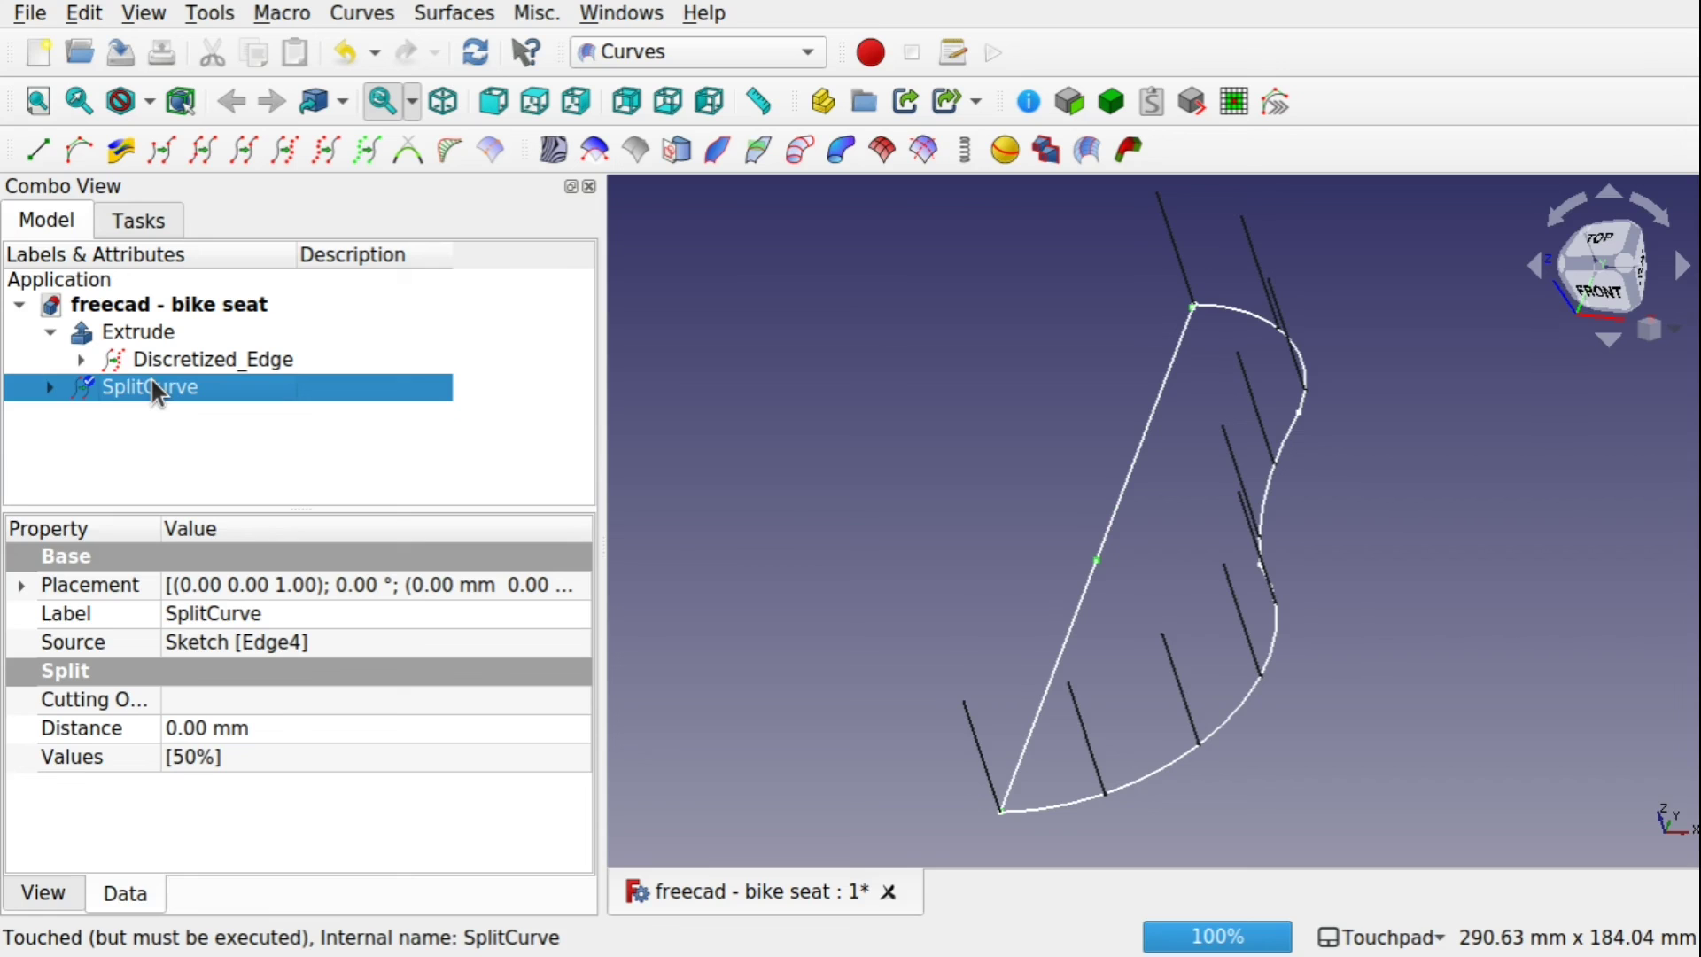
Extrude the SplitCurve 40 mm along a custom direction of Z 1.00 using the Part workbench, and check its middle dividing line
left_click(697, 54)
left_click(651, 542)
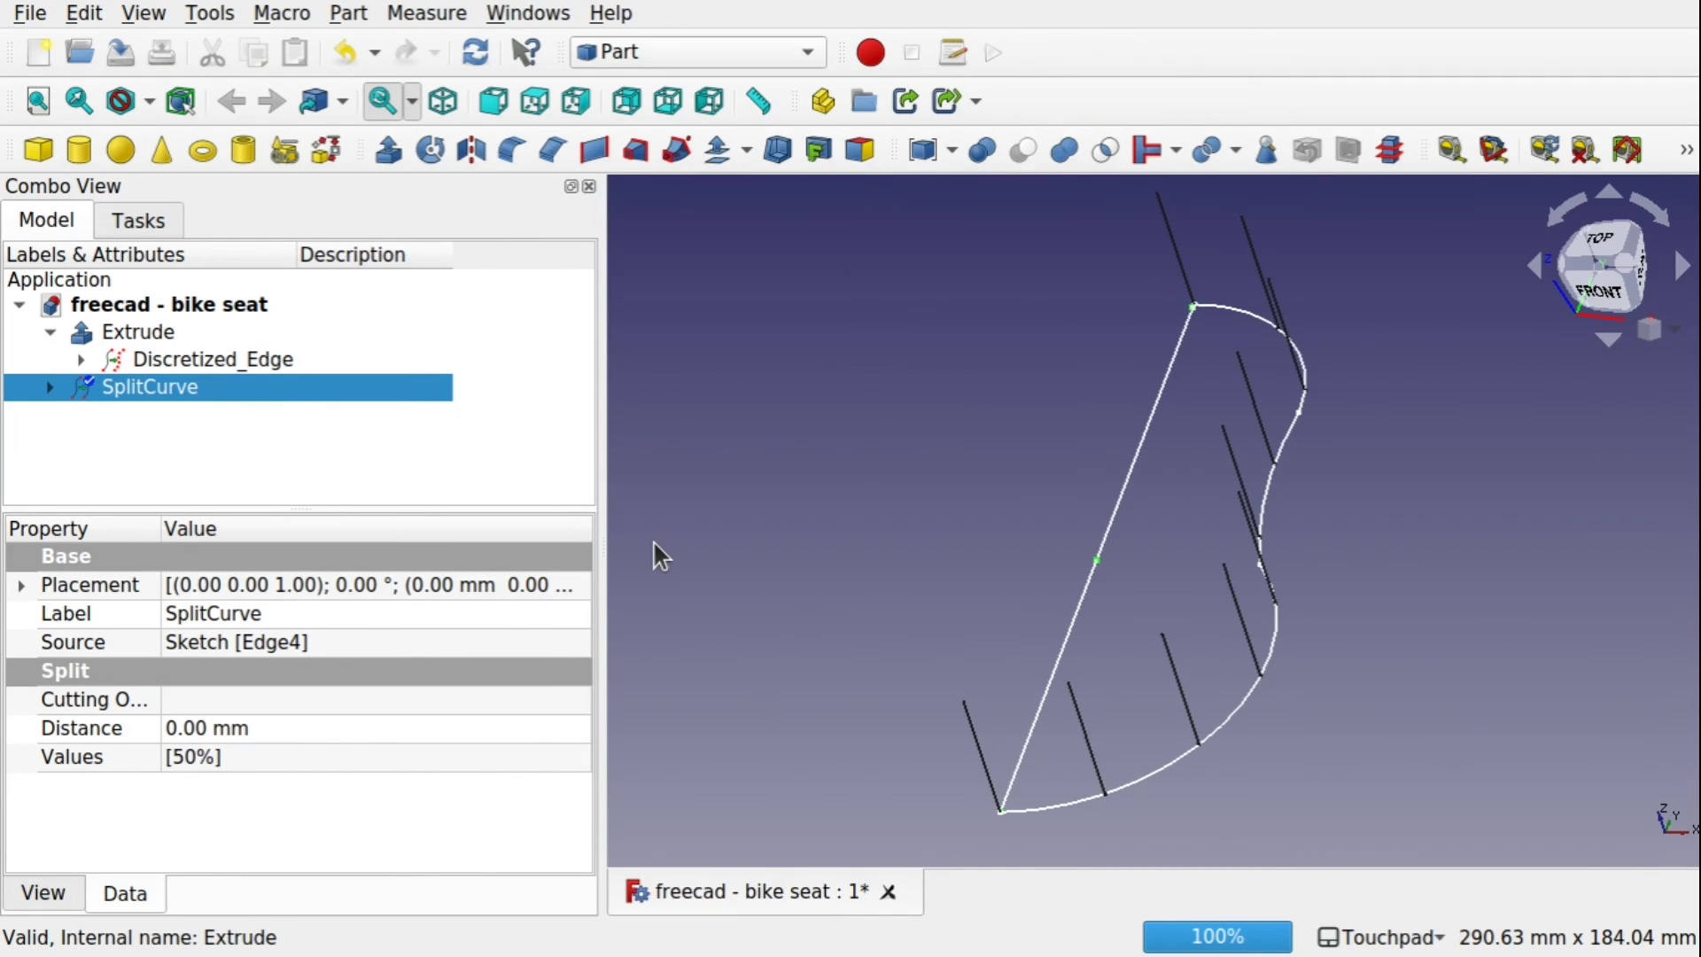
left_click(390, 152)
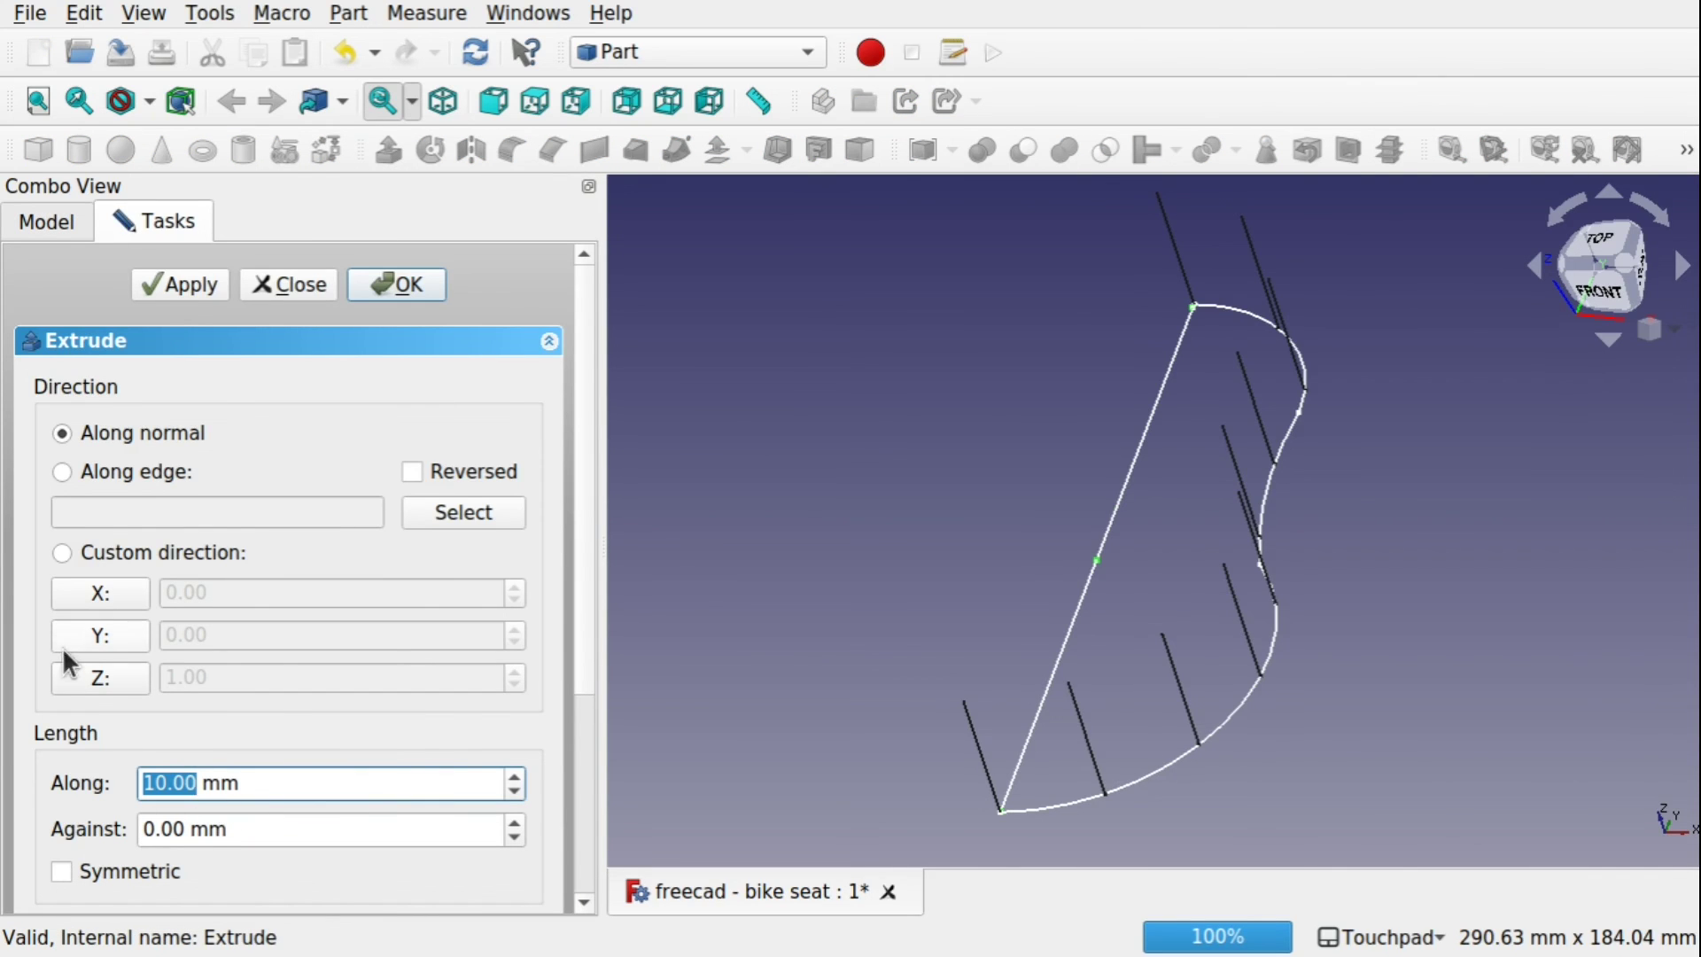
left_click(83, 677)
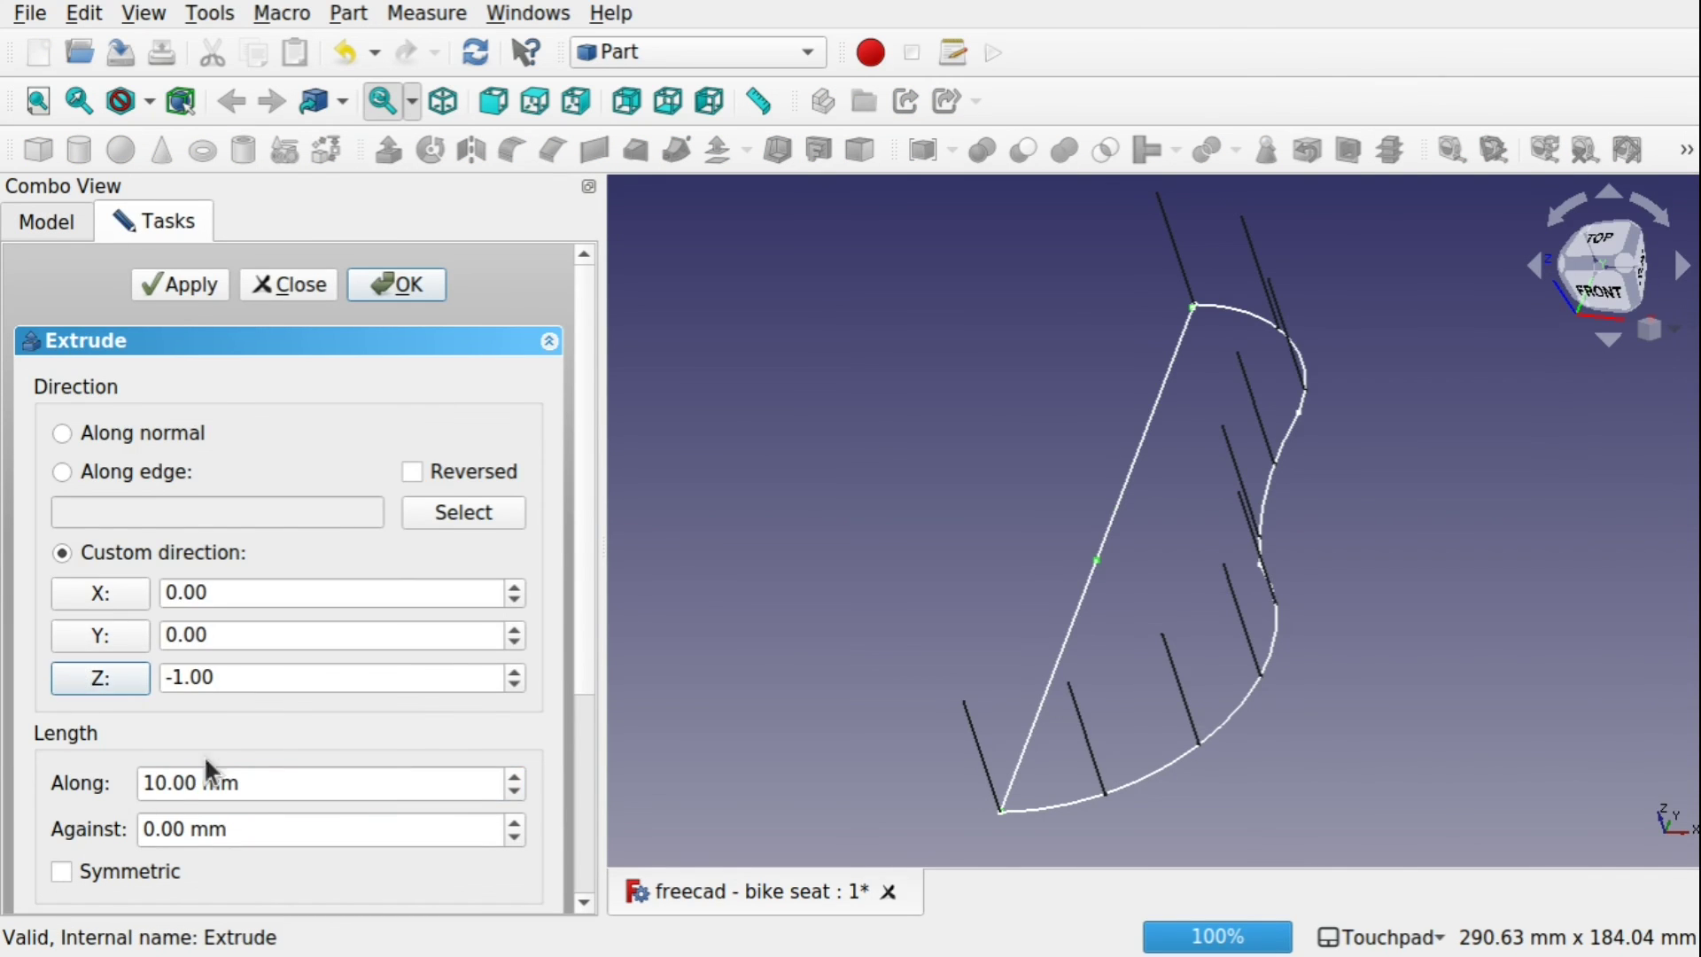
left_click(172, 678)
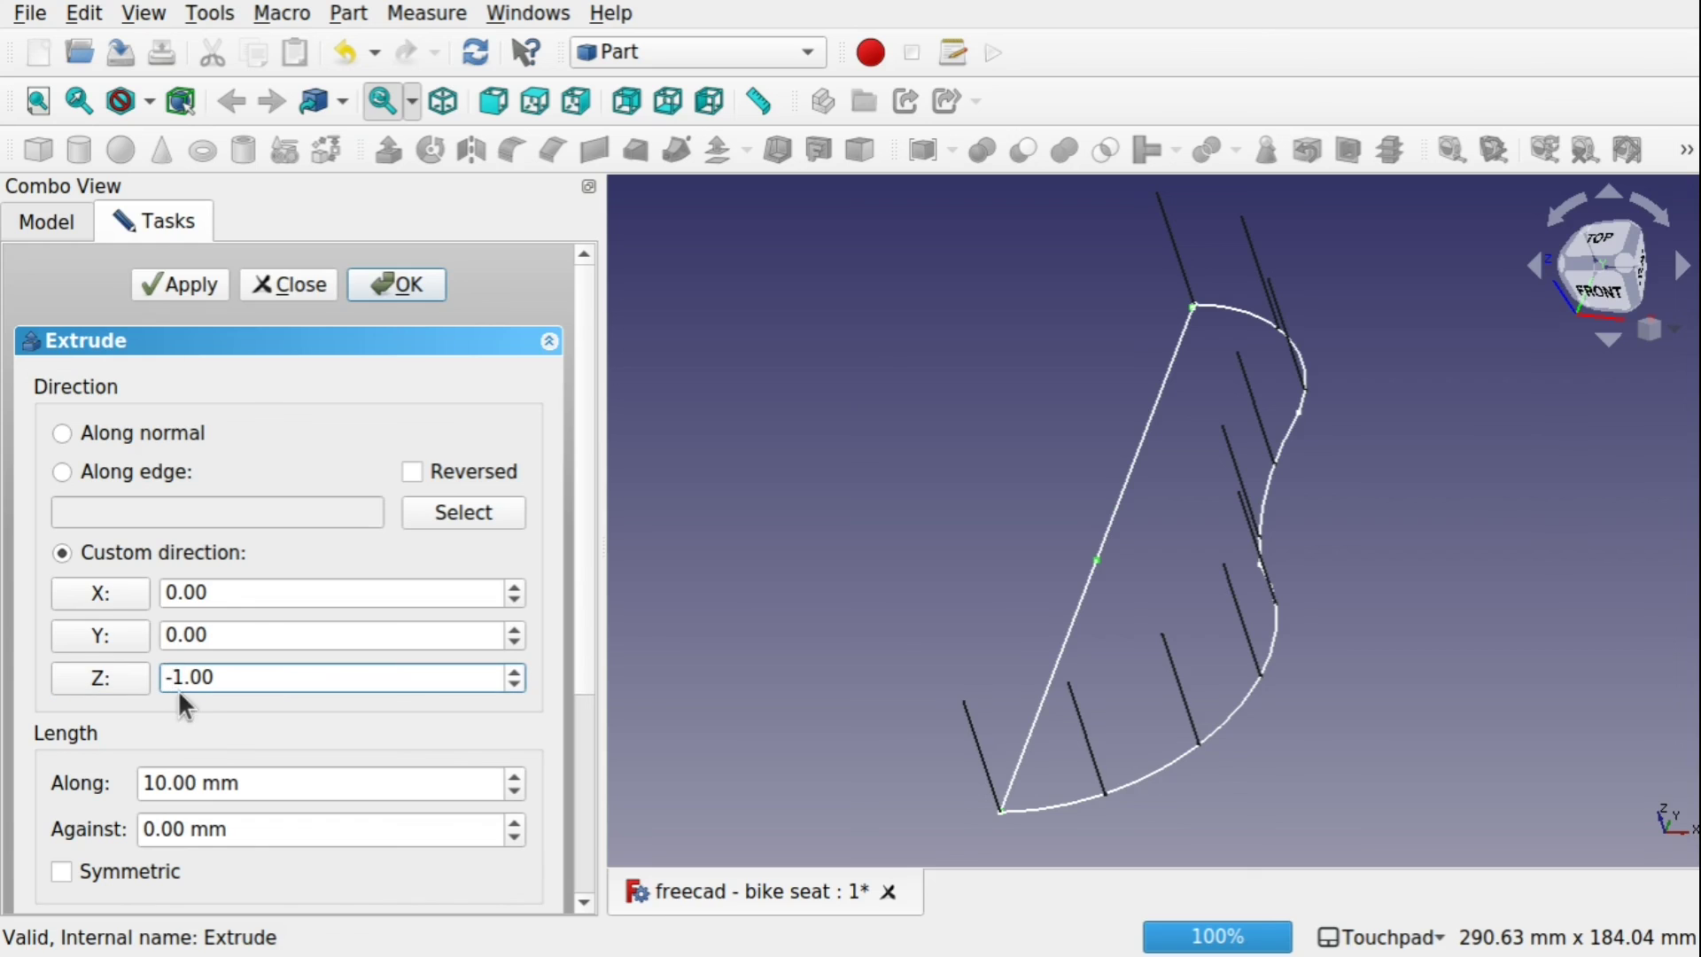
left_click(152, 780)
key("BackSpace")
type("4")
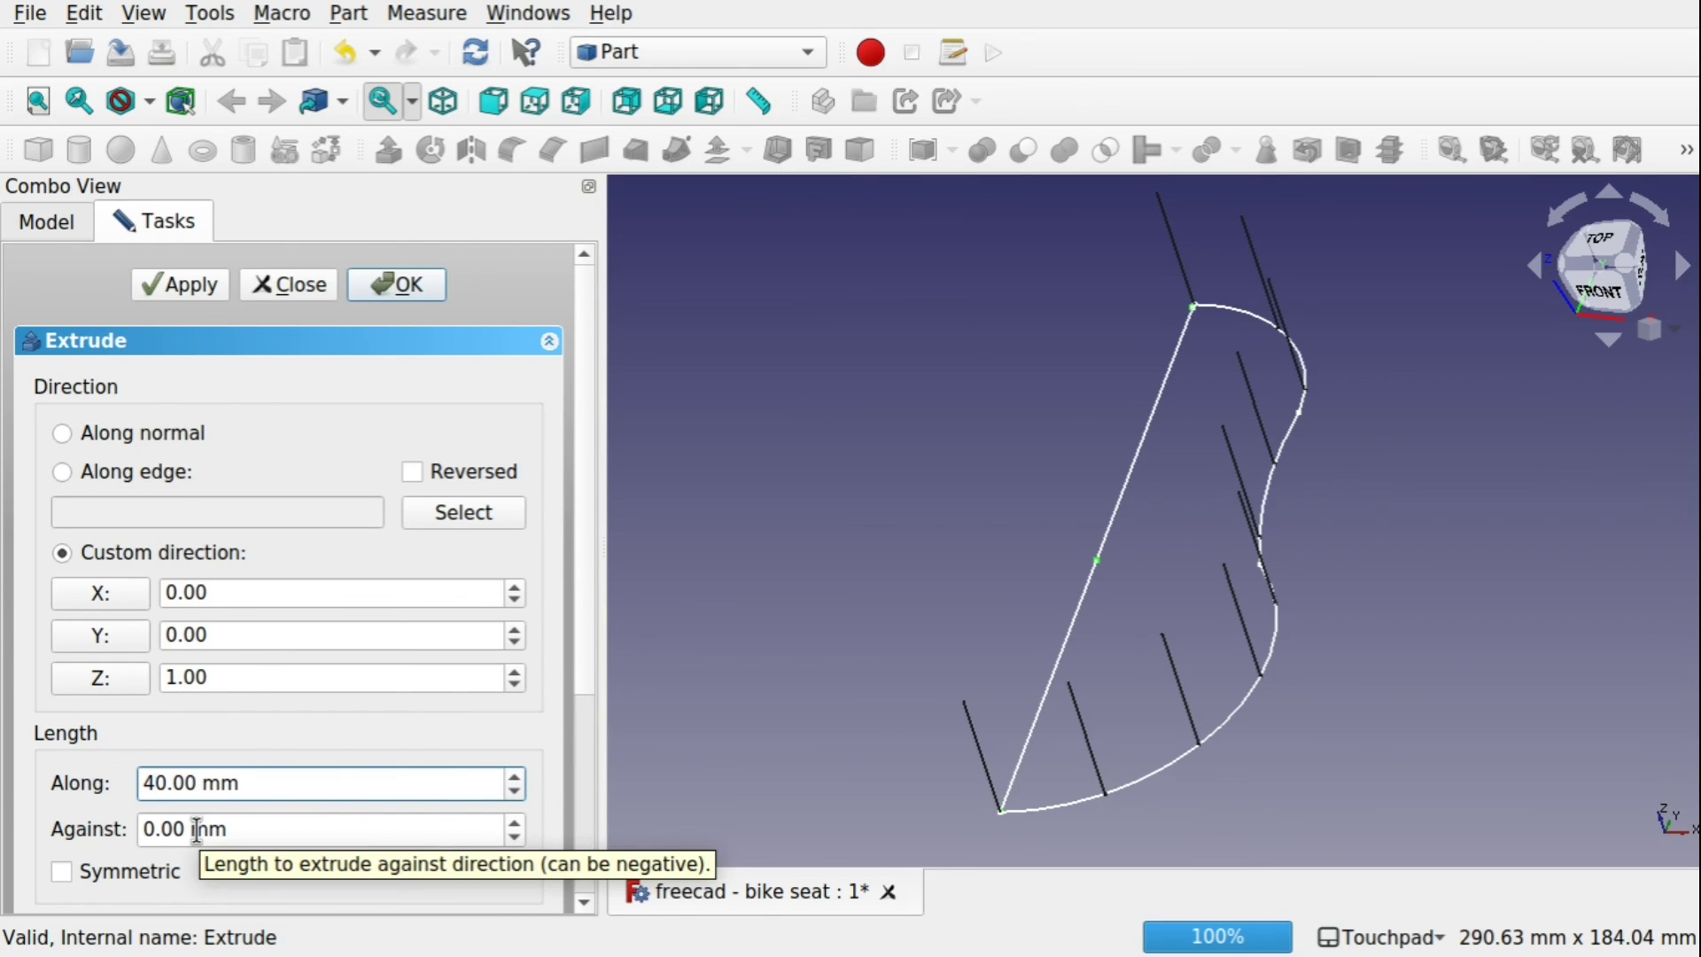
left_click(403, 284)
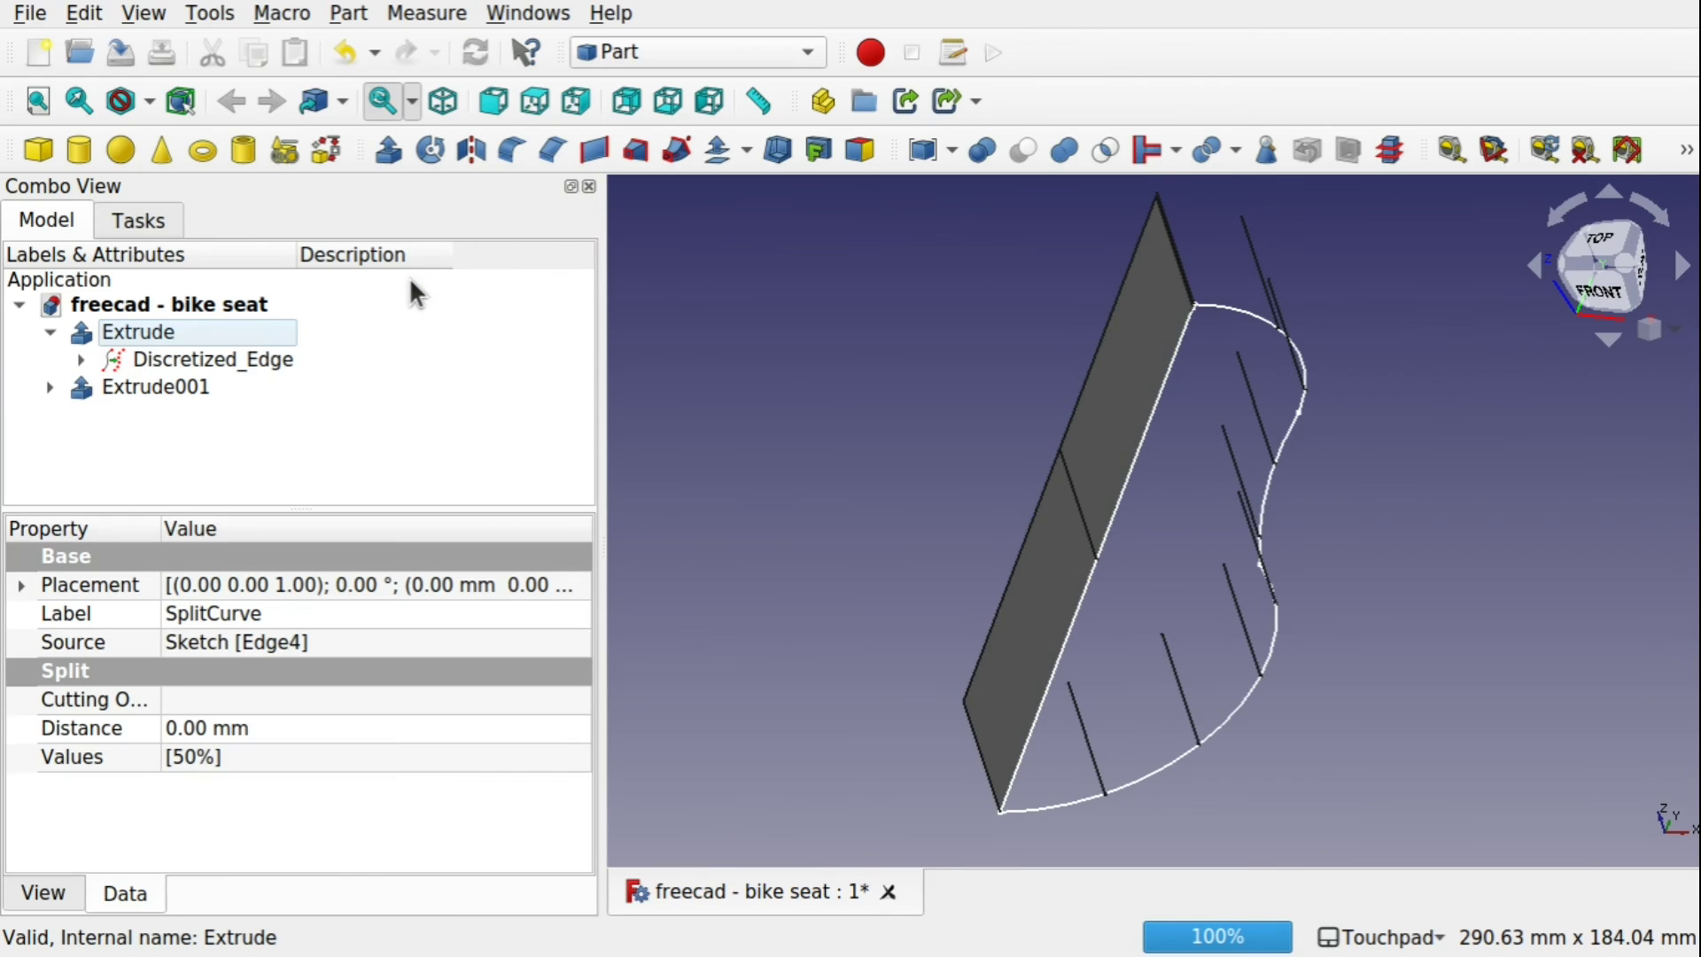
left_click_drag(1138, 372, 1055, 444, "alt")
left_click(1071, 467)
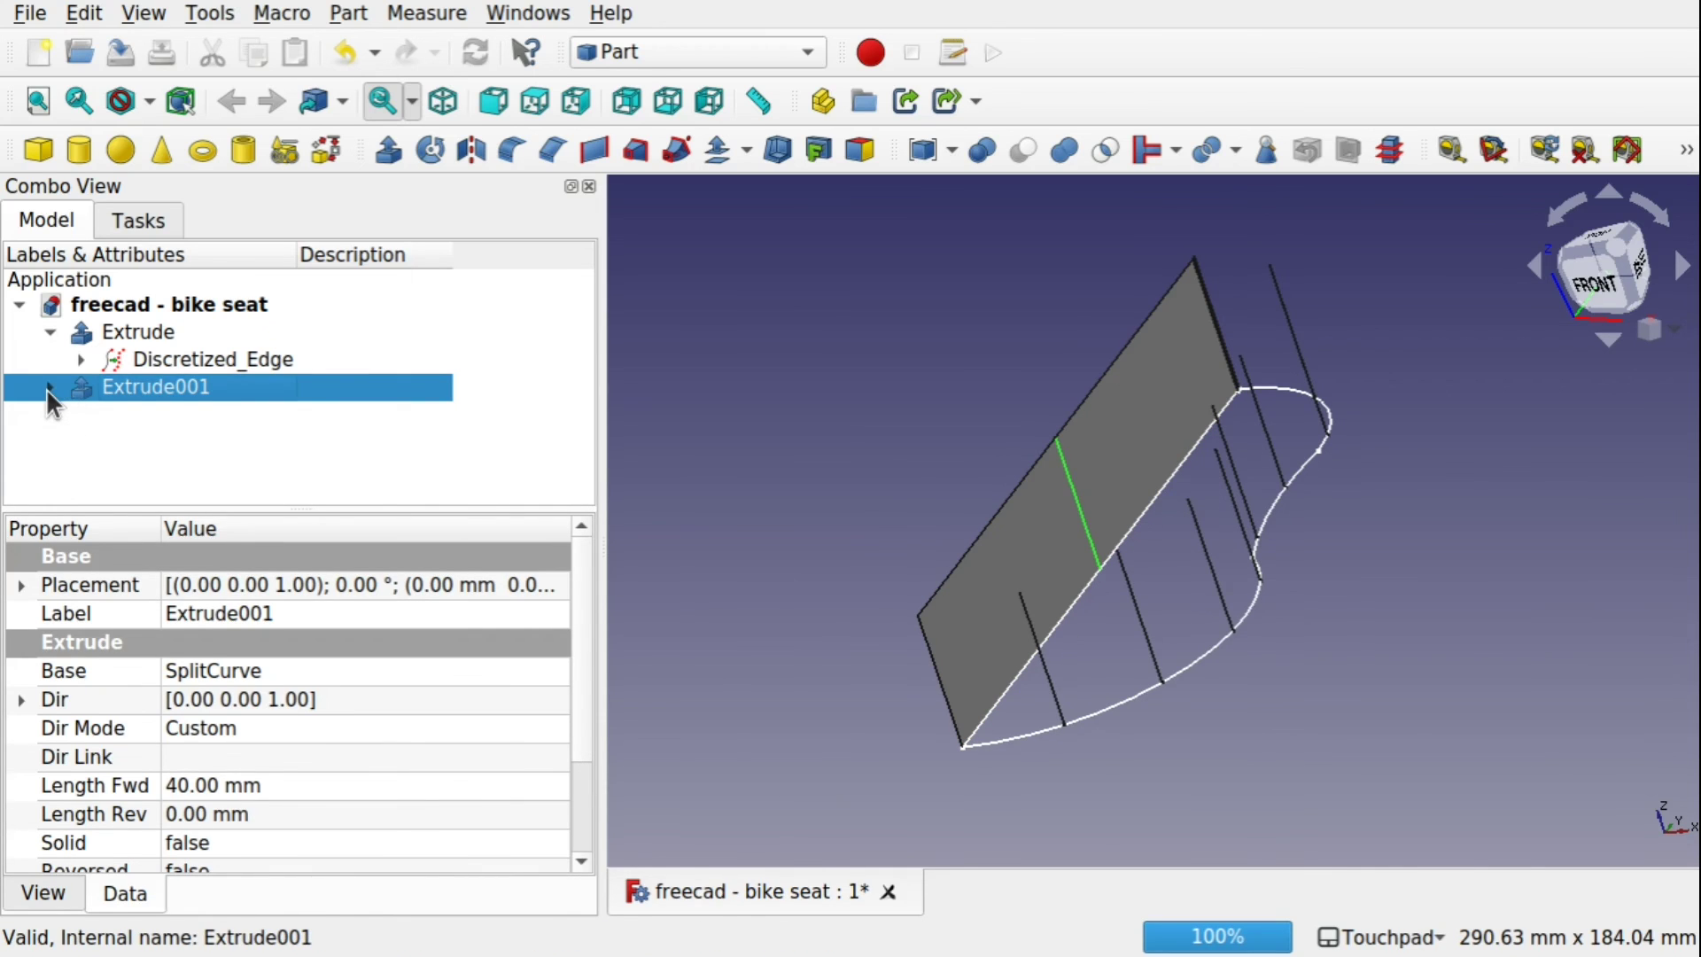
Add a 25% entry before 50% in the SplitCurve's Values list and check the added dividing line on the extruded surface
left_click(49, 387)
left_click(146, 416)
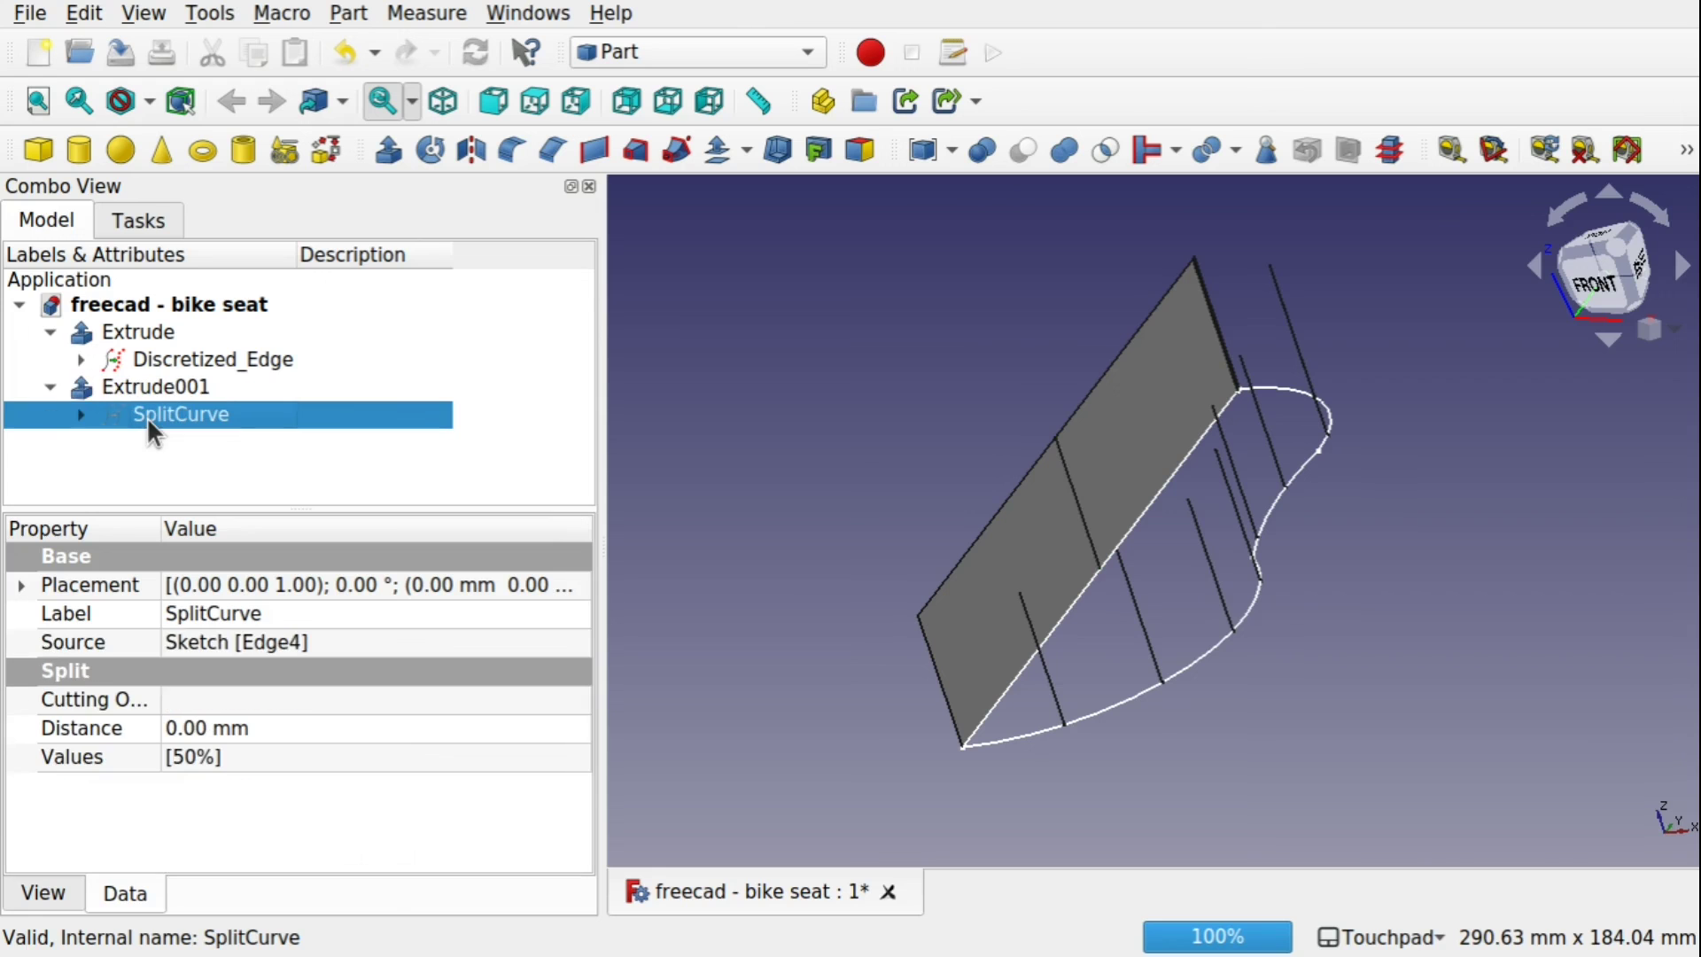
left_click(273, 755)
left_click(577, 759)
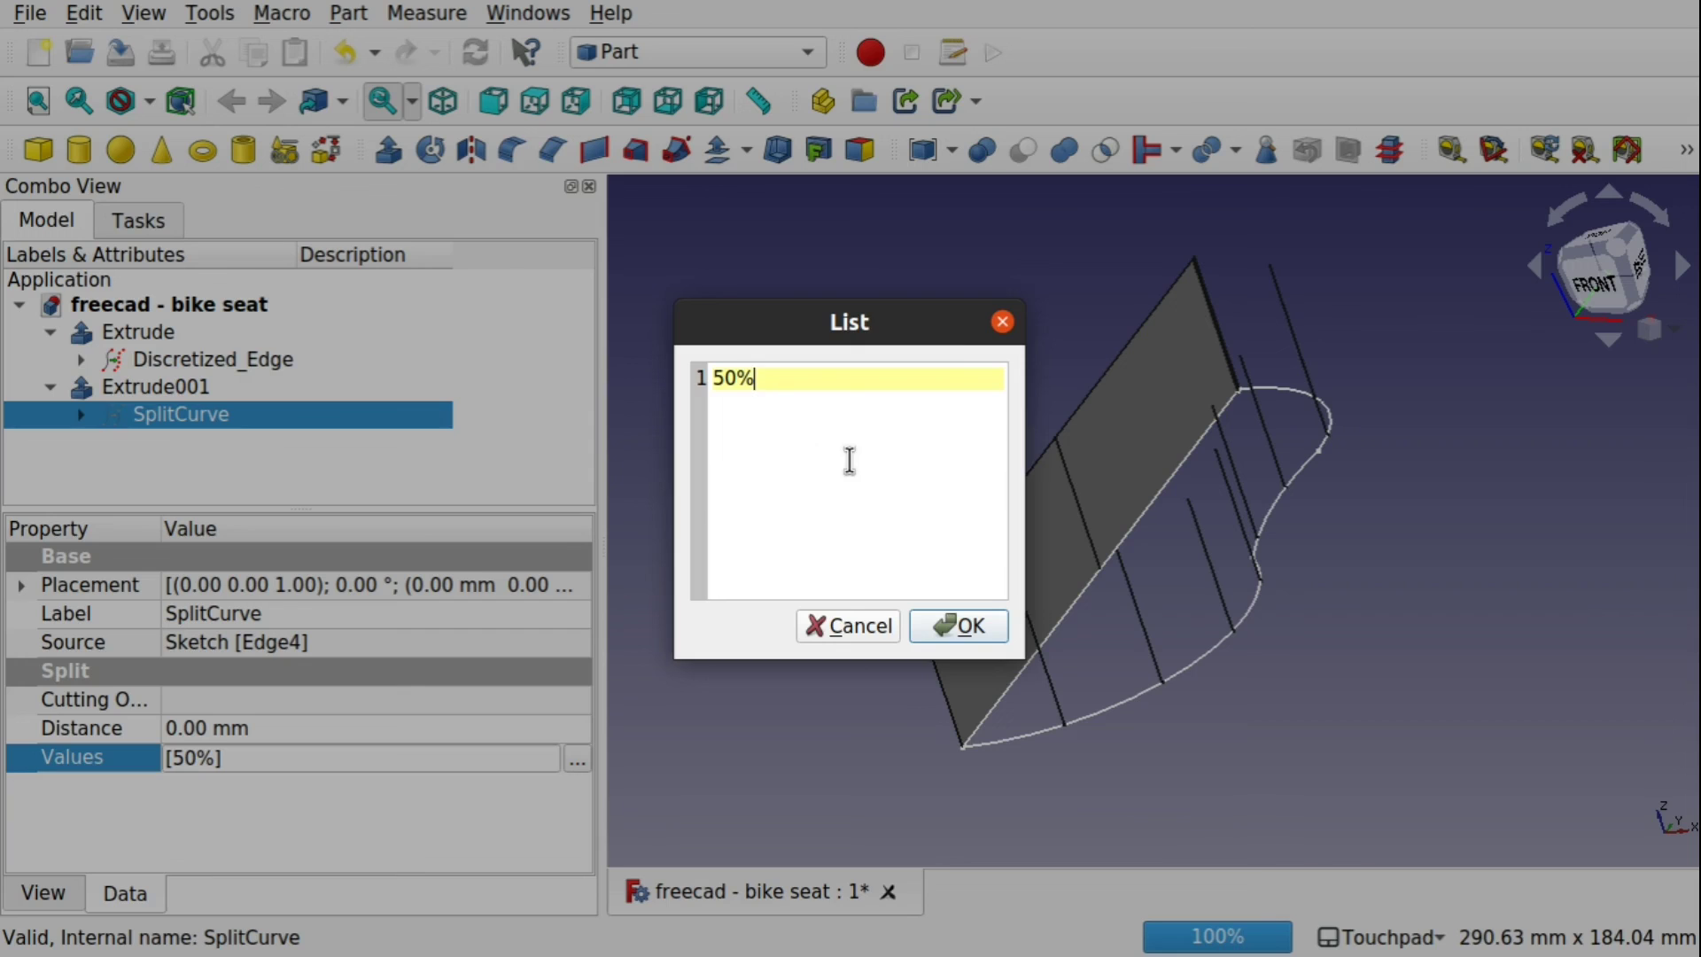
key("Return")
key("Up")
left_click(969, 626)
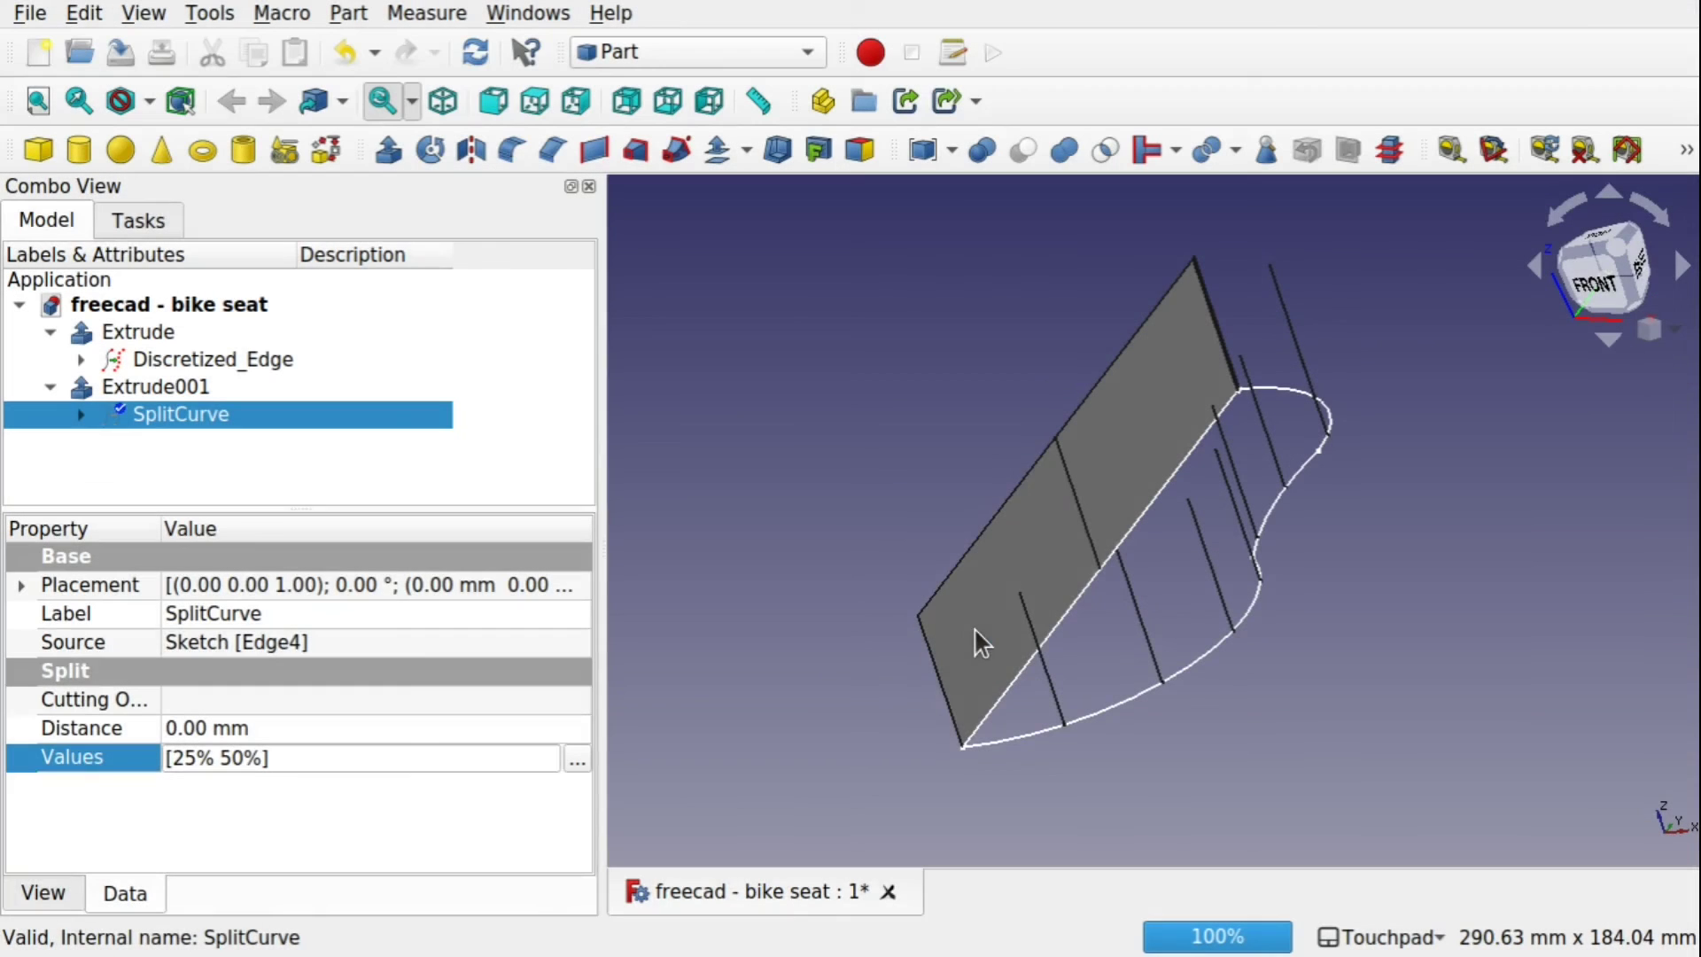
left_click(848, 530)
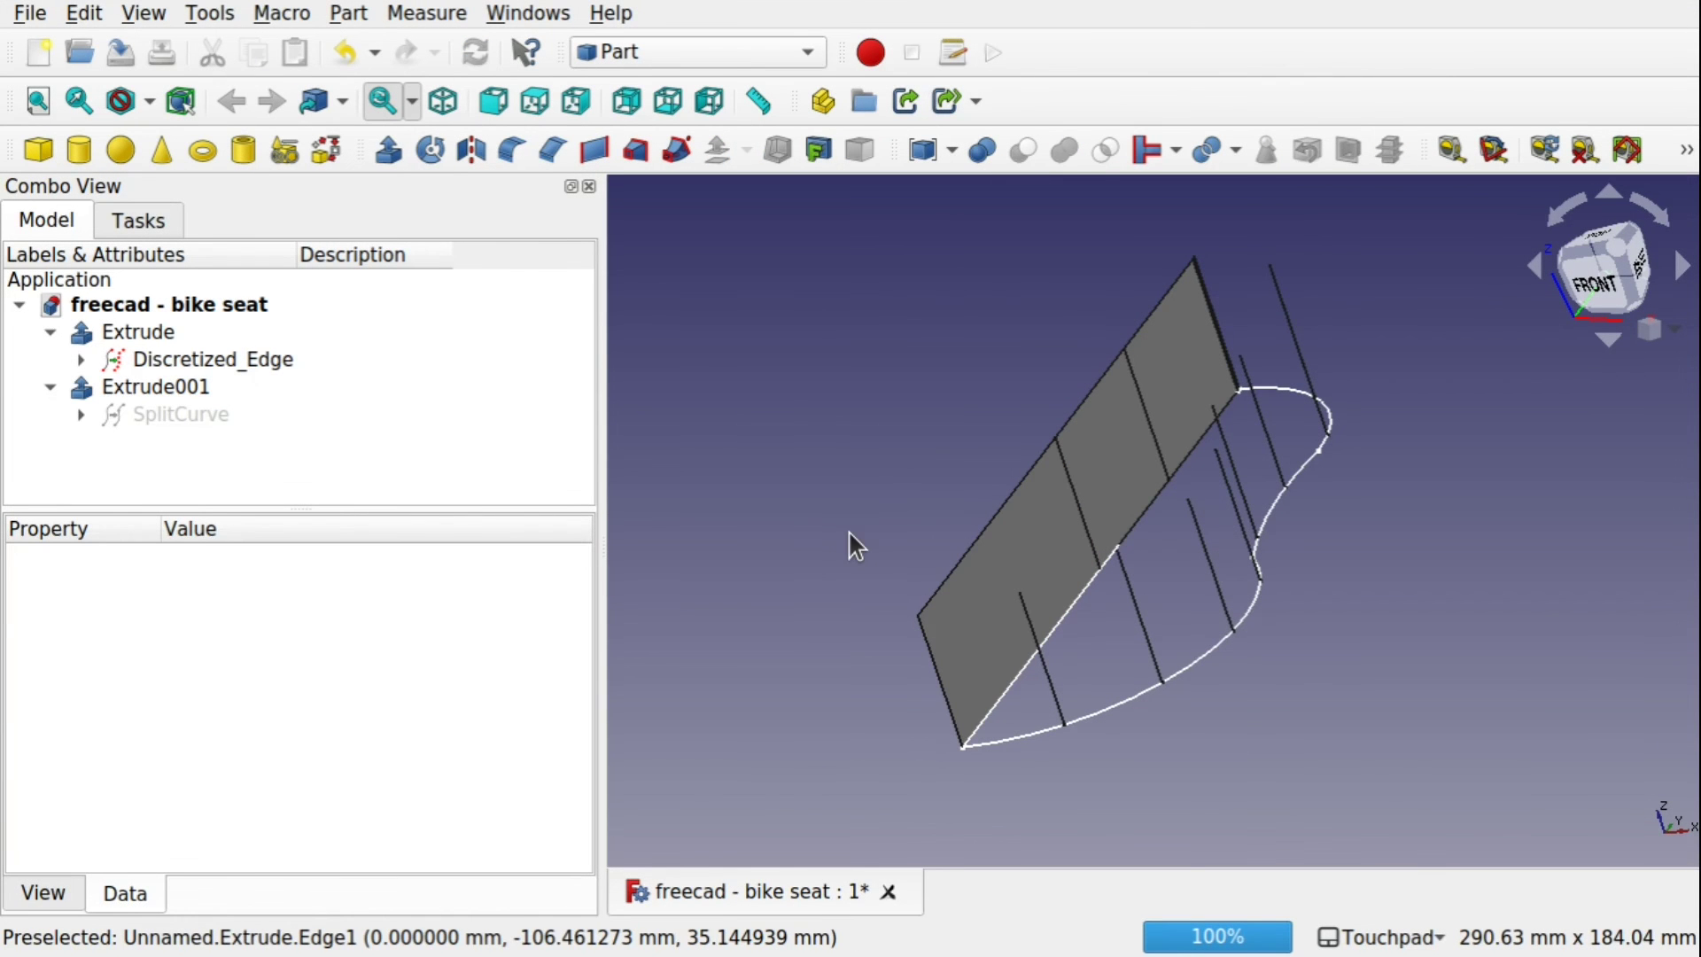
left_click(1159, 434)
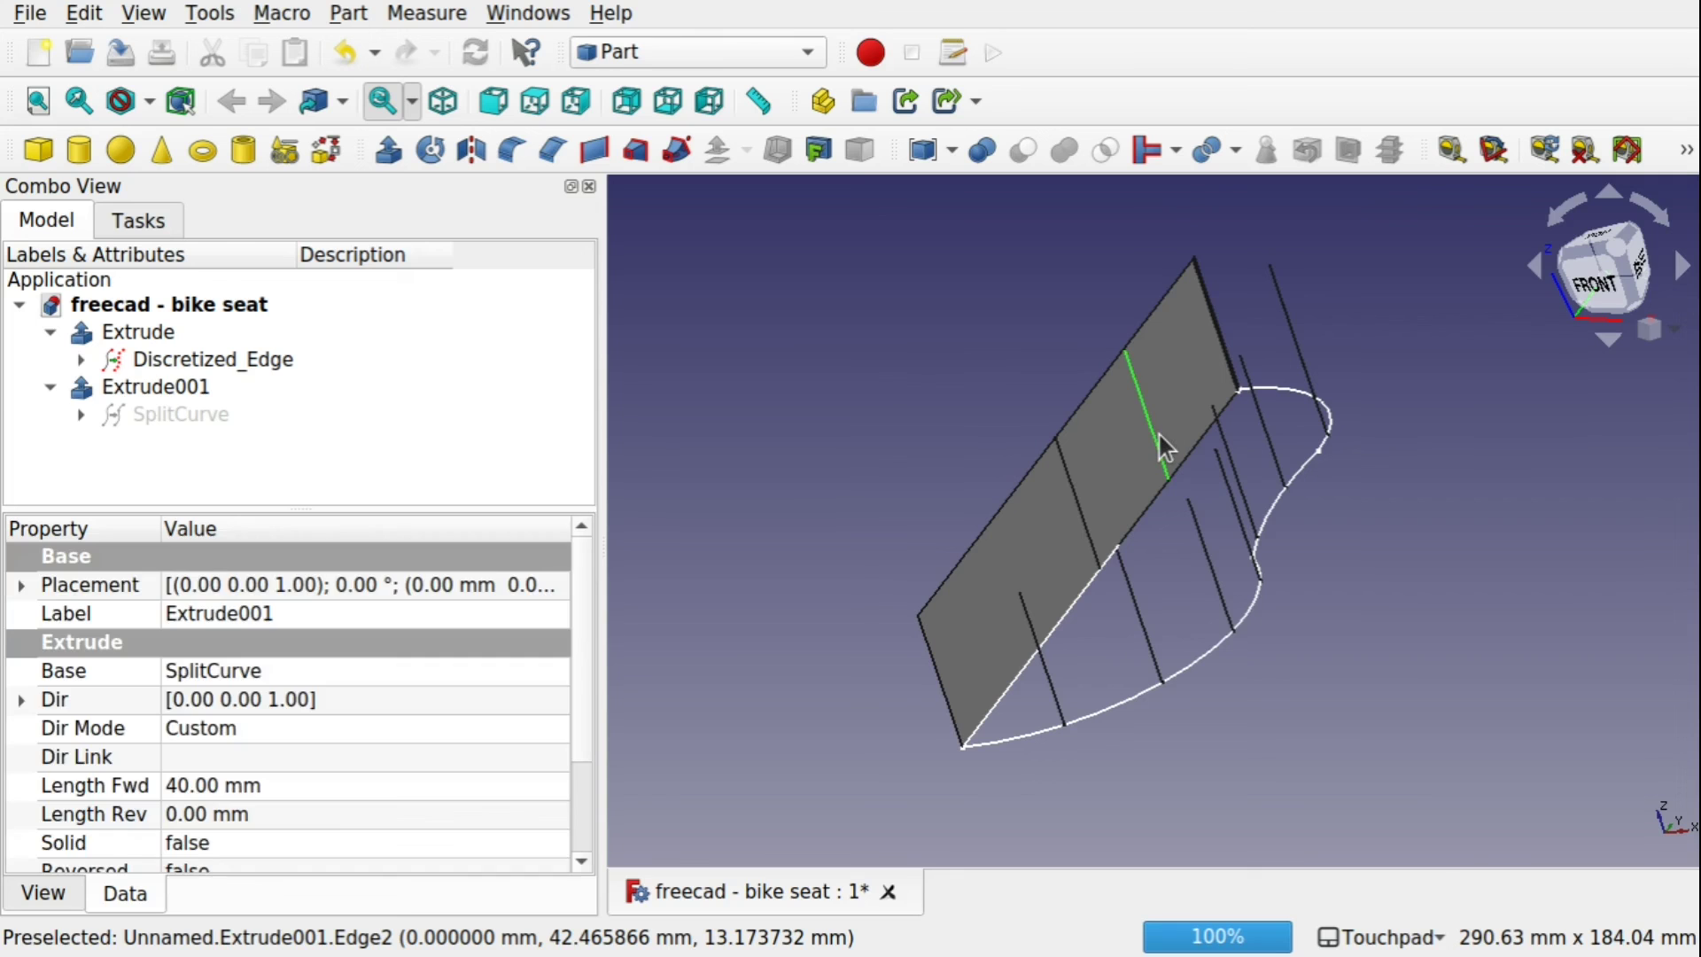
middle_click_drag(1157, 432, 1370, 472)
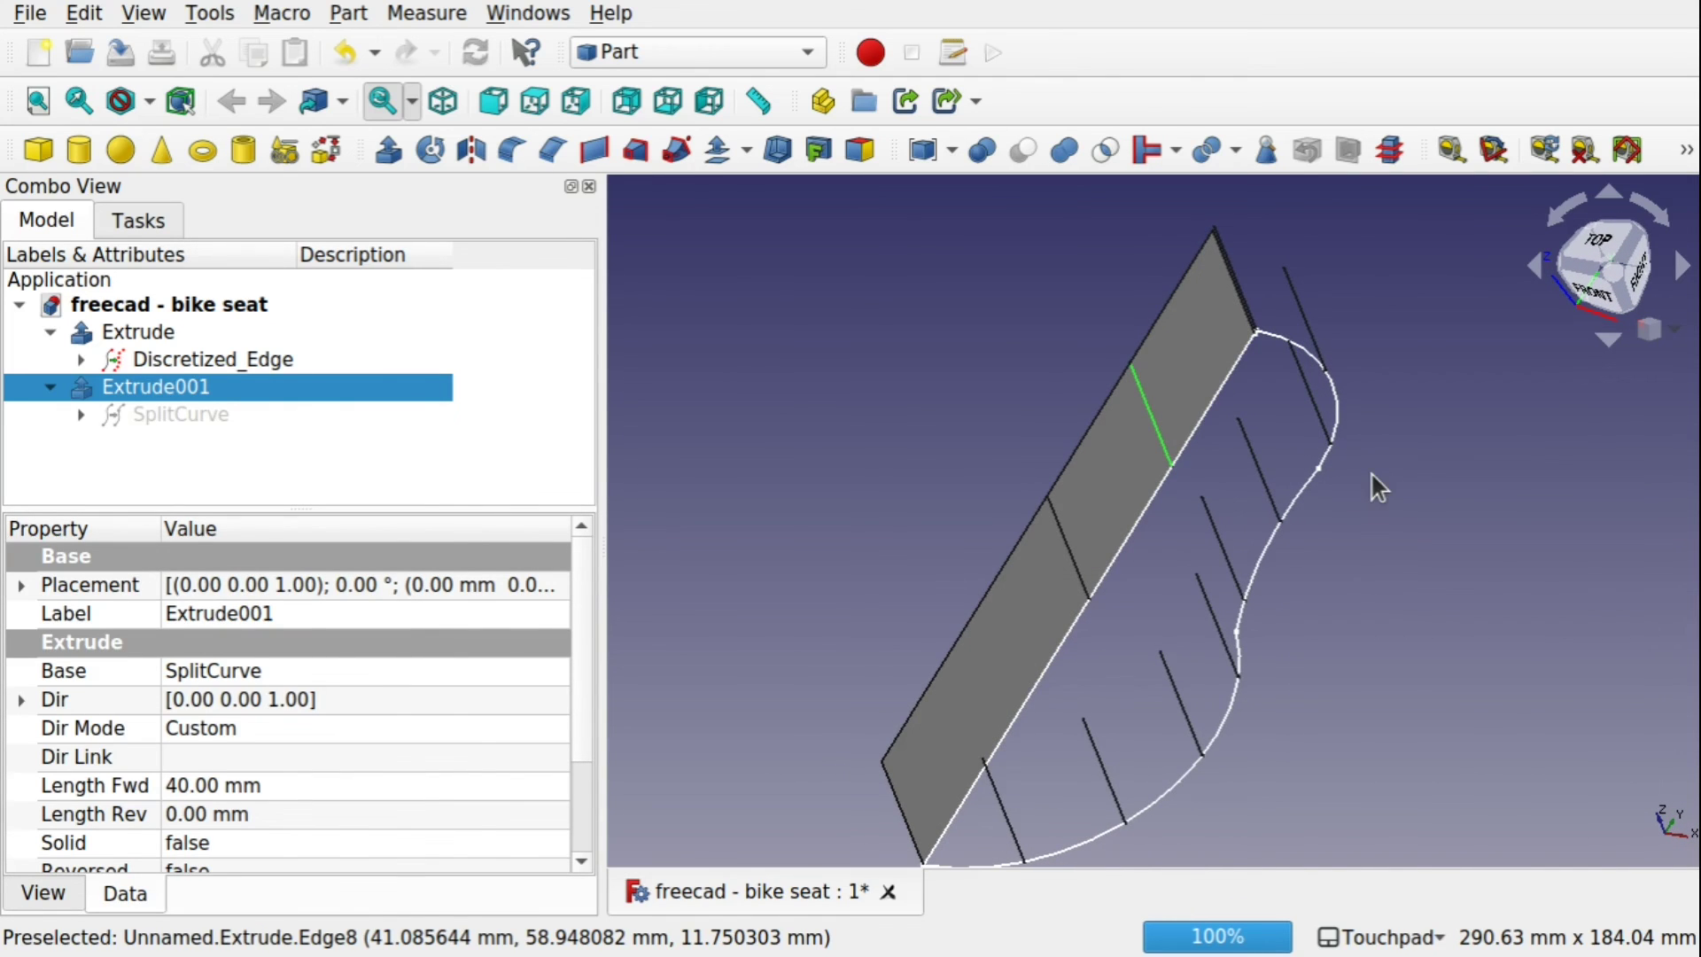
Create a blend curve between the 25% dividing edge of Extrude001 and Edge7 of the outer Extrude using the Curves workbench
left_click(1258, 471, "ctrl")
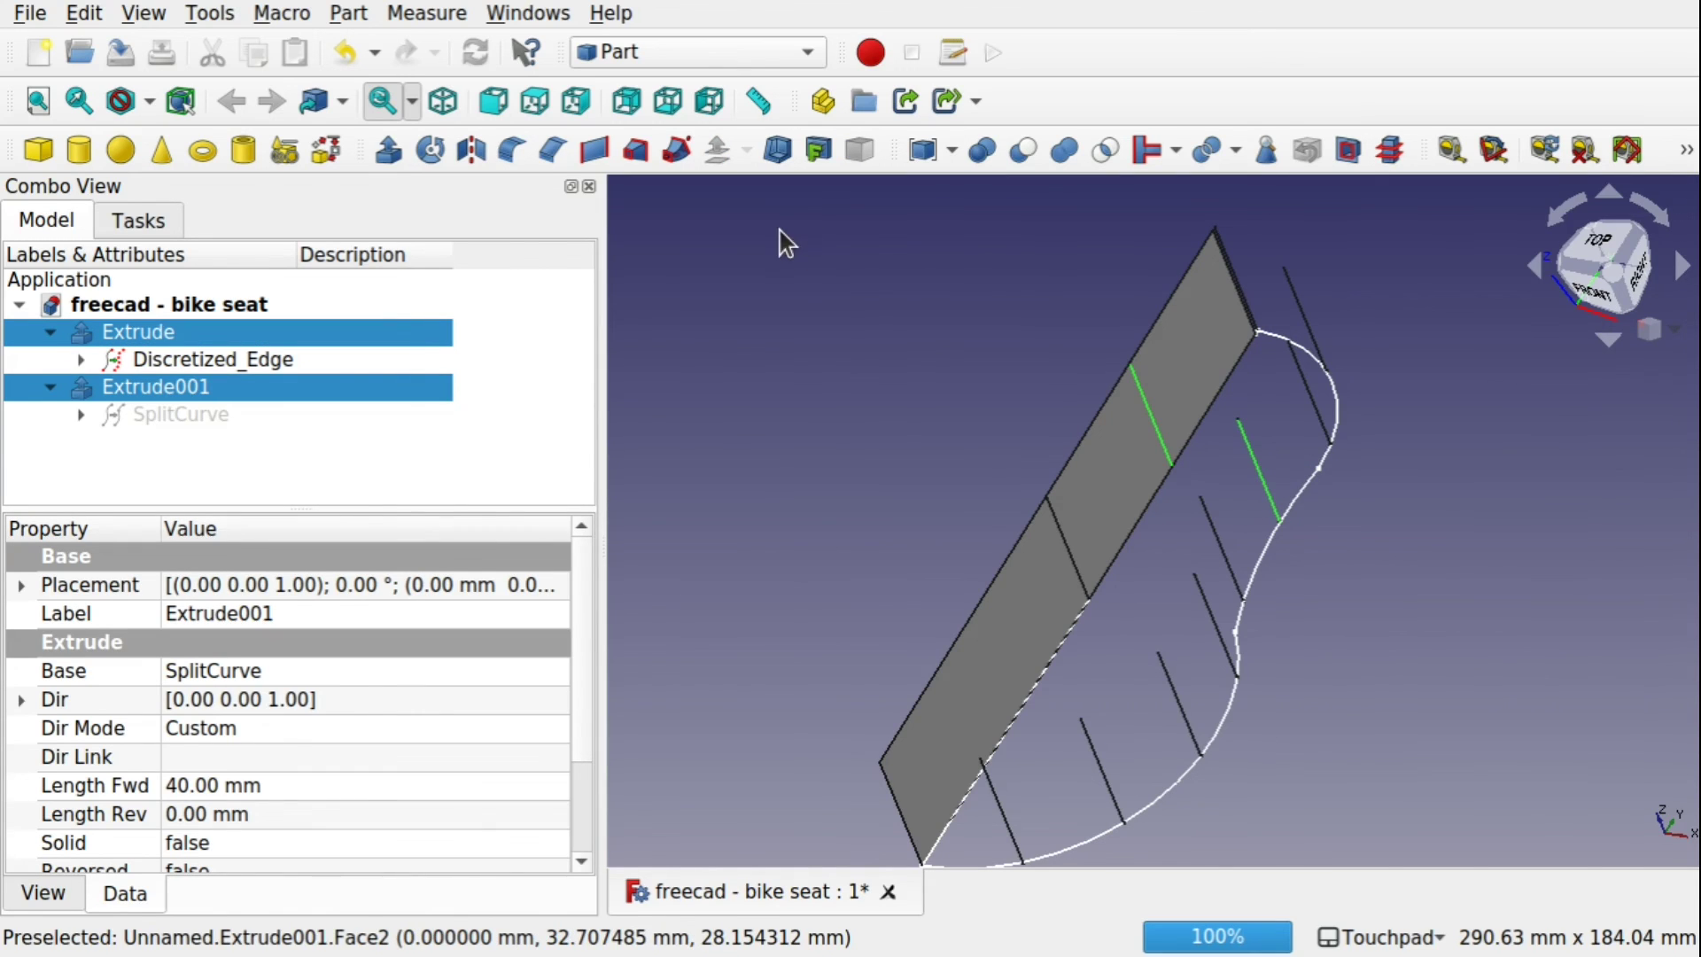
left_click(718, 55)
left_click(651, 189)
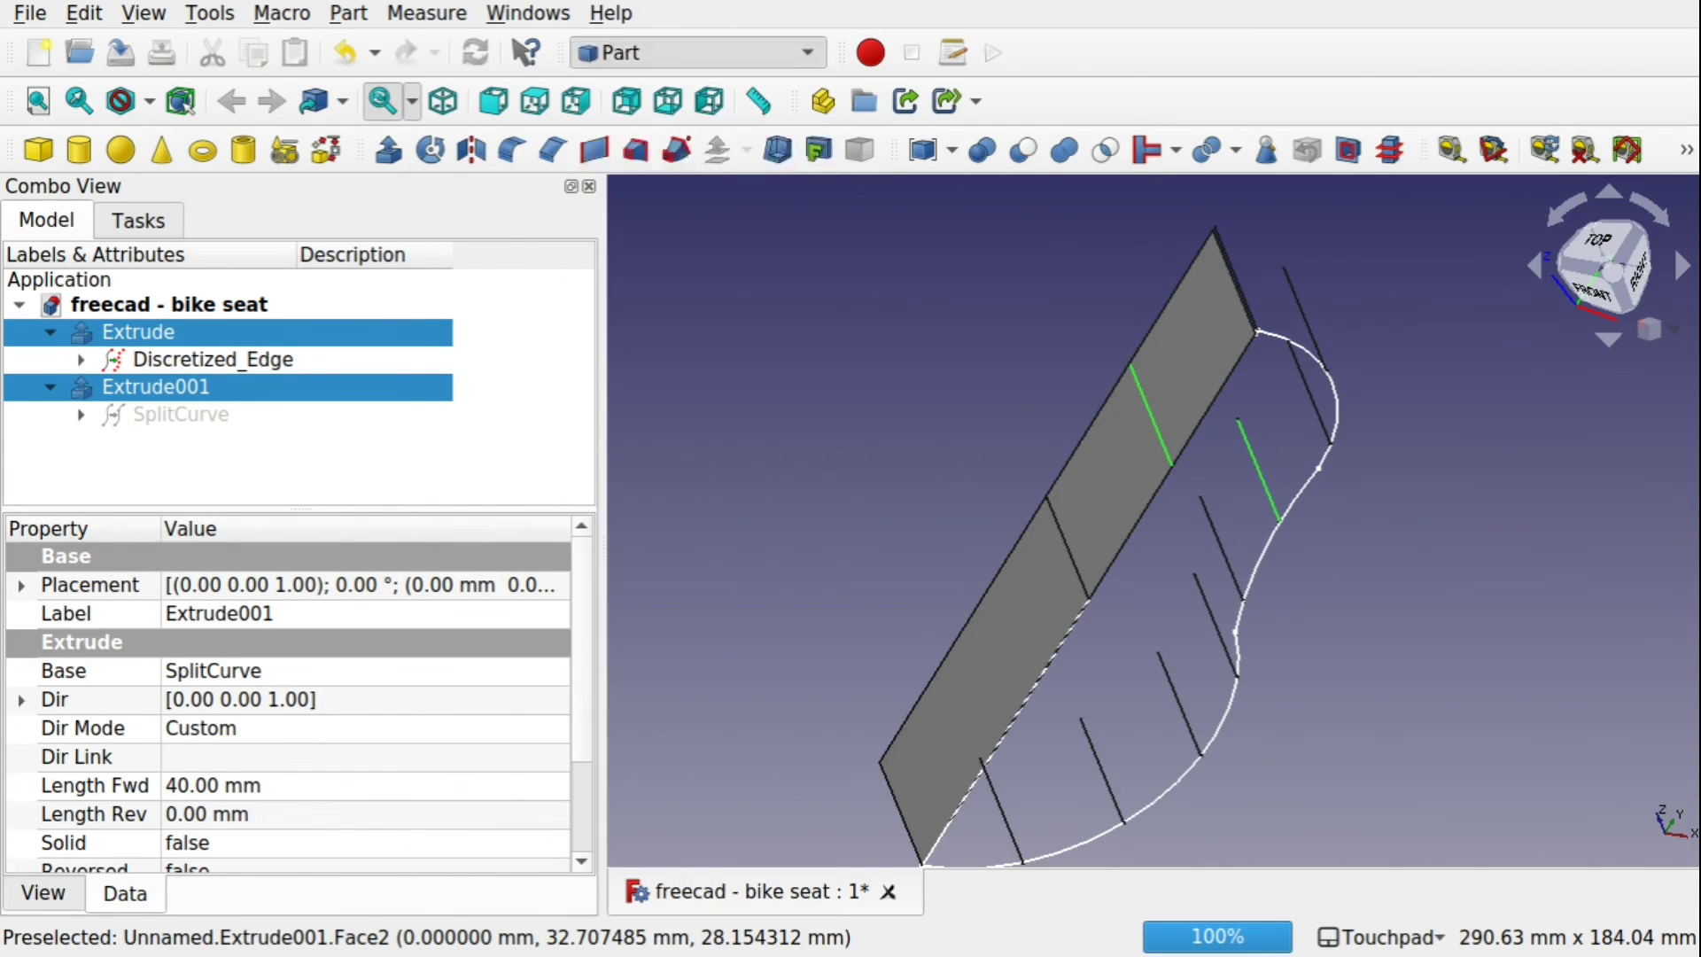
left_click(408, 152)
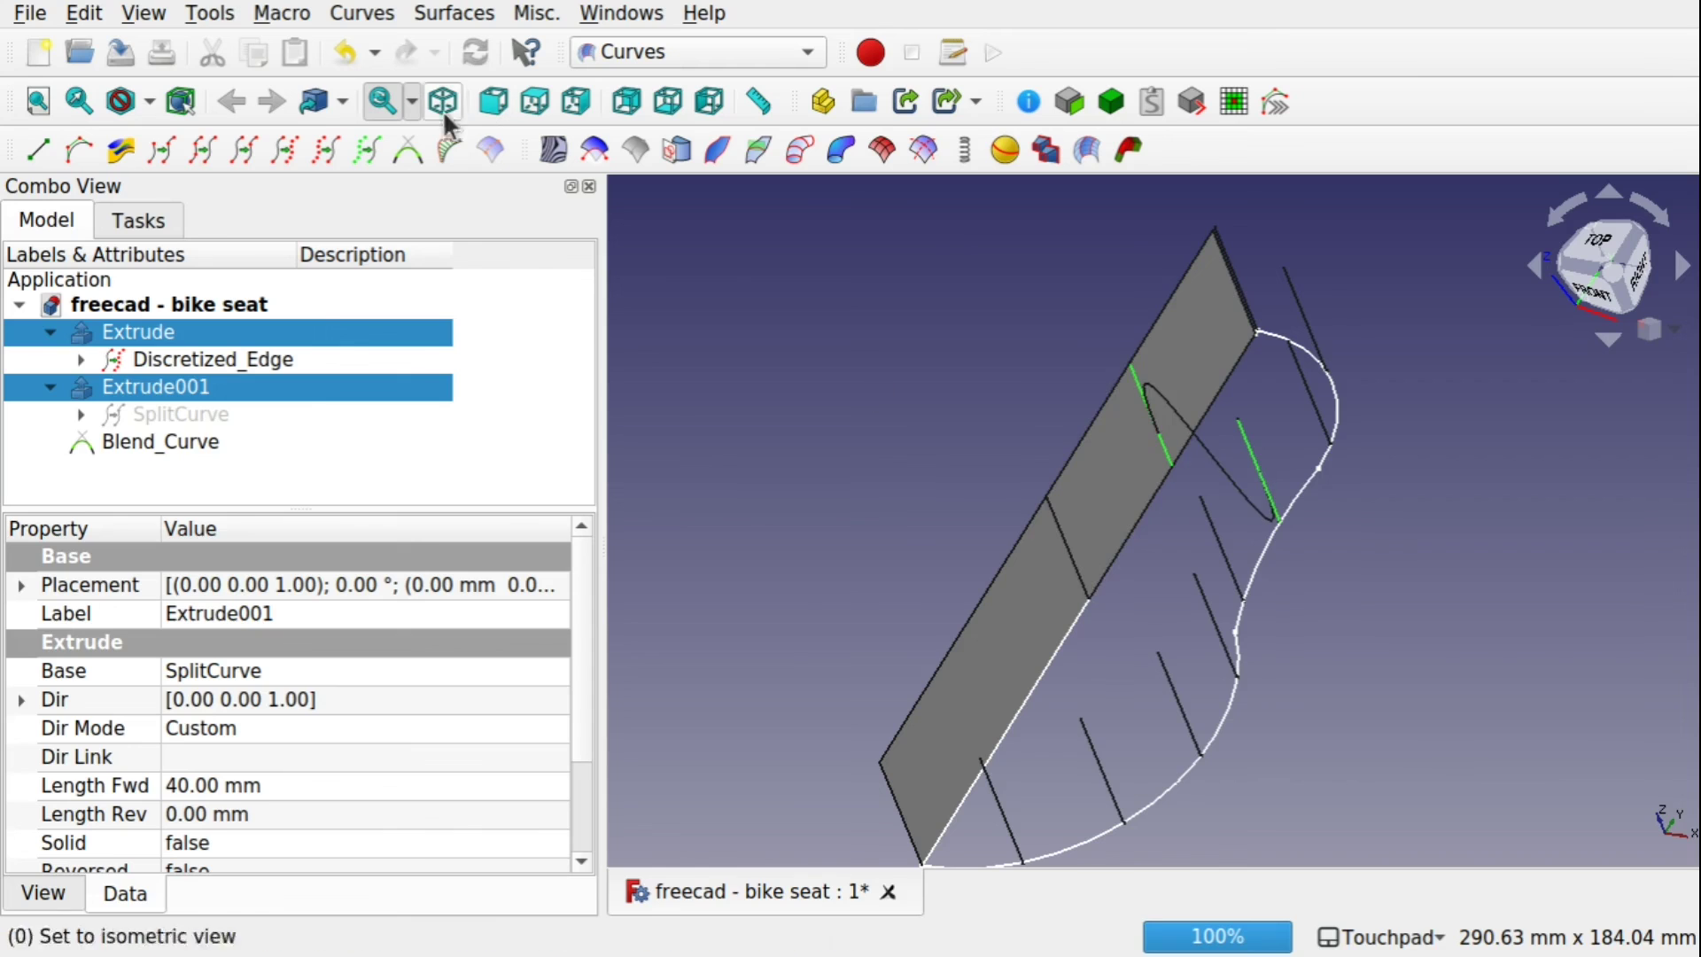
Set the blend curve's Continuity1 to C0 and Parameter1 to 40 mm so it starts at the centre surface's upper edge
left_click(182, 442)
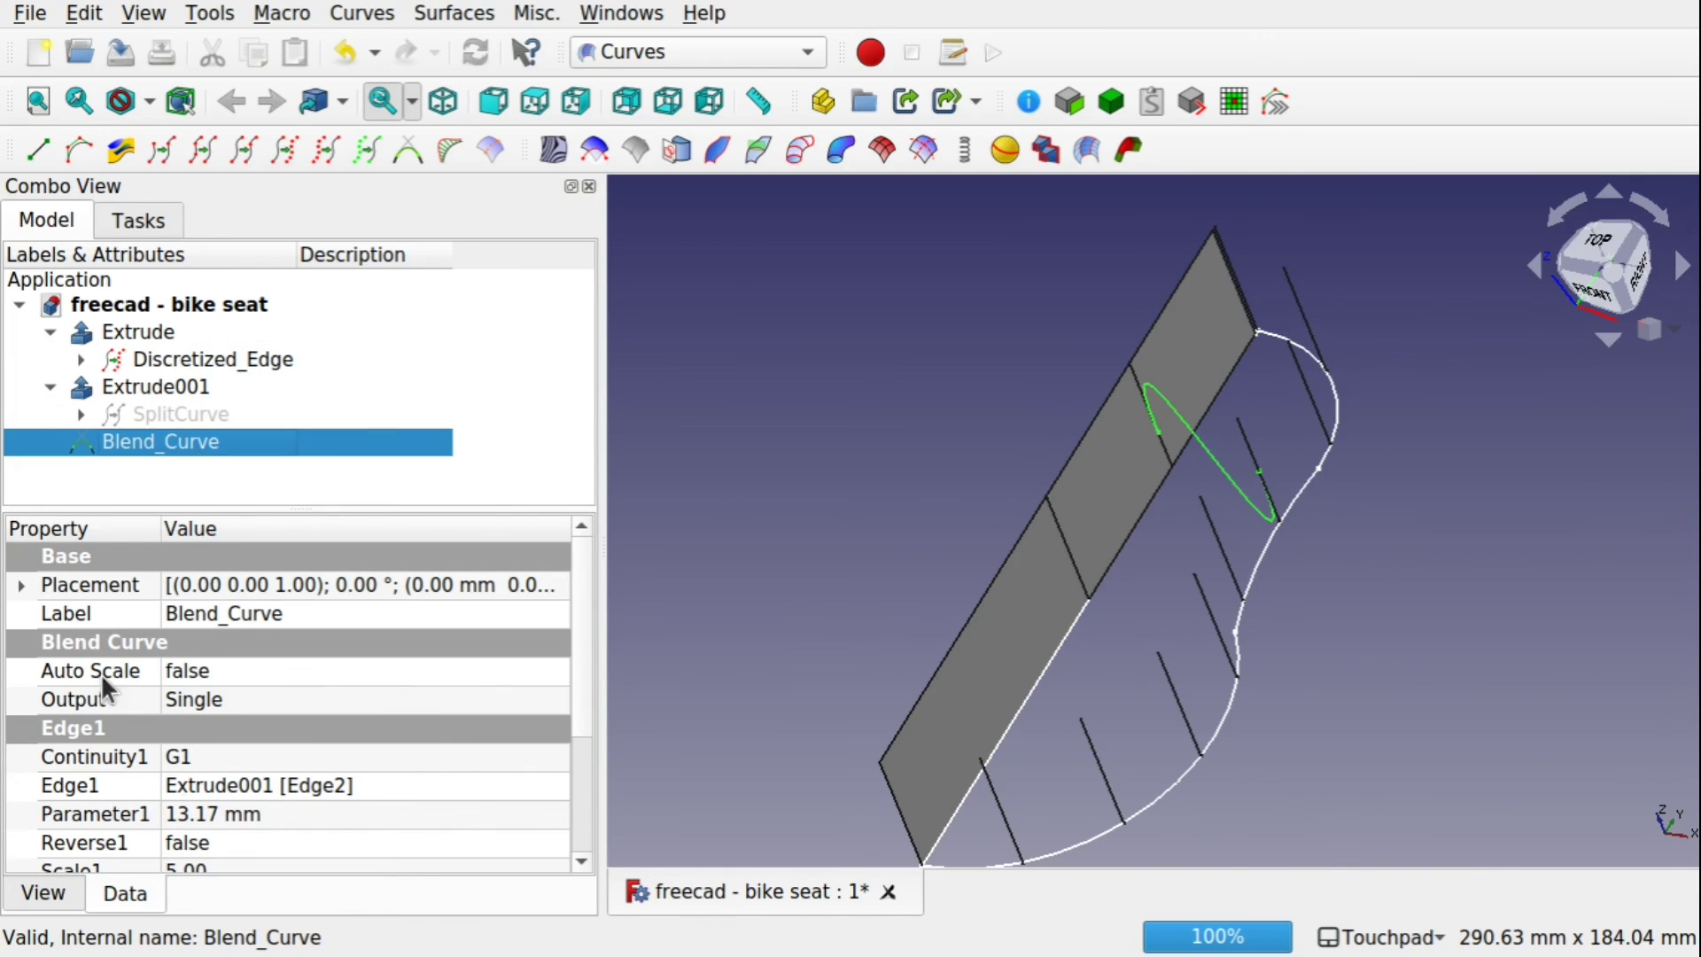
left_click(249, 760)
left_click(258, 758)
left_click(257, 735)
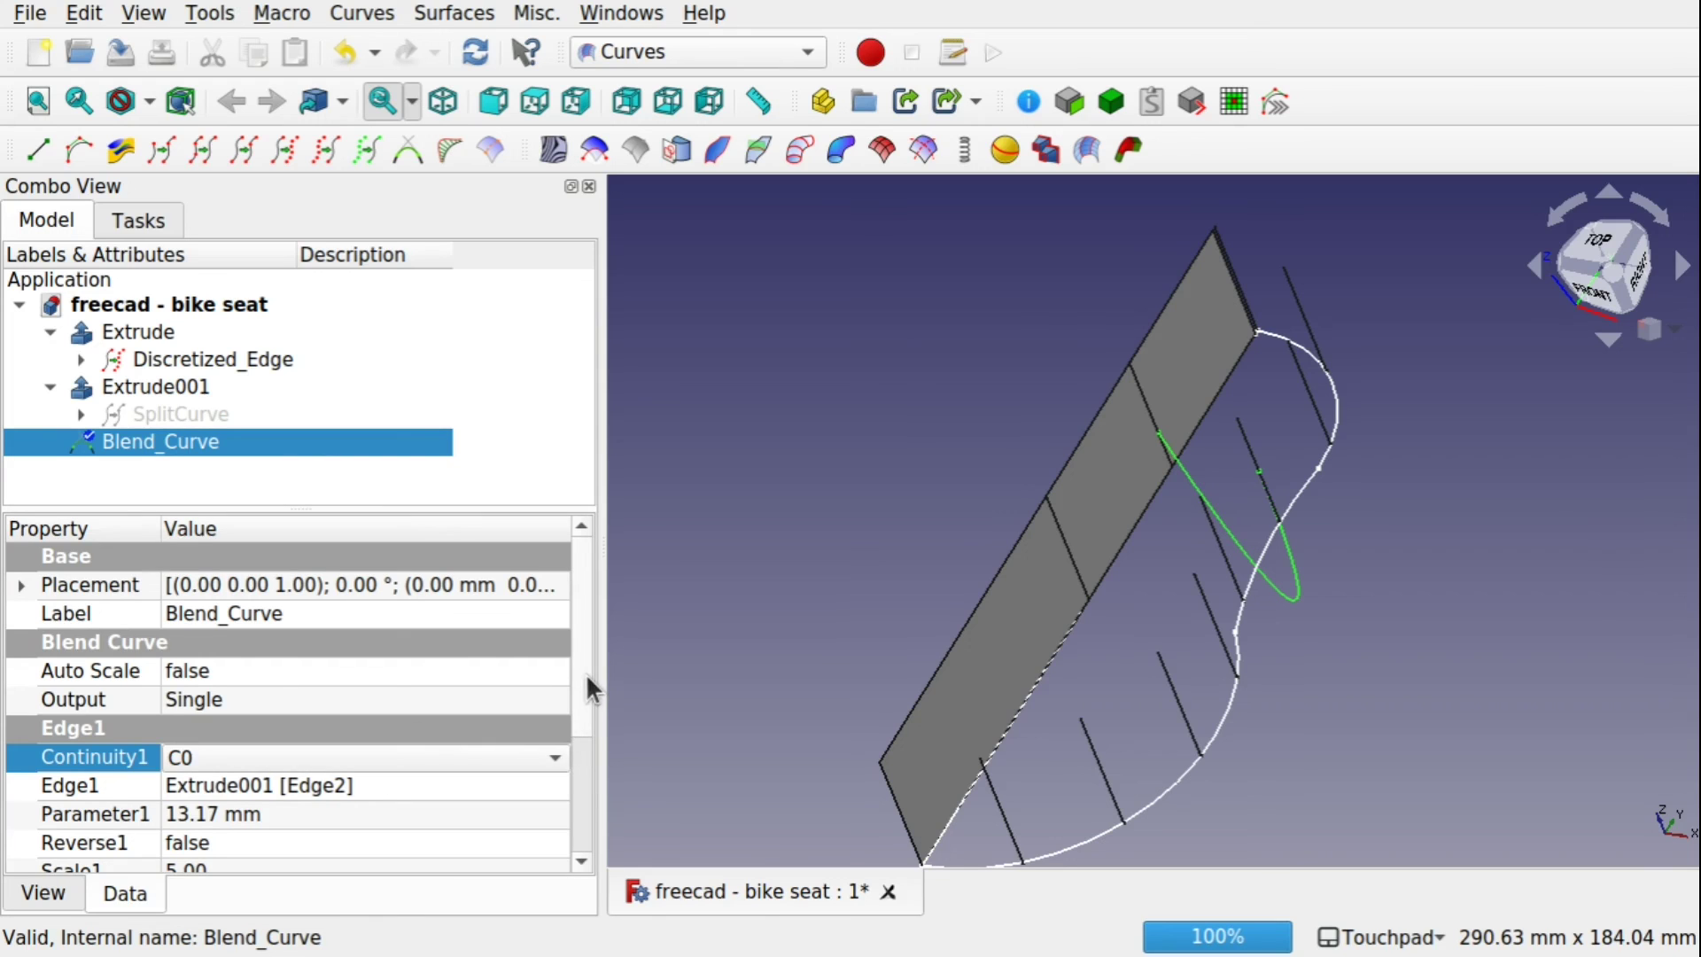
left_click_drag(586, 674, 584, 796)
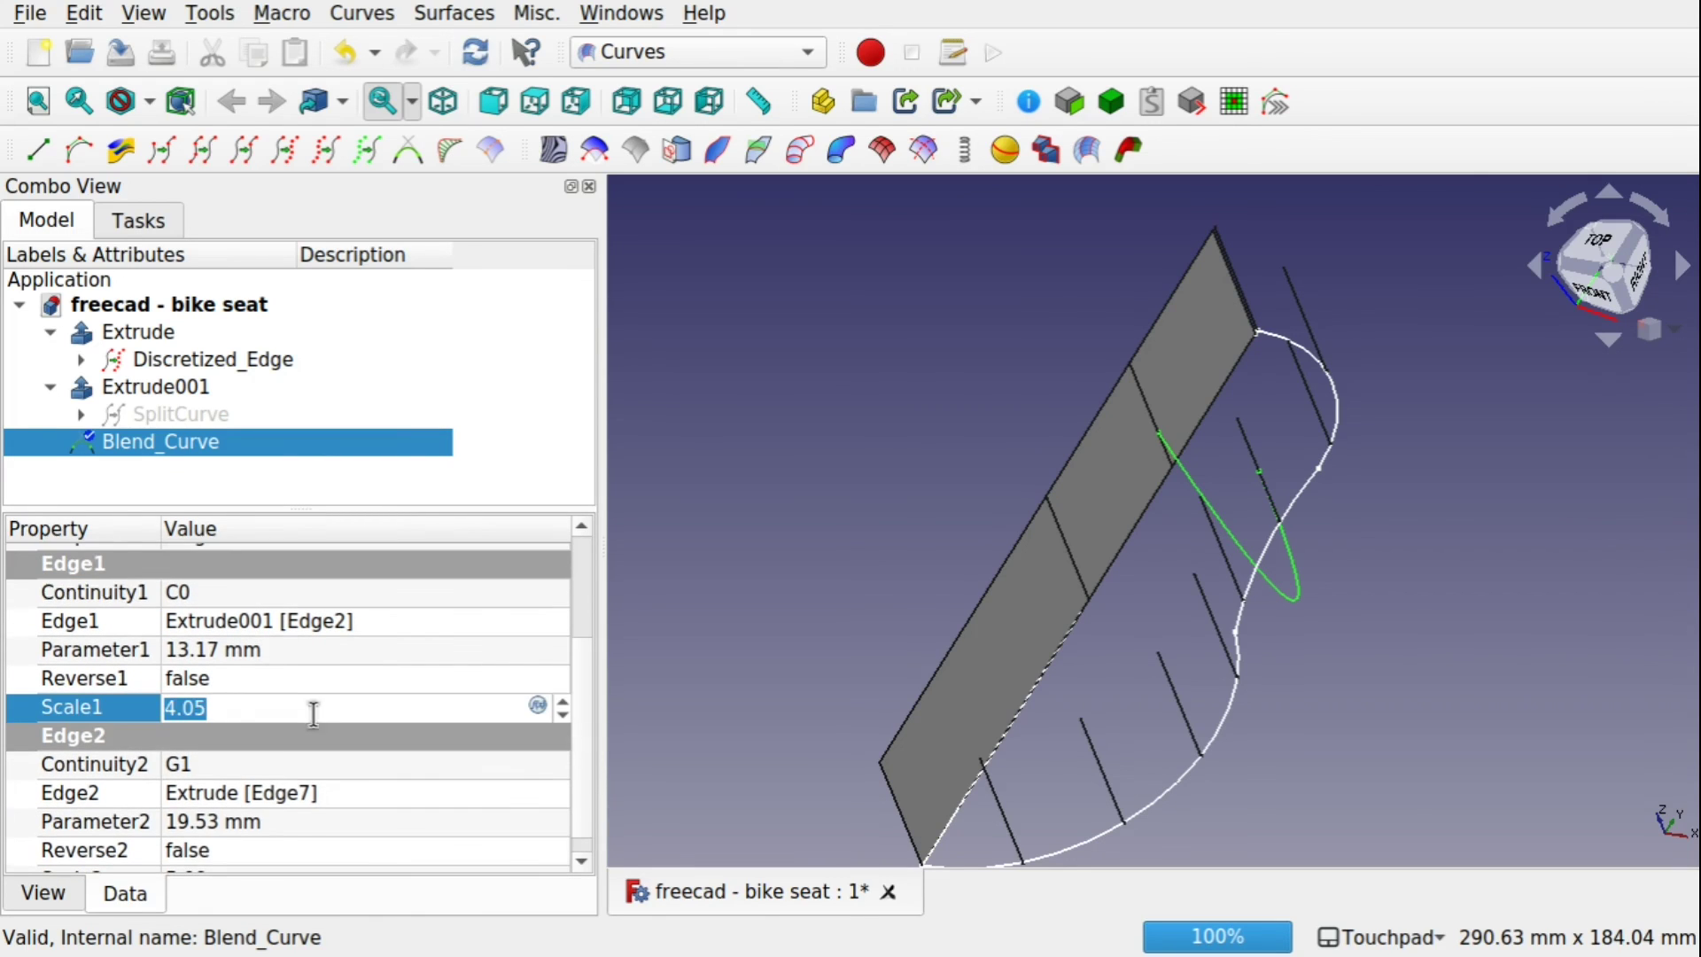
left_click(313, 651)
left_click(313, 651)
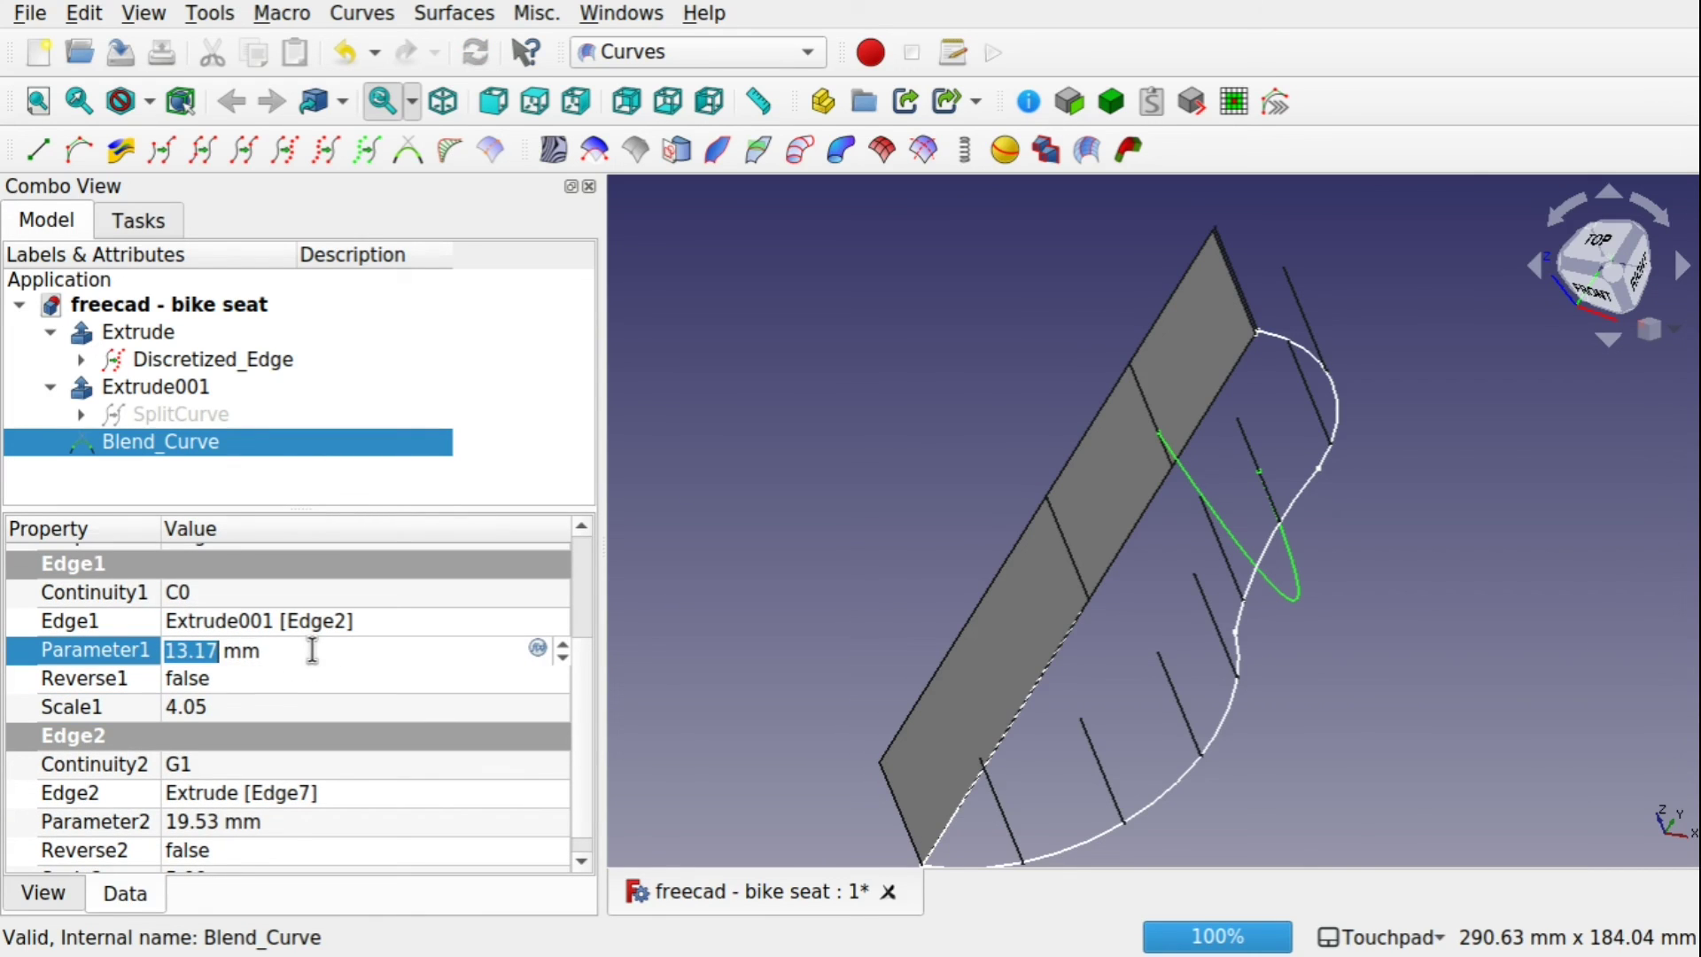
type("0")
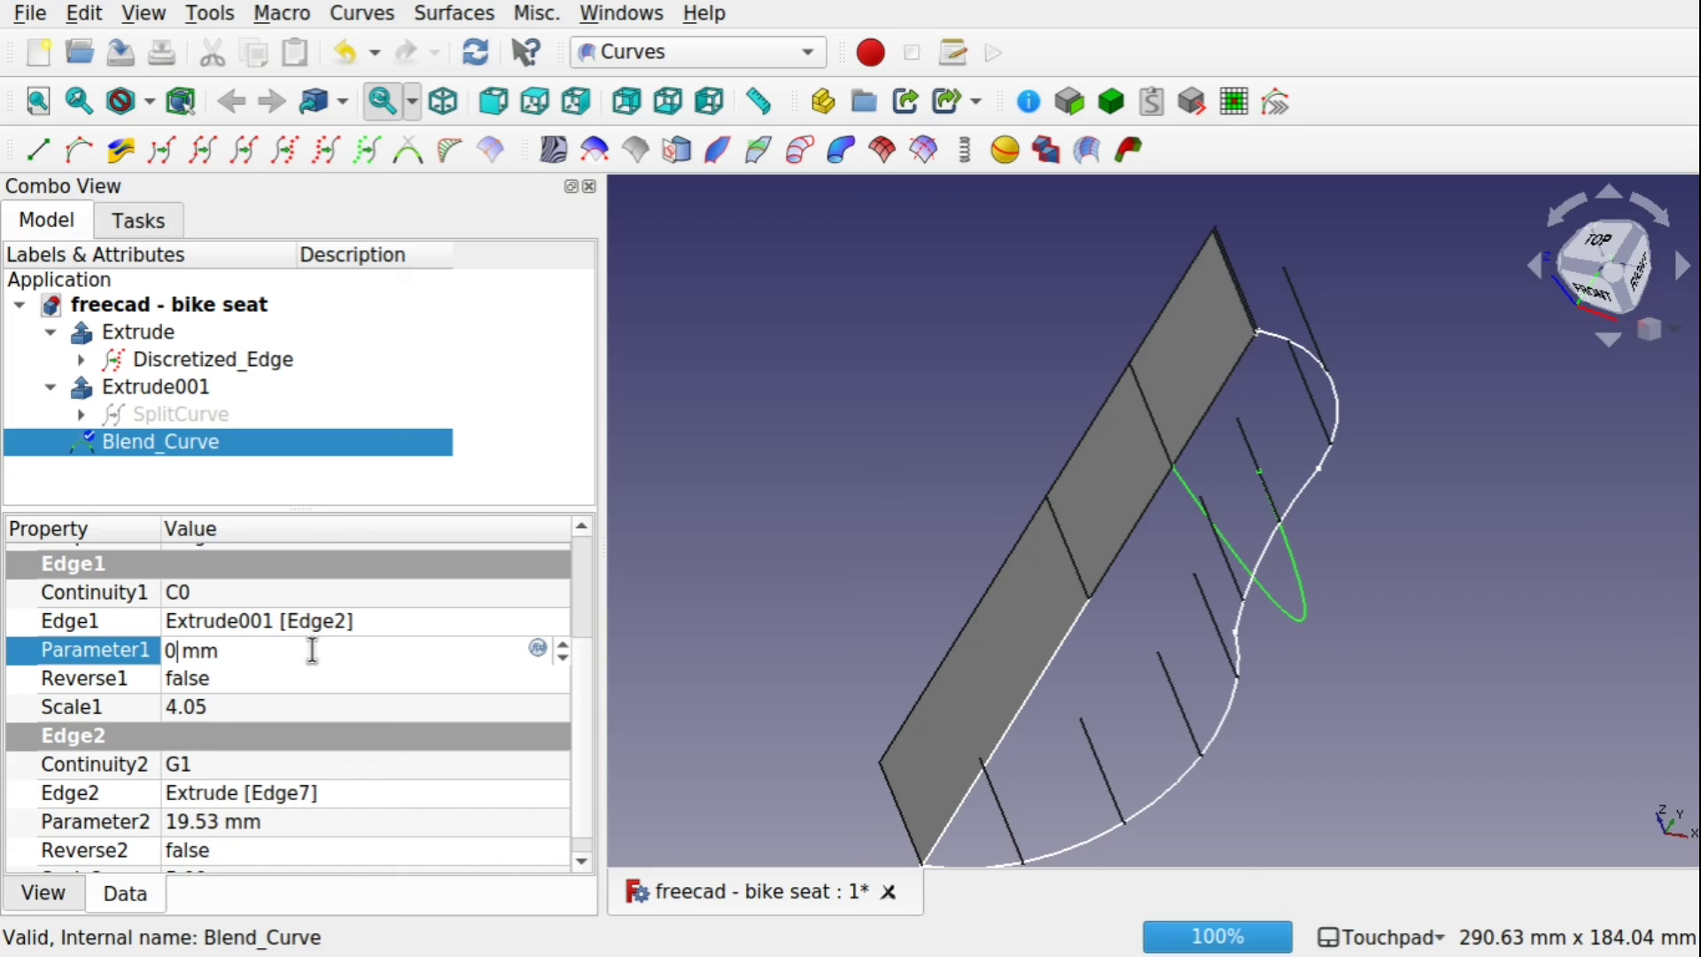
type("4")
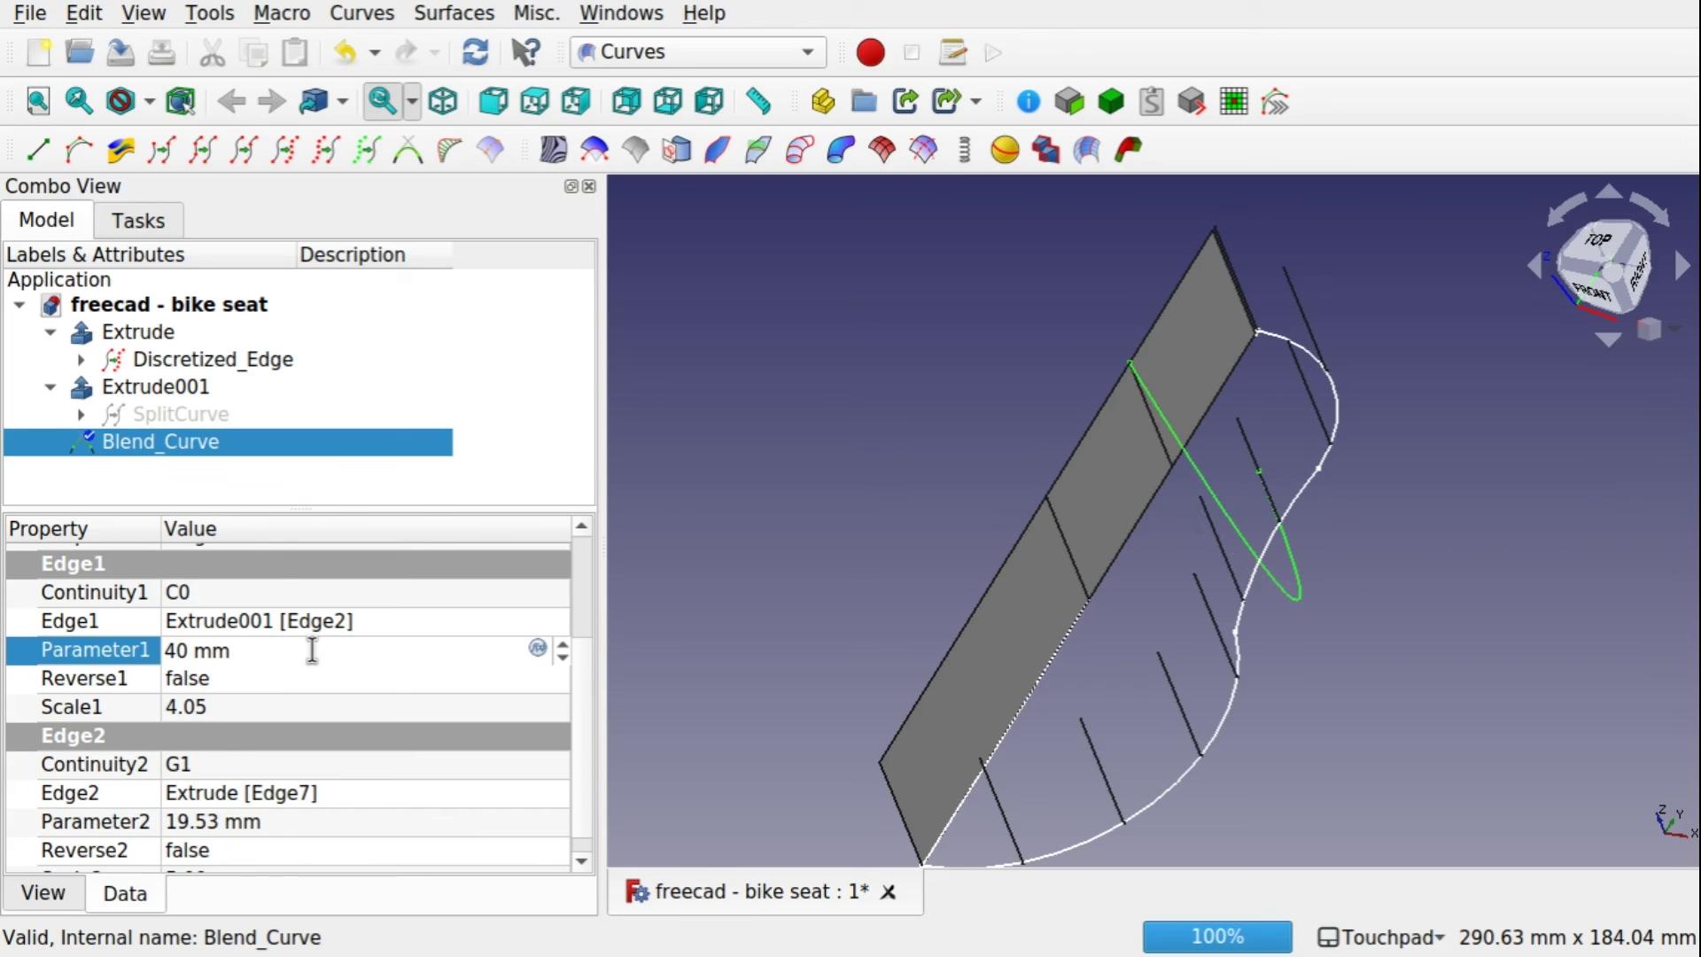
Set the blend curve's Continuity2 to C0 and Parameter2 to 0 mm so it ends on the sketch outline
left_click(250, 755)
left_click(242, 751)
left_click(251, 734)
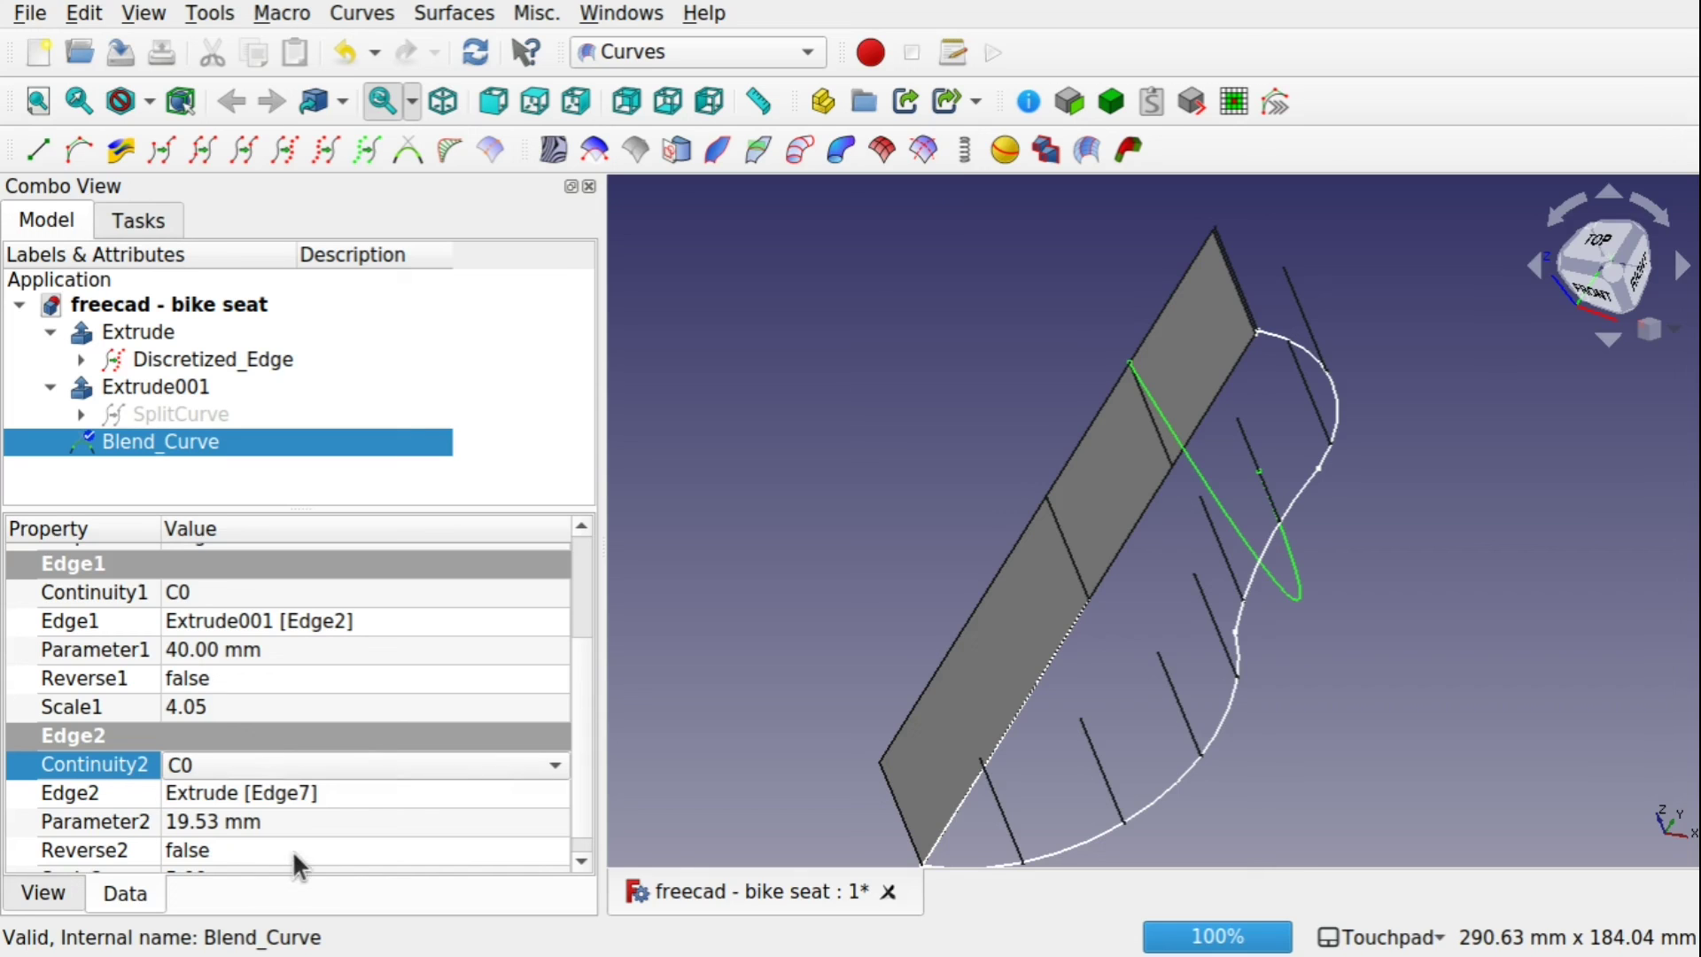
left_click(364, 821)
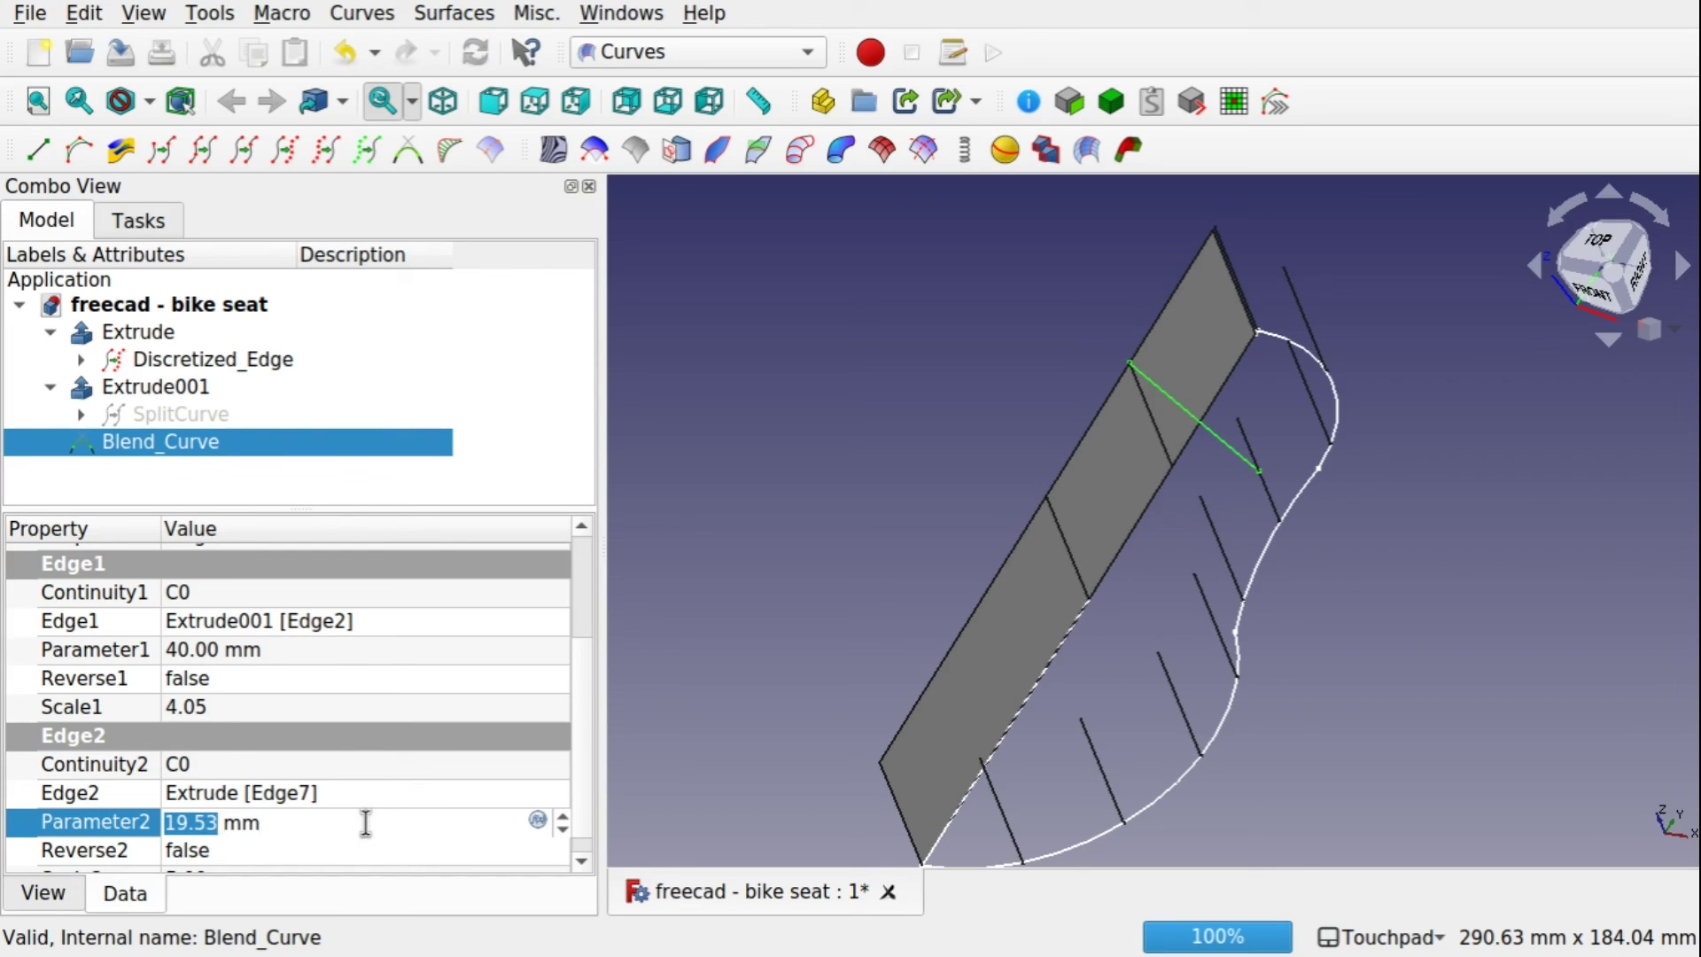
type("0")
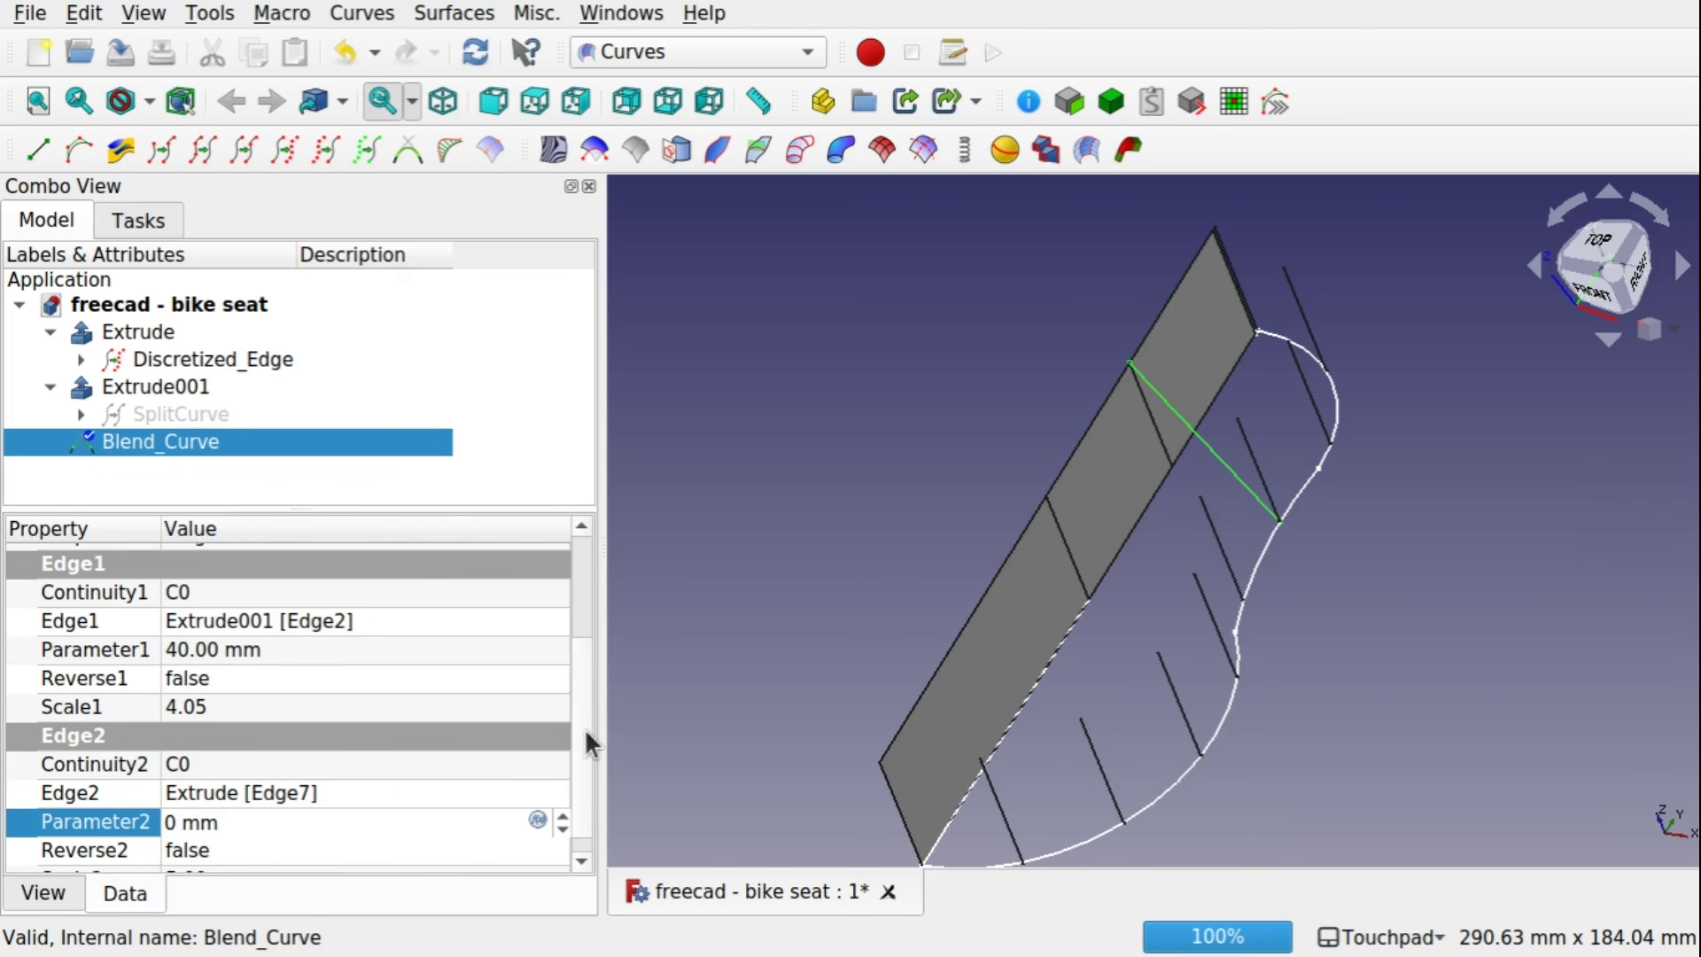
Change the blend curve's Continuity2 to G1 and adjust Scale2 to -2.15 for an upward-arching profile
scroll(585, 762, "down", 1)
left_click(291, 854)
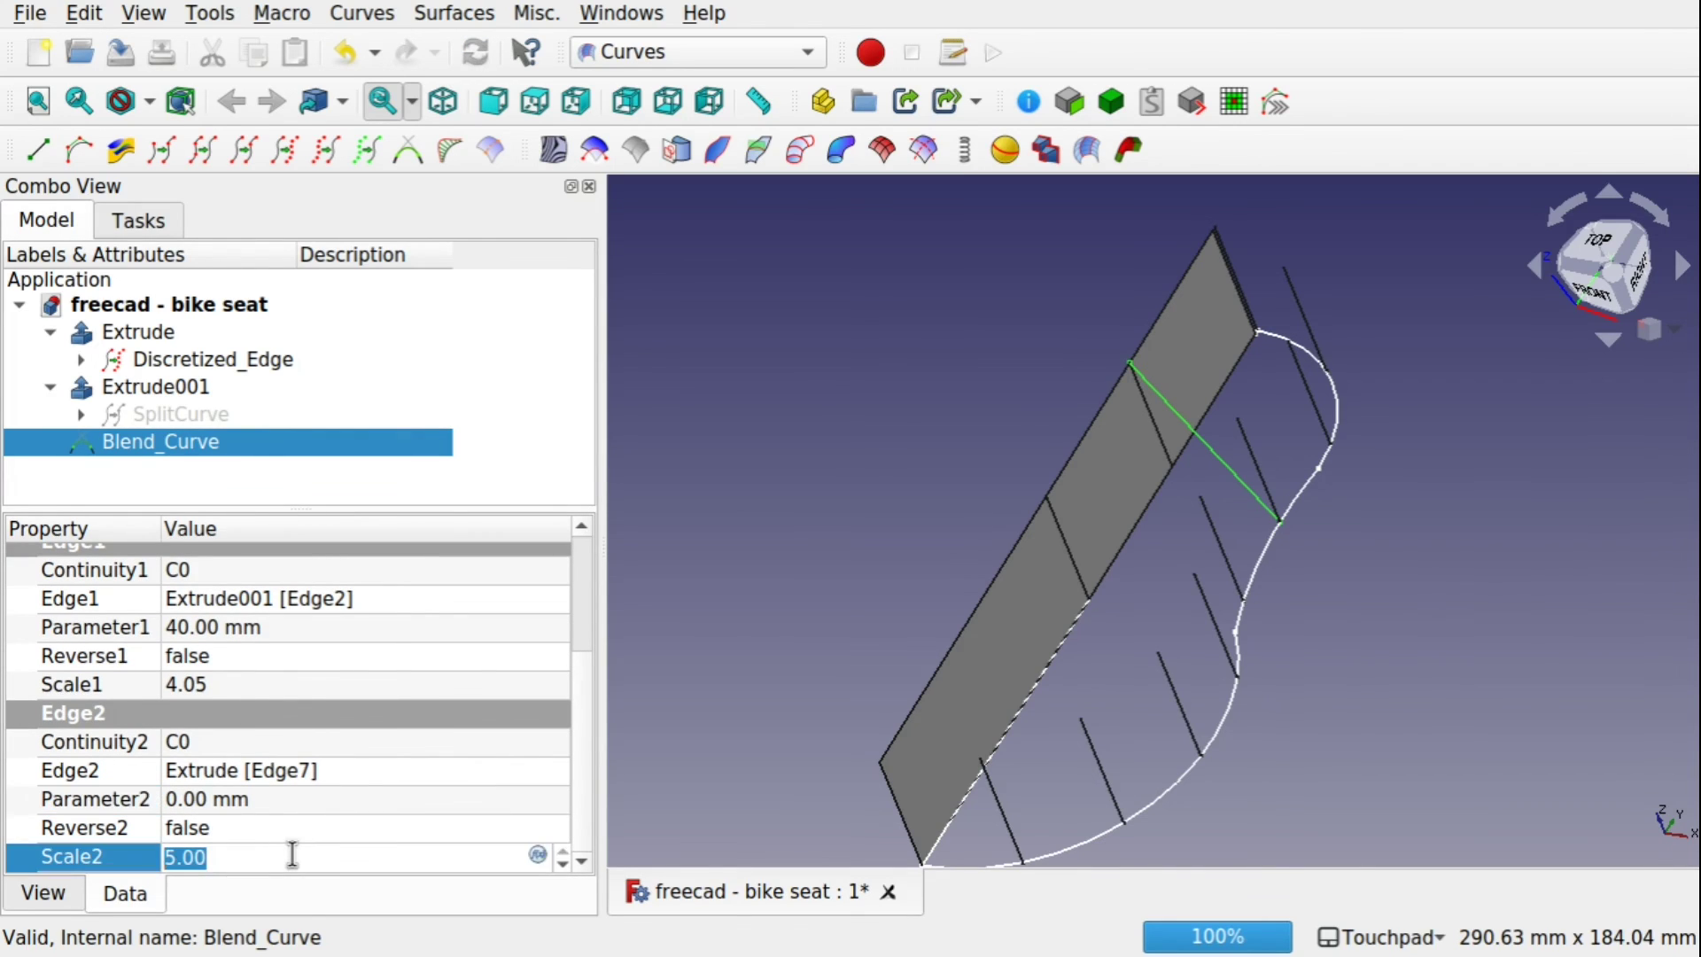
left_click(247, 741)
left_click(257, 736)
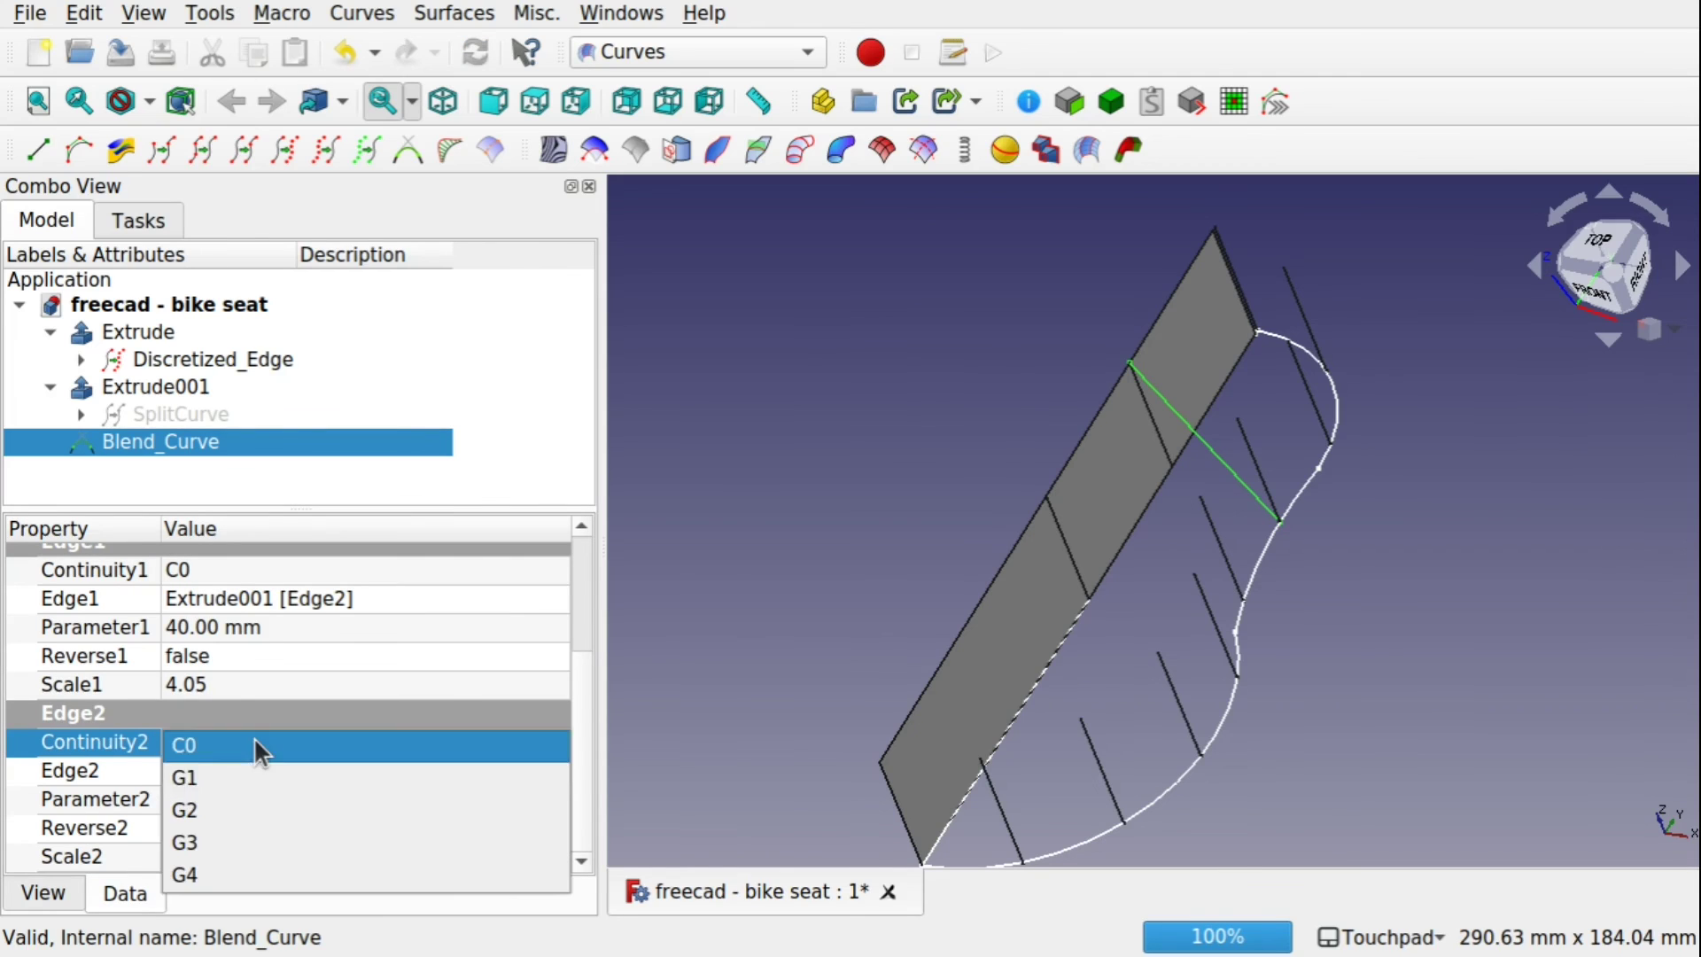
left_click(231, 778)
left_click(262, 855)
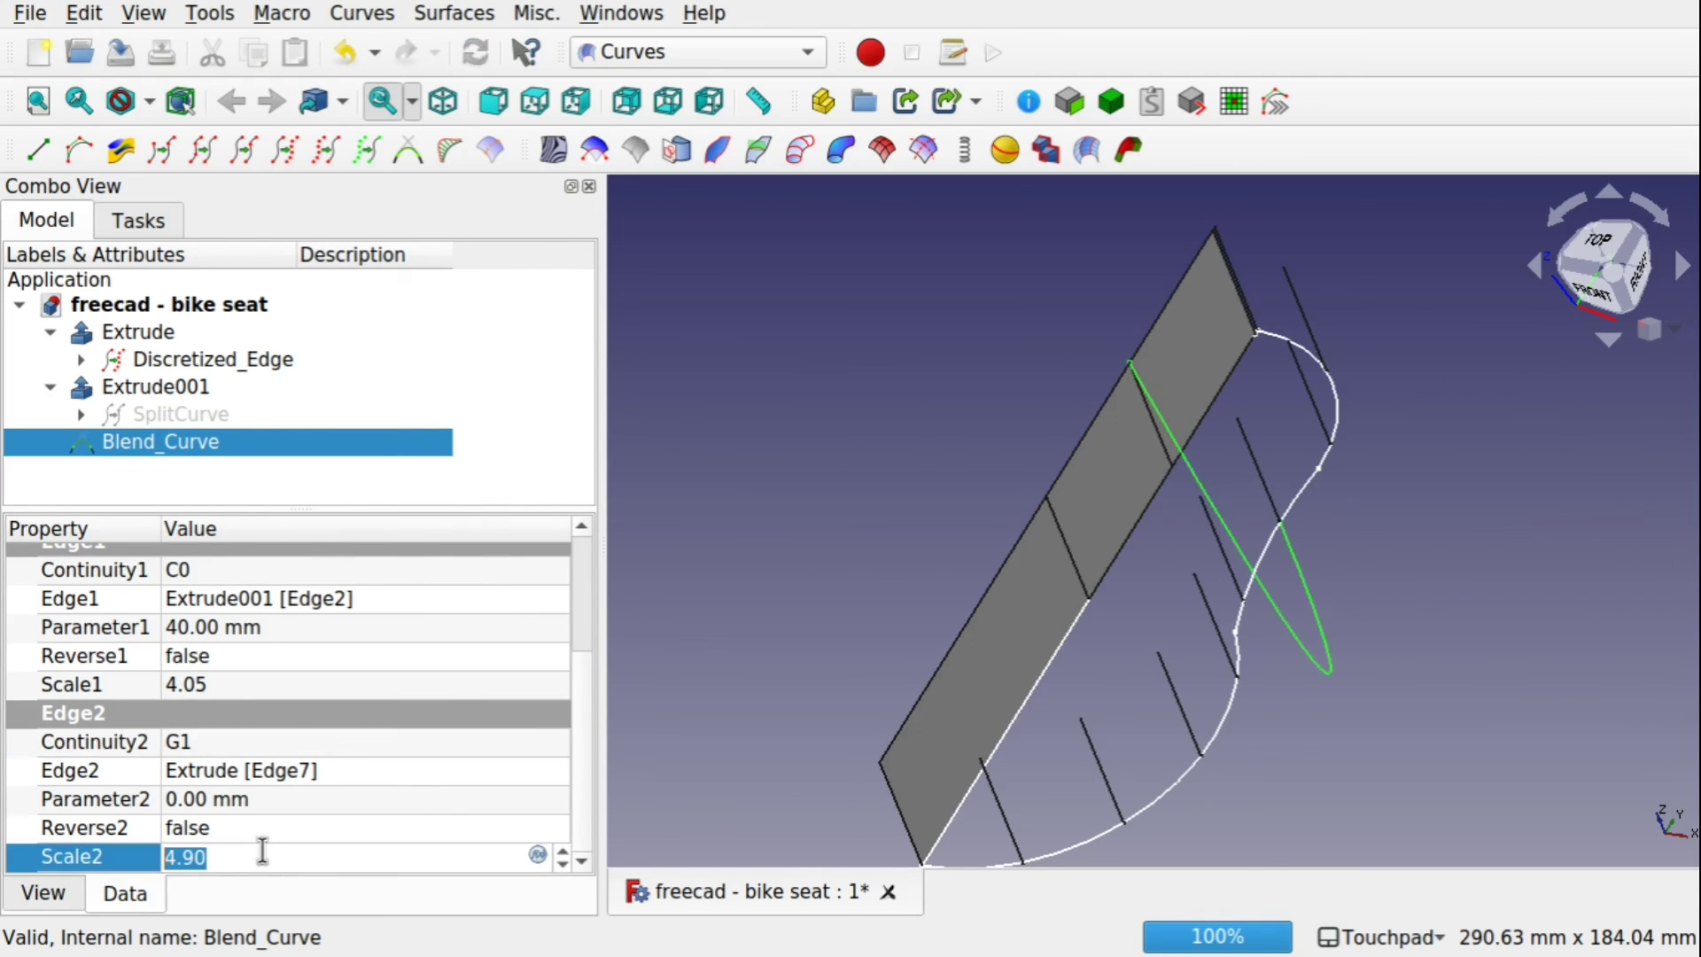
scroll(262, 850, "up", 1)
scroll(262, 850, "down", 20)
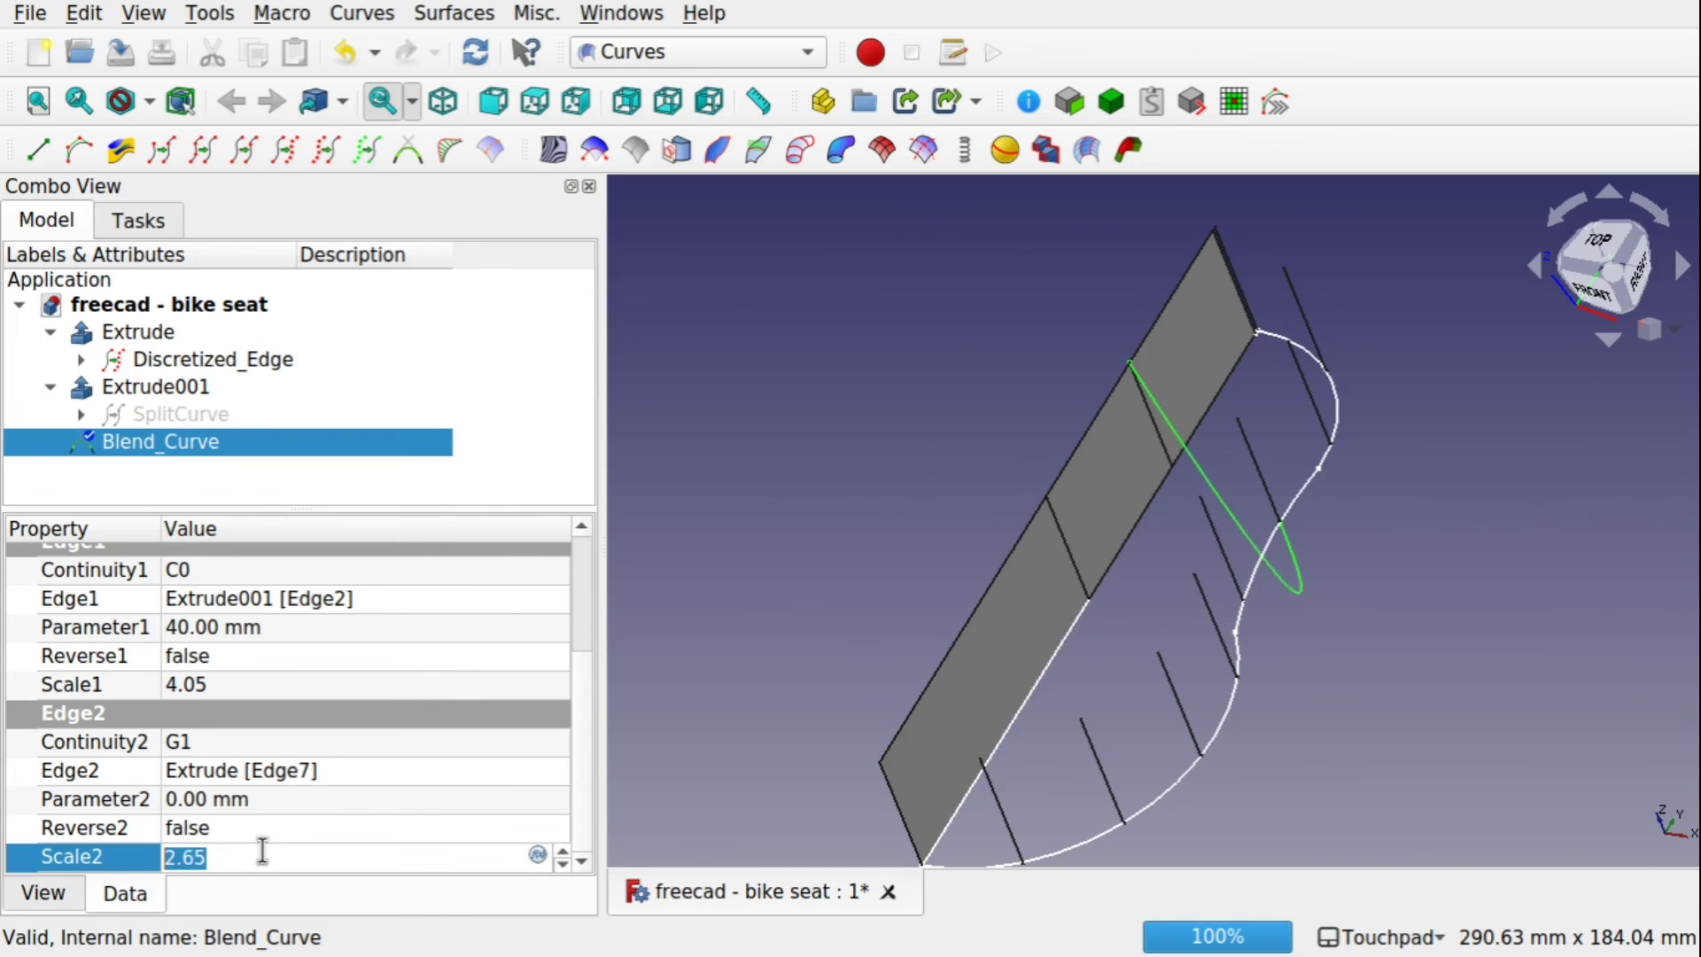
scroll(262, 850, "down", 20)
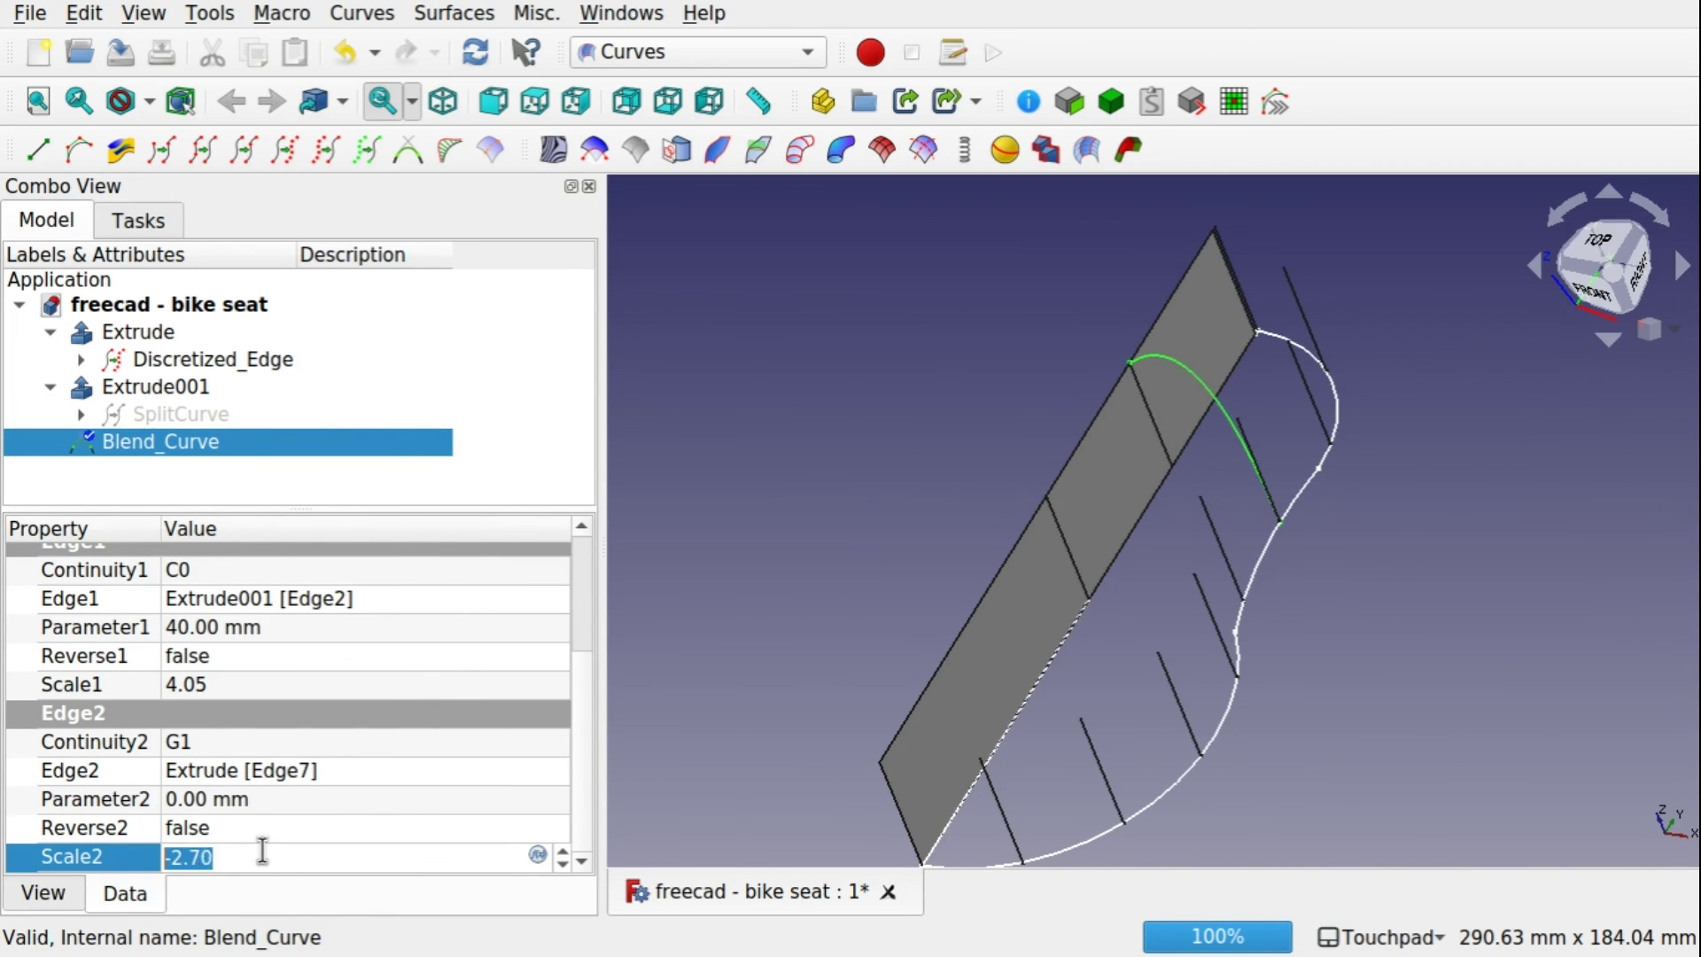
scroll(262, 850, "up", 11)
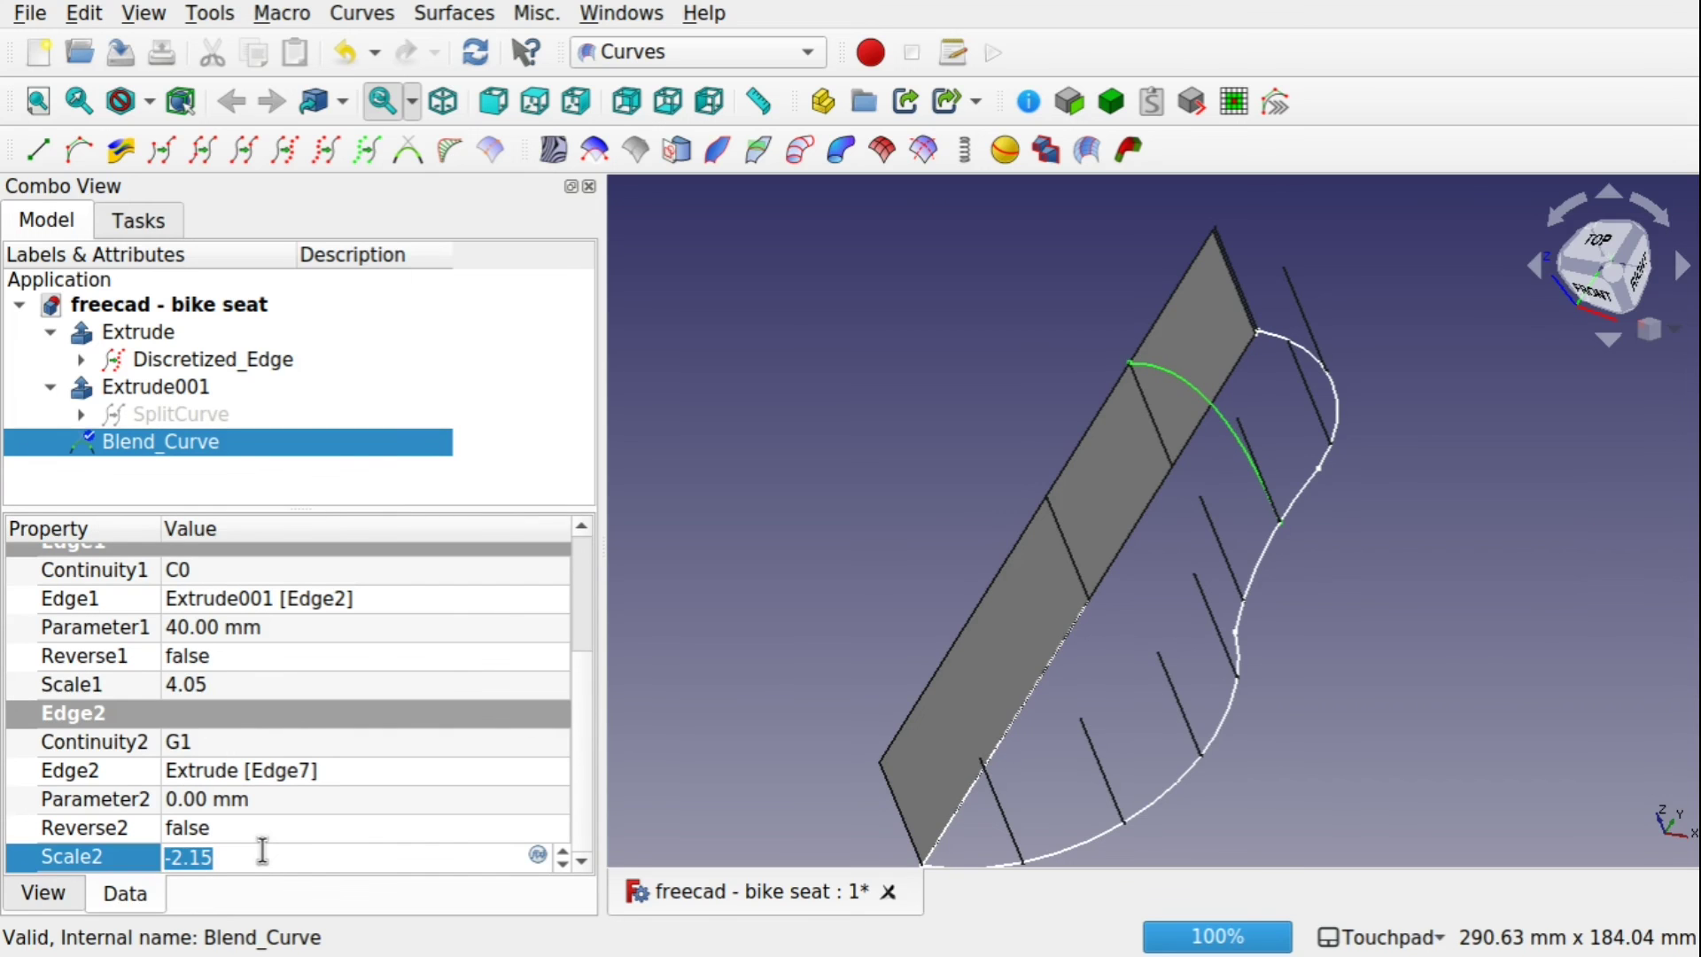
Move the SplitCurve's 25% split point along the centre edge to about 35.352%
left_click_drag(691, 708, 825, 727, "alt")
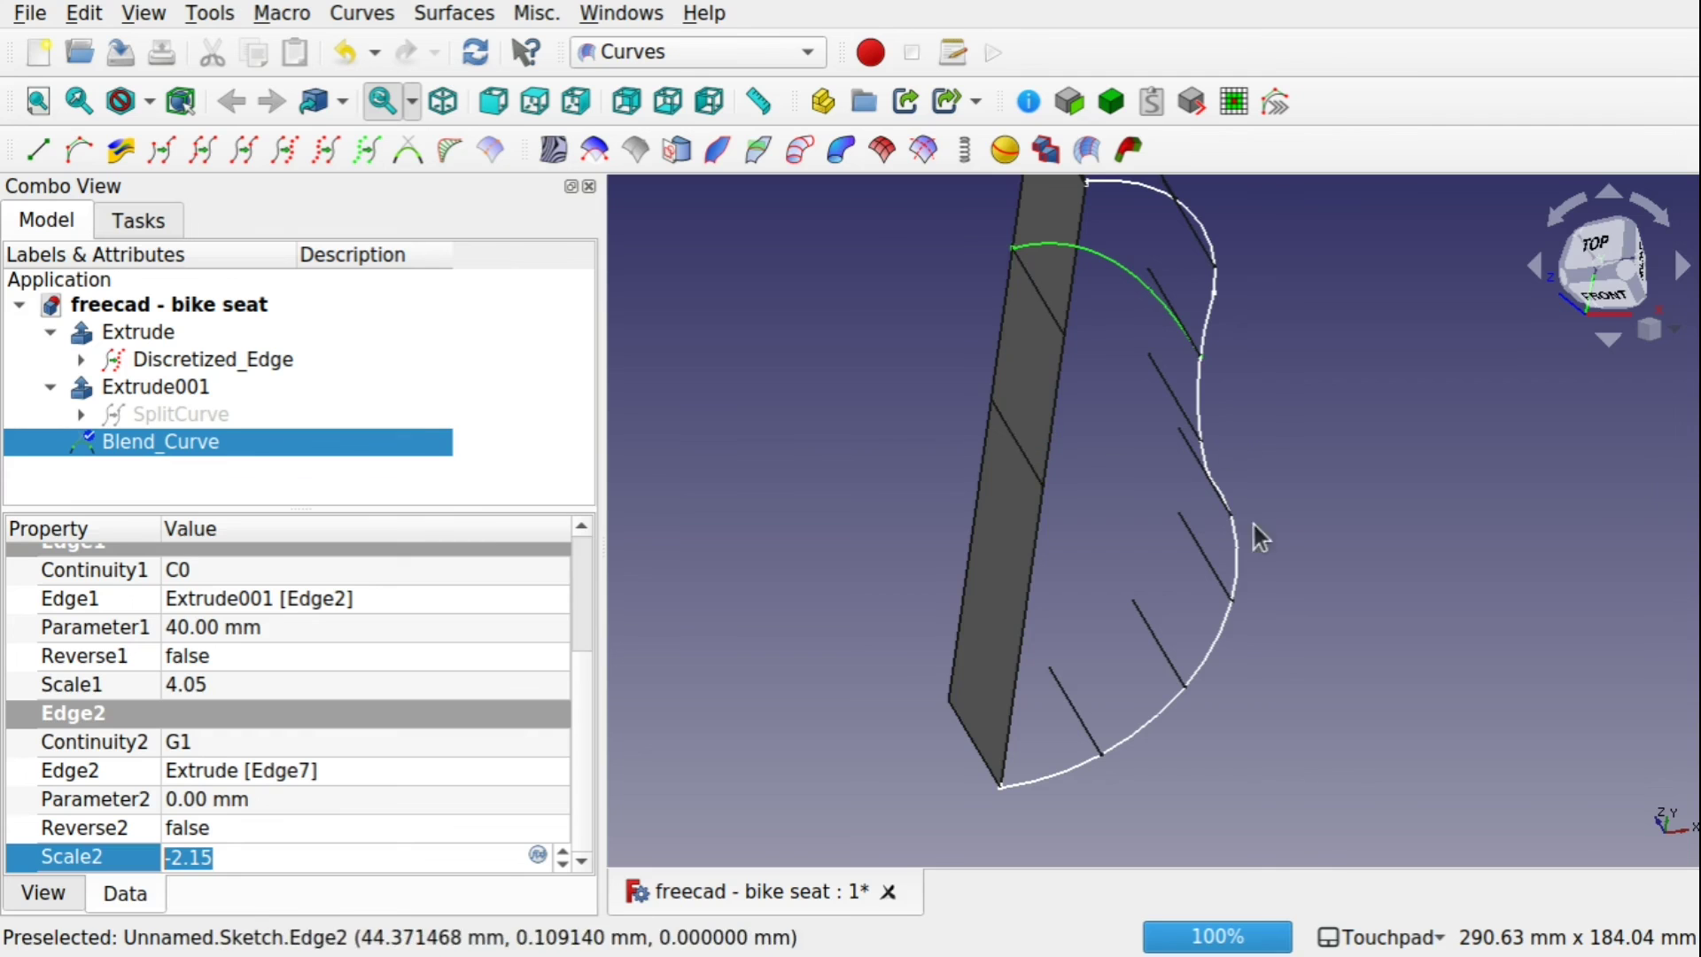
left_click_drag(1140, 390, 957, 601, "alt")
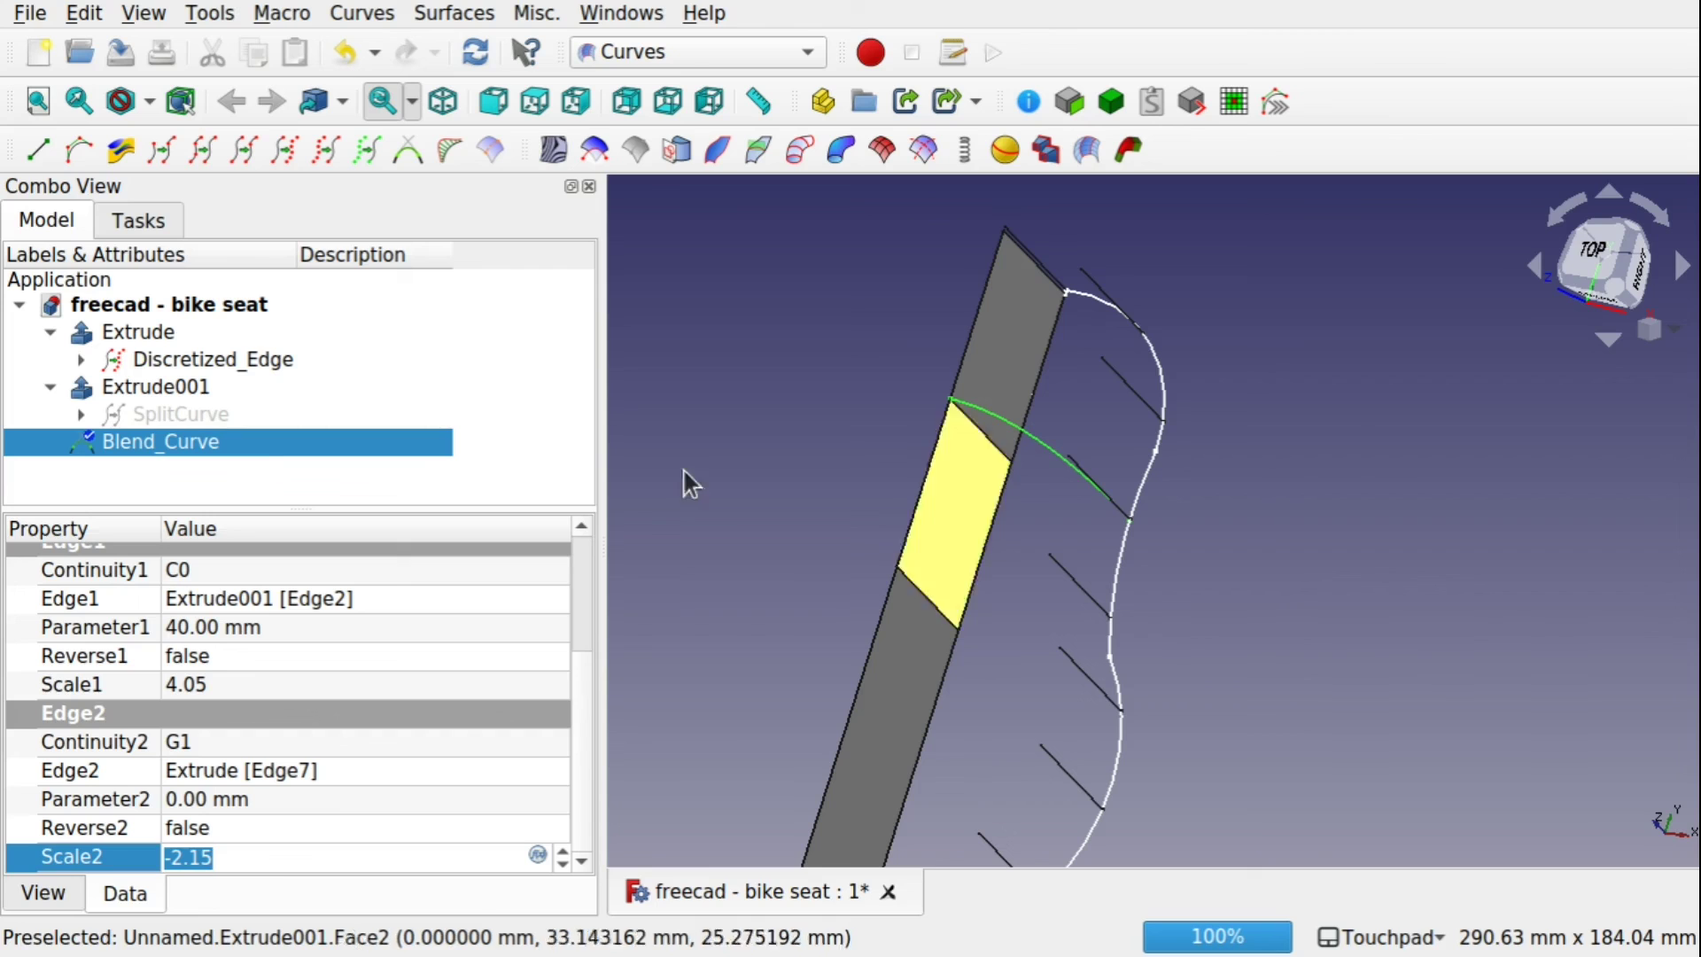
left_click(167, 413)
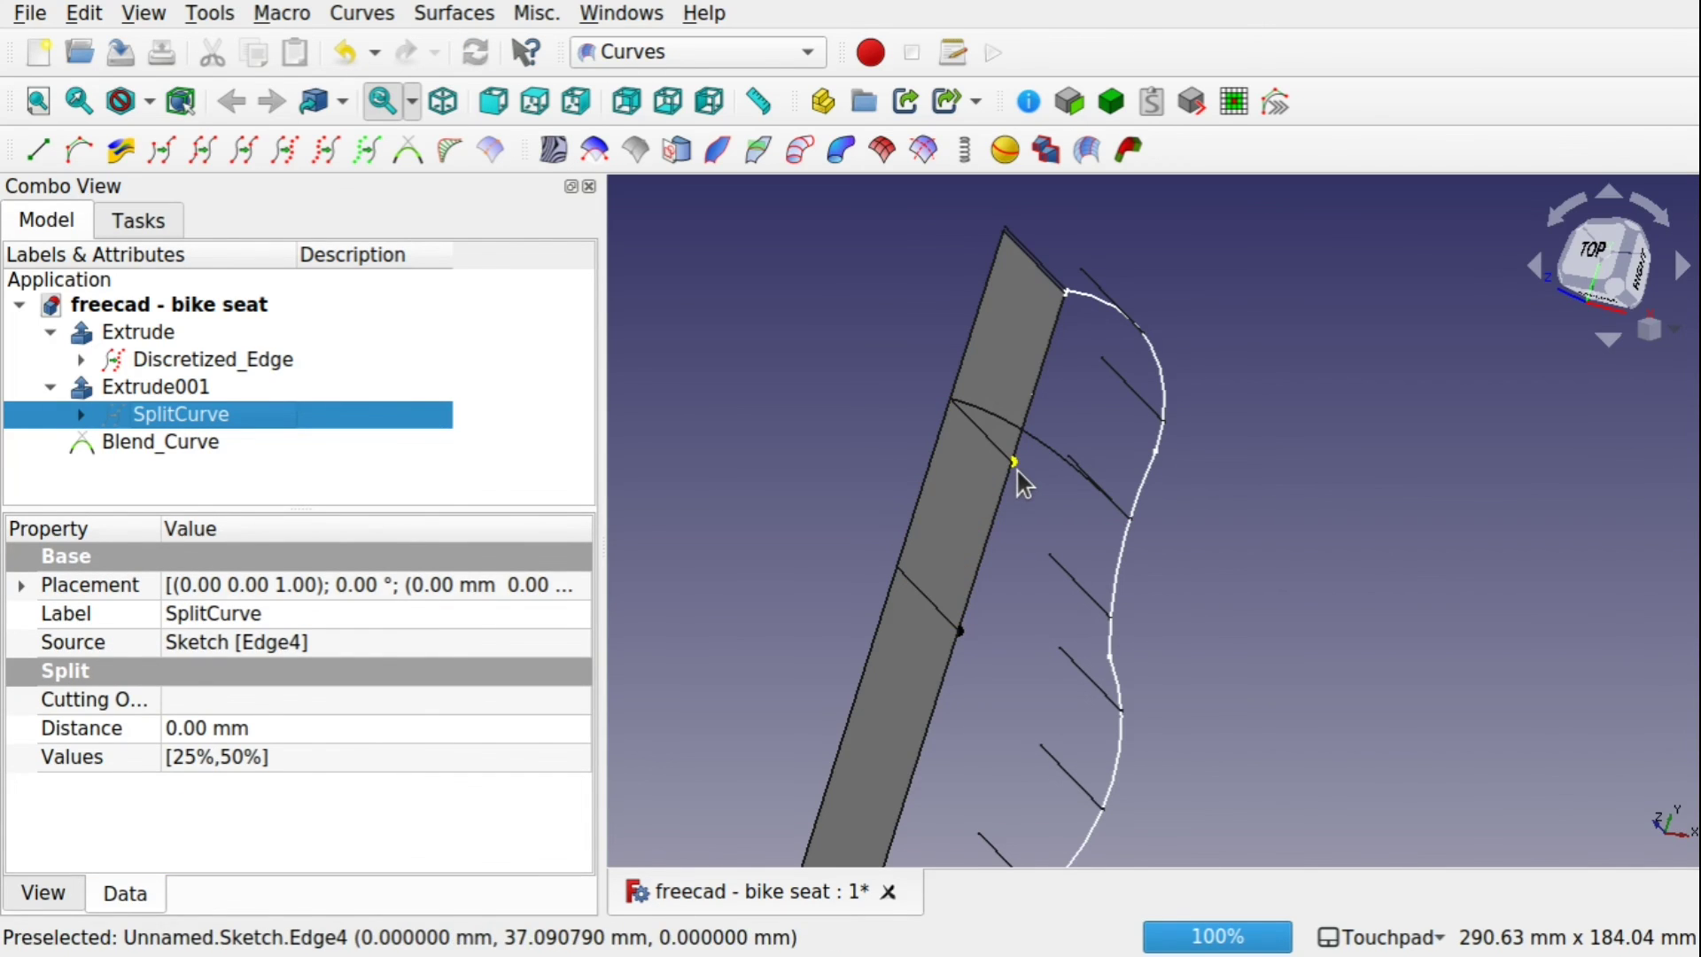
left_click(1017, 544)
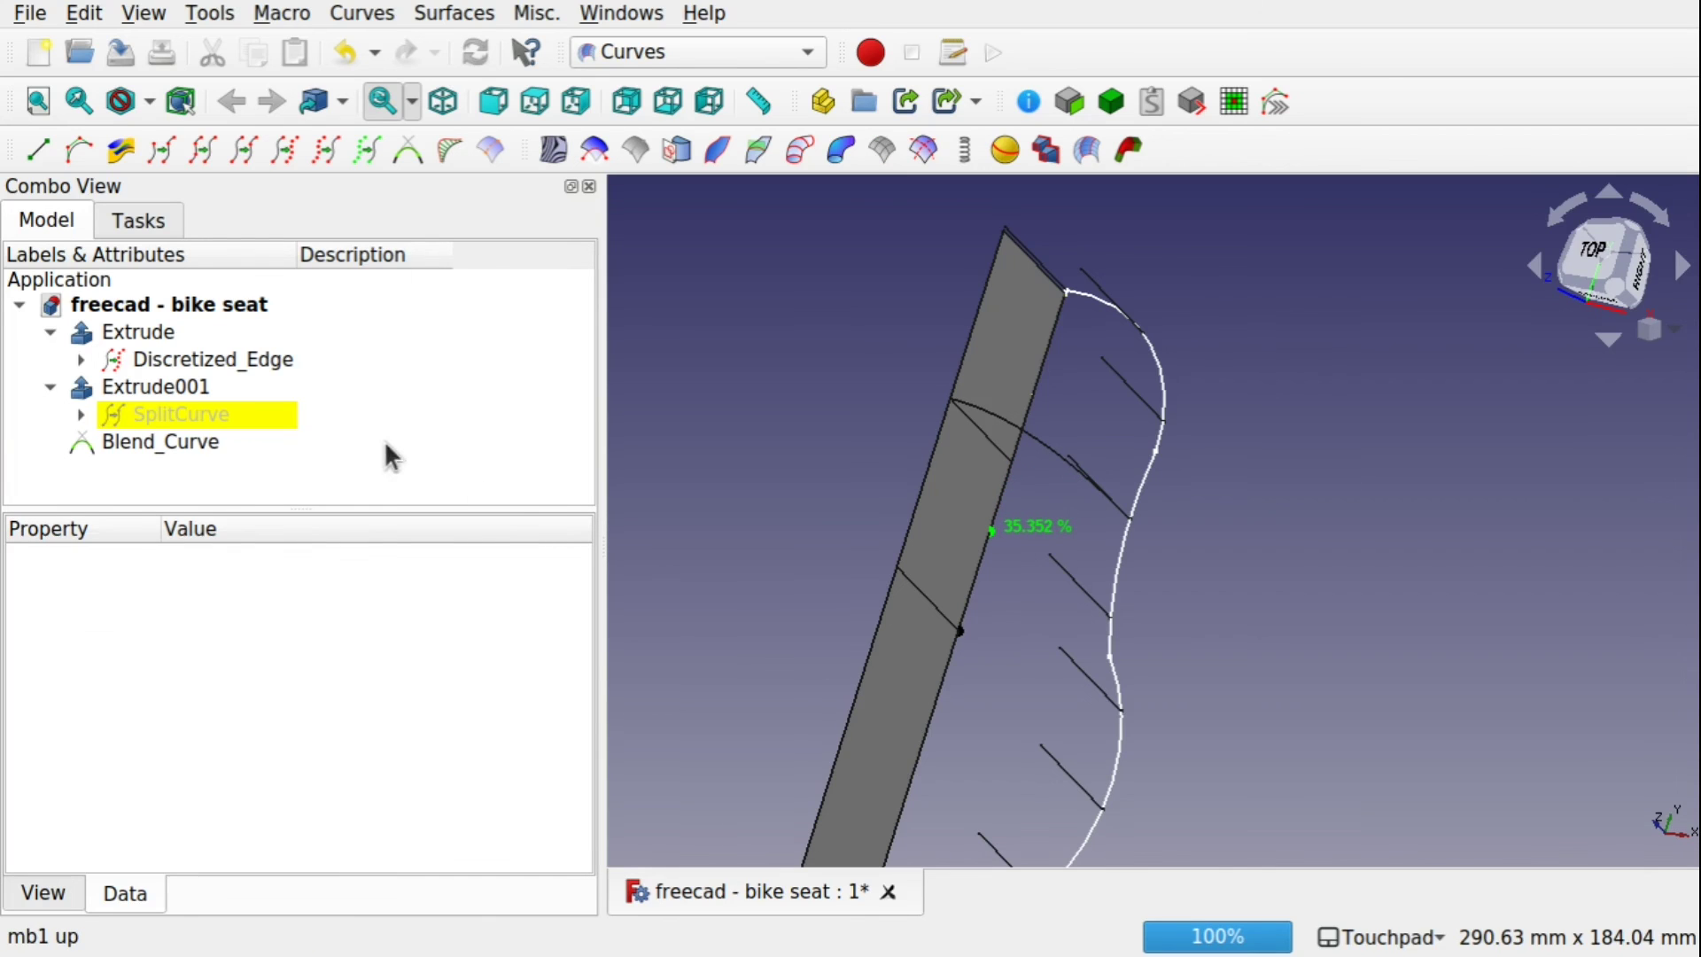
left_click(240, 413)
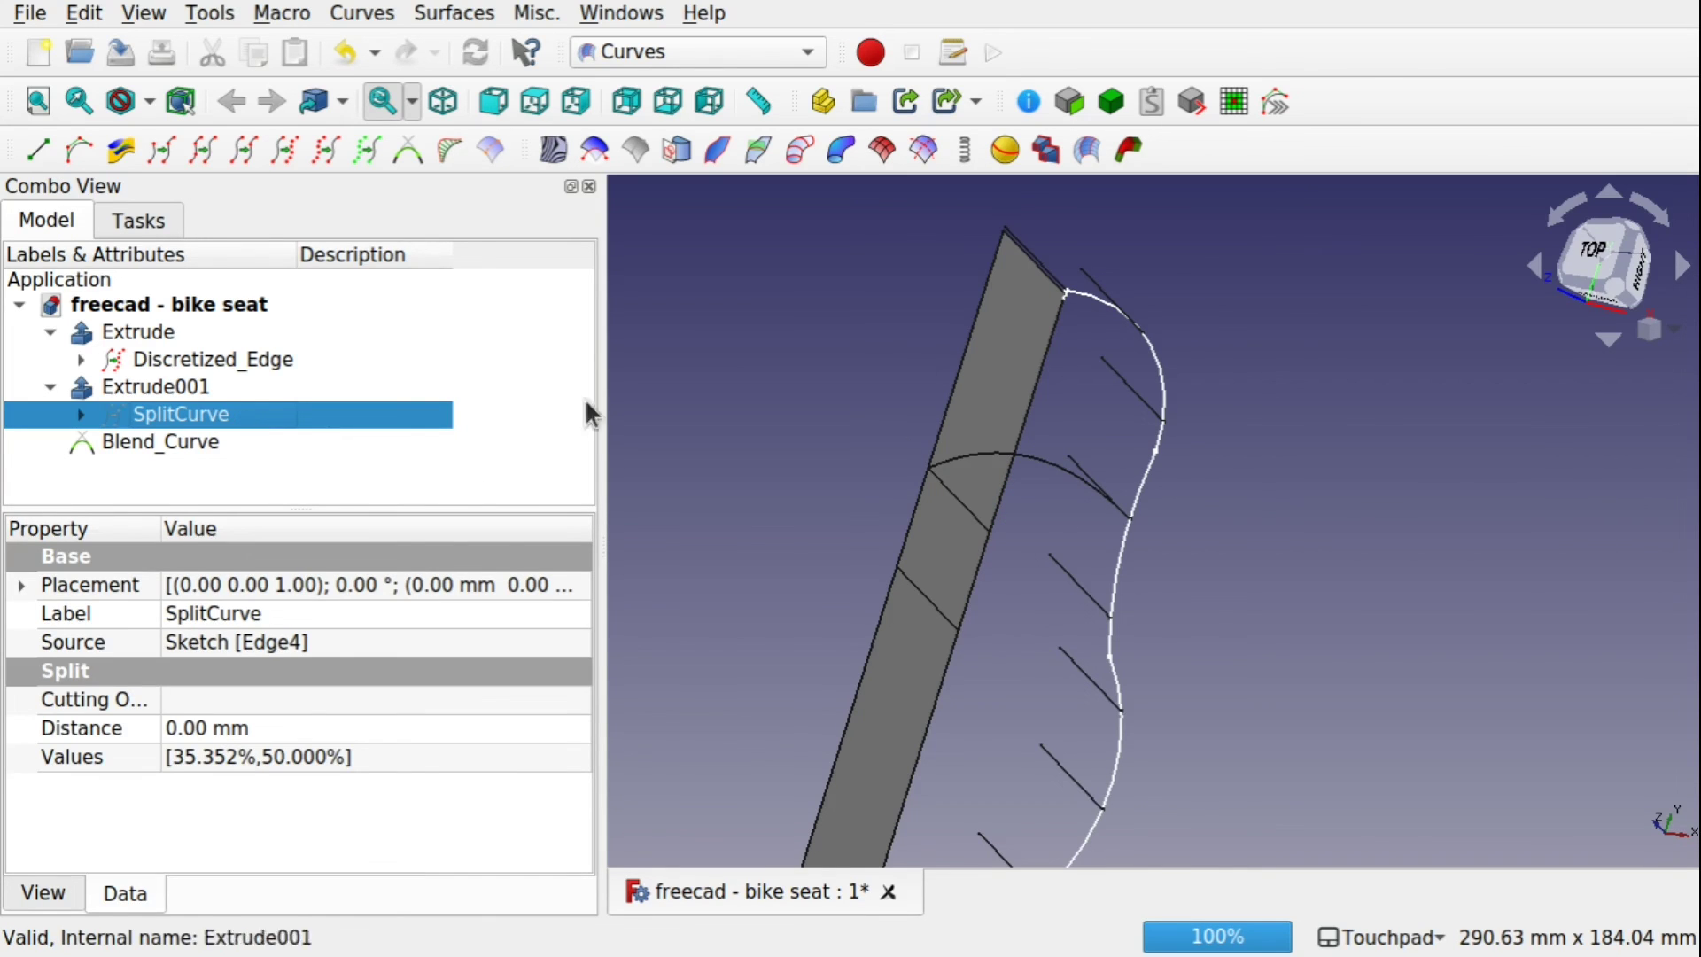
Move the SplitCurve's first split point back along the centre edge to about 22.992% and finish editing
left_click_drag(1042, 494, 1006, 445, "shift")
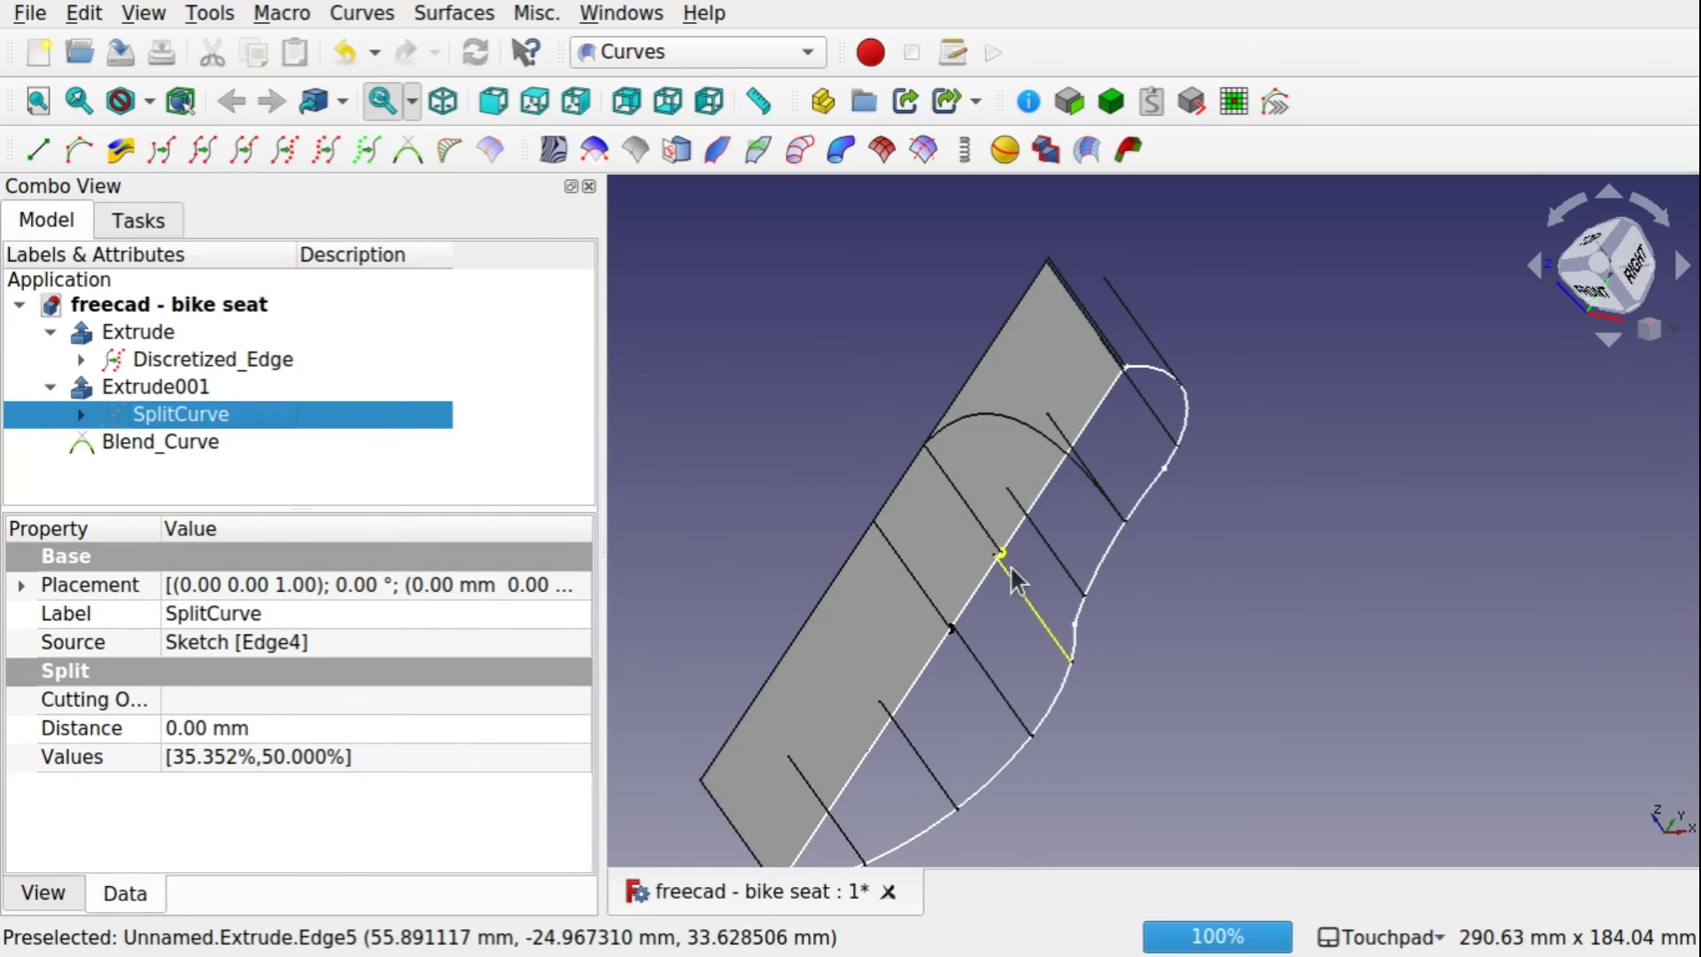
left_click_drag(1003, 551, 1055, 487)
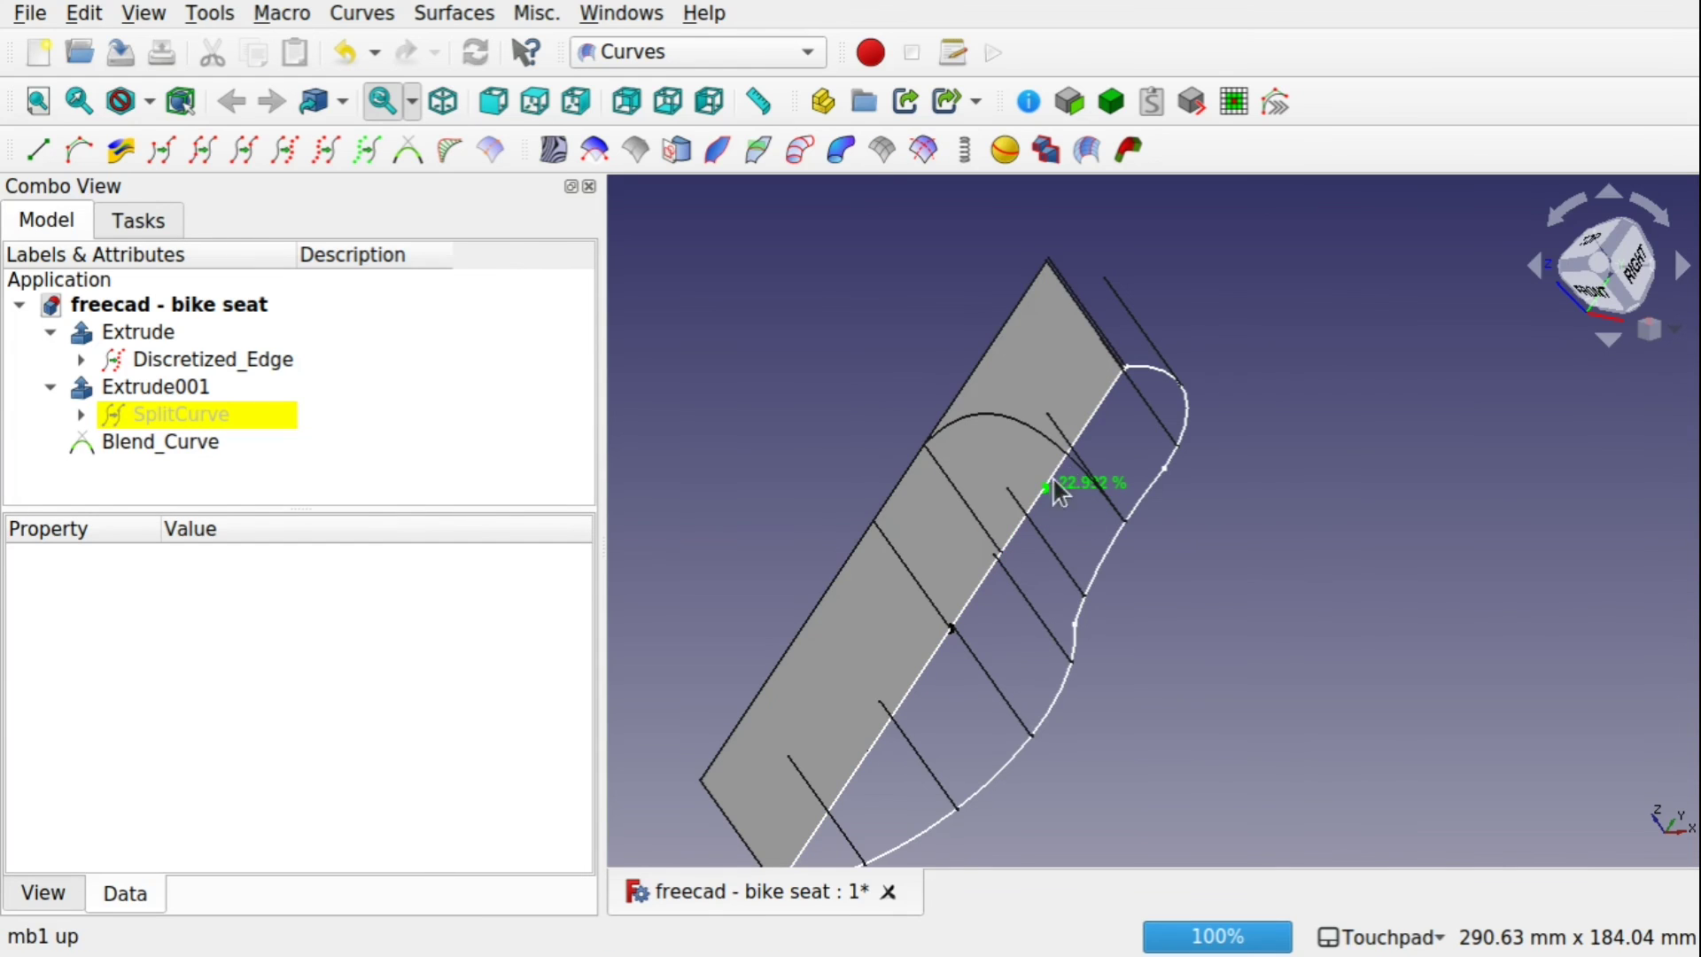
left_click_drag(1127, 556, 1216, 560, "alt")
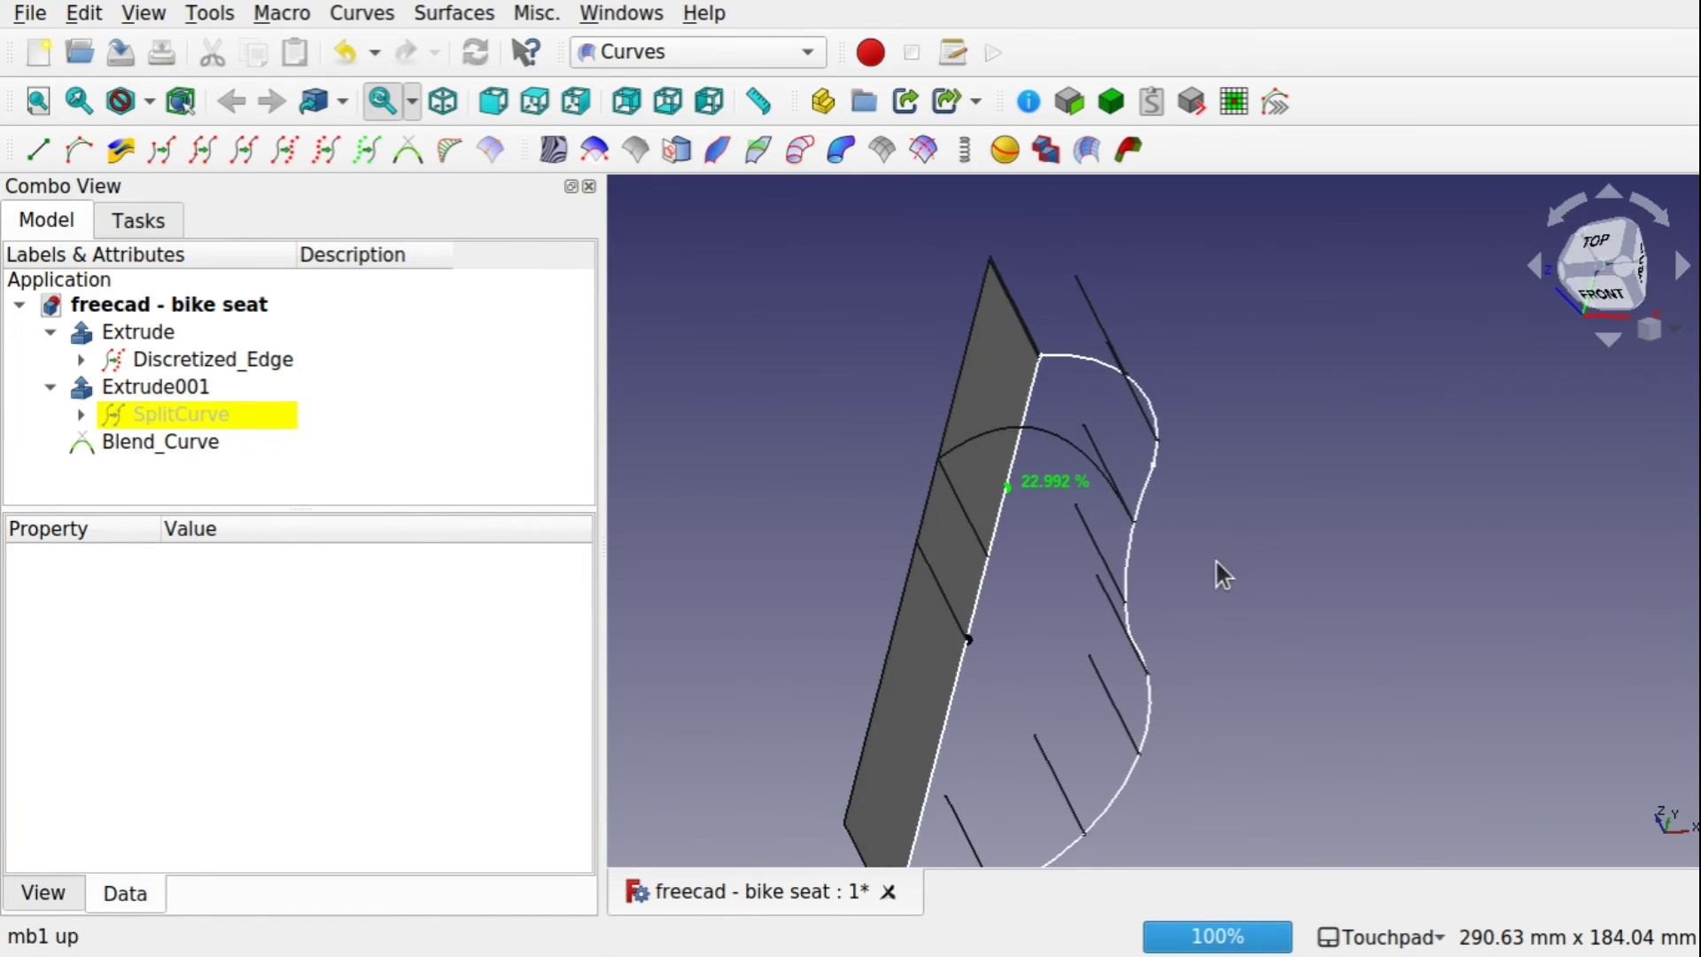
left_click(199, 416)
Relink the blend curve's Edge2 to Edge8 of the Extrude and check the curve's shape from several angles
left_click_drag(1143, 443, 930, 456, "alt")
left_click_drag(1161, 543, 1194, 579, "alt")
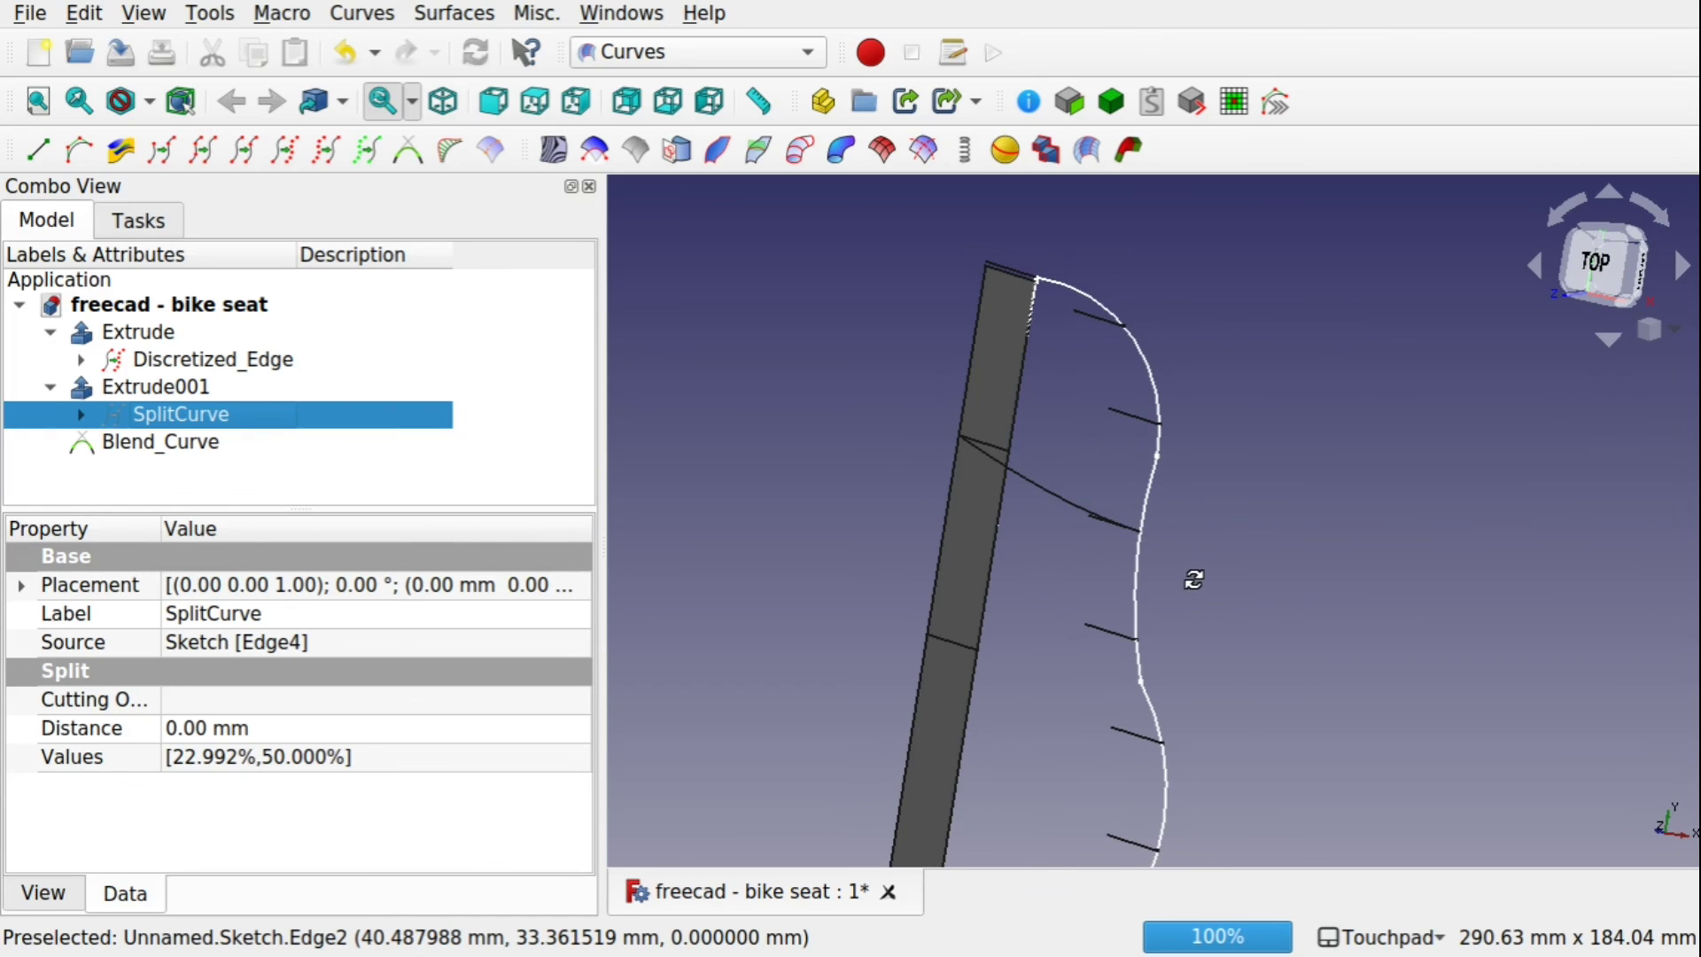
left_click(1050, 489)
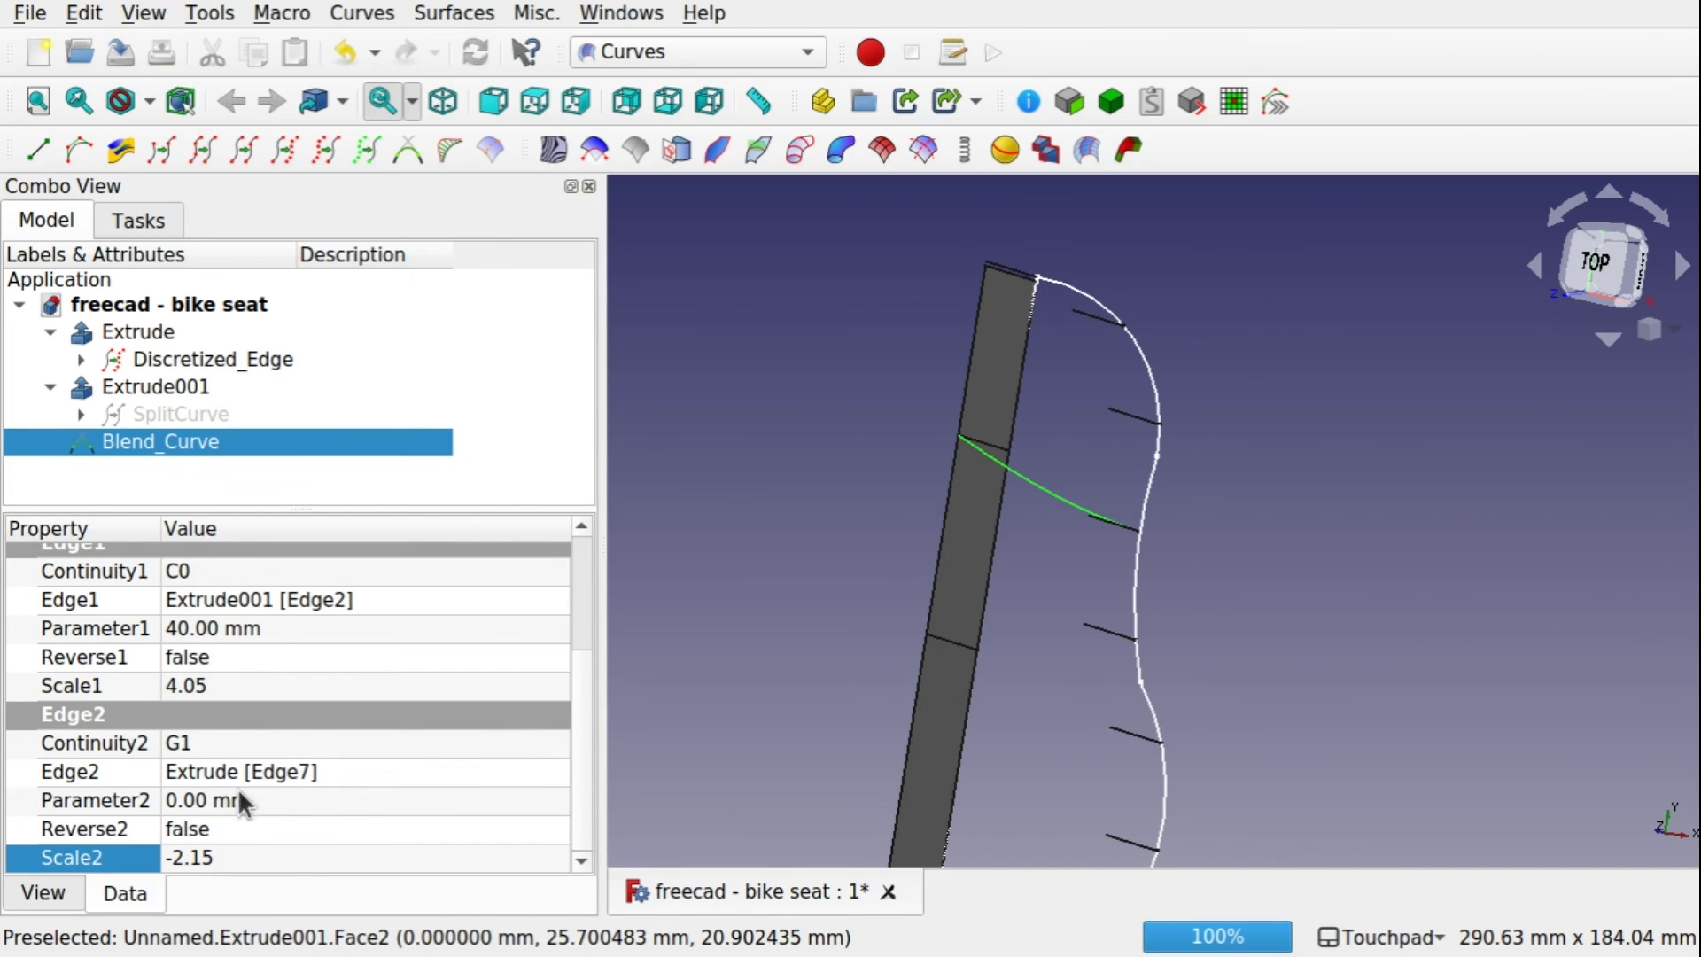
left_click(342, 772)
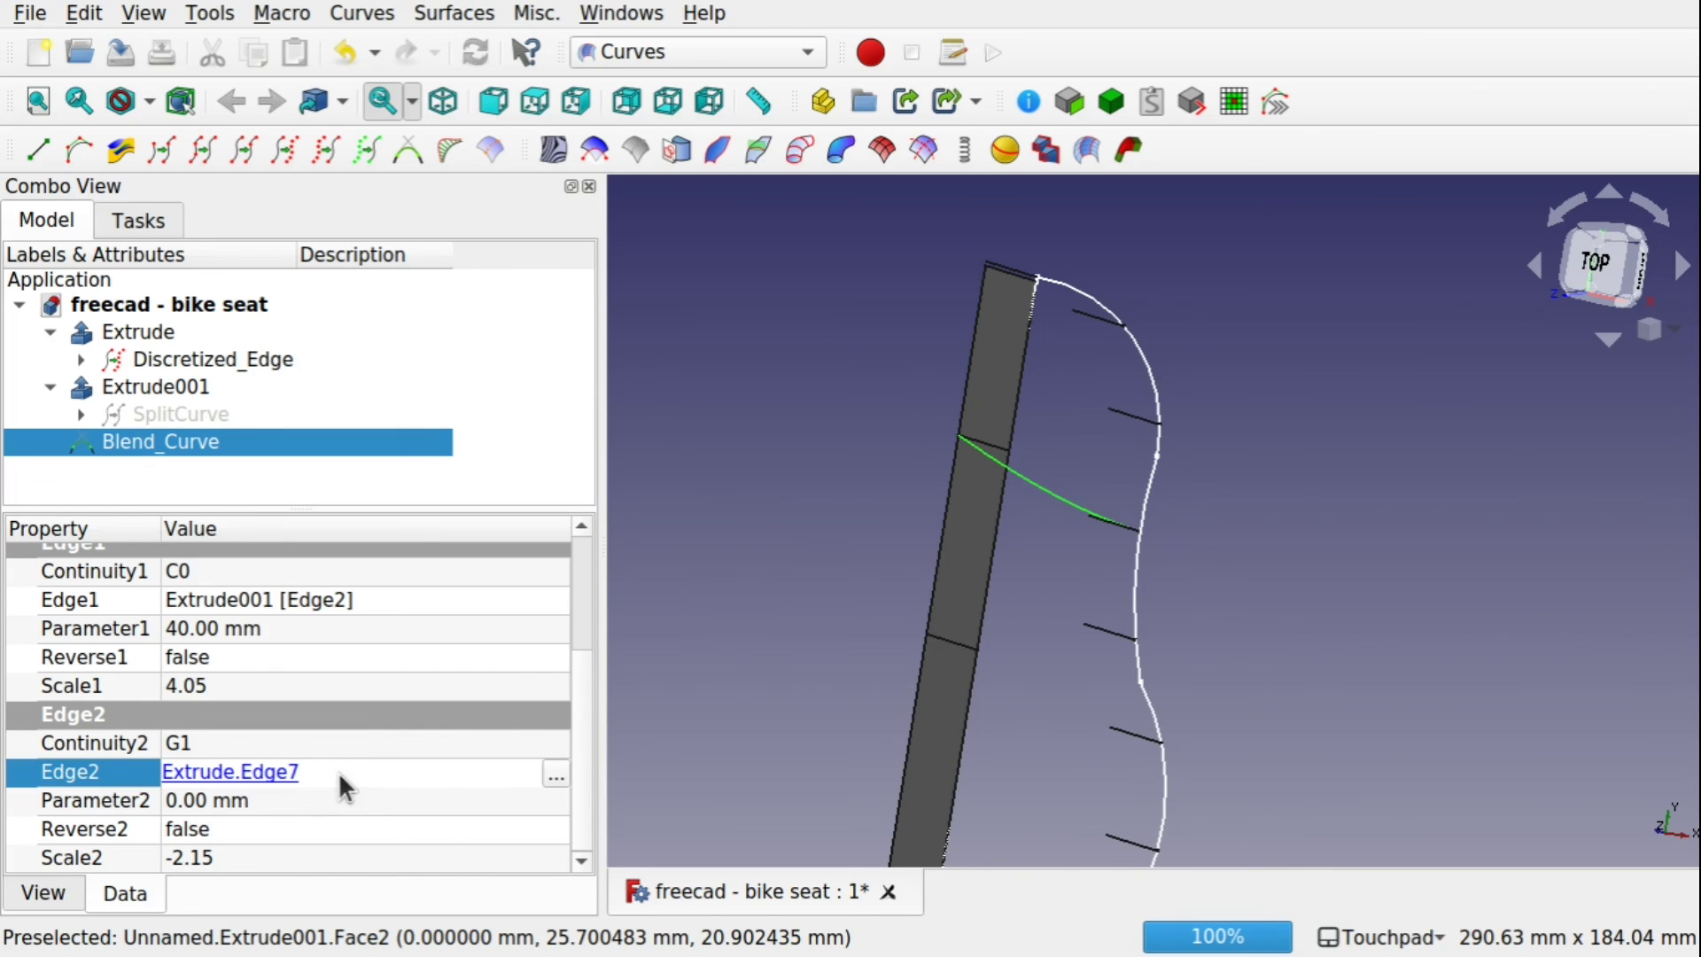
left_click(556, 774)
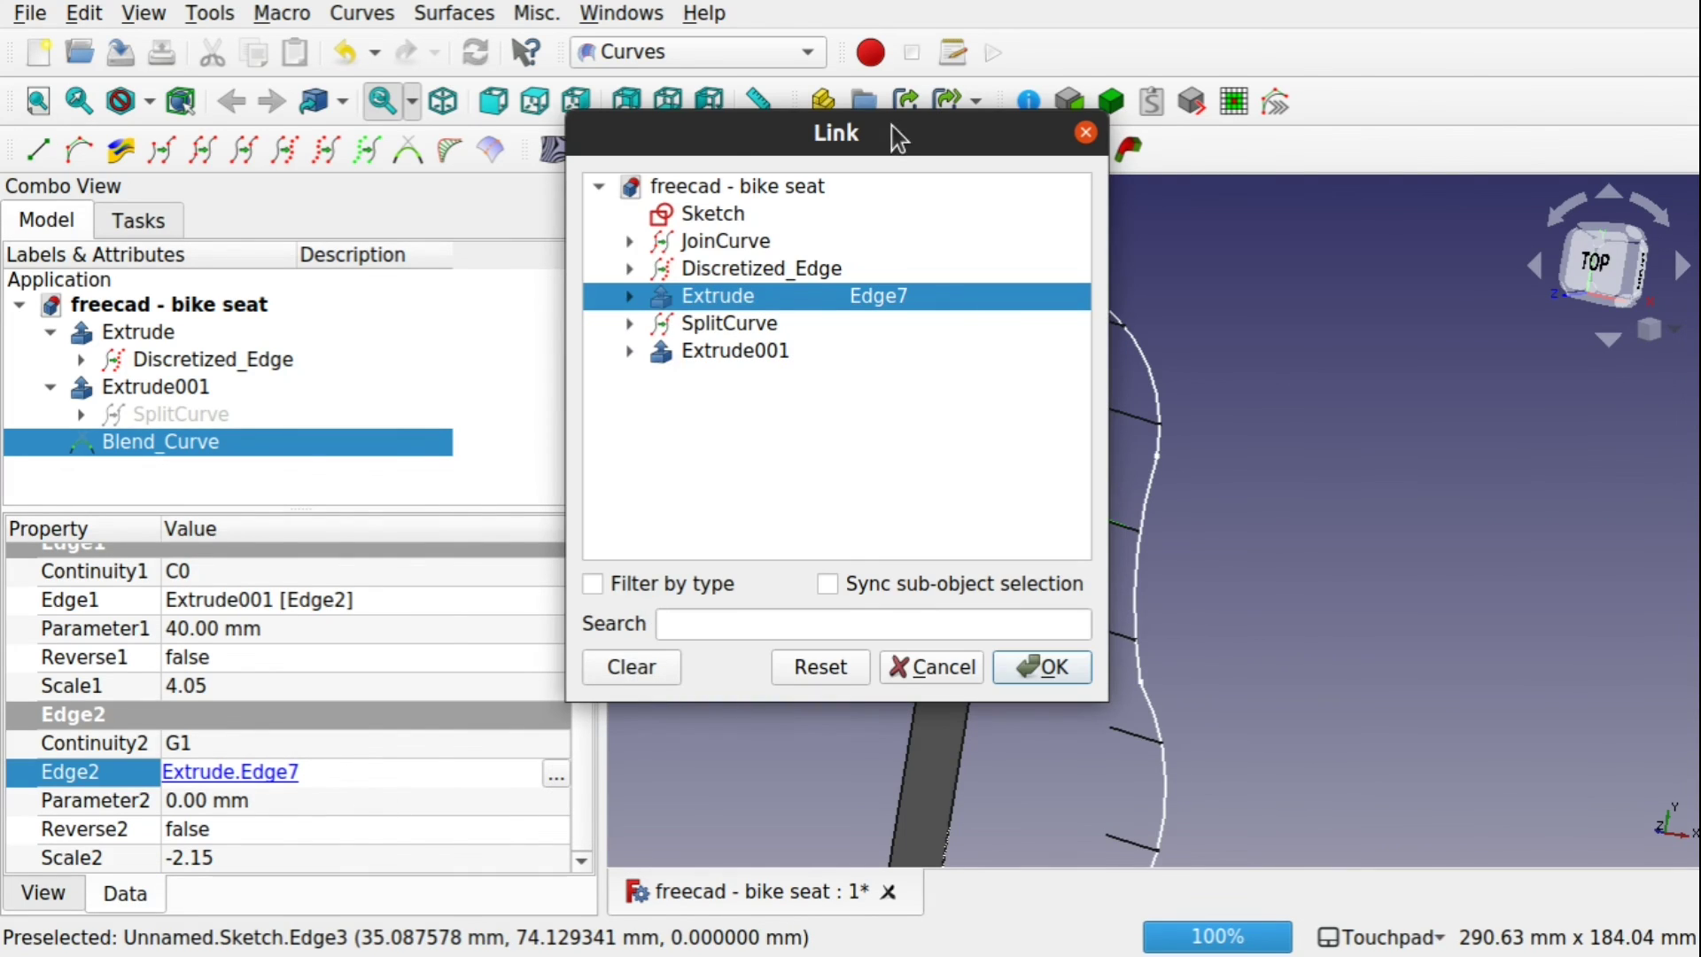
left_click_drag(921, 146, 641, 176)
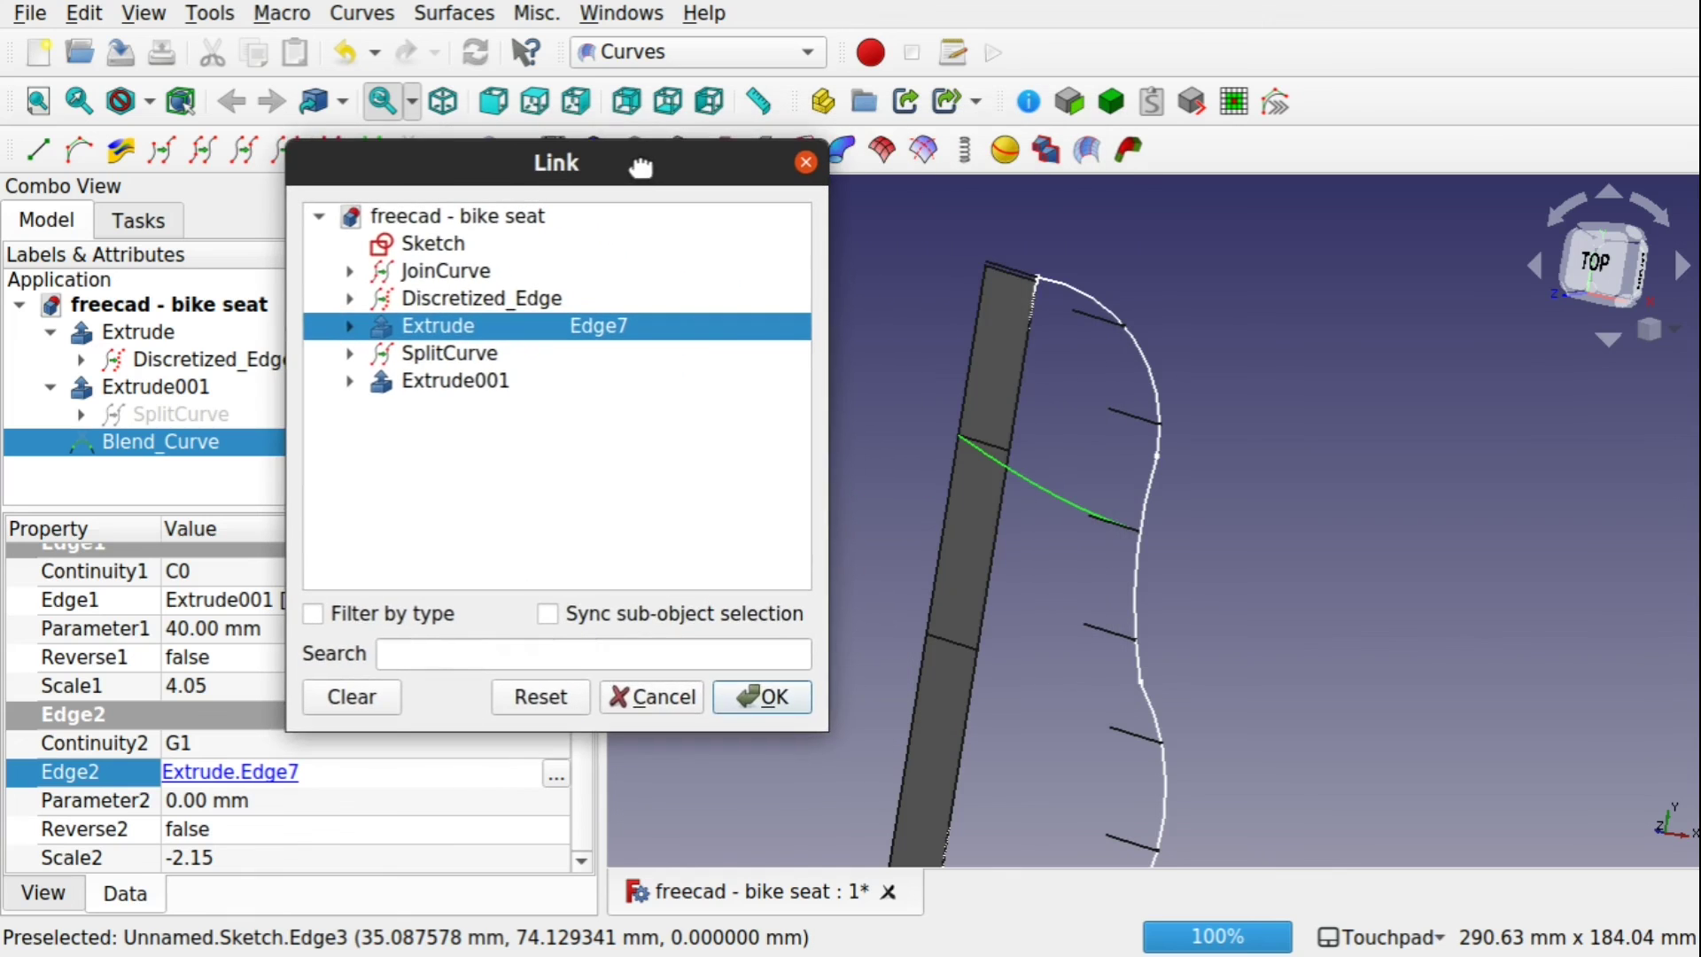
left_click(371, 704)
left_click(1146, 422)
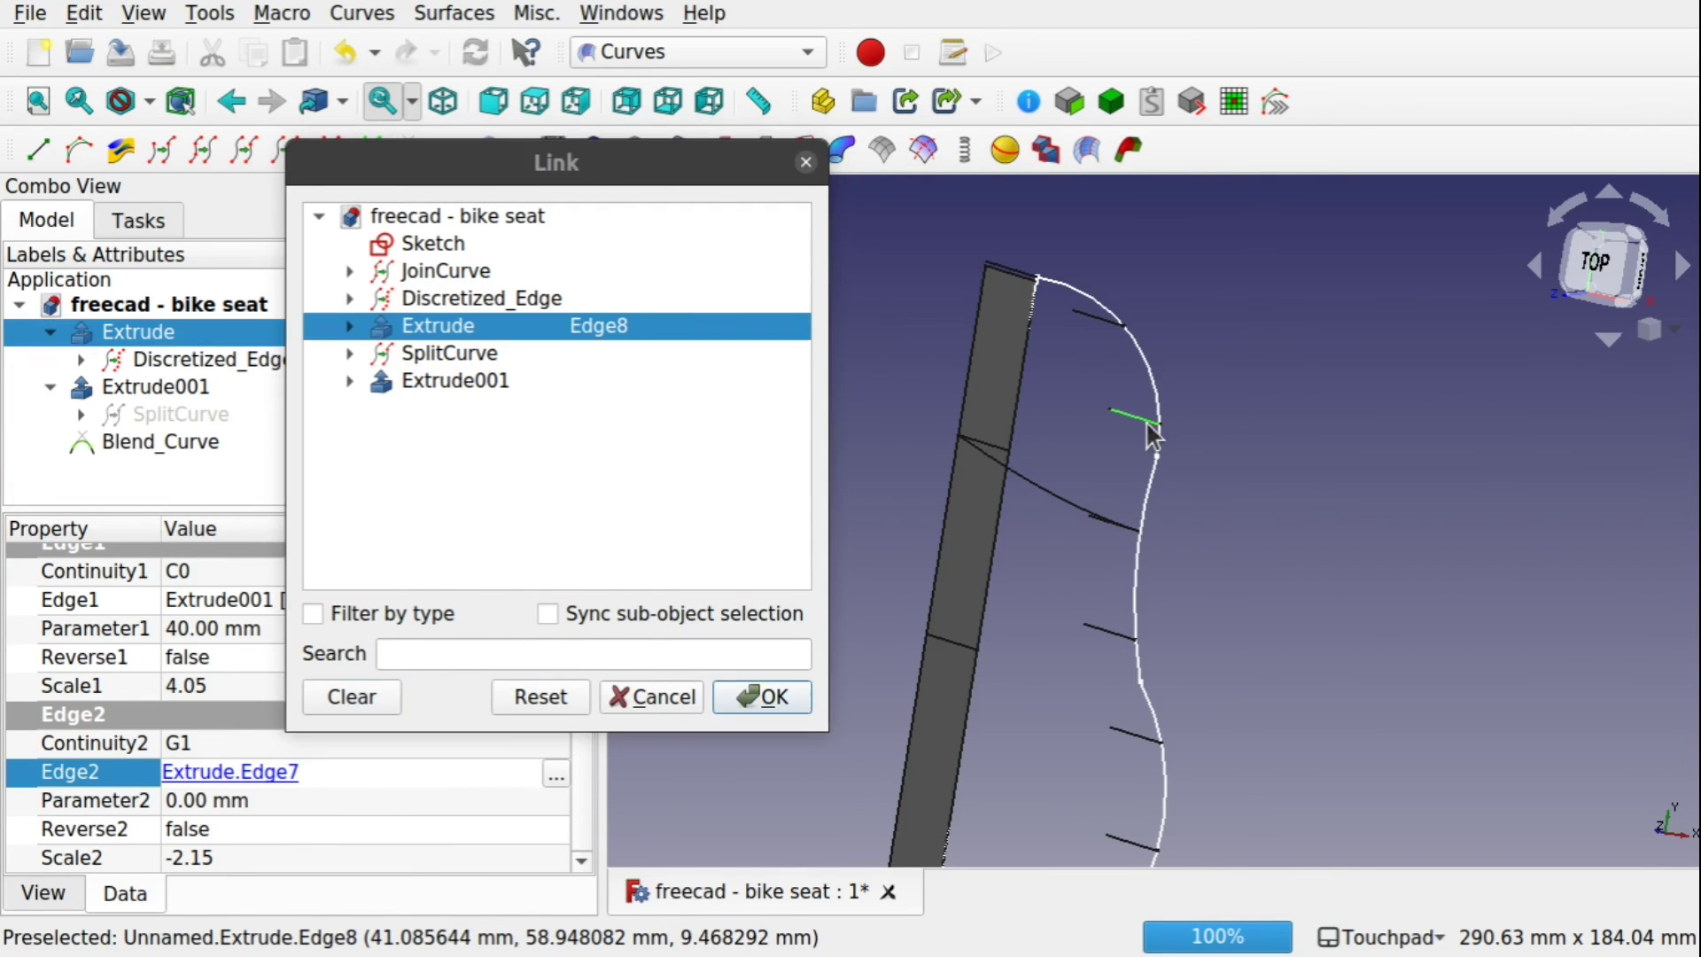
left_click(773, 696)
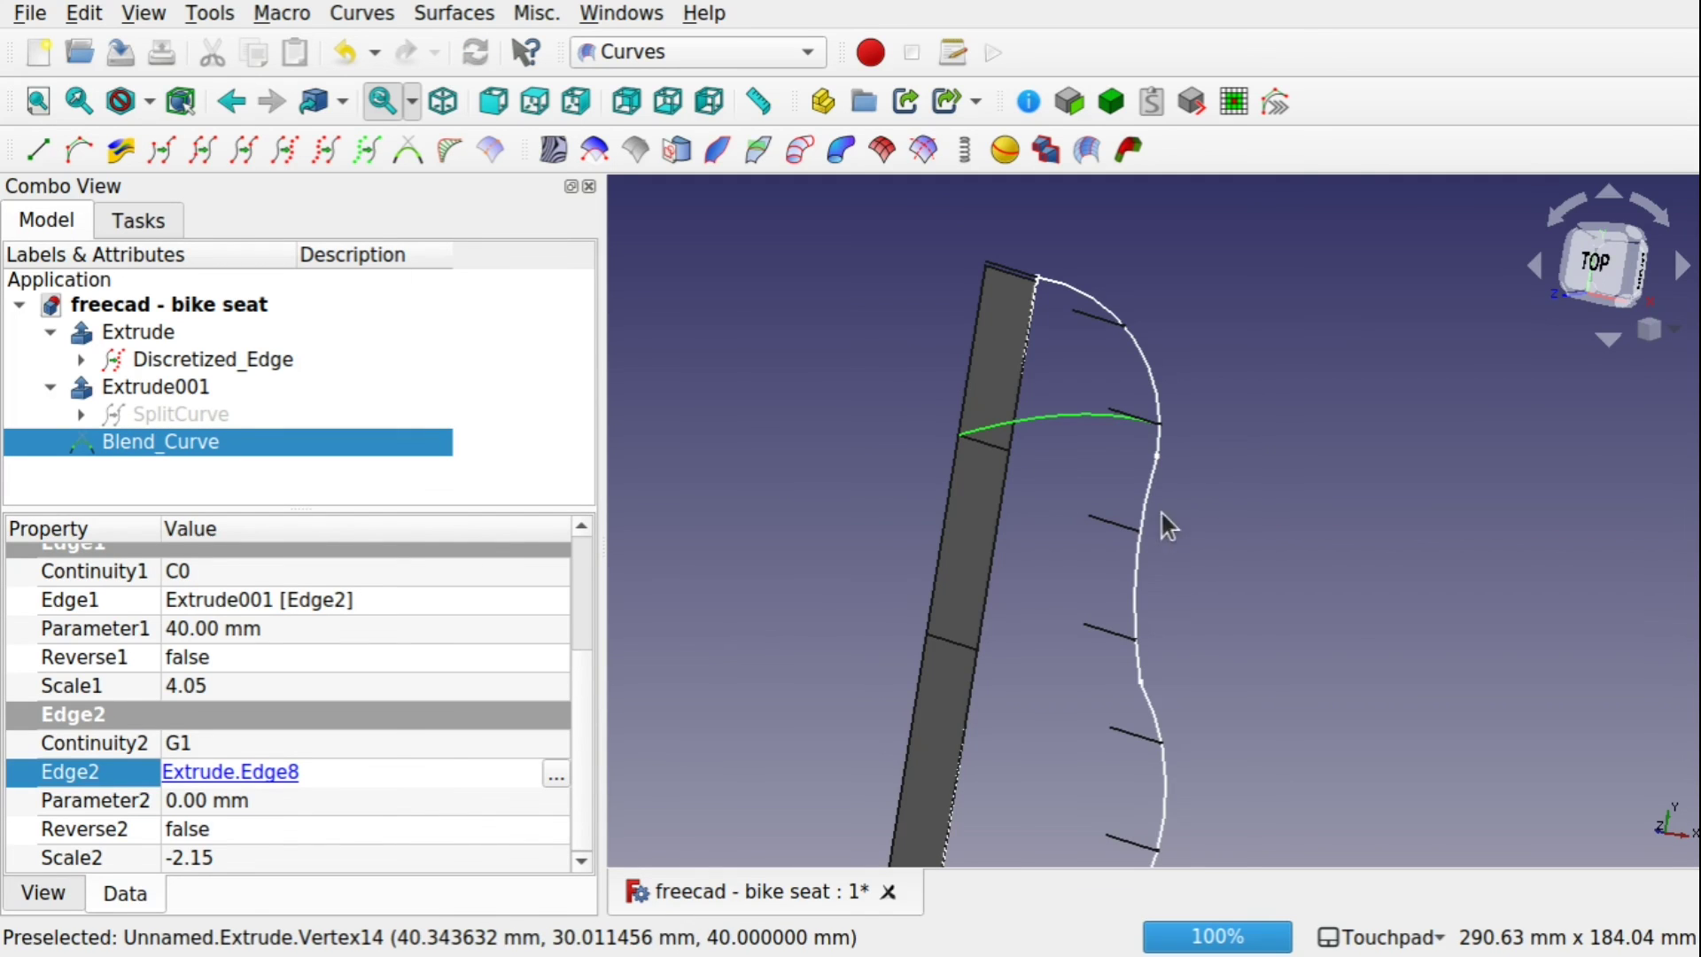
left_click_drag(1160, 512, 995, 499, "shift")
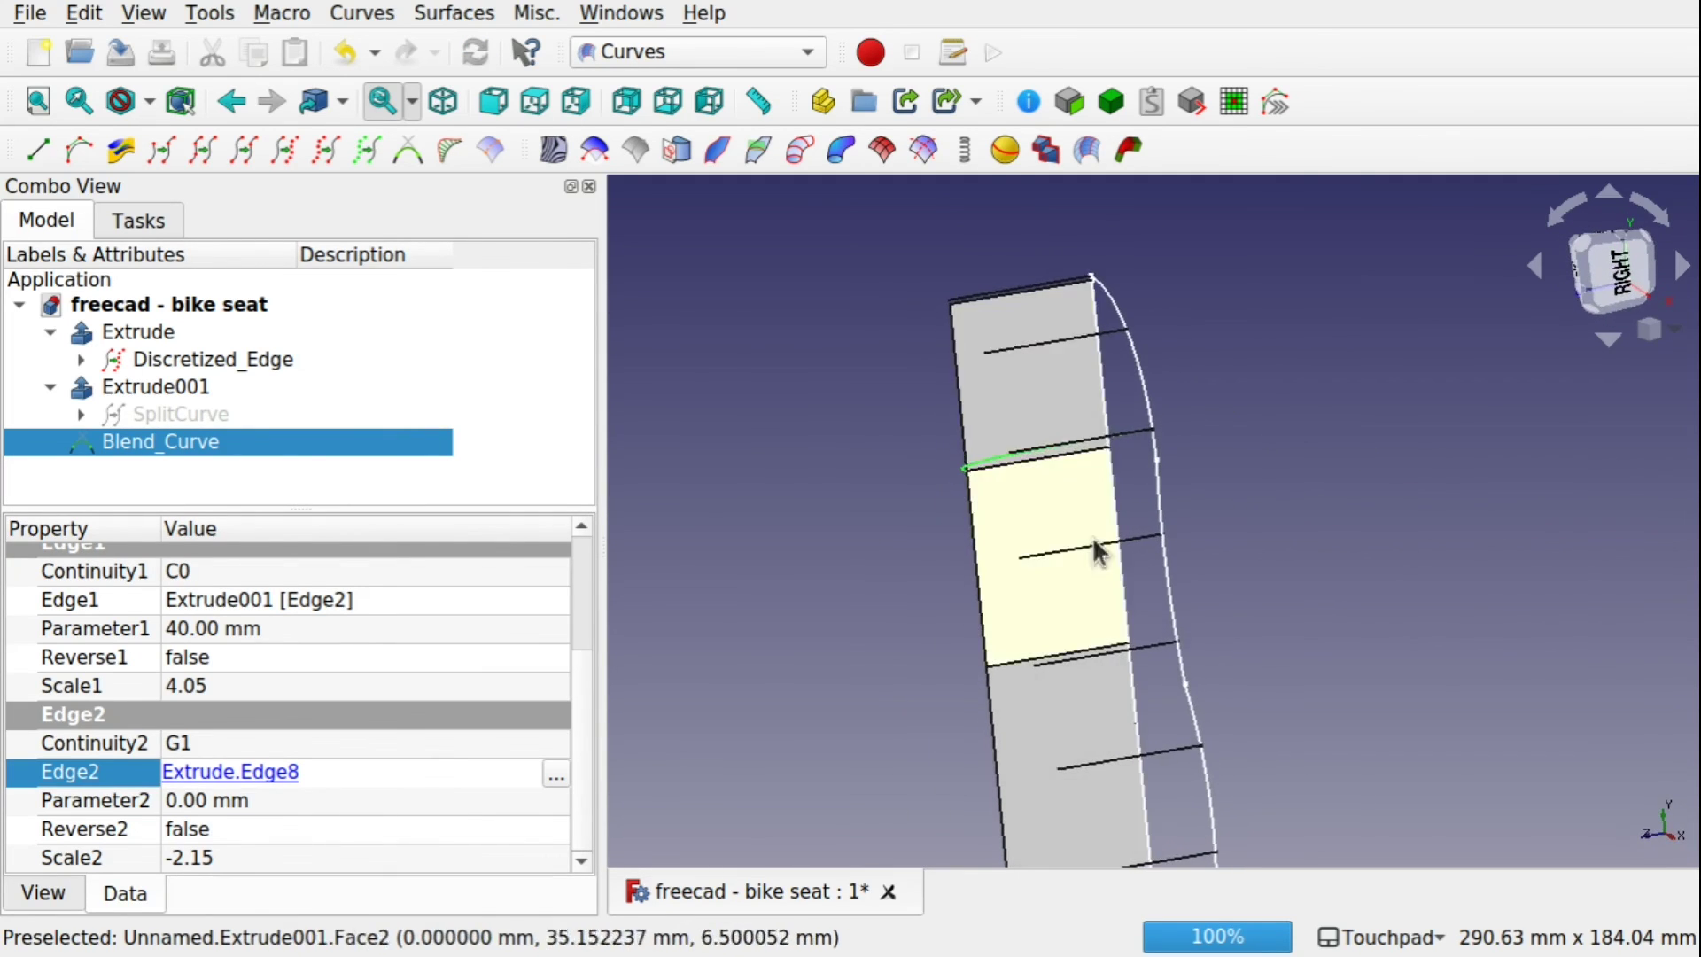
left_click_drag(1099, 554, 1086, 455, "shift")
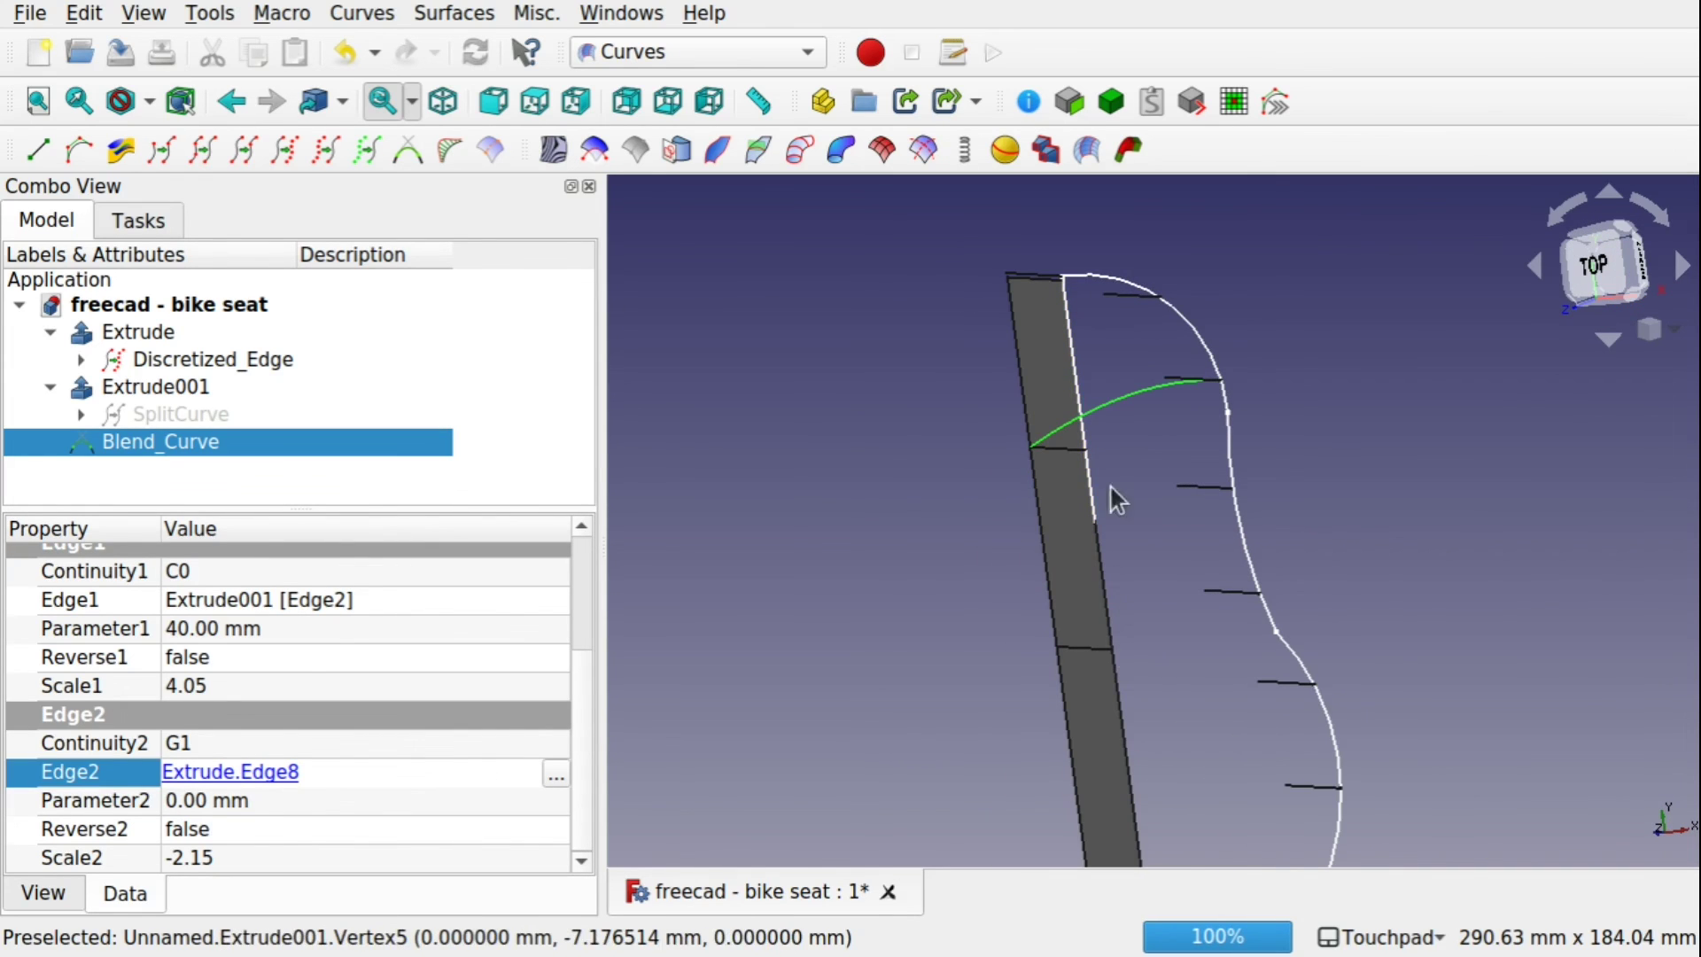
Move the SplitCurve's 50% split point along the centre edge to about 35.954% and finish editing
left_click_drag(1143, 623, 1096, 567, "shift")
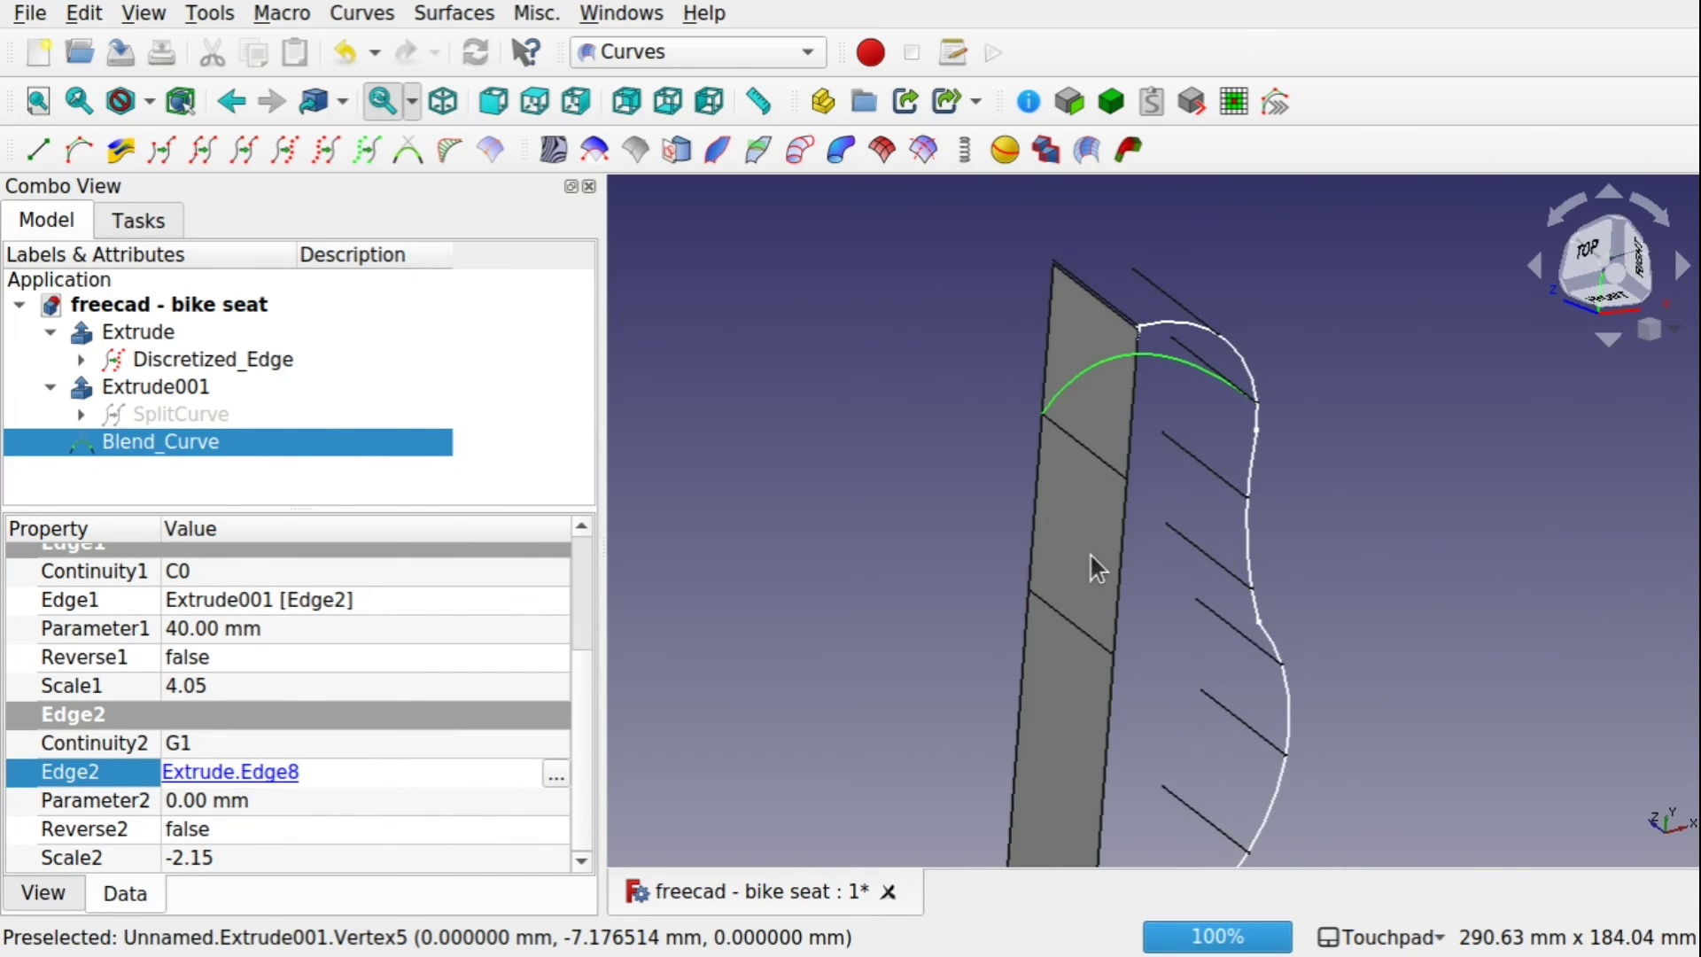
left_click(189, 412)
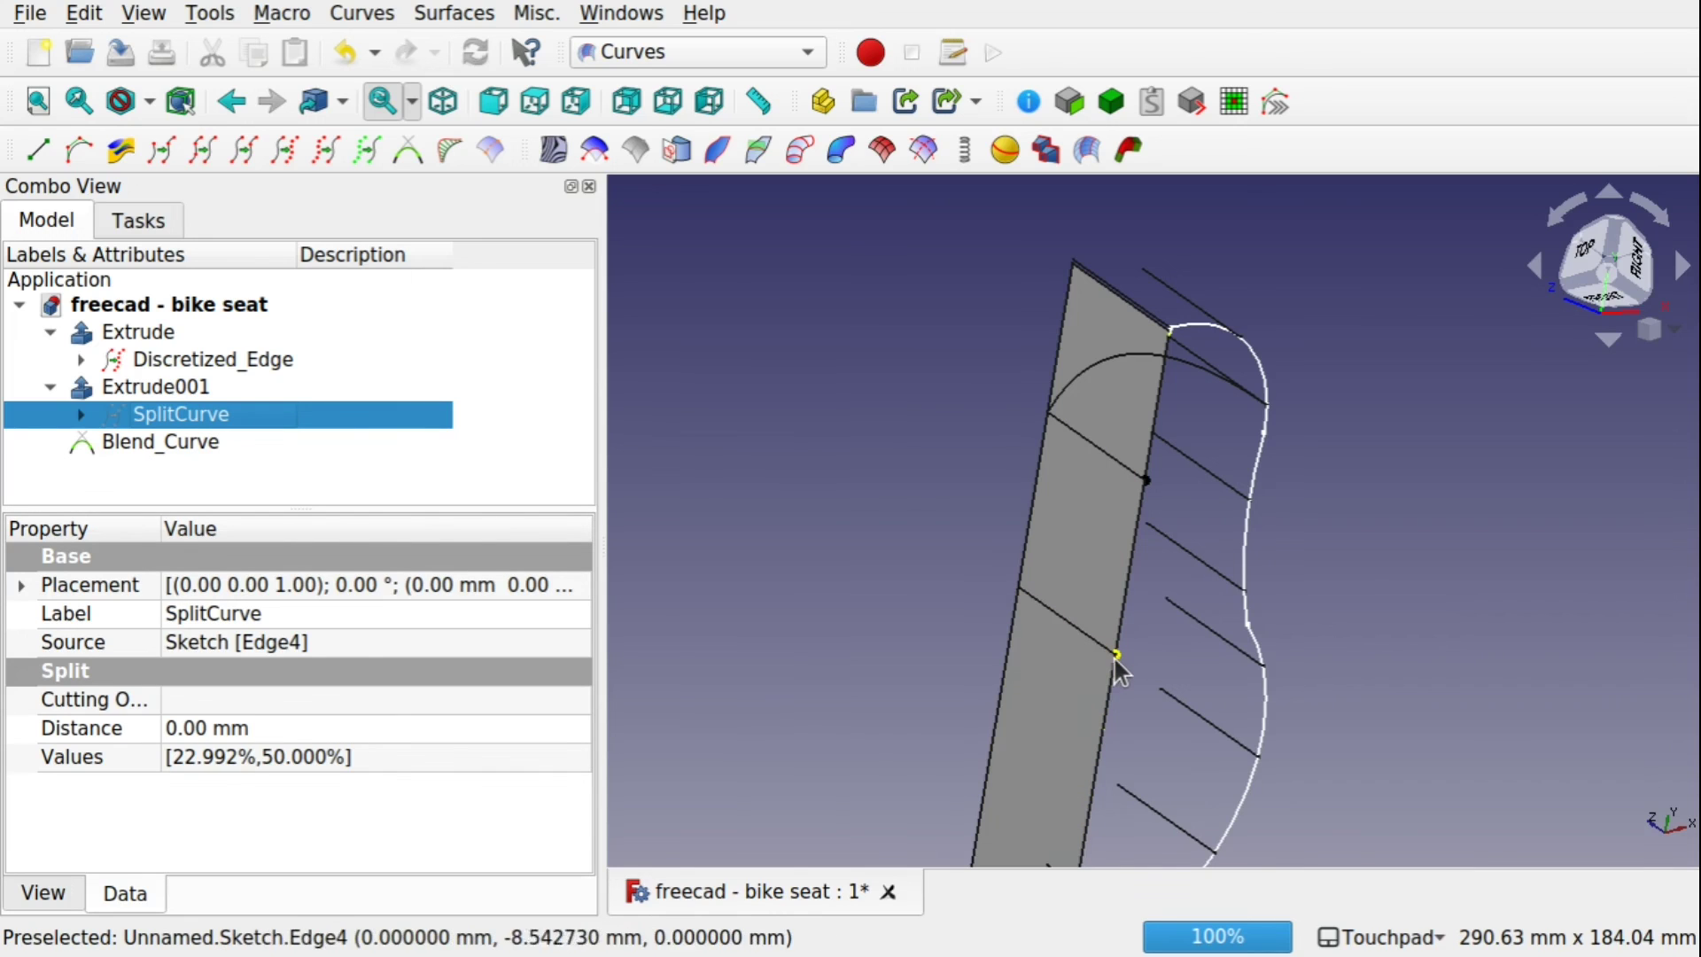
left_click_drag(1116, 653, 1134, 561)
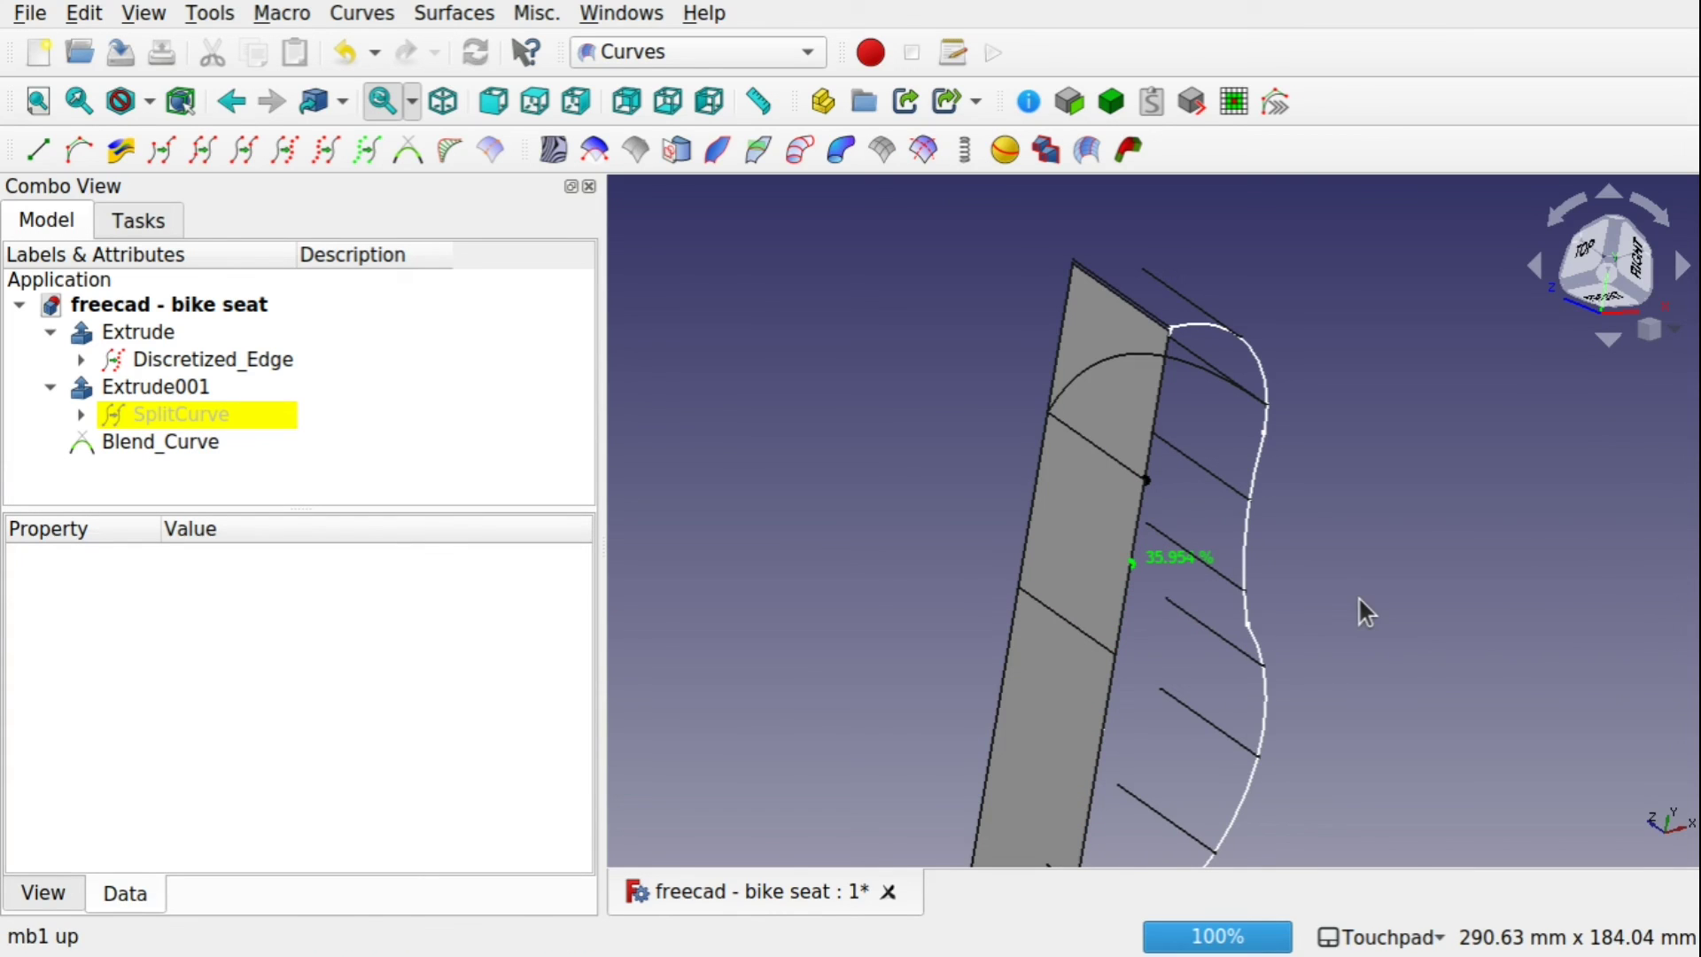
left_click(178, 411)
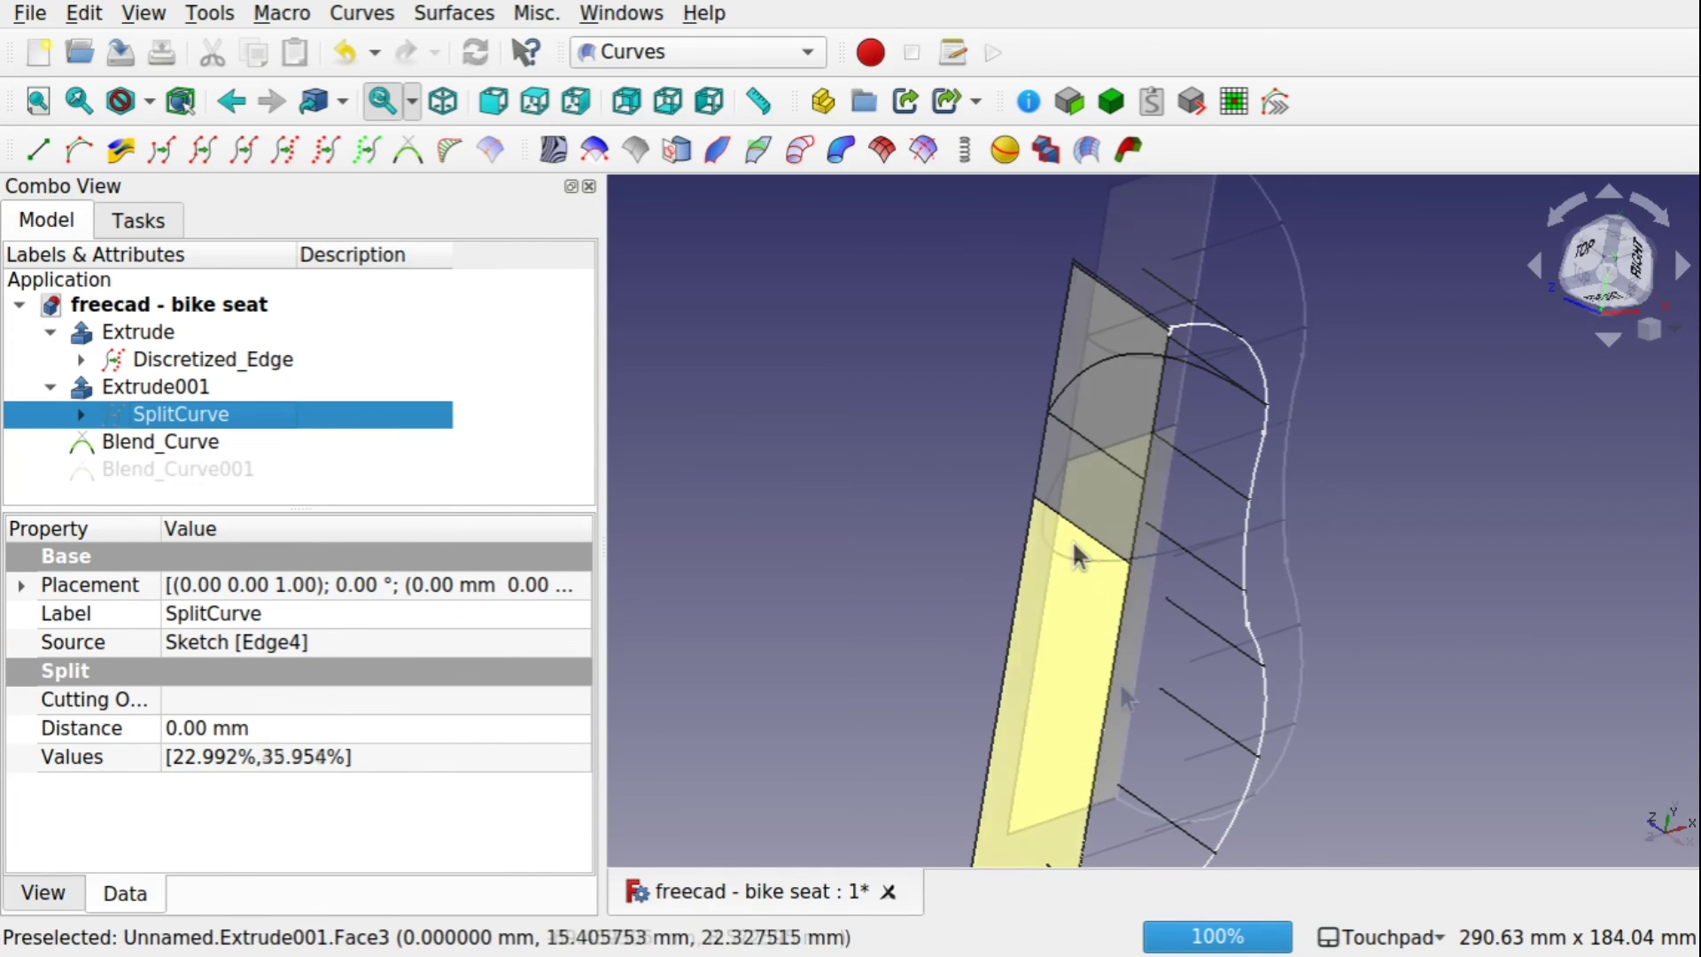
Examine the shapes of the two blend curves between the centre extrusion and the outline from several angles
left_click_drag(1124, 699, 1112, 733, "alt")
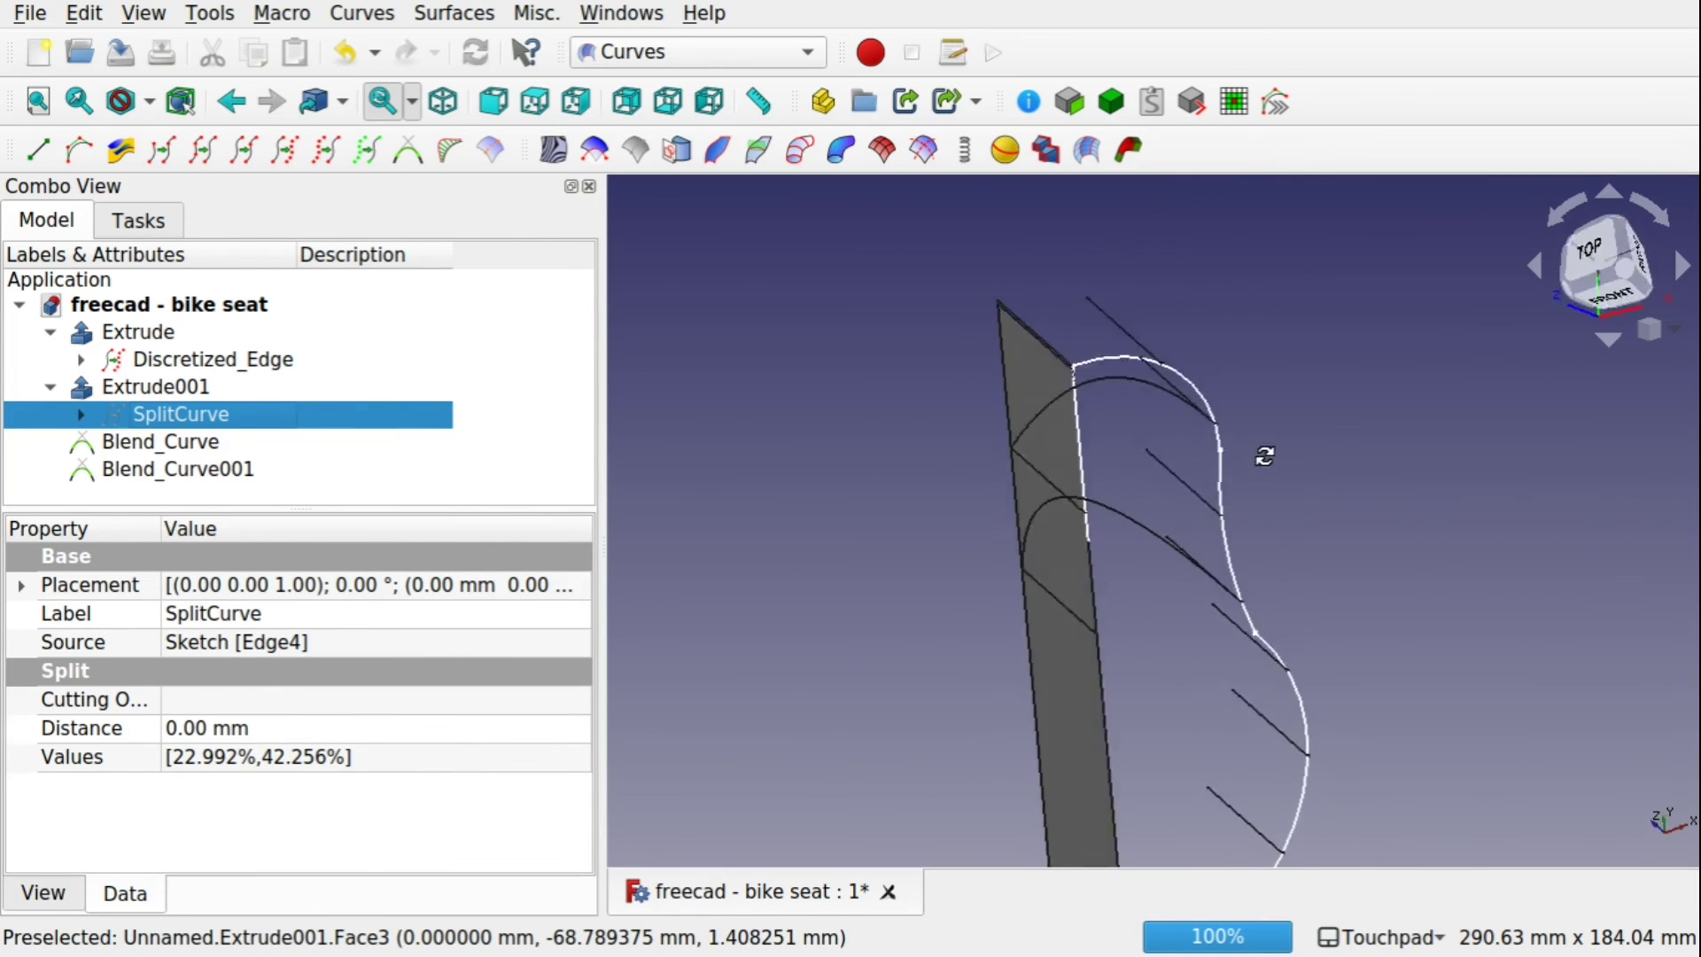
left_click_drag(1104, 539, 949, 656, "alt")
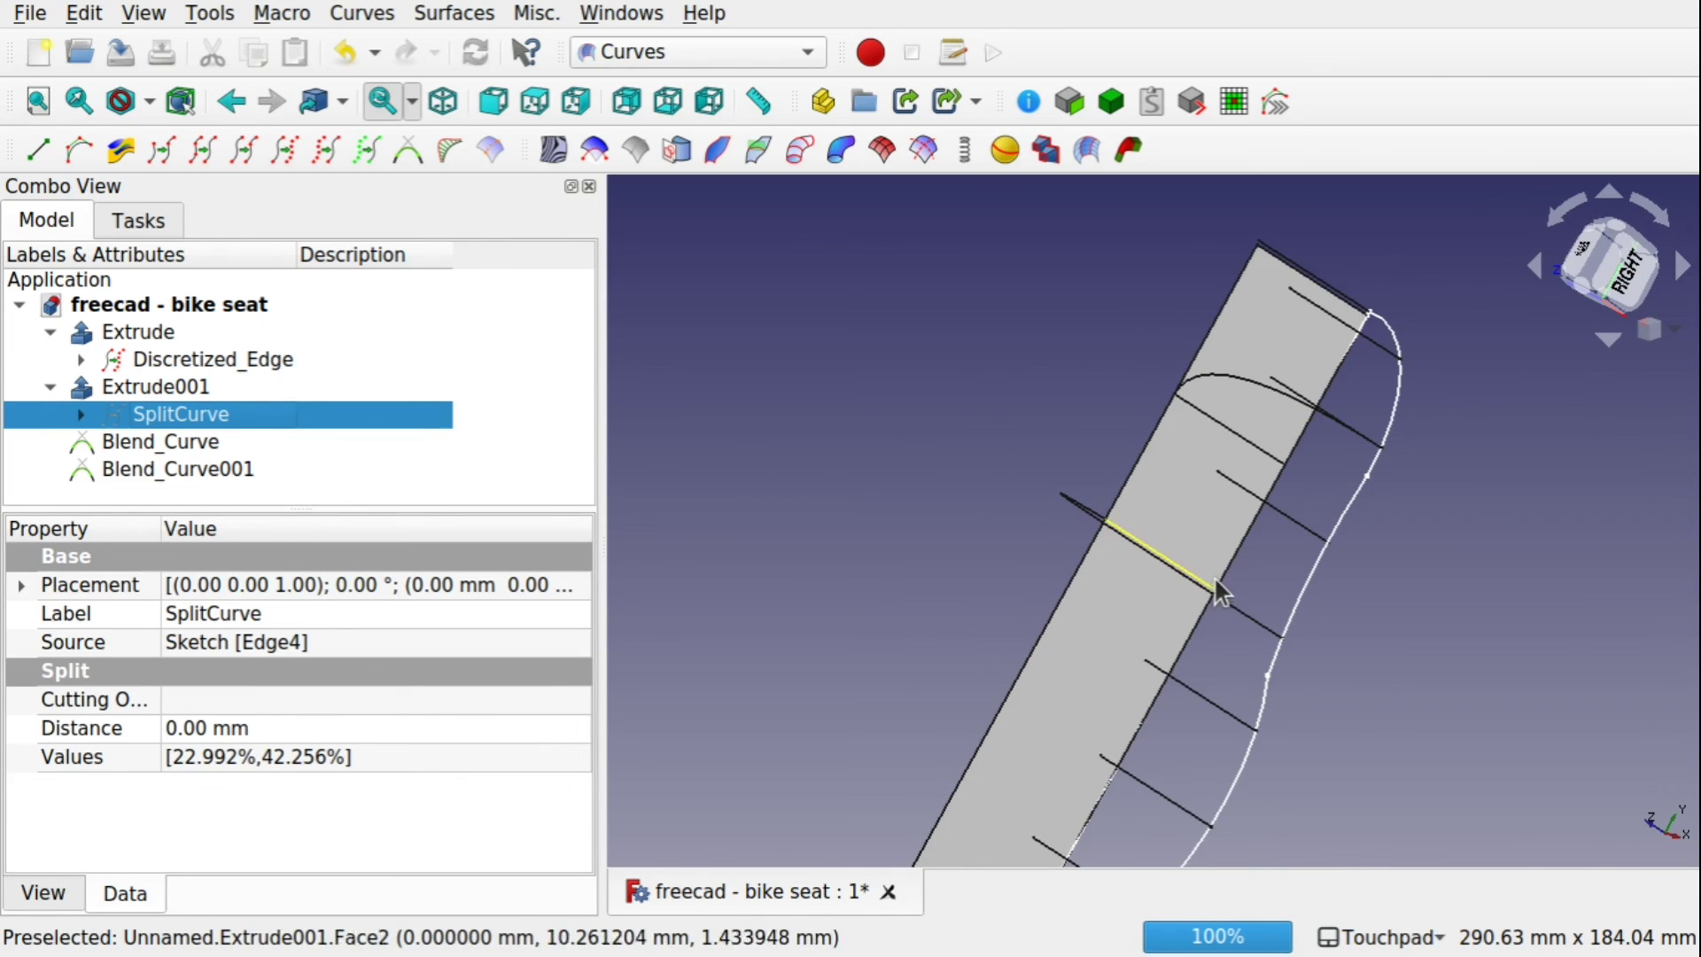
left_click_drag(1268, 674, 1419, 484, "alt")
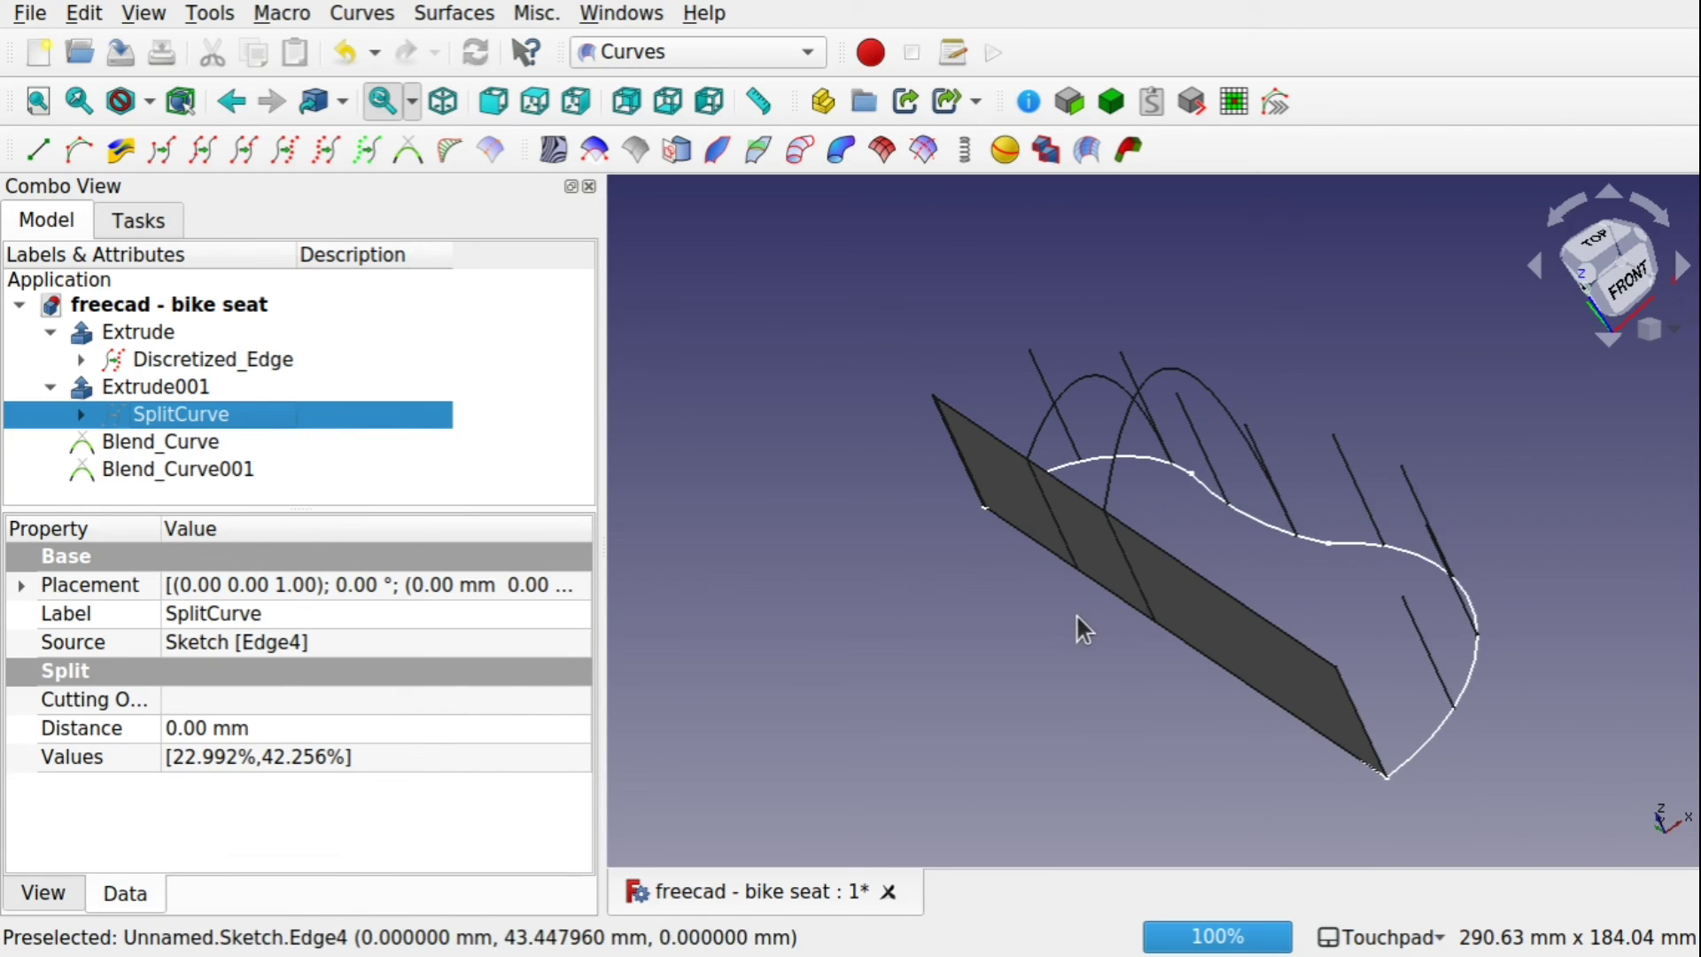